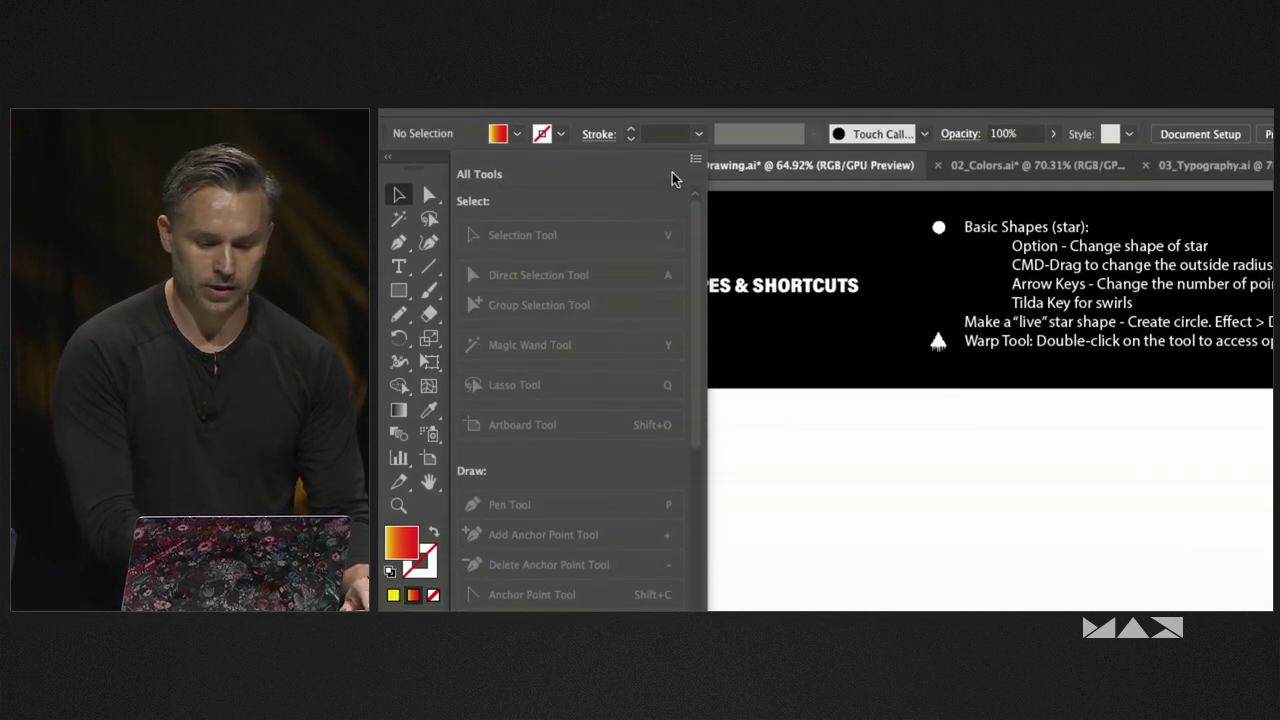
Switch the toolbar to the tool set that includes the Perspective Grid Tool and close the All Tools drawer.
{"action": "left_click", "coordinate": [697, 161]}
{"action": "left_click", "coordinate": [729, 174]}
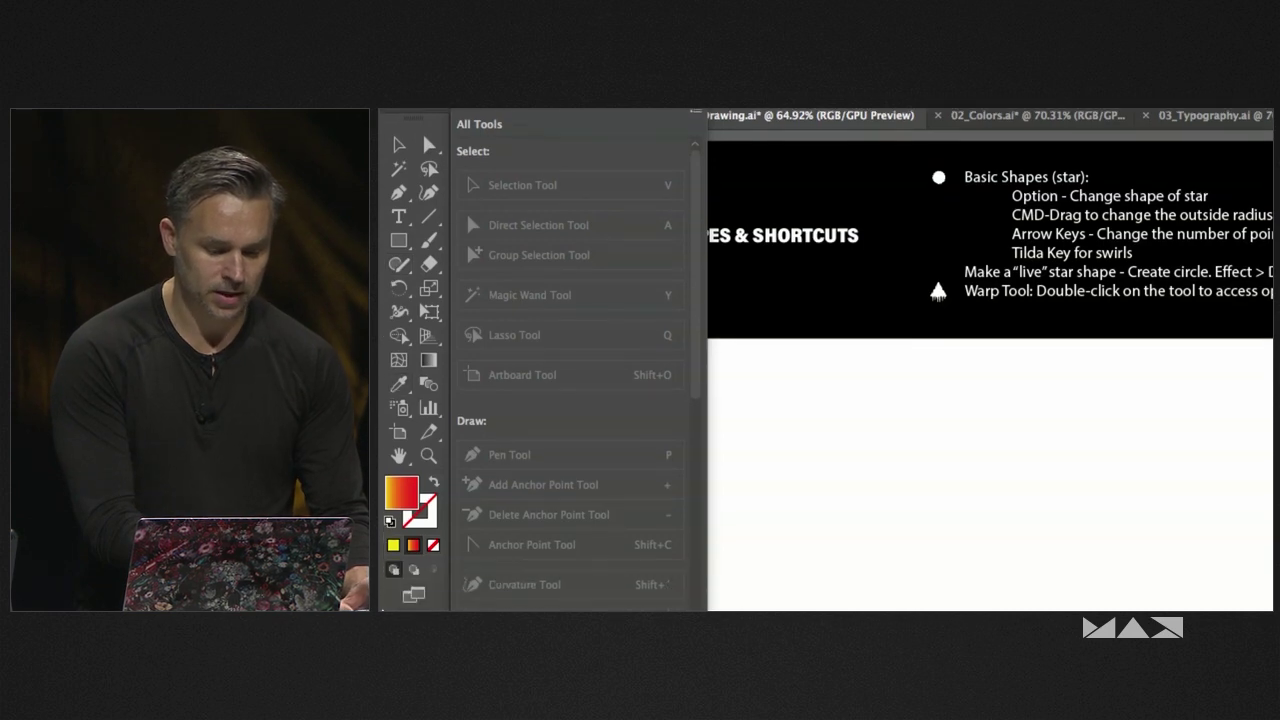
{"action": "left_click", "coordinate": [394, 577]}
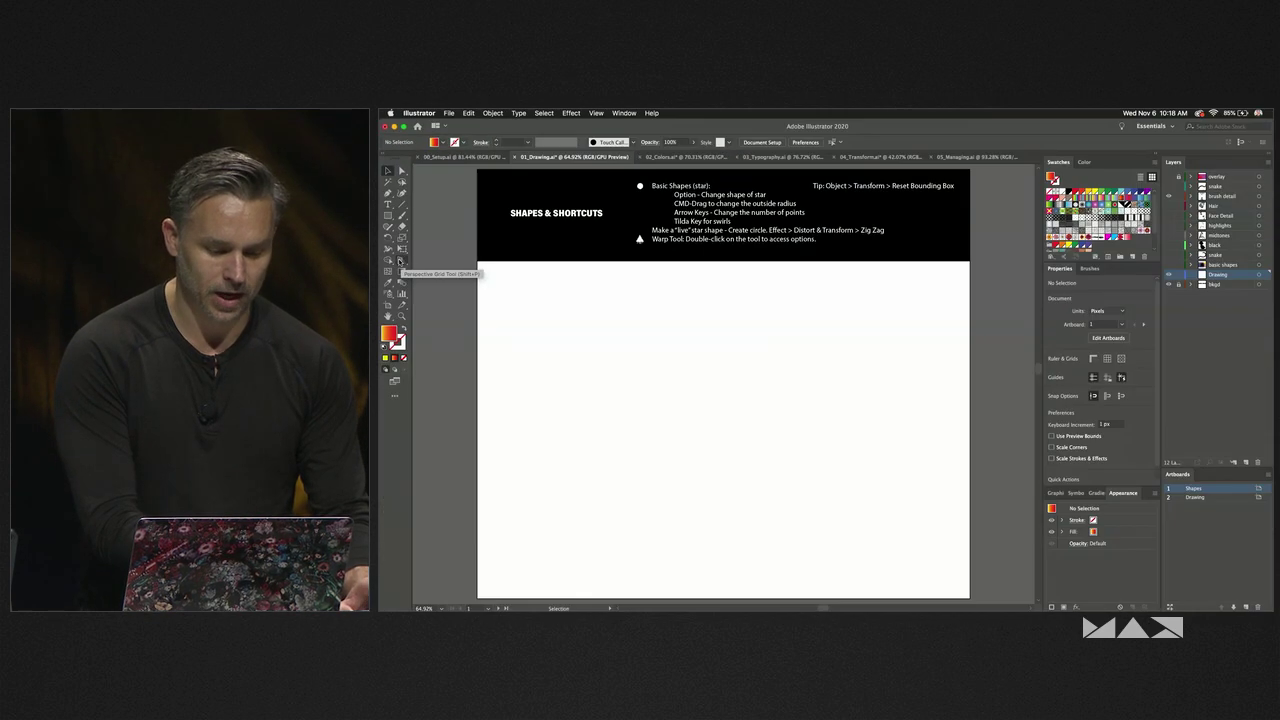
Display the perspective grid with the Perspective Grid Tool and hide it again.
{"action": "left_click", "coordinate": [428, 327]}
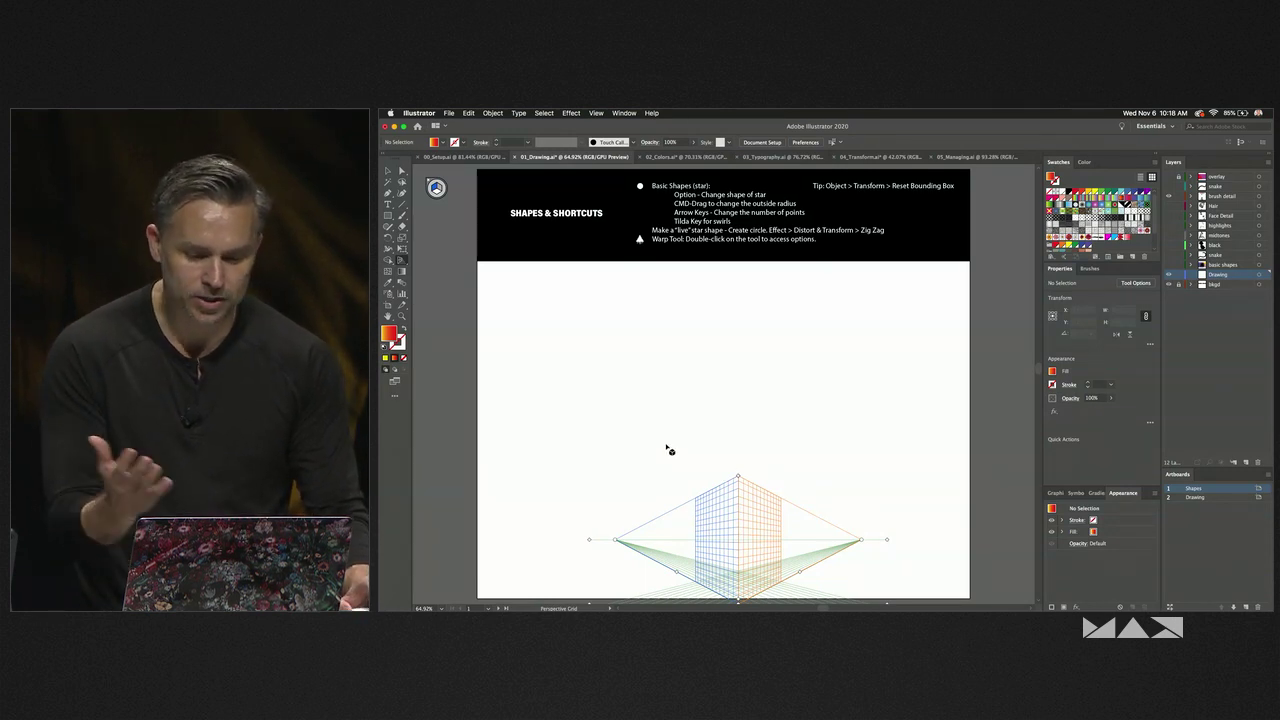
{"action": "left_click", "coordinate": [571, 113]}
{"action": "mouse_move", "coordinate": [596, 113]}
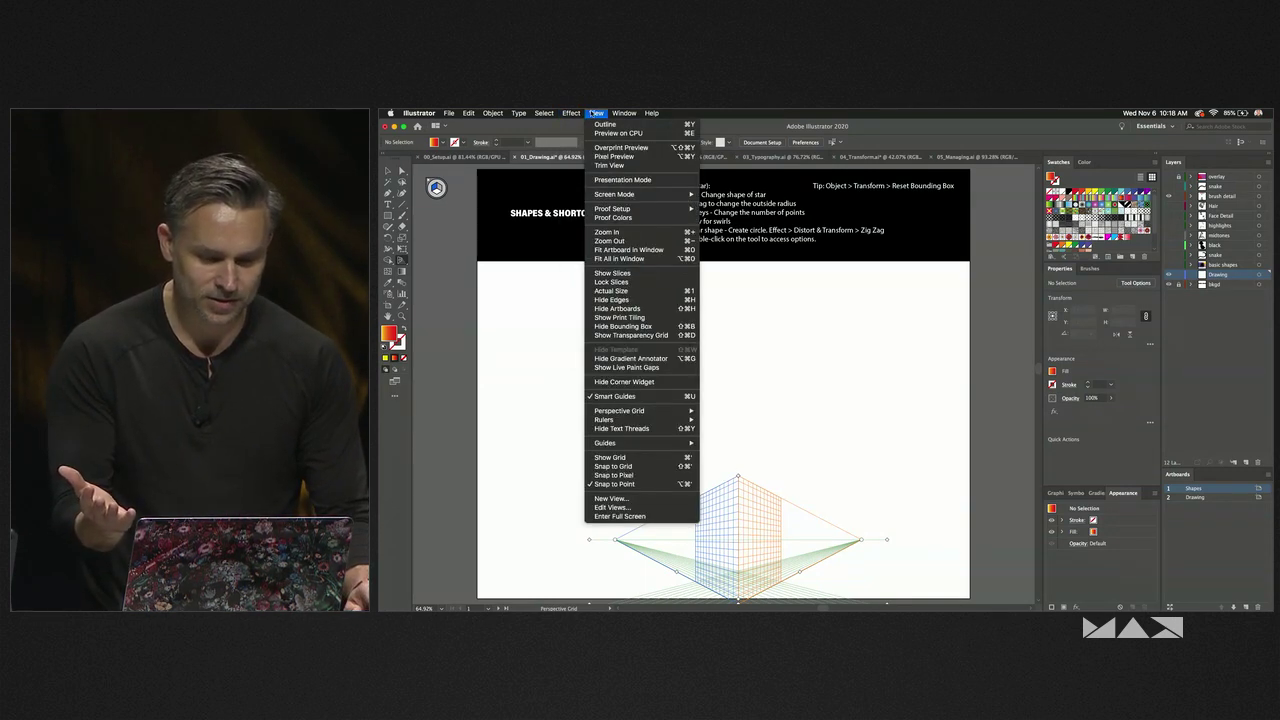
{"action": "mouse_move", "coordinate": [640, 411]}
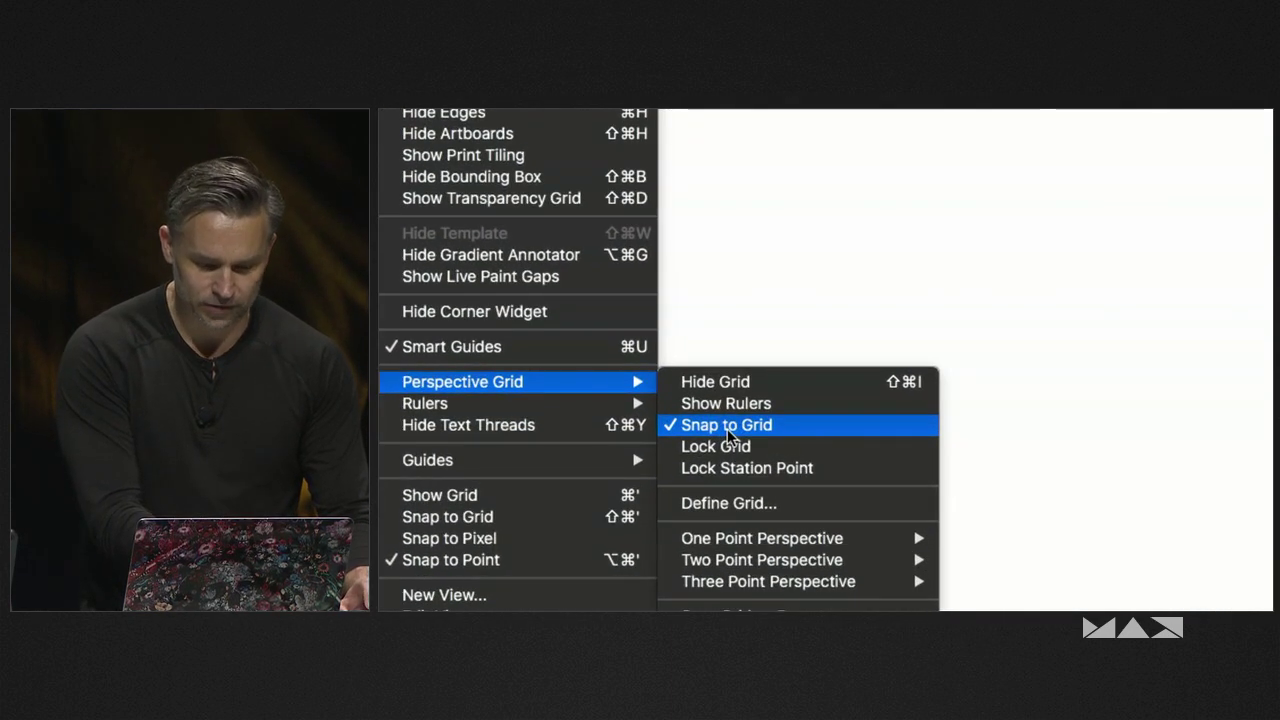
{"action": "left_click", "coordinate": [749, 383]}
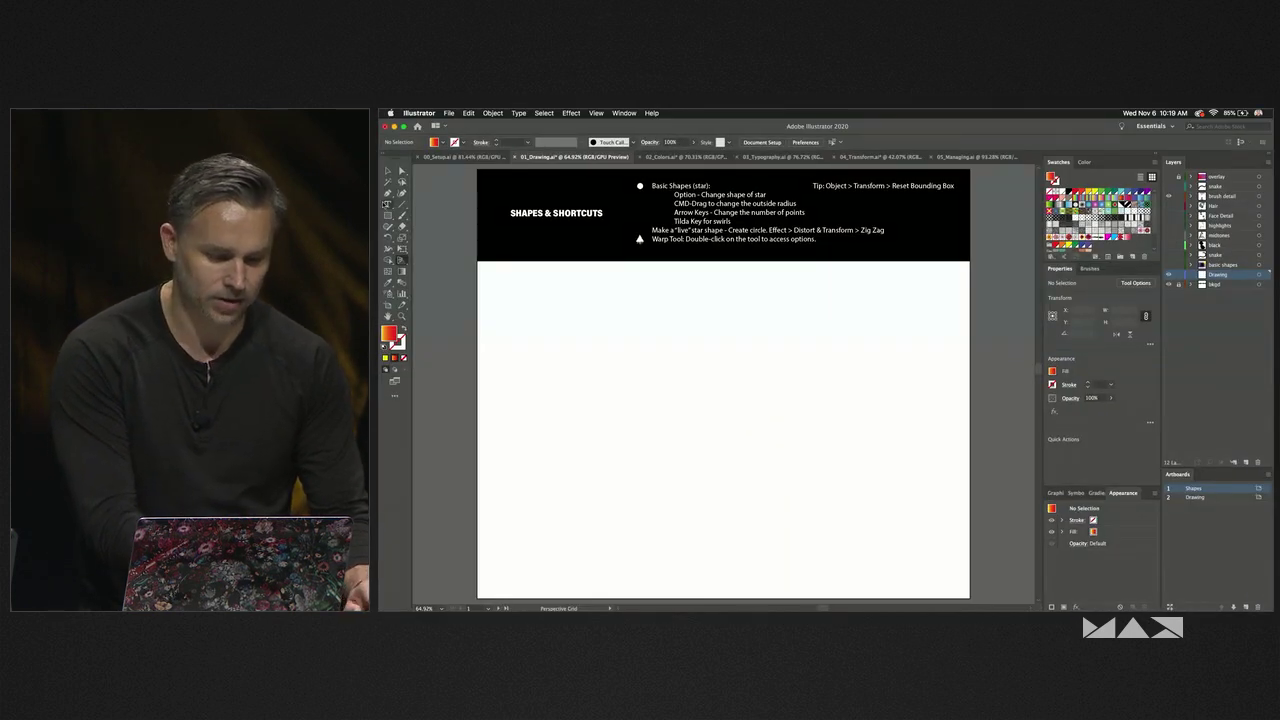
Remove the Perspective Grid Tool from the toolbar by customizing its tool set.
{"action": "left_click", "coordinate": [387, 172]}
{"action": "left_click", "coordinate": [394, 398]}
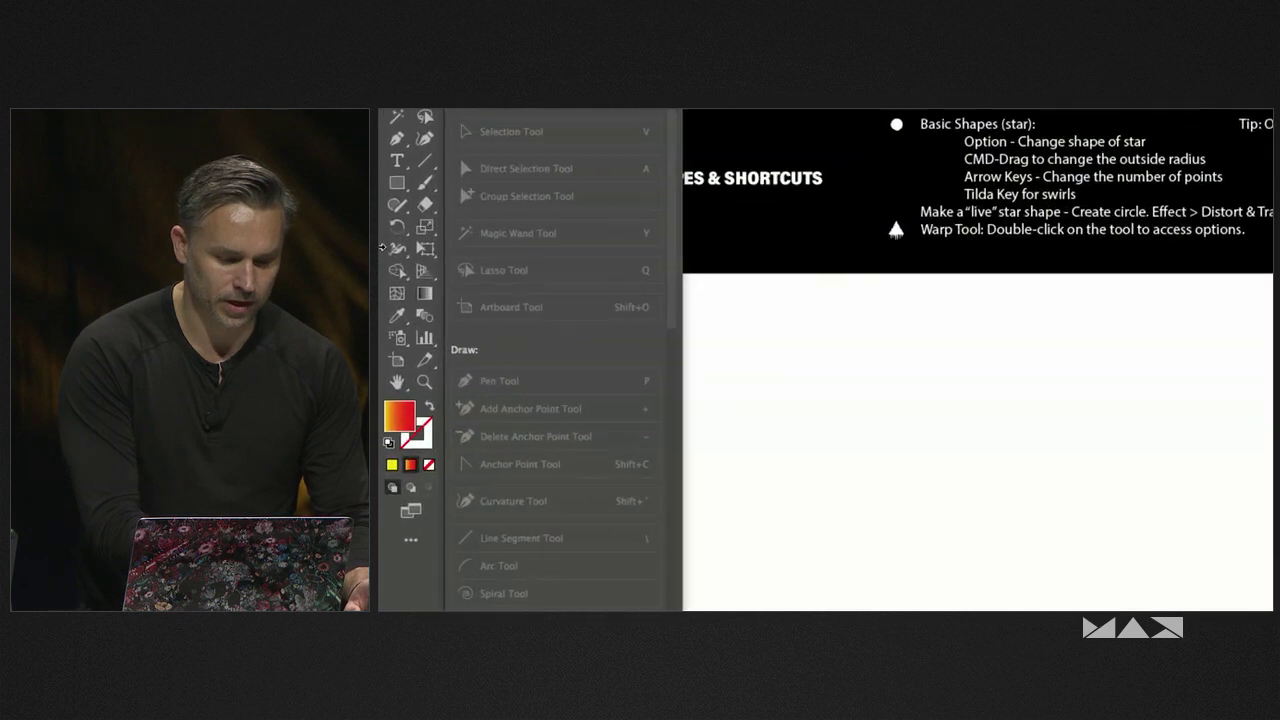
{"action": "left_click_drag", "start_coordinate": [577, 300], "coordinate": [586, 290]}
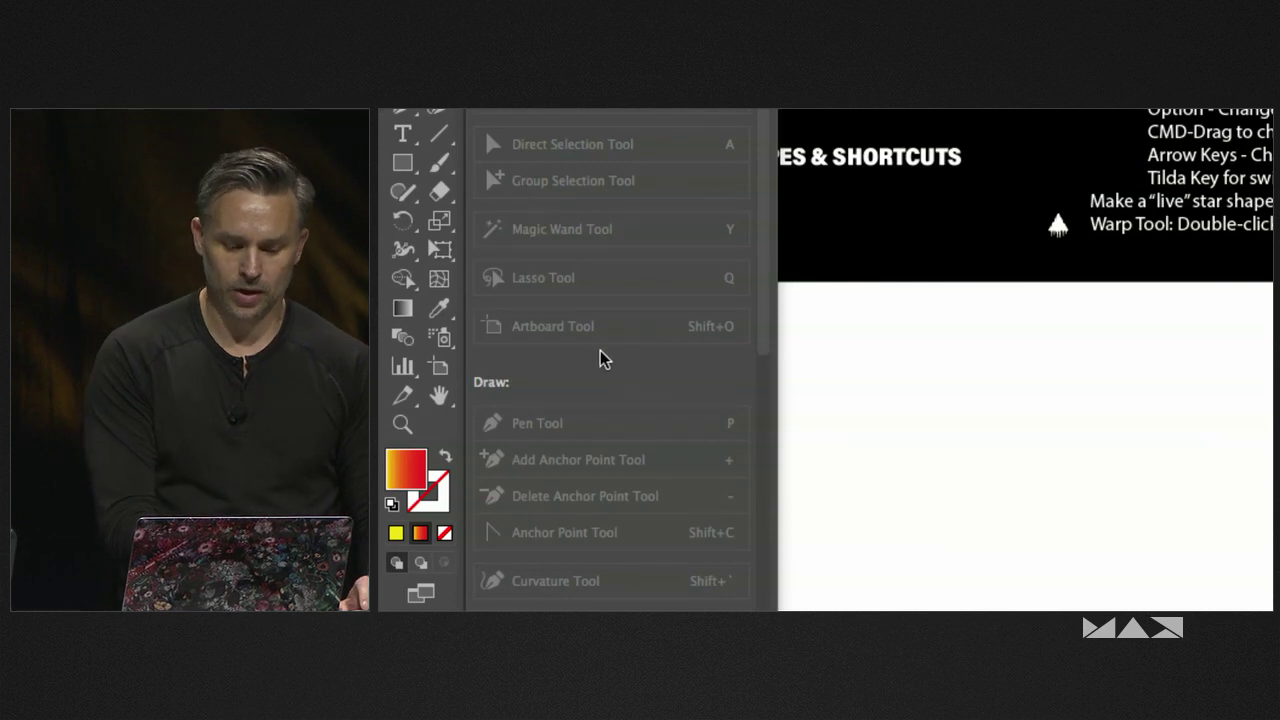
Add the Group Selection Tool to the toolbar as a separate tool directly after the Direct Selection Tool, and close the All Tools drawer.
{"action": "scroll", "coordinate": [493, 424], "scroll_direction": "down", "scroll_amount": 8}
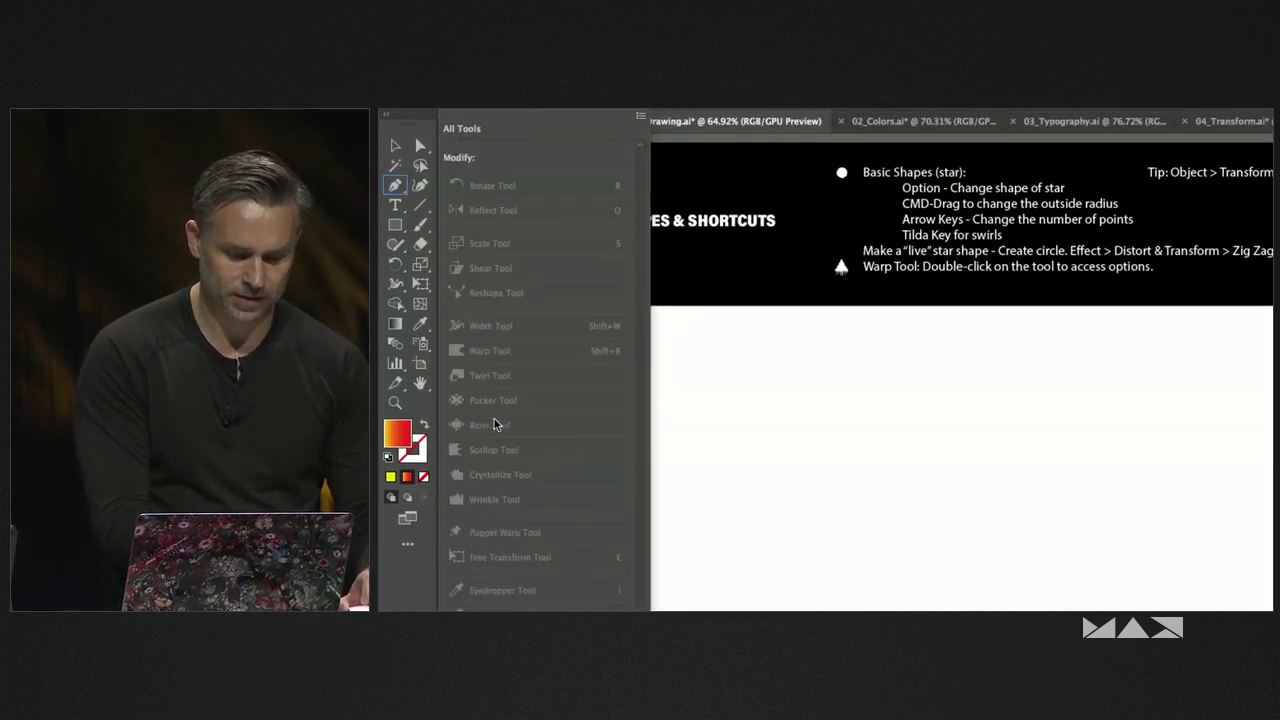
{"action": "scroll", "coordinate": [493, 424], "scroll_direction": "up", "scroll_amount": 10}
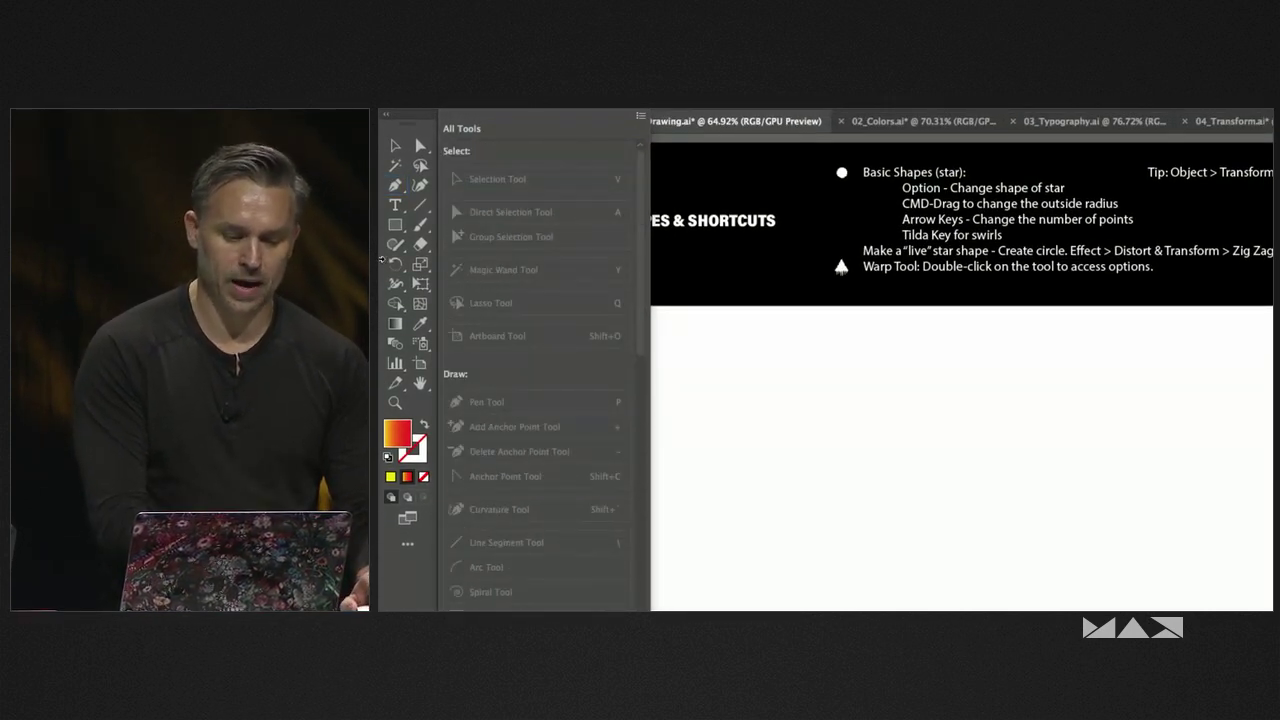
{"action": "key", "text": "a"}
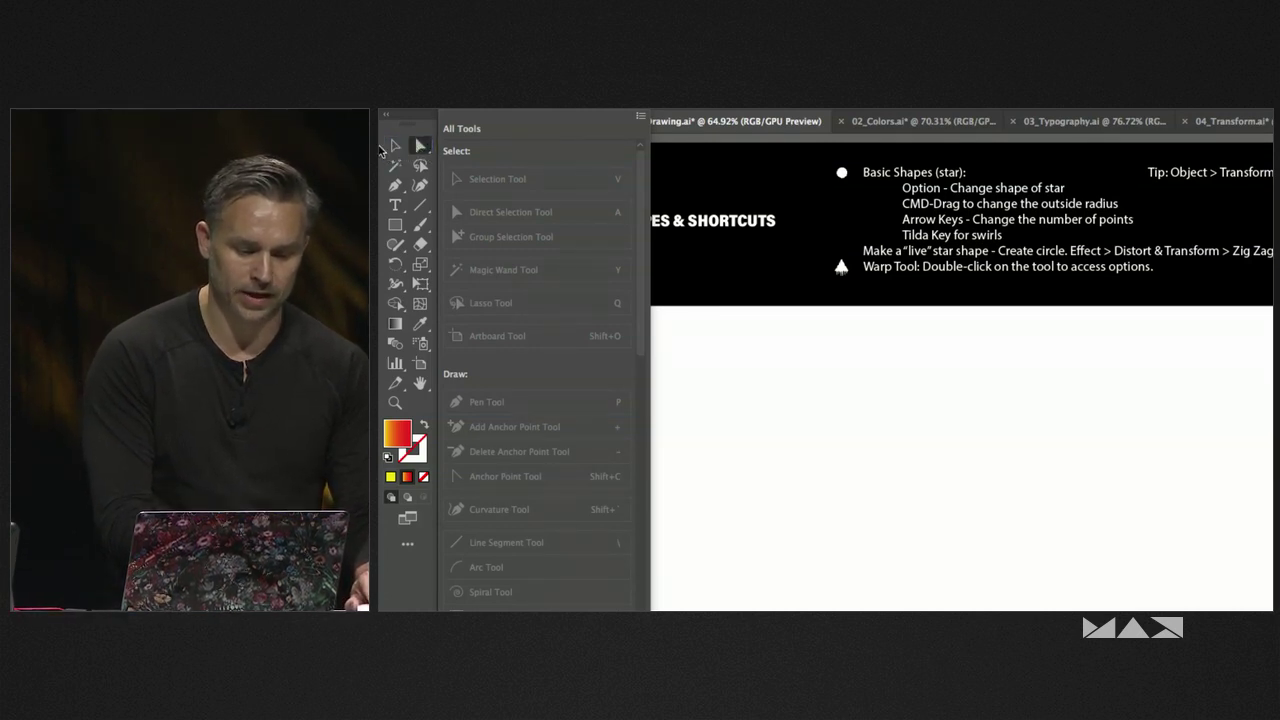
{"action": "left_click_drag", "start_coordinate": [388, 150], "coordinate": [393, 148]}
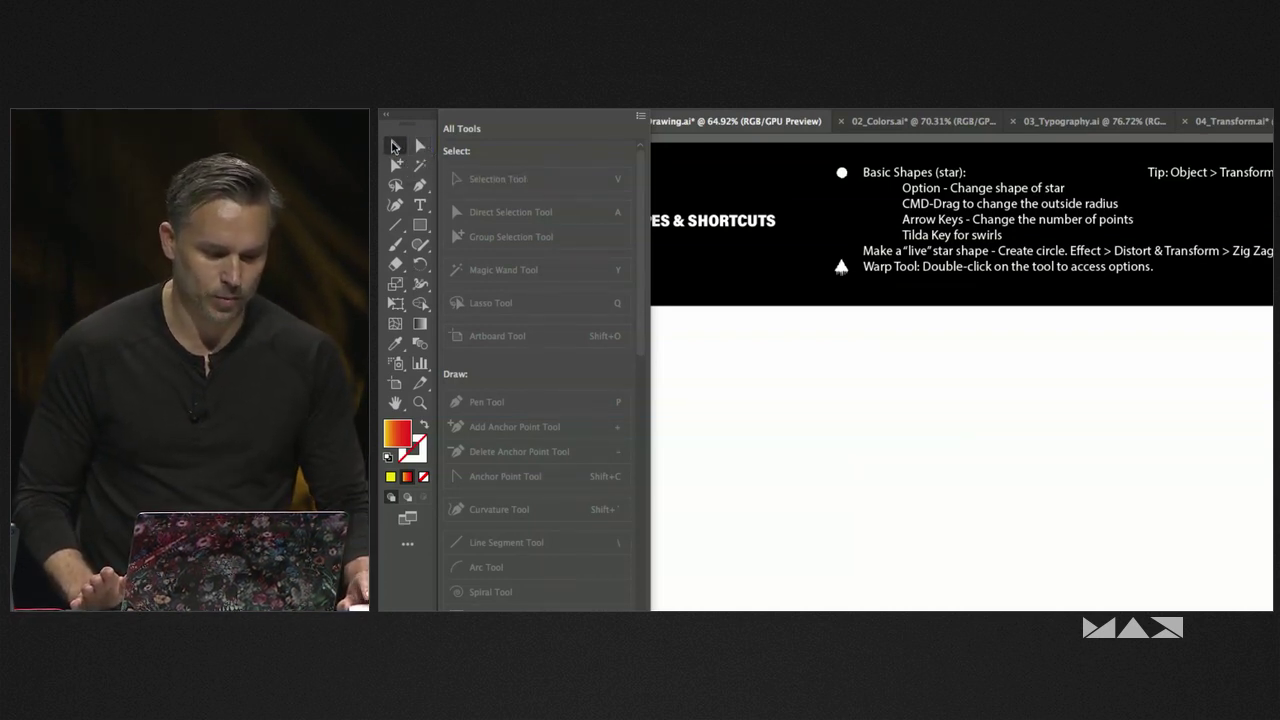
{"action": "left_click", "coordinate": [407, 545]}
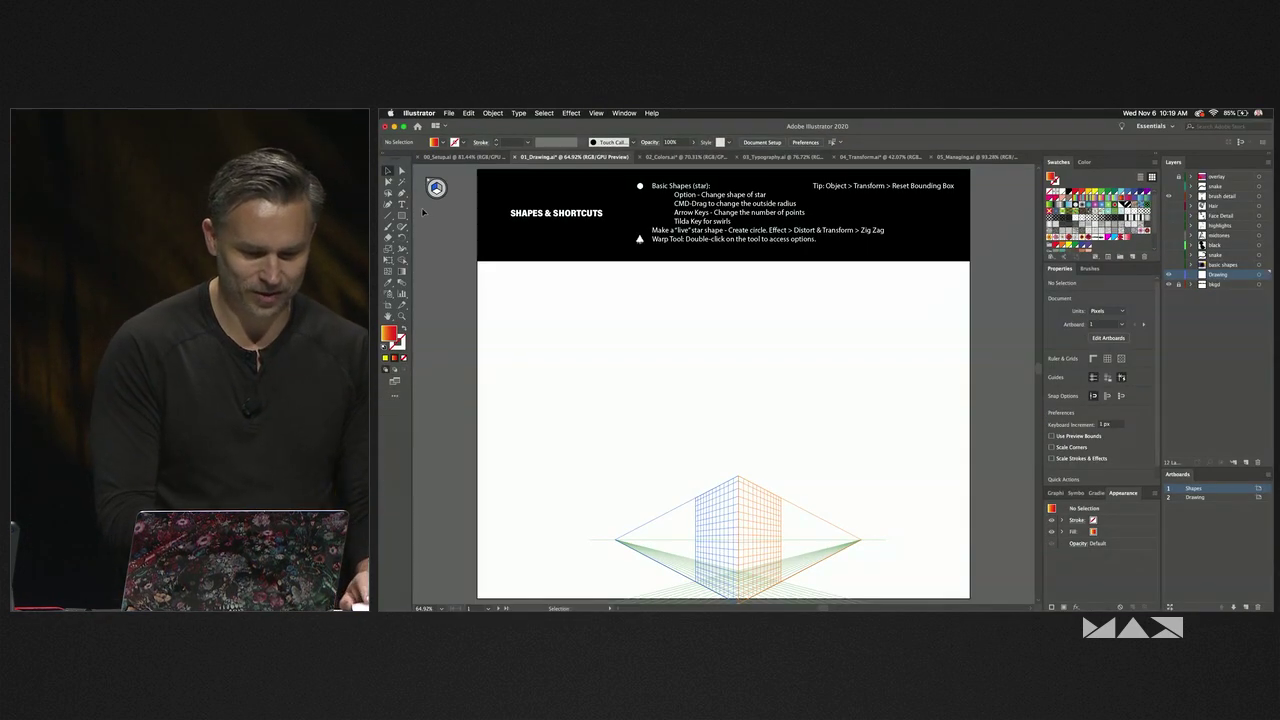
Return to the Selection Tool and hide the perspective grid on the Shapes artboard.
{"action": "left_click", "coordinate": [401, 171]}
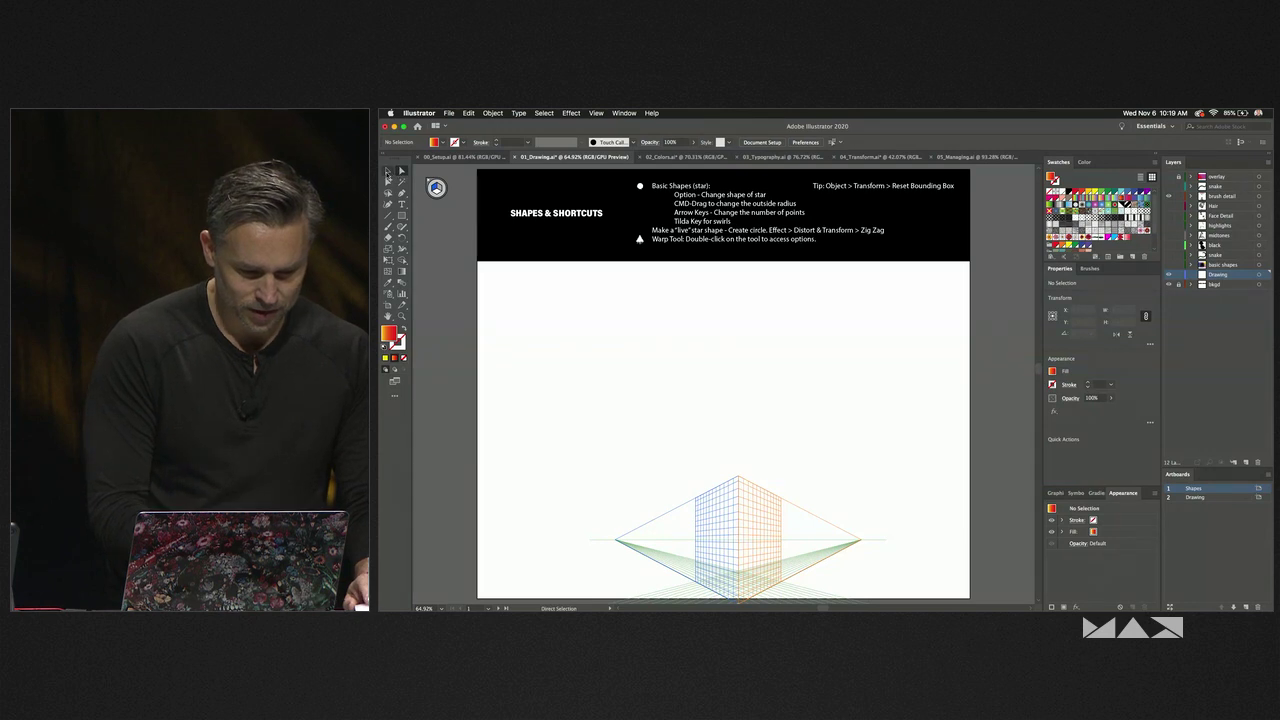
{"action": "left_click", "coordinate": [388, 172]}
{"action": "left_click", "coordinate": [596, 113]}
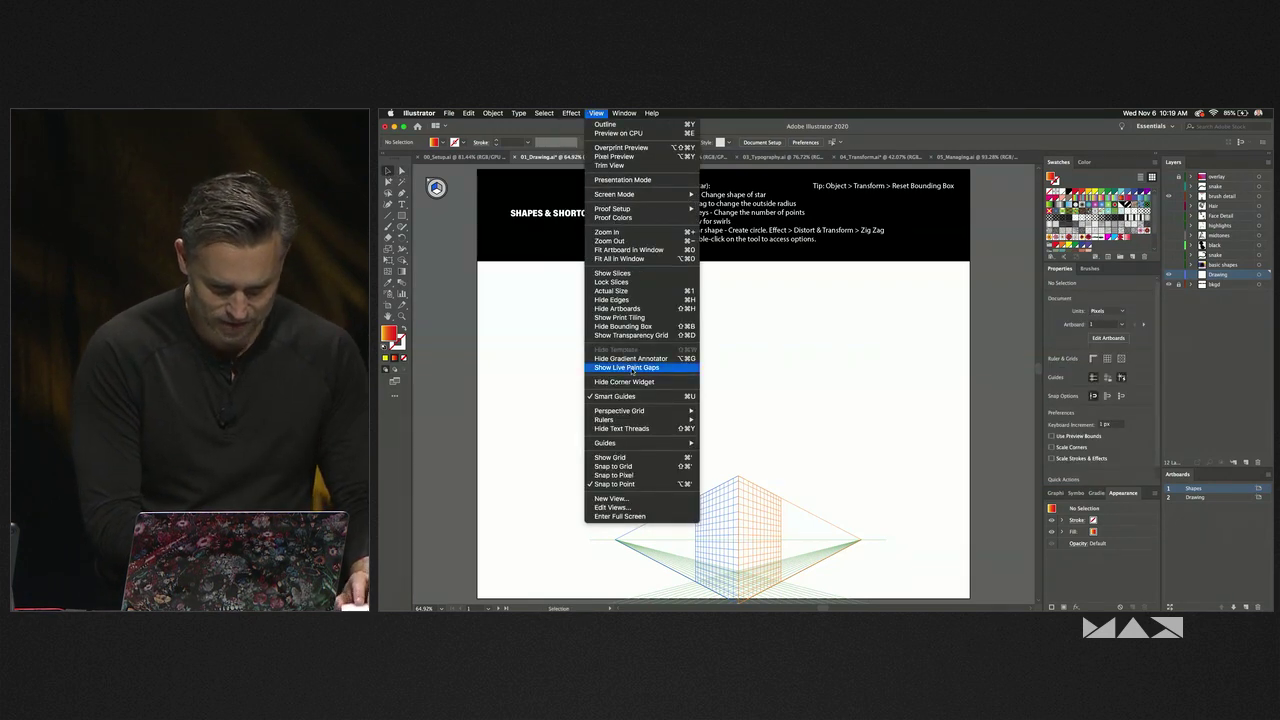
{"action": "mouse_move", "coordinate": [631, 413]}
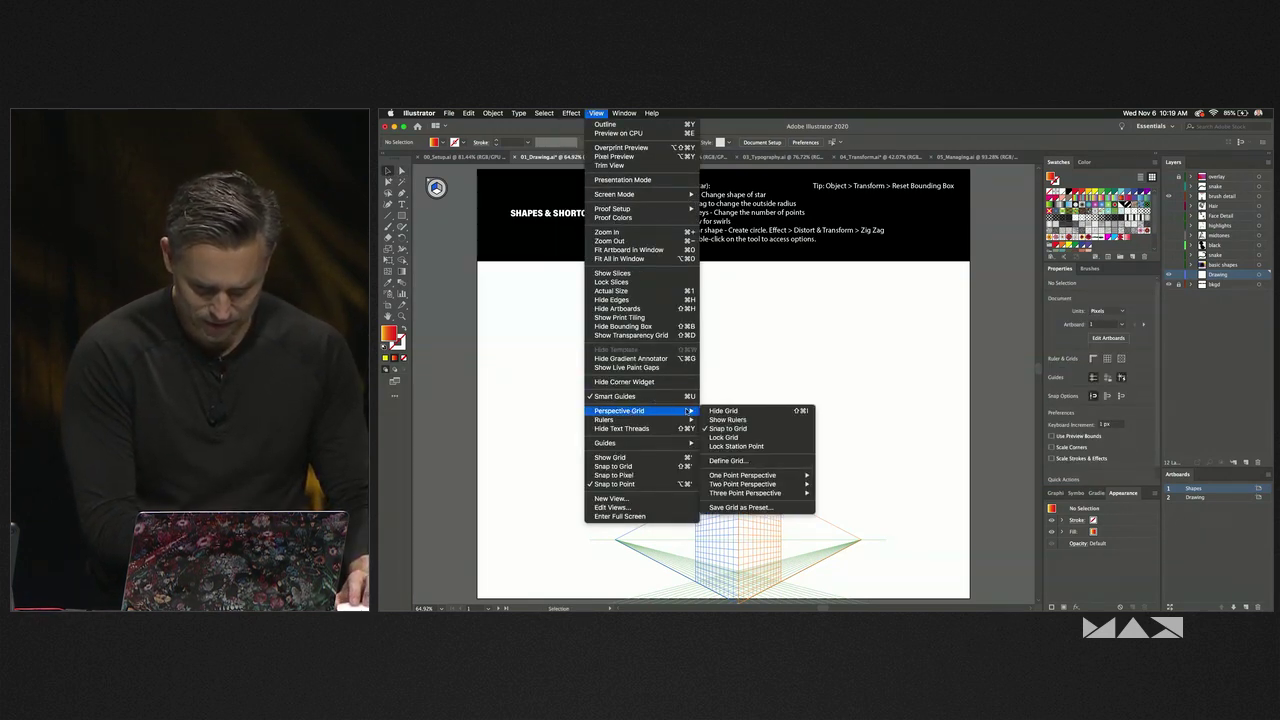
{"action": "left_click", "coordinate": [723, 411]}
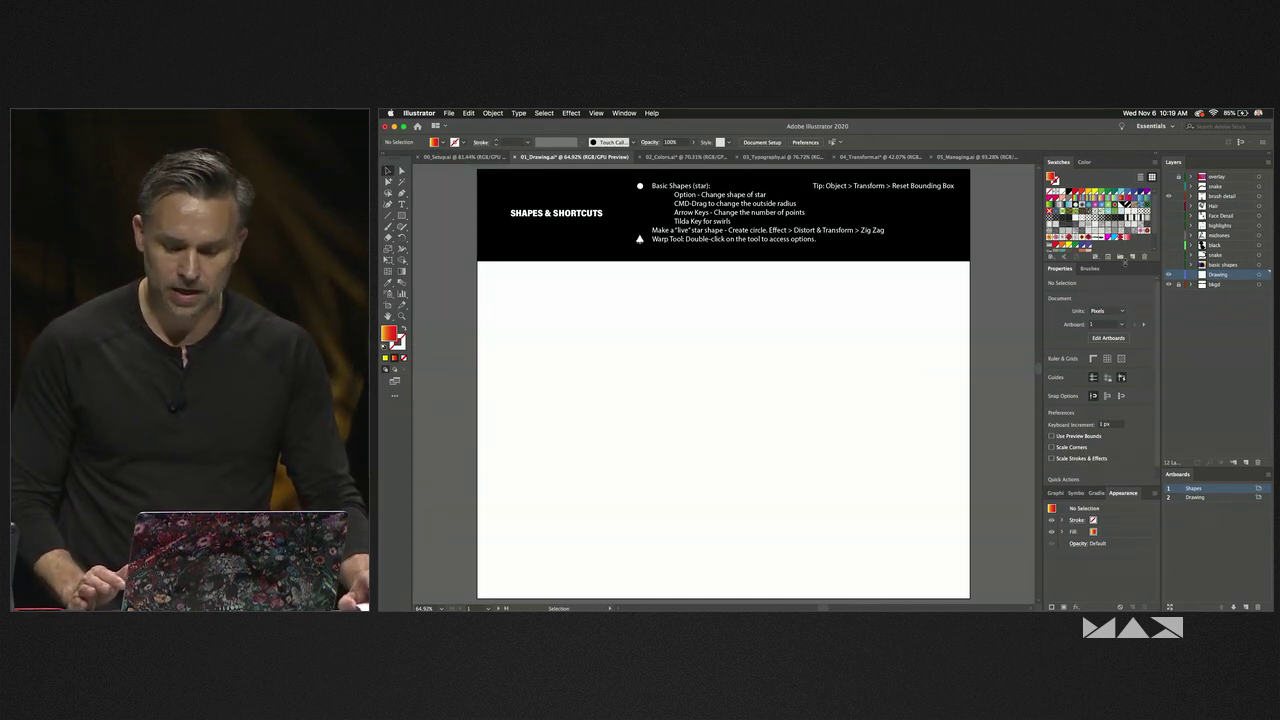
Create a new document from the recent 792 x 612 pt Letter preset and close it again.
{"action": "left_click", "coordinate": [447, 112]}
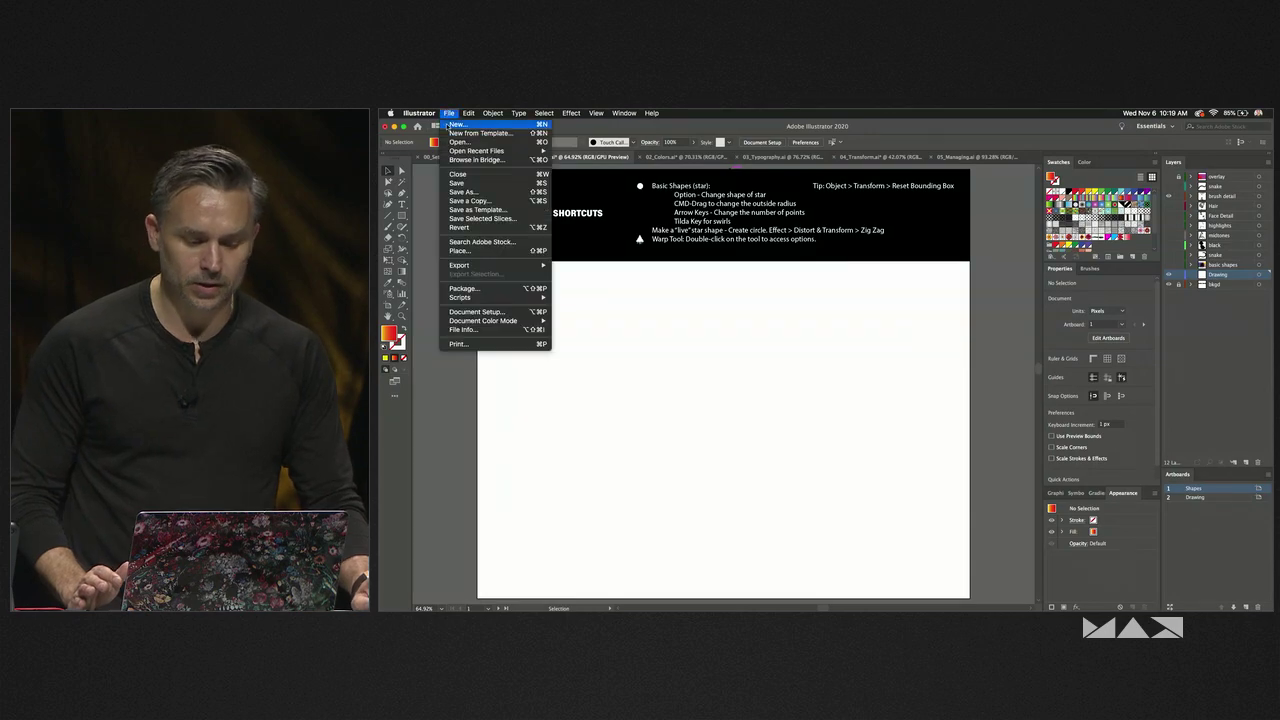
{"action": "left_click", "coordinate": [456, 123]}
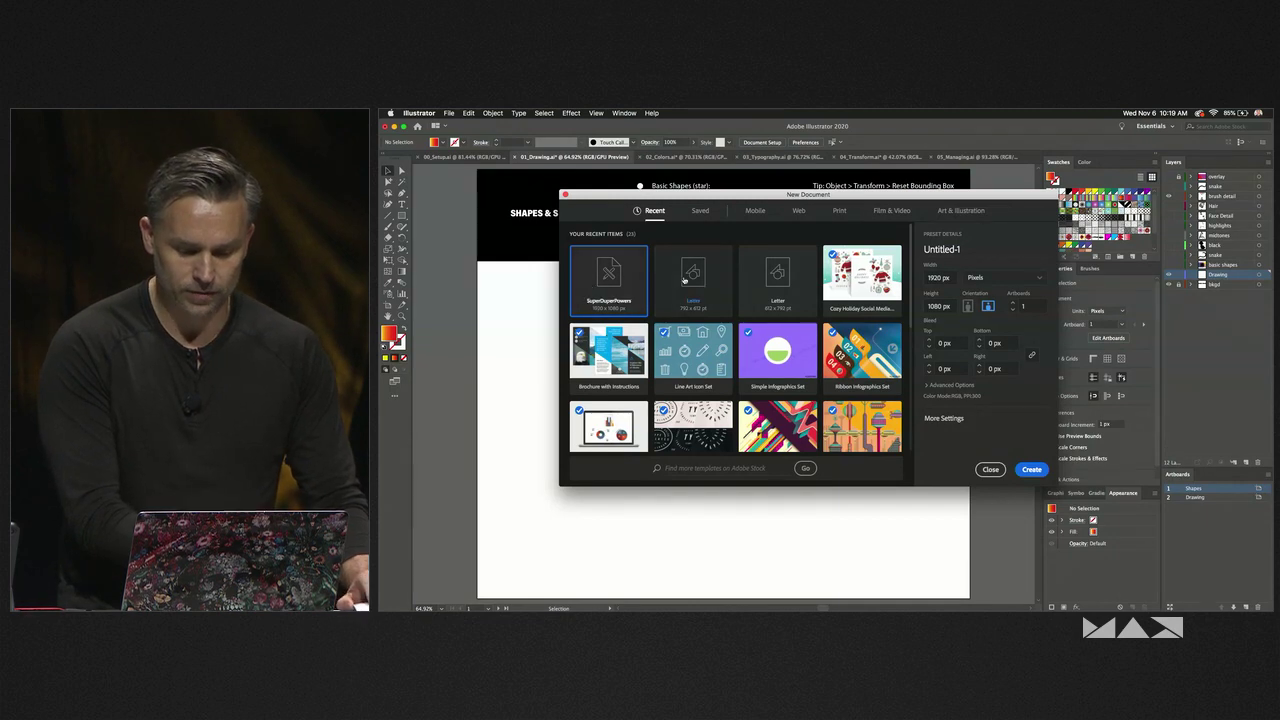
{"action": "left_click", "coordinate": [685, 281]}
{"action": "left_click", "coordinate": [1035, 473]}
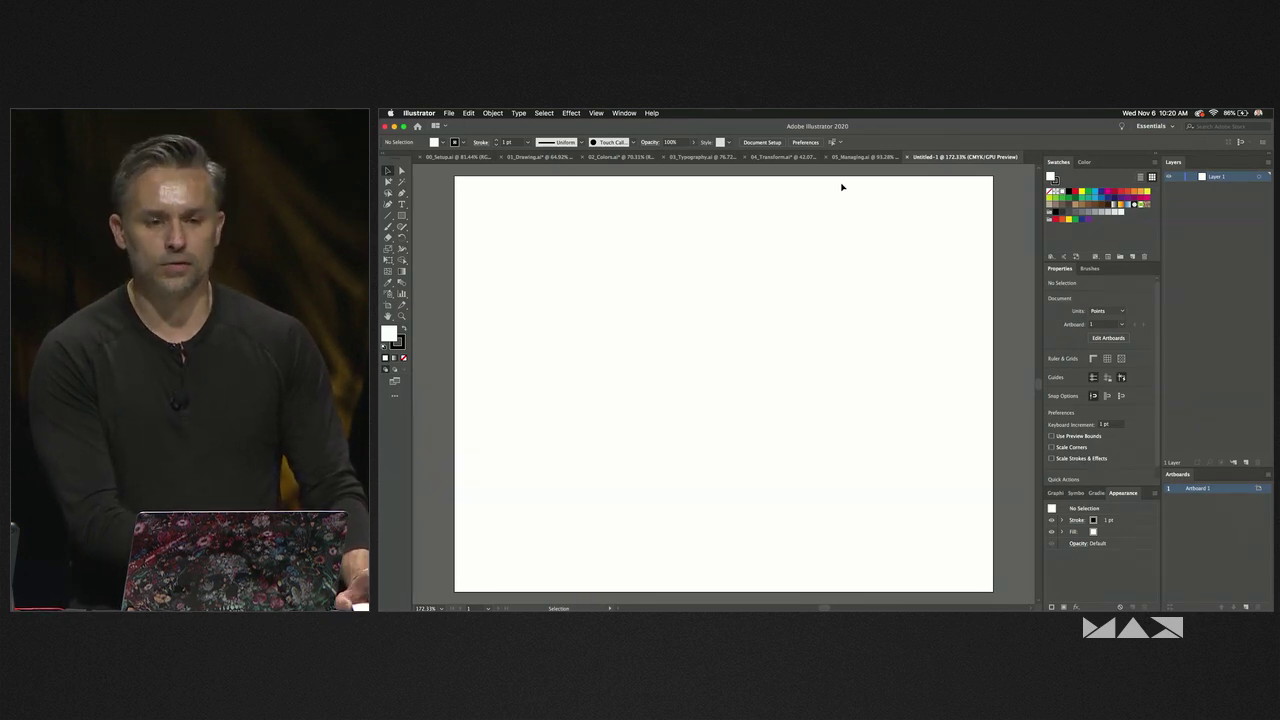
{"action": "left_click", "coordinate": [907, 157]}
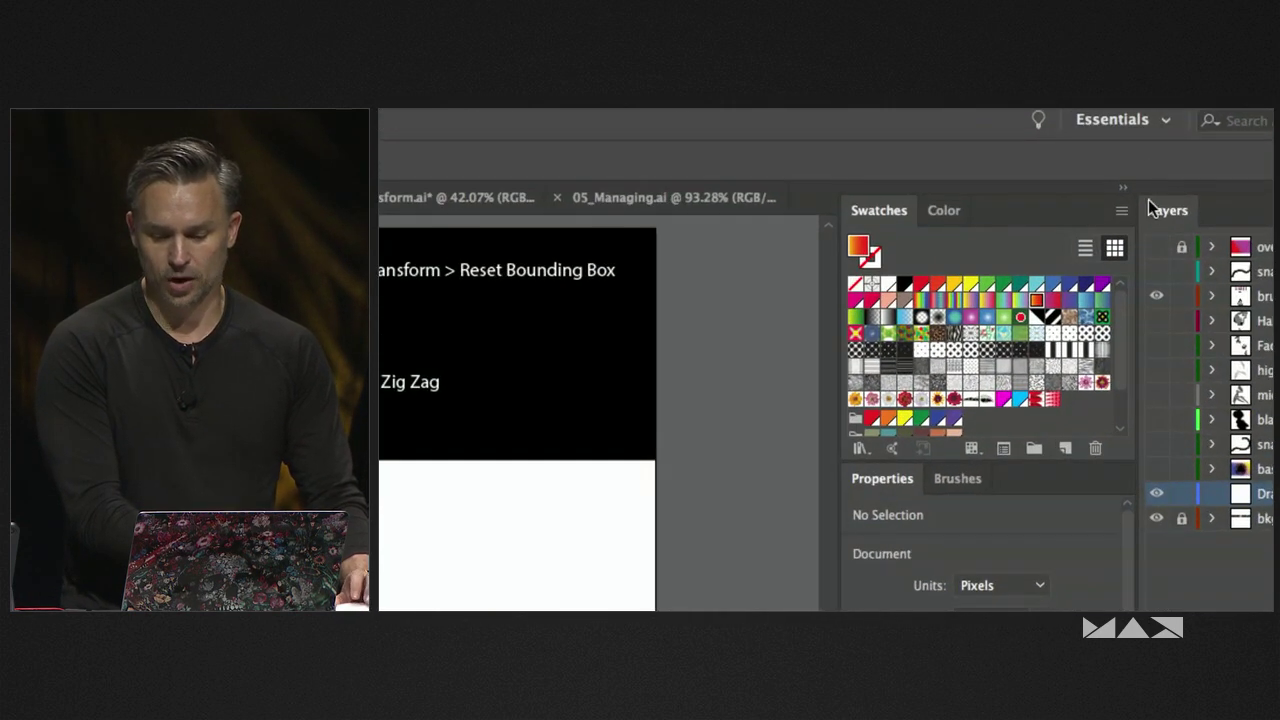
Examine the swatches, brushes, symbols and graphic styles stored in the 01_Drawing.ai document.
{"action": "left_click", "coordinate": [1121, 210]}
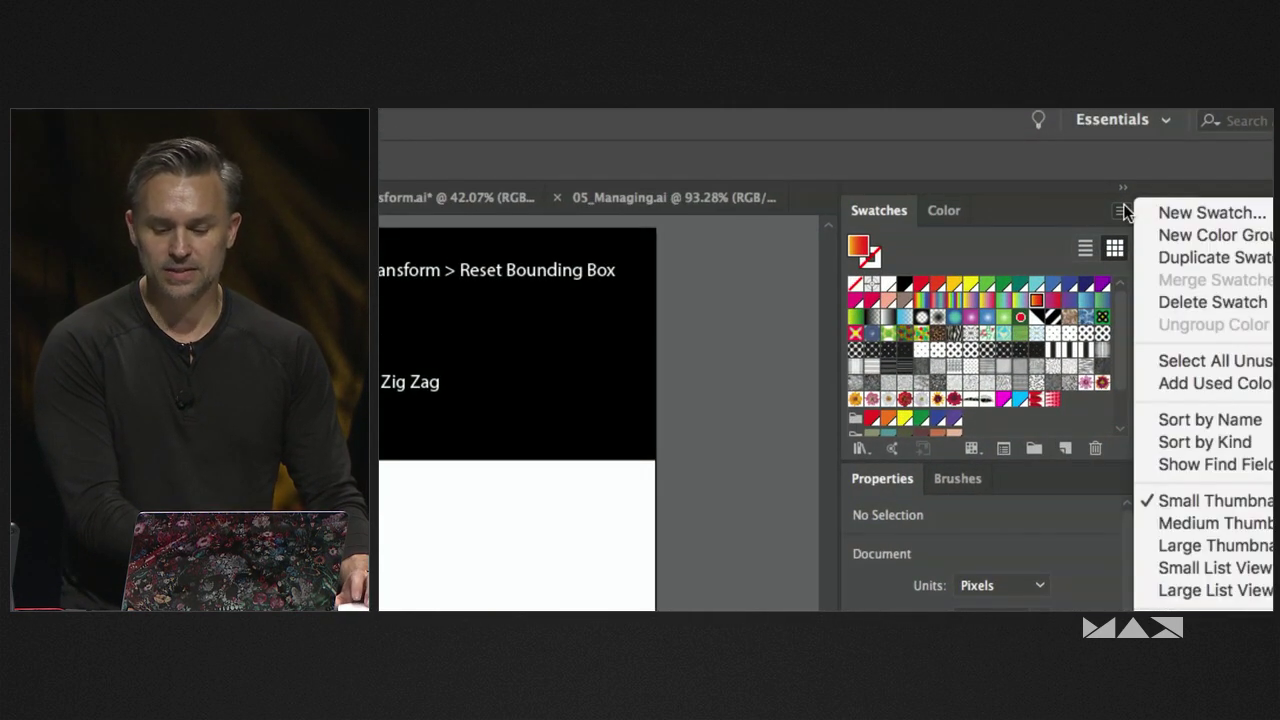
{"action": "left_click", "coordinate": [1028, 242]}
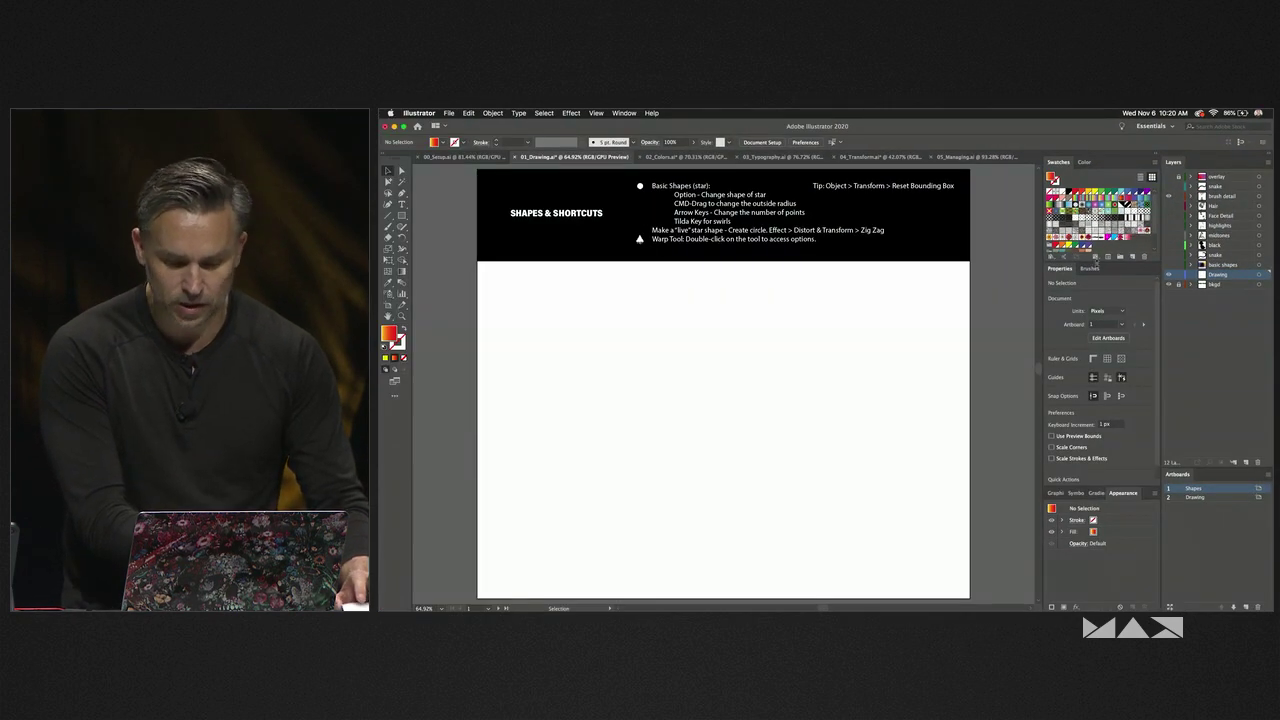
{"action": "left_click", "coordinate": [1086, 268]}
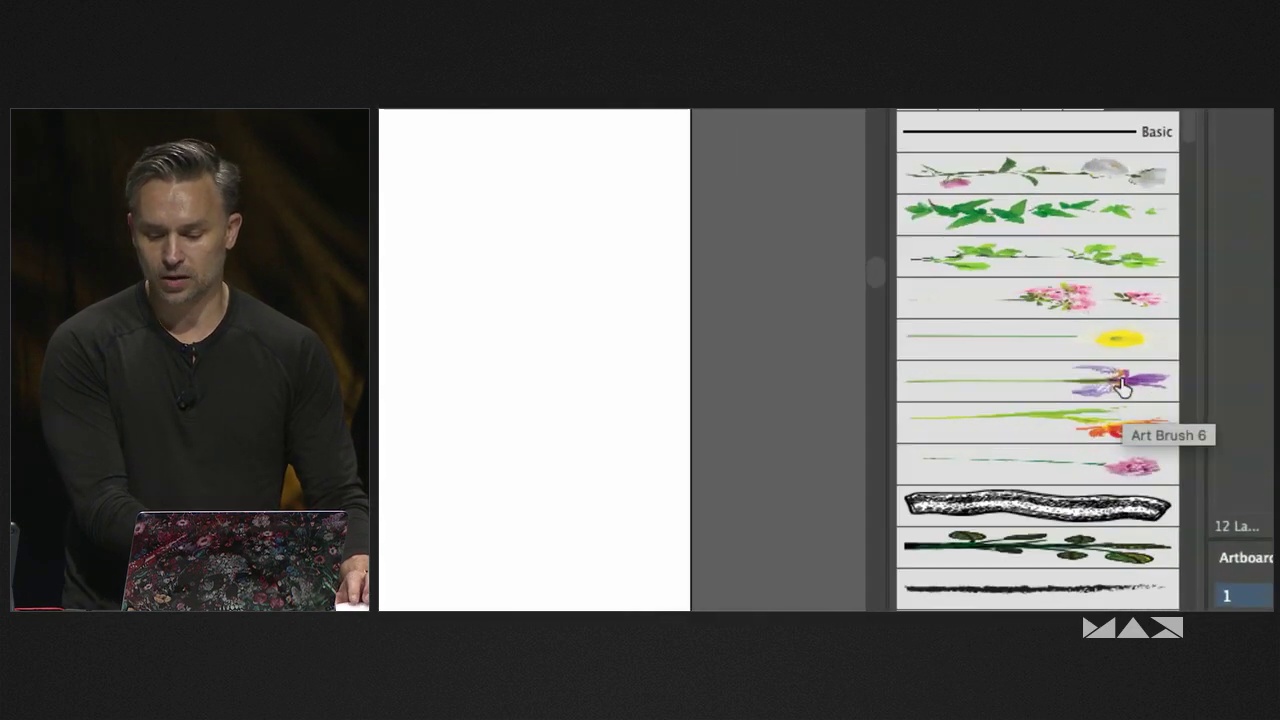
{"action": "scroll", "coordinate": [1090, 340], "scroll_direction": "down", "scroll_amount": 10}
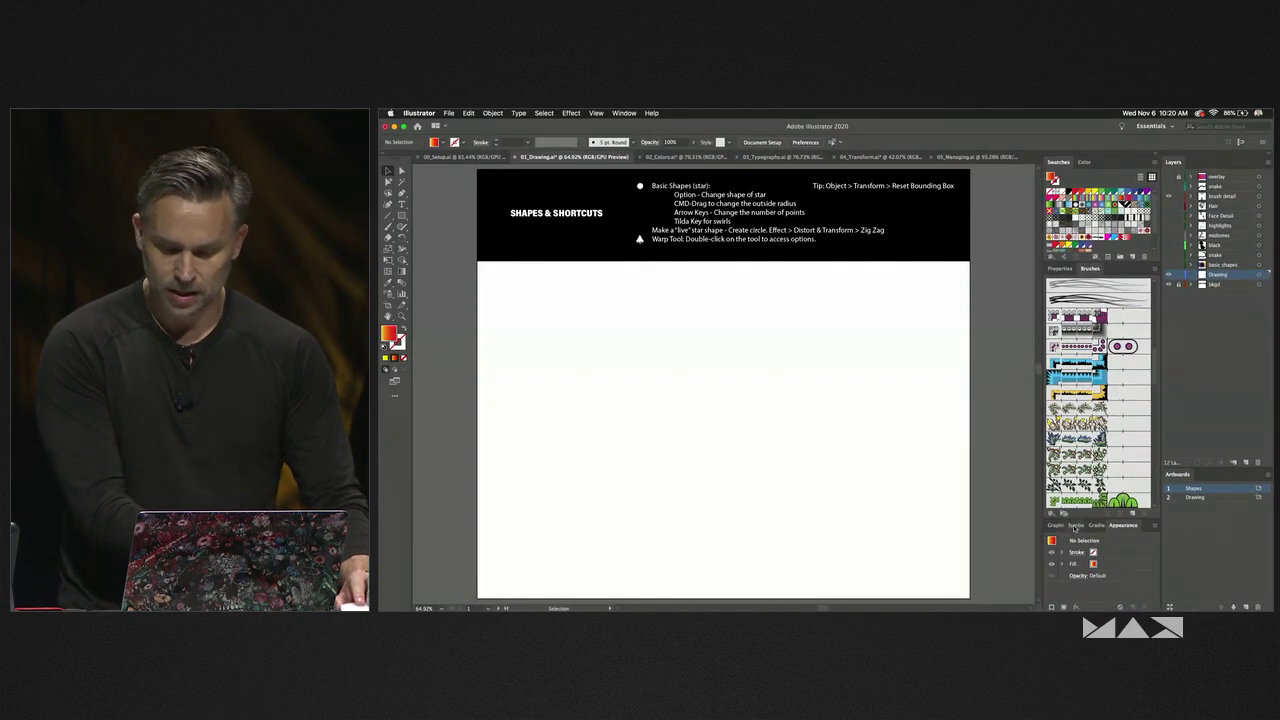
{"action": "left_click", "coordinate": [1074, 526]}
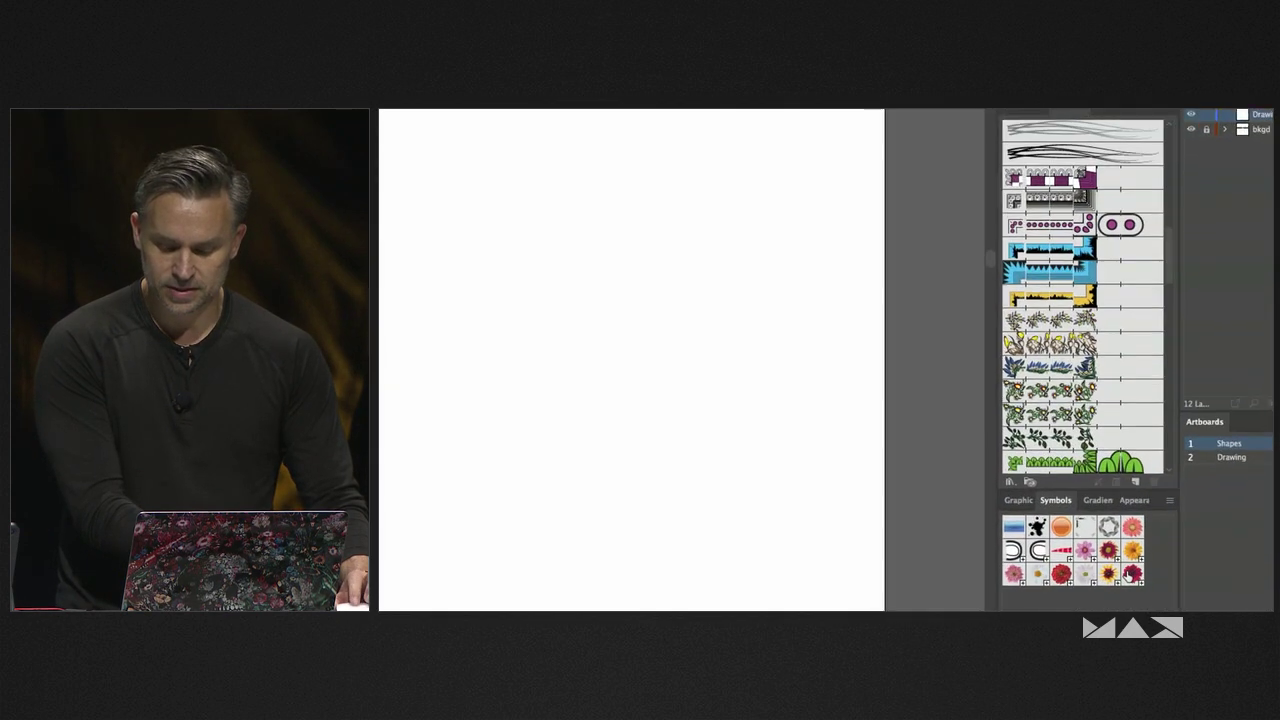
{"action": "left_click", "coordinate": [1053, 529]}
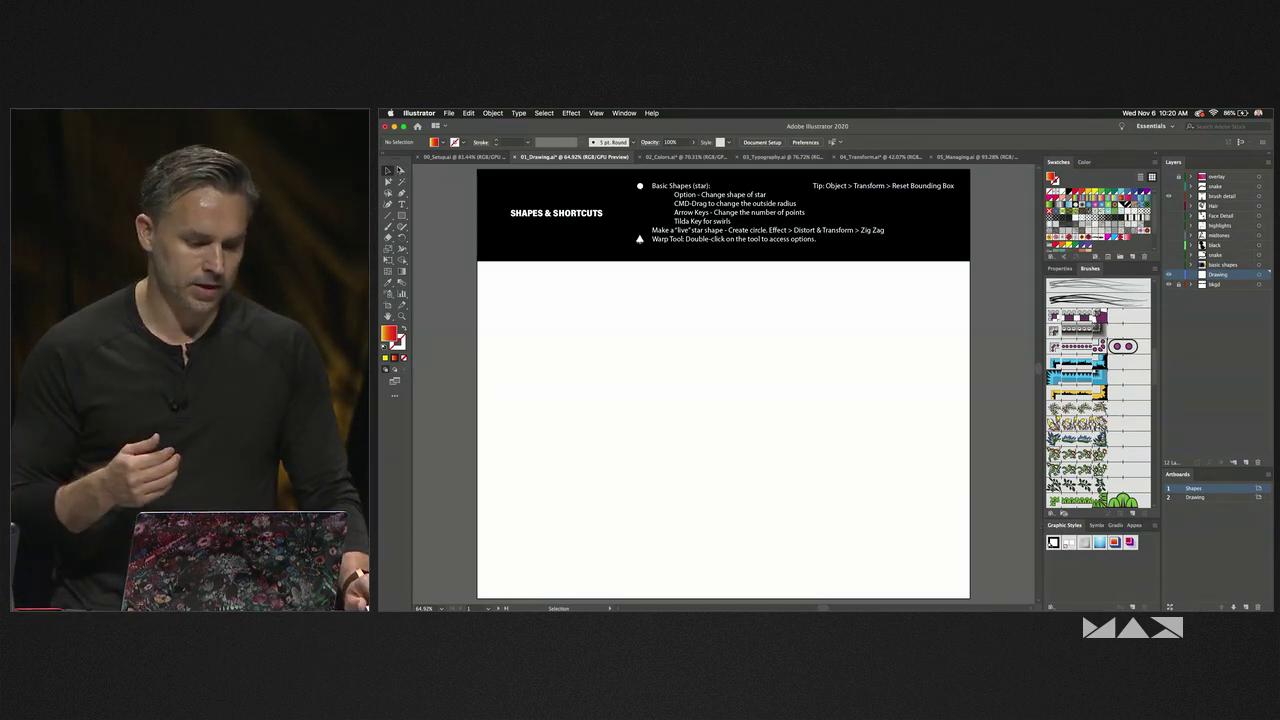
Switch to the 00_Setup.ai document and review its setup checklist, default text, brushes, swatches, symbols and graphic styles.
{"action": "left_click", "coordinate": [448, 114]}
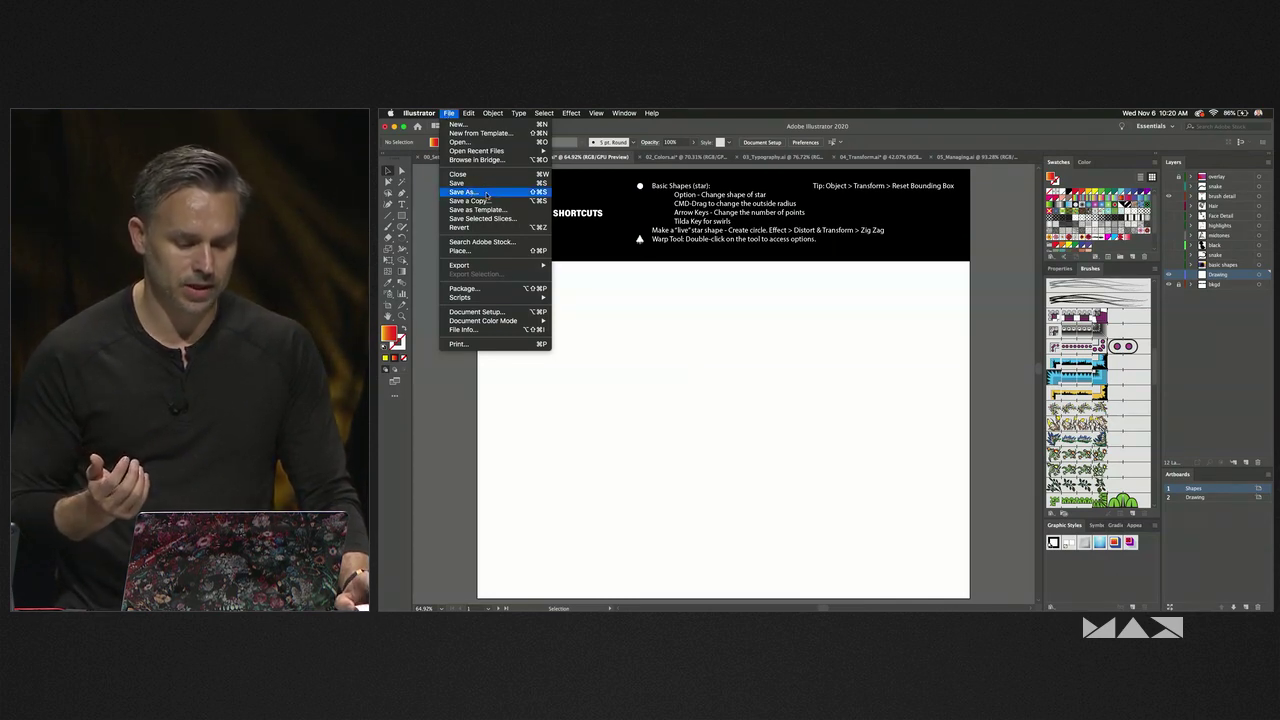
{"action": "left_click", "coordinate": [717, 380]}
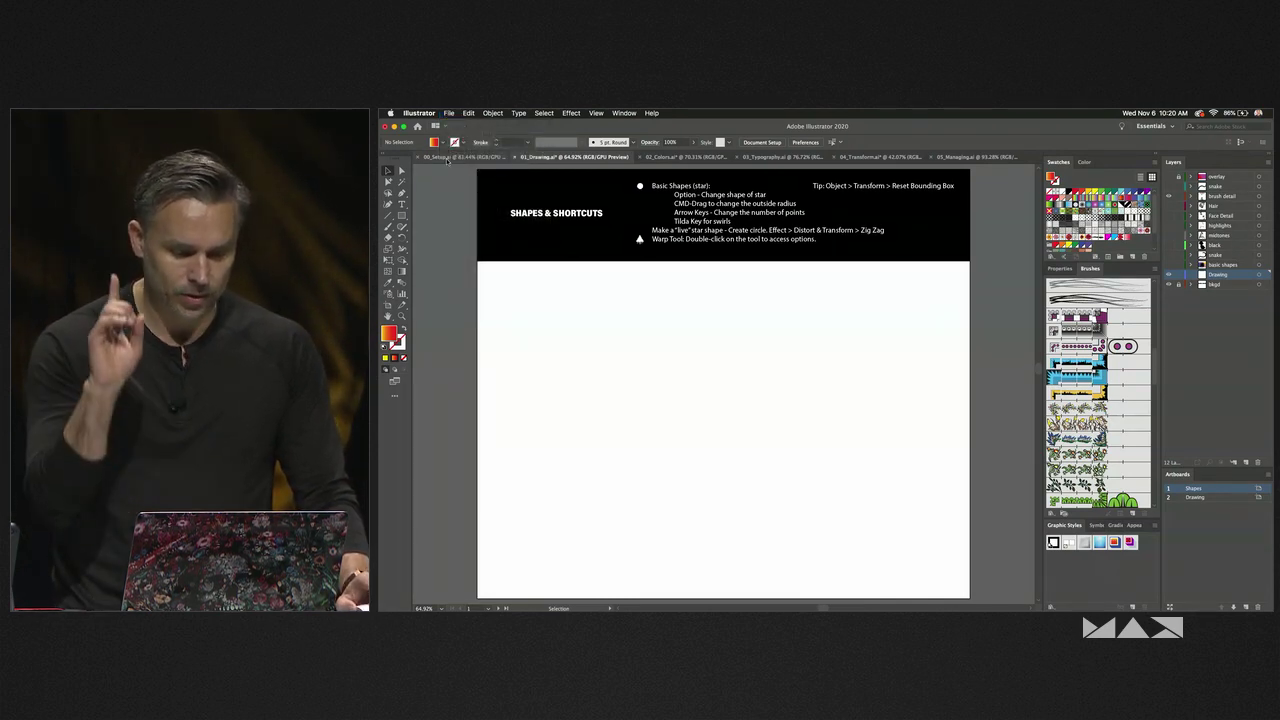
{"action": "left_click", "coordinate": [447, 158]}
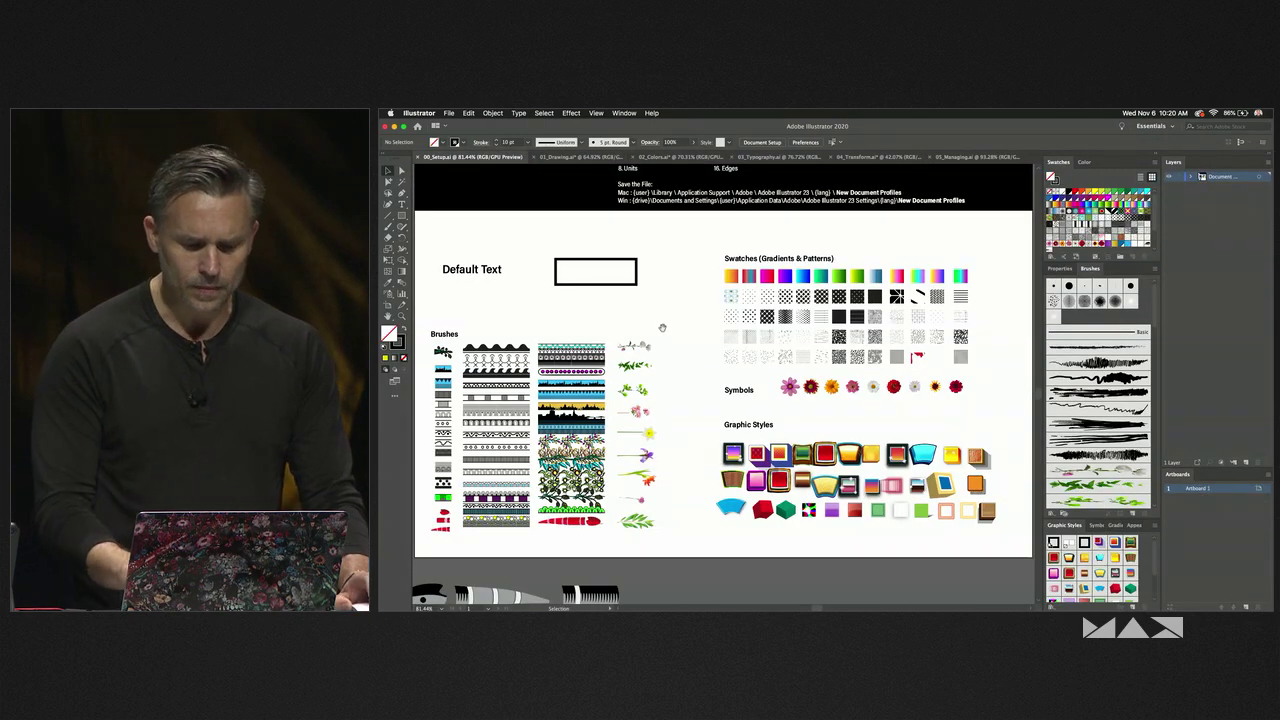
{"action": "left_click_drag", "start_coordinate": [662, 327], "coordinate": [667, 381]}
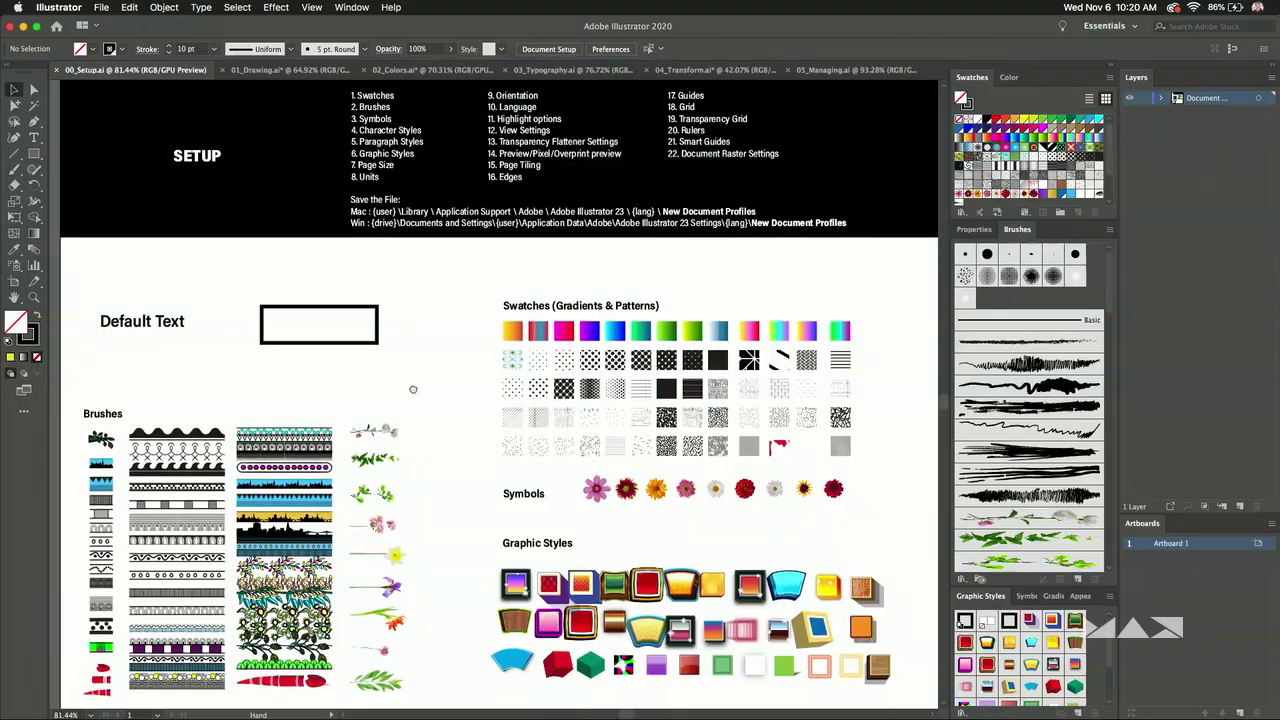
{"action": "left_click_drag", "start_coordinate": [412, 389], "coordinate": [412, 386]}
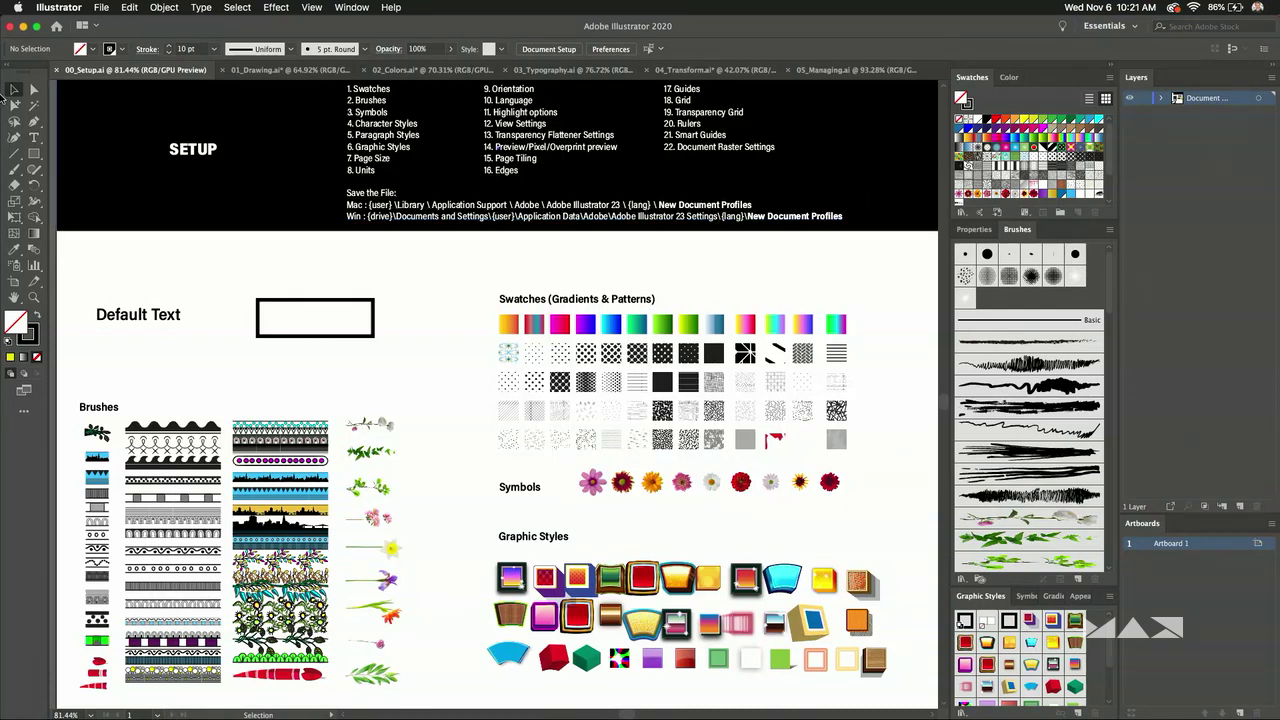
Save the setup document as 00_Setup.ai on the Desktop in Illustrator 2020 format with the default options.
{"action": "left_click", "coordinate": [99, 7]}
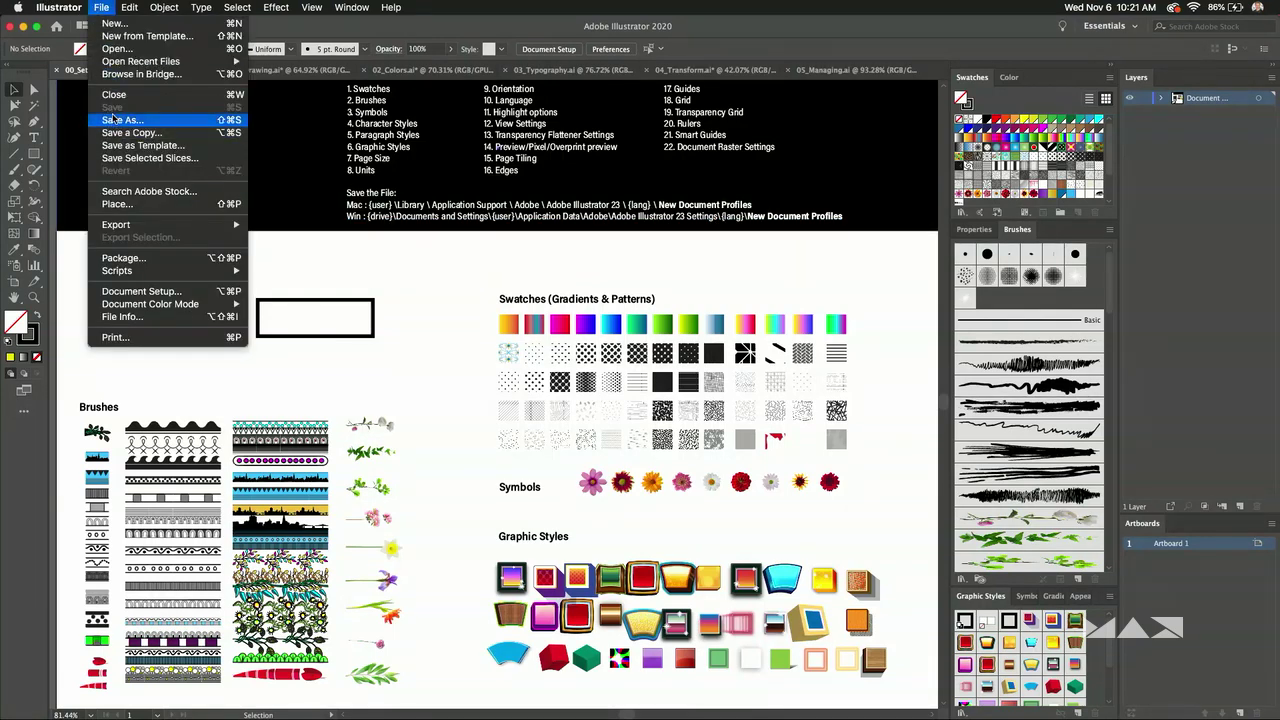
{"action": "left_click", "coordinate": [111, 121]}
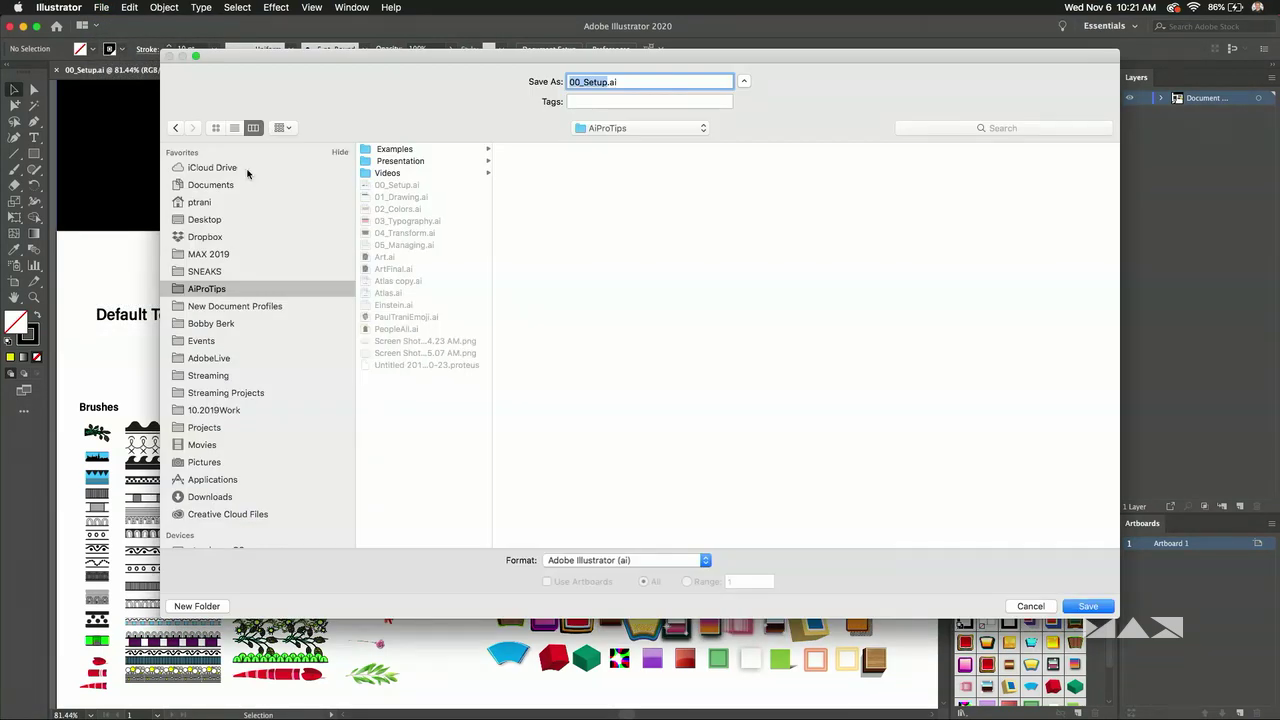
{"action": "left_click", "coordinate": [196, 307]}
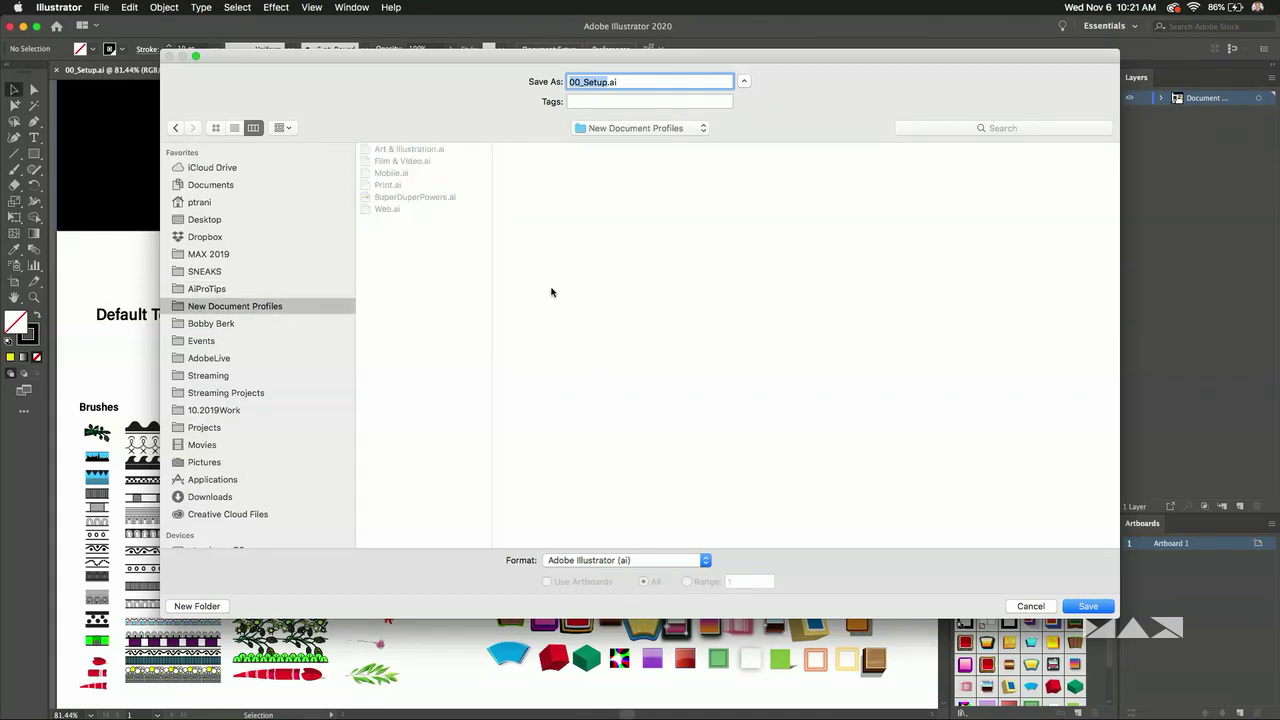
{"action": "left_click", "coordinate": [195, 221]}
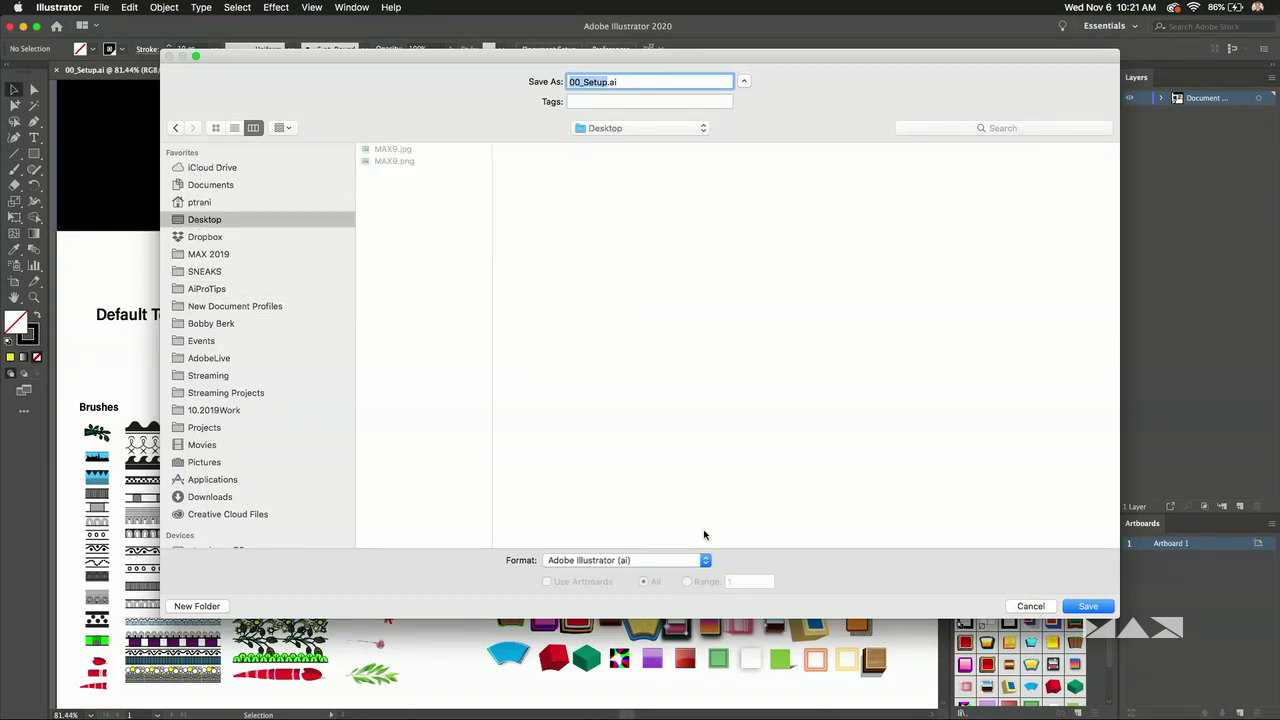
{"action": "left_click", "coordinate": [1087, 606]}
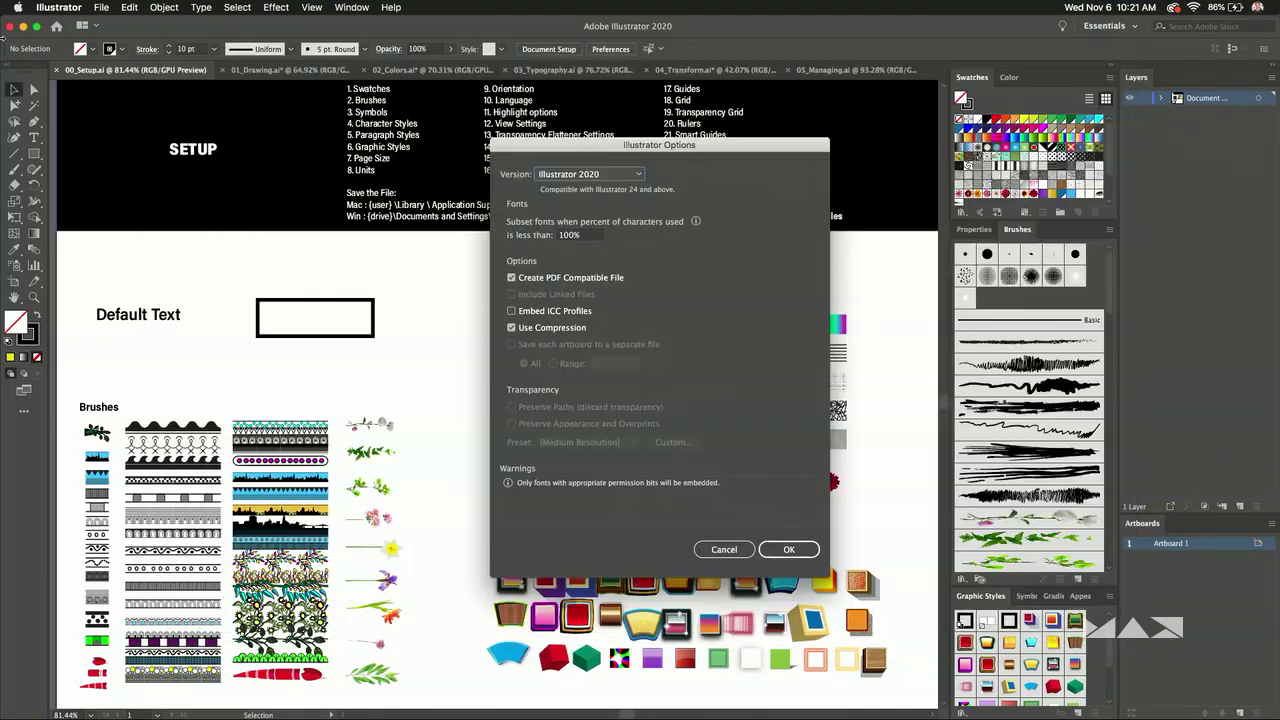
{"action": "left_click", "coordinate": [786, 549]}
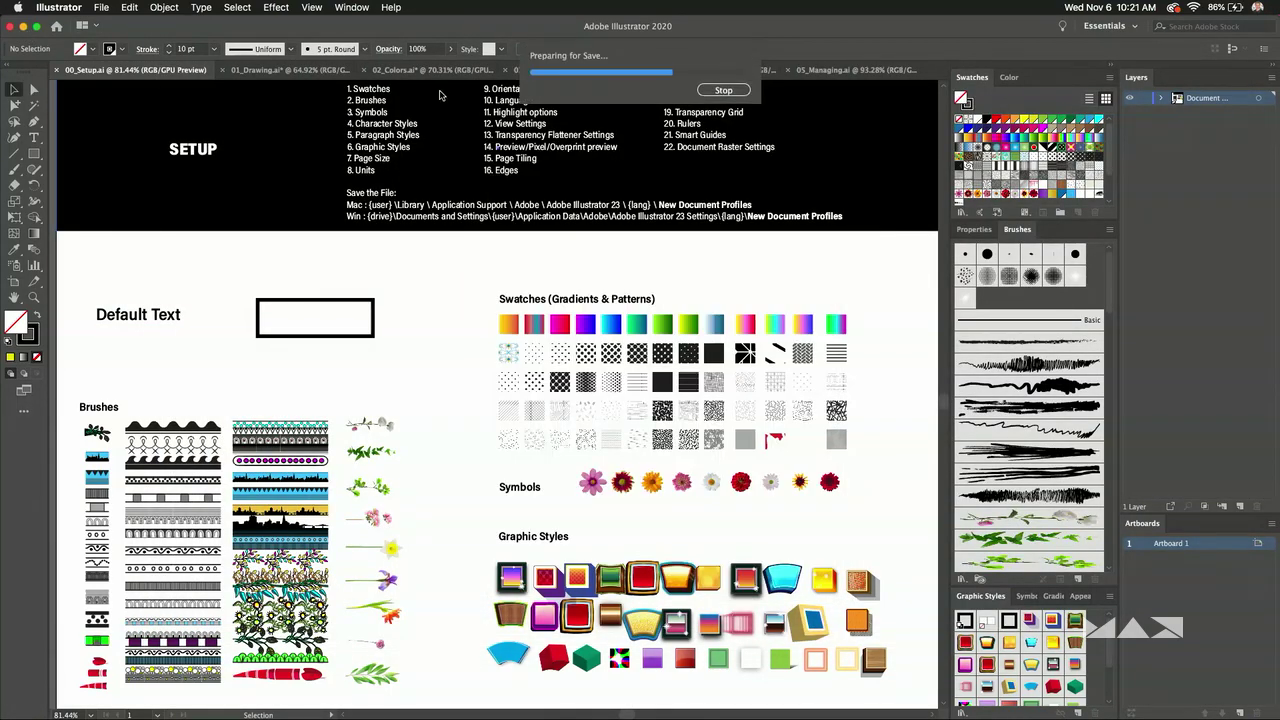
Move 00_Setup.ai from the Desktop into the New Document Profiles folder in Finder and return to Illustrator.
{"action": "left_click", "coordinate": [23, 26]}
{"action": "left_click_drag", "start_coordinate": [155, 68], "coordinate": [295, 78]}
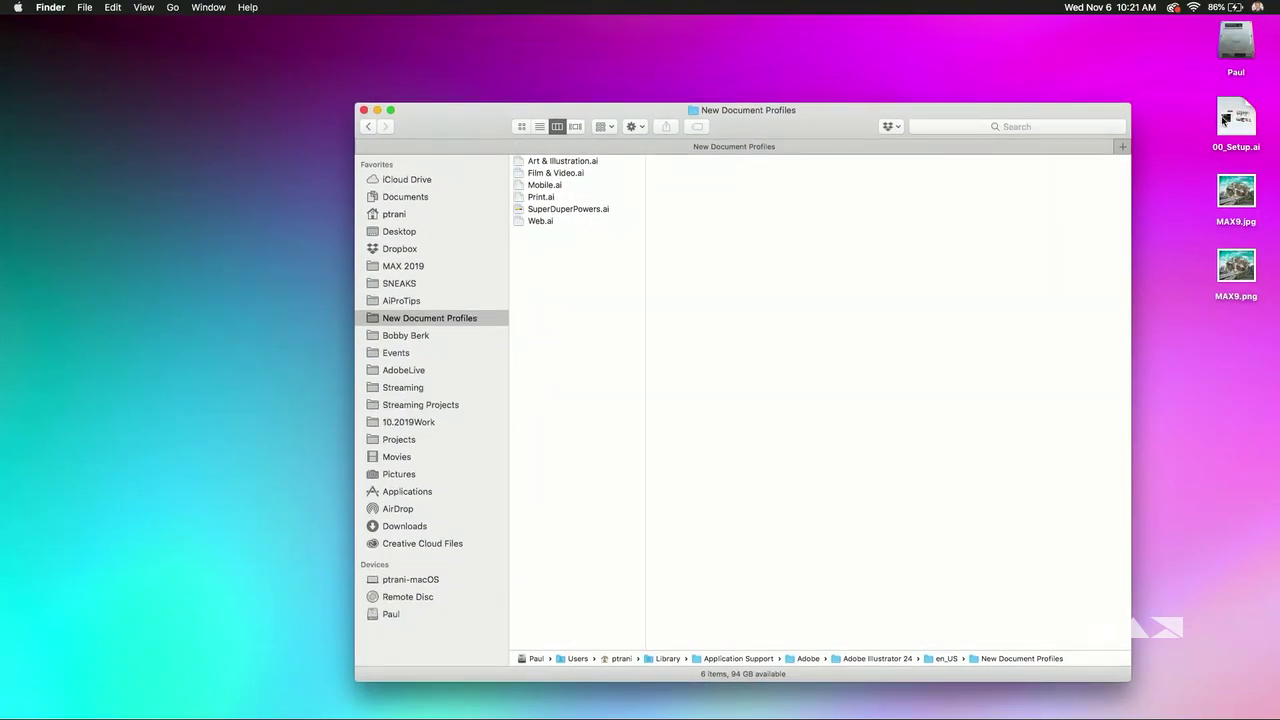
{"action": "left_click_drag", "start_coordinate": [1225, 120], "coordinate": [571, 286]}
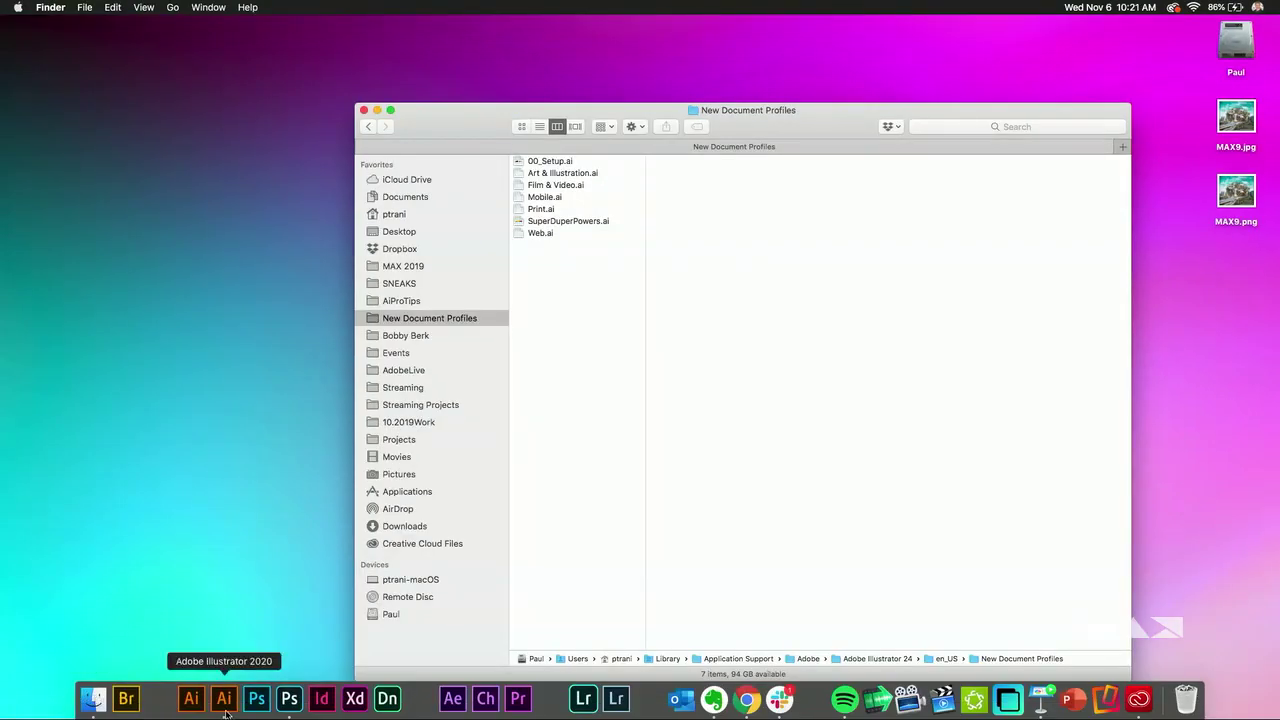
{"action": "left_click", "coordinate": [226, 696]}
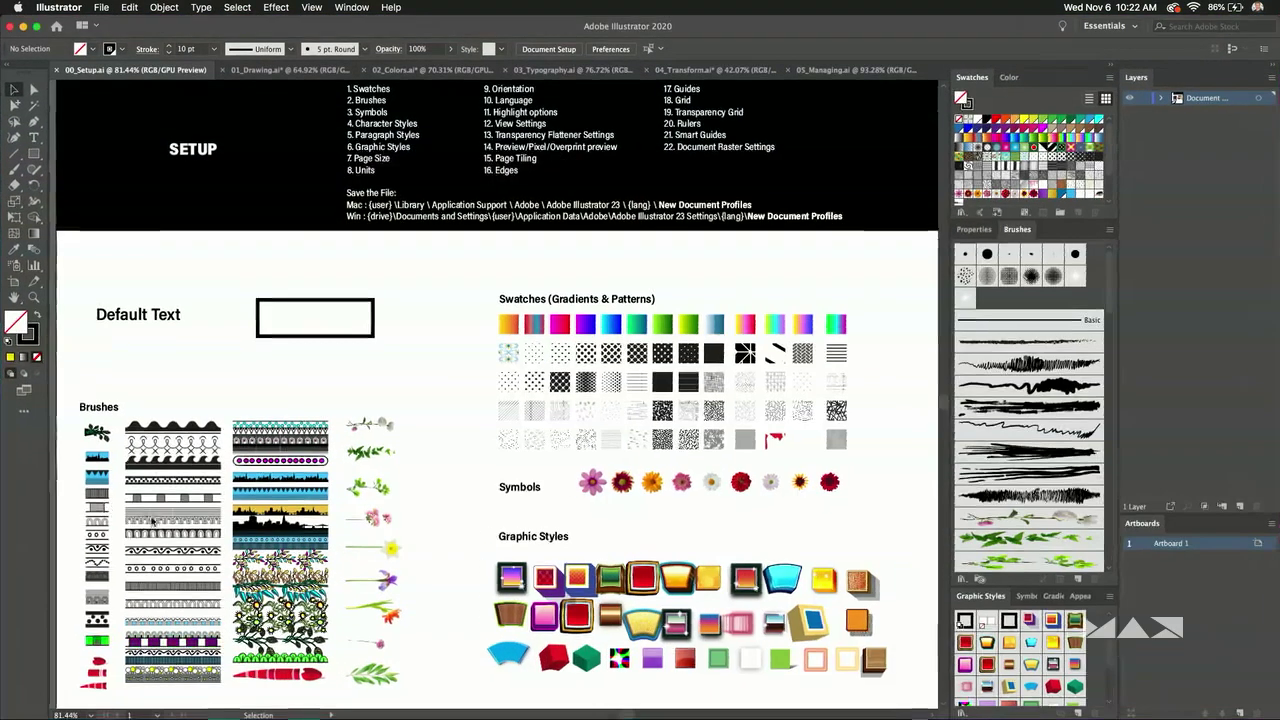
Create a new document from the SuperDuperPowers 1920 x 1080 px print preset and close it again.
{"action": "left_click", "coordinate": [245, 69]}
{"action": "left_click", "coordinate": [100, 7]}
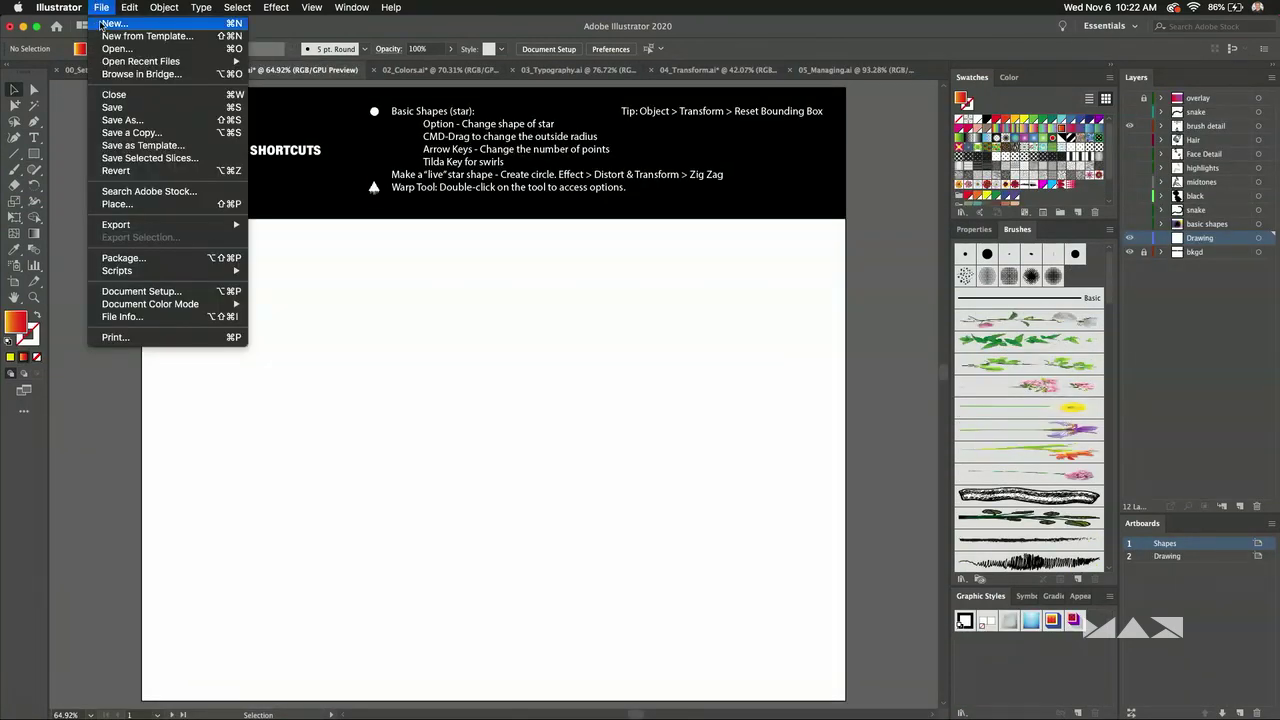
{"action": "left_click", "coordinate": [110, 25]}
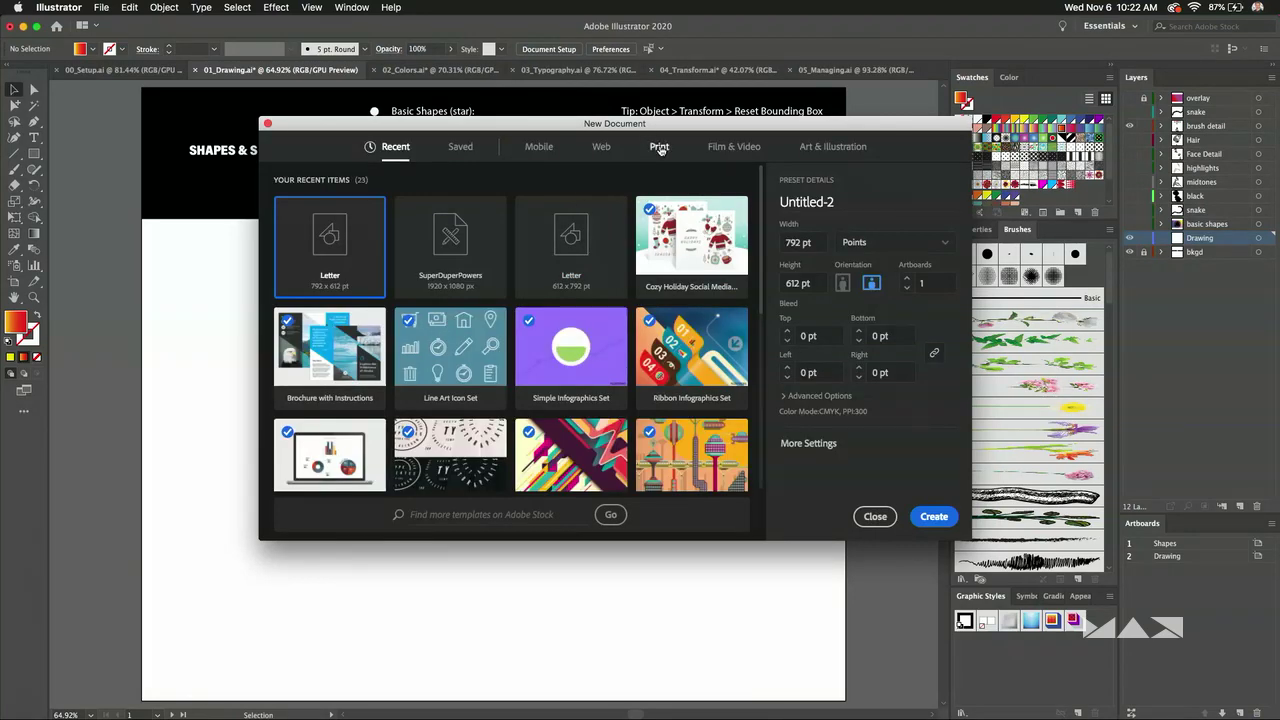
{"action": "left_click", "coordinate": [489, 320]}
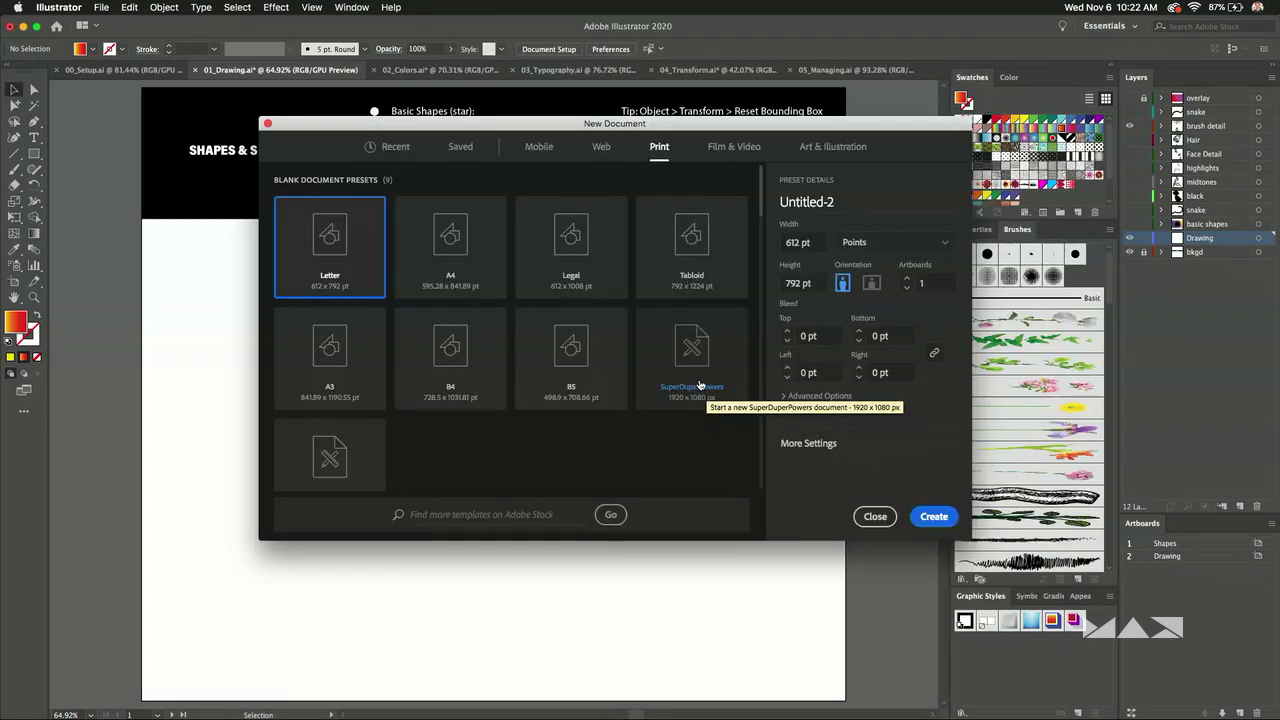
{"action": "left_click", "coordinate": [700, 388]}
{"action": "left_click", "coordinate": [880, 517]}
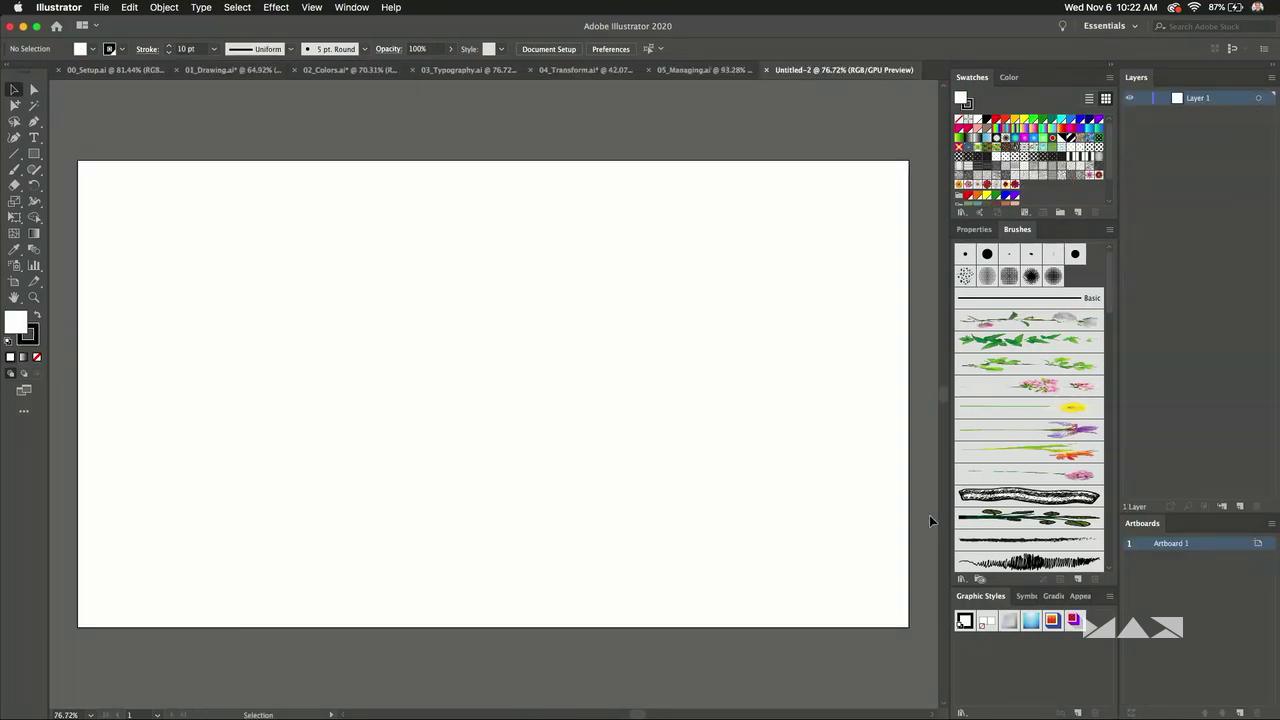
{"action": "left_click", "coordinate": [767, 70]}
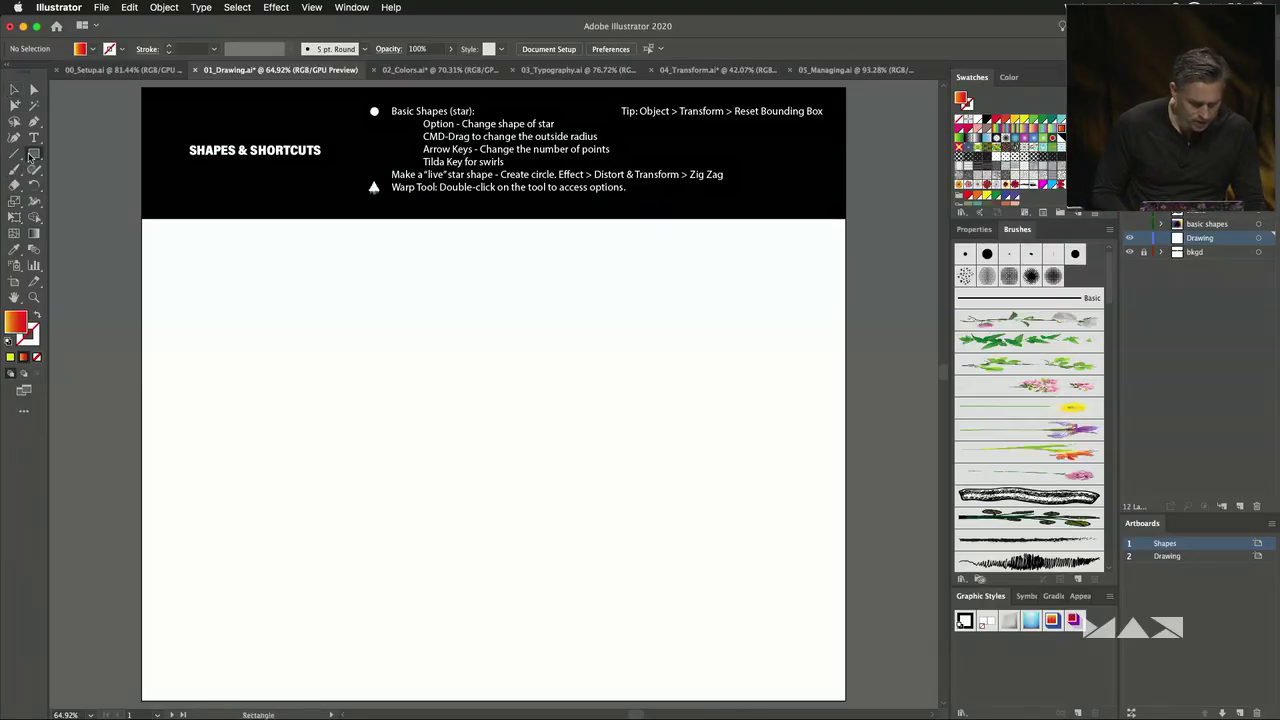
Draw a 13-point gradient-filled star about 607 x 610 px in the blank area of the Shapes artboard in 01_Drawing.ai.
{"action": "left_click", "coordinate": [31, 155]}
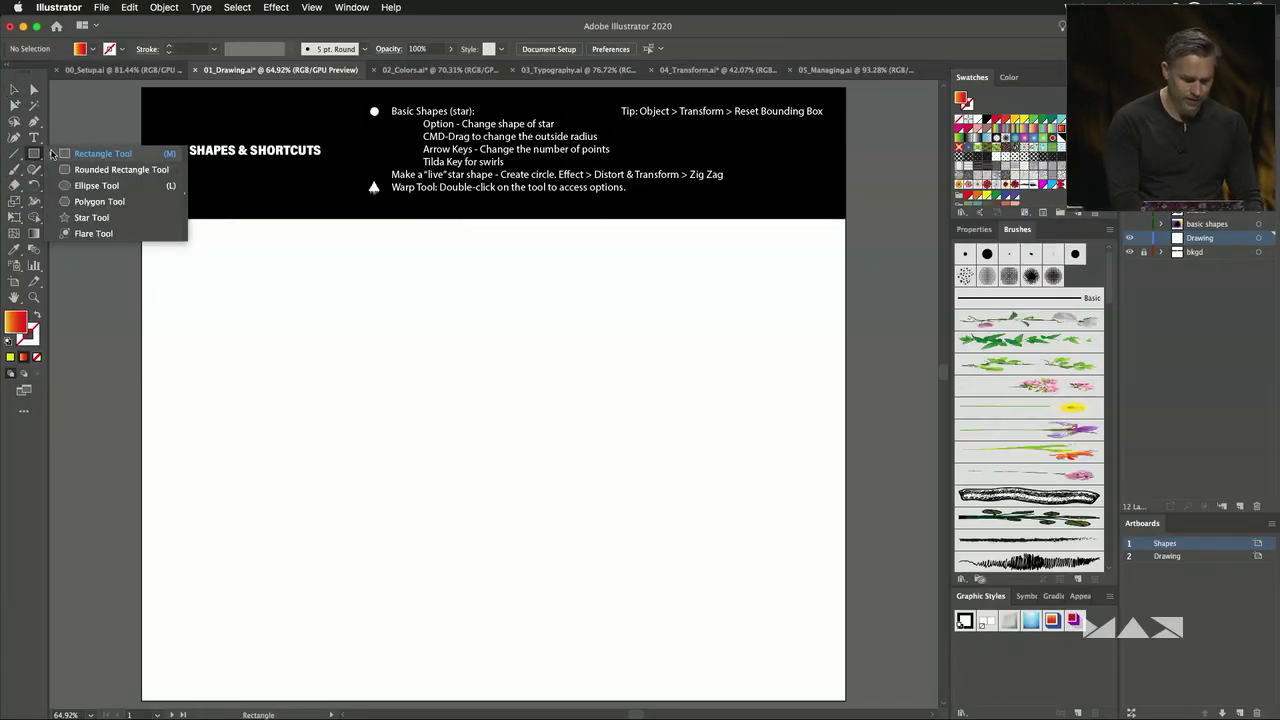
{"action": "left_click", "coordinate": [84, 218]}
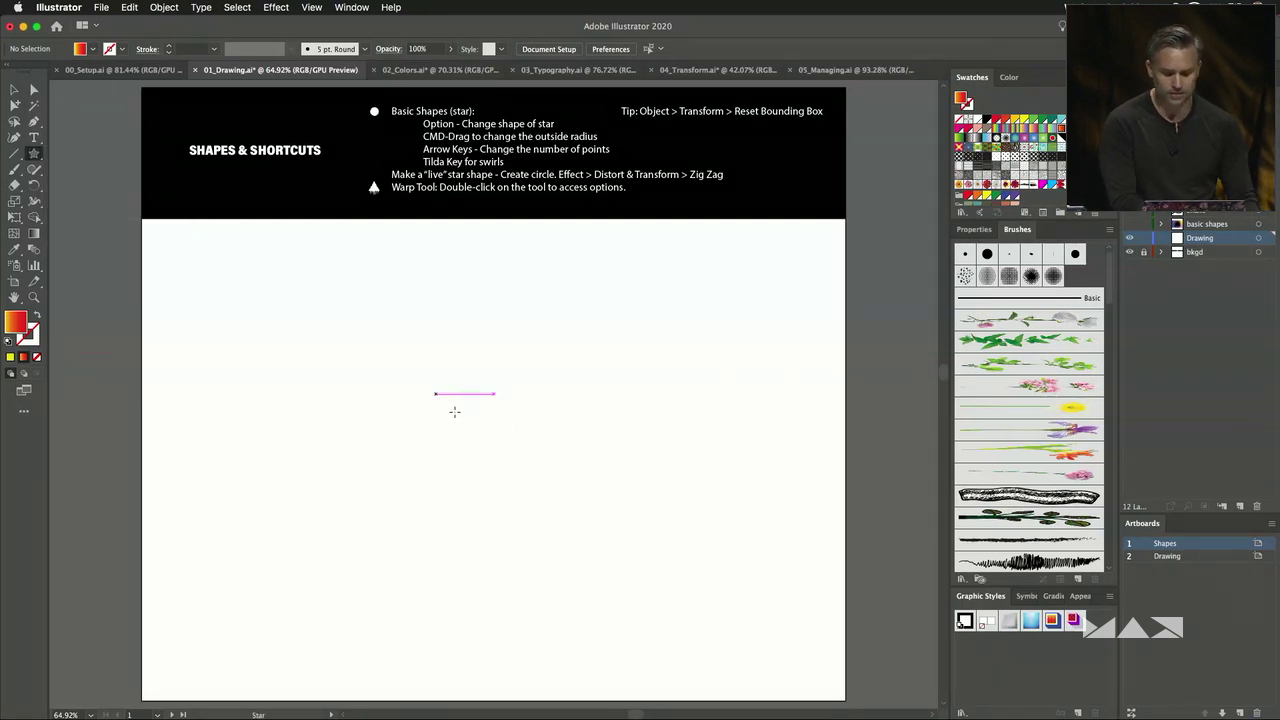
{"action": "left_click_drag", "start_coordinate": [454, 411], "coordinate": [489, 504]}
{"action": "key", "text": "Up"}
{"action": "key", "text": "Up"}
{"action": "key", "text": "Up"}
{"action": "key", "text": "Up"}
{"action": "key", "text": "Up"}
{"action": "key", "text": "Up"}
{"action": "key", "text": "Up"}
{"action": "key", "text": "Up"}
{"action": "key", "text": "Up"}
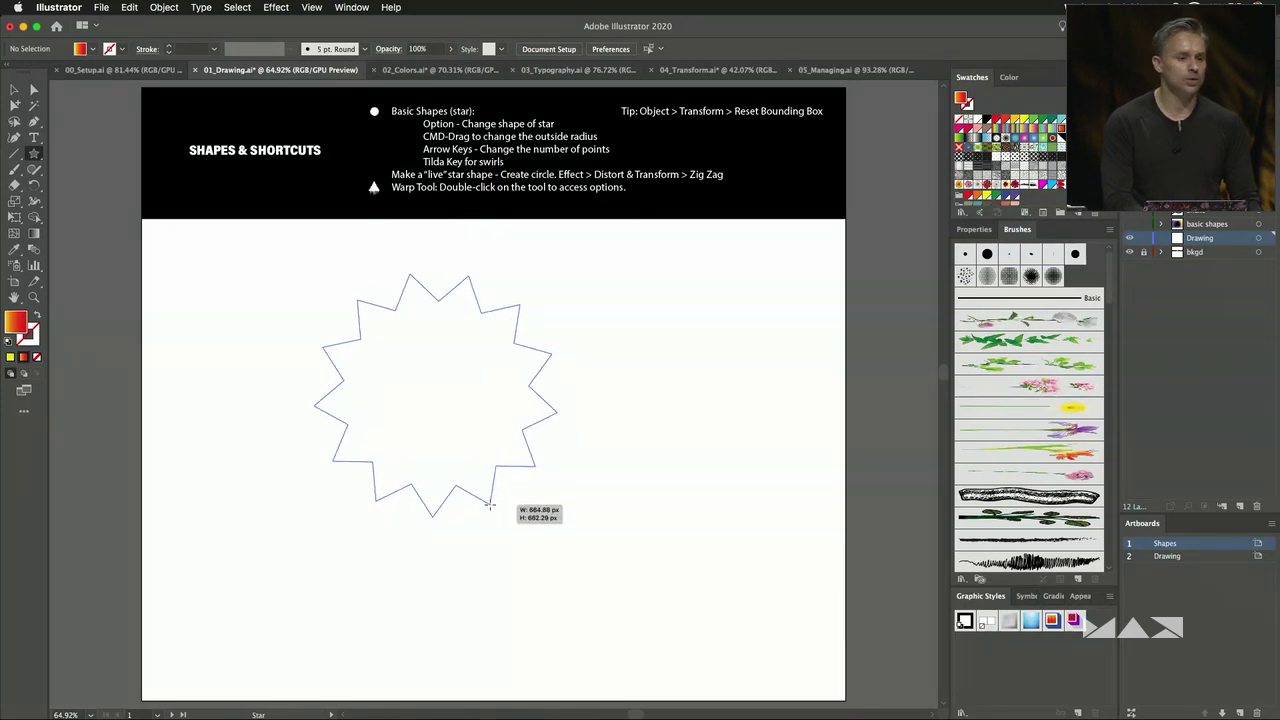
{"action": "mouse_move", "coordinate": [489, 504]}
{"action": "left_mouse_down"}
{"action": "mouse_move", "coordinate": [472, 499]}
{"action": "mouse_move", "coordinate": [493, 507]}
{"action": "left_mouse_up"}
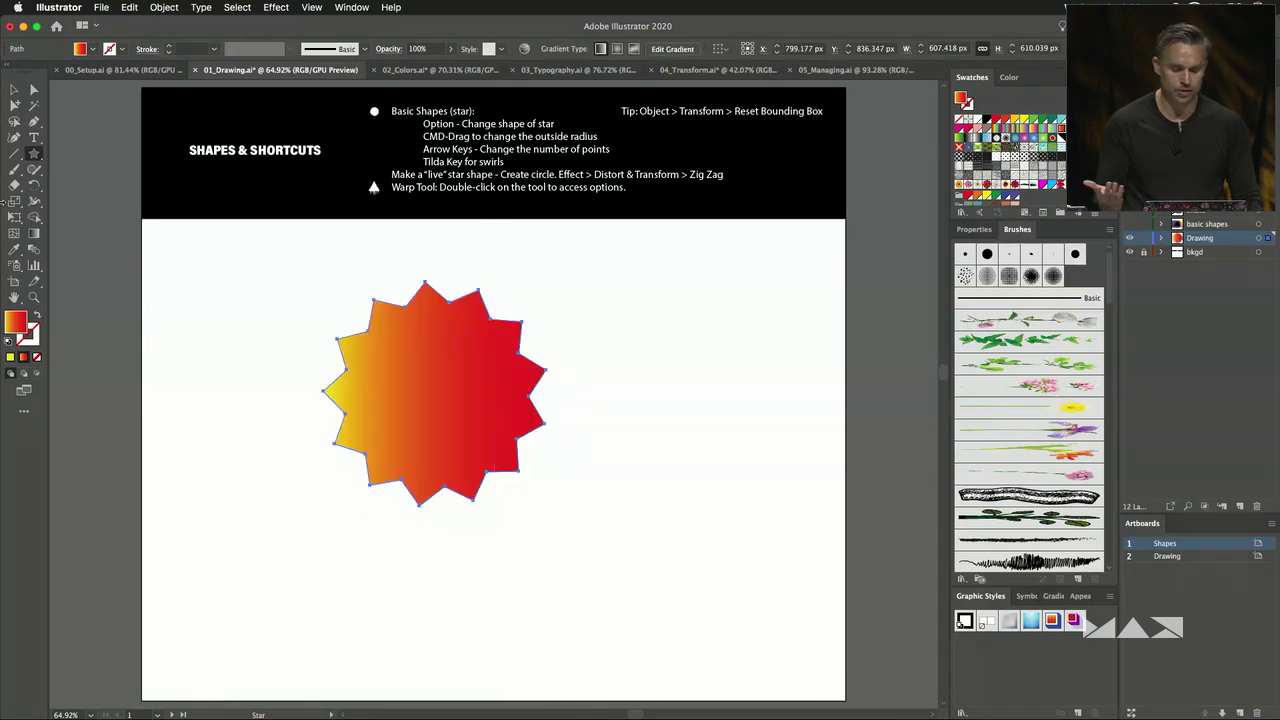
Round all corners of the star into a smooth scalloped badge and return to the Selection Tool.
{"action": "left_click", "coordinate": [34, 90]}
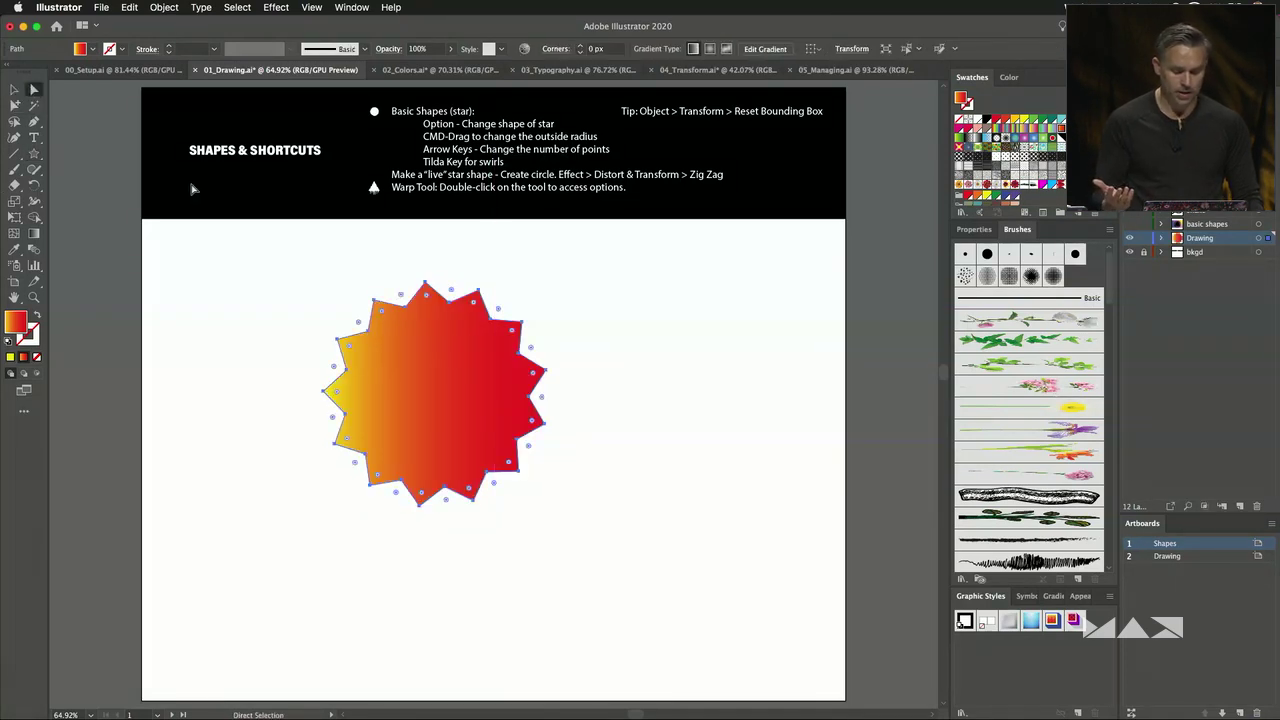
{"action": "left_click_drag", "start_coordinate": [381, 314], "coordinate": [389, 325]}
{"action": "left_click", "coordinate": [13, 90]}
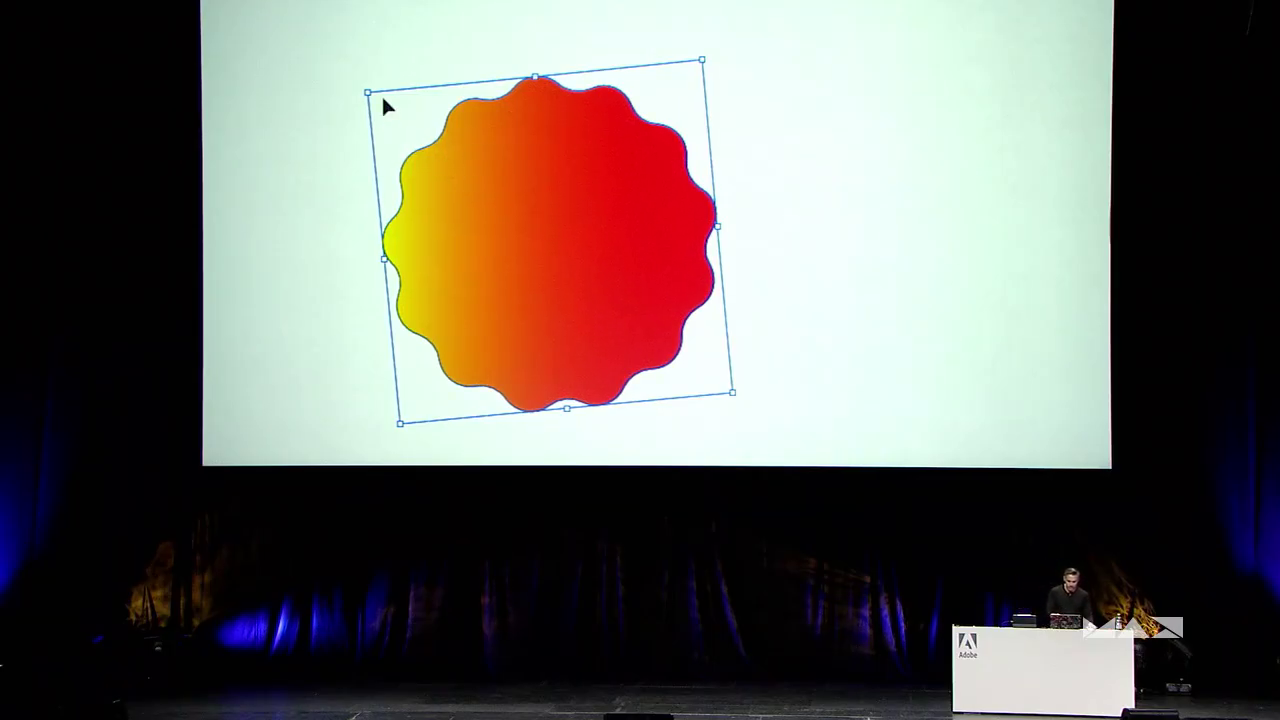
Reset the scalloped star's bounding box and move the shape toward the artboard's left edge.
{"action": "scroll", "coordinate": [678, 355], "scroll_direction": "down", "scroll_amount": 5}
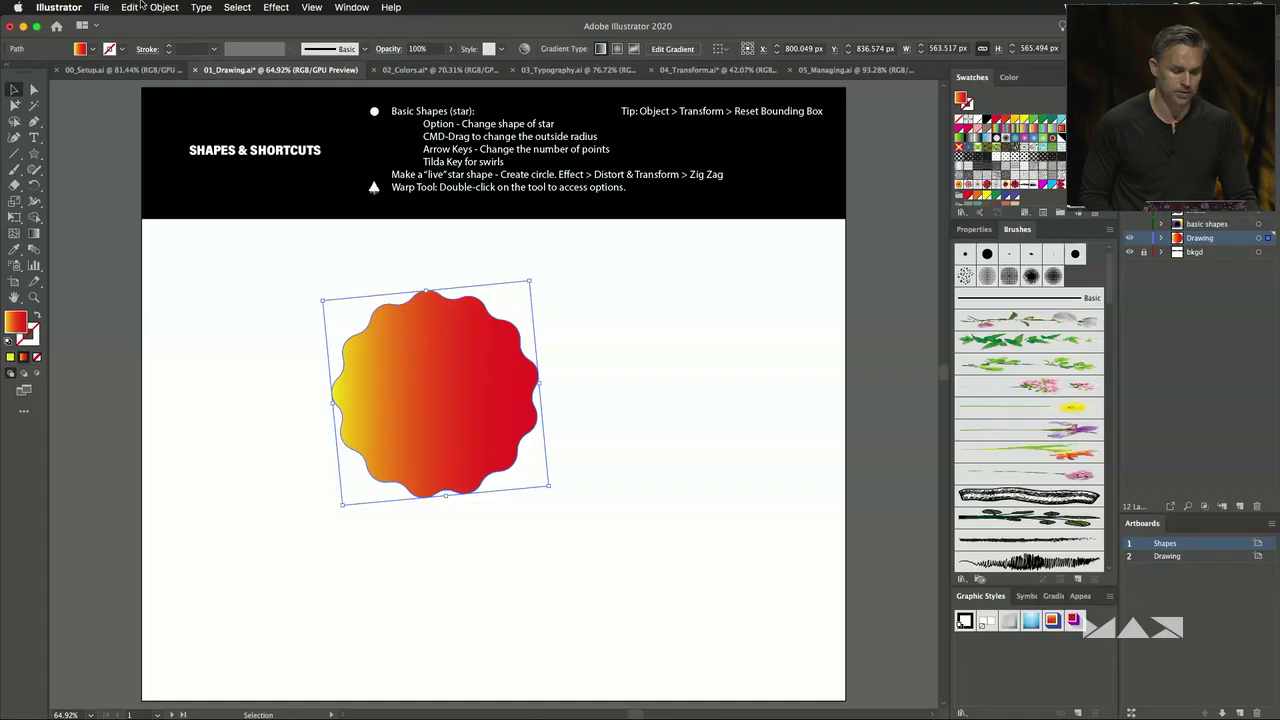
{"action": "left_click", "coordinate": [164, 7]}
{"action": "mouse_move", "coordinate": [160, 23]}
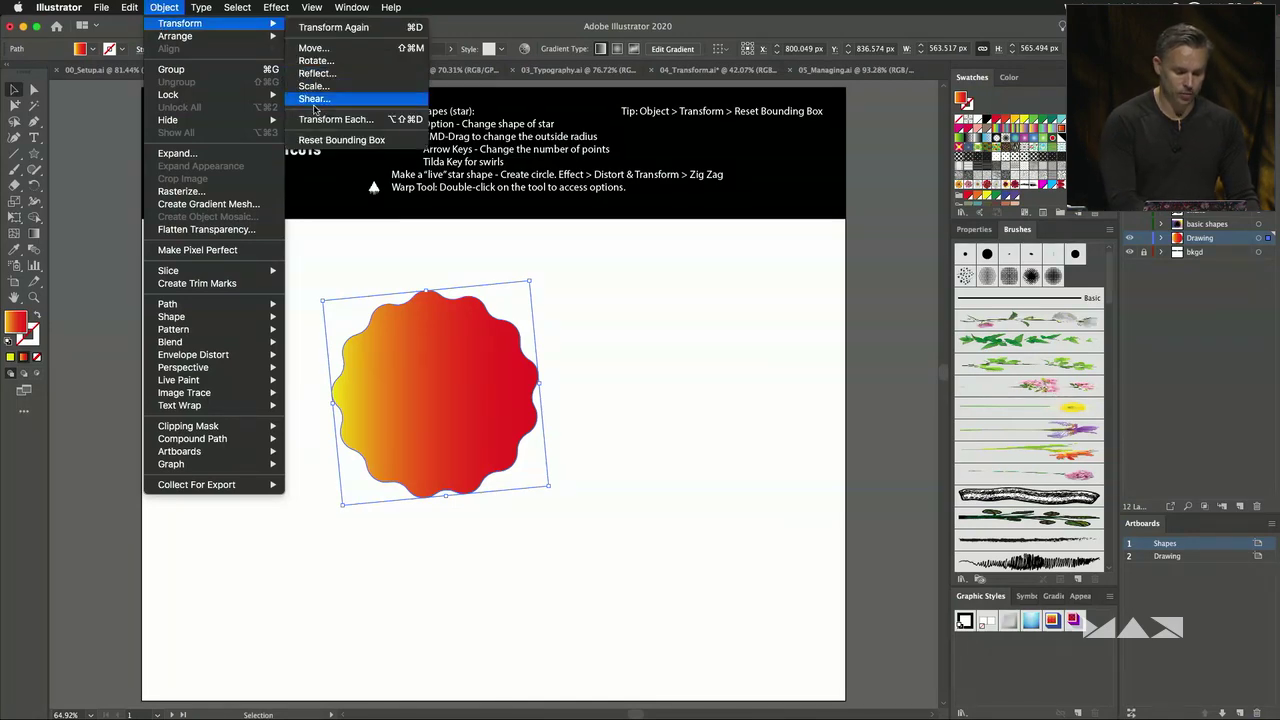
{"action": "scroll", "coordinate": [323, 147], "scroll_direction": "up", "scroll_amount": 5}
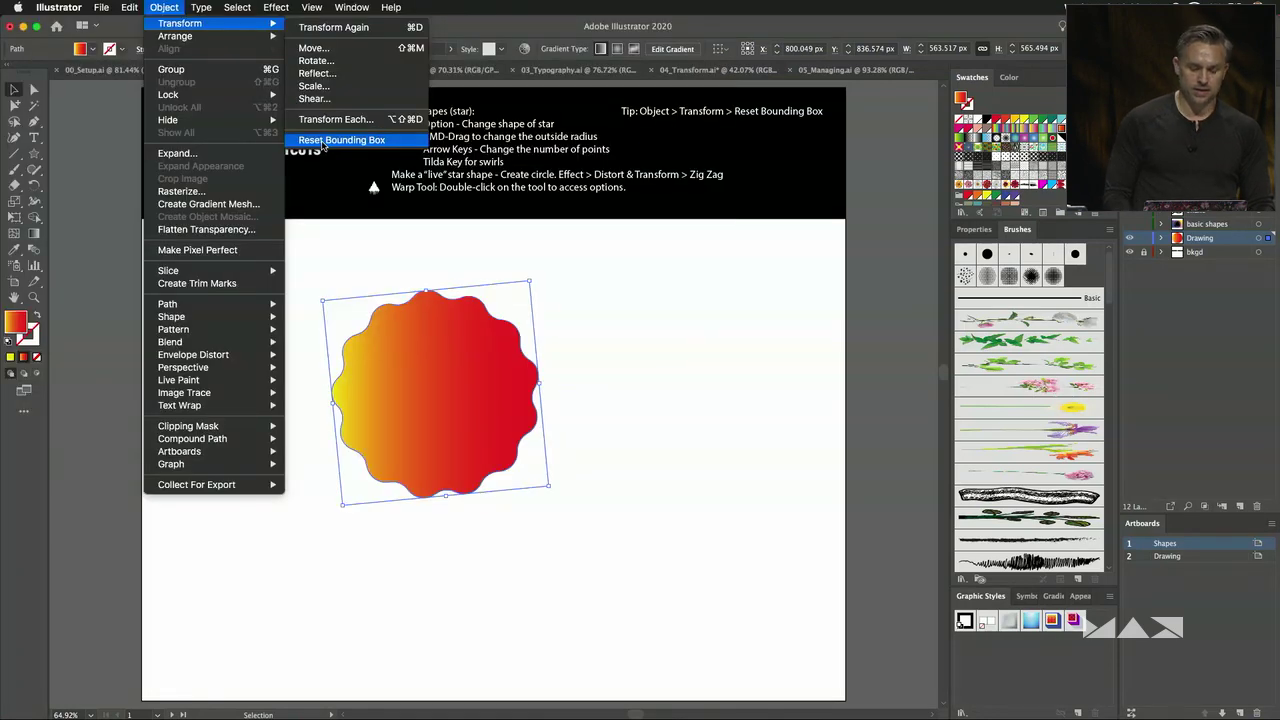
{"action": "left_click", "coordinate": [323, 142]}
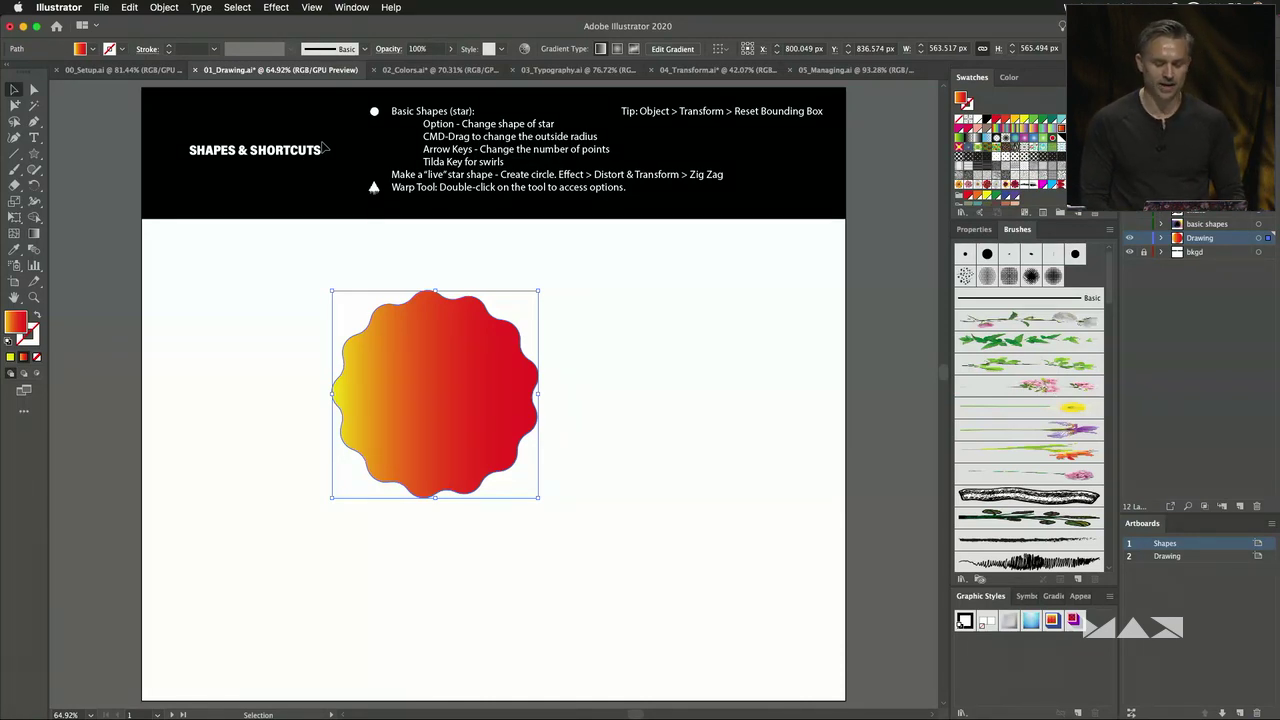
{"action": "left_click_drag", "start_coordinate": [389, 410], "coordinate": [252, 380]}
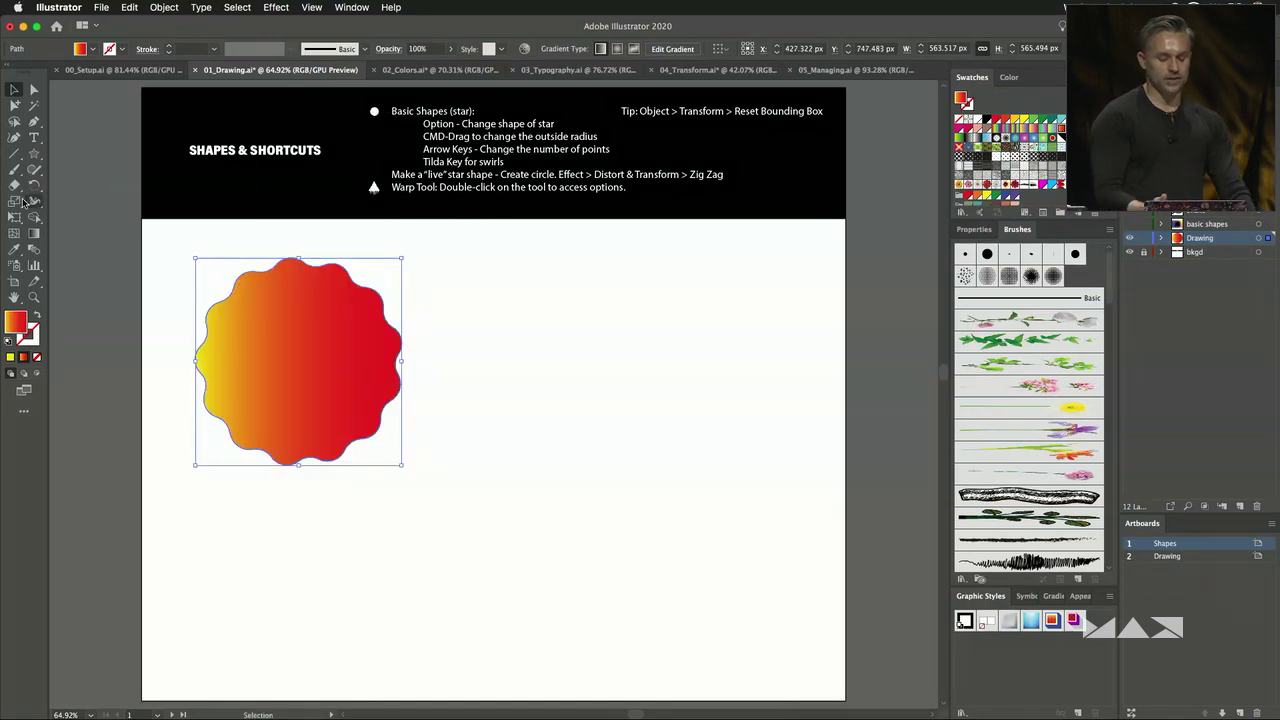
Try cutting a pie wedge from a circle about 413 px wide beside the star, and delete the circle.
{"action": "left_click_drag", "start_coordinate": [33, 154], "coordinate": [66, 174]}
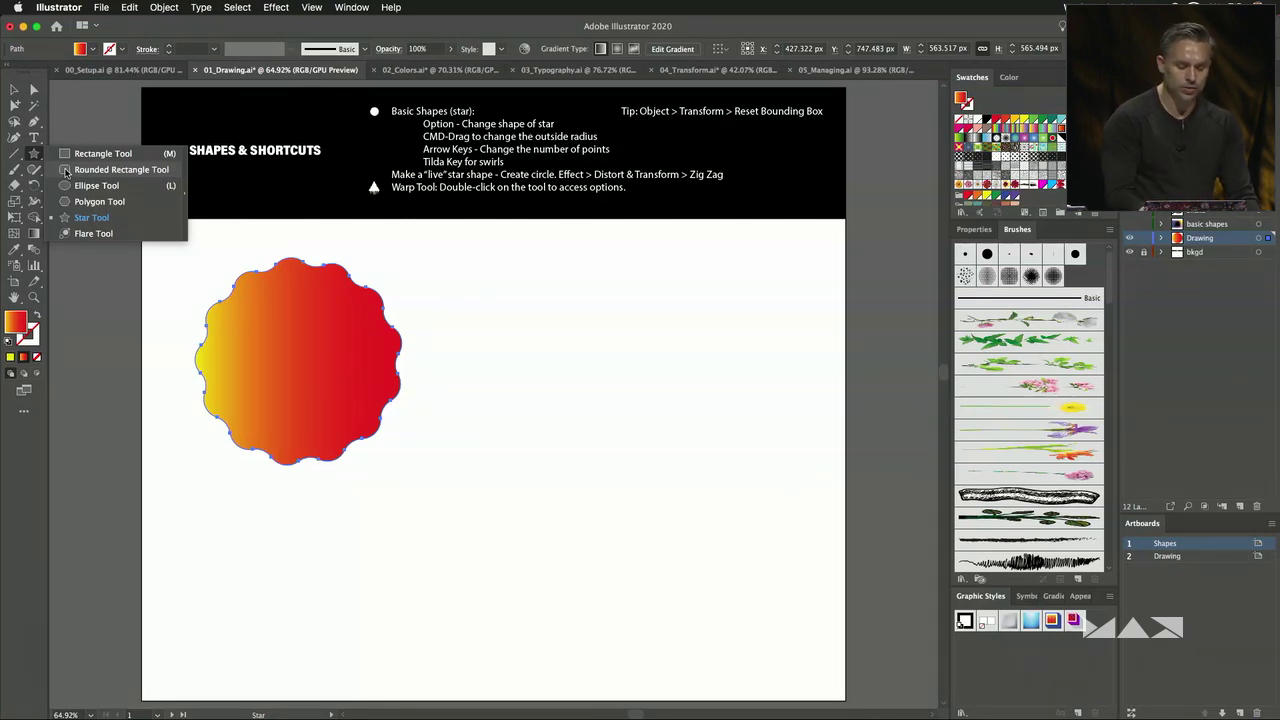
{"action": "left_click", "coordinate": [87, 188]}
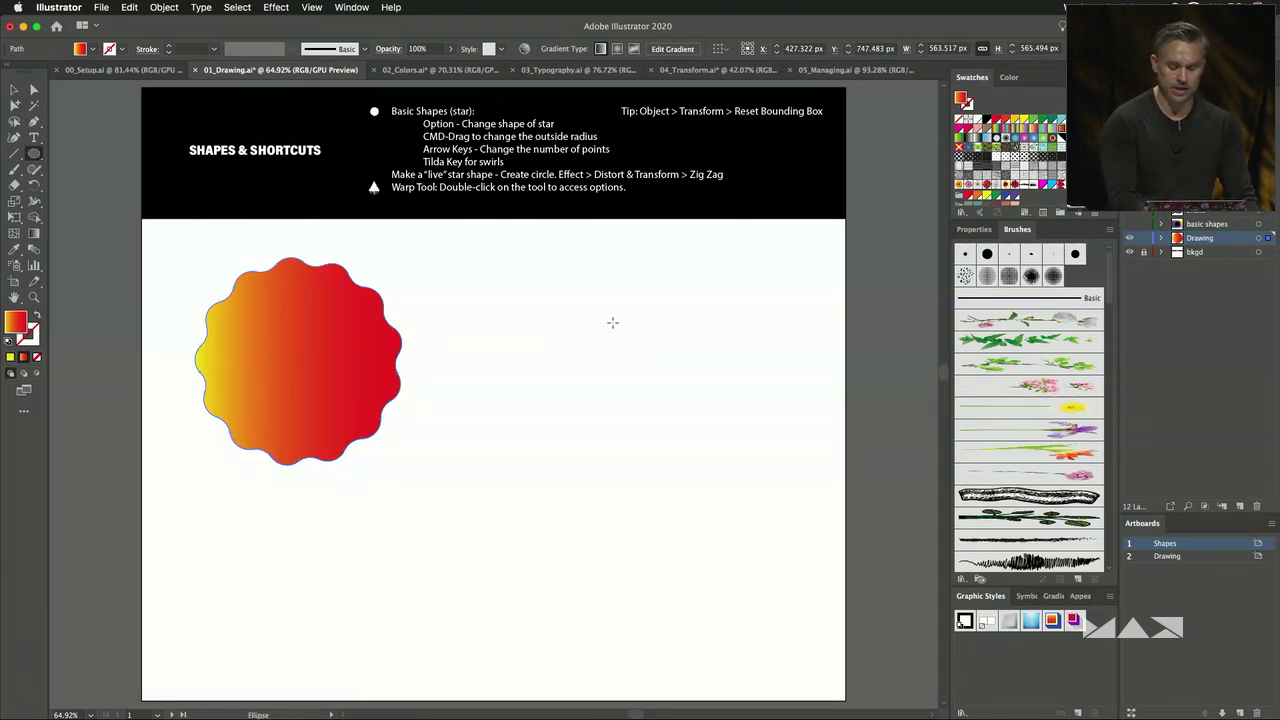
{"action": "left_click_drag", "start_coordinate": [536, 343], "coordinate": [688, 493]}
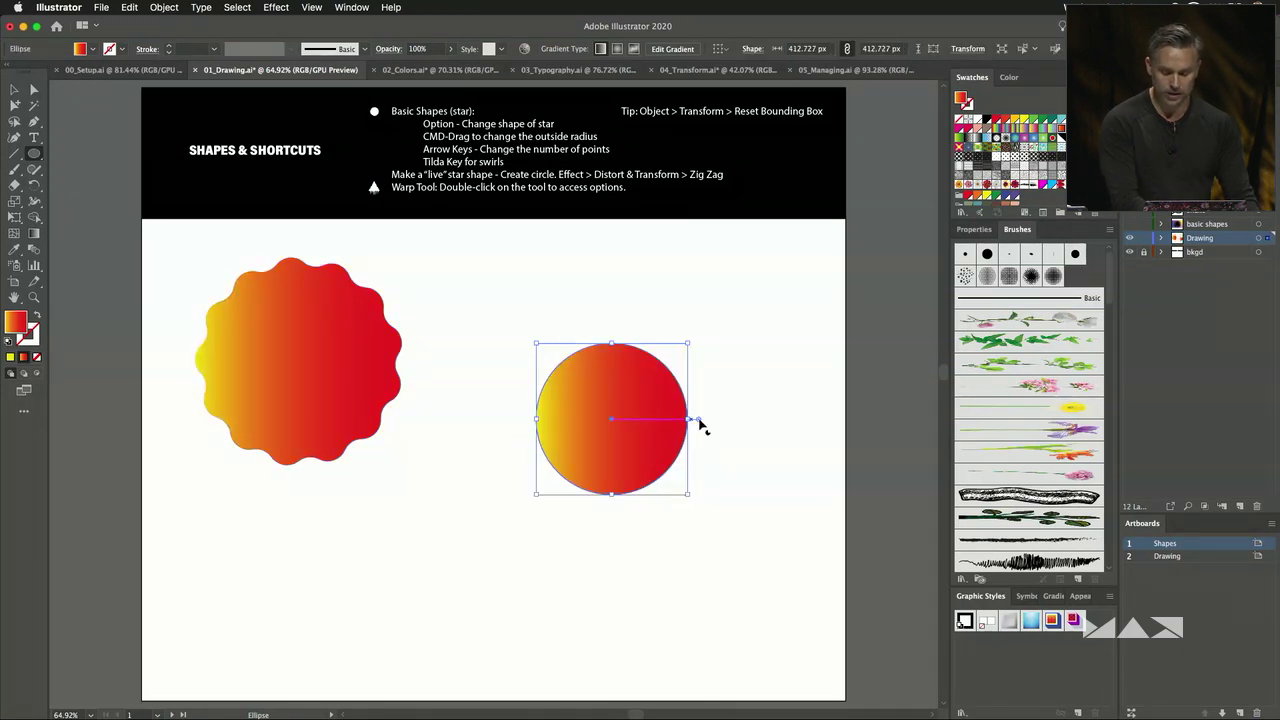
{"action": "left_click_drag", "start_coordinate": [699, 422], "coordinate": [678, 482]}
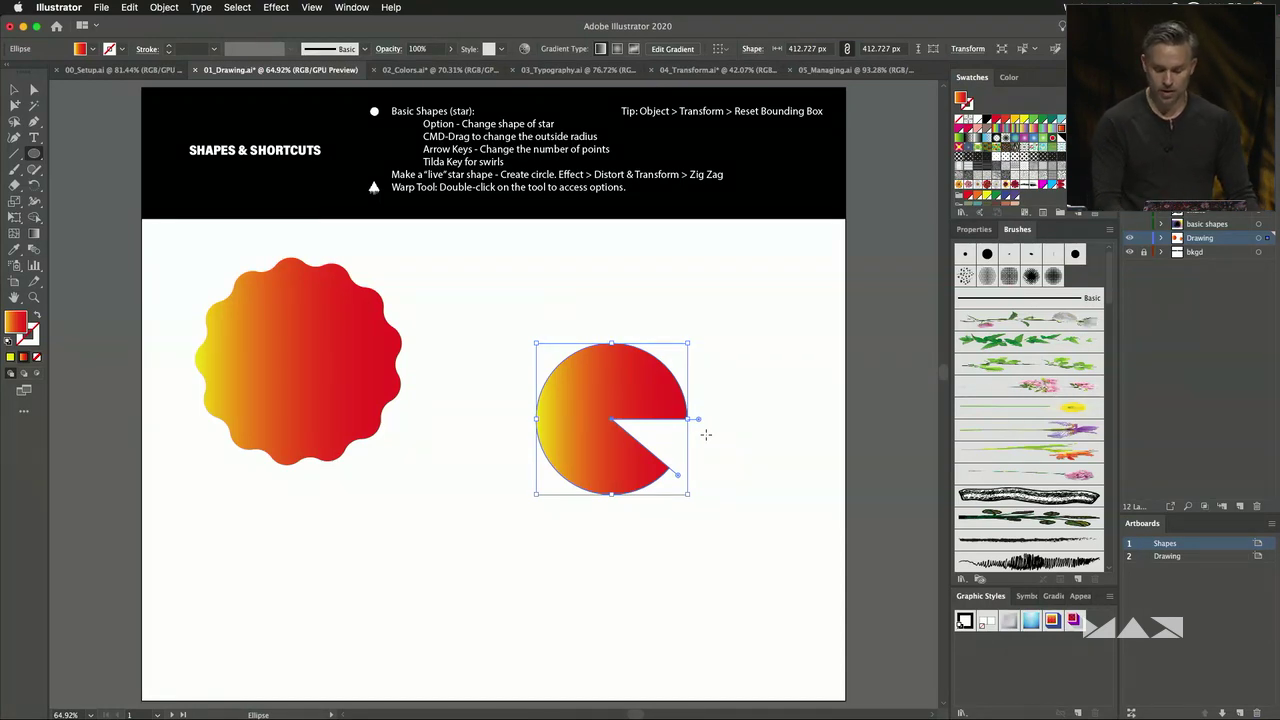
{"action": "key", "text": "Delete"}
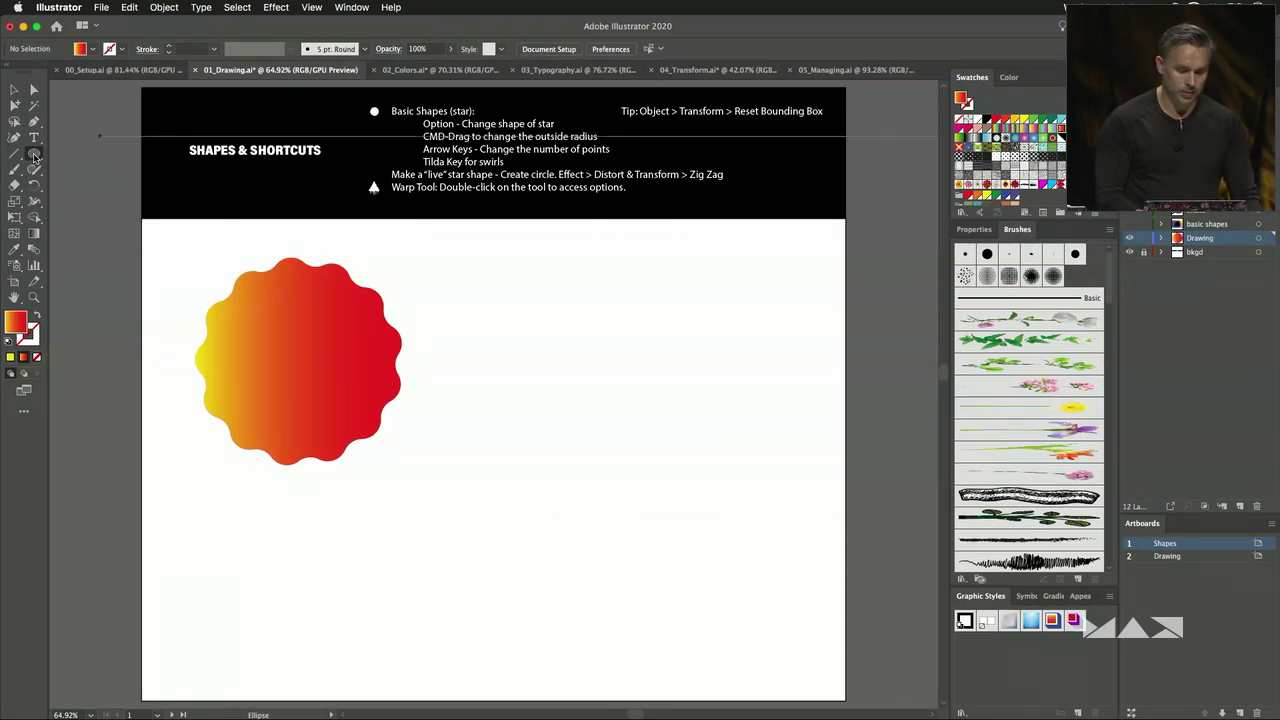
Draw a circle about 556 px wide and position it to the right of the scalloped star.
{"action": "left_click_drag", "start_coordinate": [34, 156], "coordinate": [76, 184]}
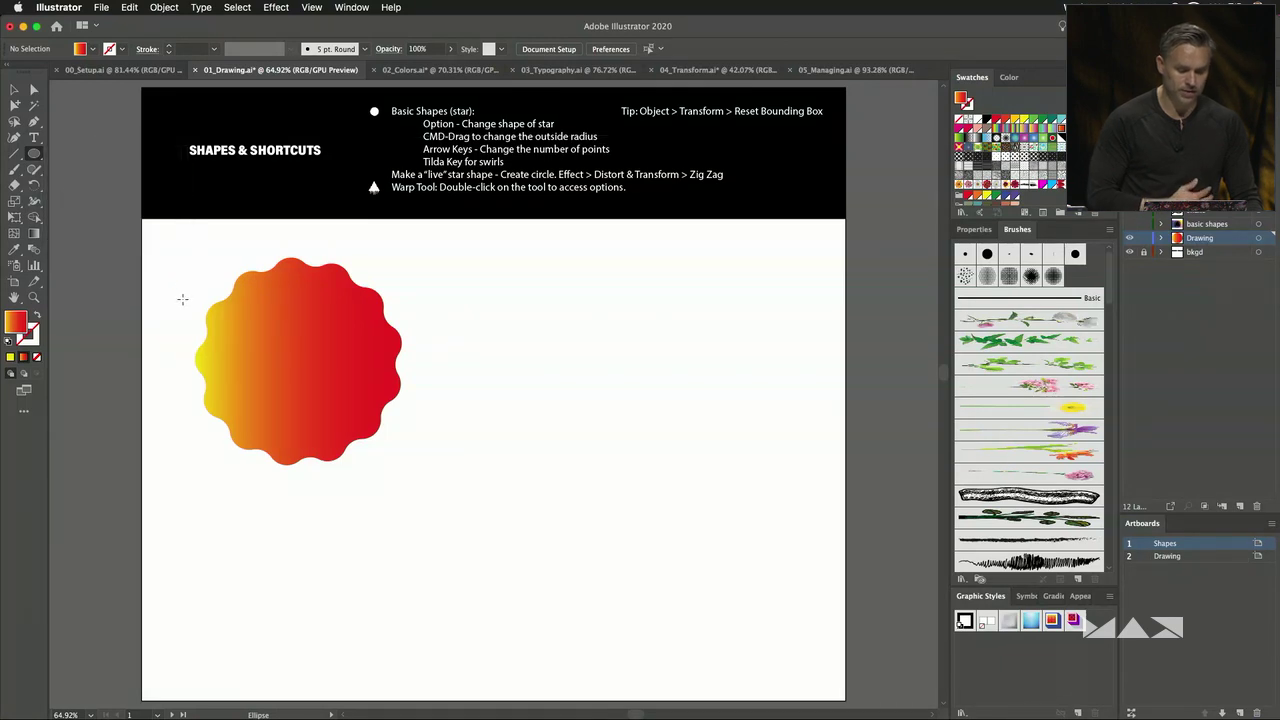
{"action": "left_click_drag", "start_coordinate": [568, 345], "coordinate": [627, 447]}
{"action": "key", "text": "v"}
{"action": "mouse_move", "coordinate": [523, 323]}
{"action": "left_mouse_down"}
{"action": "mouse_move", "coordinate": [528, 364]}
{"action": "mouse_move", "coordinate": [550, 337]}
{"action": "left_mouse_up"}
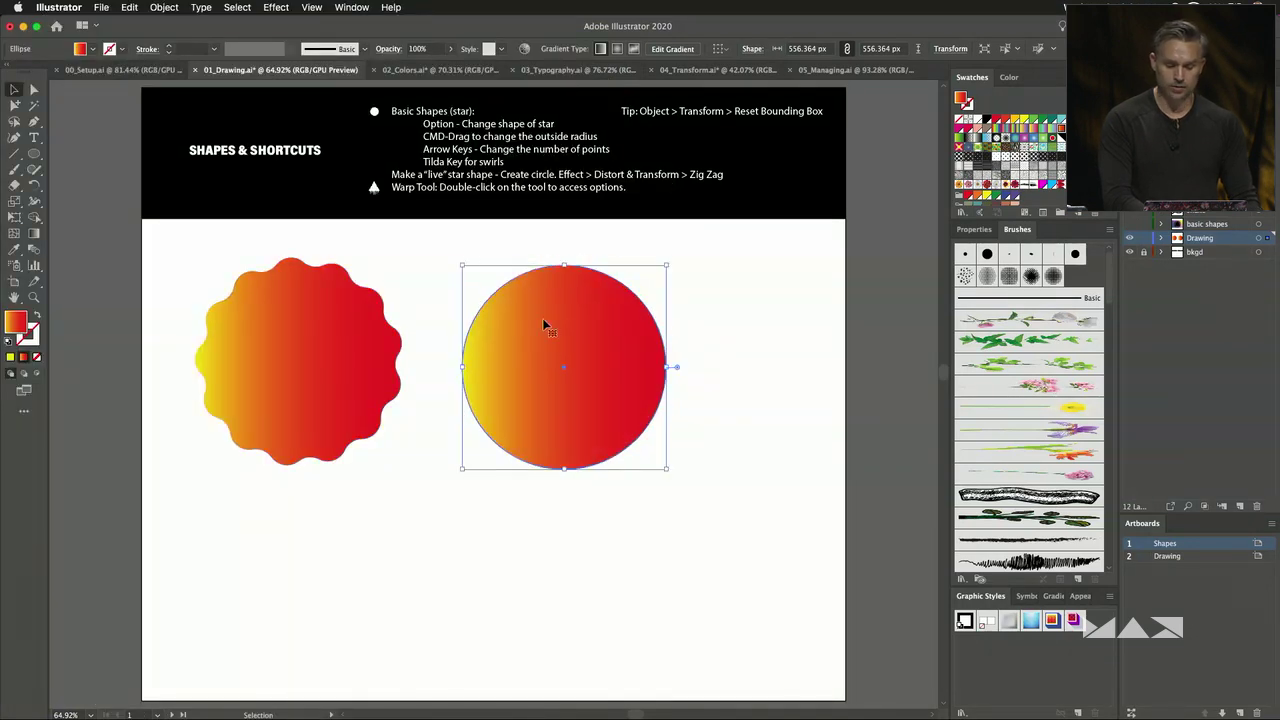
Start a Distort & Transform Zig Zag effect on the circle with preview on, an absolute size of 35 px and smooth points.
{"action": "left_click", "coordinate": [275, 7]}
{"action": "mouse_move", "coordinate": [290, 91]}
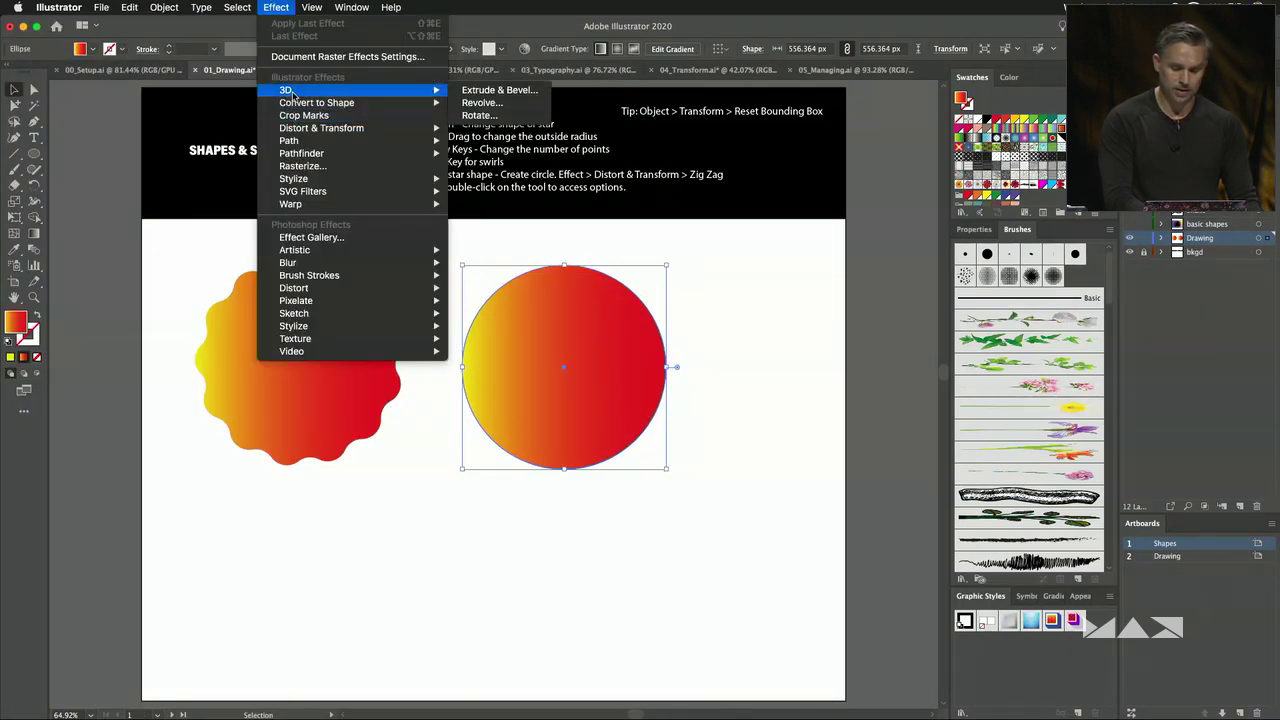
{"action": "mouse_move", "coordinate": [291, 130]}
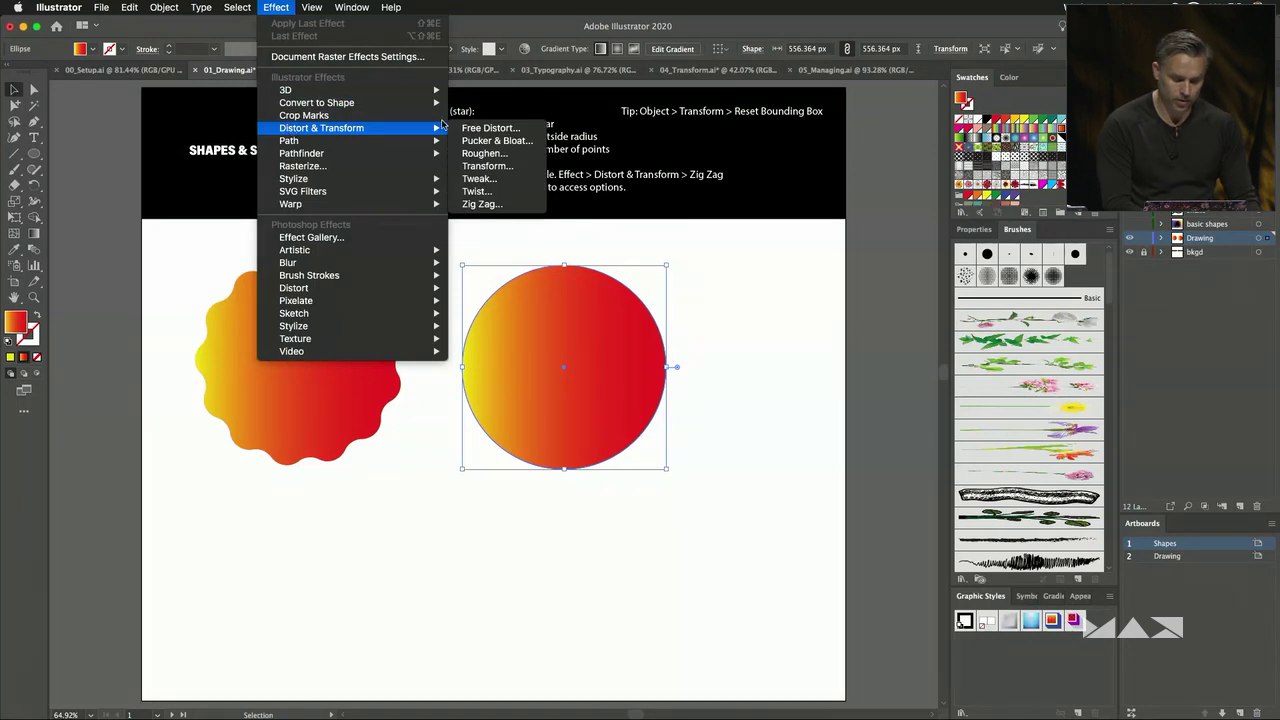
{"action": "left_click", "coordinate": [480, 204]}
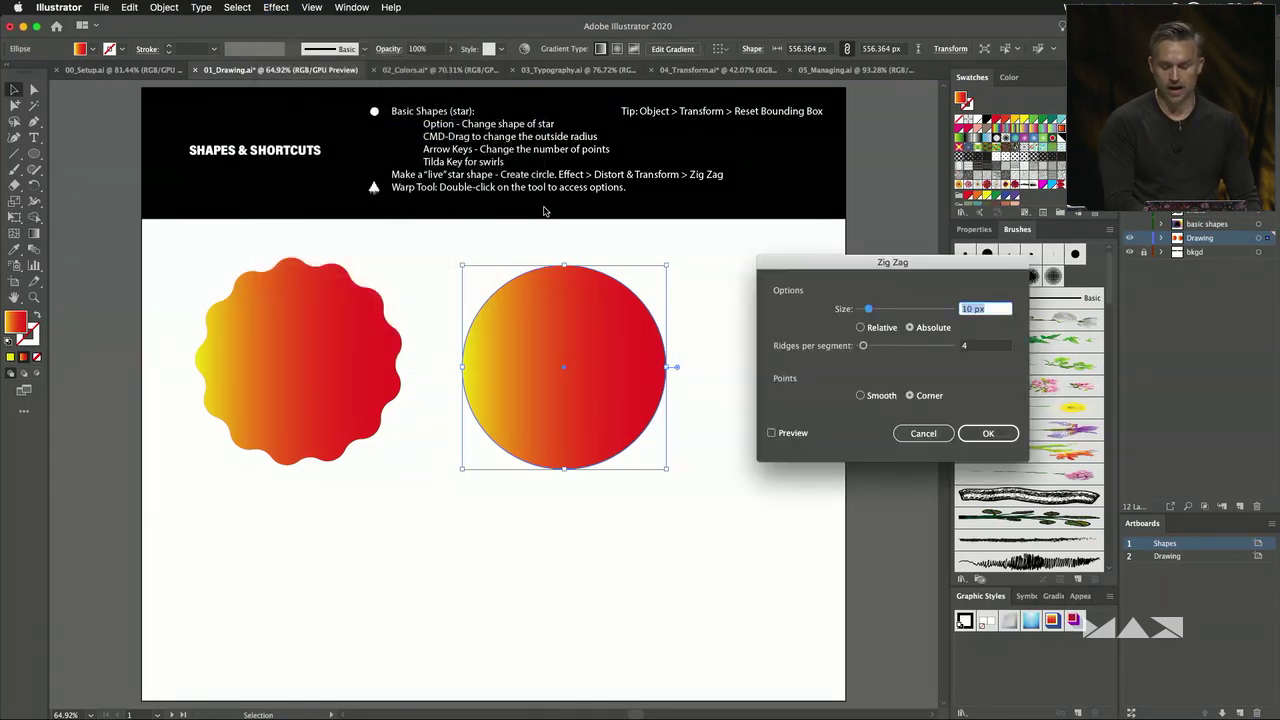
{"action": "left_click_drag", "start_coordinate": [808, 272], "coordinate": [760, 228]}
{"action": "left_click", "coordinate": [724, 389]}
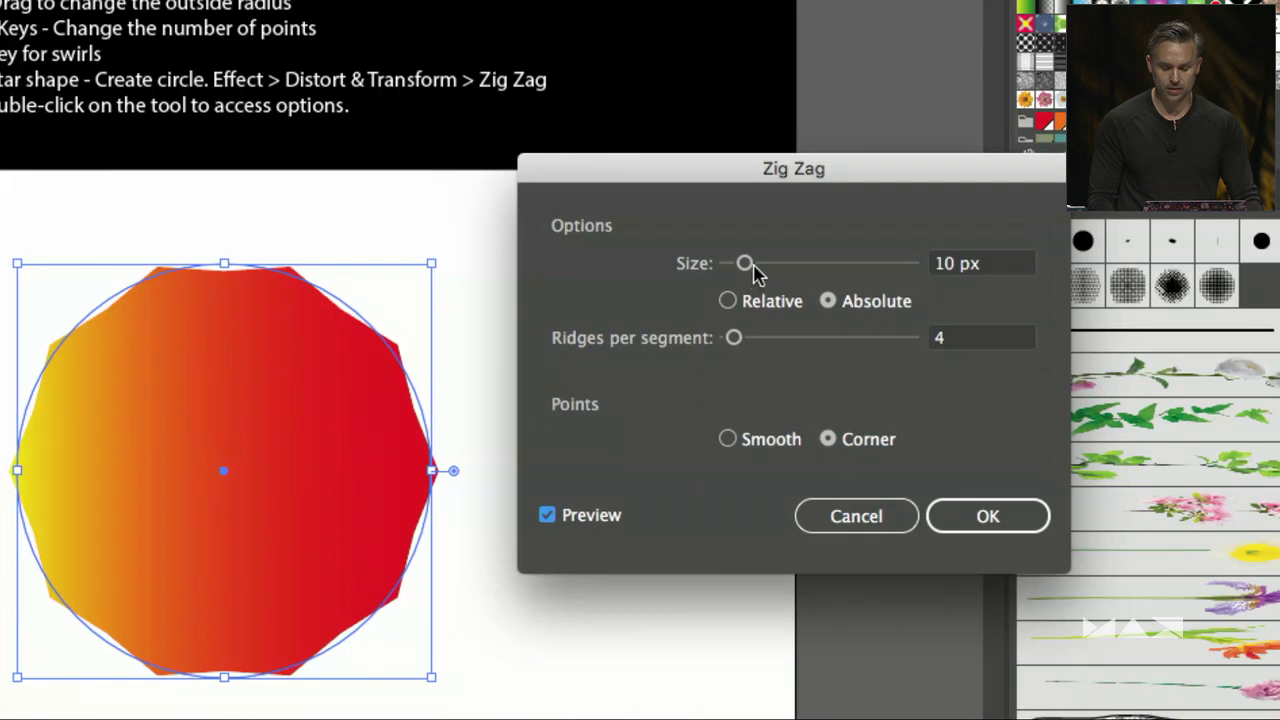
{"action": "left_click_drag", "start_coordinate": [755, 274], "coordinate": [802, 270]}
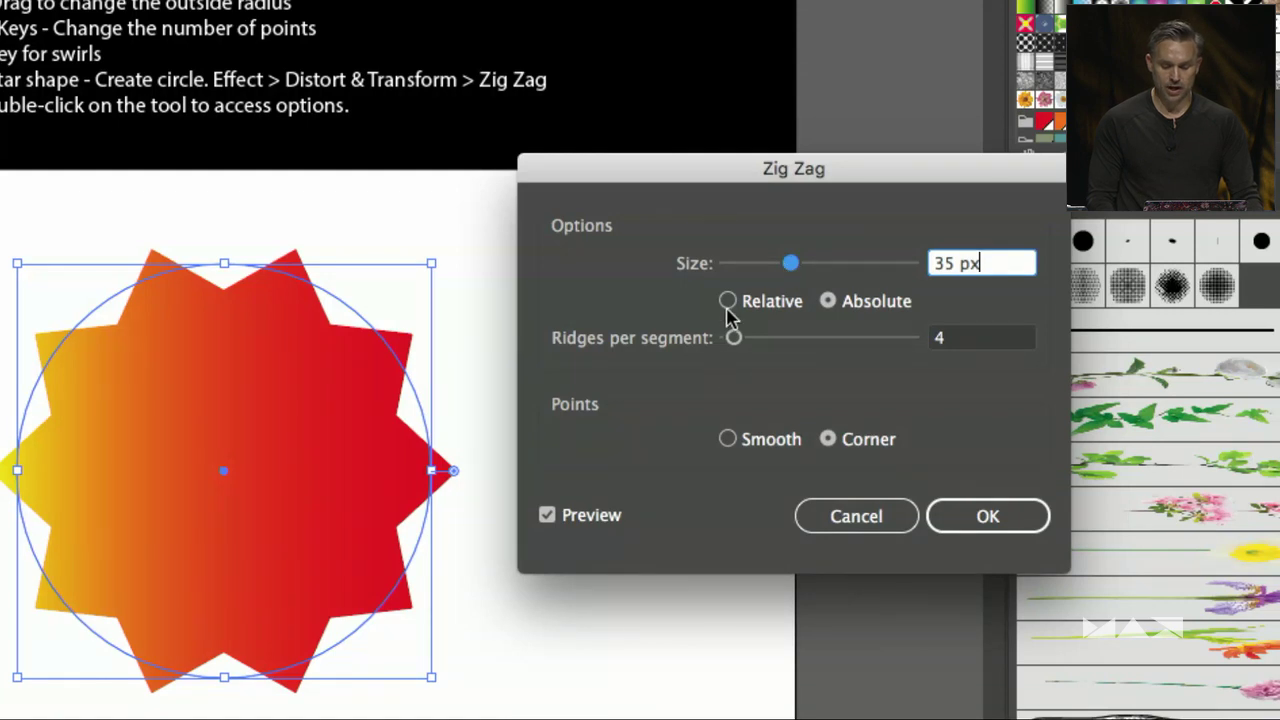
{"action": "left_click", "coordinate": [727, 441]}
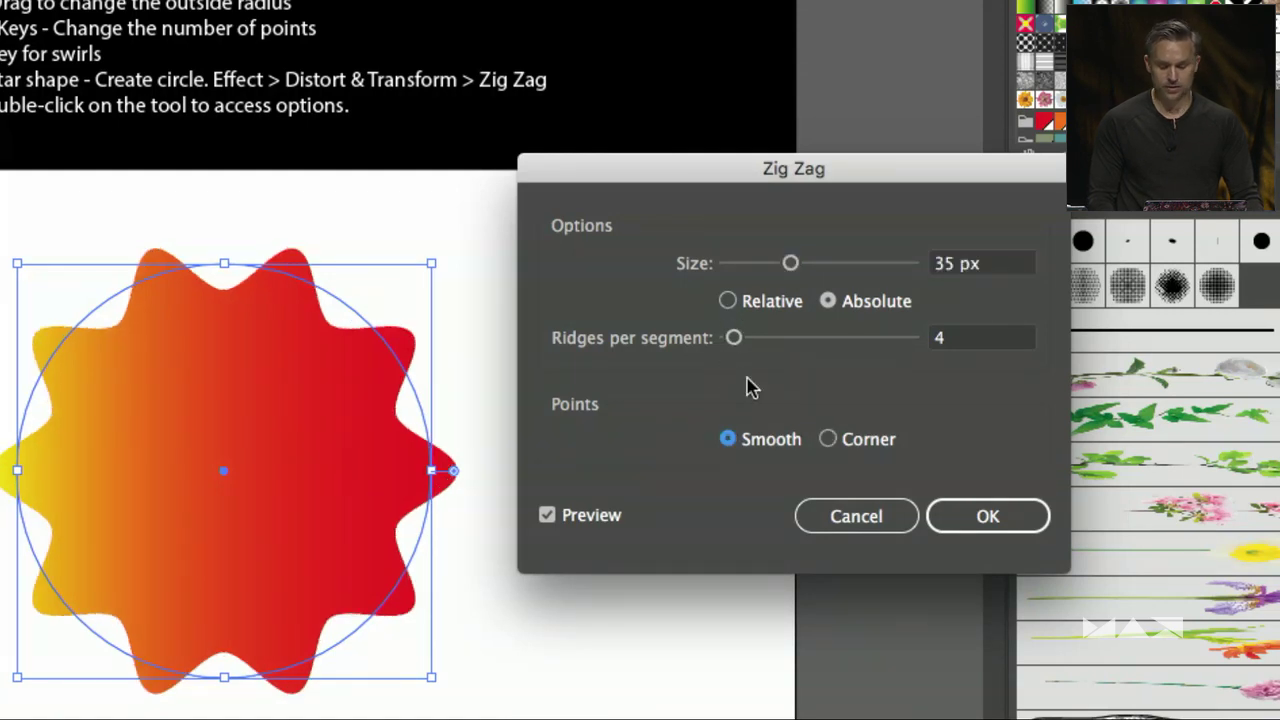
Set the Zig Zag effect to 27 ridges per segment with a size below 13 px, and apply it to the circle.
{"action": "left_click", "coordinate": [751, 268]}
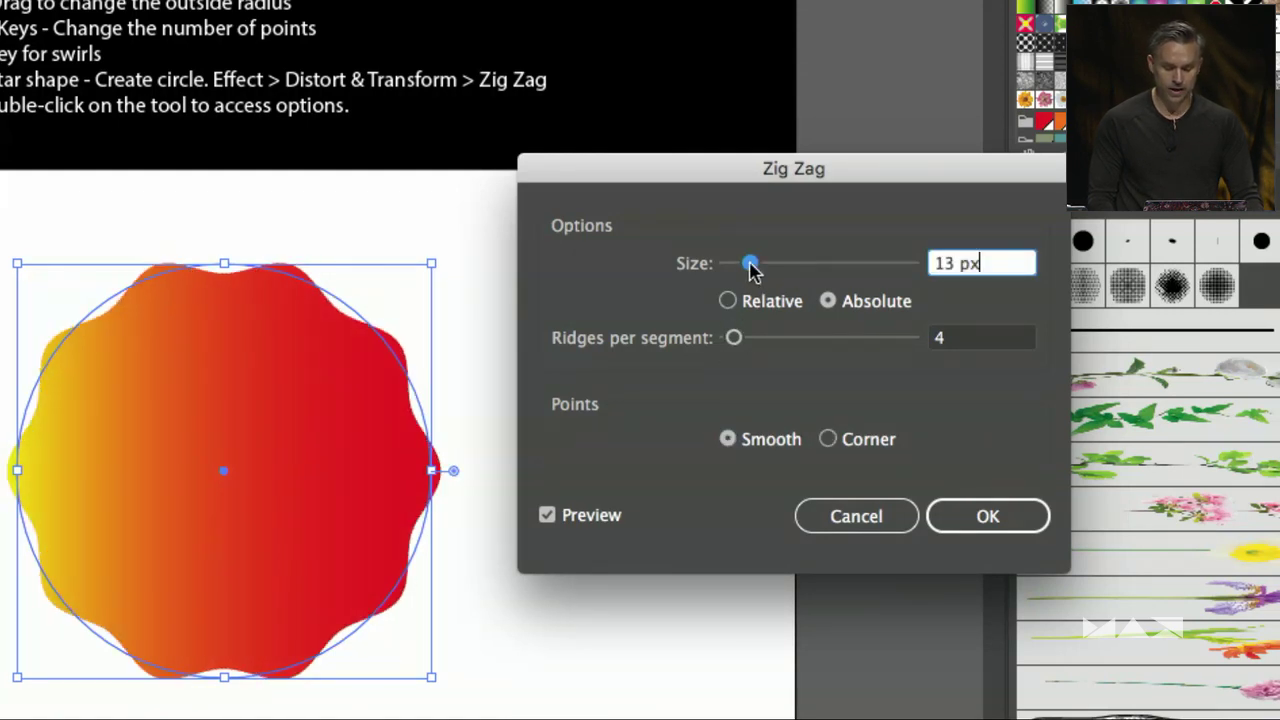
{"action": "left_click", "coordinate": [777, 339]}
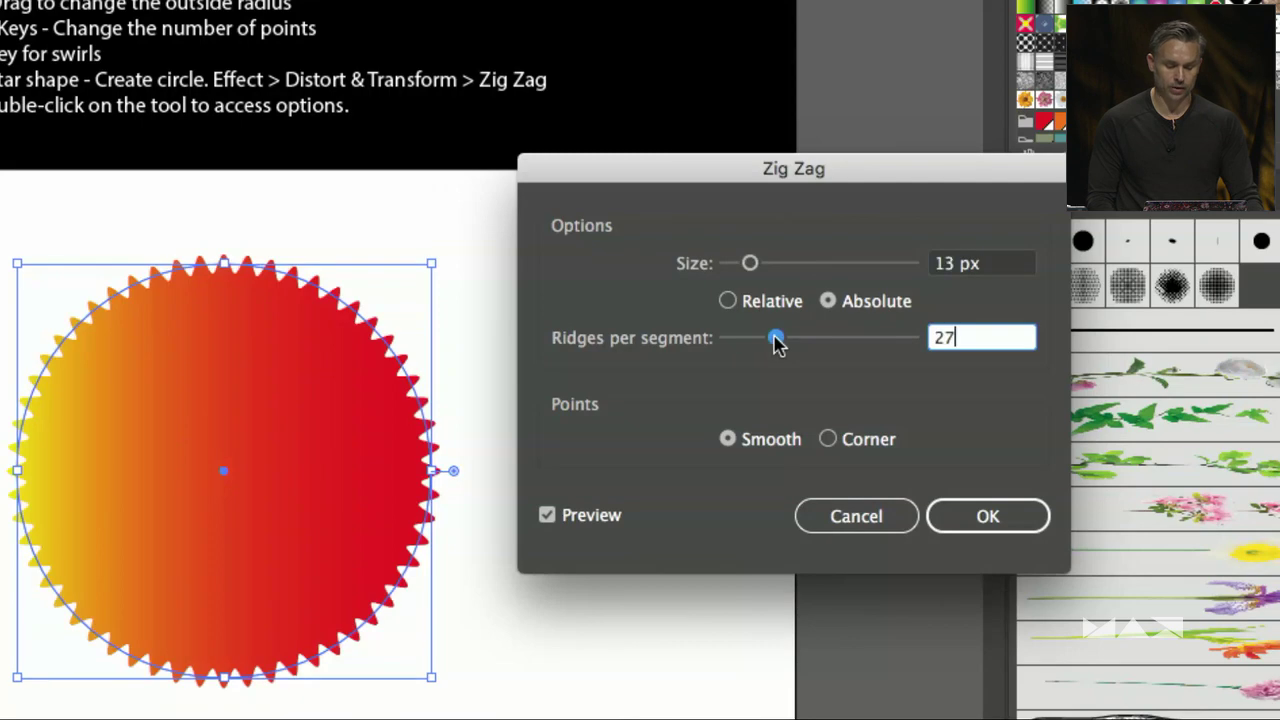
{"action": "left_click", "coordinate": [736, 268]}
{"action": "left_click", "coordinate": [955, 514]}
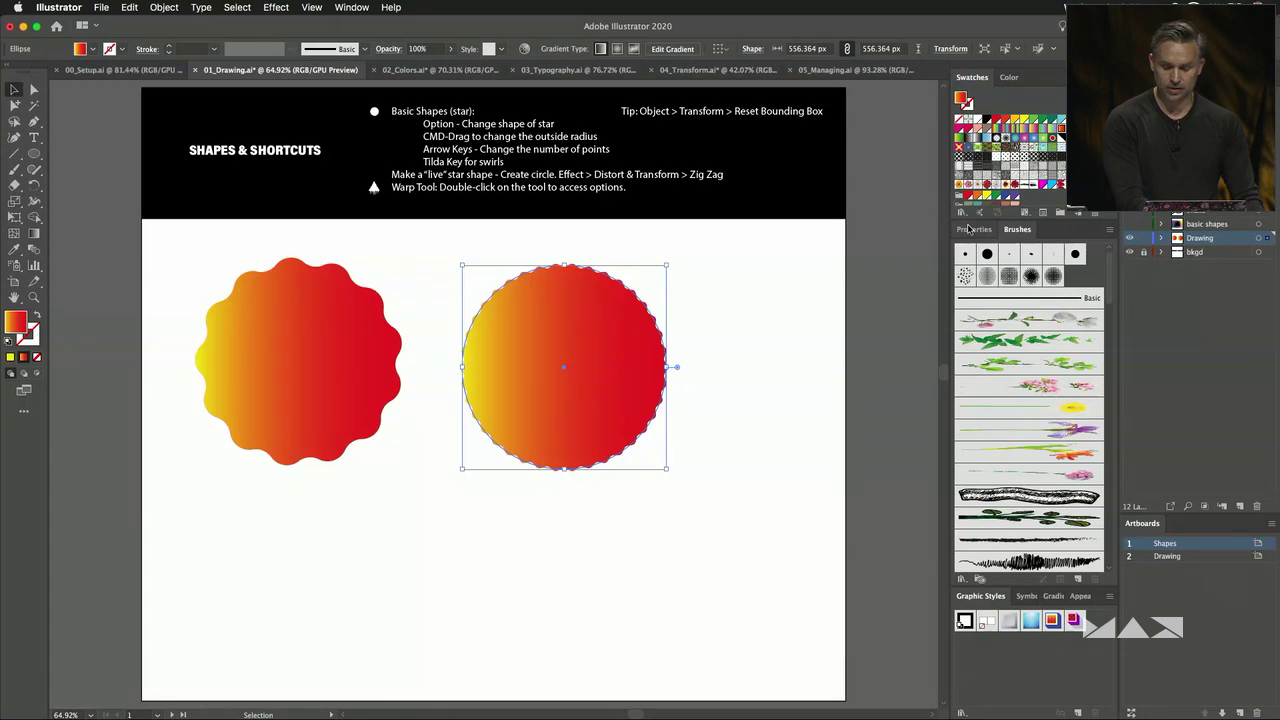
Align the scalloped star and the Zig Zag circle to each other by their vertical centers, and clear the selection.
{"action": "left_click", "coordinate": [970, 229]}
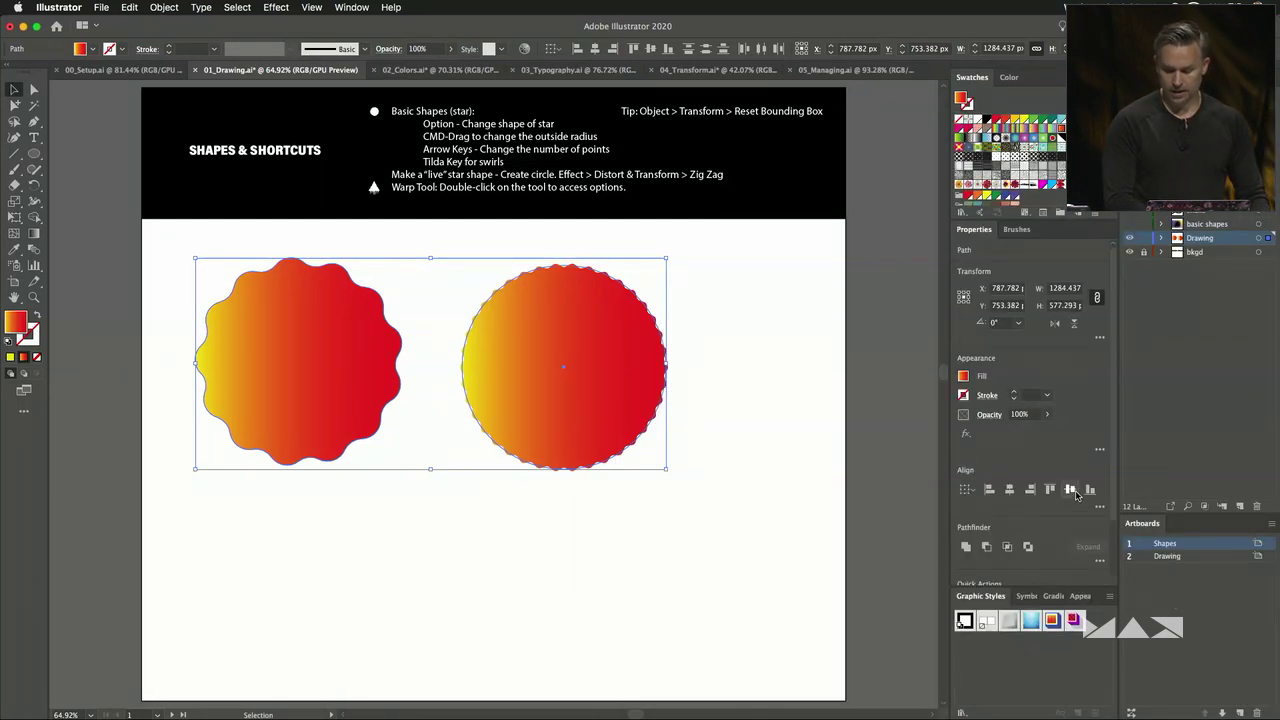
{"action": "left_click", "coordinate": [1071, 490]}
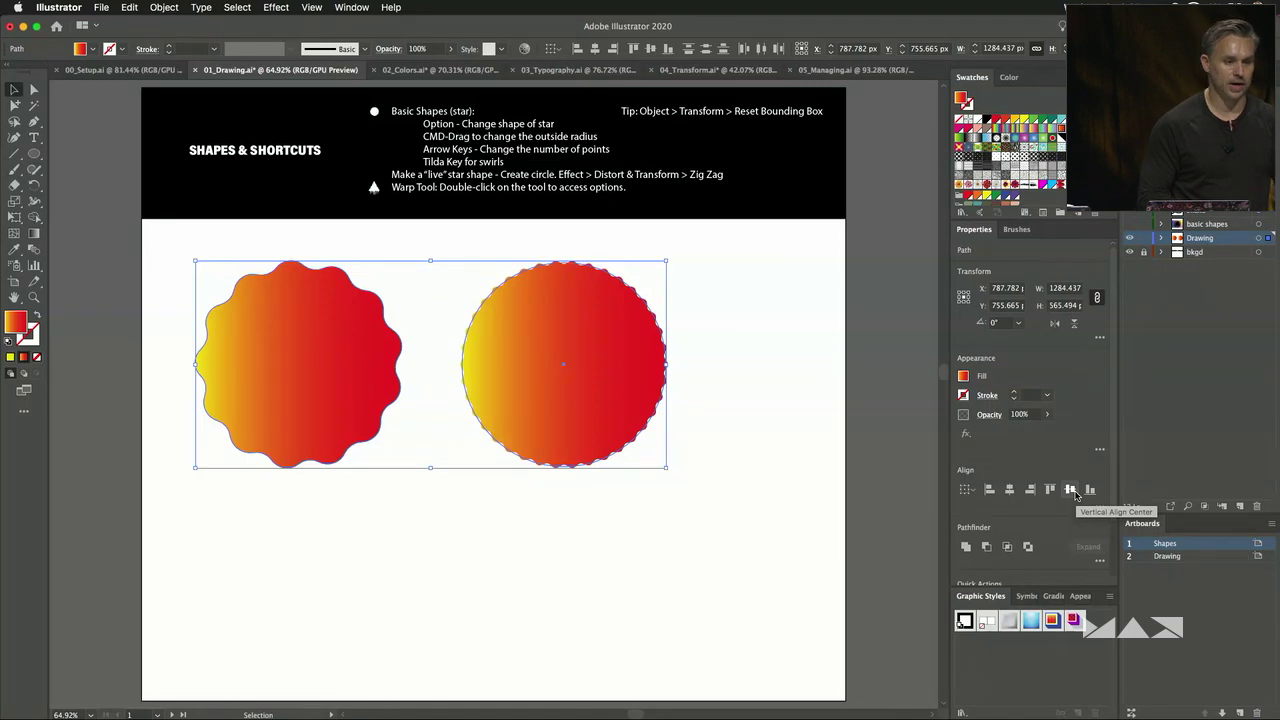
{"action": "left_click", "coordinate": [604, 597]}
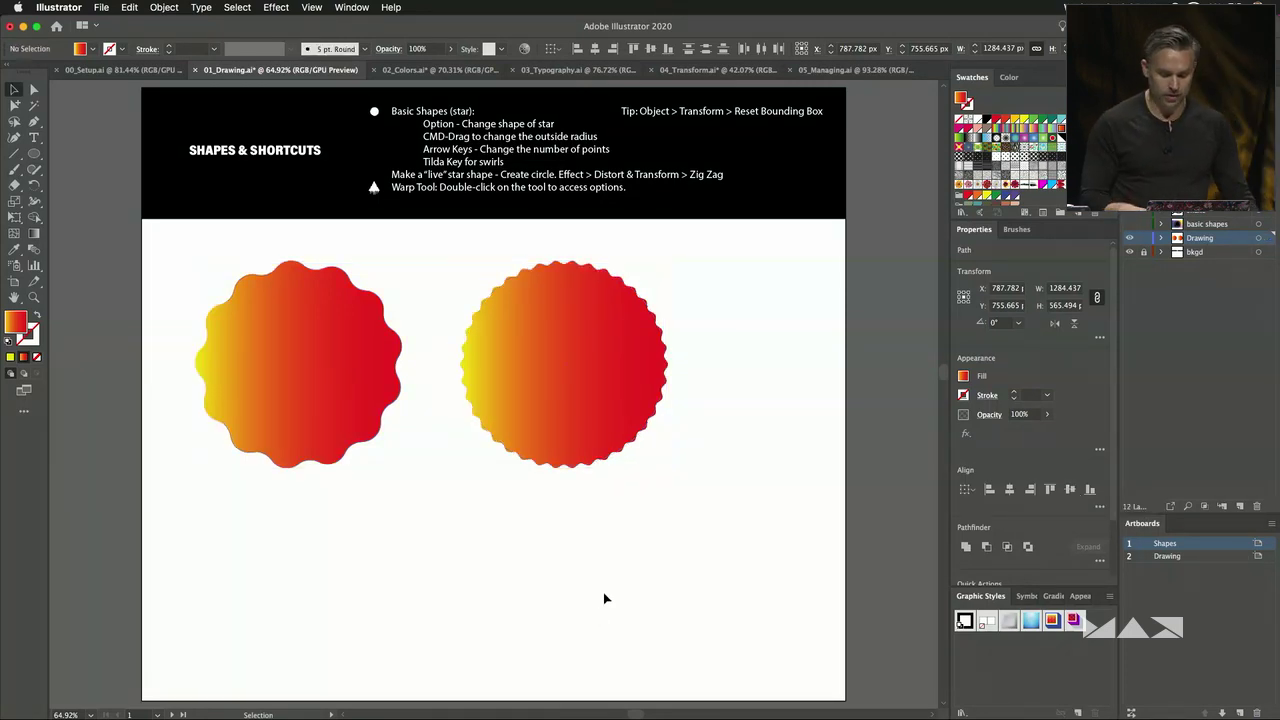
Delete the Zig Zag circle and the scalloped star from the artboard.
{"action": "left_click", "coordinate": [569, 397]}
{"action": "key", "text": "Delete"}
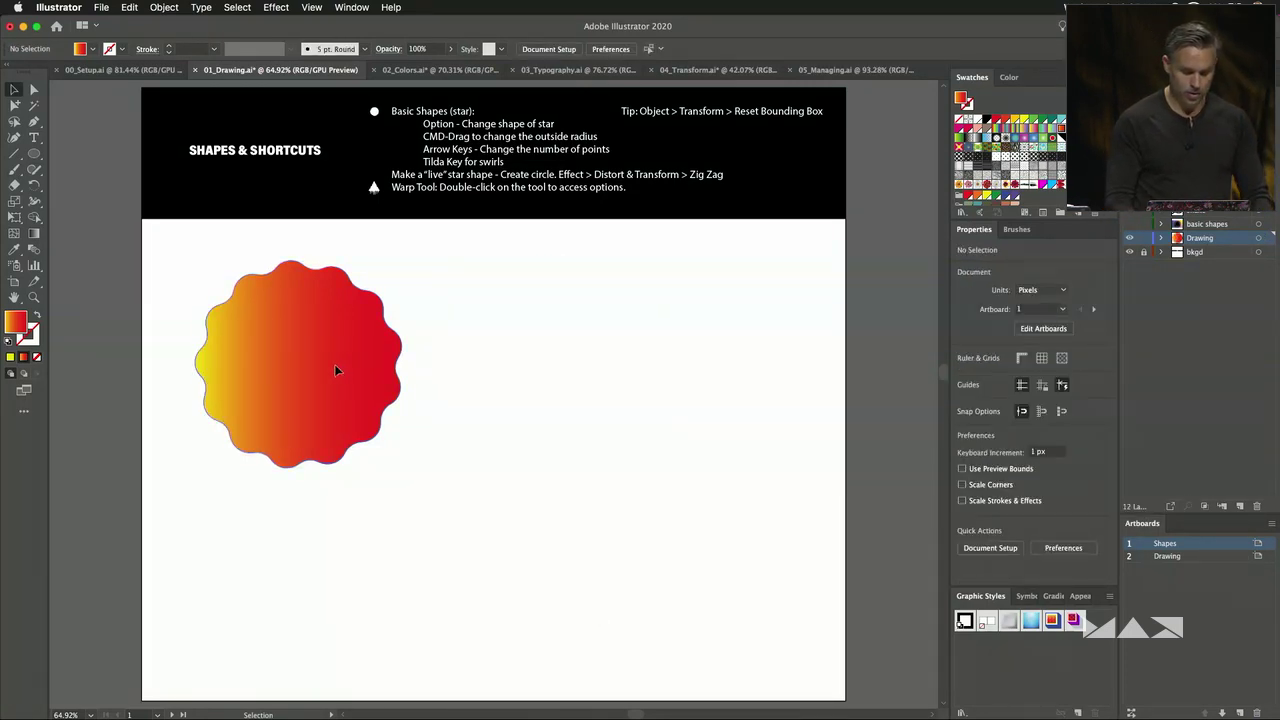
{"action": "left_click", "coordinate": [334, 364]}
{"action": "key", "text": "Delete"}
Draw an upright triangle about 578 px wide with the Star Tool by reducing the number of points to three.
{"action": "left_click", "coordinate": [33, 154]}
{"action": "left_click_drag", "start_coordinate": [30, 155], "coordinate": [85, 203]}
{"action": "left_click_drag", "start_coordinate": [33, 154], "coordinate": [90, 218]}
{"action": "left_click_drag", "start_coordinate": [435, 381], "coordinate": [531, 428]}
{"action": "key", "text": "Down"}
{"action": "key", "text": "Down"}
{"action": "key", "text": "Down"}
{"action": "key", "text": "Down"}
{"action": "key", "text": "Down"}
{"action": "key", "text": "Down"}
{"action": "key", "text": "Down"}
{"action": "key", "text": "Down"}
{"action": "key", "text": "Down"}
{"action": "key", "text": "Down"}
{"action": "key", "text": "alt"}
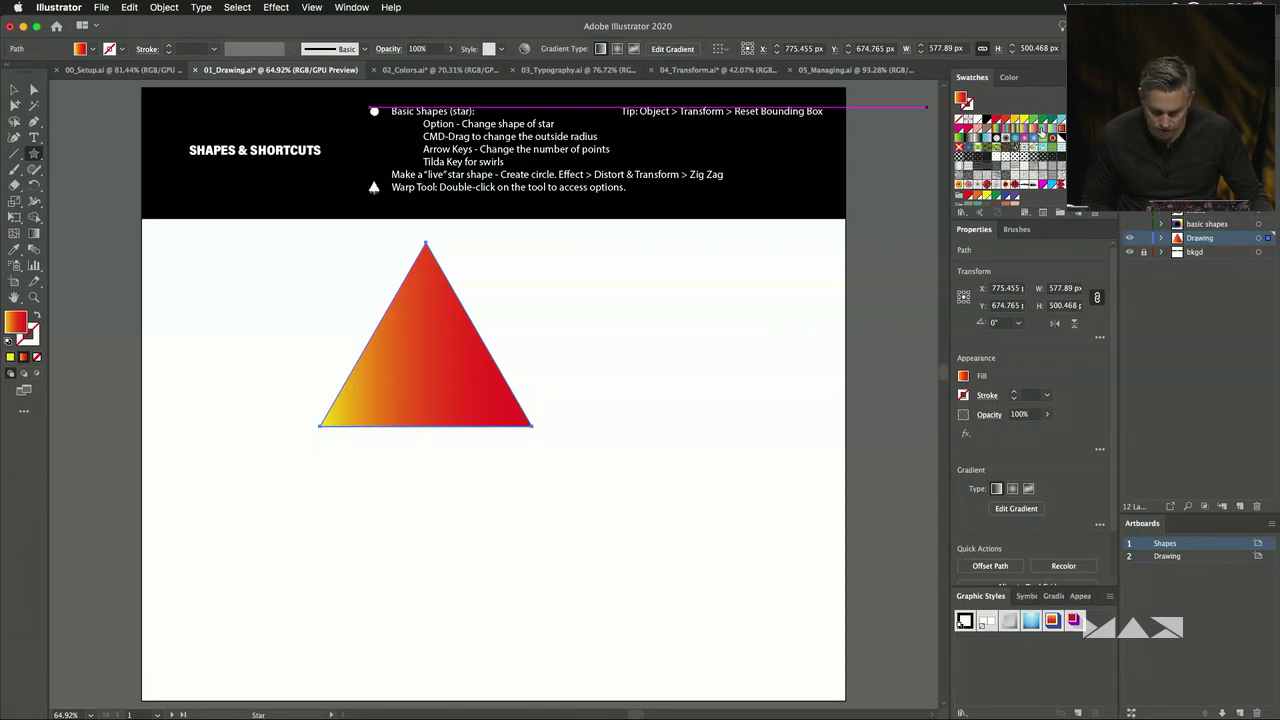
Fill the triangle with the green, blue and magenta gradient swatch and move it to the middle of the artboard.
{"action": "left_click", "coordinate": [1043, 128]}
{"action": "left_click", "coordinate": [14, 90]}
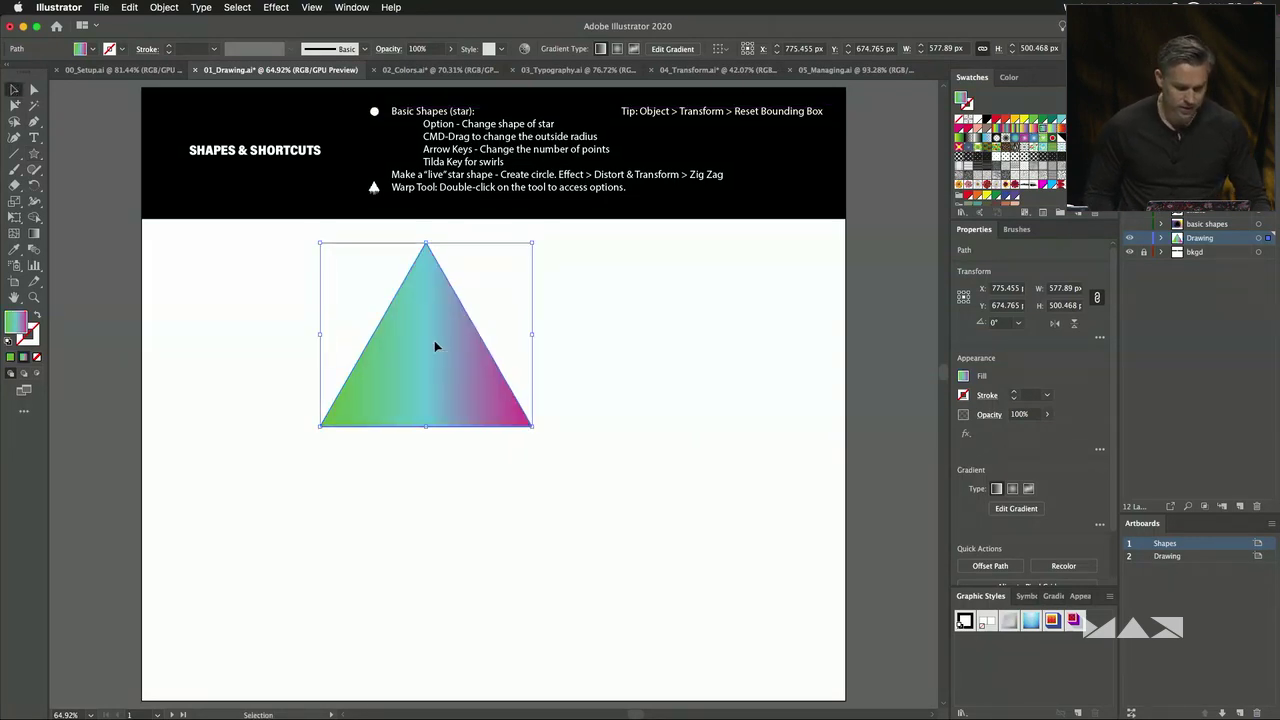
{"action": "left_click_drag", "start_coordinate": [434, 346], "coordinate": [484, 406]}
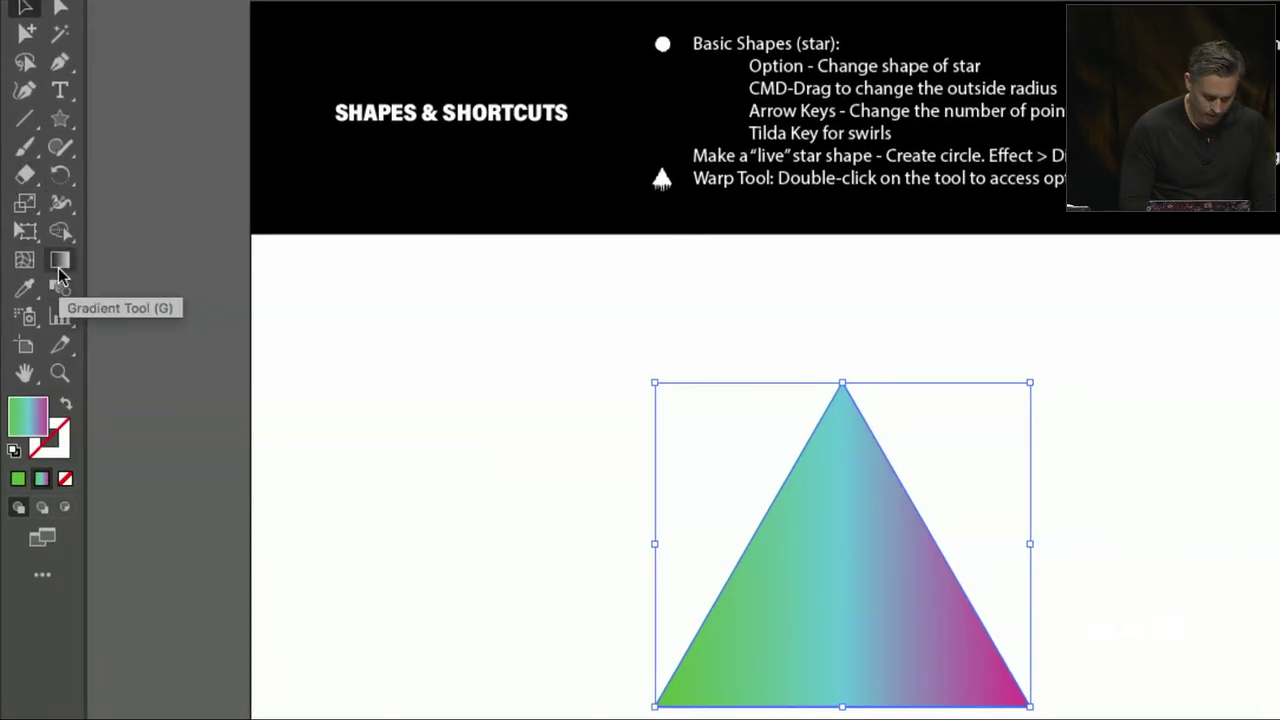
Try distorting the triangle's left edge with the Warp Tool, and undo the distortion.
{"action": "left_click", "coordinate": [68, 205]}
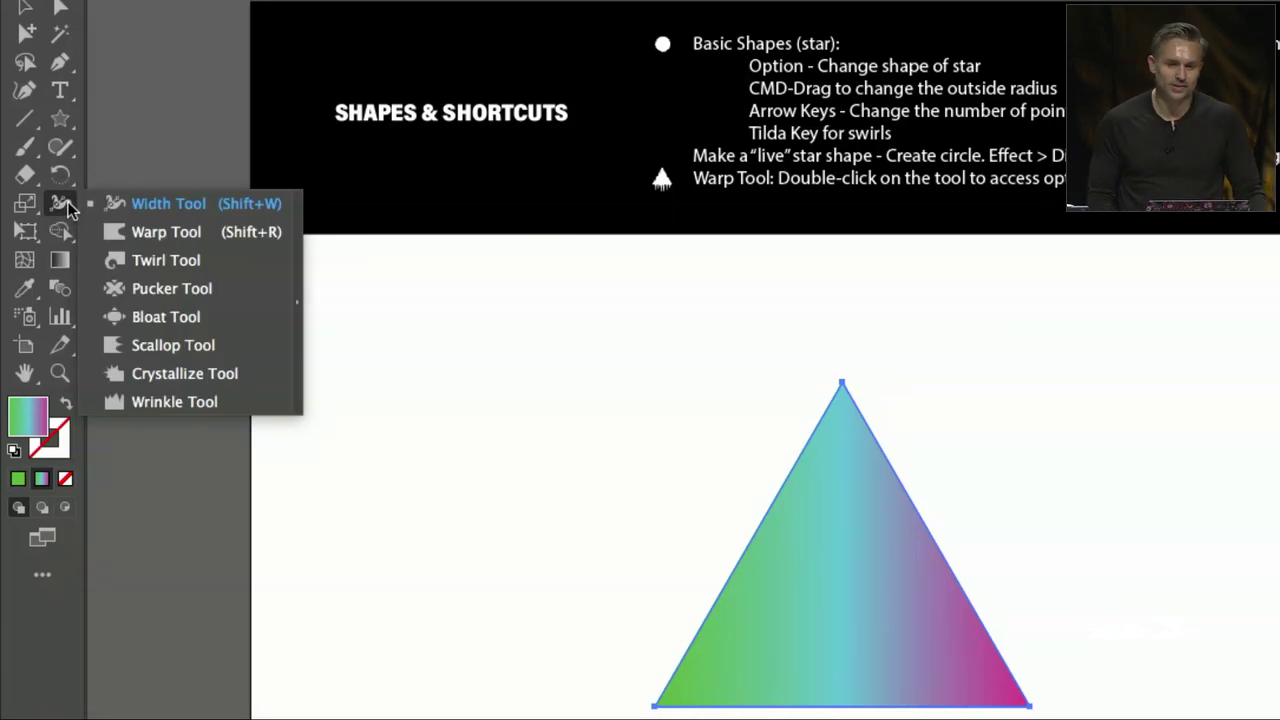
{"action": "left_click", "coordinate": [135, 232]}
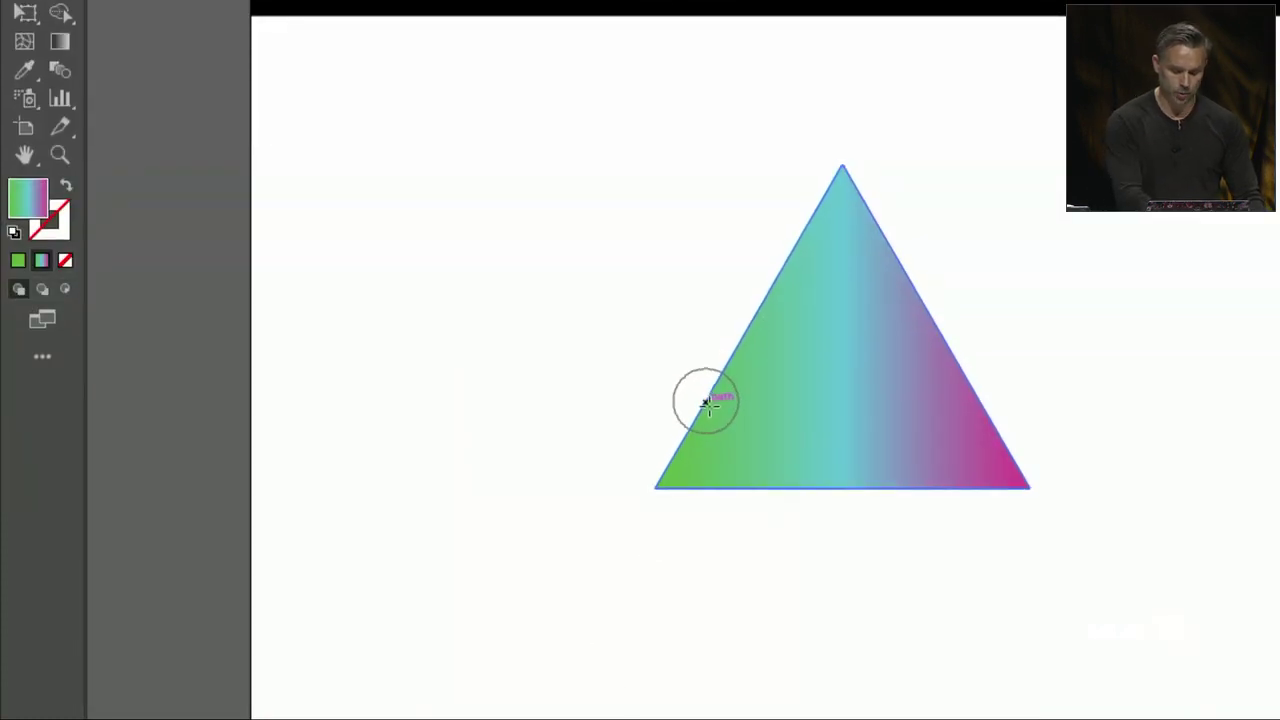
{"action": "mouse_move", "coordinate": [706, 402]}
{"action": "left_mouse_down"}
{"action": "mouse_move", "coordinate": [711, 629]}
{"action": "mouse_move", "coordinate": [726, 411]}
{"action": "mouse_move", "coordinate": [768, 289]}
{"action": "left_mouse_up"}
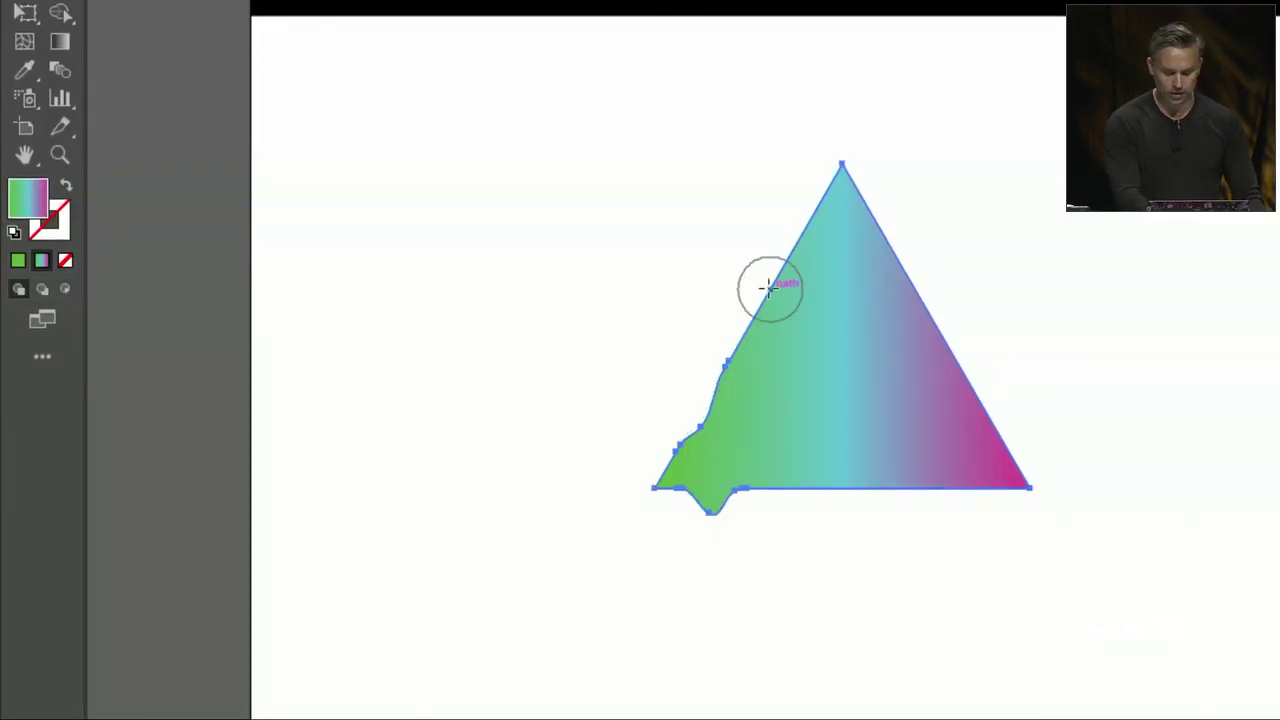
{"action": "key", "text": "ctrl+z"}
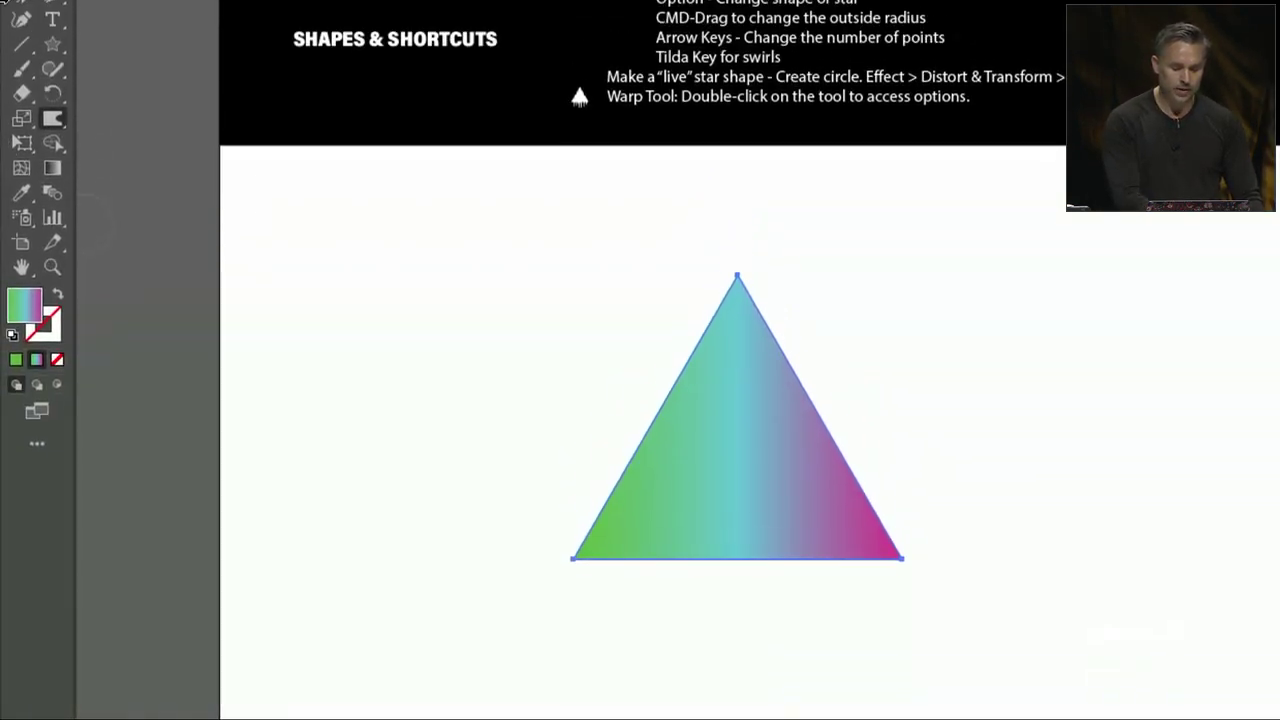
Configure the Warp Tool brush to 50 px width, 50 px height and 100% intensity.
{"action": "double_click", "coordinate": [50, 165]}
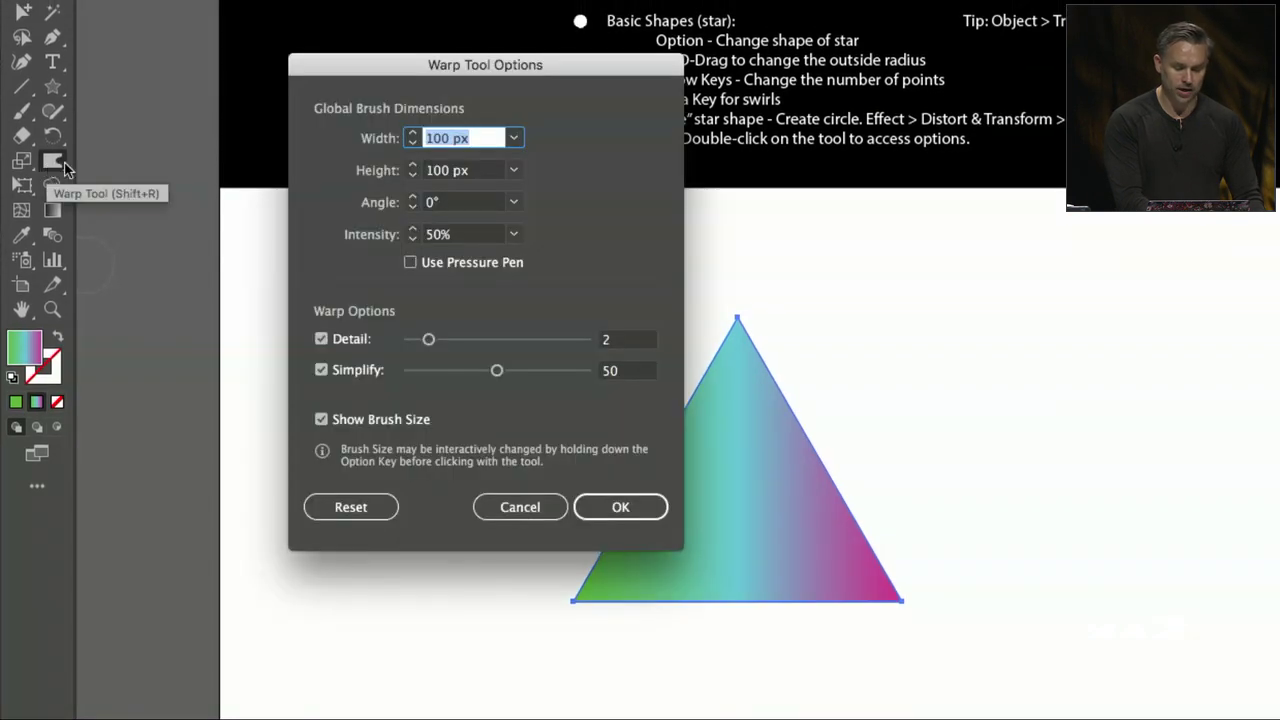
{"action": "left_click_drag", "start_coordinate": [476, 57], "coordinate": [354, 91]}
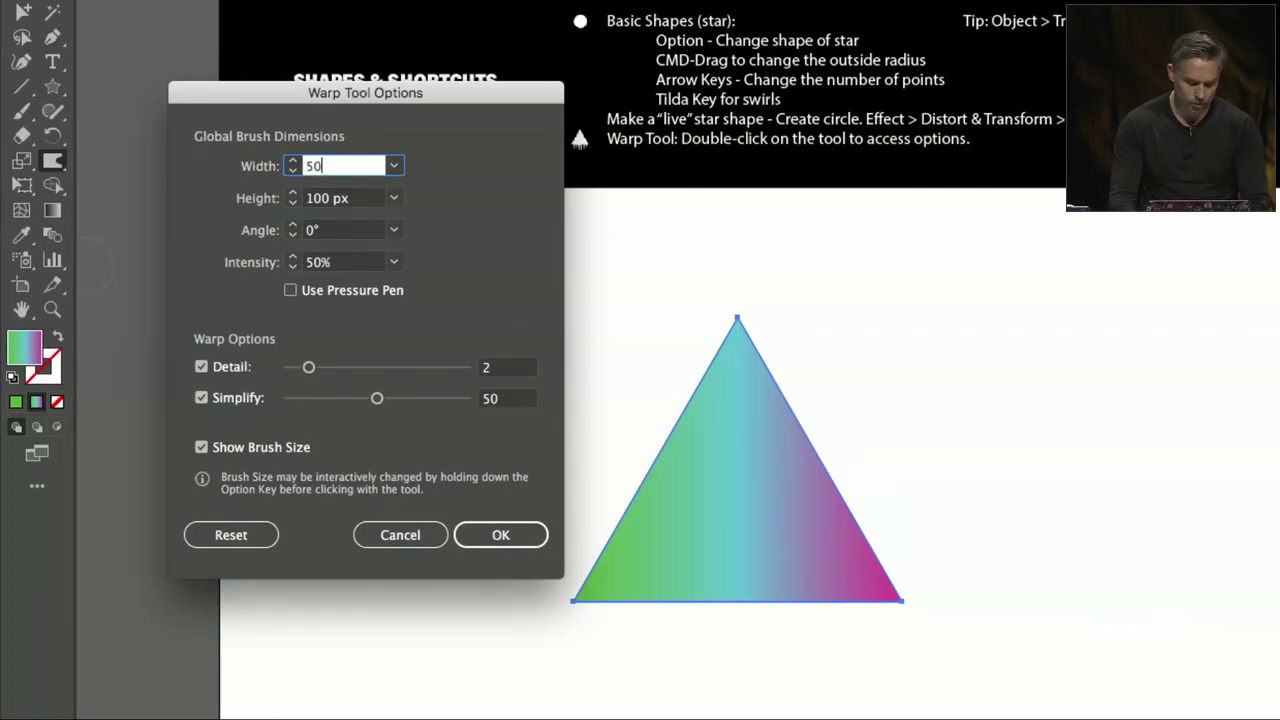
{"action": "key", "text": "Tab"}
{"action": "type", "text": "5"}
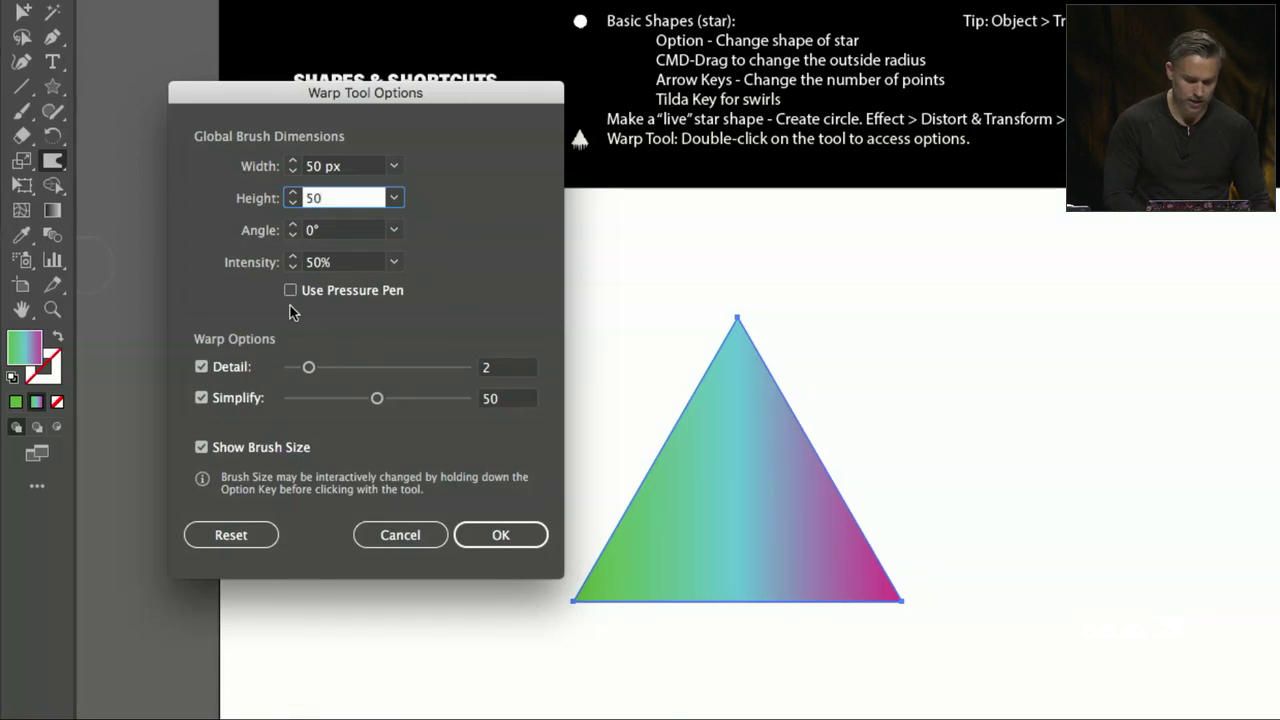
{"action": "left_click", "coordinate": [392, 263]}
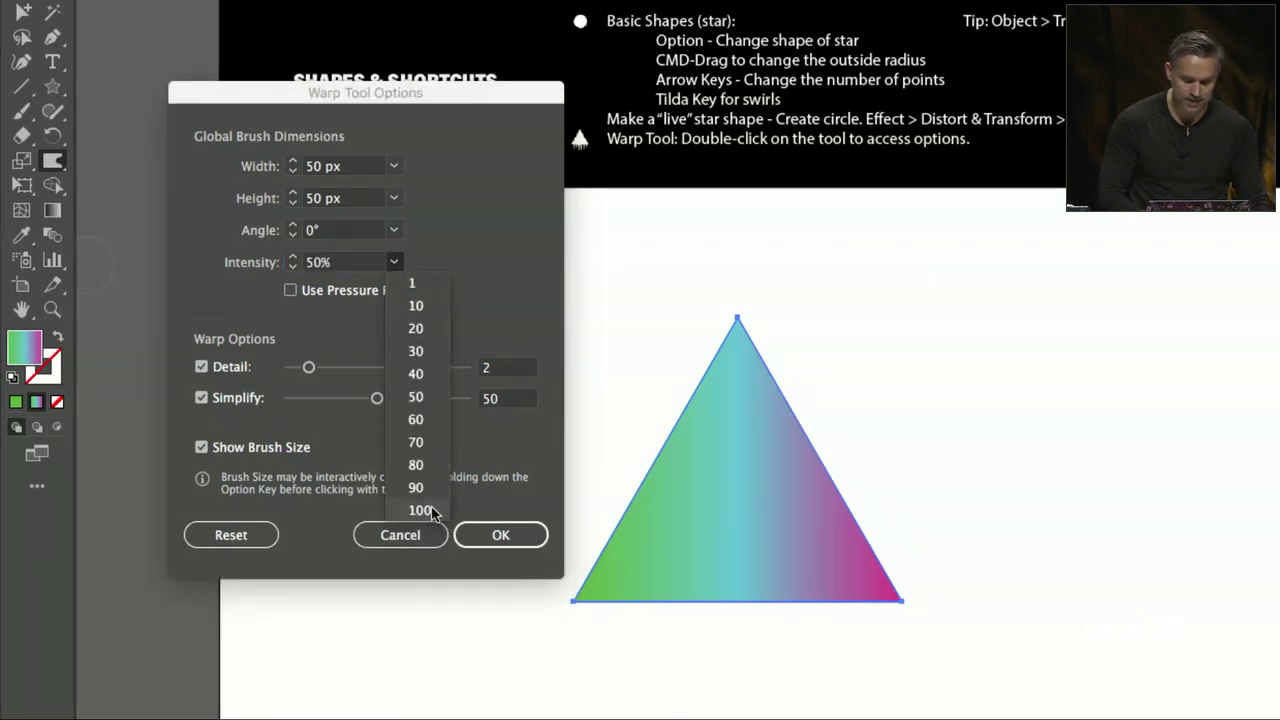
{"action": "left_click", "coordinate": [420, 510]}
{"action": "left_click", "coordinate": [489, 537]}
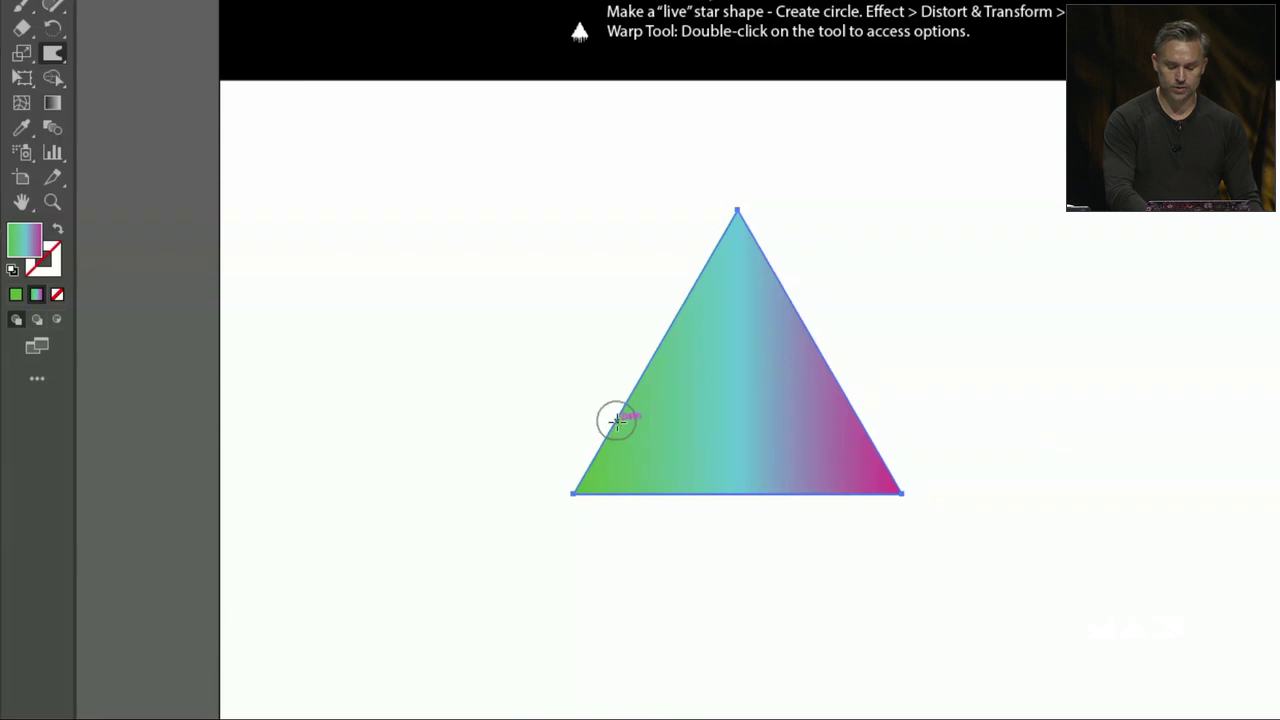
Try warping the triangle's lower left edge down past its base, undo it, and return to the Warp Tool.
{"action": "left_click_drag", "start_coordinate": [617, 421], "coordinate": [614, 603]}
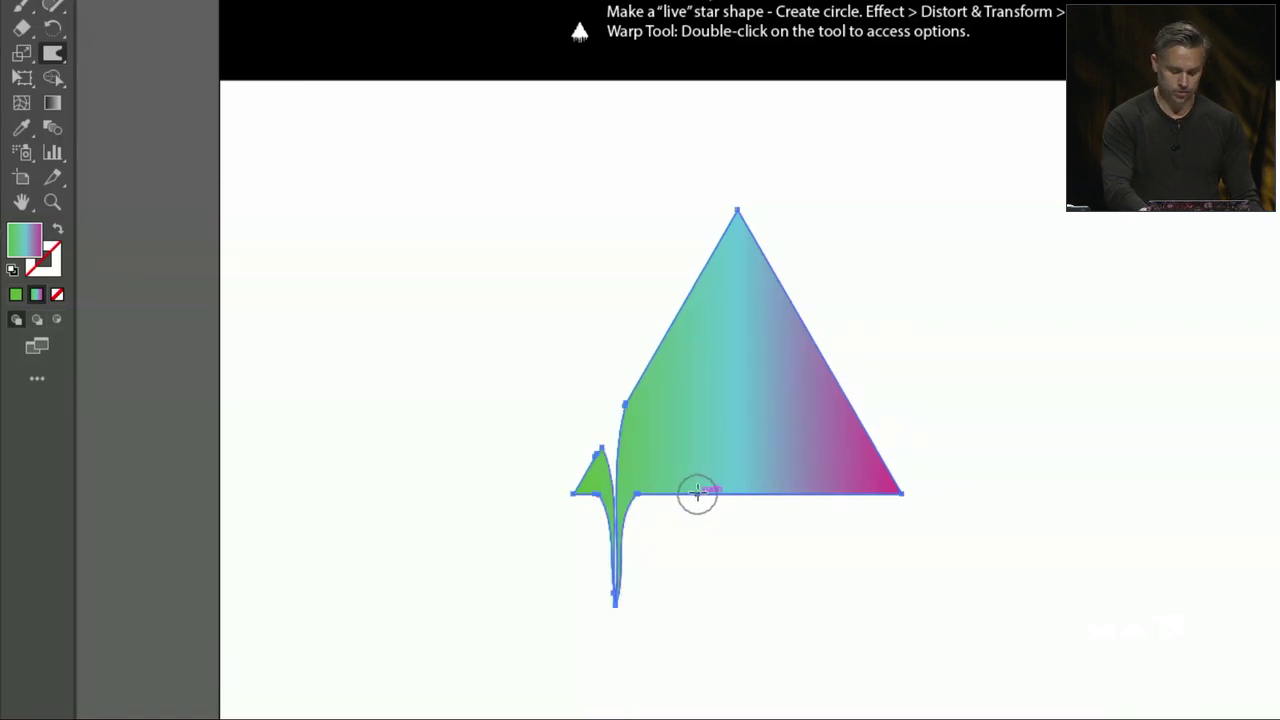
{"action": "key", "text": "ctrl+z"}
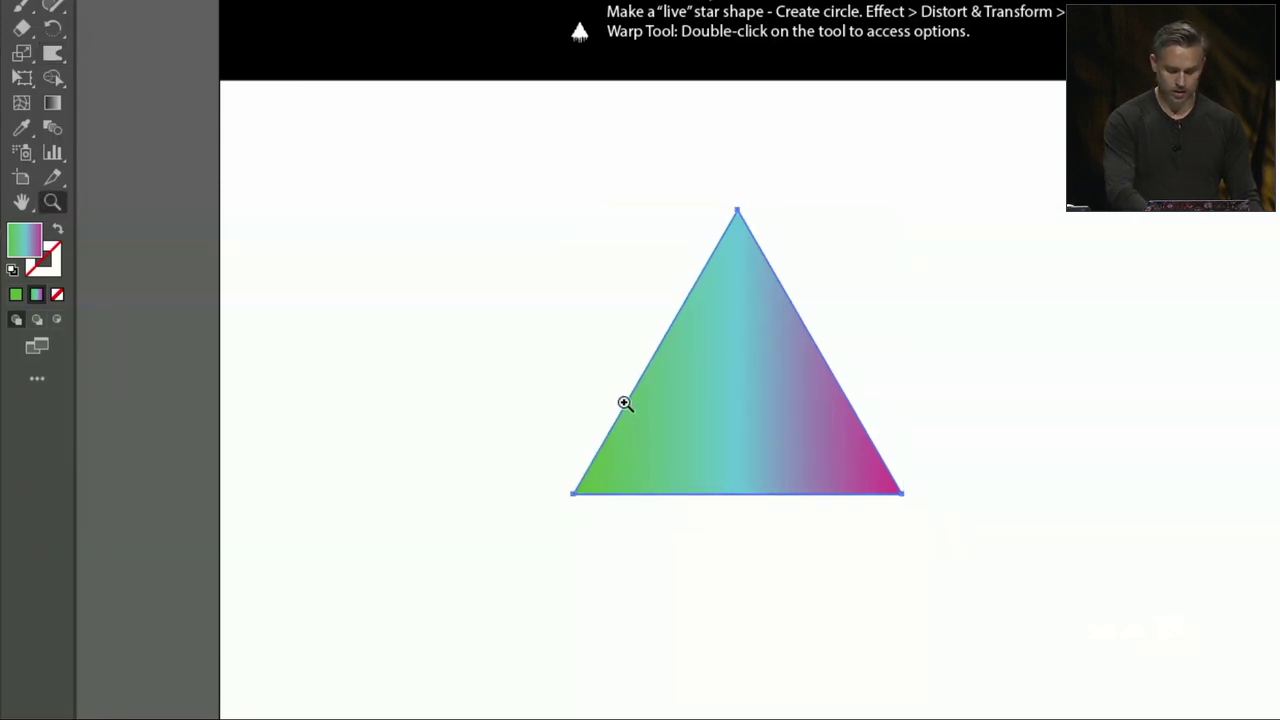
{"action": "left_click", "coordinate": [53, 53]}
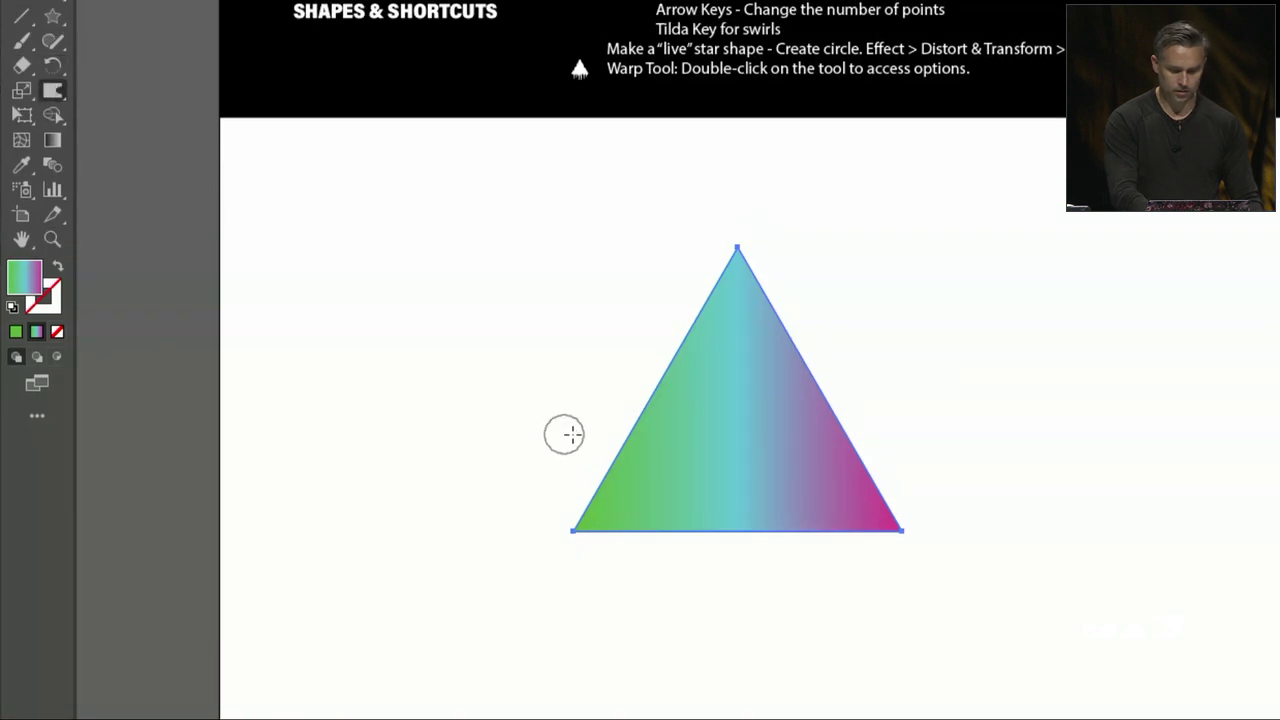
Warp the triangle into a dripping shape by pulling four drips down from its base and five narrow notches down its sloped sides.
{"action": "left_click_drag", "start_coordinate": [636, 535], "coordinate": [643, 633]}
{"action": "left_click_drag", "start_coordinate": [735, 537], "coordinate": [736, 566]}
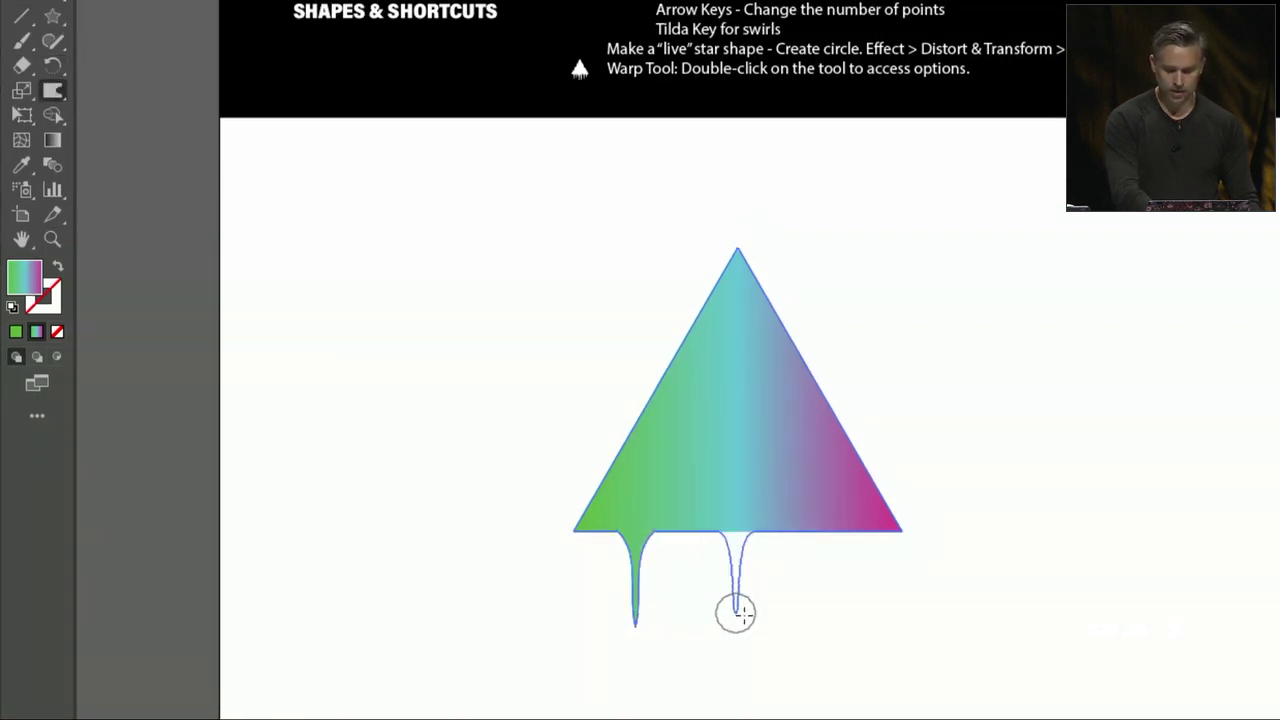
{"action": "left_click_drag", "start_coordinate": [741, 613], "coordinate": [741, 617]}
{"action": "left_click_drag", "start_coordinate": [662, 377], "coordinate": [652, 448]}
{"action": "left_click_drag", "start_coordinate": [703, 305], "coordinate": [703, 390]}
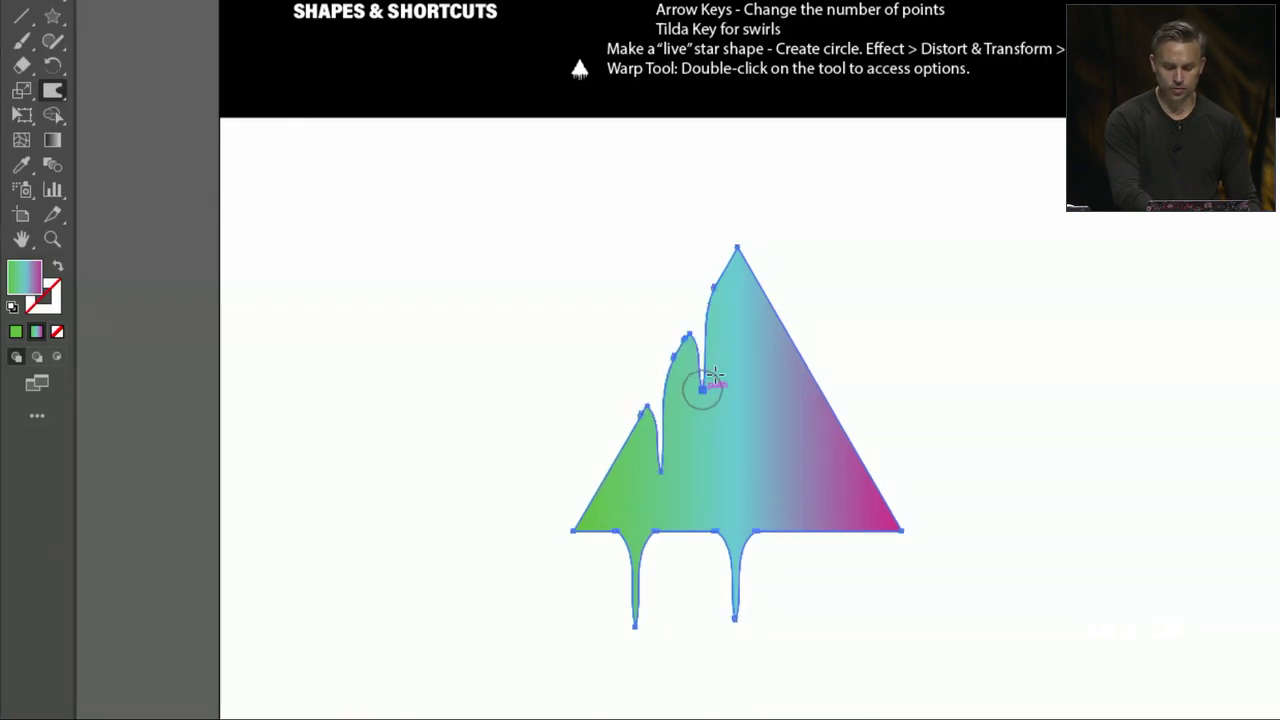
{"action": "left_click_drag", "start_coordinate": [760, 287], "coordinate": [761, 395]}
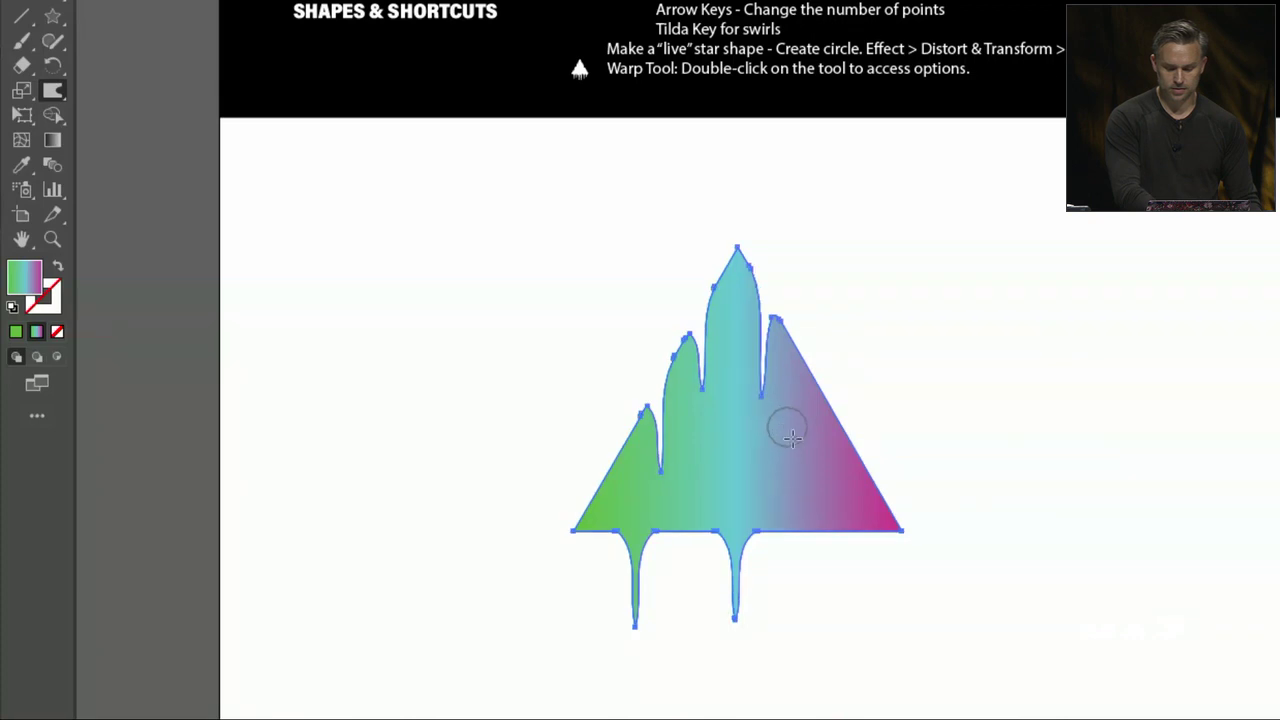
{"action": "left_click_drag", "start_coordinate": [793, 531], "coordinate": [794, 605]}
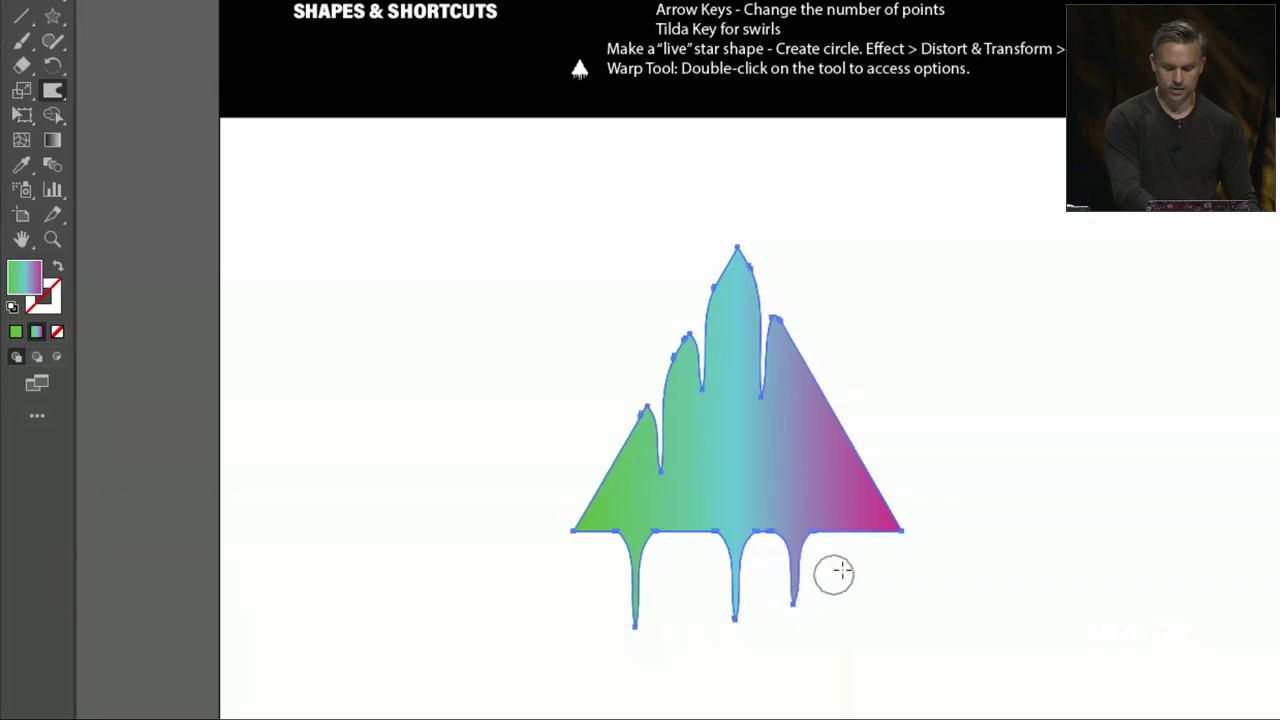
{"action": "left_click_drag", "start_coordinate": [852, 533], "coordinate": [849, 591]}
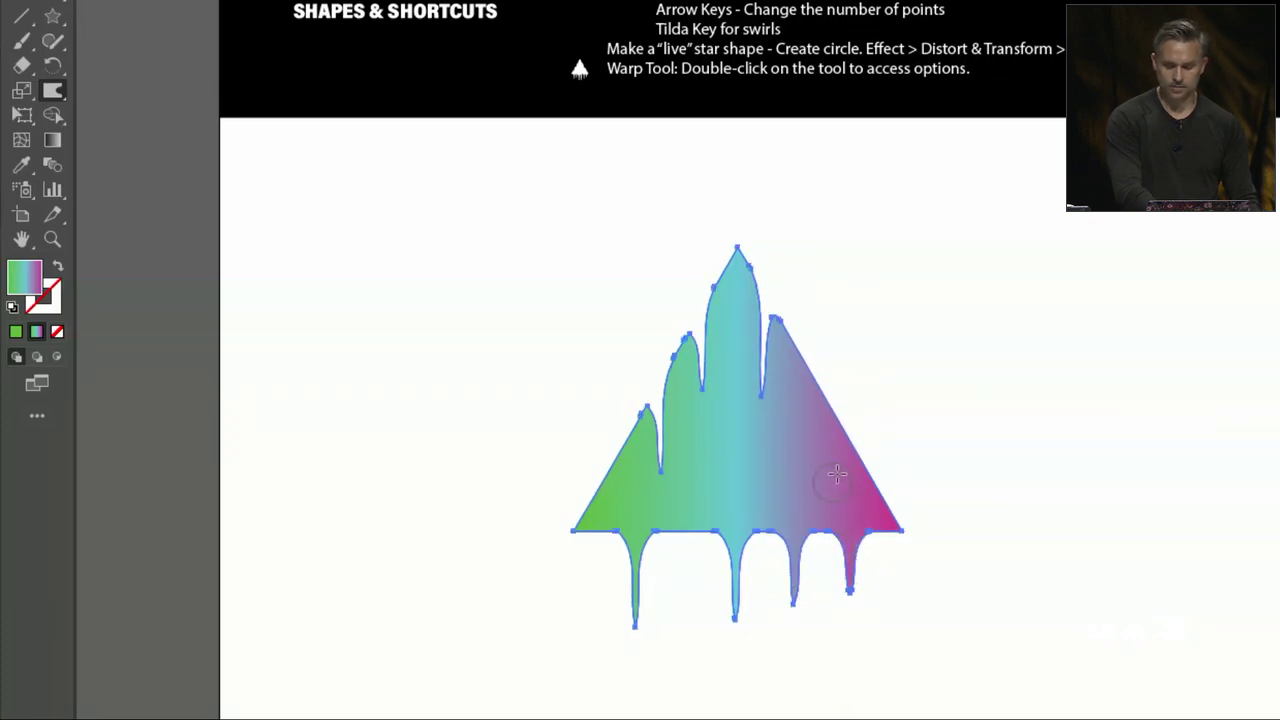
{"action": "left_click_drag", "start_coordinate": [857, 447], "coordinate": [854, 497]}
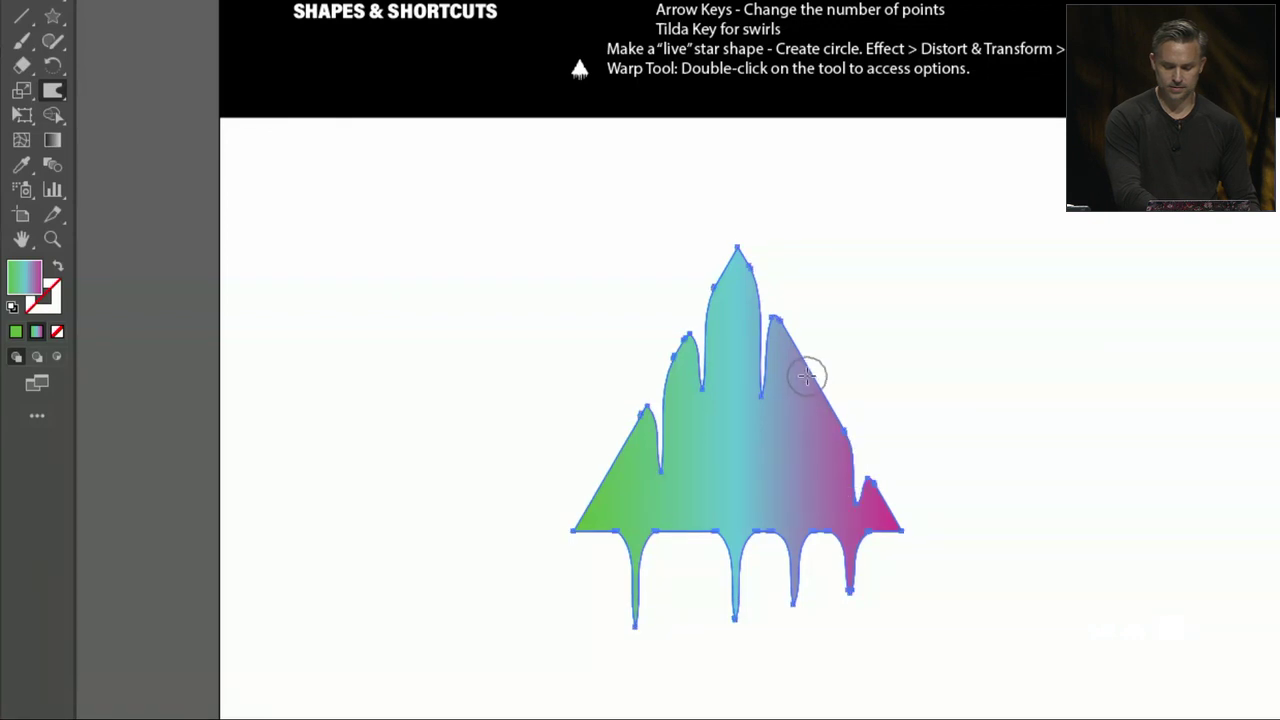
{"action": "left_click_drag", "start_coordinate": [807, 376], "coordinate": [812, 400]}
{"action": "left_click_drag", "start_coordinate": [814, 453], "coordinate": [813, 456]}
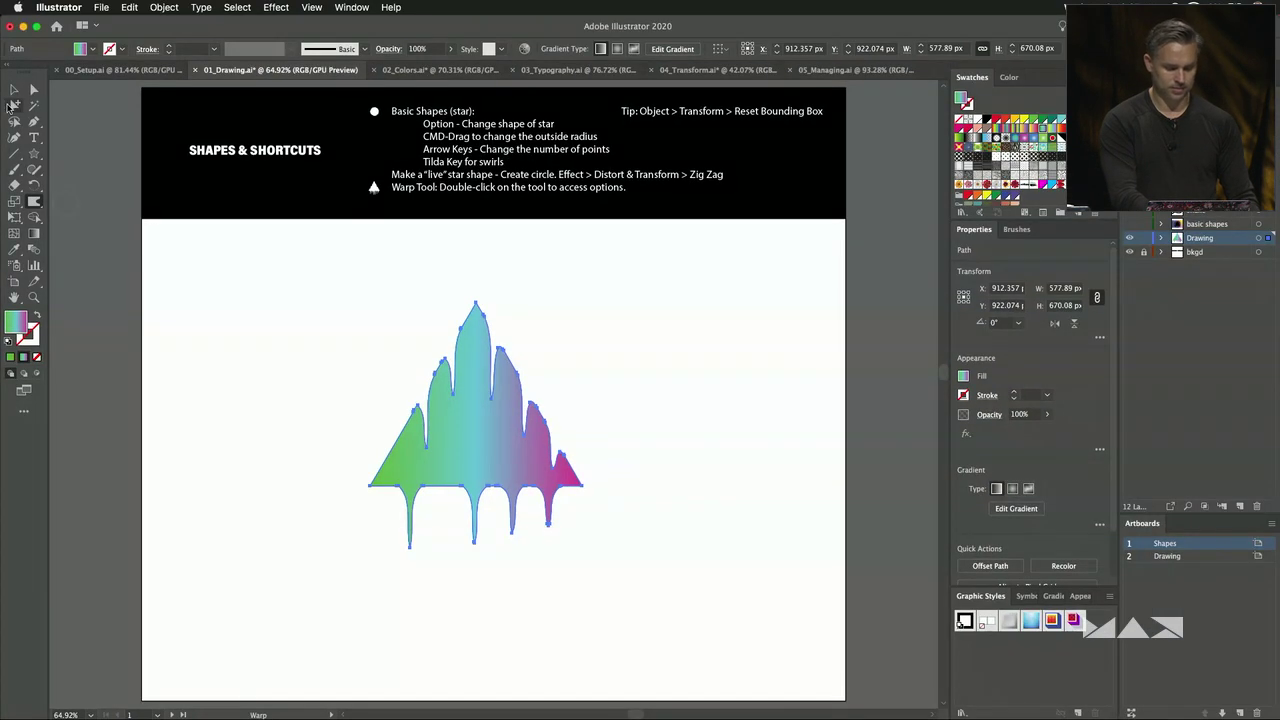
Move the dripping triangle slightly down and to the right, enlarge it proportionally from its upper left corner, and deselect it.
{"action": "left_click", "coordinate": [14, 90]}
{"action": "left_click", "coordinate": [200, 243]}
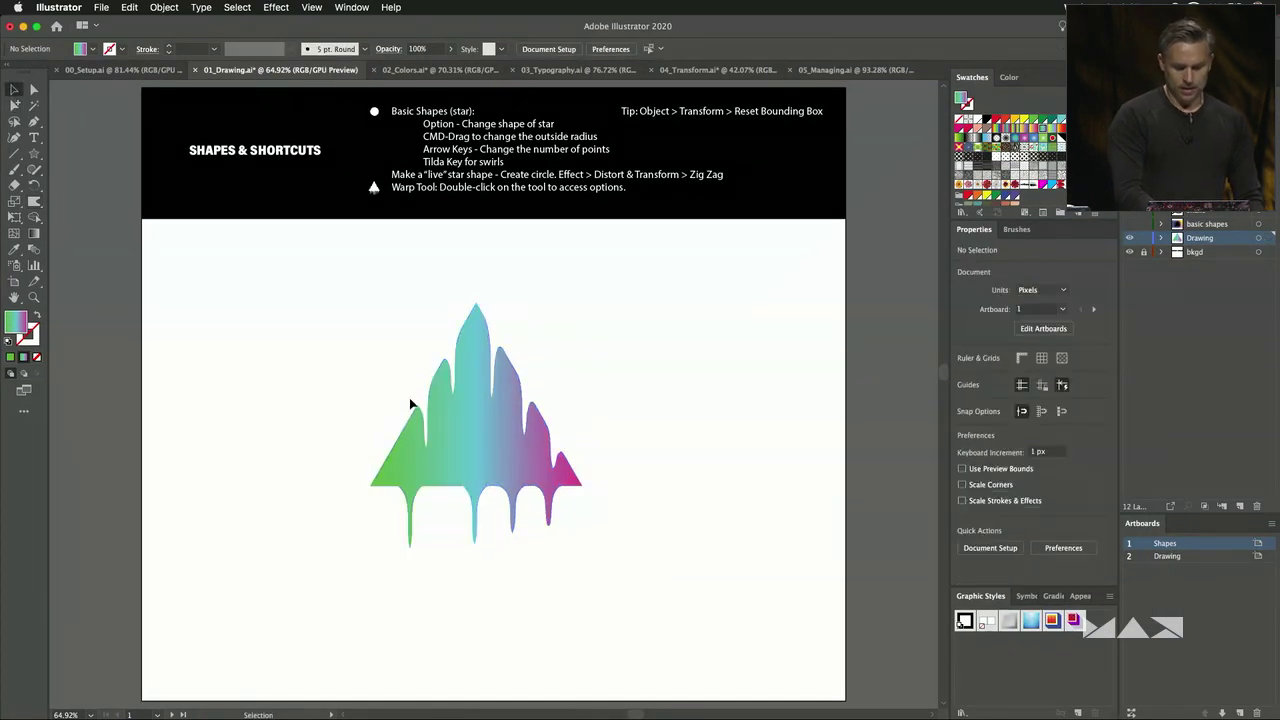
{"action": "left_click_drag", "start_coordinate": [474, 421], "coordinate": [480, 446]}
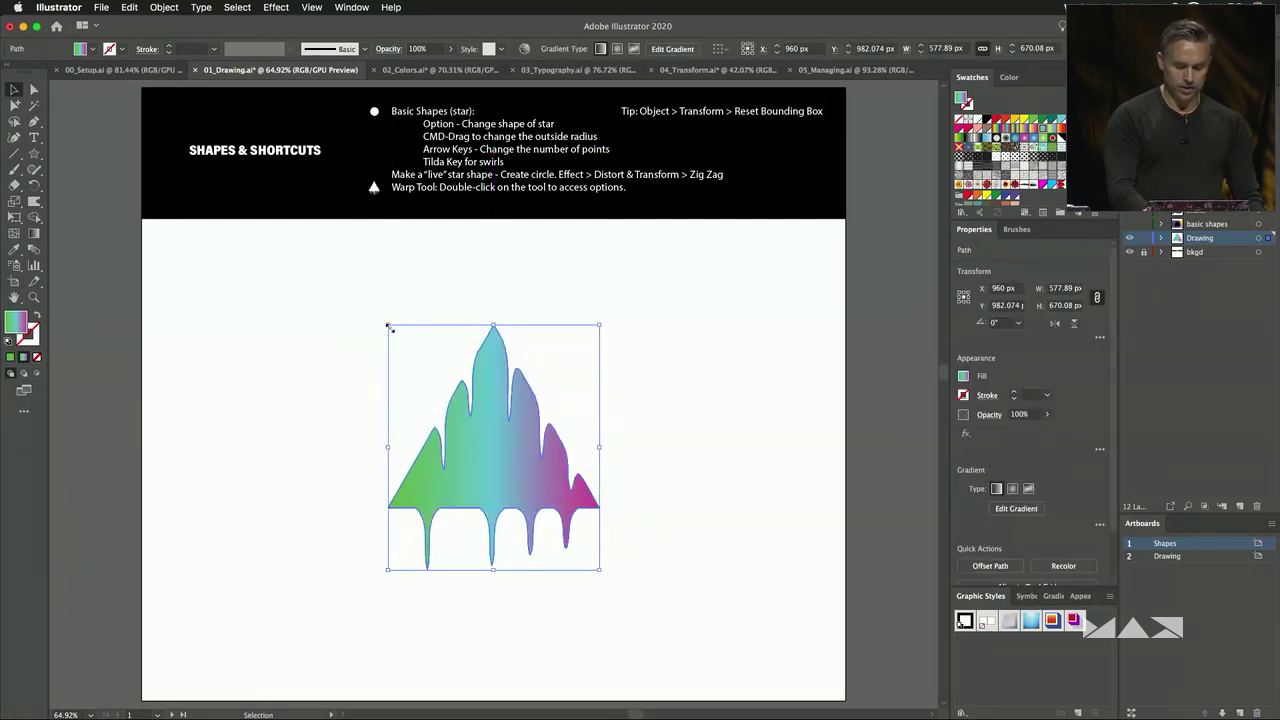
{"action": "left_click_drag", "start_coordinate": [390, 327], "coordinate": [366, 300]}
{"action": "left_click_drag", "start_coordinate": [459, 436], "coordinate": [482, 463]}
{"action": "left_click", "coordinate": [224, 391]}
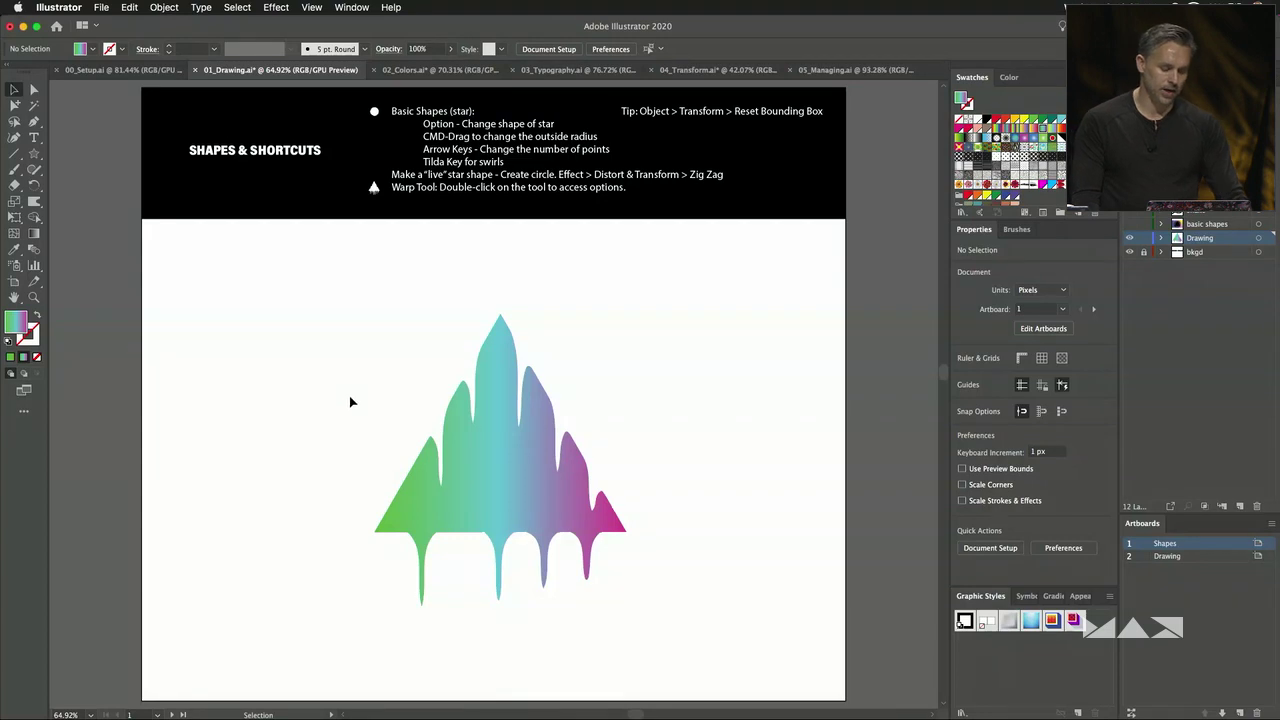
Review the tools grouped with the Warp Tool and its brush options, cancel them, and return to the Selection tool.
{"action": "left_click", "coordinate": [34, 203]}
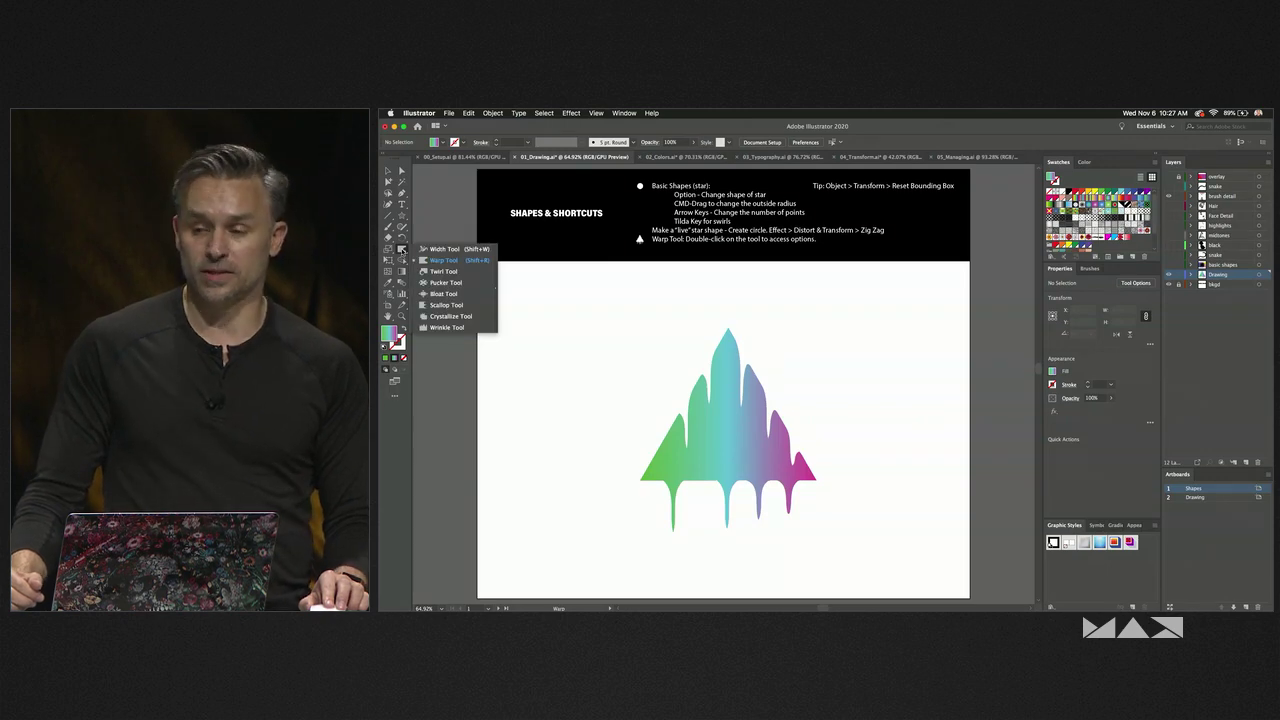
{"action": "double_click", "coordinate": [402, 249]}
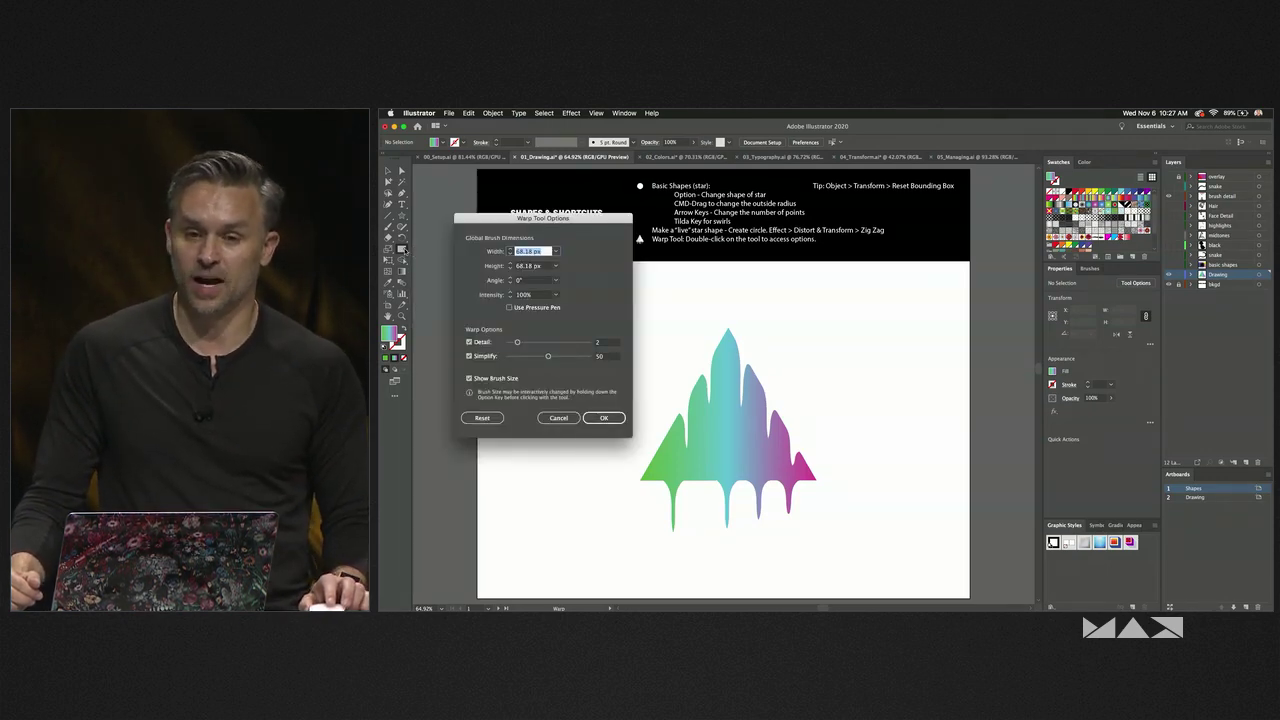
{"action": "key", "text": "Escape"}
{"action": "key", "text": "v"}
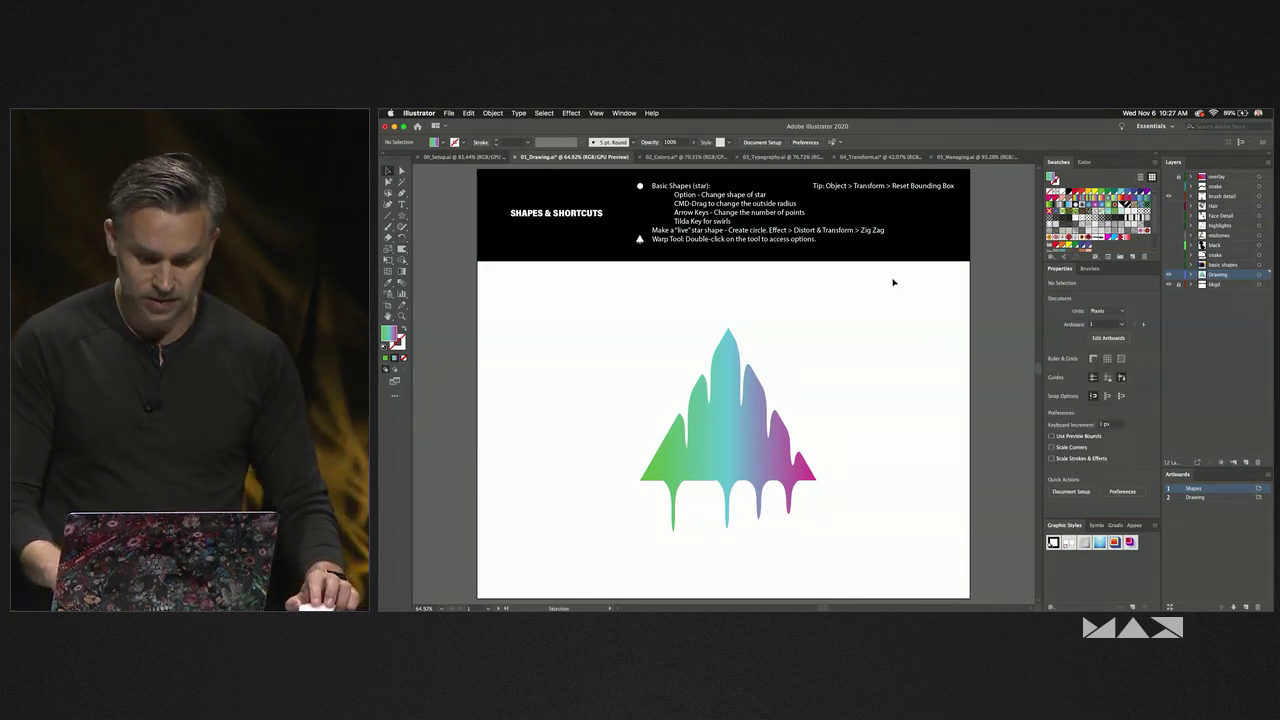
Go to the faint head profile on the Drawing artboard and set no fill with a black stroke.
{"action": "scroll", "coordinate": [899, 339], "scroll_direction": "right", "scroll_amount": 10}
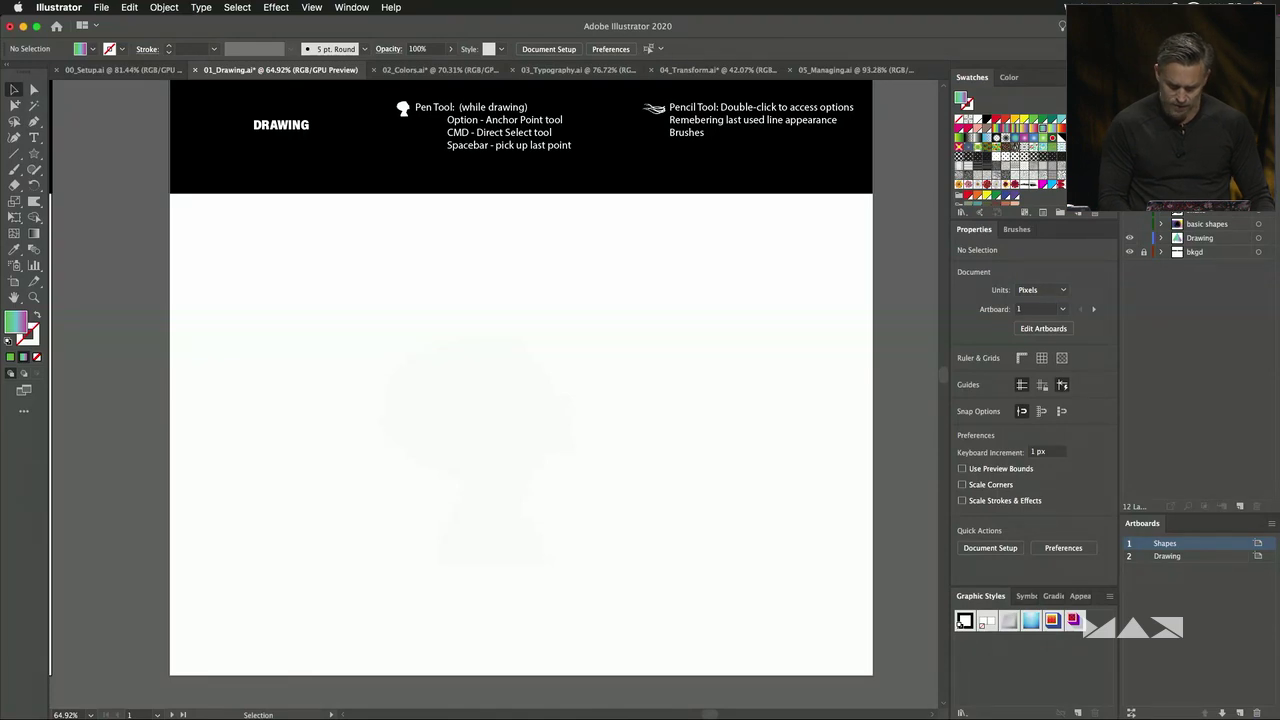
{"action": "scroll", "coordinate": [597, 366], "scroll_direction": "up", "scroll_amount": 5}
{"action": "left_click_drag", "start_coordinate": [431, 360], "coordinate": [557, 254]}
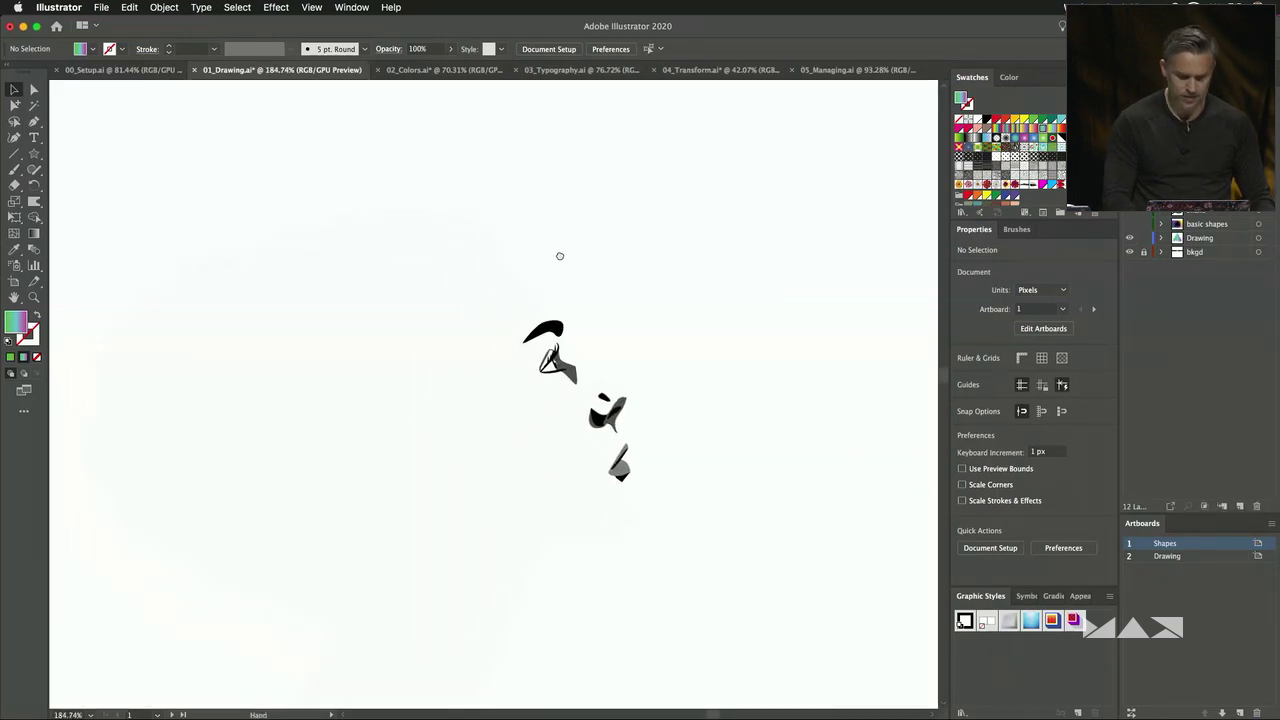
{"action": "double_click", "coordinate": [15, 322]}
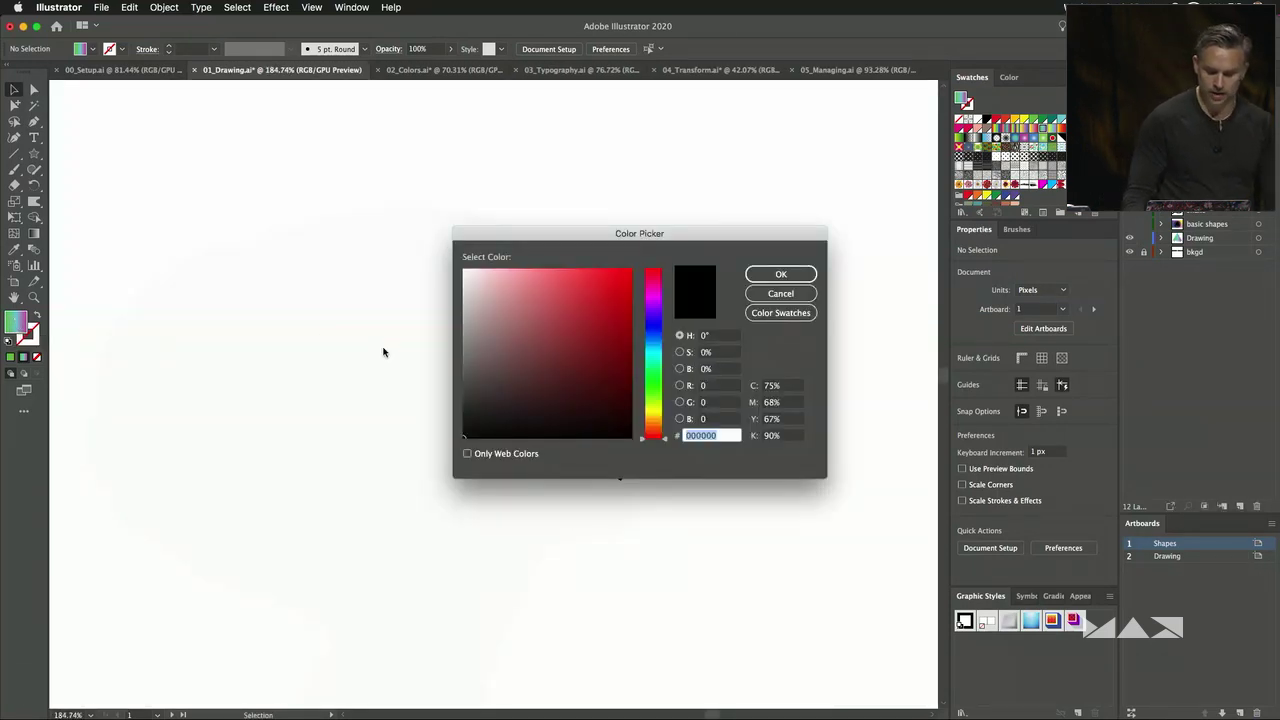
{"action": "key", "text": "Escape"}
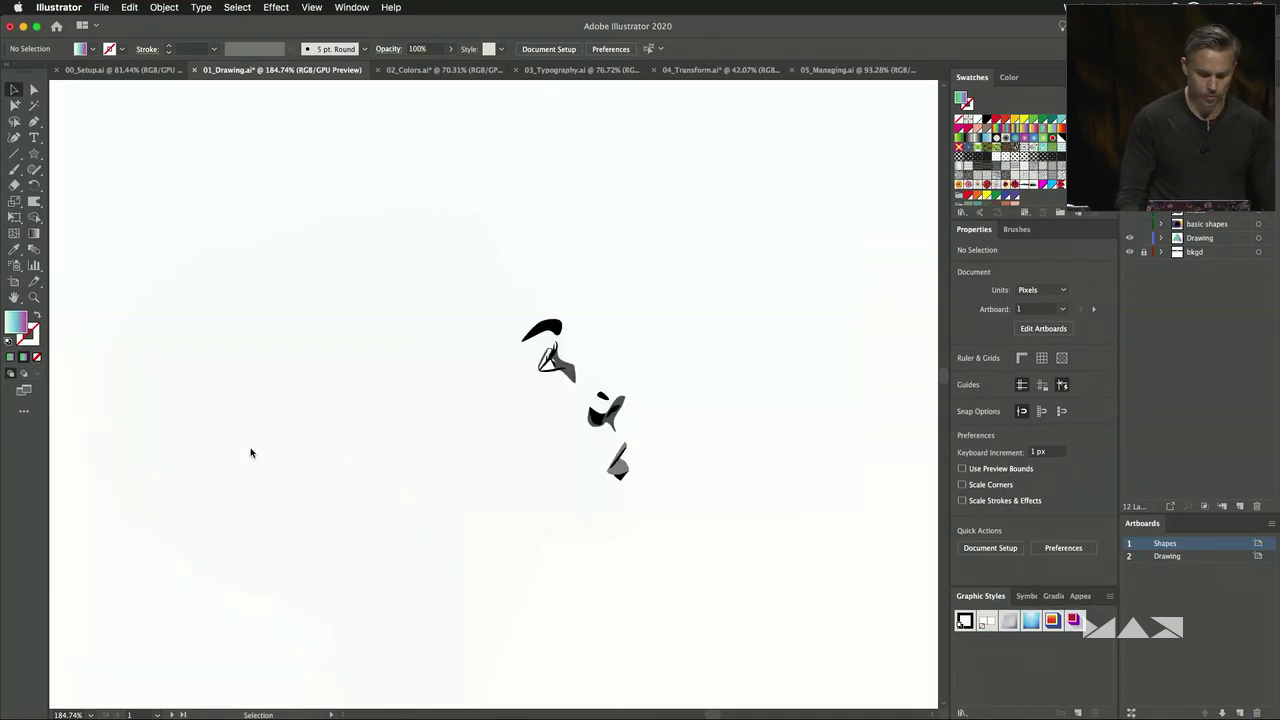
{"action": "left_click", "coordinate": [11, 357]}
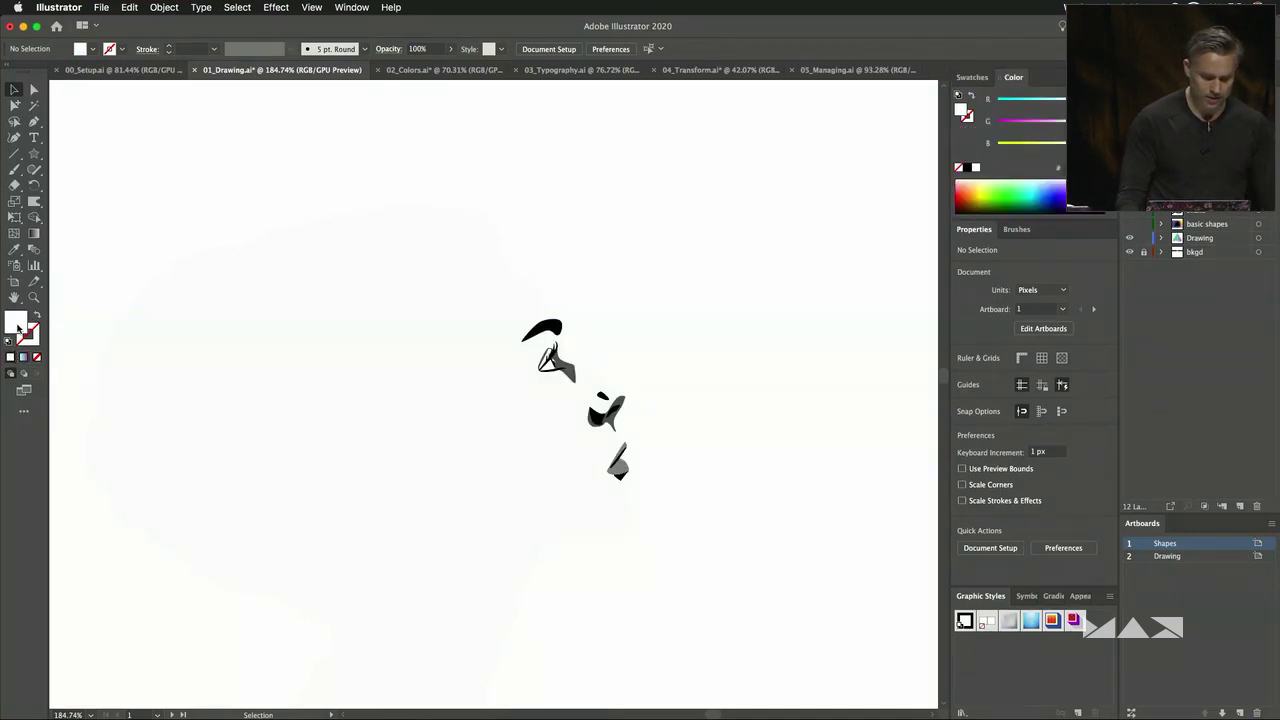
{"action": "left_click", "coordinate": [33, 317]}
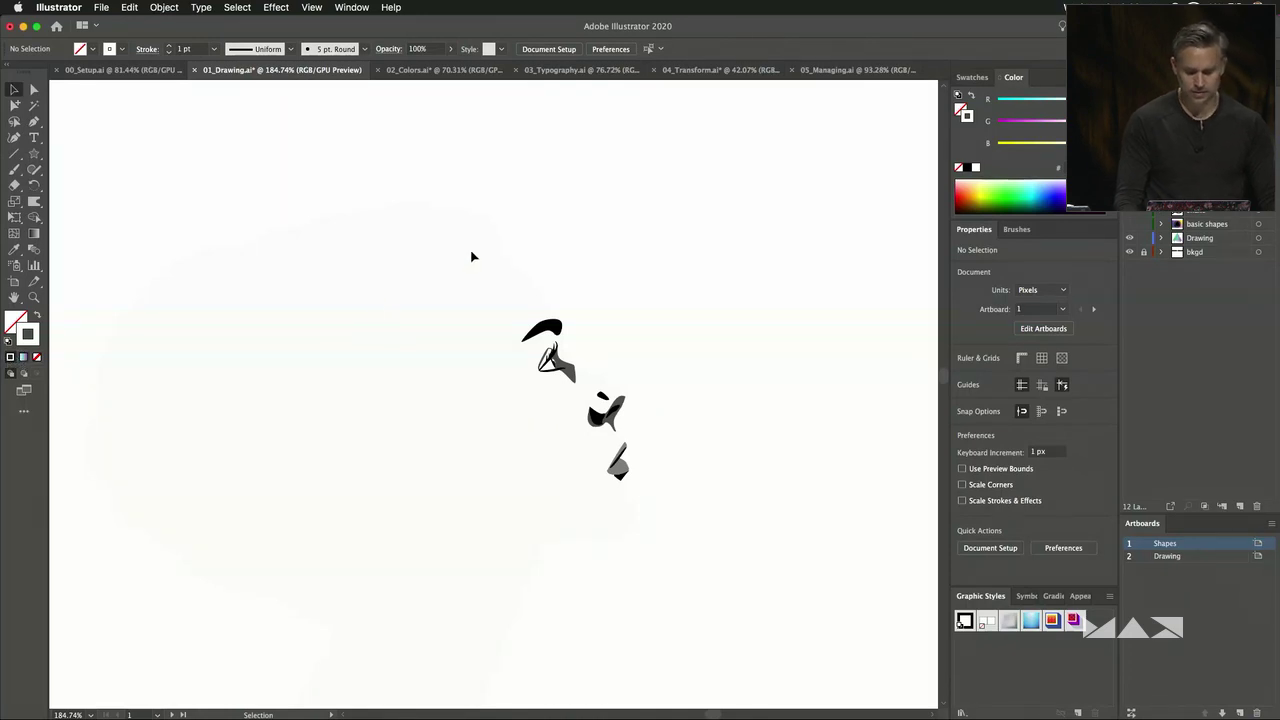
{"action": "left_click", "coordinate": [967, 168]}
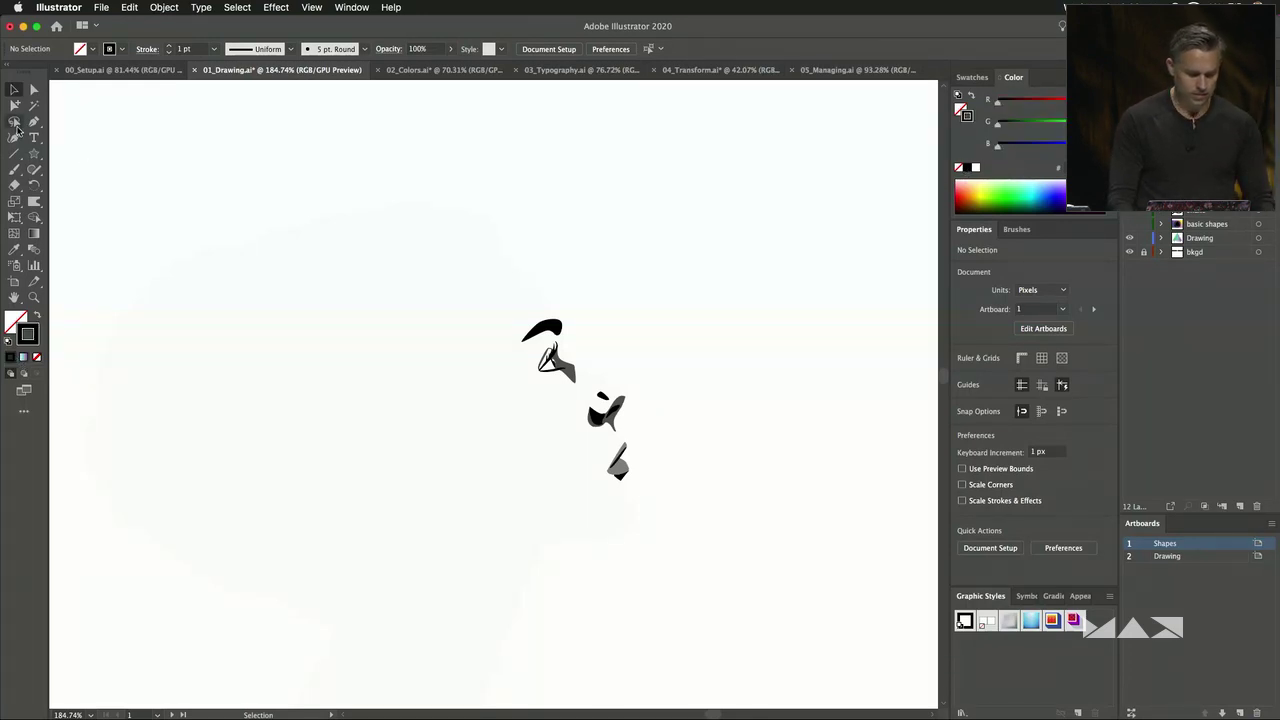
Draw a curved forehead line with the Pen tool from the hairline past the brow to the eye, about 61 by 99 px.
{"action": "key", "text": "p"}
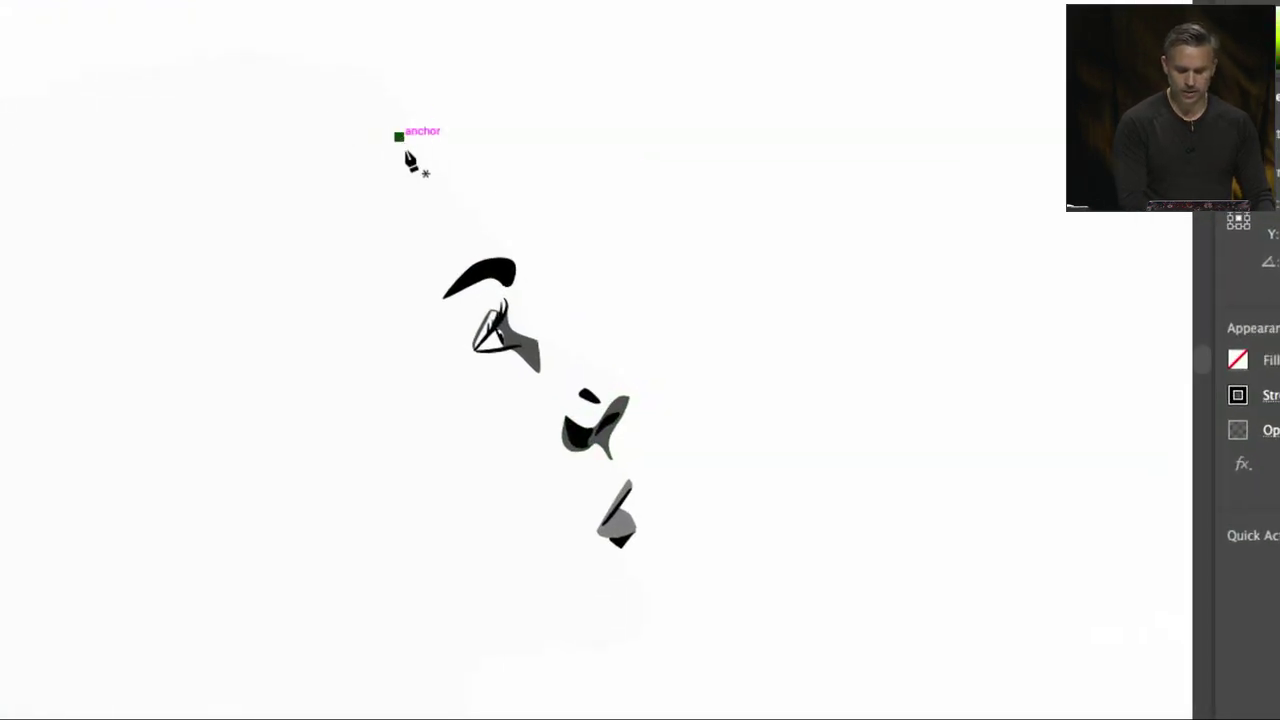
{"action": "left_click", "coordinate": [399, 137]}
{"action": "left_click_drag", "start_coordinate": [513, 262], "coordinate": [508, 337]}
{"action": "key", "text": "Escape"}
Trace the nose bridge, nose tip and upper lip as an open Pen path about 50 by 98 px, ending between the lips.
{"action": "left_click", "coordinate": [537, 343]}
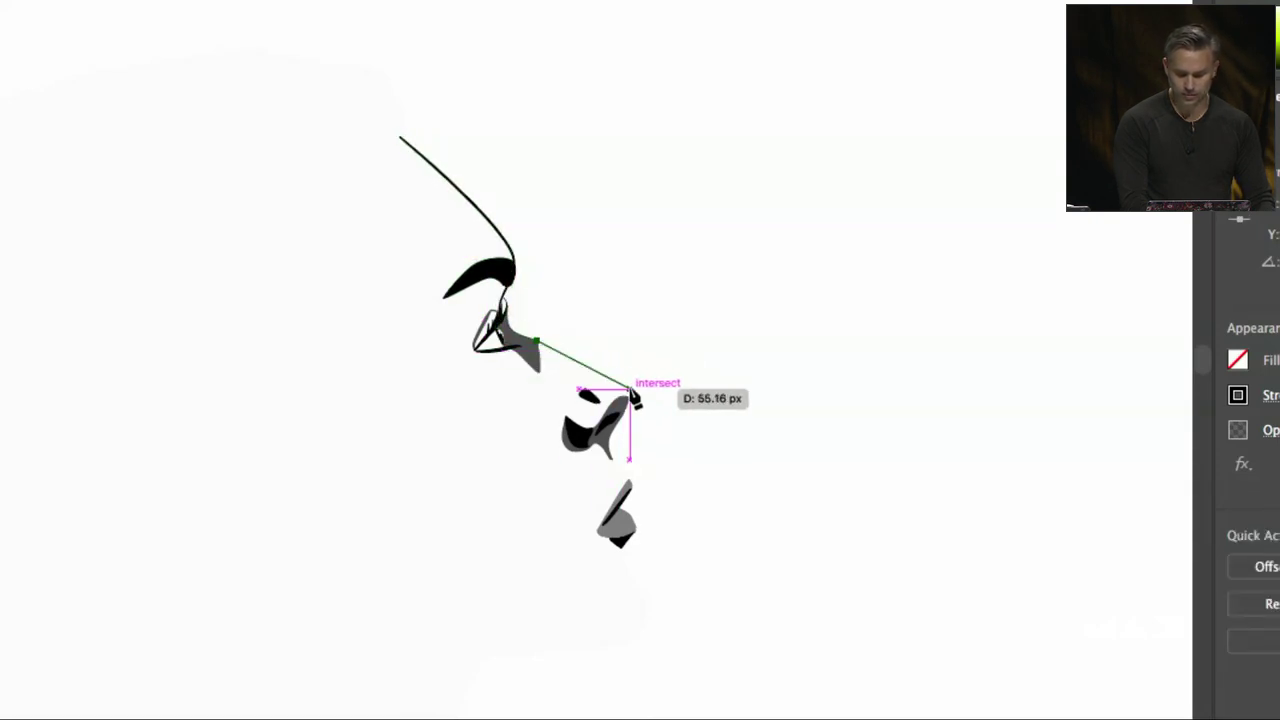
{"action": "left_click_drag", "start_coordinate": [630, 400], "coordinate": [676, 455]}
{"action": "left_click", "coordinate": [602, 525]}
{"action": "left_click", "coordinate": [616, 552], "text": "super"}
Draw the rounded chin from below the lower lip, repositioning the underside anchor while drawing, and continue along the jaw to the throat.
{"action": "mouse_move", "coordinate": [663, 473]}
{"action": "left_mouse_down"}
{"action": "mouse_move", "coordinate": [660, 500]}
{"action": "mouse_move", "coordinate": [680, 490]}
{"action": "mouse_move", "coordinate": [658, 490]}
{"action": "left_mouse_up"}
{"action": "left_click", "coordinate": [649, 579]}
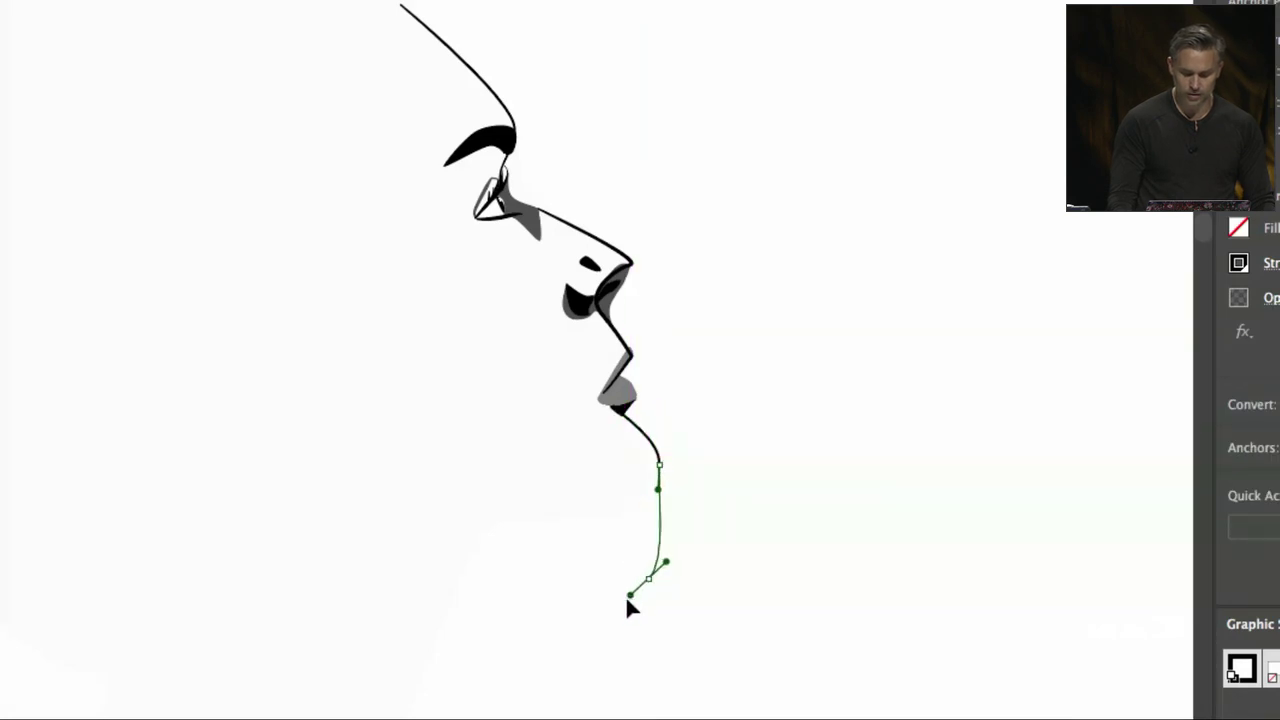
{"action": "left_click_drag", "start_coordinate": [621, 602], "coordinate": [617, 606]}
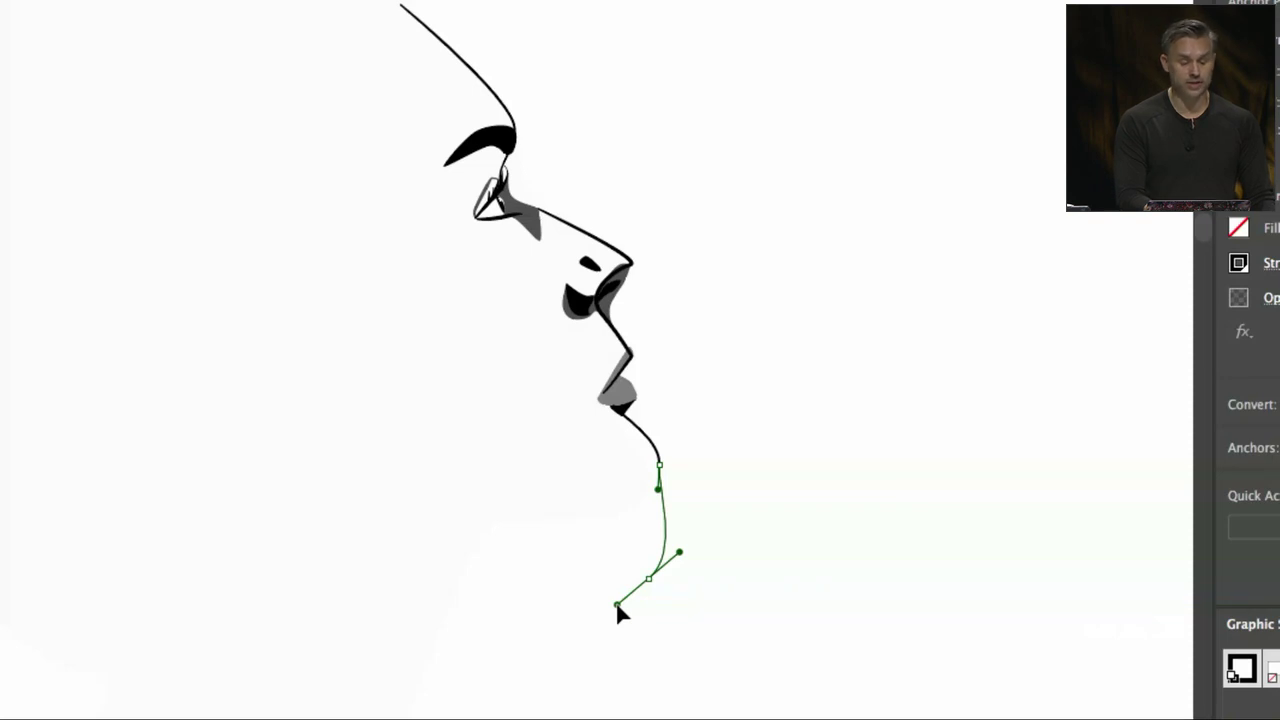
{"action": "left_click_drag", "start_coordinate": [617, 606], "coordinate": [564, 522]}
{"action": "left_click", "coordinate": [474, 538]}
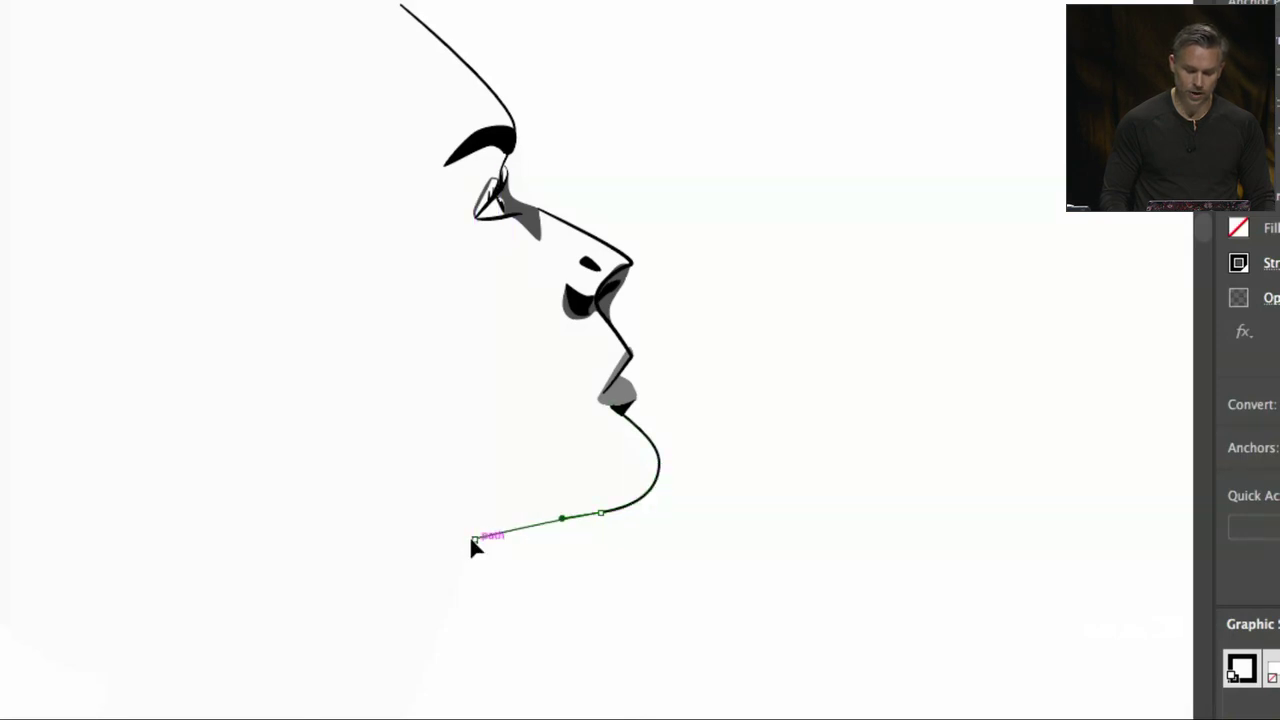
Extend the path down the front of the neck, smooth the corner where jaw meets neck, and finish the open path.
{"action": "left_click_drag", "start_coordinate": [410, 668], "coordinate": [410, 705]}
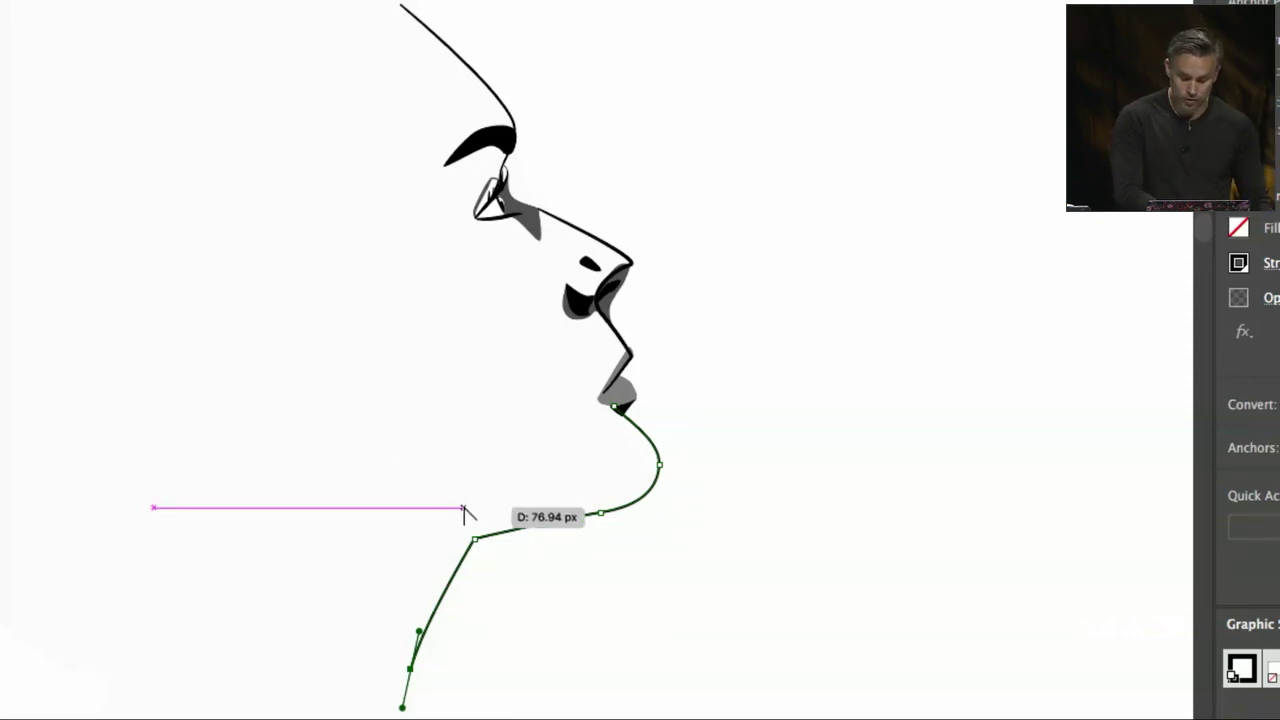
{"action": "mouse_move", "coordinate": [474, 538]}
{"action": "left_mouse_down"}
{"action": "mouse_move", "coordinate": [500, 528]}
{"action": "mouse_move", "coordinate": [457, 545]}
{"action": "left_mouse_up"}
{"action": "scroll", "coordinate": [400, 700], "scroll_direction": "down", "scroll_amount": 5}
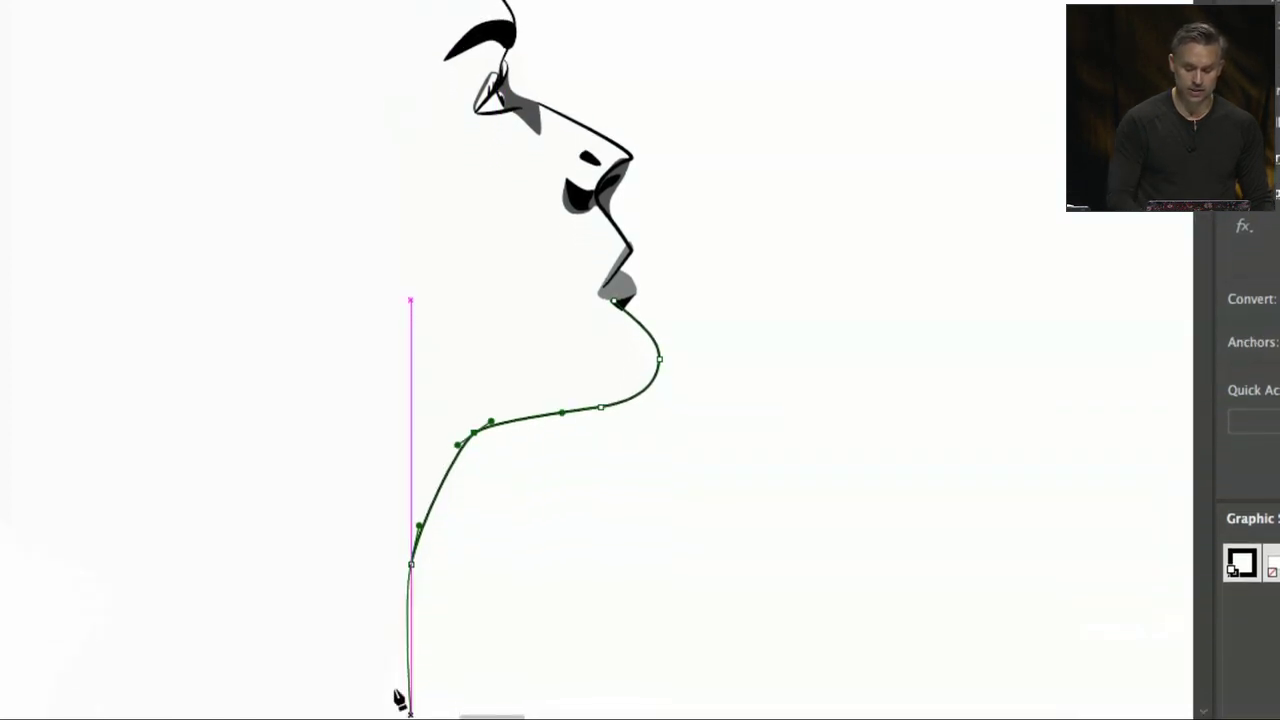
{"action": "left_click", "coordinate": [400, 673]}
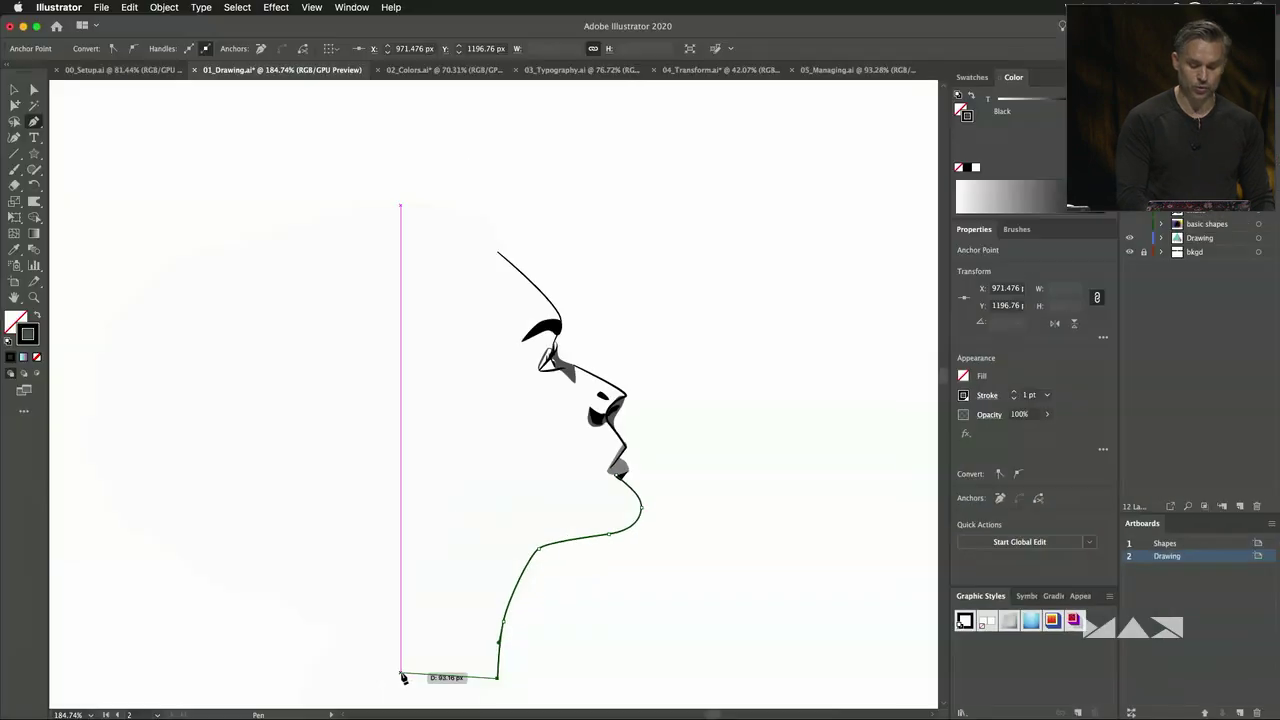
{"action": "left_click", "coordinate": [14, 89]}
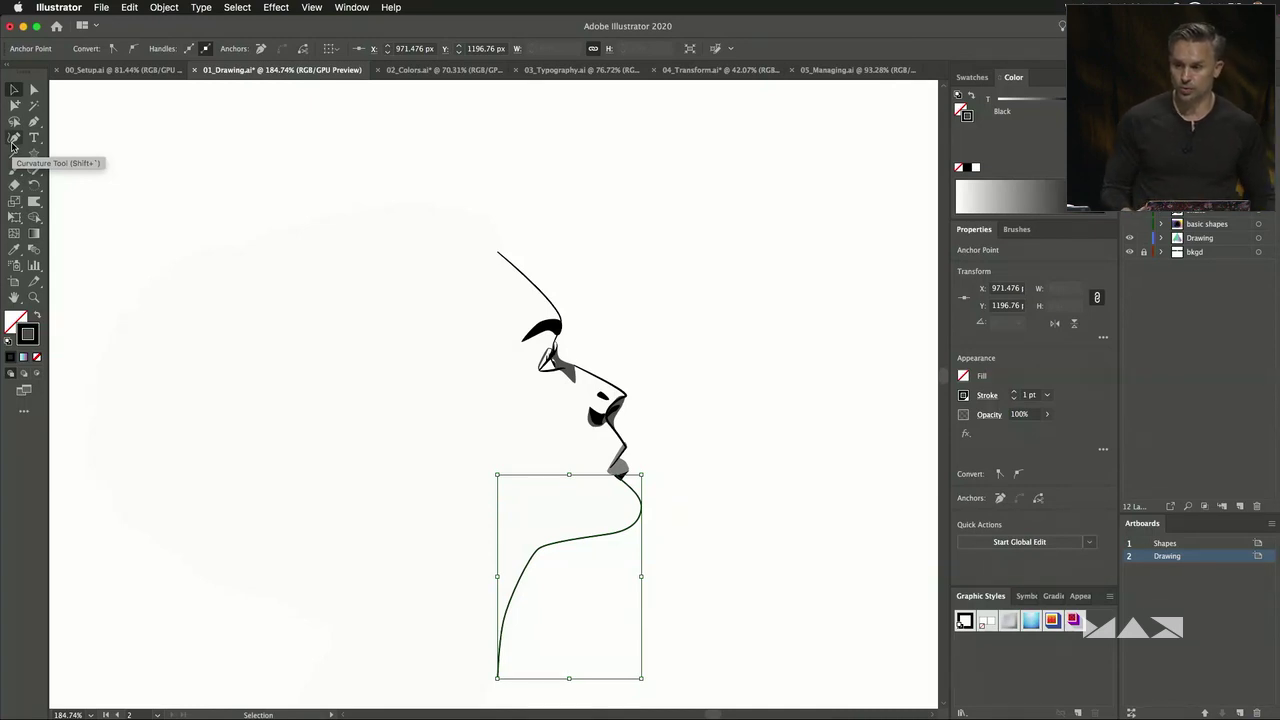
Select the forehead line and the nose line in turn and examine their stroke weight and width profile up close.
{"action": "left_click_drag", "start_coordinate": [399, 242], "coordinate": [512, 272]}
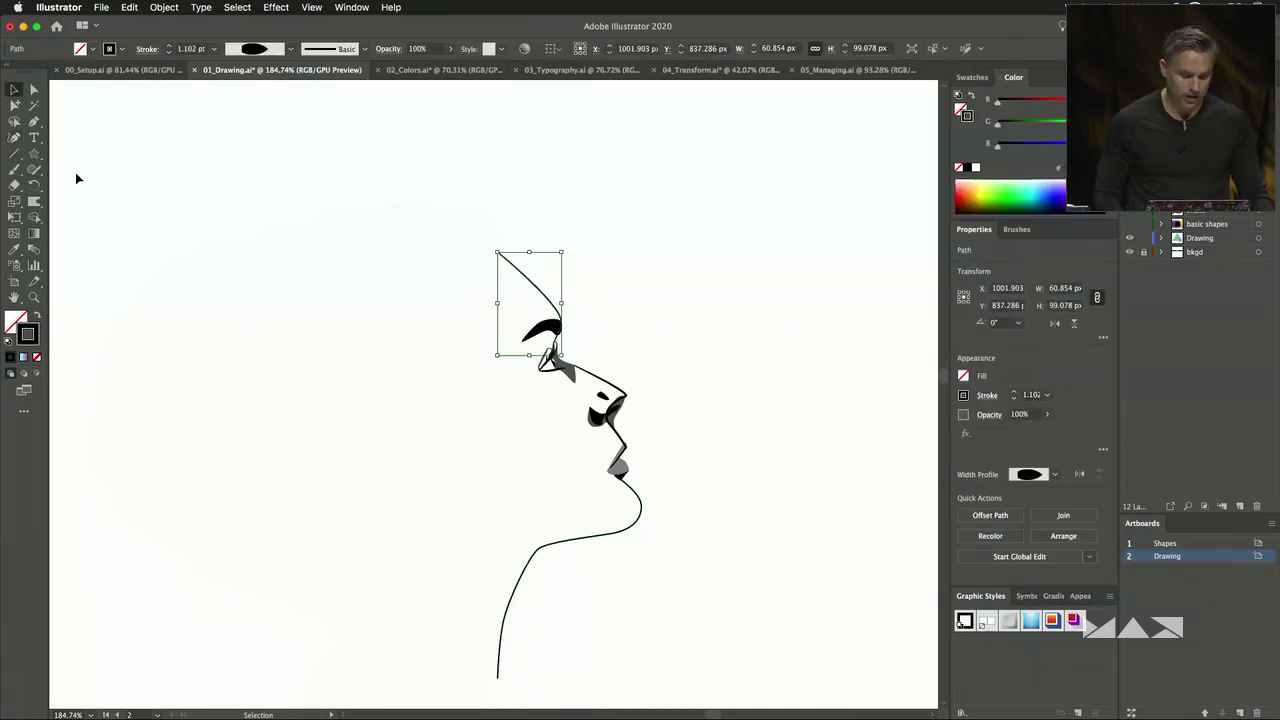
{"action": "left_click", "coordinate": [420, 421]}
{"action": "scroll", "coordinate": [652, 418], "scroll_direction": "up", "scroll_amount": 5}
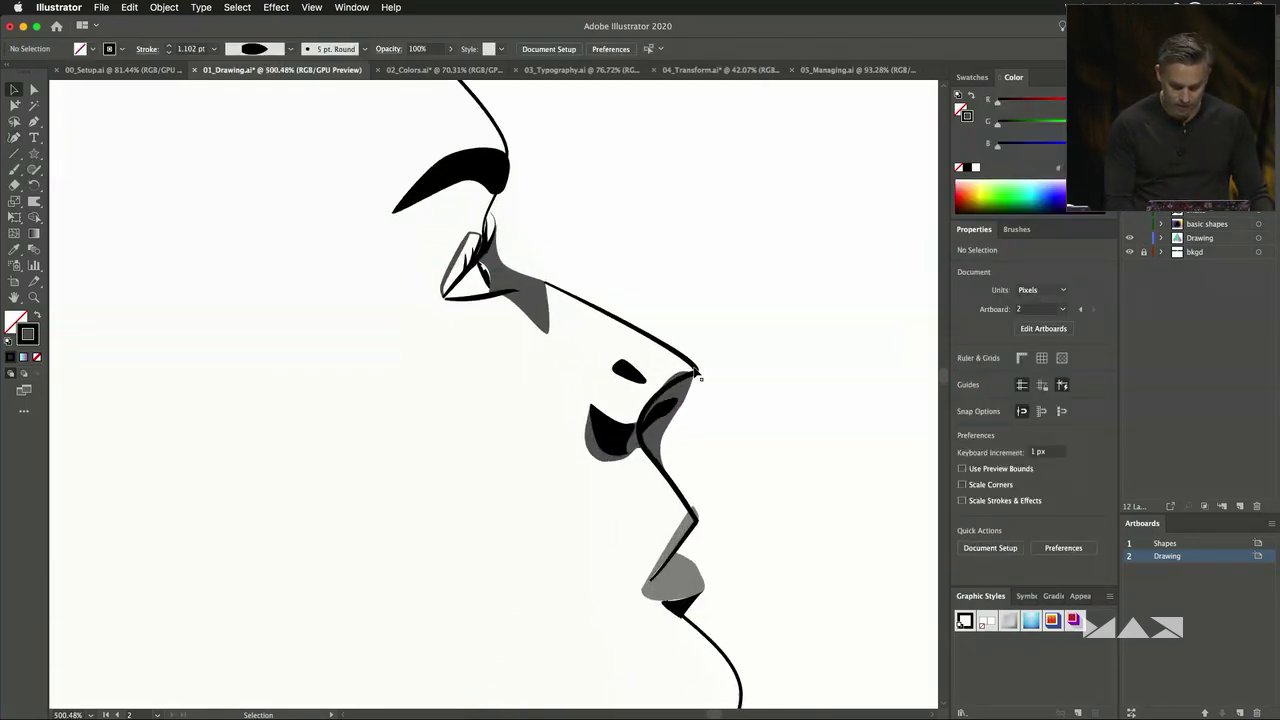
{"action": "left_click", "coordinate": [655, 411]}
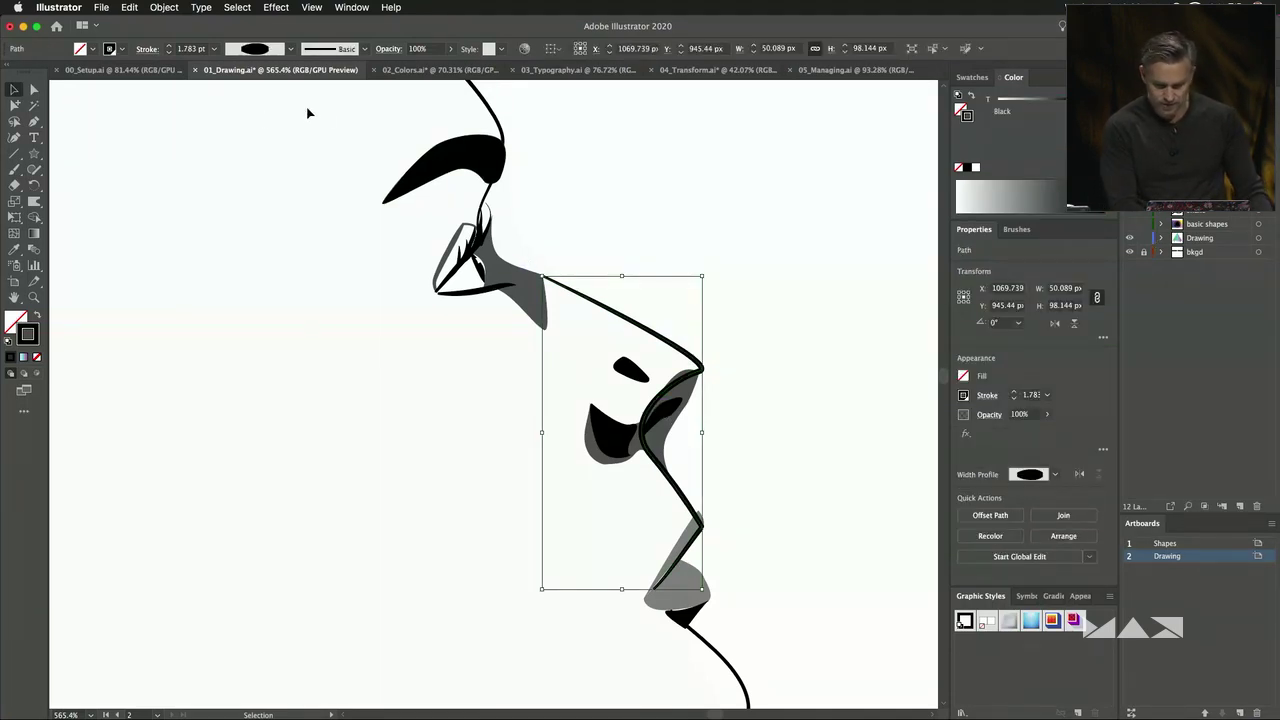
{"action": "scroll", "coordinate": [487, 110], "scroll_direction": "down", "scroll_amount": 4}
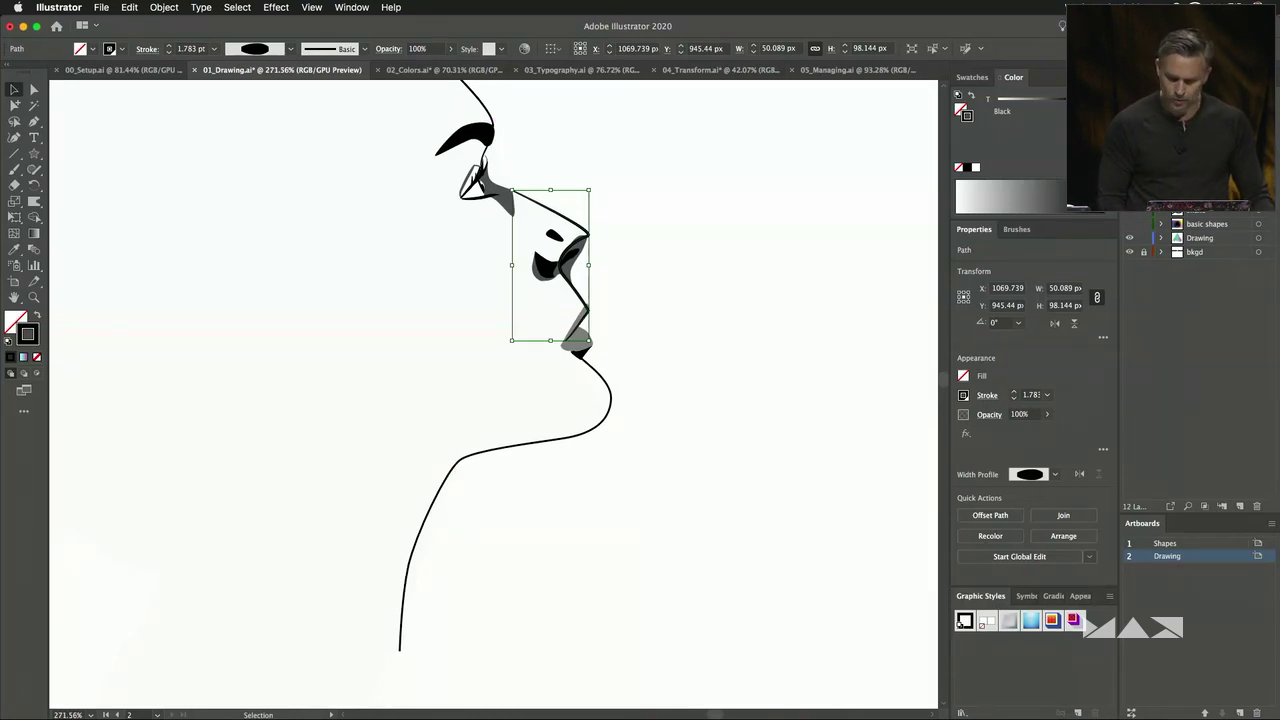
Show the black head silhouette layer and delete the hand-drawn chin-to-neck and forehead lines.
{"action": "key", "text": "ctrl+z"}
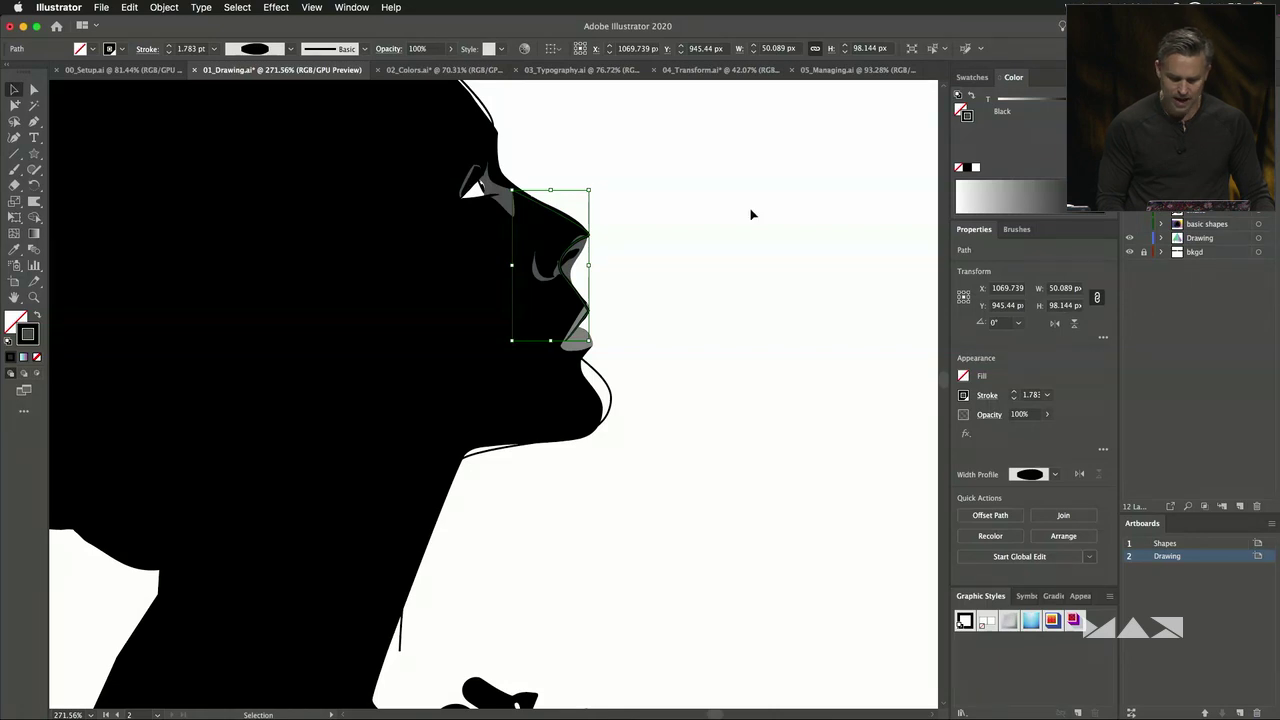
{"action": "left_click", "coordinate": [593, 372]}
{"action": "key", "text": "Delete"}
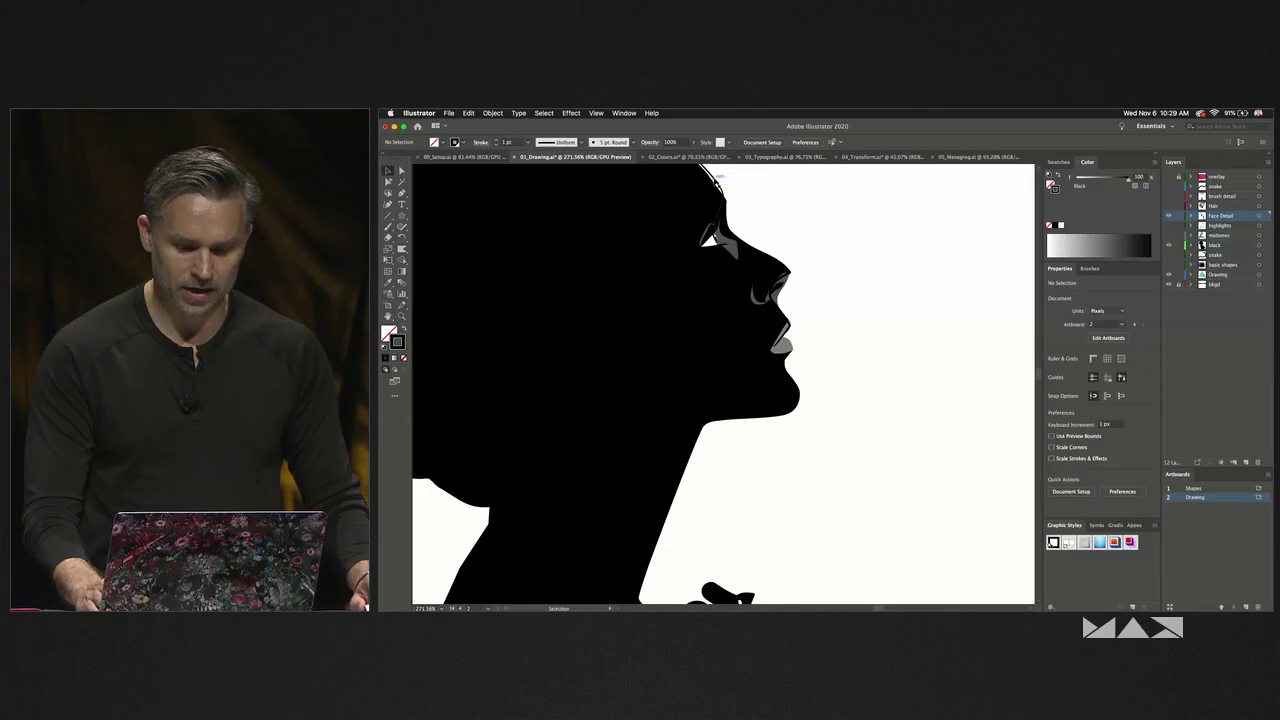
{"action": "left_click", "coordinate": [480, 102]}
{"action": "key", "text": "Delete"}
Inspect the nose line against the silhouette, deselect it, and show the highlights layer across the whole head.
{"action": "left_click_drag", "start_coordinate": [714, 180], "coordinate": [846, 266]}
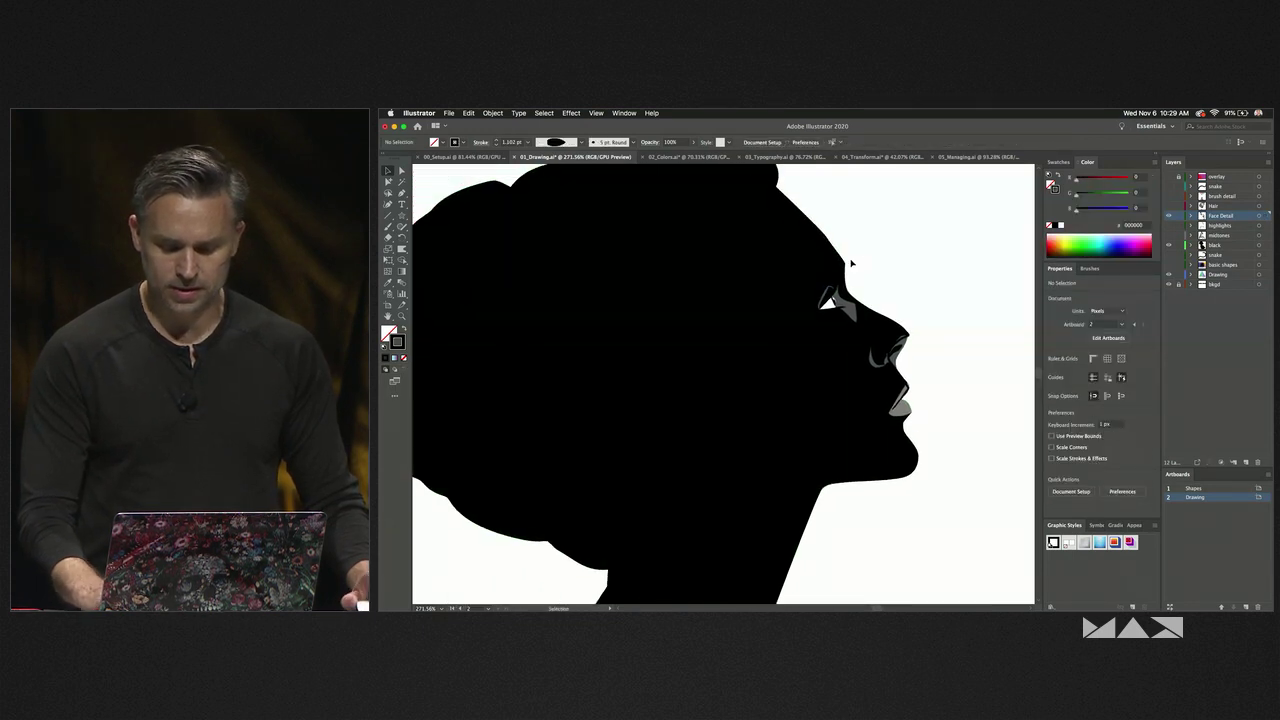
{"action": "left_click", "coordinate": [897, 345]}
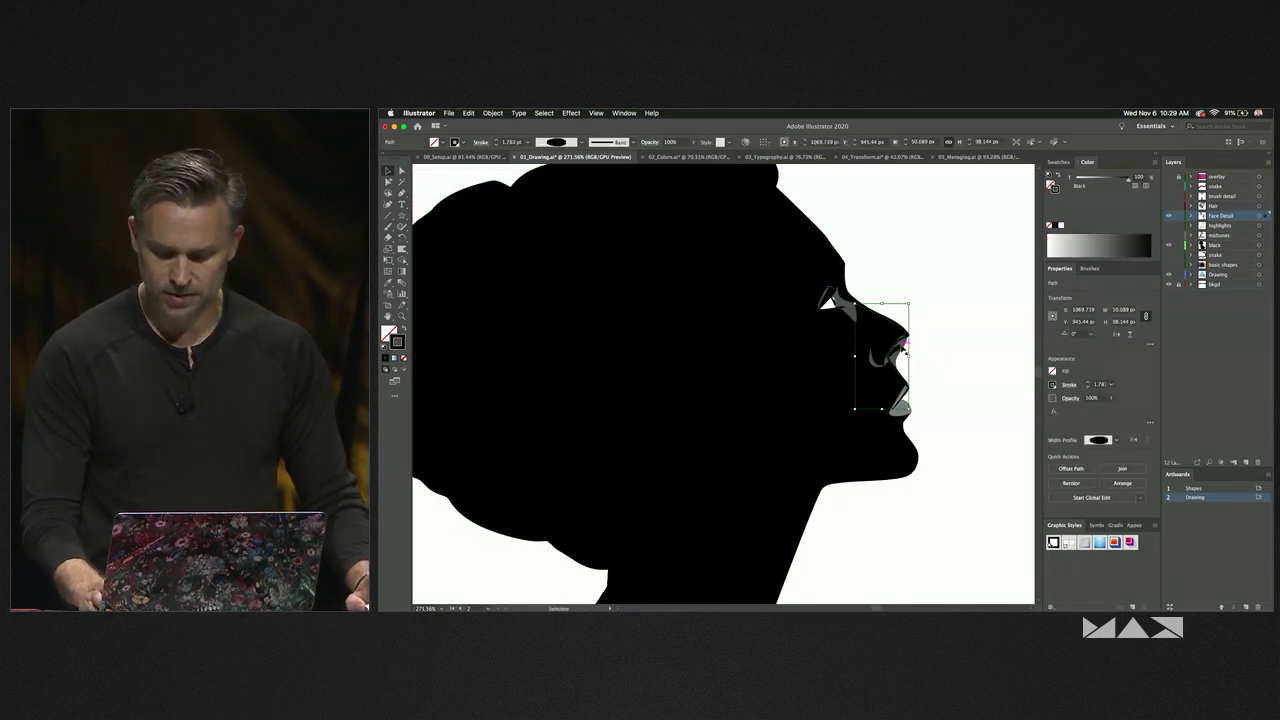
{"action": "key", "text": "super+shift+a"}
{"action": "left_click", "coordinate": [1169, 225]}
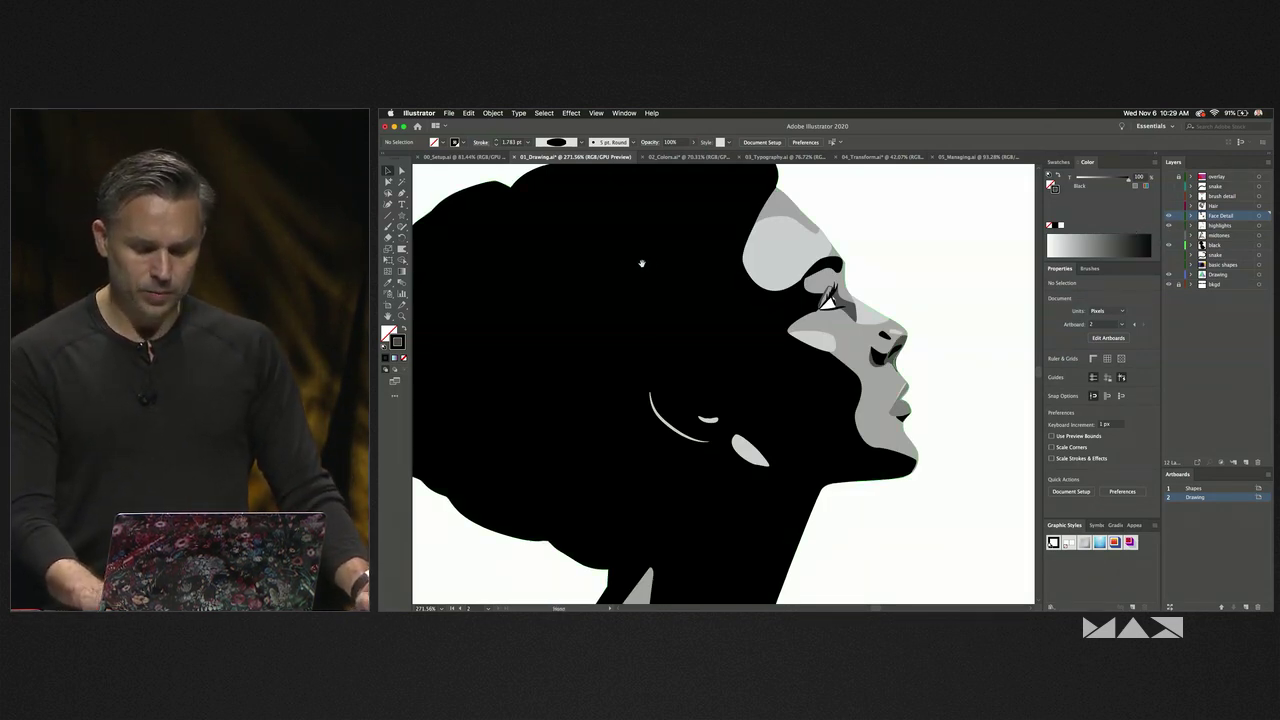
{"action": "scroll", "coordinate": [640, 264], "scroll_direction": "down", "scroll_amount": 5}
{"action": "scroll", "coordinate": [650, 265], "scroll_direction": "left", "scroll_amount": 3}
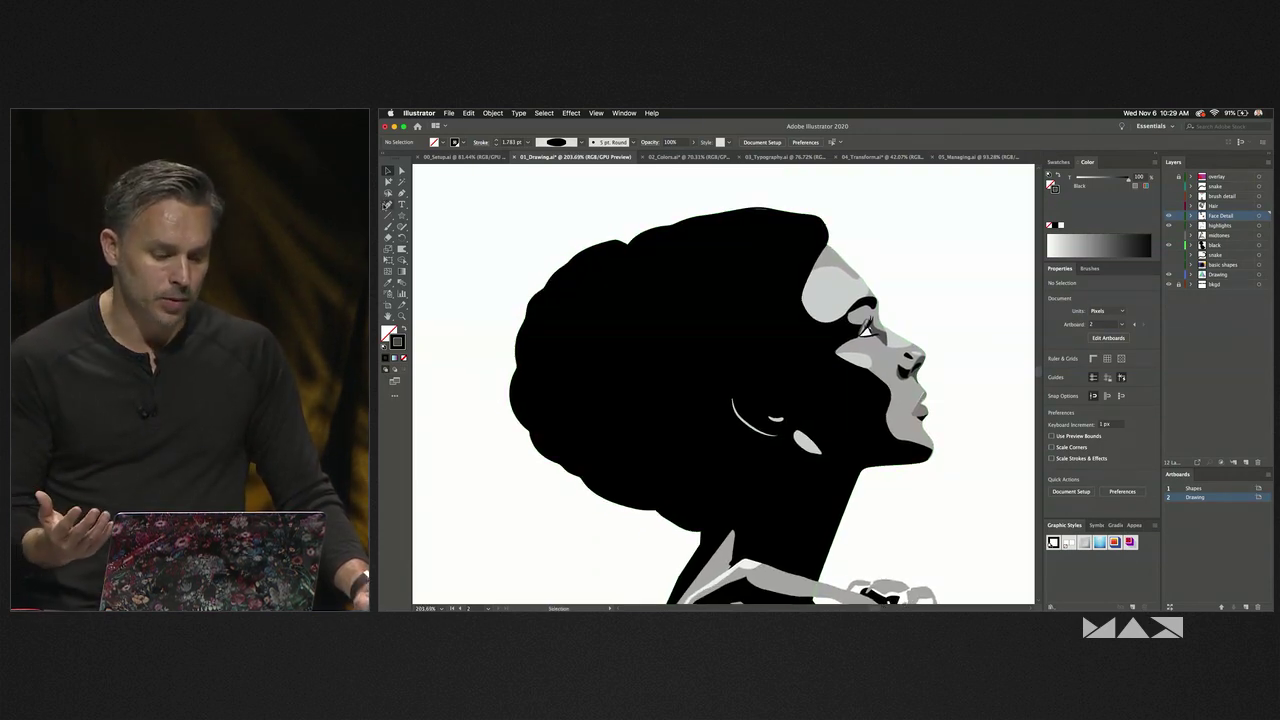
With the Pencil Tool, draw two flowing hair strands above the top of the head.
{"action": "left_click", "coordinate": [401, 227]}
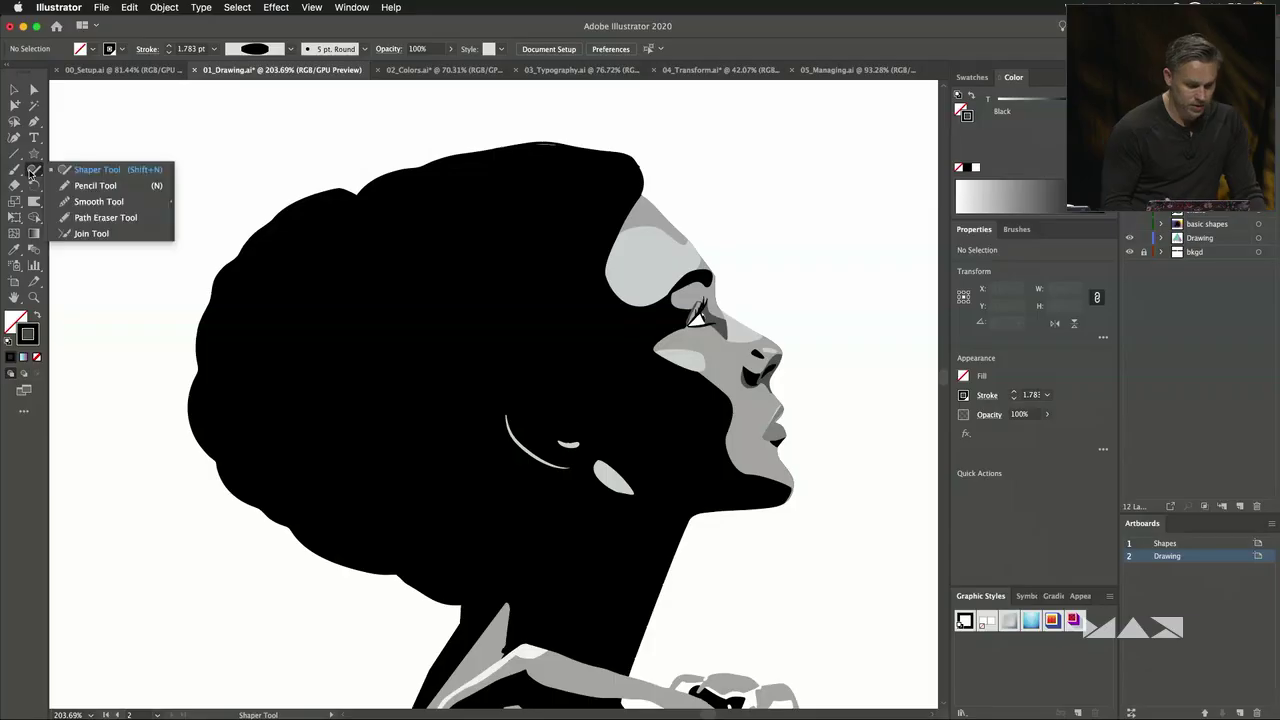
{"action": "left_click", "coordinate": [90, 186]}
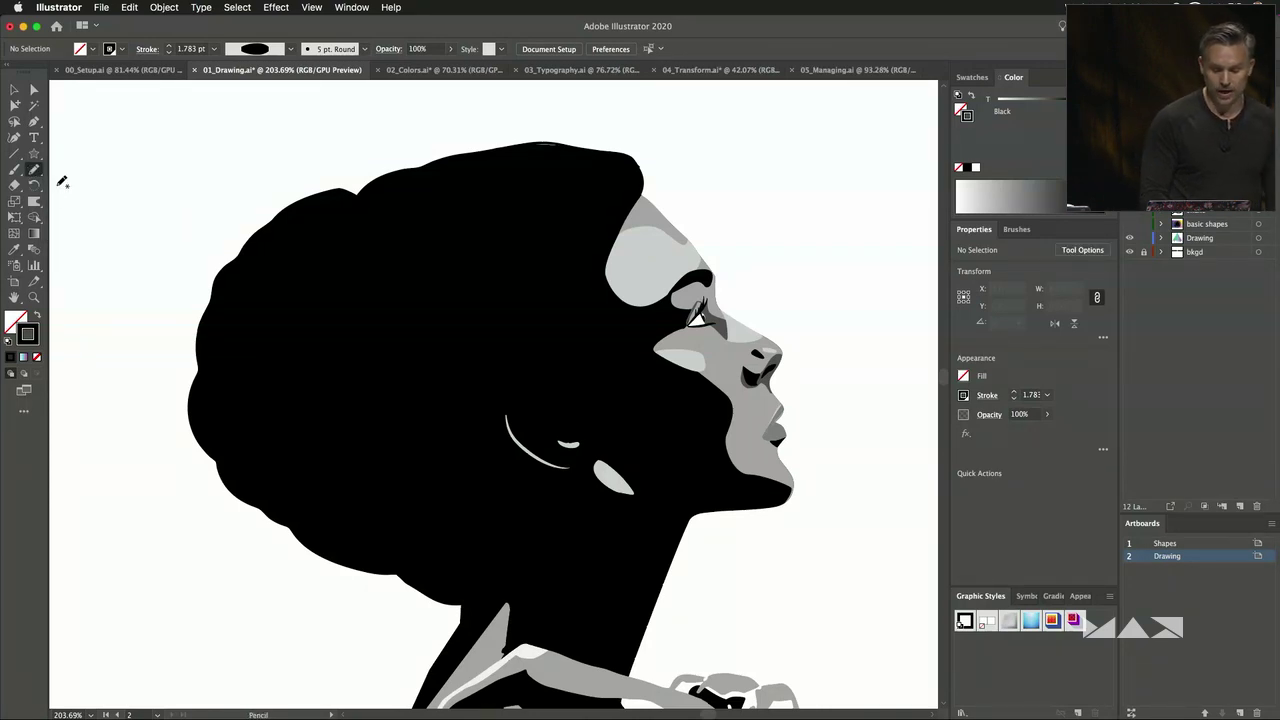
{"action": "scroll", "coordinate": [538, 87], "scroll_direction": "up", "scroll_amount": 5}
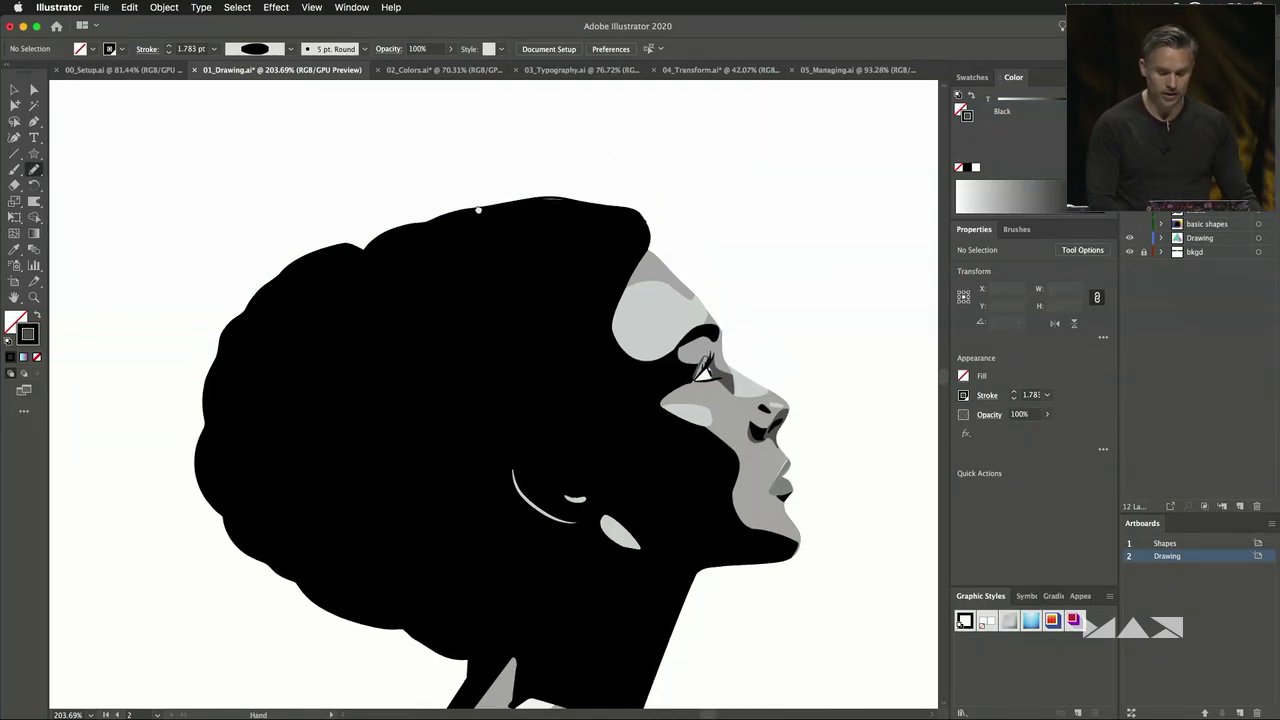
{"action": "scroll", "coordinate": [517, 200], "scroll_direction": "down", "scroll_amount": 1}
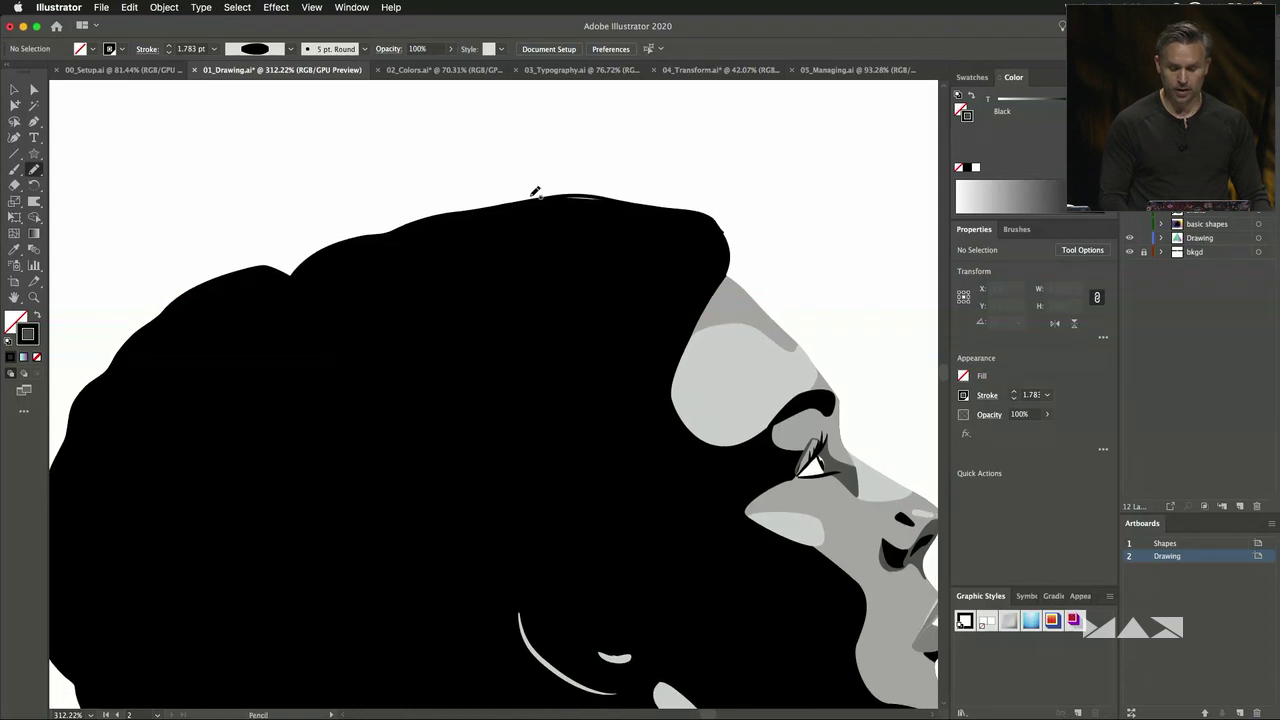
{"action": "left_click_drag", "start_coordinate": [743, 216], "coordinate": [440, 141]}
{"action": "left_click_drag", "start_coordinate": [258, 178], "coordinate": [208, 174]}
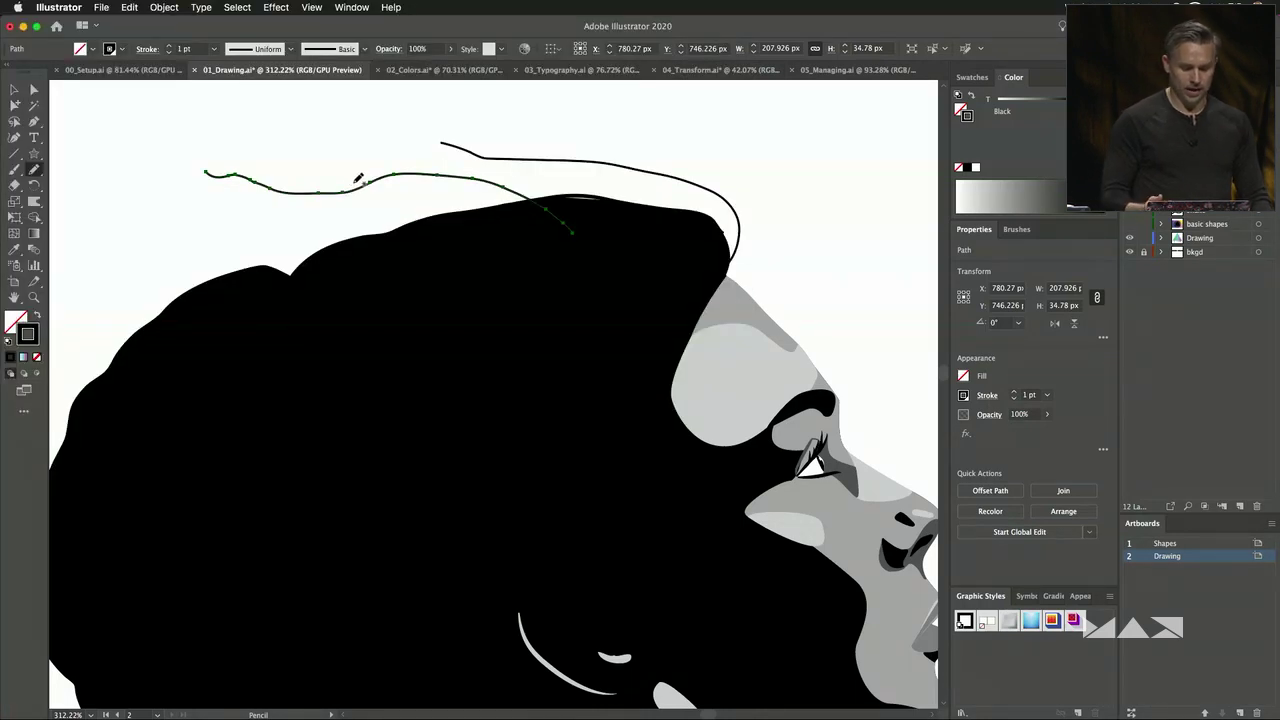
Set the Pencil Tool's fidelity all the way to Smooth.
{"action": "double_click", "coordinate": [32, 172]}
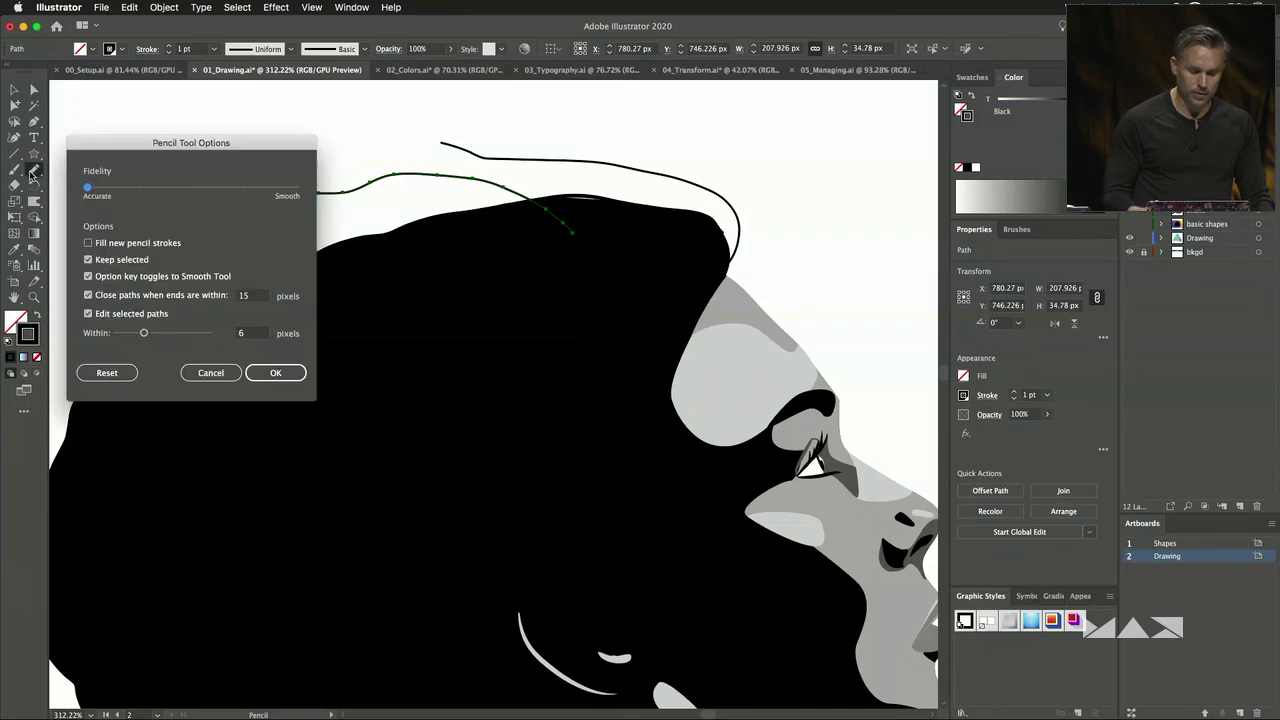
{"action": "left_click_drag", "start_coordinate": [98, 148], "coordinate": [150, 138]}
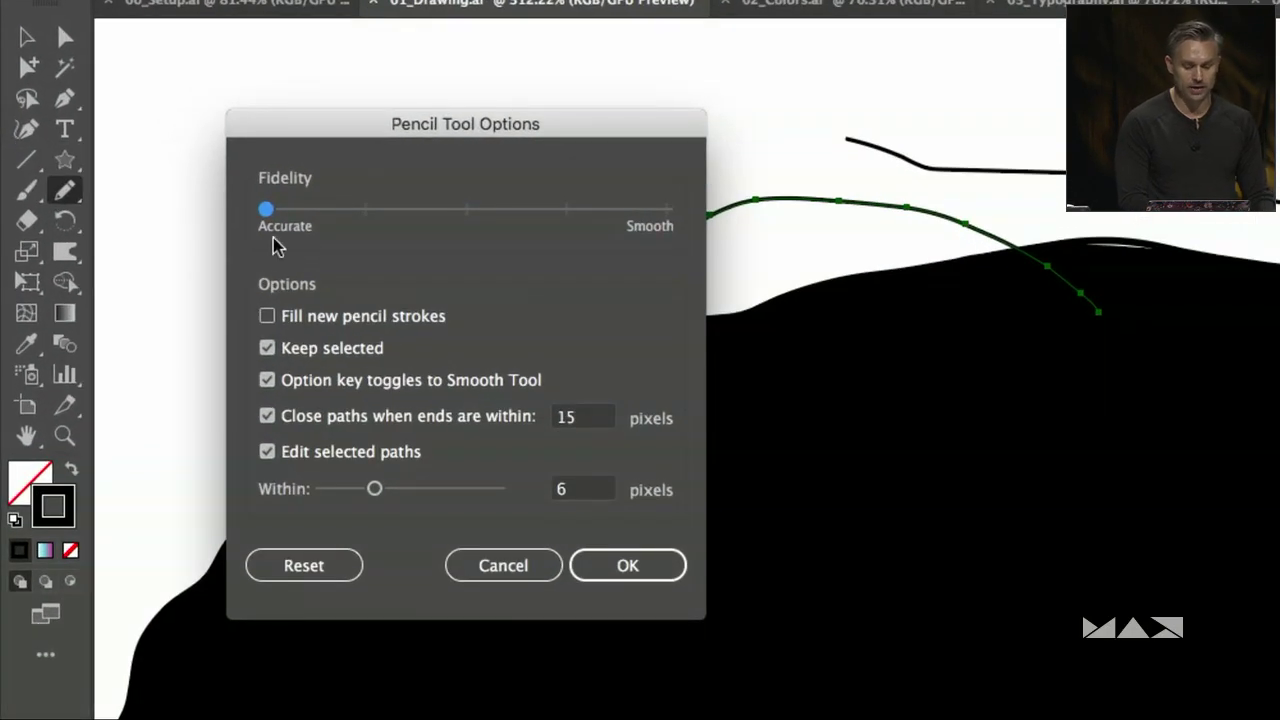
{"action": "left_click_drag", "start_coordinate": [266, 212], "coordinate": [212, 213]}
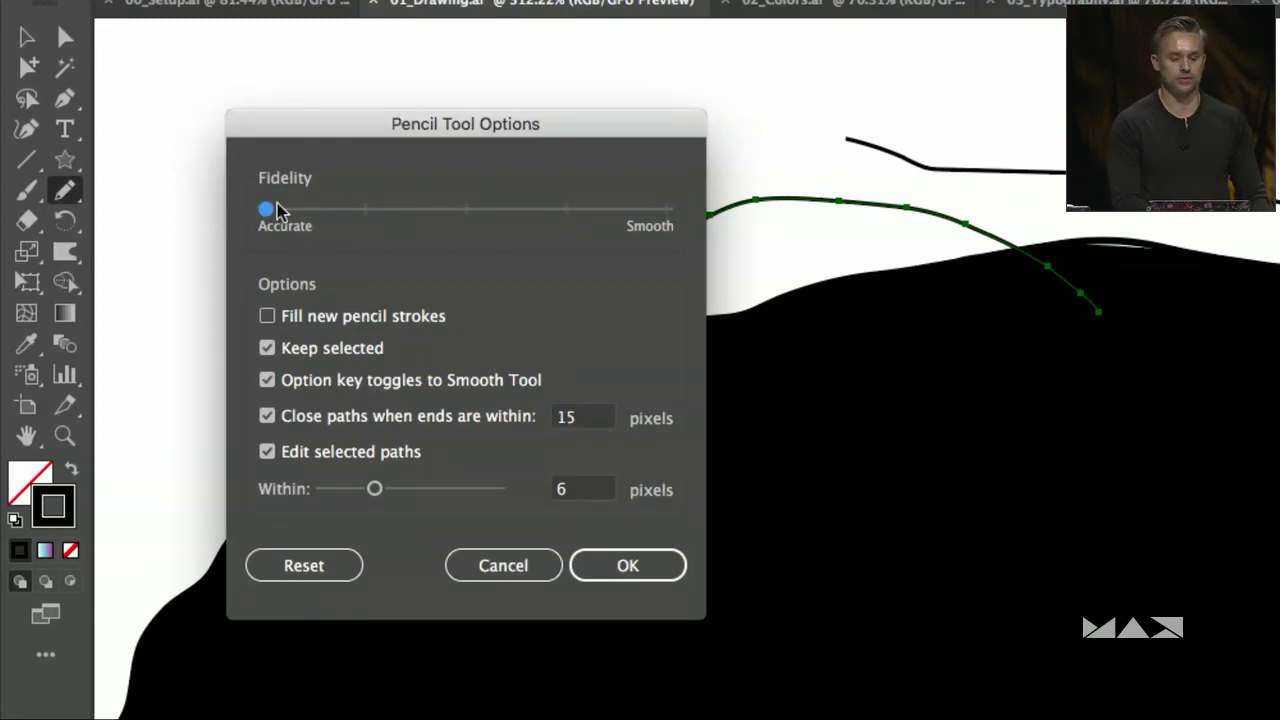
{"action": "left_click_drag", "start_coordinate": [266, 212], "coordinate": [668, 234]}
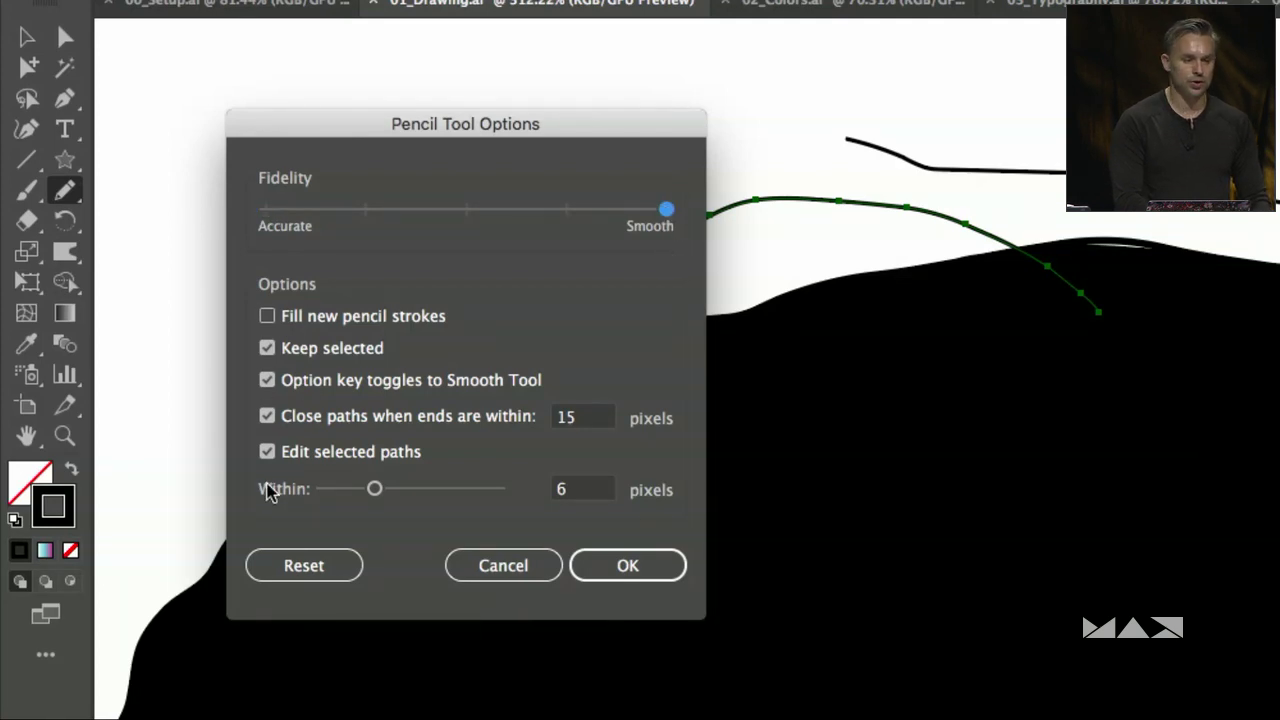
{"action": "left_click", "coordinate": [603, 567]}
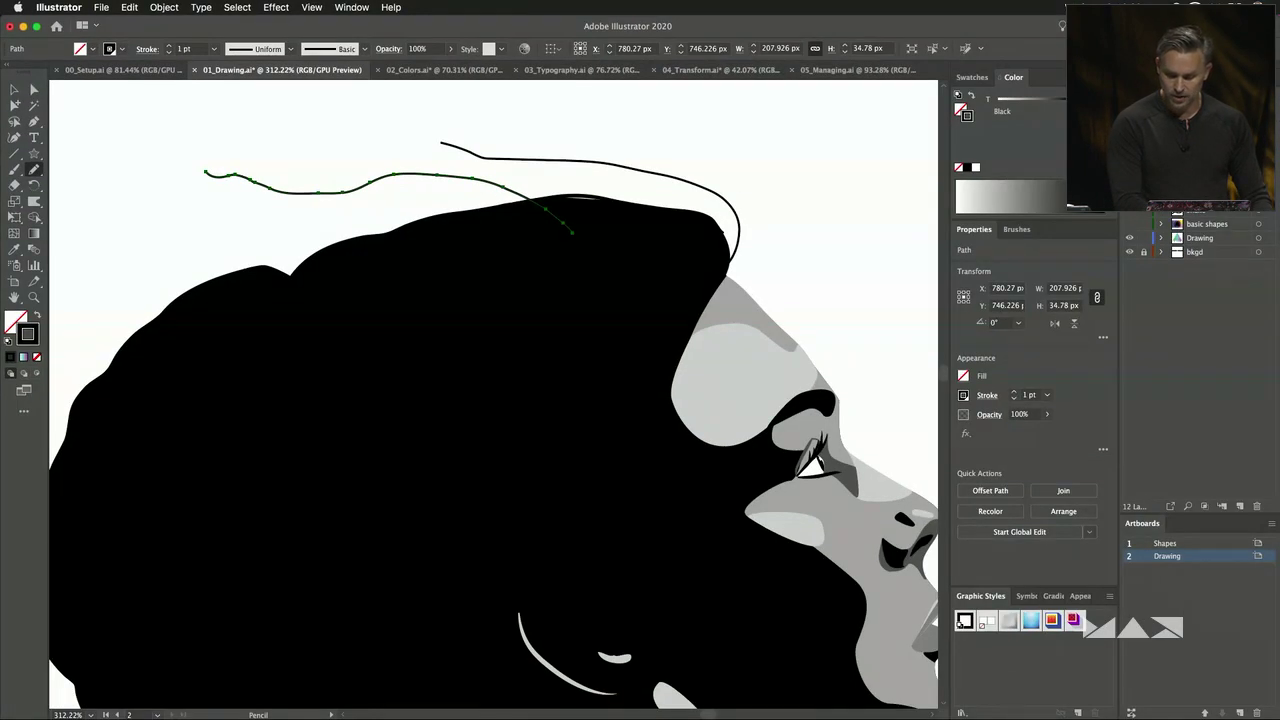
Change the Face Detail layer's colour to Medium Blue.
{"action": "left_click", "coordinate": [613, 323]}
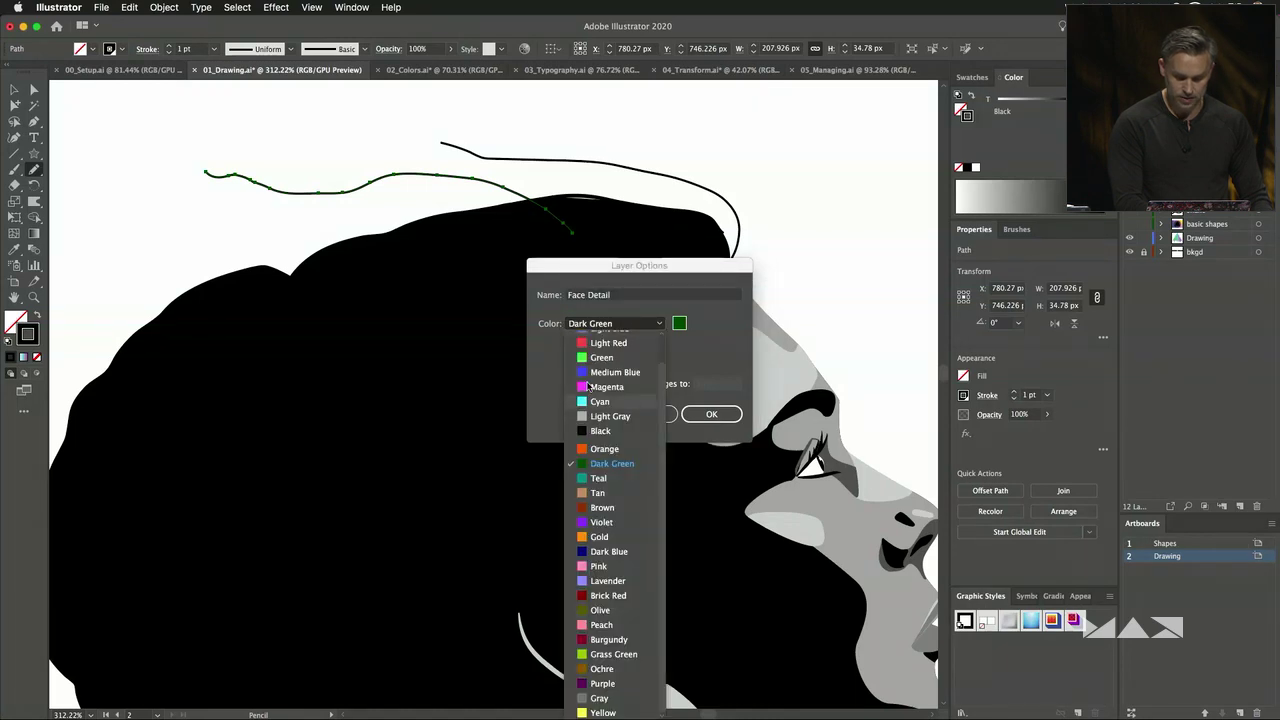
{"action": "left_click", "coordinate": [600, 372]}
{"action": "left_click", "coordinate": [711, 414]}
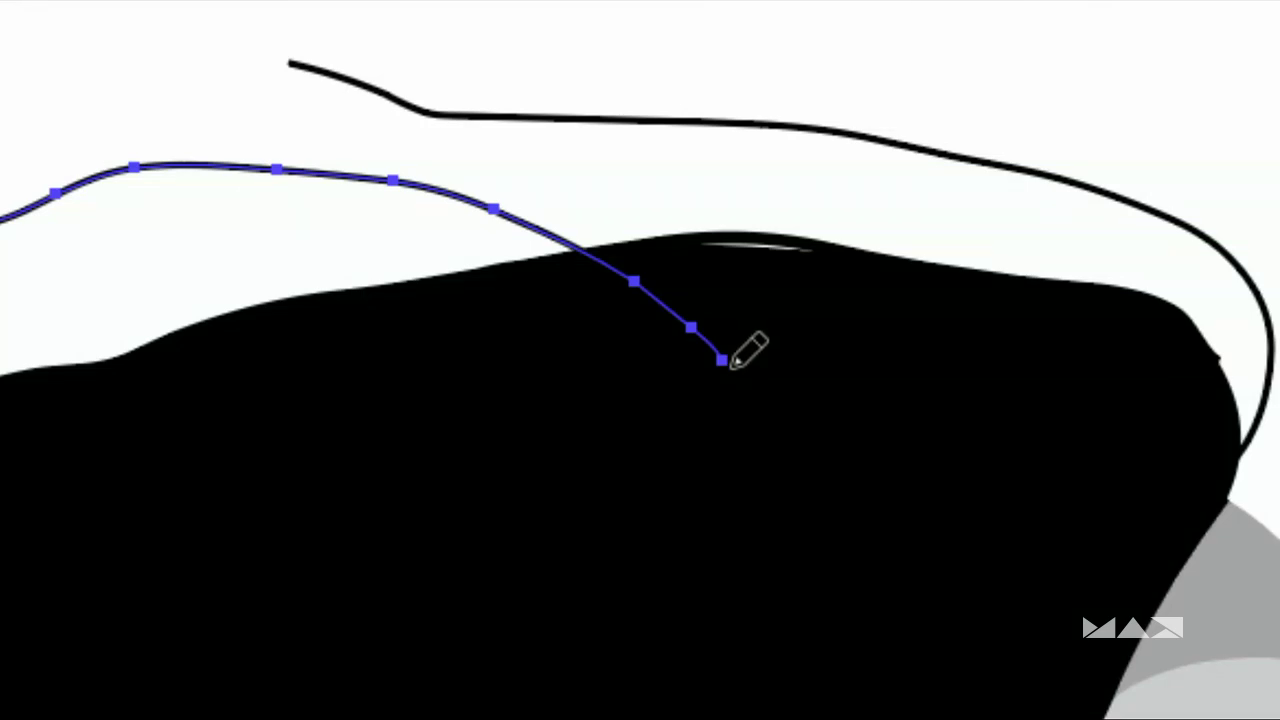
Extend the selected strand into the hair, redraw its free end more smoothly, and draw two more strands above the head.
{"action": "mouse_move", "coordinate": [724, 359]}
{"action": "left_mouse_down"}
{"action": "mouse_move", "coordinate": [621, 377]}
{"action": "mouse_move", "coordinate": [438, 331]}
{"action": "left_mouse_up"}
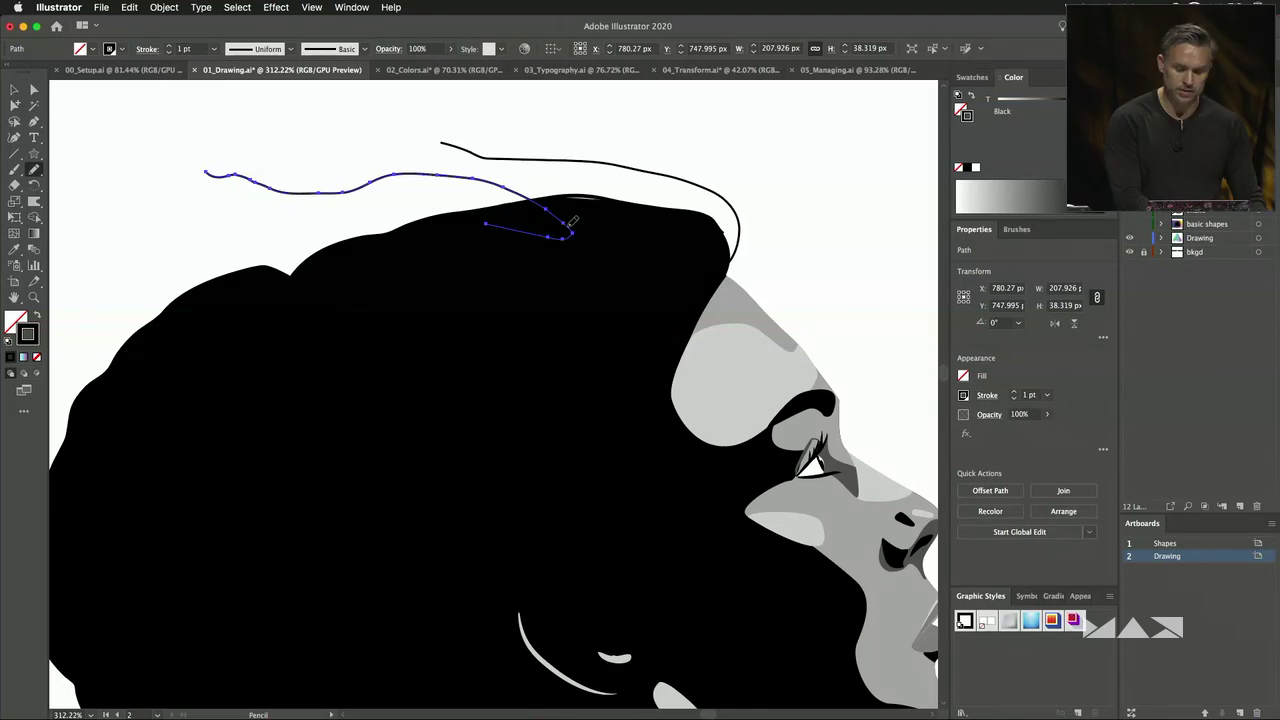
{"action": "left_click_drag", "start_coordinate": [300, 183], "coordinate": [172, 122]}
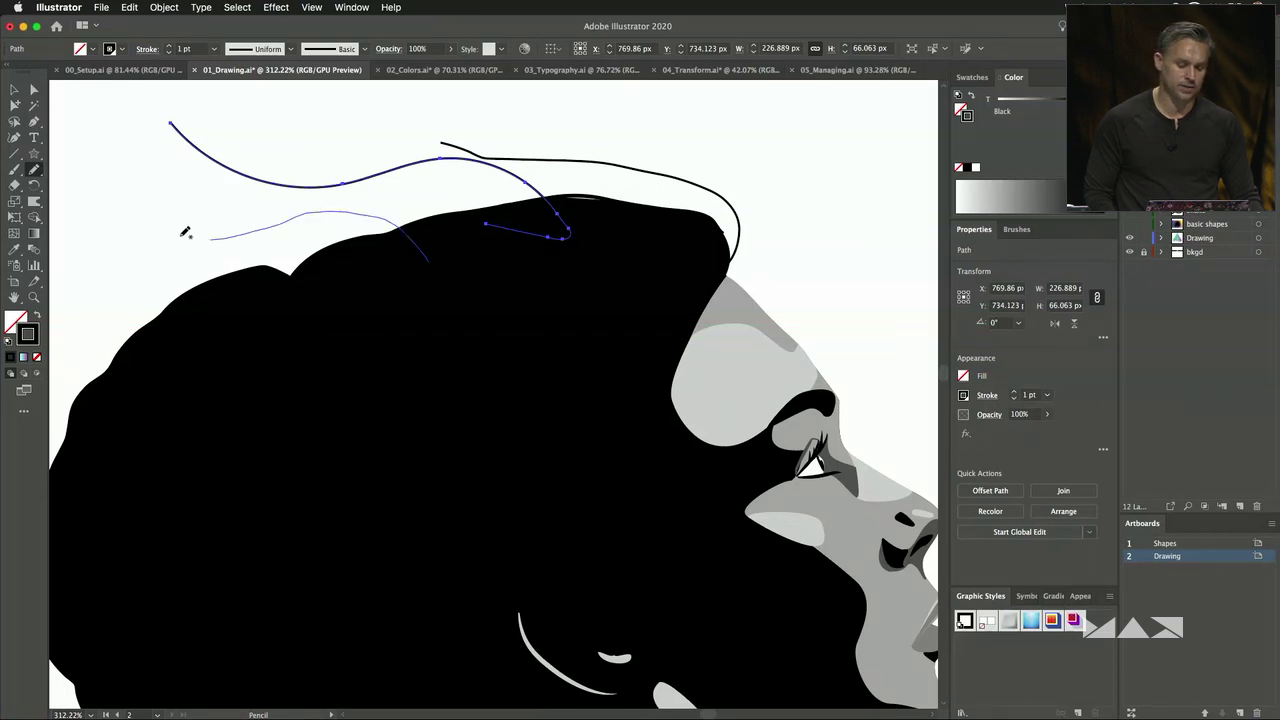
{"action": "left_click_drag", "start_coordinate": [185, 232], "coordinate": [134, 167]}
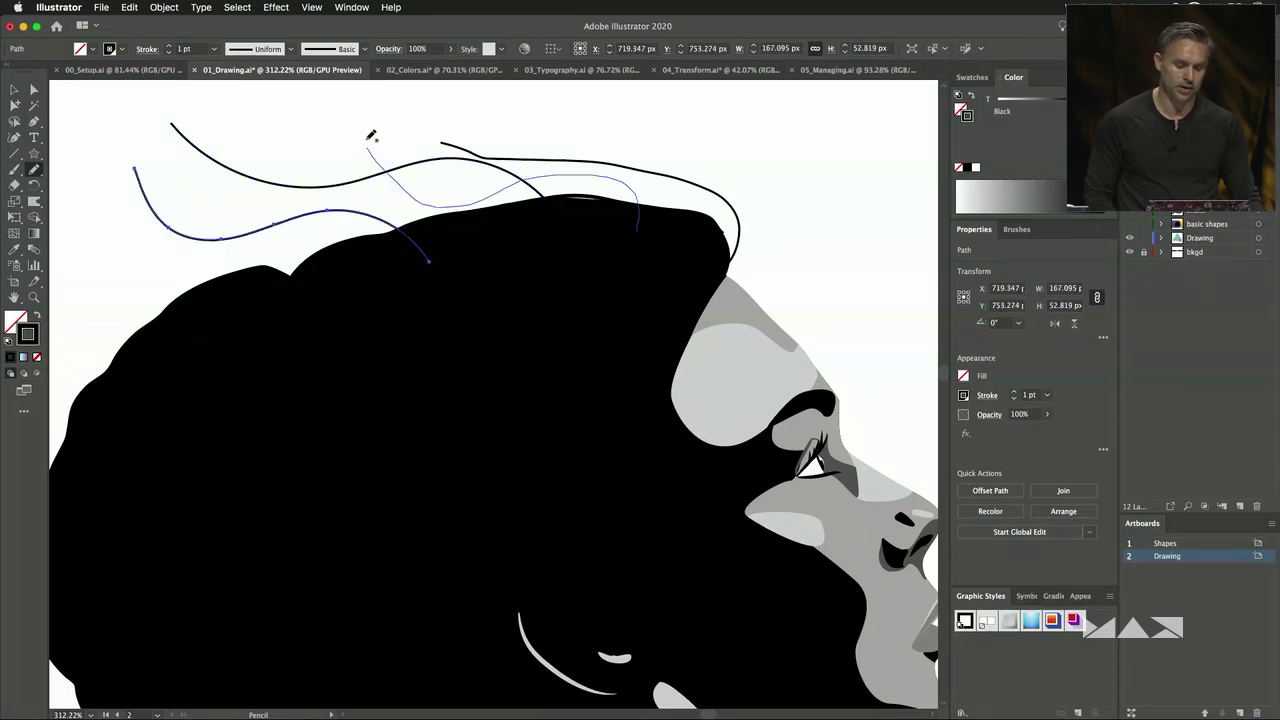
{"action": "left_click_drag", "start_coordinate": [371, 135], "coordinate": [366, 139]}
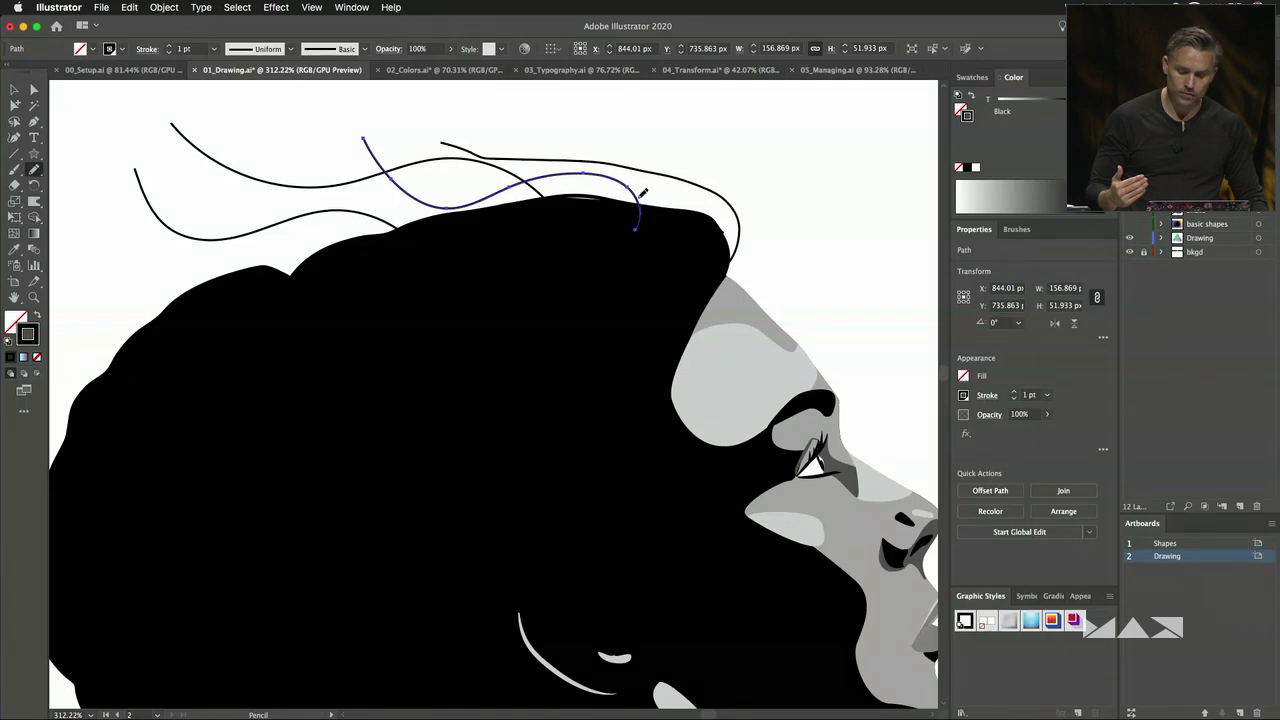
{"action": "left_click_drag", "start_coordinate": [404, 176], "coordinate": [323, 101]}
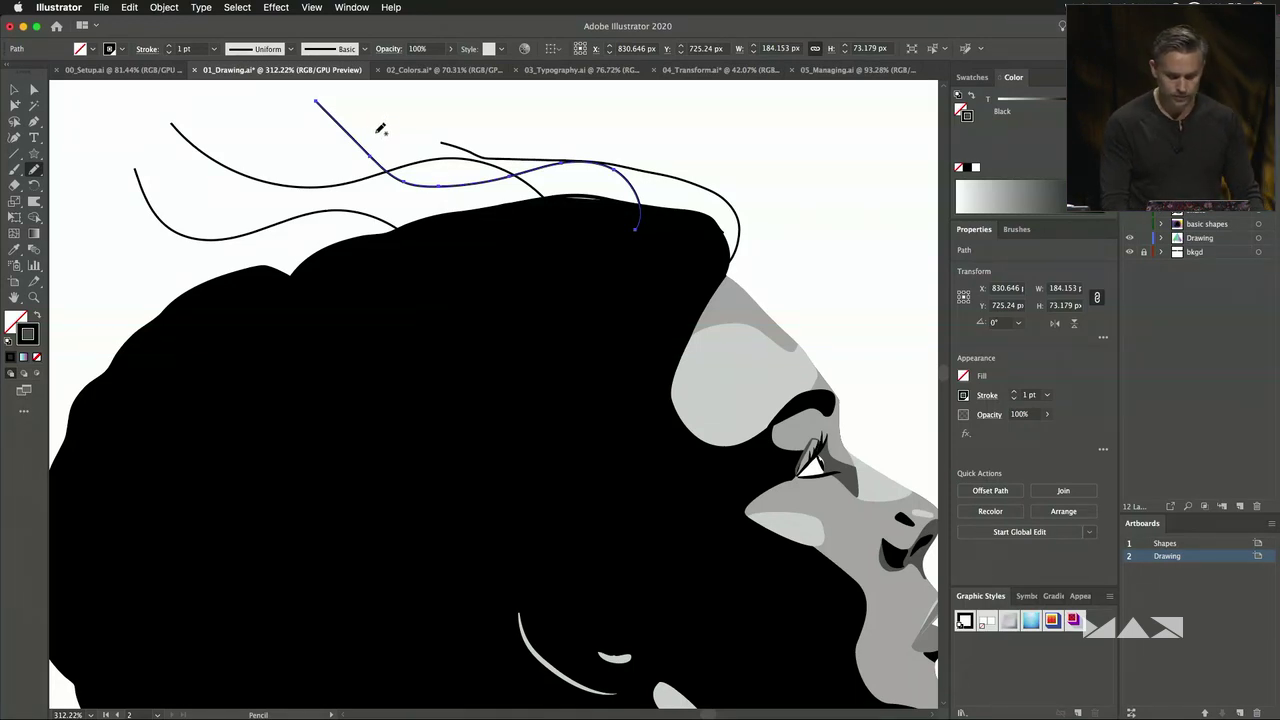
Delete all the hair strands except the long one and move that strand forward to the front of the hairline.
{"action": "key", "text": "Delete"}
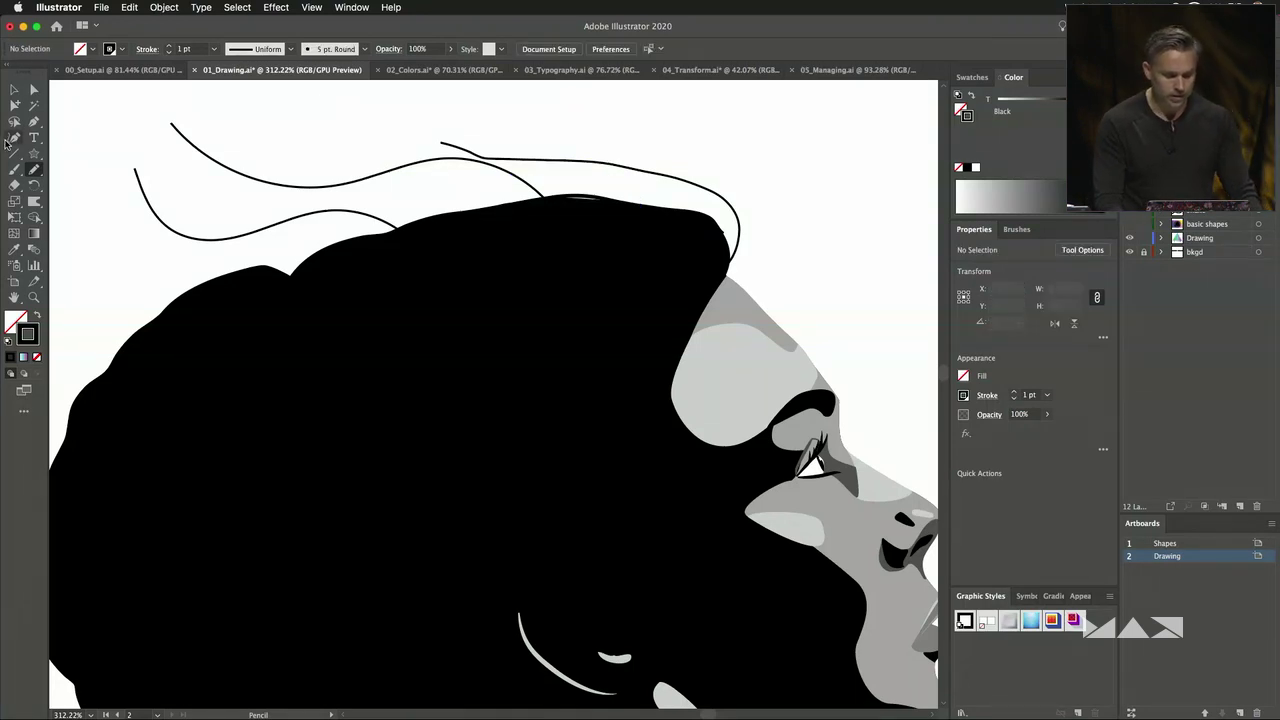
{"action": "left_click", "coordinate": [13, 90]}
{"action": "left_click", "coordinate": [515, 158]}
{"action": "key", "text": "Delete"}
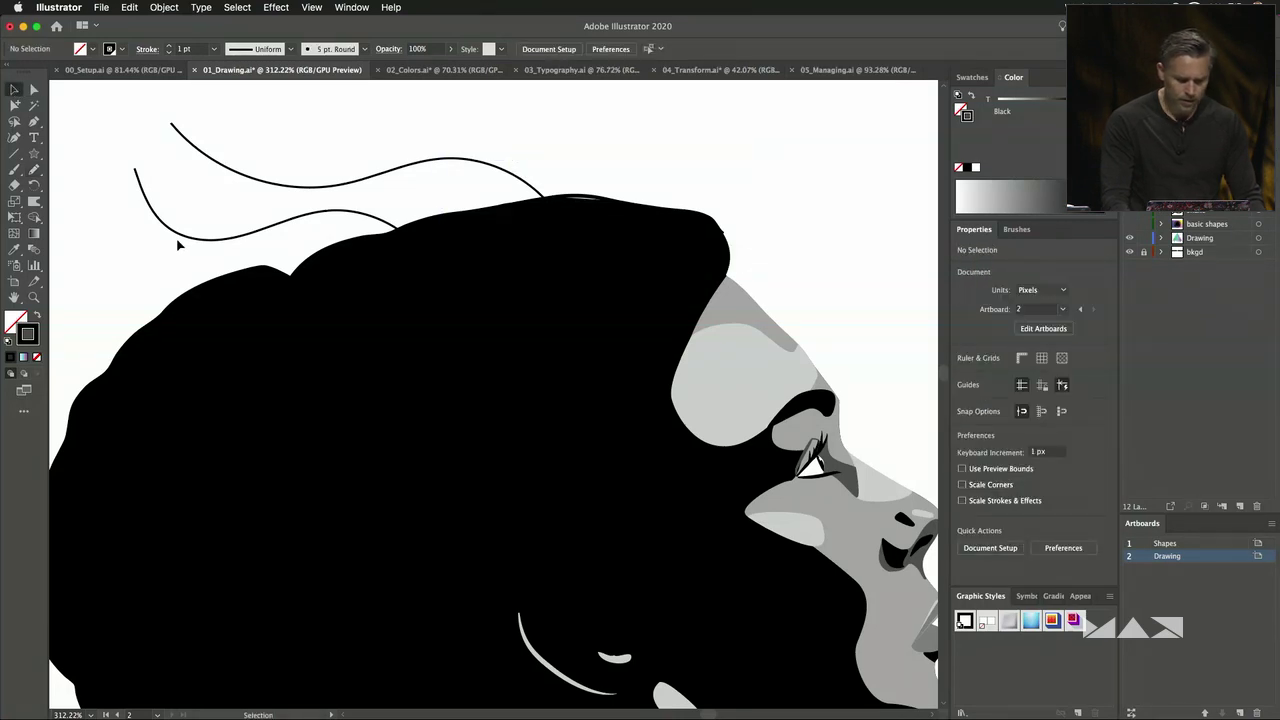
{"action": "left_click", "coordinate": [180, 237]}
{"action": "key", "text": "Delete"}
{"action": "left_click_drag", "start_coordinate": [249, 190], "coordinate": [405, 186]}
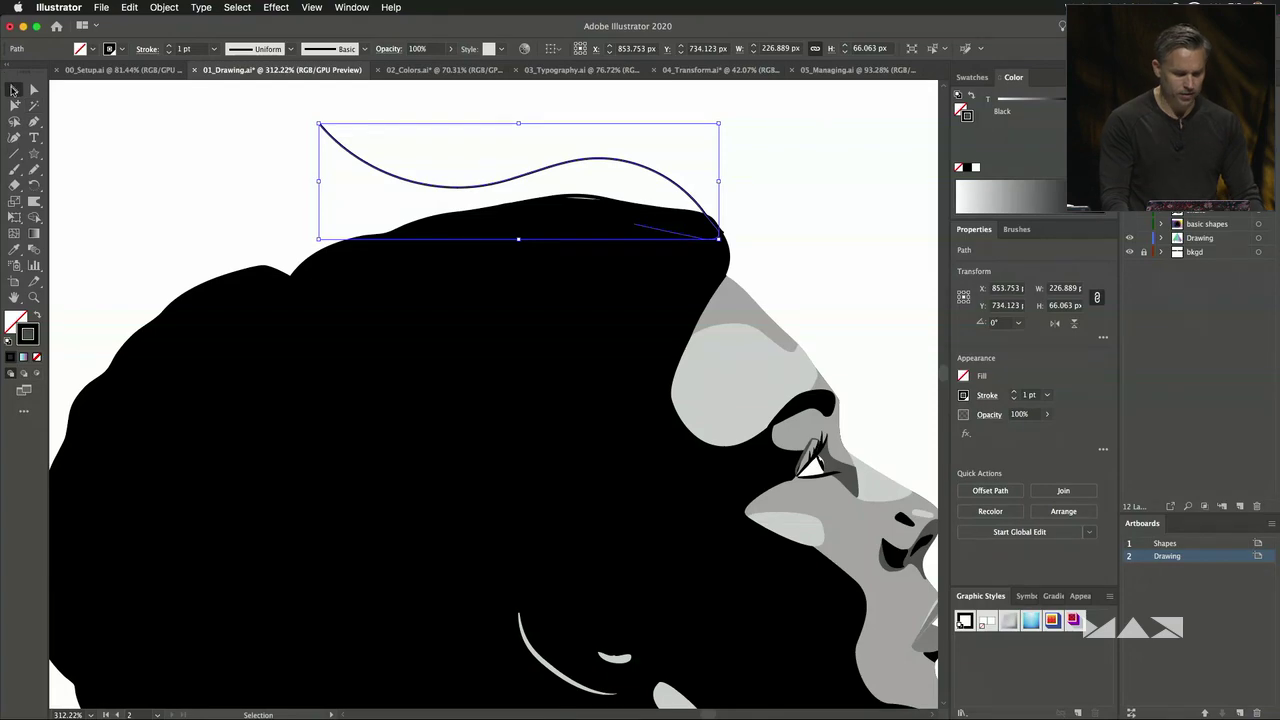
Apply the triangular width profile to the strand and flip it so the stroke tapers towards its free end.
{"action": "left_click", "coordinate": [256, 49]}
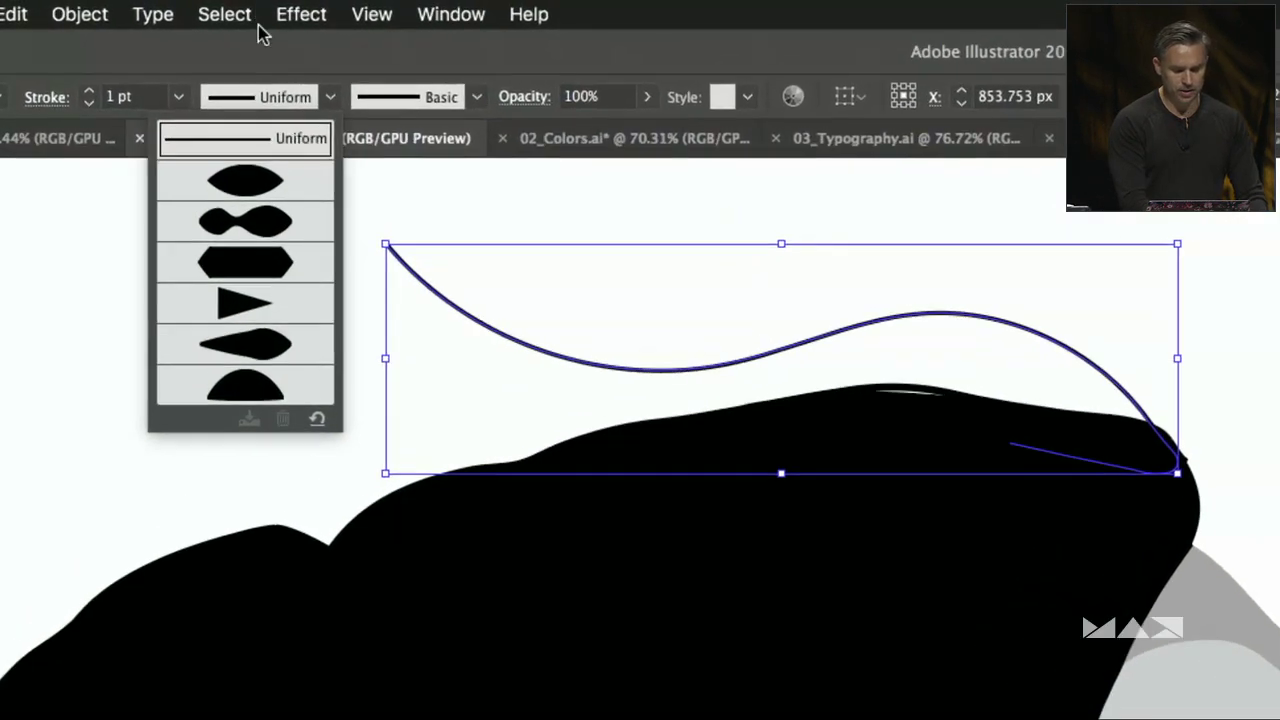
{"action": "left_click", "coordinate": [240, 303]}
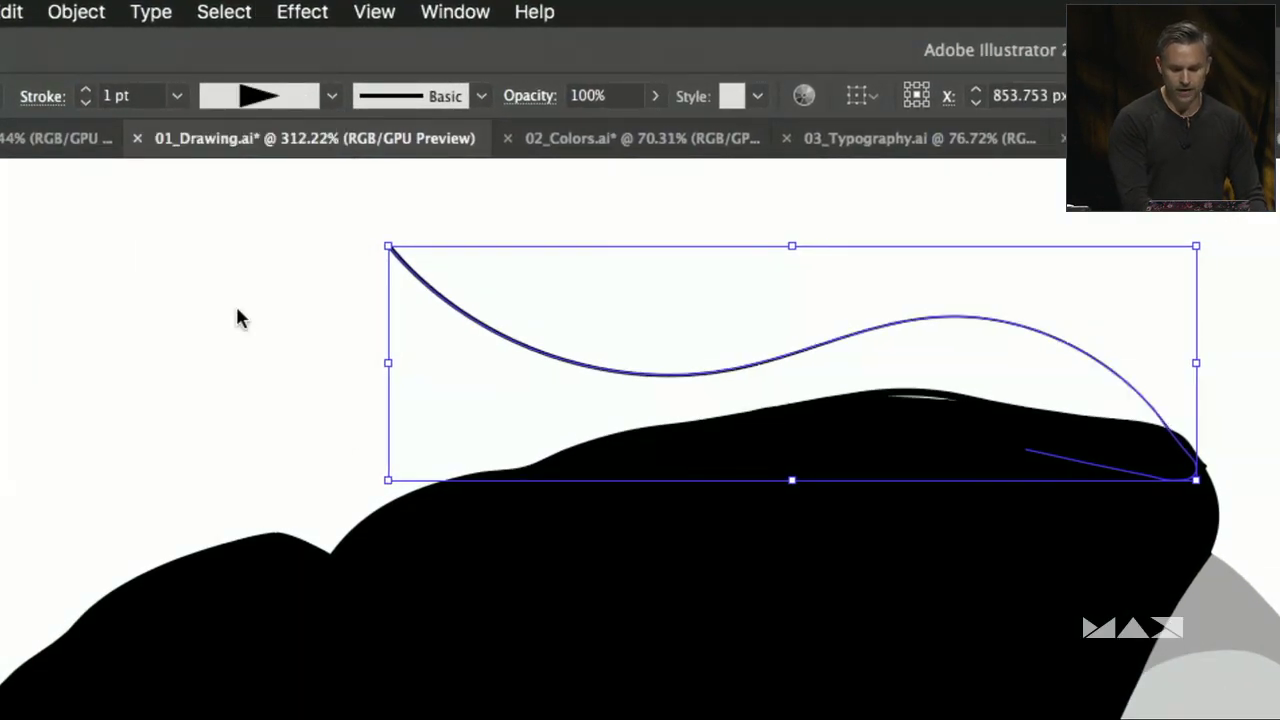
{"action": "left_click", "coordinate": [333, 96]}
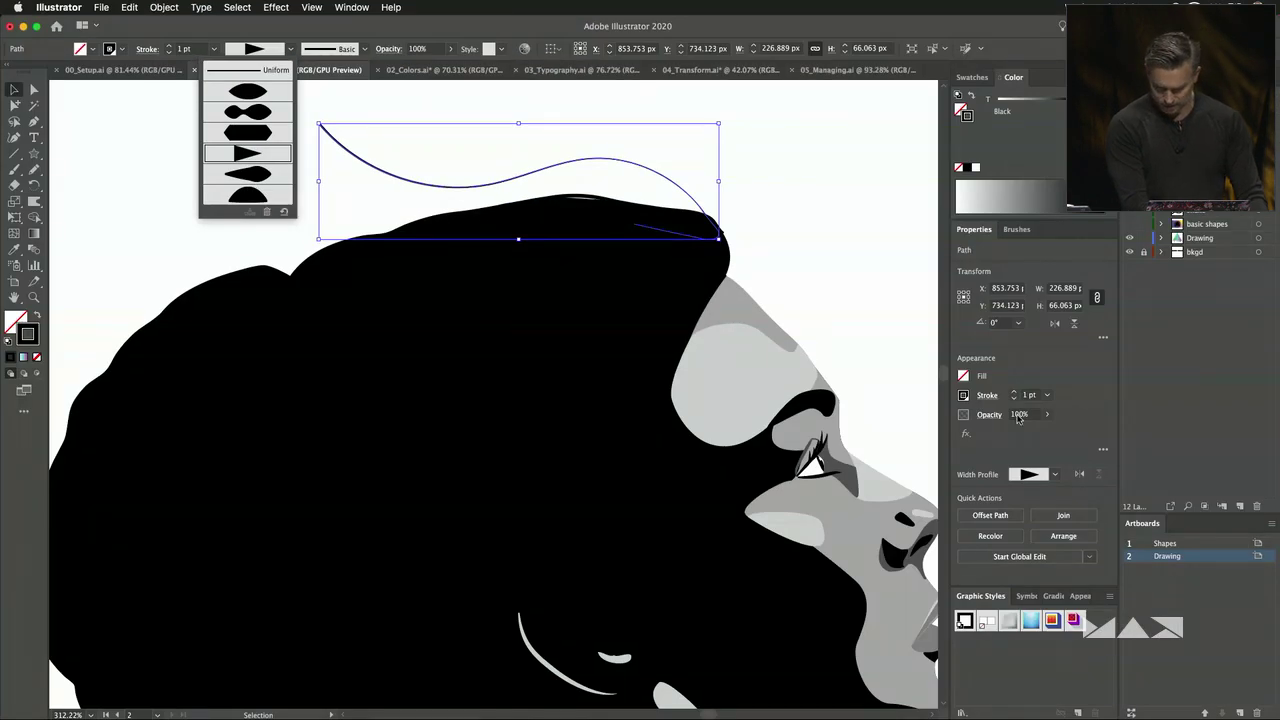
{"action": "left_click", "coordinate": [1116, 418]}
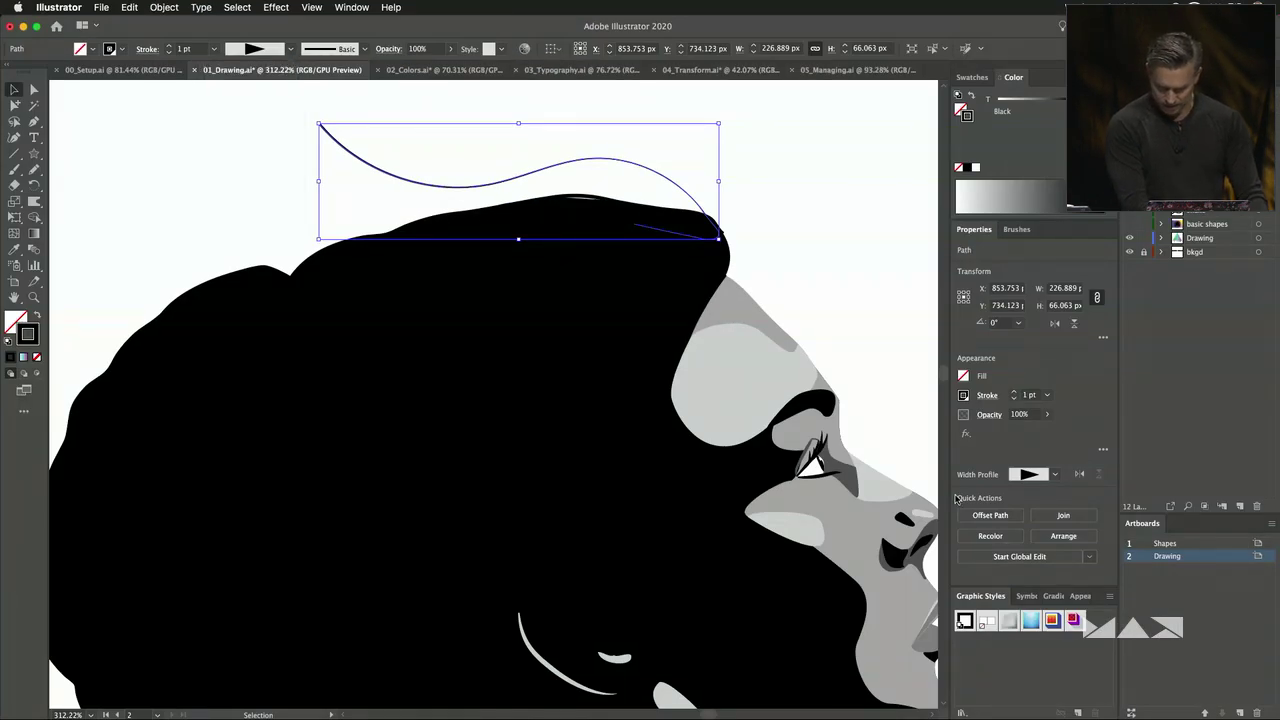
{"action": "left_click", "coordinate": [1078, 475]}
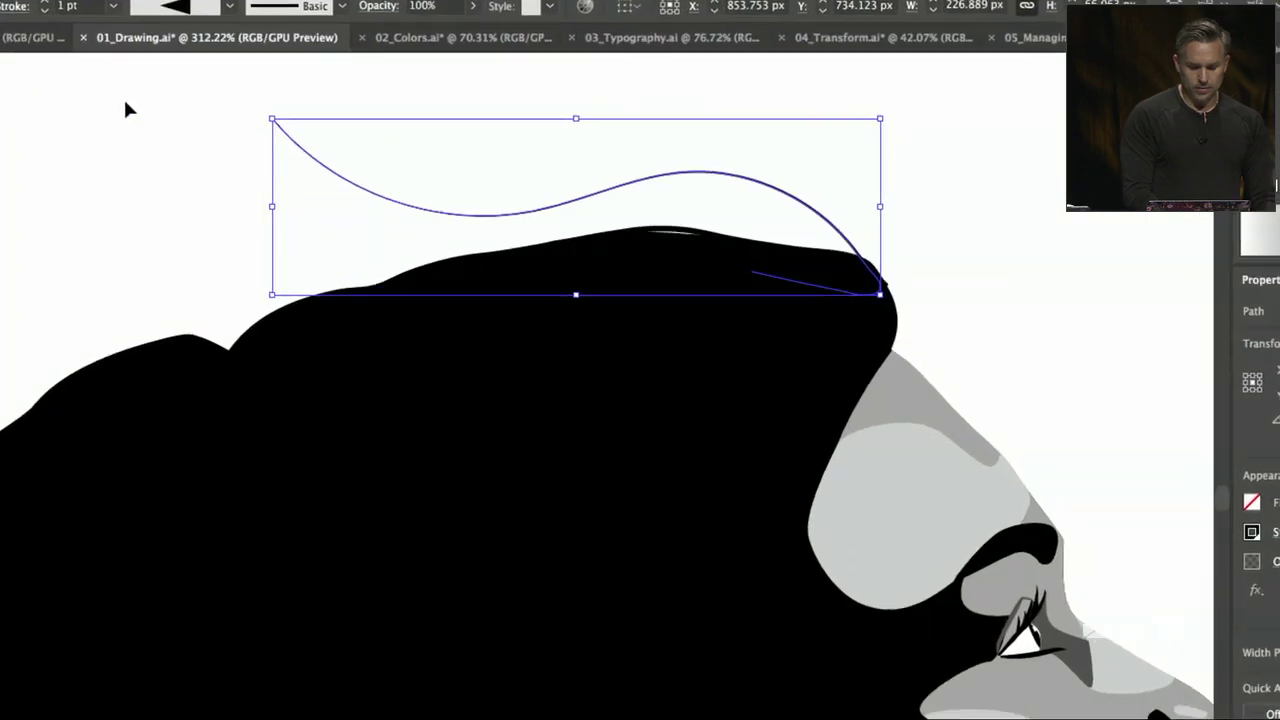
{"action": "left_click", "coordinate": [198, 158]}
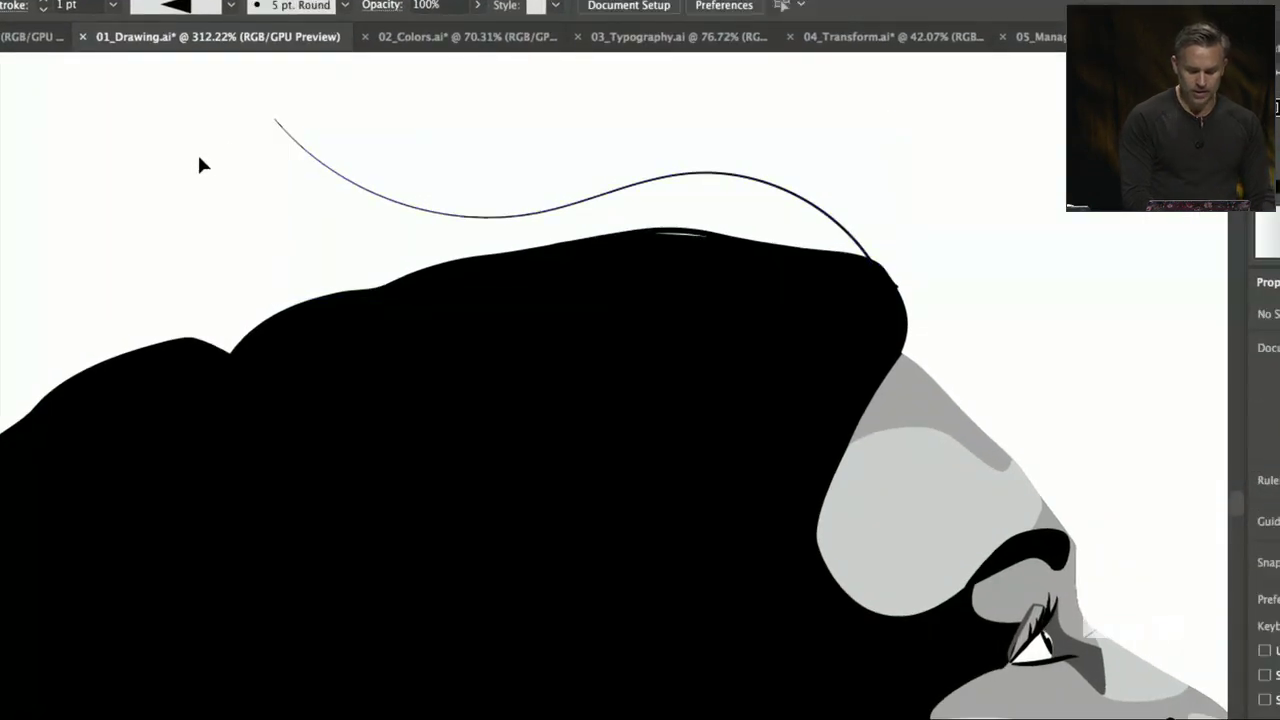
{"action": "left_click", "coordinate": [313, 164]}
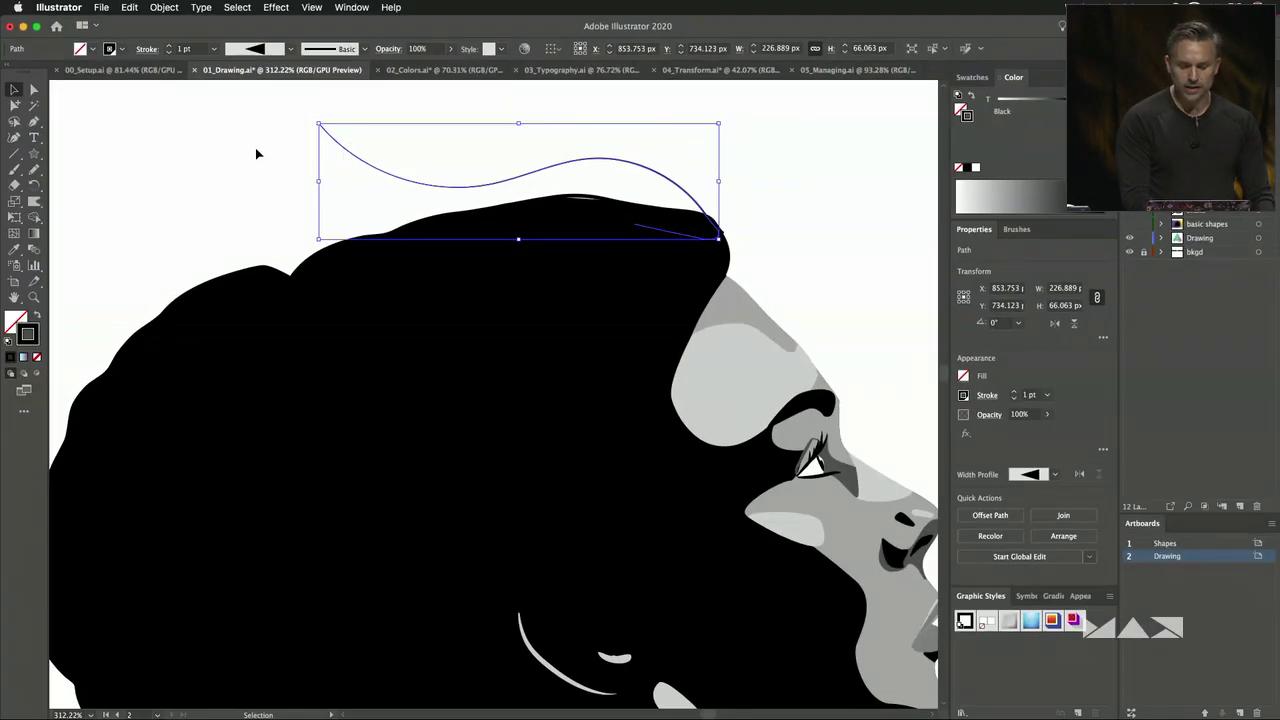
{"action": "left_click", "coordinate": [256, 153]}
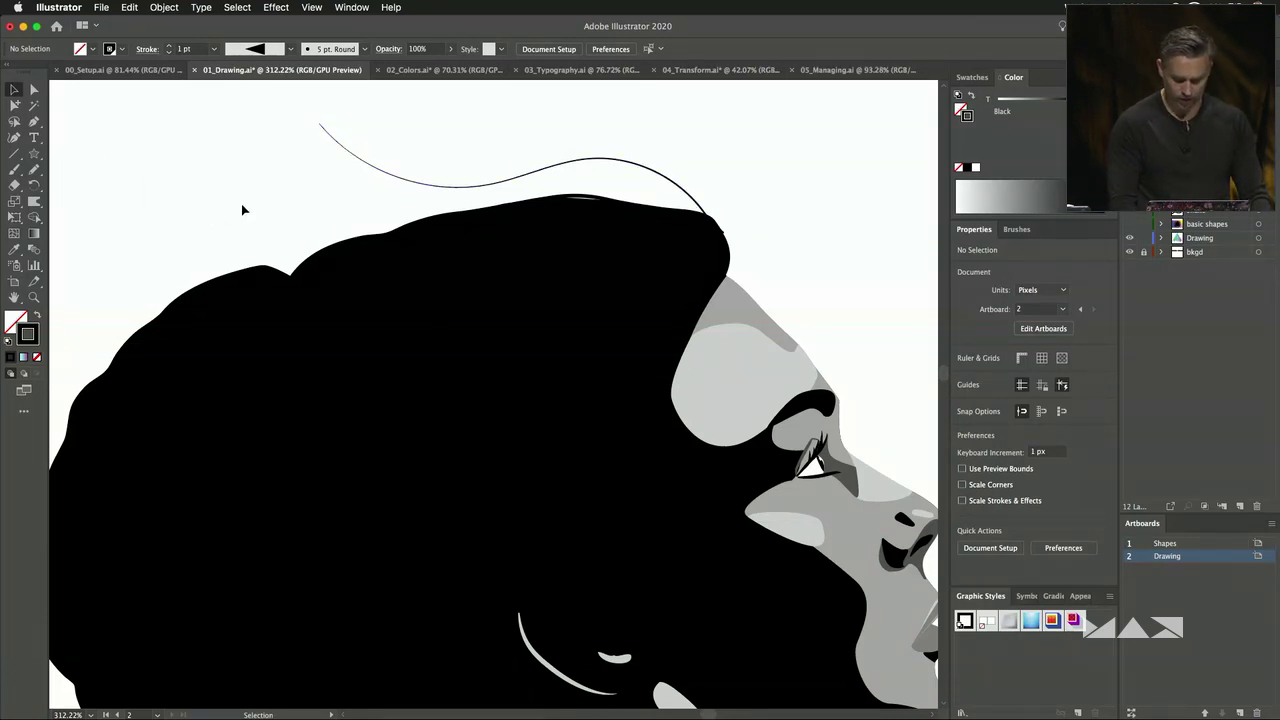
Draw three more smooth hair strands with the Pencil Tool, at the front, middle and back of the head's top edge.
{"action": "key", "text": "n"}
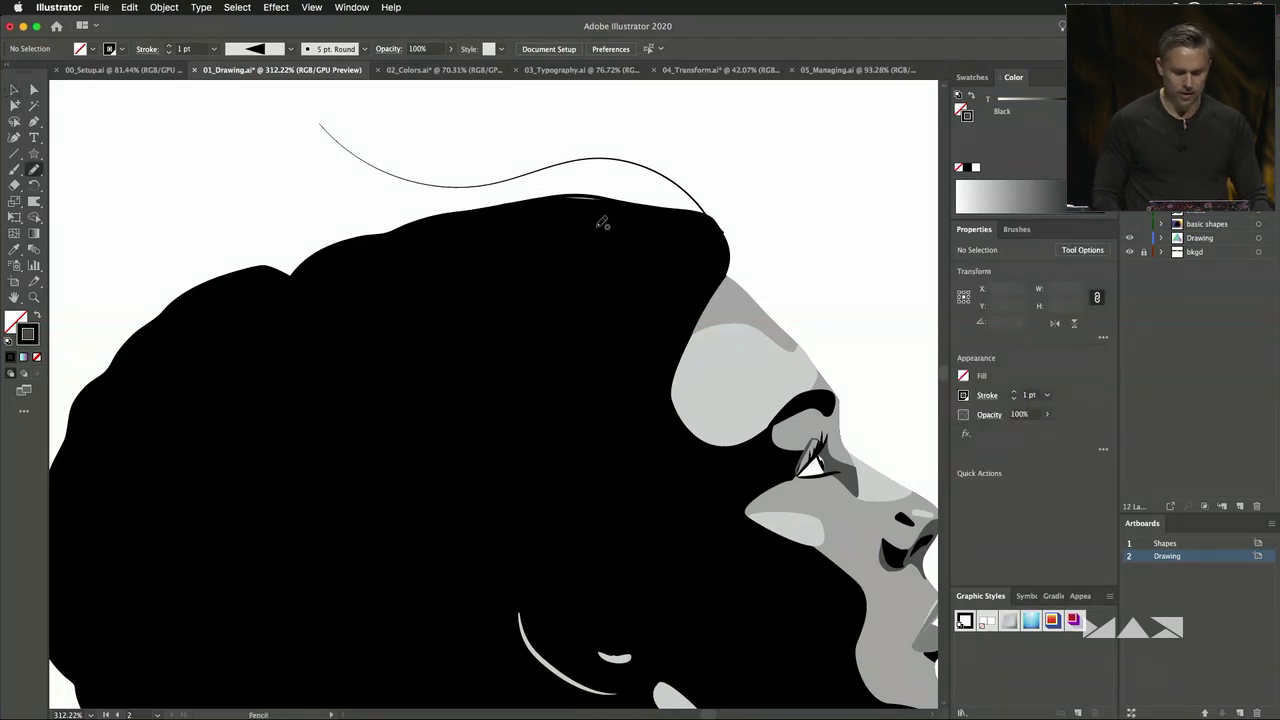
{"action": "mouse_move", "coordinate": [681, 147]}
{"action": "left_mouse_down"}
{"action": "mouse_move", "coordinate": [526, 155]}
{"action": "mouse_move", "coordinate": [462, 113]}
{"action": "left_mouse_up"}
{"action": "left_click_drag", "start_coordinate": [303, 203], "coordinate": [228, 135]}
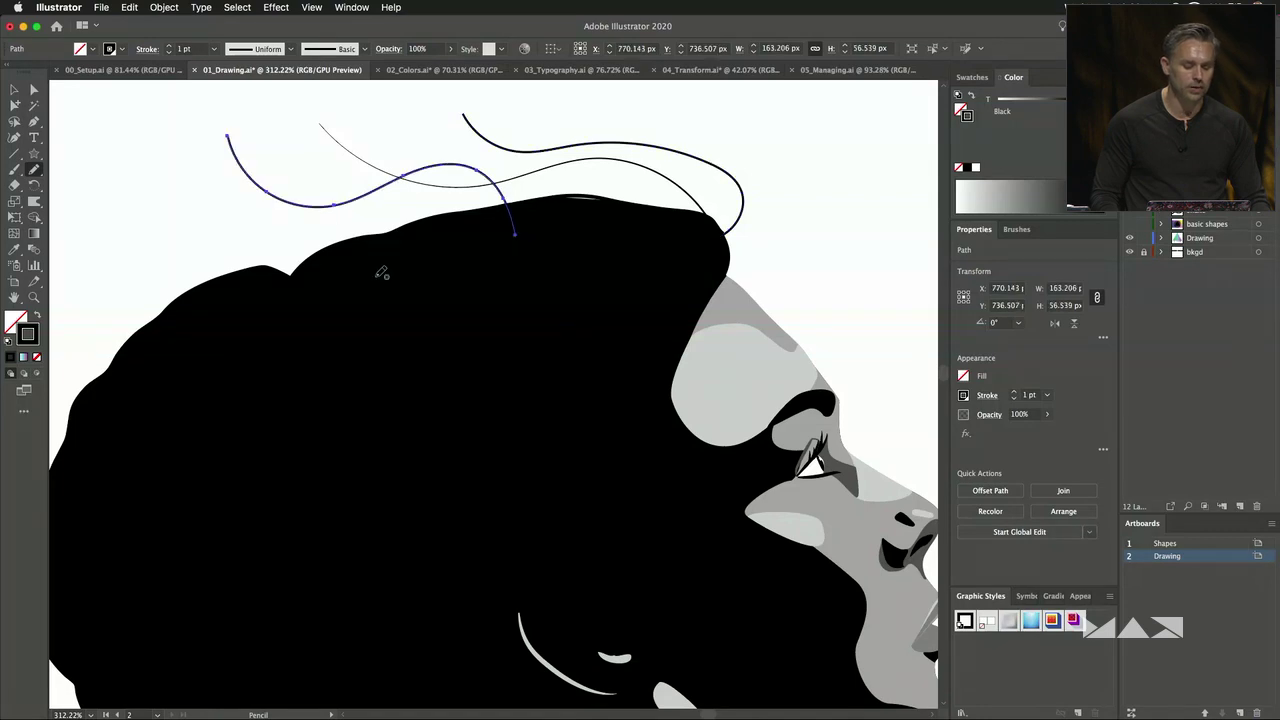
{"action": "mouse_move", "coordinate": [380, 278]}
{"action": "left_mouse_down"}
{"action": "mouse_move", "coordinate": [190, 254]}
{"action": "mouse_move", "coordinate": [118, 167]}
{"action": "left_mouse_up"}
Apply the triangular width profile to the rearmost hair strand.
{"action": "left_click", "coordinate": [14, 88]}
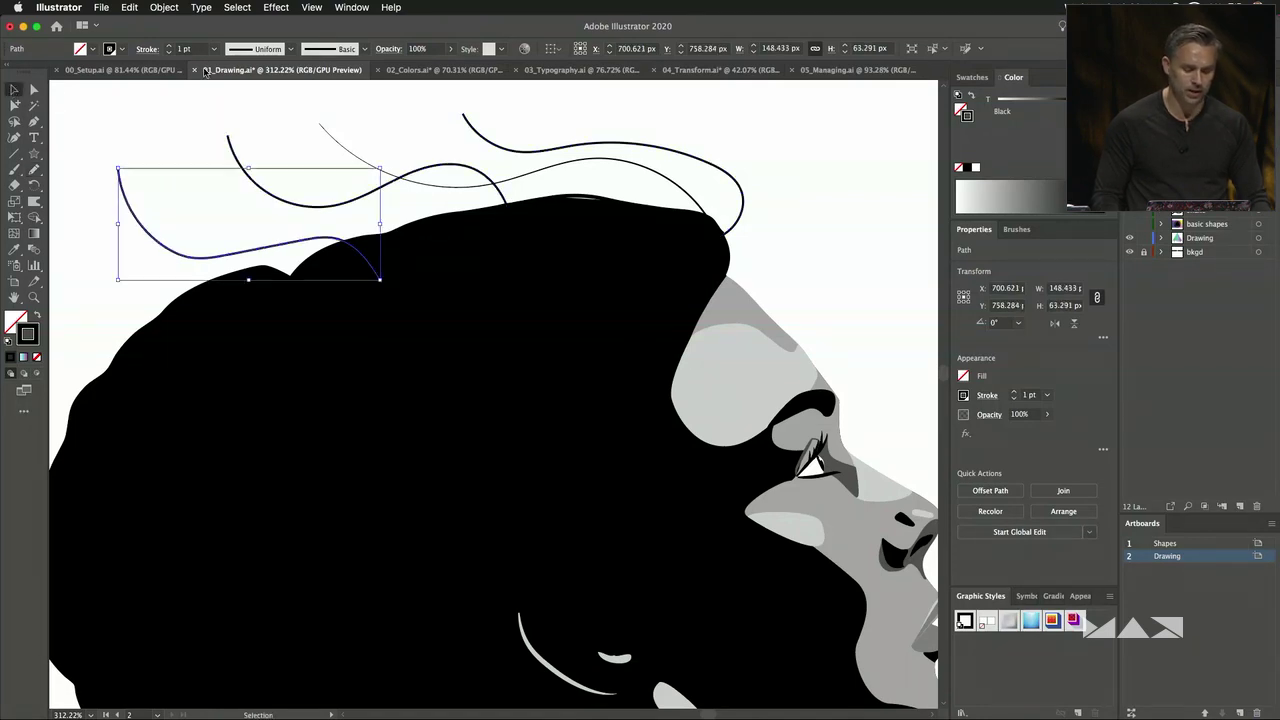
{"action": "left_click", "coordinate": [287, 48]}
{"action": "left_click", "coordinate": [240, 155]}
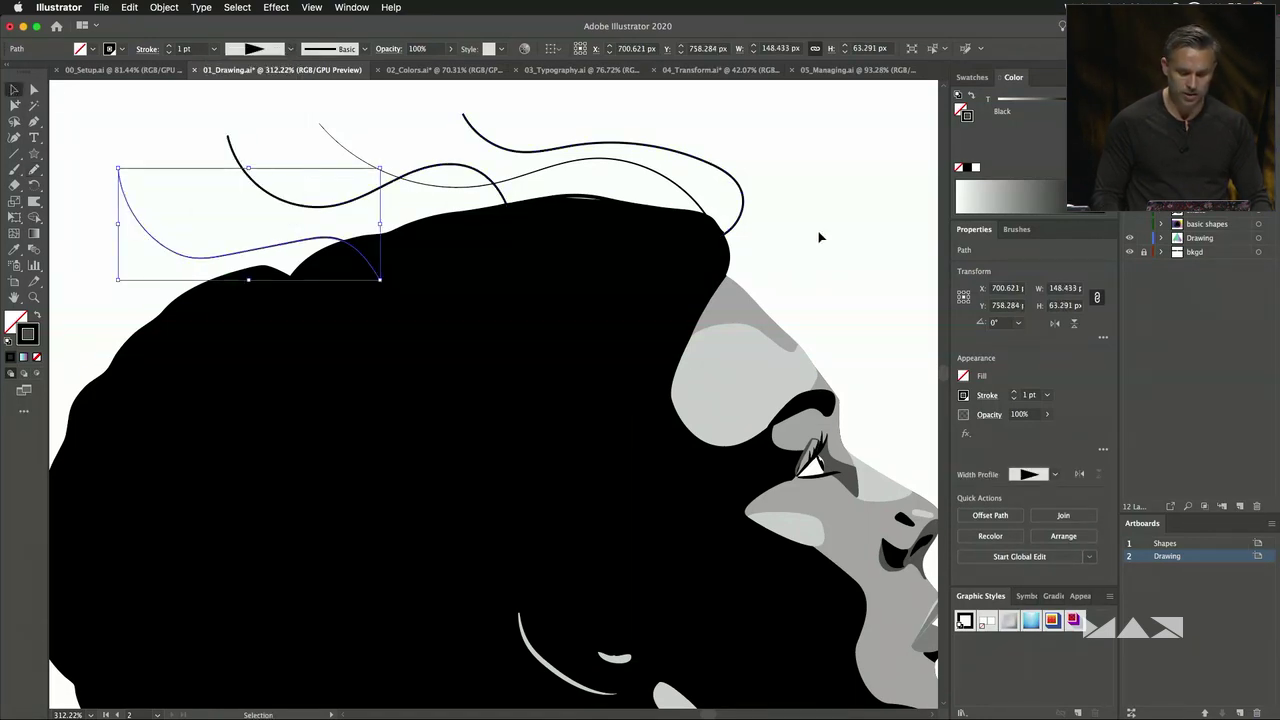
{"action": "left_click", "coordinate": [470, 128]}
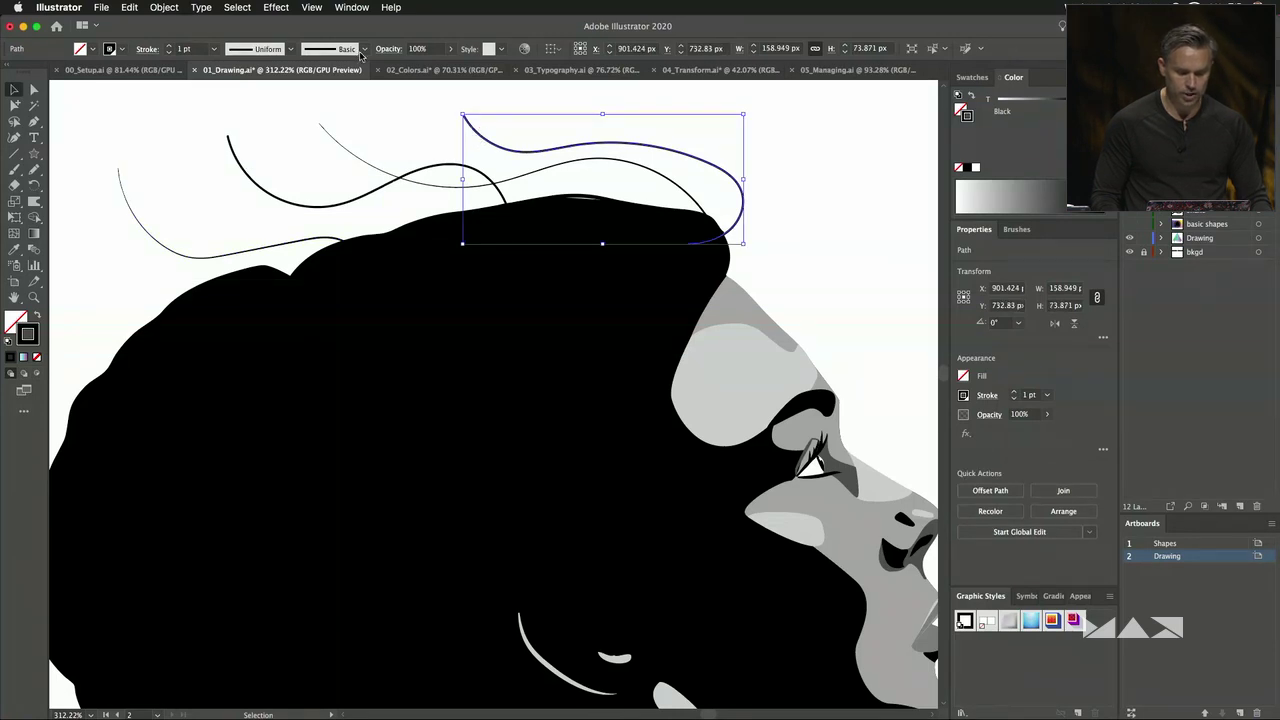
{"action": "left_click", "coordinate": [291, 51]}
{"action": "left_click", "coordinate": [111, 131]}
{"action": "left_click_drag", "start_coordinate": [129, 104], "coordinate": [555, 160]}
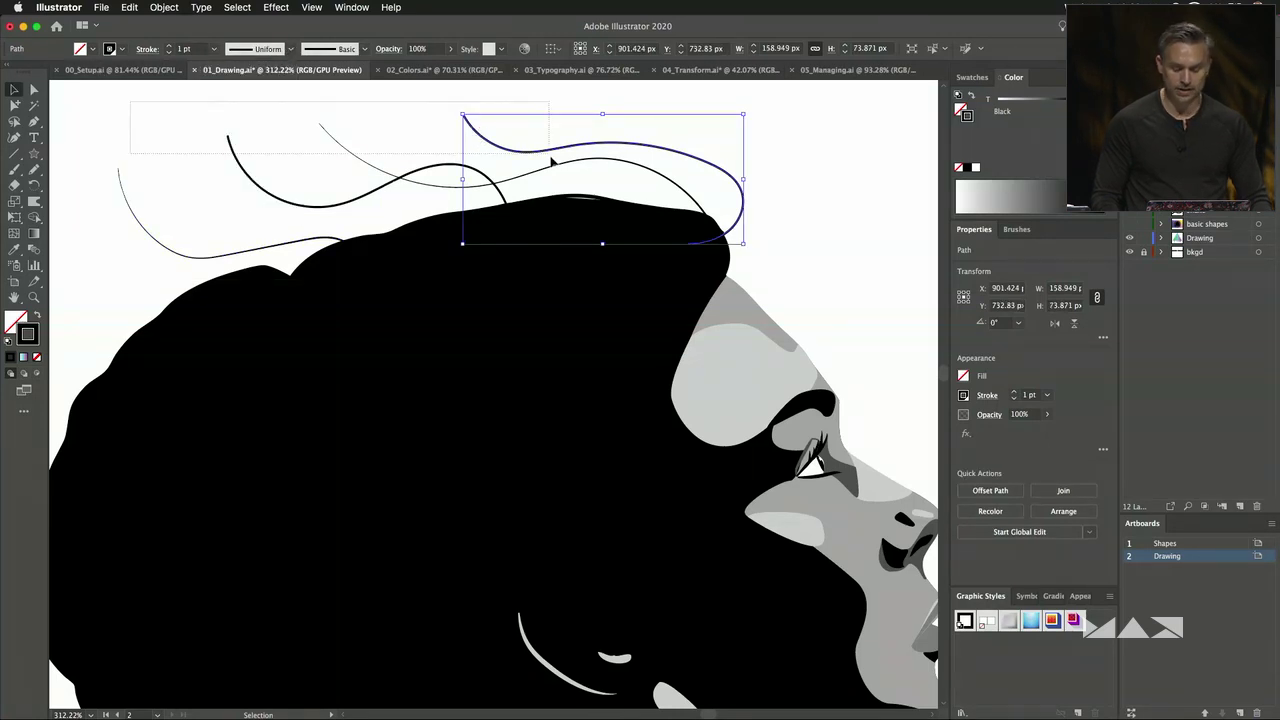
{"action": "left_click", "coordinate": [164, 131]}
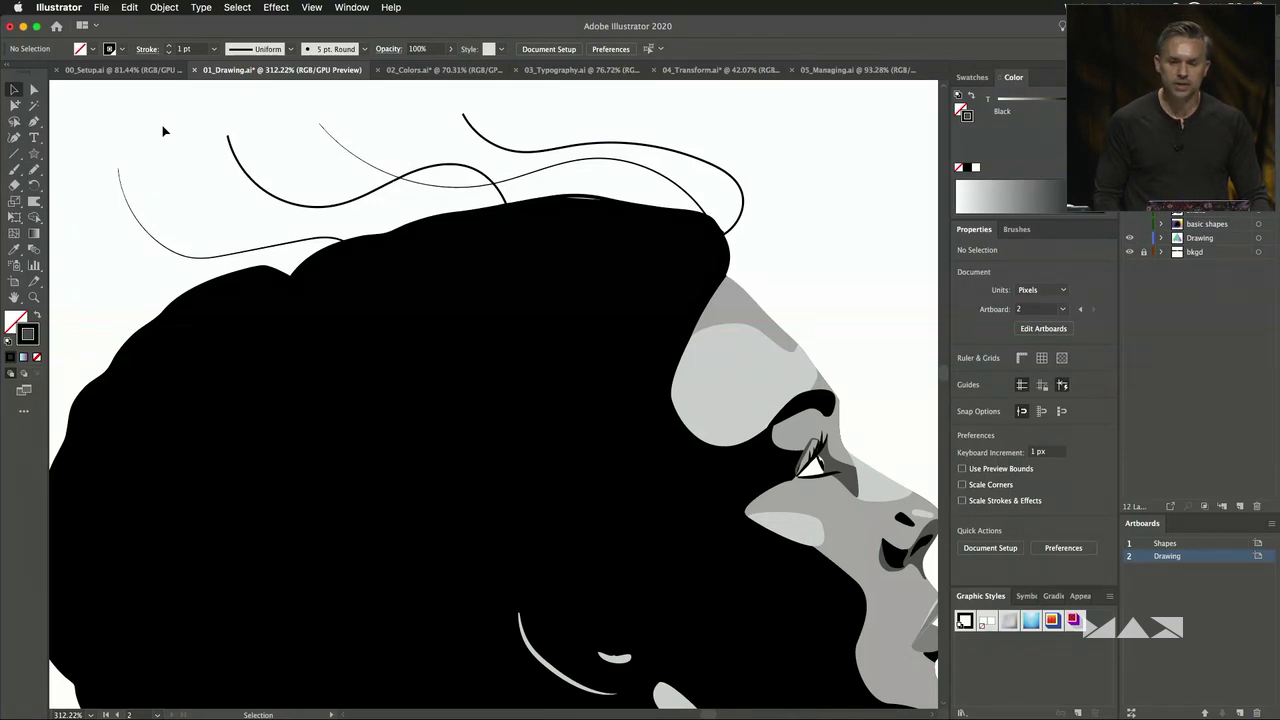
Delete the foremost, middle and rearmost hair strands, keeping only the long thin strand.
{"action": "left_click", "coordinate": [500, 142]}
{"action": "key", "text": "super+z"}
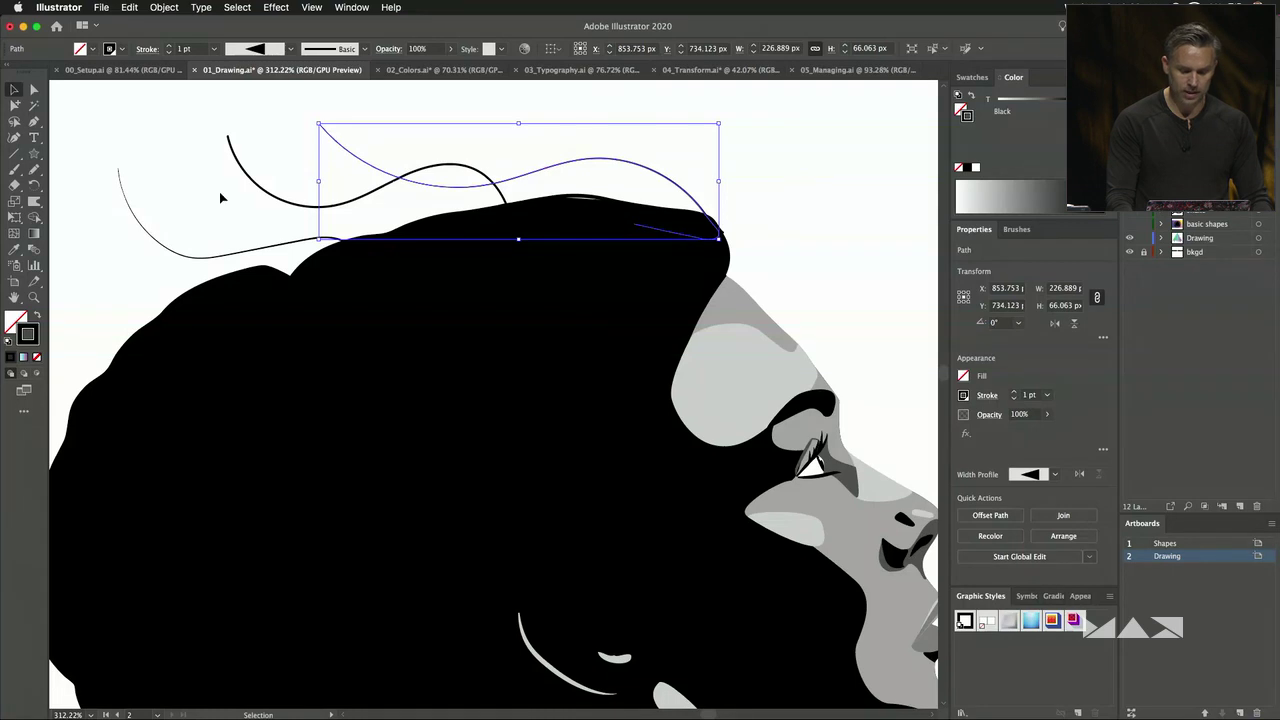
{"action": "left_click", "coordinate": [249, 178]}
{"action": "key", "text": "Delete"}
{"action": "left_click", "coordinate": [157, 234]}
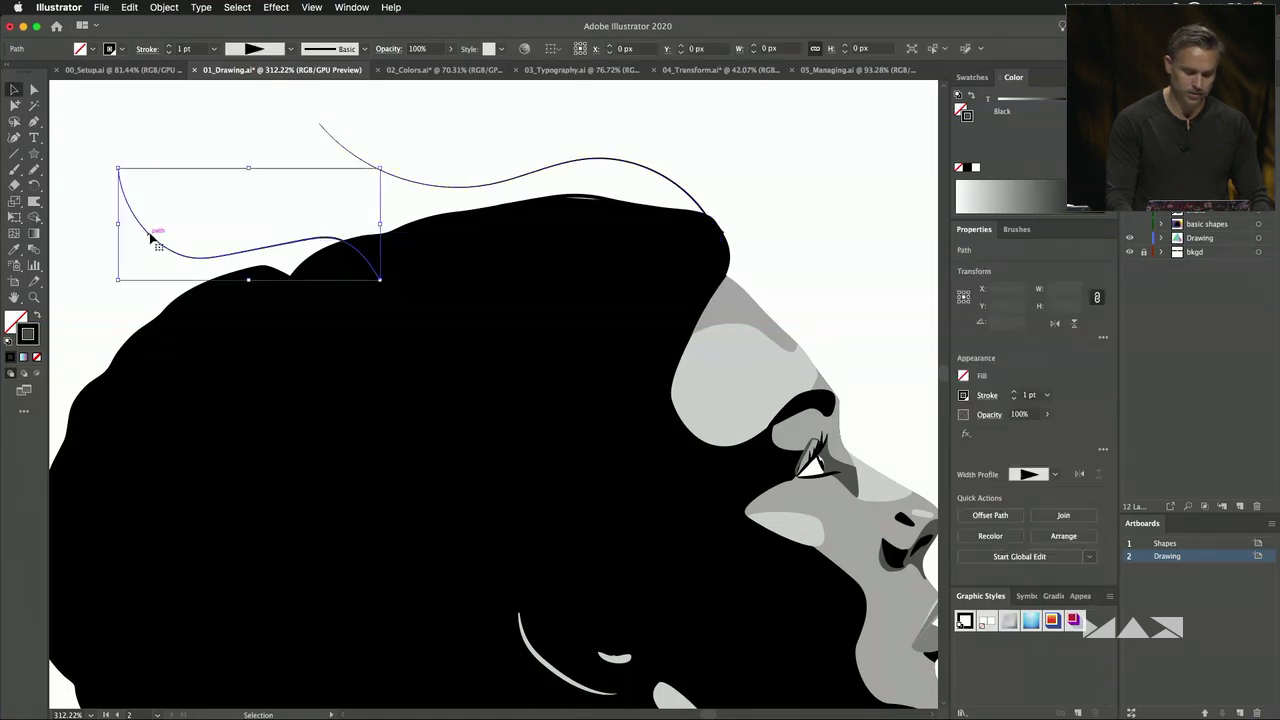
{"action": "key", "text": "Delete"}
Redraw the remaining strand from the front hairline to its free end with the Pencil Tool, as a flatter wave.
{"action": "left_click", "coordinate": [447, 190]}
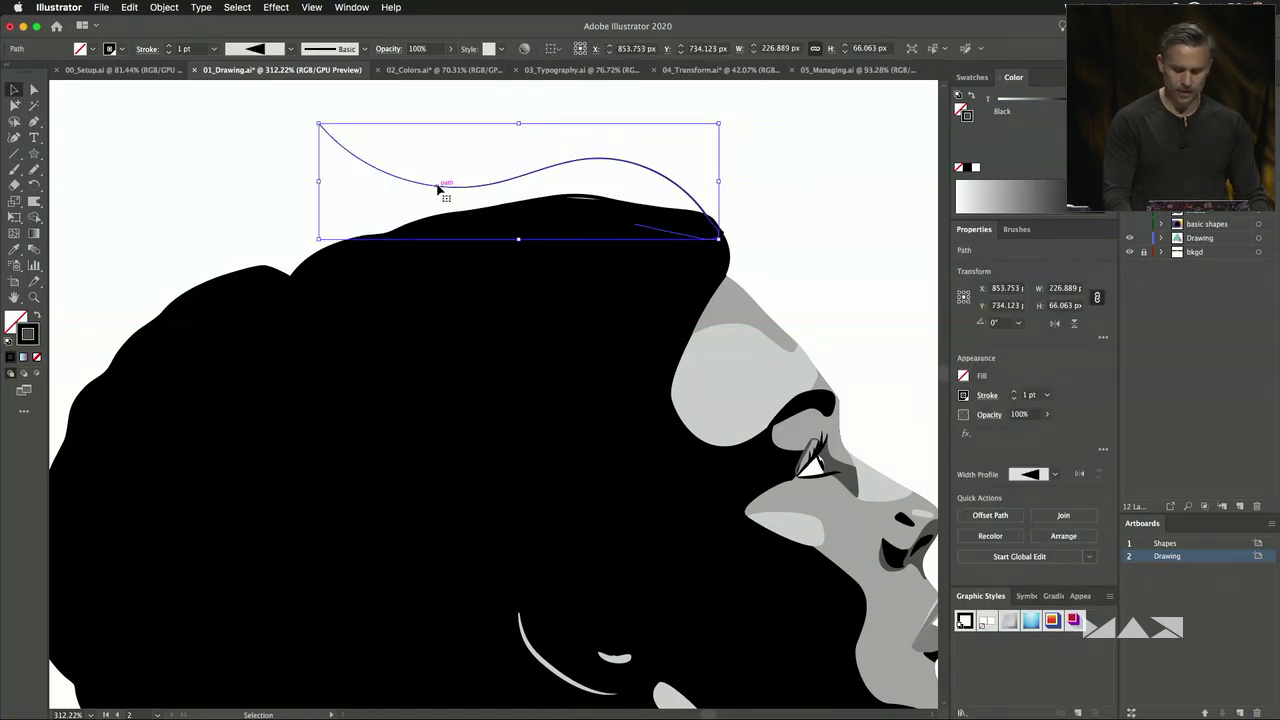
{"action": "key", "text": "n"}
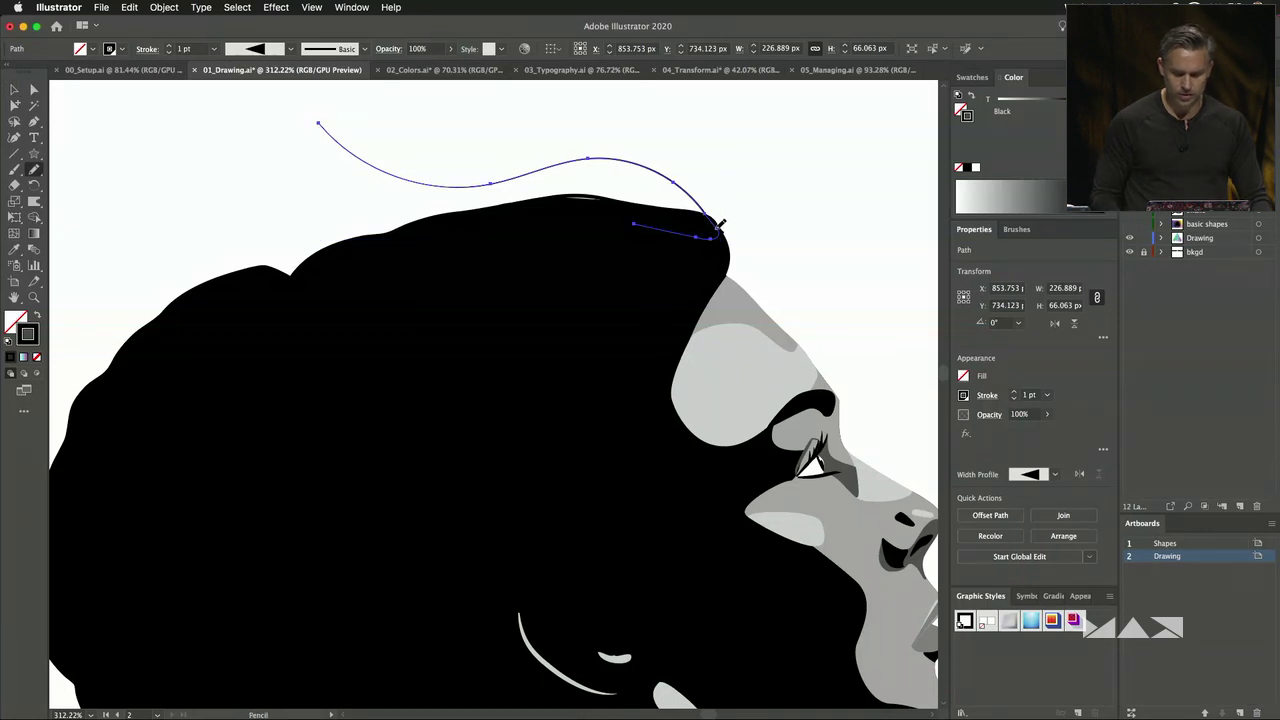
{"action": "mouse_move", "coordinate": [720, 224]}
{"action": "left_mouse_down"}
{"action": "mouse_move", "coordinate": [677, 181]}
{"action": "mouse_move", "coordinate": [416, 172]}
{"action": "mouse_move", "coordinate": [314, 106]}
{"action": "left_mouse_up"}
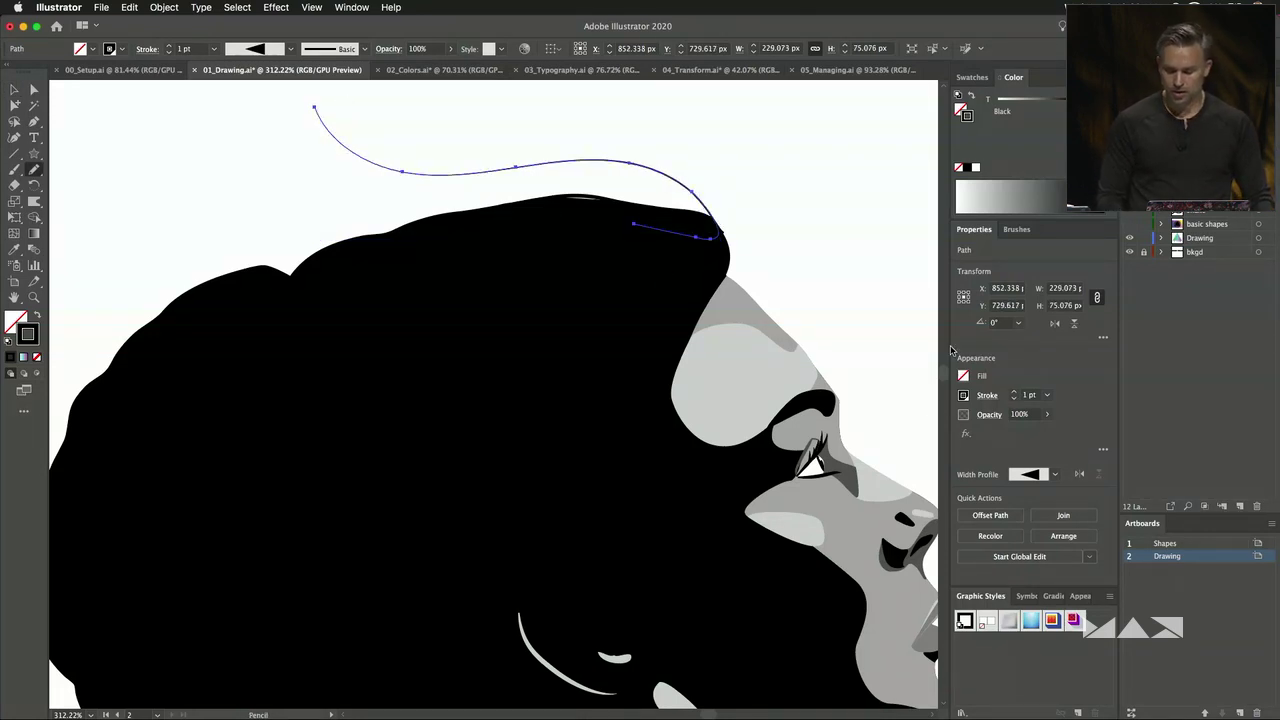
Float the Appearance panel over the canvas and turn off New Art Has Basic Appearance.
{"action": "left_click_drag", "start_coordinate": [1081, 600], "coordinate": [784, 153]}
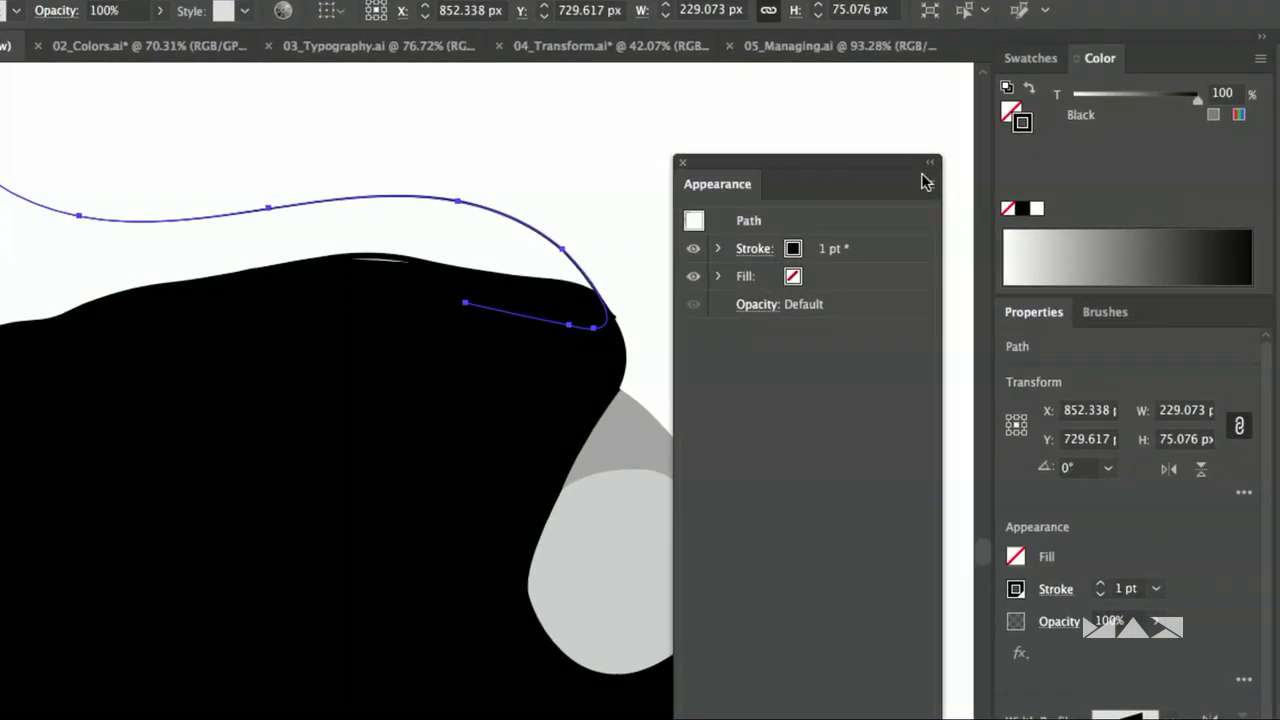
{"action": "left_click", "coordinate": [911, 153]}
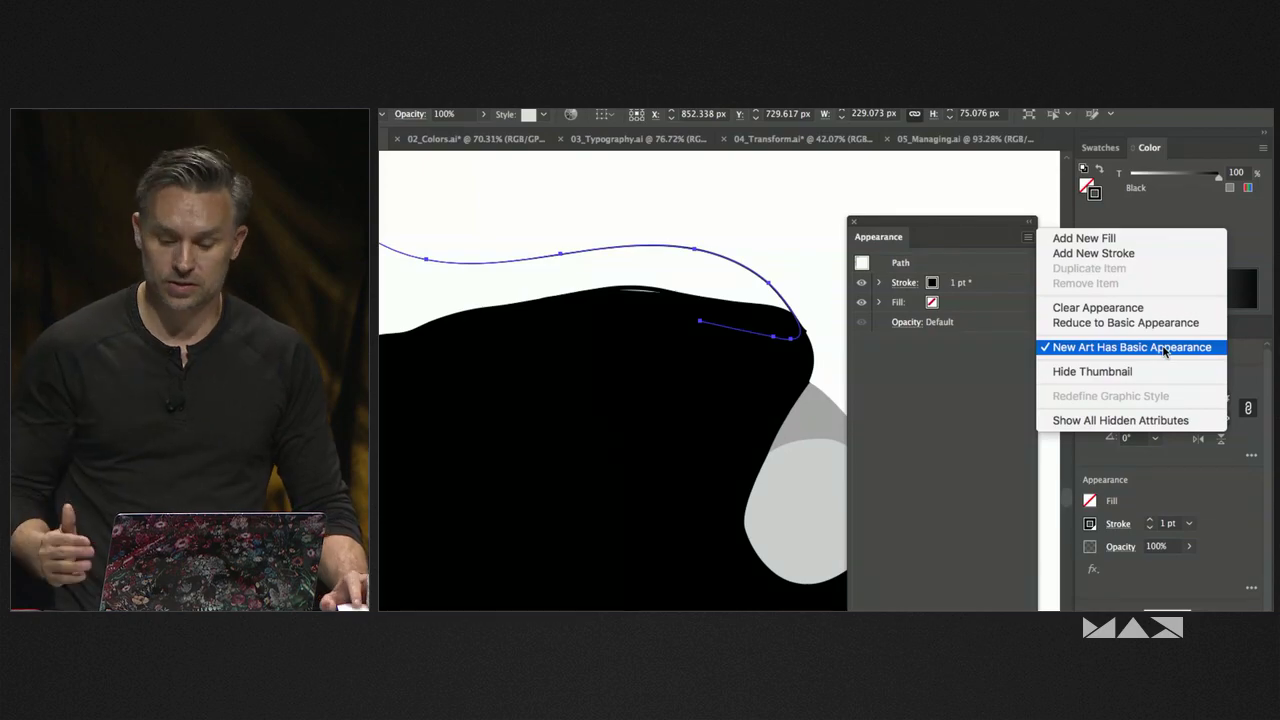
{"action": "left_click", "coordinate": [1163, 348]}
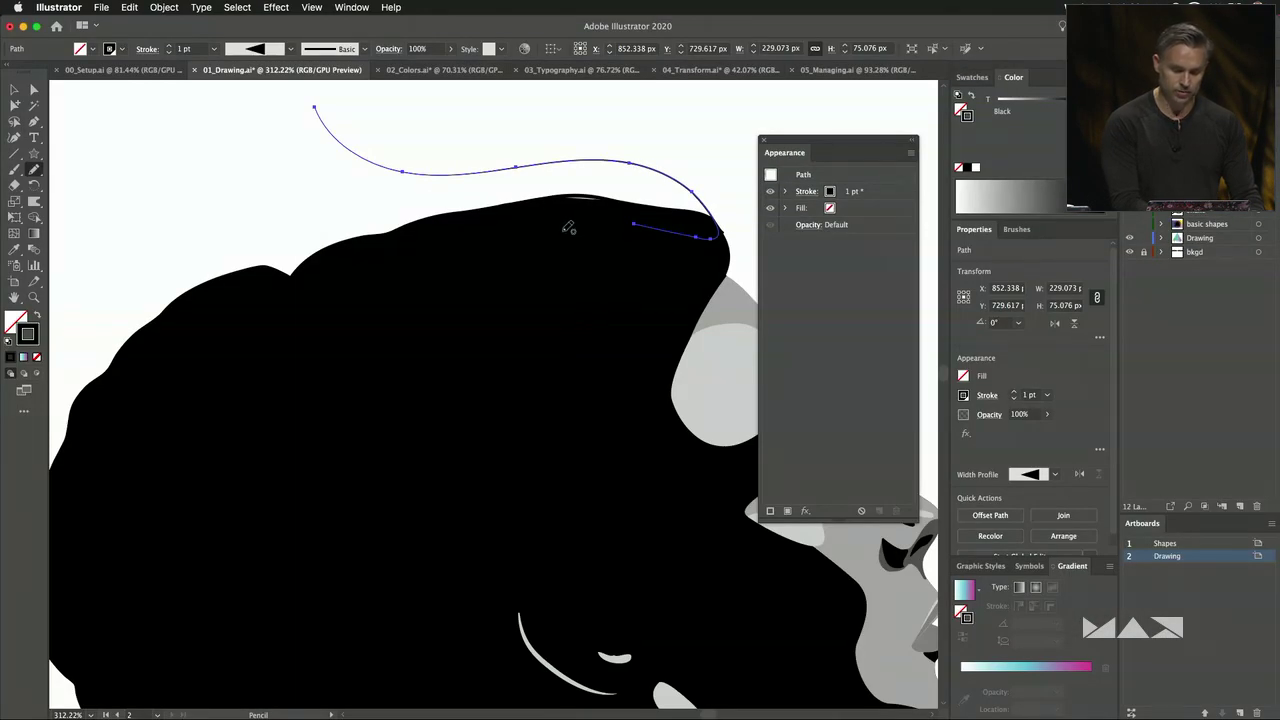
Draw a hair strand about 180 px wide from the top of the head, with a flipped width profile and a 4 pt stroke.
{"action": "mouse_move", "coordinate": [562, 231]}
{"action": "left_mouse_down"}
{"action": "mouse_move", "coordinate": [455, 175]}
{"action": "mouse_move", "coordinate": [277, 161]}
{"action": "mouse_move", "coordinate": [244, 140]}
{"action": "left_mouse_up"}
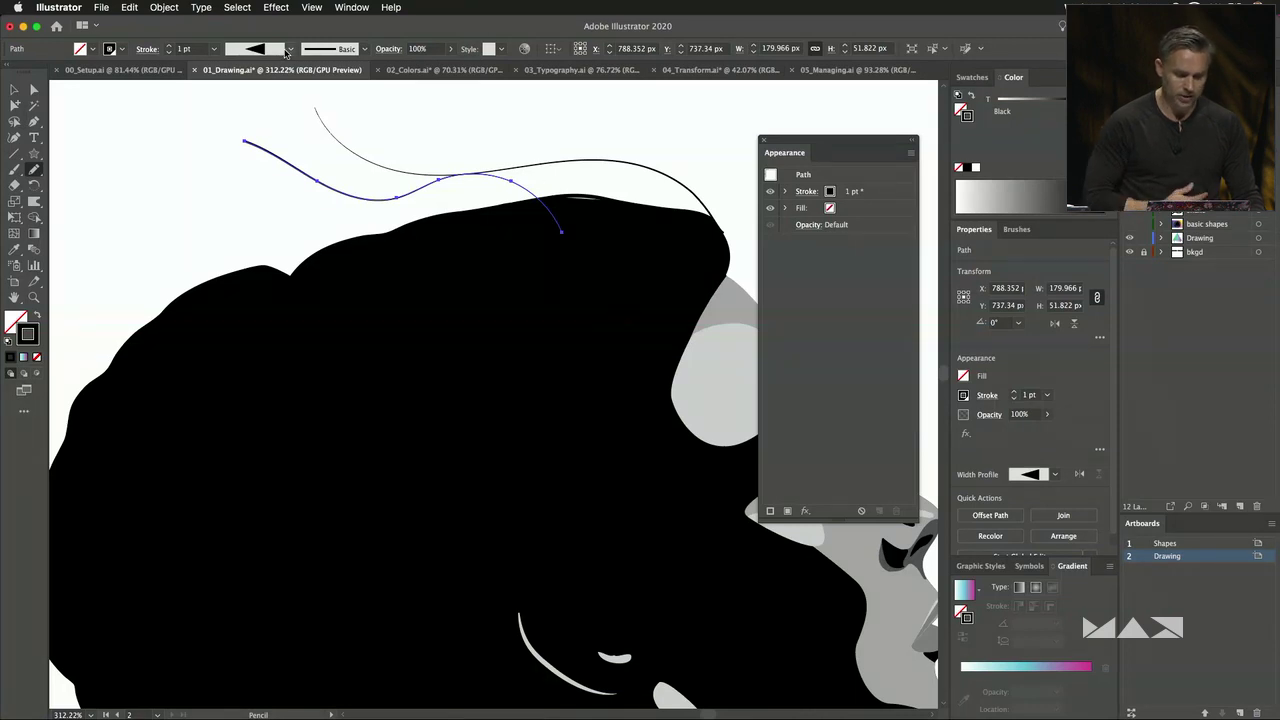
{"action": "left_click", "coordinate": [1078, 475]}
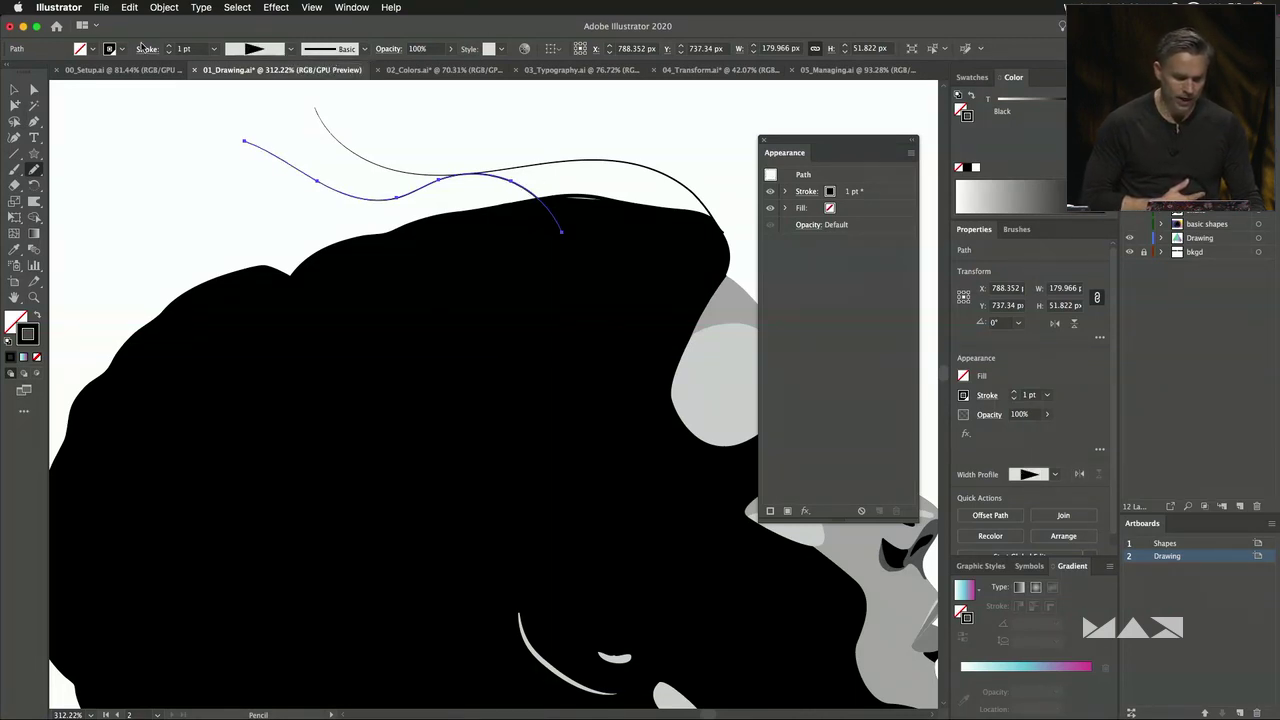
{"action": "left_click", "coordinate": [169, 46]}
{"action": "left_click", "coordinate": [169, 46]}
{"action": "left_click", "coordinate": [169, 46]}
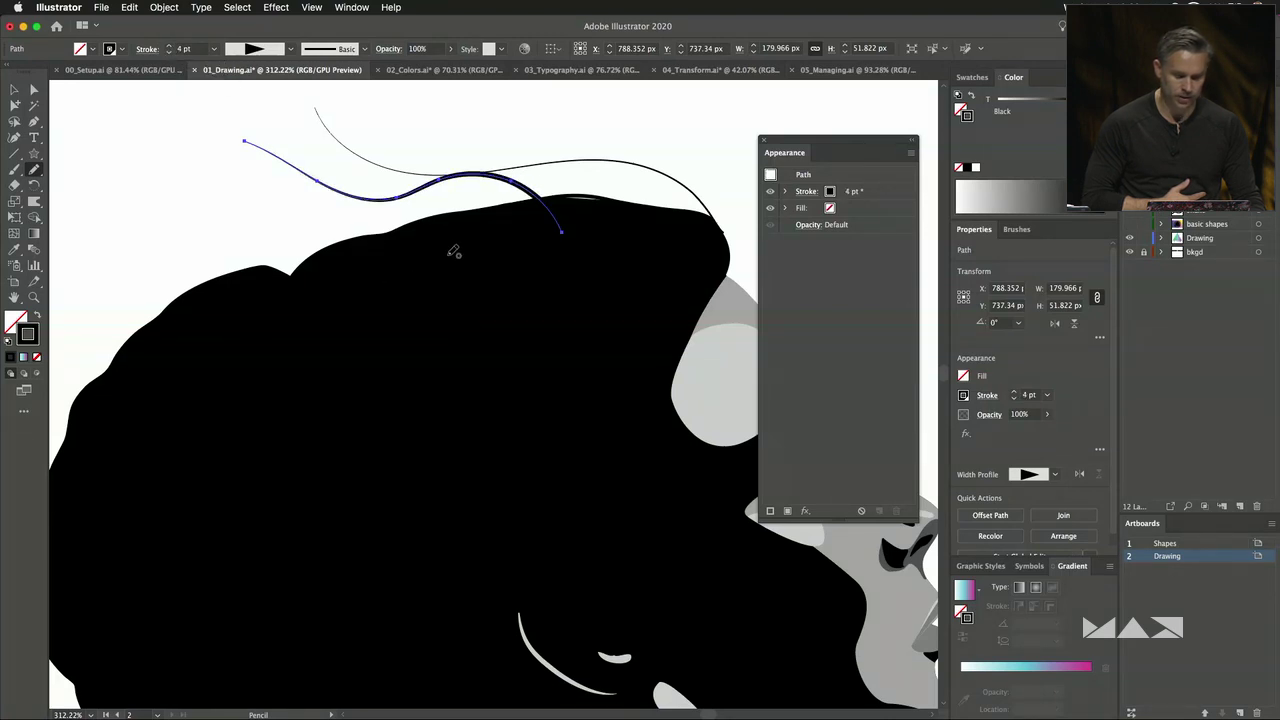
Draw four more tapered hair strands along the top and front of the head with the Pencil Tool, docking the Appearance panel again.
{"action": "left_click_drag", "start_coordinate": [453, 251], "coordinate": [186, 165]}
{"action": "mouse_move", "coordinate": [626, 238]}
{"action": "left_mouse_down"}
{"action": "mouse_move", "coordinate": [612, 160]}
{"action": "mouse_move", "coordinate": [380, 108]}
{"action": "left_mouse_up"}
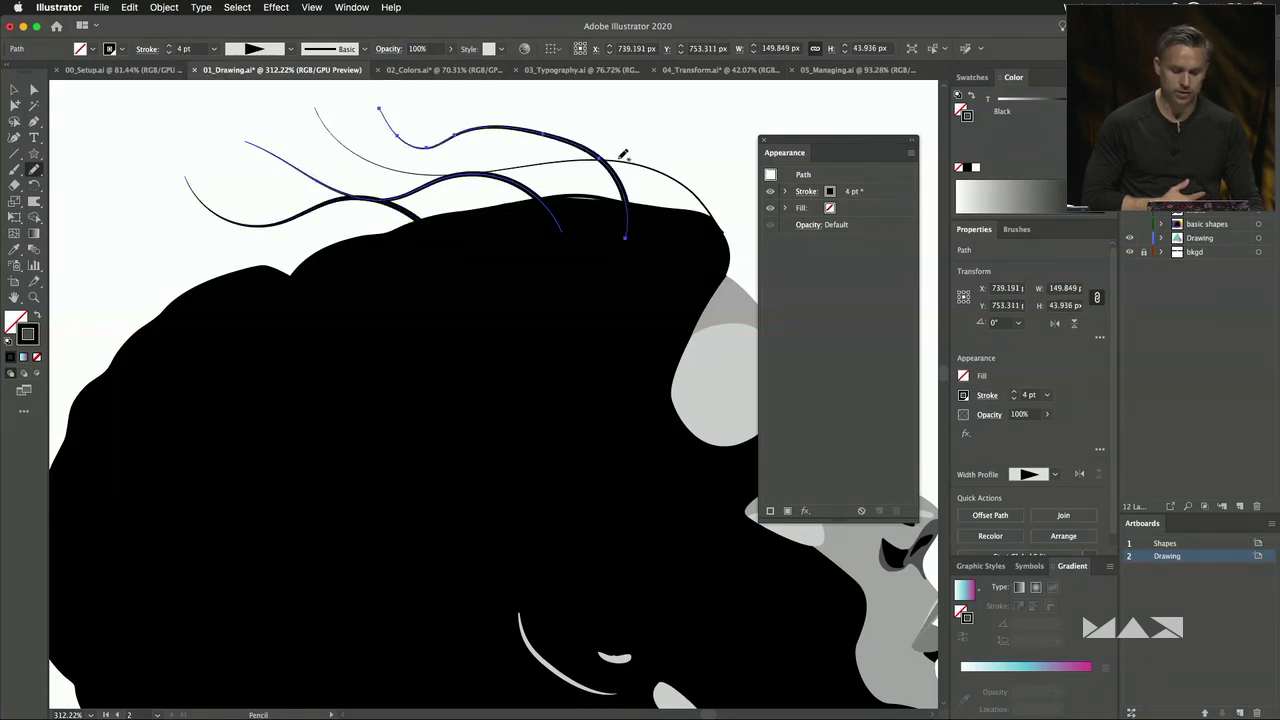
{"action": "left_click_drag", "start_coordinate": [655, 247], "coordinate": [548, 126]}
{"action": "mouse_move", "coordinate": [843, 261]}
{"action": "left_mouse_down"}
{"action": "mouse_move", "coordinate": [885, 313]}
{"action": "mouse_move", "coordinate": [1000, 560]}
{"action": "mouse_move", "coordinate": [1020, 568]}
{"action": "left_mouse_up"}
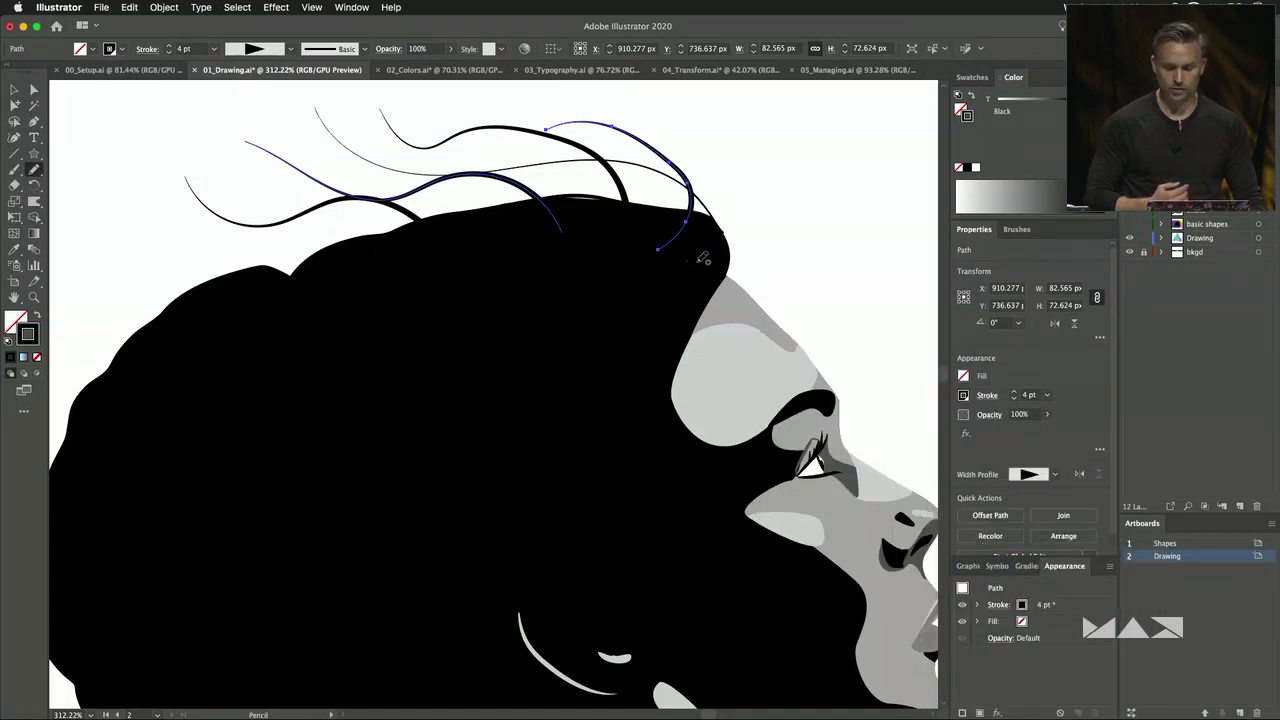
{"action": "mouse_move", "coordinate": [688, 261]}
{"action": "left_mouse_down"}
{"action": "mouse_move", "coordinate": [747, 192]}
{"action": "mouse_move", "coordinate": [674, 121]}
{"action": "left_mouse_up"}
Draw tapered hair strands around the back of the head, from the crown down to the nape.
{"action": "scroll", "coordinate": [624, 233], "scroll_direction": "down", "scroll_amount": 5, "text": "alt"}
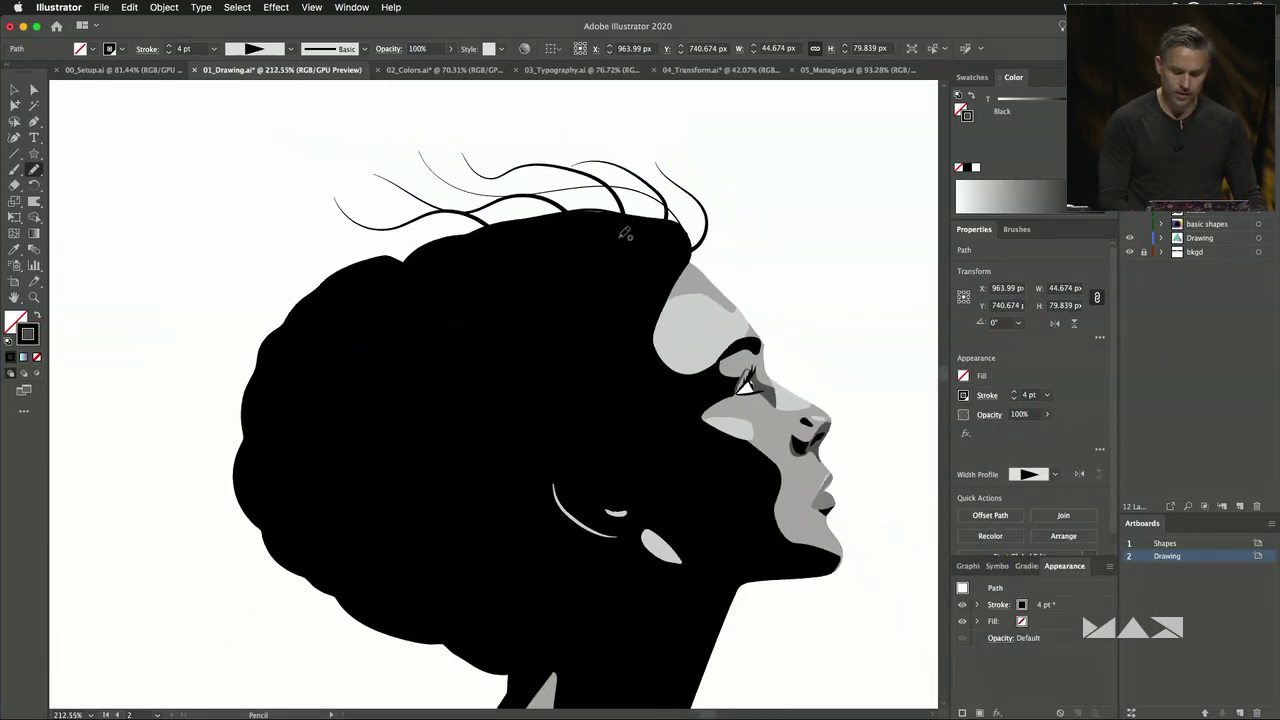
{"action": "mouse_move", "coordinate": [462, 268]}
{"action": "left_mouse_down"}
{"action": "mouse_move", "coordinate": [268, 292]}
{"action": "mouse_move", "coordinate": [300, 295]}
{"action": "left_mouse_up"}
{"action": "mouse_move", "coordinate": [530, 588]}
{"action": "left_mouse_down"}
{"action": "mouse_move", "coordinate": [400, 548]}
{"action": "mouse_move", "coordinate": [400, 582]}
{"action": "mouse_move", "coordinate": [312, 488]}
{"action": "mouse_move", "coordinate": [361, 297]}
{"action": "mouse_move", "coordinate": [298, 385]}
{"action": "left_mouse_up"}
{"action": "left_click_drag", "start_coordinate": [490, 250], "coordinate": [300, 340]}
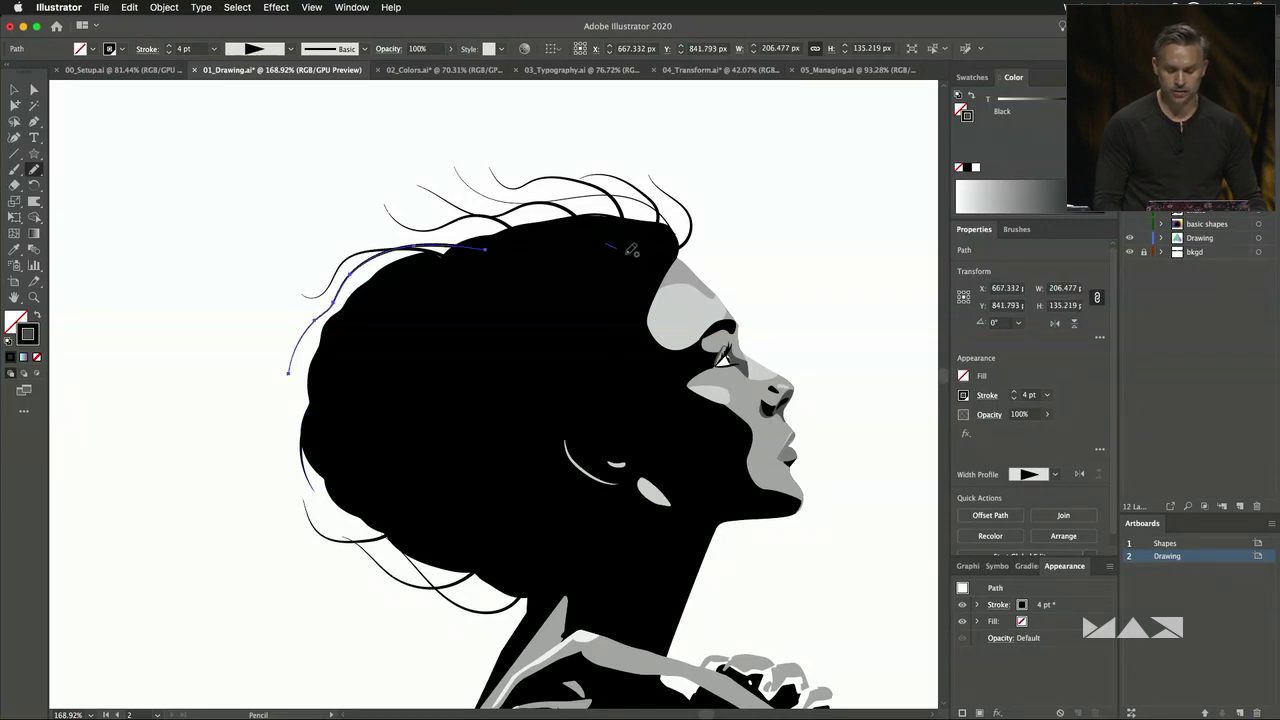
Add tapered hair strands curling over the forehead hairline and sweeping back across the top of the head.
{"action": "left_click_drag", "start_coordinate": [605, 242], "coordinate": [620, 186]}
{"action": "mouse_move", "coordinate": [590, 263]}
{"action": "left_mouse_down"}
{"action": "mouse_move", "coordinate": [620, 270]}
{"action": "mouse_move", "coordinate": [675, 188]}
{"action": "mouse_move", "coordinate": [642, 263]}
{"action": "left_mouse_up"}
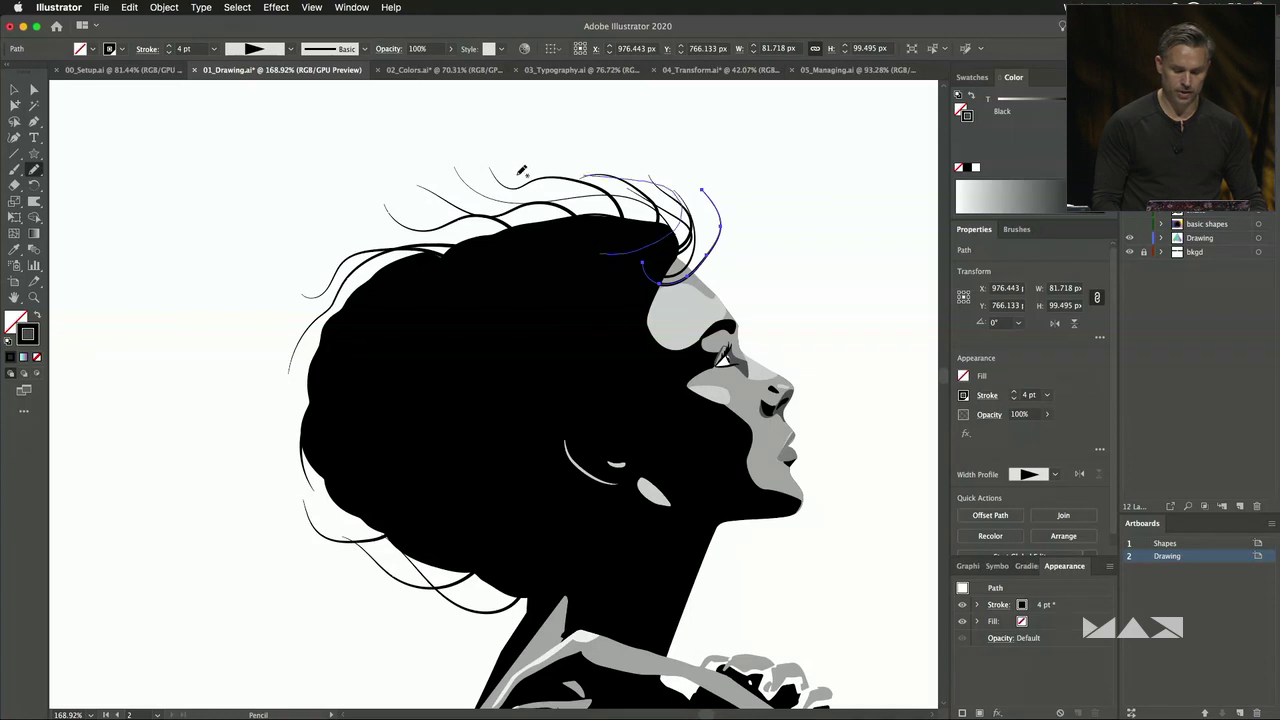
{"action": "mouse_move", "coordinate": [520, 172]}
{"action": "left_mouse_down"}
{"action": "mouse_move", "coordinate": [680, 230]}
{"action": "mouse_move", "coordinate": [680, 250]}
{"action": "left_mouse_up"}
{"action": "left_click_drag", "start_coordinate": [380, 230], "coordinate": [493, 255]}
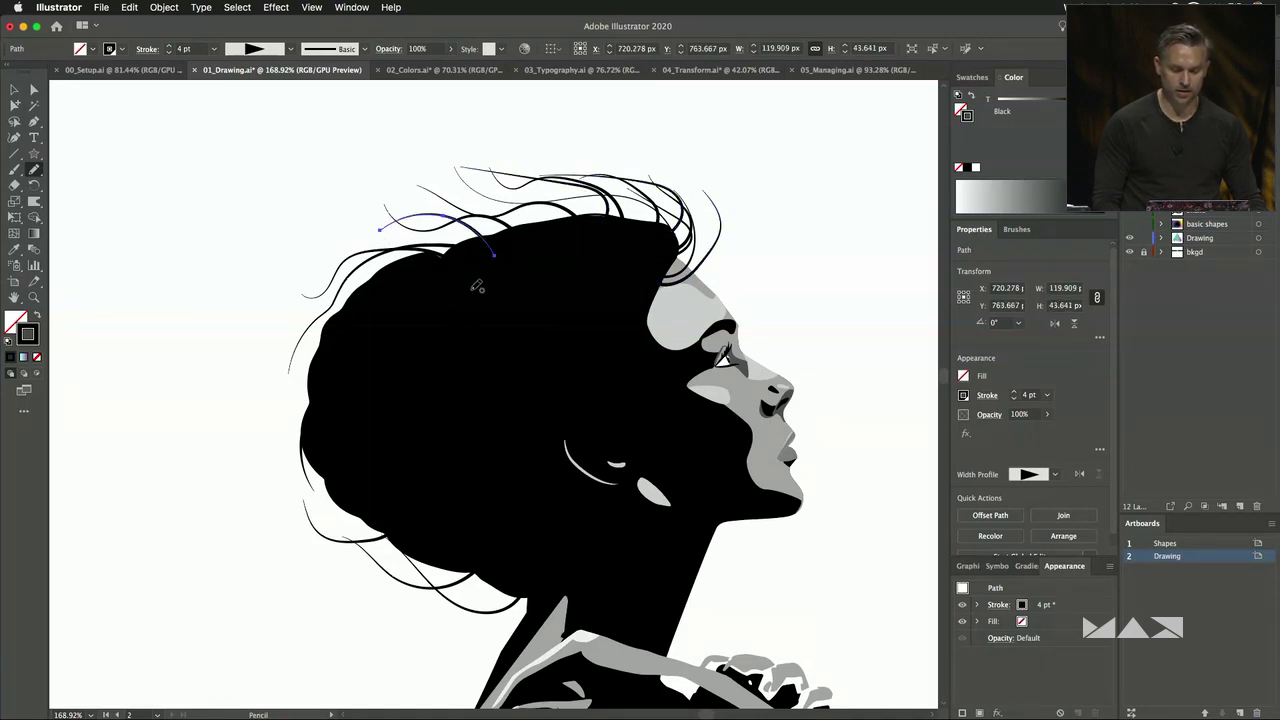
Add short hair strands above the back of the crown, undoing the misplaced strokes.
{"action": "left_click_drag", "start_coordinate": [325, 181], "coordinate": [550, 232]}
{"action": "key", "text": "cmd+z"}
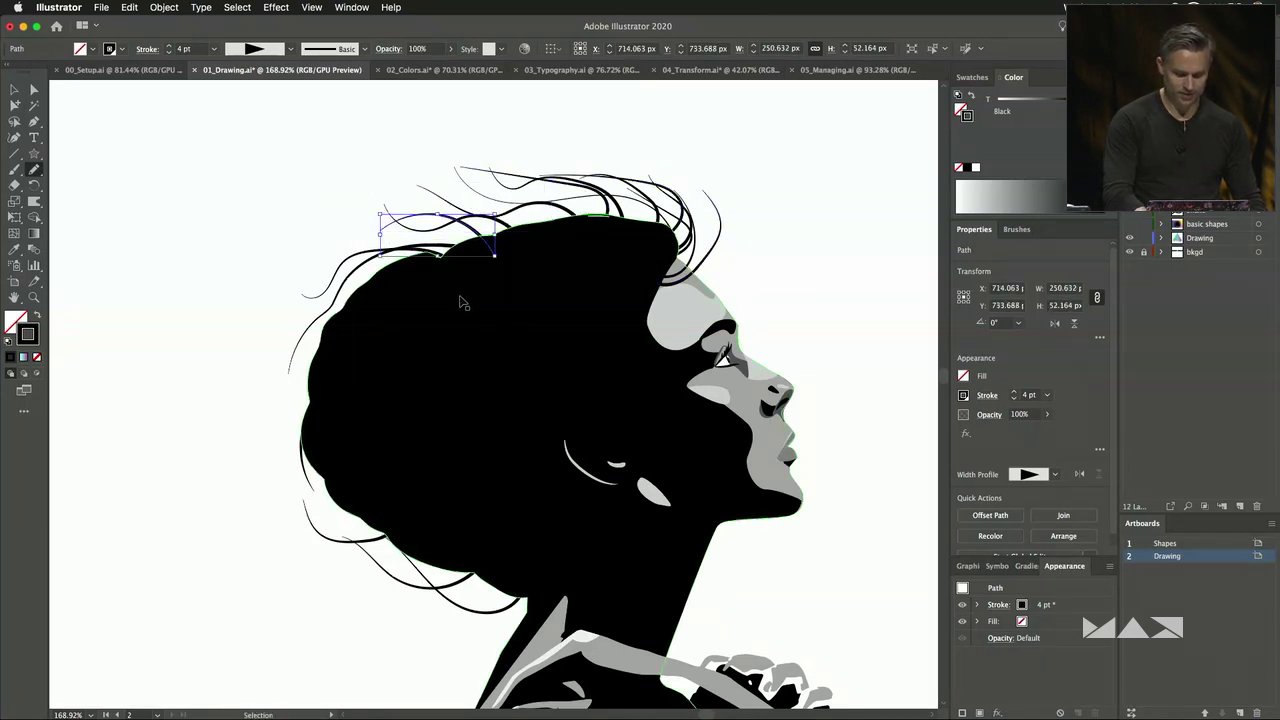
{"action": "mouse_move", "coordinate": [395, 241]}
{"action": "left_mouse_down"}
{"action": "mouse_move", "coordinate": [491, 212]}
{"action": "mouse_move", "coordinate": [533, 268]}
{"action": "mouse_move", "coordinate": [410, 240]}
{"action": "left_mouse_up"}
{"action": "key", "text": "super+z"}
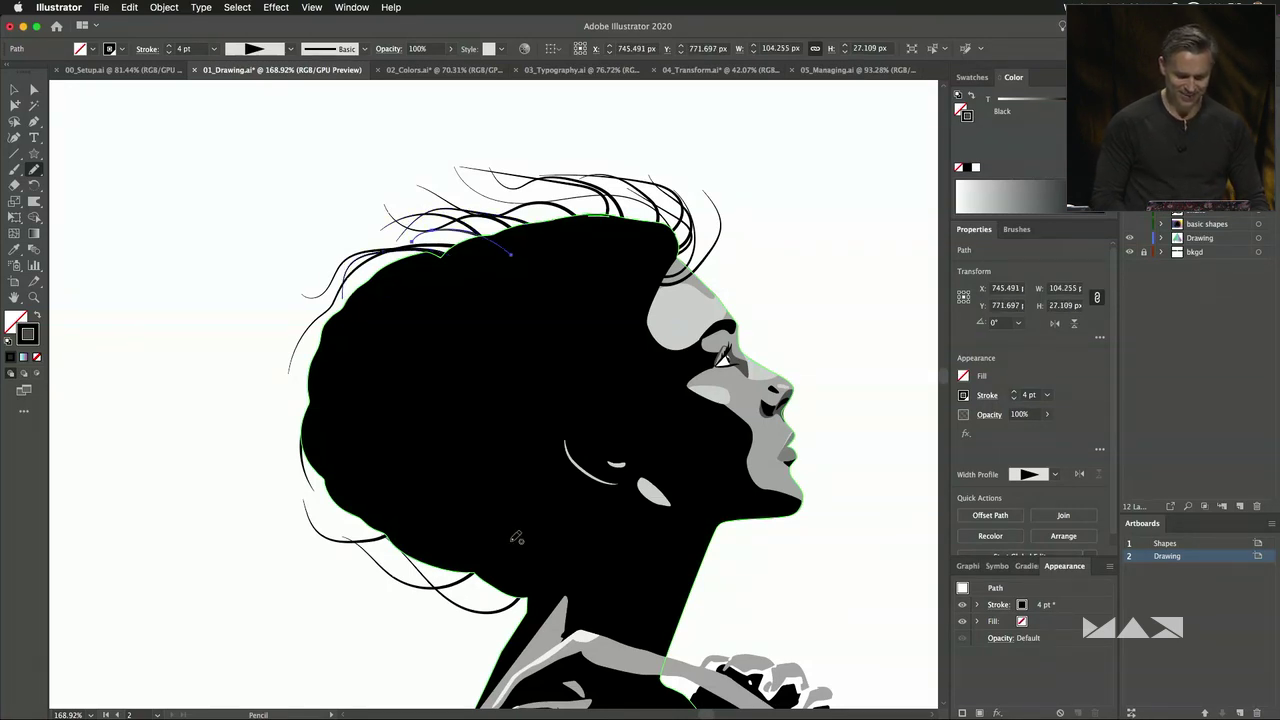
Fill out the hair with more short strands at the nape, the back of the head and the crown.
{"action": "mouse_move", "coordinate": [476, 563]}
{"action": "left_mouse_down"}
{"action": "mouse_move", "coordinate": [403, 569]}
{"action": "mouse_move", "coordinate": [360, 540]}
{"action": "left_mouse_up"}
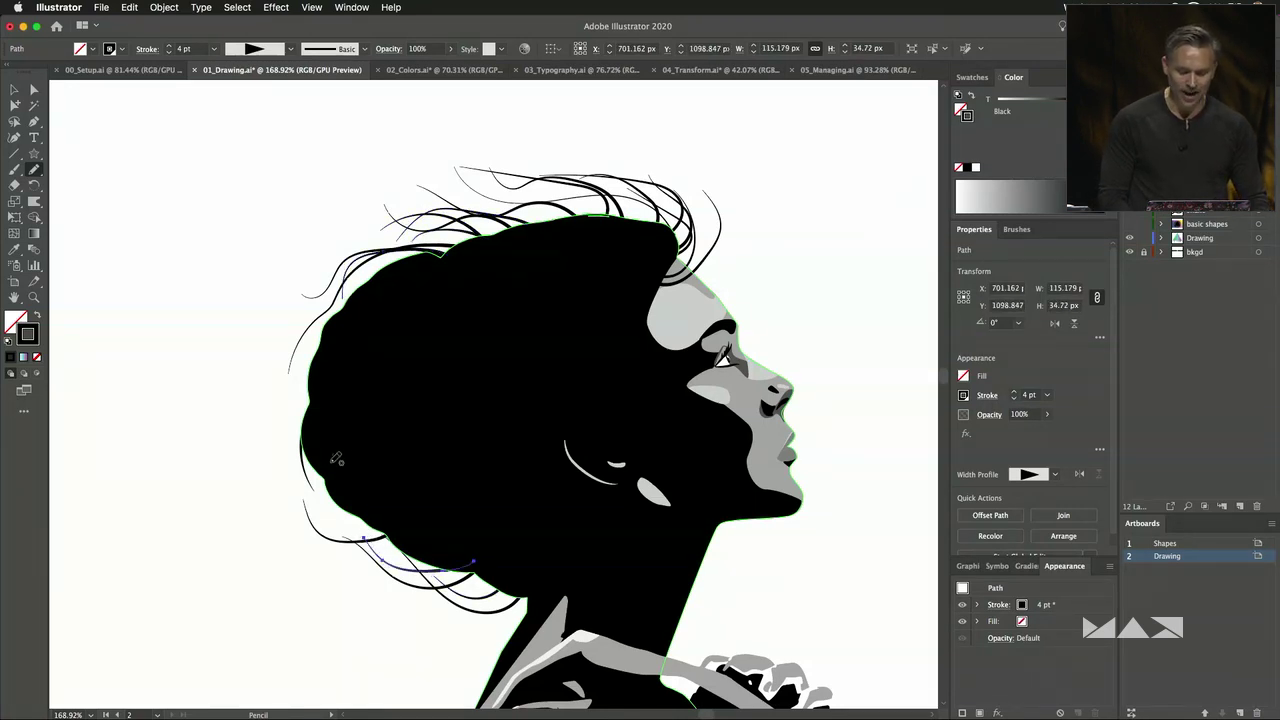
{"action": "left_click_drag", "start_coordinate": [332, 455], "coordinate": [347, 525]}
{"action": "left_click_drag", "start_coordinate": [333, 268], "coordinate": [406, 254]}
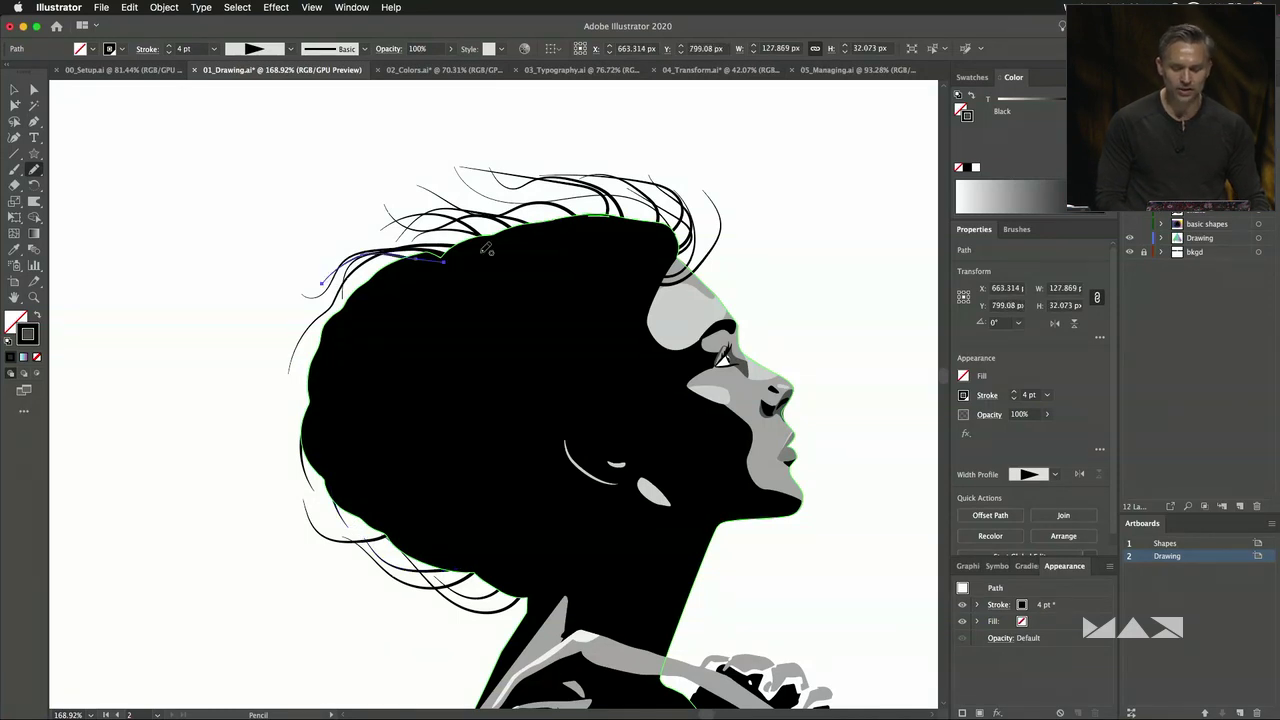
{"action": "mouse_move", "coordinate": [486, 251]}
{"action": "left_mouse_down"}
{"action": "mouse_move", "coordinate": [374, 224]}
{"action": "mouse_move", "coordinate": [345, 232]}
{"action": "left_mouse_up"}
{"action": "mouse_move", "coordinate": [514, 248]}
{"action": "left_mouse_down"}
{"action": "mouse_move", "coordinate": [420, 226]}
{"action": "mouse_move", "coordinate": [572, 235]}
{"action": "left_mouse_up"}
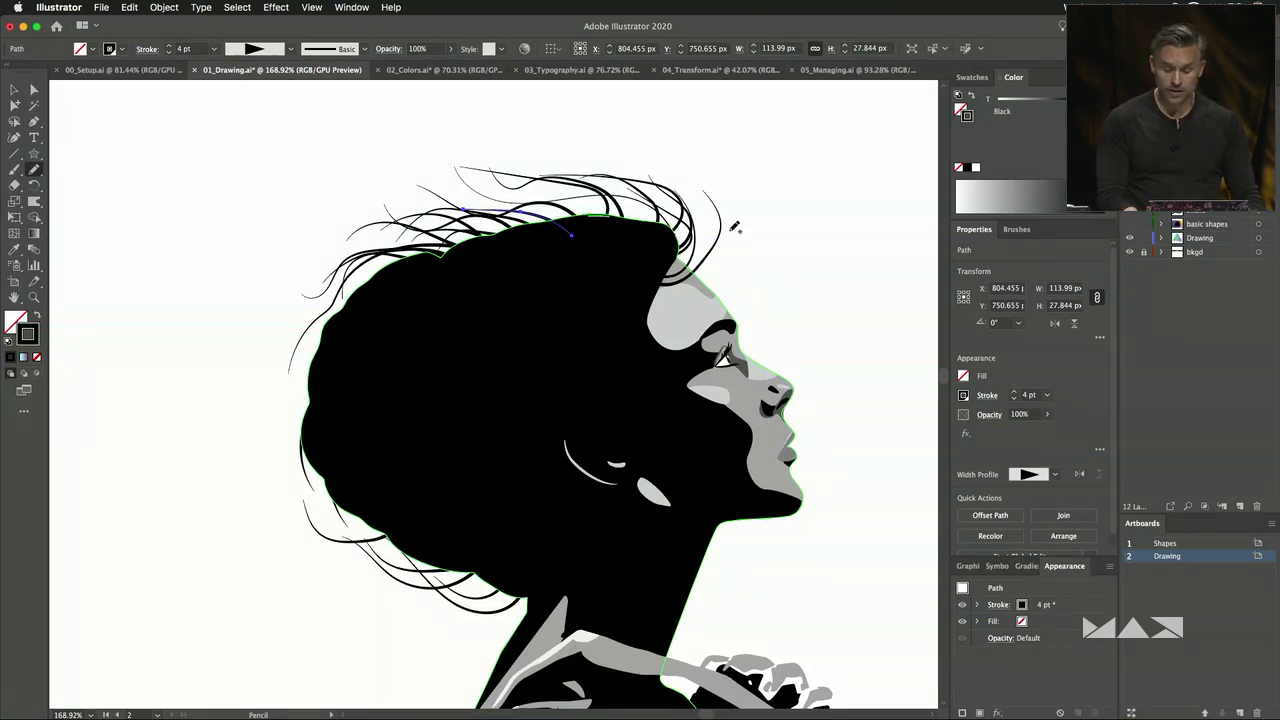
Show the brush collection and select the grouped hair strands artwork above the Drawing artboard.
{"action": "left_click", "coordinate": [1017, 230]}
{"action": "scroll", "coordinate": [1033, 425], "scroll_direction": "down", "scroll_amount": 5}
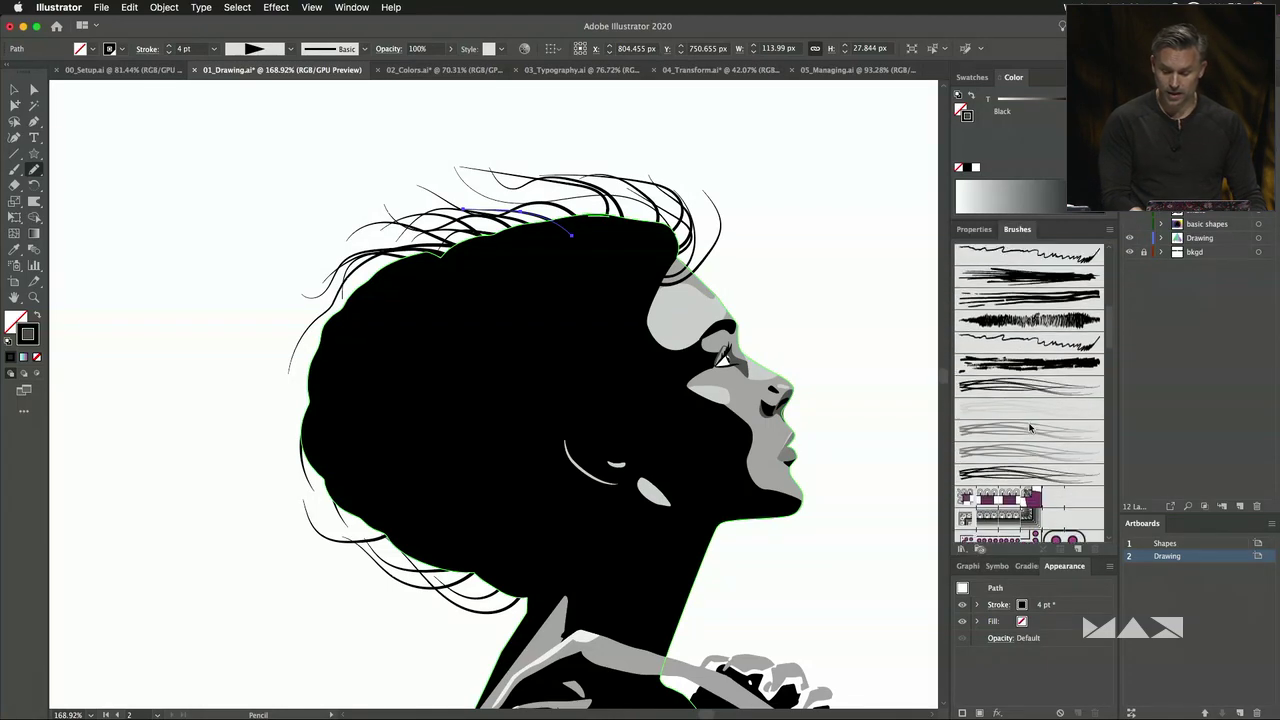
{"action": "scroll", "coordinate": [1033, 425], "scroll_direction": "down", "scroll_amount": 5}
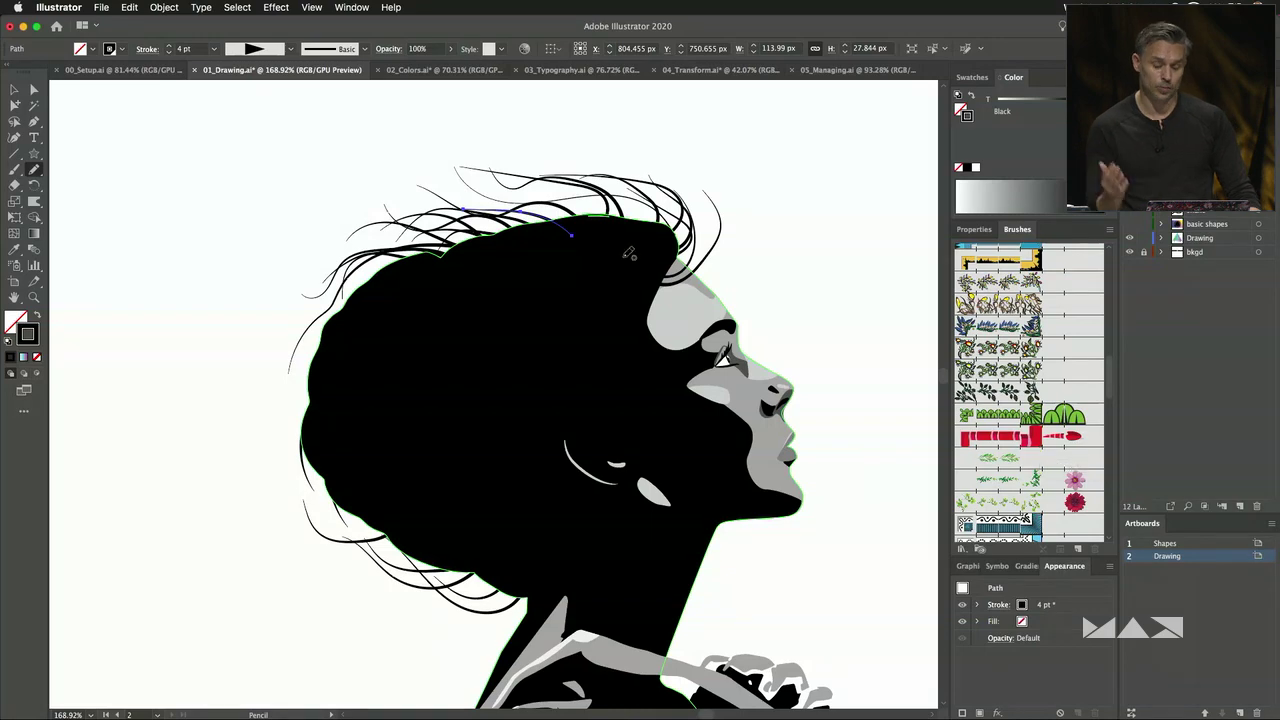
{"action": "left_click_drag", "start_coordinate": [628, 137], "coordinate": [608, 408]}
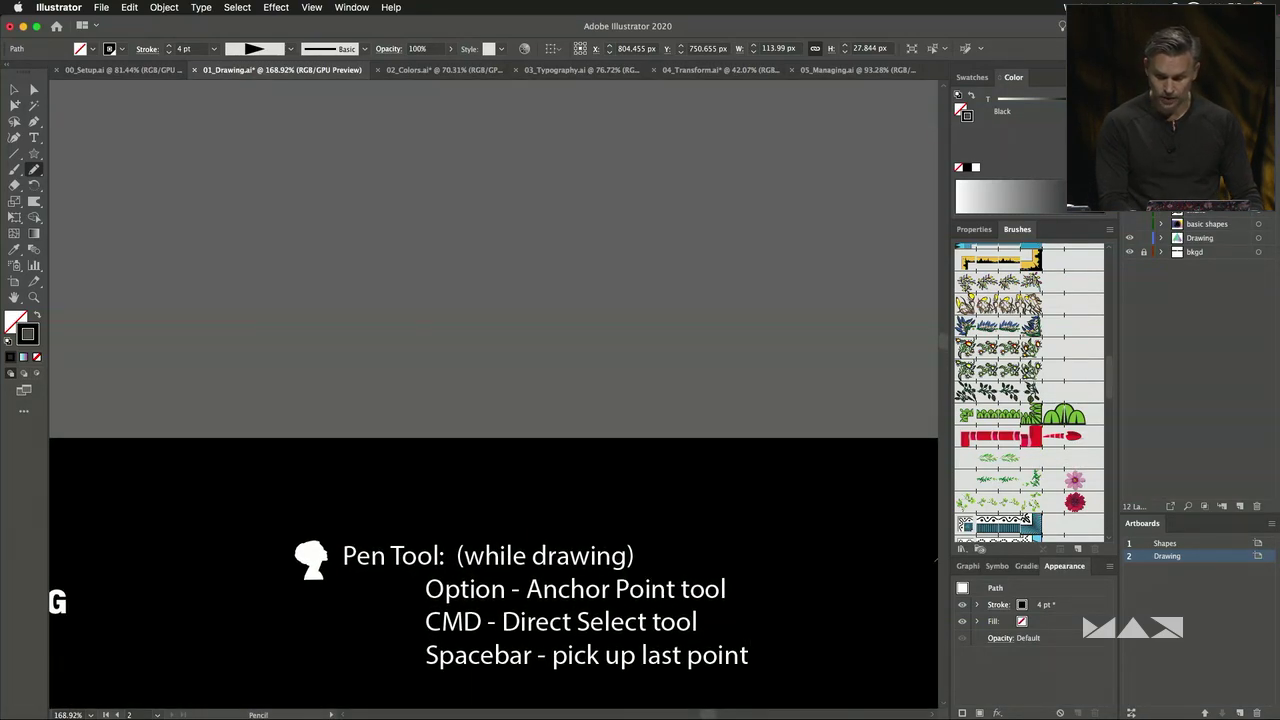
{"action": "mouse_move", "coordinate": [464, 316]}
{"action": "left_mouse_down"}
{"action": "mouse_move", "coordinate": [410, 192]}
{"action": "mouse_move", "coordinate": [487, 290]}
{"action": "mouse_move", "coordinate": [504, 264]}
{"action": "mouse_move", "coordinate": [490, 237]}
{"action": "left_mouse_up"}
{"action": "left_click", "coordinate": [14, 90]}
{"action": "left_click", "coordinate": [507, 300]}
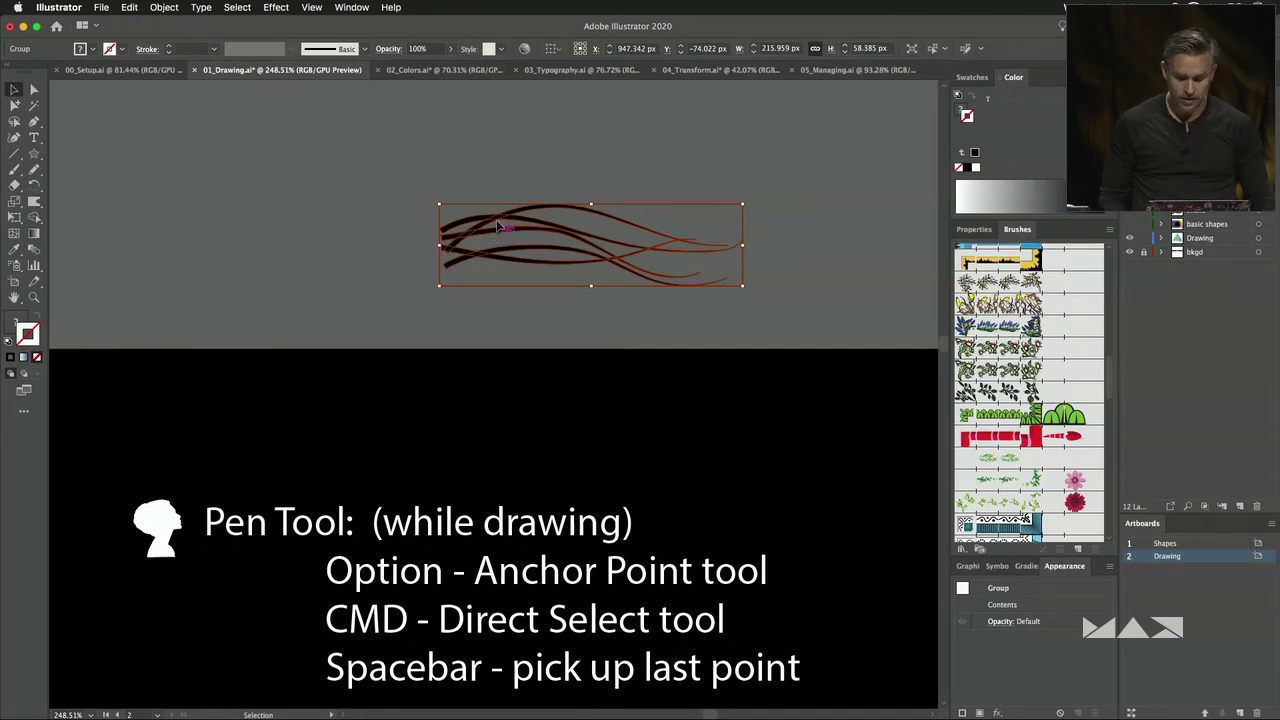
Create an Art Brush from the hair strands group, set to Stretch to Fit Stroke Length, and deselect the artwork.
{"action": "left_click_drag", "start_coordinate": [498, 222], "coordinate": [960, 350]}
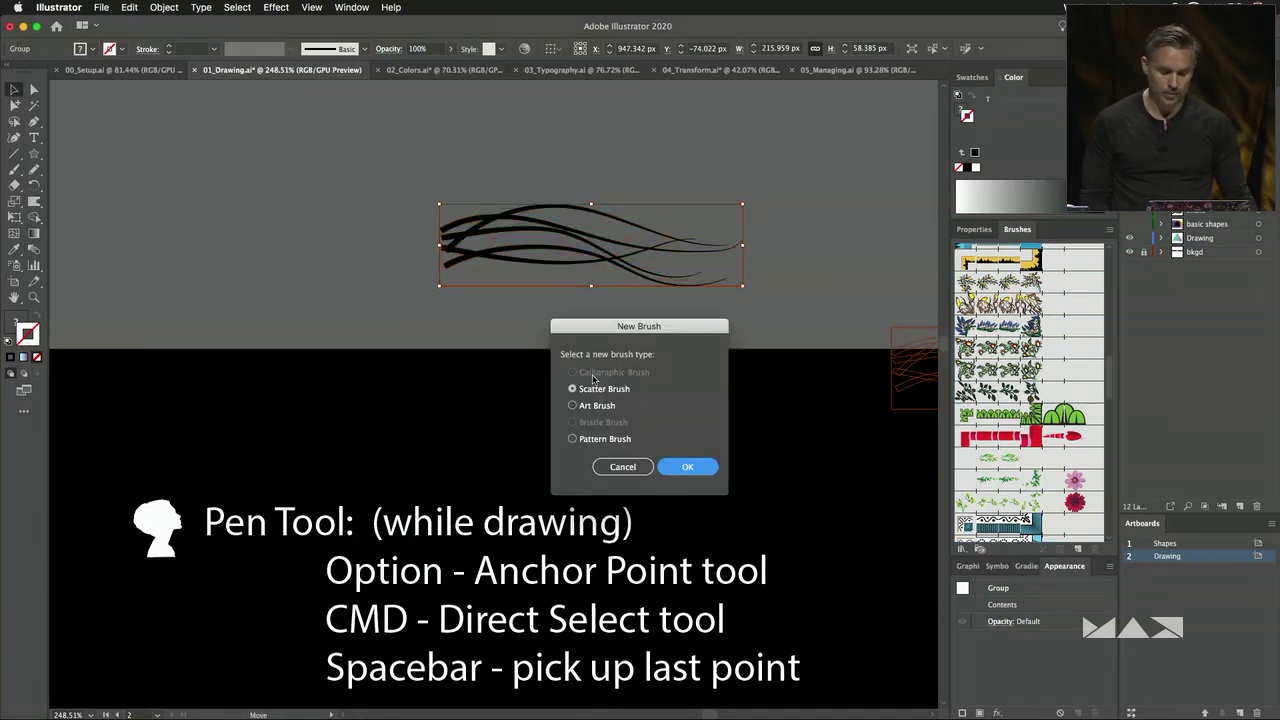
{"action": "left_click", "coordinate": [573, 405]}
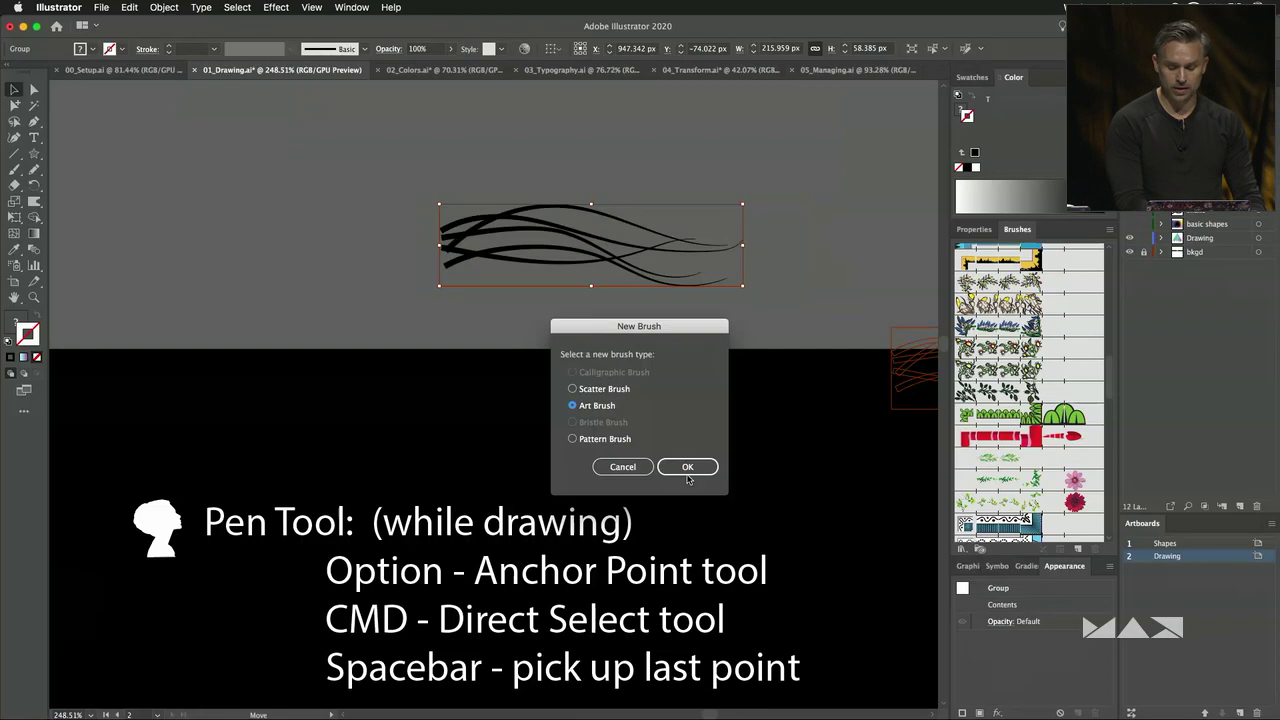
{"action": "left_click", "coordinate": [714, 527]}
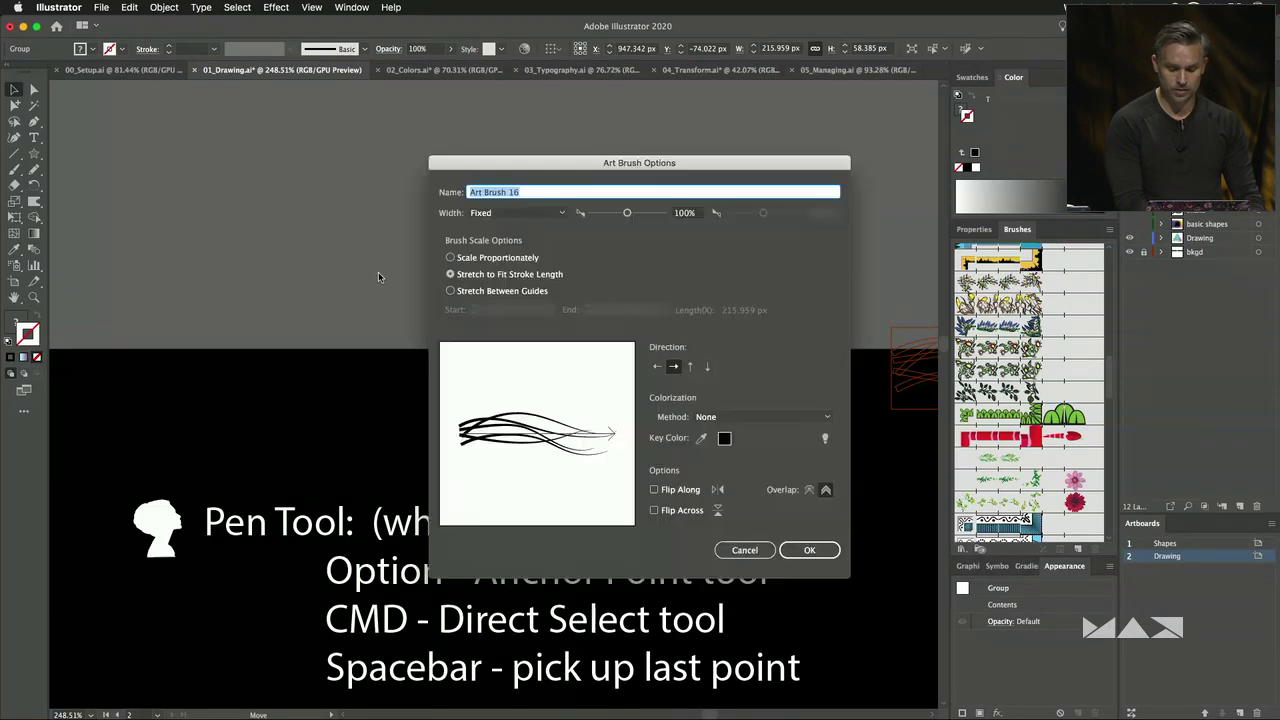
{"action": "left_click", "coordinate": [810, 550]}
{"action": "left_click", "coordinate": [290, 228]}
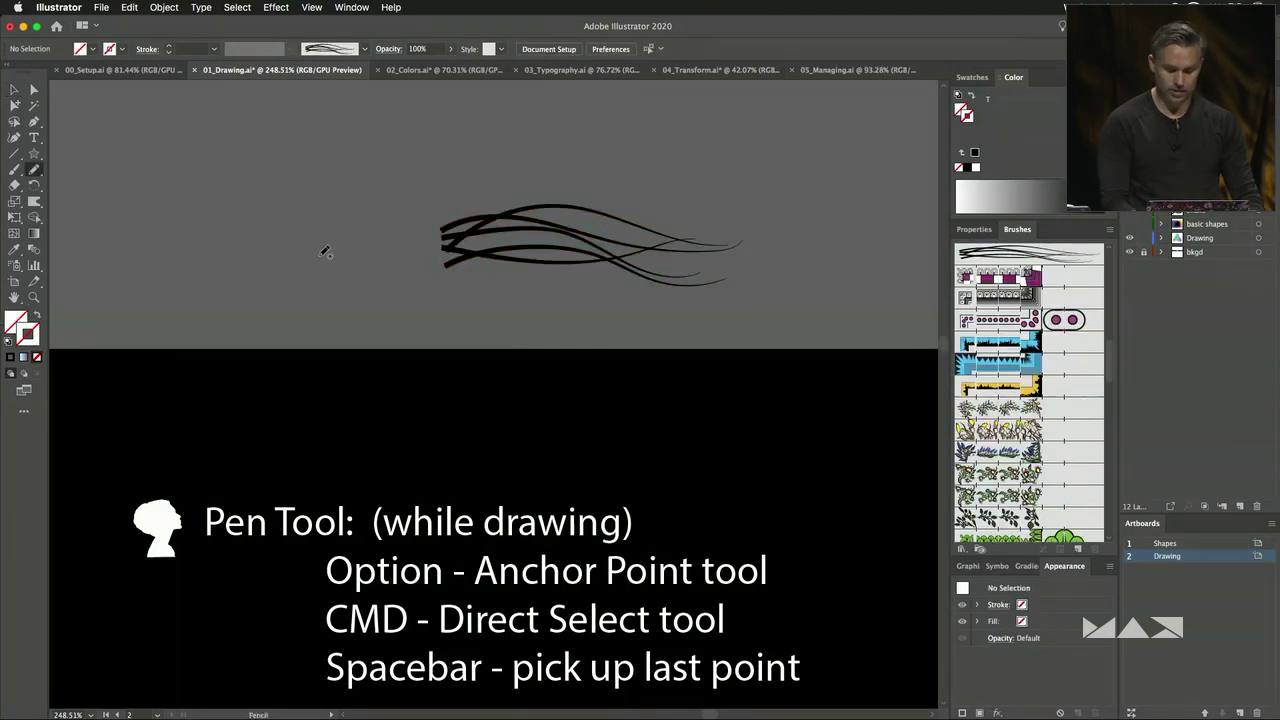
Sketch a curved pencil path about 148 px wide and 238 px high above the forehead and apply the new hair Art Brush.
{"action": "scroll", "coordinate": [1053, 451], "scroll_direction": "down", "scroll_amount": 5}
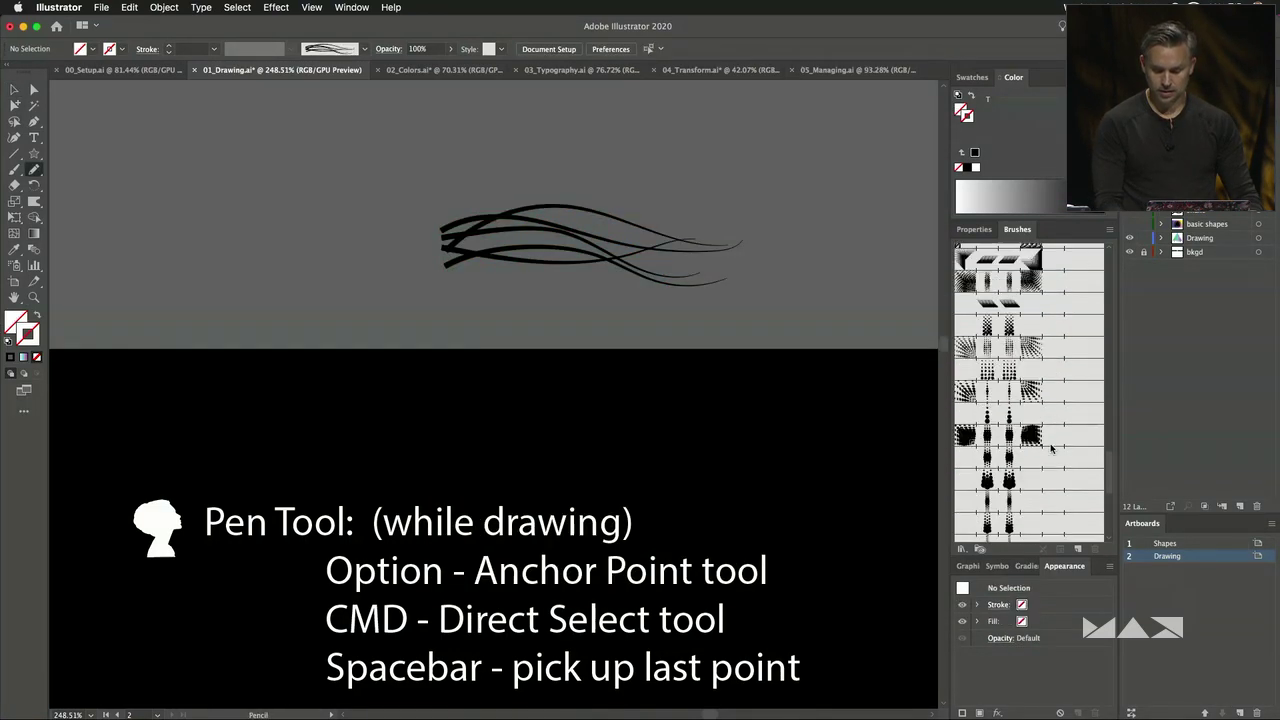
{"action": "scroll", "coordinate": [1053, 451], "scroll_direction": "up", "scroll_amount": 10}
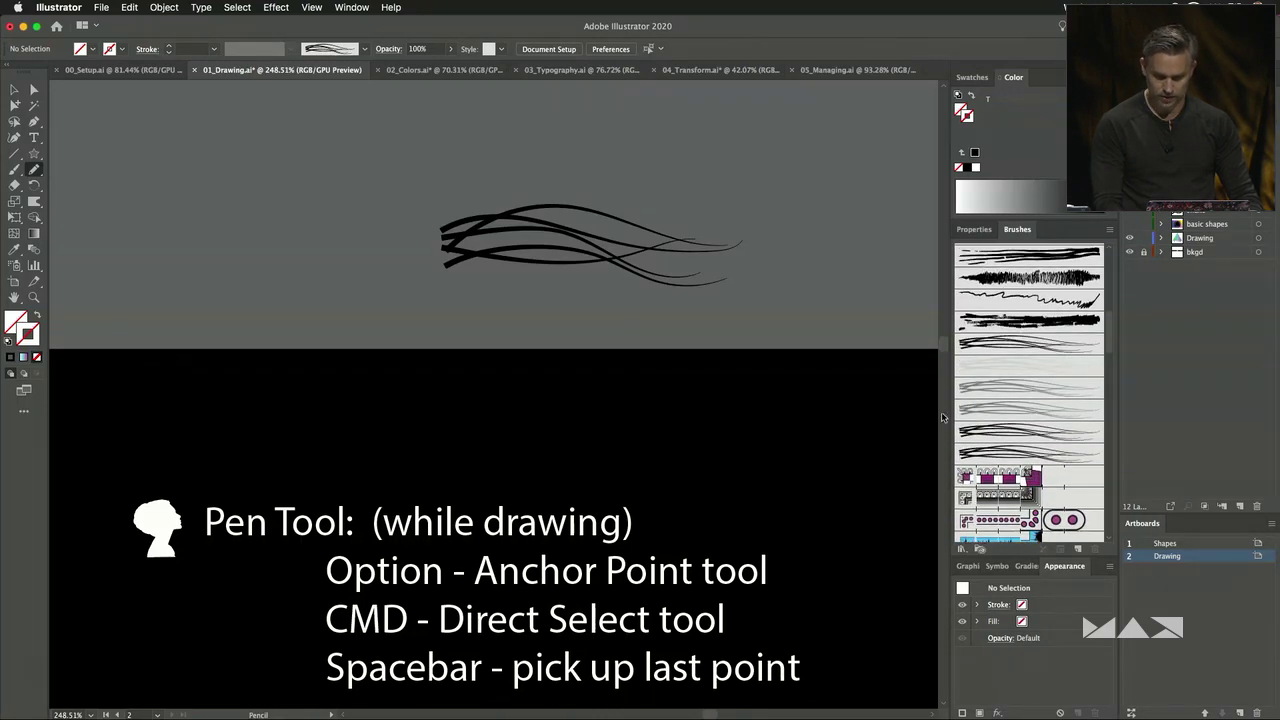
{"action": "scroll", "coordinate": [689, 380], "scroll_direction": "down", "scroll_amount": 8}
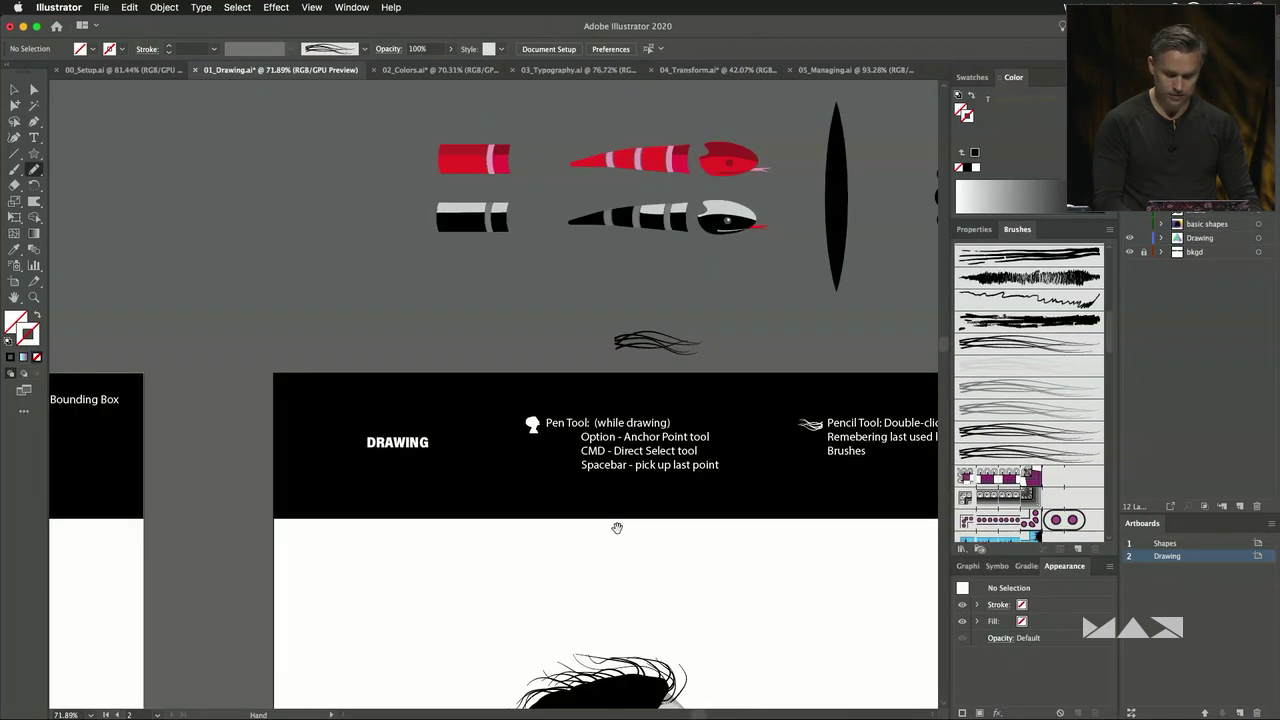
{"action": "left_click_drag", "start_coordinate": [624, 536], "coordinate": [599, 206]}
{"action": "left_click_drag", "start_coordinate": [666, 361], "coordinate": [654, 265]}
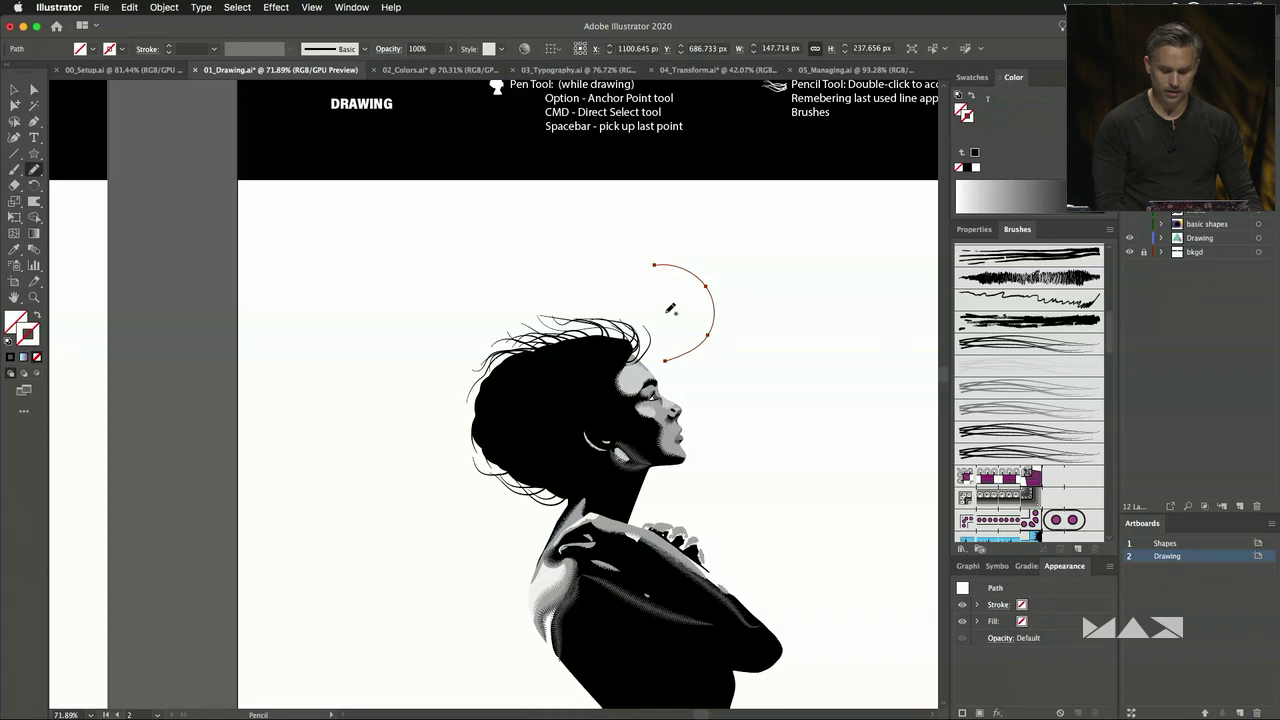
{"action": "left_click", "coordinate": [996, 452]}
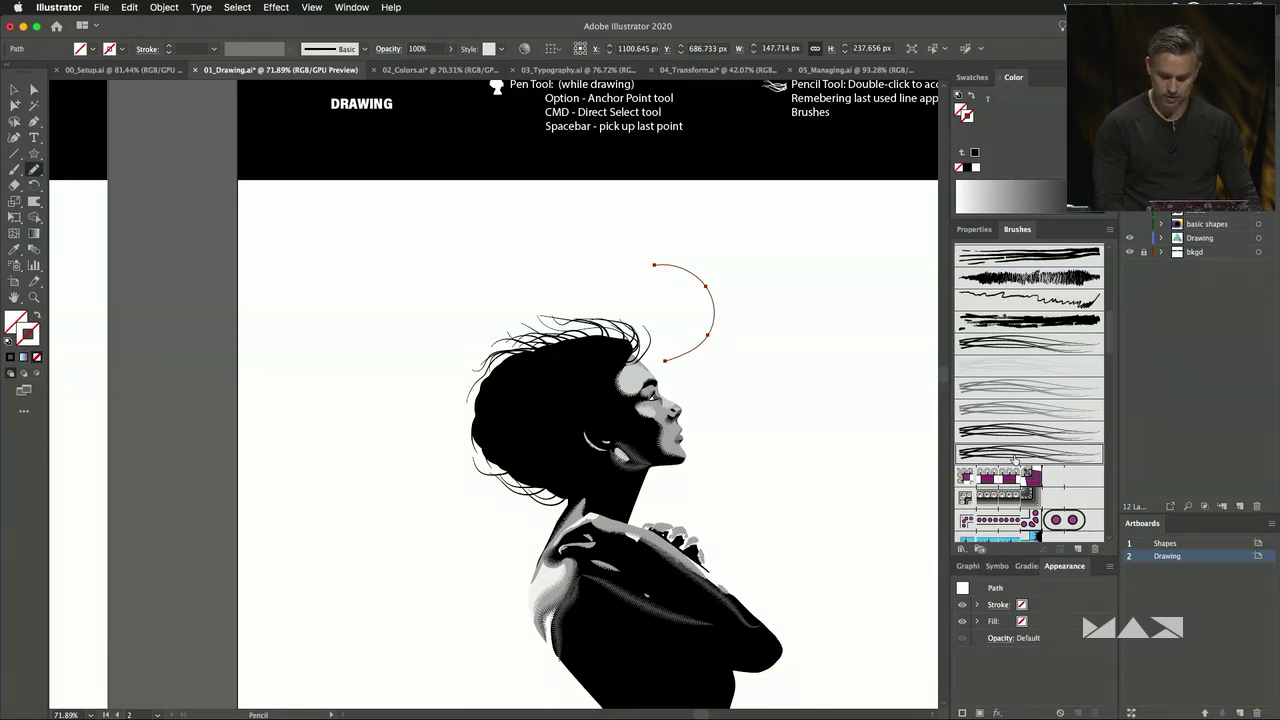
Reduce the stroke weight to 0.25 pt for the hair brush and delete the curved test path.
{"action": "scroll", "coordinate": [692, 249], "scroll_direction": "up", "scroll_amount": 5}
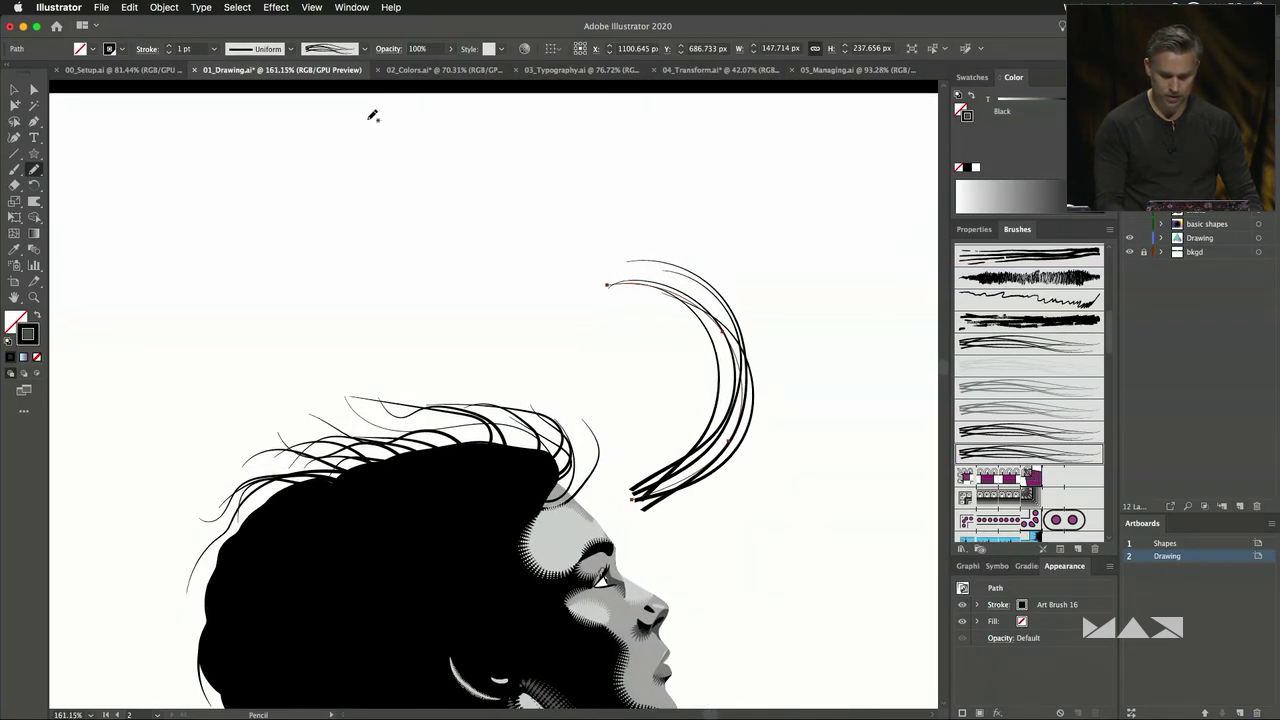
{"action": "left_click", "coordinate": [168, 53]}
{"action": "left_click", "coordinate": [169, 53]}
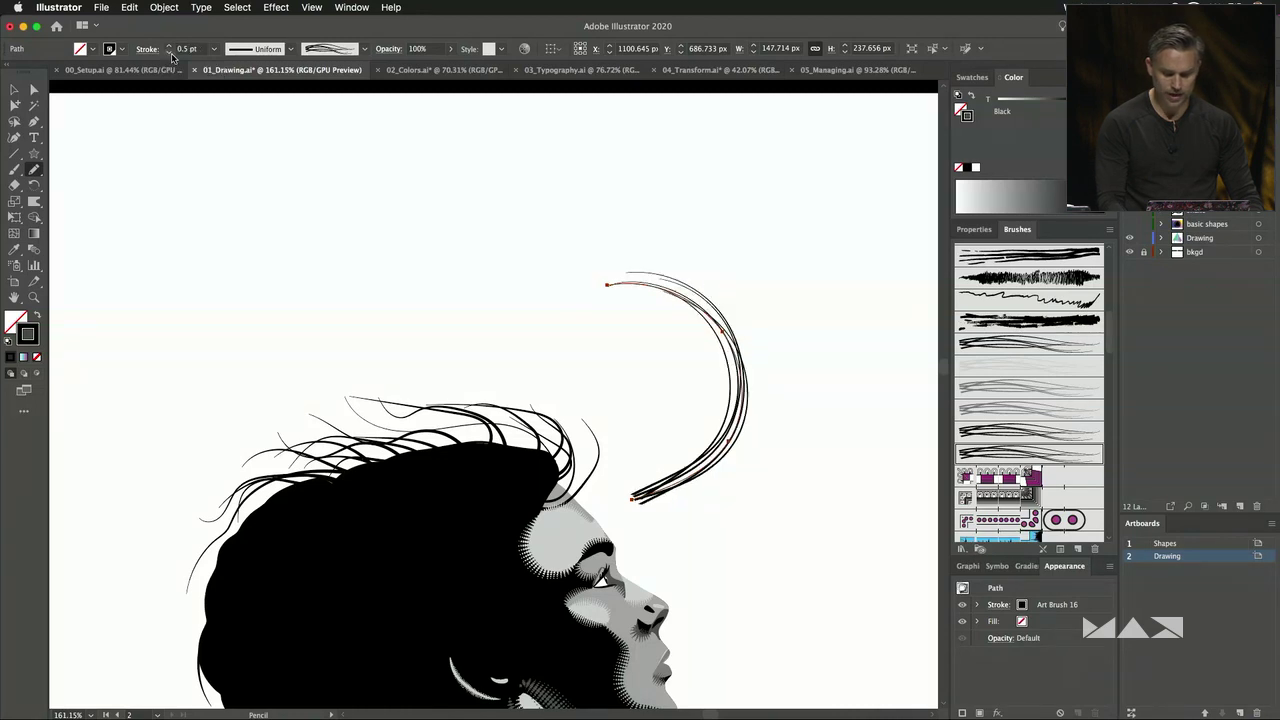
{"action": "key", "text": "Delete"}
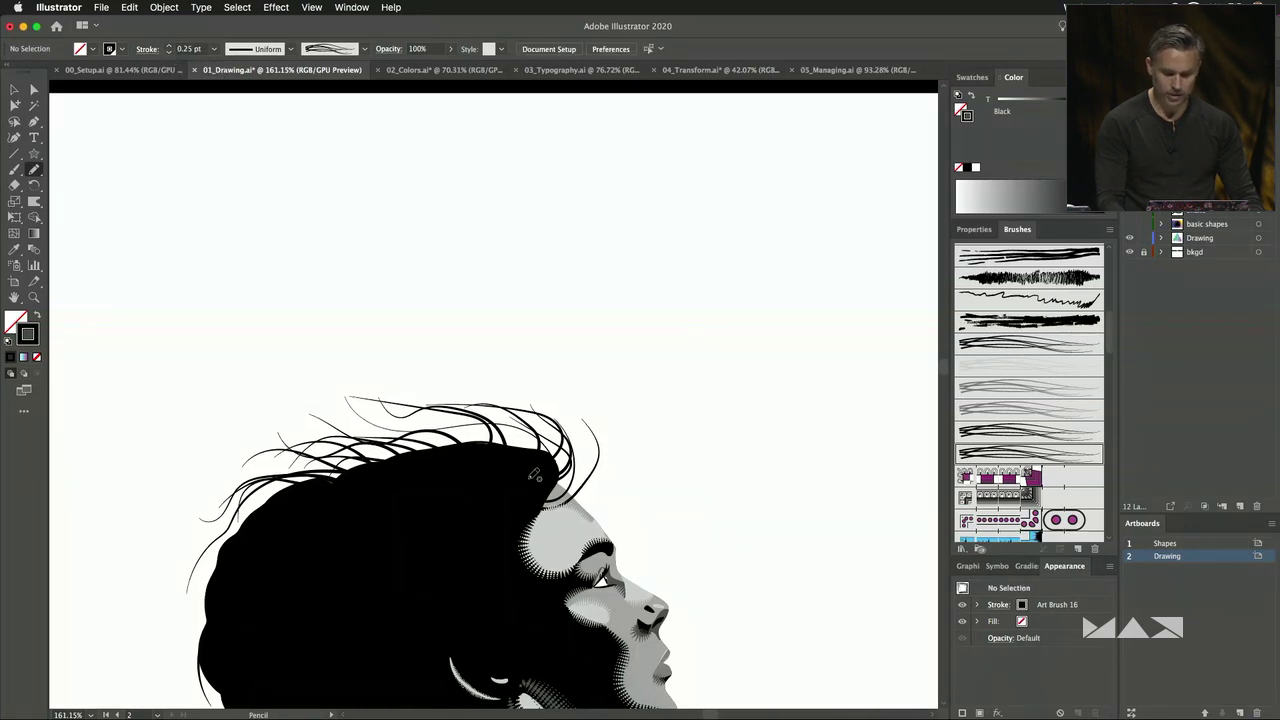
Draw hair-brush strands along the forehead and the top of the crown, deleting the sample strand drawn above the head.
{"action": "left_click_drag", "start_coordinate": [521, 395], "coordinate": [510, 465]}
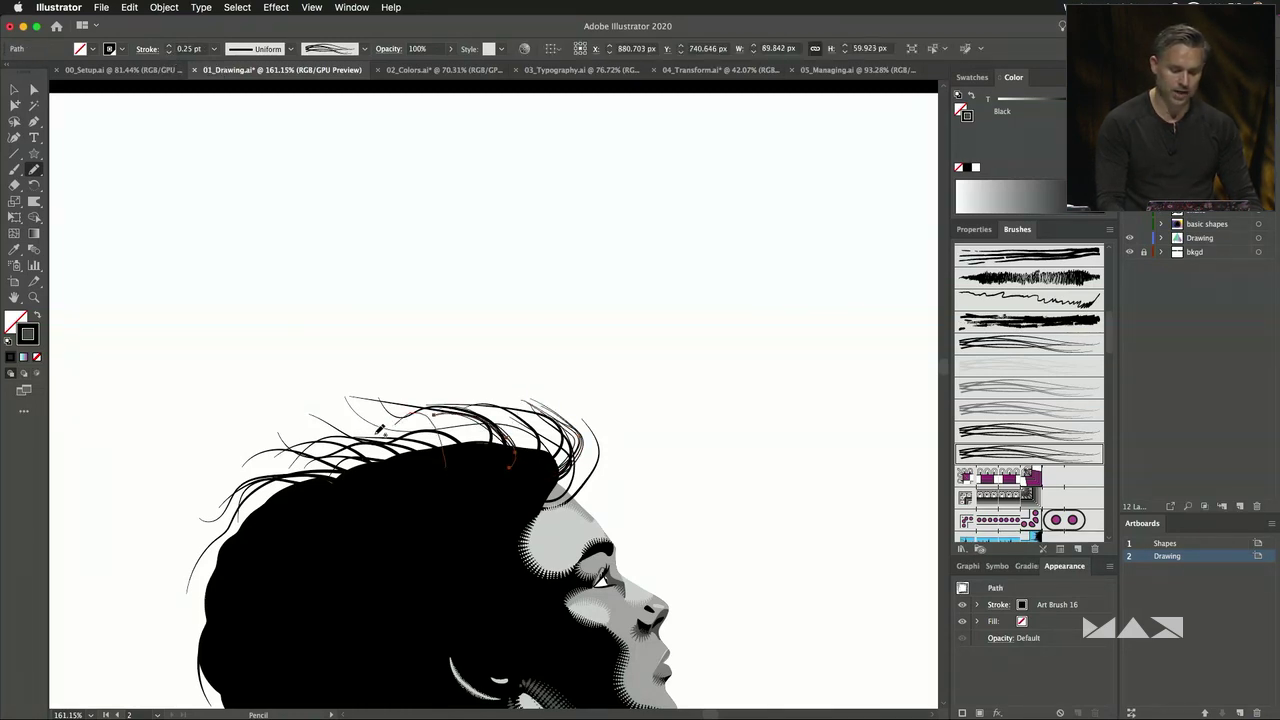
{"action": "left_click_drag", "start_coordinate": [380, 428], "coordinate": [300, 402]}
{"action": "left_click_drag", "start_coordinate": [475, 279], "coordinate": [370, 300]}
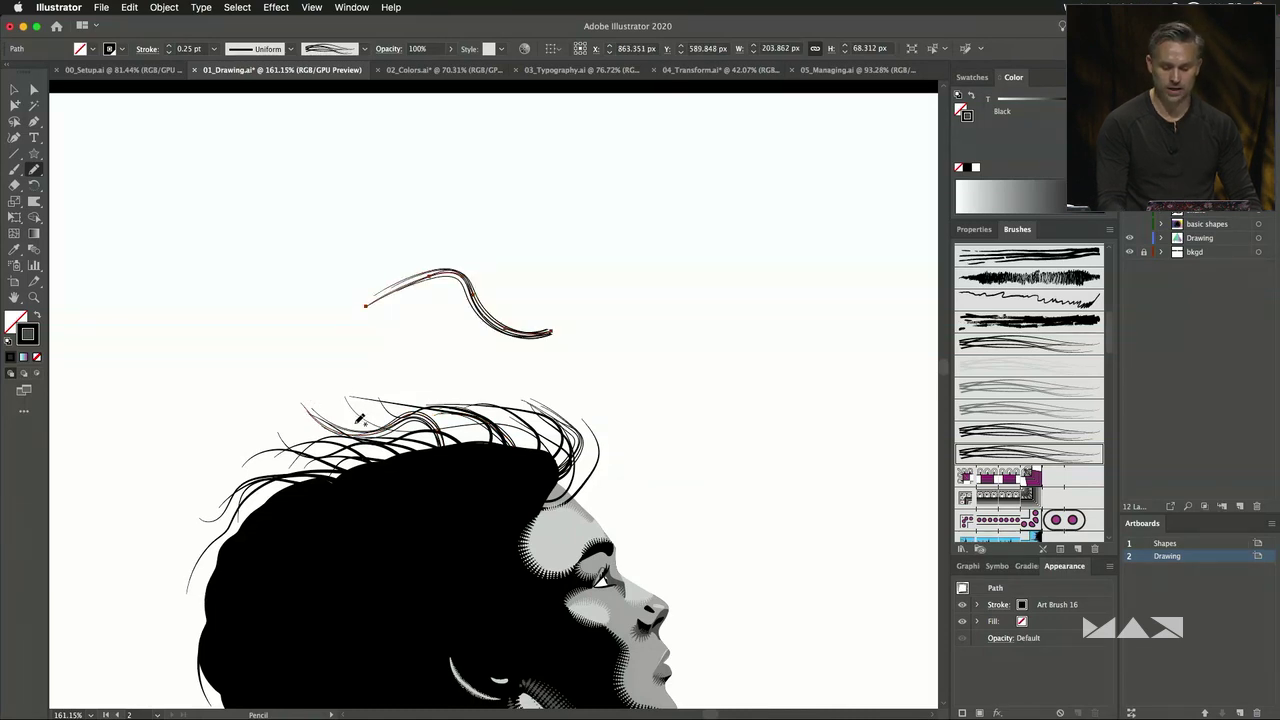
{"action": "key", "text": "Delete"}
{"action": "left_click_drag", "start_coordinate": [338, 436], "coordinate": [428, 483]}
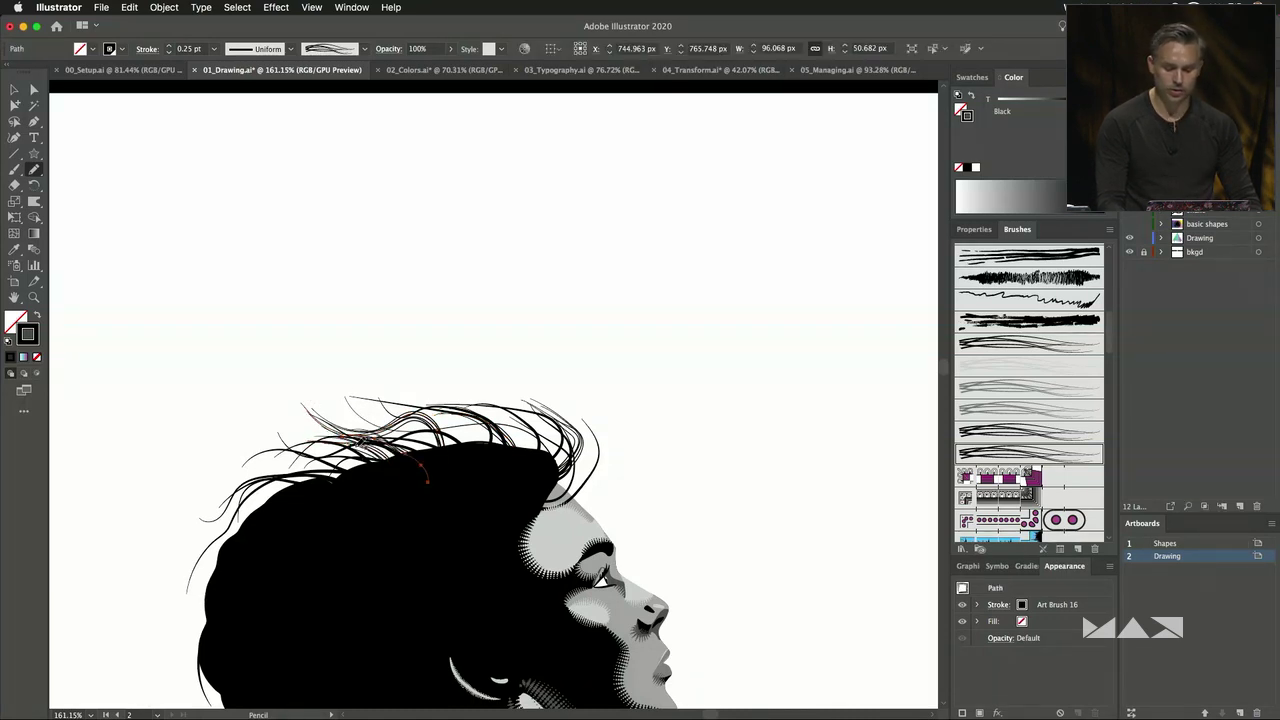
{"action": "left_click_drag", "start_coordinate": [415, 400], "coordinate": [540, 488]}
{"action": "mouse_move", "coordinate": [546, 424]}
{"action": "left_mouse_down"}
{"action": "mouse_move", "coordinate": [525, 462]}
{"action": "mouse_move", "coordinate": [524, 404]}
{"action": "left_mouse_up"}
{"action": "left_click_drag", "start_coordinate": [434, 469], "coordinate": [288, 436]}
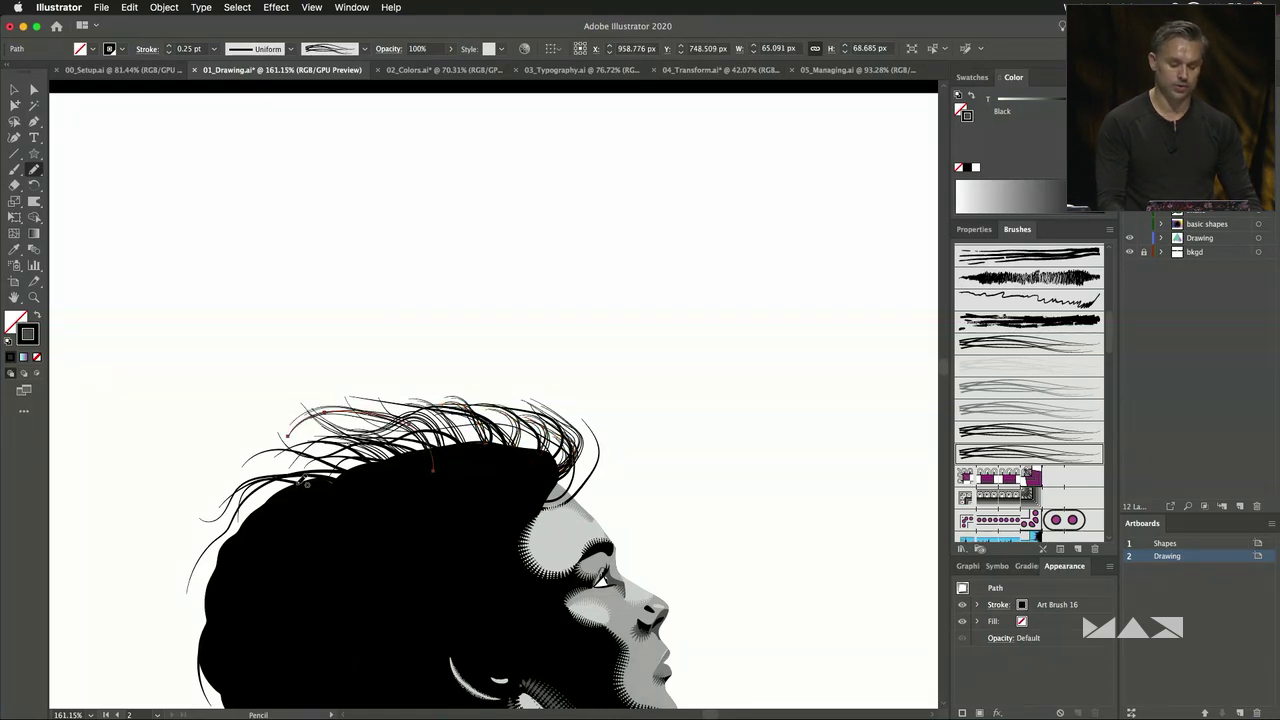
Draw hair-brush strands over the rear of the crown and down the back of the head.
{"action": "left_click_drag", "start_coordinate": [213, 460], "coordinate": [350, 496]}
{"action": "scroll", "coordinate": [350, 490], "scroll_direction": "down", "scroll_amount": 5}
{"action": "scroll", "coordinate": [350, 490], "scroll_direction": "left", "scroll_amount": 3}
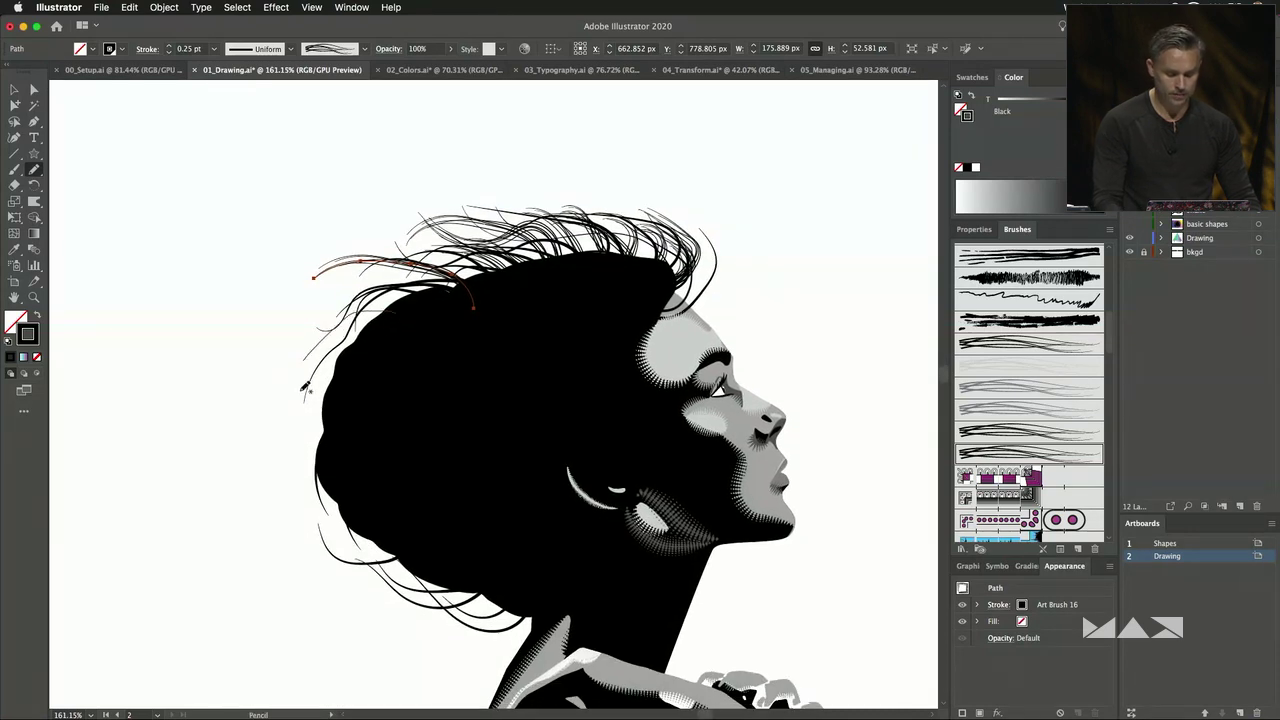
{"action": "left_click_drag", "start_coordinate": [305, 390], "coordinate": [292, 426]}
{"action": "mouse_move", "coordinate": [344, 372]}
{"action": "left_mouse_down"}
{"action": "mouse_move", "coordinate": [309, 456]}
{"action": "mouse_move", "coordinate": [310, 492]}
{"action": "left_mouse_up"}
{"action": "left_click_drag", "start_coordinate": [348, 366], "coordinate": [306, 488]}
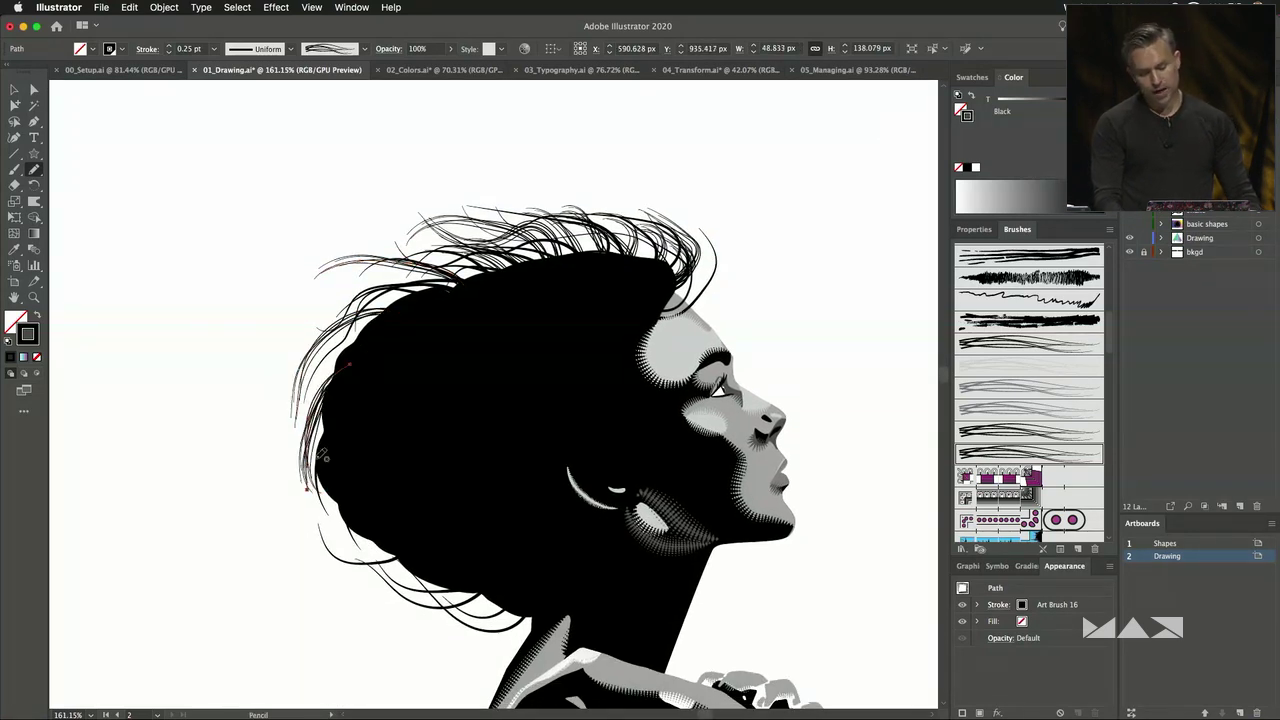
Show all the hidden artwork so the portrait has its finished hair, and view the whole figure.
{"action": "key", "text": "super+alt+3"}
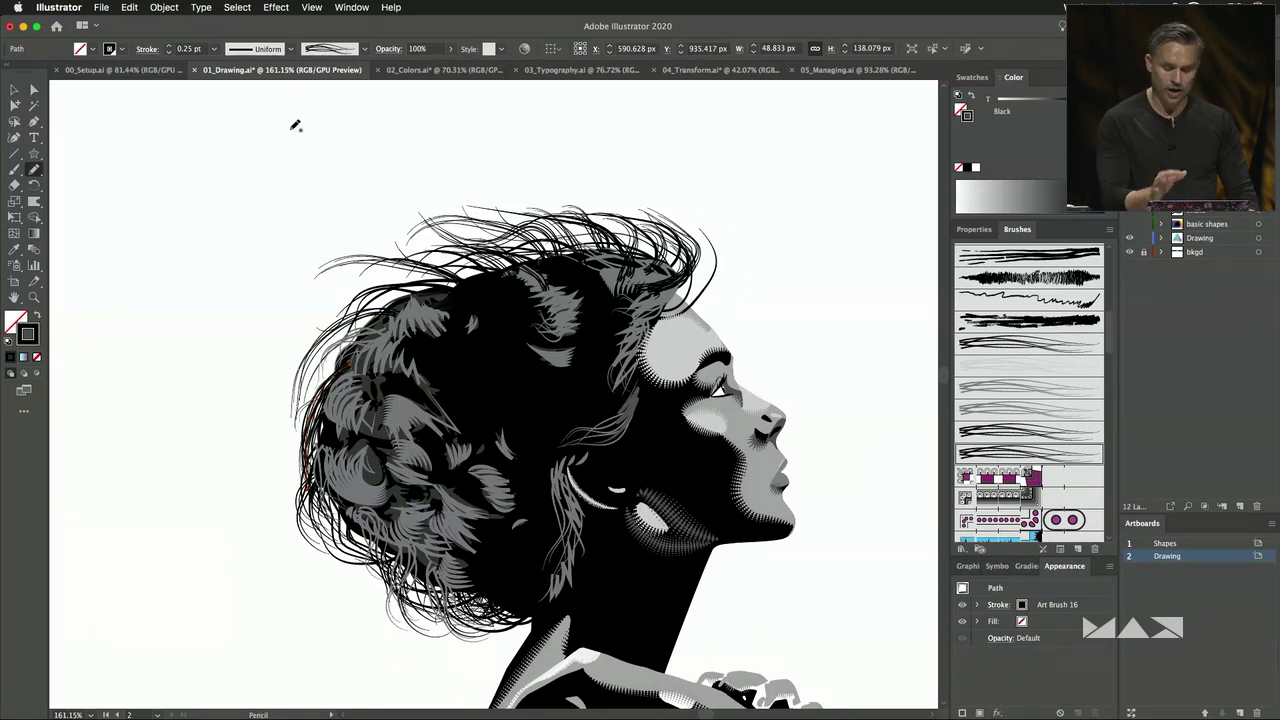
{"action": "scroll", "coordinate": [466, 167], "scroll_direction": "down", "scroll_amount": 5}
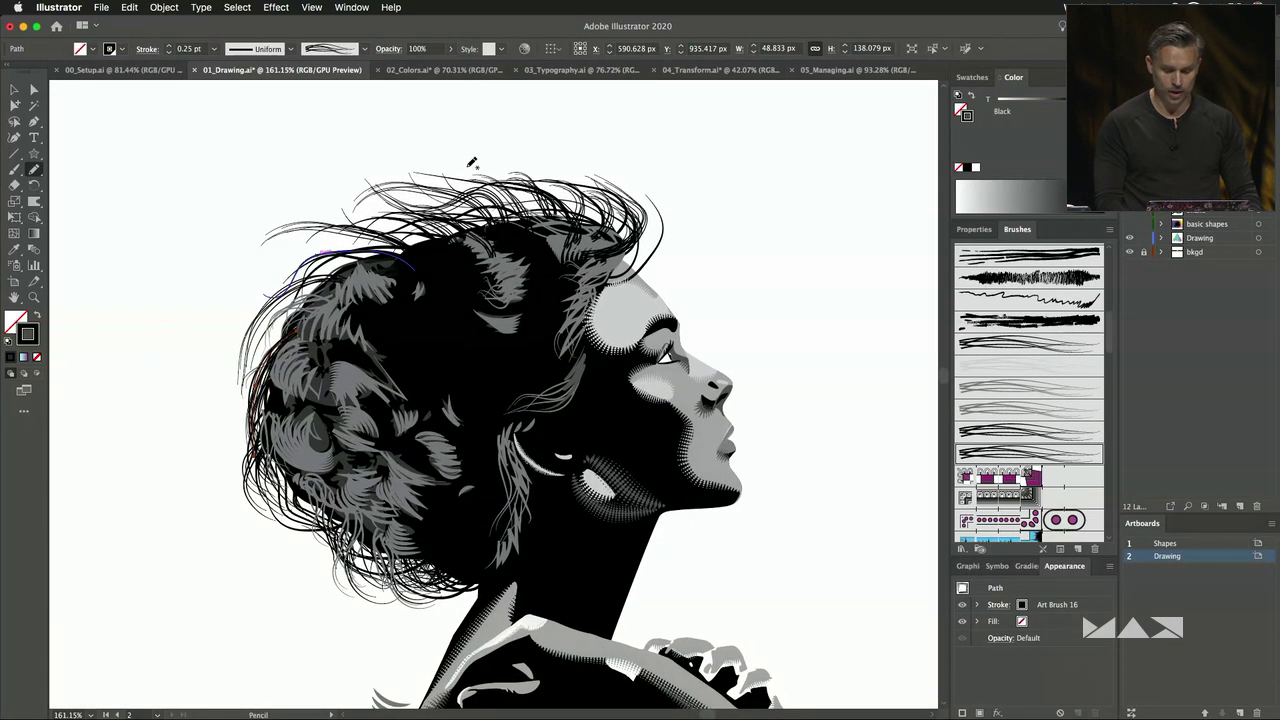
{"action": "left_click_drag", "start_coordinate": [465, 167], "coordinate": [449, 157]}
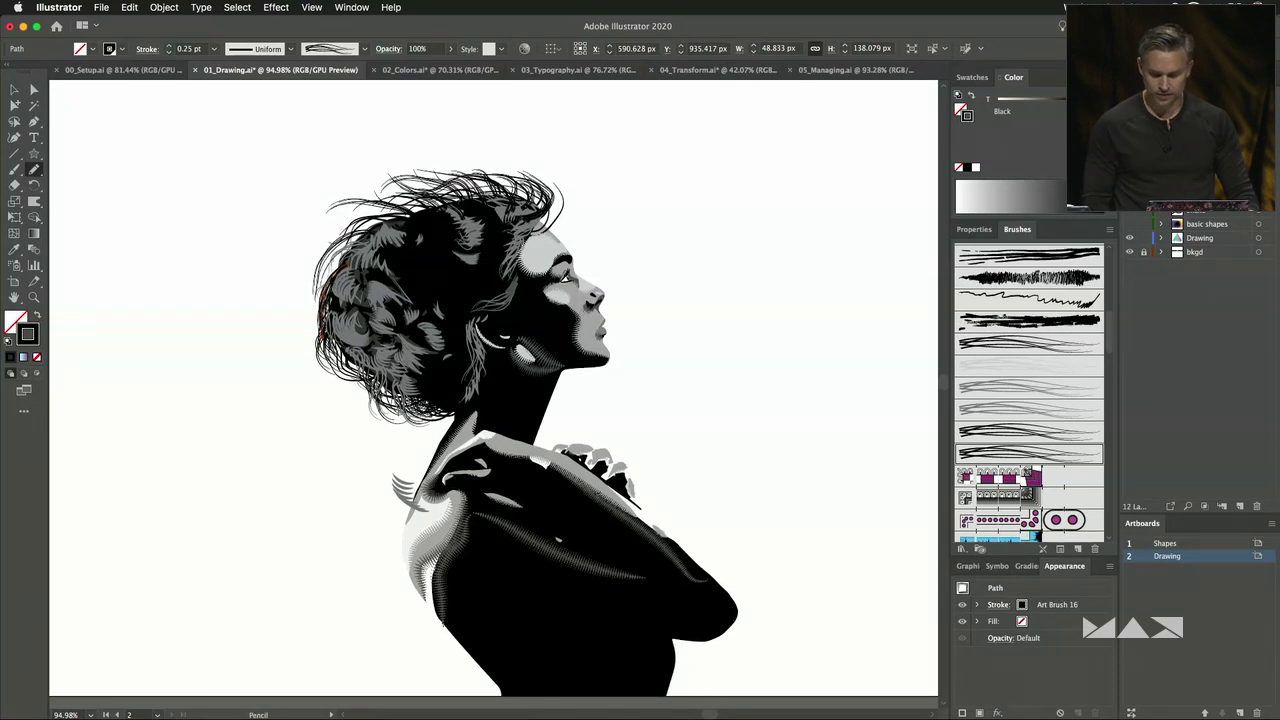
Start a new Pattern Brush from the red snake body segment above the Drawing artboard.
{"action": "scroll", "coordinate": [520, 602], "scroll_direction": "up", "scroll_amount": 5}
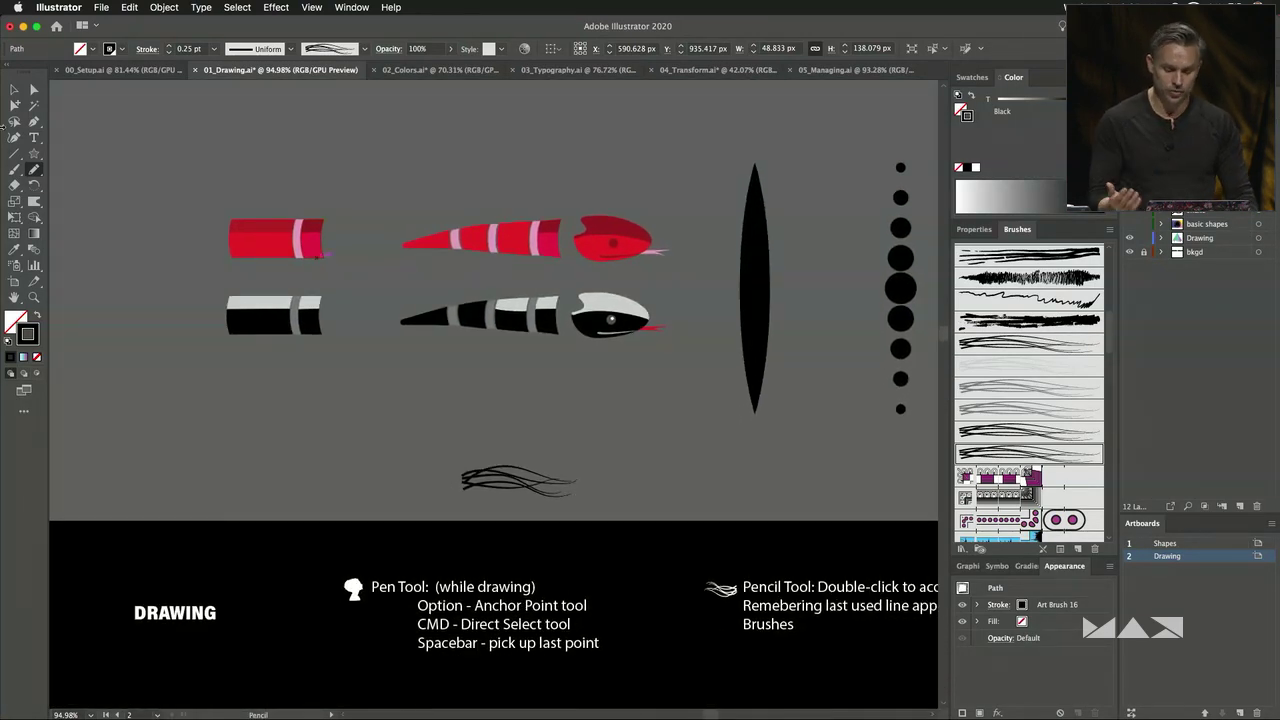
{"action": "left_click", "coordinate": [14, 89]}
{"action": "left_click", "coordinate": [318, 242]}
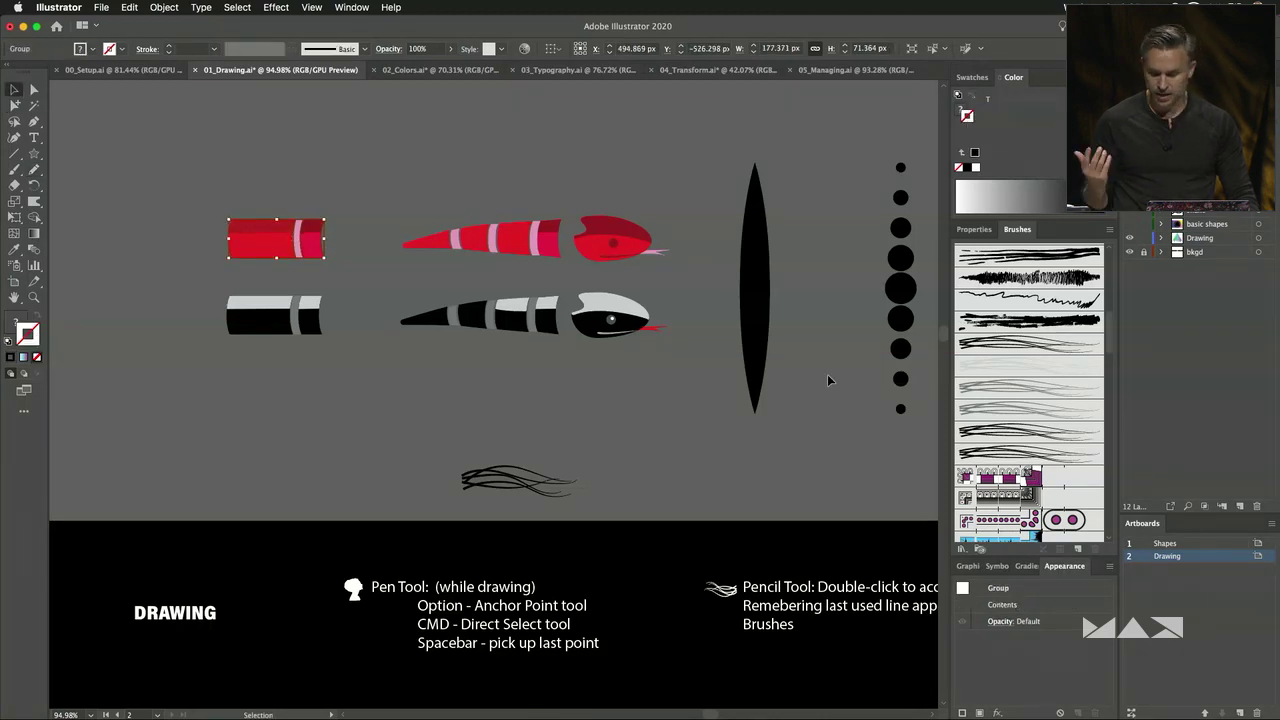
{"action": "left_click_drag", "start_coordinate": [262, 236], "coordinate": [1022, 484]}
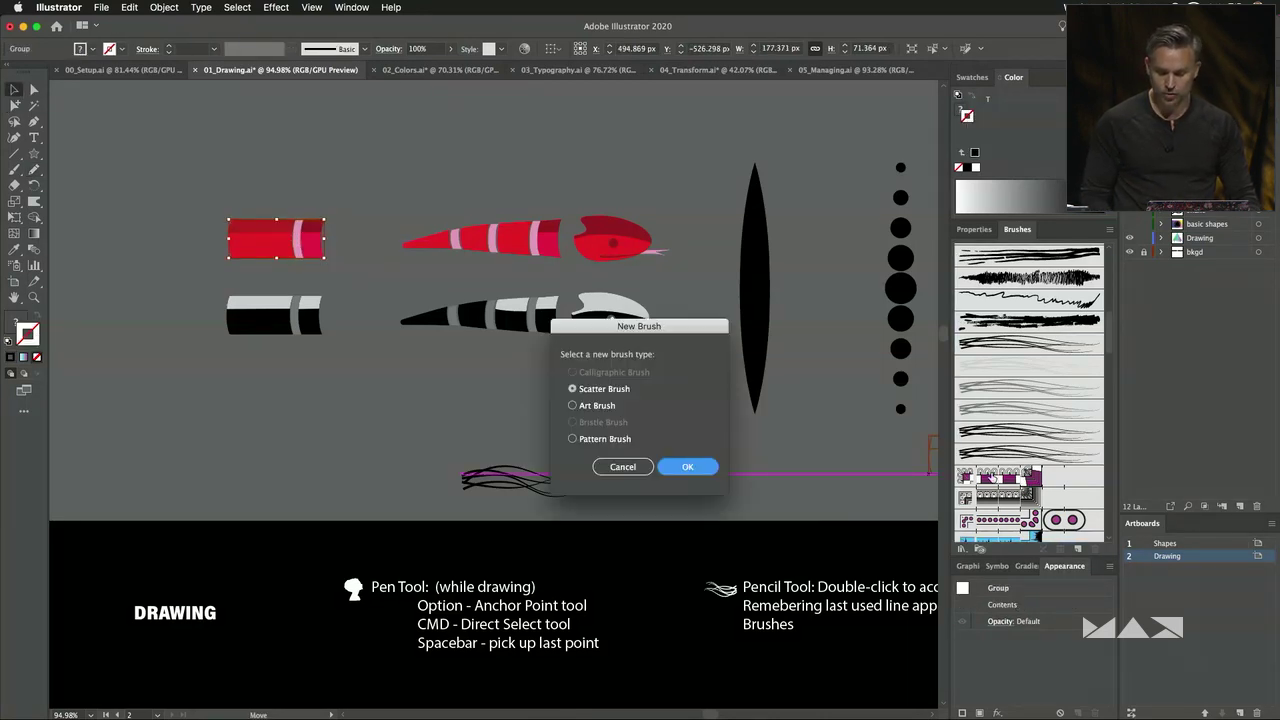
{"action": "left_click", "coordinate": [573, 439]}
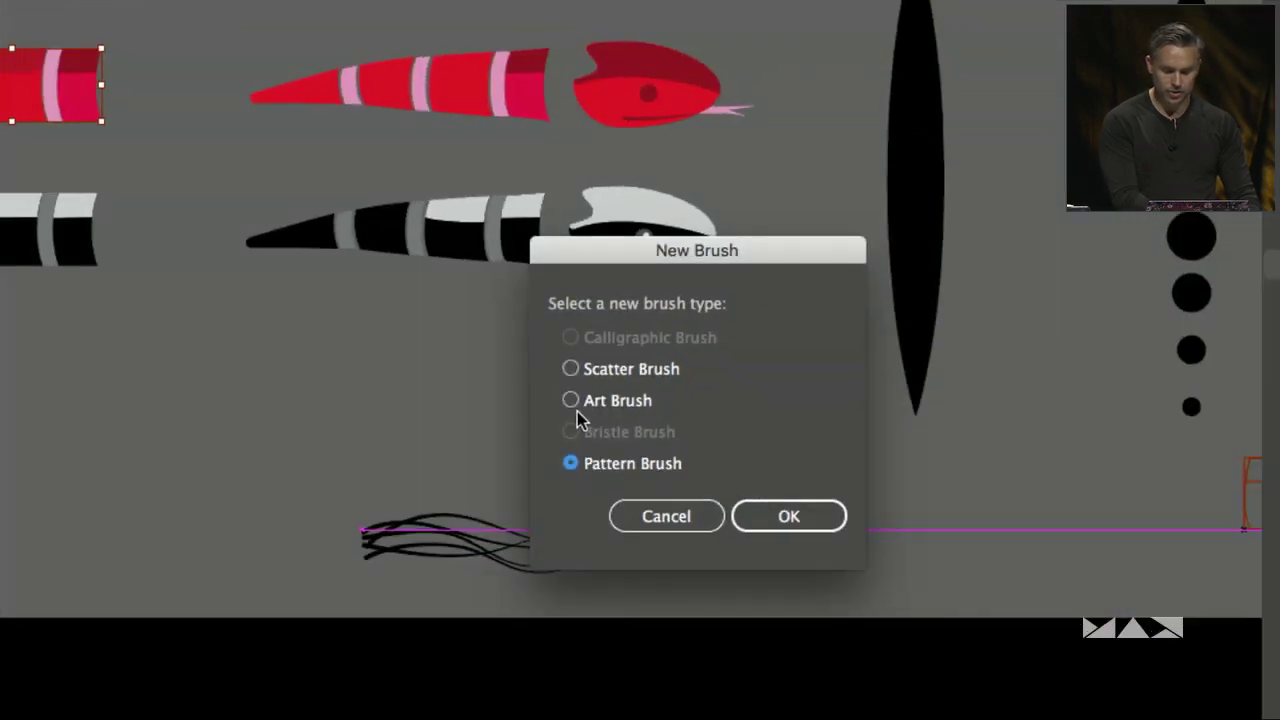
{"action": "left_click", "coordinate": [770, 515]}
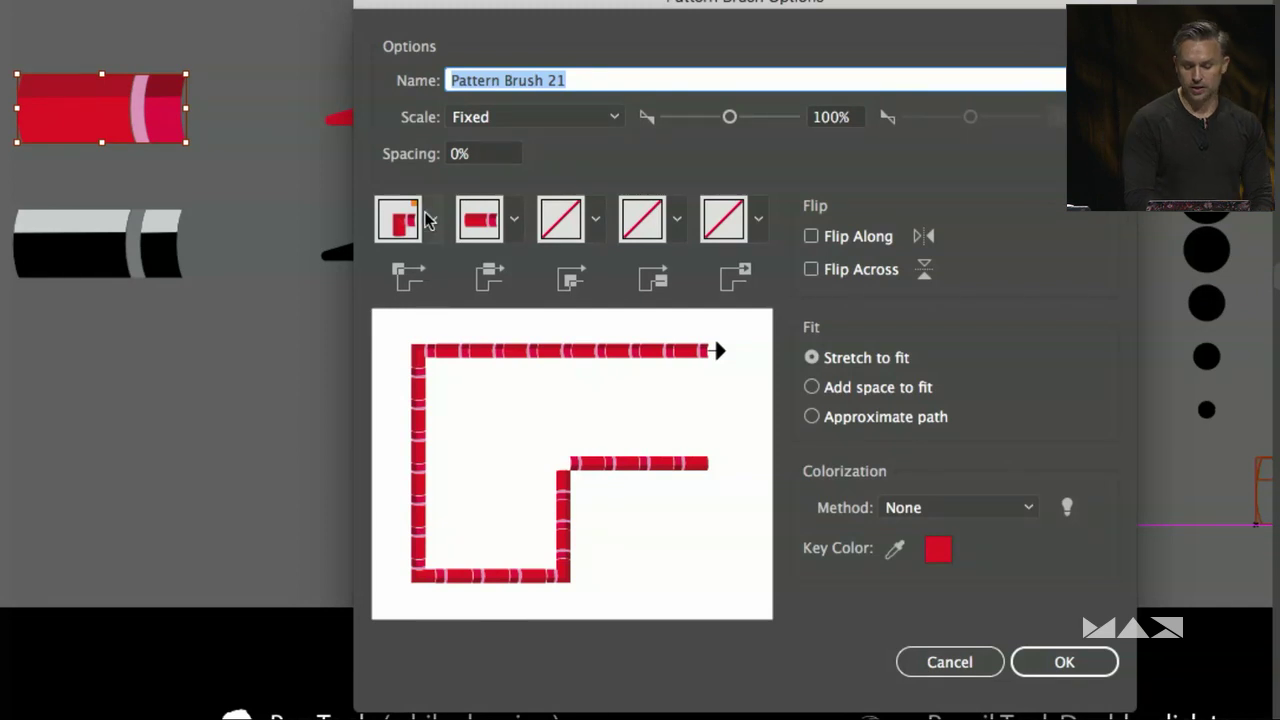
Give the Pattern Brush an auto-generated inner corner tile and set its start tile to the 1 tail pattern.
{"action": "left_click", "coordinate": [595, 219]}
{"action": "left_click", "coordinate": [378, 418]}
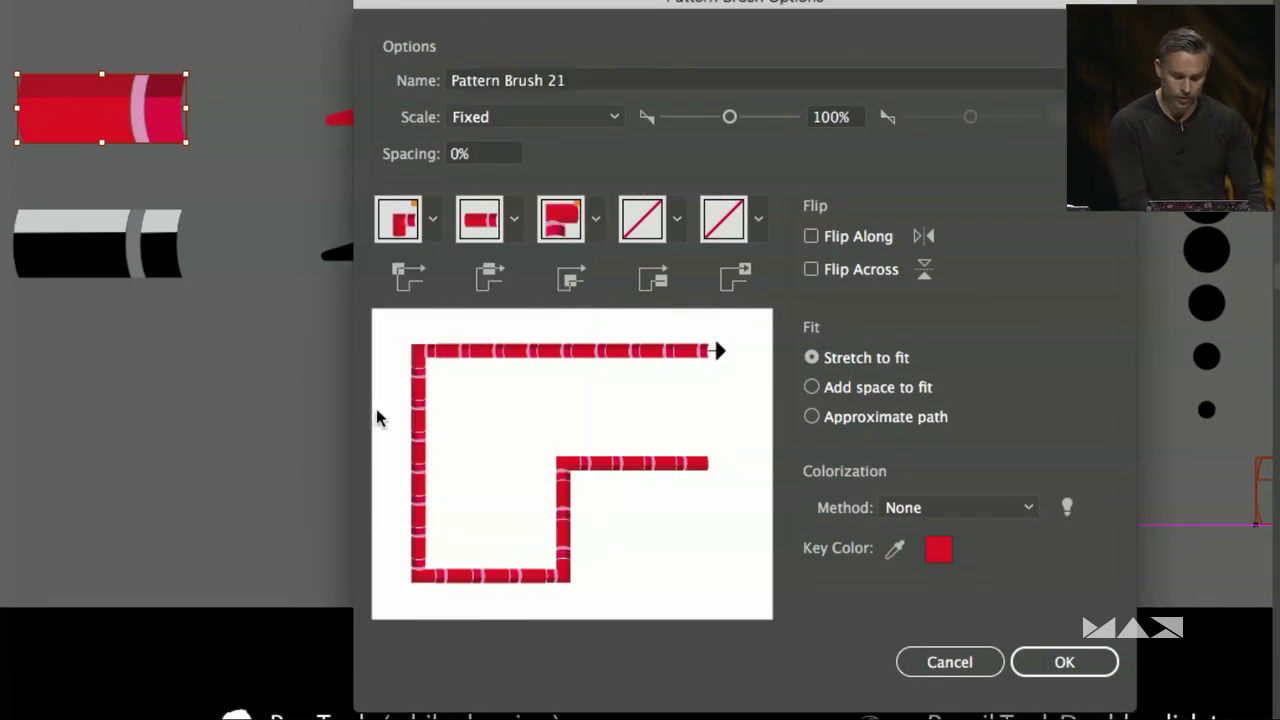
{"action": "left_click", "coordinate": [676, 220]}
{"action": "mouse_move", "coordinate": [652, 290]}
{"action": "left_mouse_down"}
{"action": "mouse_move", "coordinate": [650, 313]}
{"action": "mouse_move", "coordinate": [647, 296]}
{"action": "left_mouse_up"}
{"action": "scroll", "coordinate": [495, 322], "scroll_direction": "down", "scroll_amount": 3}
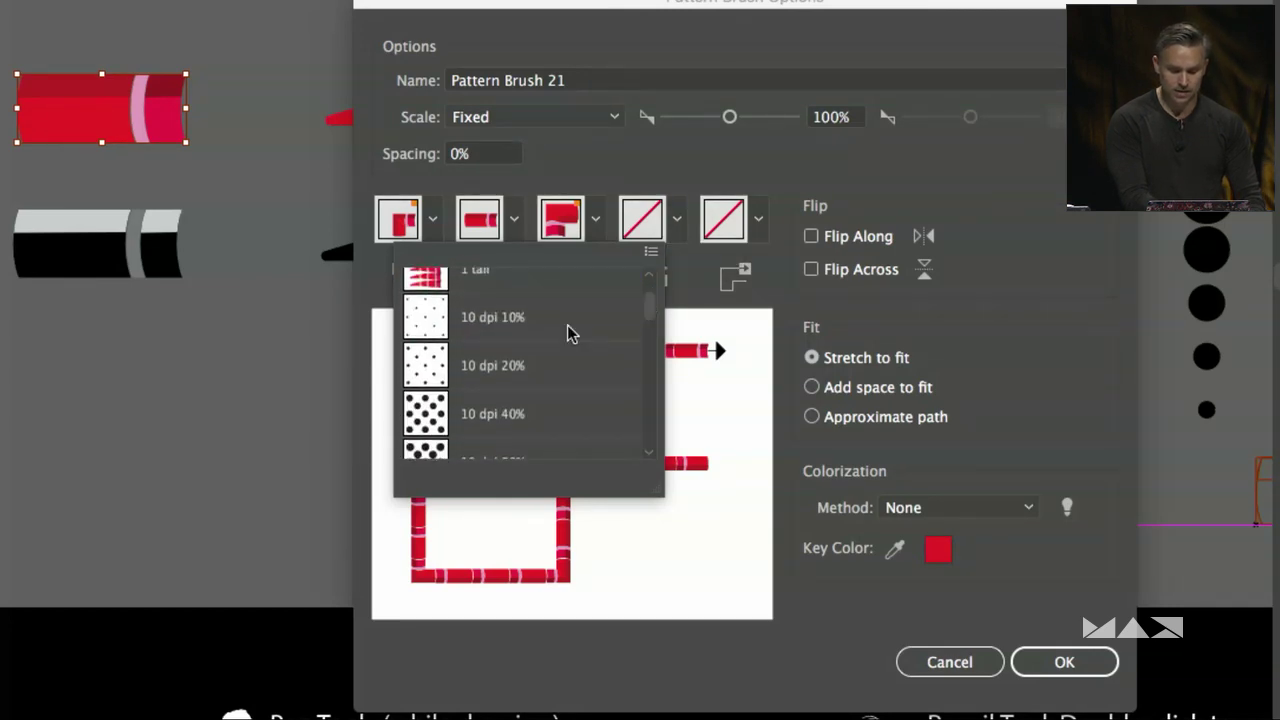
{"action": "left_click", "coordinate": [518, 294]}
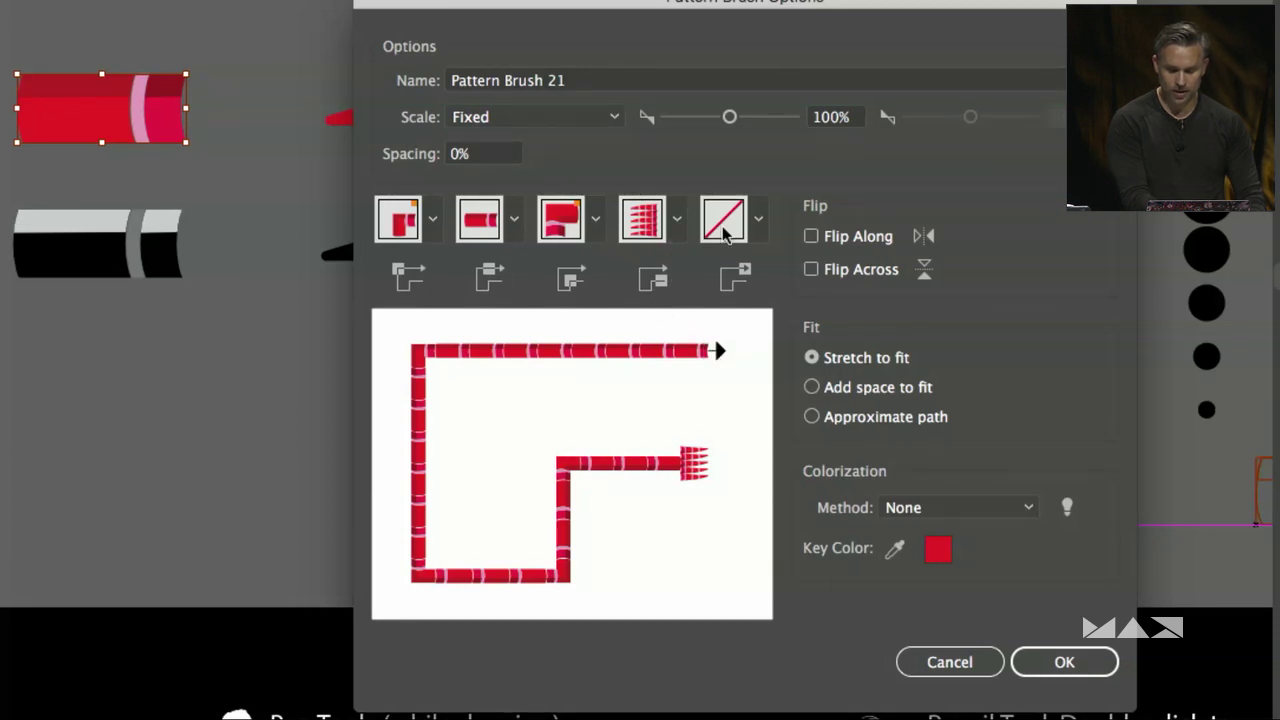
Set the end tile to the 1 head pattern and create the red snake Pattern Brush.
{"action": "left_click", "coordinate": [757, 226]}
{"action": "left_click_drag", "start_coordinate": [729, 294], "coordinate": [737, 300]}
{"action": "scroll", "coordinate": [737, 300], "scroll_direction": "up", "scroll_amount": 1}
{"action": "left_click", "coordinate": [575, 430]}
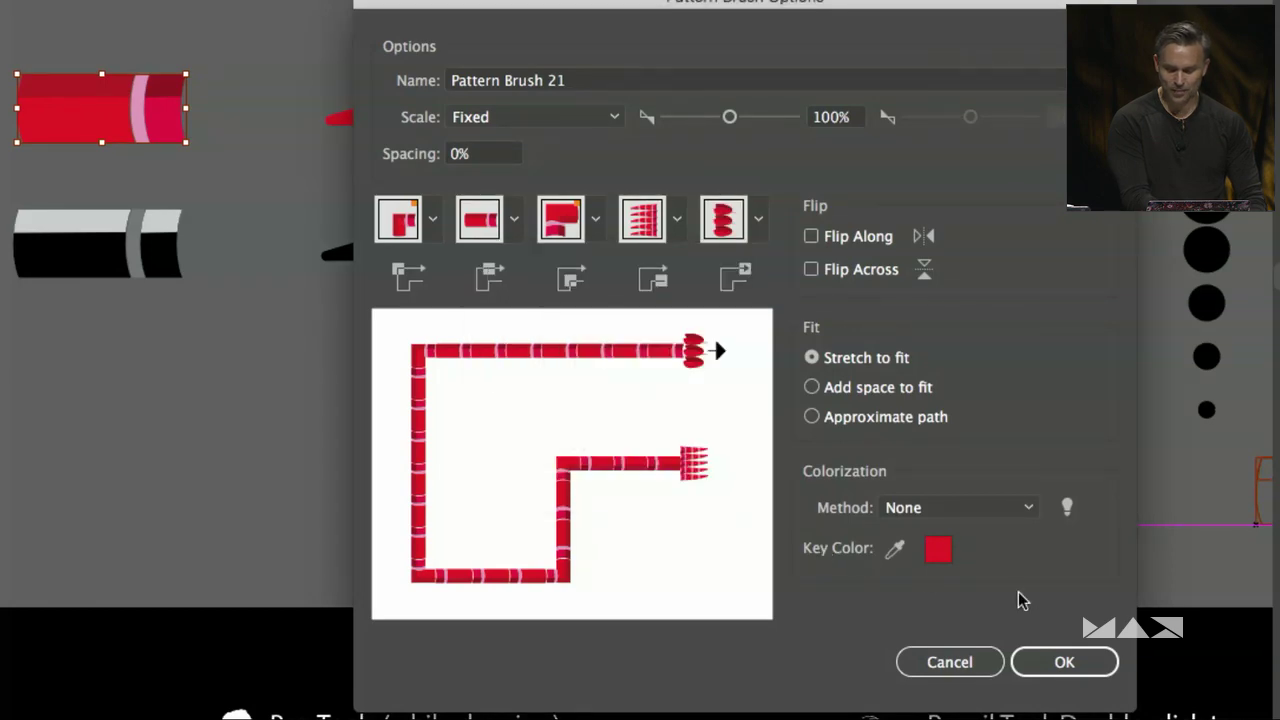
{"action": "left_click", "coordinate": [1057, 660]}
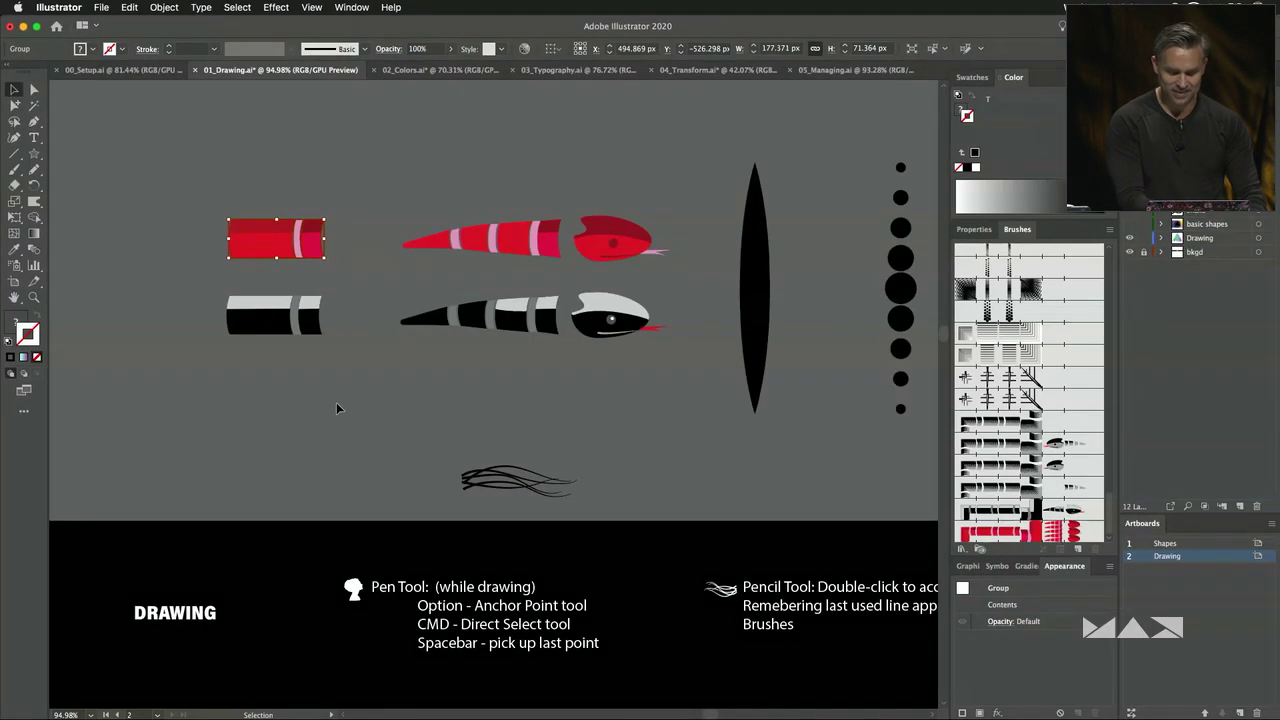
Try the red snake Pattern Brush with several pencil strokes beside the portrait, undoing each one.
{"action": "scroll", "coordinate": [373, 440], "scroll_direction": "down", "scroll_amount": 3}
{"action": "scroll", "coordinate": [455, 272], "scroll_direction": "up", "scroll_amount": 3}
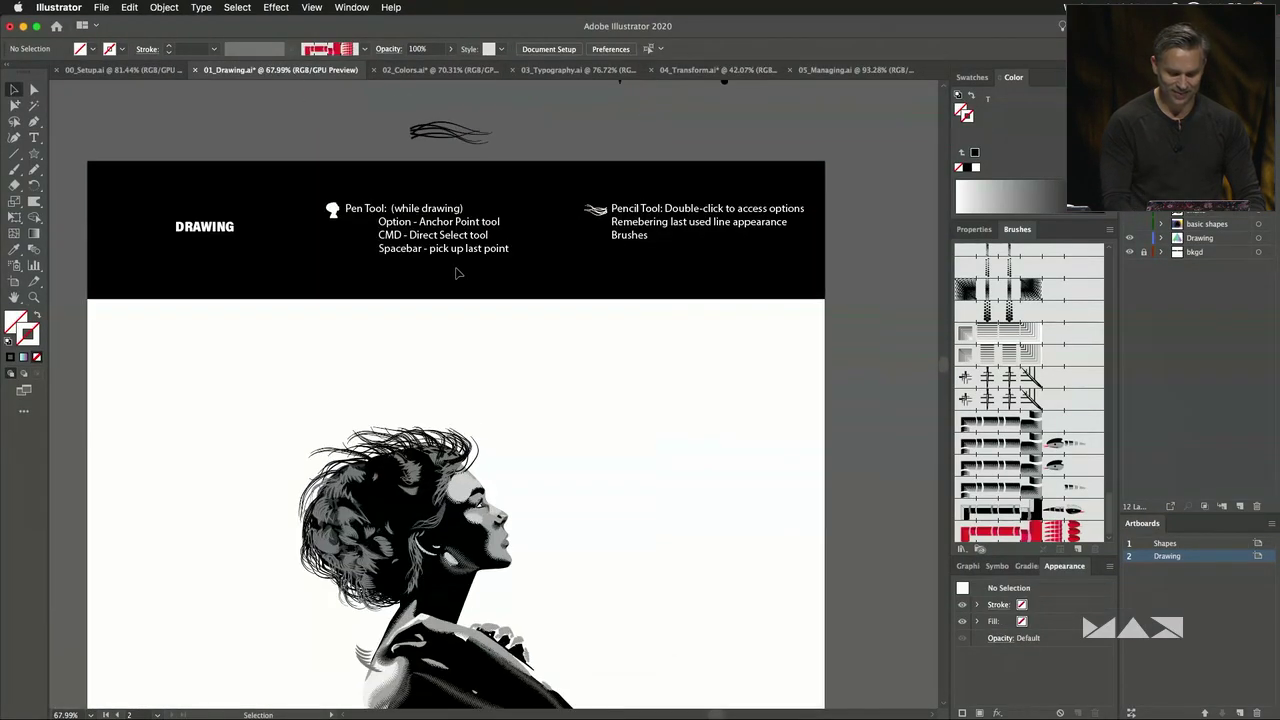
{"action": "key", "text": "n"}
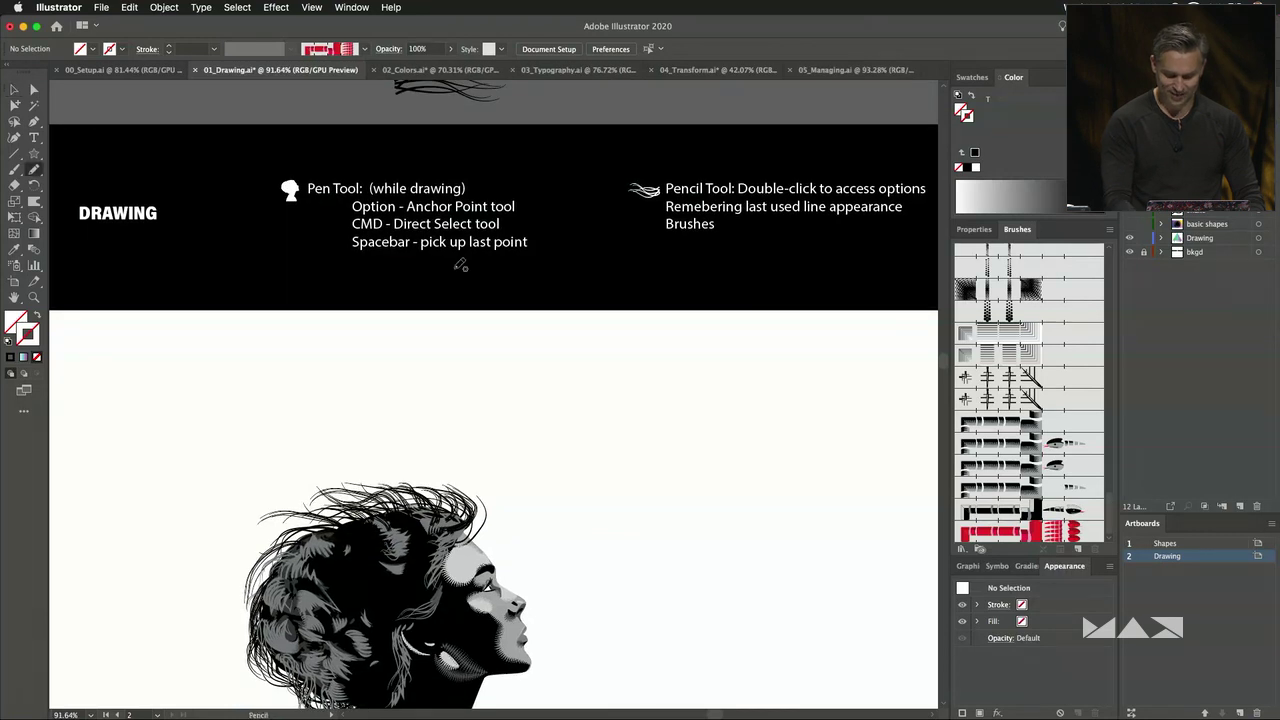
{"action": "left_click", "coordinate": [1013, 533]}
{"action": "mouse_move", "coordinate": [576, 540]}
{"action": "left_mouse_down"}
{"action": "mouse_move", "coordinate": [600, 447]}
{"action": "mouse_move", "coordinate": [738, 511]}
{"action": "mouse_move", "coordinate": [735, 404]}
{"action": "left_mouse_up"}
{"action": "key", "text": "super+z"}
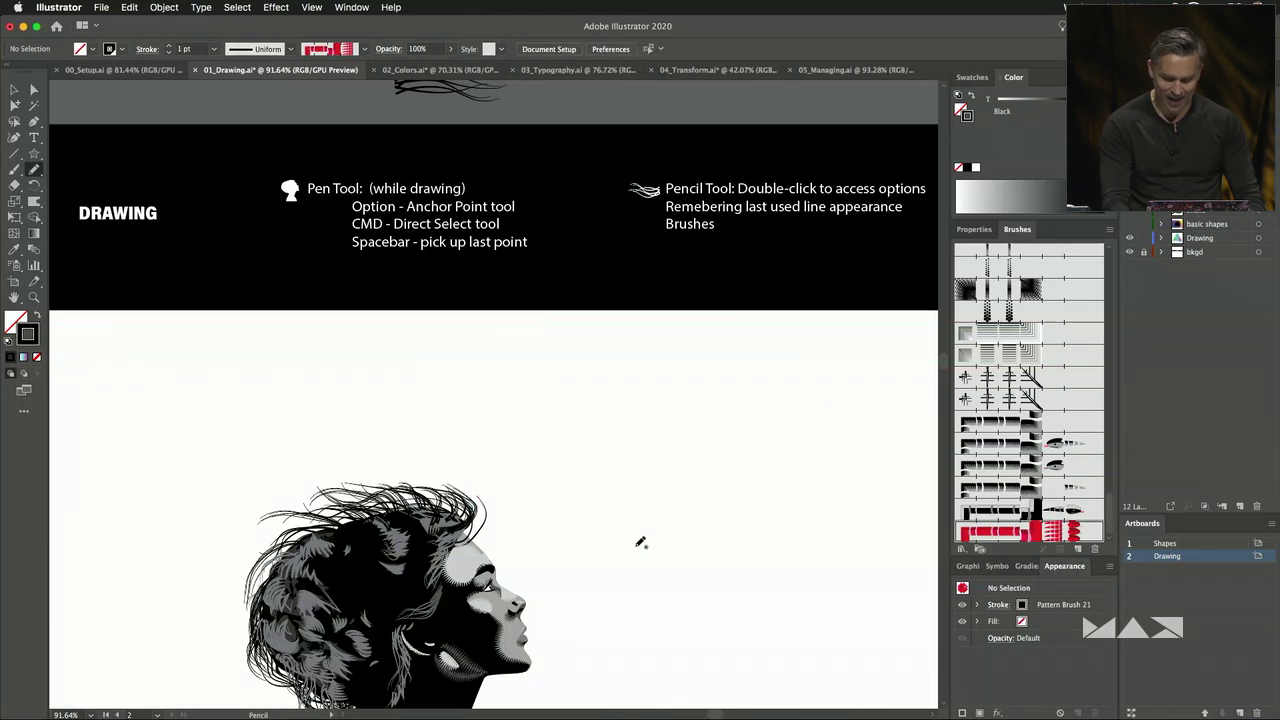
{"action": "left_click_drag", "start_coordinate": [637, 542], "coordinate": [730, 445]}
{"action": "key", "text": "super+z"}
{"action": "left_click_drag", "start_coordinate": [486, 411], "coordinate": [834, 411]}
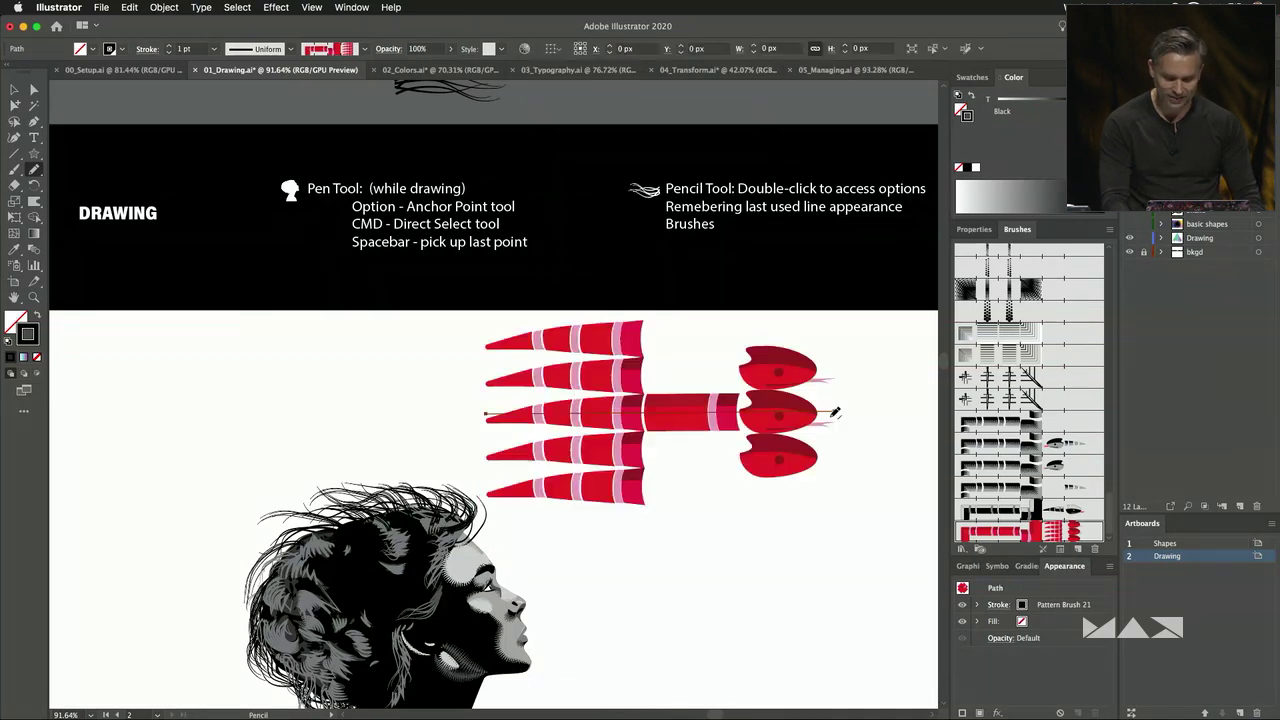
{"action": "key", "text": "super+z"}
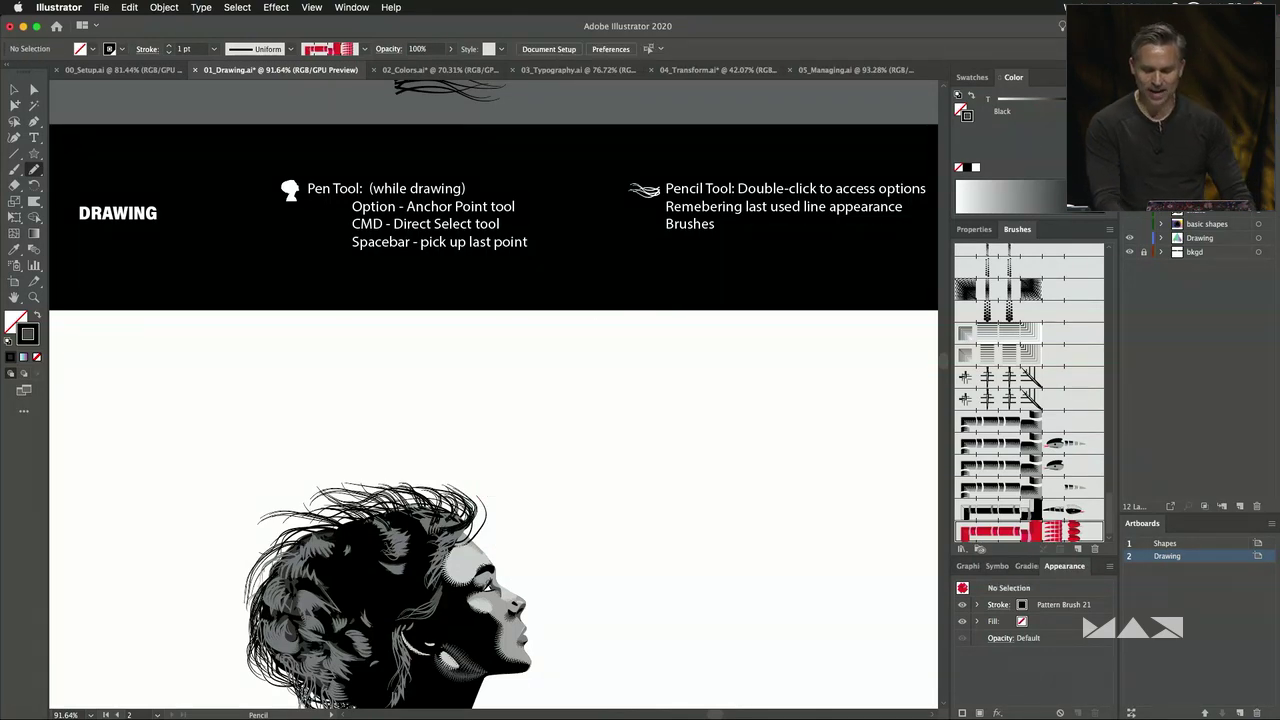
Open the 1 head pattern swatch in pattern editing mode to examine its tile, and exit without changing it.
{"action": "left_click", "coordinate": [973, 78]}
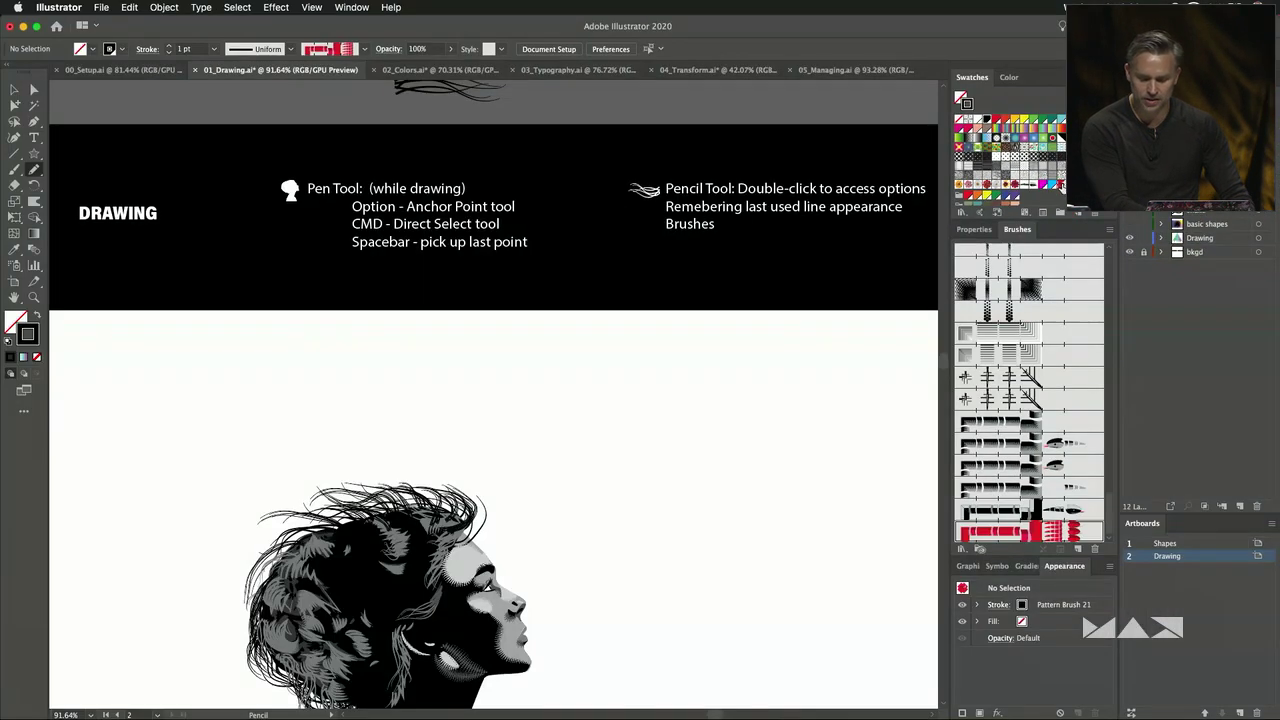
{"action": "double_click", "coordinate": [1060, 186]}
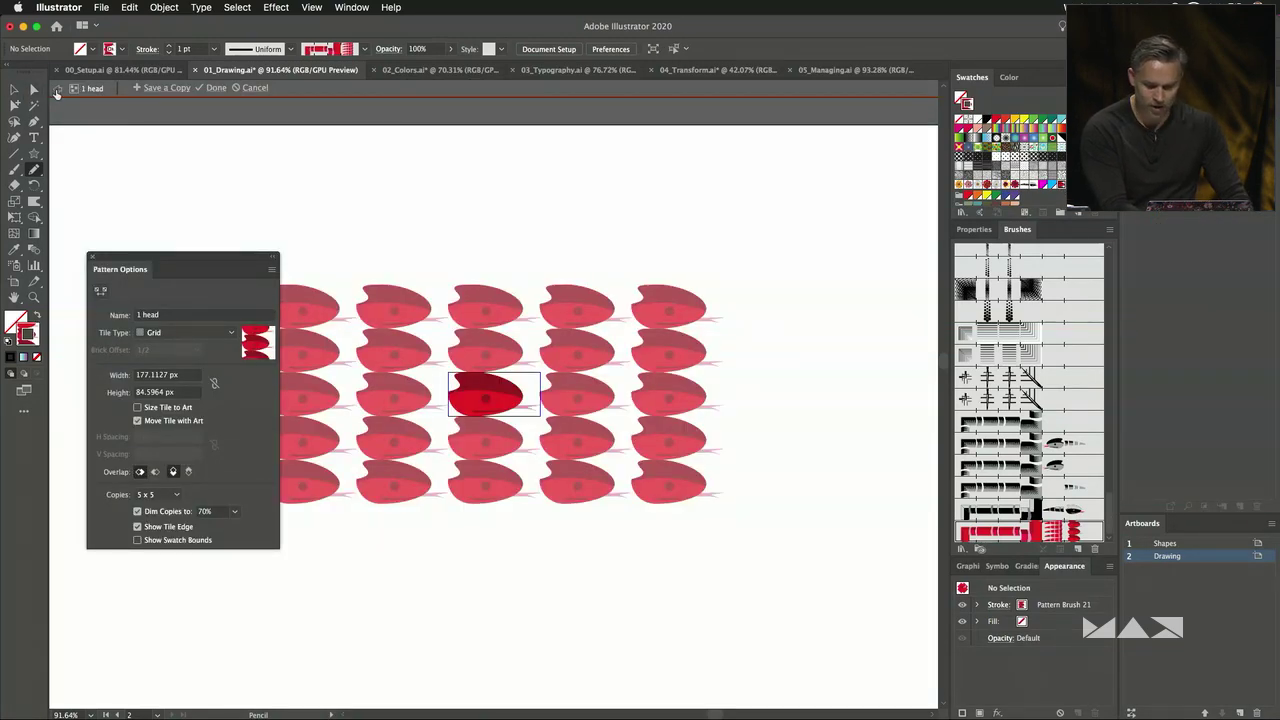
{"action": "left_click", "coordinate": [57, 90]}
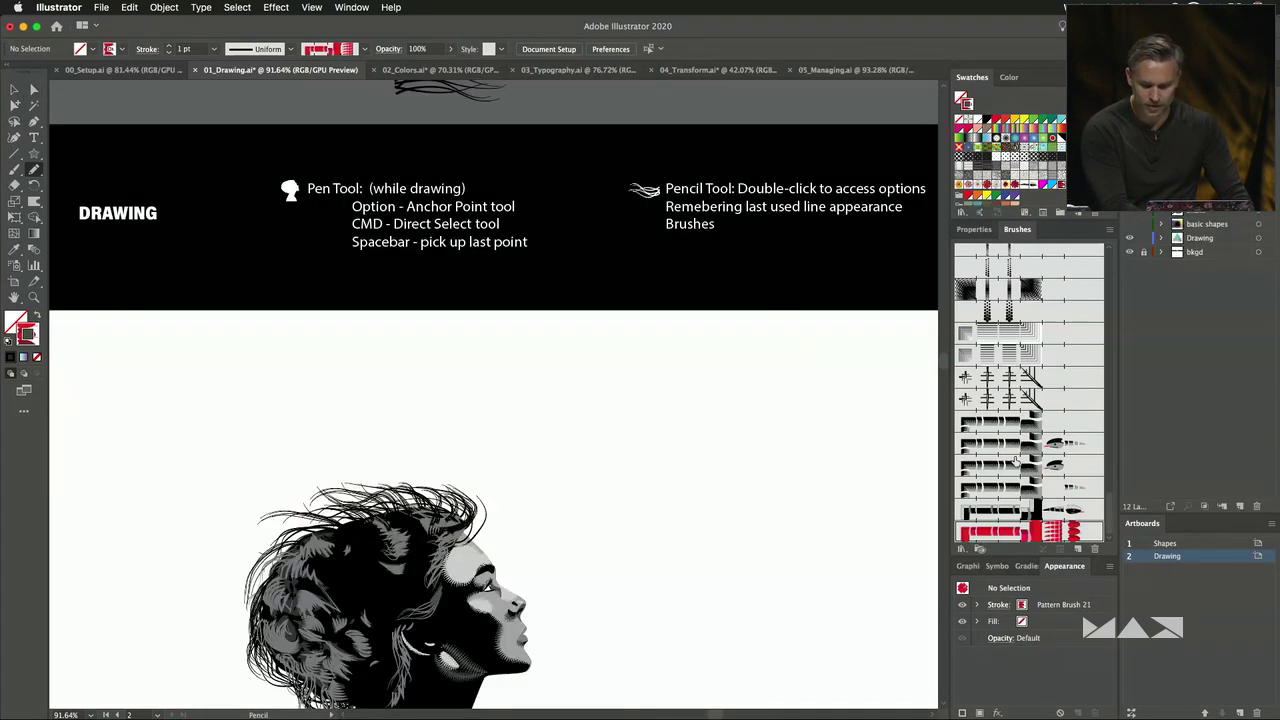
Open the options of the black-and-white snake brush Pattern Brush 20 to examine its start tile, and cancel without changes.
{"action": "left_click", "coordinate": [1050, 510]}
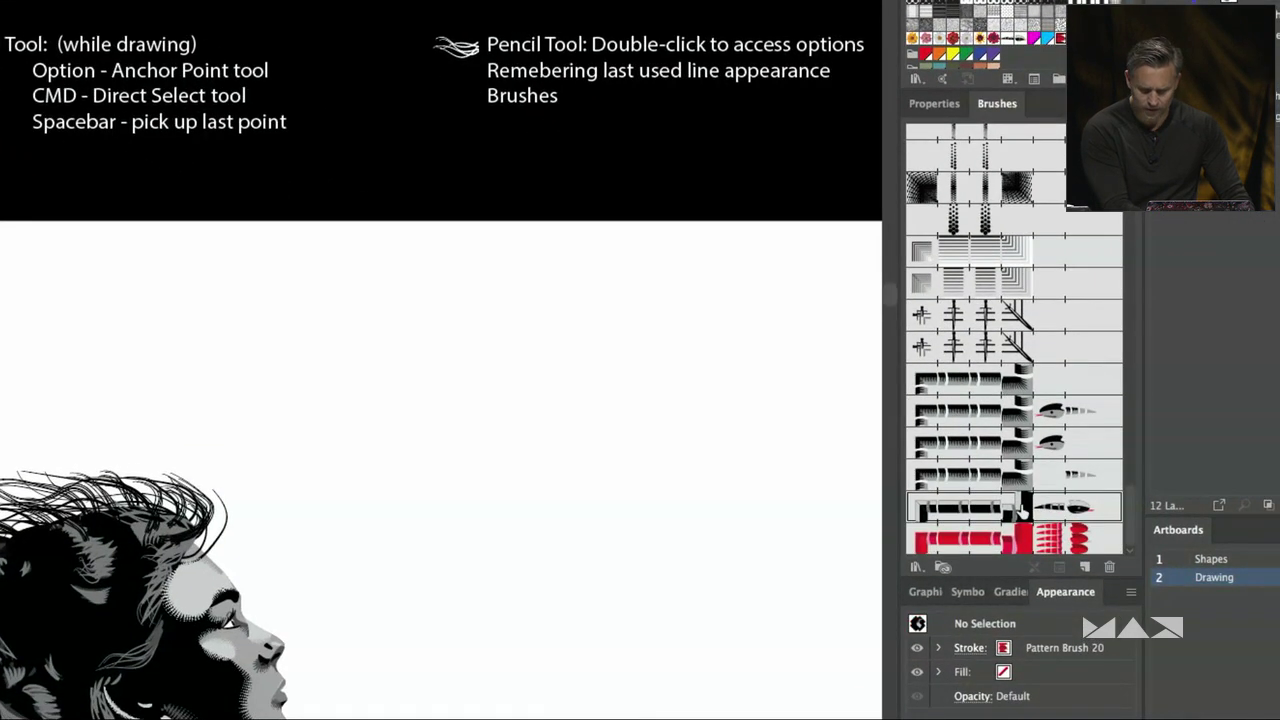
{"action": "double_click", "coordinate": [1022, 511]}
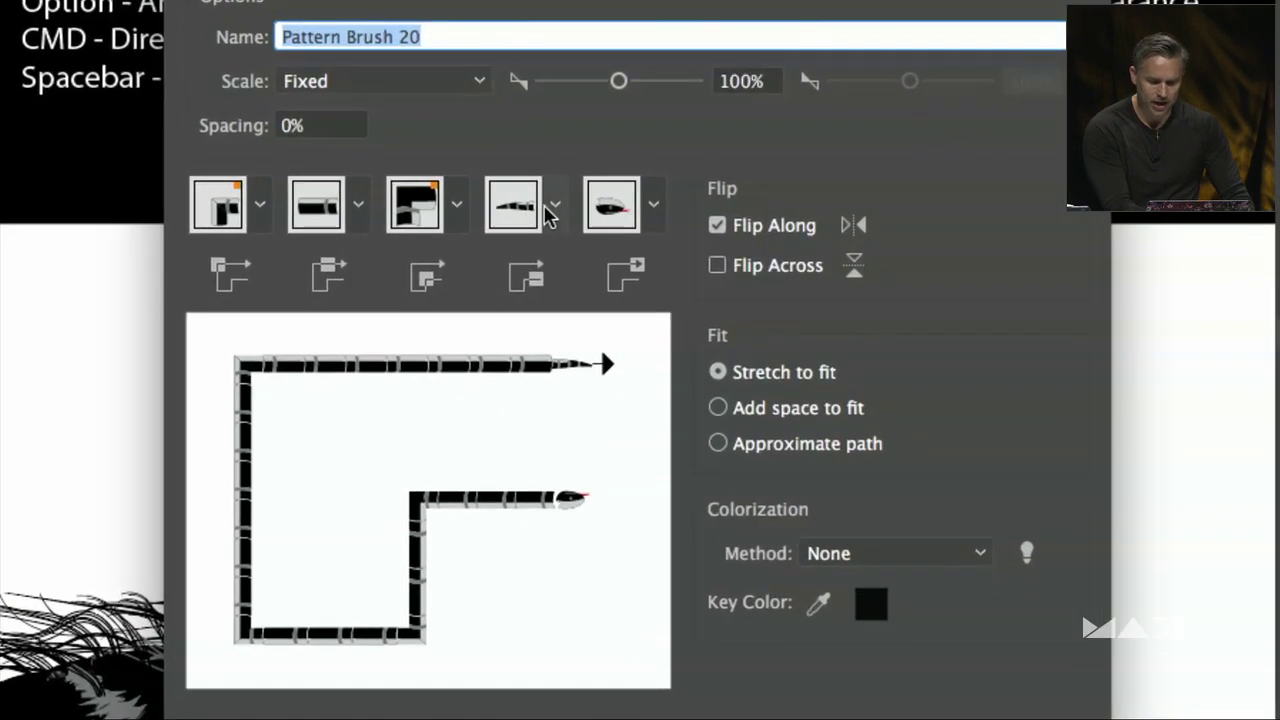
{"action": "left_click", "coordinate": [393, 210]}
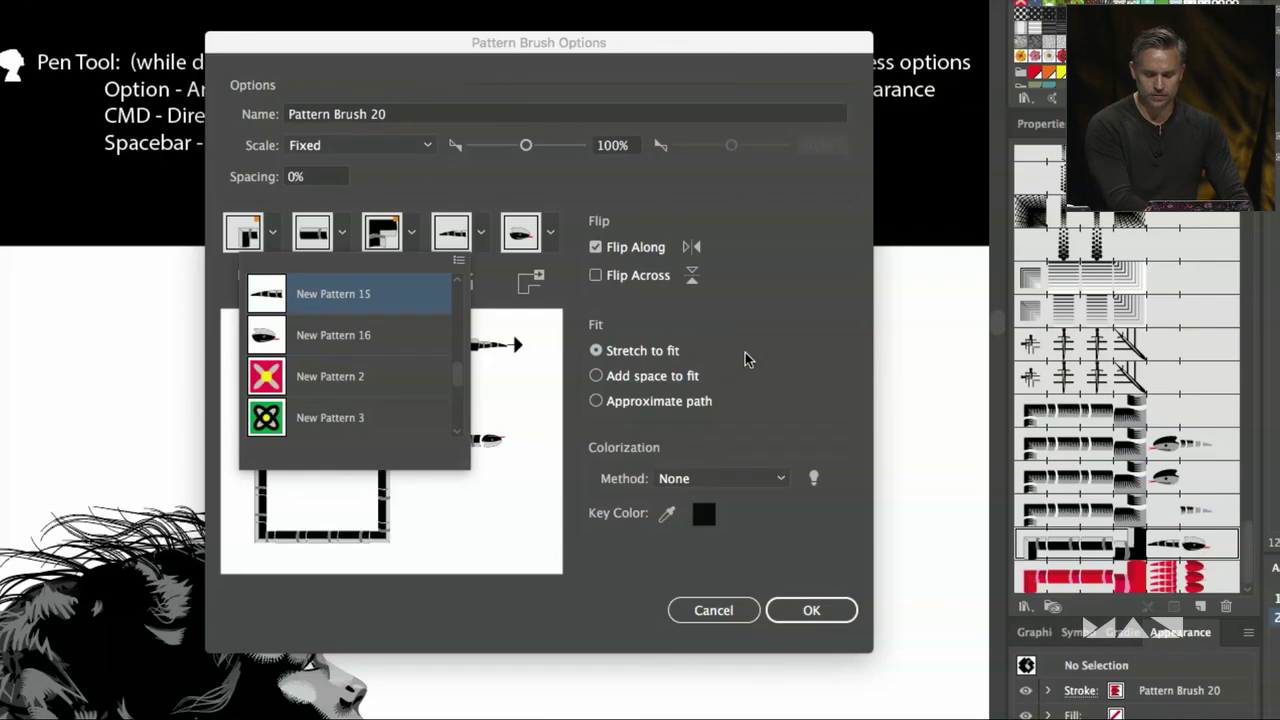
{"action": "left_click", "coordinate": [746, 357]}
{"action": "left_click", "coordinate": [705, 610]}
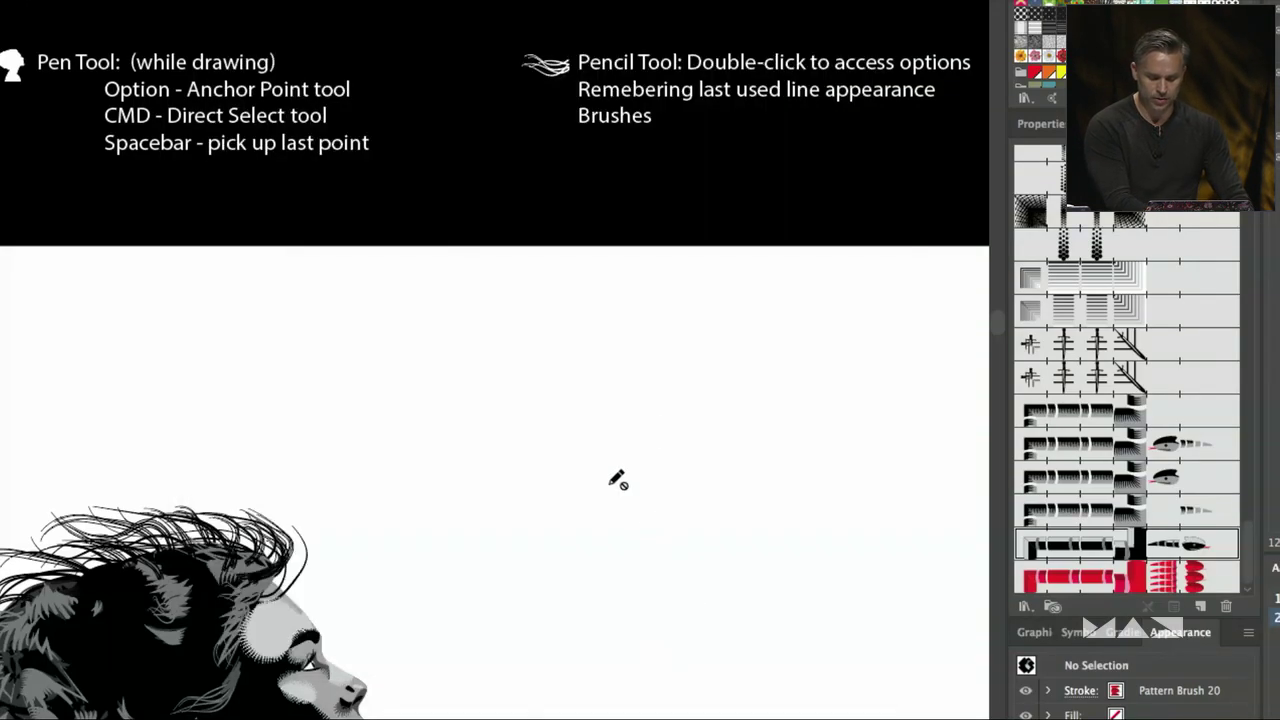
Examine the red snake head and tail artwork above the artboard by selecting each piece in turn, and deselect.
{"action": "left_click", "coordinate": [1093, 452]}
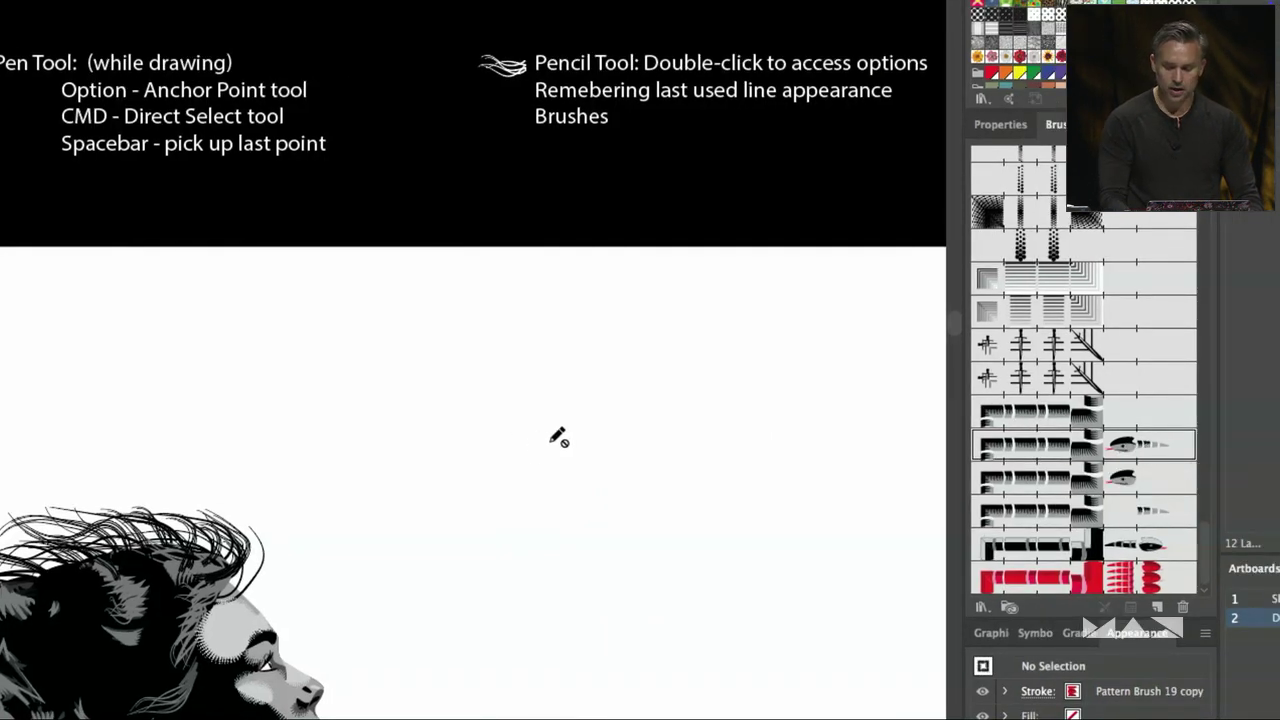
{"action": "scroll", "coordinate": [289, 193], "scroll_direction": "up", "scroll_amount": 15}
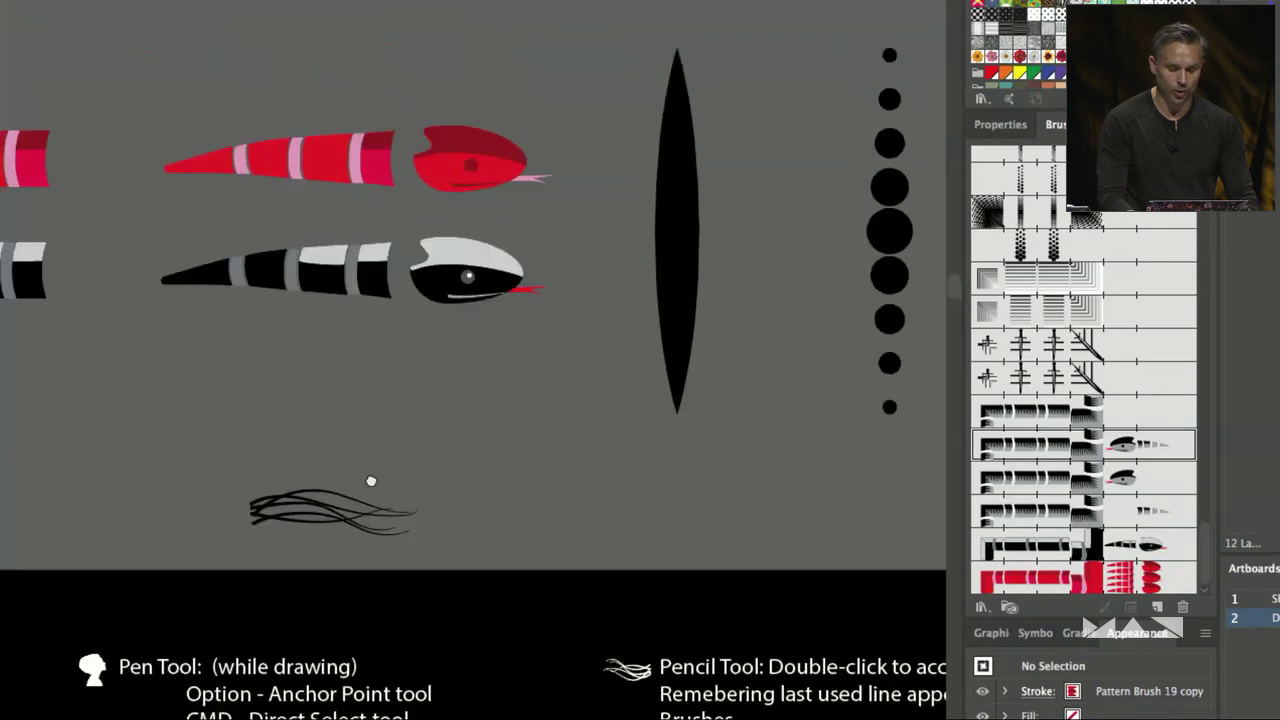
{"action": "key", "text": "v"}
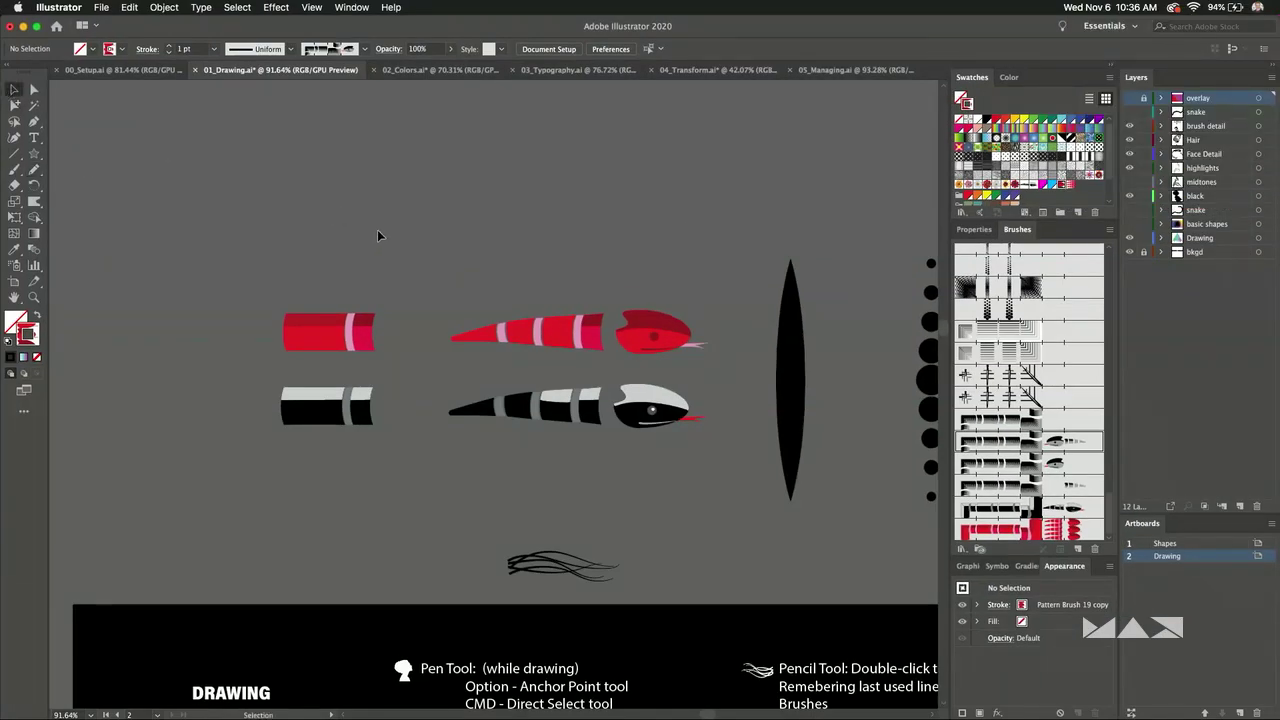
{"action": "left_click", "coordinate": [645, 340]}
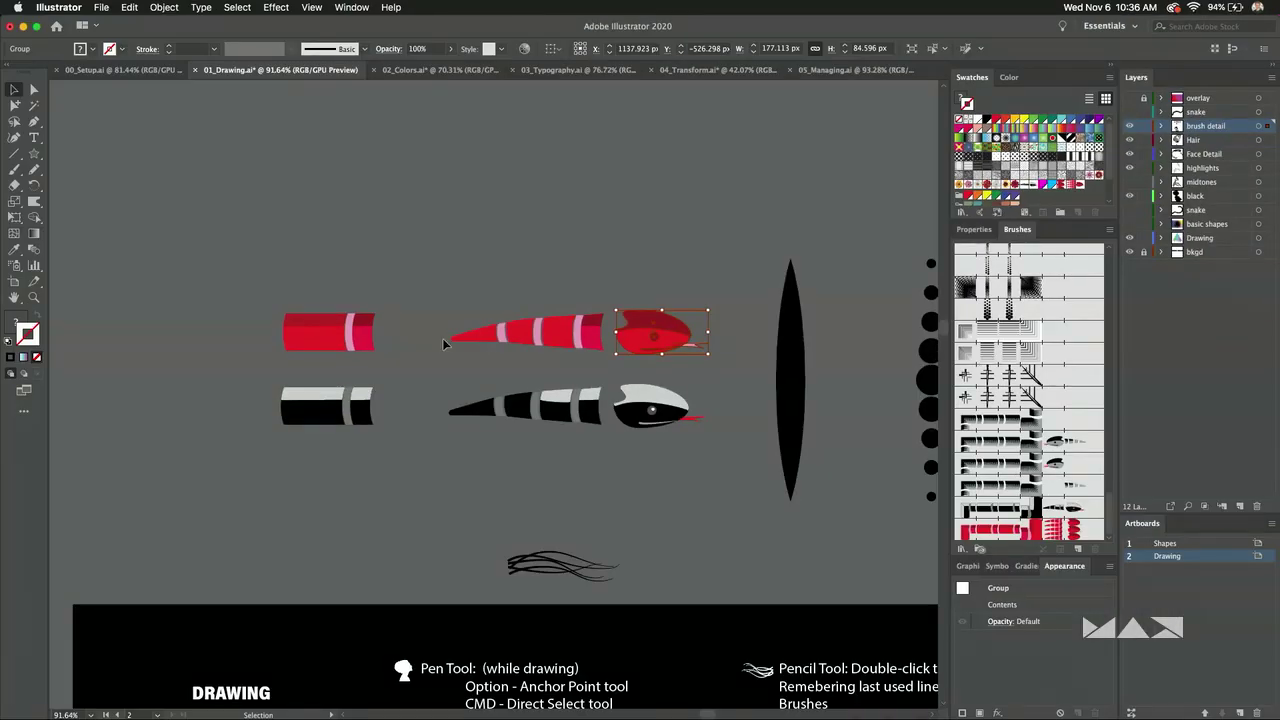
{"action": "left_click", "coordinate": [448, 338]}
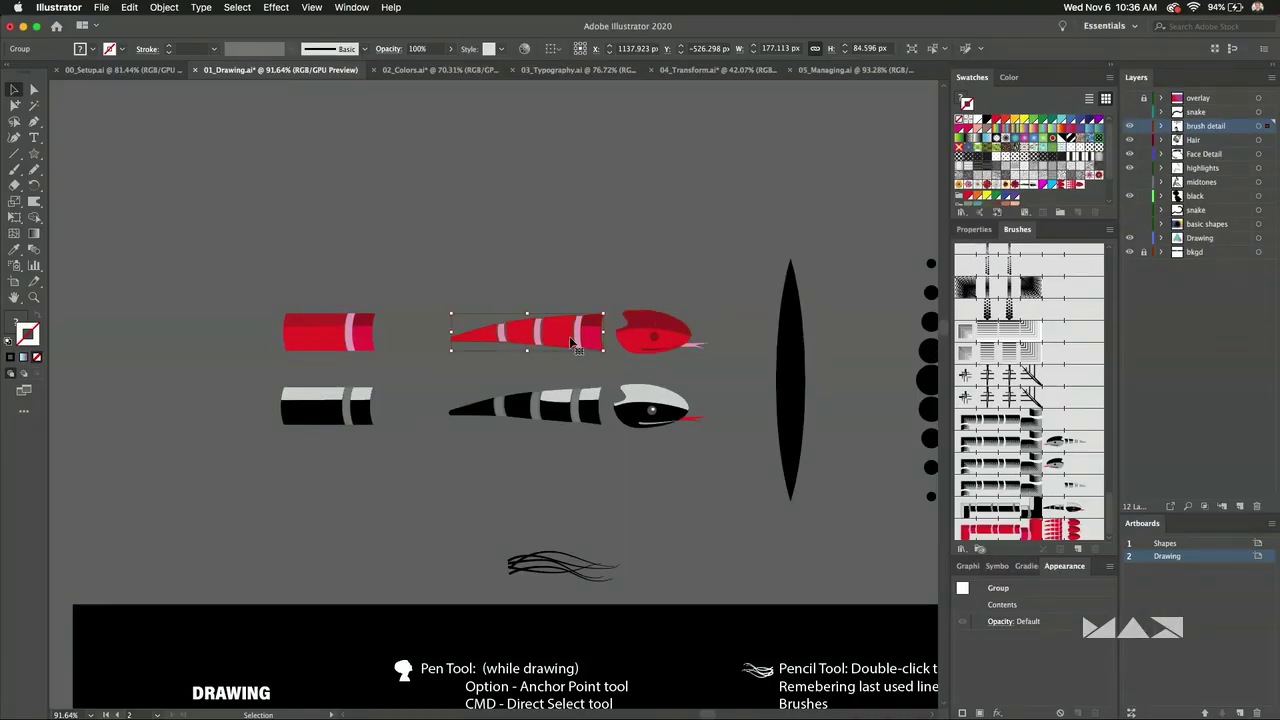
{"action": "left_click", "coordinate": [690, 144]}
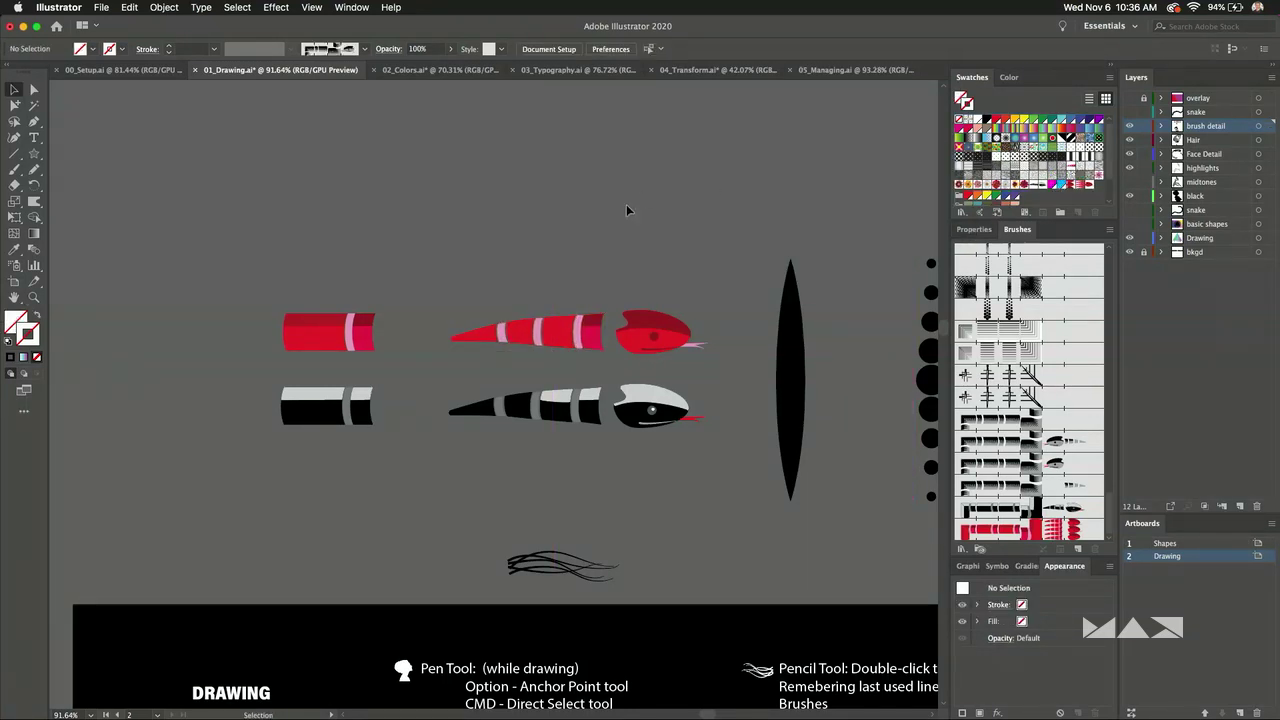
Draw a curved pencil stroke above the red snake pieces and apply the first red snake brush, Pattern Brush 21.
{"action": "key", "text": "n"}
{"action": "left_click_drag", "start_coordinate": [397, 176], "coordinate": [700, 234]}
{"action": "left_click", "coordinate": [1025, 531]}
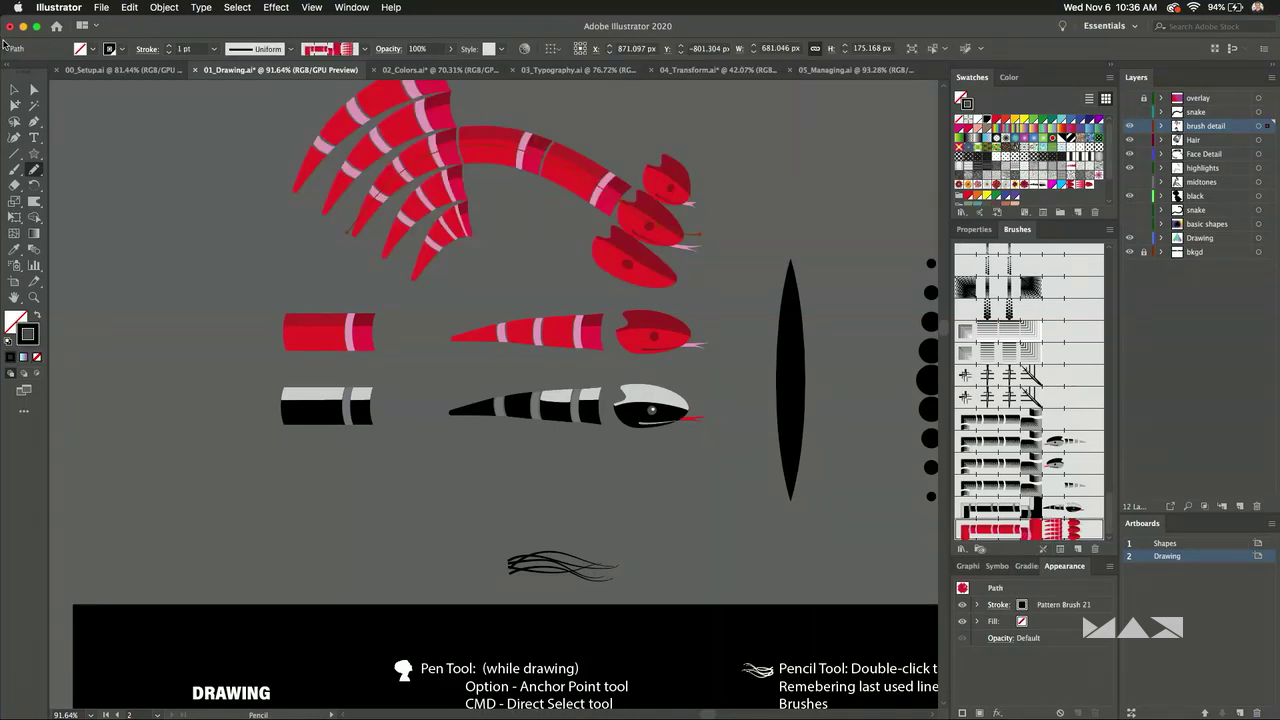
Start a new Pattern Brush from the red snake body segment and set its inner corner tile to Auto-Centered.
{"action": "left_click", "coordinate": [15, 89]}
{"action": "mouse_move", "coordinate": [308, 342]}
{"action": "left_mouse_down"}
{"action": "mouse_move", "coordinate": [1020, 498]}
{"action": "mouse_move", "coordinate": [996, 495]}
{"action": "left_mouse_up"}
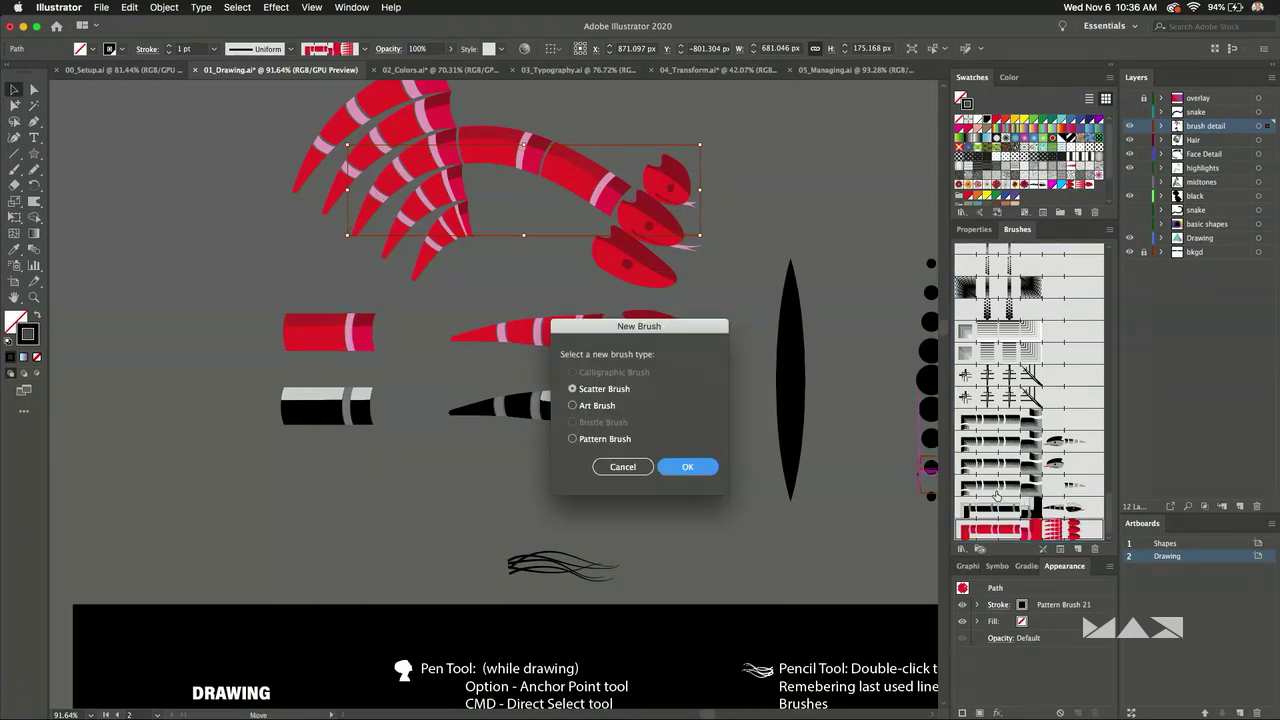
{"action": "left_click", "coordinate": [573, 439]}
{"action": "key", "text": "Return"}
{"action": "left_click", "coordinate": [555, 309]}
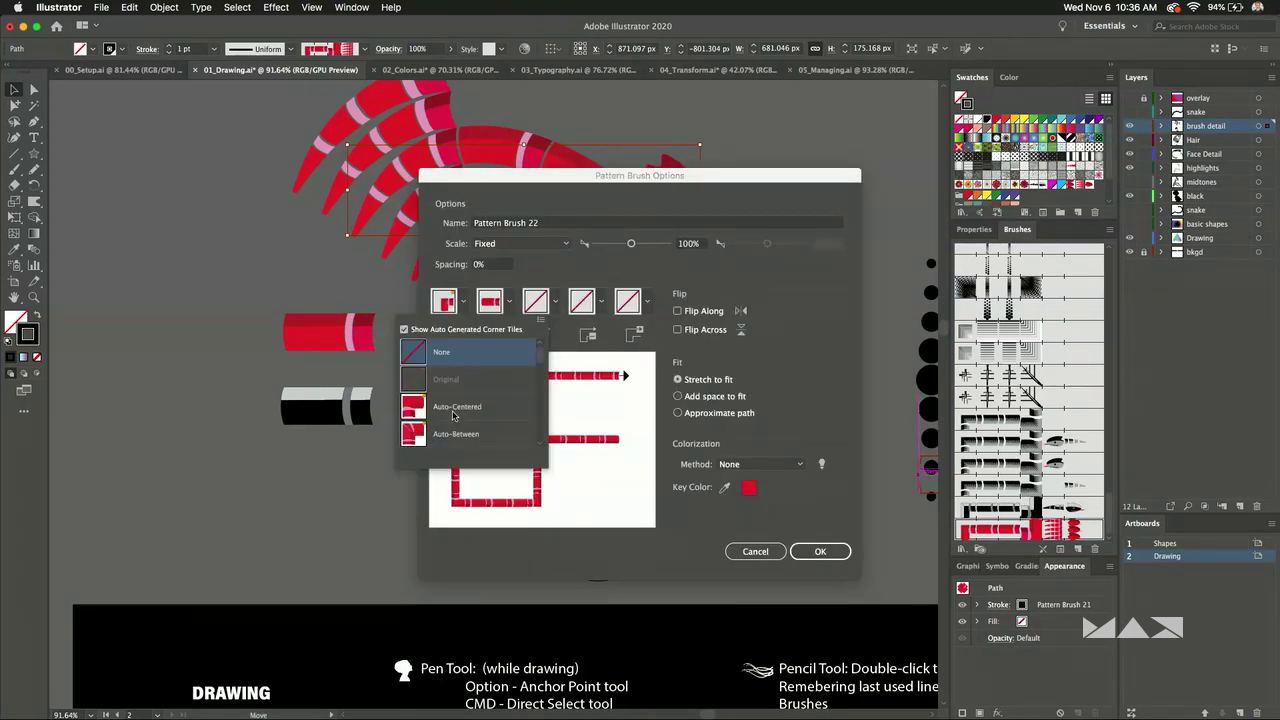
{"action": "left_click", "coordinate": [453, 412]}
Set the new Pattern Brush's start tile to the tail swatch, New Pattern Swatch 4.
{"action": "left_click", "coordinate": [602, 304]}
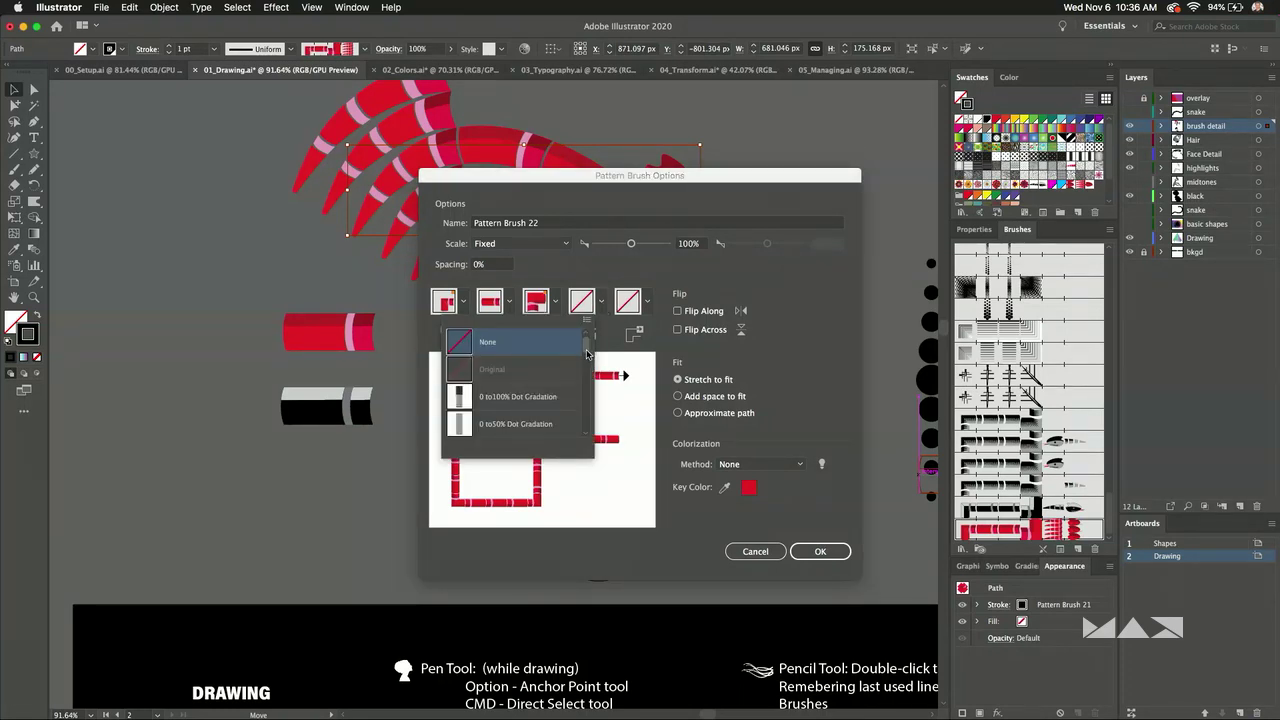
{"action": "left_click_drag", "start_coordinate": [587, 354], "coordinate": [599, 408]}
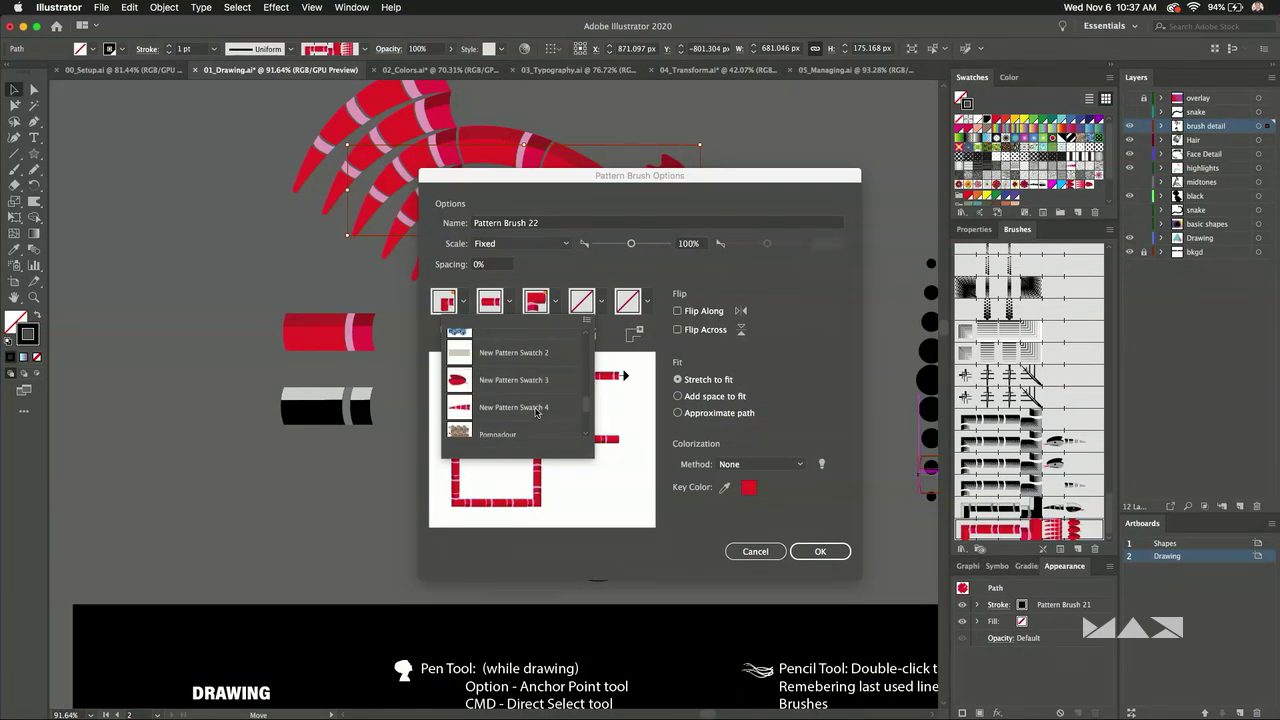
{"action": "left_click", "coordinate": [500, 407]}
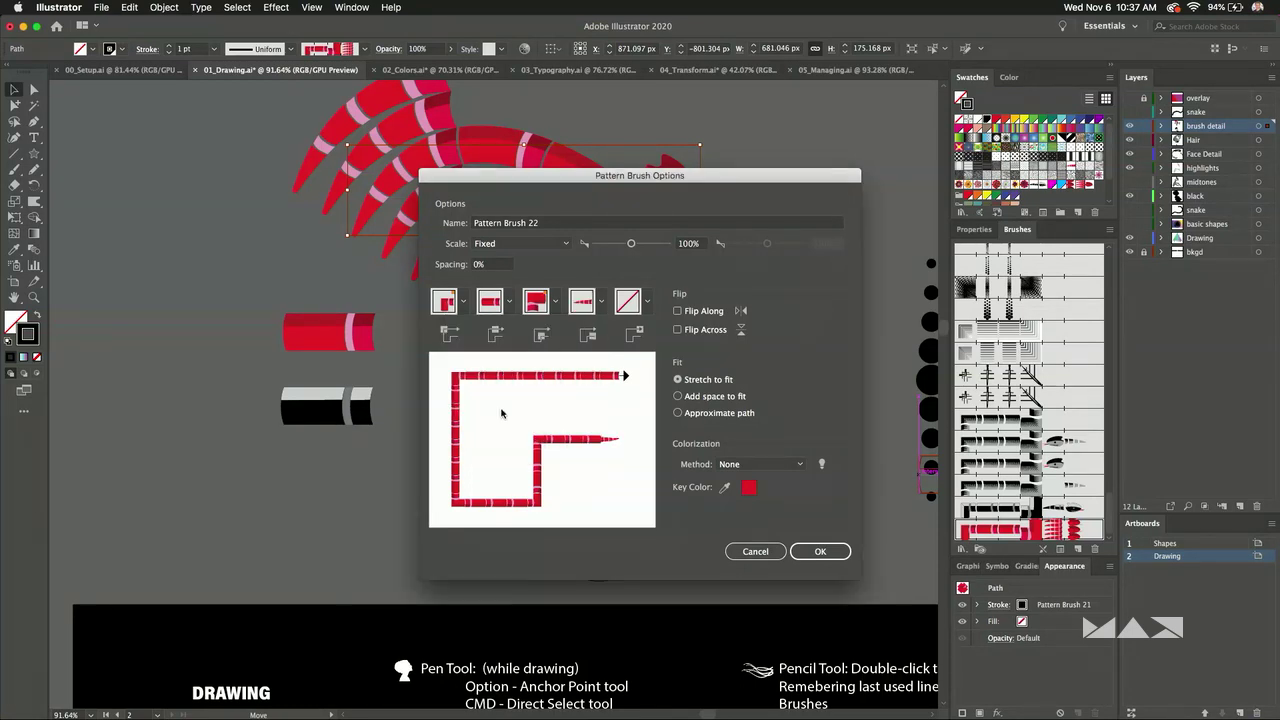
Set the end tile to the head swatch, New Pattern Swatch 3, and create the Pattern Brush.
{"action": "left_click", "coordinate": [646, 305]}
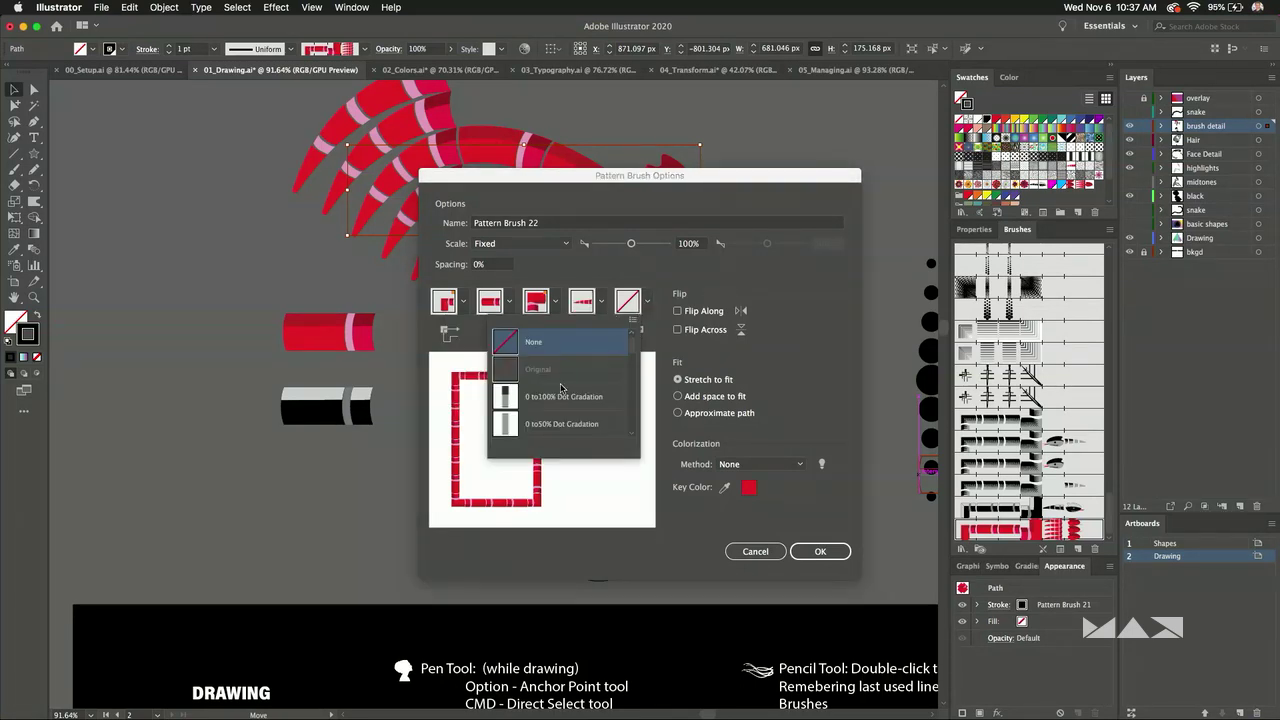
{"action": "left_click_drag", "start_coordinate": [632, 345], "coordinate": [634, 363]}
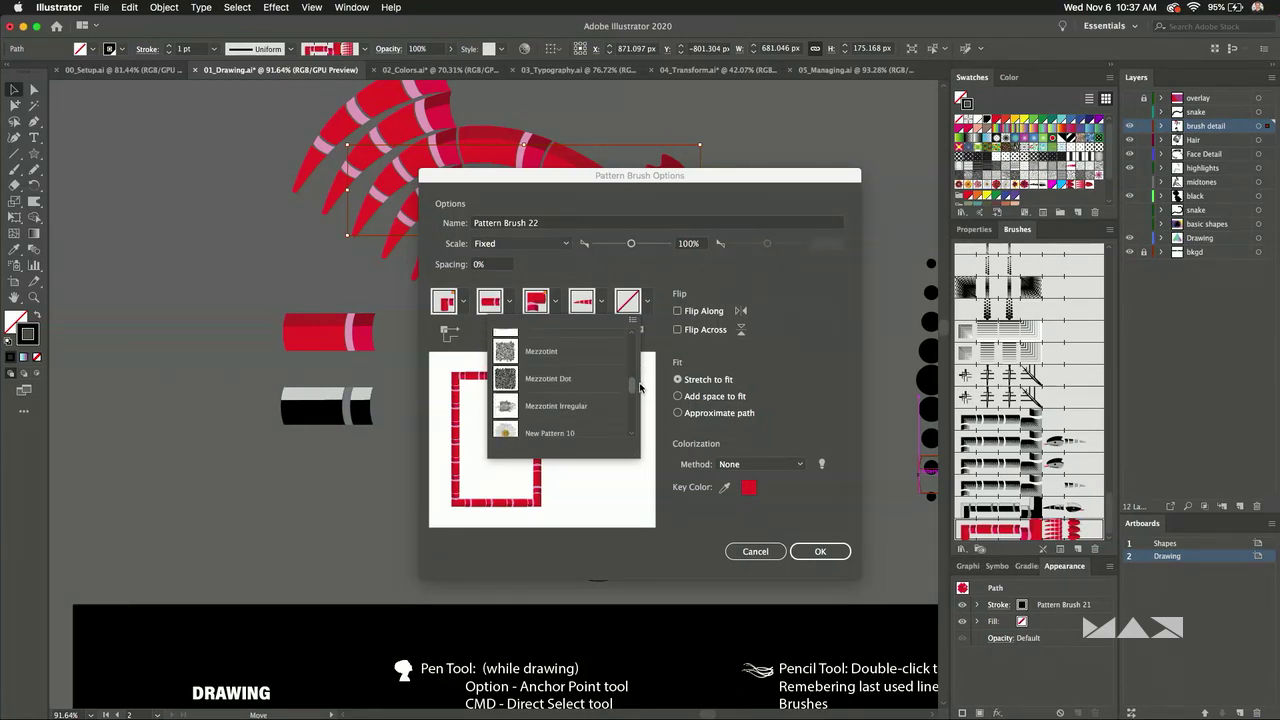
{"action": "left_click_drag", "start_coordinate": [640, 398], "coordinate": [633, 404]}
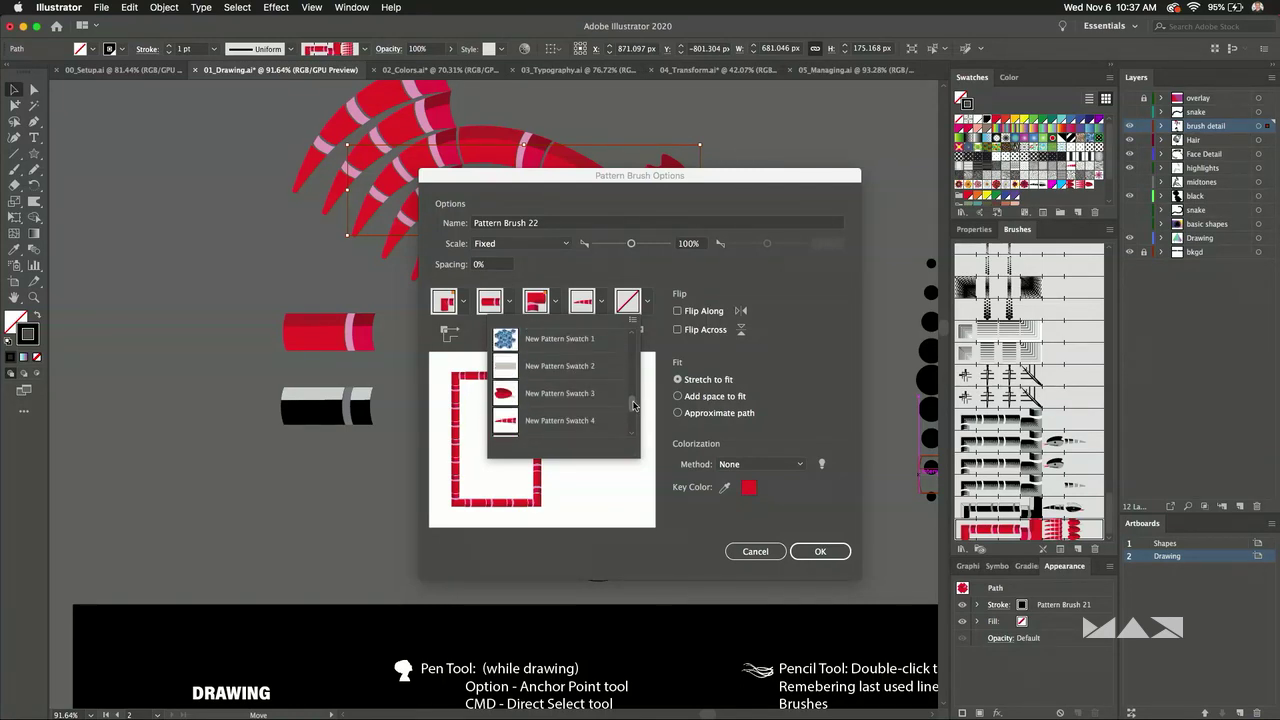
{"action": "left_click", "coordinate": [571, 394]}
{"action": "left_click", "coordinate": [818, 551]}
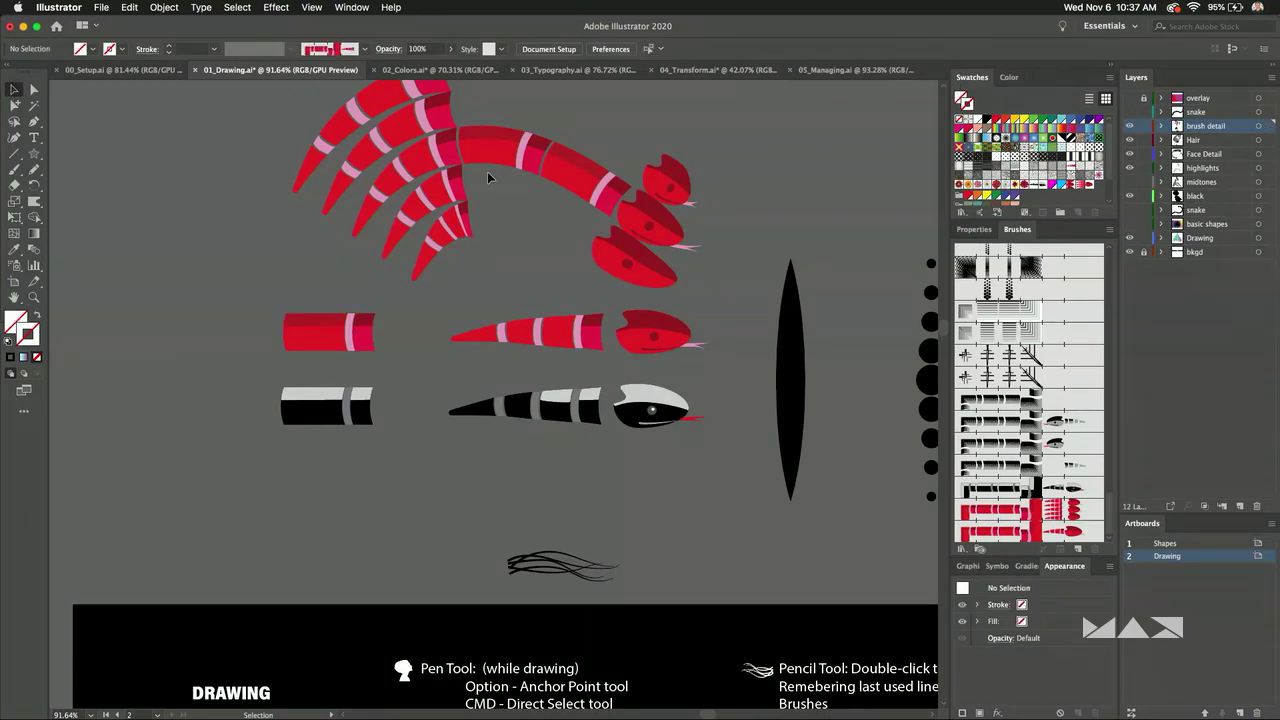
Replace the multi-tailed test stroke with a wavy pencil stroke about 783 px wide using the newest red snake brush.
{"action": "left_click", "coordinate": [583, 200]}
{"action": "key", "text": "Delete"}
{"action": "key", "text": "n"}
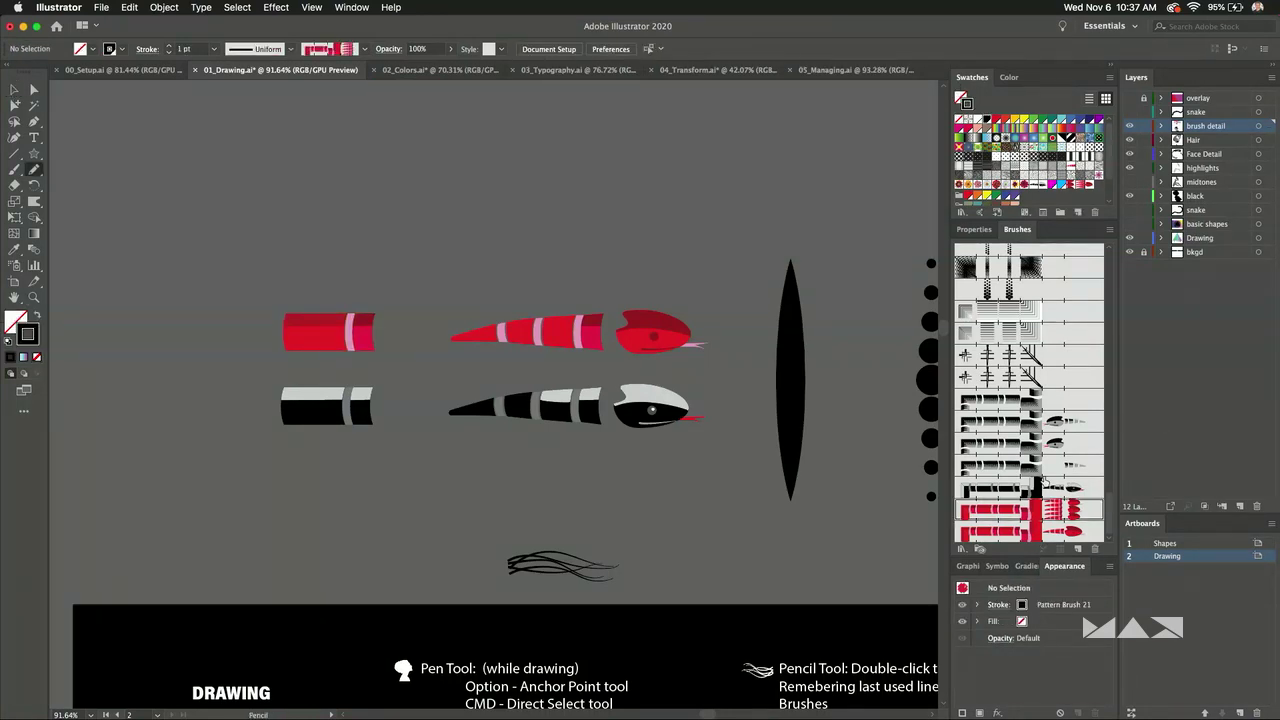
{"action": "left_click", "coordinate": [1040, 530]}
{"action": "mouse_move", "coordinate": [351, 222]}
{"action": "left_mouse_down"}
{"action": "mouse_move", "coordinate": [468, 120]}
{"action": "mouse_move", "coordinate": [698, 228]}
{"action": "mouse_move", "coordinate": [752, 136]}
{"action": "left_mouse_up"}
Create a new layer directly above the Drawing layer for snake strokes around the portrait.
{"action": "left_click_drag", "start_coordinate": [159, 177], "coordinate": [109, 344]}
{"action": "scroll", "coordinate": [112, 338], "scroll_direction": "down", "scroll_amount": 6}
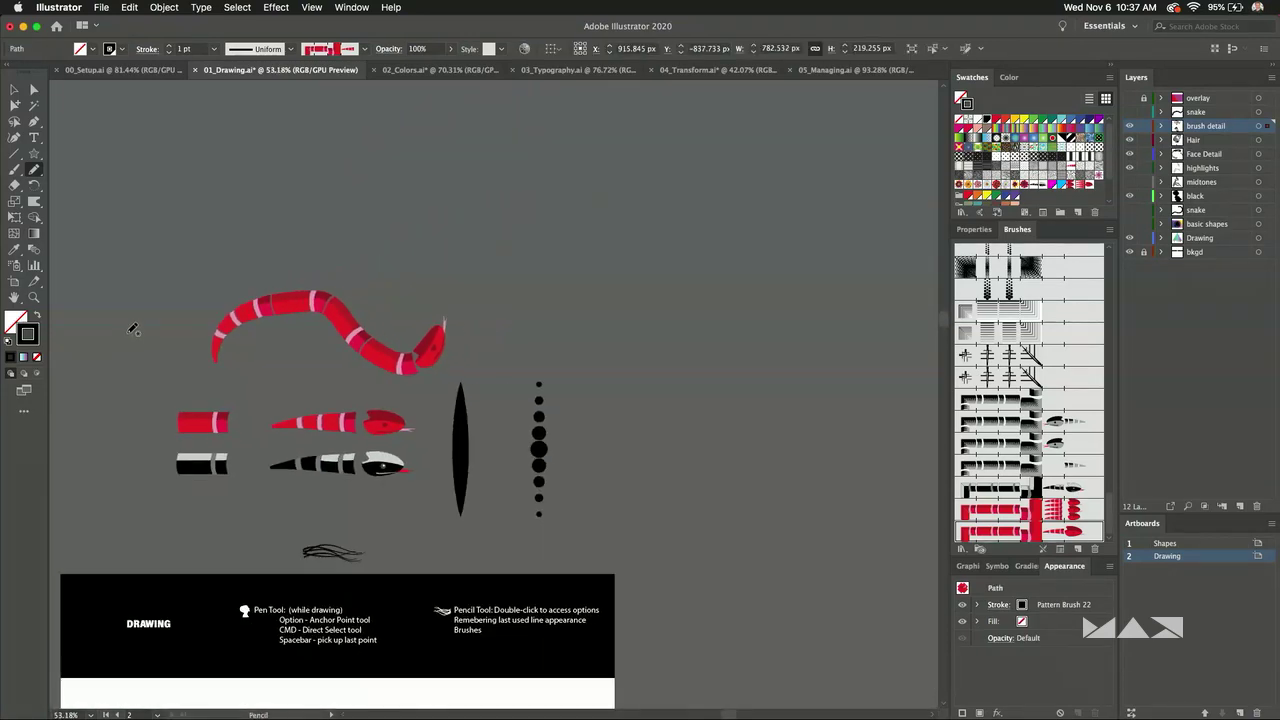
{"action": "left_click_drag", "start_coordinate": [114, 500], "coordinate": [334, 109]}
{"action": "scroll", "coordinate": [600, 428], "scroll_direction": "up", "scroll_amount": 1}
{"action": "scroll", "coordinate": [598, 422], "scroll_direction": "up", "scroll_amount": 5}
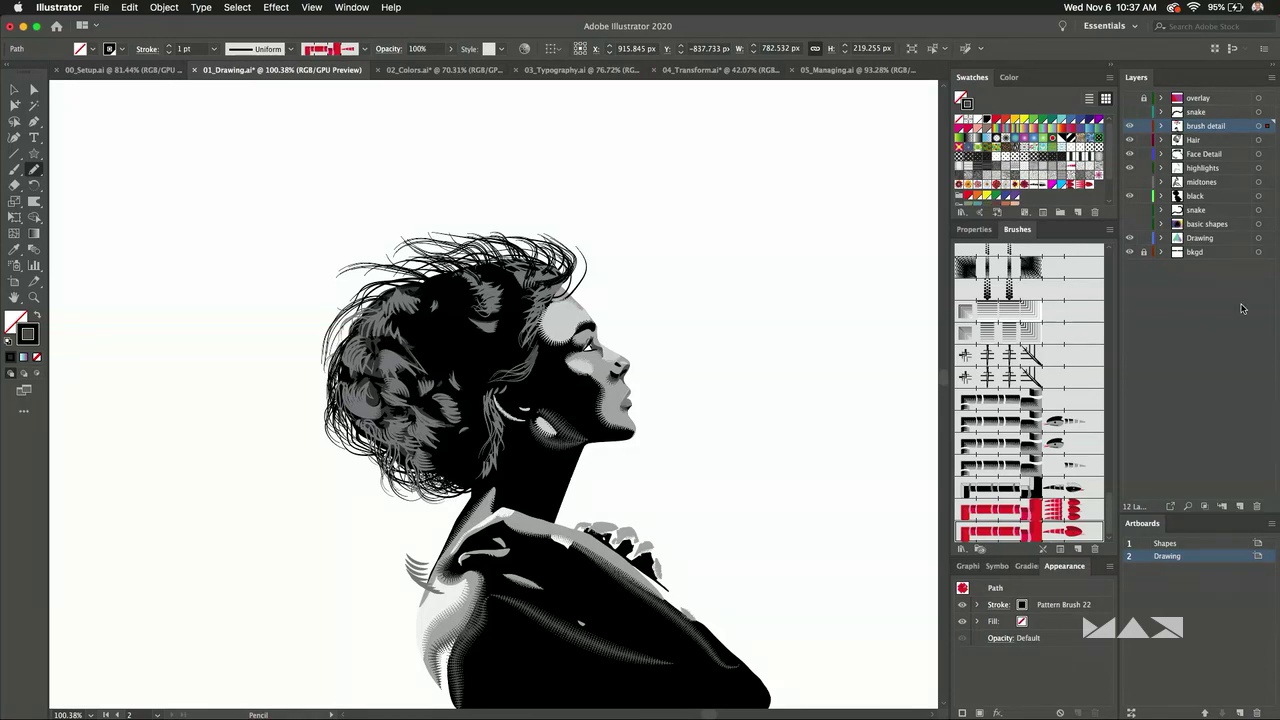
{"action": "left_click", "coordinate": [1195, 239]}
{"action": "left_click", "coordinate": [1240, 507]}
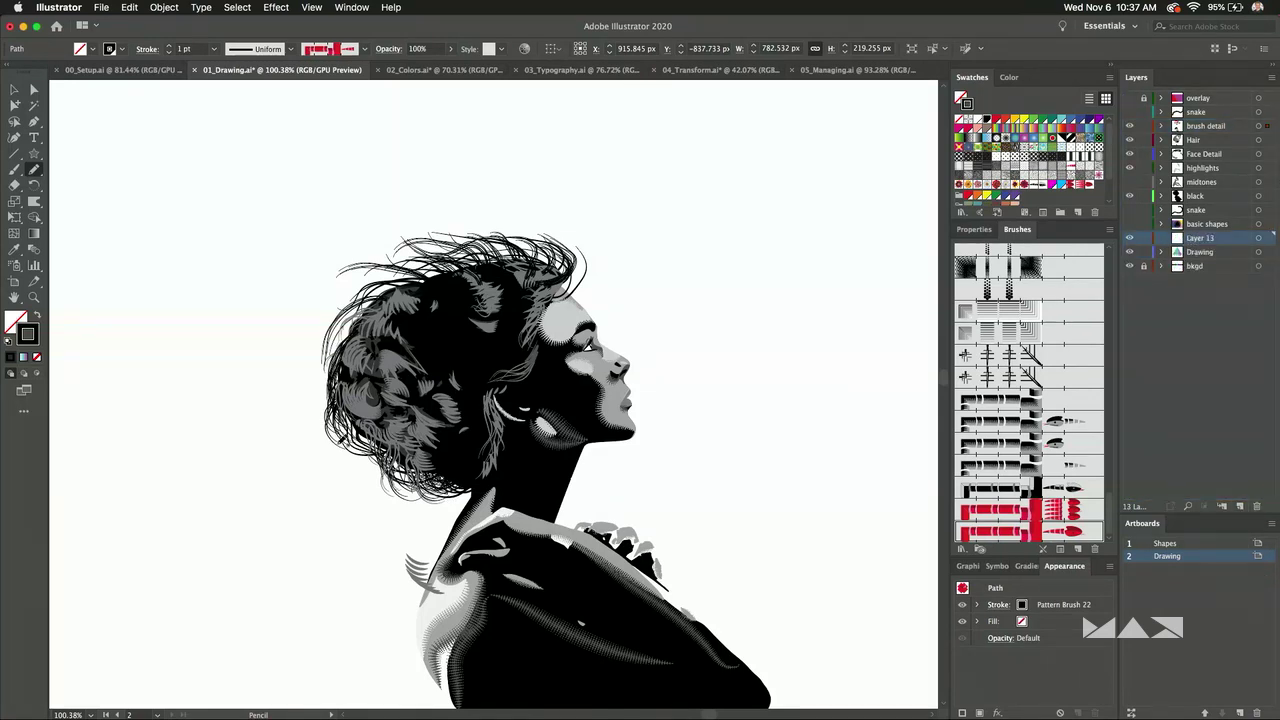
Try a snake stroke about 793 px wide looping from behind the neck toward the face, thinned to 0.5 pt, and delete it.
{"action": "mouse_move", "coordinate": [466, 410]}
{"action": "left_mouse_down"}
{"action": "mouse_move", "coordinate": [615, 480]}
{"action": "mouse_move", "coordinate": [834, 338]}
{"action": "mouse_move", "coordinate": [676, 338]}
{"action": "left_mouse_up"}
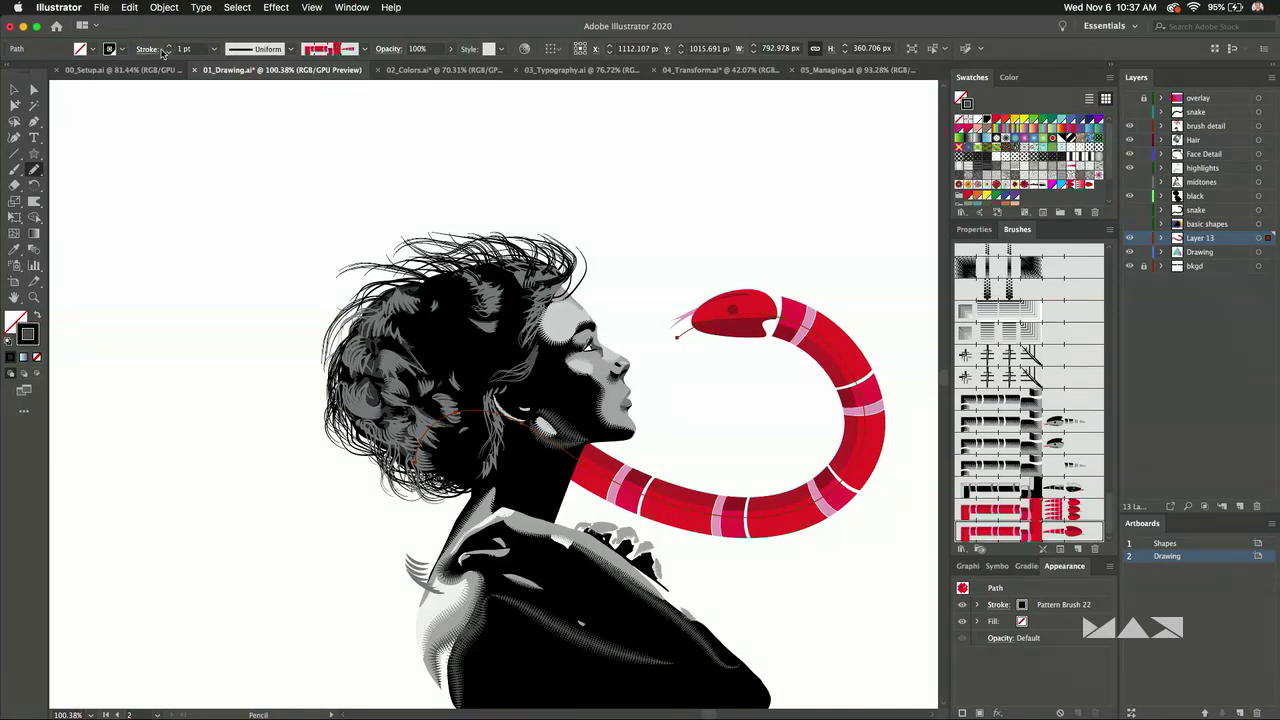
{"action": "left_click", "coordinate": [168, 53]}
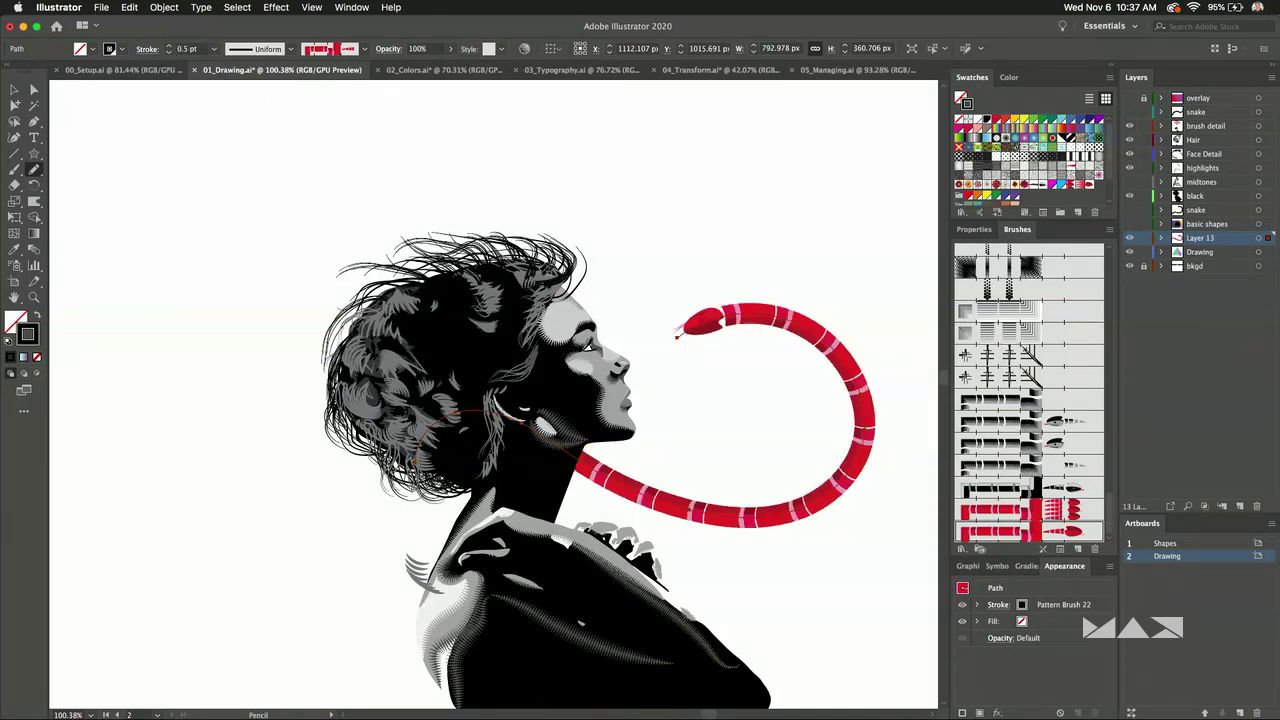
{"action": "key", "text": "Delete"}
Try an S-shaped pencil stroke with the red snake brush in front of the face, and delete it.
{"action": "mouse_move", "coordinate": [583, 243]}
{"action": "left_mouse_down"}
{"action": "mouse_move", "coordinate": [722, 214]}
{"action": "mouse_move", "coordinate": [785, 378]}
{"action": "mouse_move", "coordinate": [689, 340]}
{"action": "mouse_move", "coordinate": [729, 344]}
{"action": "mouse_move", "coordinate": [773, 225]}
{"action": "mouse_move", "coordinate": [682, 179]}
{"action": "mouse_move", "coordinate": [826, 137]}
{"action": "left_mouse_up"}
{"action": "key", "text": "Delete"}
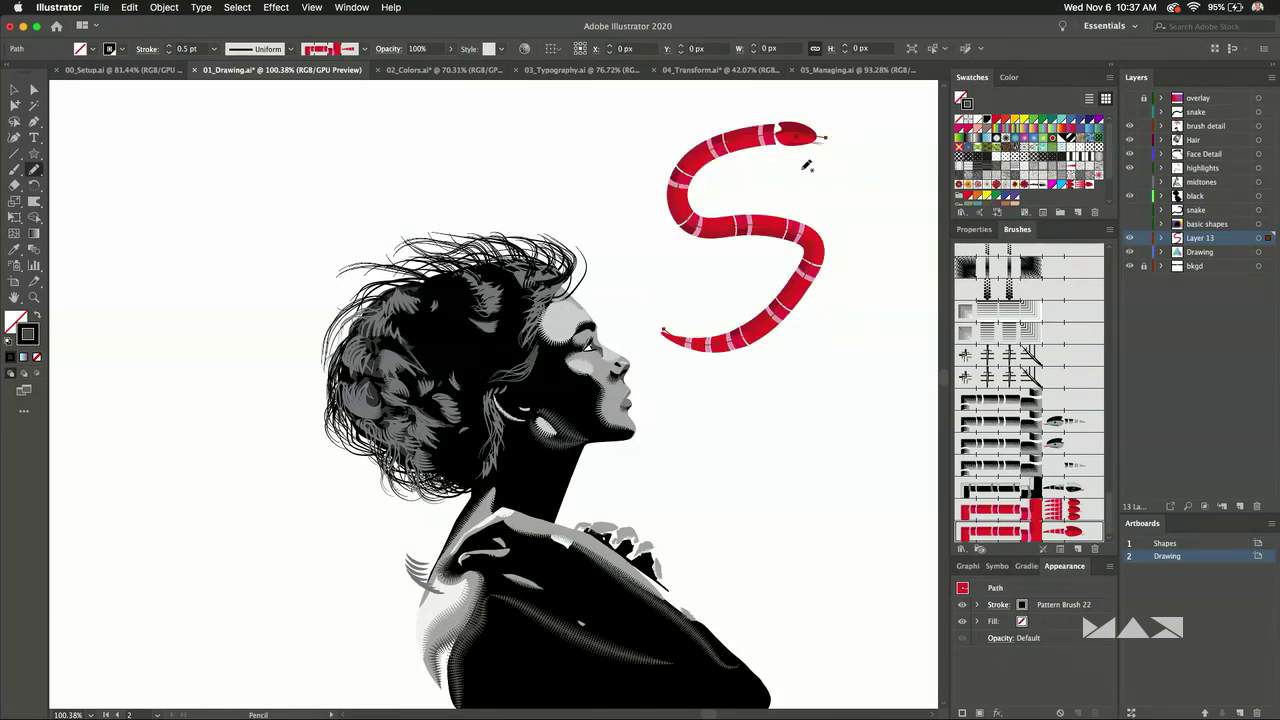
{"action": "key", "text": "Delete"}
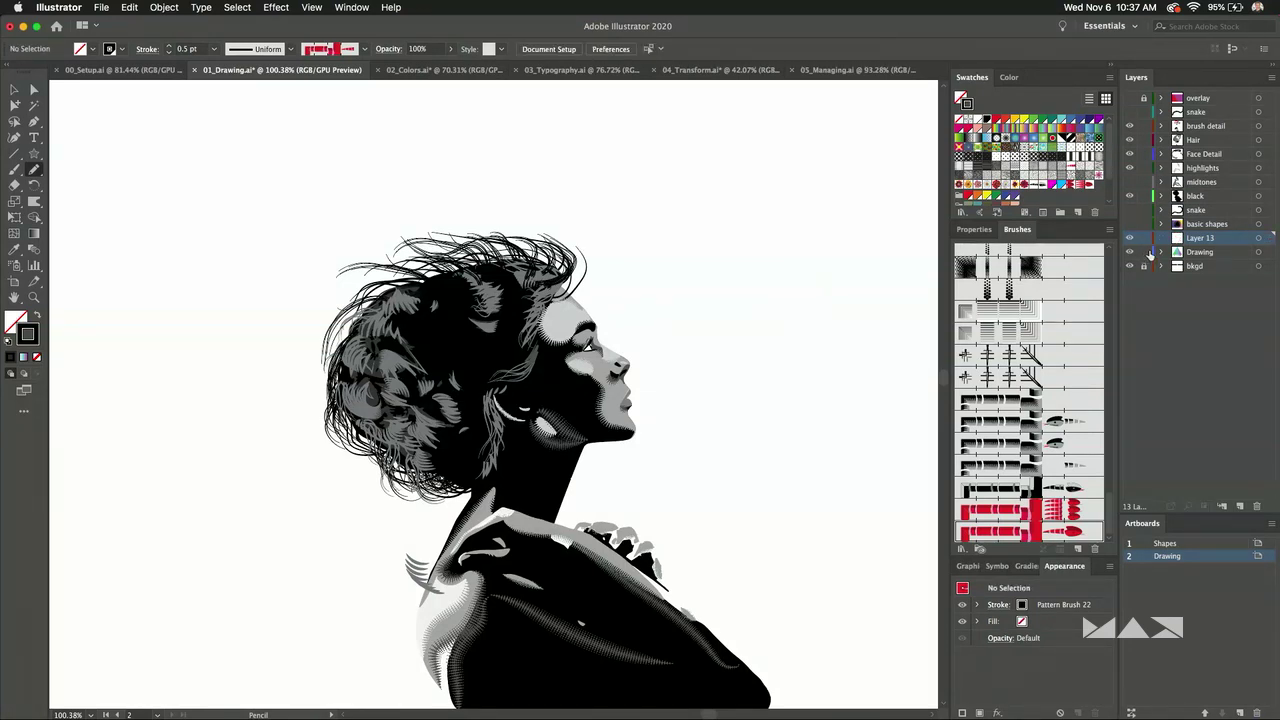
Show the lower snake layer and the midtones layer, and make the black layer active.
{"action": "left_click", "coordinate": [1130, 211]}
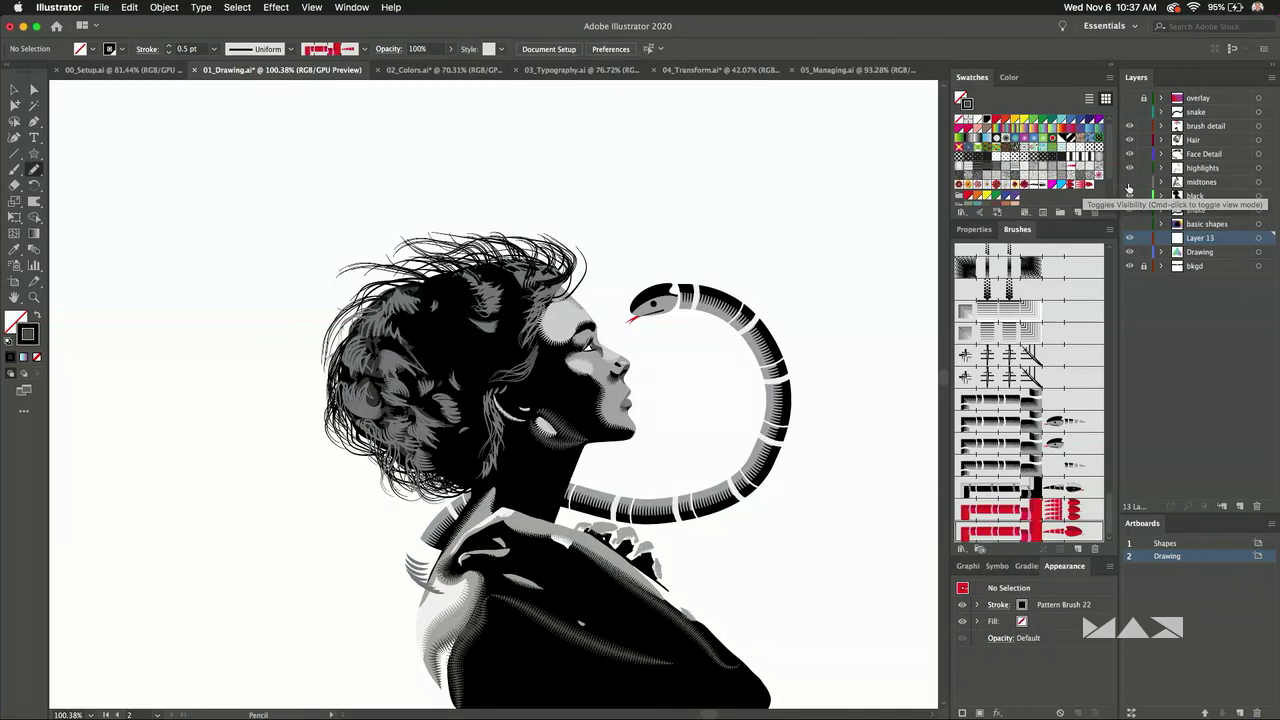
{"action": "left_click", "coordinate": [1203, 225]}
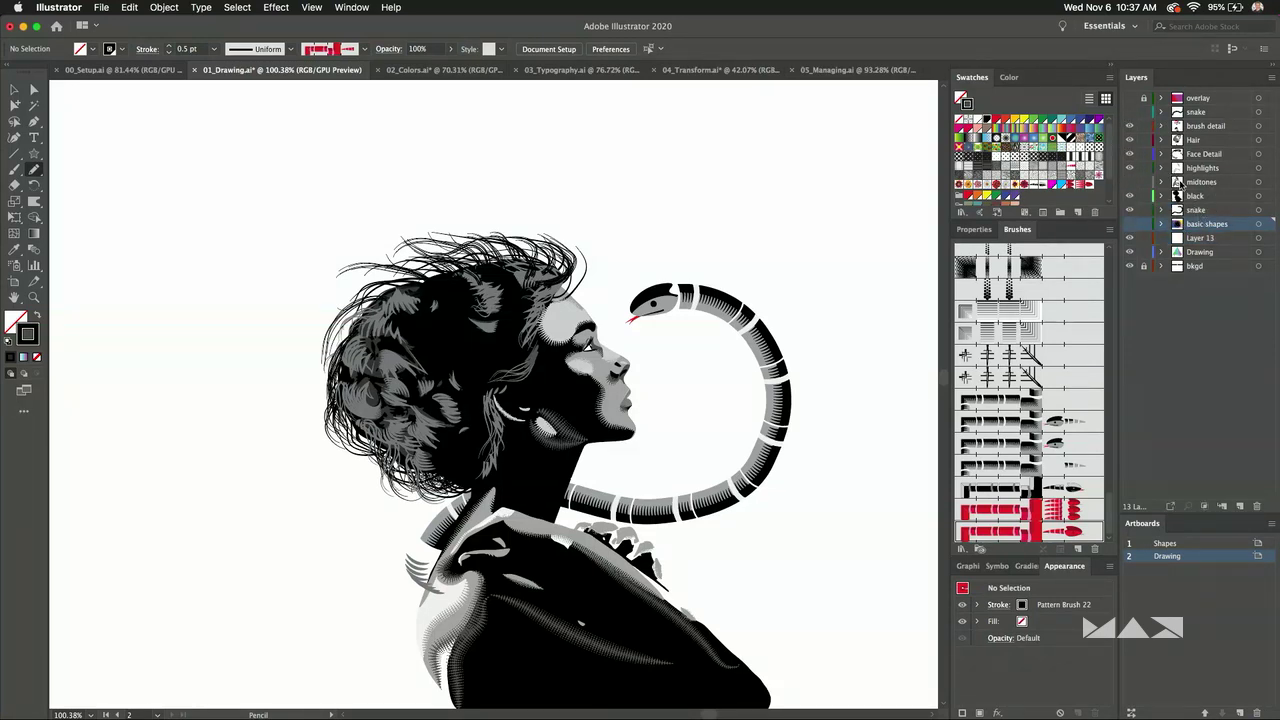
{"action": "left_click", "coordinate": [1191, 198]}
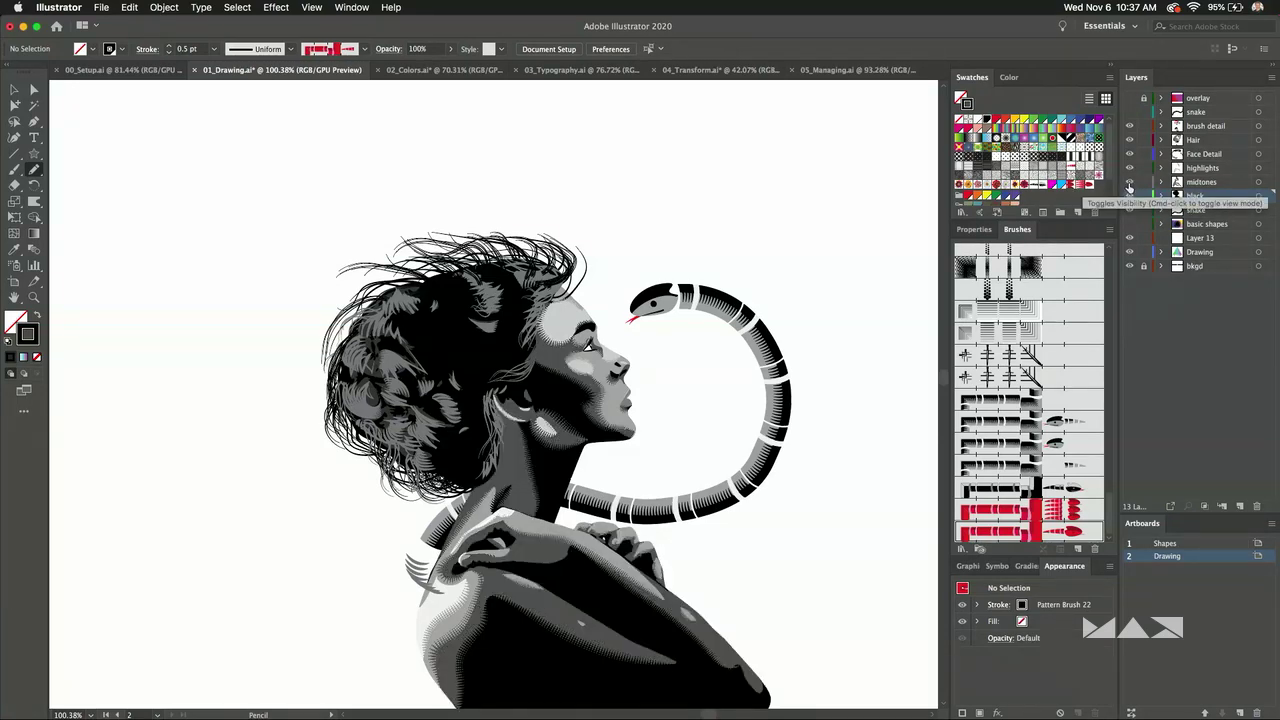
Move the Line Halftone 14 brush stroke from the forehead highlight's edge into the white space in front of the forehead.
{"action": "scroll", "coordinate": [495, 365], "scroll_direction": "up", "scroll_amount": 5}
{"action": "scroll", "coordinate": [495, 365], "scroll_direction": "up", "scroll_amount": 1}
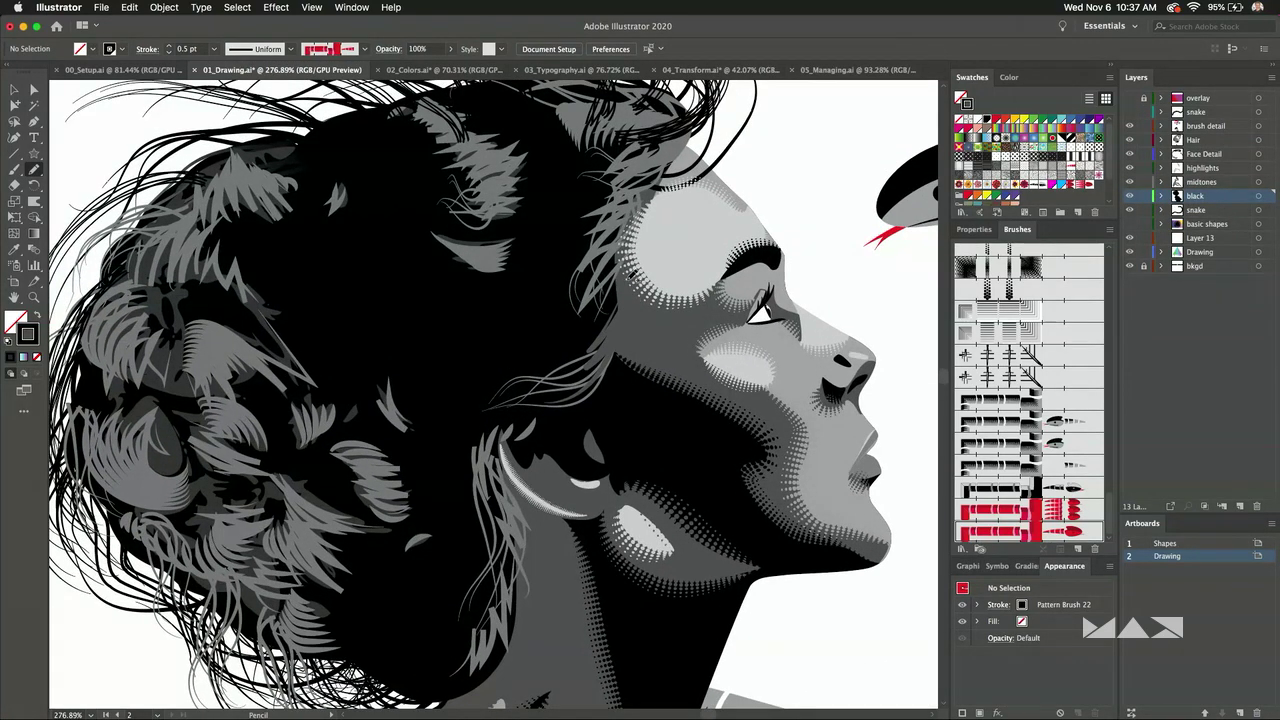
{"action": "scroll", "coordinate": [642, 252], "scroll_direction": "up", "scroll_amount": 4}
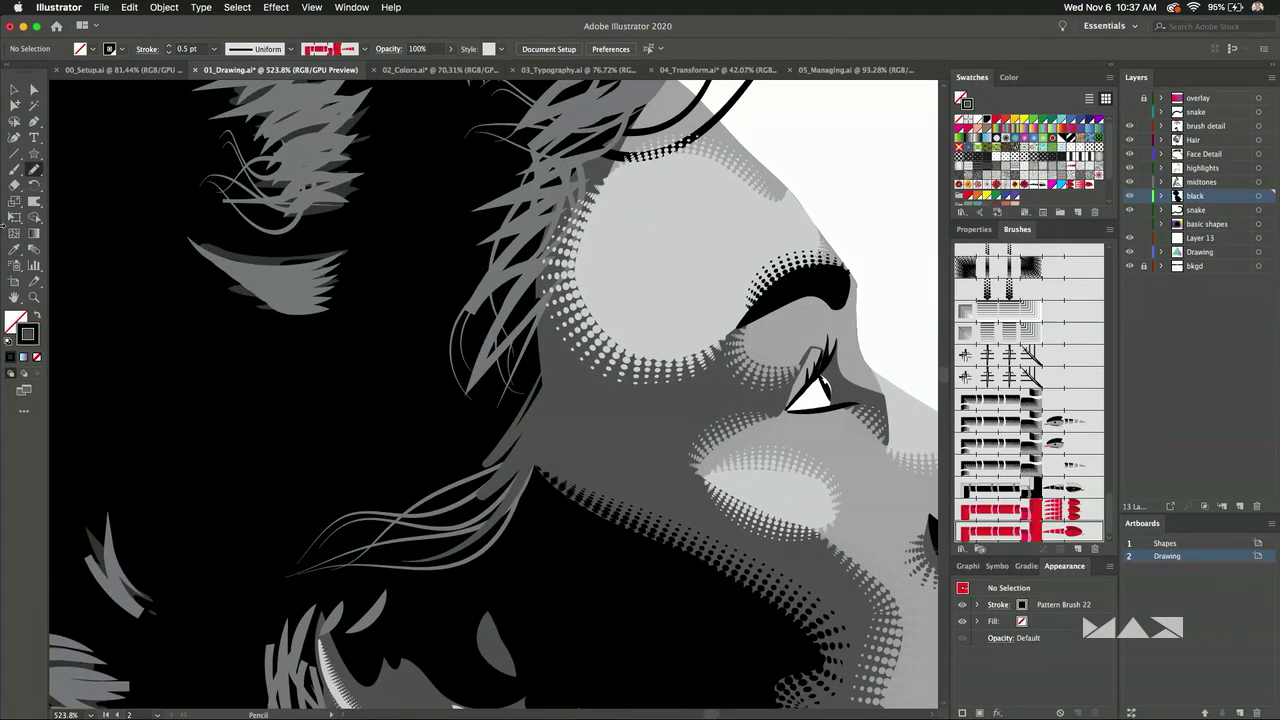
{"action": "key", "text": "v"}
{"action": "left_click", "coordinate": [596, 330]}
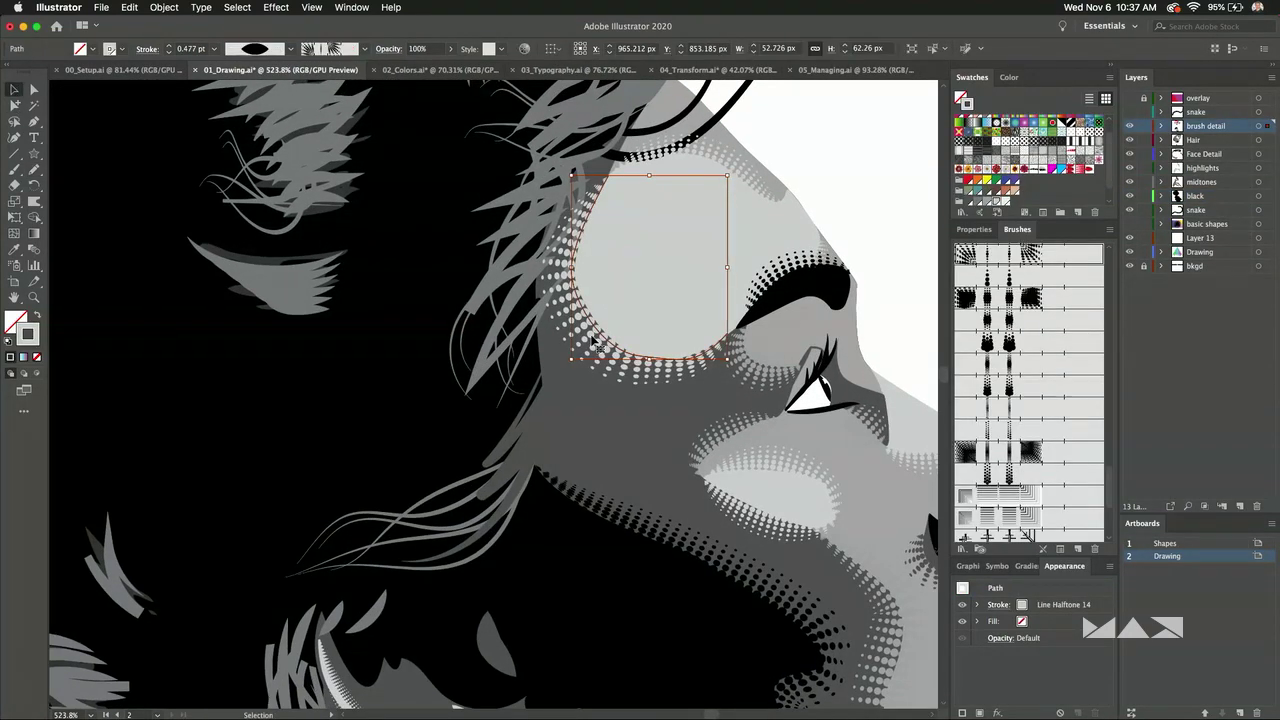
{"action": "scroll", "coordinate": [592, 340], "scroll_direction": "down", "scroll_amount": 3}
{"action": "left_click_drag", "start_coordinate": [596, 343], "coordinate": [771, 204]}
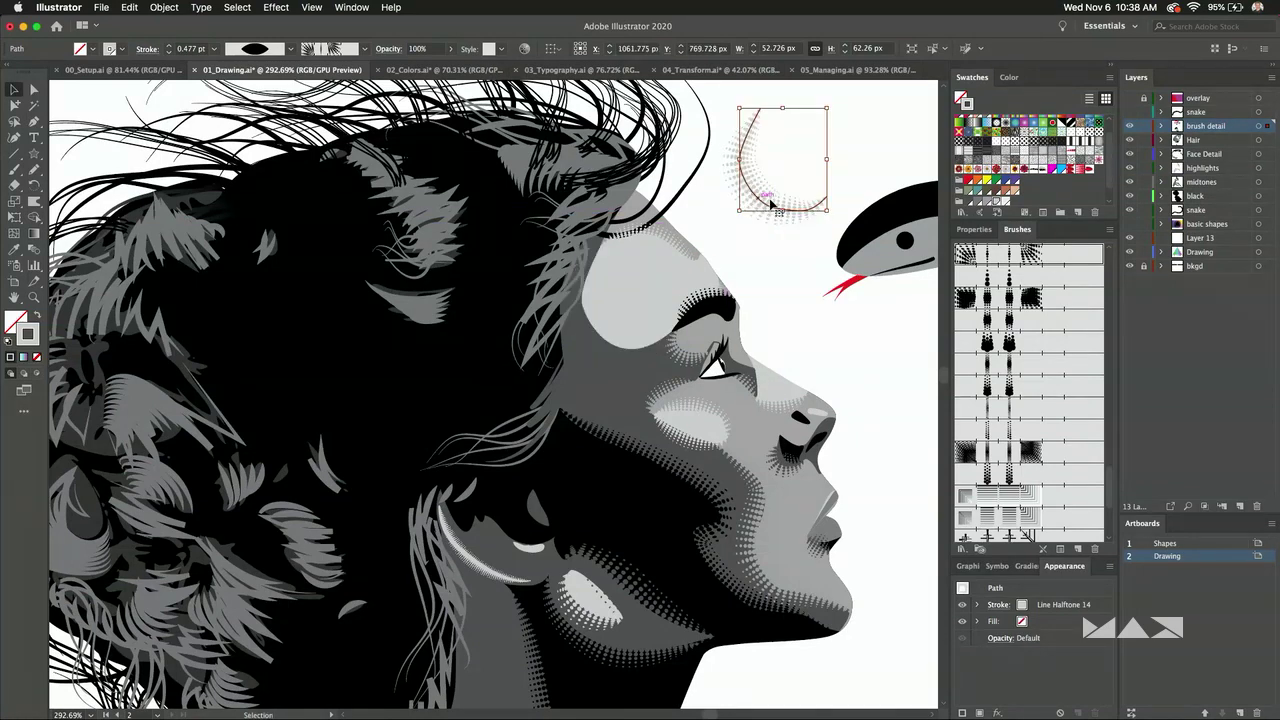
Toggle the brush detail layer off and on, and move the Line Halftone 14 stroke back onto the forehead highlight's edge.
{"action": "left_click", "coordinate": [1132, 128]}
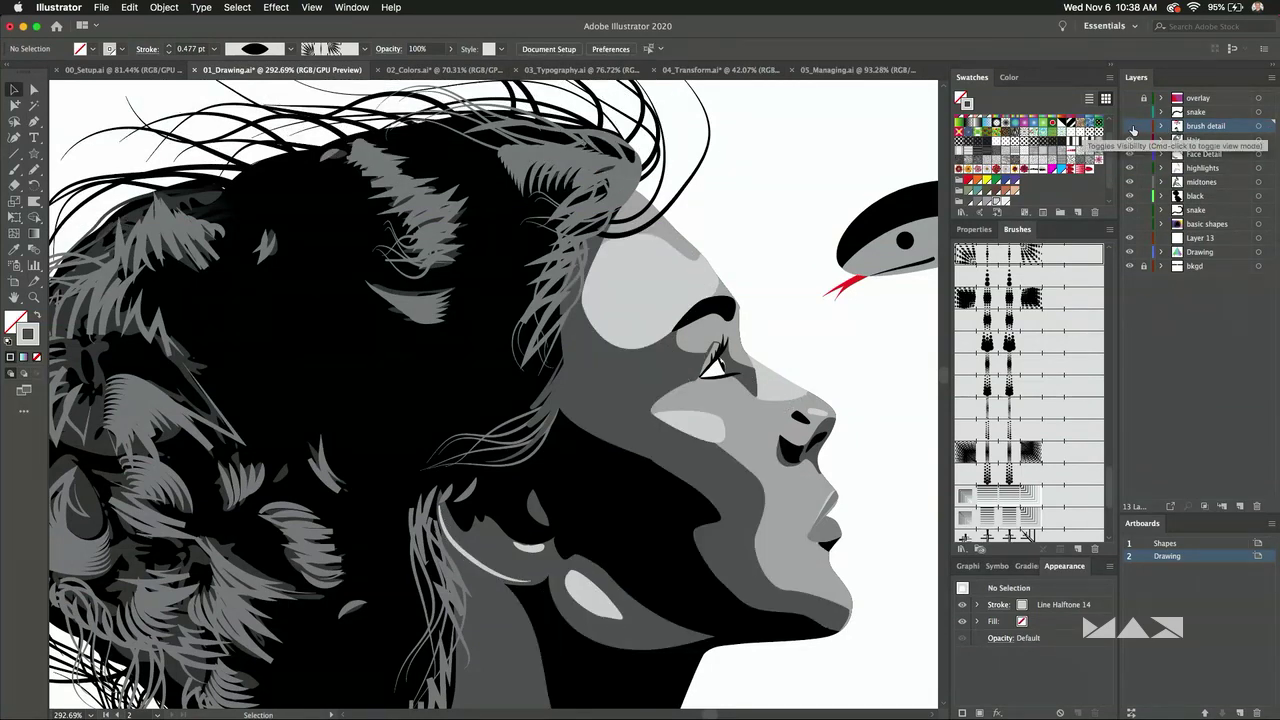
{"action": "left_click", "coordinate": [1131, 127]}
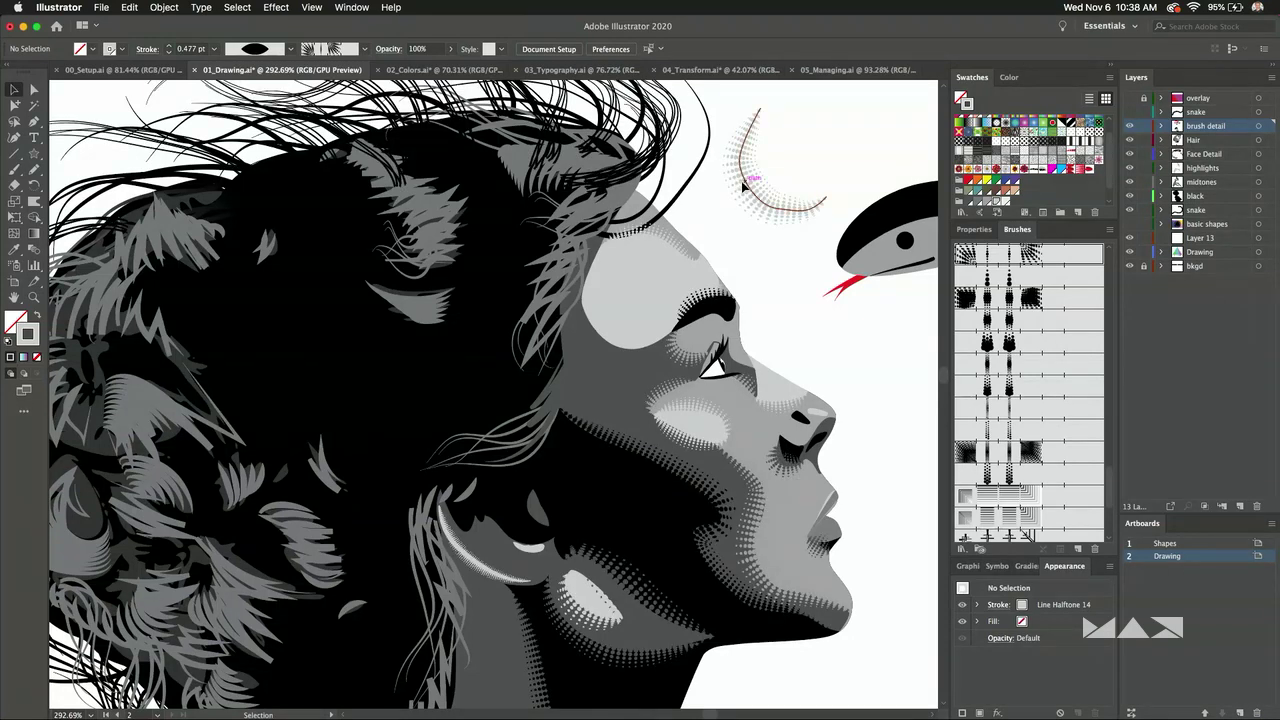
{"action": "left_click_drag", "start_coordinate": [743, 185], "coordinate": [588, 325]}
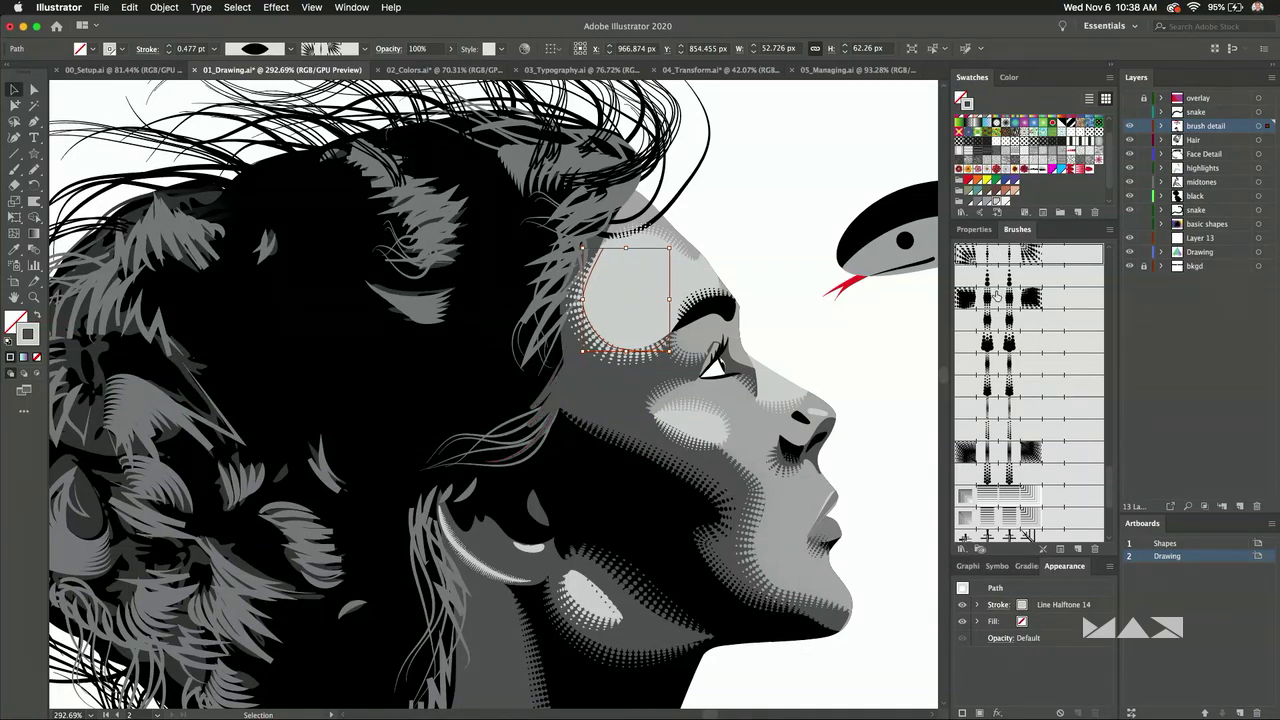
Try the Line Halftone 1 brush at 0.25 pt on the jaw shadow's stroke, and undo the changes.
{"action": "left_click", "coordinate": [676, 477]}
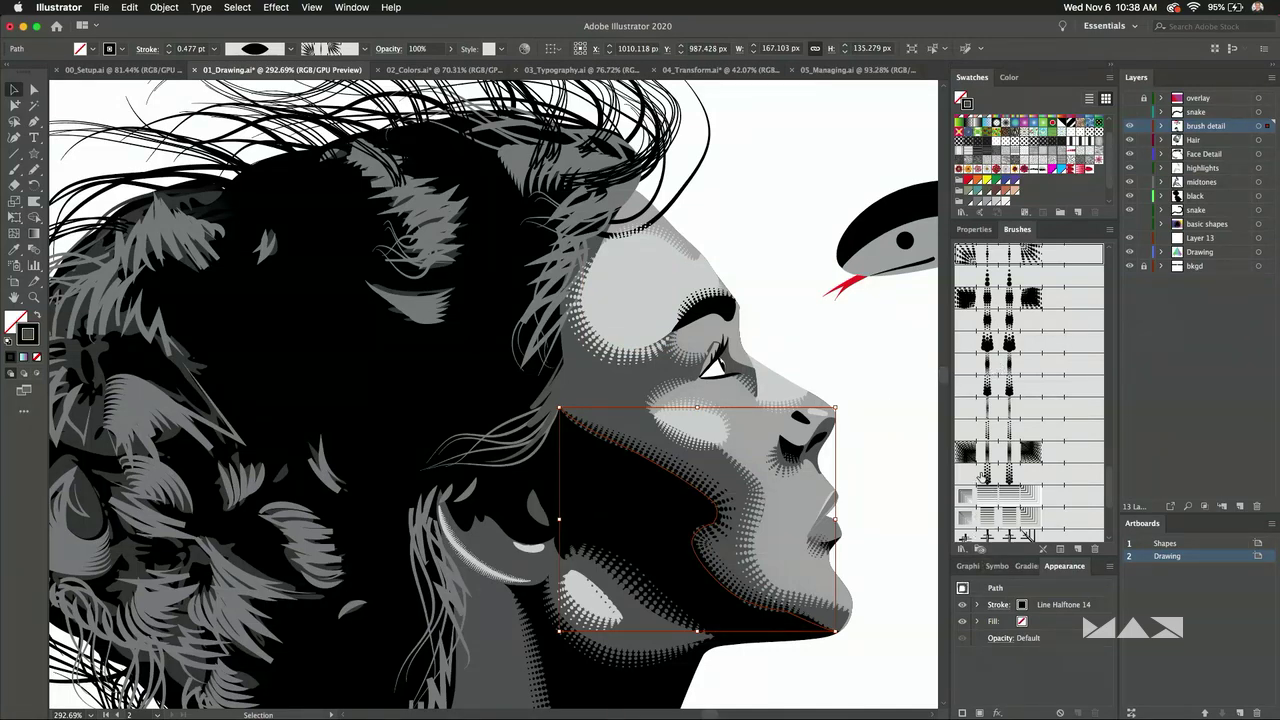
{"action": "left_click", "coordinate": [980, 476]}
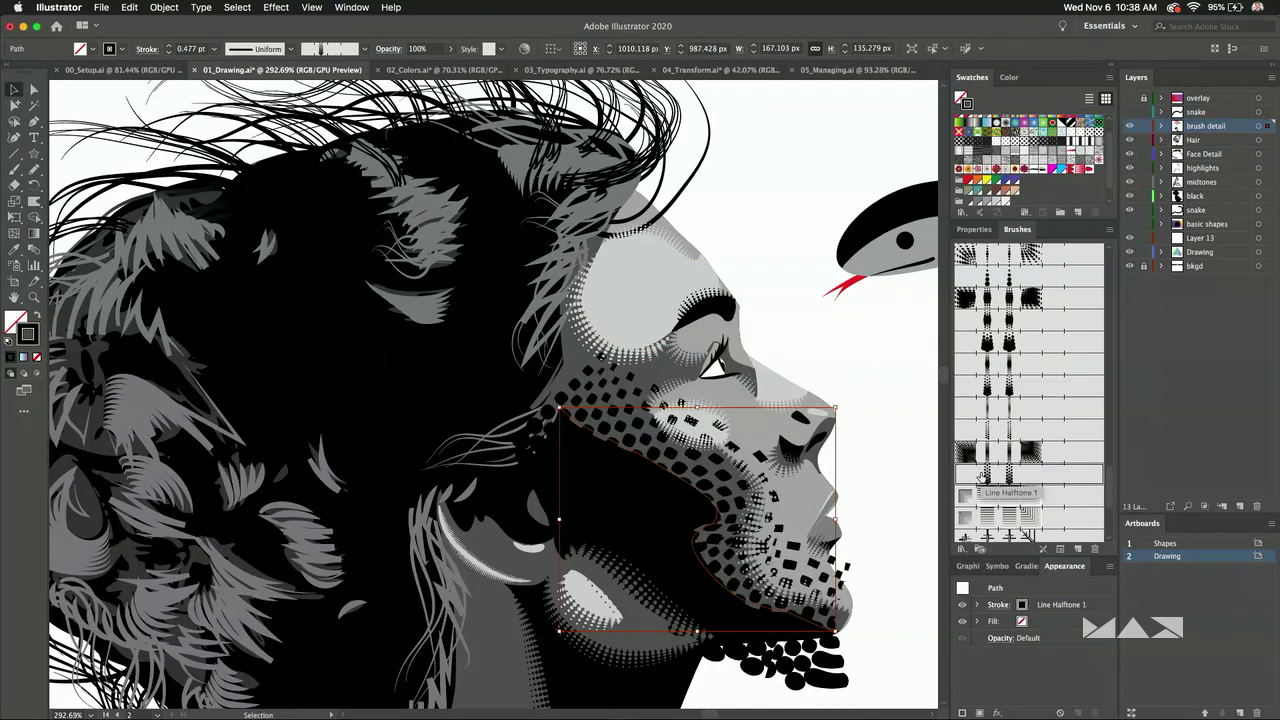
{"action": "left_click", "coordinate": [170, 54]}
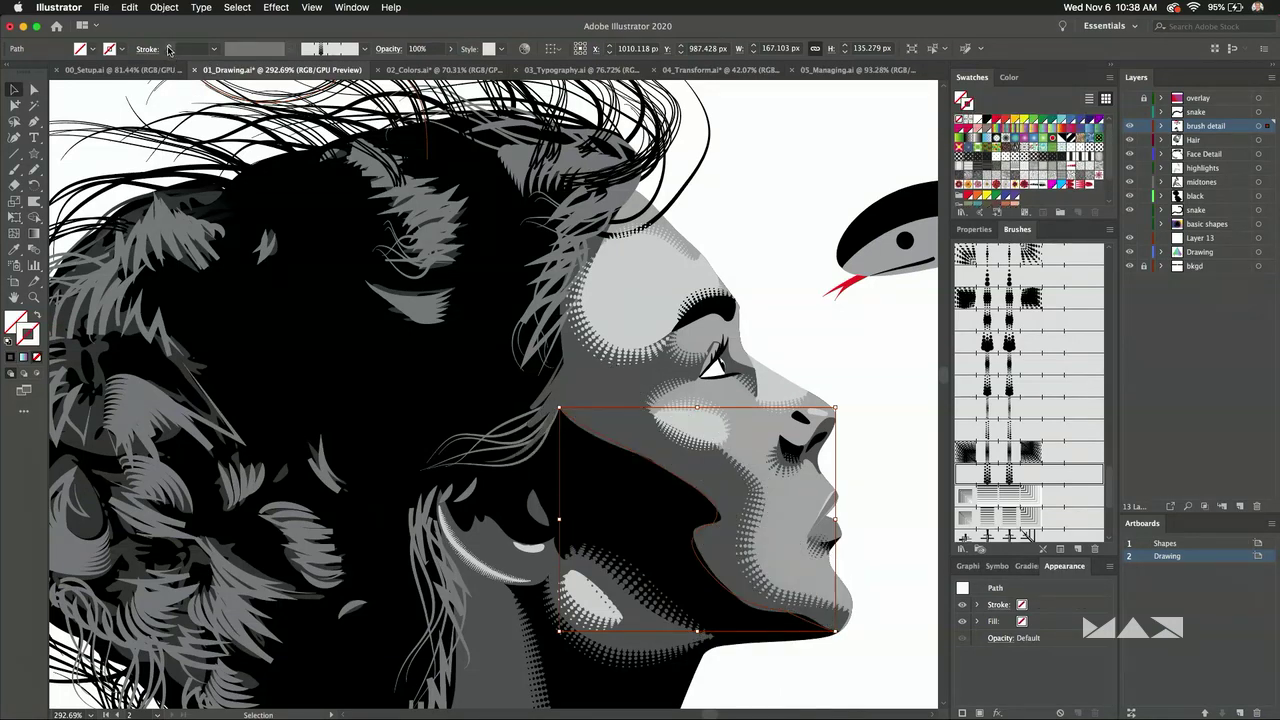
{"action": "left_click", "coordinate": [170, 46]}
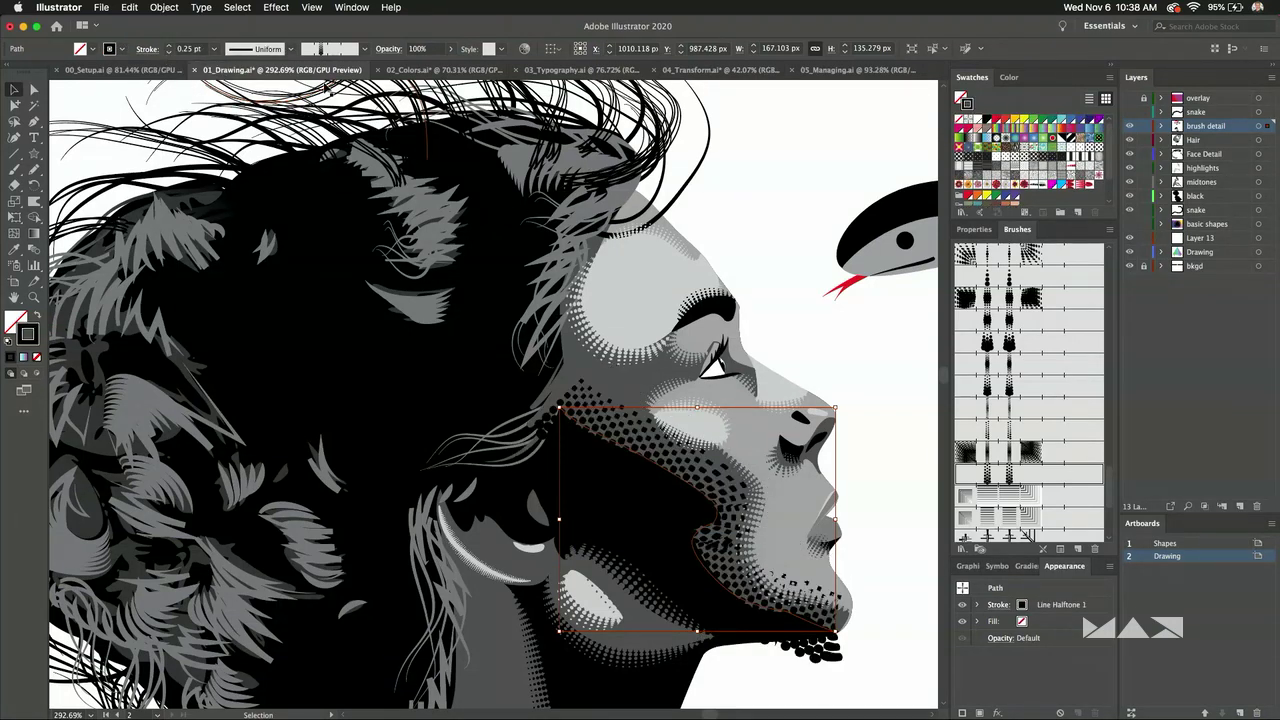
{"action": "key", "text": "a"}
{"action": "key", "text": "super+z"}
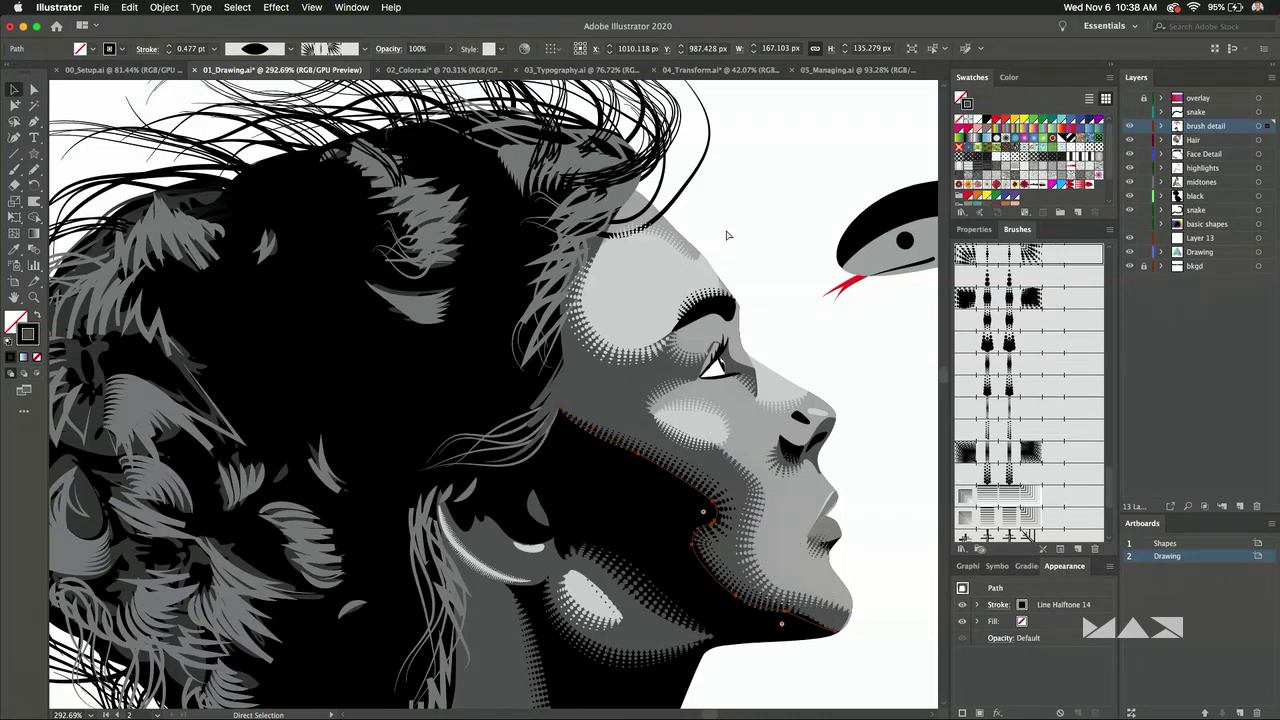
Deselect the jaw stroke, and show the basic shapes layer and the upper snake layer.
{"action": "left_click", "coordinate": [722, 220]}
{"action": "scroll", "coordinate": [769, 191], "scroll_direction": "down", "scroll_amount": 8}
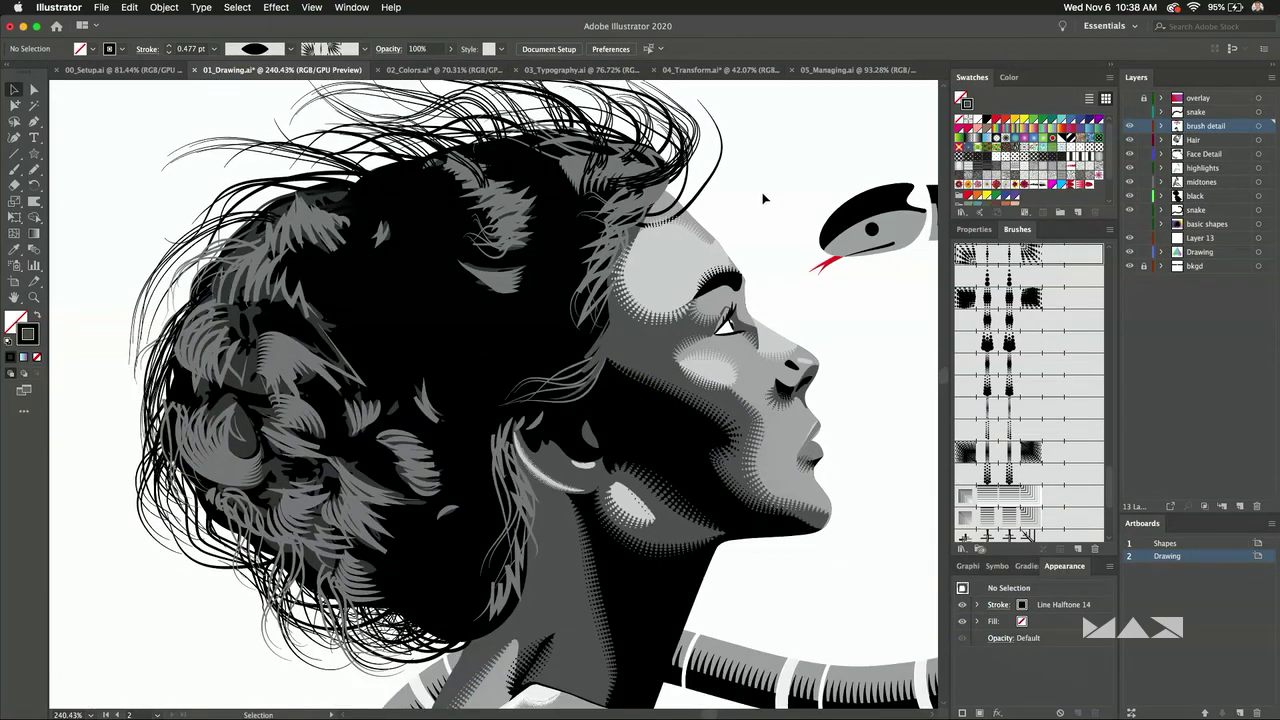
{"action": "scroll", "coordinate": [588, 153], "scroll_direction": "down", "scroll_amount": 4}
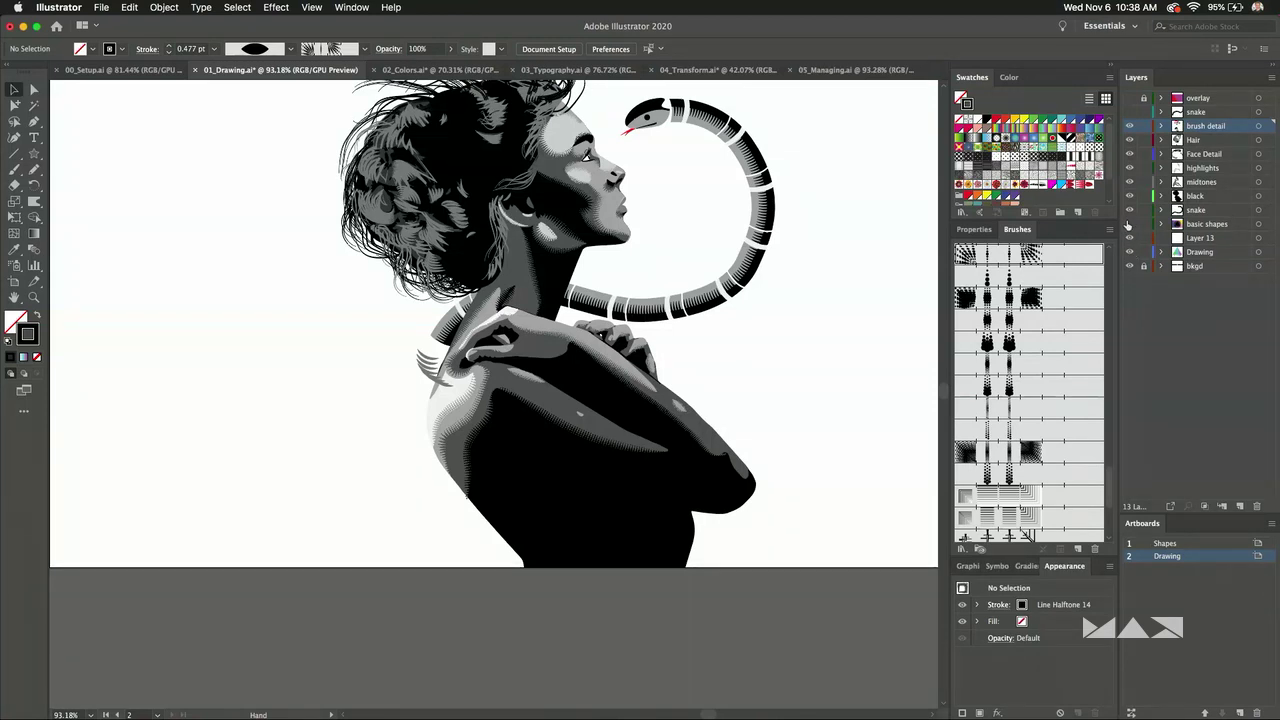
{"action": "left_click", "coordinate": [1129, 224]}
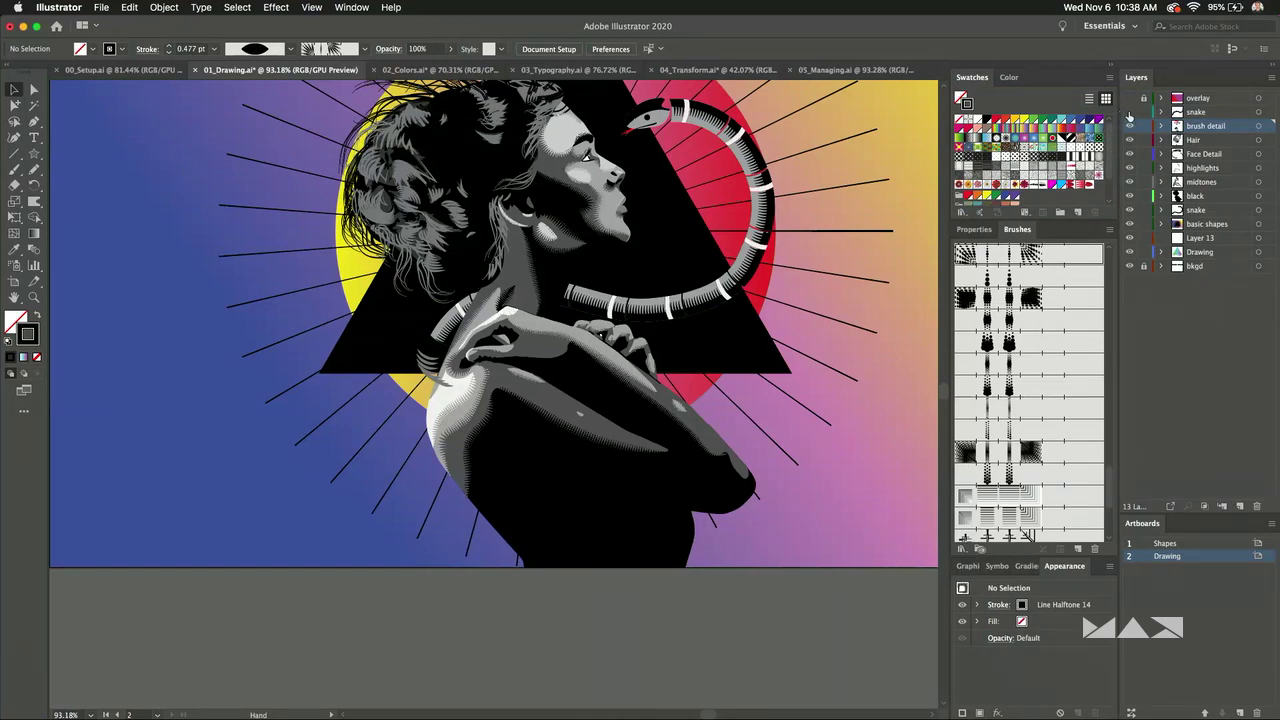
{"action": "left_click", "coordinate": [1129, 112]}
{"action": "scroll", "coordinate": [500, 190], "scroll_direction": "up", "scroll_amount": 5}
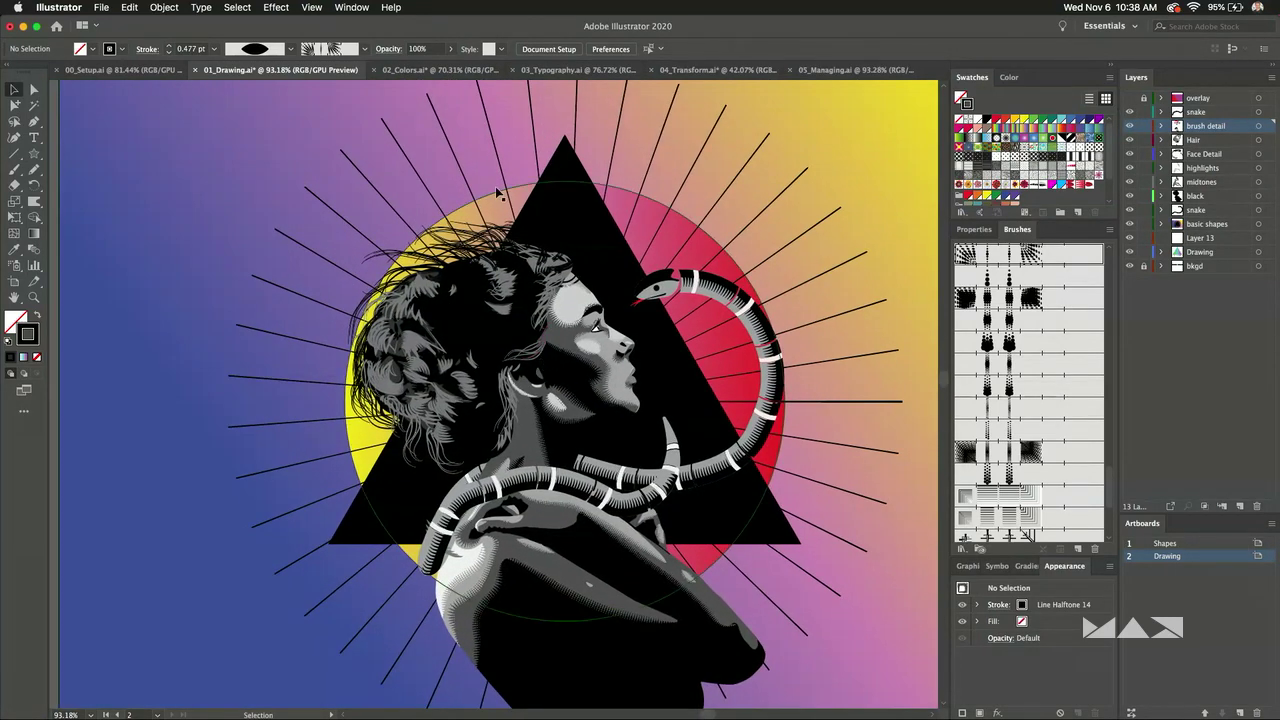
Add a new layer above basic shapes, and lock the basic shapes, Layer 13 and Drawing layers.
{"action": "left_click", "coordinate": [623, 124]}
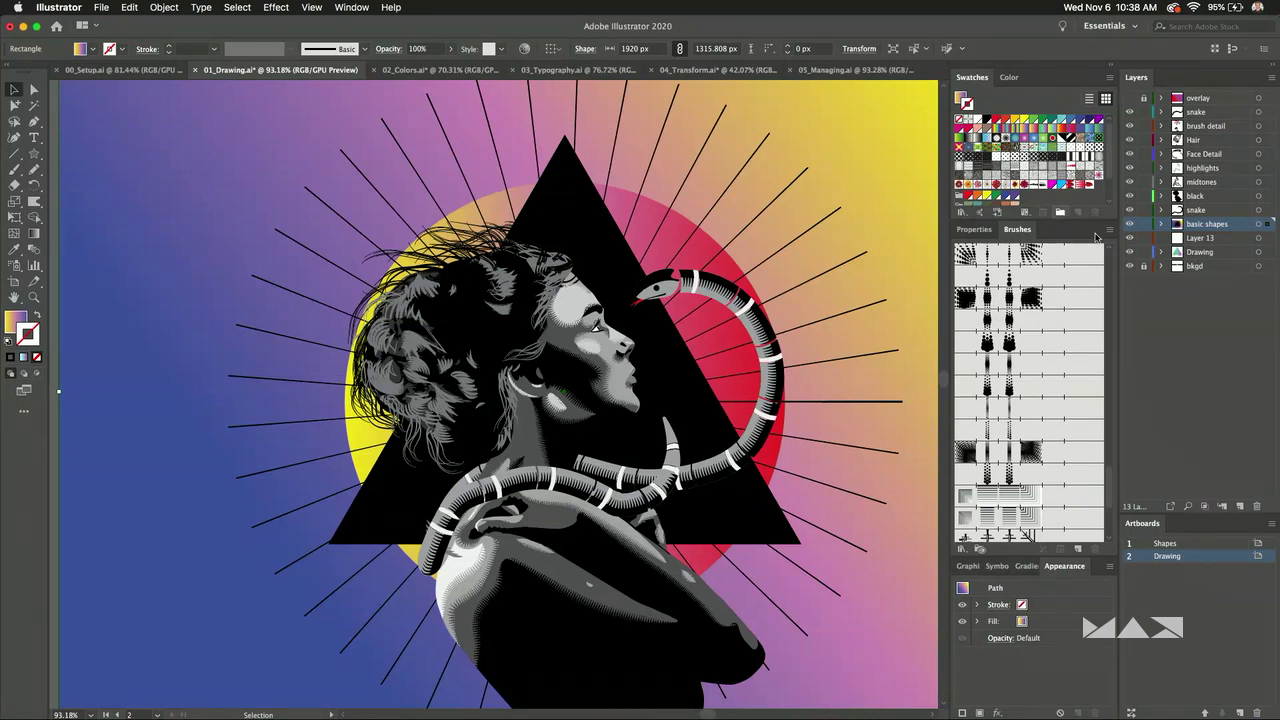
{"action": "left_click", "coordinate": [1238, 506]}
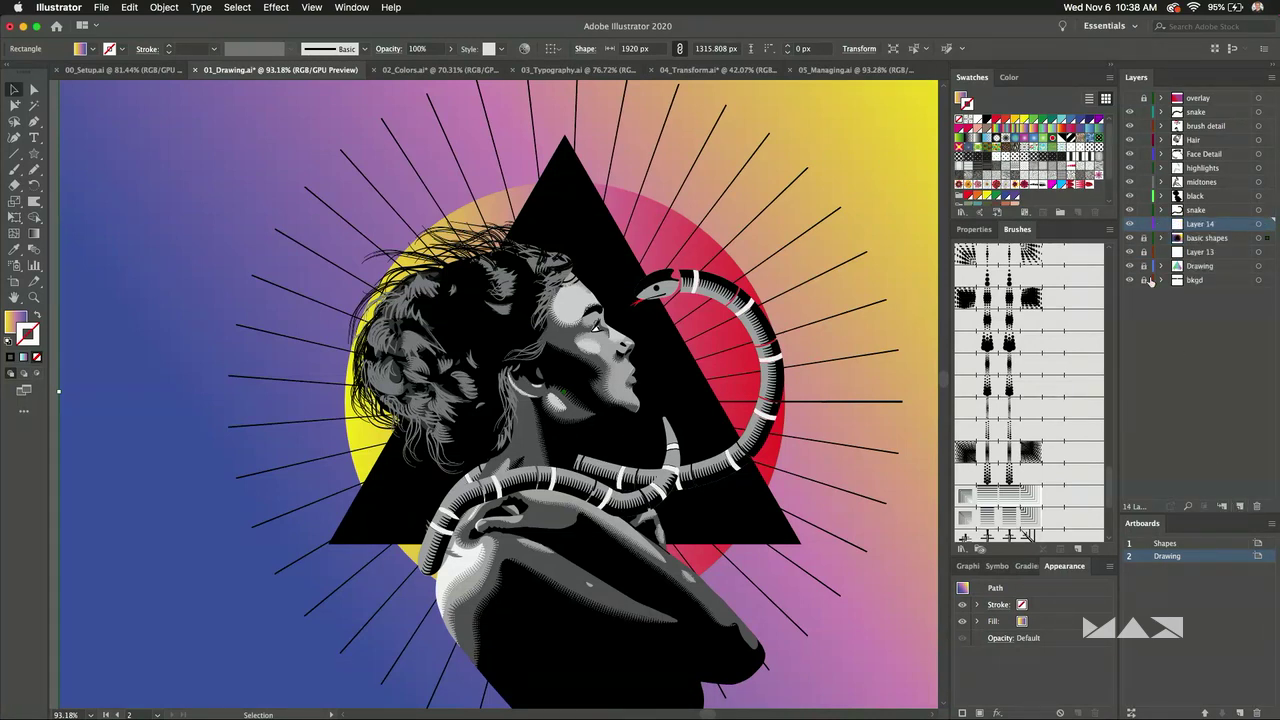
{"action": "key", "text": "super+shift+a"}
Hide all portrait layers from the lower snake up to the upper snake, and add another new layer above Layer 14.
{"action": "left_click_drag", "start_coordinate": [1130, 211], "coordinate": [1130, 98]}
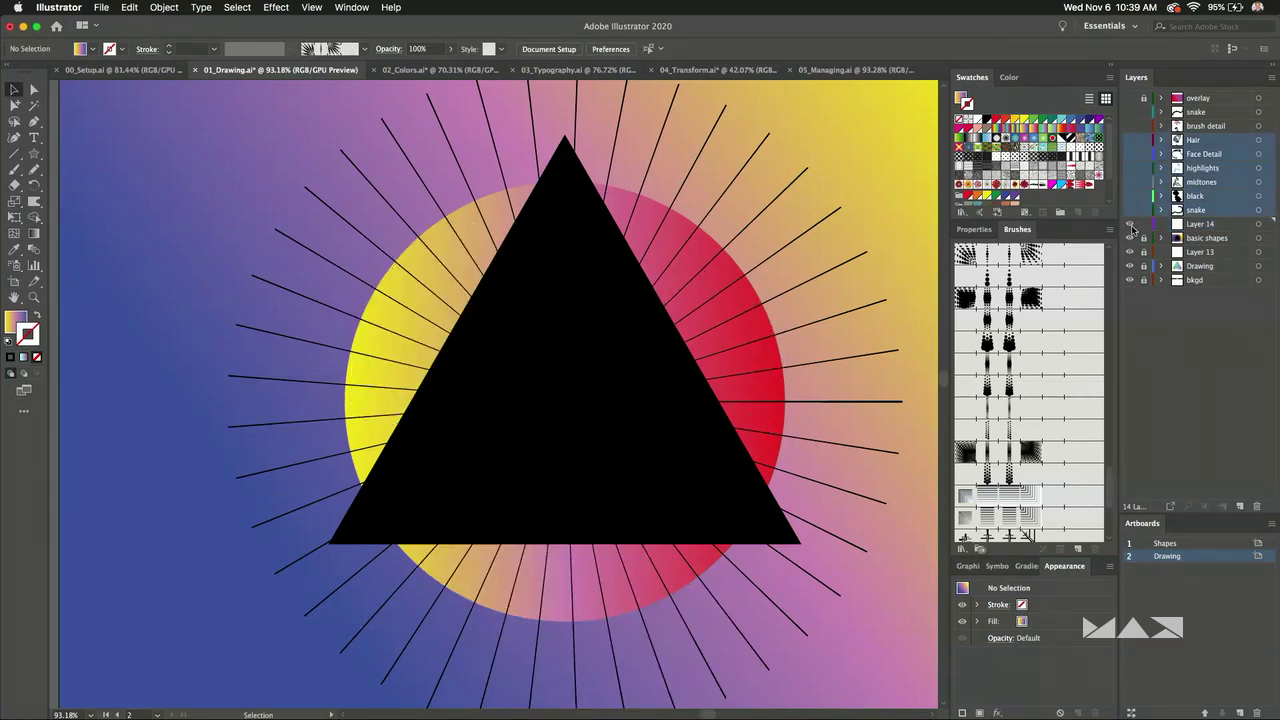
{"action": "left_click_drag", "start_coordinate": [1131, 229], "coordinate": [1131, 229]}
{"action": "left_click", "coordinate": [1238, 507]}
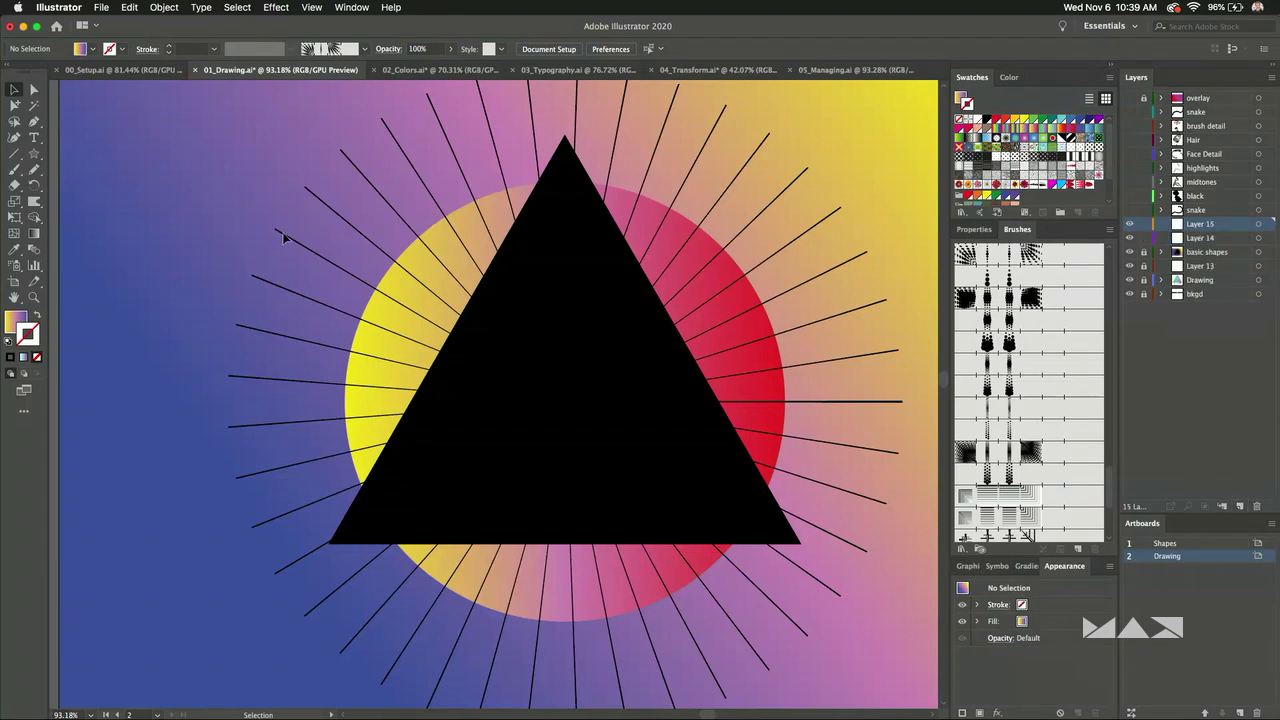
Draw a circle about 218 px across in the middle of the black triangle, with no fill and a 10 pt golden yellow stroke.
{"action": "left_click", "coordinate": [35, 155]}
{"action": "left_click_drag", "start_coordinate": [36, 156], "coordinate": [78, 182]}
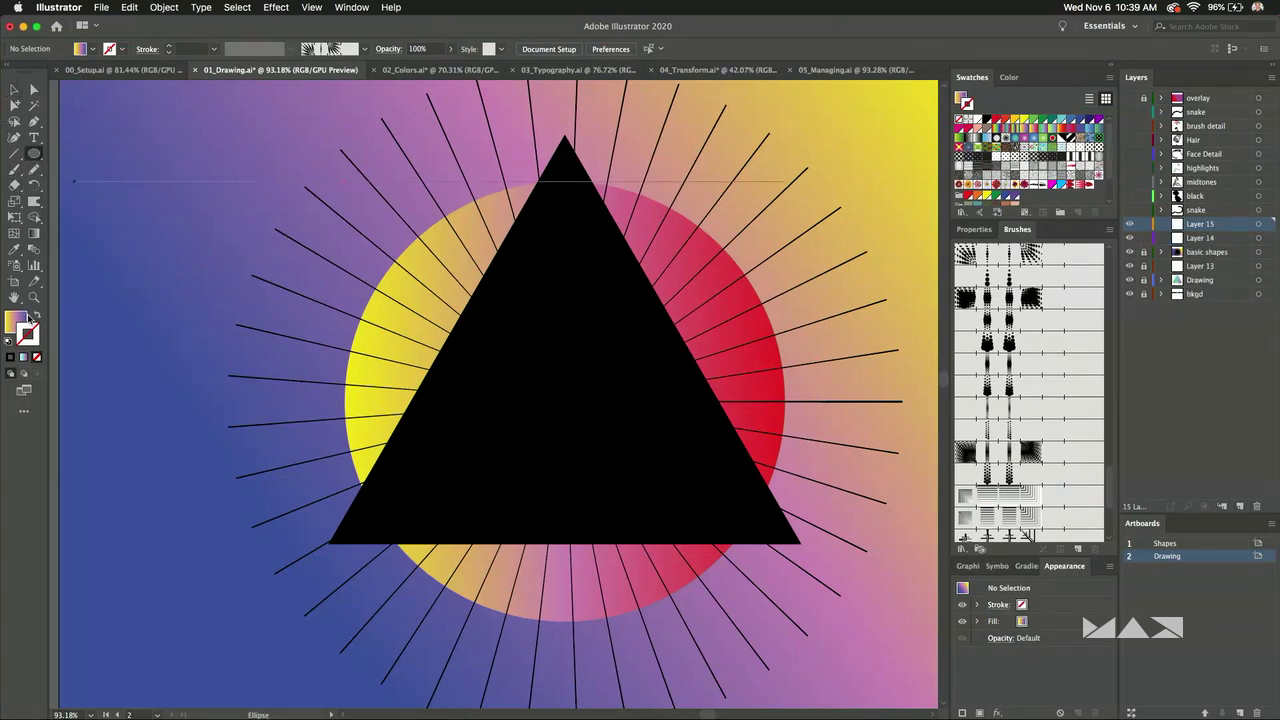
{"action": "left_click", "coordinate": [9, 342]}
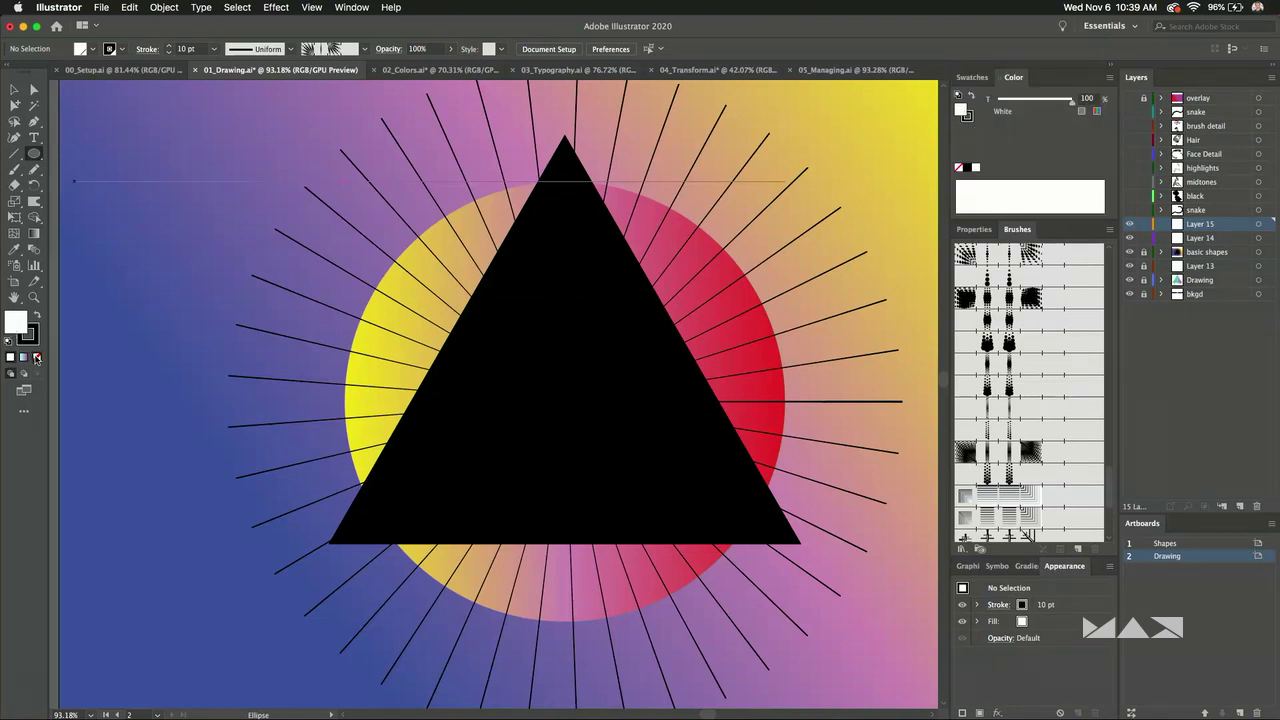
{"action": "left_click", "coordinate": [37, 357]}
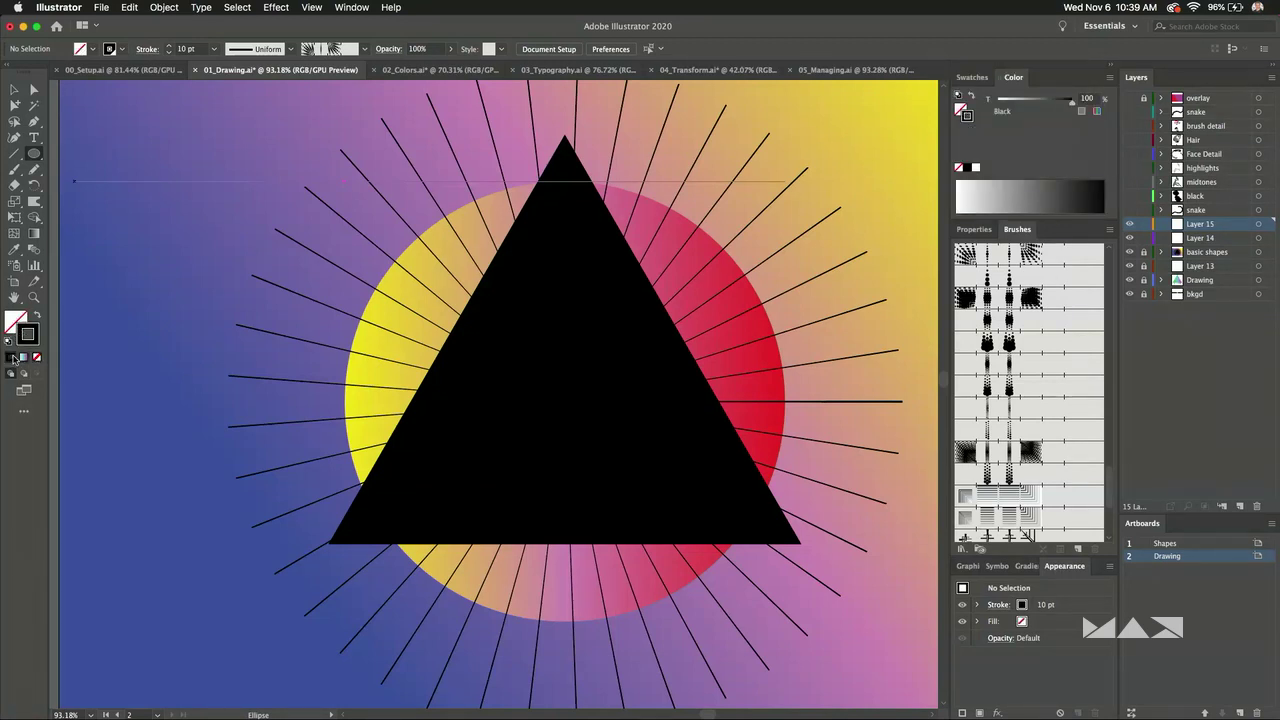
{"action": "left_click", "coordinate": [968, 77]}
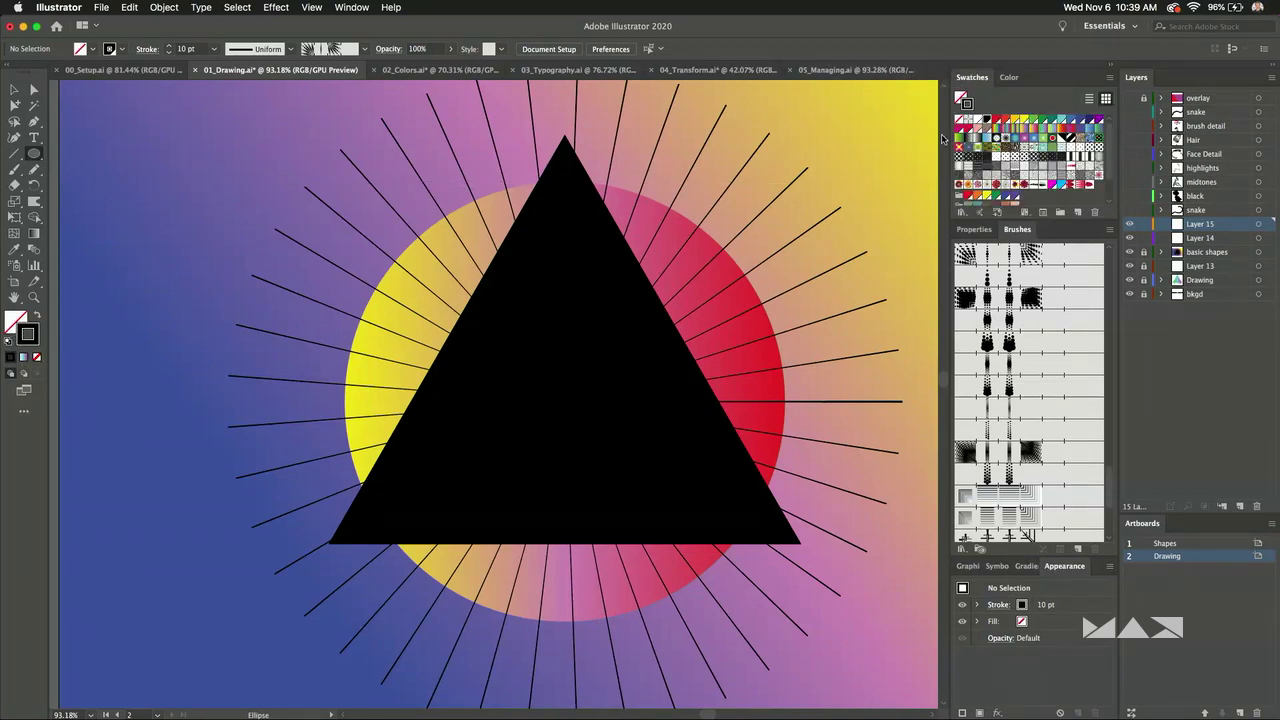
{"action": "left_click", "coordinate": [1017, 121]}
{"action": "left_click_drag", "start_coordinate": [557, 383], "coordinate": [588, 446]}
{"action": "scroll", "coordinate": [553, 346], "scroll_direction": "up", "scroll_amount": 2}
{"action": "scroll", "coordinate": [553, 346], "scroll_direction": "up", "scroll_amount": 1}
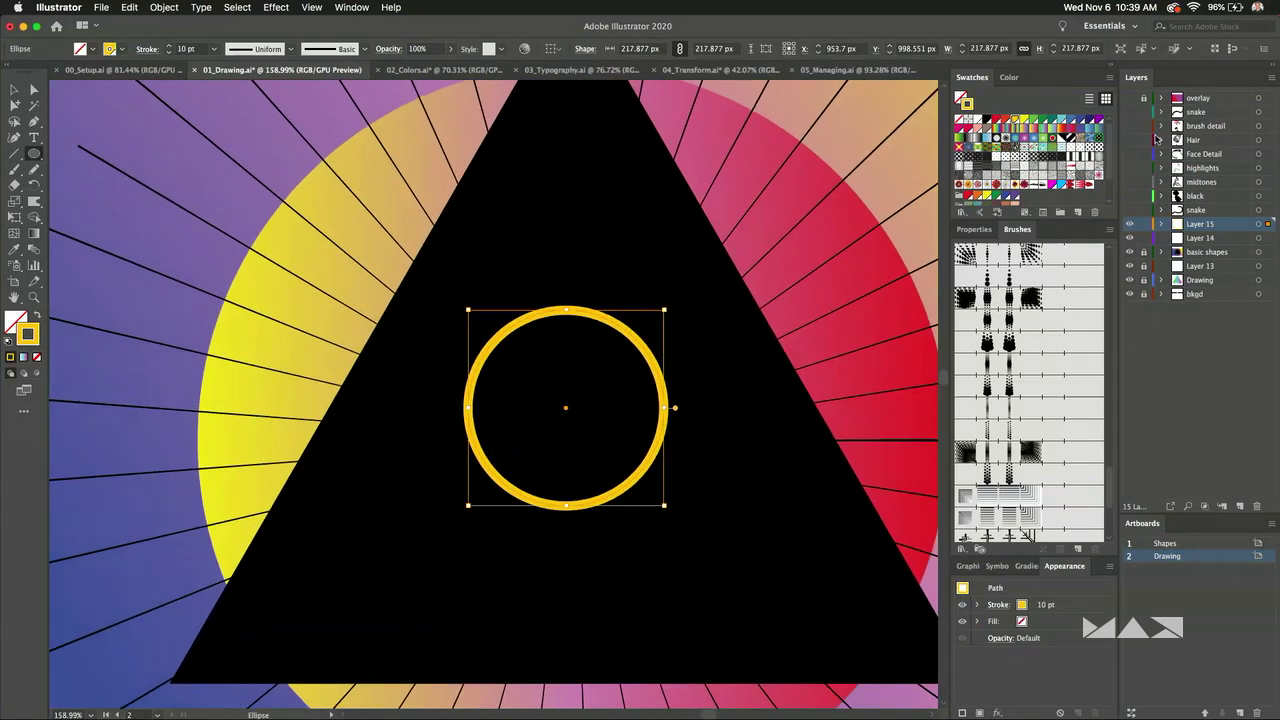
Turn the circle's stroke into a dashed line with 12 pt dashes, and set its weight to 100 pt.
{"action": "left_click", "coordinate": [984, 230]}
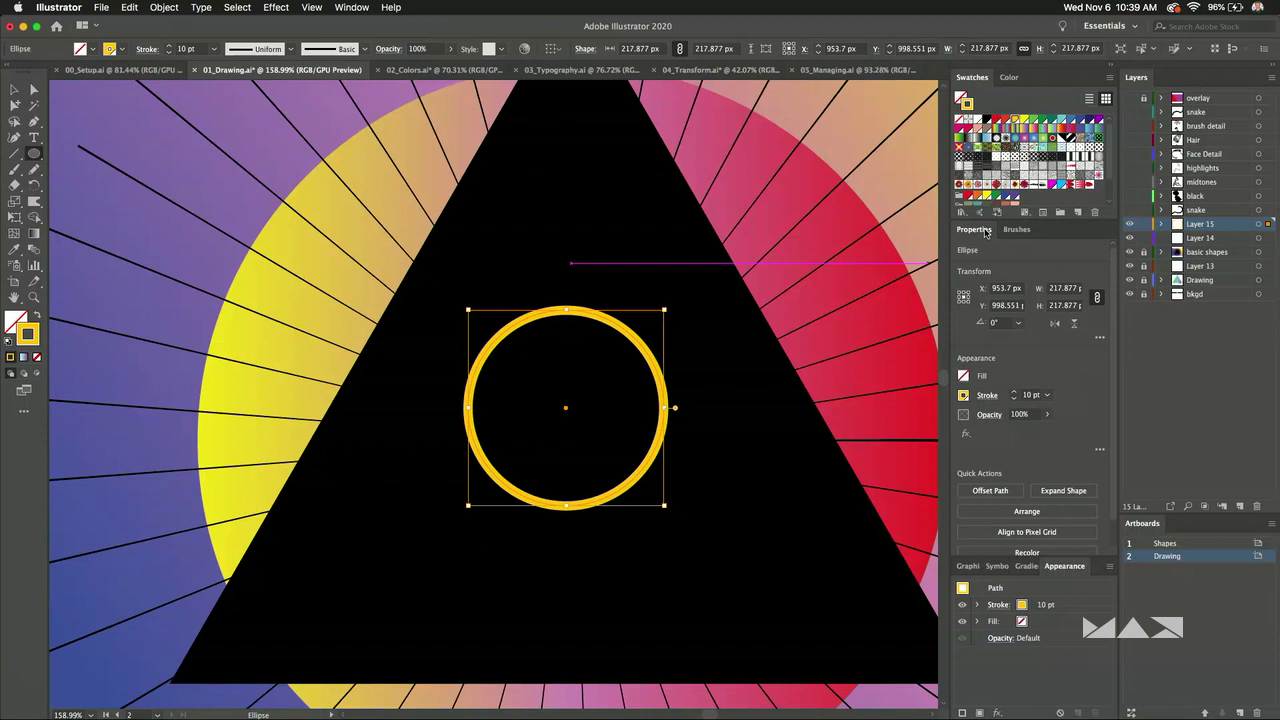
{"action": "left_click", "coordinate": [983, 396]}
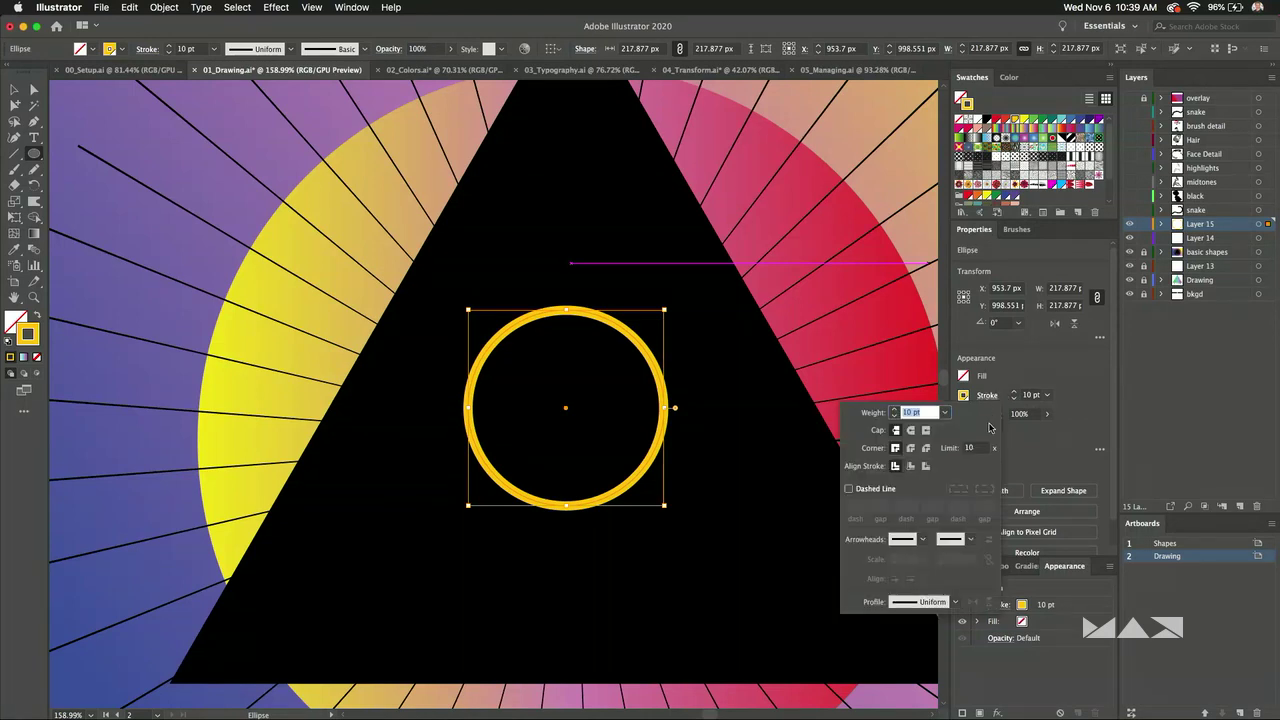
{"action": "left_click", "coordinate": [849, 488]}
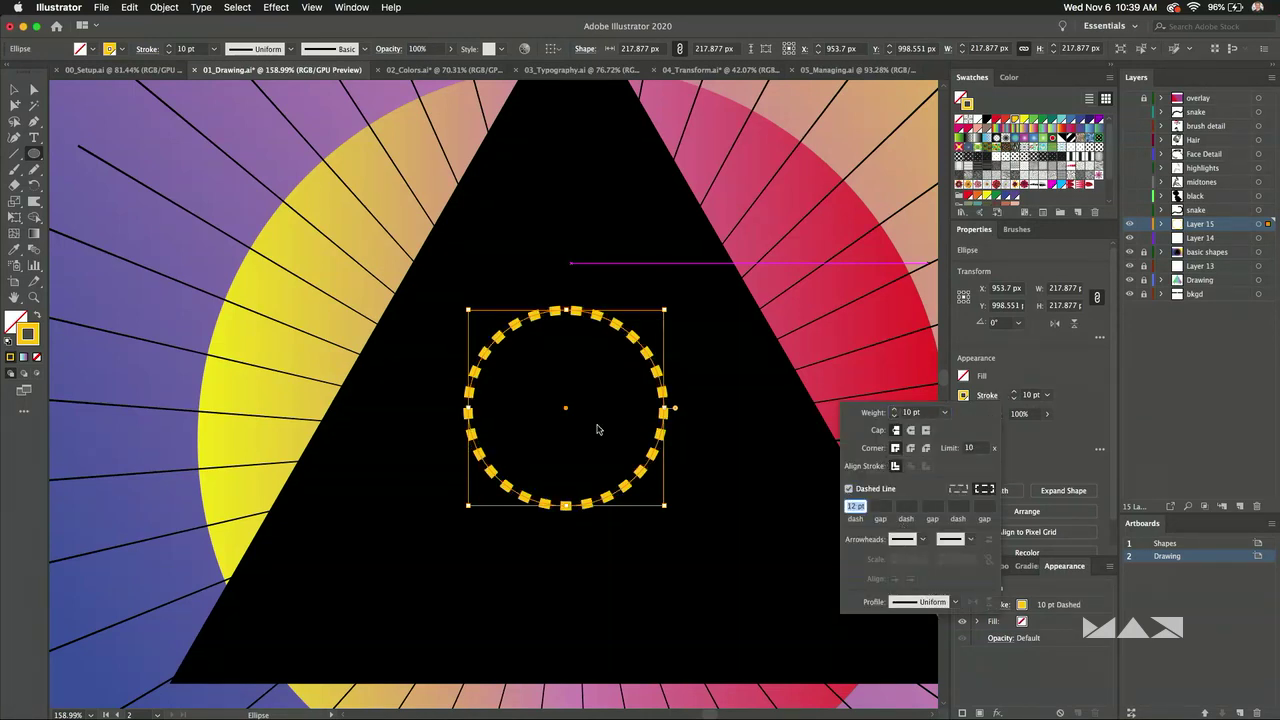
{"action": "left_click", "coordinate": [896, 410]}
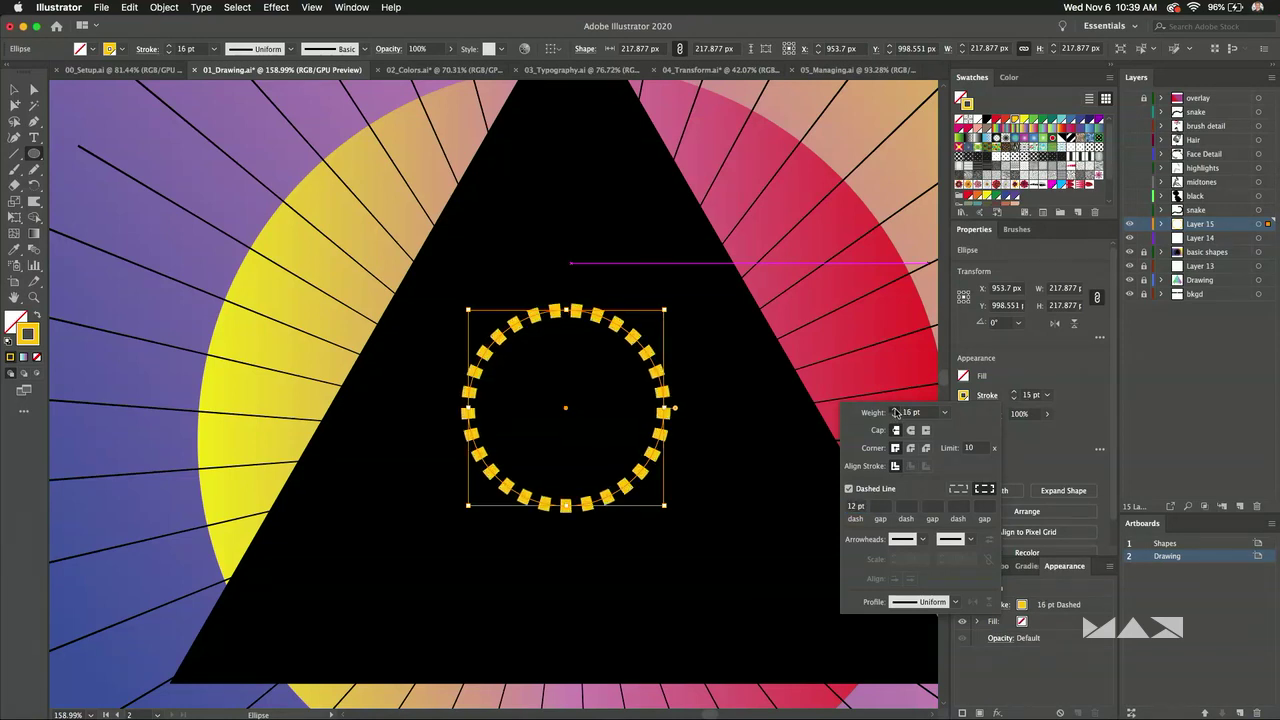
{"action": "left_click", "coordinate": [896, 411]}
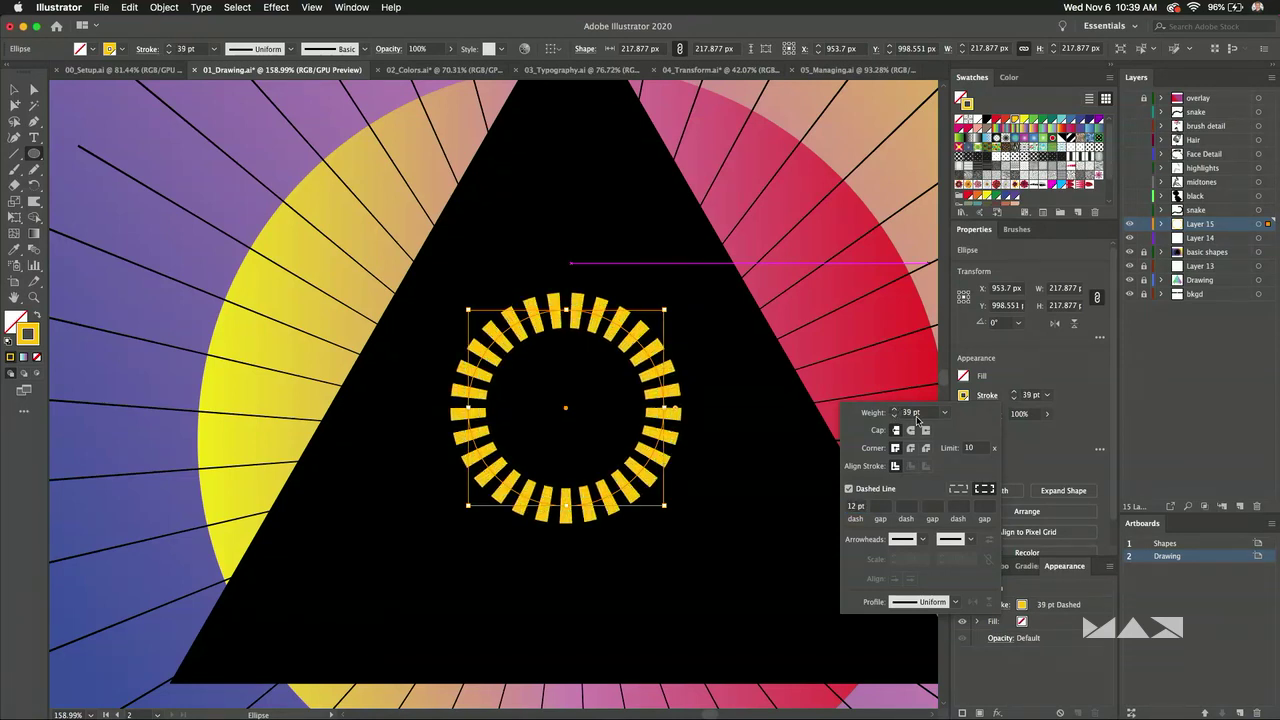
{"action": "left_click", "coordinate": [908, 412]}
{"action": "type", "text": "100"}
{"action": "key", "text": "Return"}
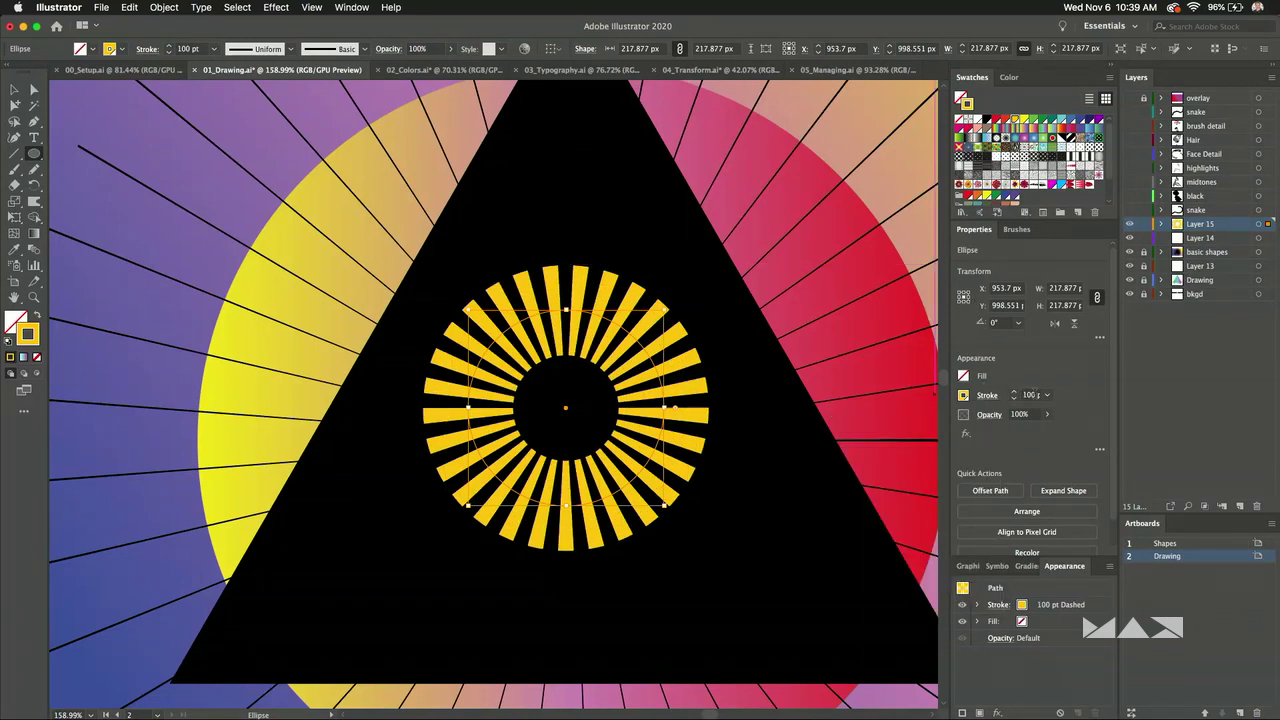
Set the dashed circle's stroke weight to 500 pt.
{"action": "left_click", "coordinate": [1030, 395]}
{"action": "type", "text": "500"}
{"action": "key", "text": "Return"}
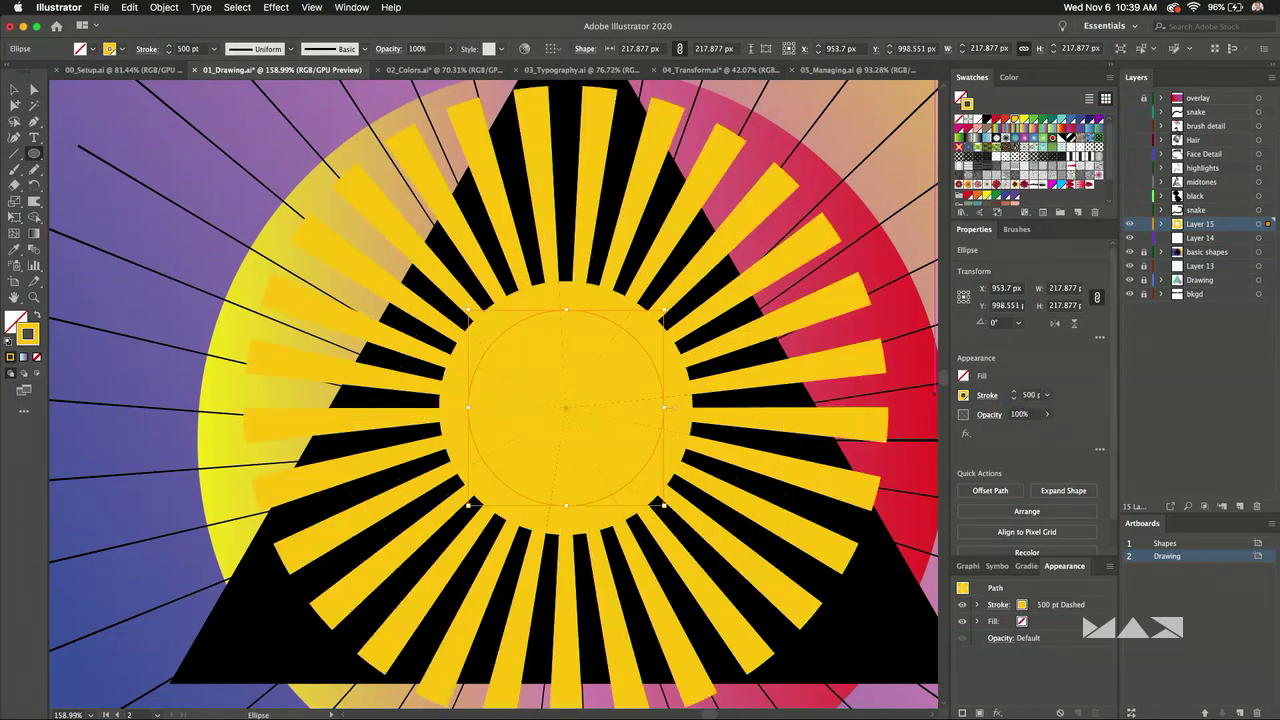
Enlarge the dashed circle from its center to about 401 px across, and set its dash length to 20 pt.
{"action": "key", "text": "super+0"}
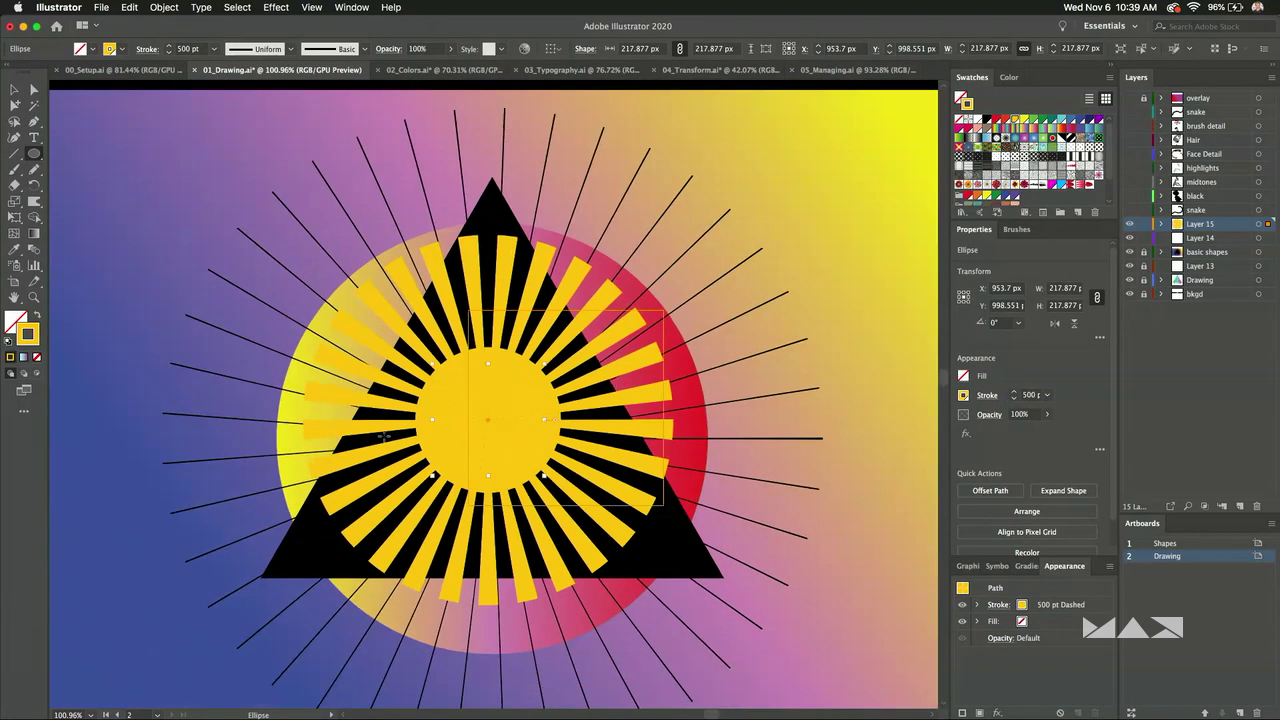
{"action": "left_click", "coordinate": [14, 89]}
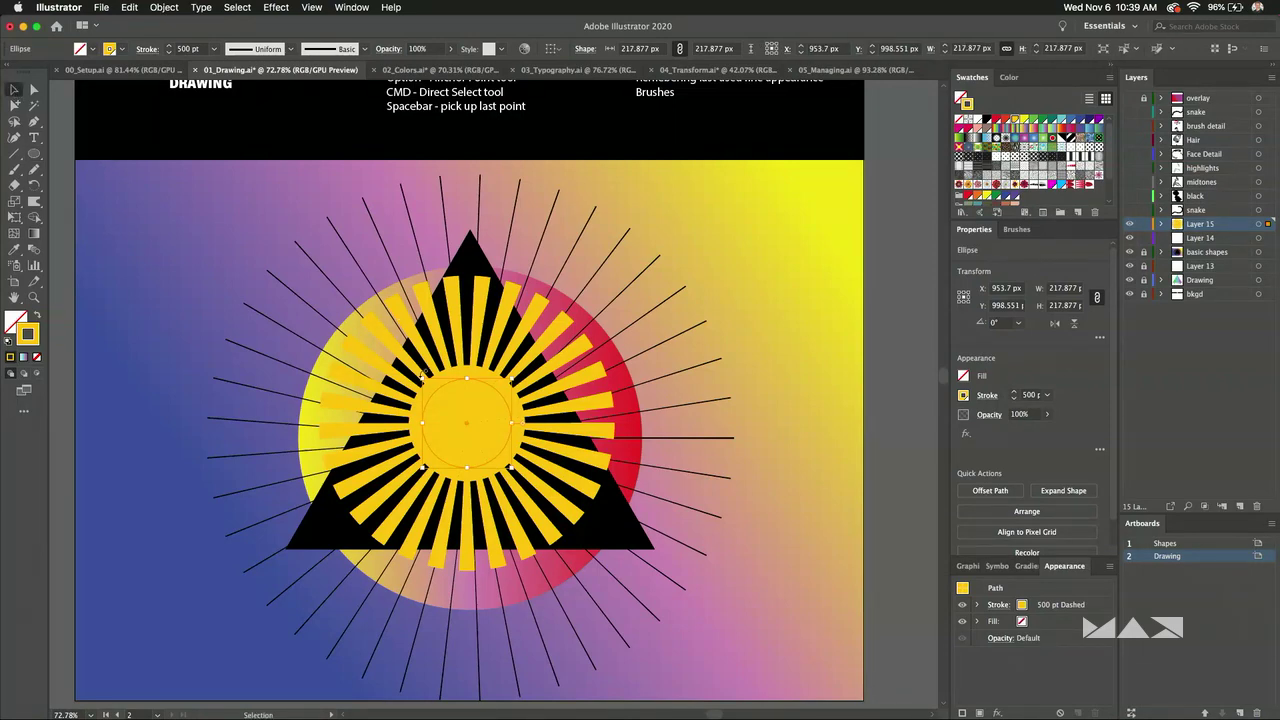
{"action": "mouse_move", "coordinate": [422, 378]}
{"action": "left_mouse_down"}
{"action": "mouse_move", "coordinate": [400, 346]}
{"action": "mouse_move", "coordinate": [343, 341]}
{"action": "left_mouse_up"}
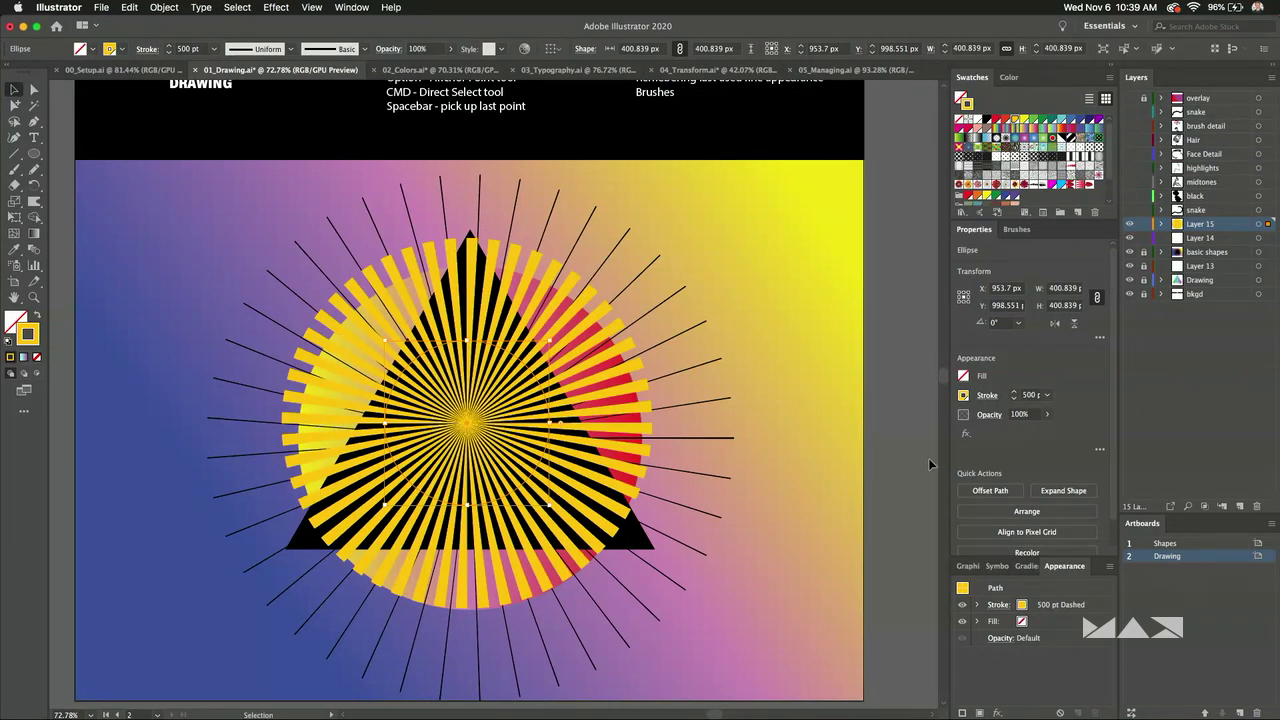
{"action": "left_click", "coordinate": [985, 398]}
{"action": "left_click", "coordinate": [853, 507]}
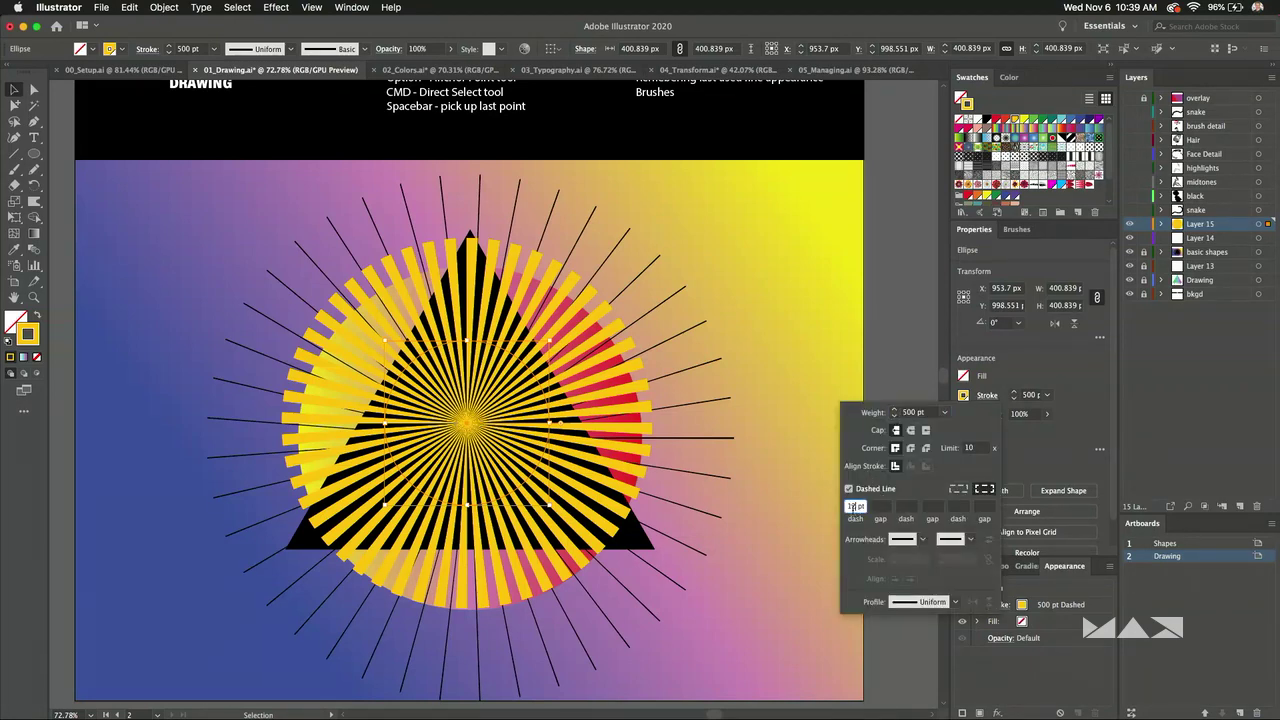
{"action": "type", "text": "20"}
{"action": "key", "text": "Return"}
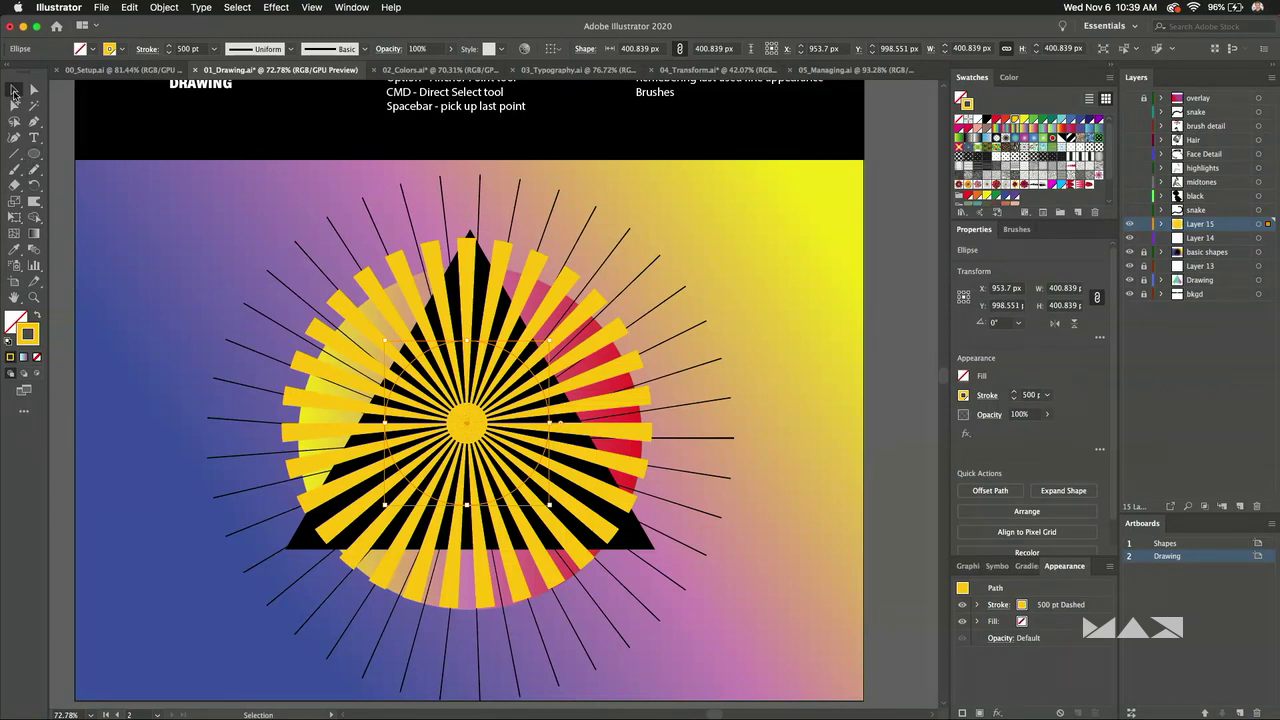
Deselect the sunburst, and show the portrait layers from the lower snake up to the upper snake again.
{"action": "left_click", "coordinate": [95, 235]}
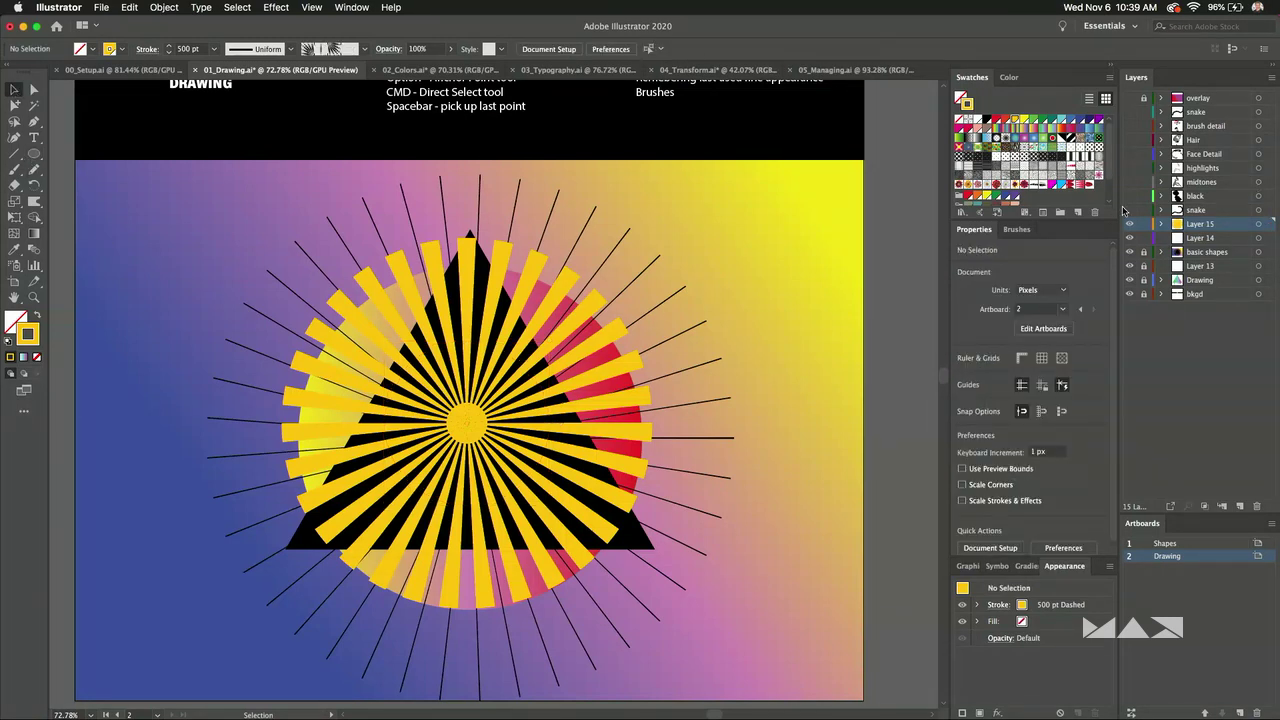
{"action": "left_click_drag", "start_coordinate": [1130, 217], "coordinate": [1131, 127]}
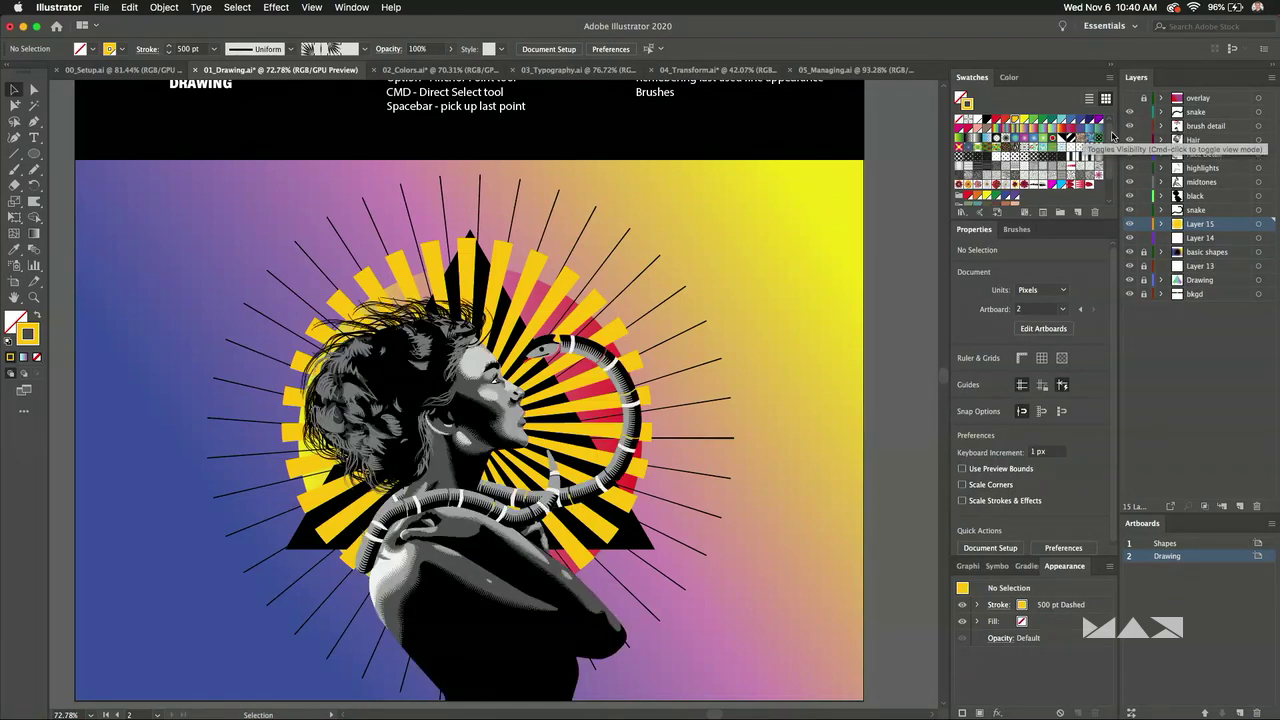
Review the Pencil tool options and accept them with Accurate fidelity, and add a new layer above the sunburst layer.
{"action": "left_click_drag", "start_coordinate": [351, 221], "coordinate": [357, 227]}
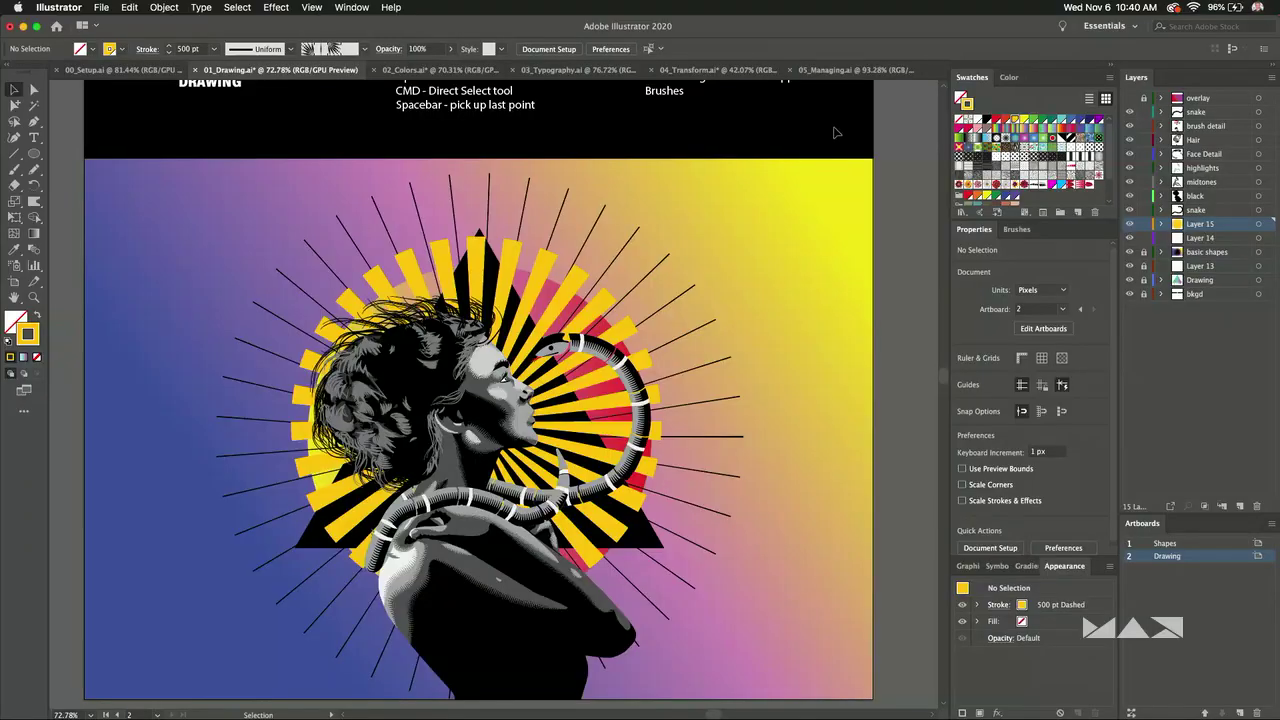
{"action": "scroll", "coordinate": [823, 193], "scroll_direction": "up", "scroll_amount": 3}
{"action": "scroll", "coordinate": [733, 219], "scroll_direction": "up", "scroll_amount": 1}
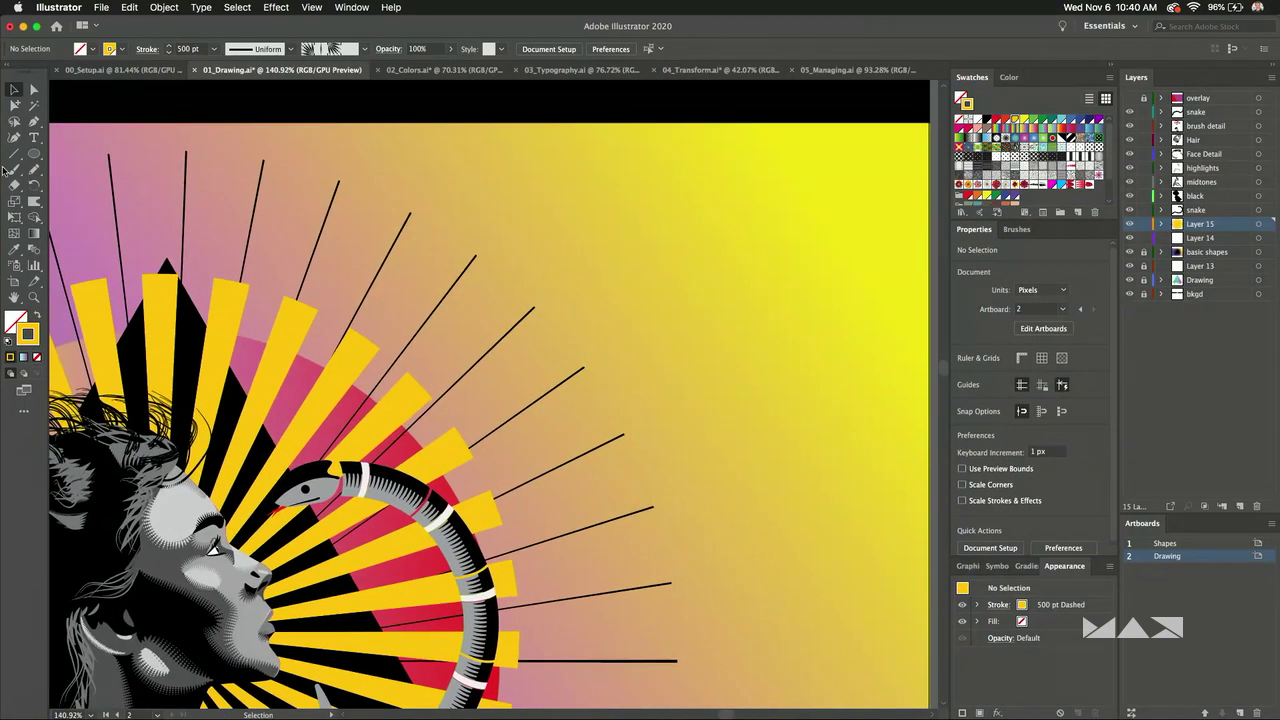
{"action": "double_click", "coordinate": [34, 169]}
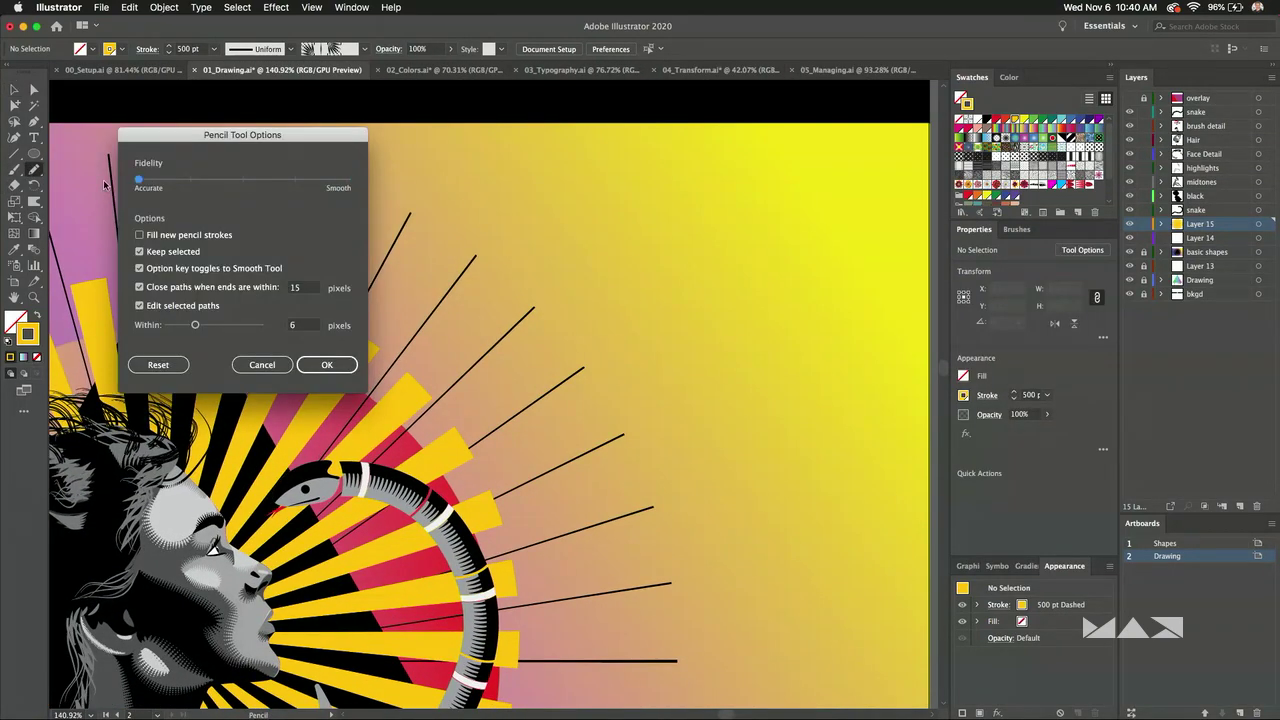
{"action": "key", "text": "Return"}
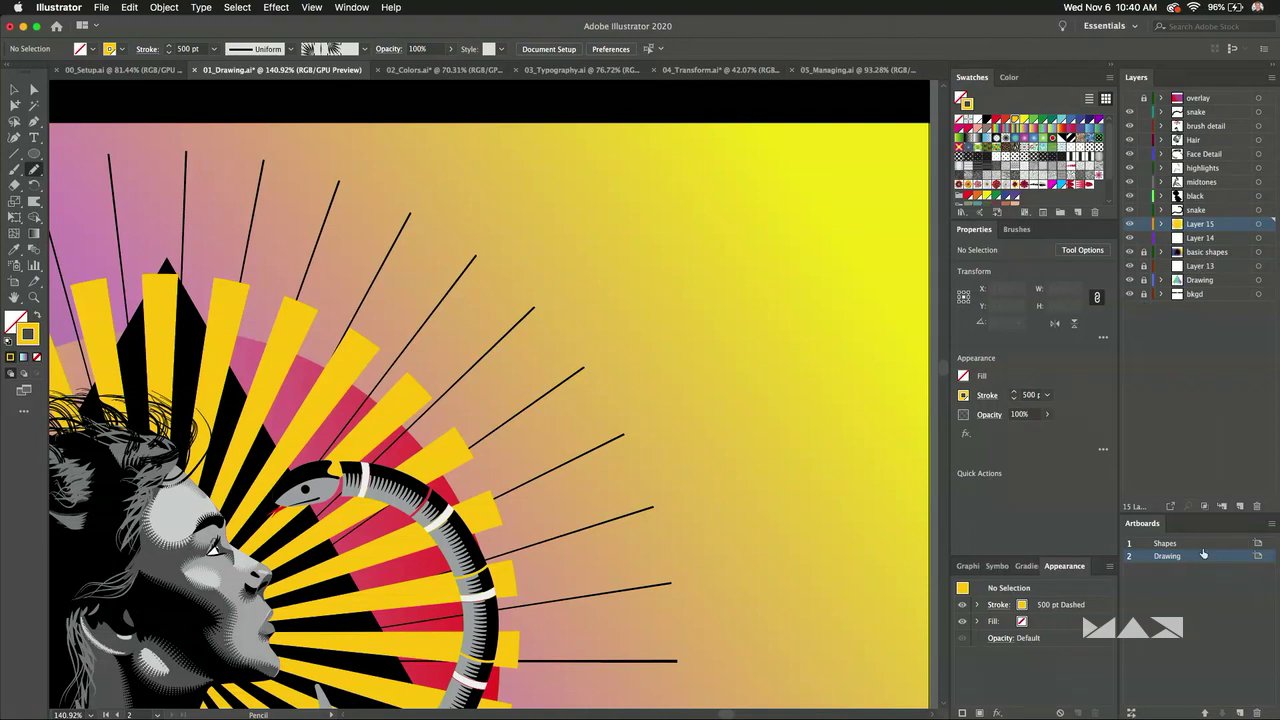
{"action": "left_click", "coordinate": [1240, 507]}
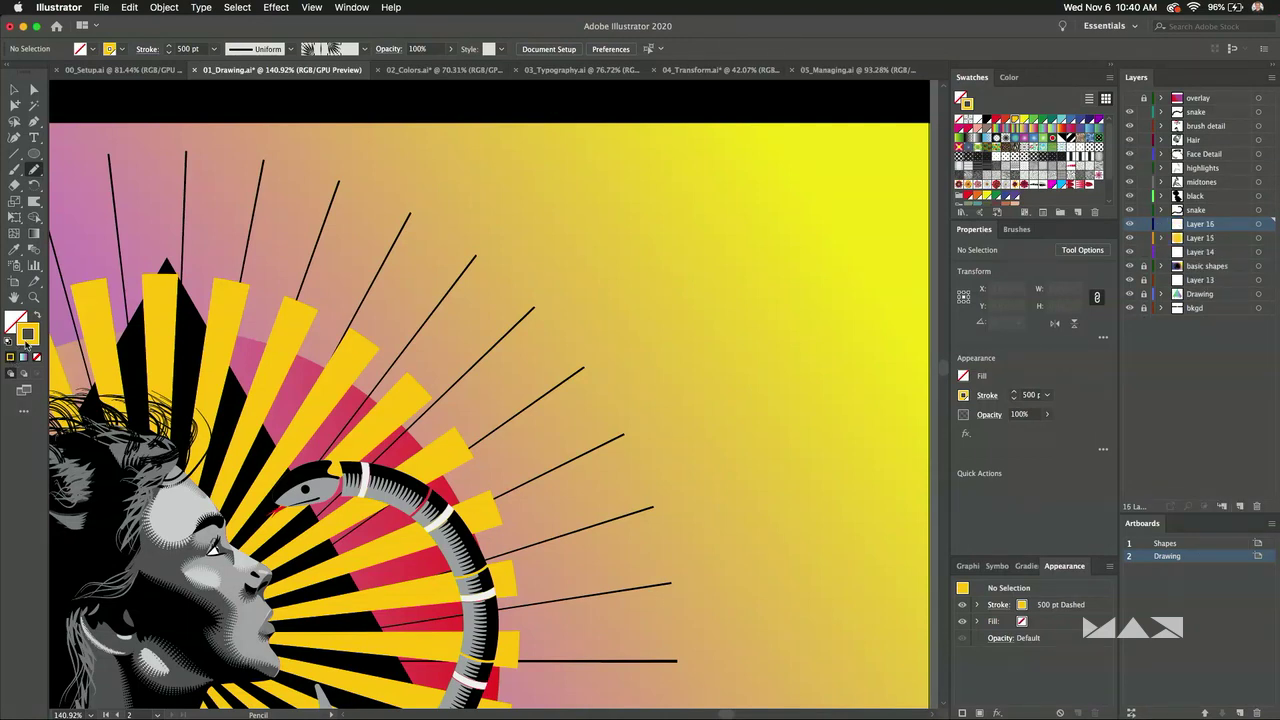
Draw a wavy freehand Pencil path about 320 by 292 px on the yellow background, with its stroke weight set to 10 pt.
{"action": "mouse_move", "coordinate": [752, 410]}
{"action": "left_mouse_down"}
{"action": "mouse_move", "coordinate": [757, 270]}
{"action": "mouse_move", "coordinate": [561, 183]}
{"action": "left_mouse_up"}
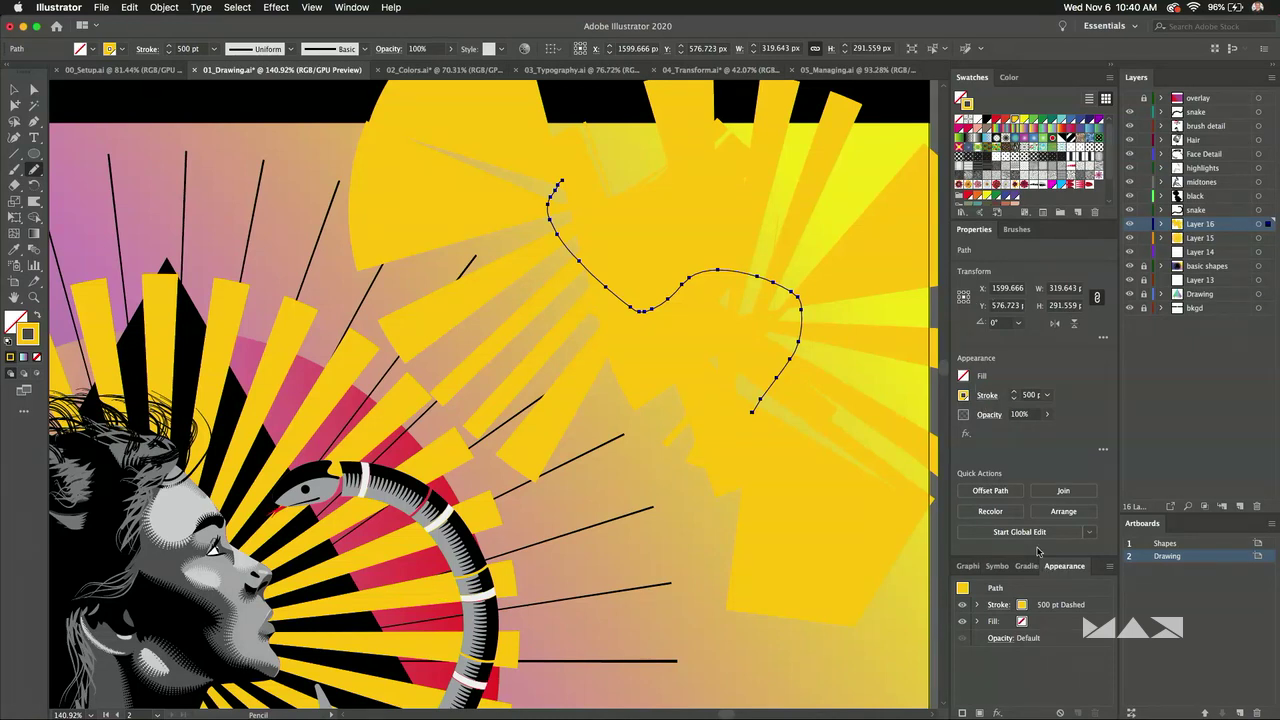
{"action": "left_click", "coordinate": [1034, 400]}
{"action": "key", "text": "Return"}
Simplify the wavy path with a 150° corner point angle threshold, and remove the path from the artwork.
{"action": "left_click", "coordinate": [164, 7]}
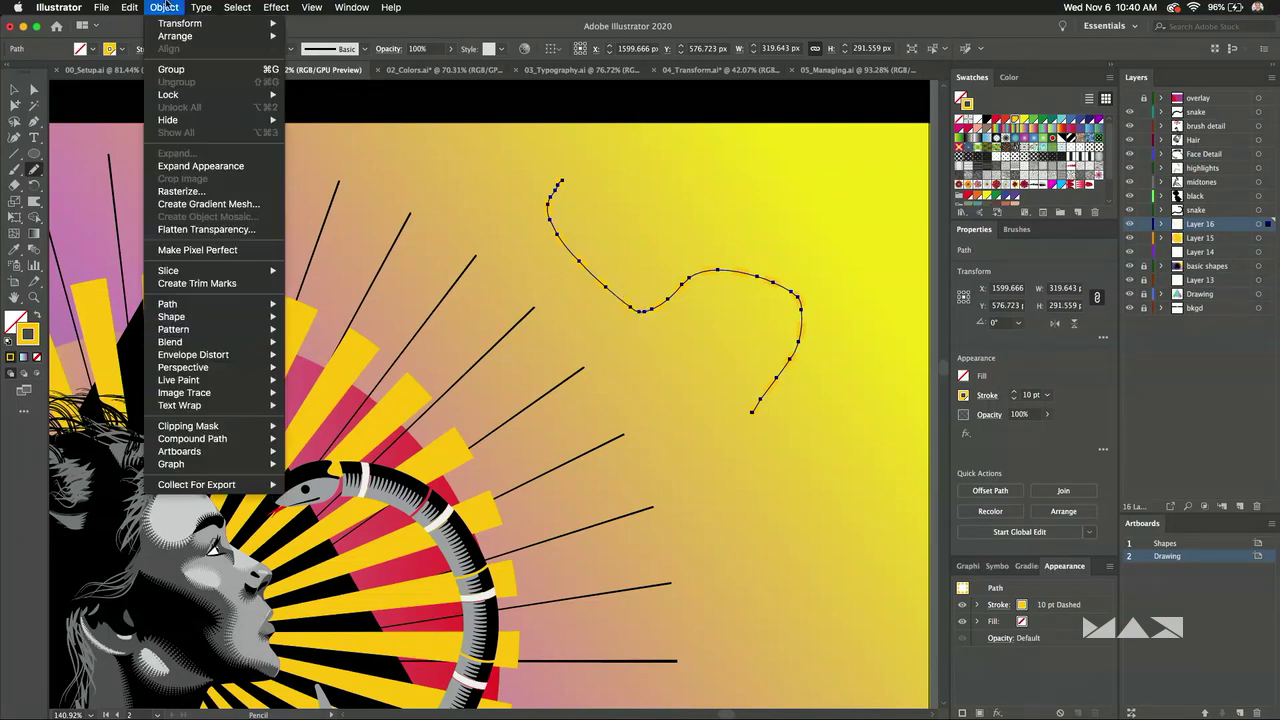
{"action": "mouse_move", "coordinate": [166, 306]}
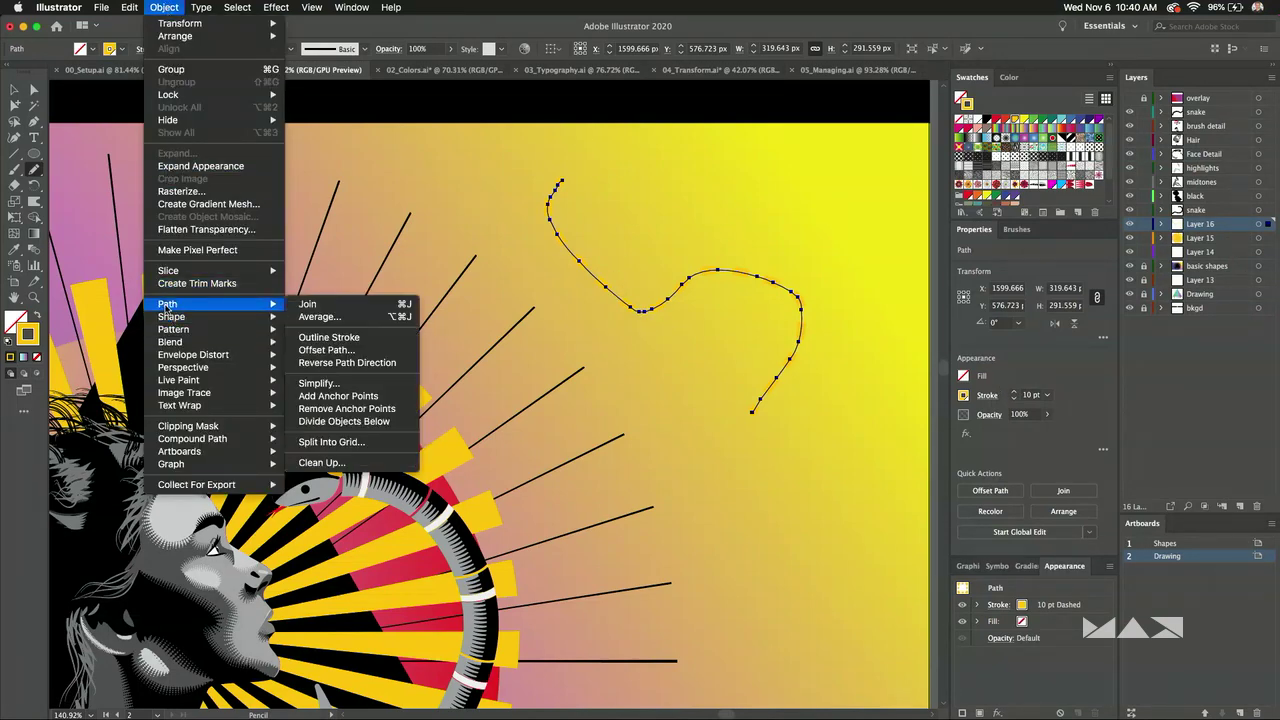
{"action": "left_click", "coordinate": [355, 387]}
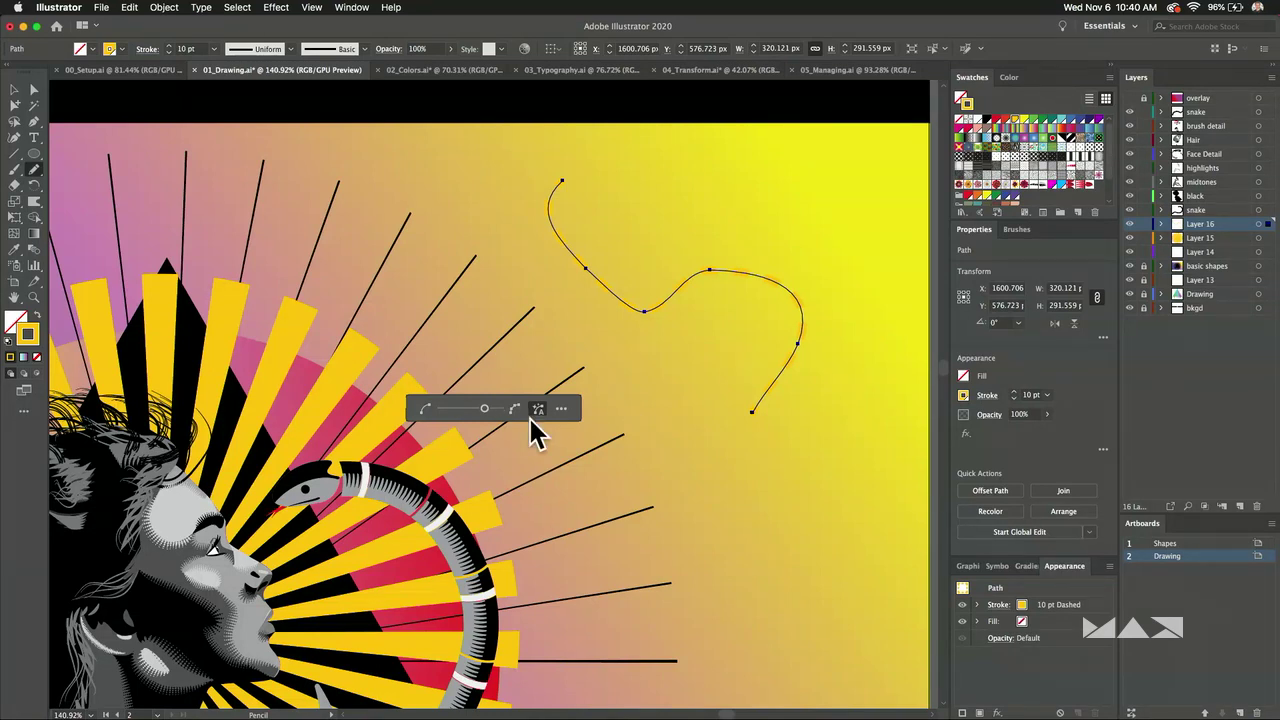
{"action": "left_click", "coordinate": [560, 410]}
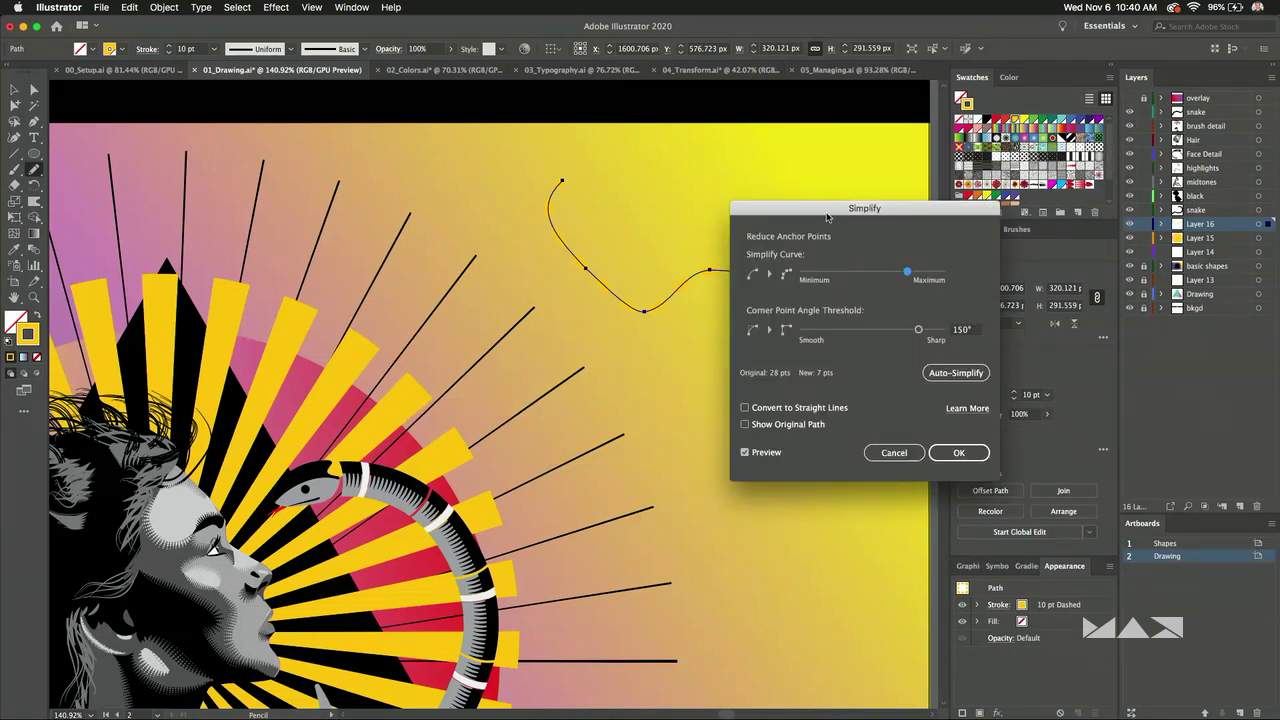
{"action": "left_click_drag", "start_coordinate": [827, 217], "coordinate": [970, 167]}
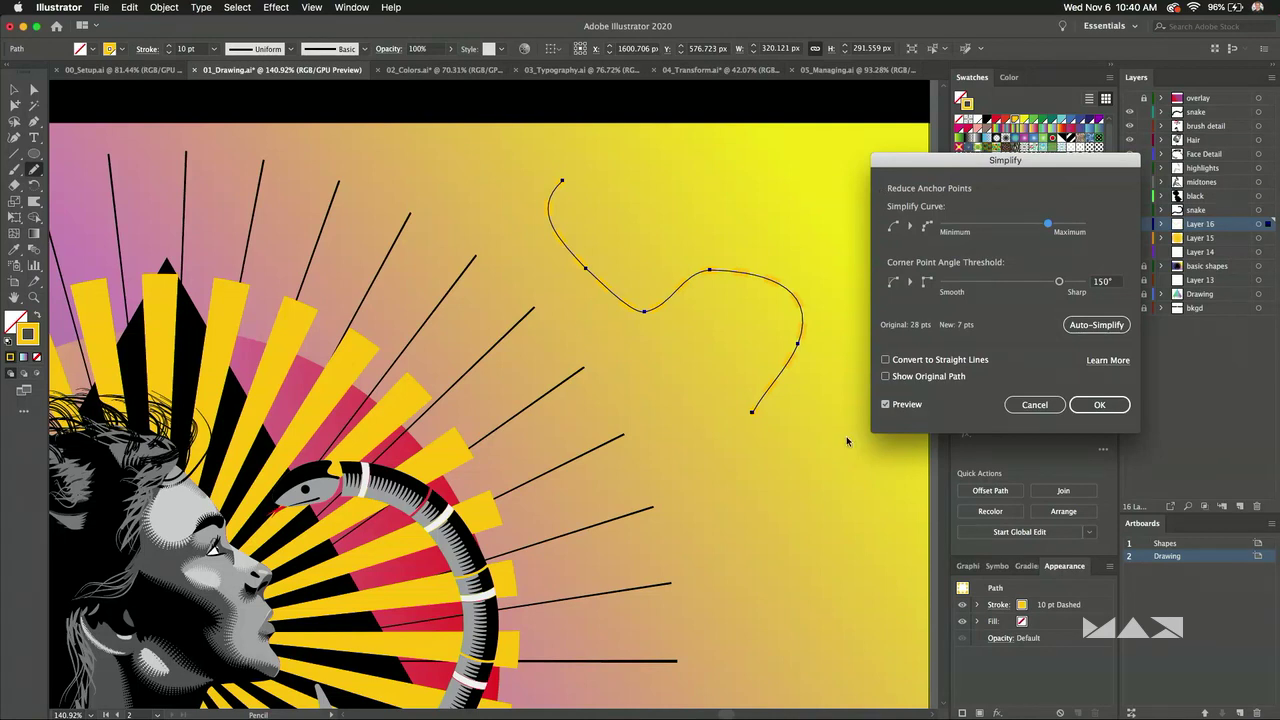
{"action": "left_click", "coordinate": [1099, 404]}
{"action": "key", "text": "v"}
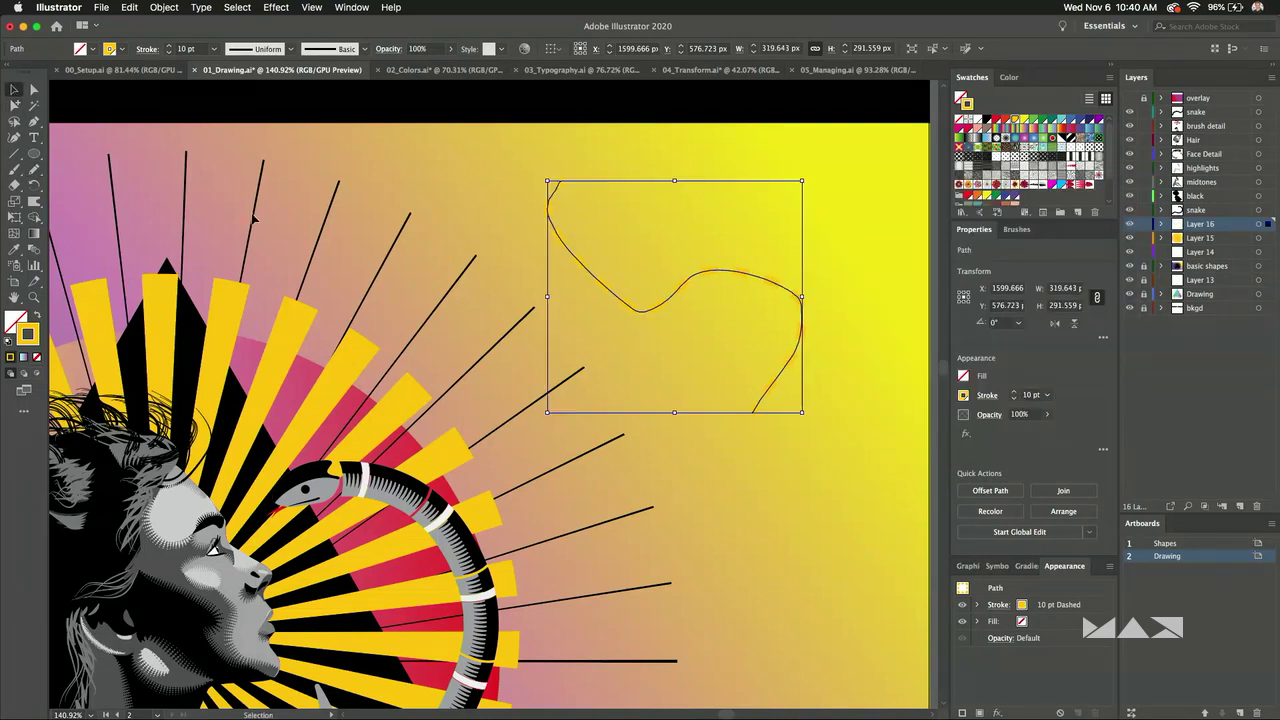
{"action": "left_click", "coordinate": [606, 318]}
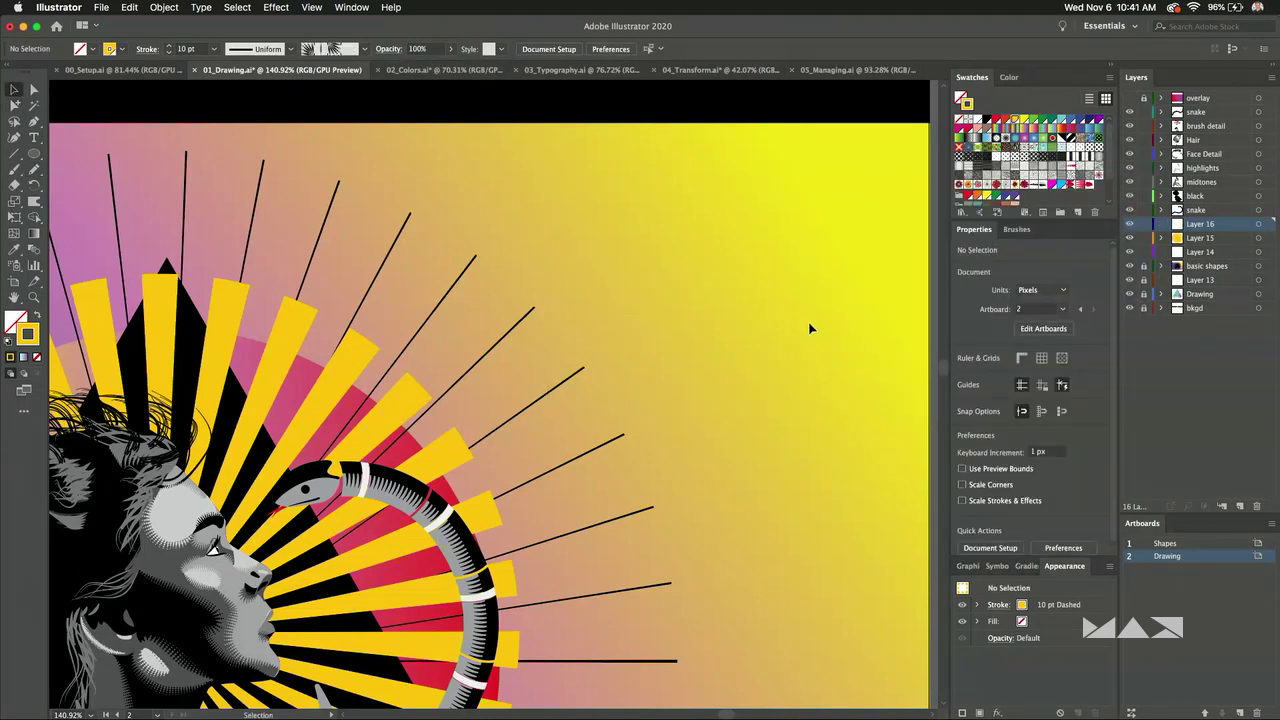
Look in on 02_Colors and 00_Setup, return to 01_Drawing with the overlay layer shown, and fit the Drawing artboard in view.
{"action": "left_click", "coordinate": [428, 70]}
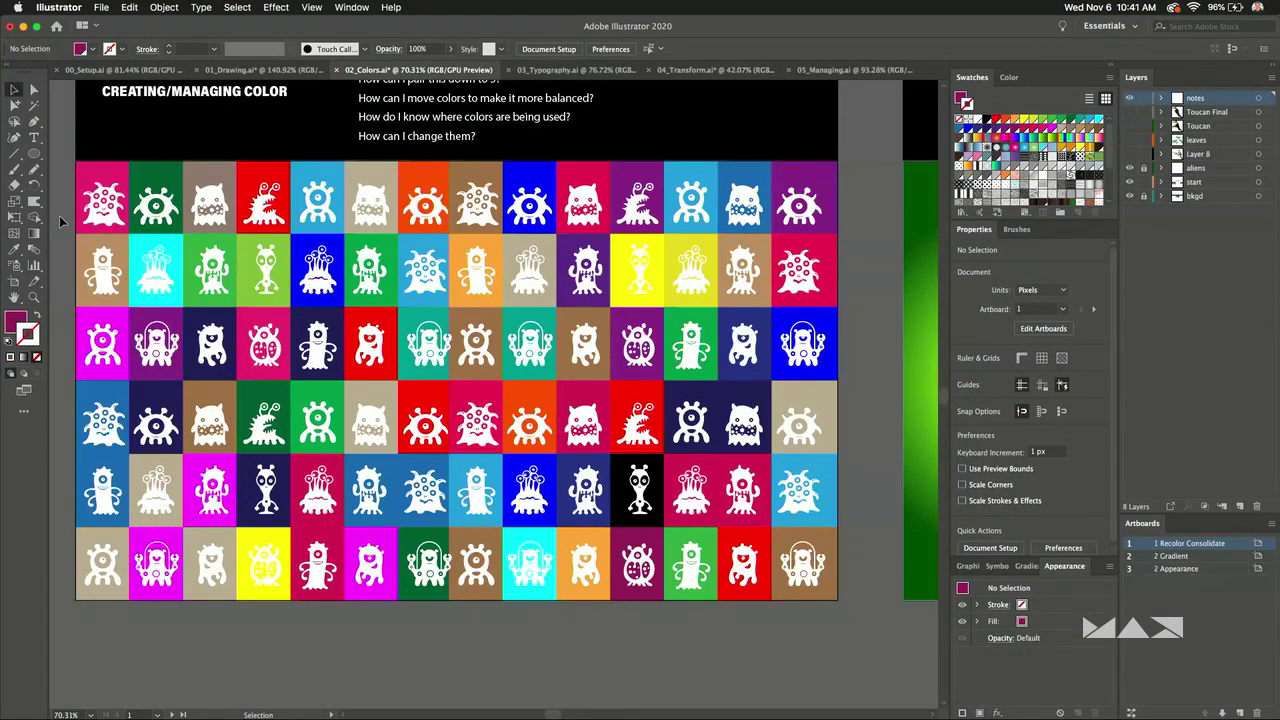
{"action": "left_click", "coordinate": [90, 72]}
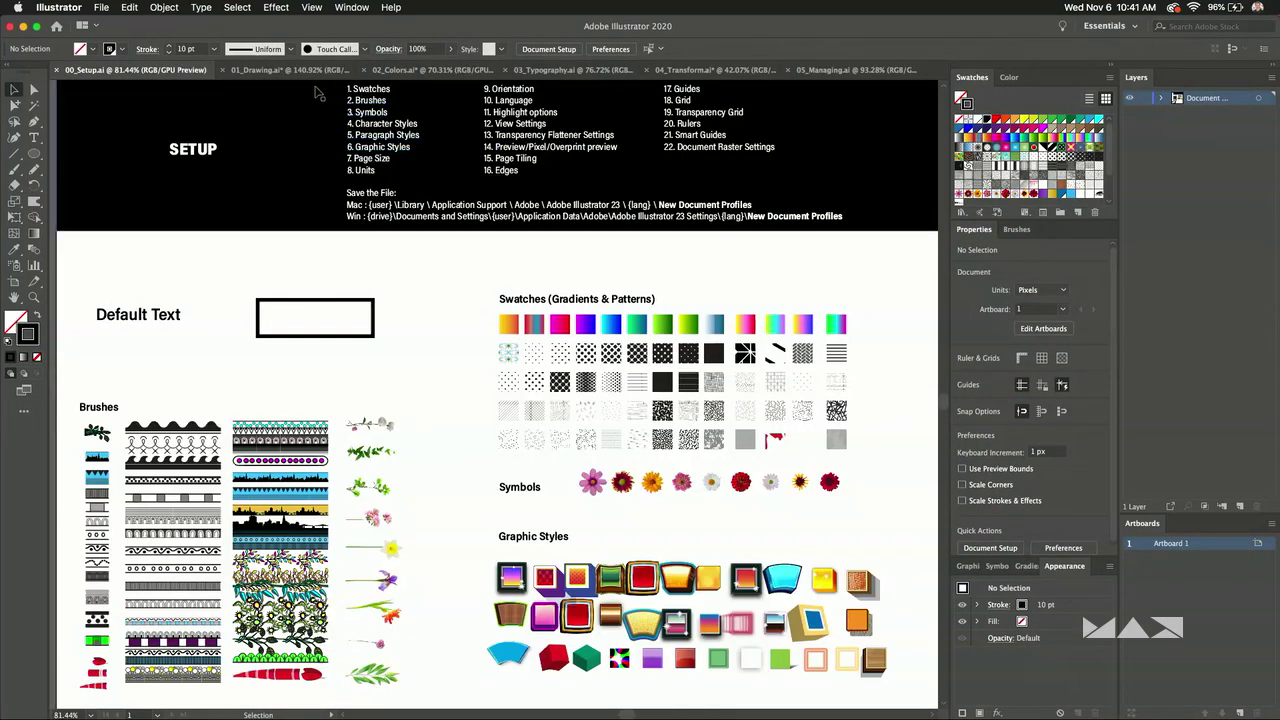
{"action": "left_click", "coordinate": [300, 72]}
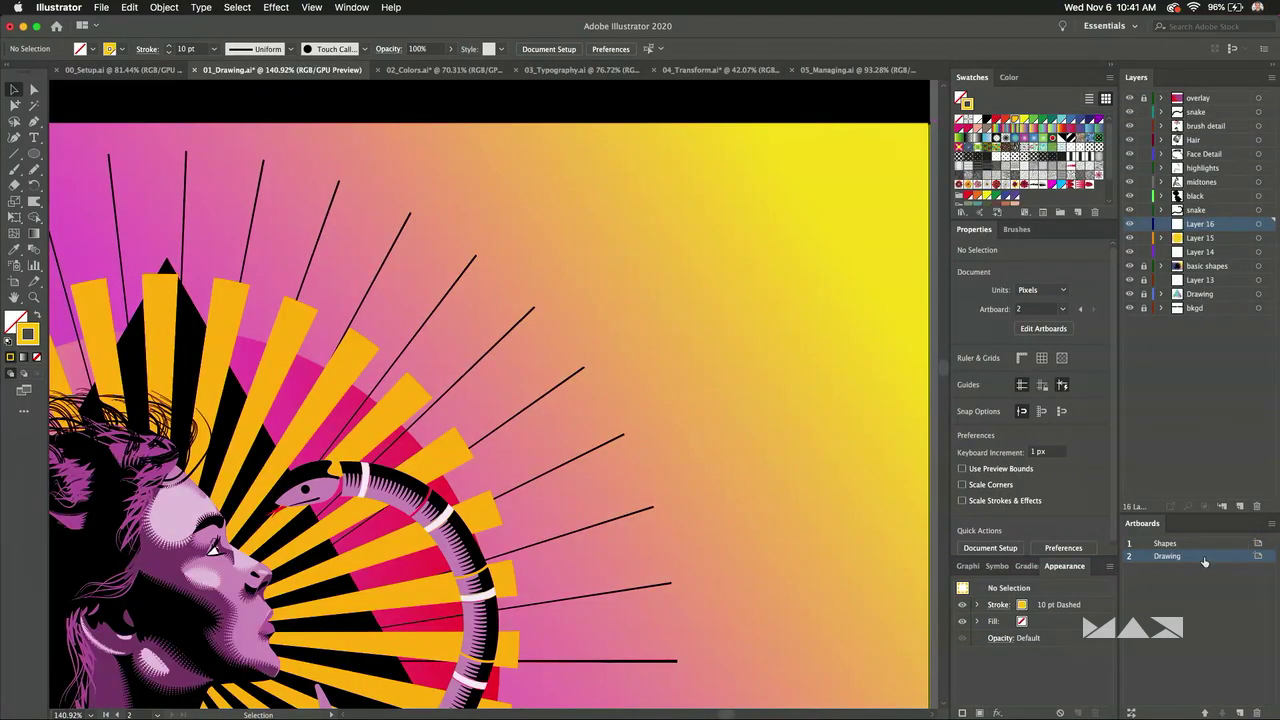
{"action": "double_click", "coordinate": [1205, 558]}
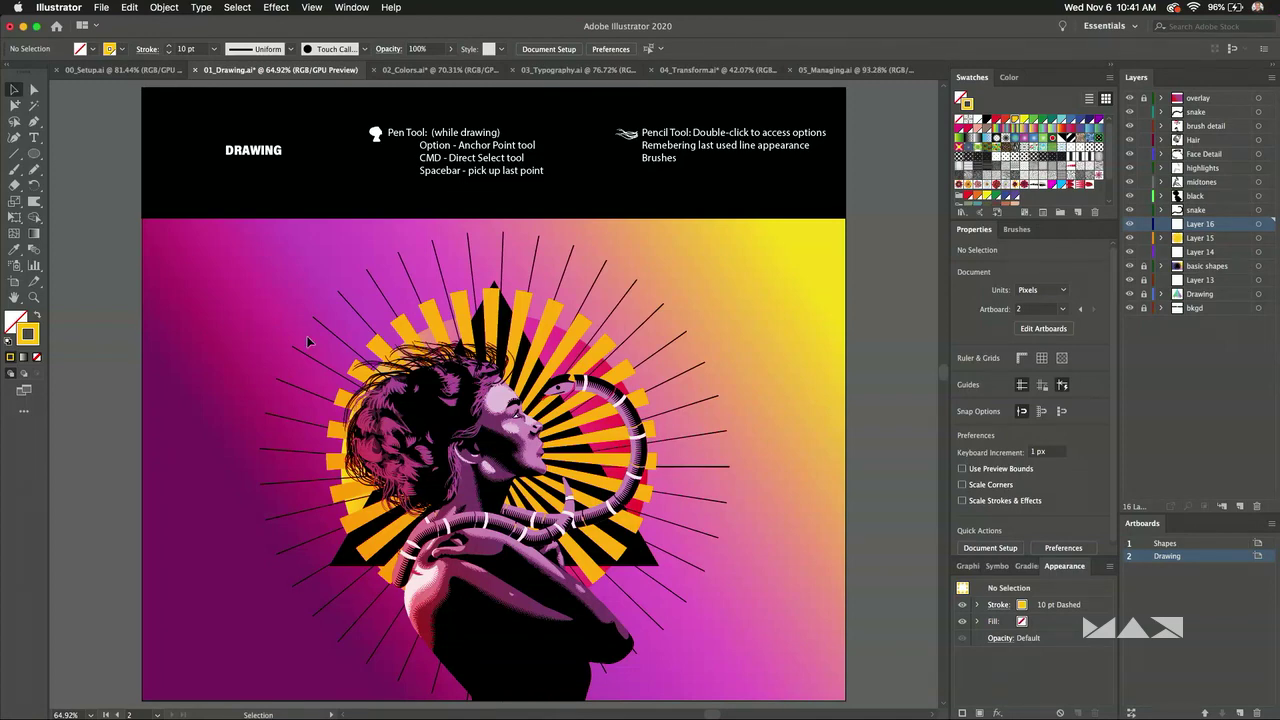
Switch to the 02_Colors document and select all the colored tiles behind the monsters.
{"action": "left_click", "coordinate": [418, 71]}
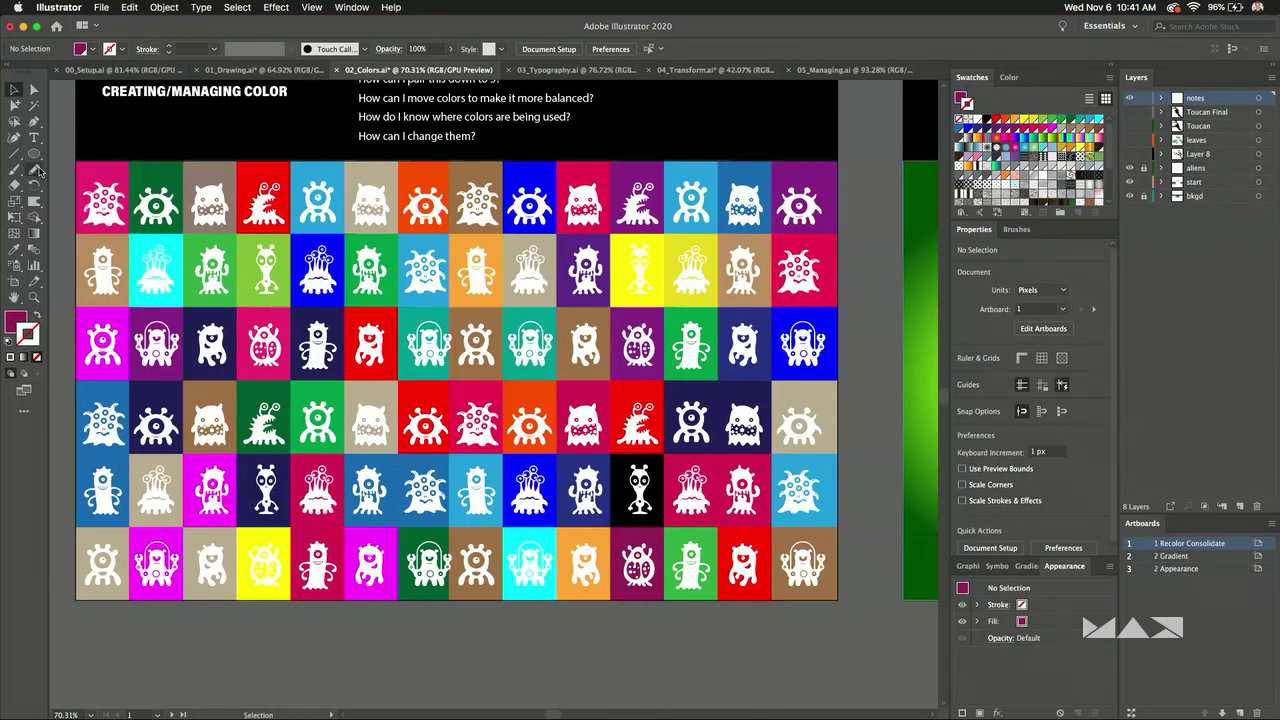
{"action": "scroll", "coordinate": [787, 648], "scroll_direction": "right", "scroll_amount": 3}
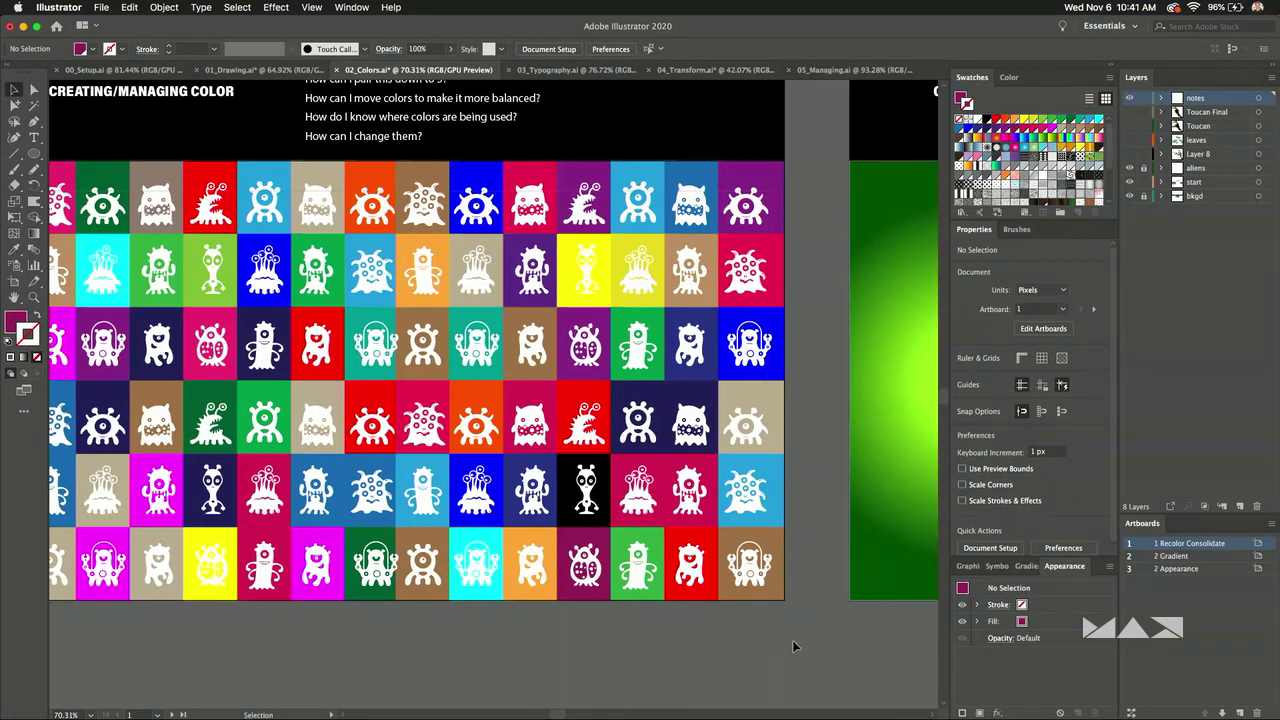
{"action": "key", "text": "super+a"}
{"action": "scroll", "coordinate": [338, 392], "scroll_direction": "left", "scroll_amount": 3}
{"action": "scroll", "coordinate": [338, 392], "scroll_direction": "up", "scroll_amount": 2}
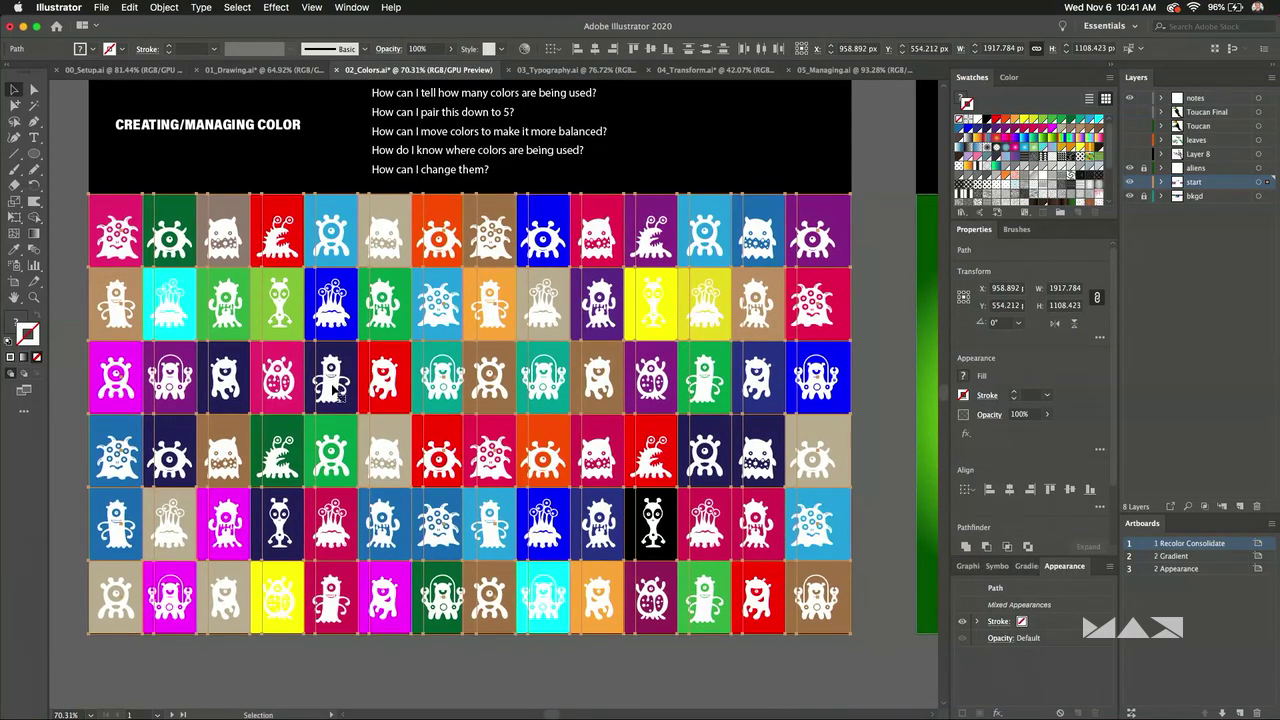
Check how many colors the selected tiles use in Recolor Artwork, and cancel without recoloring.
{"action": "left_click", "coordinate": [122, 6]}
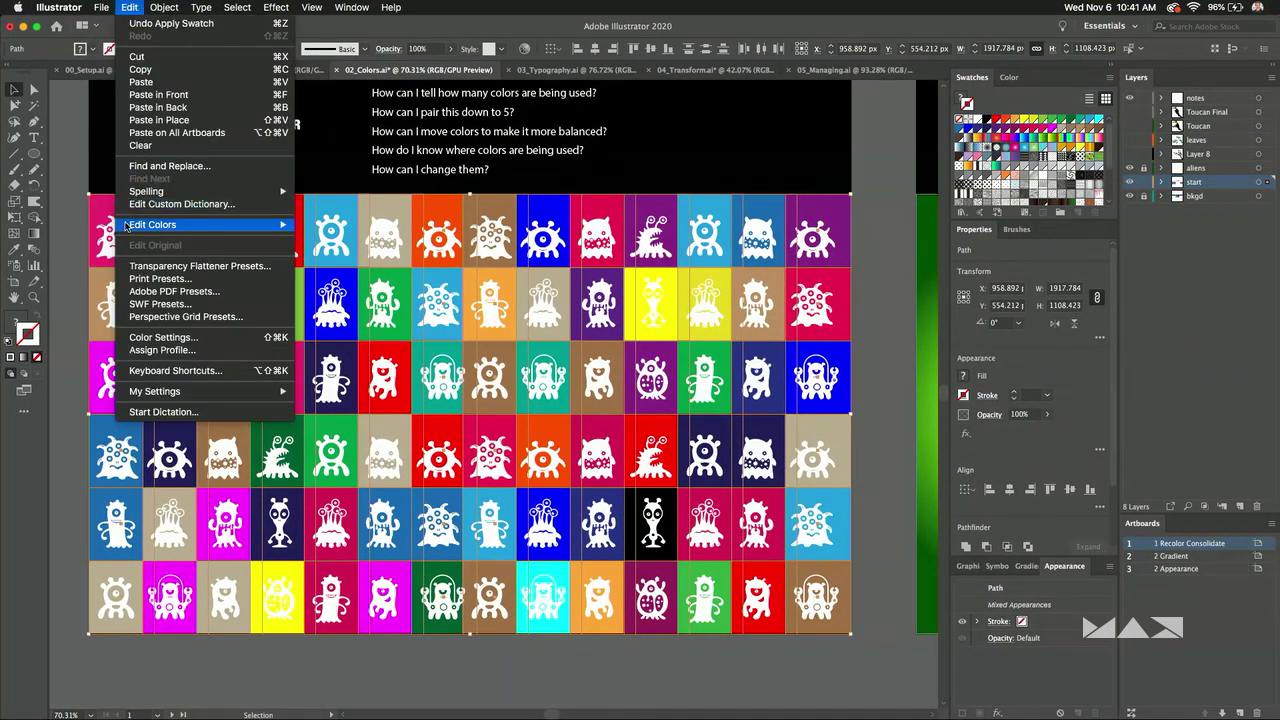
{"action": "mouse_move", "coordinate": [128, 228]}
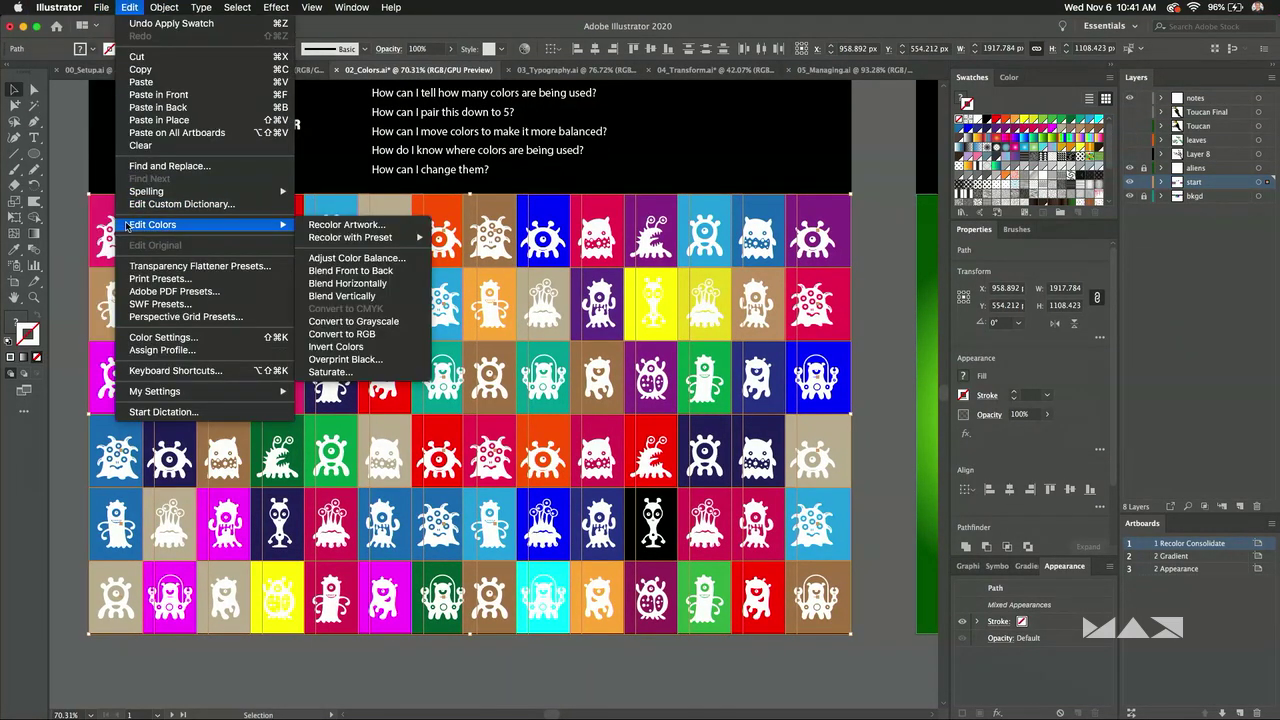
{"action": "left_click", "coordinate": [329, 226]}
{"action": "left_click_drag", "start_coordinate": [490, 128], "coordinate": [633, 160]}
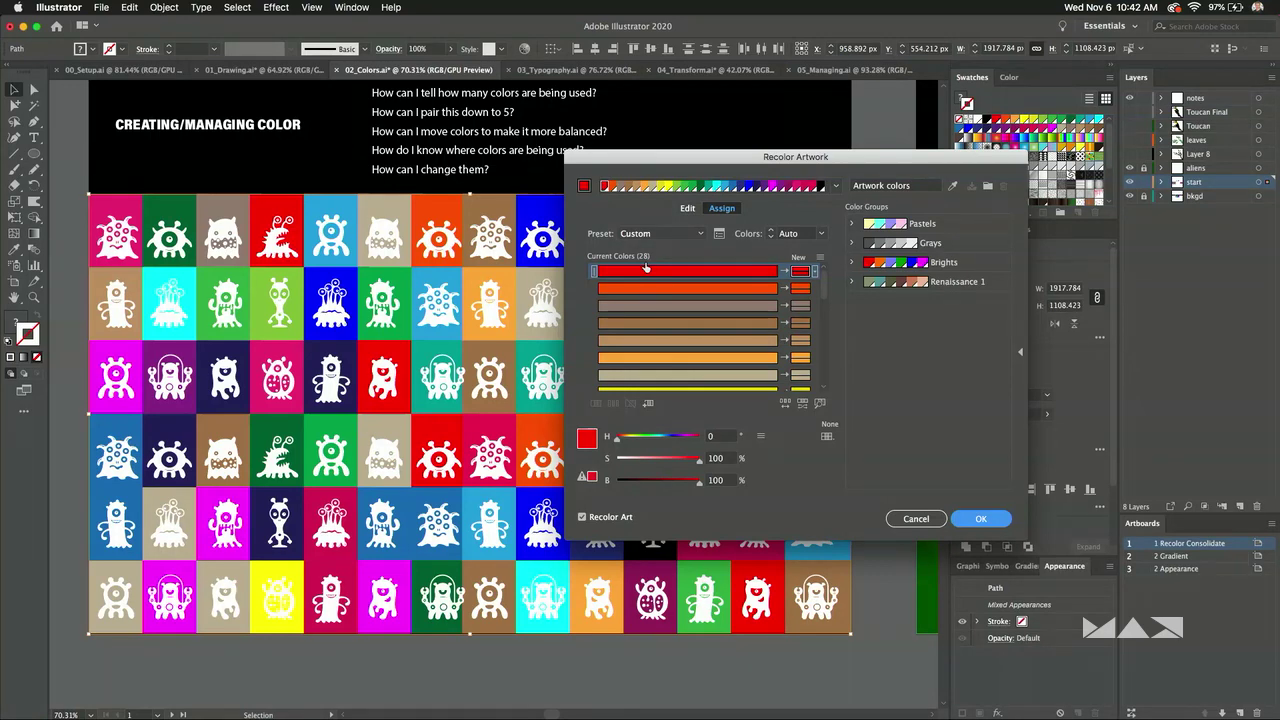
{"action": "left_click", "coordinate": [895, 520]}
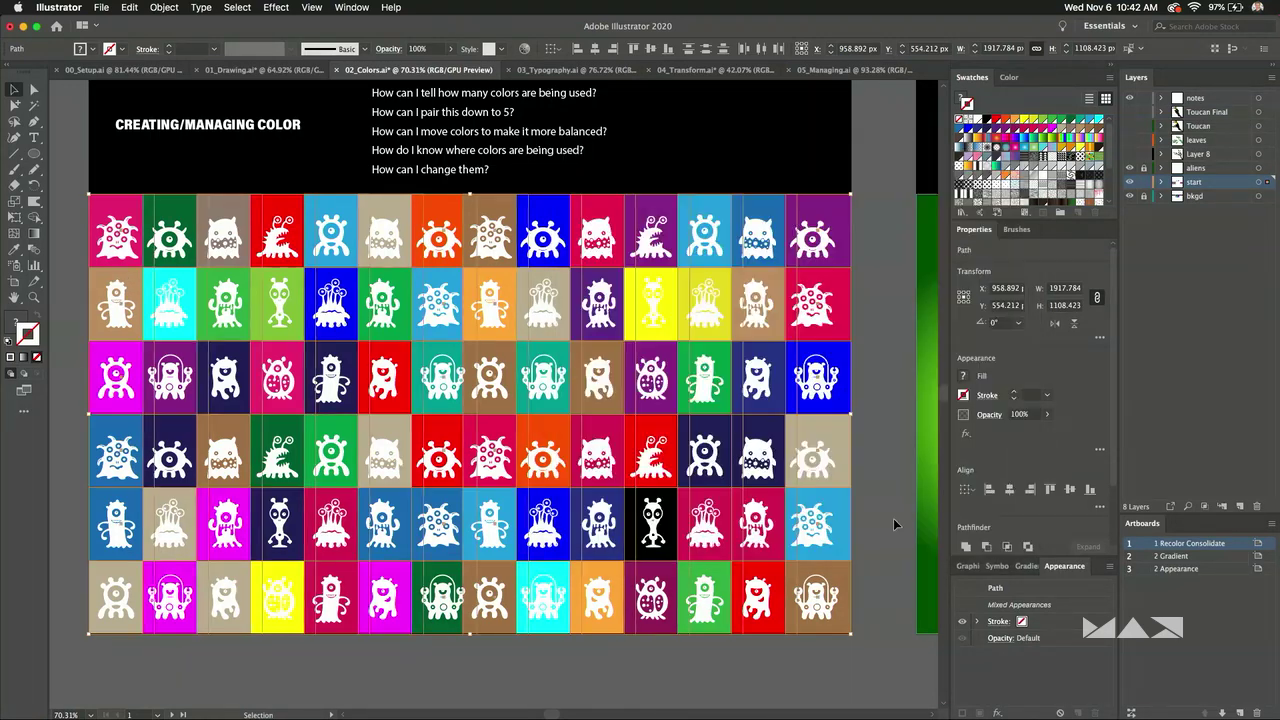
Select the range of swatches from red through green, with red applied as the tiles' stroke color.
{"action": "left_click", "coordinate": [104, 7]}
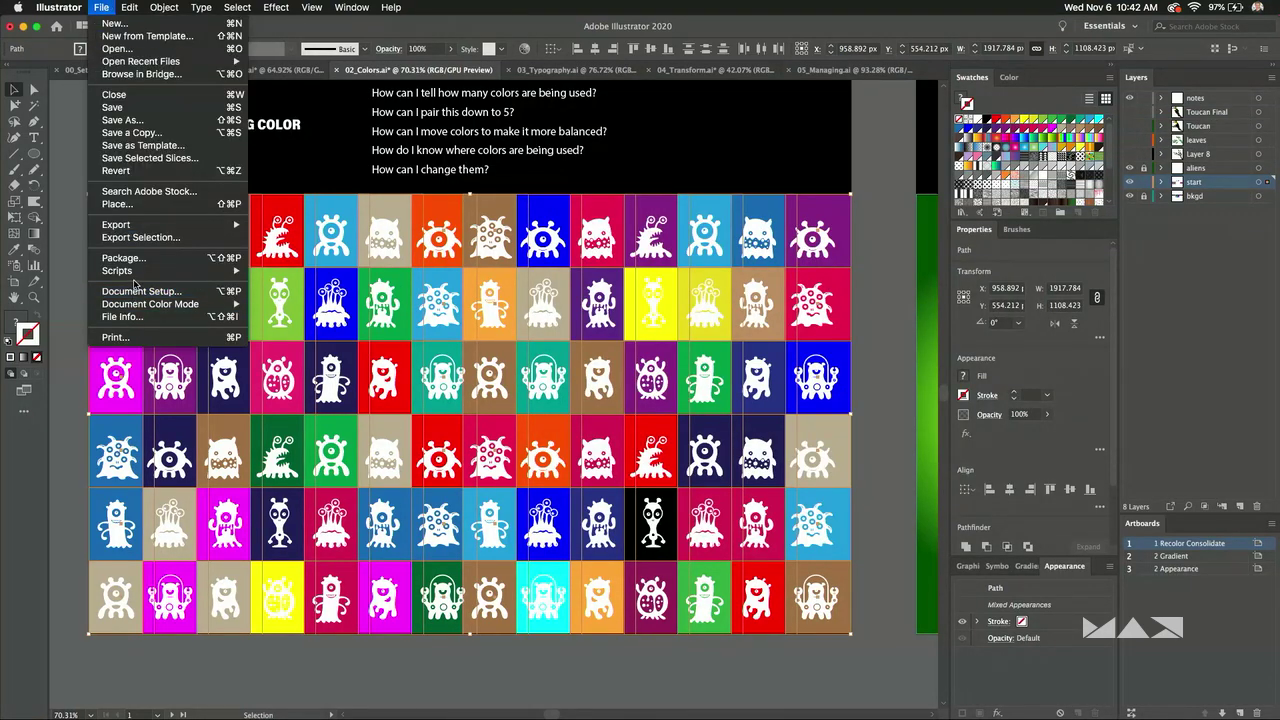
{"action": "mouse_move", "coordinate": [148, 272]}
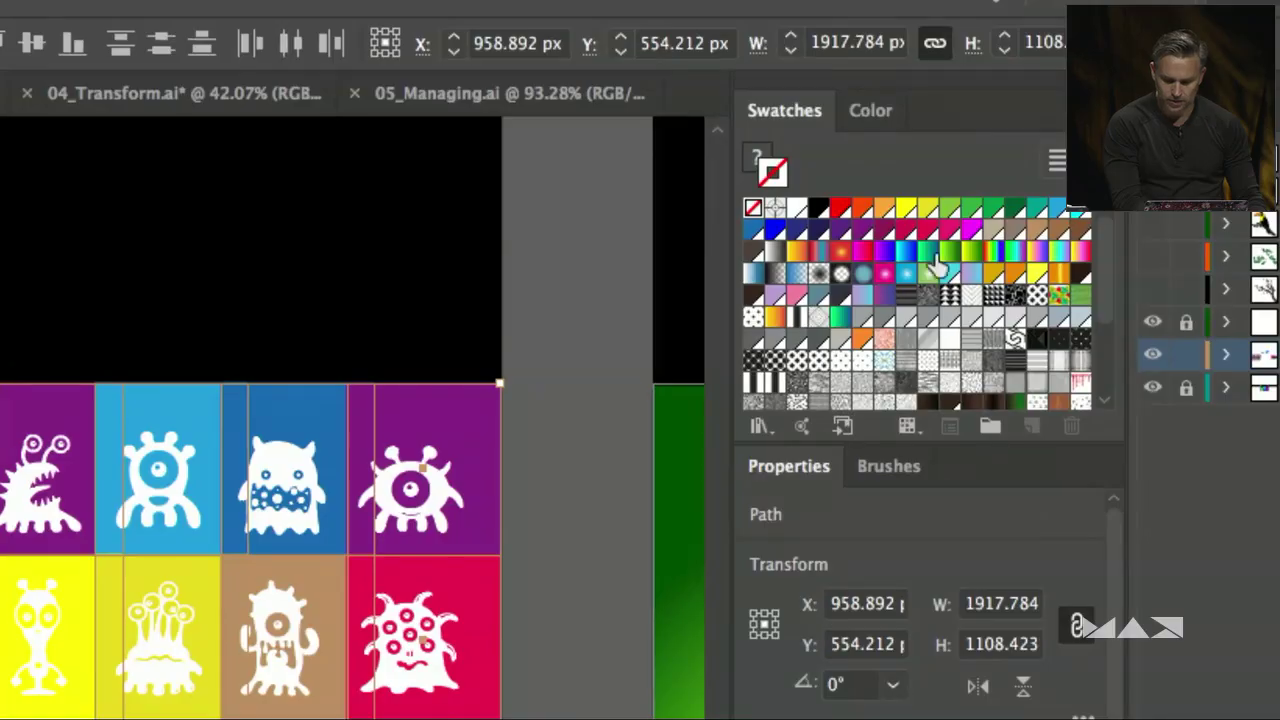
{"action": "left_click", "coordinate": [863, 210]}
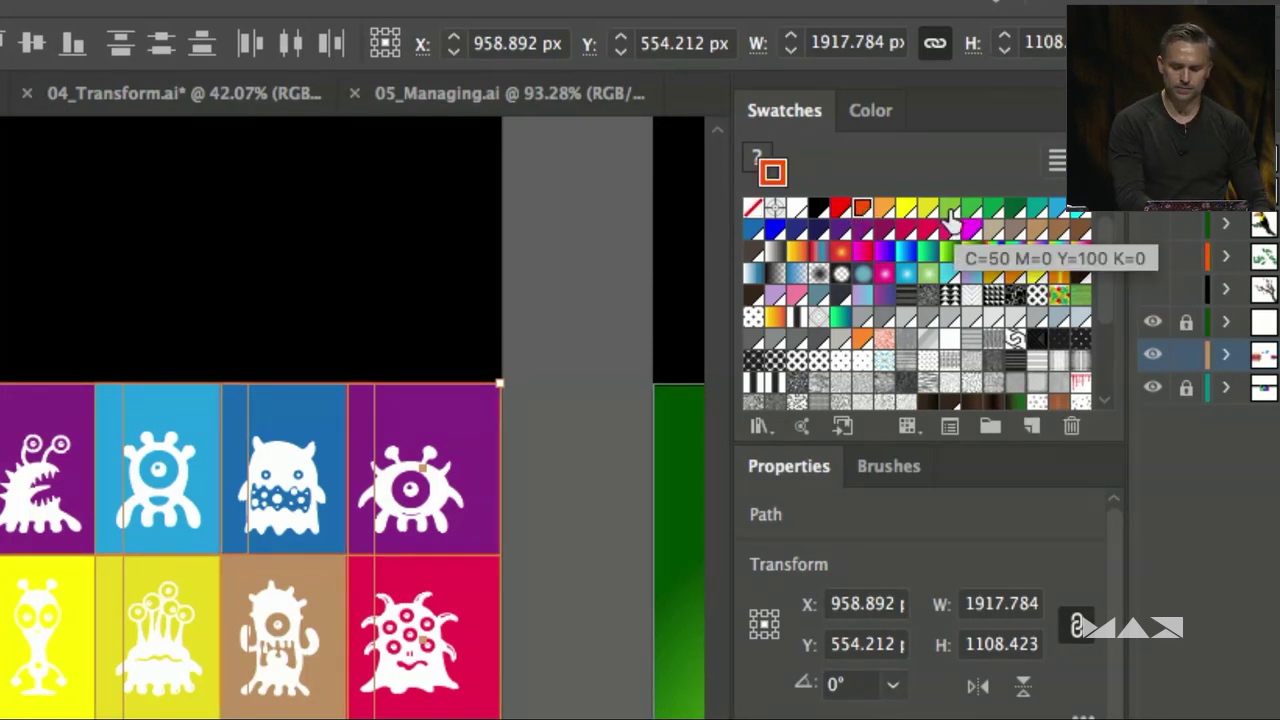
{"action": "left_click", "coordinate": [840, 207]}
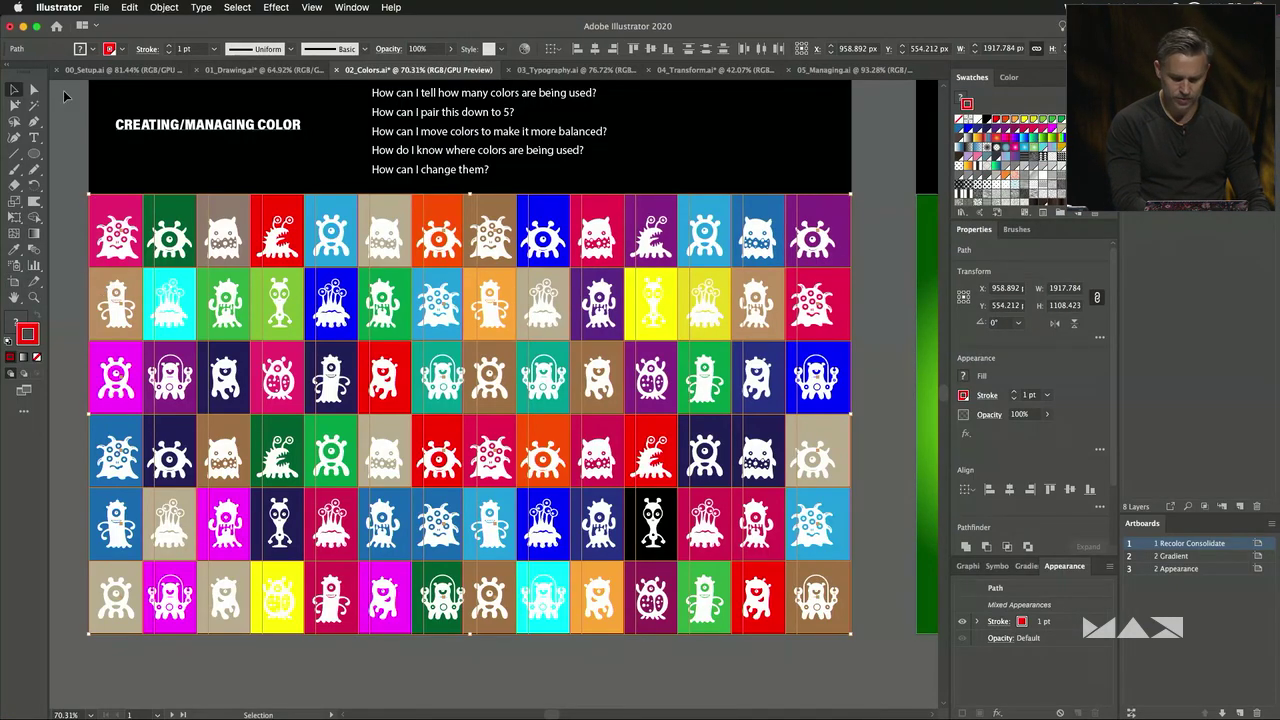
Run the RandomSwatchesFill script twice on the selected tiles to fill them randomly from the selected swatches.
{"action": "left_click", "coordinate": [101, 7]}
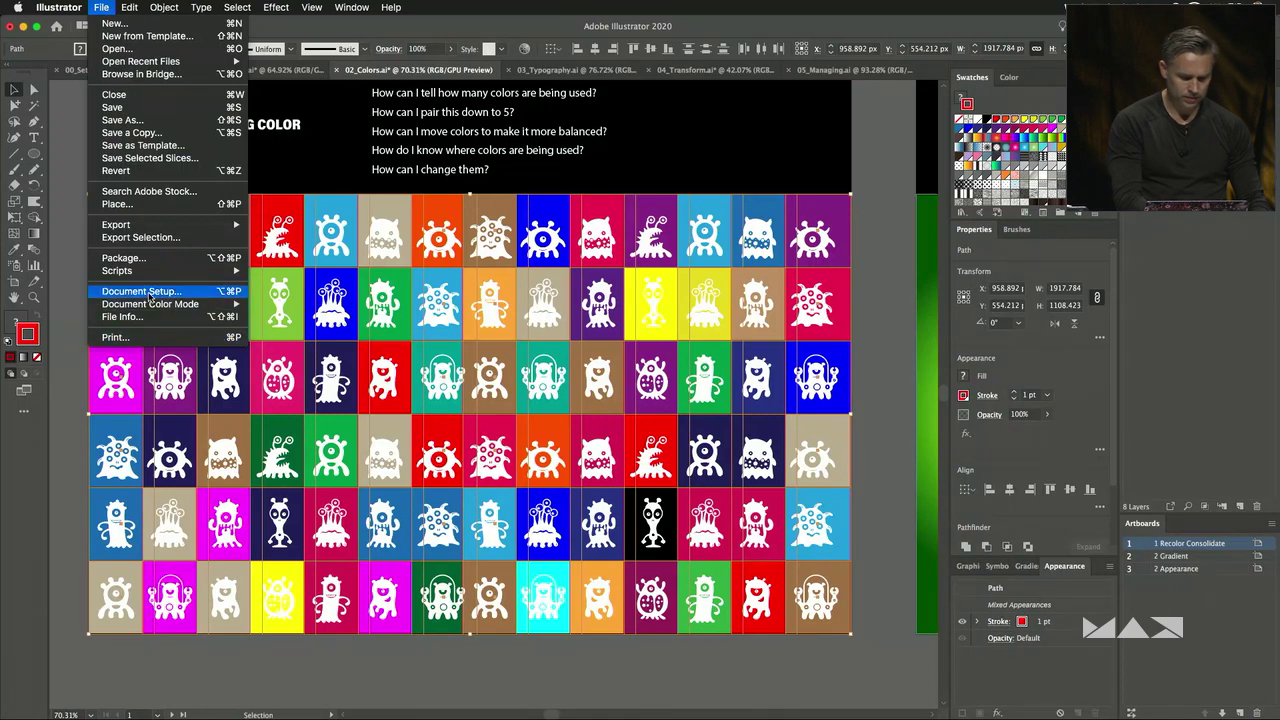
{"action": "mouse_move", "coordinate": [154, 271]}
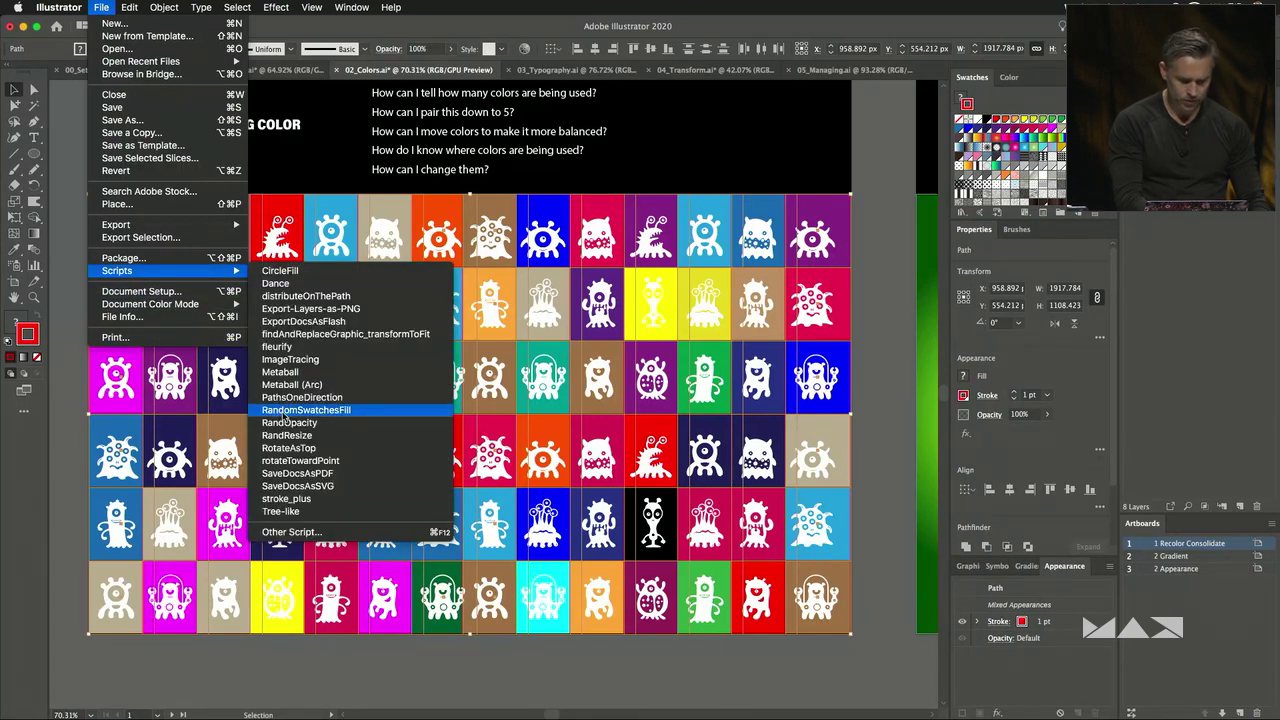
{"action": "left_click", "coordinate": [285, 412]}
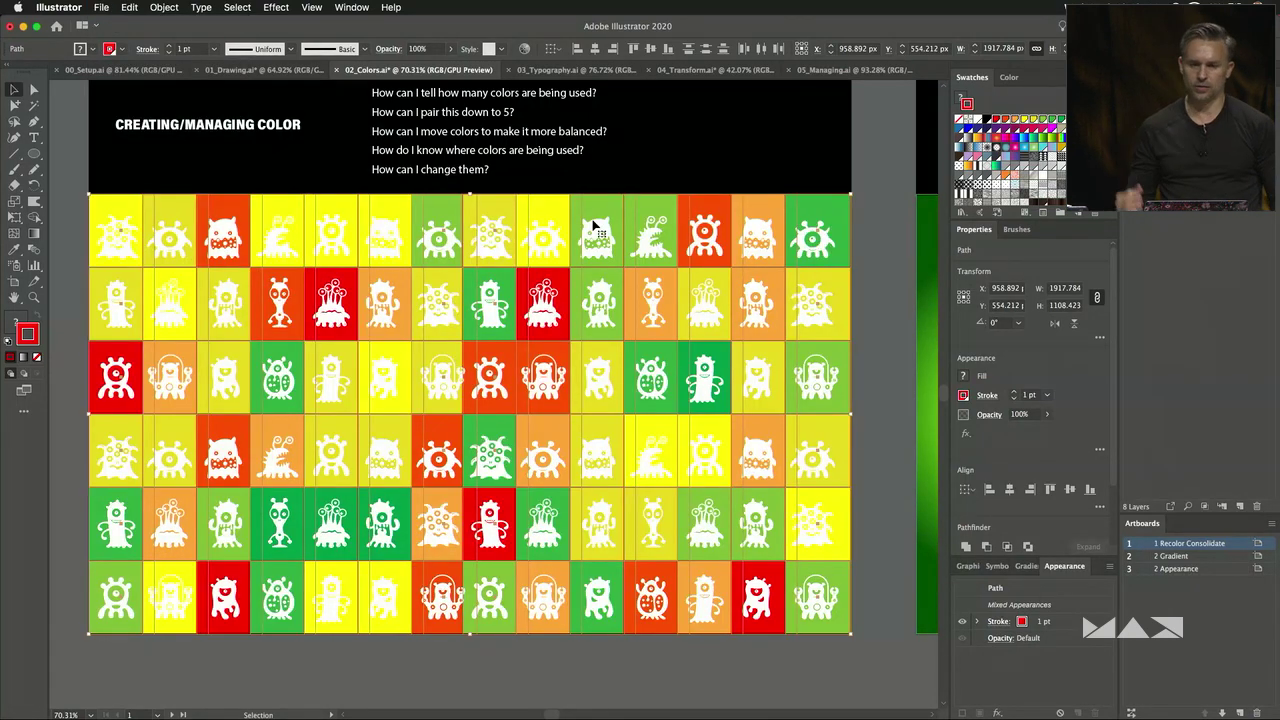
{"action": "left_click", "coordinate": [101, 7]}
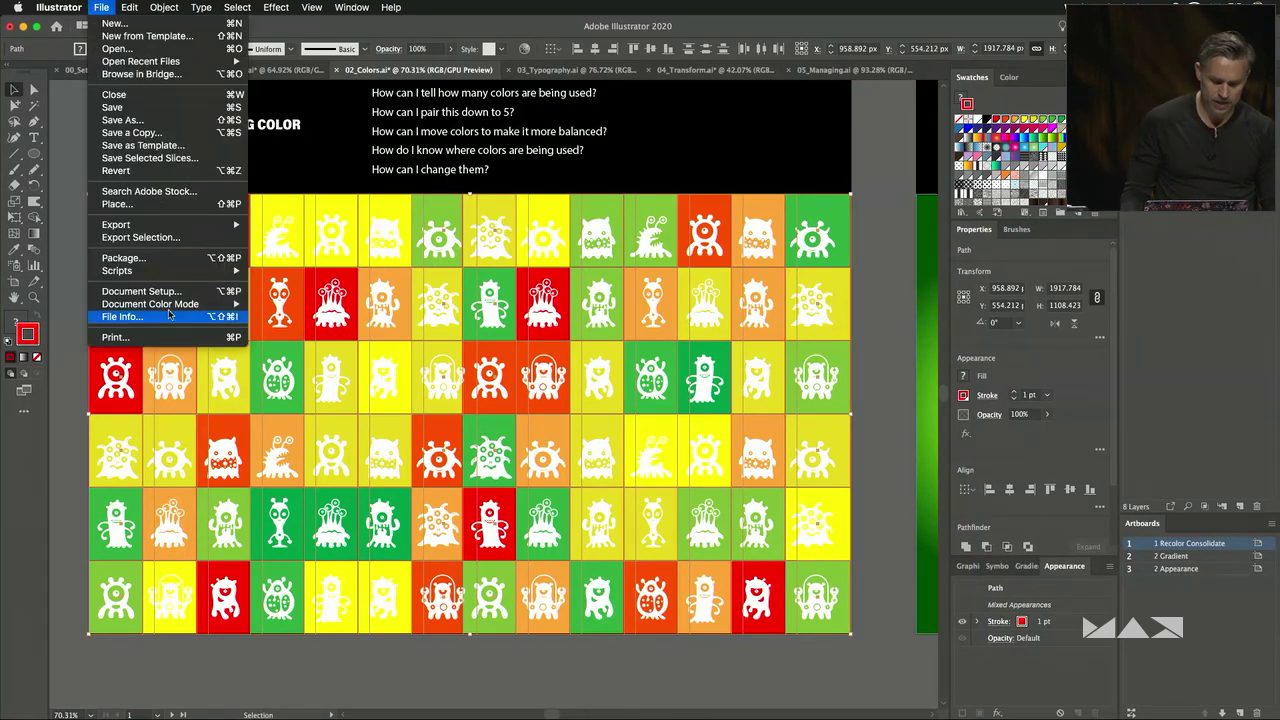
{"action": "mouse_move", "coordinate": [165, 272]}
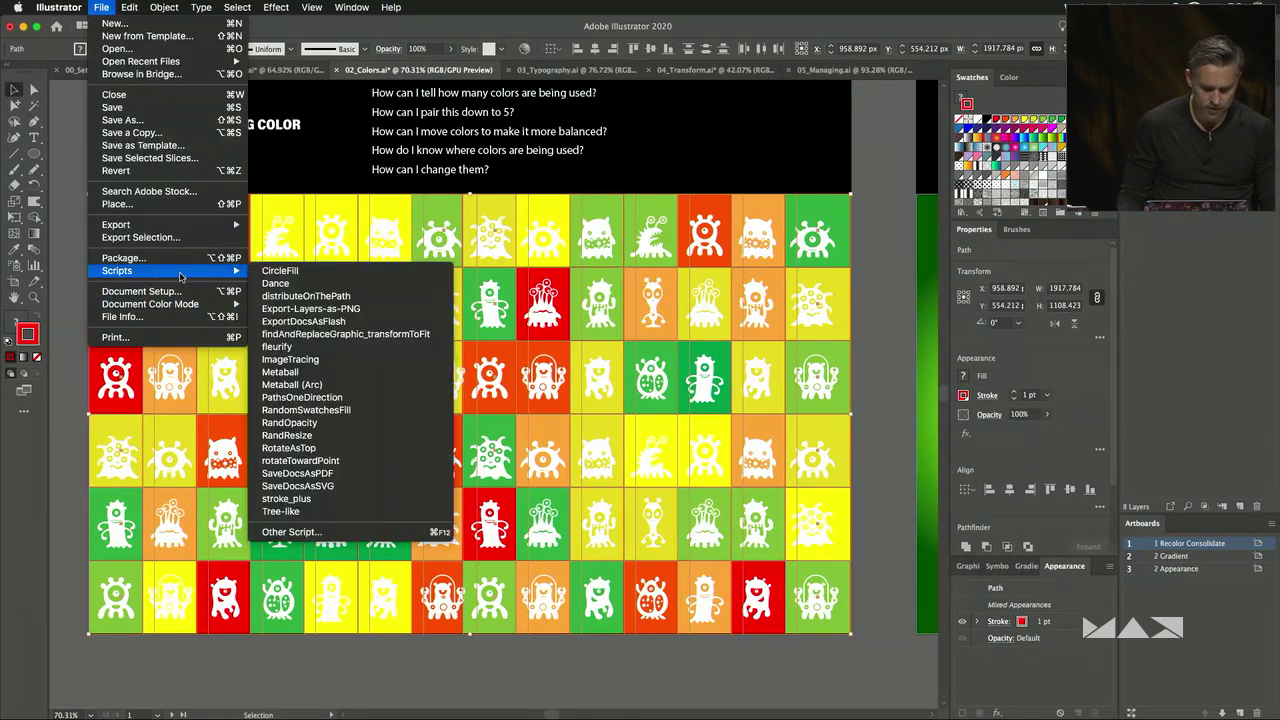
{"action": "left_click", "coordinate": [351, 412]}
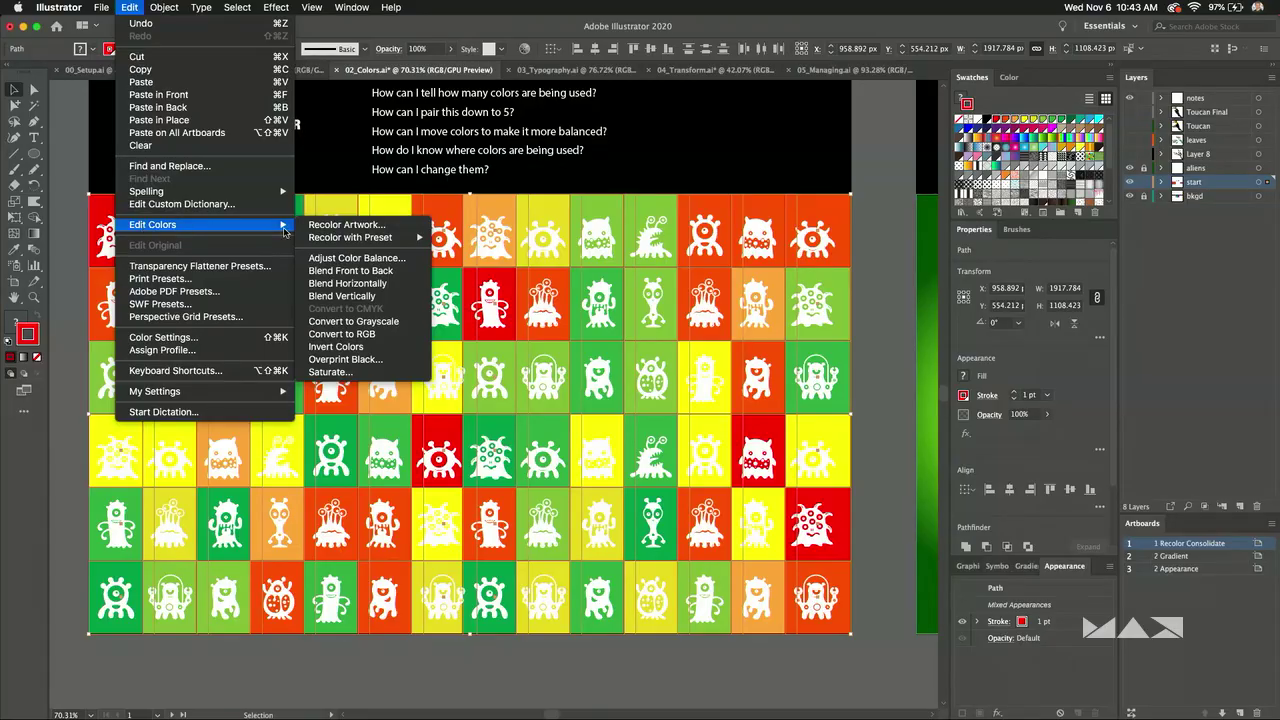
Open Recolor Artwork for the randomly filled tiles and examine their current colors.
{"action": "left_click", "coordinate": [345, 224]}
{"action": "left_click_drag", "start_coordinate": [728, 152], "coordinate": [849, 133]}
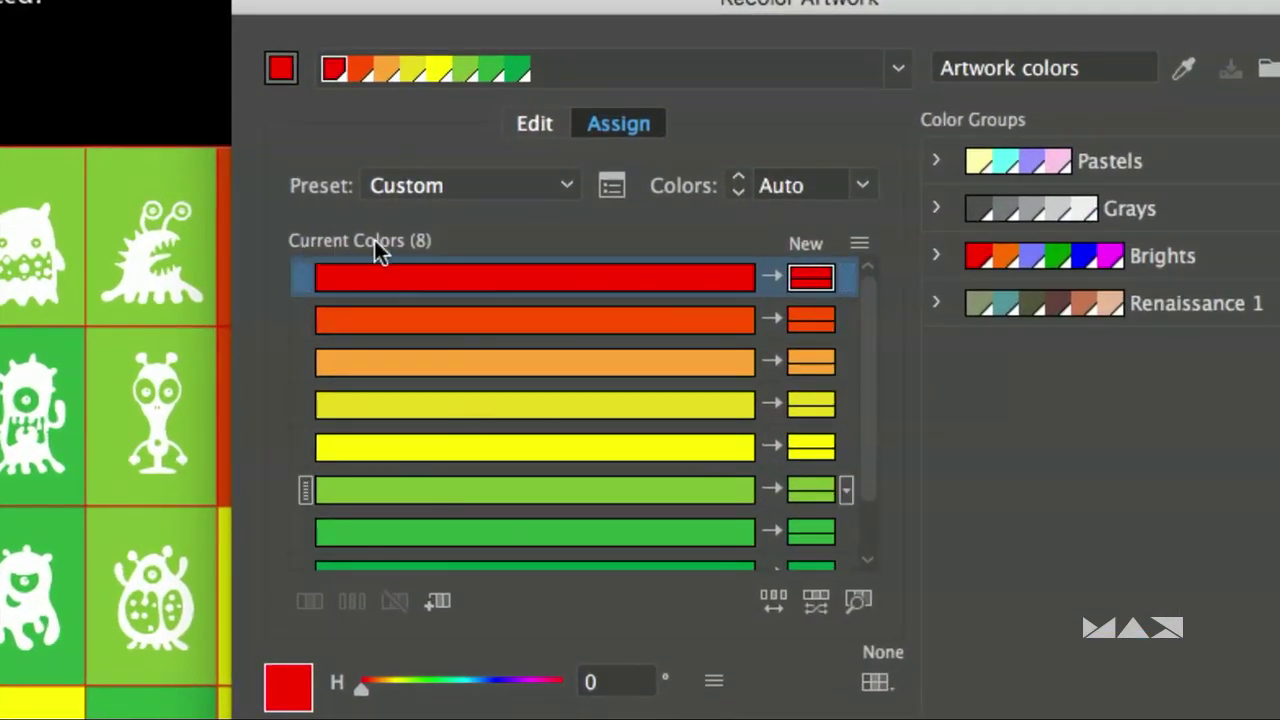
Reduce the artwork to 5 colors and reassign the light green from the yellow color row to the green row.
{"action": "left_click_drag", "start_coordinate": [871, 313], "coordinate": [846, 233]}
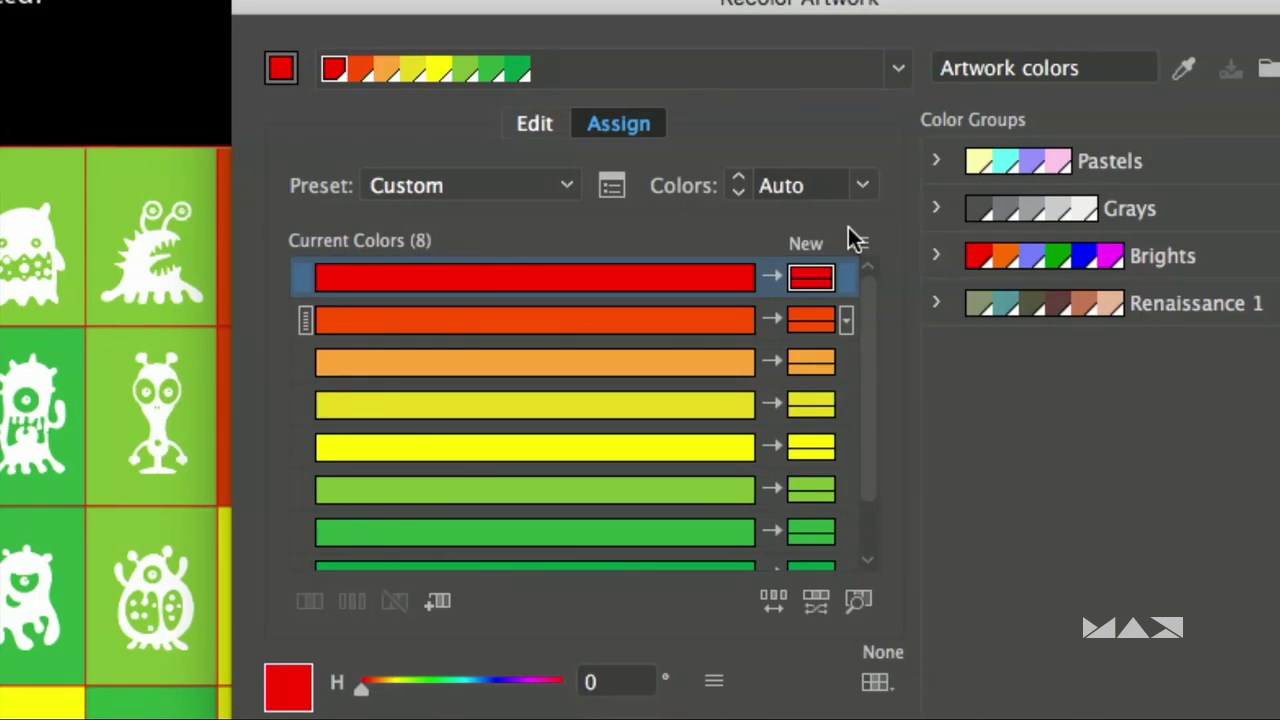
{"action": "left_click", "coordinate": [858, 188]}
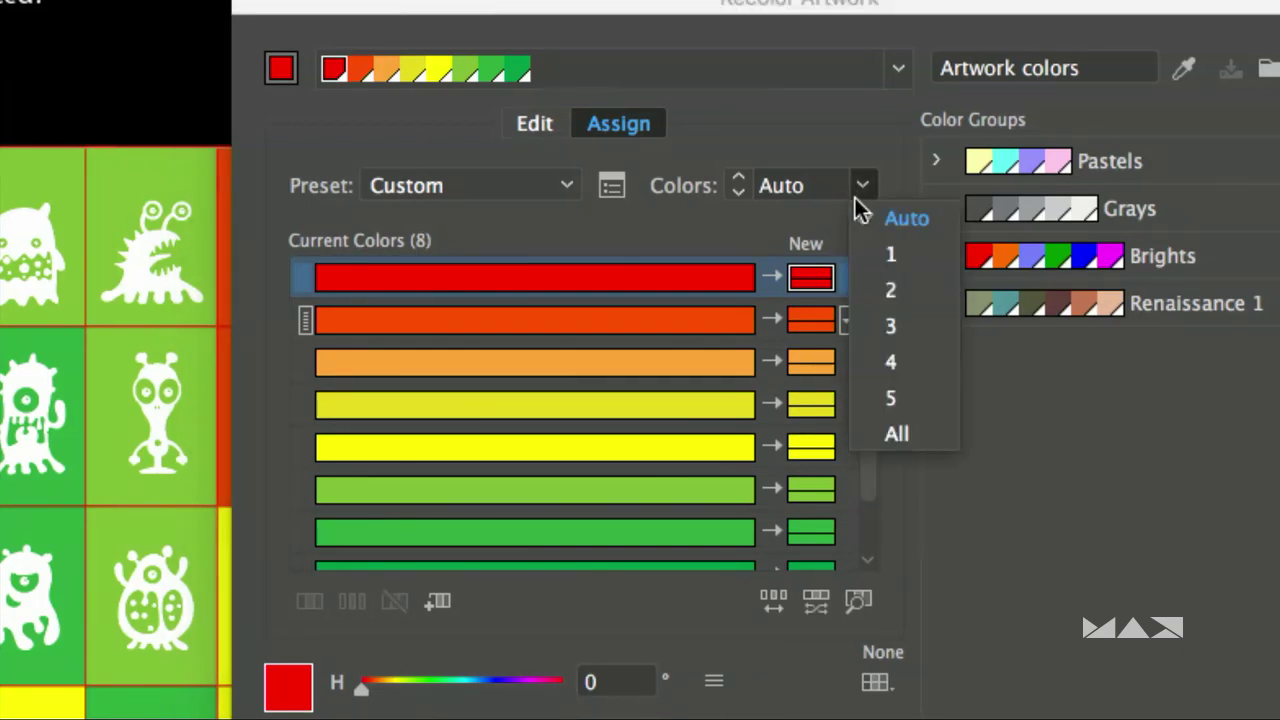
{"action": "left_click", "coordinate": [915, 395]}
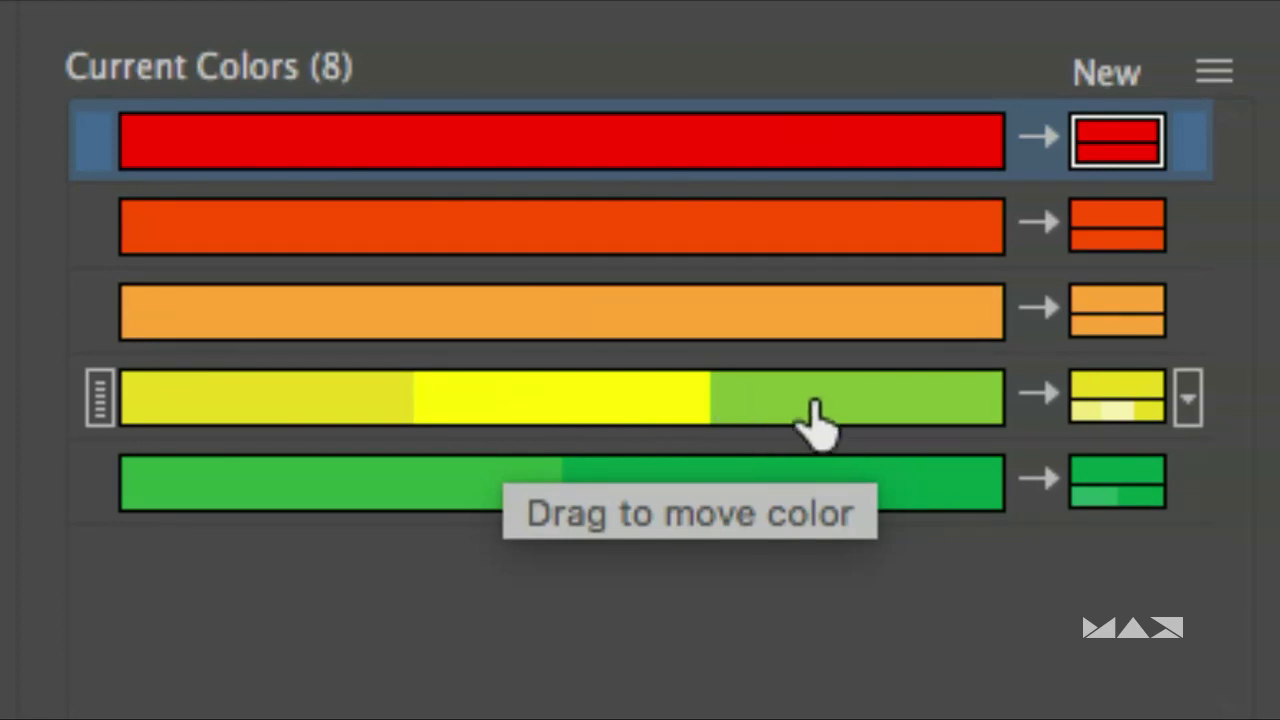
{"action": "left_click_drag", "start_coordinate": [813, 410], "coordinate": [530, 495]}
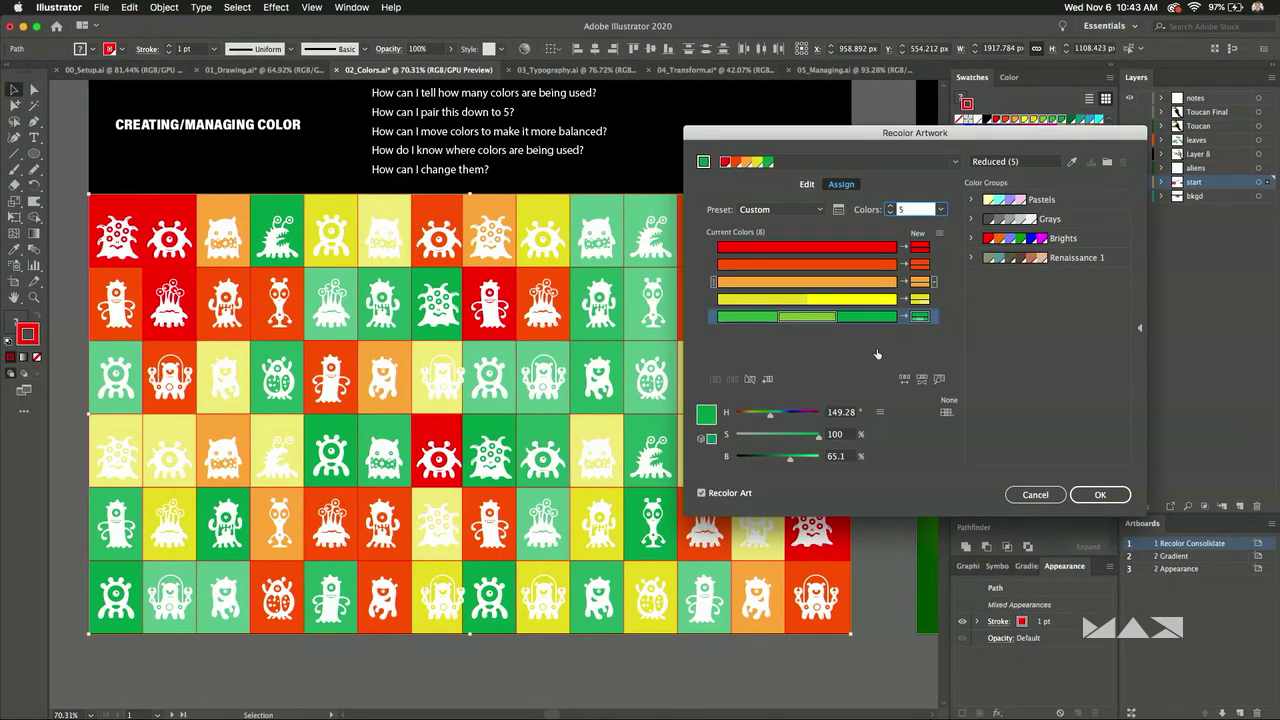
Isolate the green, yellow, orange, dark orange and red rows one after another to examine where each color is used in the artwork.
{"action": "left_click", "coordinate": [938, 381]}
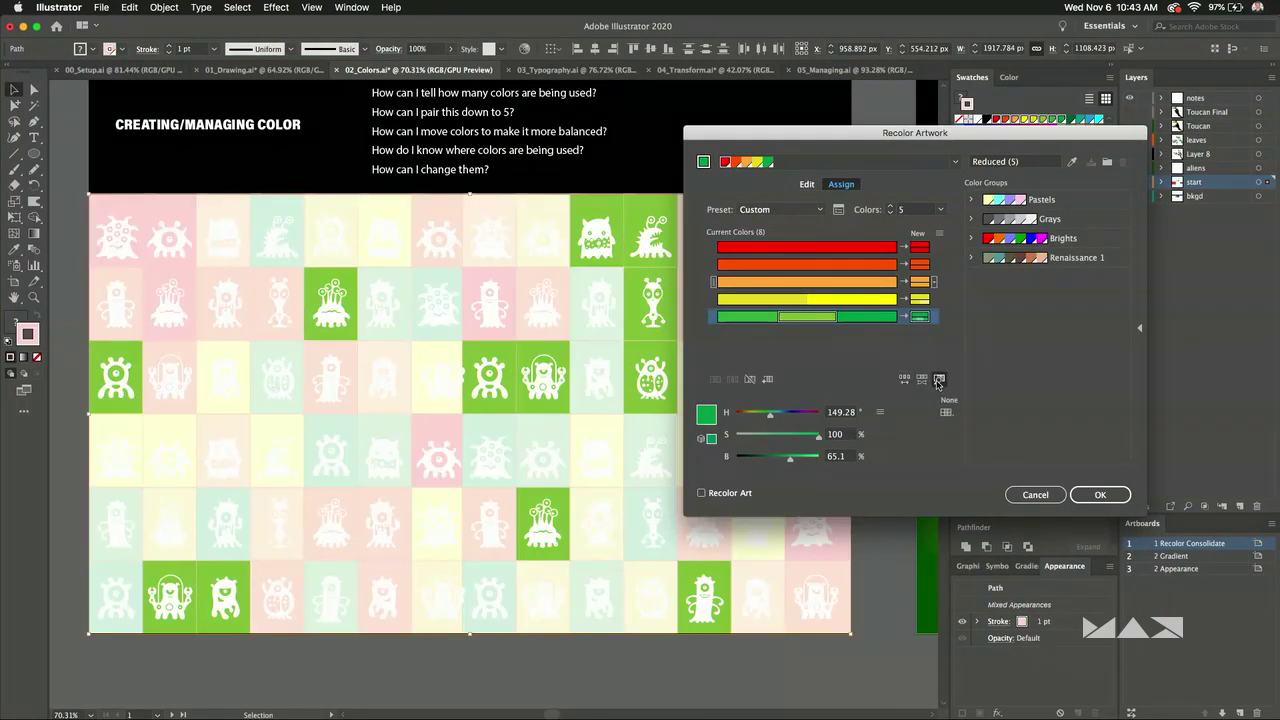
{"action": "left_click", "coordinate": [810, 298]}
{"action": "left_click", "coordinate": [800, 284]}
{"action": "left_click", "coordinate": [800, 266]}
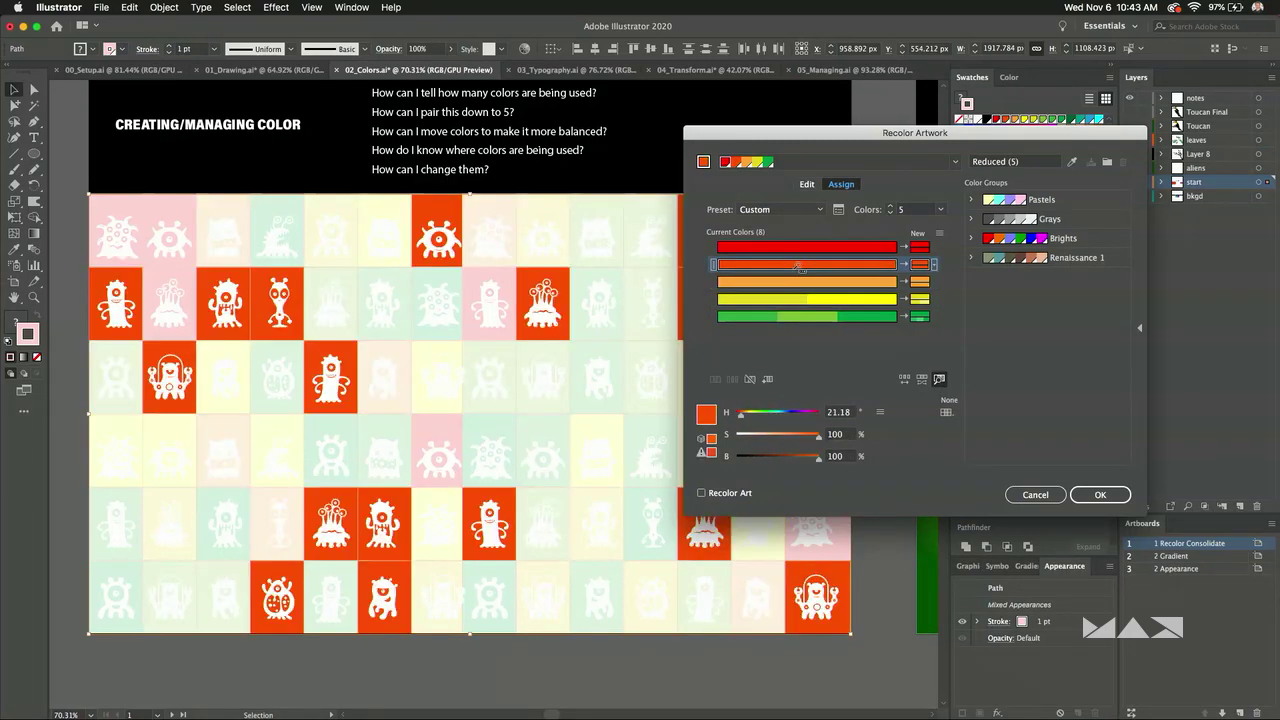
{"action": "left_click", "coordinate": [796, 248]}
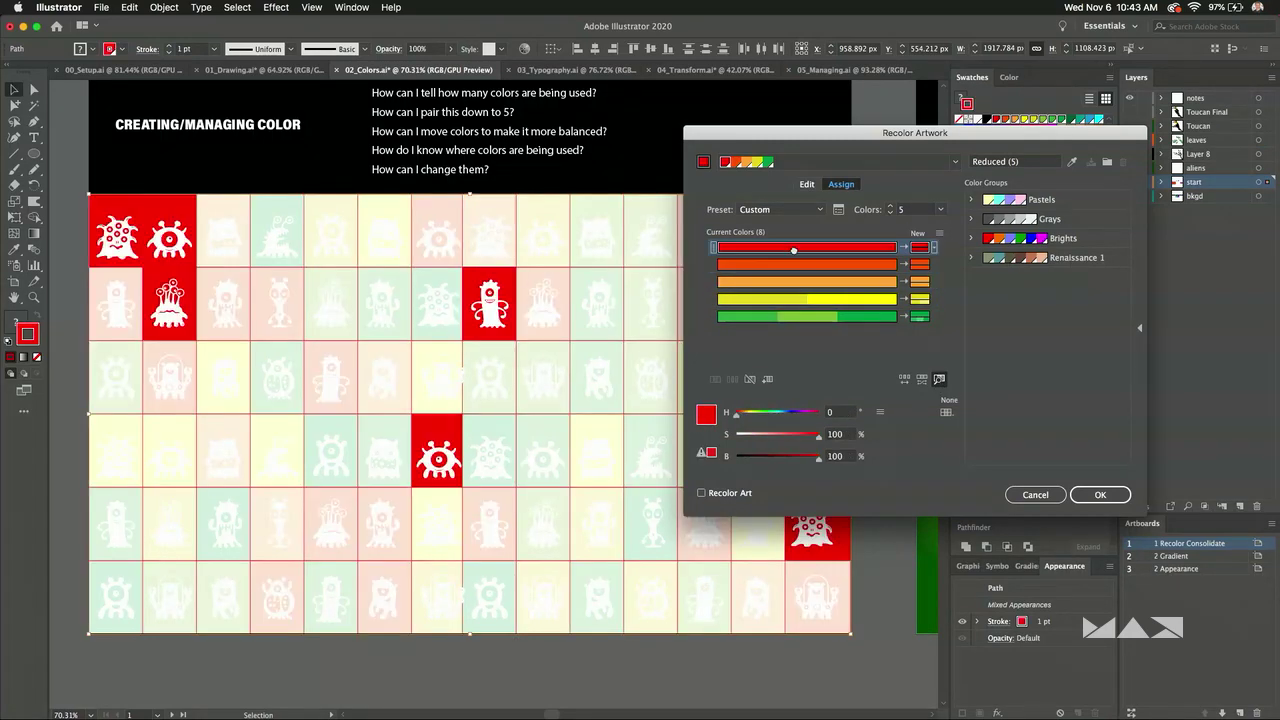
Keep the color count at 5, show the reduced colors on the color wheel and link them so they move together.
{"action": "left_click", "coordinate": [807, 185]}
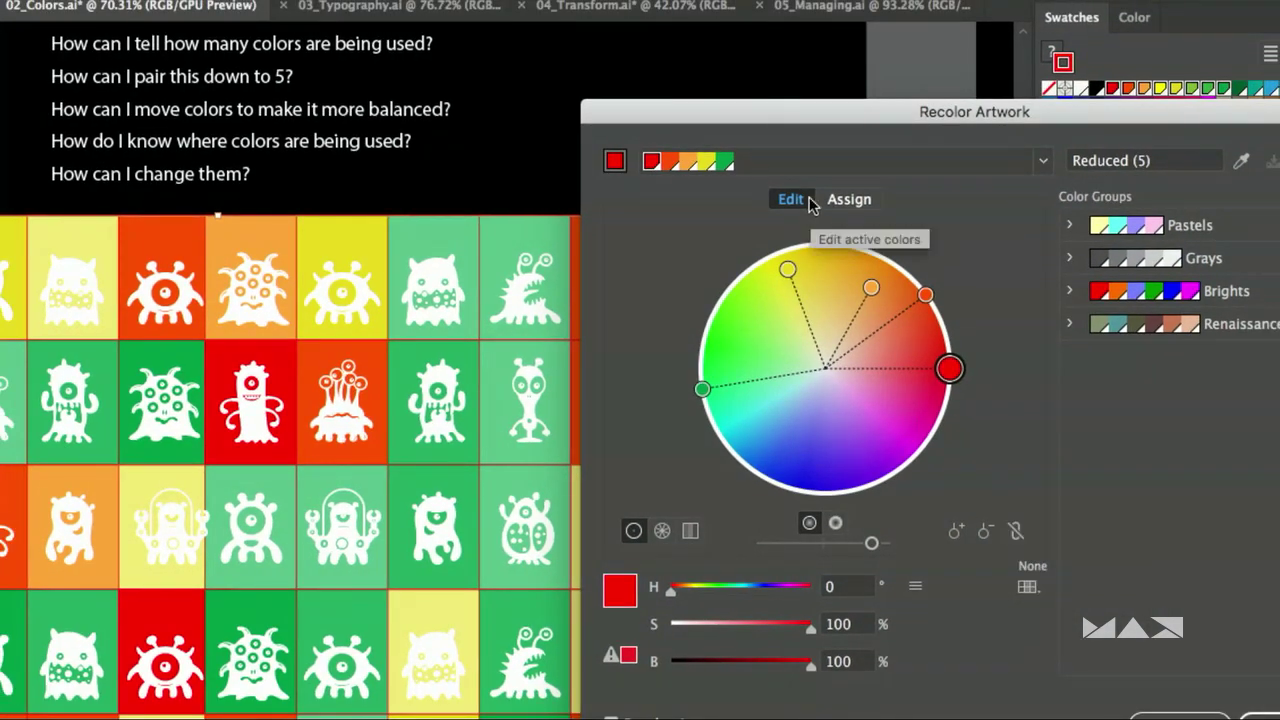
{"action": "left_click", "coordinate": [849, 199]}
{"action": "left_click", "coordinate": [1018, 242]}
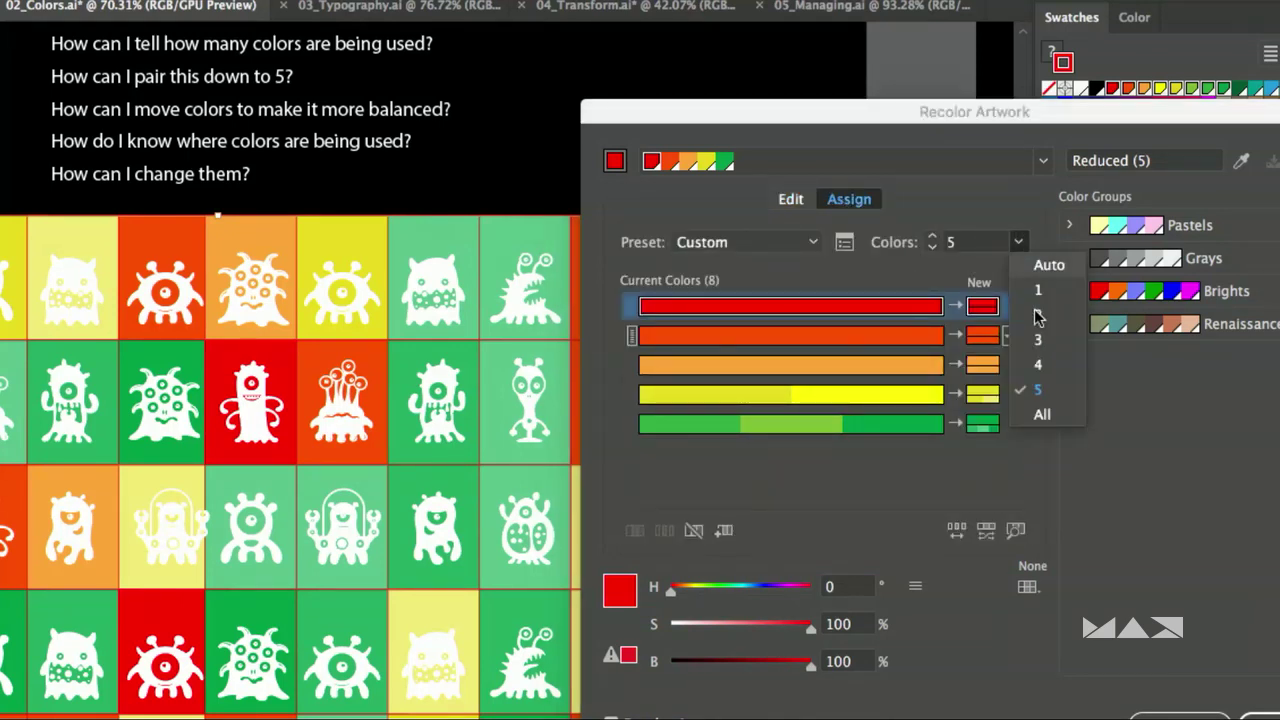
{"action": "left_click", "coordinate": [1040, 390]}
{"action": "left_click", "coordinate": [790, 199]}
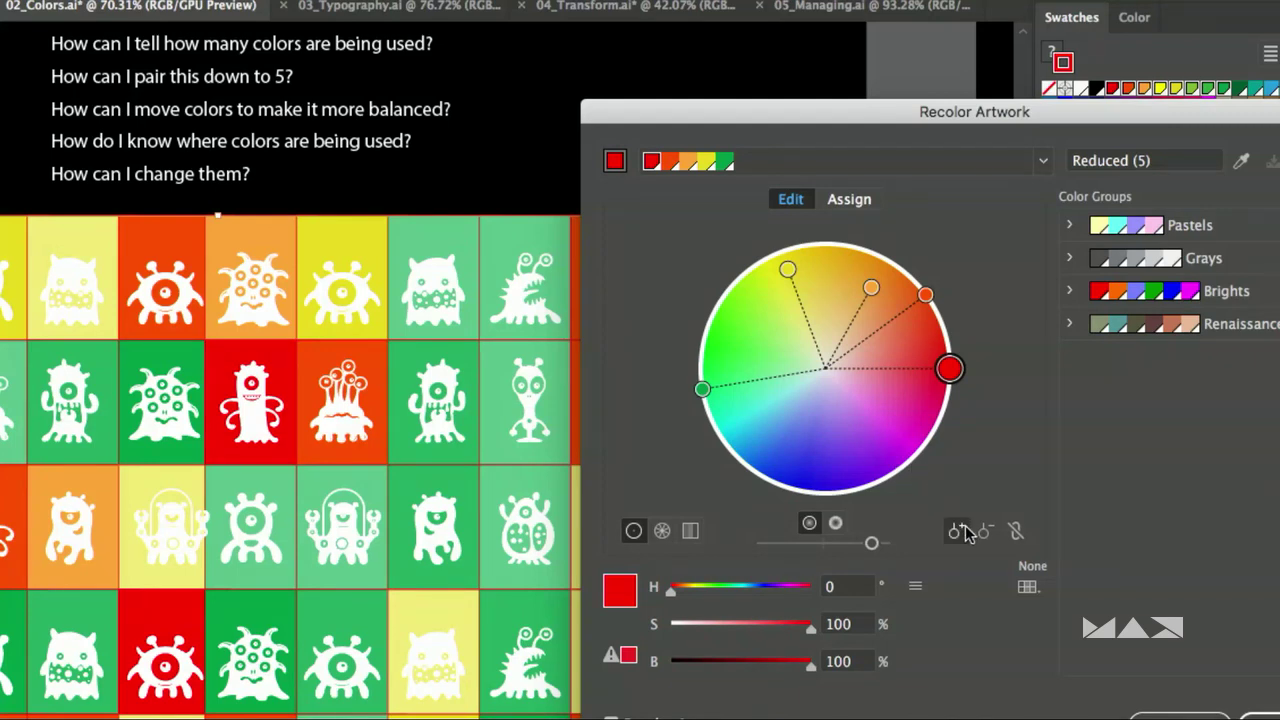
{"action": "left_click", "coordinate": [1015, 530]}
Rotate the linked colors around the wheel until the green has a hue of about 120°, and raise its brightness to about 74%.
{"action": "left_click_drag", "start_coordinate": [700, 395], "coordinate": [703, 400]}
{"action": "right_click", "coordinate": [703, 398]}
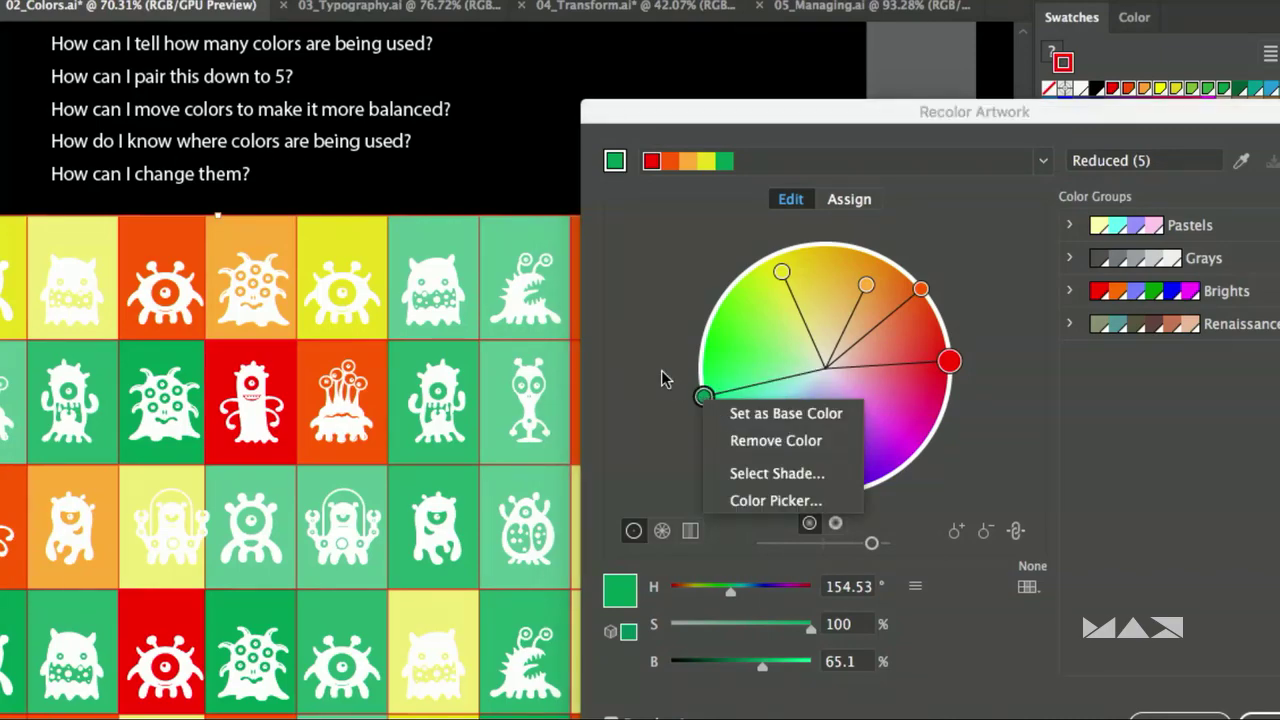
{"action": "left_click", "coordinate": [661, 370]}
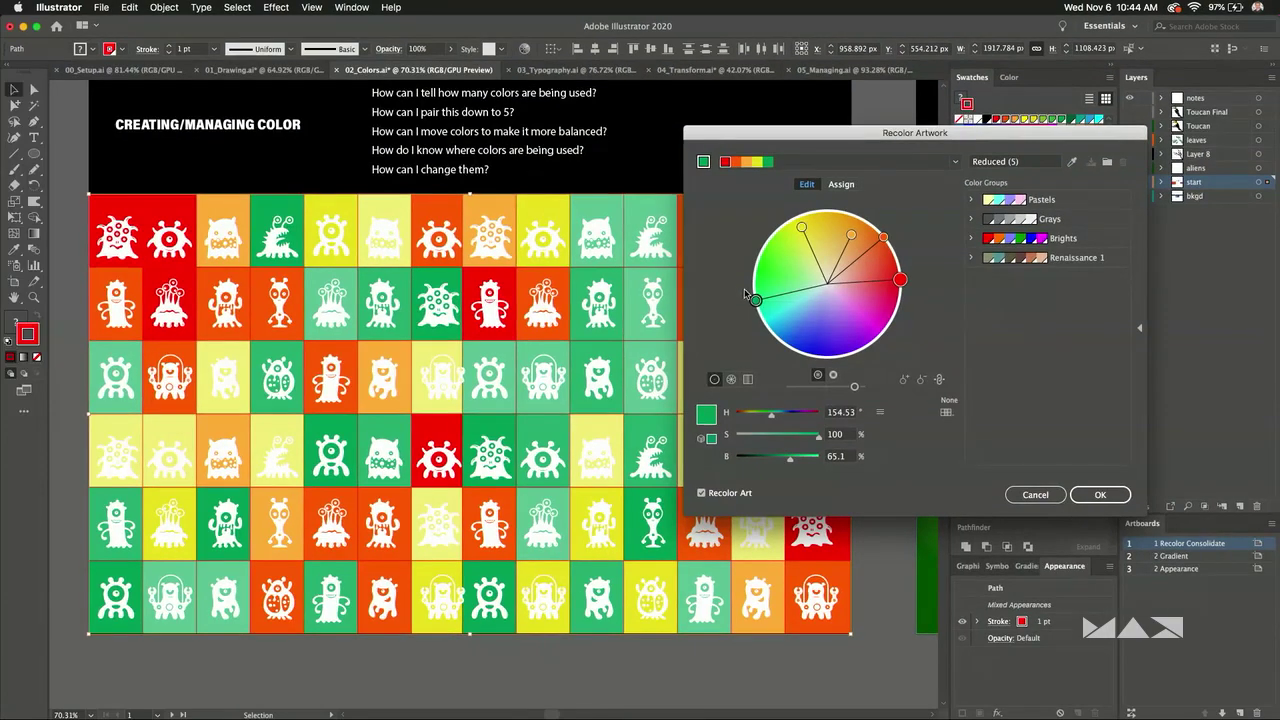
{"action": "mouse_move", "coordinate": [750, 297]}
{"action": "left_mouse_down"}
{"action": "mouse_move", "coordinate": [767, 259]}
{"action": "mouse_move", "coordinate": [822, 217]}
{"action": "mouse_move", "coordinate": [847, 212]}
{"action": "mouse_move", "coordinate": [892, 251]}
{"action": "left_mouse_up"}
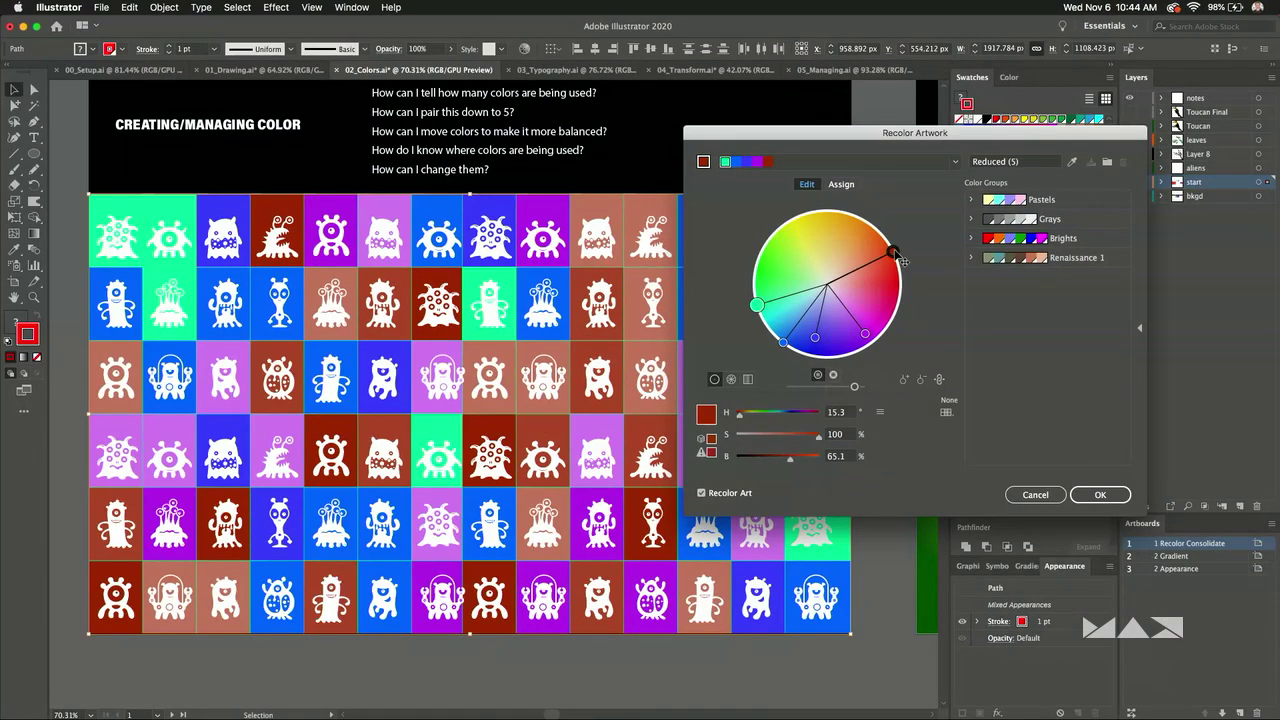
{"action": "left_click_drag", "start_coordinate": [901, 261], "coordinate": [754, 269]}
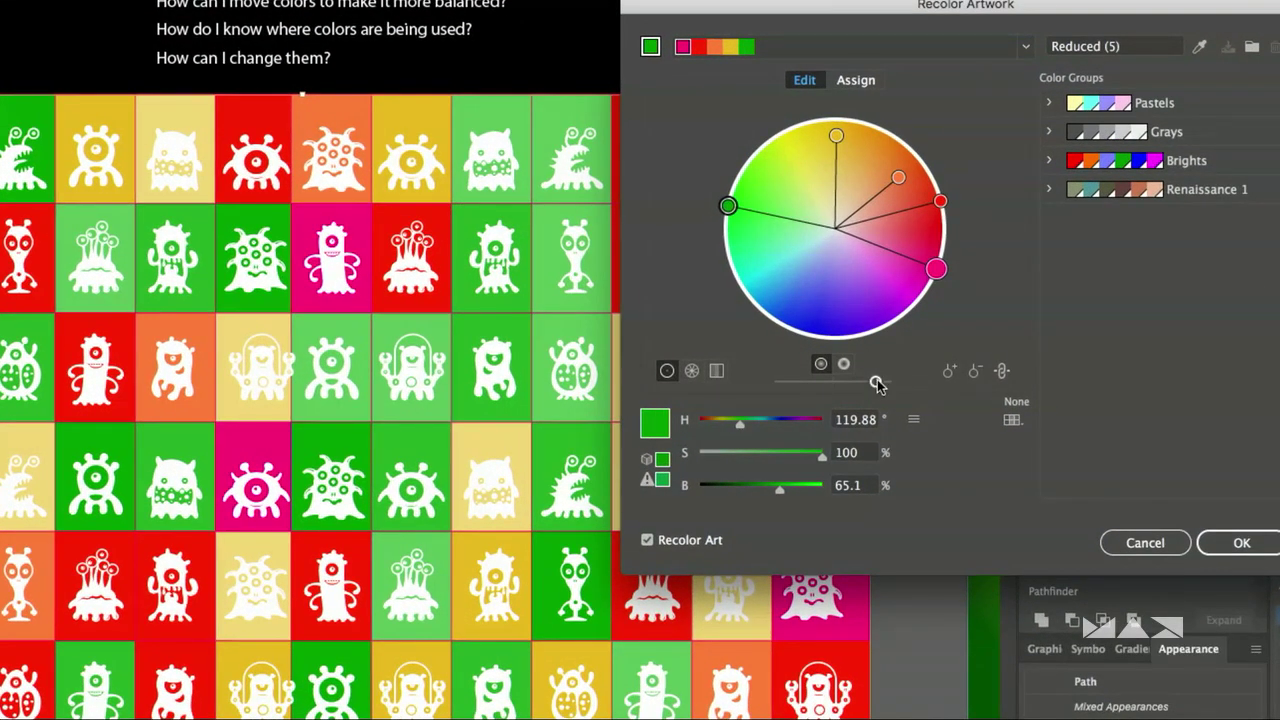
{"action": "left_click_drag", "start_coordinate": [876, 383], "coordinate": [944, 389]}
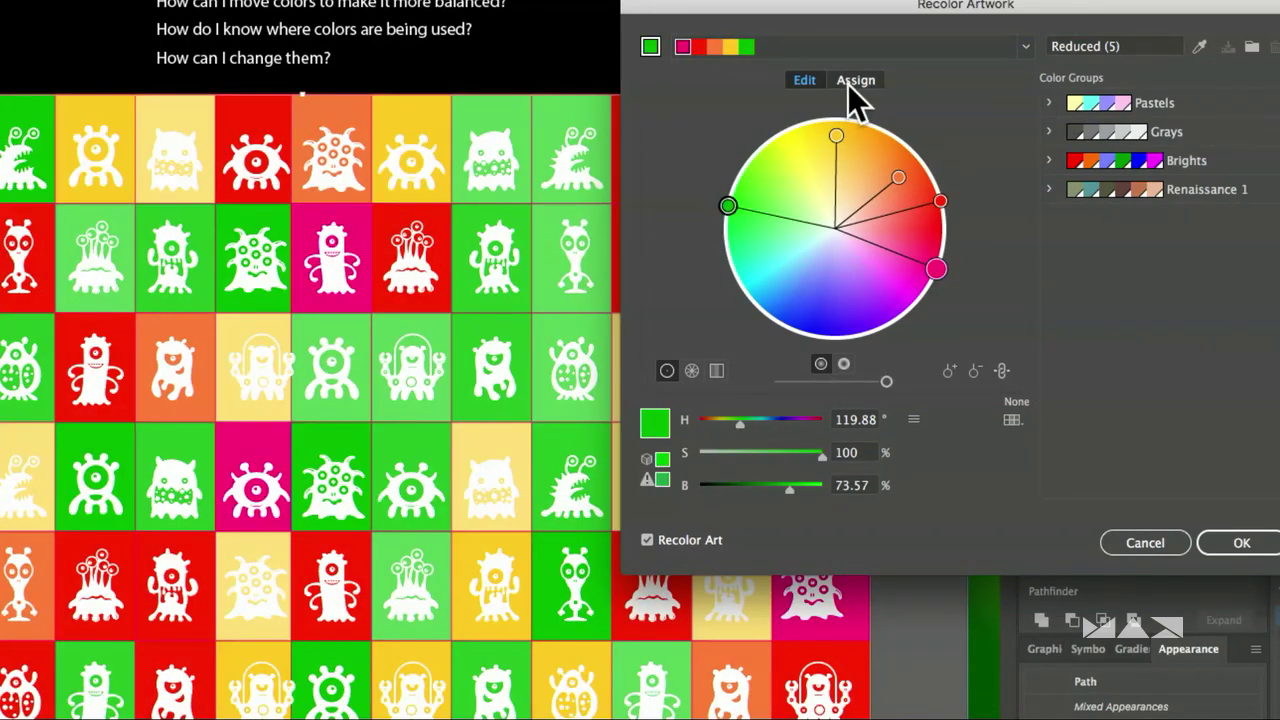
Move the yellow and orange markers out to the edge of the color wheel, with orange at about 27° hue, and apply the recoloring.
{"action": "left_click", "coordinate": [835, 134]}
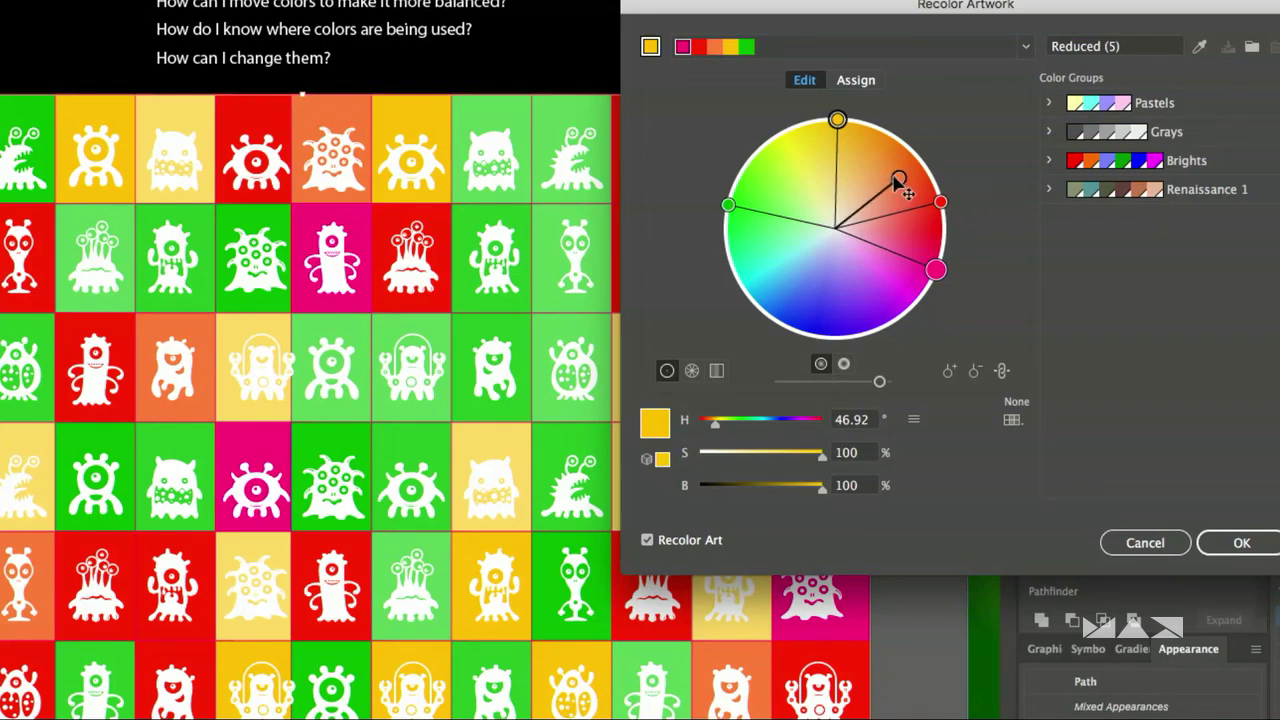
{"action": "left_click_drag", "start_coordinate": [899, 178], "coordinate": [908, 148]}
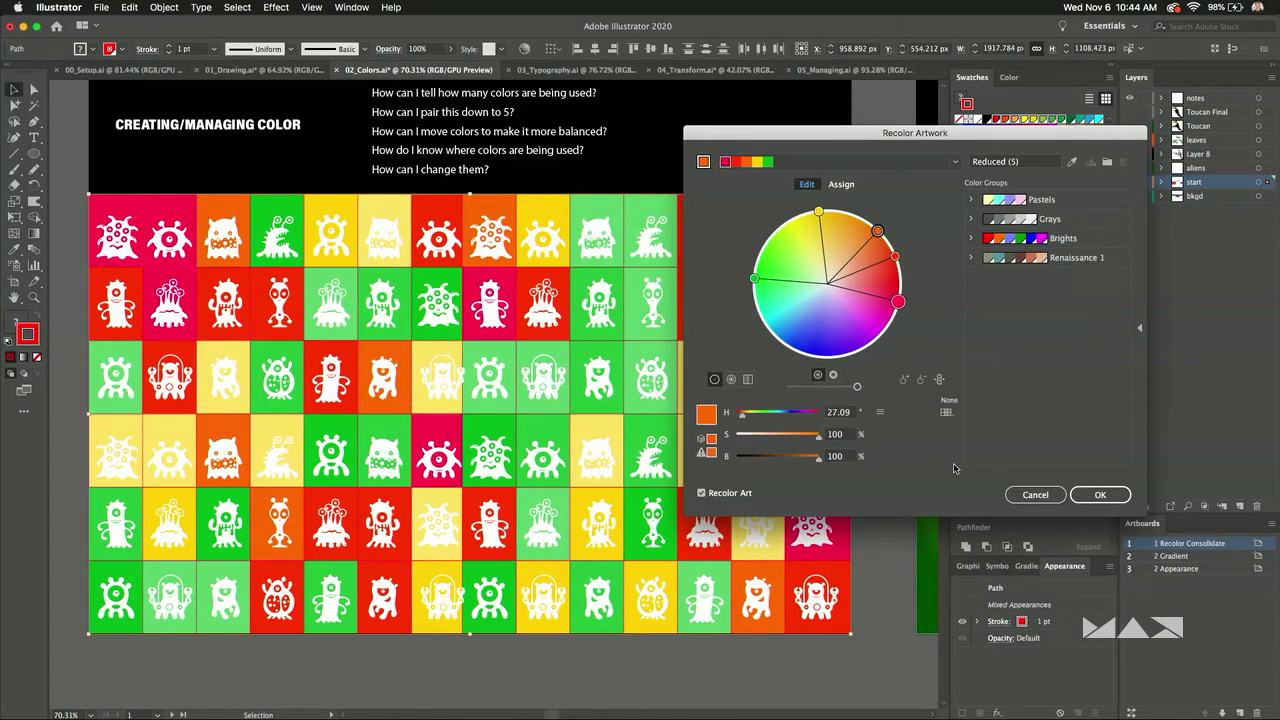
{"action": "left_click", "coordinate": [1098, 495]}
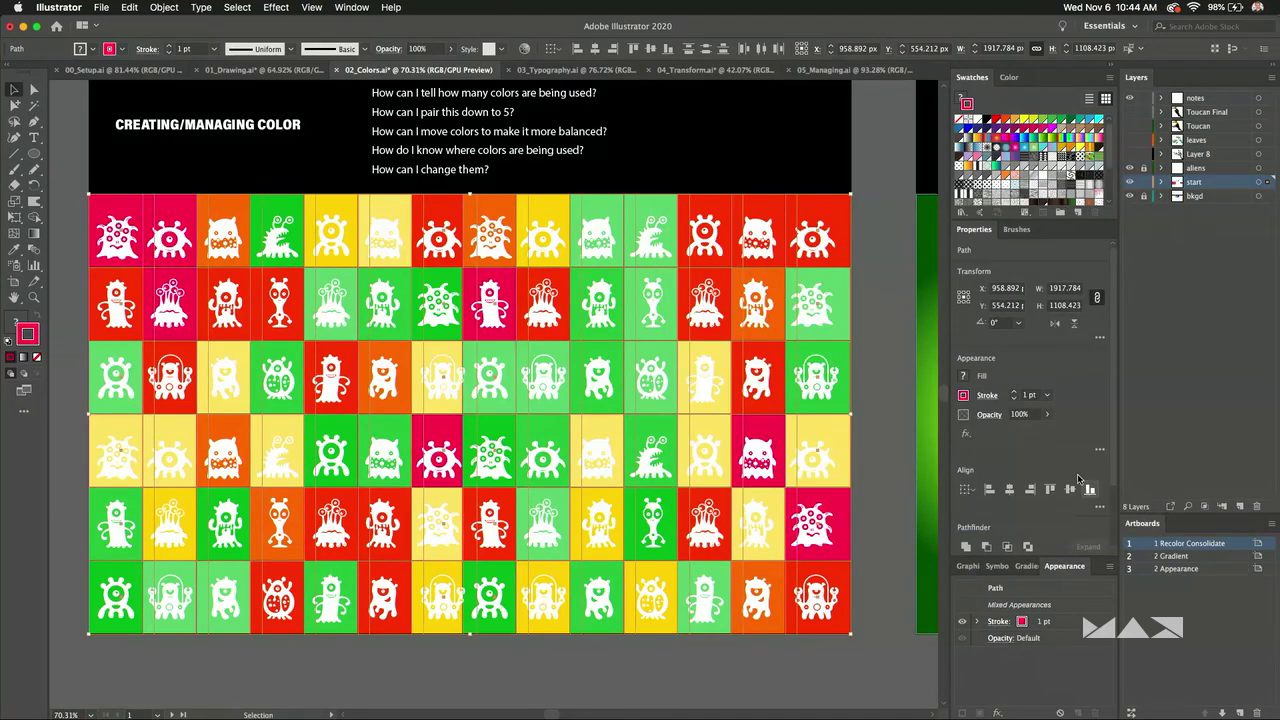
Create a global process color swatch R=255 G=0 B=84 from the stroke of the tile in the grid's top-right corner.
{"action": "left_click", "coordinate": [901, 155]}
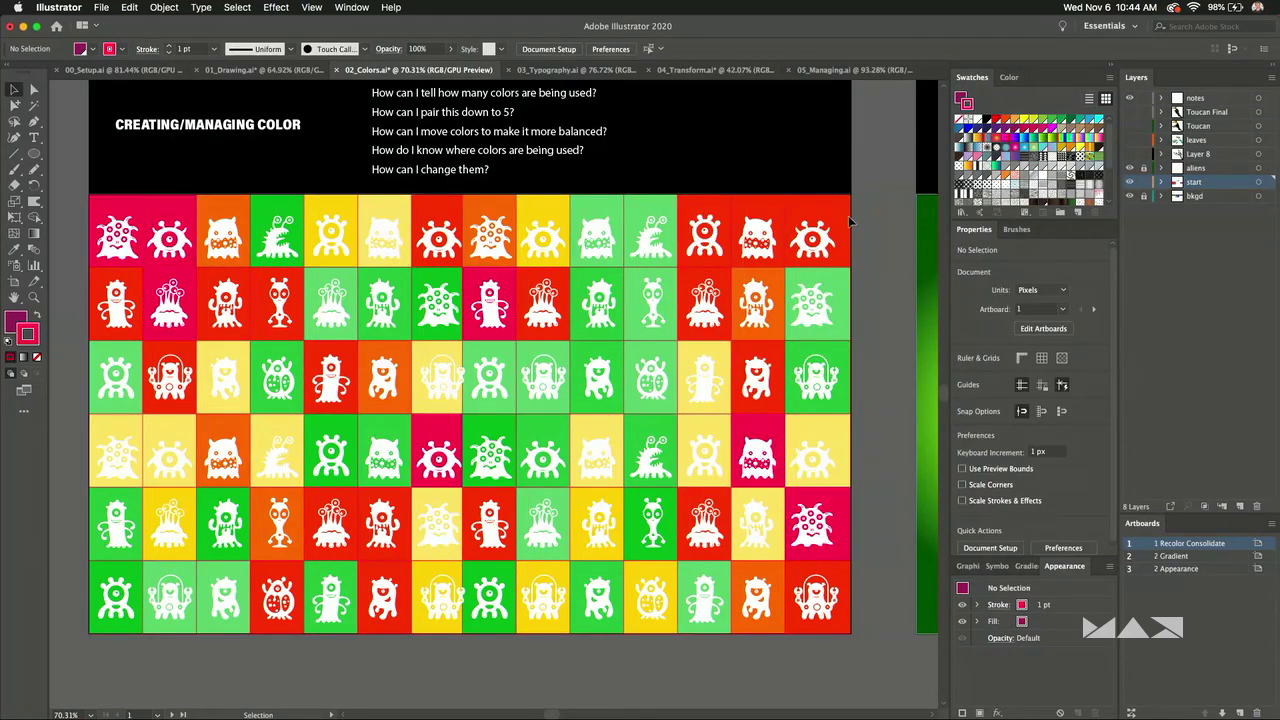
{"action": "left_click", "coordinate": [810, 200]}
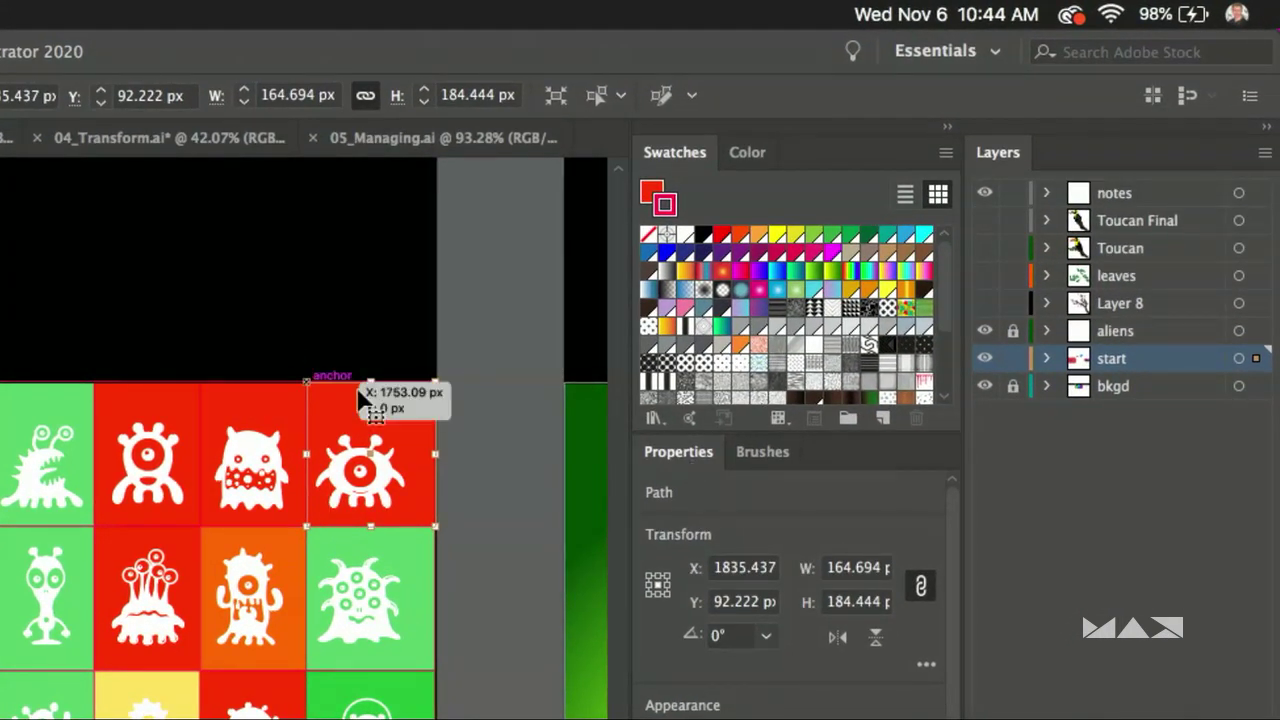
{"action": "left_click", "coordinate": [882, 418]}
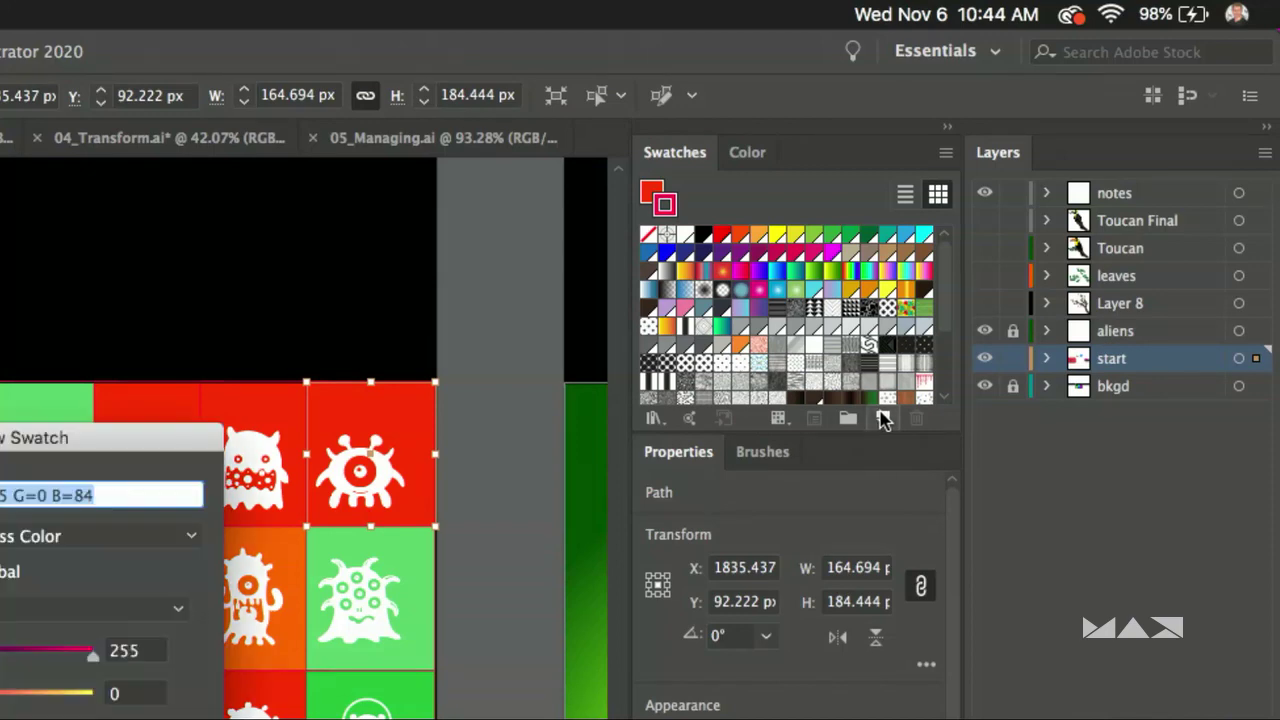
{"action": "left_click_drag", "start_coordinate": [148, 455], "coordinate": [551, 213]}
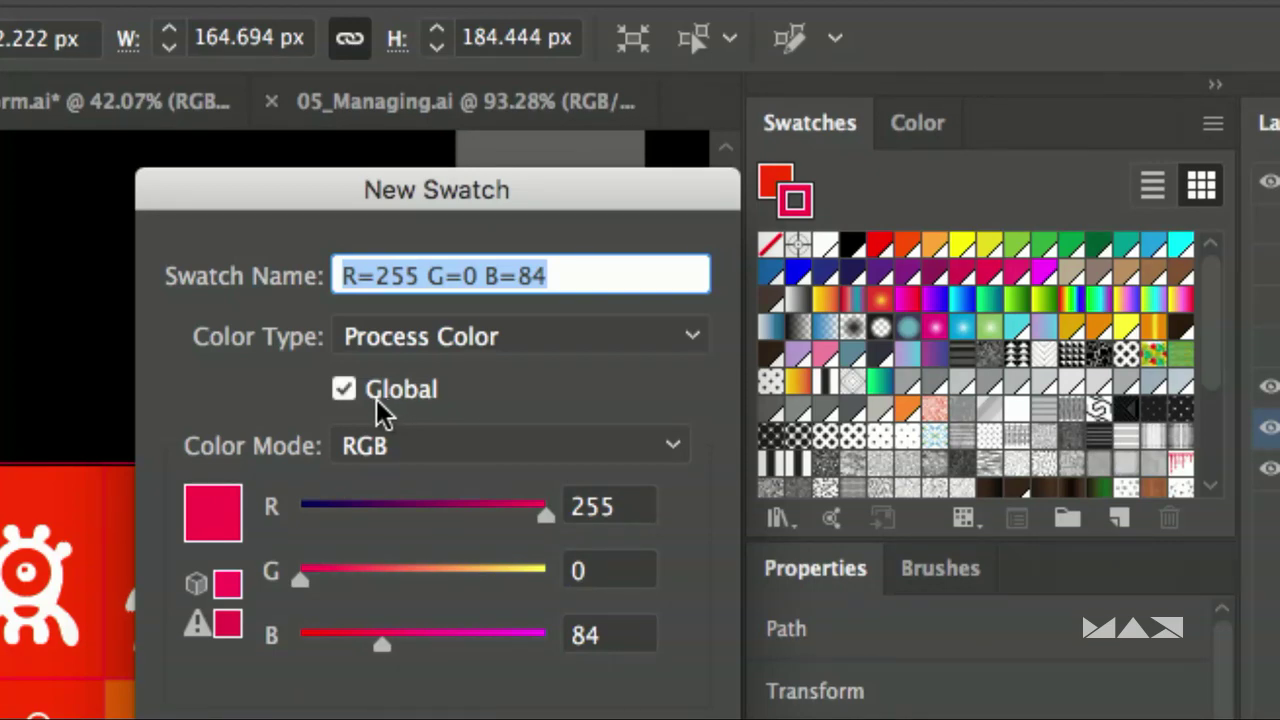
{"action": "left_click", "coordinate": [349, 397]}
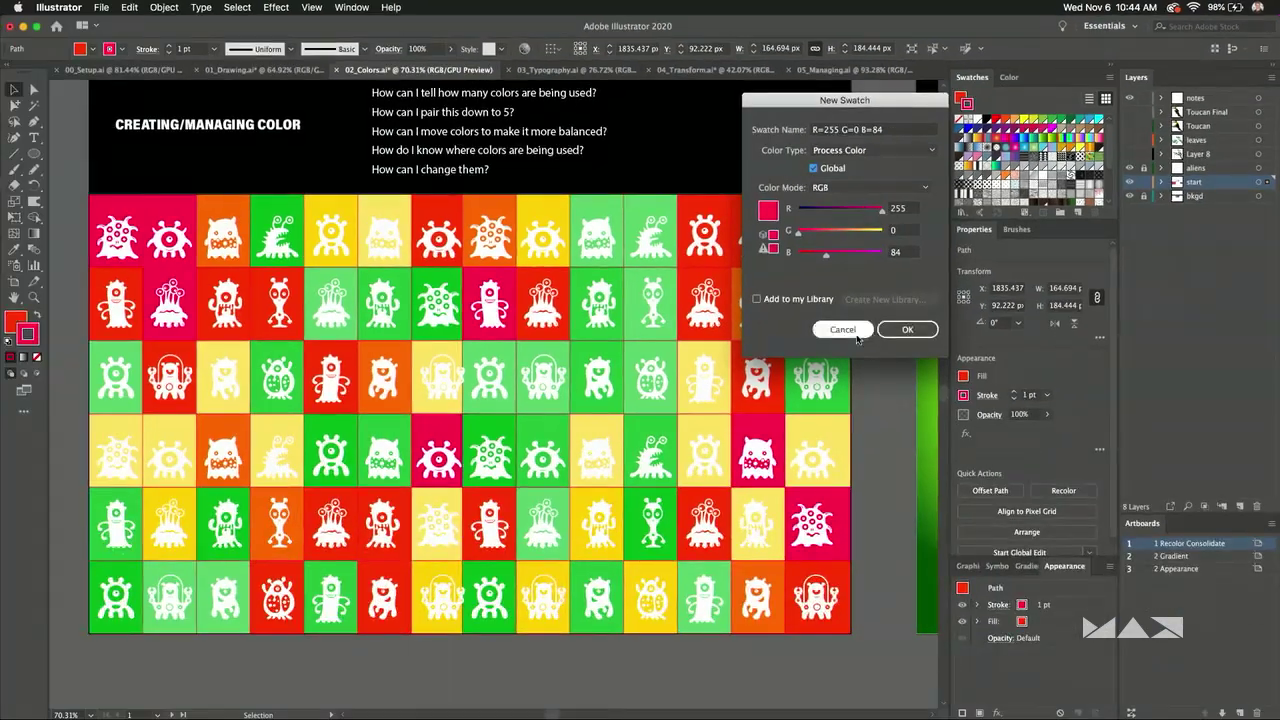
{"action": "left_click", "coordinate": [906, 329]}
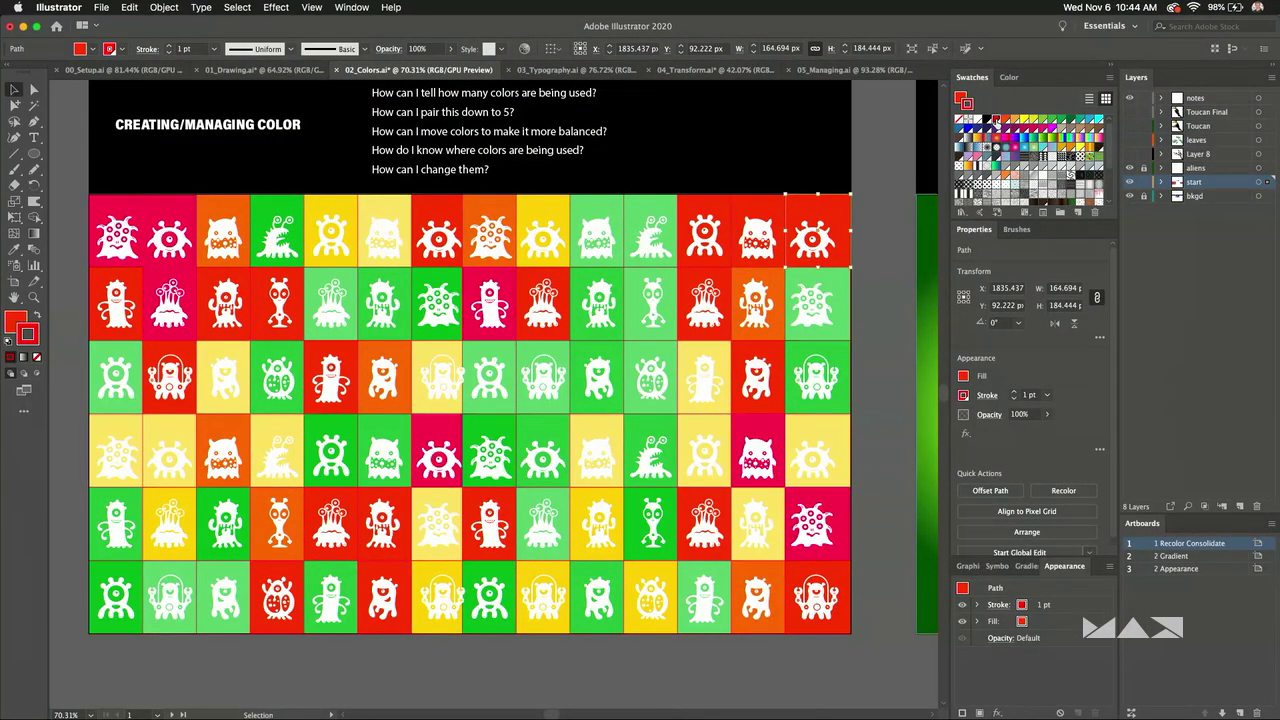
Select all objects that share the fill color of the grid's top-right tile, and clear the selection.
{"action": "left_click", "coordinate": [200, 7]}
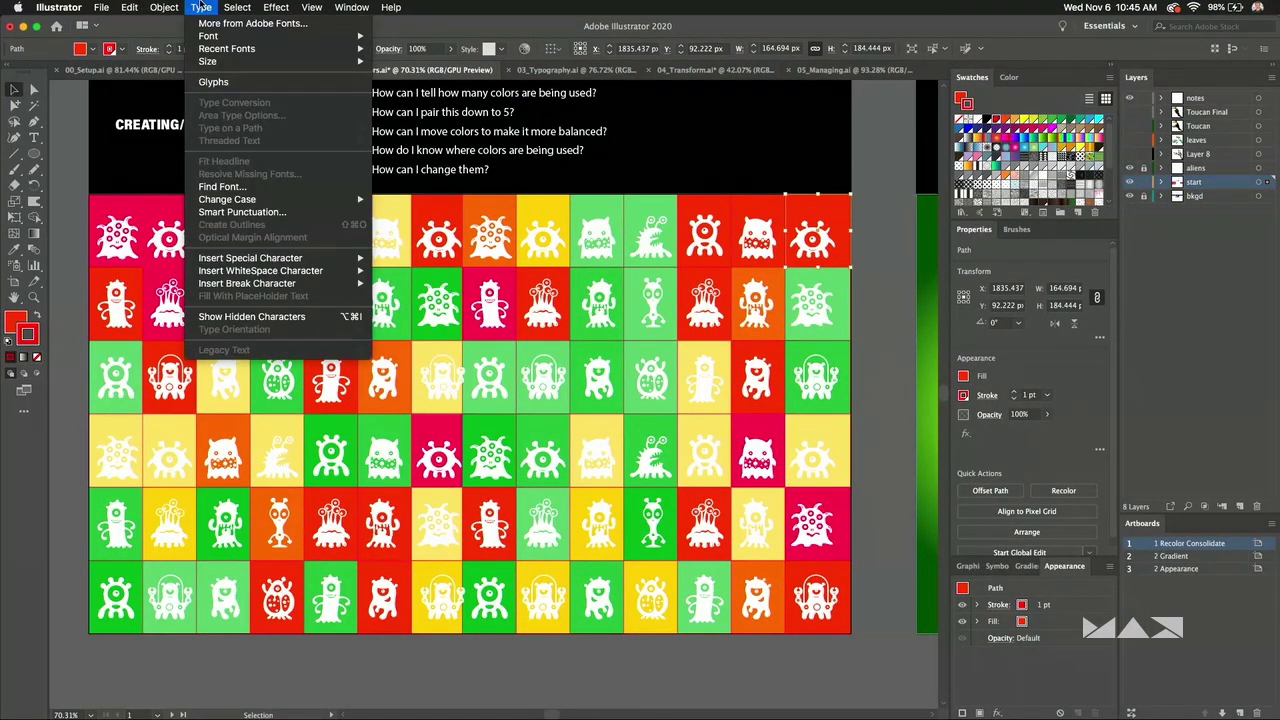
{"action": "mouse_move", "coordinate": [280, 140]}
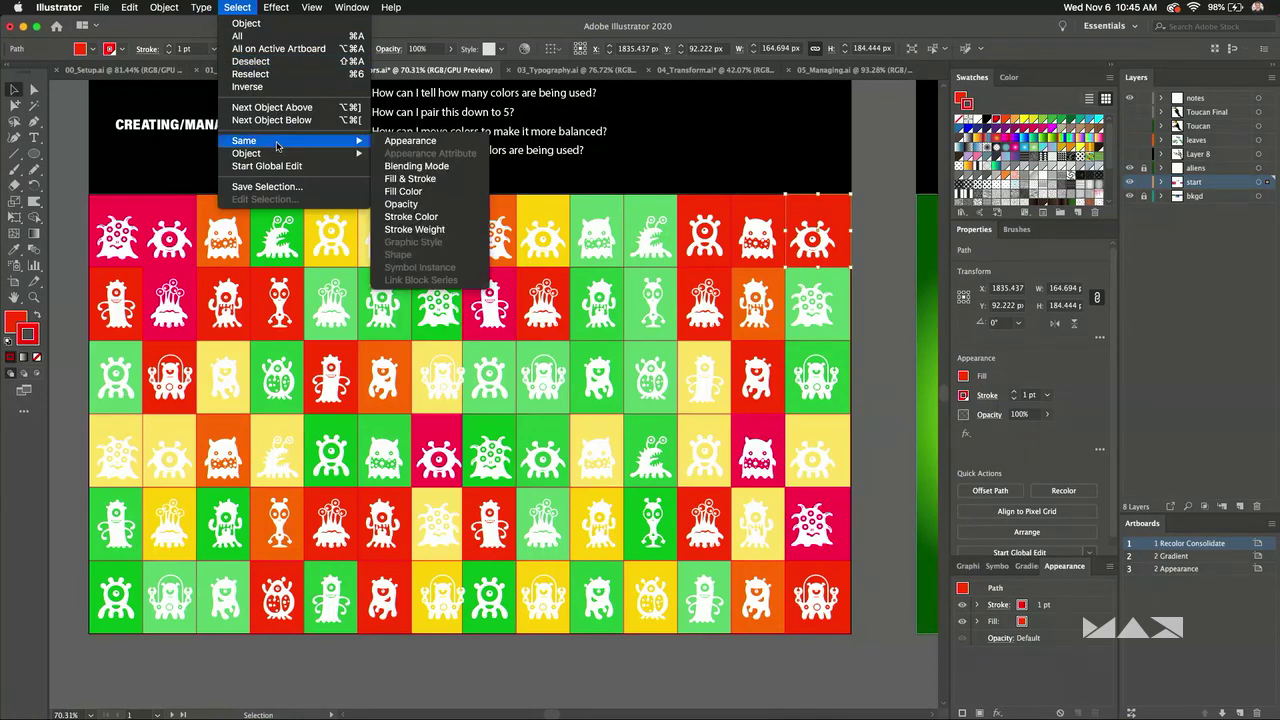
{"action": "left_click", "coordinate": [407, 191]}
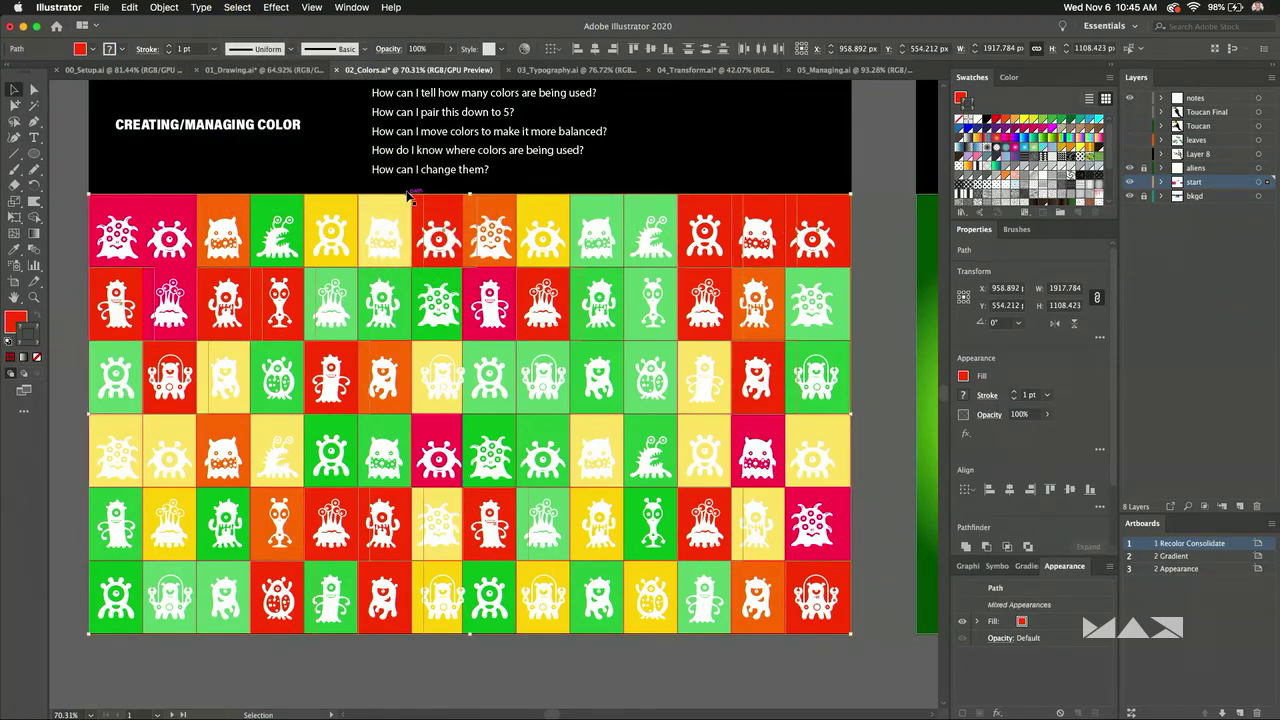
{"action": "left_click", "coordinate": [916, 214]}
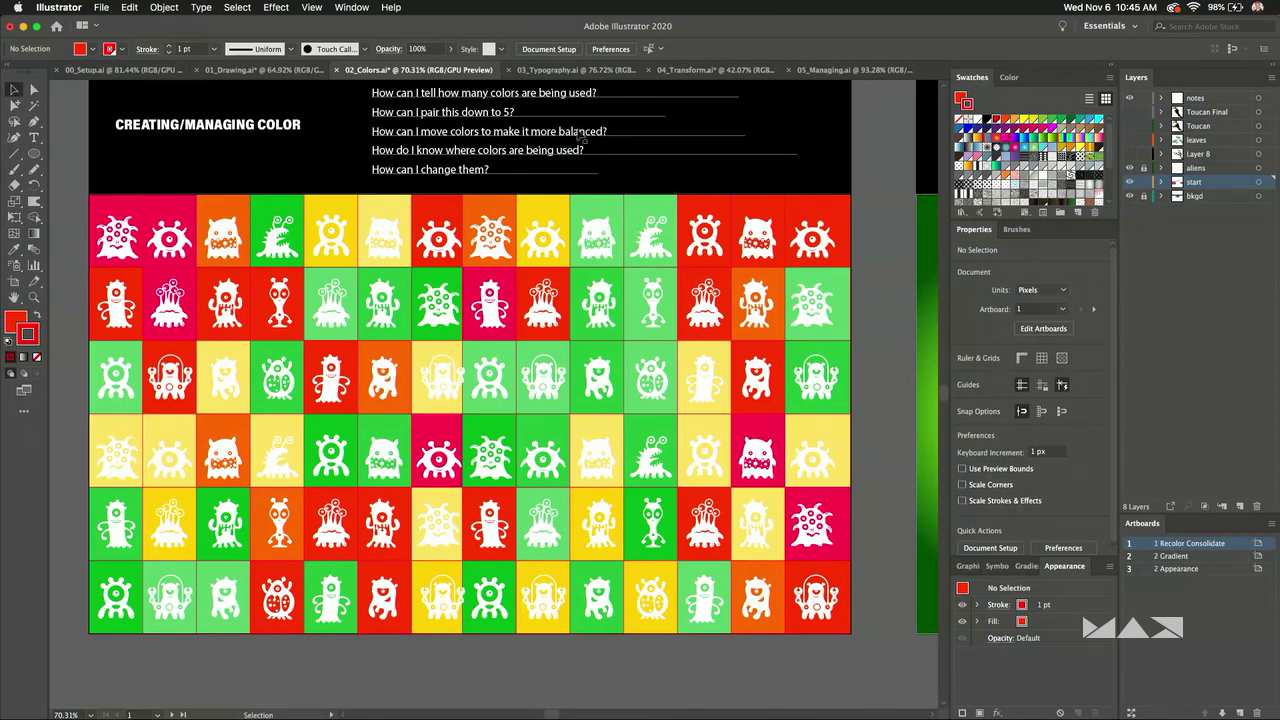
{"action": "left_click", "coordinate": [121, 6]}
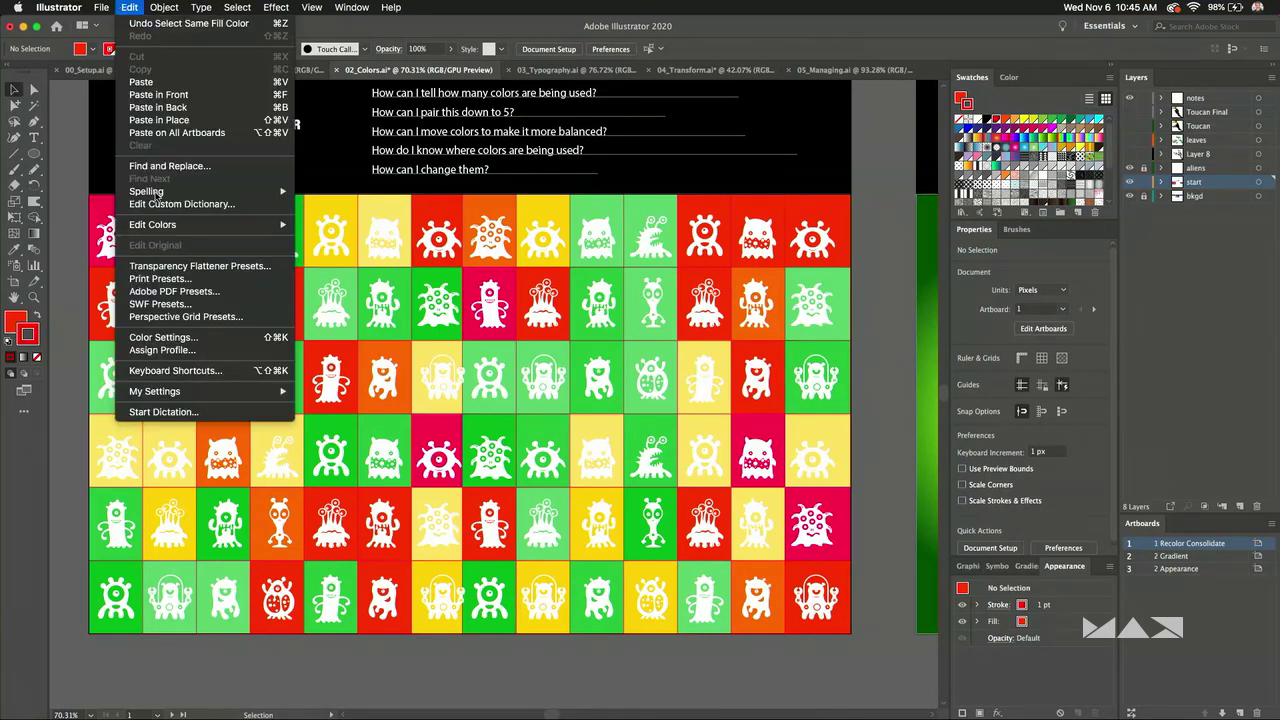
{"action": "left_click", "coordinate": [886, 301]}
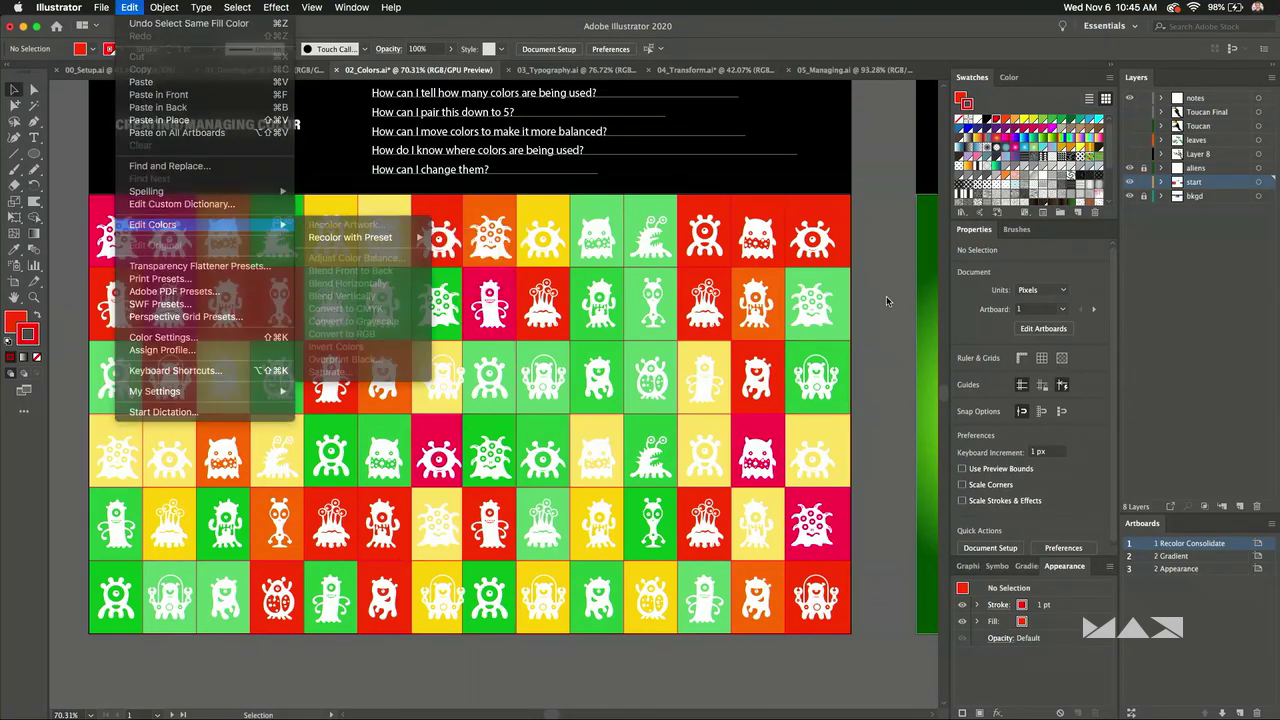
Unlock the bkgd layer and select the purple rectangle on the Gradient artboard.
{"action": "scroll", "coordinate": [860, 280], "scroll_direction": "right", "scroll_amount": 10}
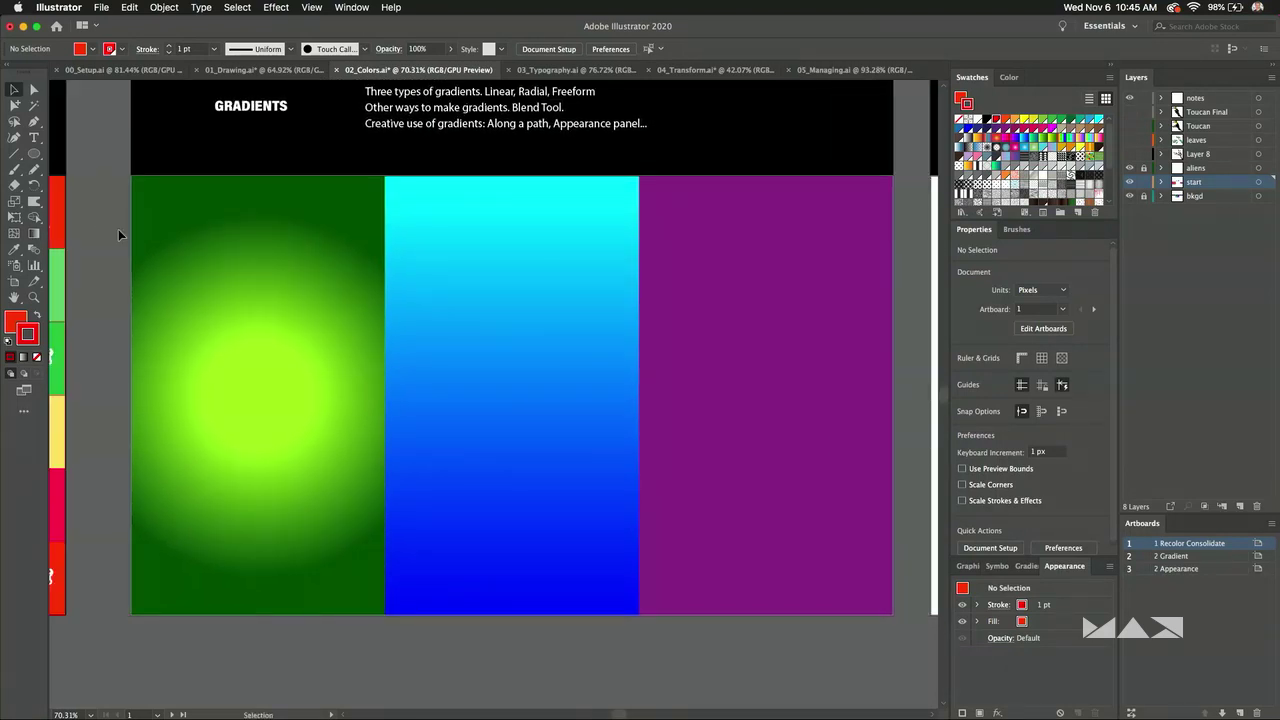
{"action": "left_click", "coordinate": [184, 242]}
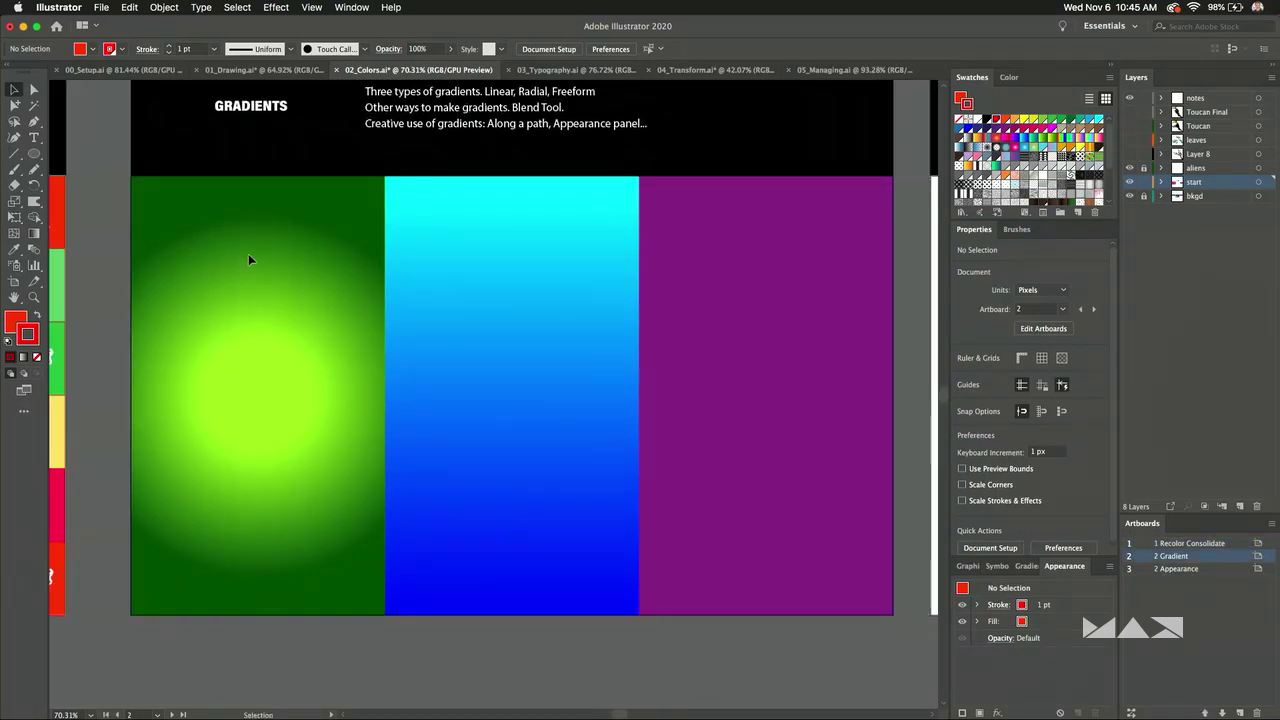
{"action": "left_click", "coordinate": [1141, 196]}
{"action": "left_click", "coordinate": [737, 322]}
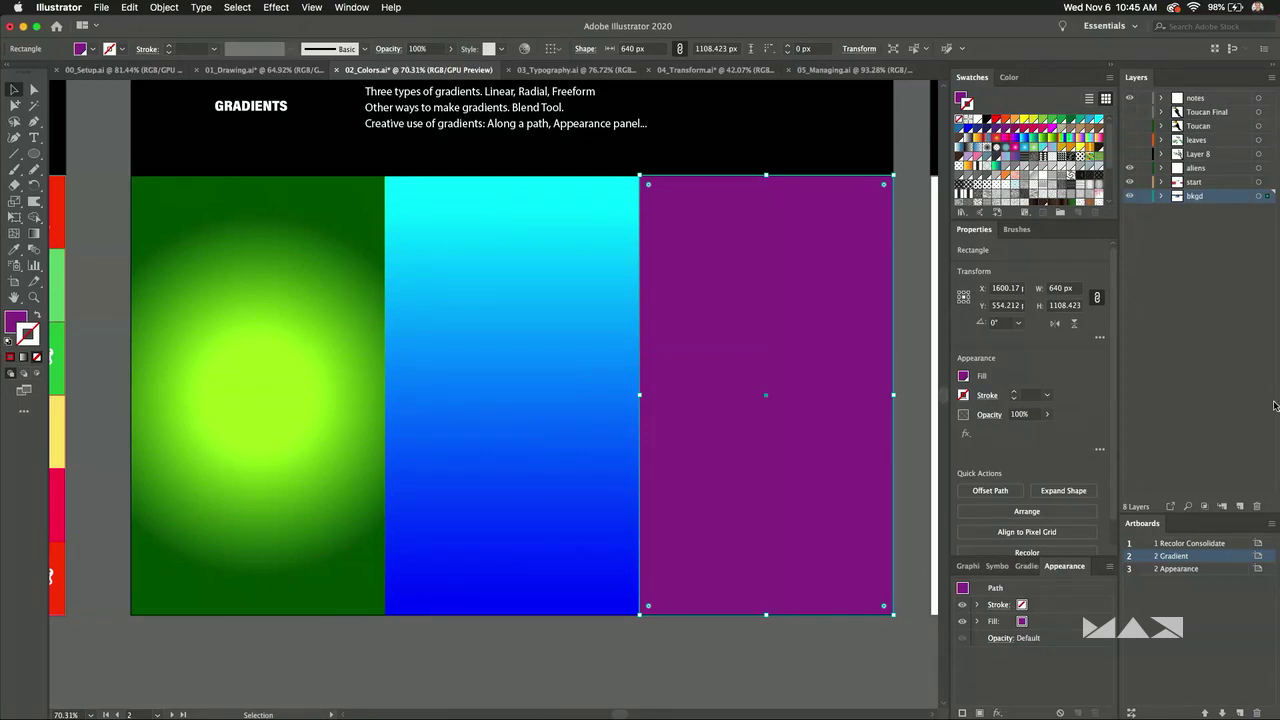
Apply a freeform gradient to the purple rectangle and add a second blue color point below its upper-left one.
{"action": "left_click_drag", "start_coordinate": [1013, 569], "coordinate": [795, 250]}
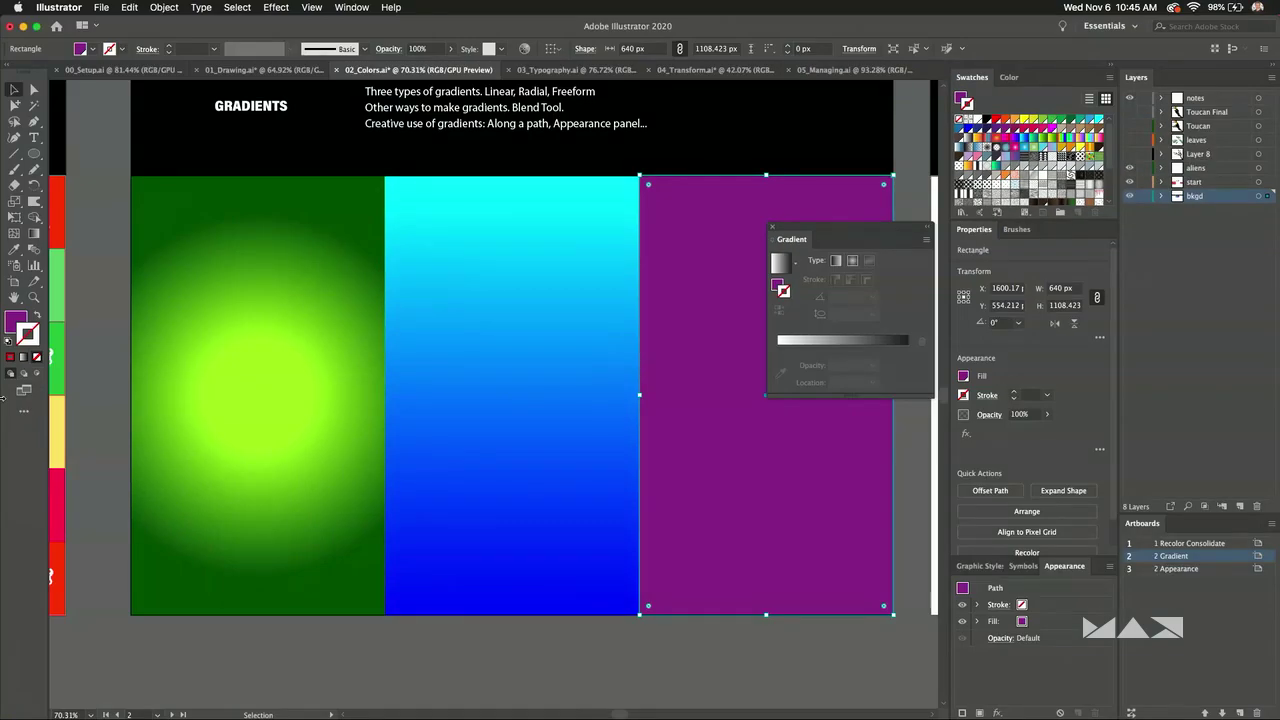
{"action": "left_click", "coordinate": [1093, 28]}
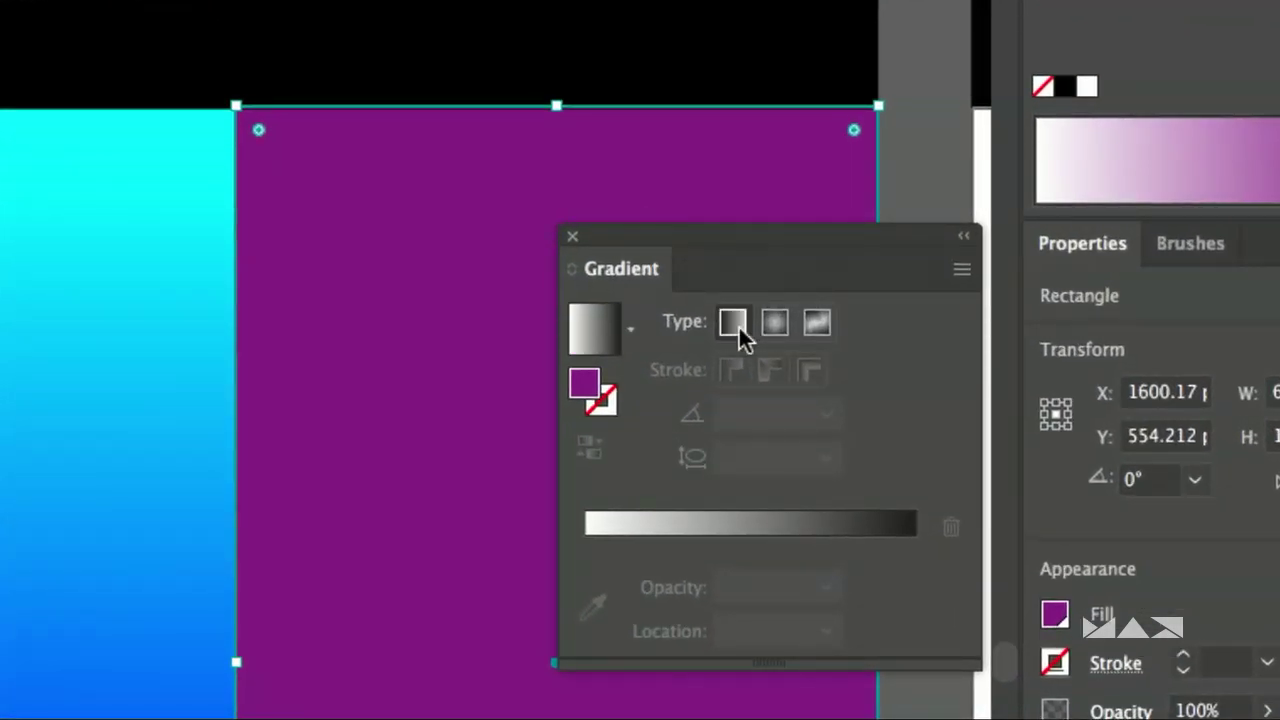
{"action": "left_click", "coordinate": [738, 324]}
{"action": "left_click", "coordinate": [777, 328]}
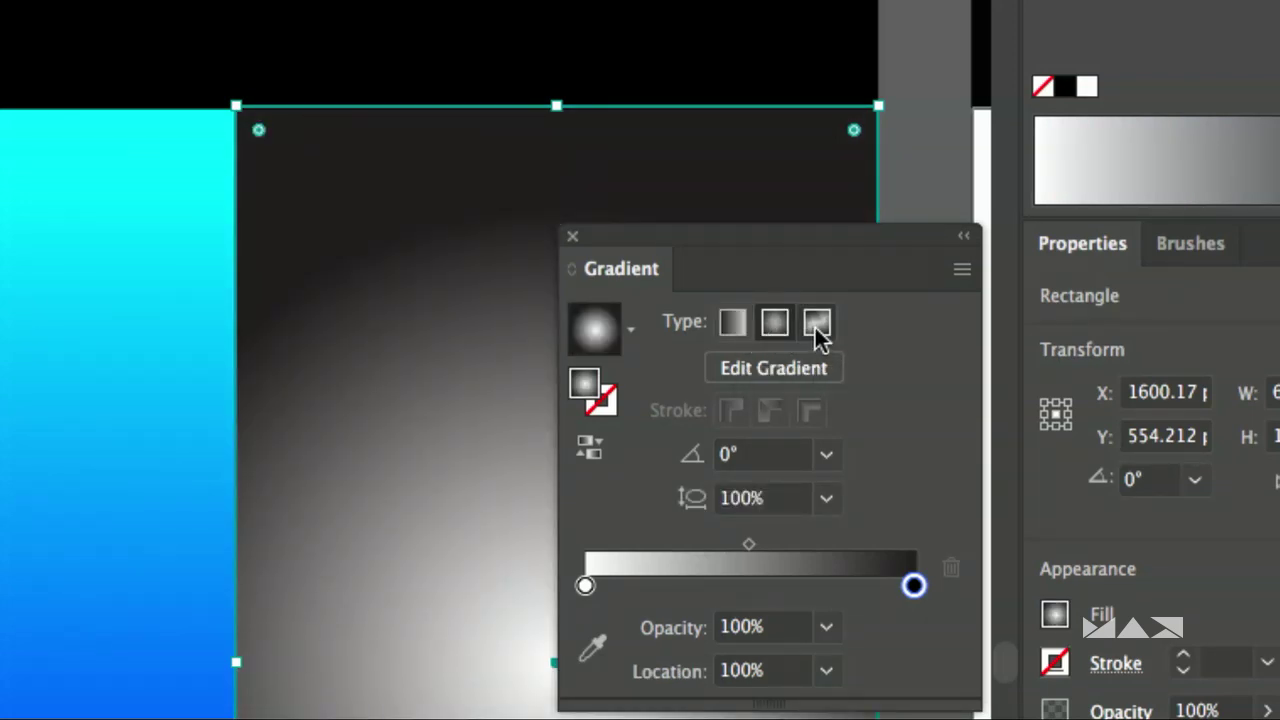
{"action": "left_click", "coordinate": [816, 328]}
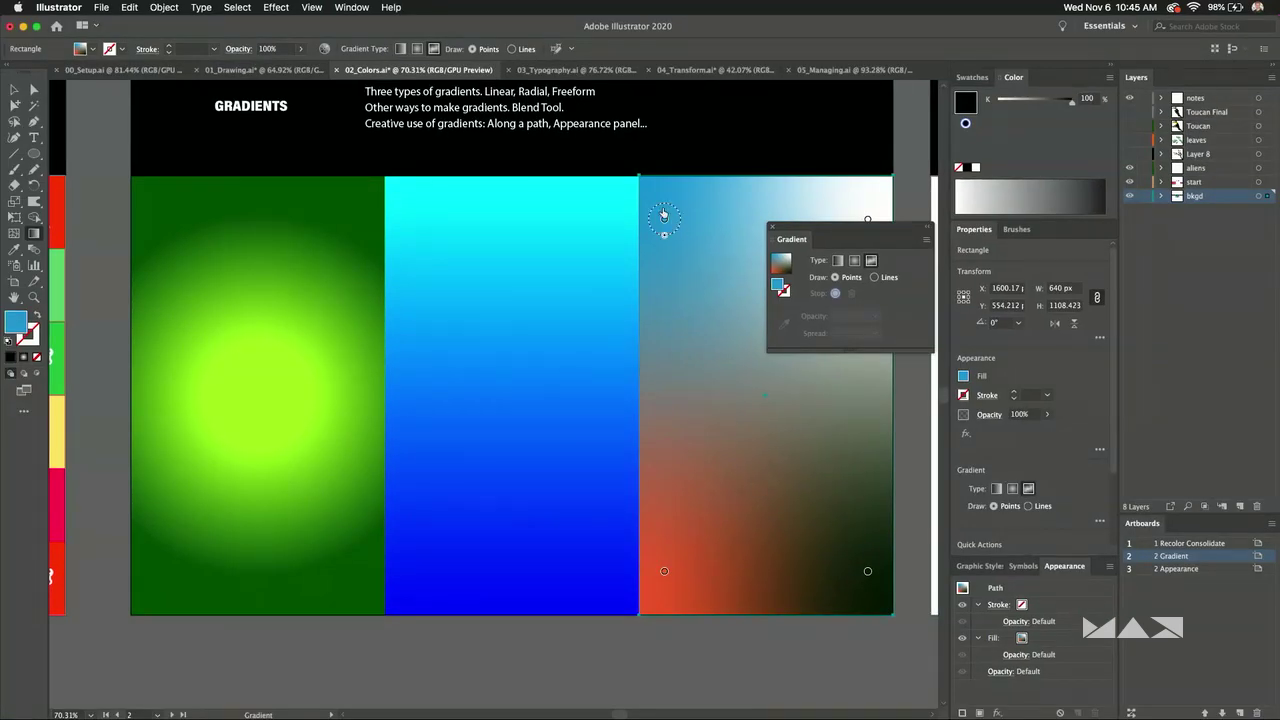
{"action": "left_click", "coordinate": [701, 327]}
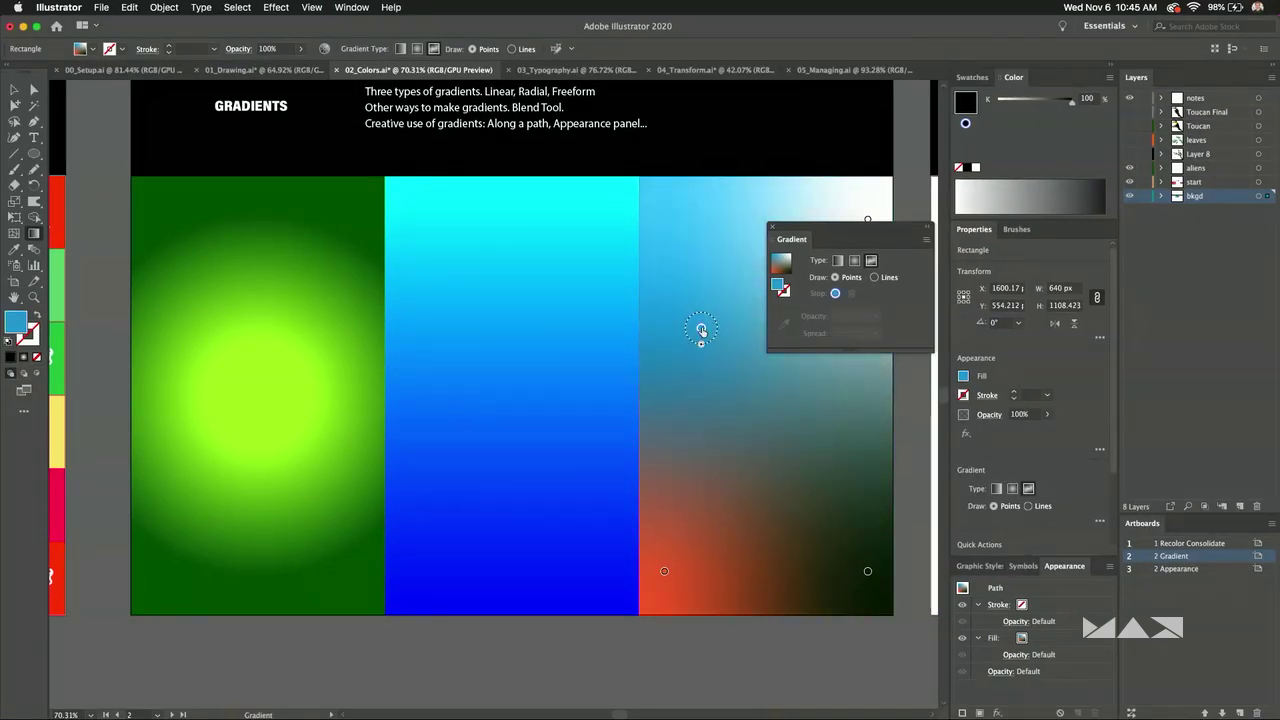
Widen the gradient rectangle to about 1920 px across the artboard, and move its upper-left blue color point inward.
{"action": "left_click", "coordinate": [10, 91]}
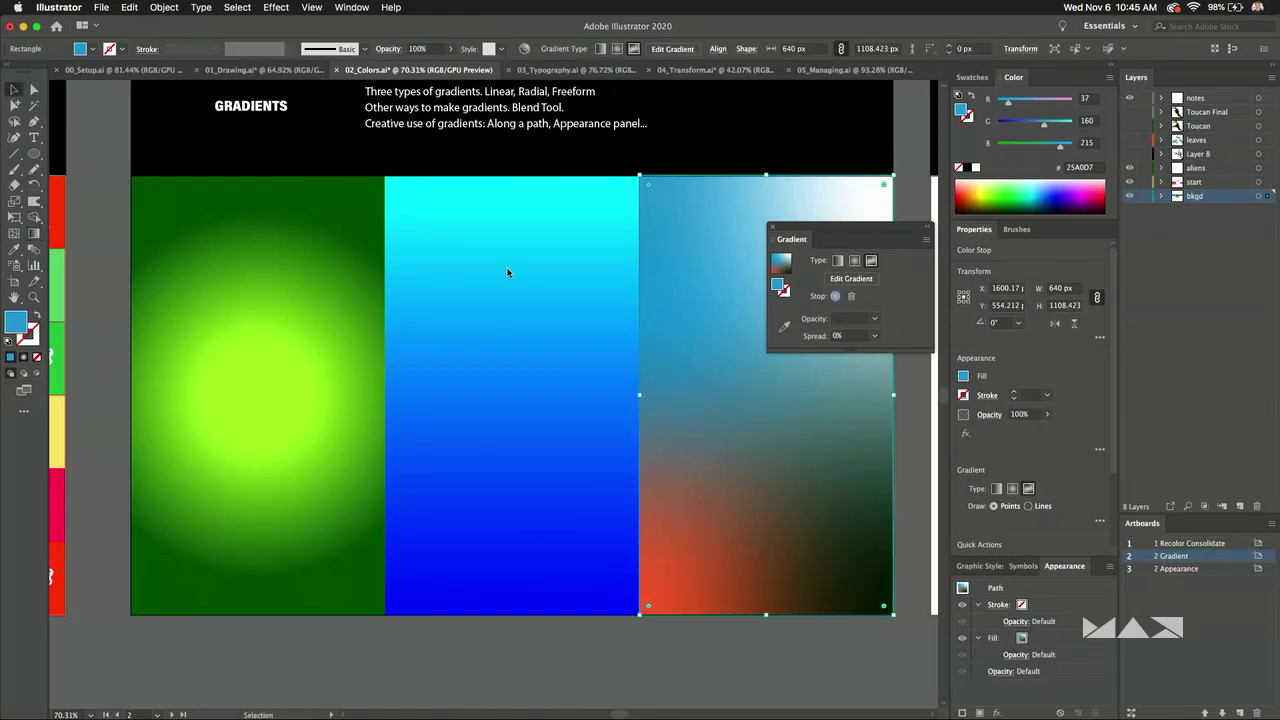
{"action": "left_click_drag", "start_coordinate": [640, 395], "coordinate": [148, 375]}
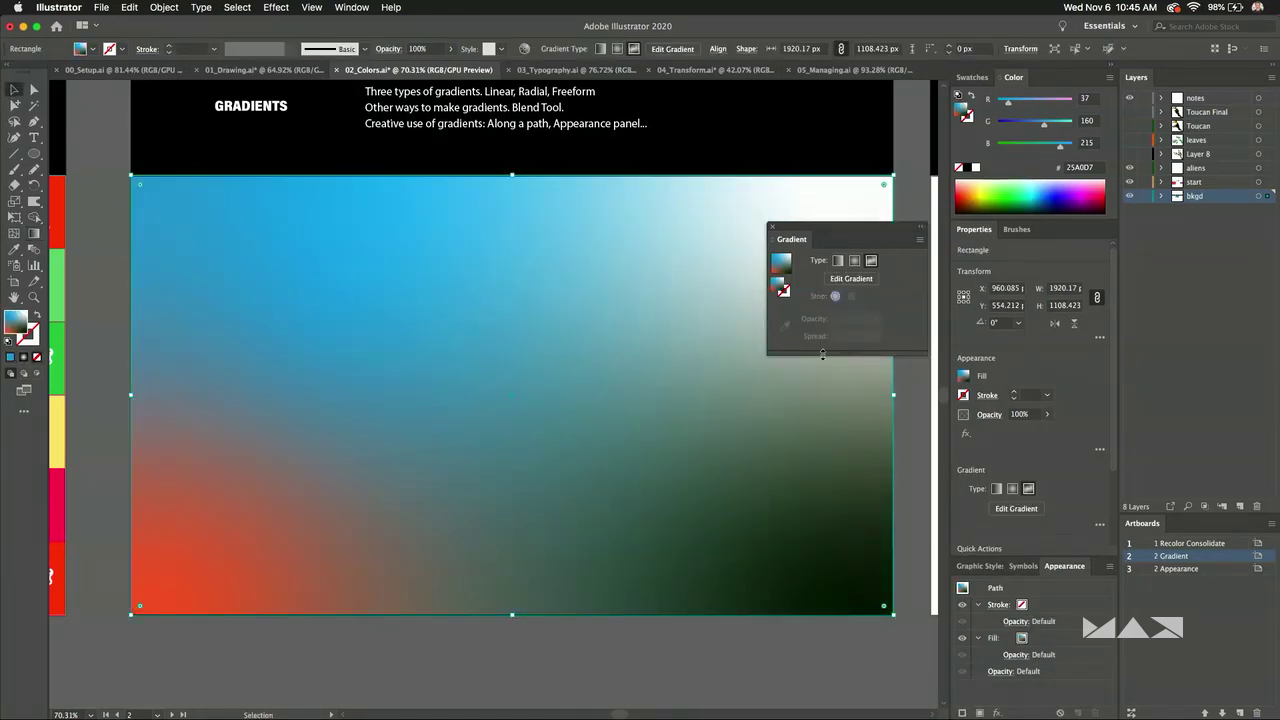
{"action": "left_click", "coordinate": [849, 284]}
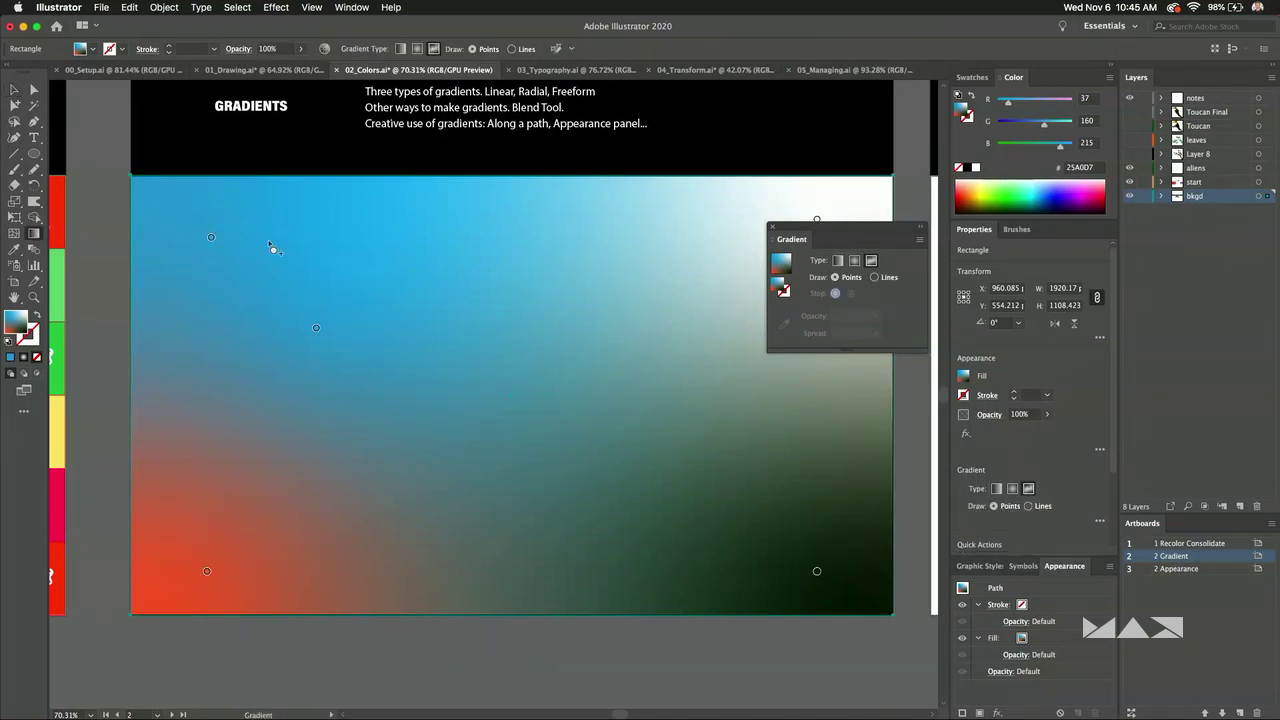
{"action": "left_click_drag", "start_coordinate": [210, 240], "coordinate": [328, 266]}
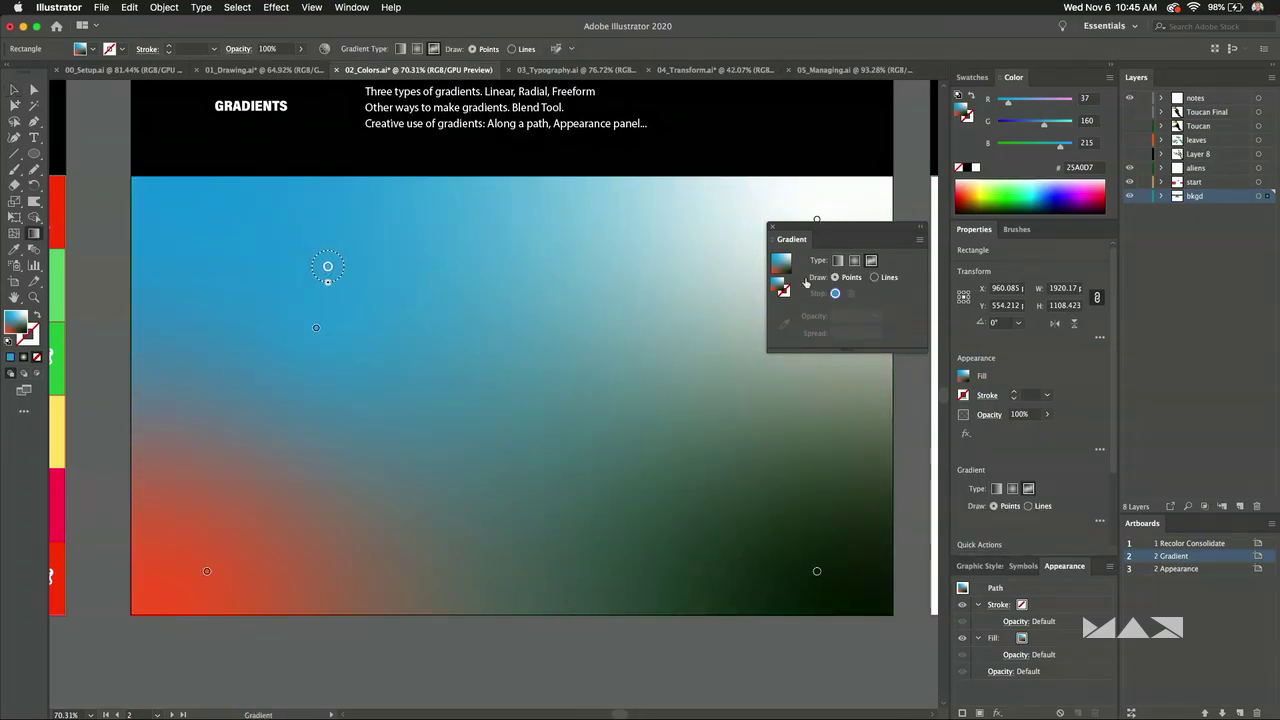
{"action": "left_click_drag", "start_coordinate": [832, 240], "coordinate": [474, 495]}
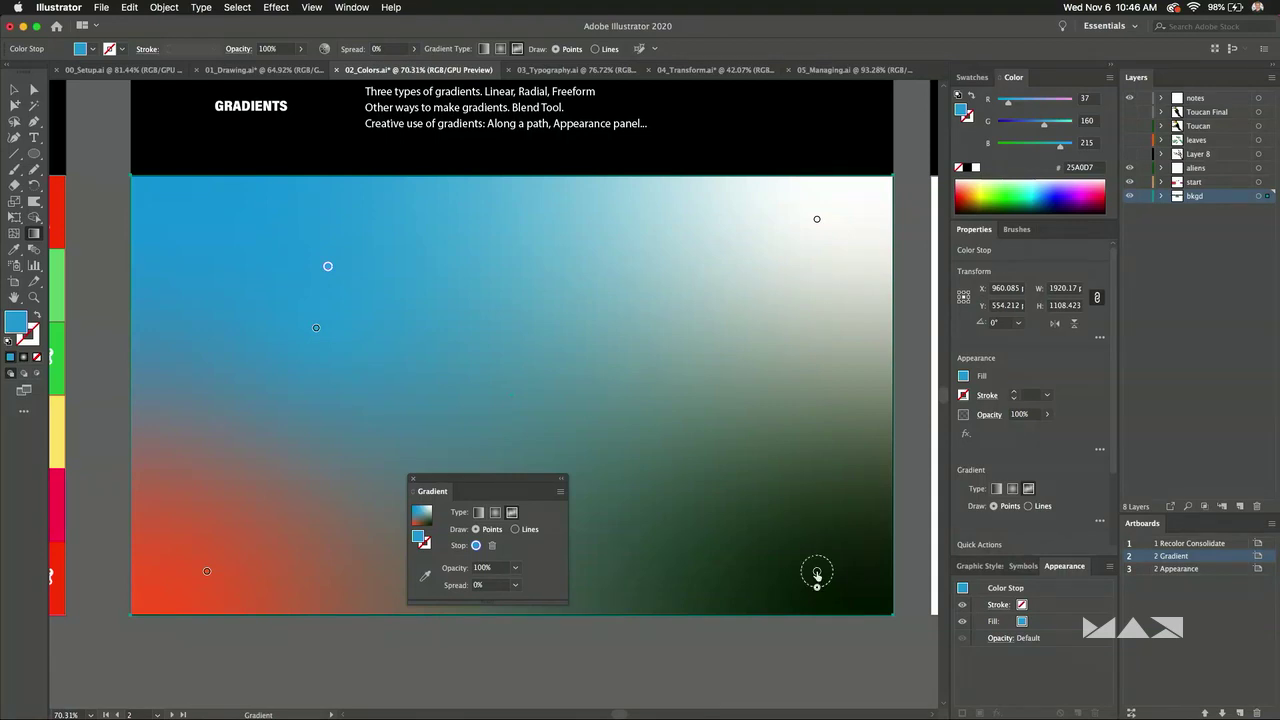
Recolor the gradient's lower-right color point to blue #061DFF and its lower-left point to bright green.
{"action": "double_click", "coordinate": [817, 571]}
{"action": "left_click_drag", "start_coordinate": [760, 509], "coordinate": [776, 510]}
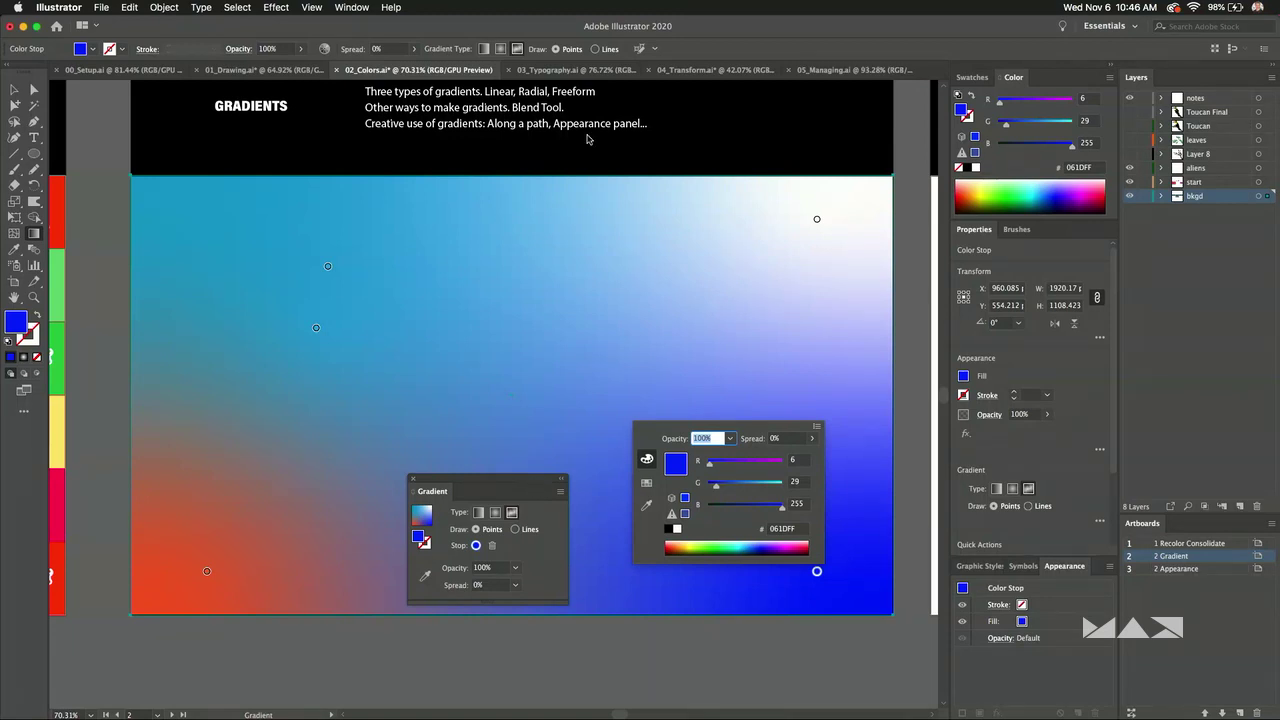
{"action": "left_click", "coordinate": [208, 572]}
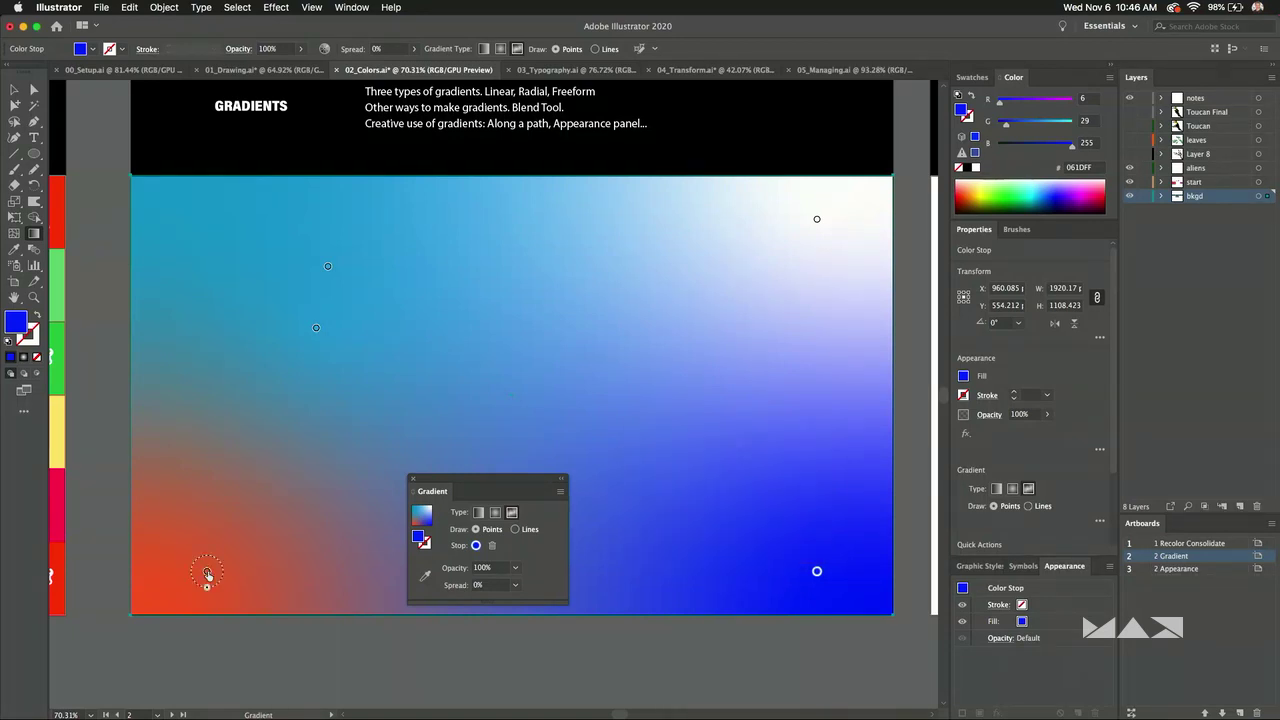
{"action": "double_click", "coordinate": [208, 572]}
{"action": "left_click", "coordinate": [108, 546]}
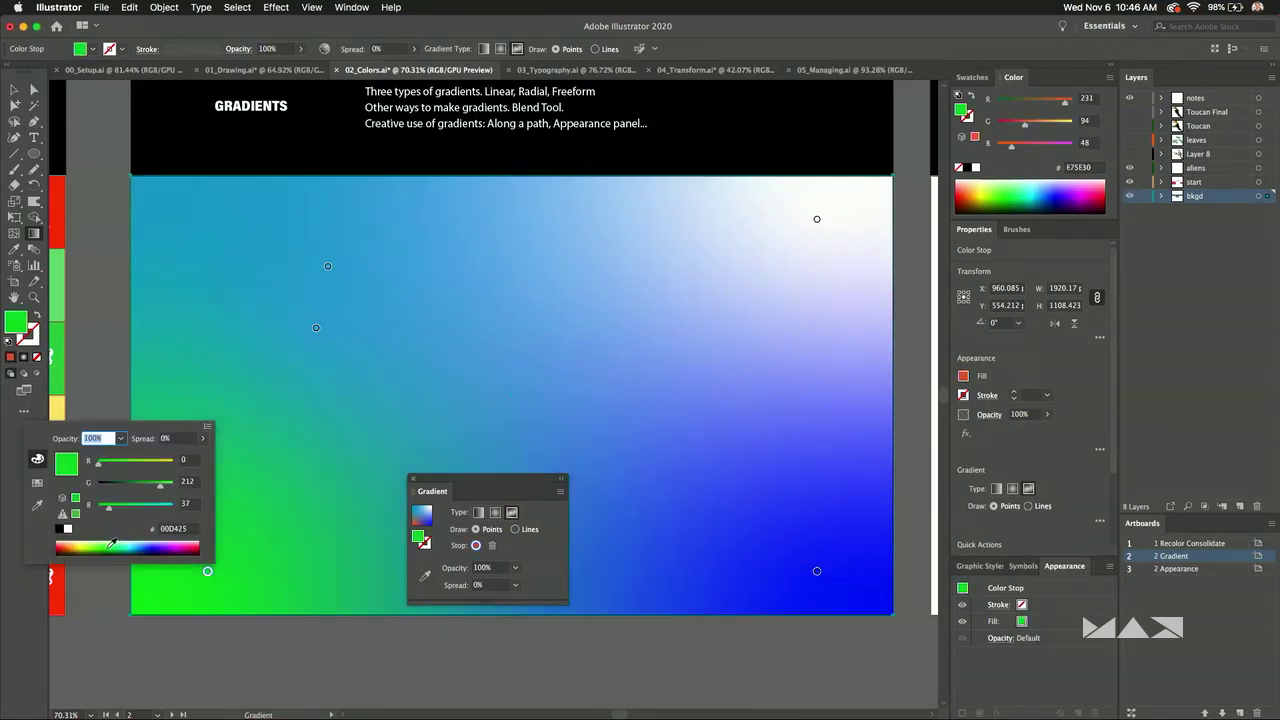
Recolor the gradient's upper-right color point to yellow #FFFE16.
{"action": "left_click", "coordinate": [817, 219]}
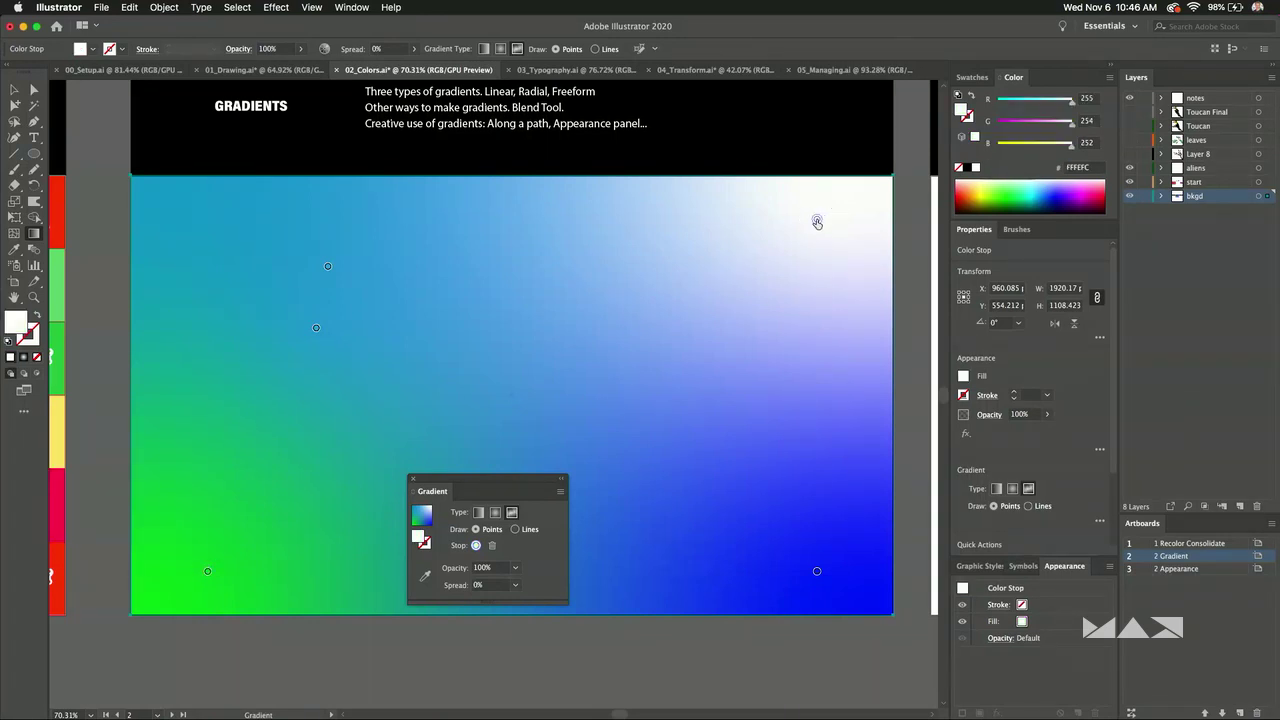
{"action": "double_click", "coordinate": [817, 219]}
{"action": "left_click", "coordinate": [714, 314]}
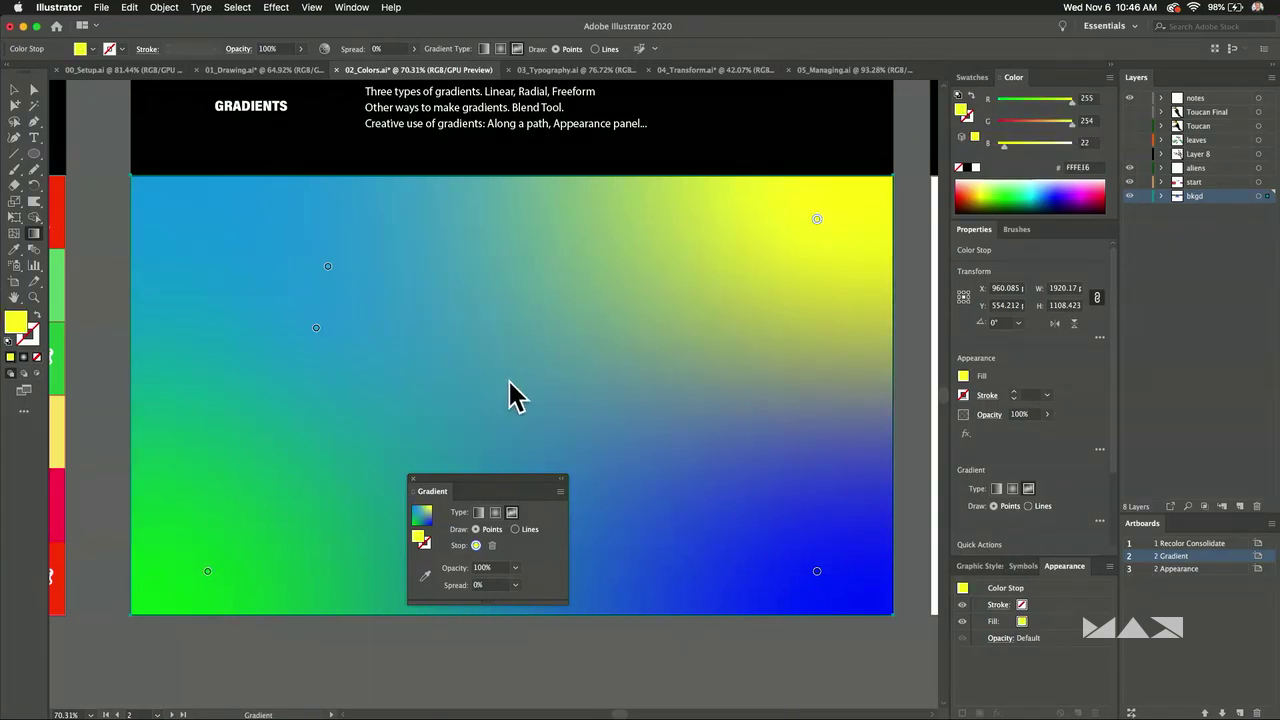
Add a color point just right of the rectangle's center and set it to red #FF0016.
{"action": "left_click", "coordinate": [567, 387]}
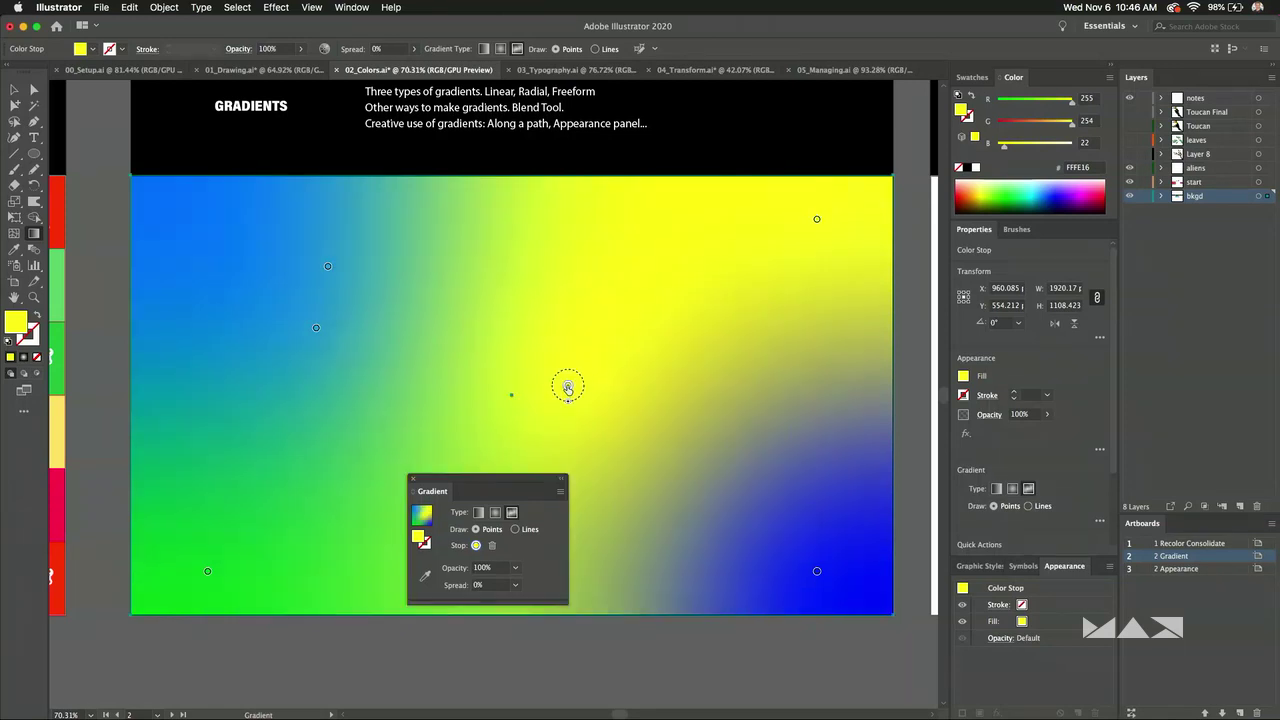
{"action": "left_click_drag", "start_coordinate": [567, 387], "coordinate": [600, 373]}
{"action": "double_click", "coordinate": [600, 373]}
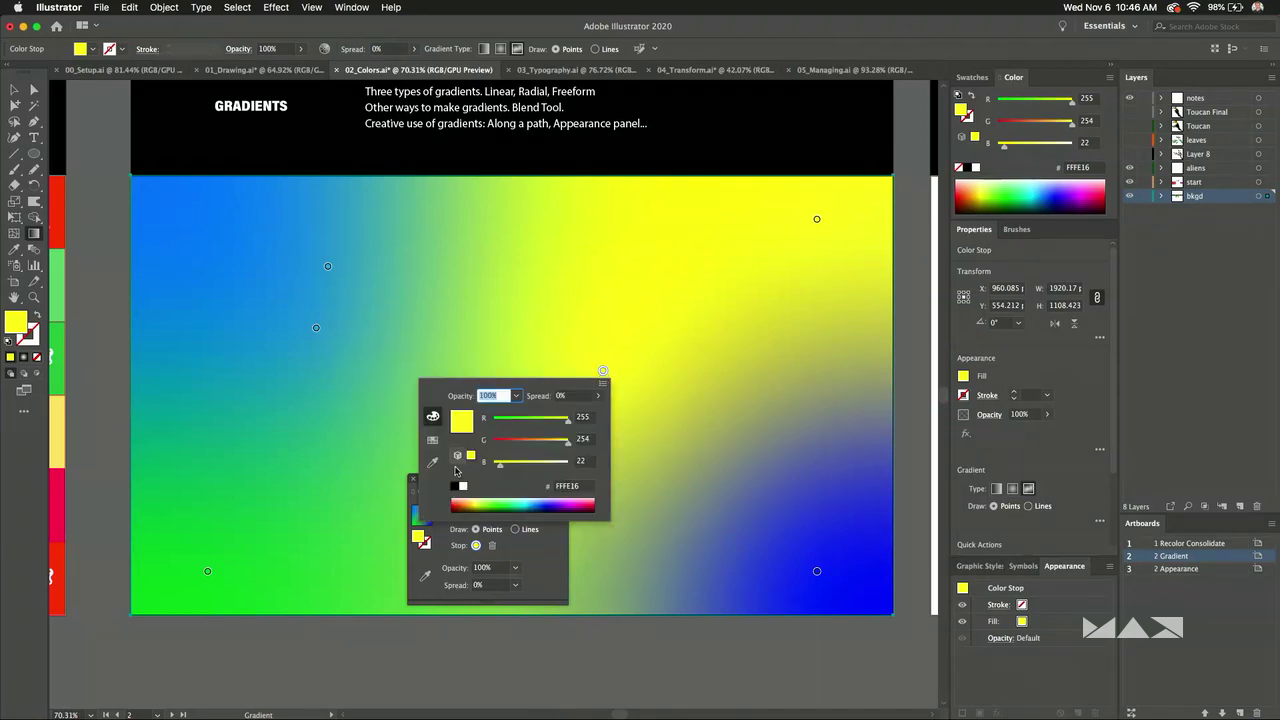
{"action": "left_click", "coordinate": [498, 447]}
{"action": "left_click", "coordinate": [602, 371]}
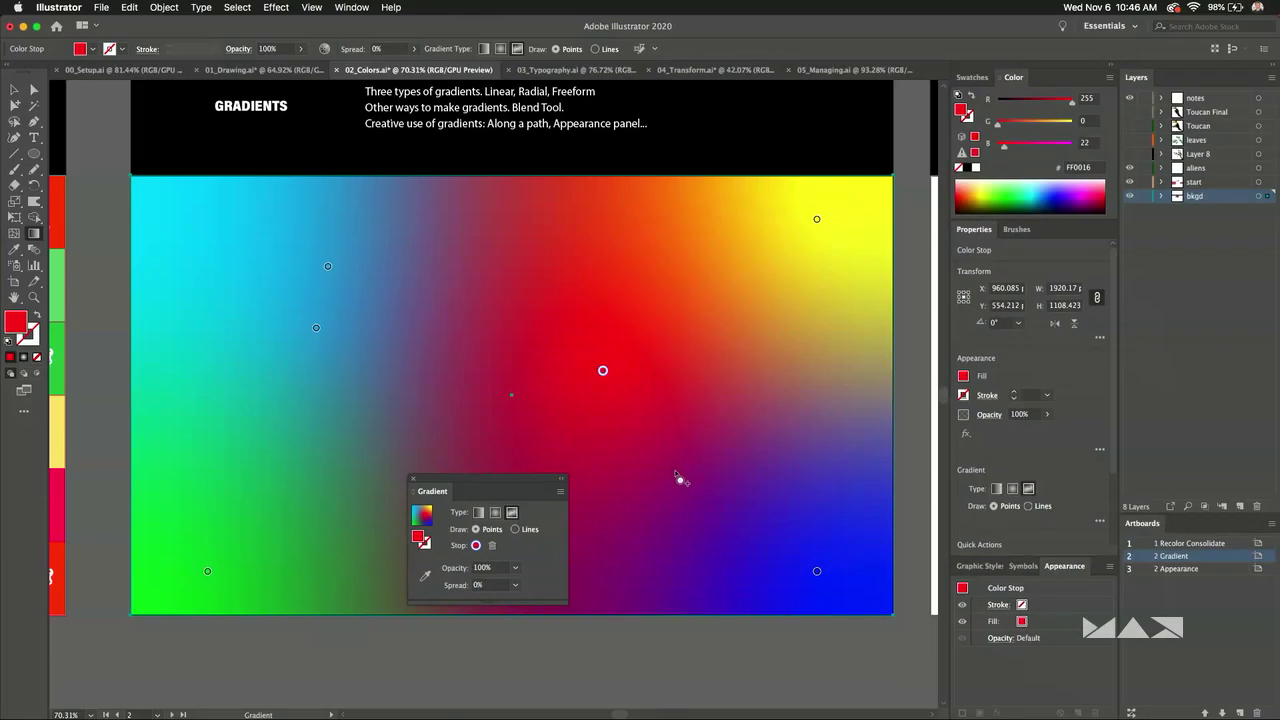
Shift the central color point slightly up and right, recolor it to green #009433, and close the gradient settings.
{"action": "left_click_drag", "start_coordinate": [602, 371], "coordinate": [627, 328]}
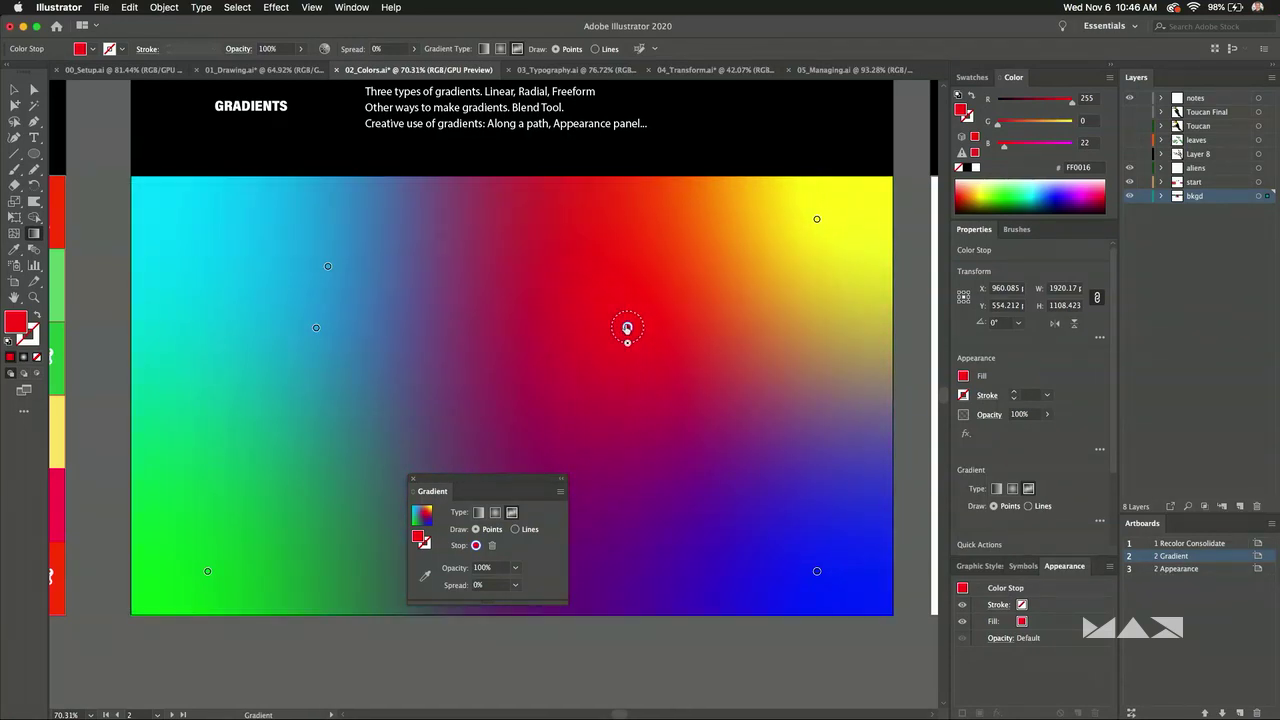
{"action": "double_click", "coordinate": [627, 327]}
{"action": "left_click", "coordinate": [534, 459]}
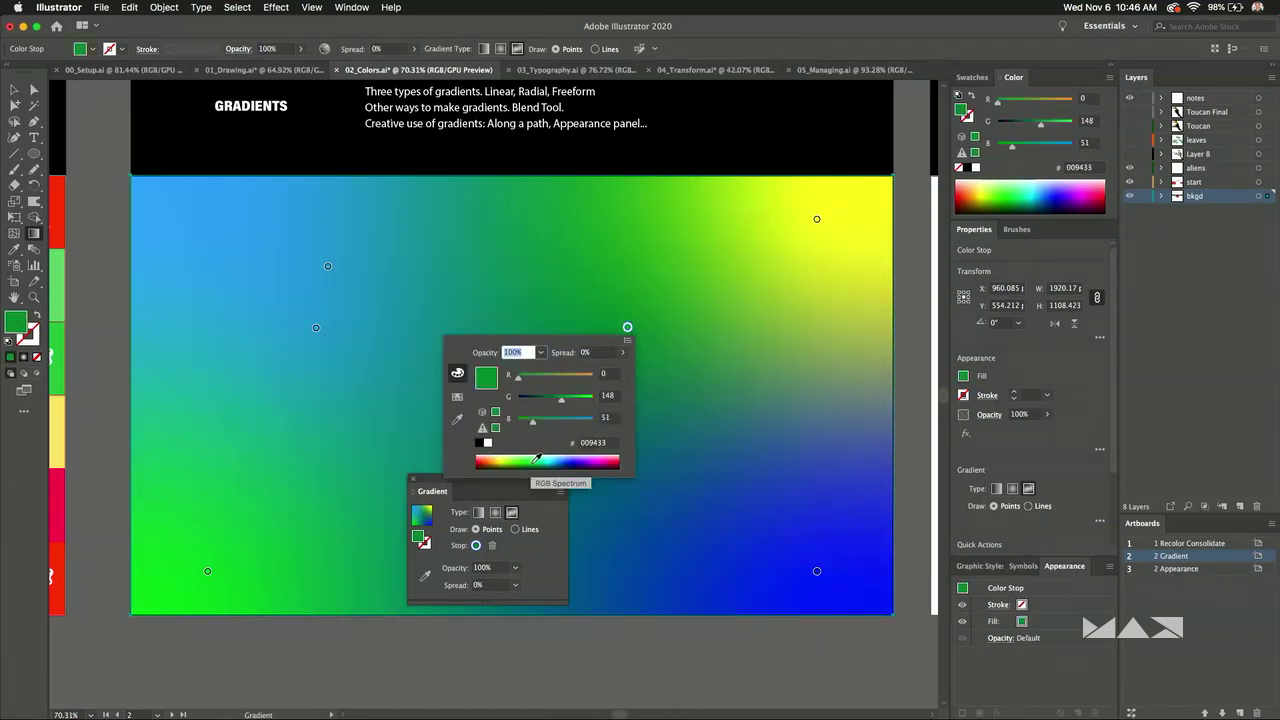
{"action": "left_click", "coordinate": [412, 481]}
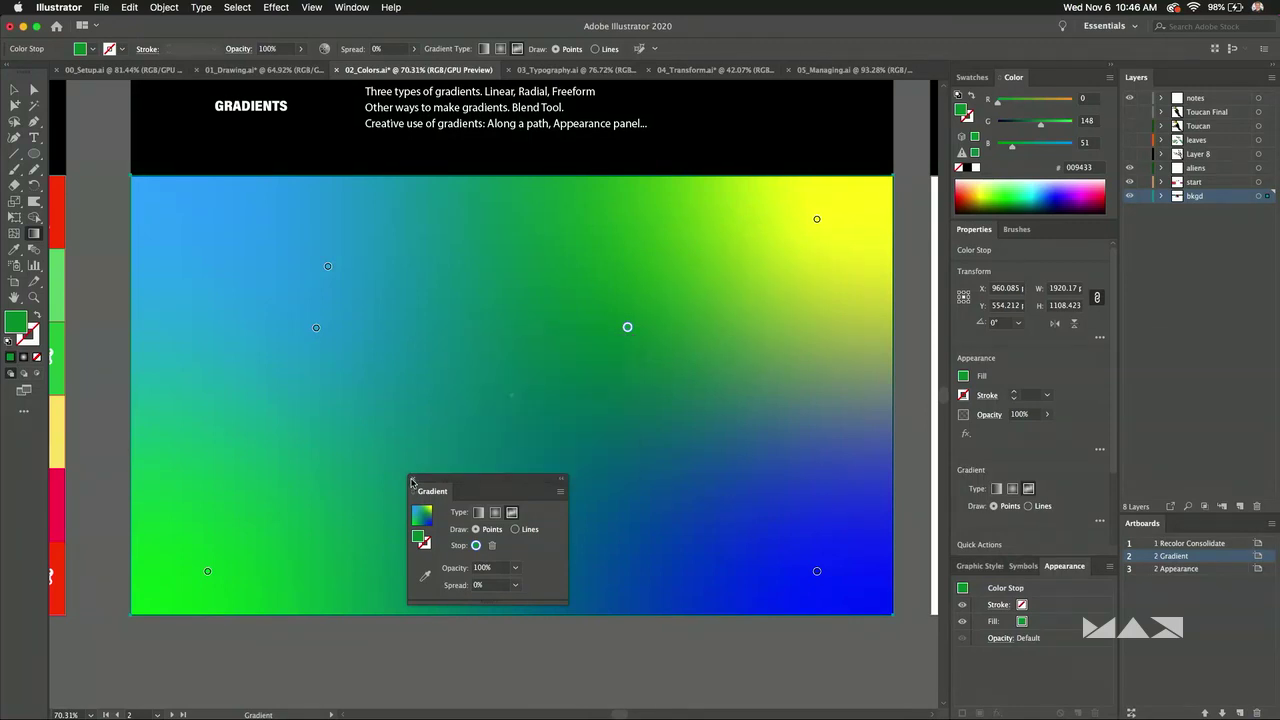
{"action": "left_click", "coordinate": [412, 480]}
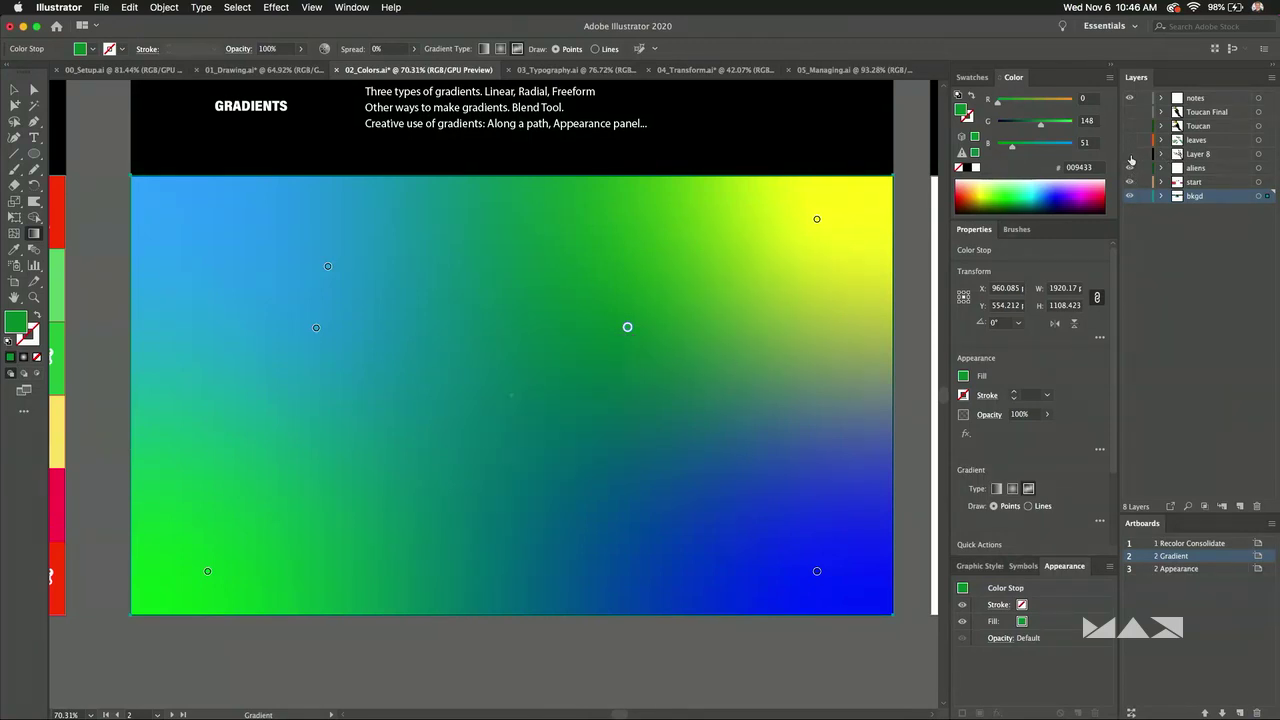
Show the Layer 8, leaves and Toucan layers over the gradient background.
{"action": "left_click", "coordinate": [1129, 150]}
{"action": "left_click", "coordinate": [1129, 139]}
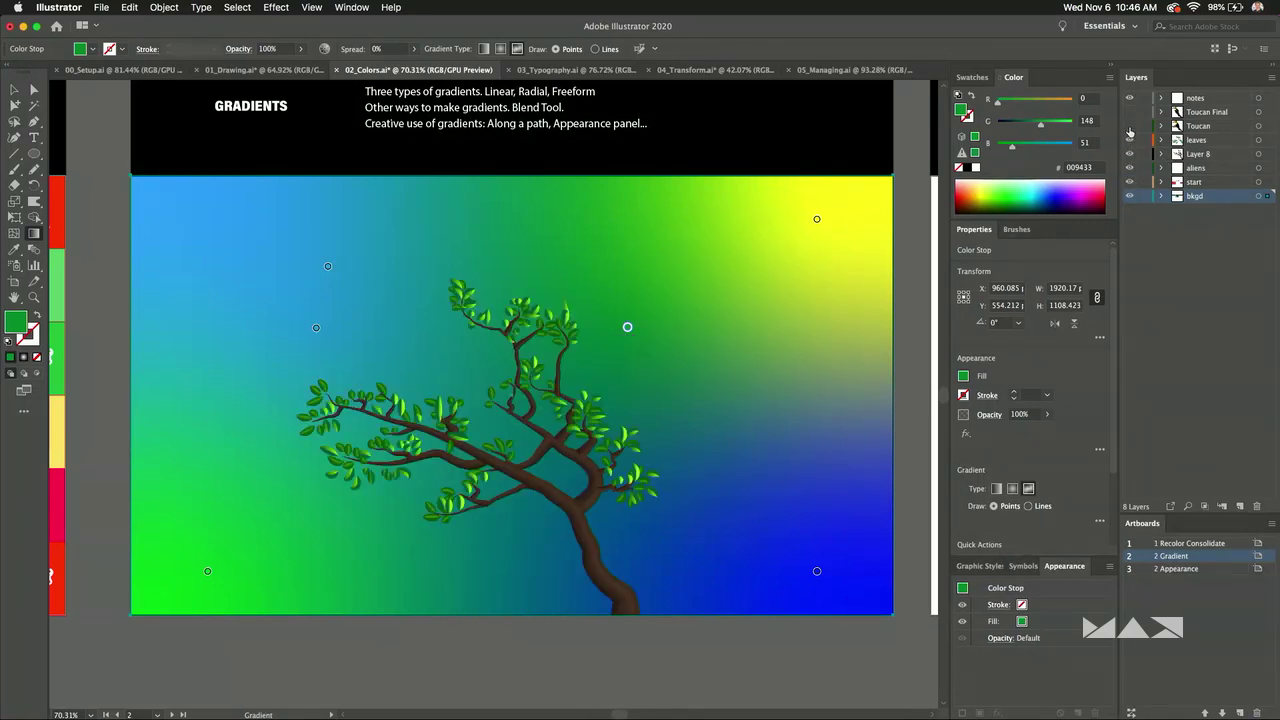
{"action": "left_click", "coordinate": [1129, 126]}
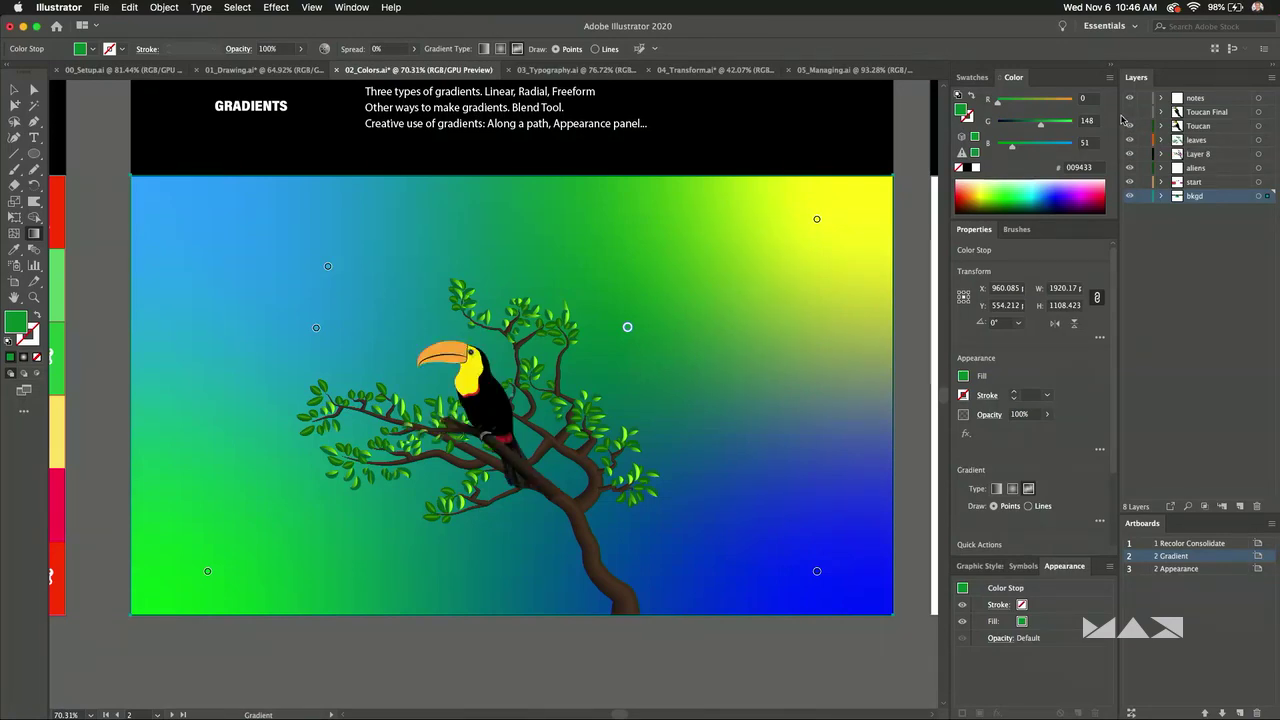
Select the toucan's orange beak and apply a freeform gradient in Points mode to it.
{"action": "left_click", "coordinate": [13, 90]}
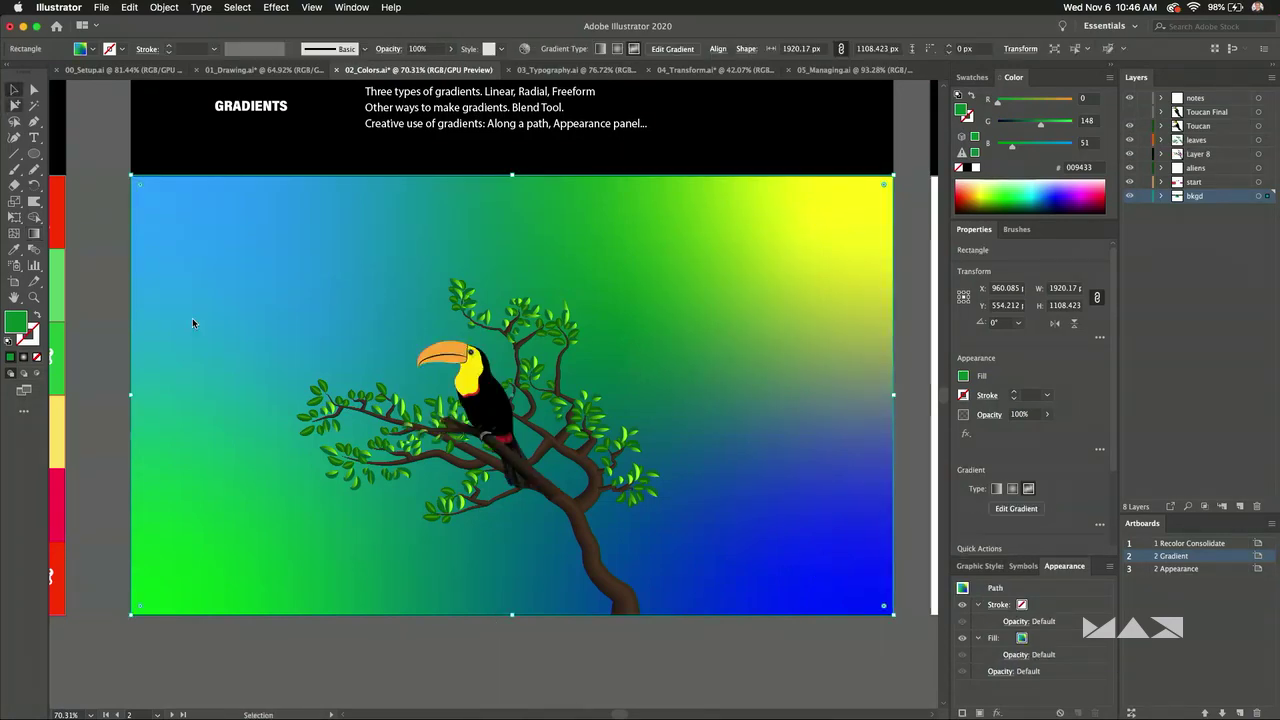
{"action": "scroll", "coordinate": [563, 324], "scroll_direction": "up", "scroll_amount": 6}
{"action": "left_click", "coordinate": [380, 300]}
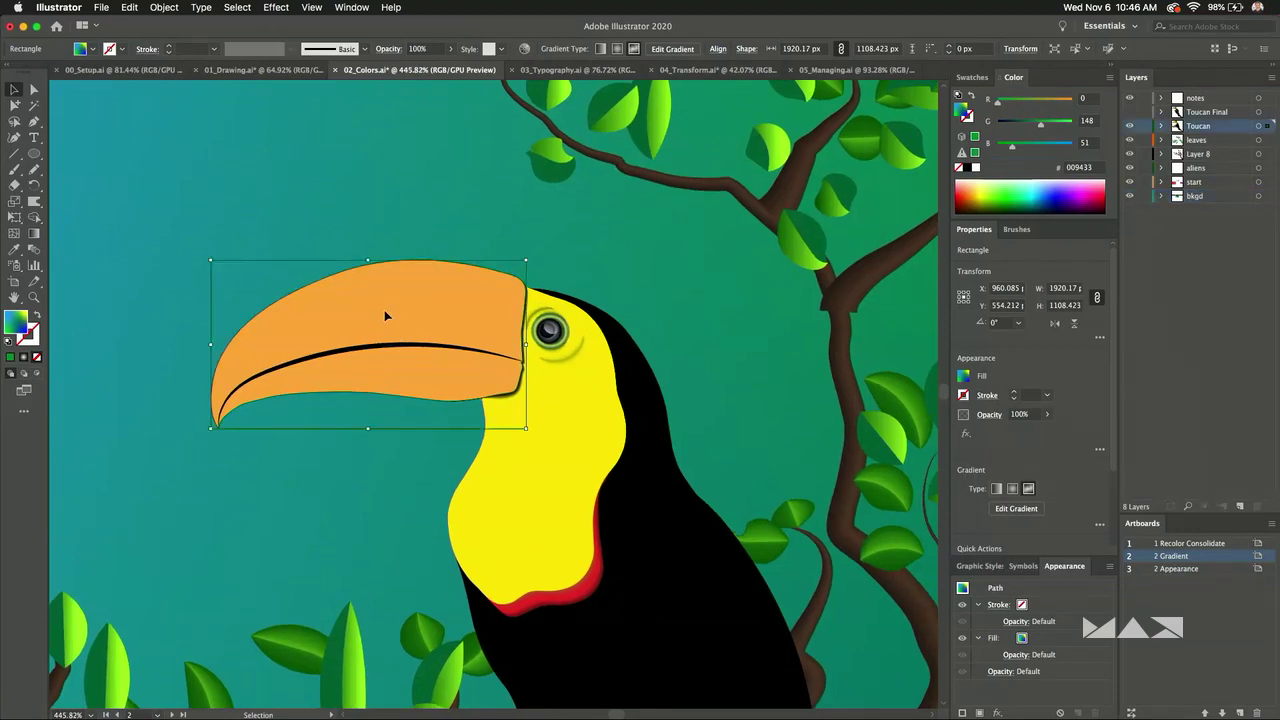
{"action": "scroll", "coordinate": [365, 190], "scroll_direction": "up", "scroll_amount": 2}
{"action": "scroll", "coordinate": [500, 200], "scroll_direction": "up", "scroll_amount": 3}
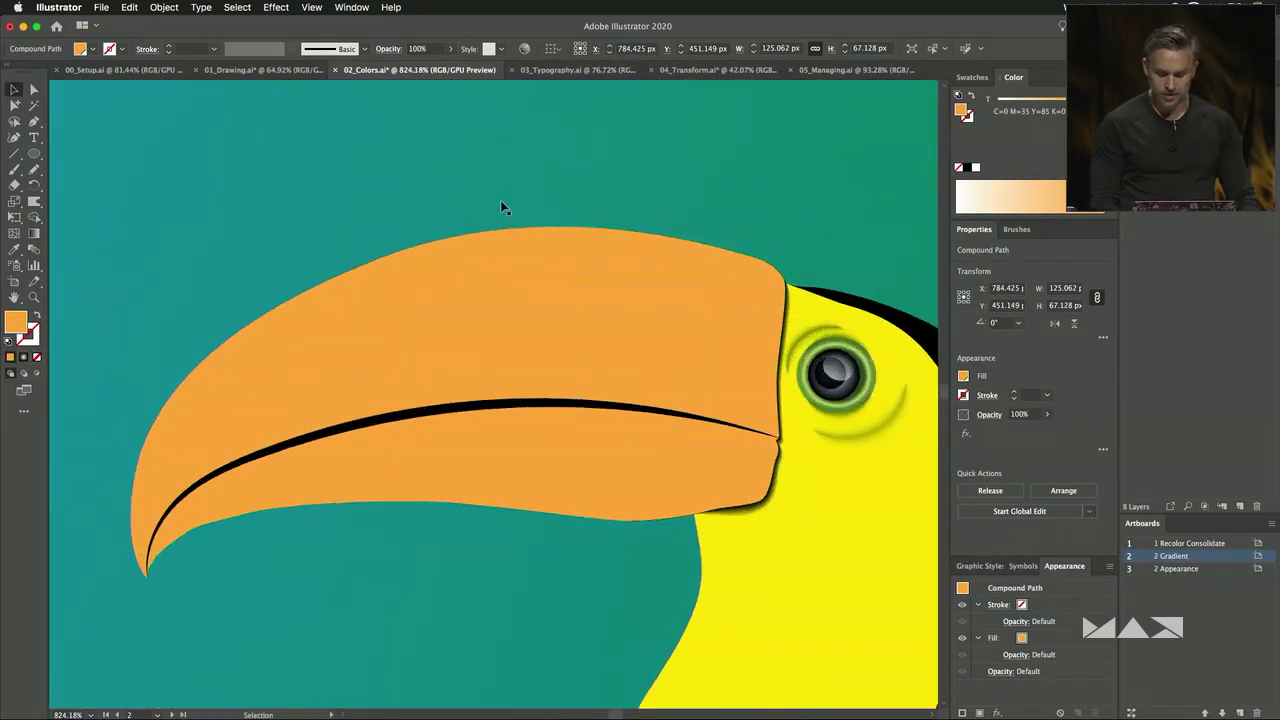
{"action": "scroll", "coordinate": [470, 217], "scroll_direction": "down", "scroll_amount": 2}
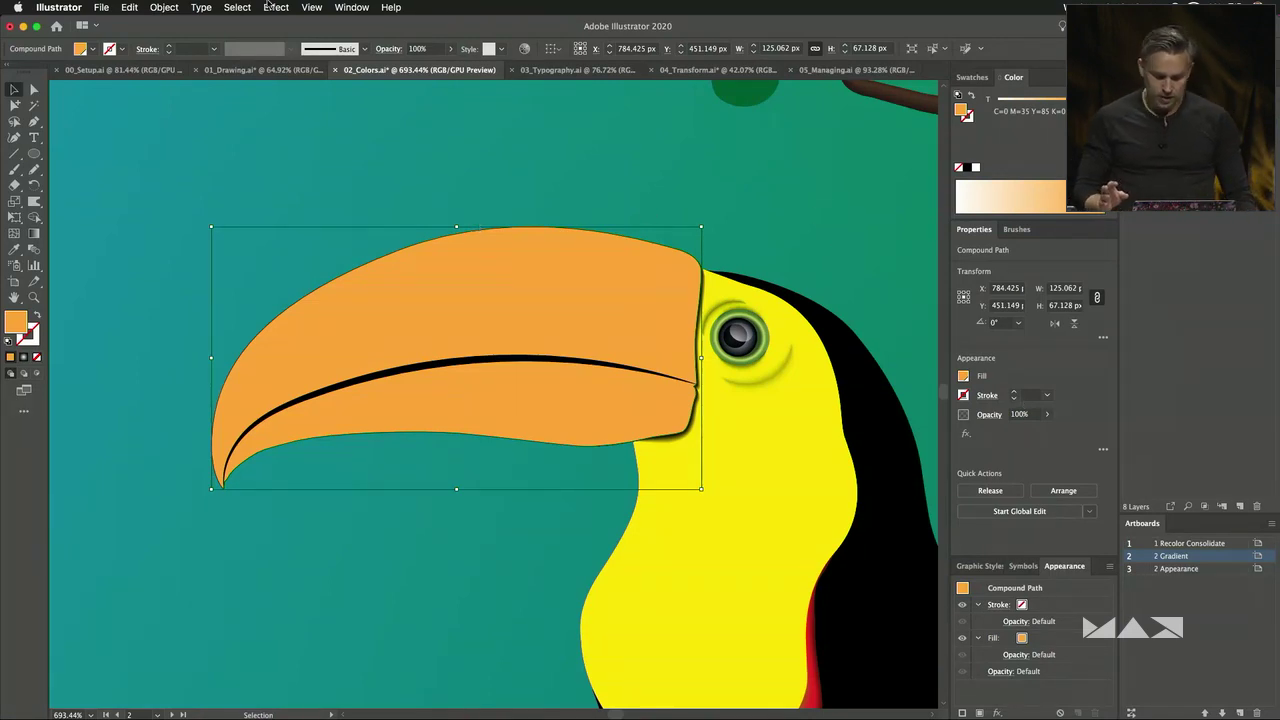
{"action": "left_click", "coordinate": [351, 7]}
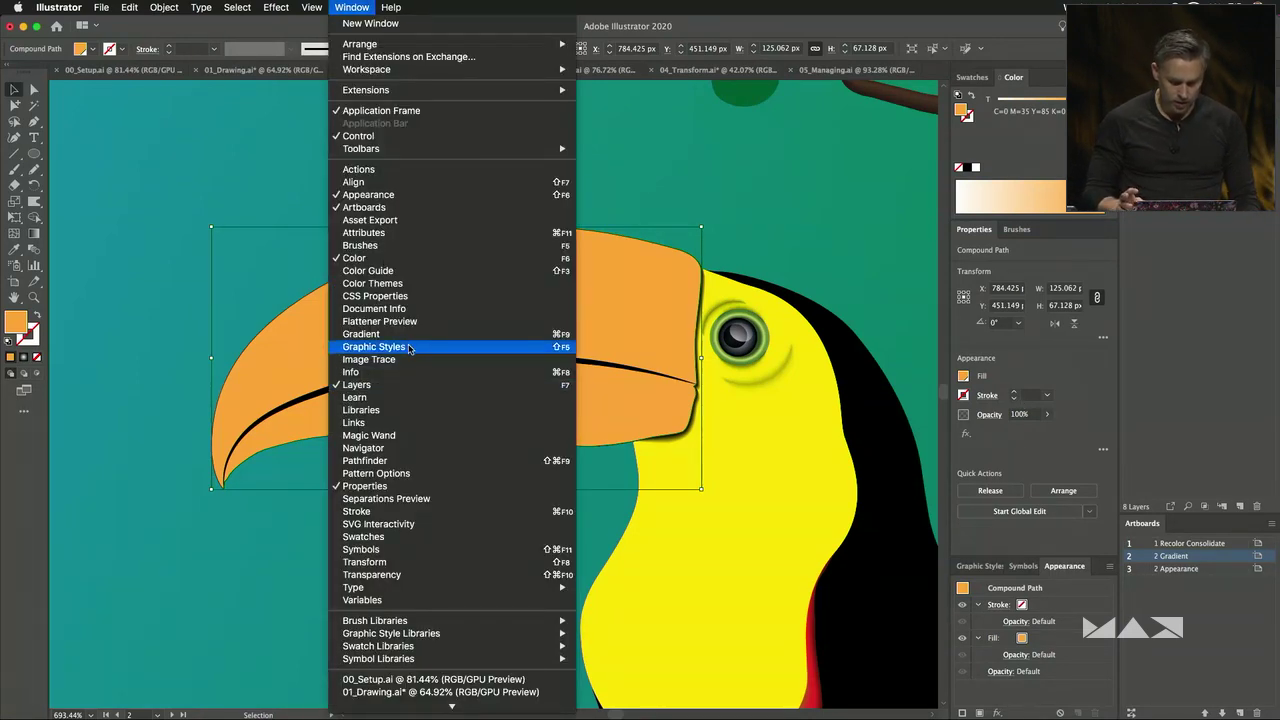
{"action": "left_click", "coordinate": [408, 334]}
{"action": "left_click_drag", "start_coordinate": [470, 483], "coordinate": [831, 252]}
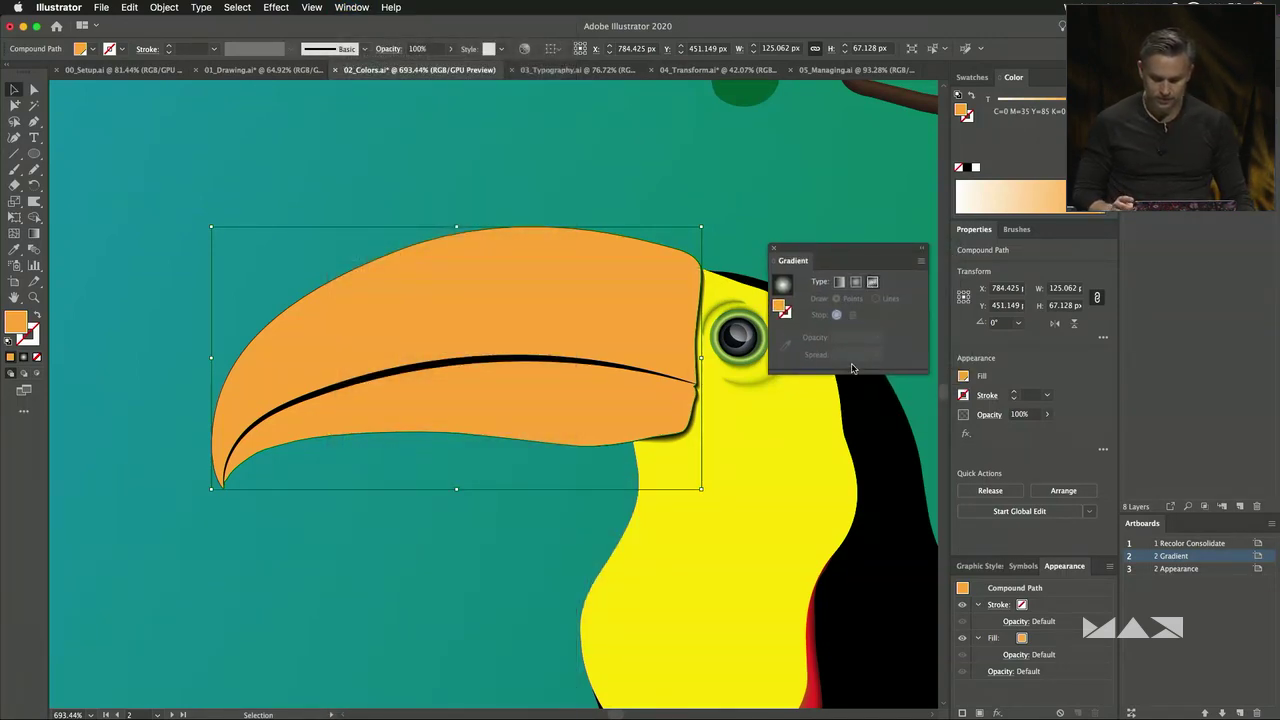
{"action": "key", "text": "g"}
{"action": "left_click", "coordinate": [508, 308]}
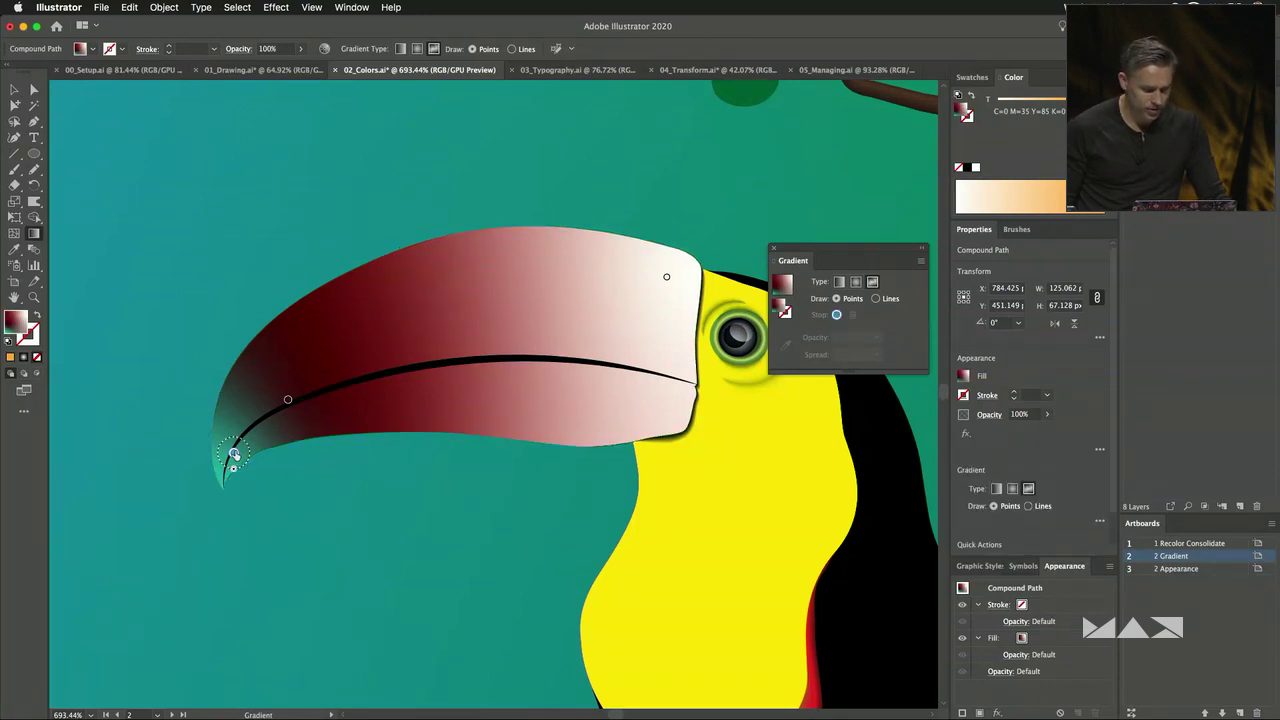
Set the color point at the tip of the beak to red #FF003F.
{"action": "double_click", "coordinate": [234, 453]}
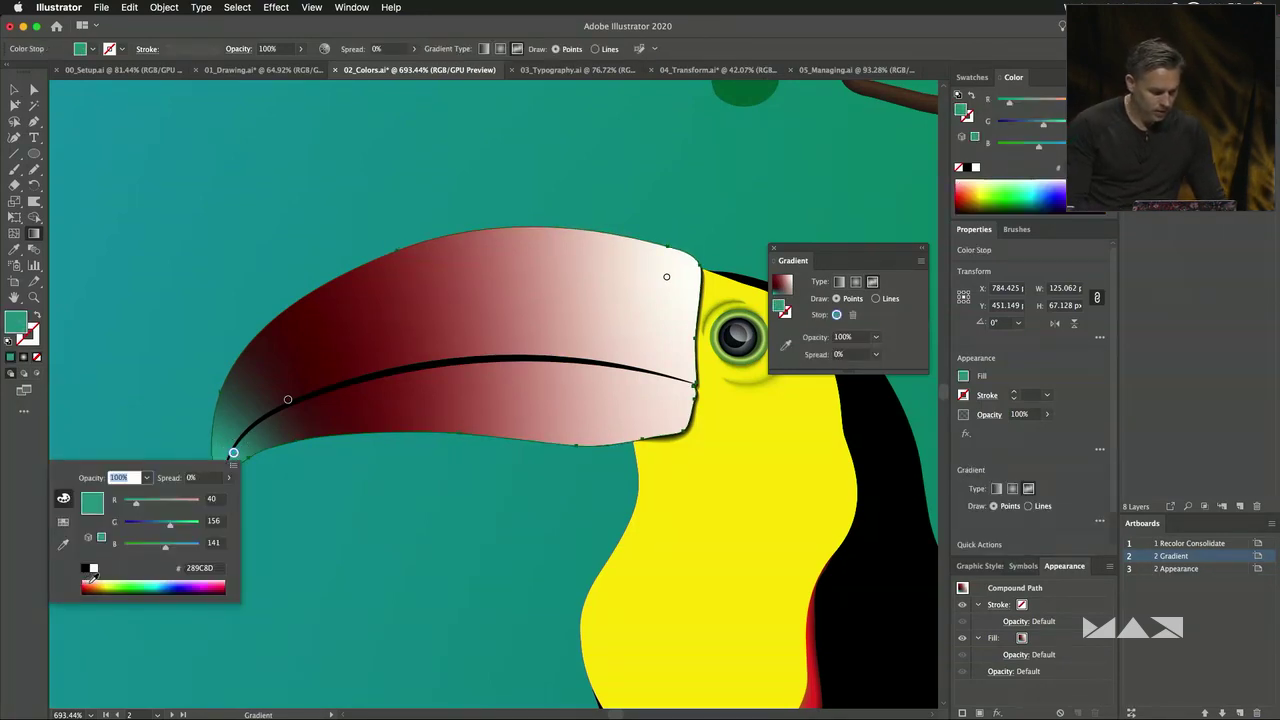
{"action": "left_click", "coordinate": [95, 586]}
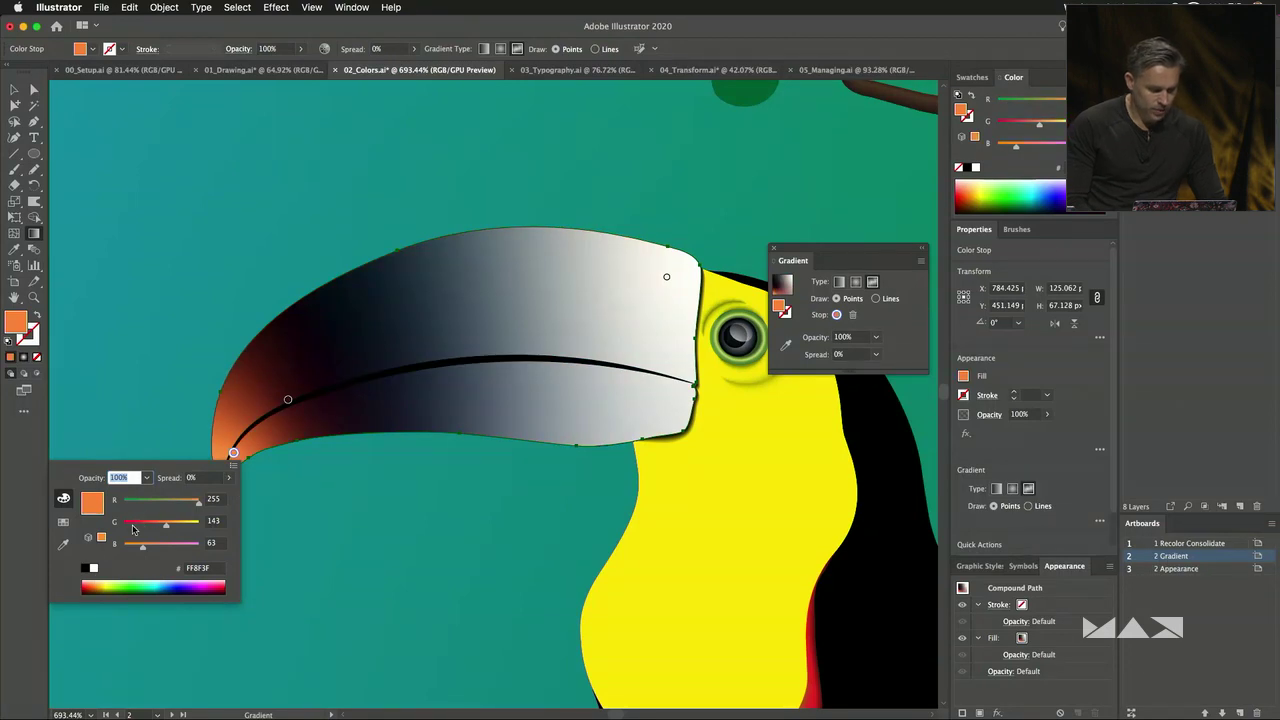
{"action": "left_click_drag", "start_coordinate": [133, 528], "coordinate": [122, 525]}
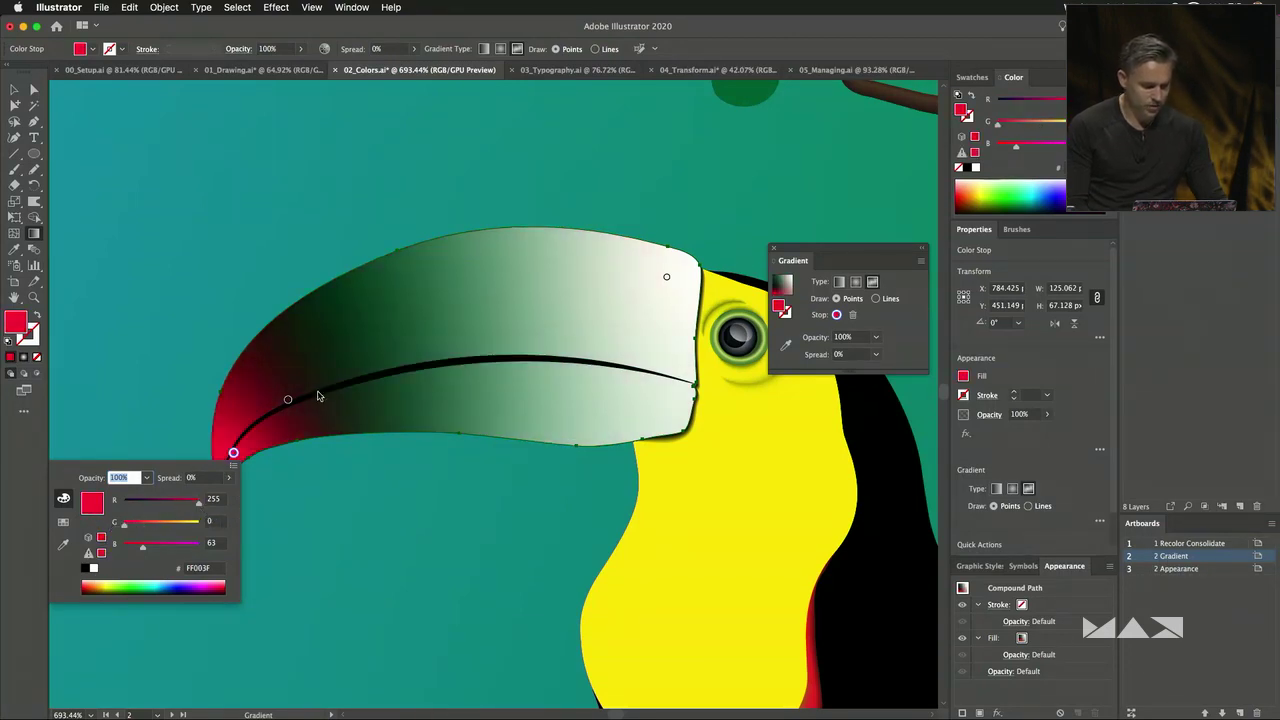
Recolor the beak's gradient color point nearest the toucan's face to bright yellow.
{"action": "left_click", "coordinate": [708, 287]}
{"action": "double_click", "coordinate": [666, 277]}
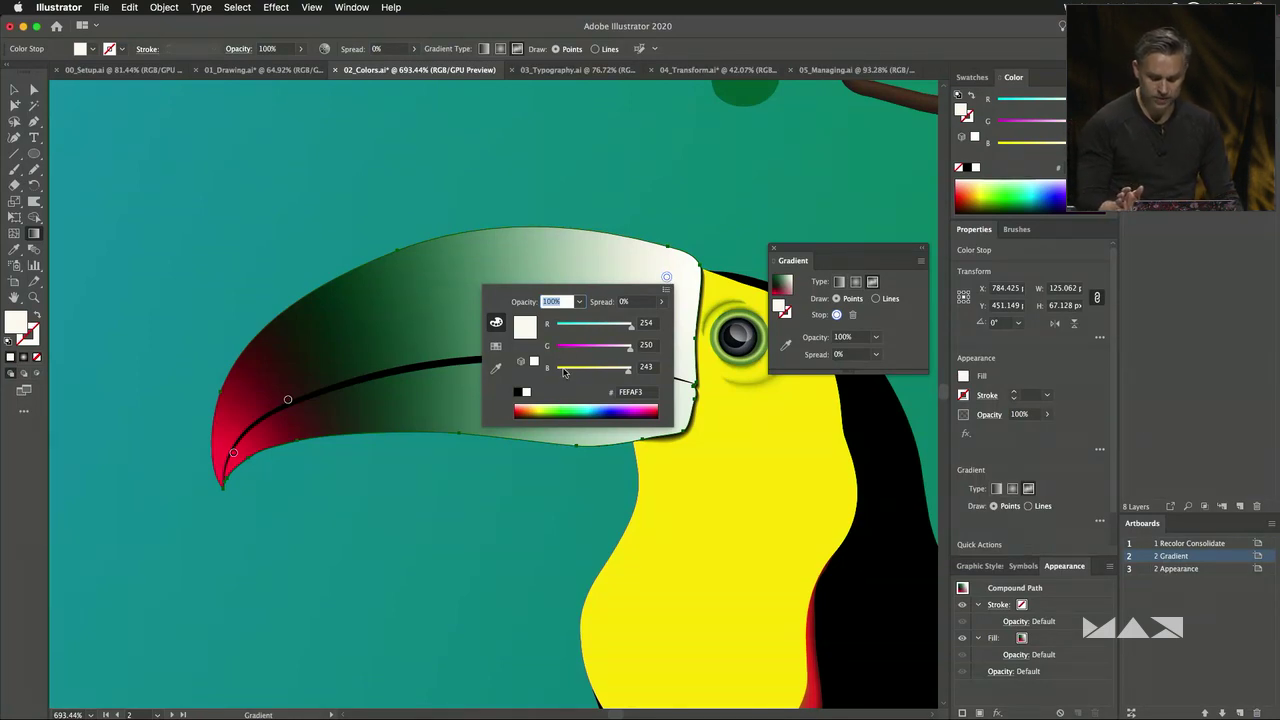
{"action": "left_click_drag", "start_coordinate": [563, 372], "coordinate": [523, 374]}
{"action": "left_click", "coordinate": [435, 302]}
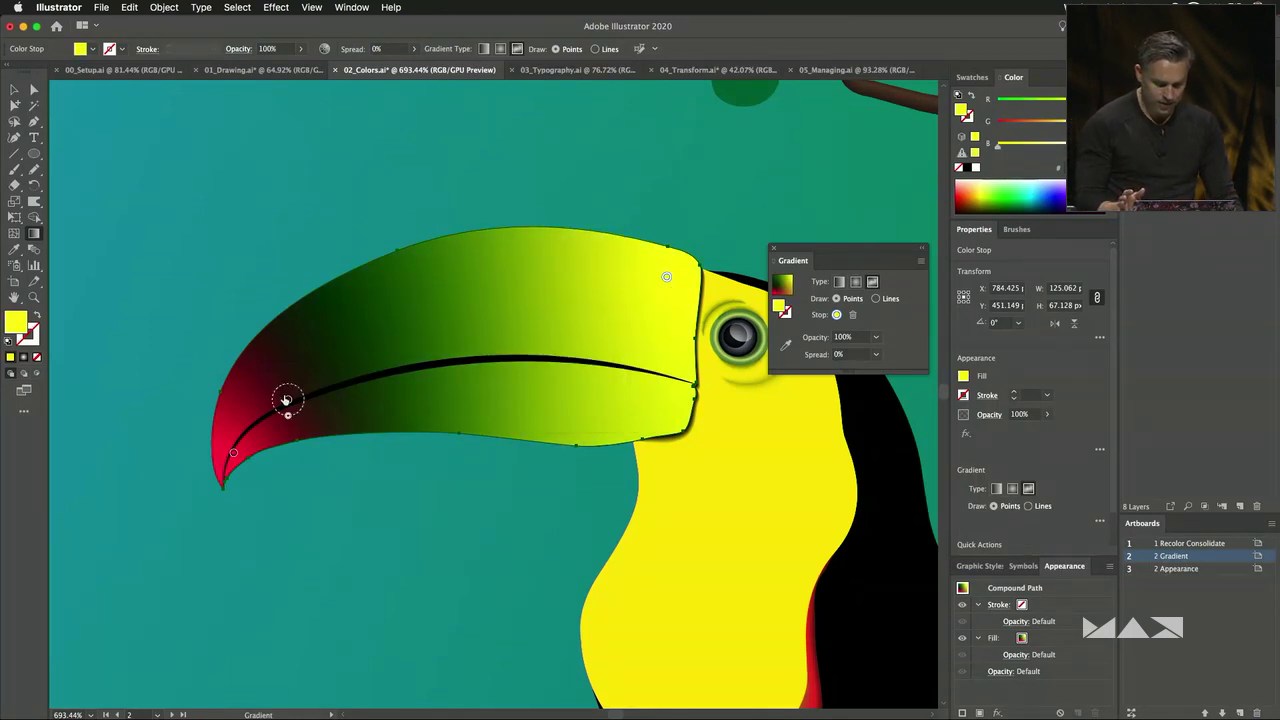
Move the dark color point from near the beak's tip to the middle of the lower beak and recolor it to green #00E998.
{"action": "left_click_drag", "start_coordinate": [287, 399], "coordinate": [519, 384]}
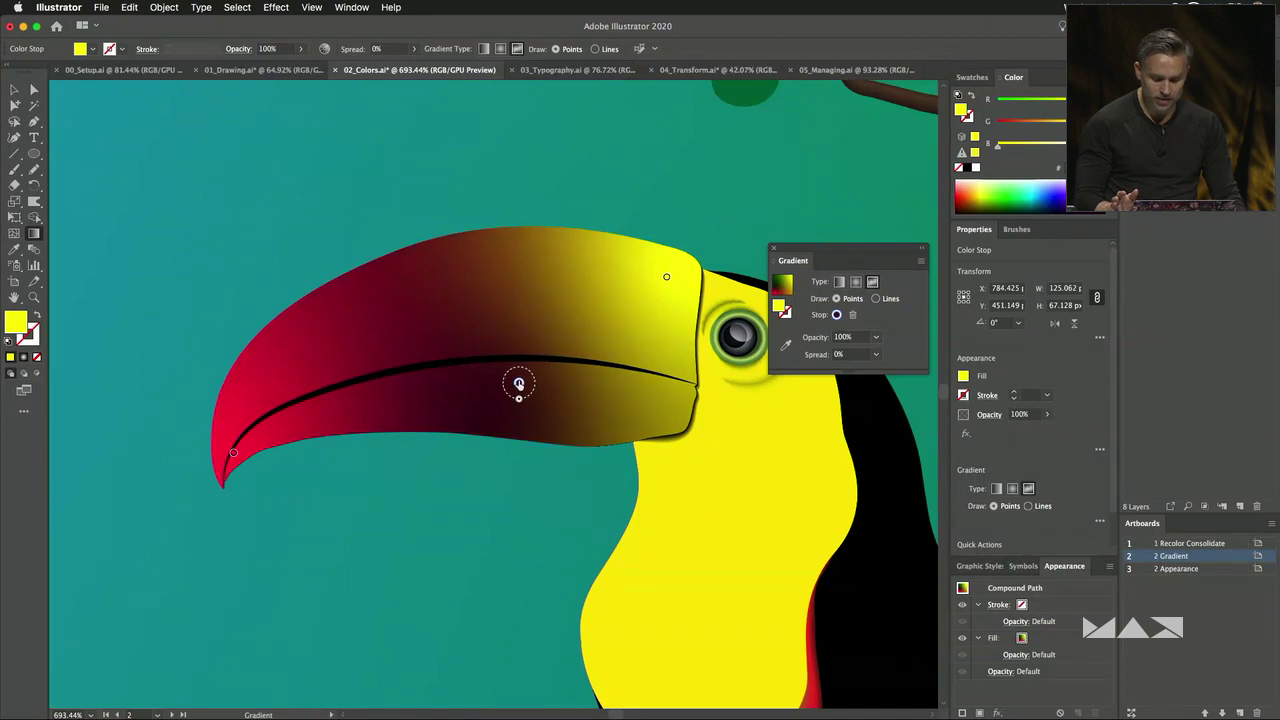
{"action": "double_click", "coordinate": [519, 383]}
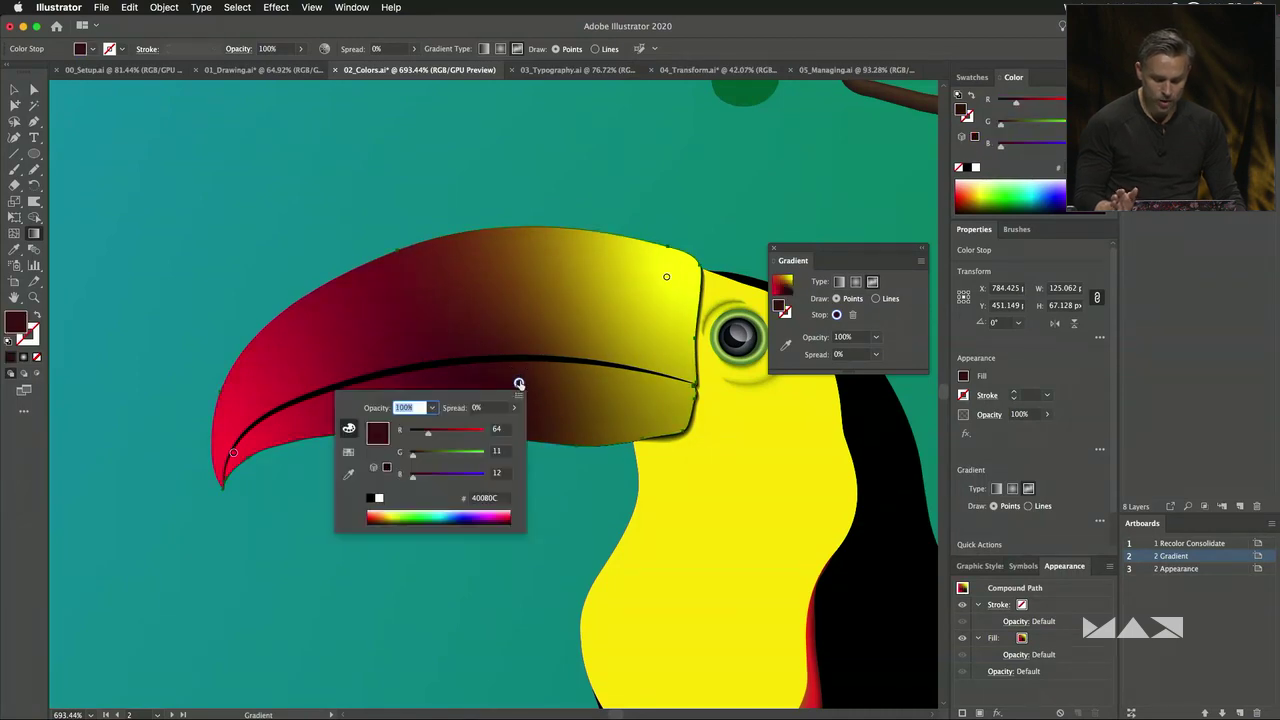
{"action": "left_click", "coordinate": [433, 513]}
{"action": "left_click", "coordinate": [519, 383]}
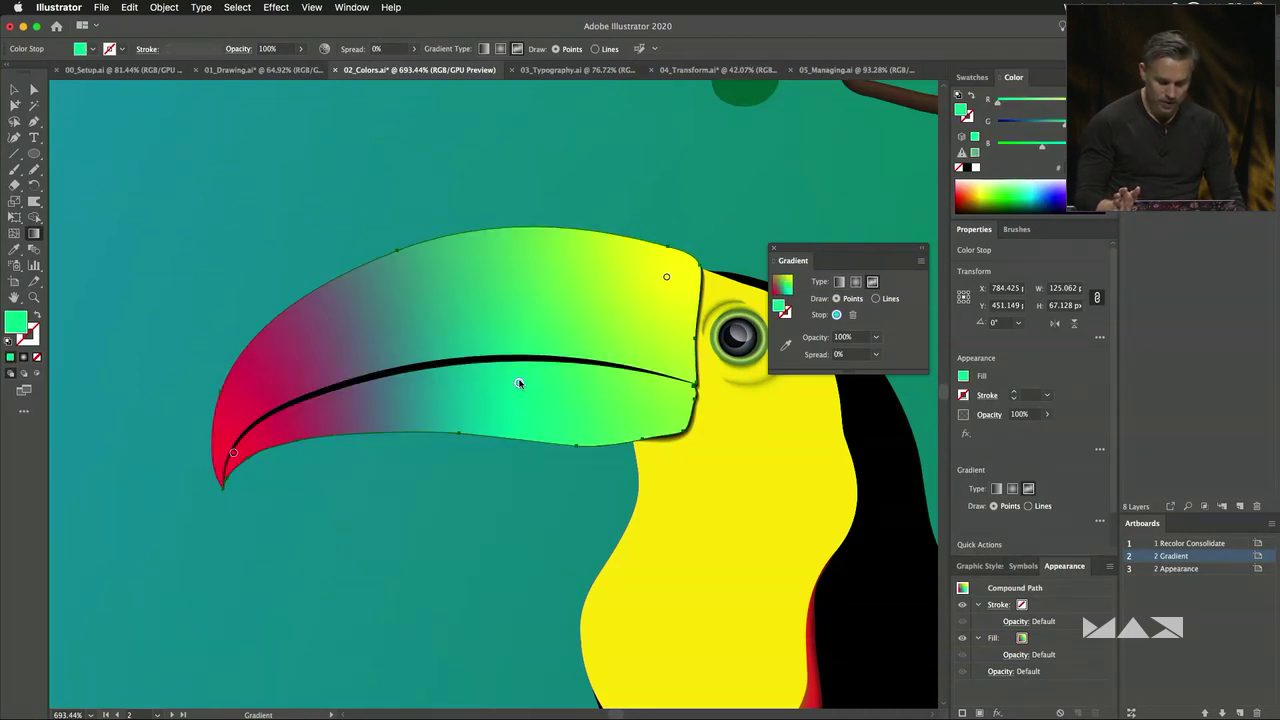
Shift the green color point farther along the lower beak toward the face and add another green point in the upper beak.
{"action": "double_click", "coordinate": [519, 383]}
{"action": "left_click", "coordinate": [519, 384]}
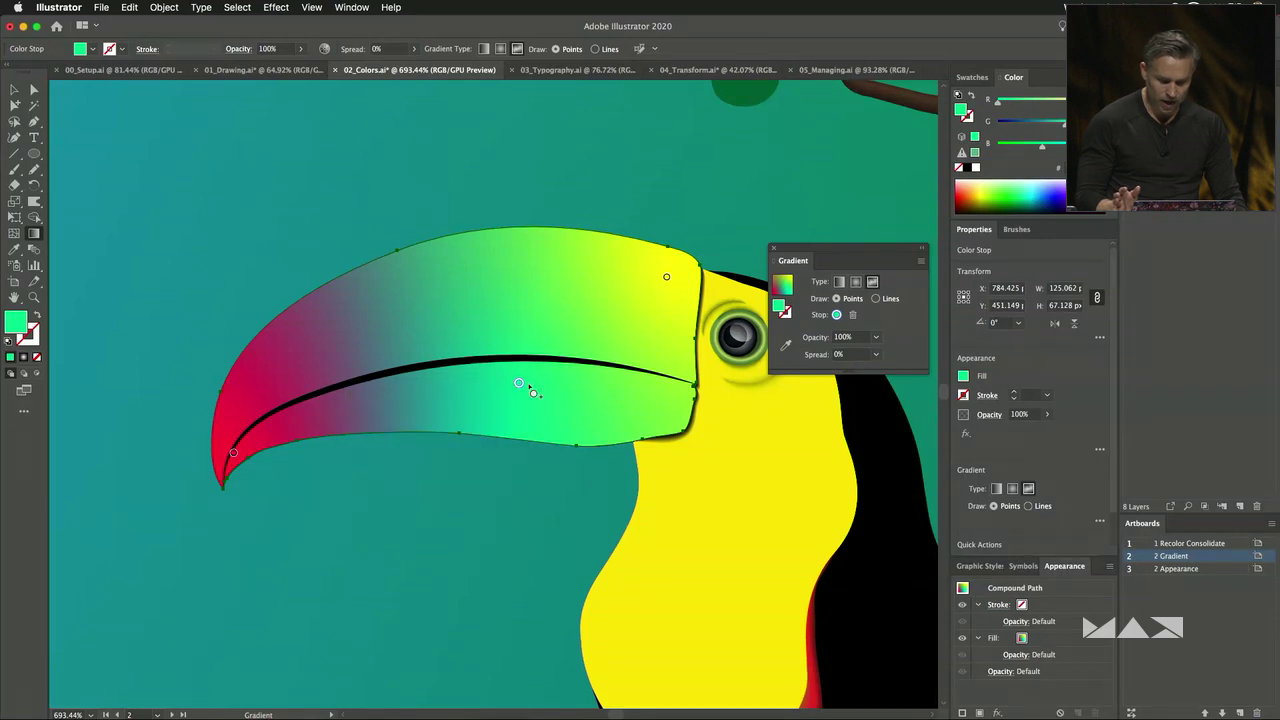
{"action": "left_click_drag", "start_coordinate": [519, 384], "coordinate": [594, 407]}
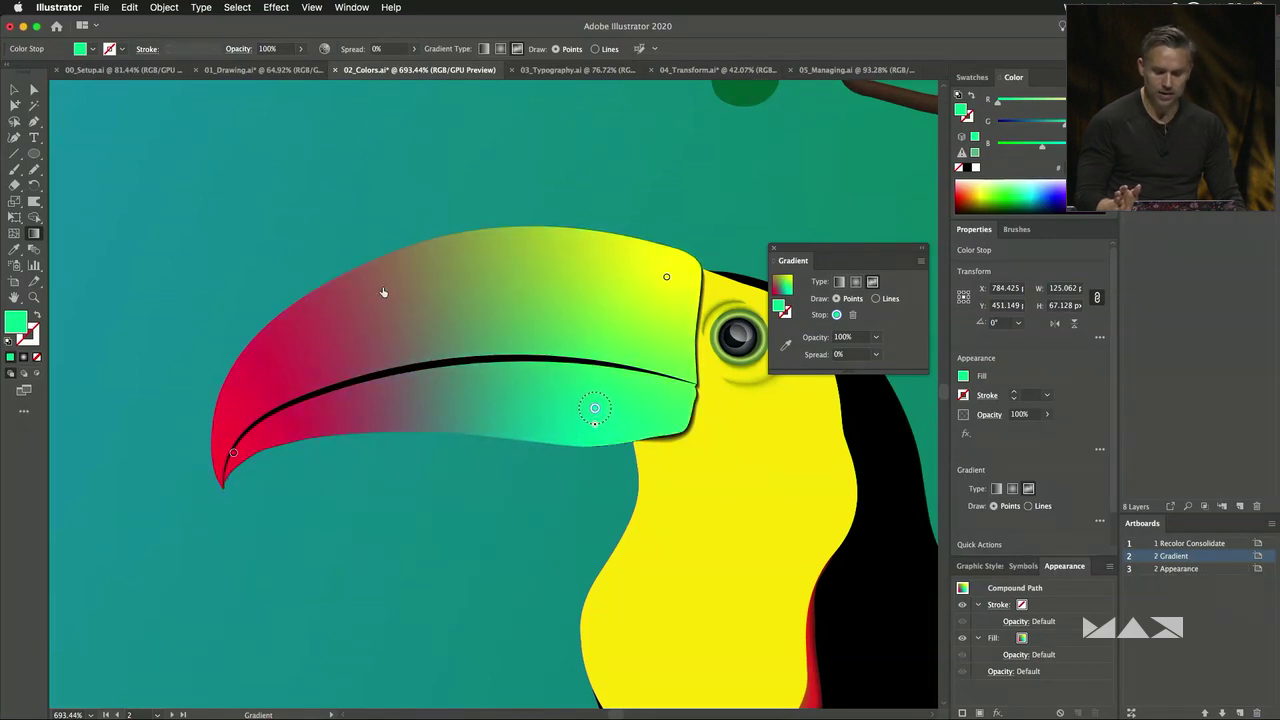
{"action": "left_click", "coordinate": [559, 280]}
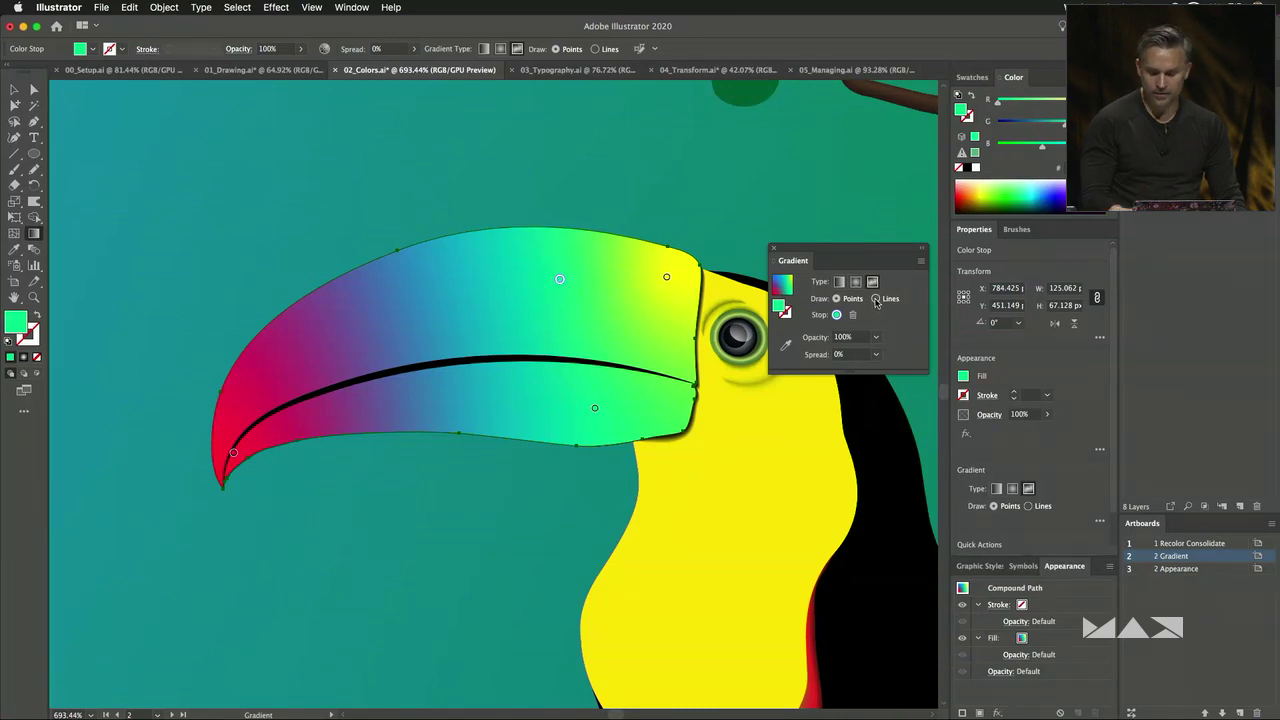
Switch the freeform gradient to Lines mode and draw a short line from the upper green point toward the beak's tip.
{"action": "left_click", "coordinate": [876, 299]}
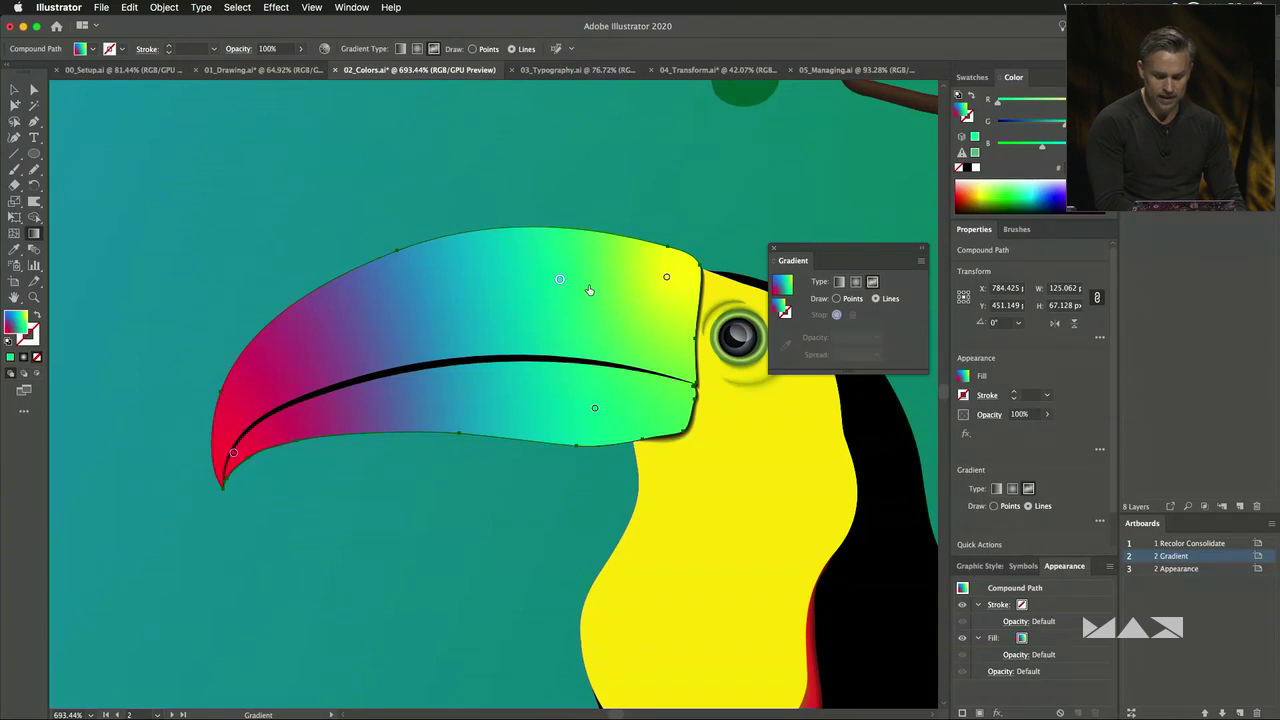
{"action": "left_click", "coordinate": [560, 280]}
{"action": "left_click", "coordinate": [490, 279]}
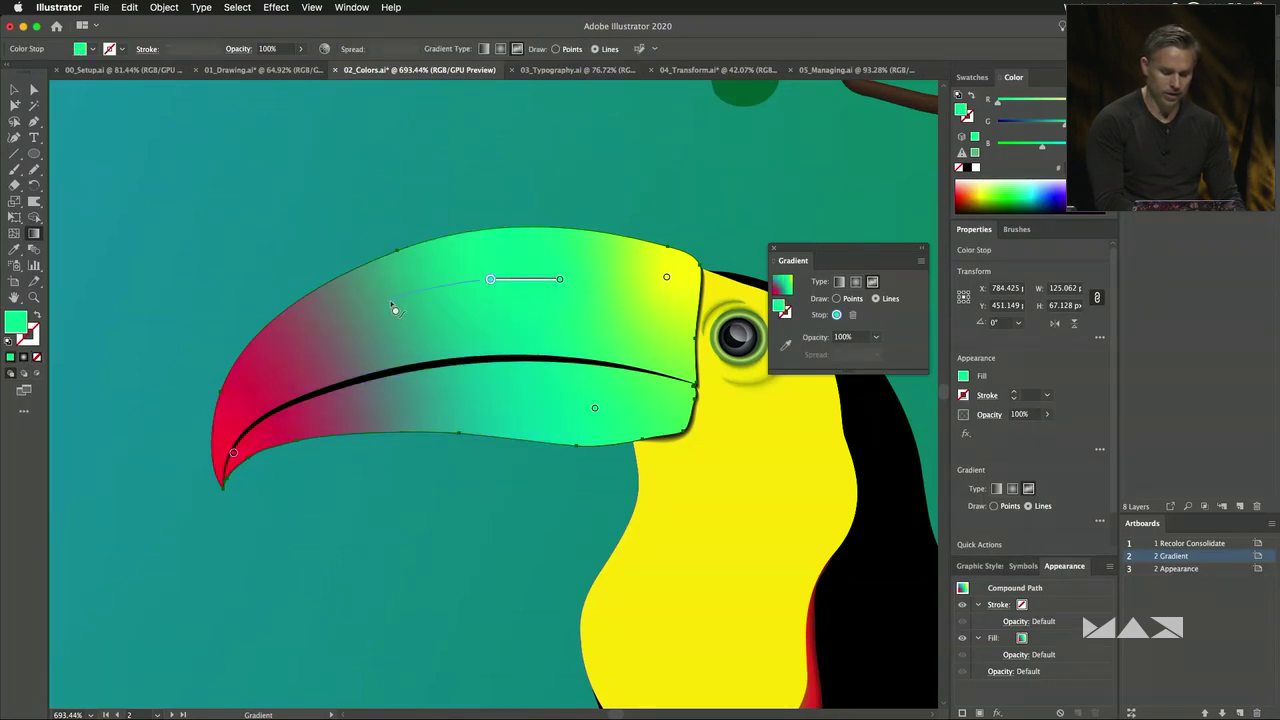
Recolor the new line's stop nearer the beak's tip to pale yellow #F1E998.
{"action": "double_click", "coordinate": [490, 280]}
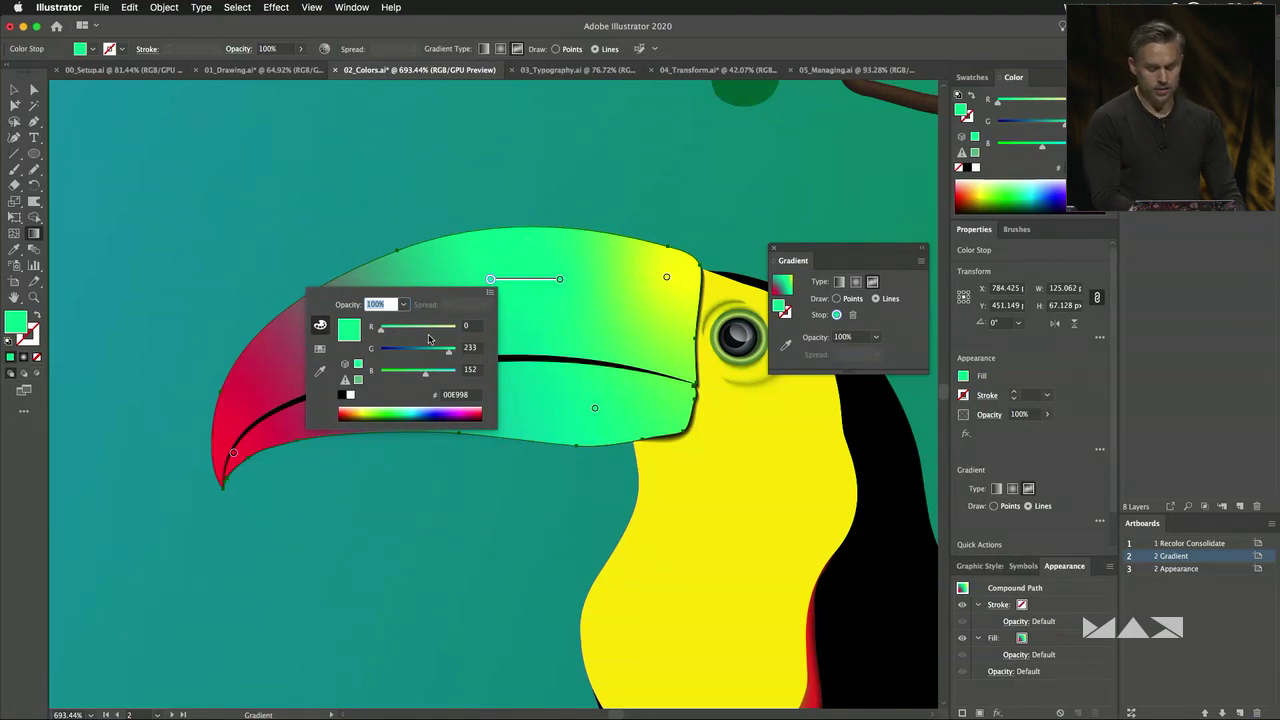
{"action": "left_click_drag", "start_coordinate": [422, 330], "coordinate": [451, 336]}
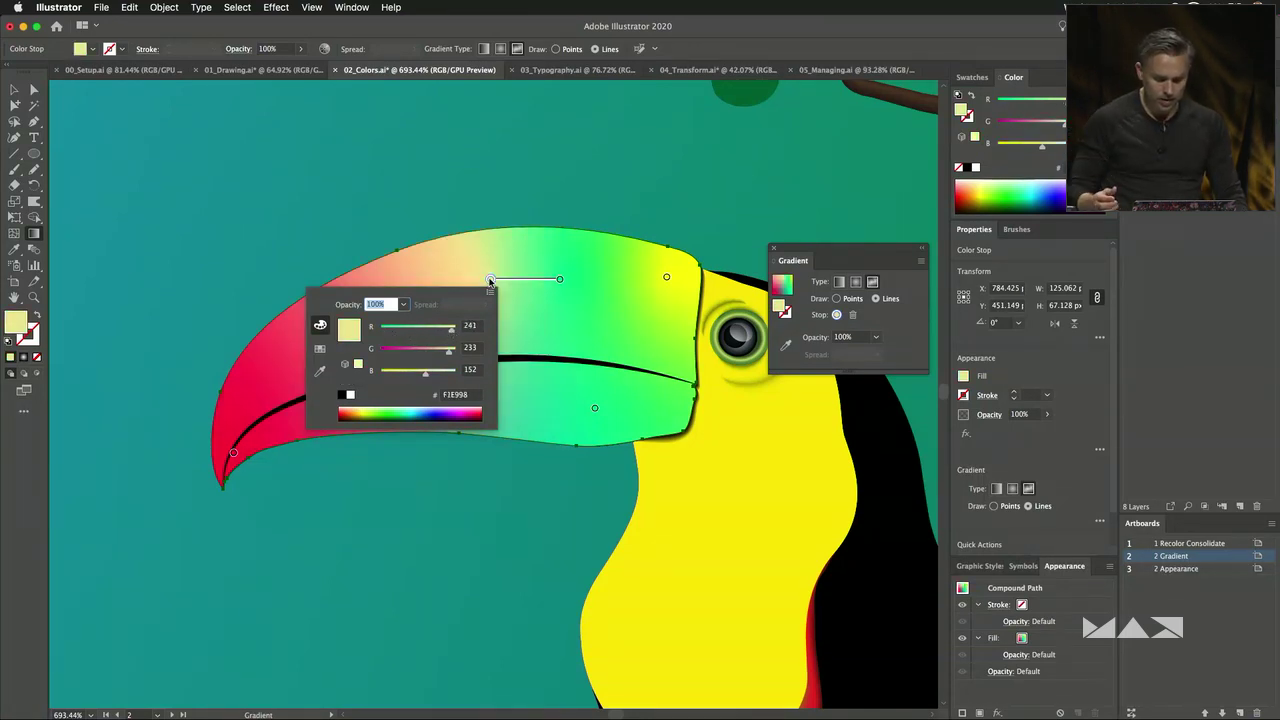
{"action": "left_click", "coordinate": [492, 283]}
Raise the red value of the green line stop nearer the face to make it a pale yellow-green.
{"action": "left_click", "coordinate": [561, 283]}
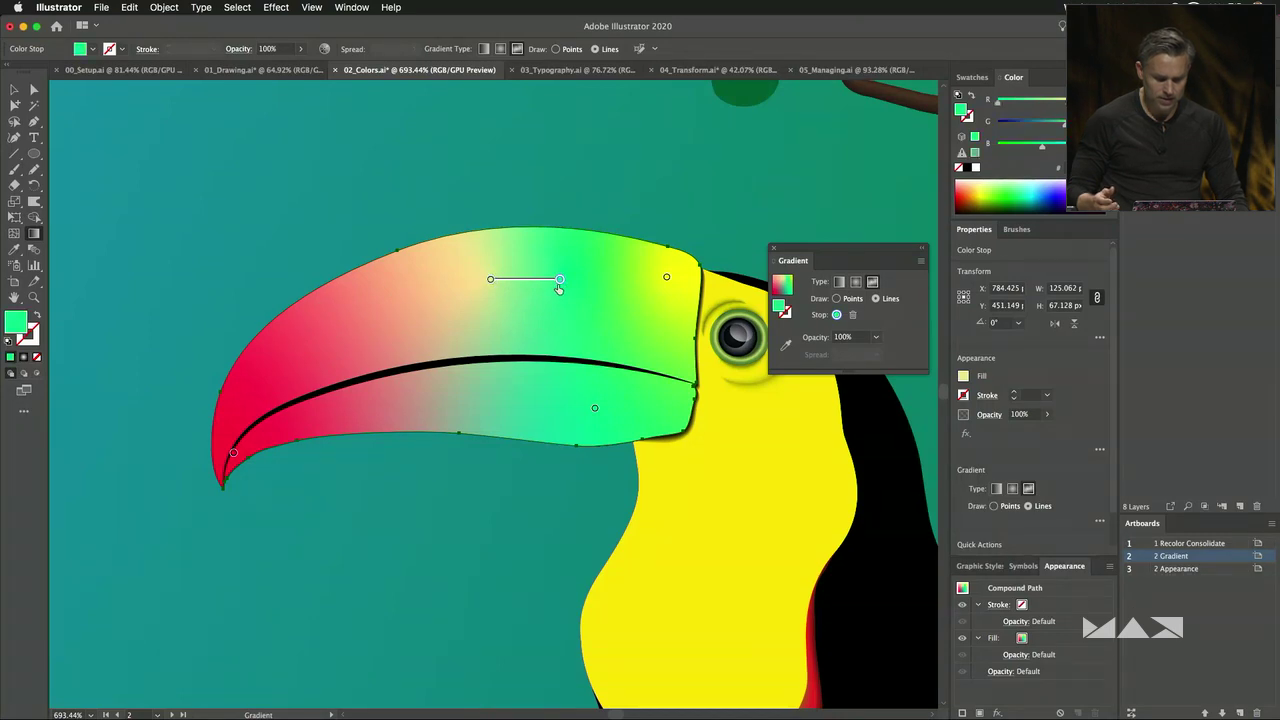
{"action": "double_click", "coordinate": [561, 283]}
{"action": "left_click_drag", "start_coordinate": [510, 333], "coordinate": [513, 333]}
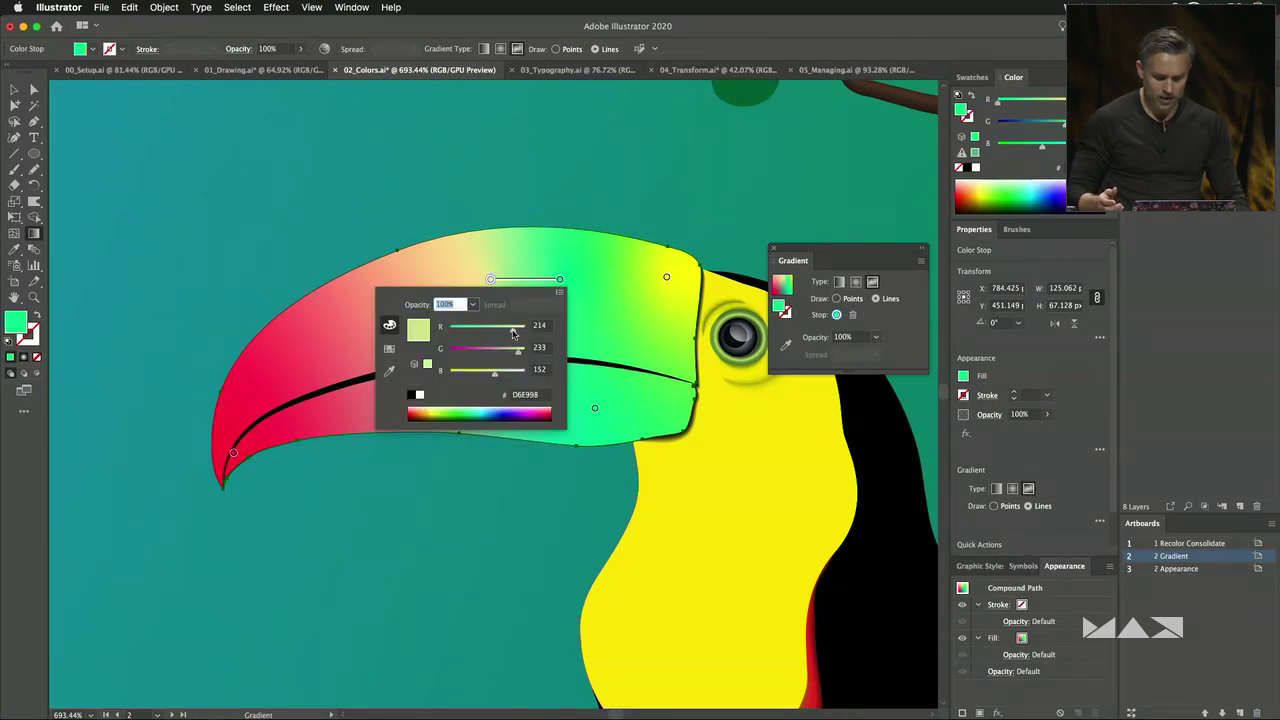
{"action": "left_click", "coordinate": [490, 281]}
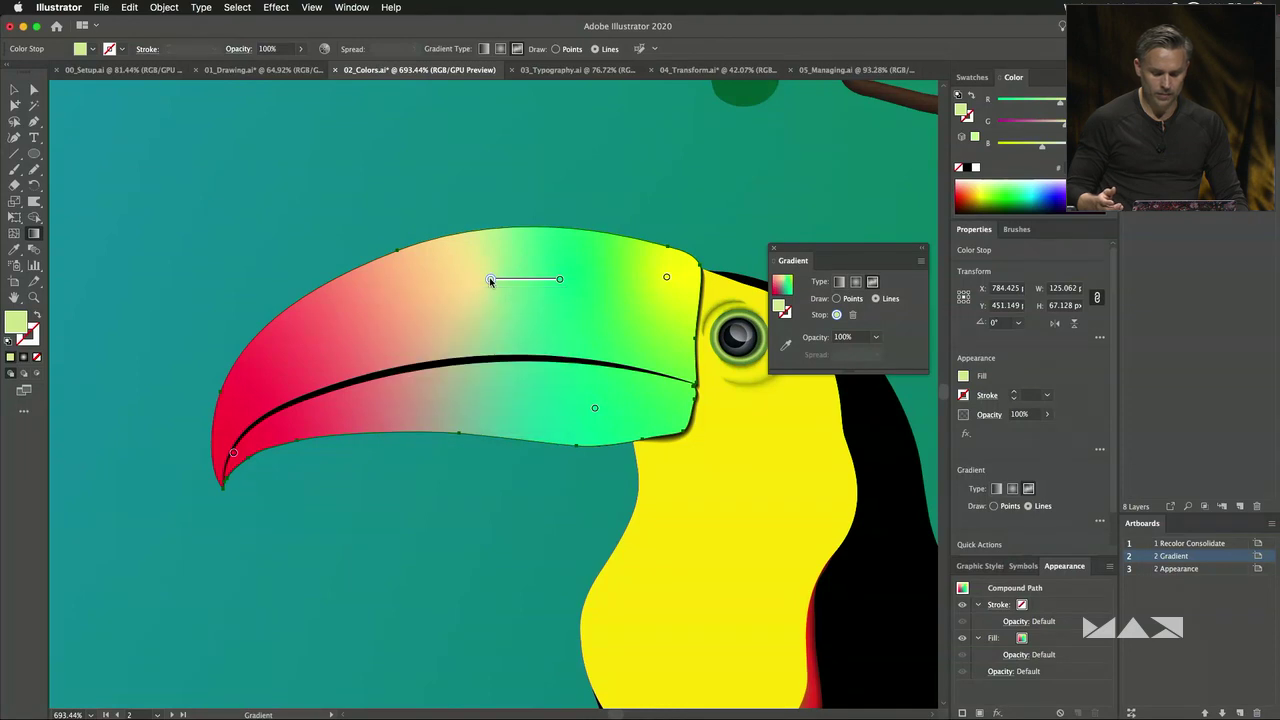
{"action": "left_click", "coordinate": [561, 283]}
{"action": "double_click", "coordinate": [561, 283]}
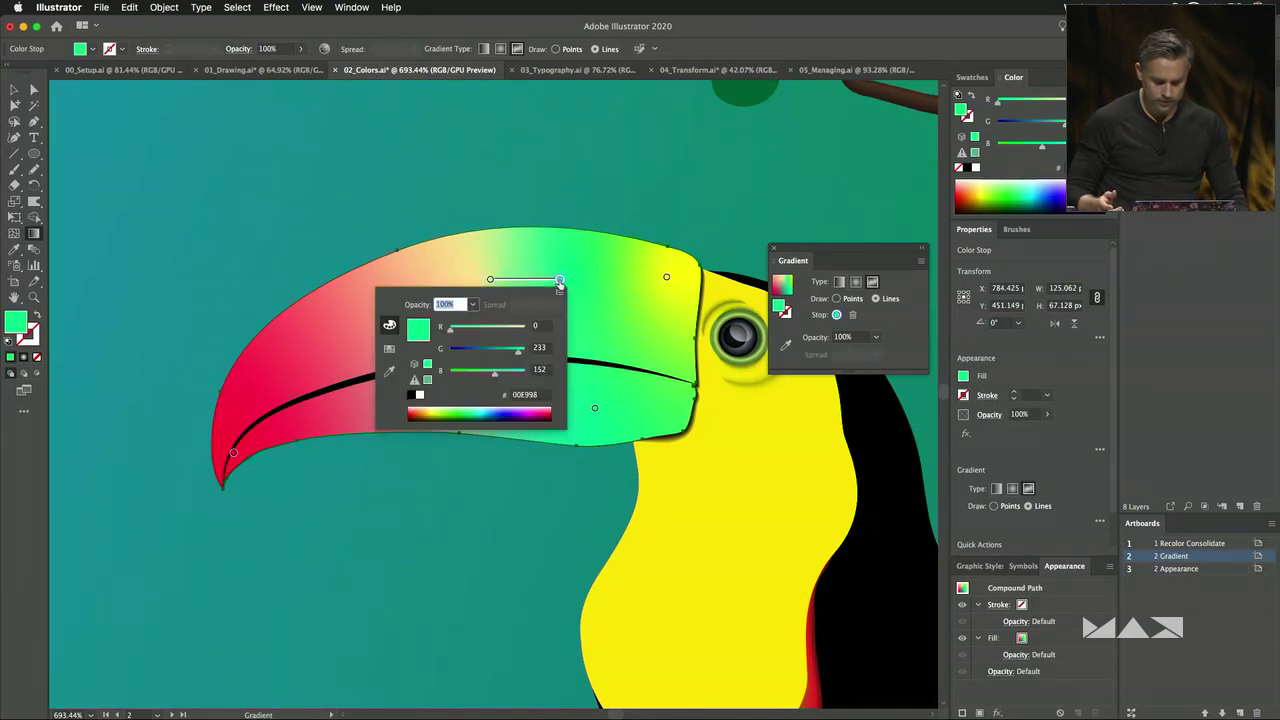
{"action": "left_click", "coordinate": [510, 334]}
{"action": "left_click", "coordinate": [490, 281]}
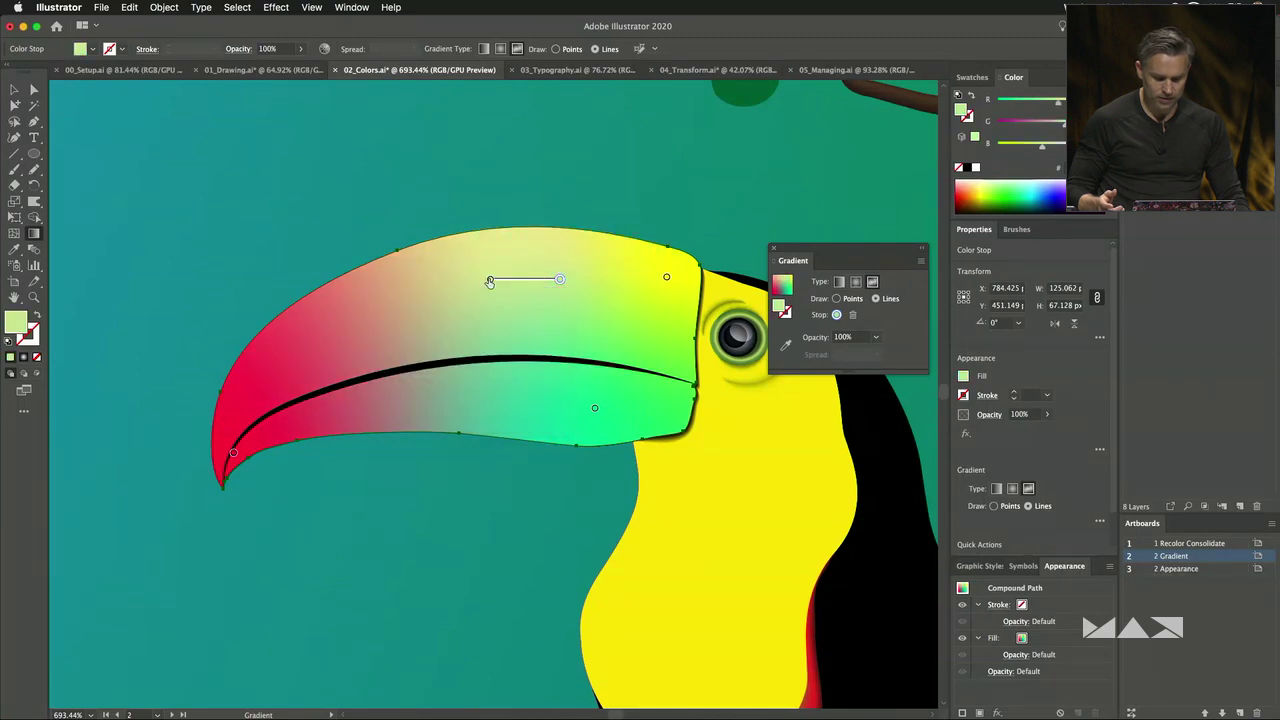
Extend the gradient line with two more stops curving along the upper beak toward its tip and leave gradient editing.
{"action": "left_click", "coordinate": [381, 305]}
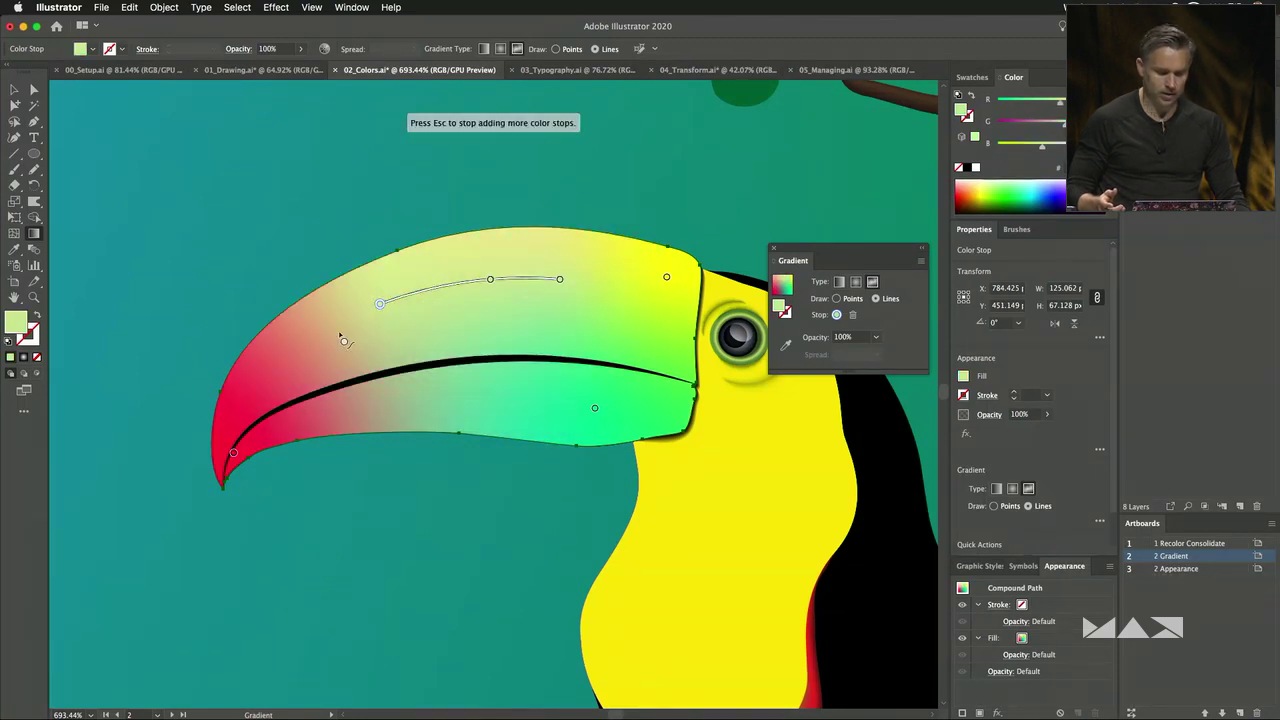
{"action": "left_click", "coordinate": [299, 343]}
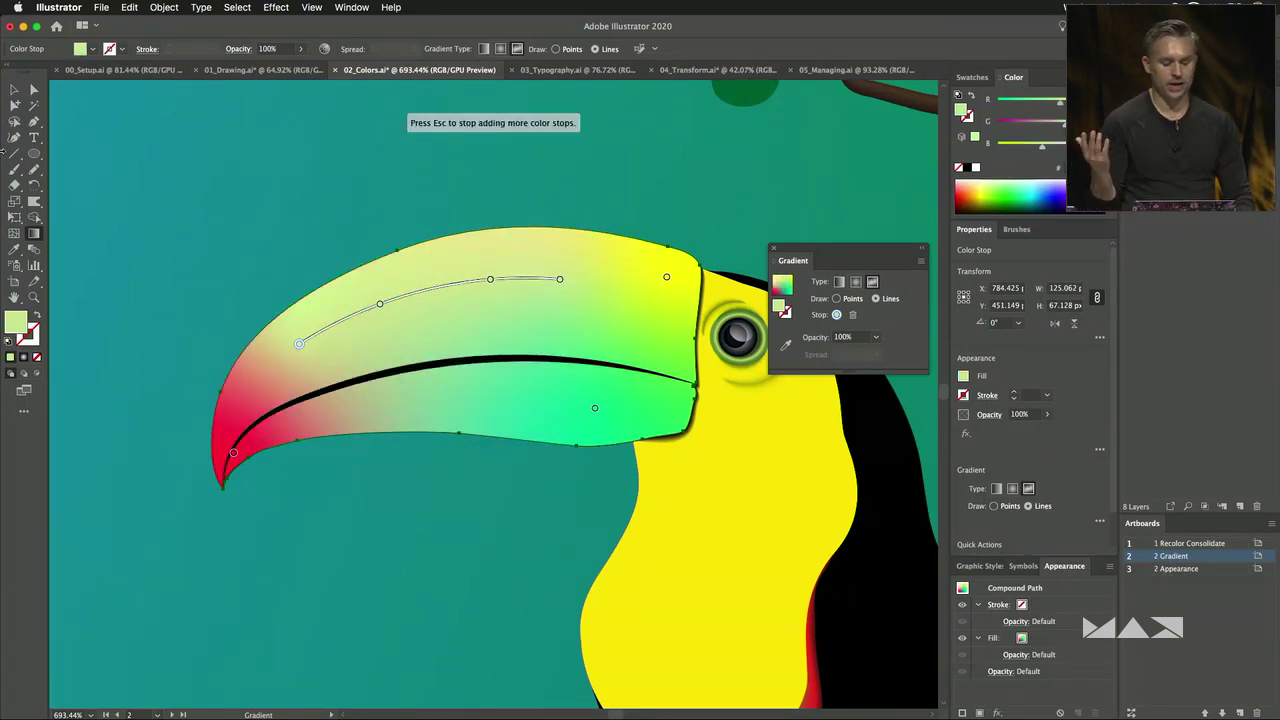
{"action": "left_click", "coordinate": [15, 90]}
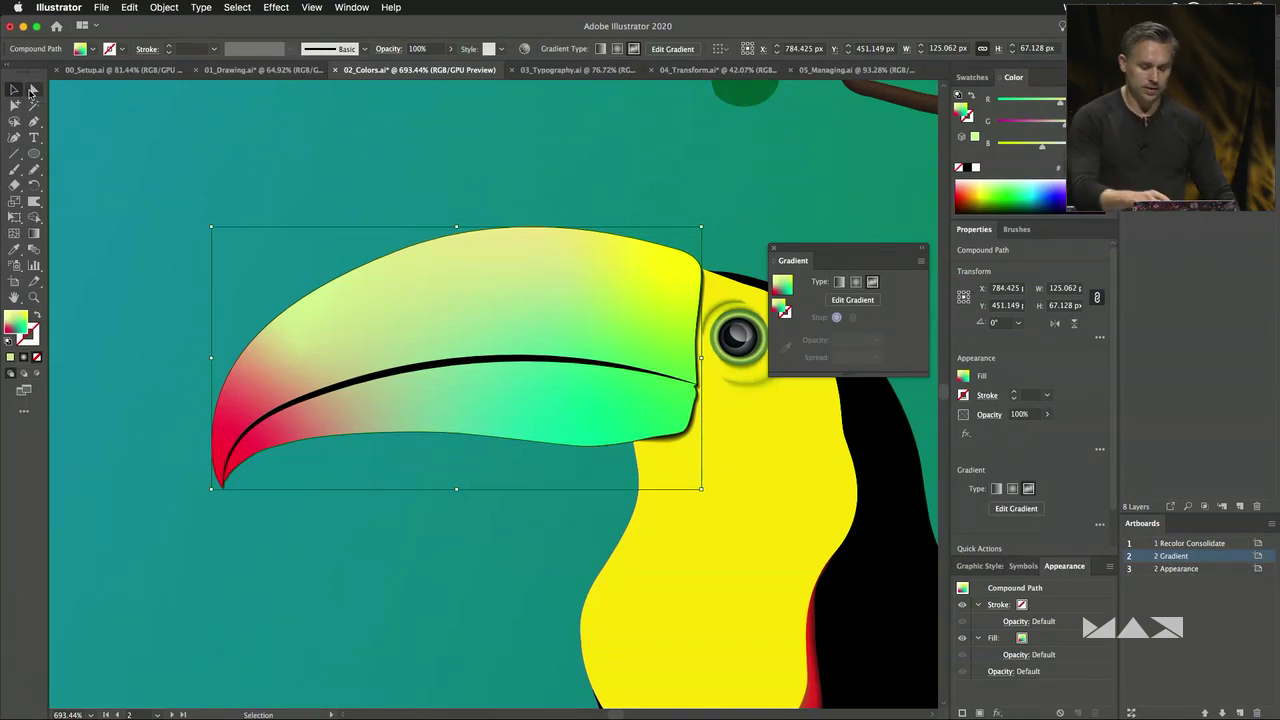
Reopen the beak's gradient at its yellow stop, leave gradient editing, and give the beak a solid yellow-green fill.
{"action": "left_click", "coordinate": [855, 301]}
{"action": "double_click", "coordinate": [666, 279]}
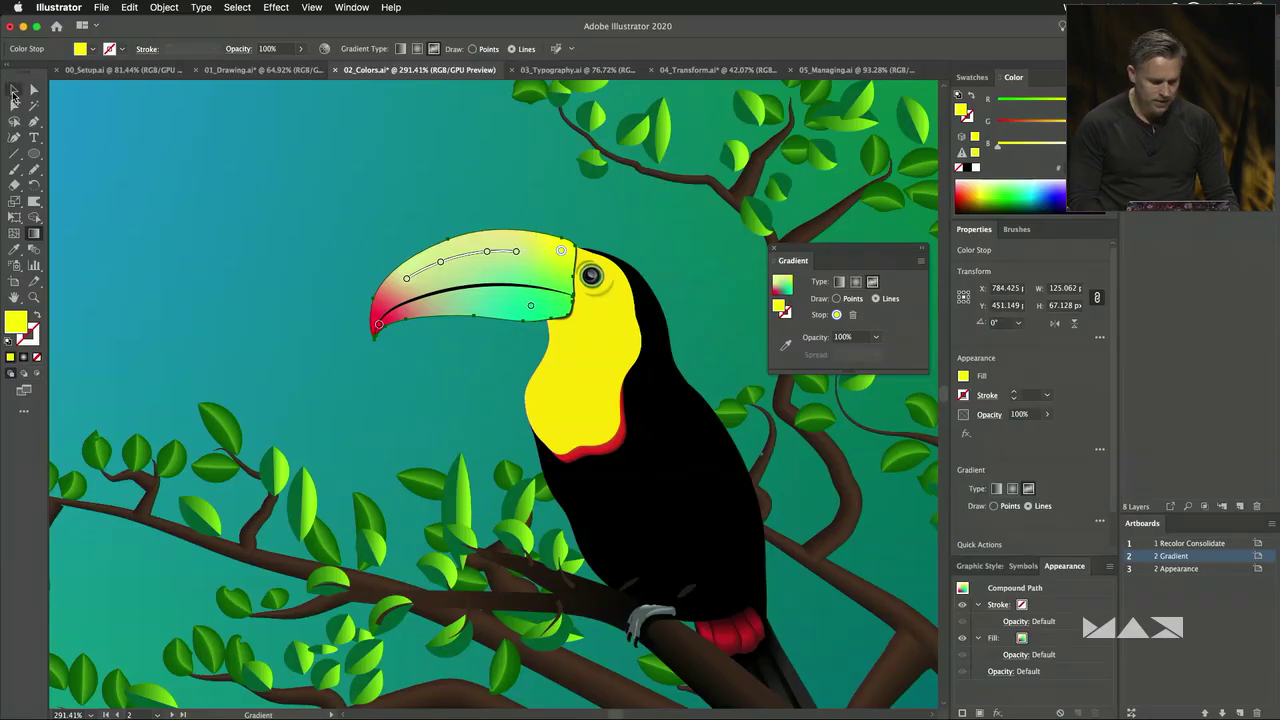
{"action": "left_click", "coordinate": [14, 91]}
{"action": "key", "text": "comma"}
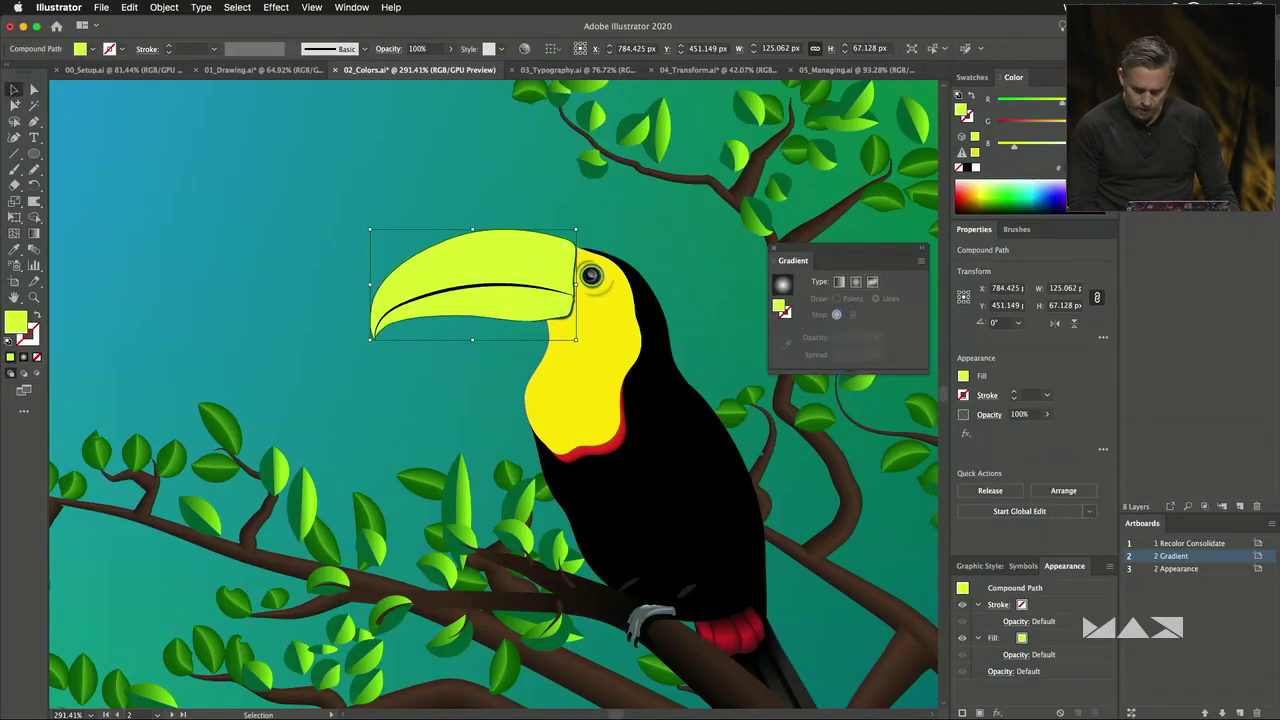
Show the finished, fully shaded toucan in the scene and select the gradient background rectangle.
{"action": "key", "text": "ctrl+z"}
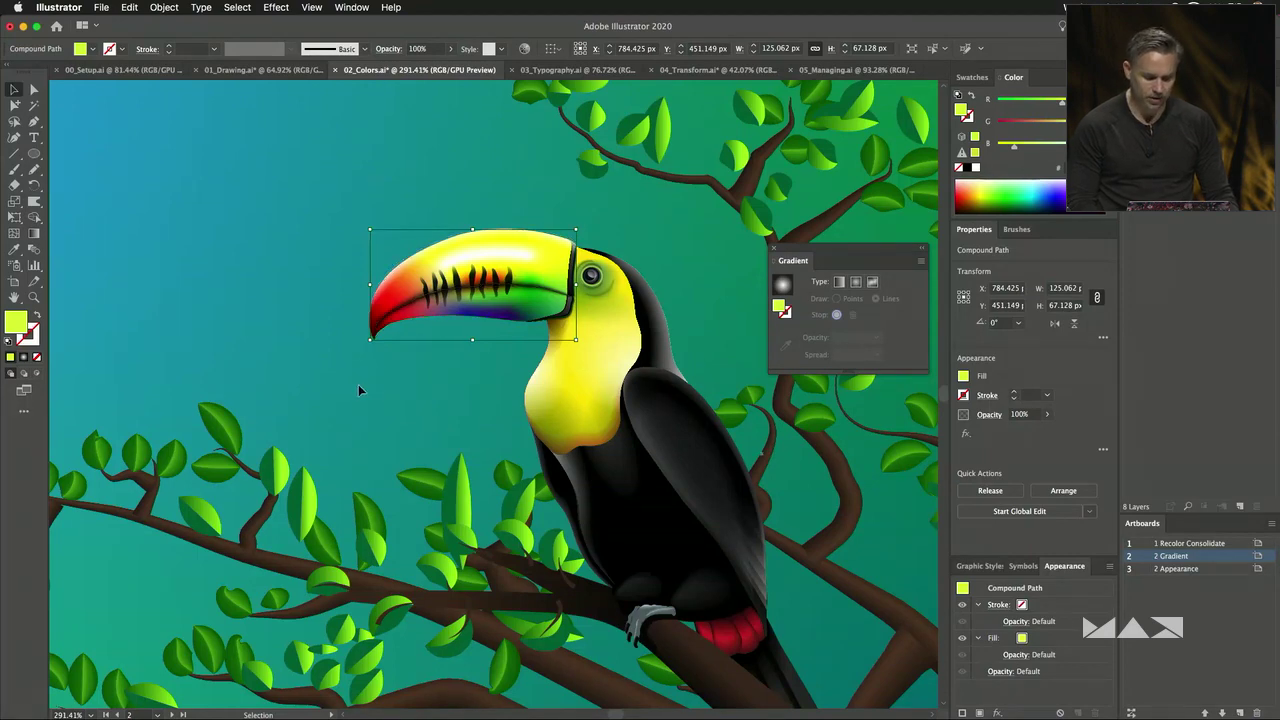
{"action": "left_click", "coordinate": [358, 384]}
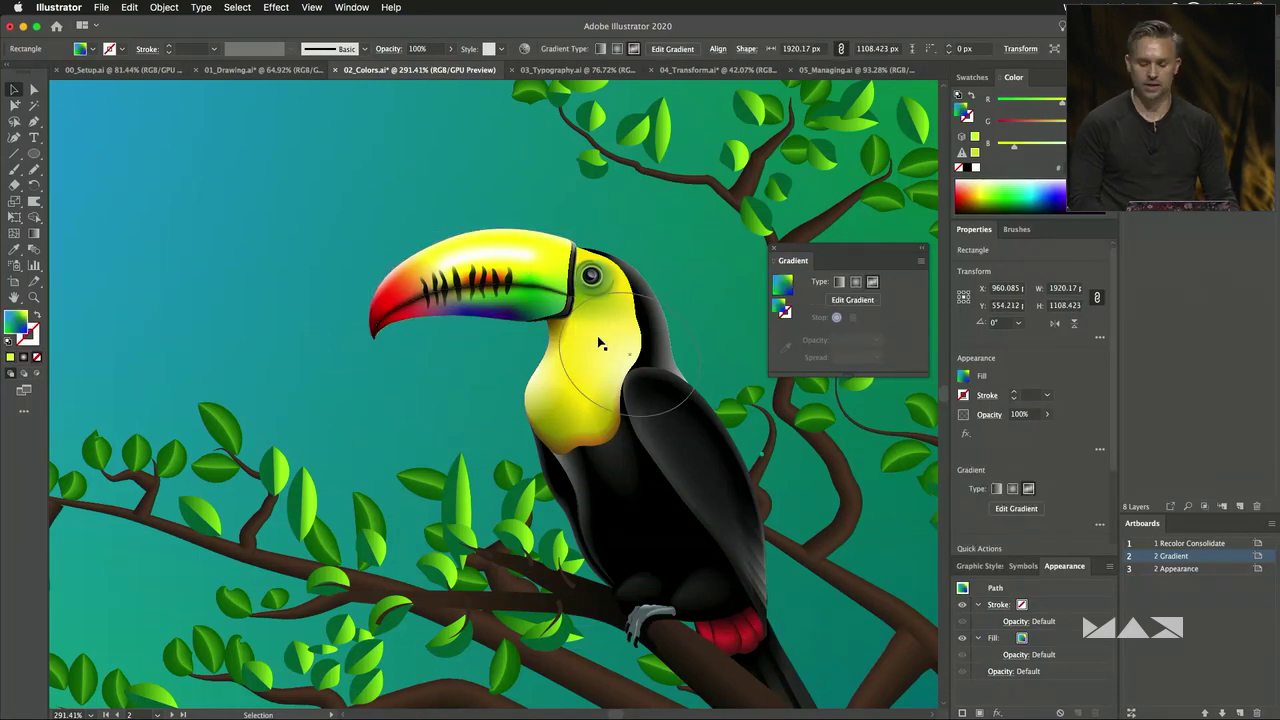
{"action": "scroll", "coordinate": [735, 267], "scroll_direction": "down", "scroll_amount": 5}
{"action": "scroll", "coordinate": [369, 320], "scroll_direction": "down", "scroll_amount": 3}
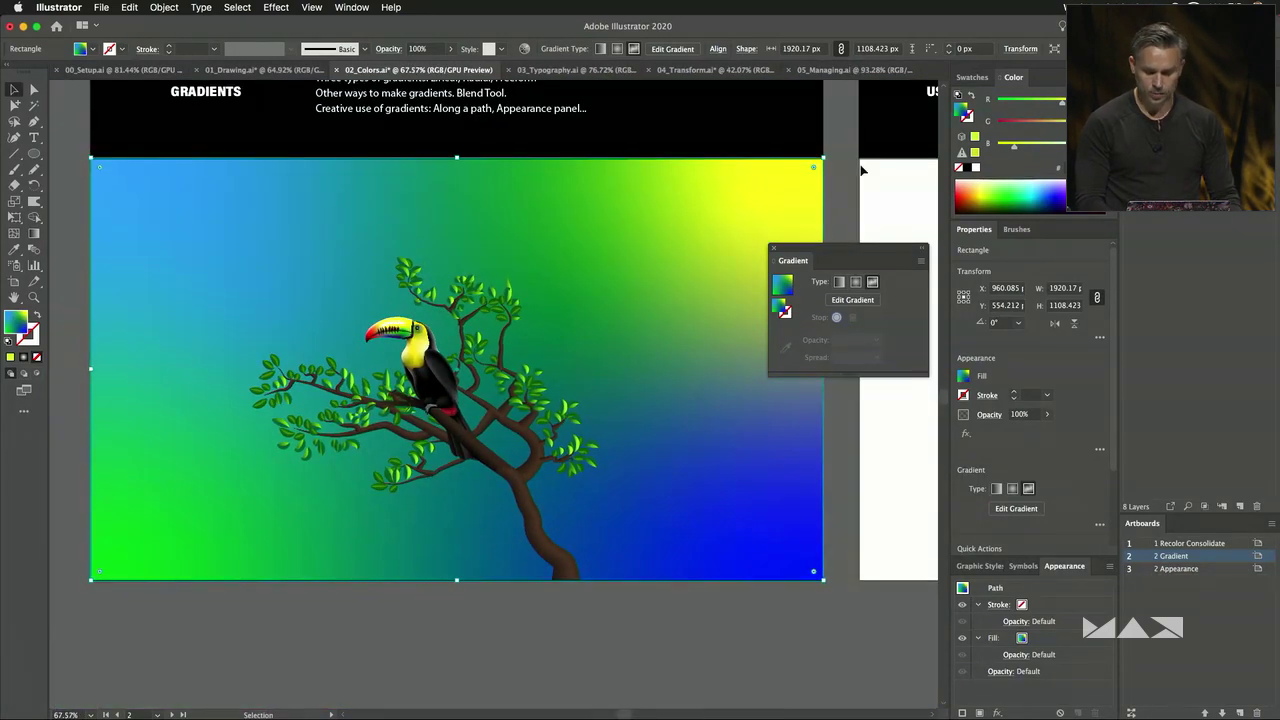
Go to the Appearance artboard, close the gradient settings, and select the orange script lettering above ADOBE MAX.
{"action": "left_click", "coordinate": [1218, 575]}
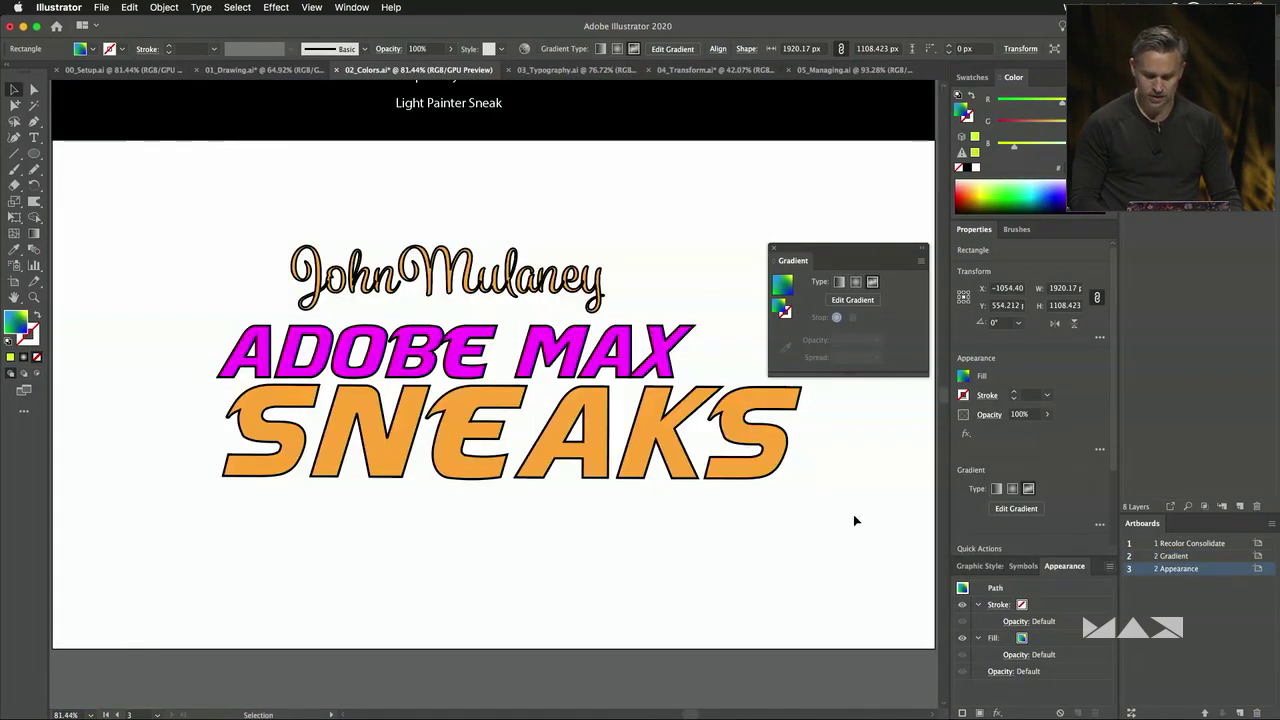
{"action": "scroll", "coordinate": [297, 171], "scroll_direction": "up", "scroll_amount": 5}
{"action": "scroll", "coordinate": [259, 216], "scroll_direction": "down", "scroll_amount": 1}
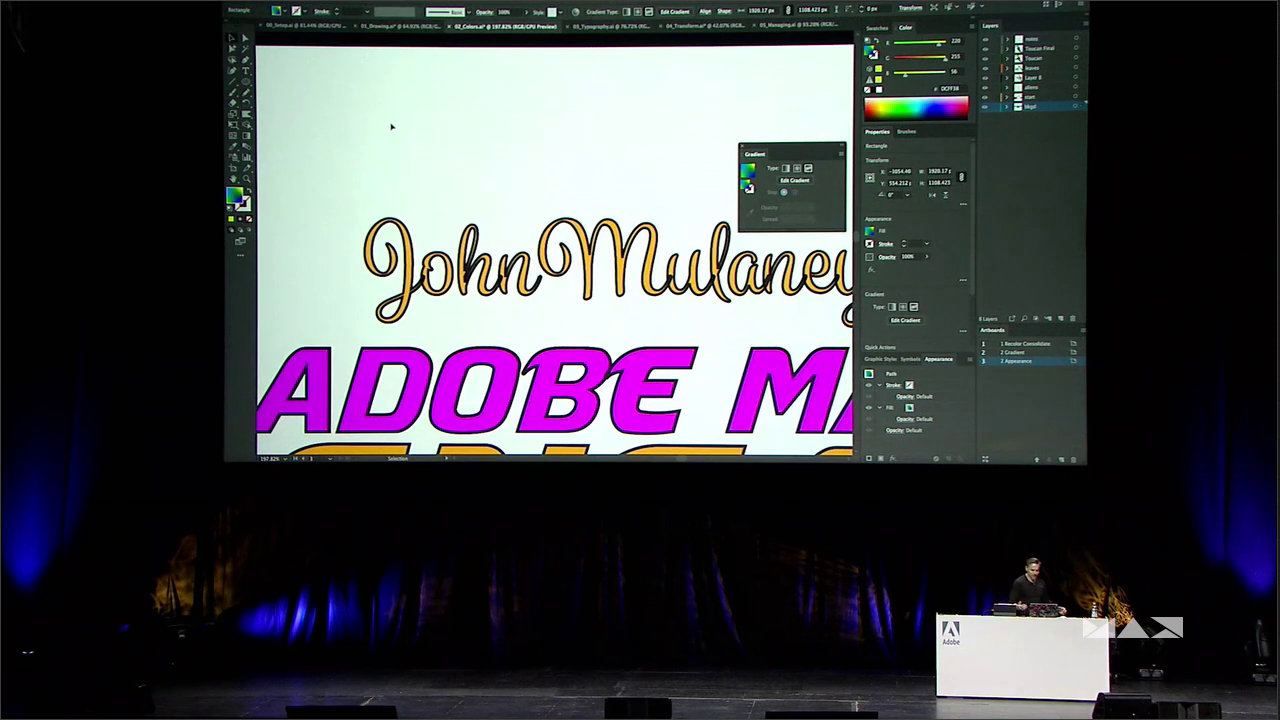
{"action": "scroll", "coordinate": [354, 142], "scroll_direction": "down", "scroll_amount": 2}
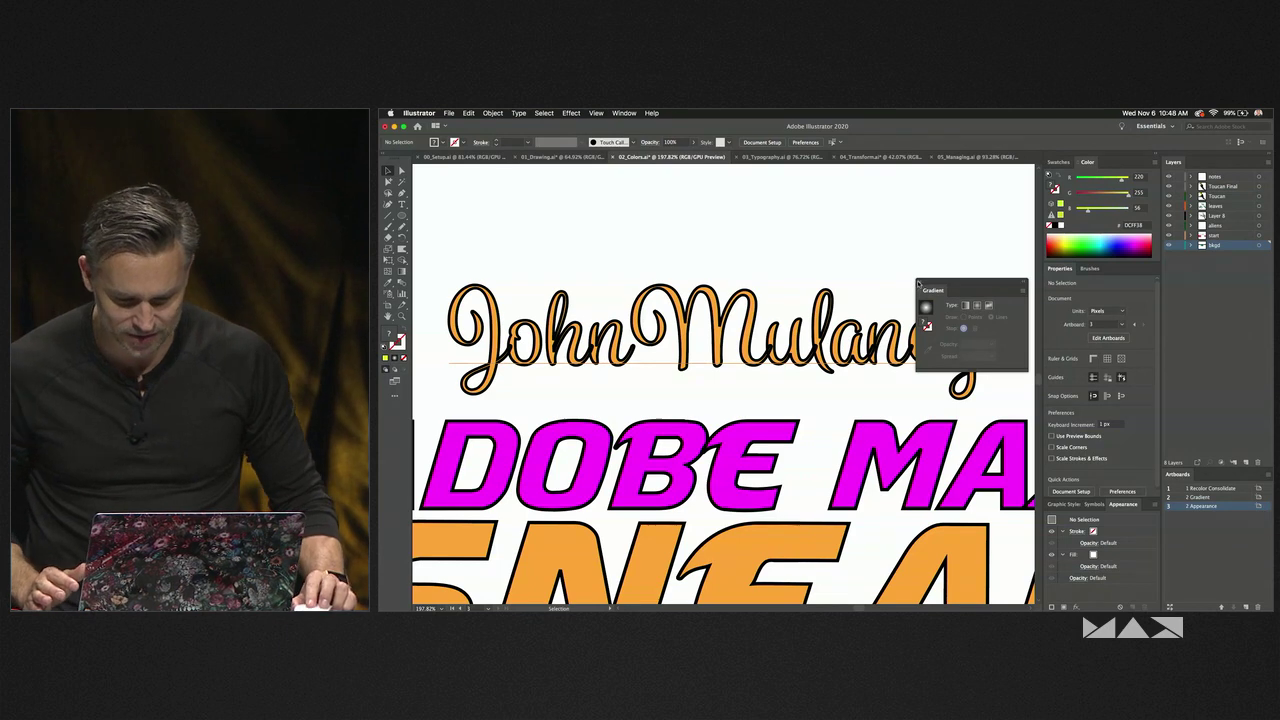
{"action": "left_click", "coordinate": [1213, 235]}
{"action": "left_click", "coordinate": [476, 343]}
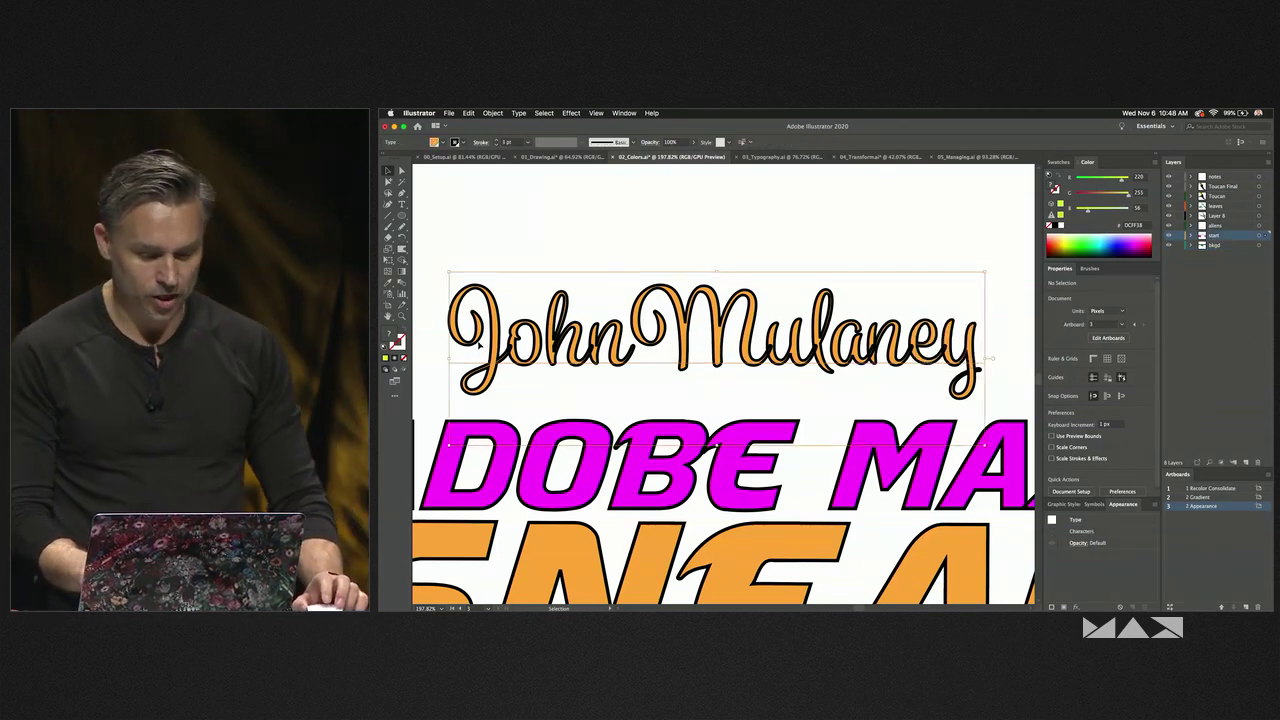
{"action": "scroll", "coordinate": [476, 343], "scroll_direction": "up", "scroll_amount": 3}
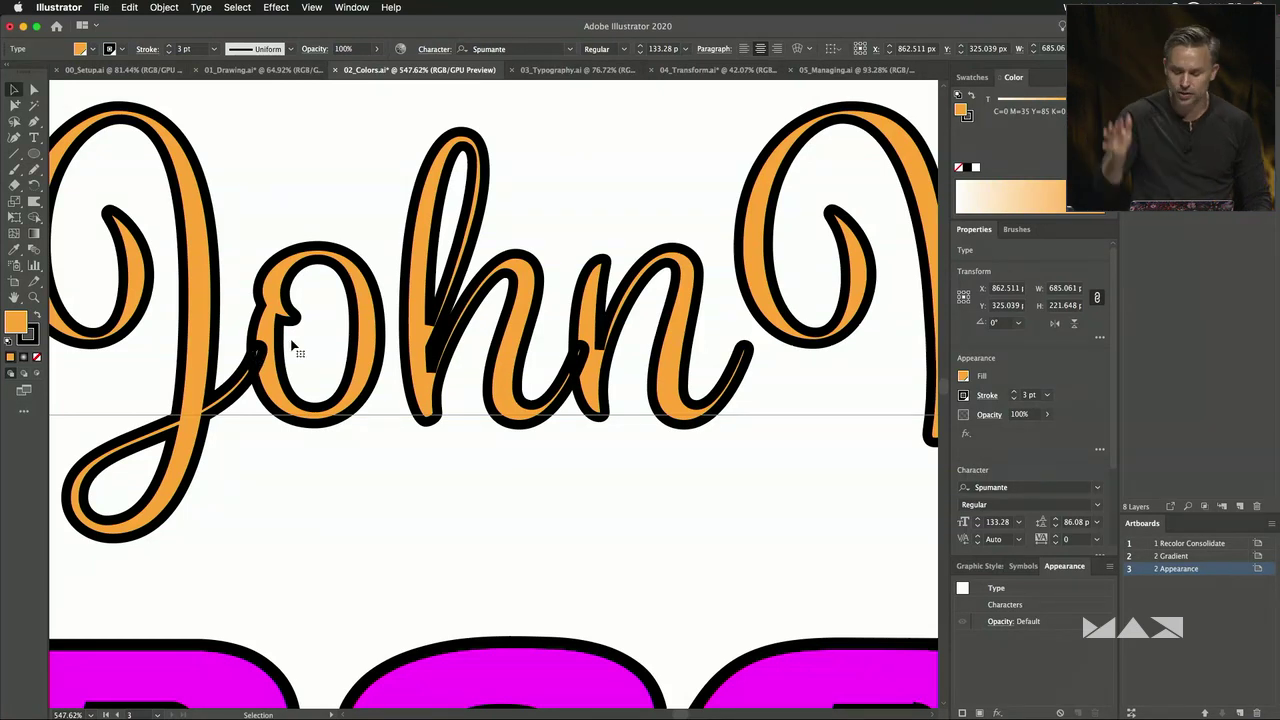
Detach the Appearance settings, add a new fill to the script text, and set it to the orange C=0 M=35 Y=85 swatch.
{"action": "left_click_drag", "start_coordinate": [1064, 566], "coordinate": [865, 276]}
{"action": "left_click", "coordinate": [877, 272]}
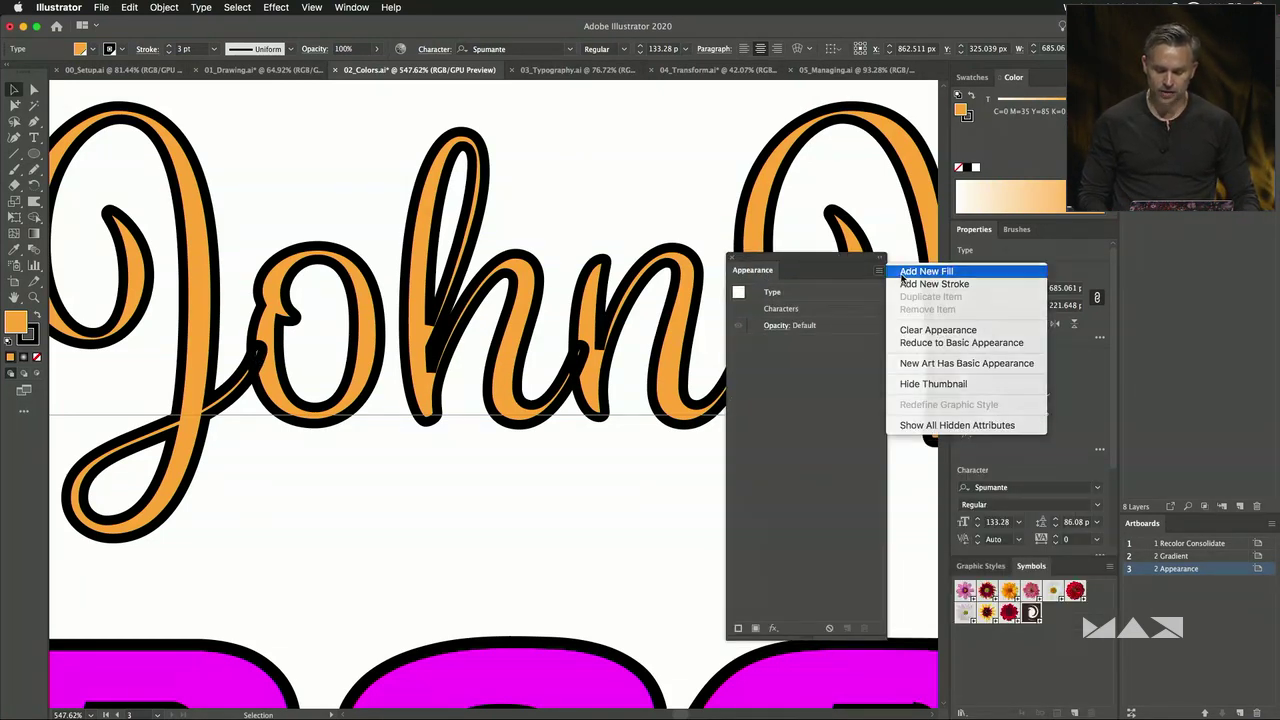
{"action": "left_click", "coordinate": [1000, 272]}
{"action": "left_click", "coordinate": [797, 342]}
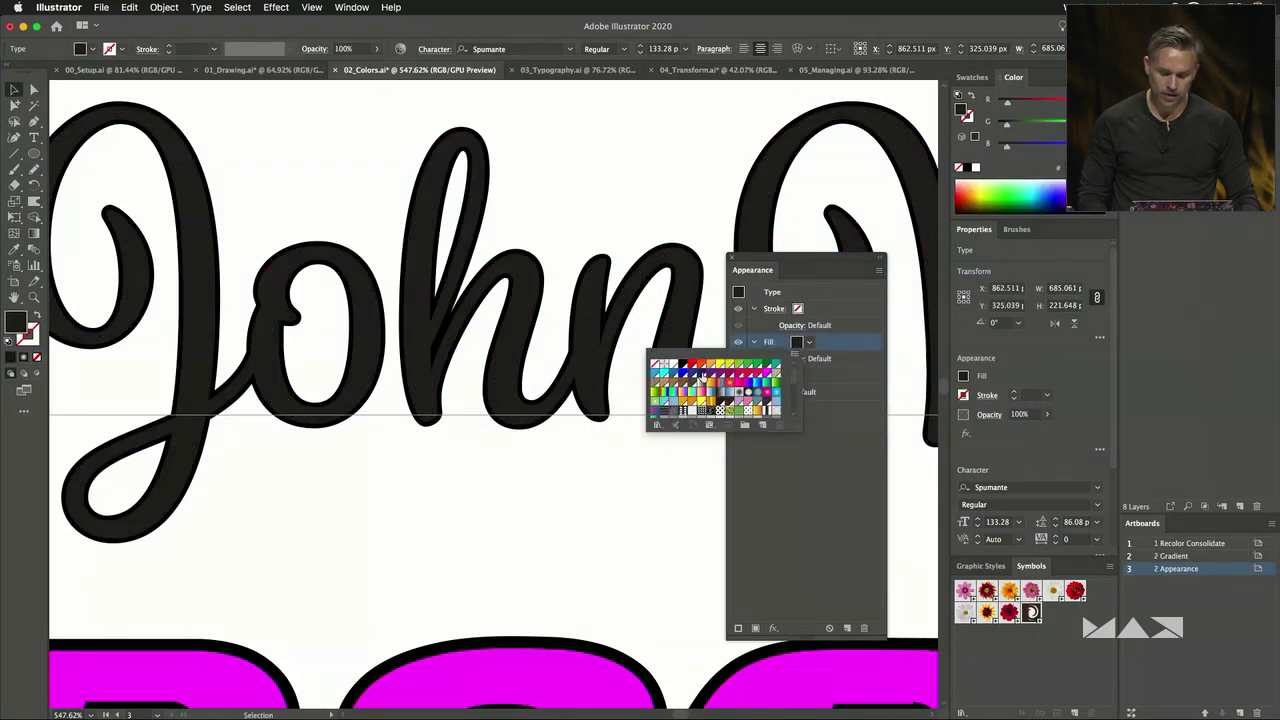
{"action": "left_click", "coordinate": [709, 369]}
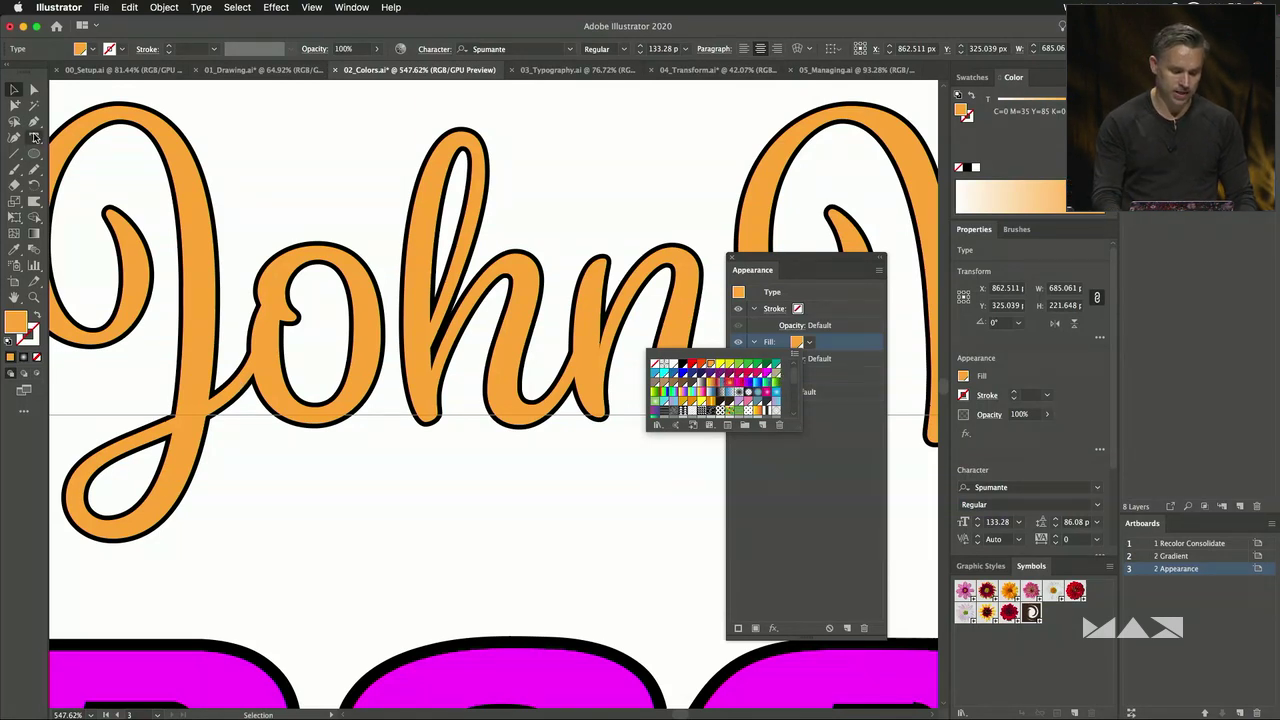
{"action": "key", "text": "Escape"}
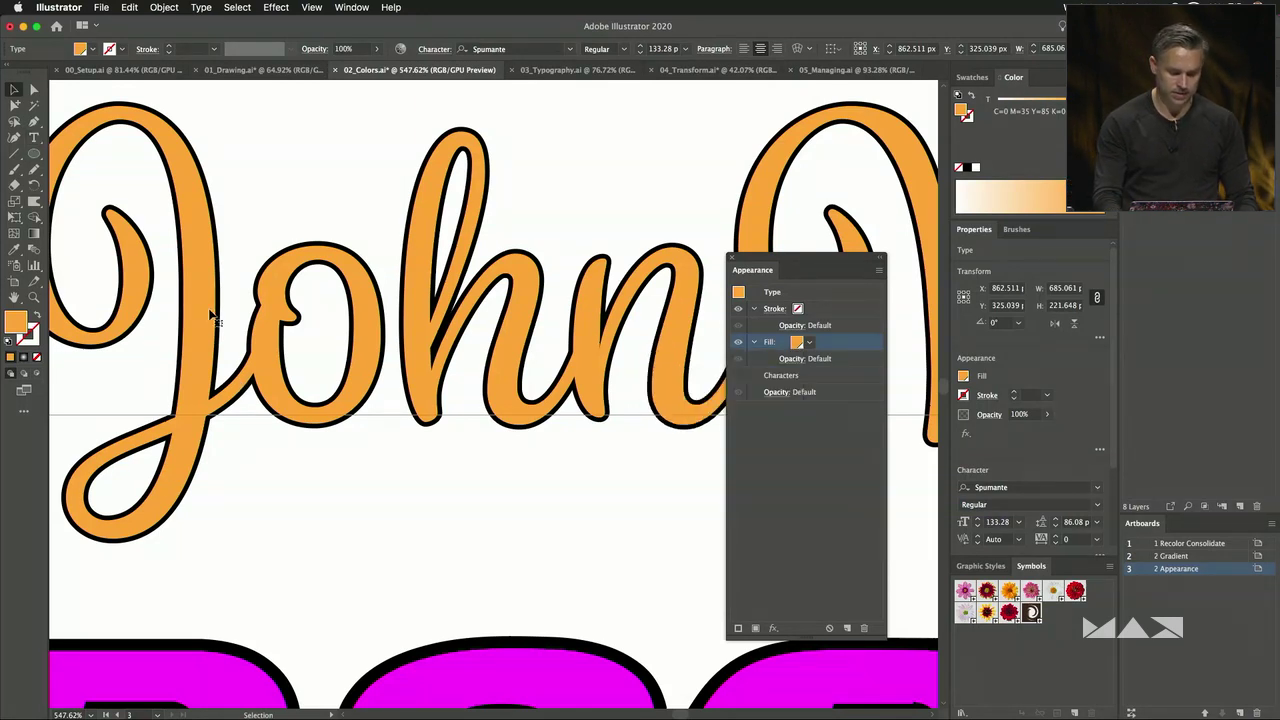
Delete the h from the first word of the script lettering, retype it in place, and leave text editing.
{"action": "double_click", "coordinate": [256, 344]}
{"action": "key", "text": "shift+Right"}
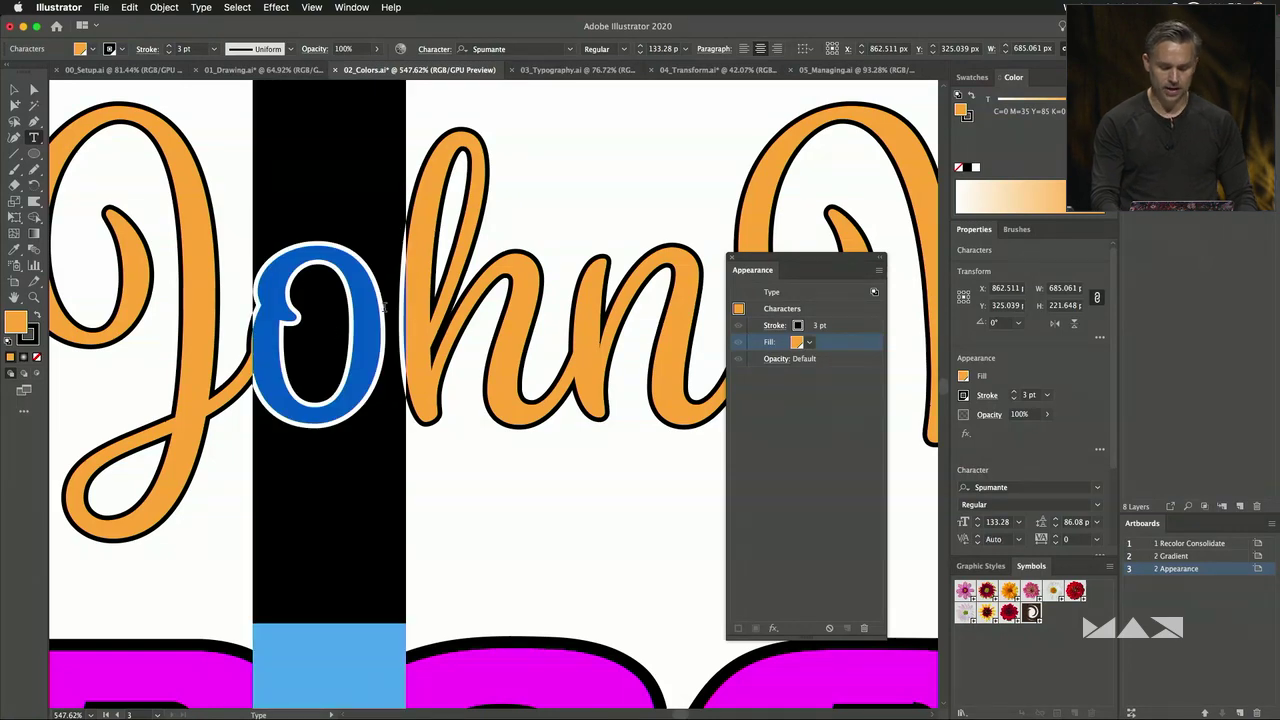
{"action": "key", "text": "Right"}
{"action": "key", "text": "shift+Right"}
{"action": "key", "text": "BackSpace"}
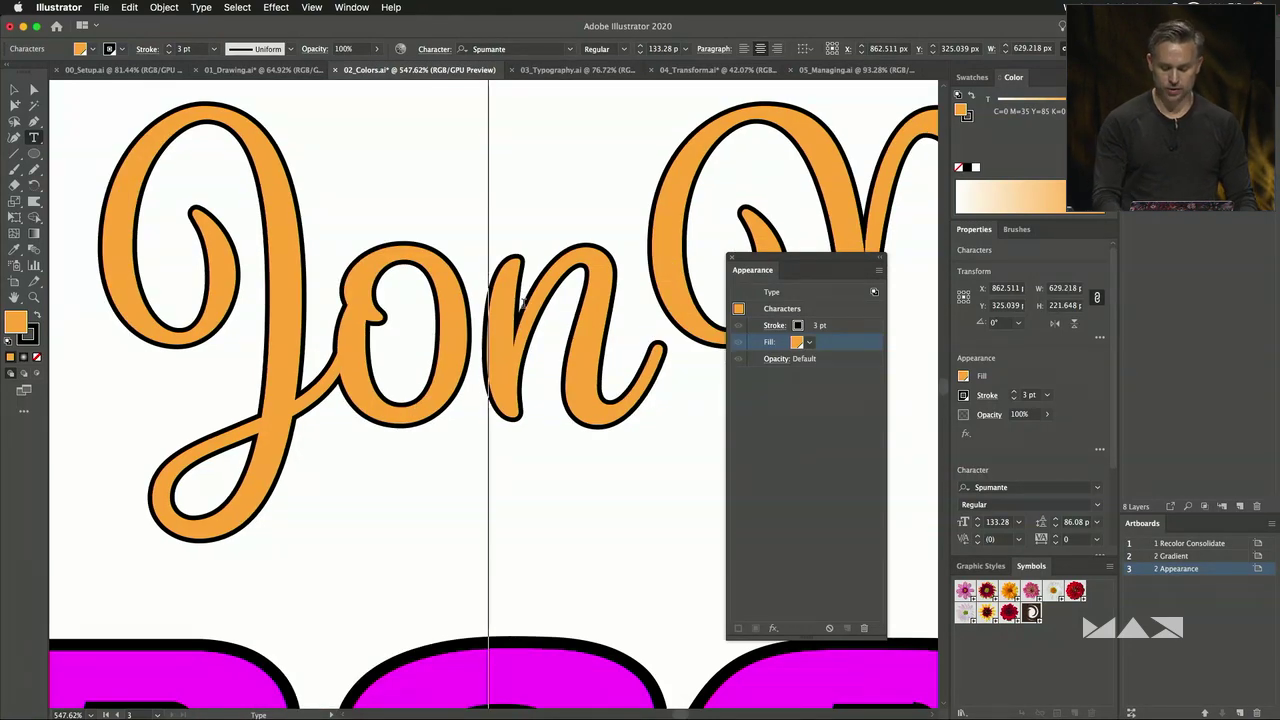
{"action": "type", "text": "h"}
{"action": "left_click", "coordinate": [16, 93]}
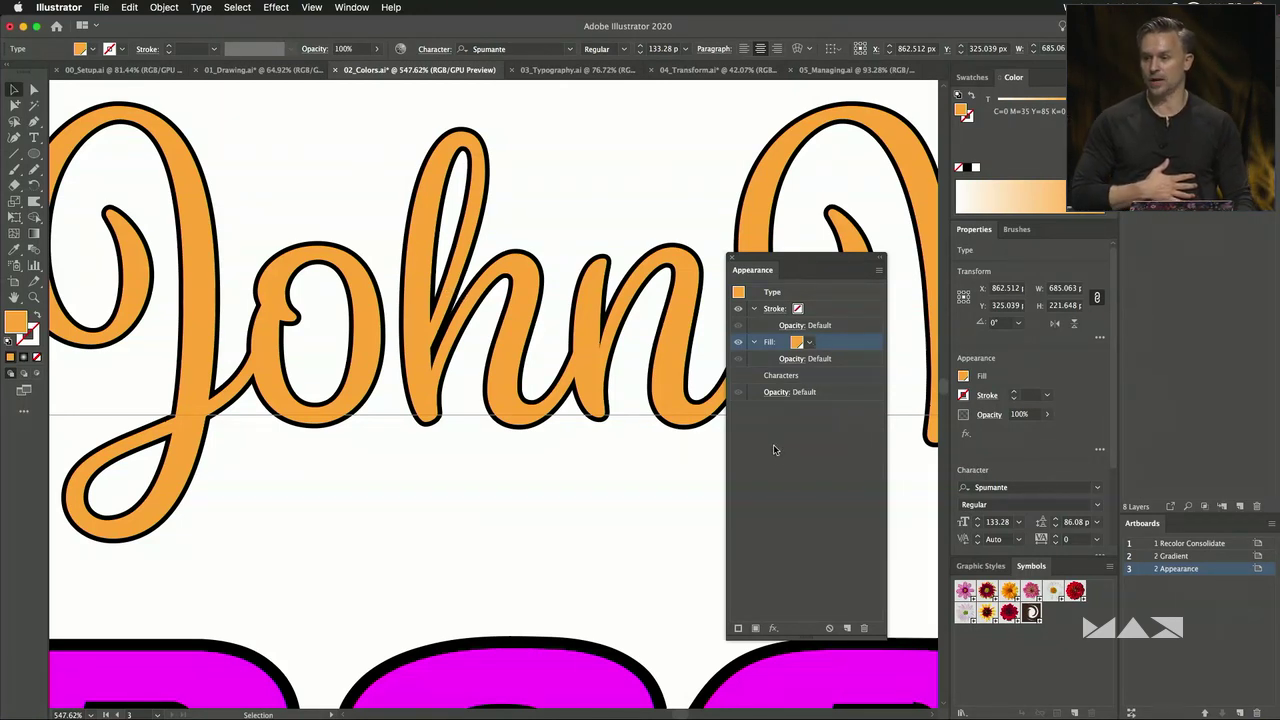
Show the graphic styles and add another new fill to the script lettering at object level.
{"action": "left_click", "coordinate": [982, 566]}
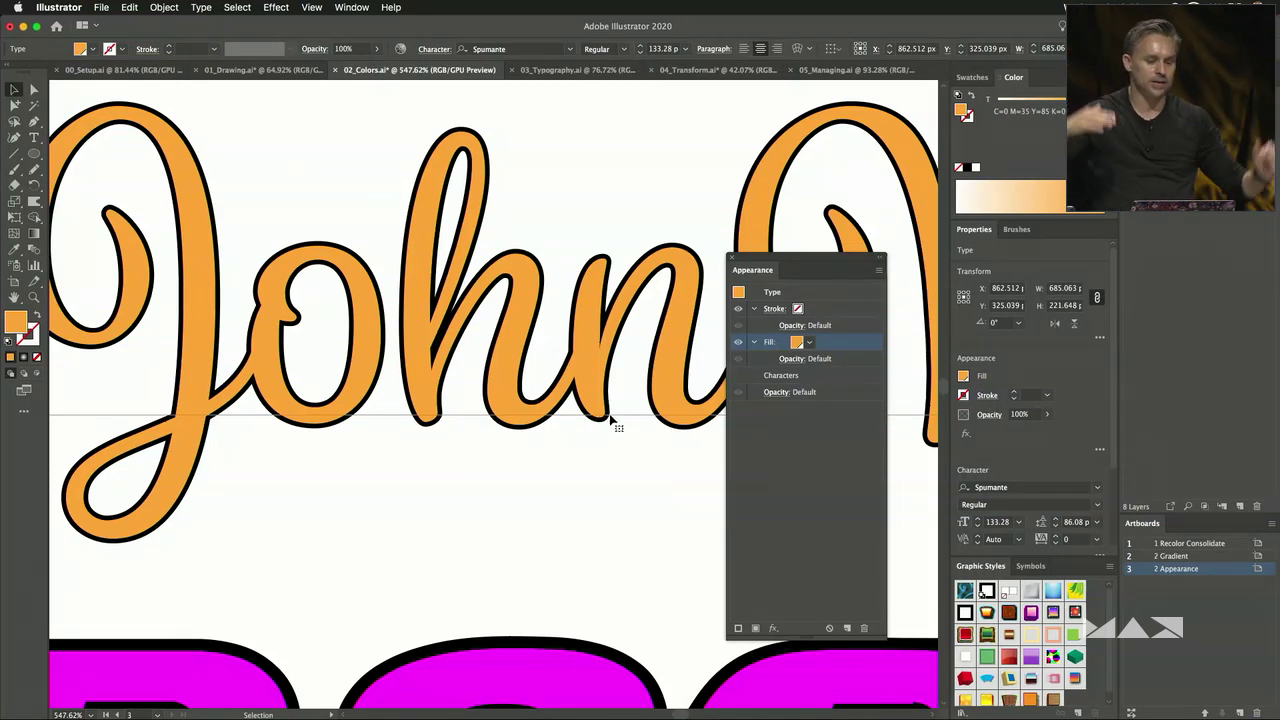
{"action": "left_click", "coordinate": [879, 271]}
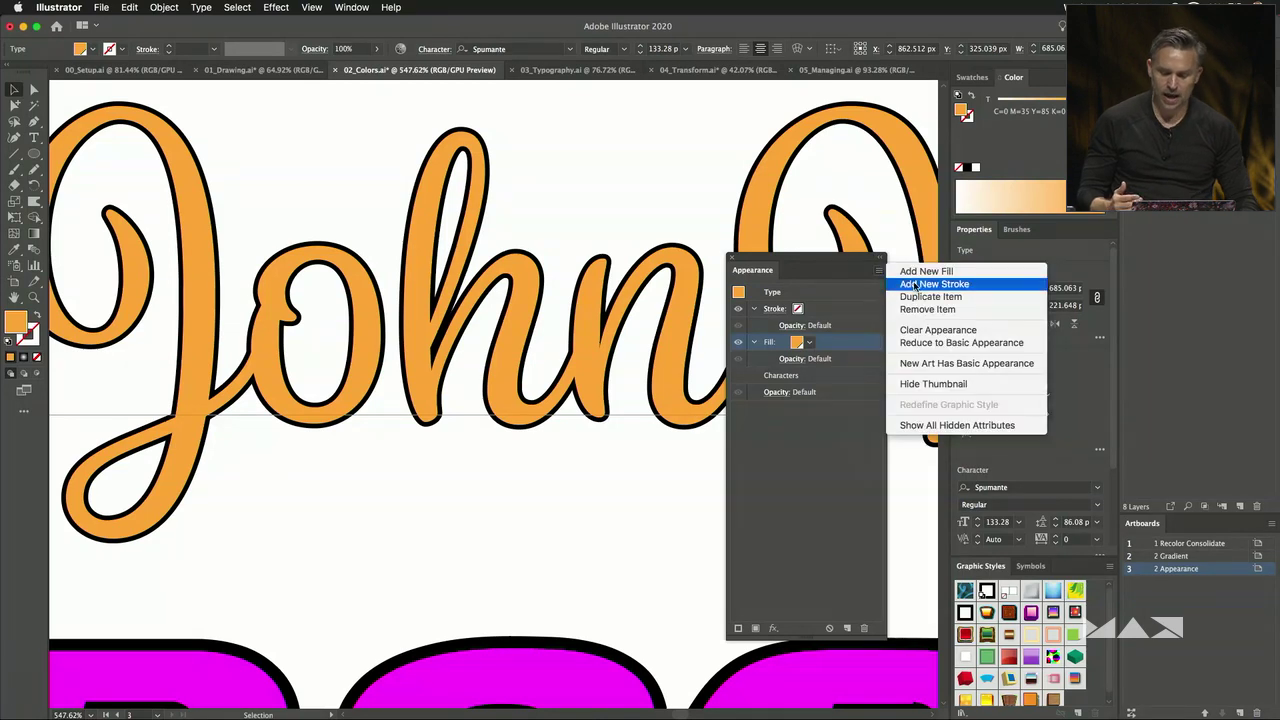
{"action": "left_click", "coordinate": [925, 267]}
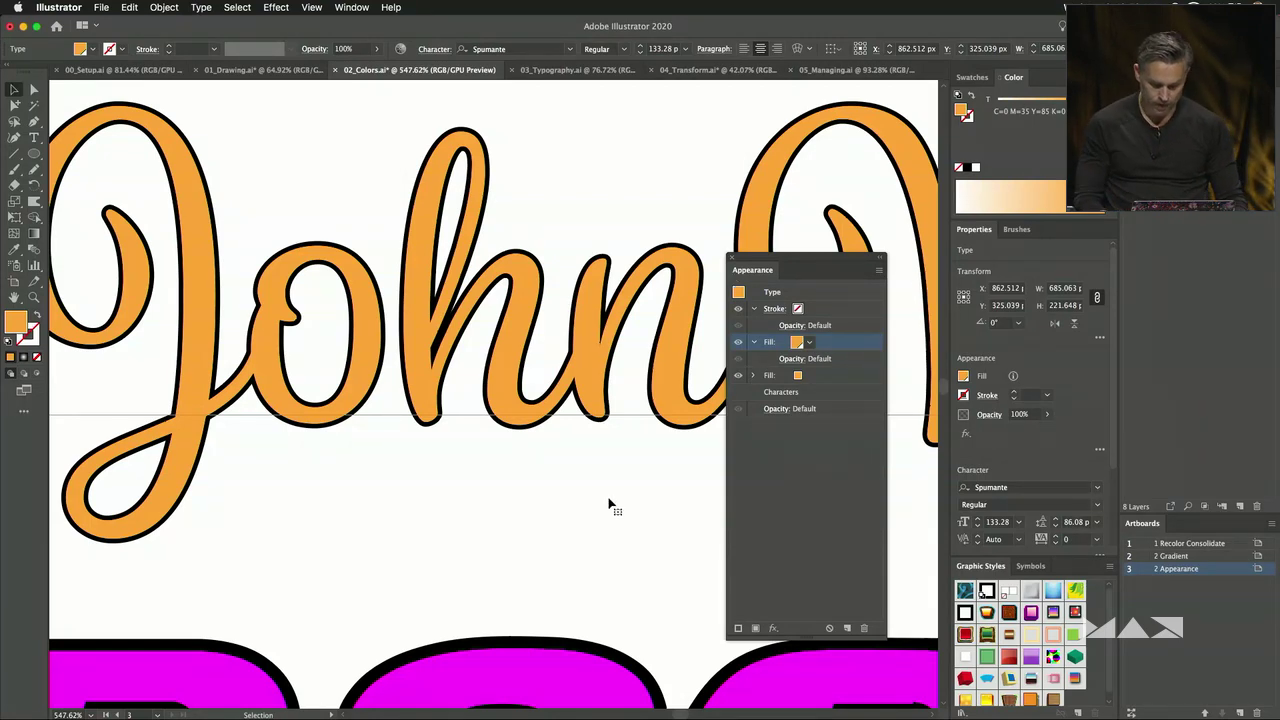
Apply Graphic Style 5 to the magenta ADOBE MAX text and move the Appearance settings clear of the lettering.
{"action": "scroll", "coordinate": [609, 505], "scroll_direction": "down", "scroll_amount": 5}
{"action": "scroll", "coordinate": [443, 371], "scroll_direction": "down", "scroll_amount": 2}
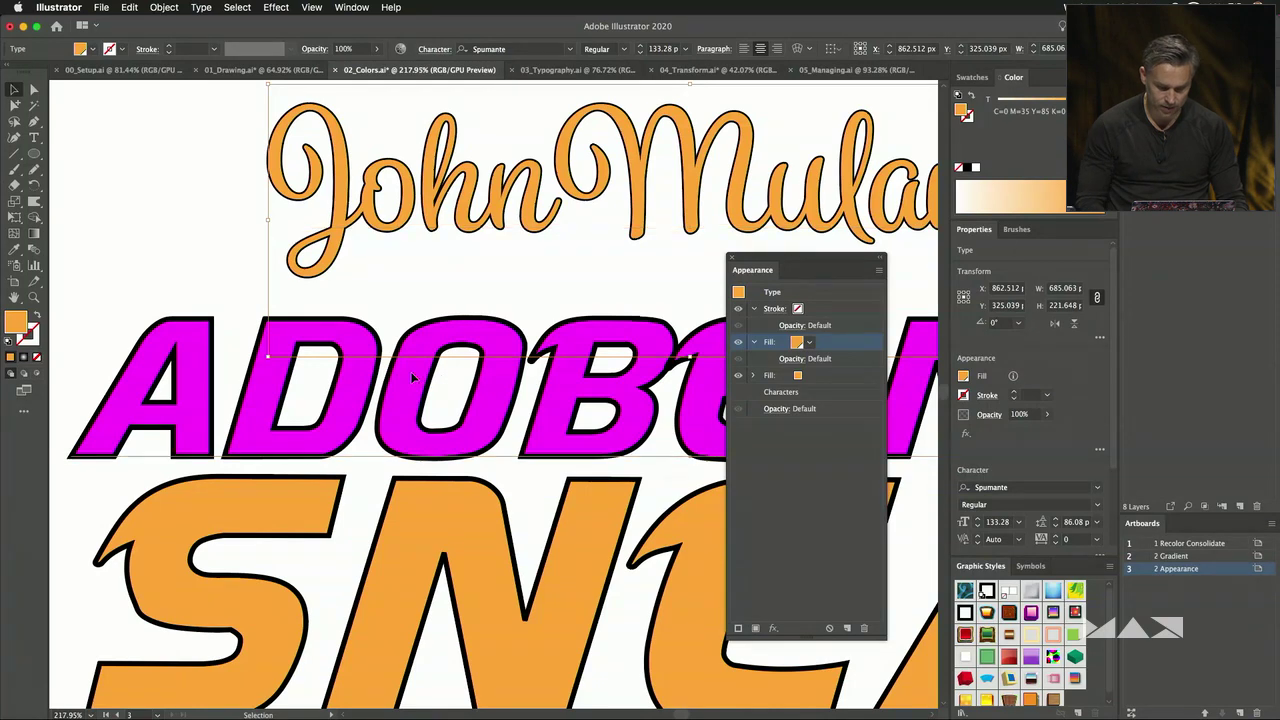
{"action": "left_click", "coordinate": [410, 371]}
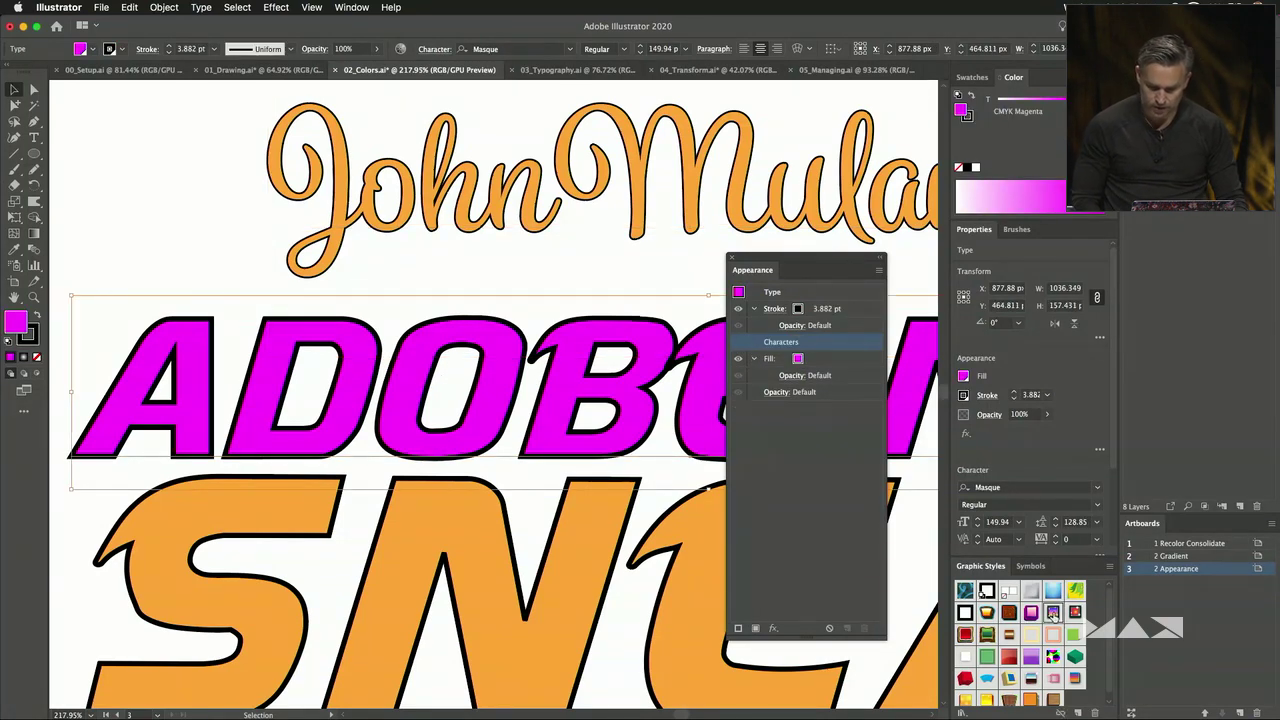
{"action": "key", "text": "super+z"}
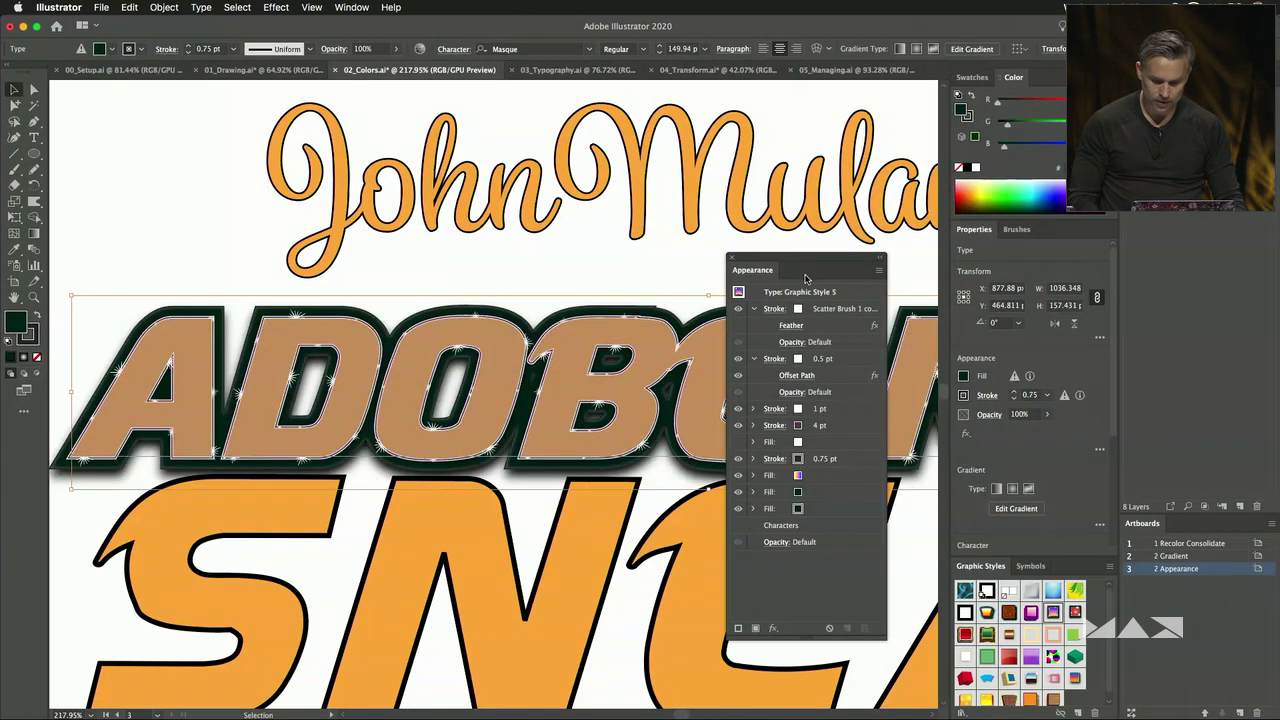
{"action": "left_click_drag", "start_coordinate": [806, 278], "coordinate": [870, 446]}
{"action": "scroll", "coordinate": [666, 266], "scroll_direction": "down", "scroll_amount": 2}
{"action": "key", "text": "super+z"}
{"action": "key", "text": "super+z"}
{"action": "scroll", "coordinate": [668, 268], "scroll_direction": "down", "scroll_amount": 4}
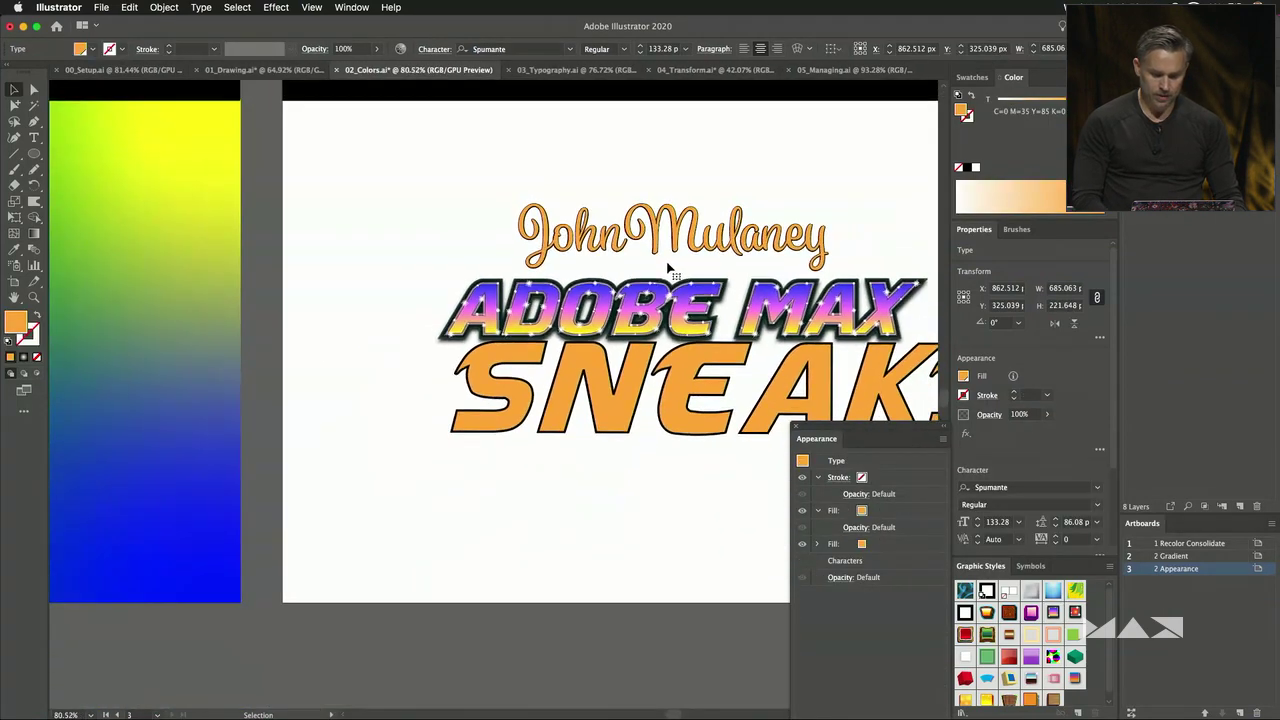
Apply Graphic Style 6 to the orange SNEAKS text.
{"action": "scroll", "coordinate": [668, 268], "scroll_direction": "down", "scroll_amount": 3}
{"action": "left_click", "coordinate": [715, 395]}
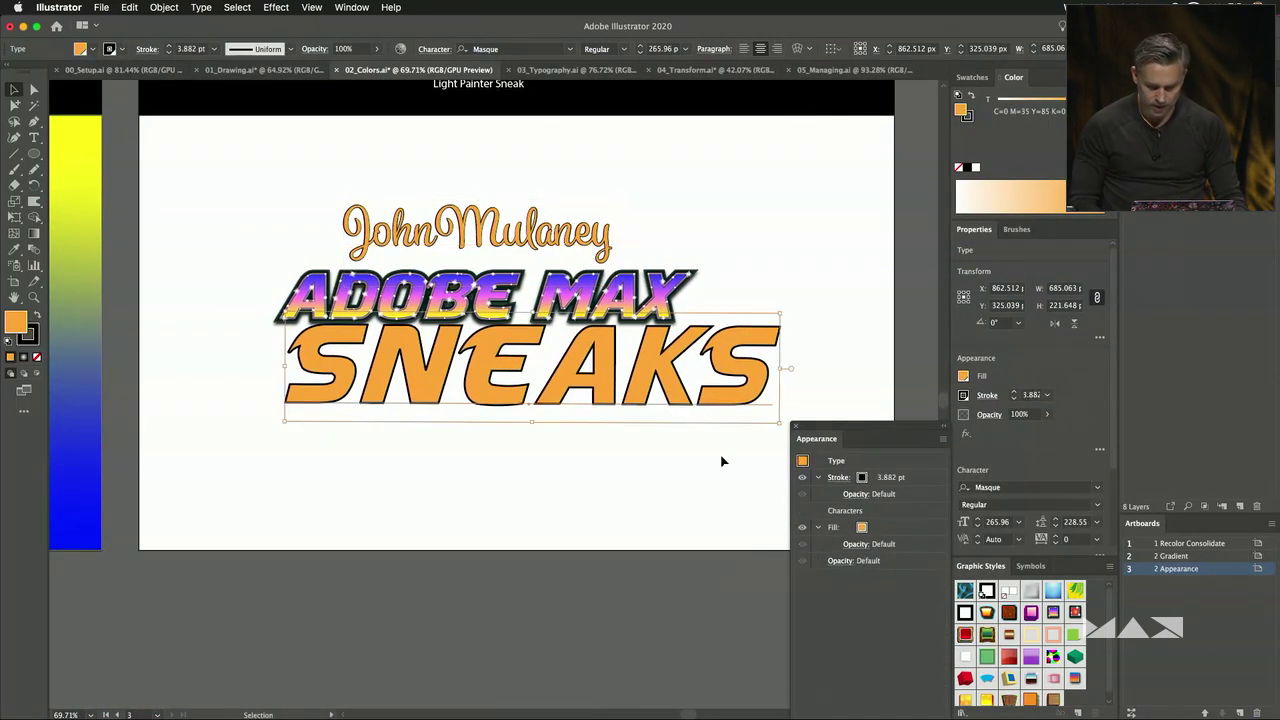
{"action": "left_click", "coordinate": [1075, 612]}
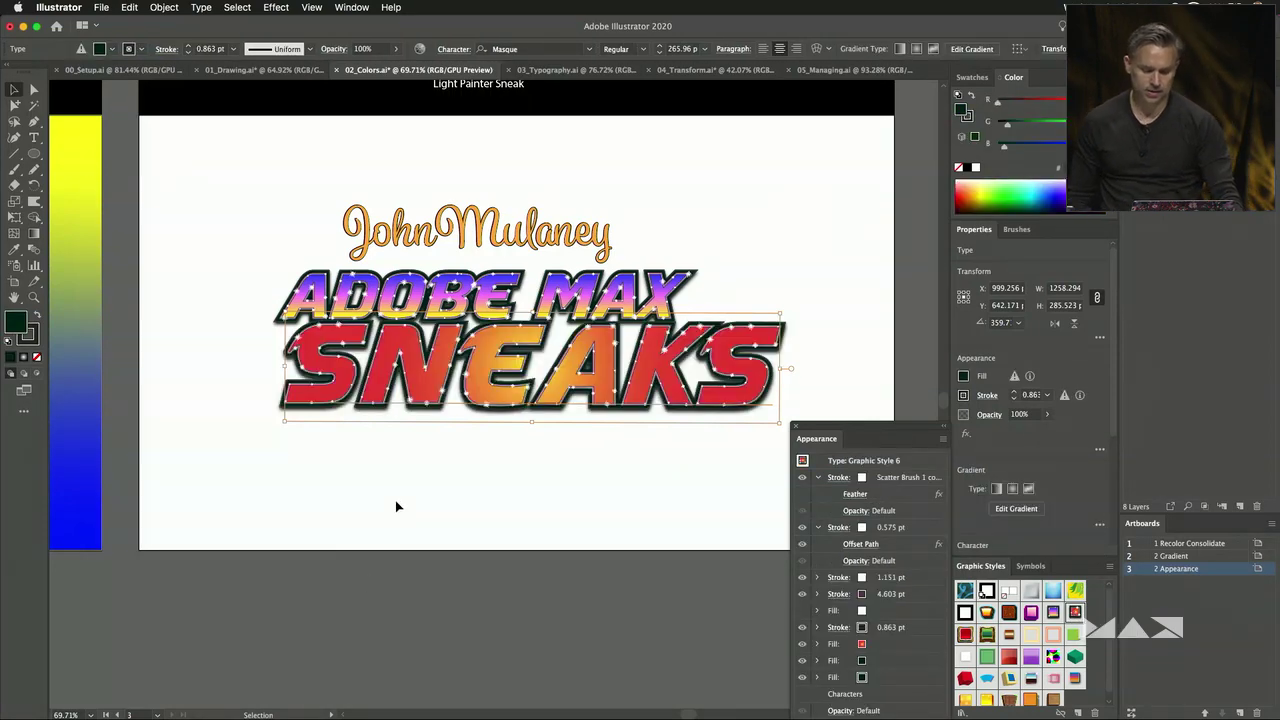
Compare the stacked strokes, fills and effects of the SNEAKS and ADOBE MAX text, and deselect the lettering.
{"action": "left_click_drag", "start_coordinate": [830, 438], "coordinate": [819, 167]}
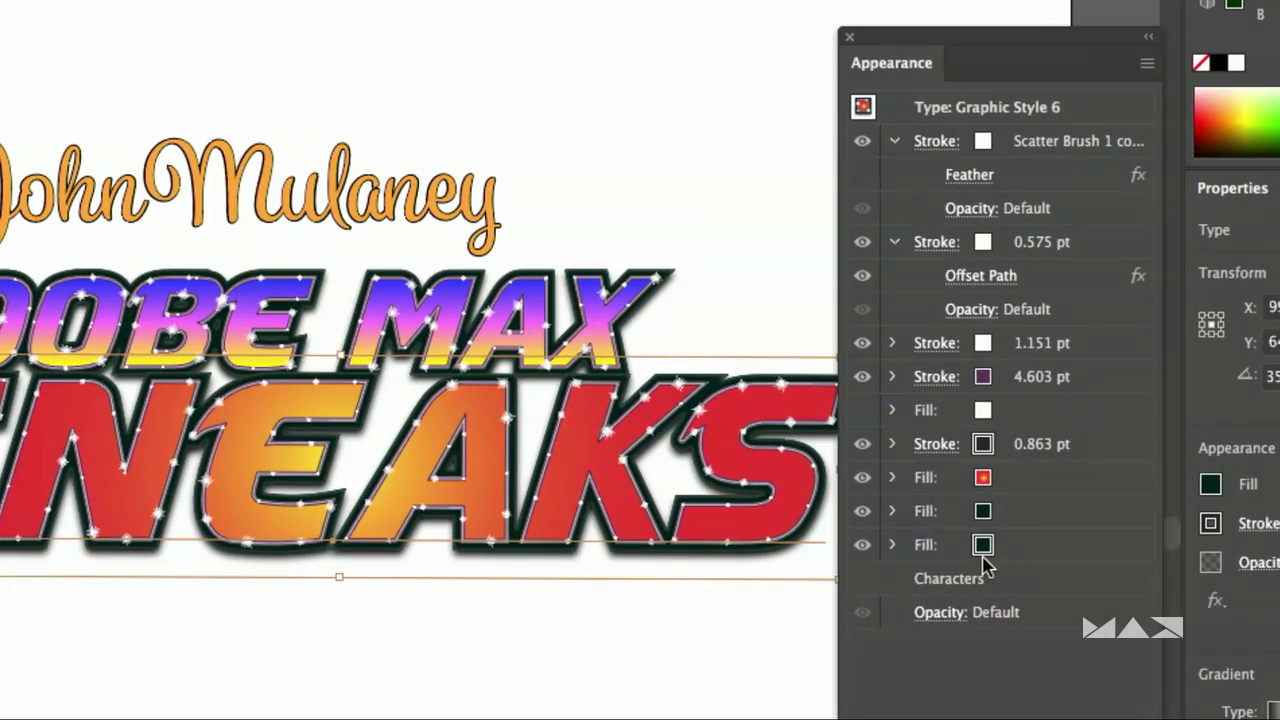
{"action": "left_click_drag", "start_coordinate": [975, 540], "coordinate": [497, 325]}
{"action": "left_click", "coordinate": [492, 322]}
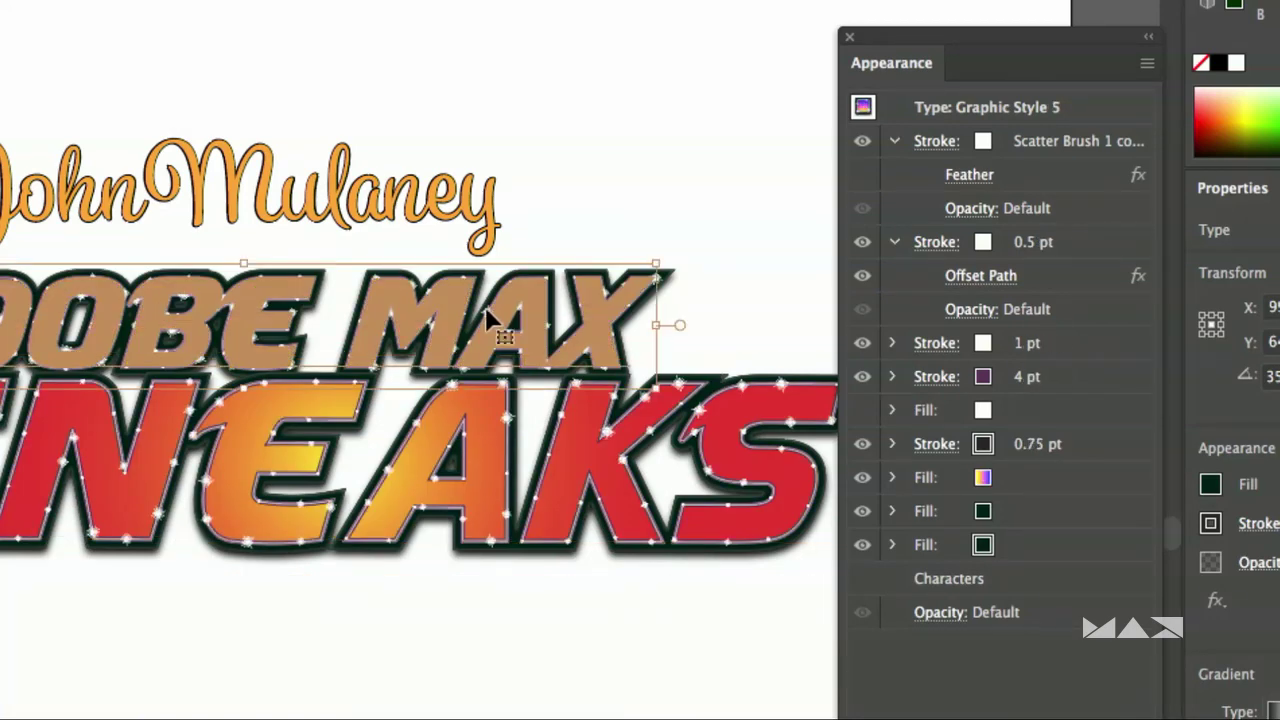
{"action": "left_click", "coordinate": [705, 155]}
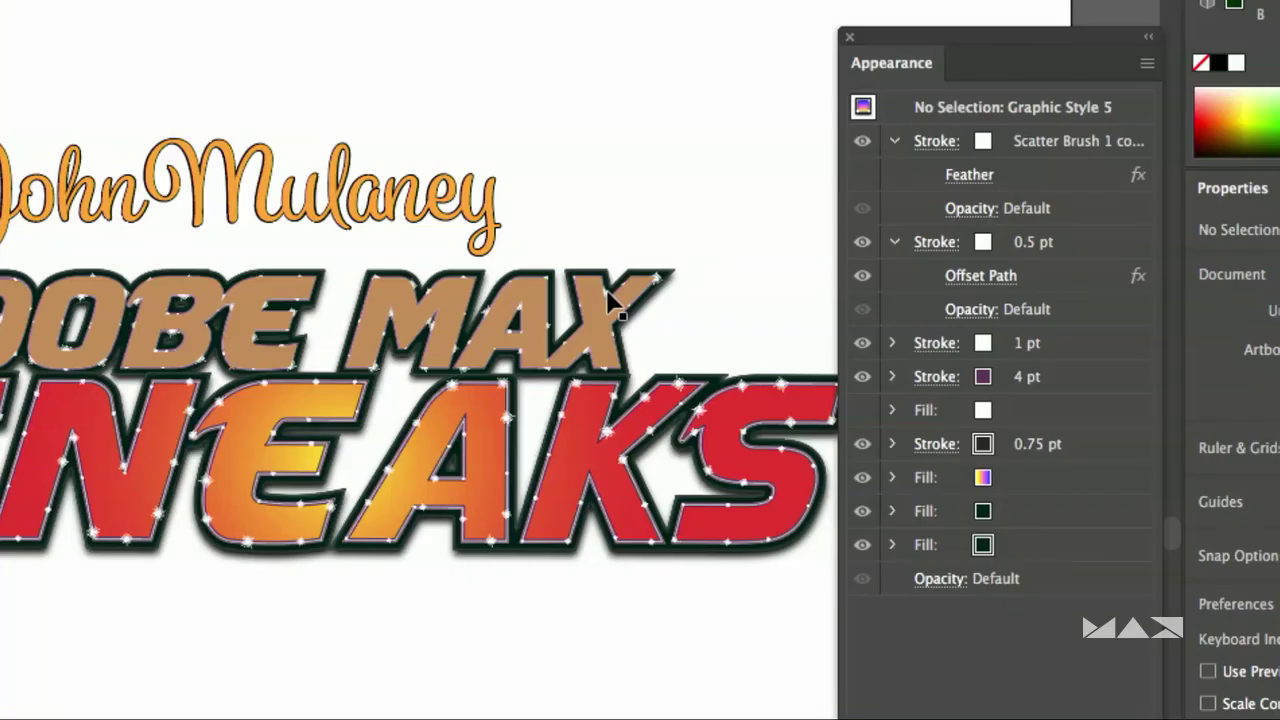
Pick out the scatter brush stroke in the style's appearance and inspect the matching brush among the document's brushes.
{"action": "left_click", "coordinate": [1045, 145]}
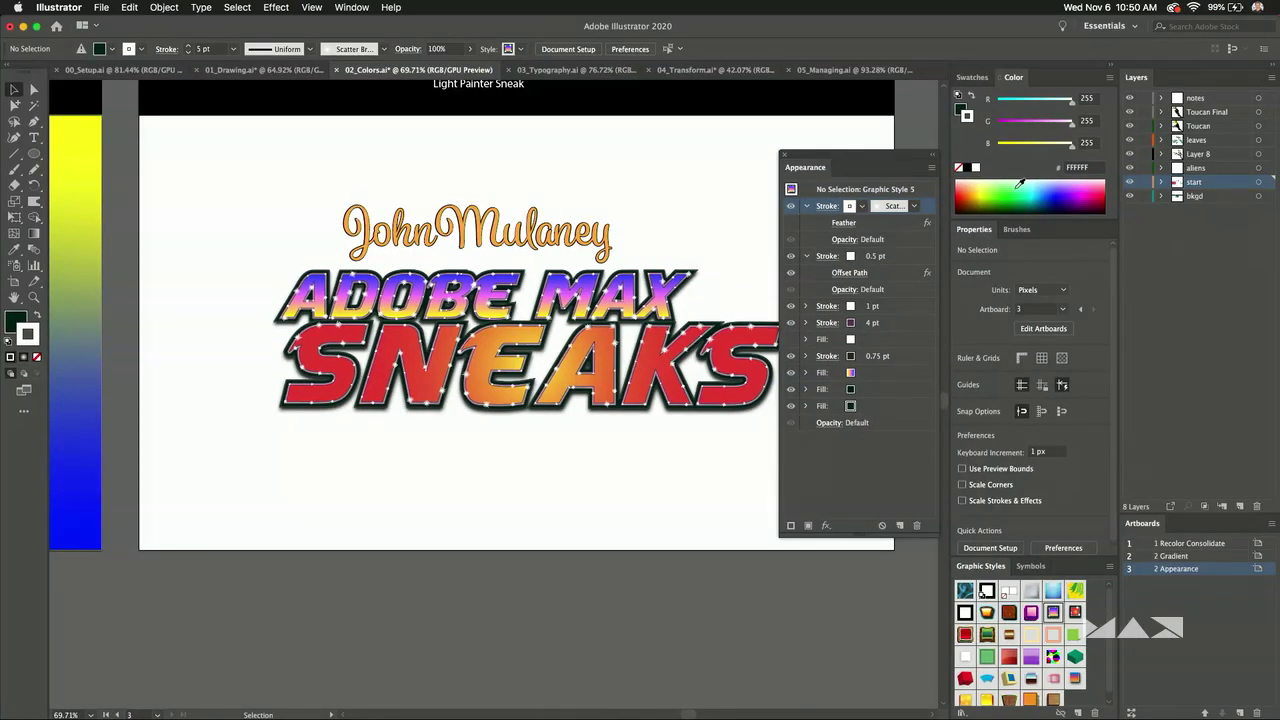
{"action": "left_click", "coordinate": [1016, 229]}
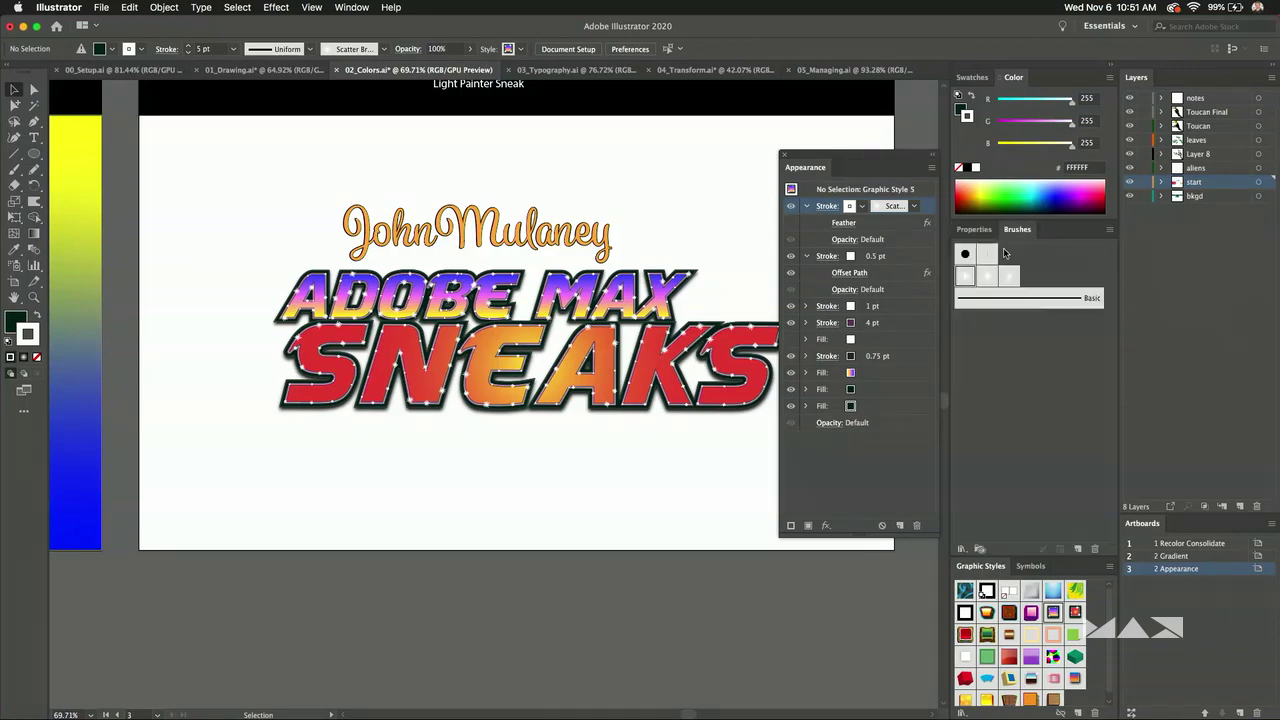
{"action": "double_click", "coordinate": [962, 278]}
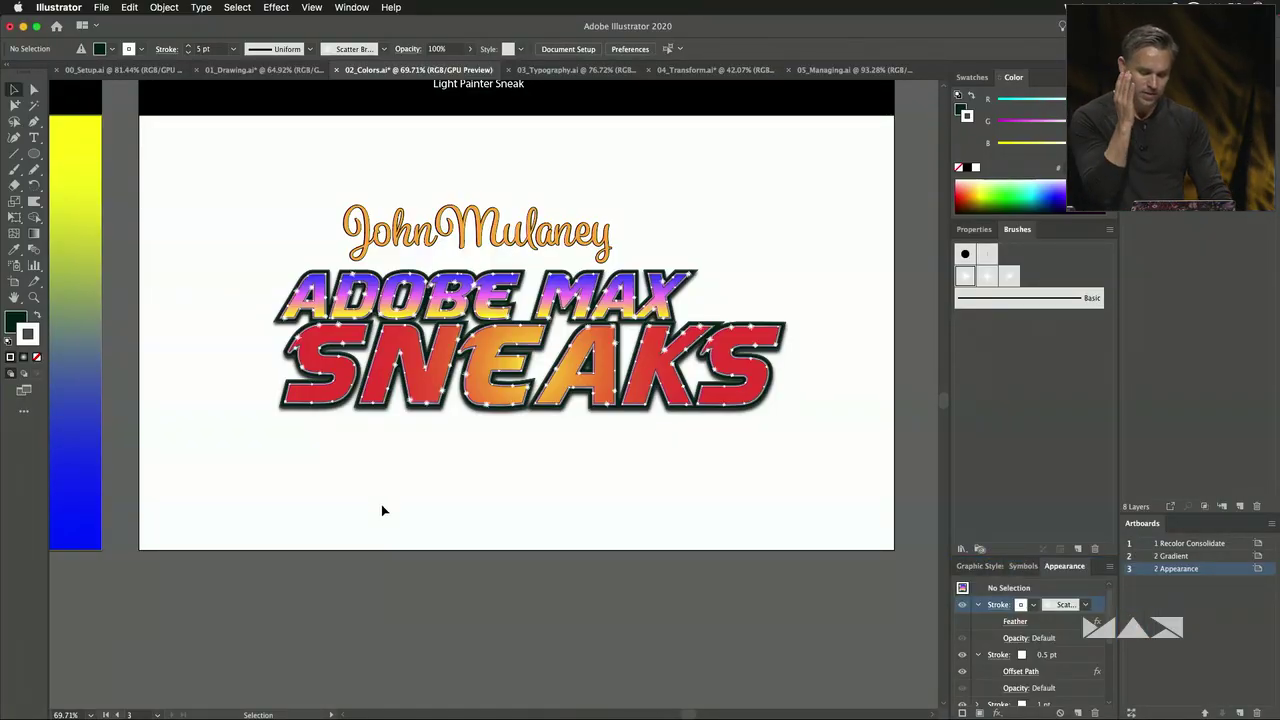
Check that the styled ADOBE MAX lettering is still editable by highlighting its B, and deselect everything.
{"action": "left_click", "coordinate": [441, 228]}
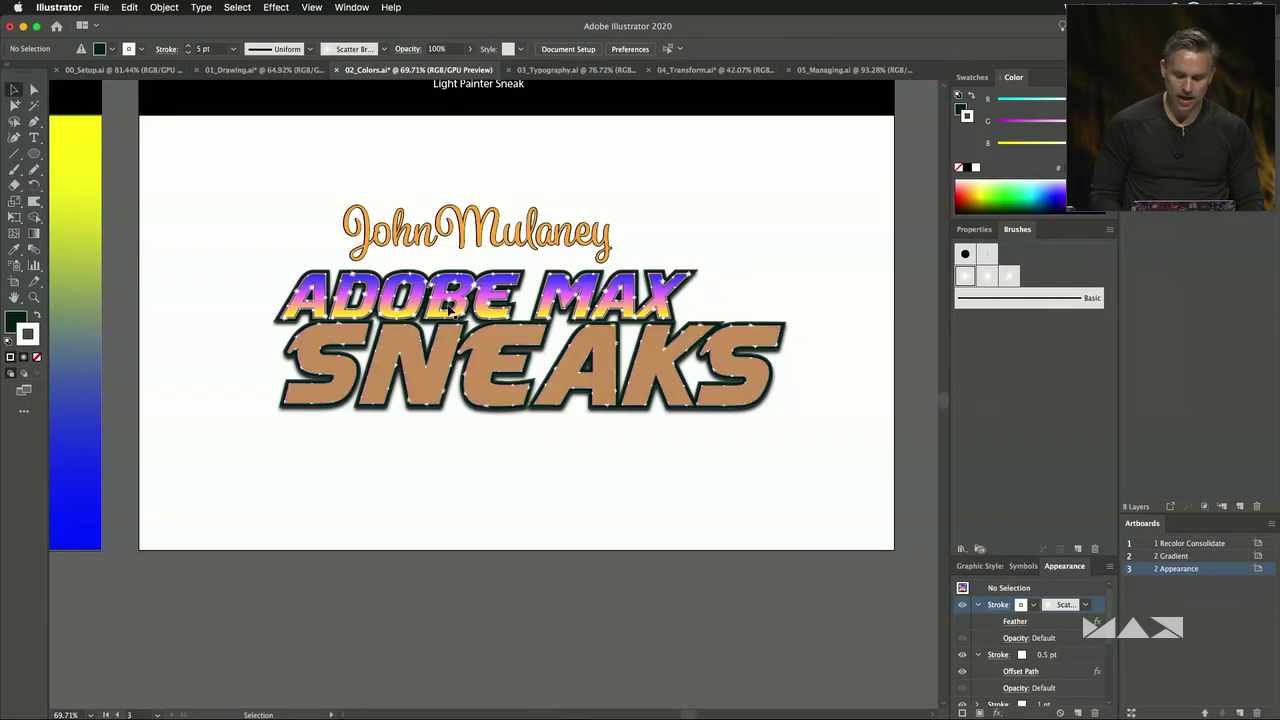
{"action": "key", "text": "cmd+z"}
{"action": "double_click", "coordinate": [450, 302]}
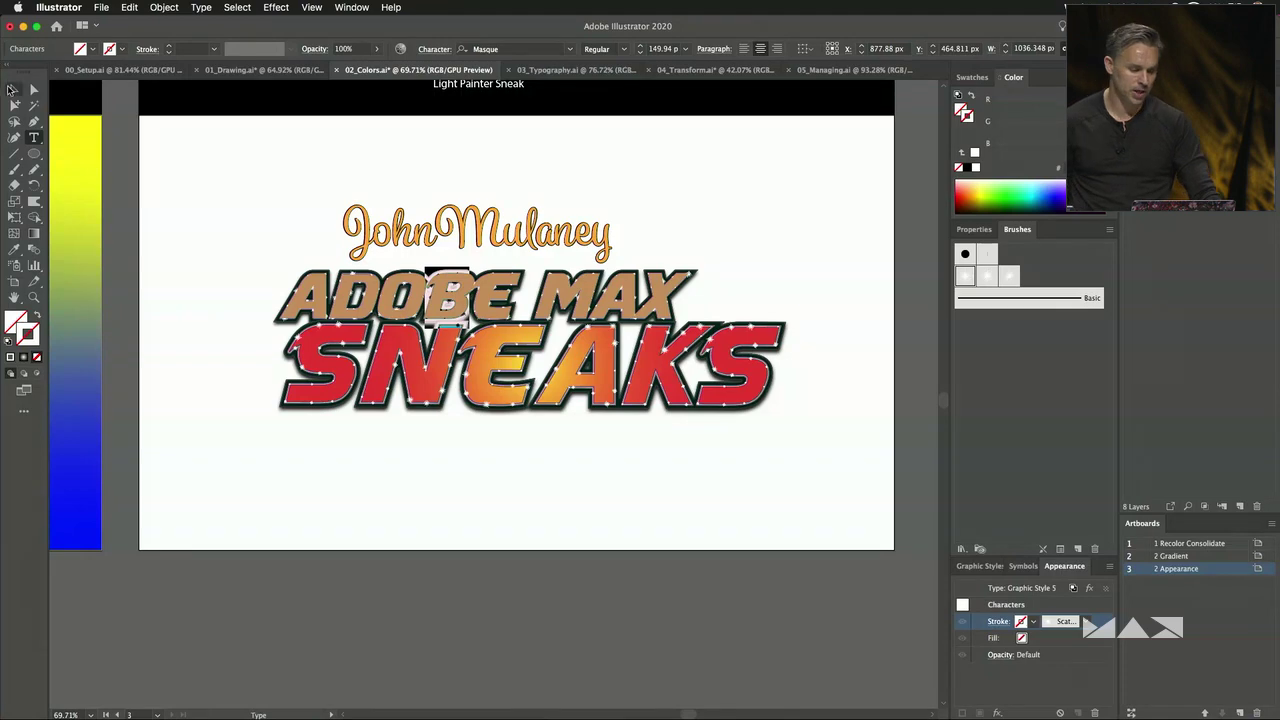
{"action": "left_click", "coordinate": [12, 90]}
{"action": "left_click", "coordinate": [326, 494]}
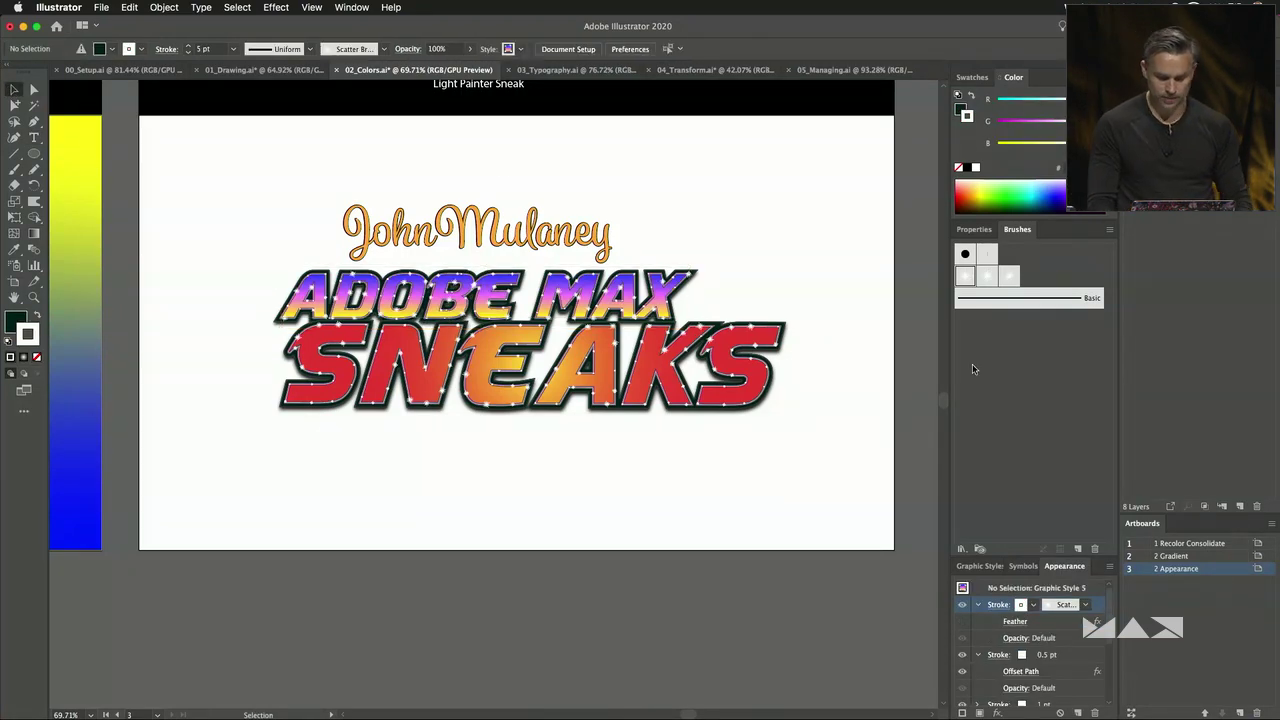
Switch to 03_Typography.ai, make the text layer active, and place Lorem ipsum point type on the pink Fonts artboard.
{"action": "left_click", "coordinate": [539, 72]}
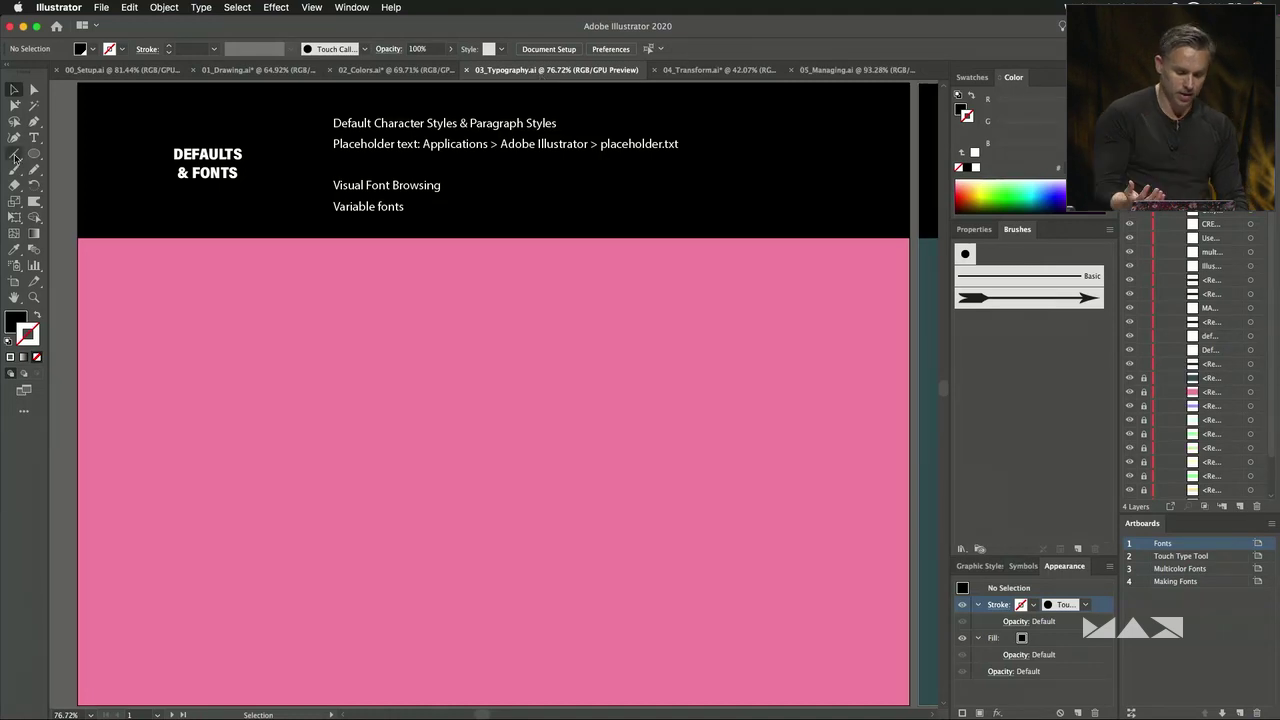
{"action": "left_click", "coordinate": [33, 137]}
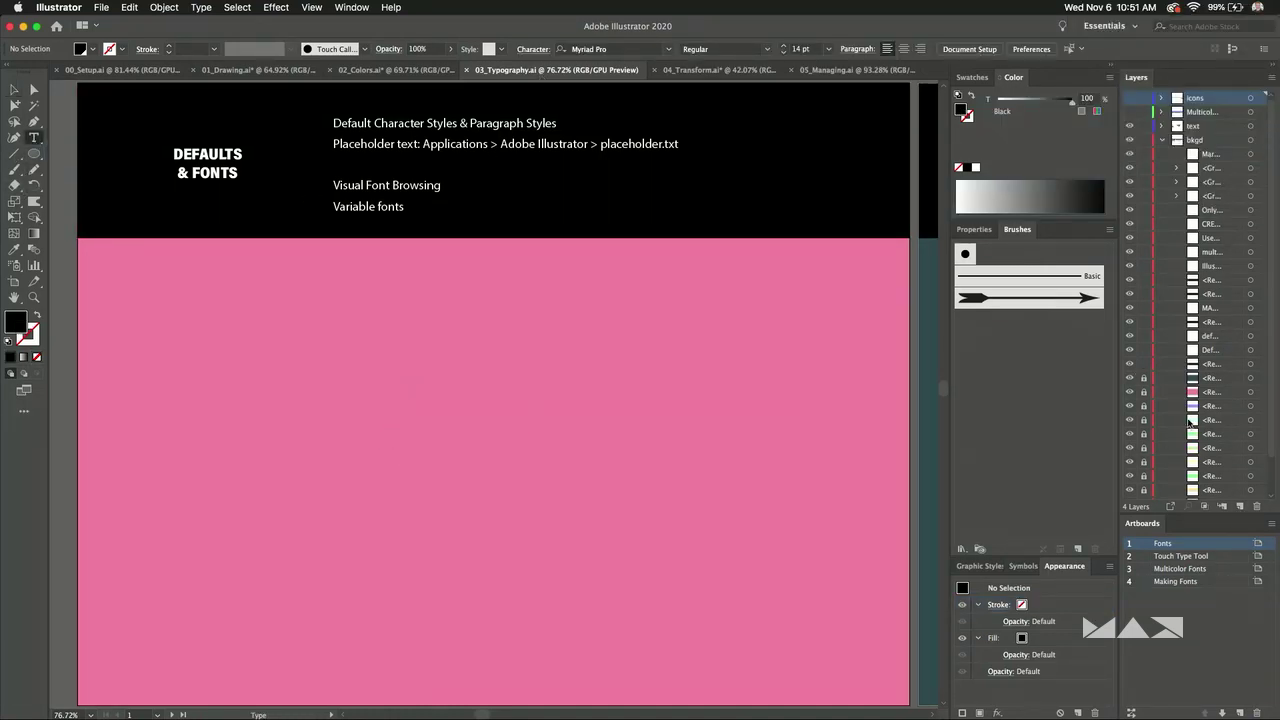
{"action": "left_click", "coordinate": [1162, 143]}
{"action": "left_click", "coordinate": [1195, 126]}
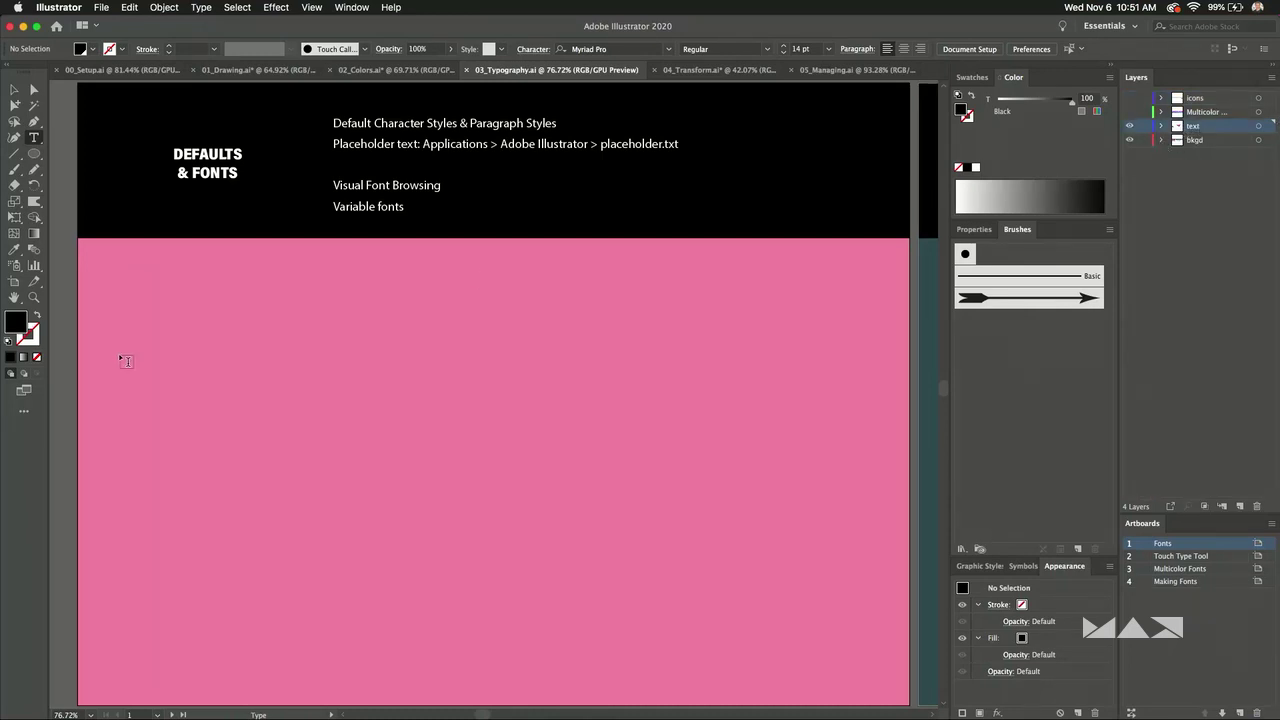
{"action": "left_click", "coordinate": [350, 410]}
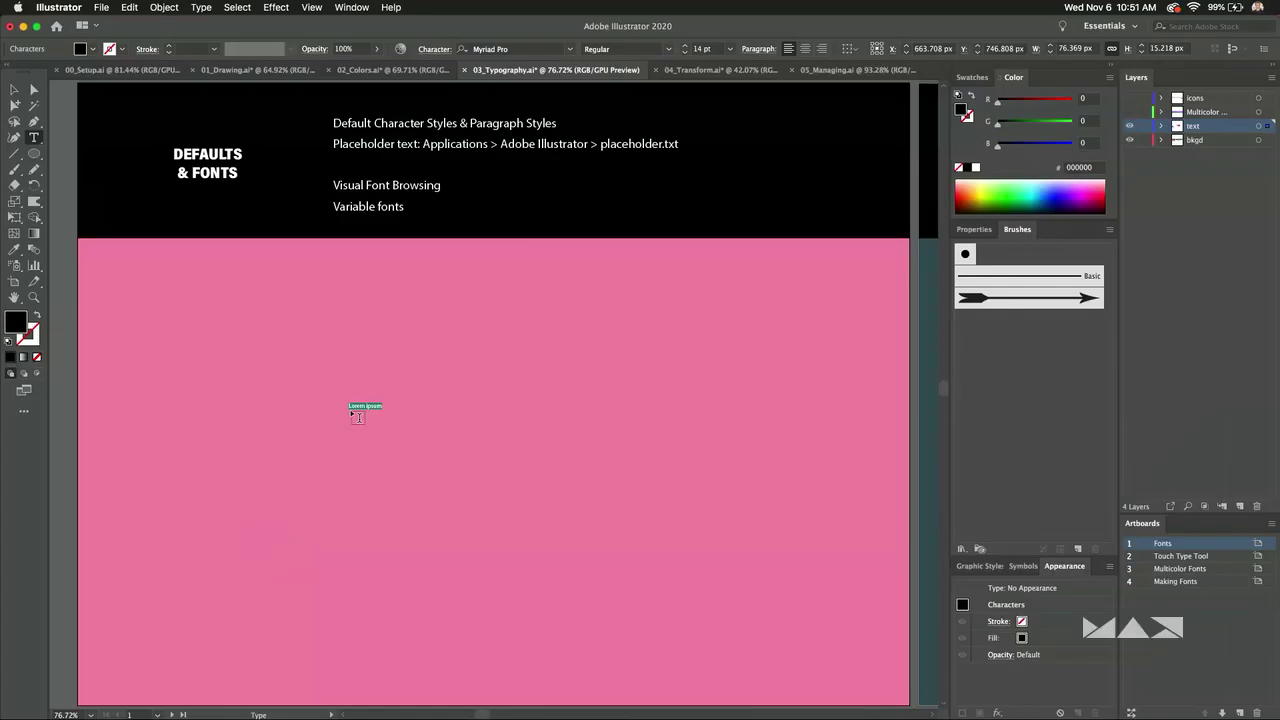
Show the placeholder text's properties and bring up the Character Styles list.
{"action": "left_click", "coordinate": [970, 229]}
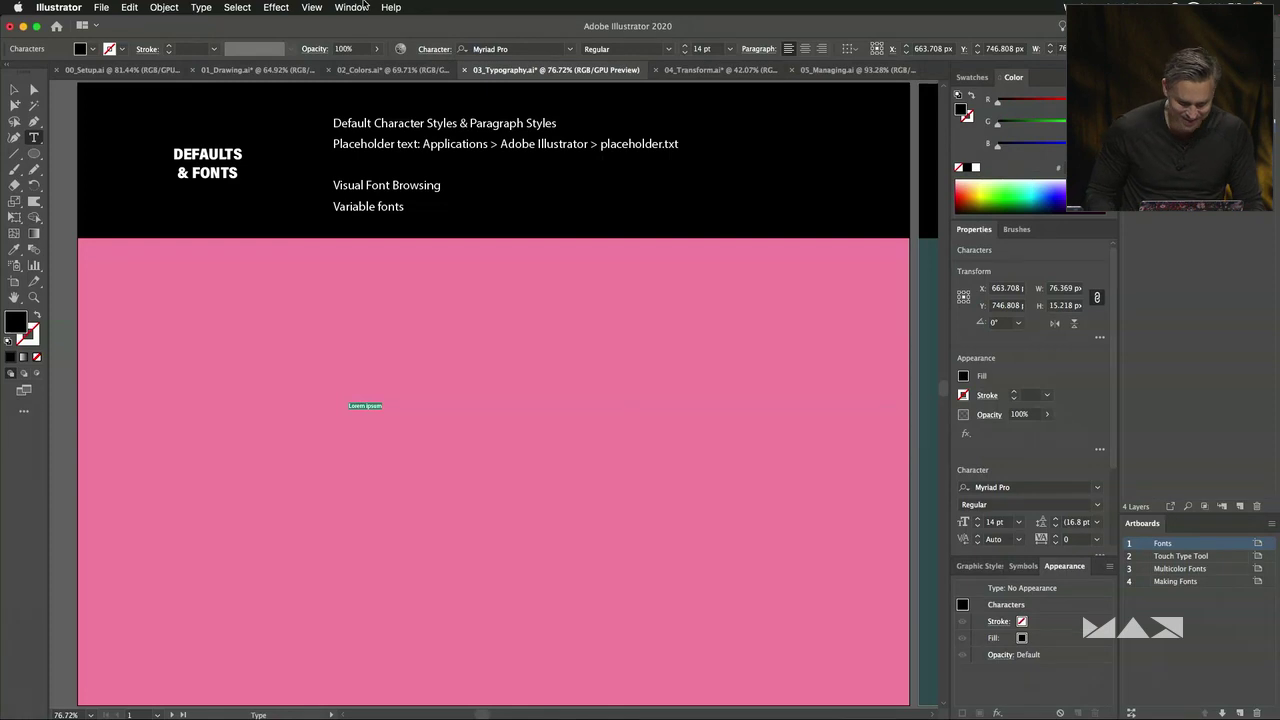
{"action": "left_click", "coordinate": [352, 7]}
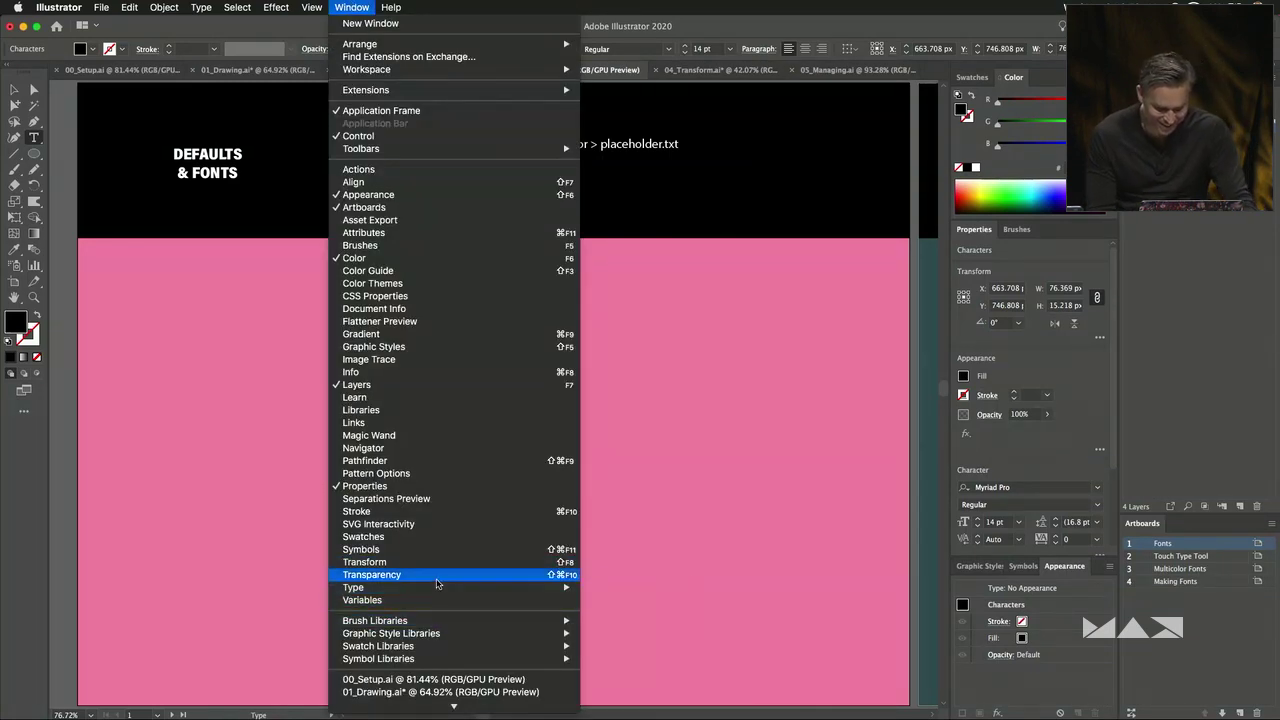
{"action": "mouse_move", "coordinate": [427, 624]}
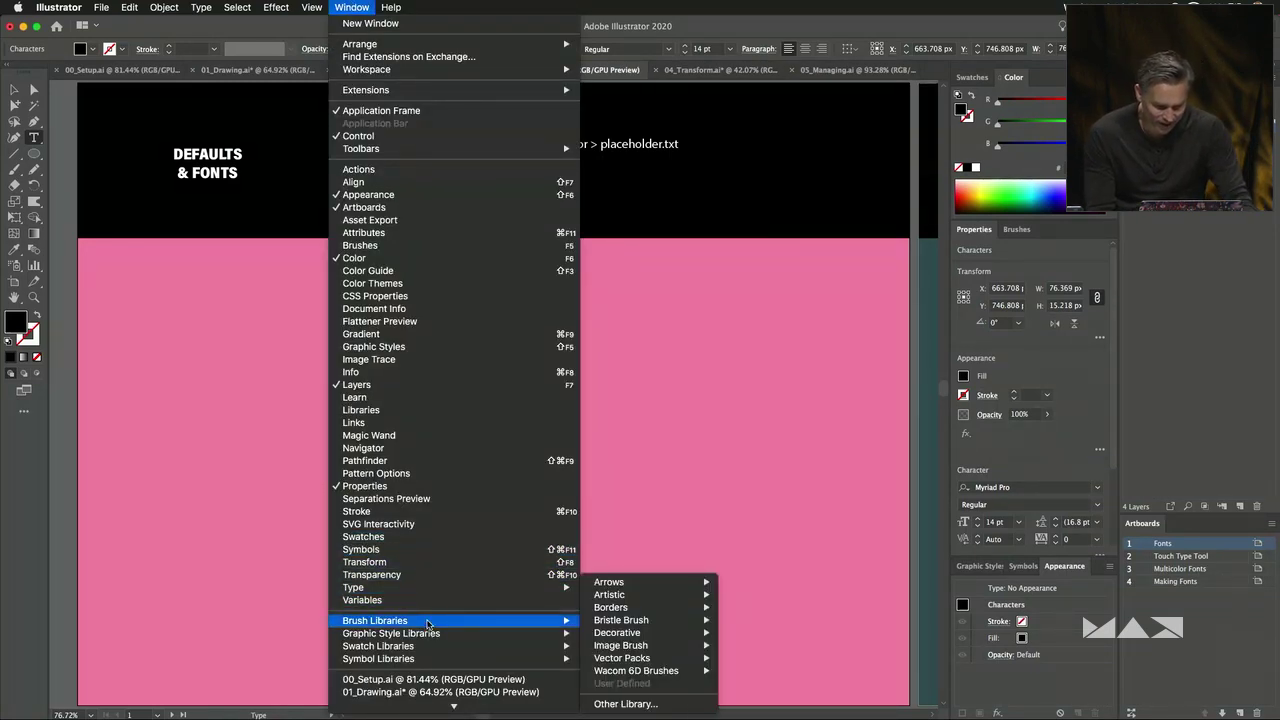
{"action": "mouse_move", "coordinate": [430, 588]}
{"action": "left_click", "coordinate": [629, 601]}
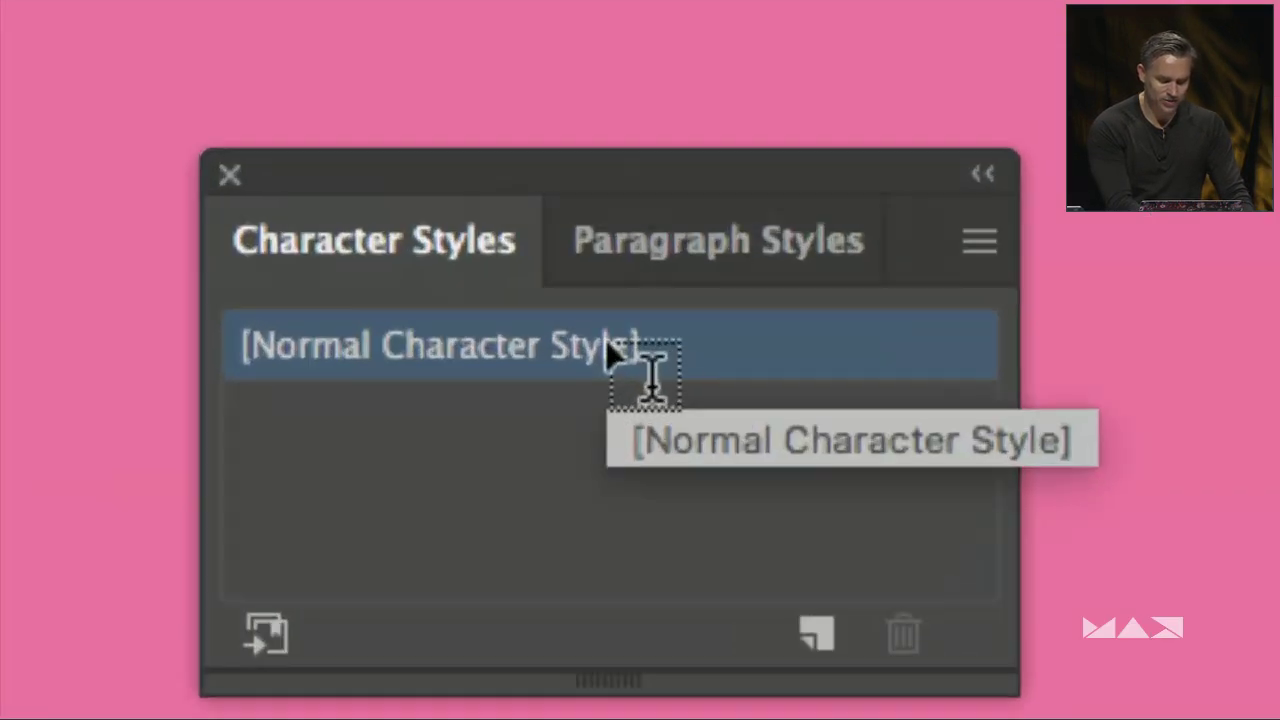
{"action": "left_click_drag", "start_coordinate": [608, 350], "coordinate": [500, 371]}
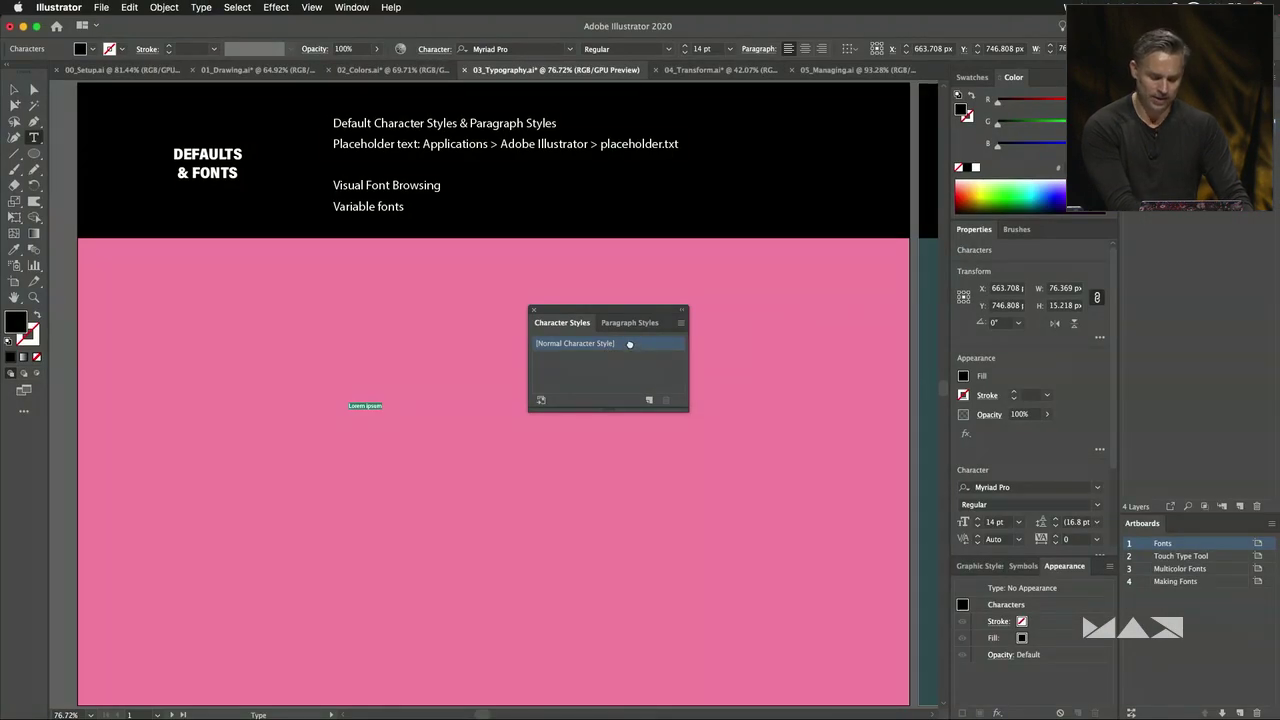
Set the font family of the Normal Character Style to Papyrus in its basic character formats.
{"action": "double_click", "coordinate": [629, 344]}
{"action": "left_click", "coordinate": [425, 278]}
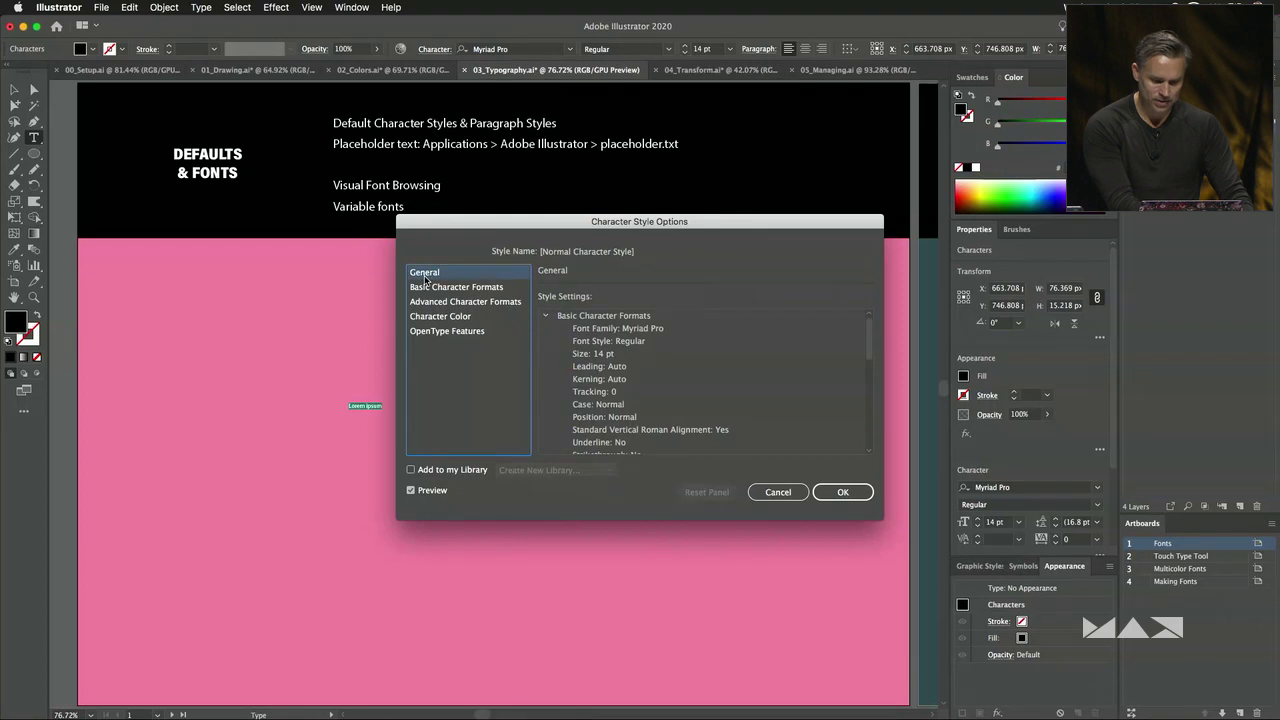
{"action": "left_click", "coordinate": [436, 288]}
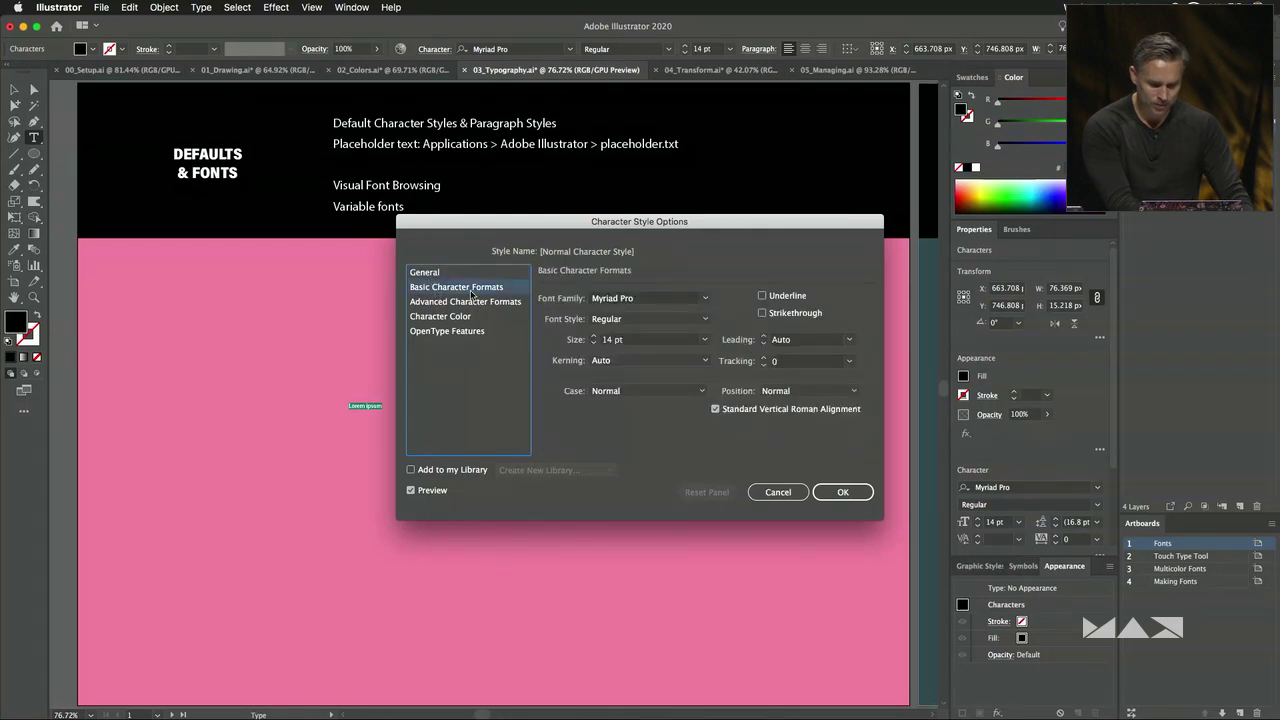
{"action": "left_click", "coordinate": [706, 301]}
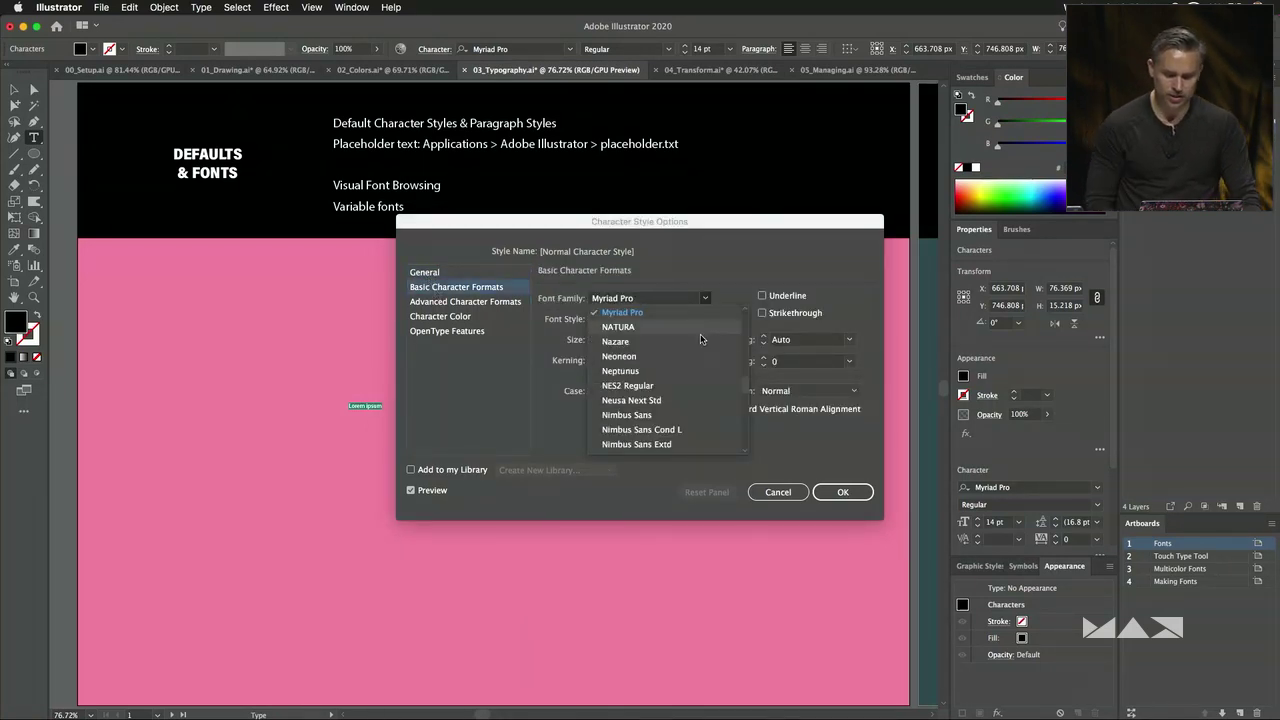
{"action": "key", "text": "Escape"}
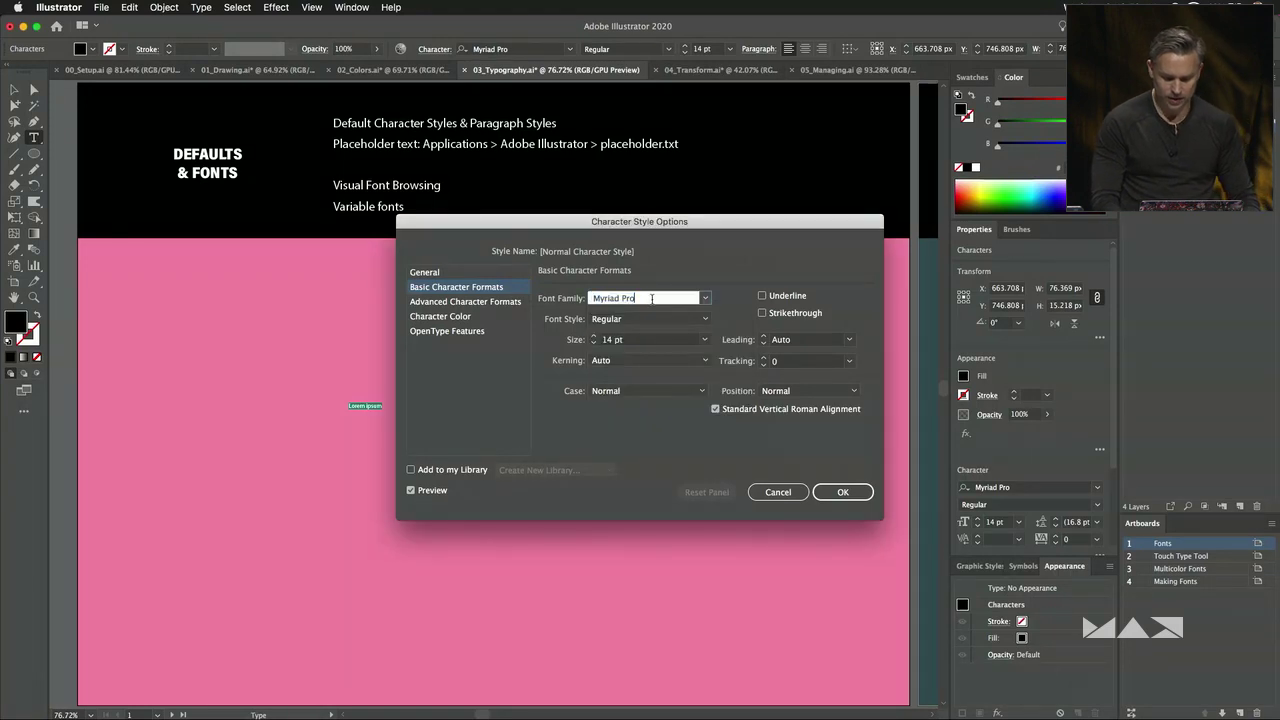
{"action": "type", "text": "Papyrus"}
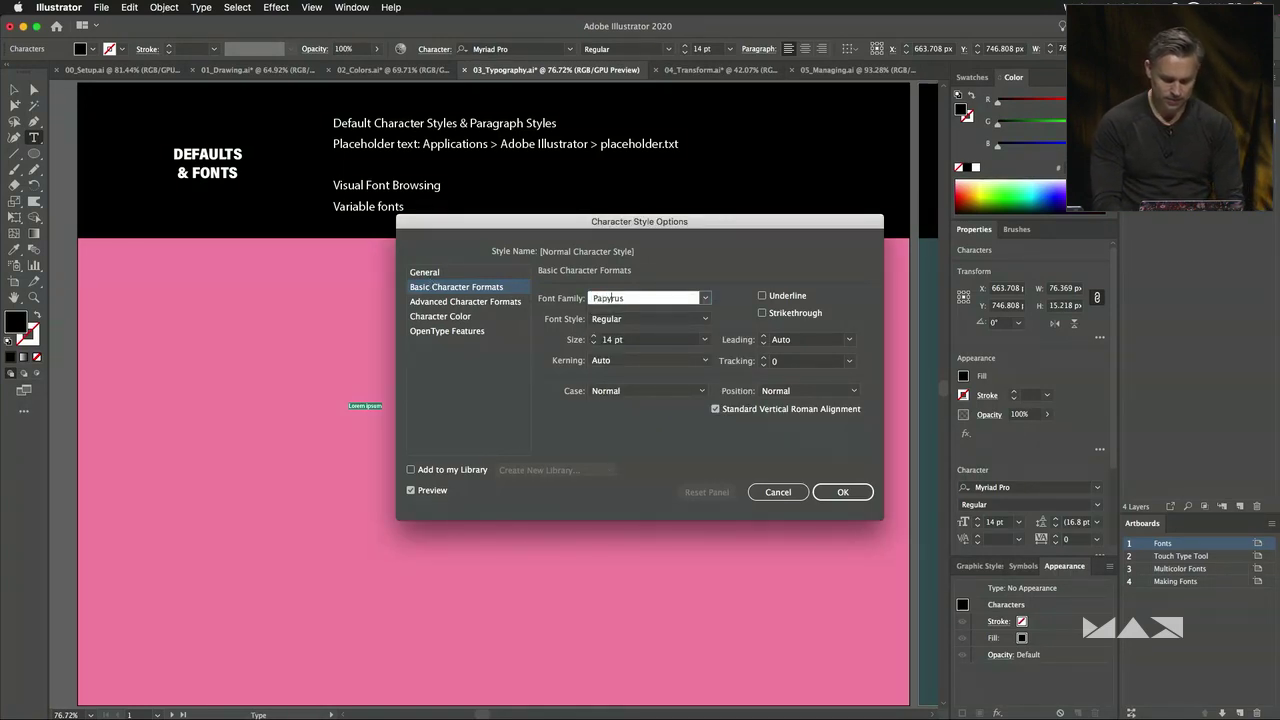
{"action": "key", "text": "Return"}
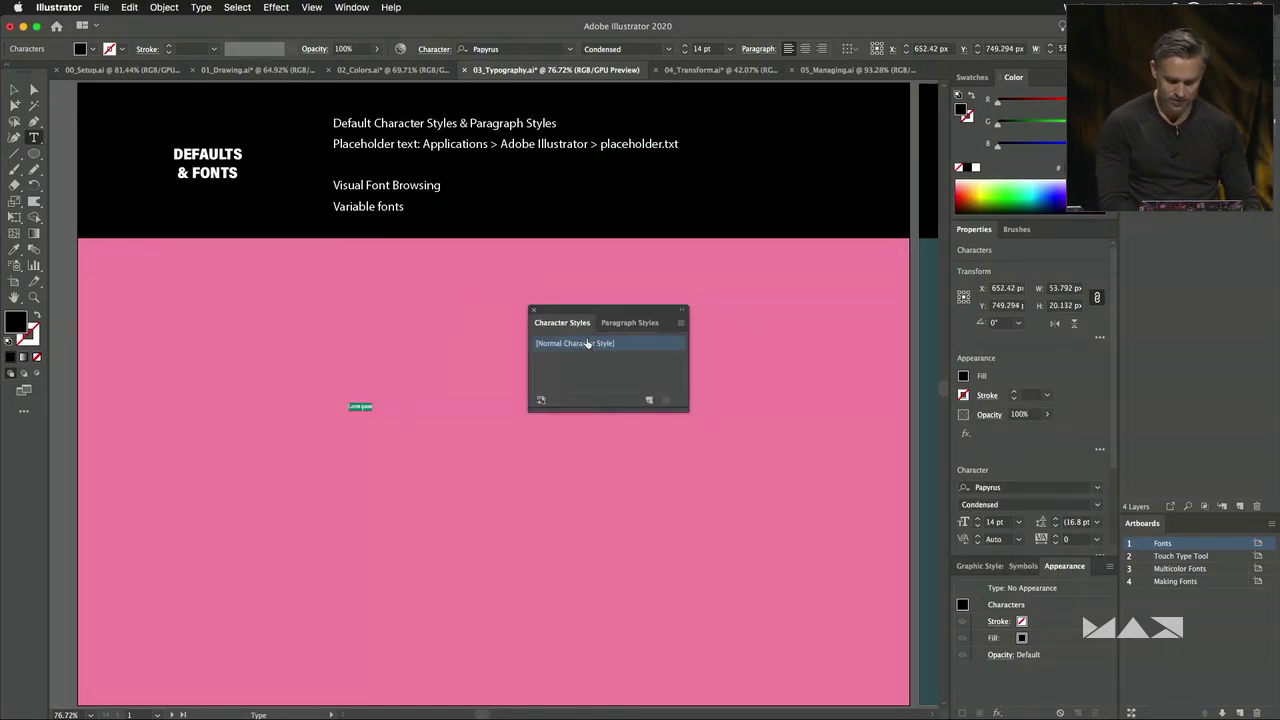
Set the Normal Character Style's font size to 72 pt, moving its options window aside to check the placeholder text.
{"action": "double_click", "coordinate": [648, 343]}
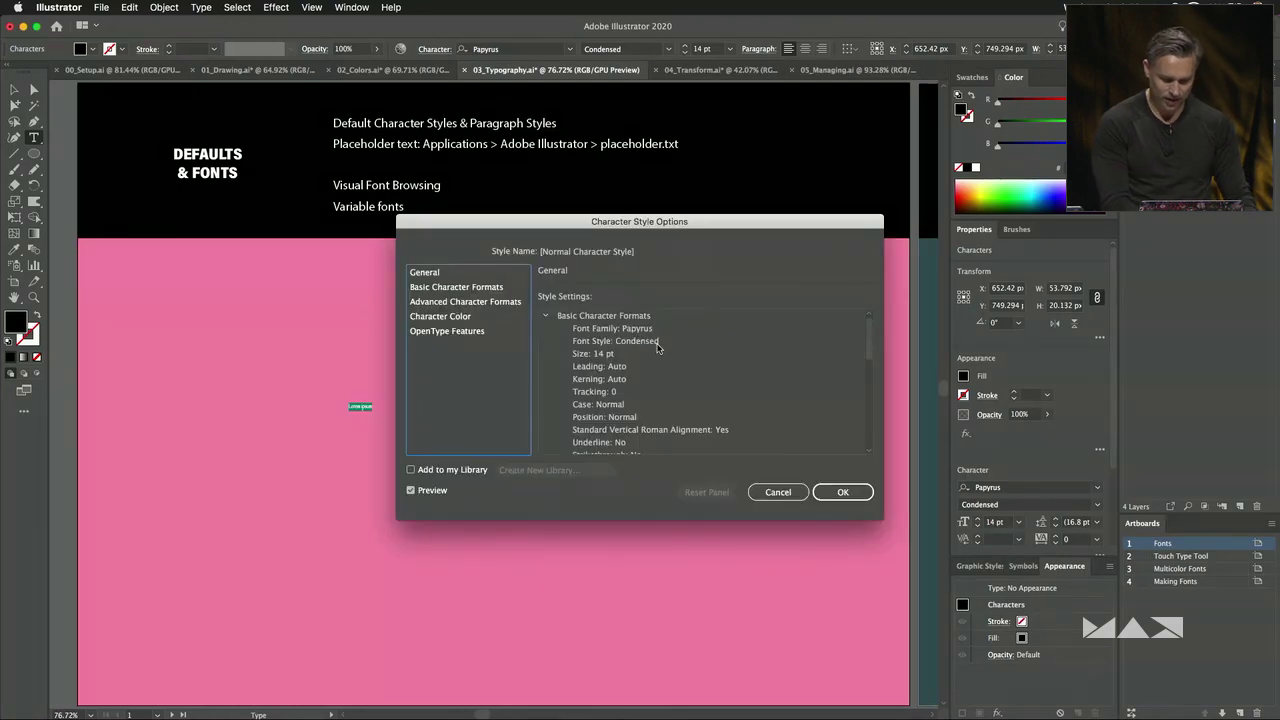
{"action": "left_click", "coordinate": [454, 288]}
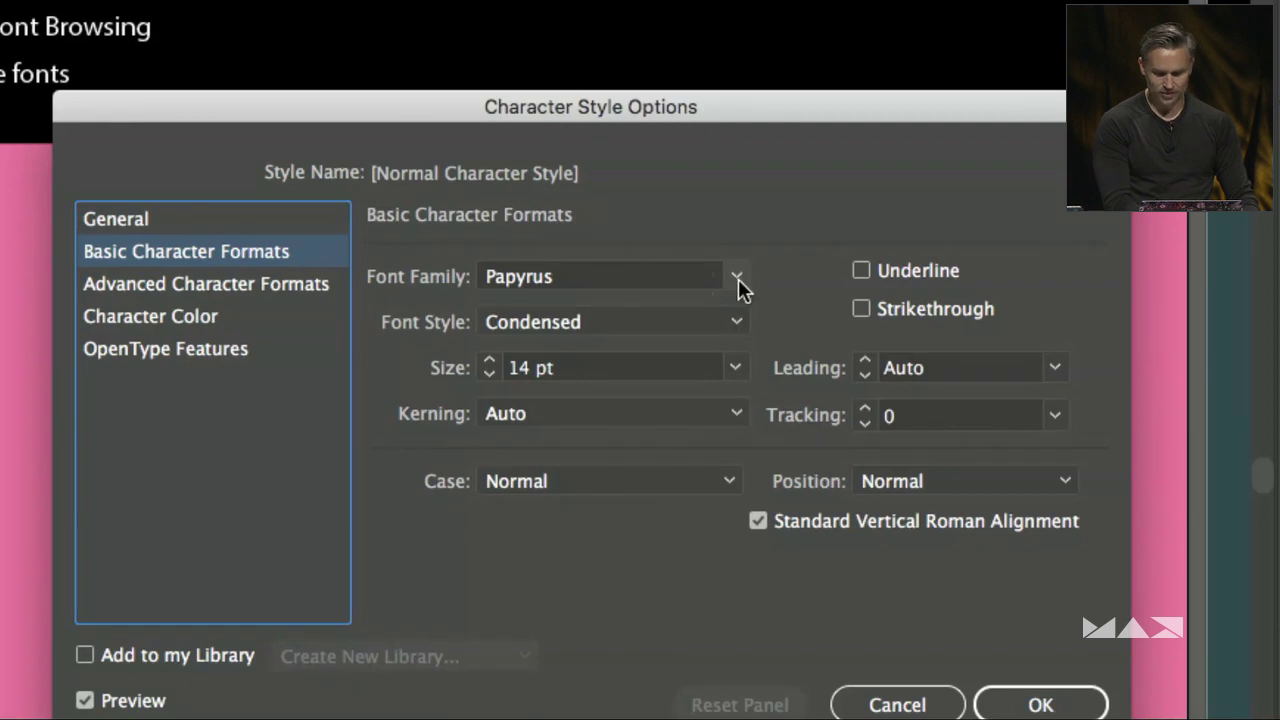
{"action": "left_click", "coordinate": [737, 279]}
{"action": "left_click", "coordinate": [859, 198]}
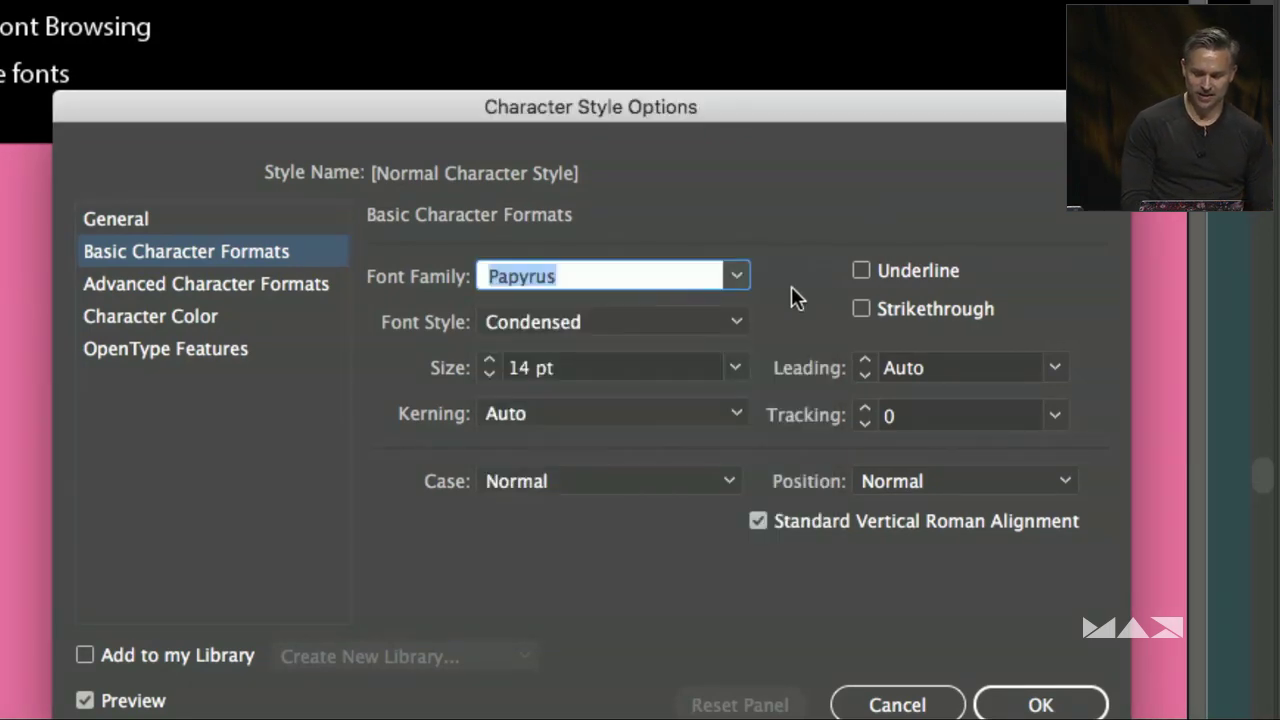
{"action": "left_click", "coordinate": [736, 369]}
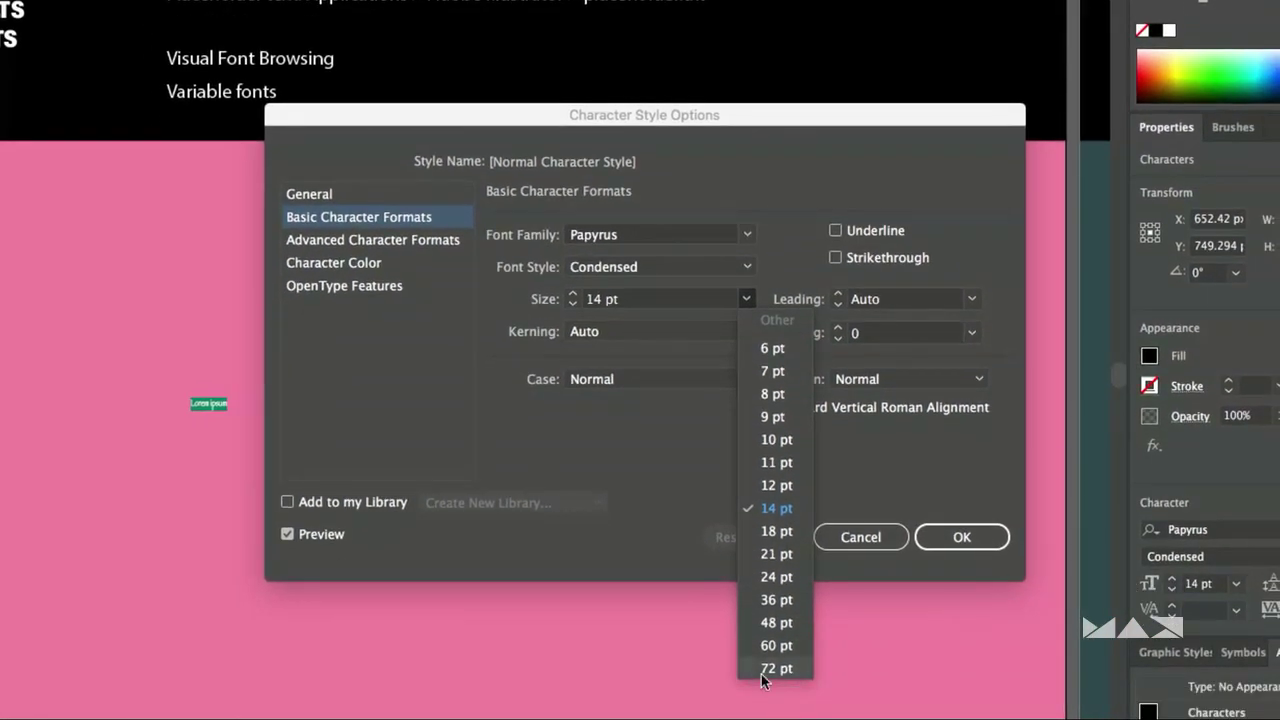
{"action": "left_click", "coordinate": [759, 671]}
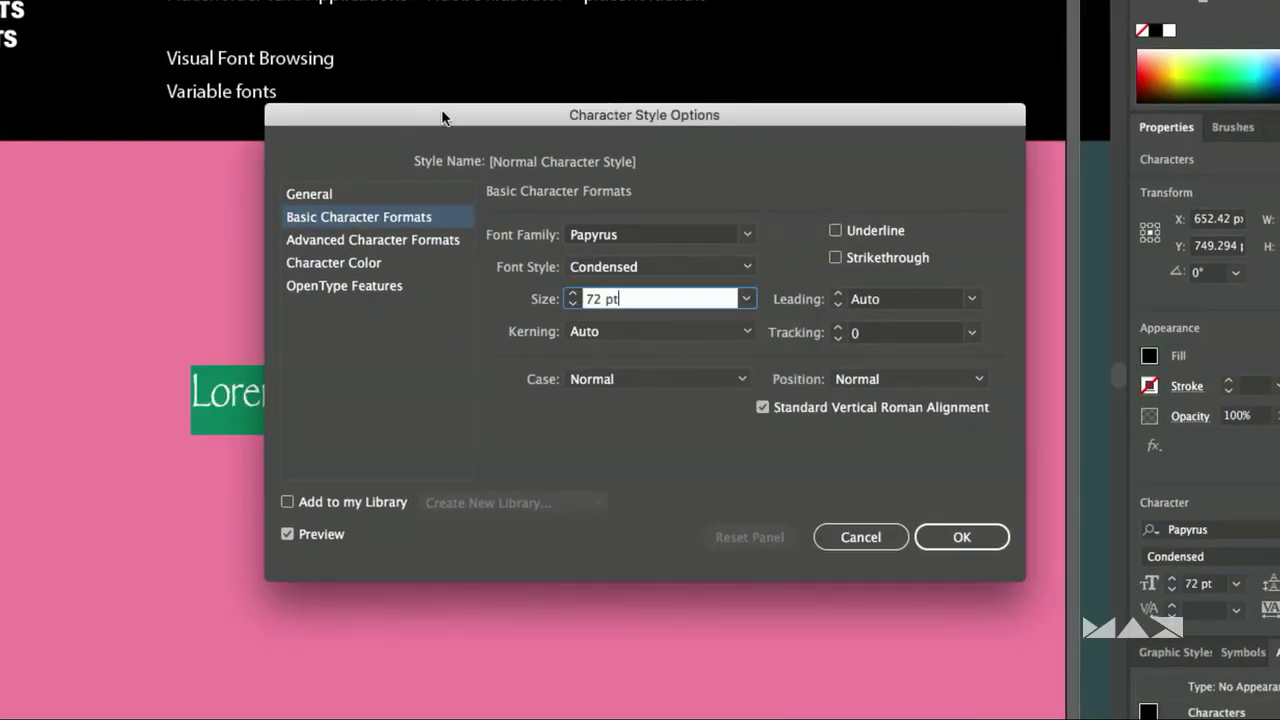
{"action": "left_click_drag", "start_coordinate": [443, 117], "coordinate": [605, 109]}
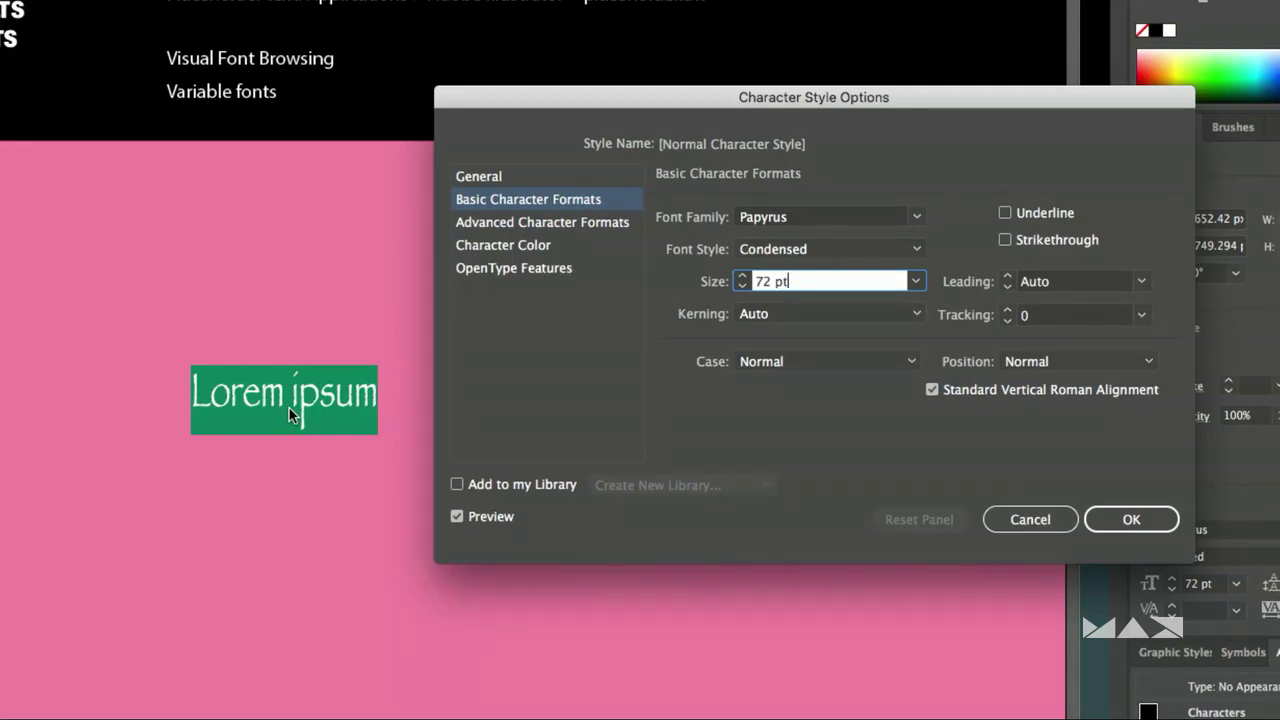
{"action": "left_click", "coordinate": [1099, 522]}
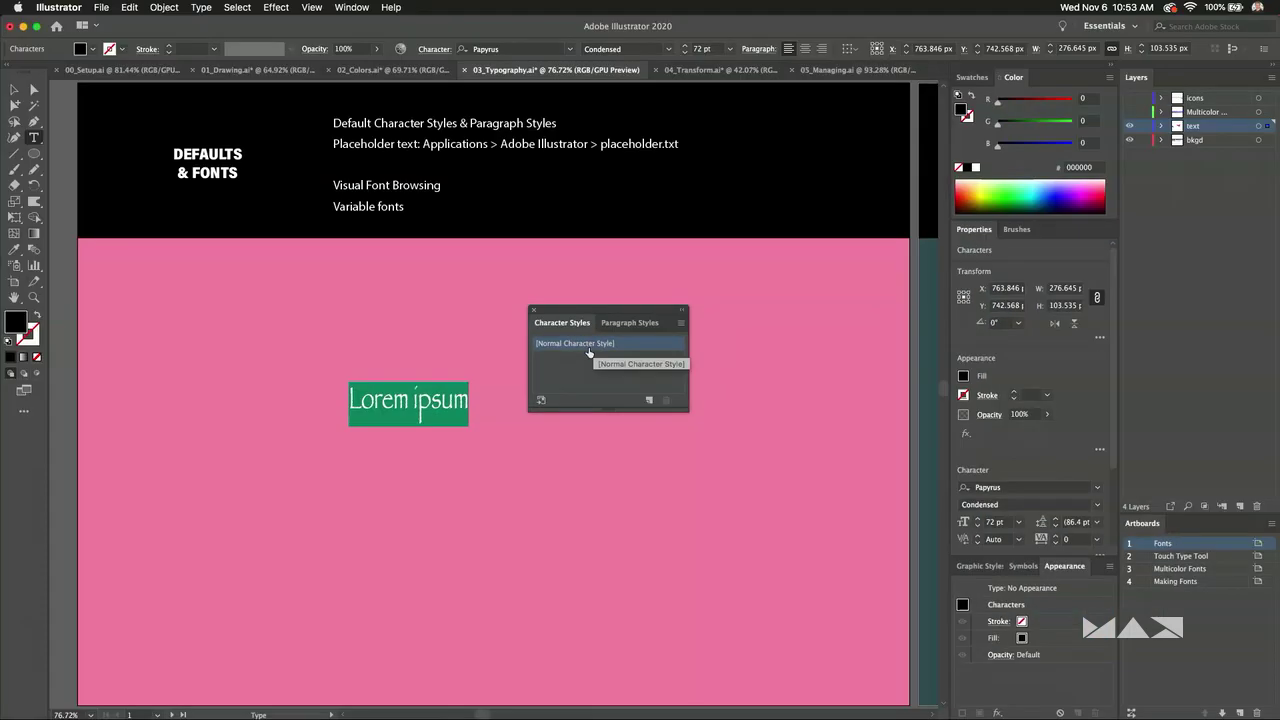
Switch to 00_Setup.ai and examine its Normal Character Style's basic formats and variable font settings without changing anything.
{"action": "left_click", "coordinate": [100, 72]}
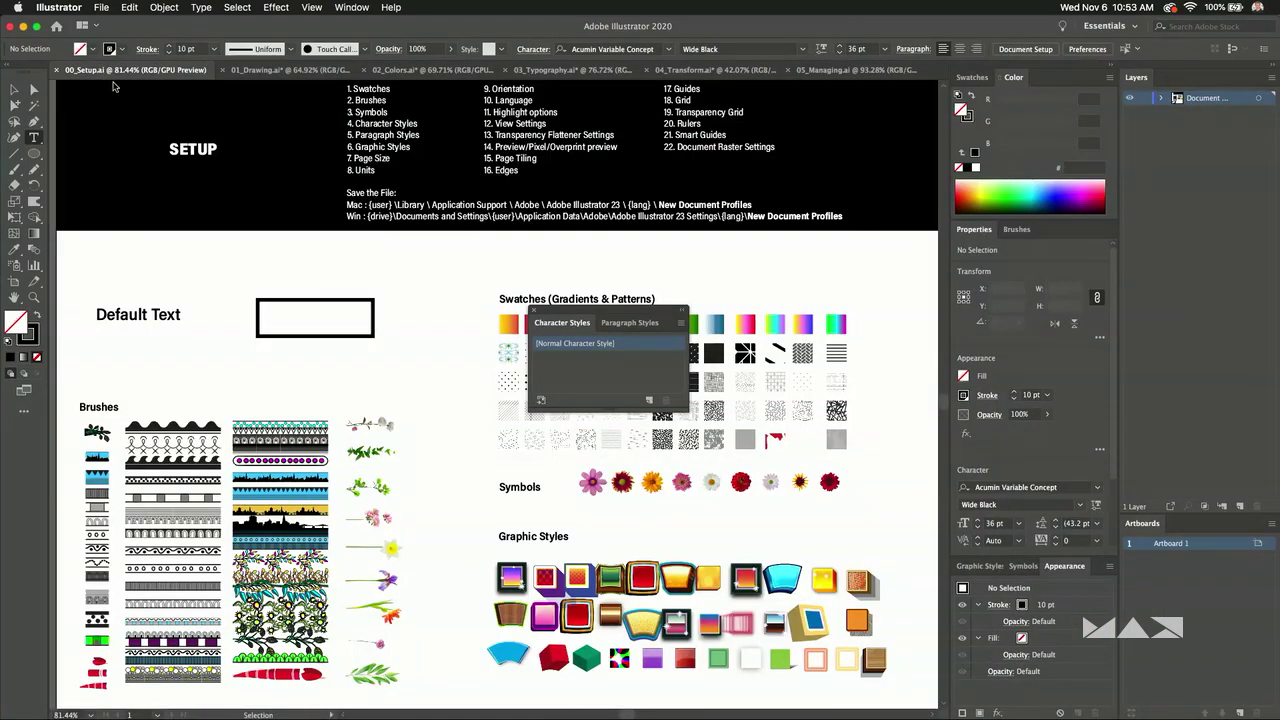
{"action": "double_click", "coordinate": [625, 345]}
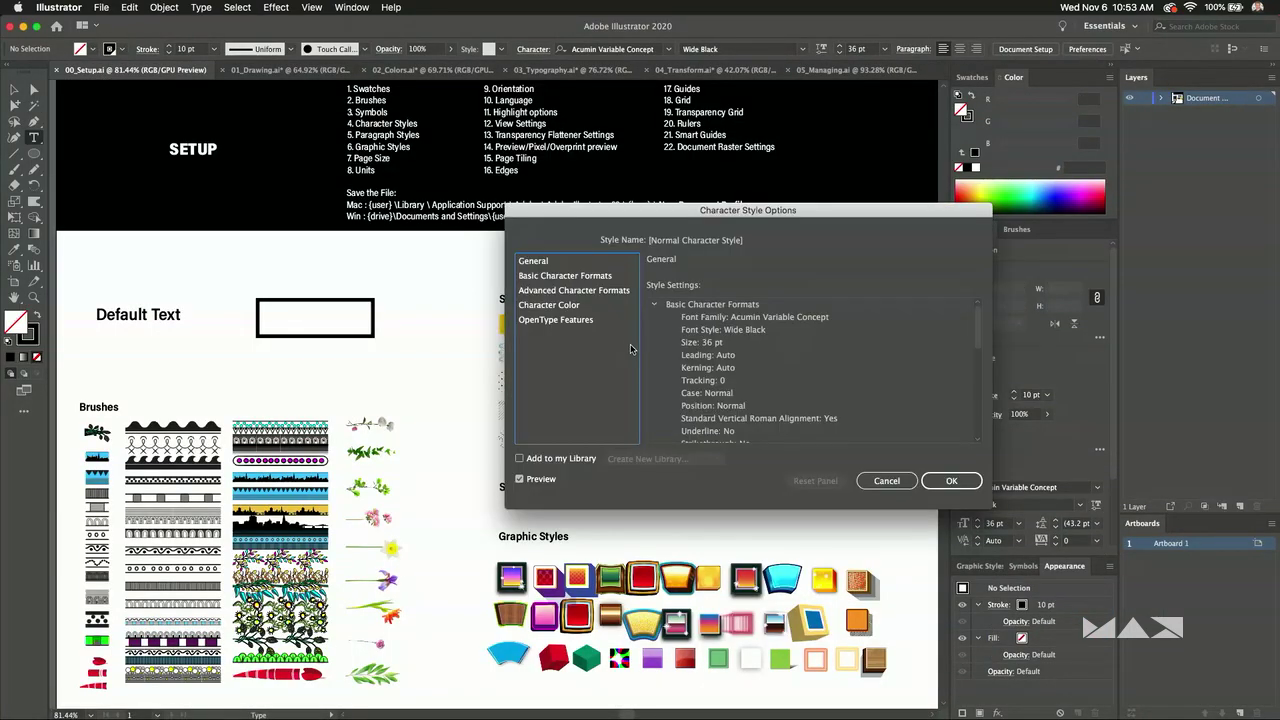
{"action": "left_click", "coordinate": [555, 278]}
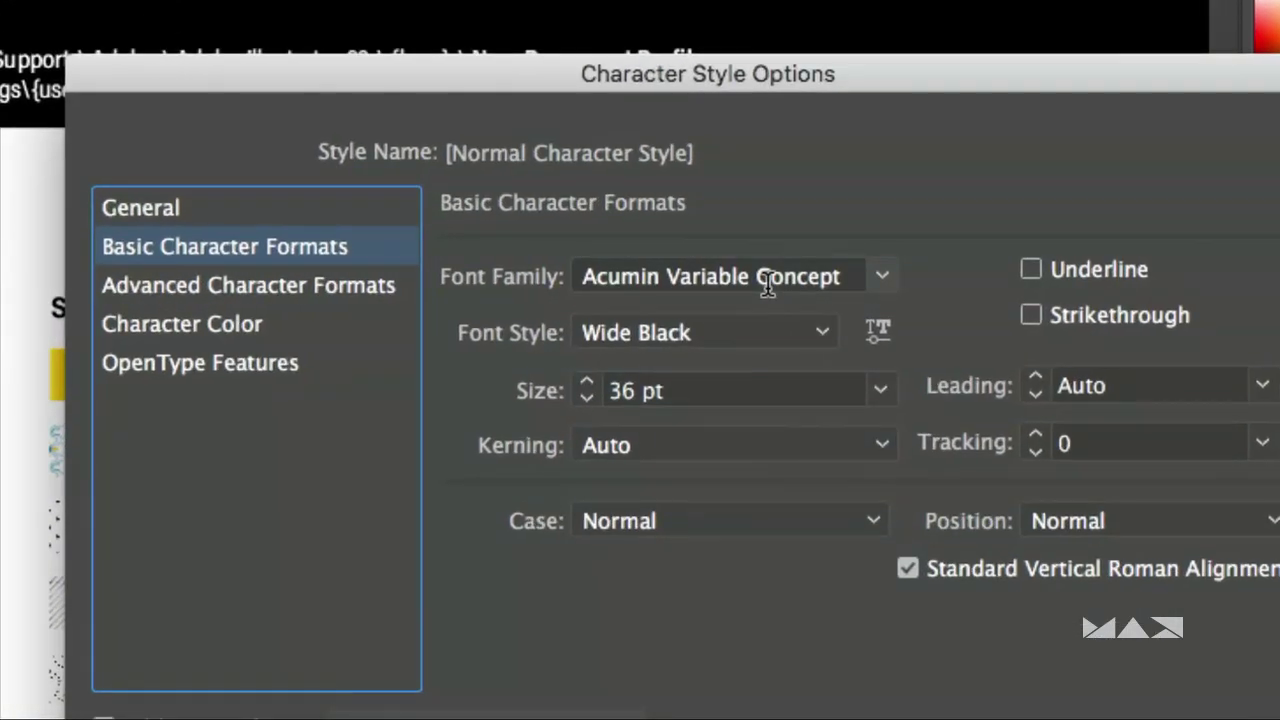
{"action": "left_click", "coordinate": [878, 330]}
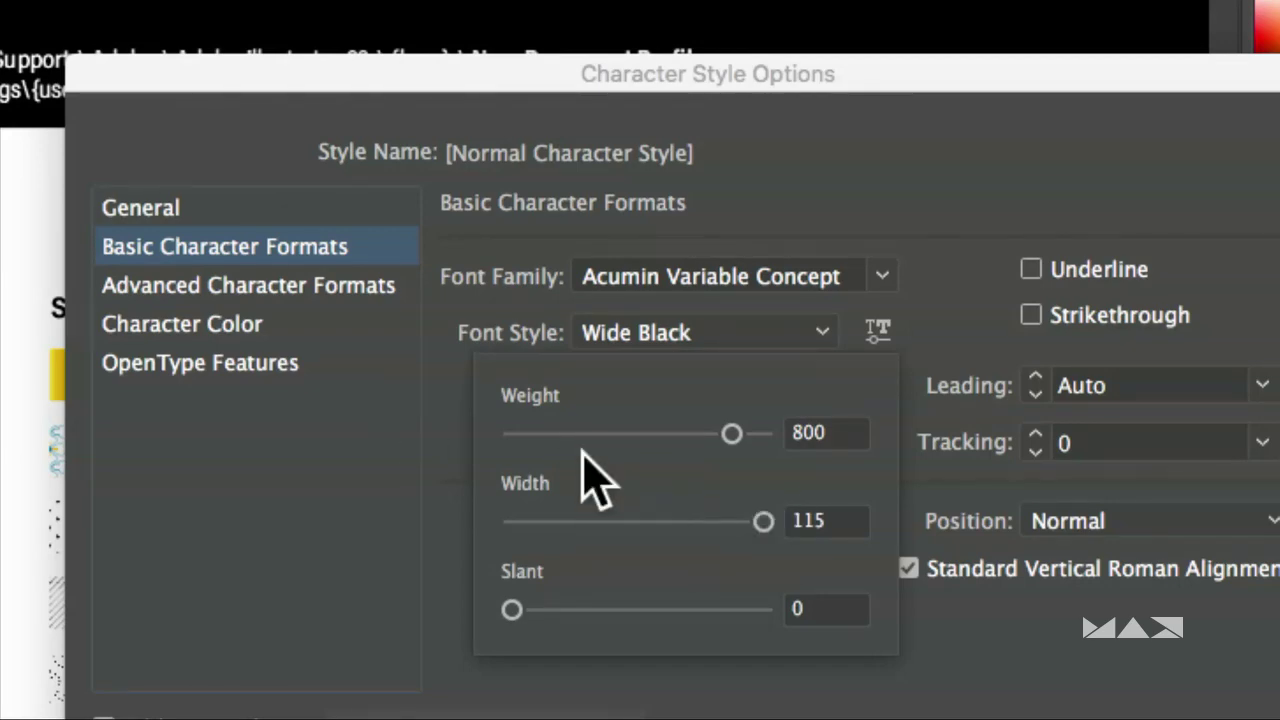
{"action": "left_click", "coordinate": [986, 245]}
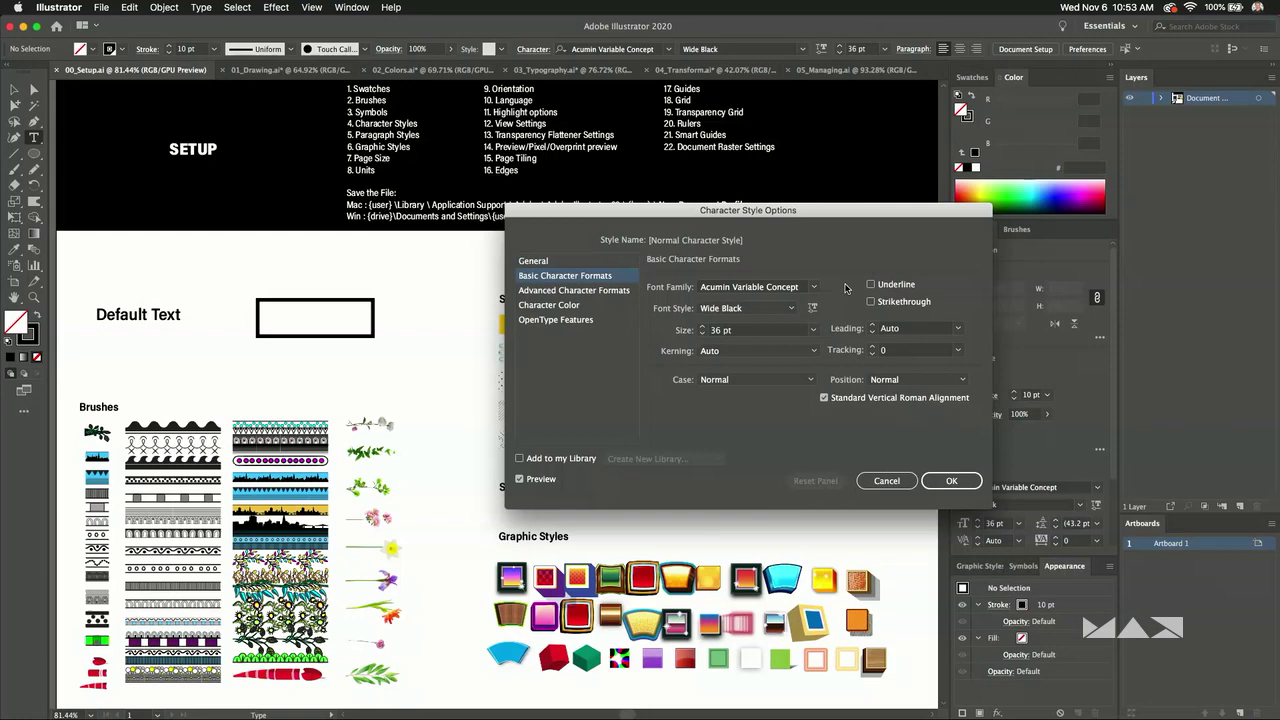
{"action": "left_click", "coordinate": [886, 481]}
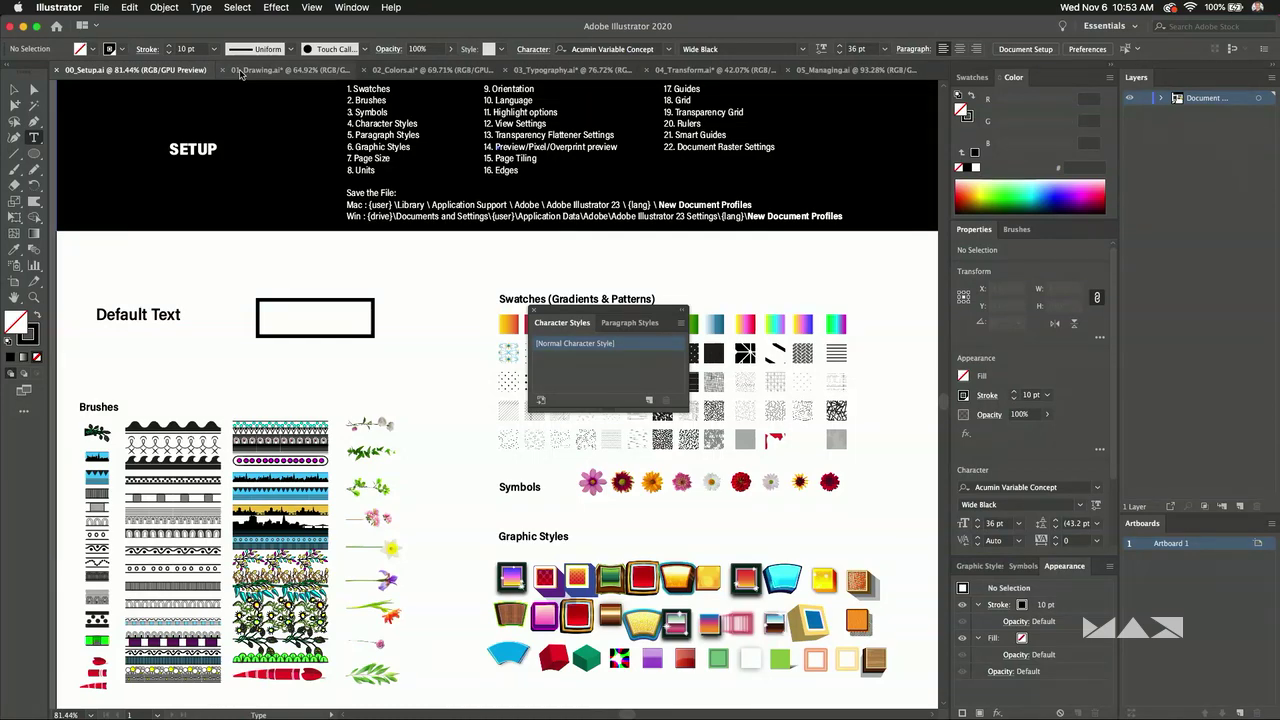
Return to 03_Typography.ai, set the Lorem ipsum text's font to Acumin Variable Concept Default, and close the Character Styles list.
{"action": "left_click", "coordinate": [540, 70]}
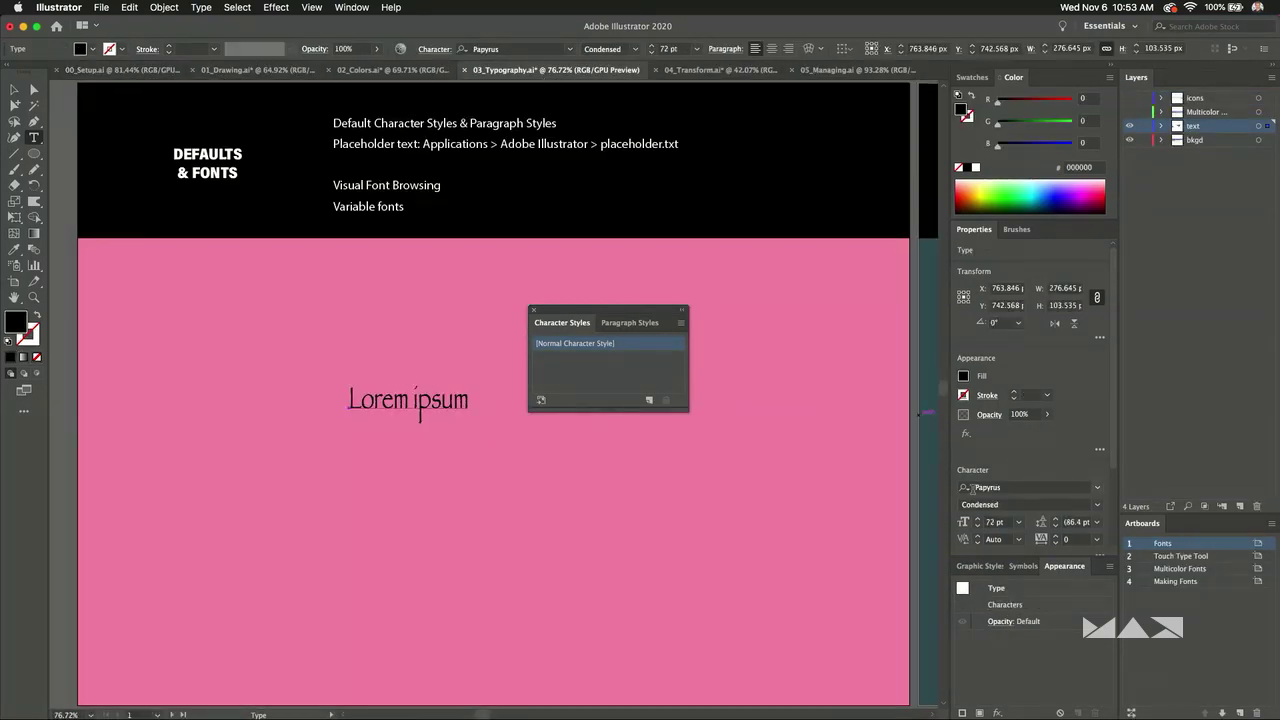
{"action": "left_click", "coordinate": [1046, 487]}
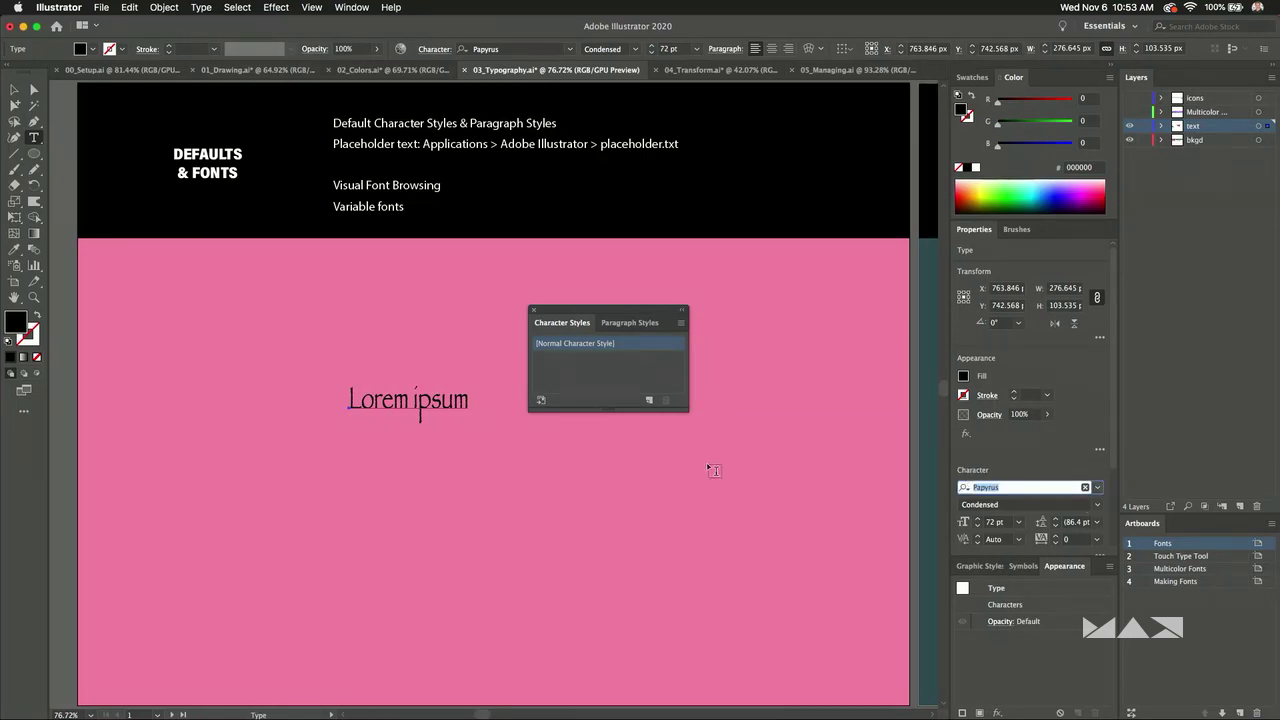
{"action": "type", "text": "acu"}
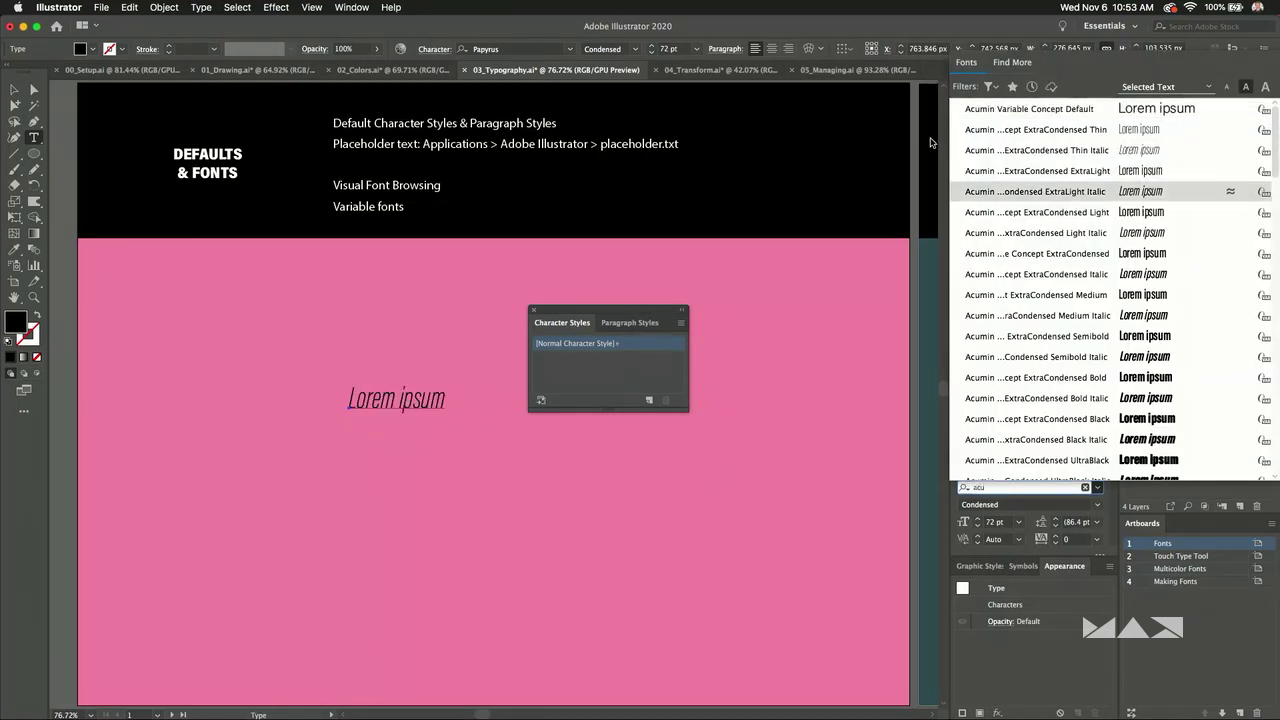
{"action": "left_click", "coordinate": [1027, 110]}
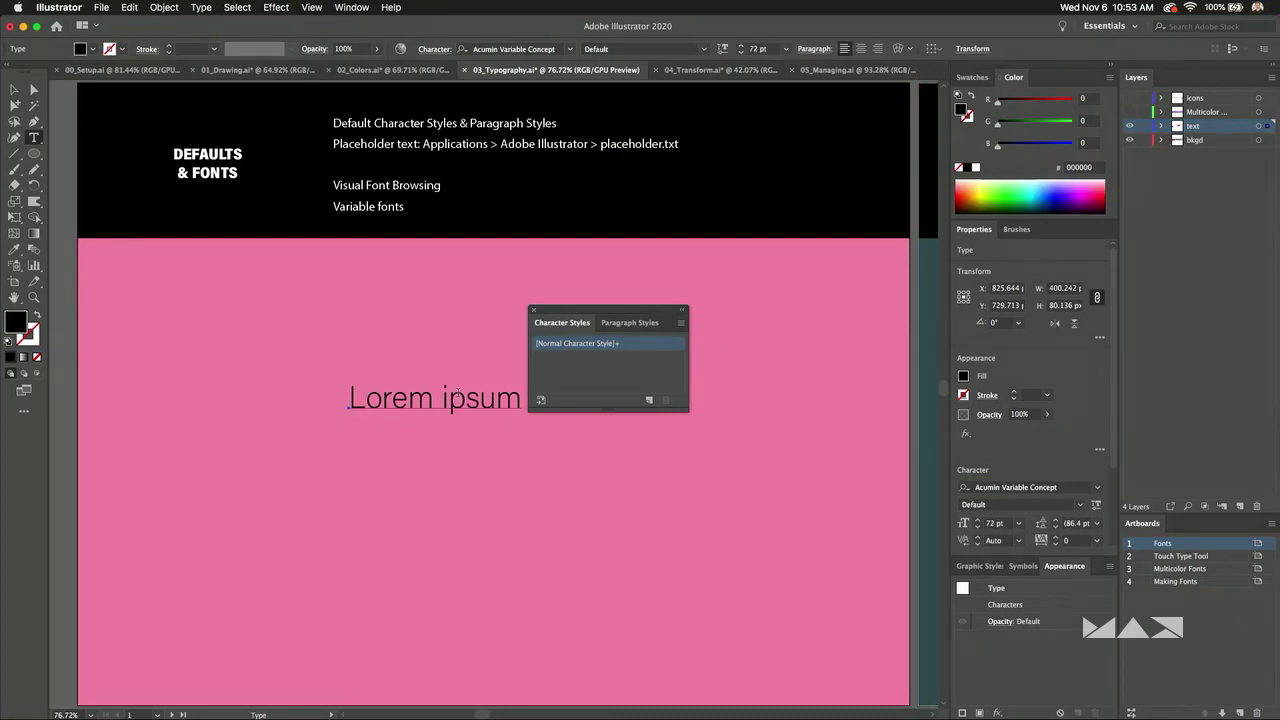
{"action": "left_click_drag", "start_coordinate": [566, 320], "coordinate": [661, 405]}
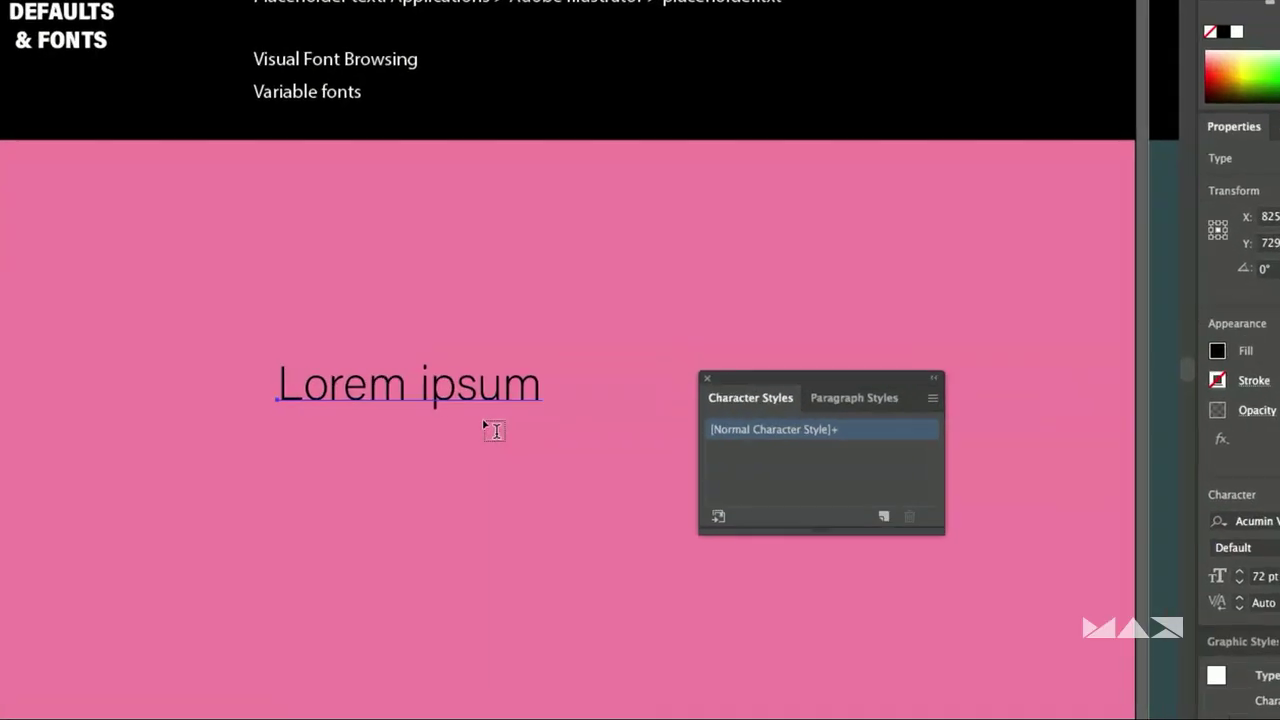
{"action": "left_click", "coordinate": [709, 379]}
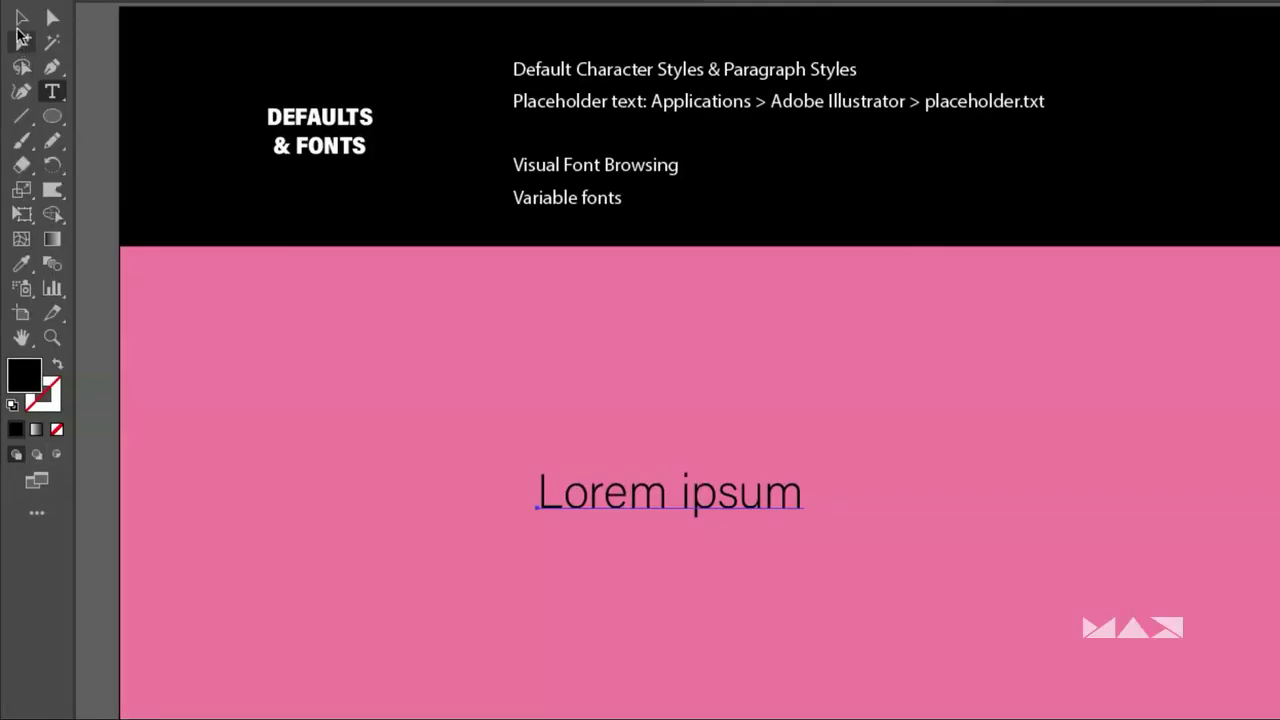
Move the Lorem ipsum text up on the pink artboard and enlarge it to about 147 pt.
{"action": "left_click", "coordinate": [22, 17]}
{"action": "left_click_drag", "start_coordinate": [567, 500], "coordinate": [517, 438]}
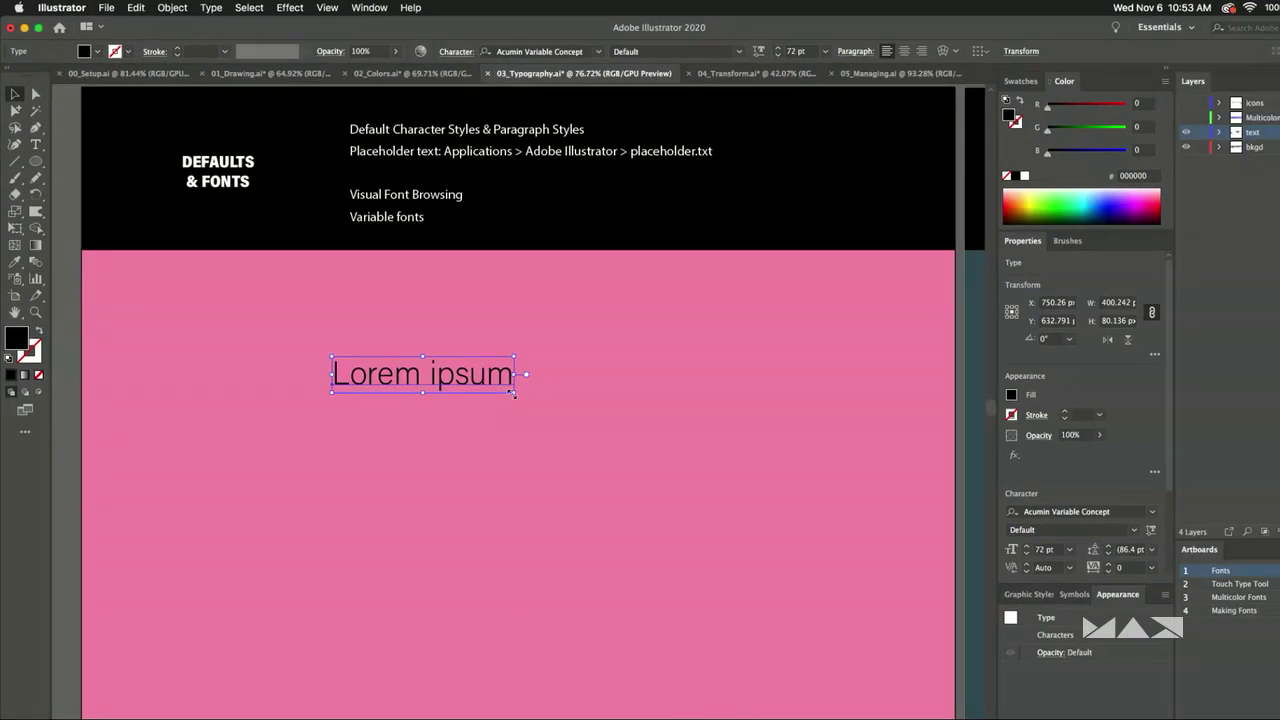
{"action": "left_click_drag", "start_coordinate": [512, 393], "coordinate": [701, 430]}
Replace the Lorem ipsum wording with THIN in capitals and scale the word up to about 374 pt.
{"action": "triple_click", "coordinate": [462, 387]}
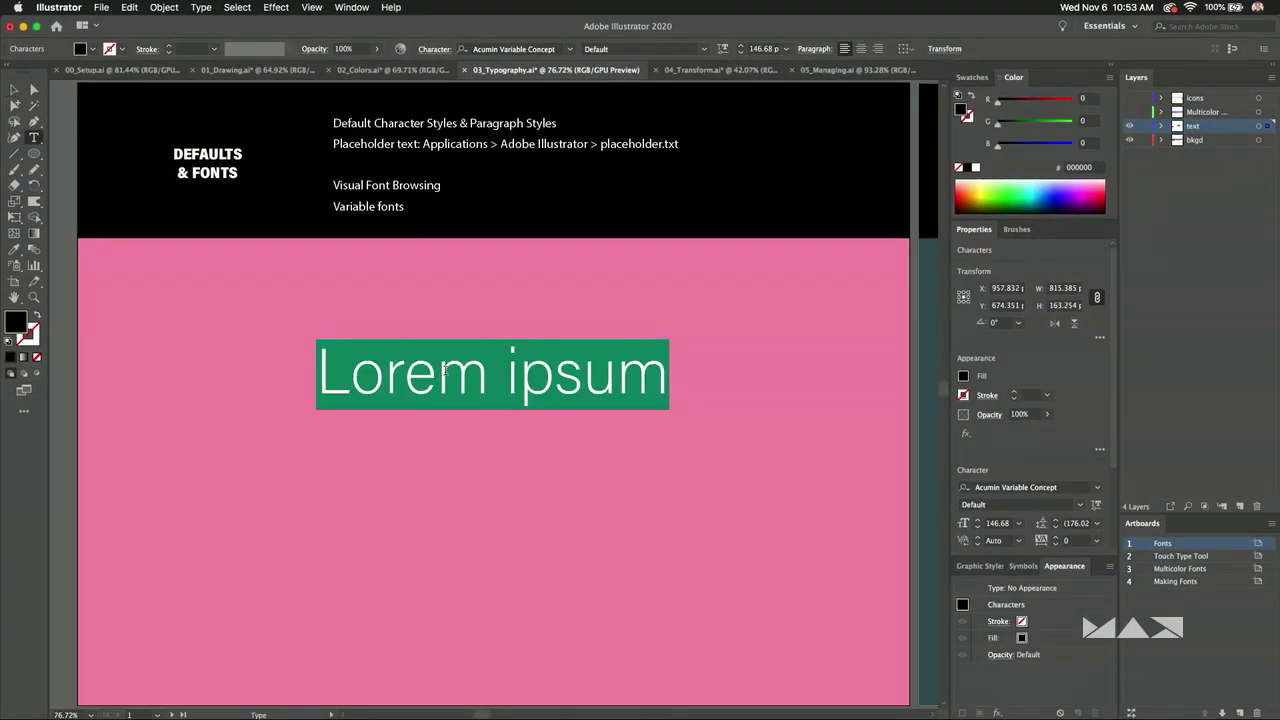
{"action": "type", "text": "Thin"}
{"action": "key", "text": "BackSpace"}
{"action": "key", "text": "BackSpace"}
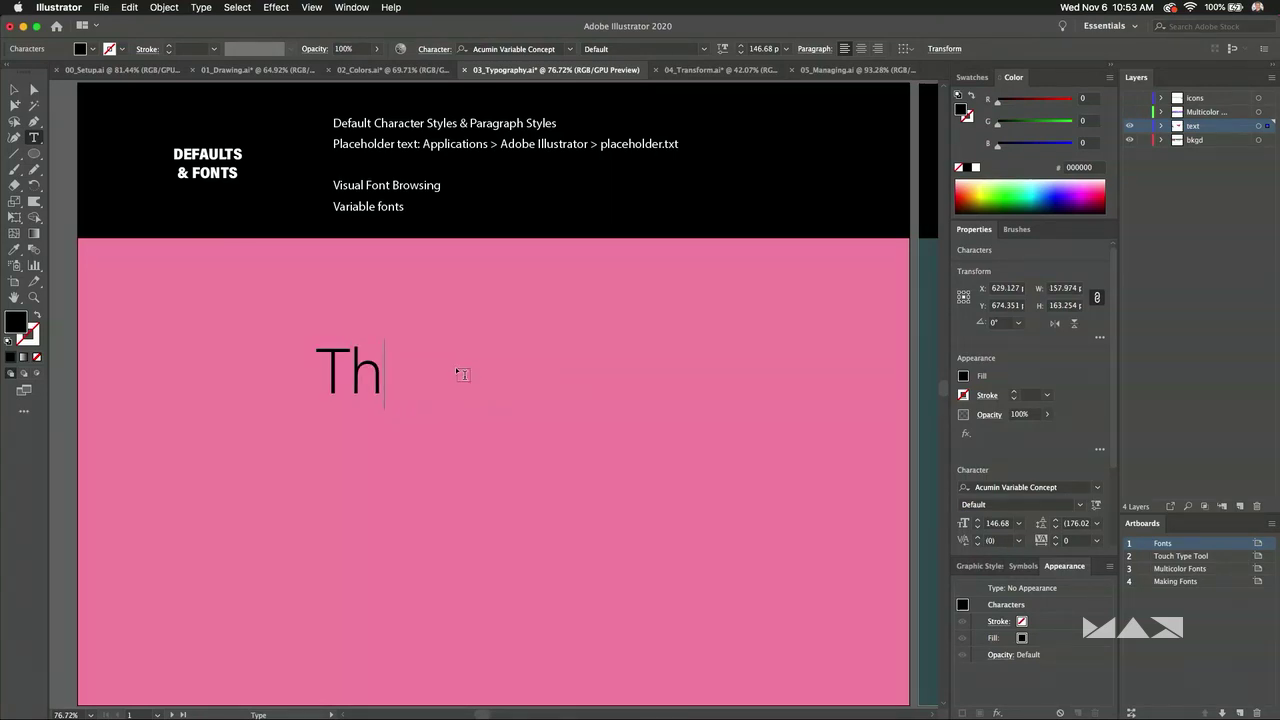
{"action": "key", "text": "BackSpace"}
{"action": "type", "text": "hin"}
{"action": "key", "text": "BackSpace"}
{"action": "key", "text": "BackSpace"}
{"action": "key", "text": "BackSpace"}
{"action": "type", "text": "hin"}
{"action": "key", "text": "BackSpace"}
{"action": "key", "text": "BackSpace"}
{"action": "key", "text": "BackSpace"}
{"action": "type", "text": "HIN"}
{"action": "key", "text": "Escape"}
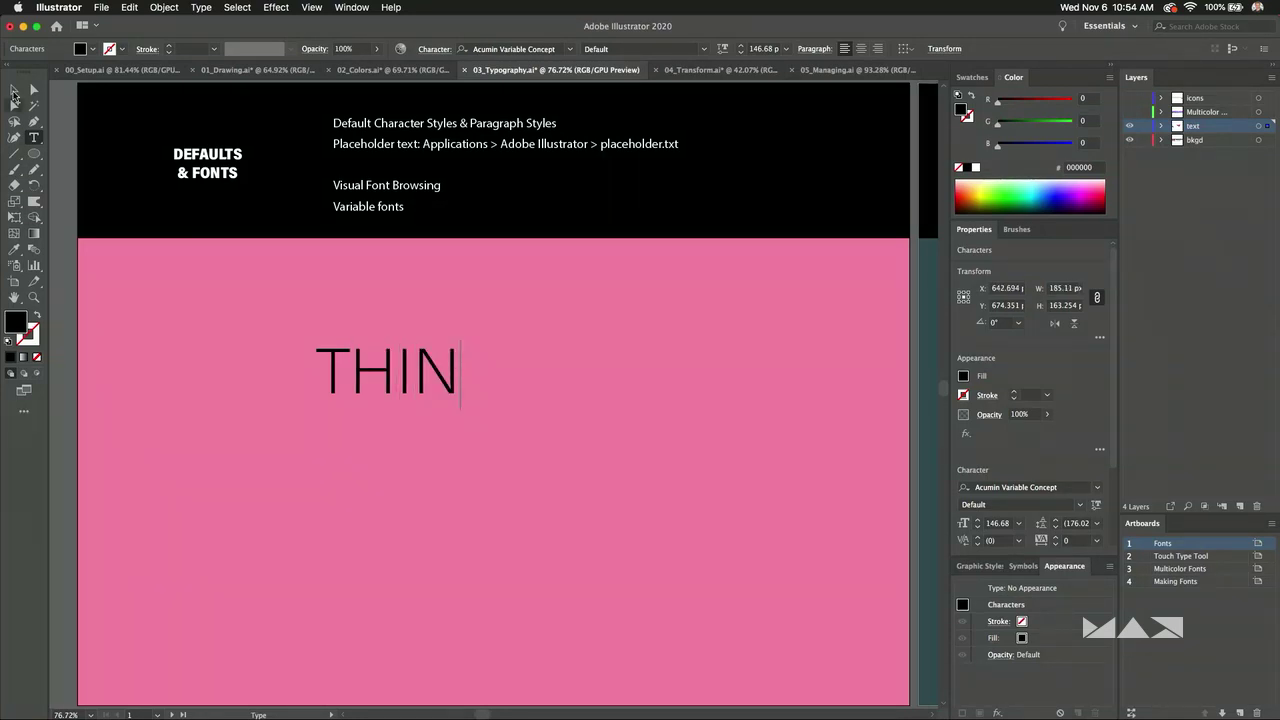
{"action": "left_click_drag", "start_coordinate": [460, 410], "coordinate": [692, 572]}
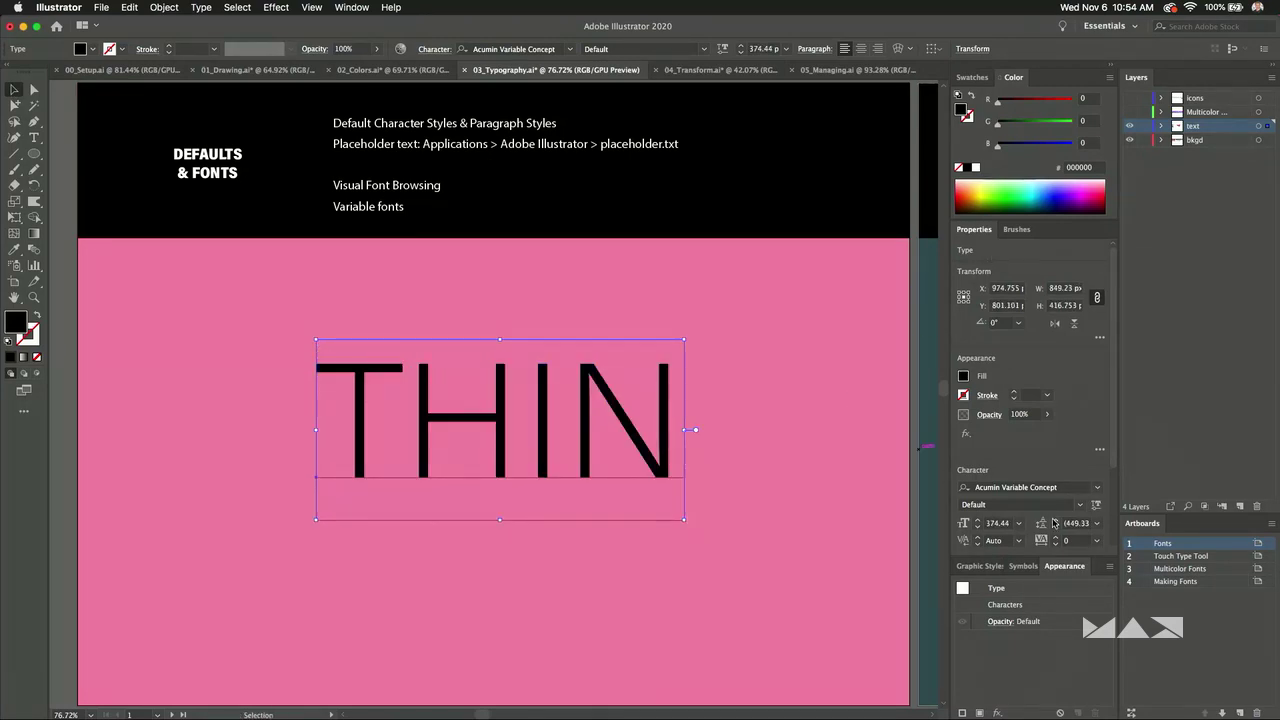
Highlight the letter T of THIN and raise its variable font weight to 900.
{"action": "key", "text": "t"}
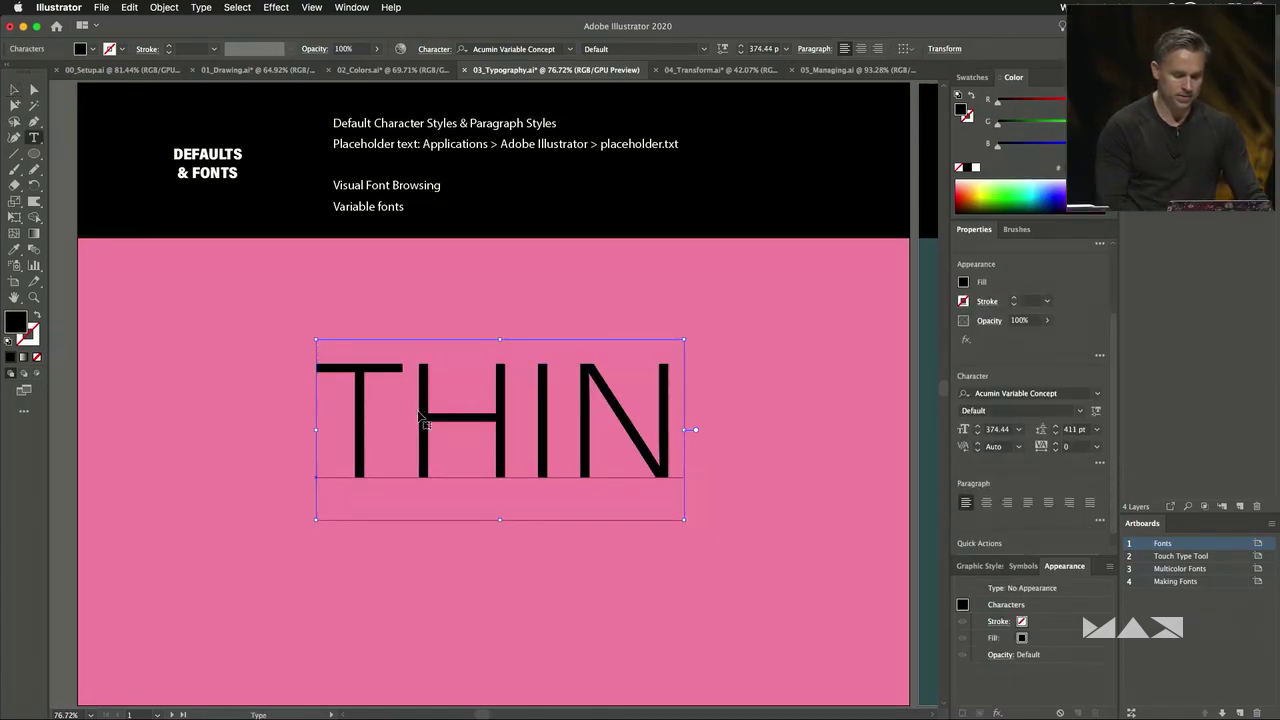
{"action": "left_click_drag", "start_coordinate": [421, 418], "coordinate": [249, 391]}
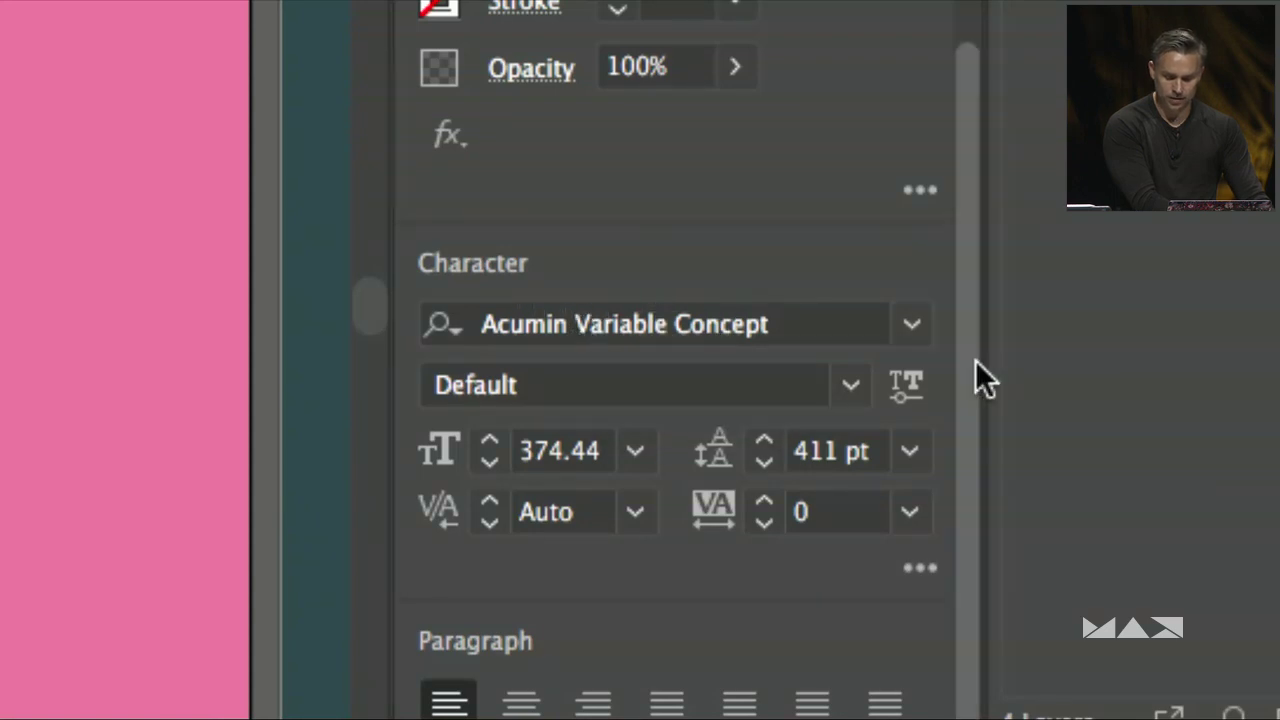
{"action": "left_click", "coordinate": [907, 386]}
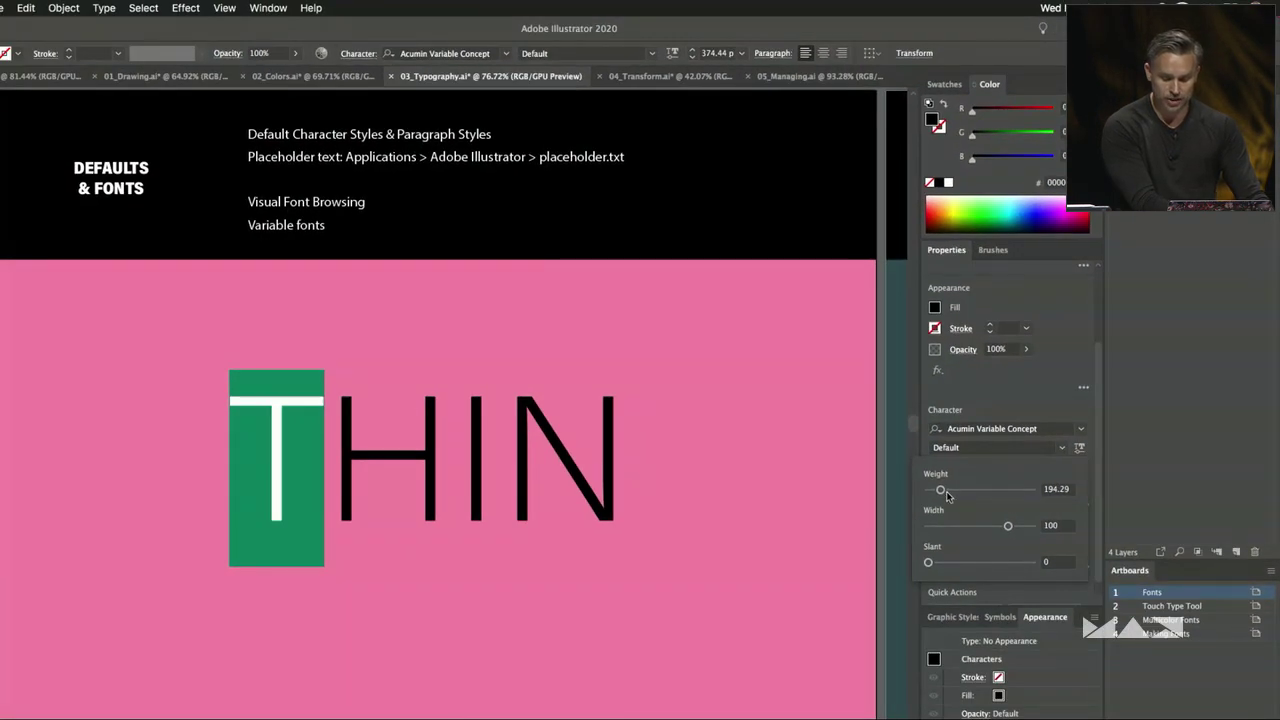
{"action": "left_click_drag", "start_coordinate": [946, 493], "coordinate": [1037, 493]}
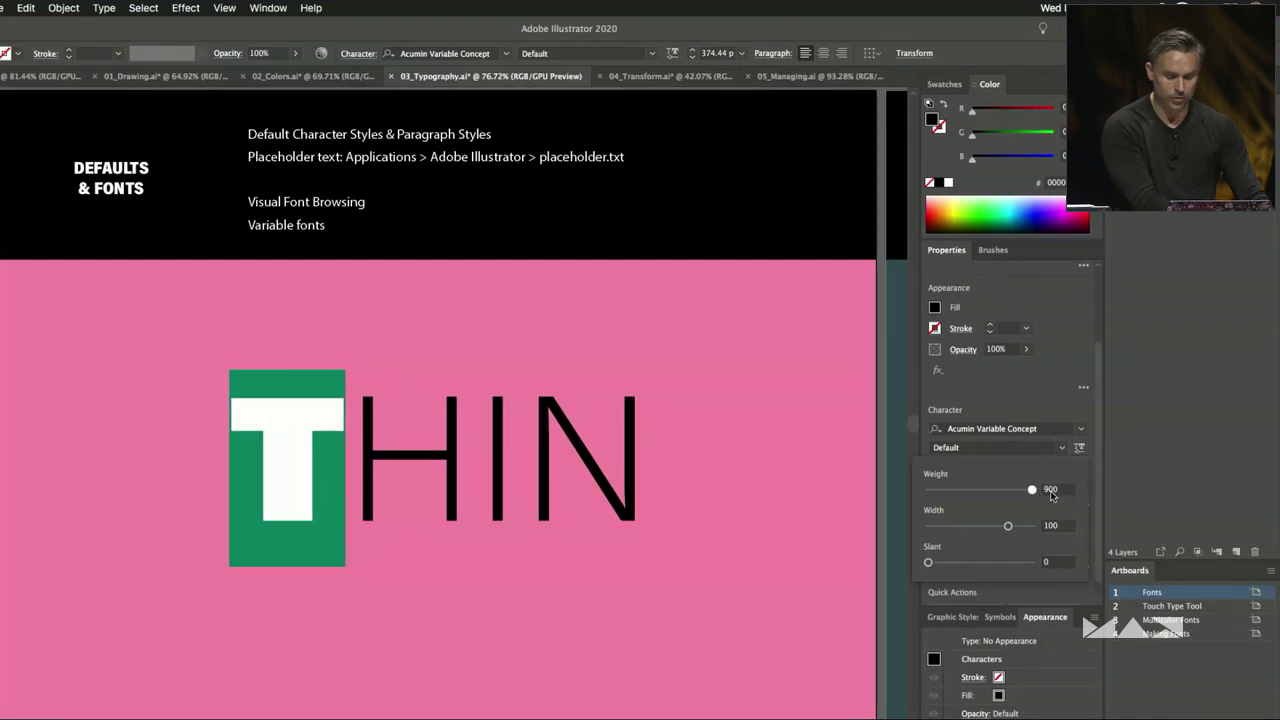
Highlight the letter H of THIN and raise its variable font weight to about 700.
{"action": "left_click", "coordinate": [367, 447]}
{"action": "left_click_drag", "start_coordinate": [367, 447], "coordinate": [444, 453]}
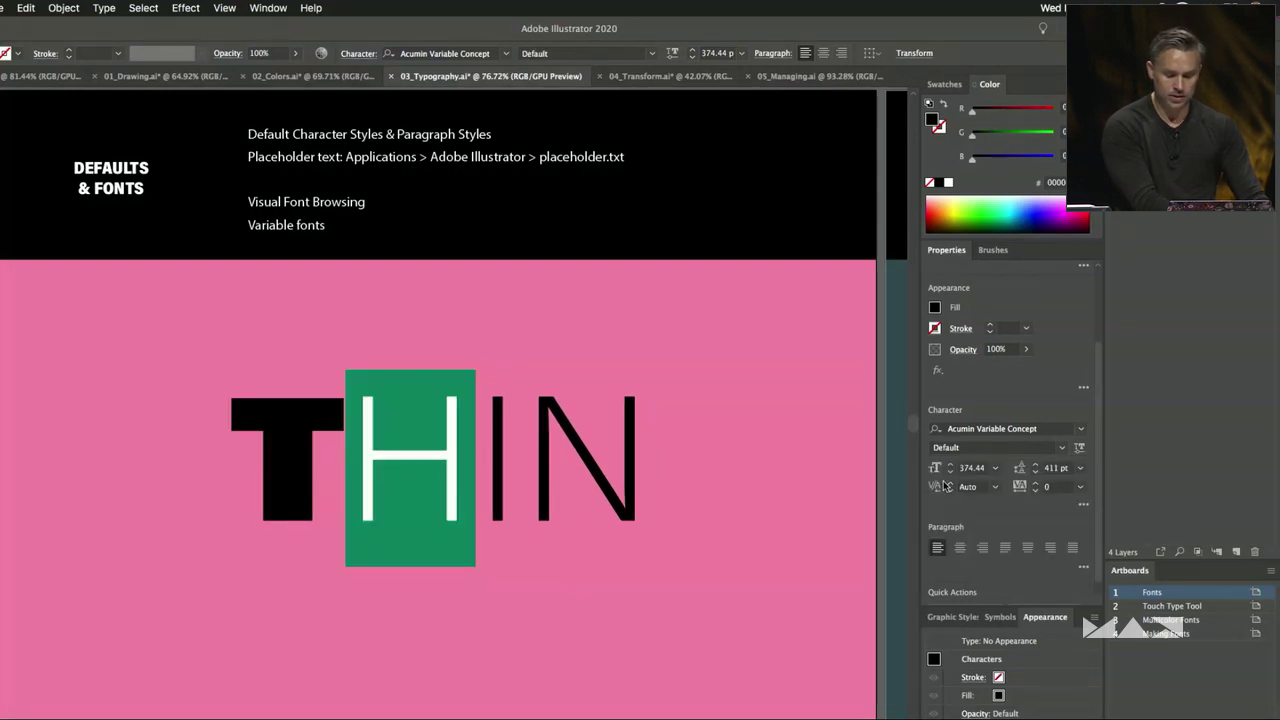
{"action": "left_click", "coordinate": [1079, 447]}
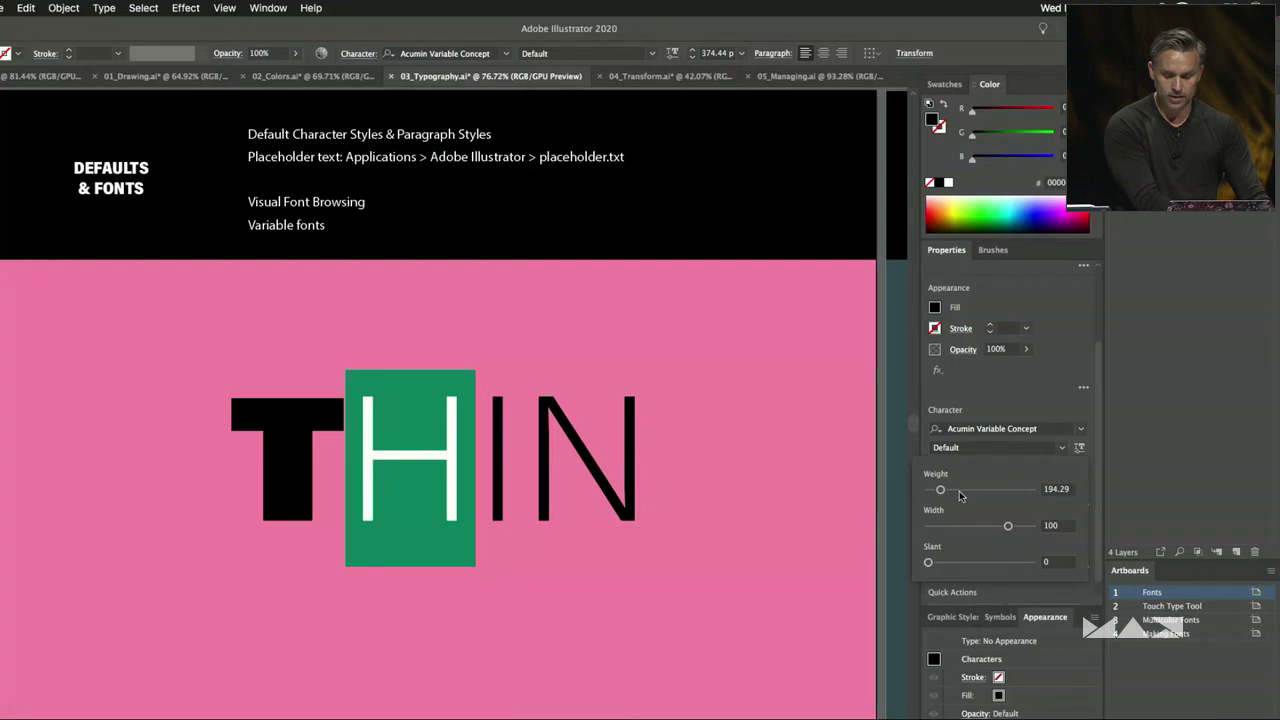
{"action": "left_click_drag", "start_coordinate": [960, 495], "coordinate": [1006, 492]}
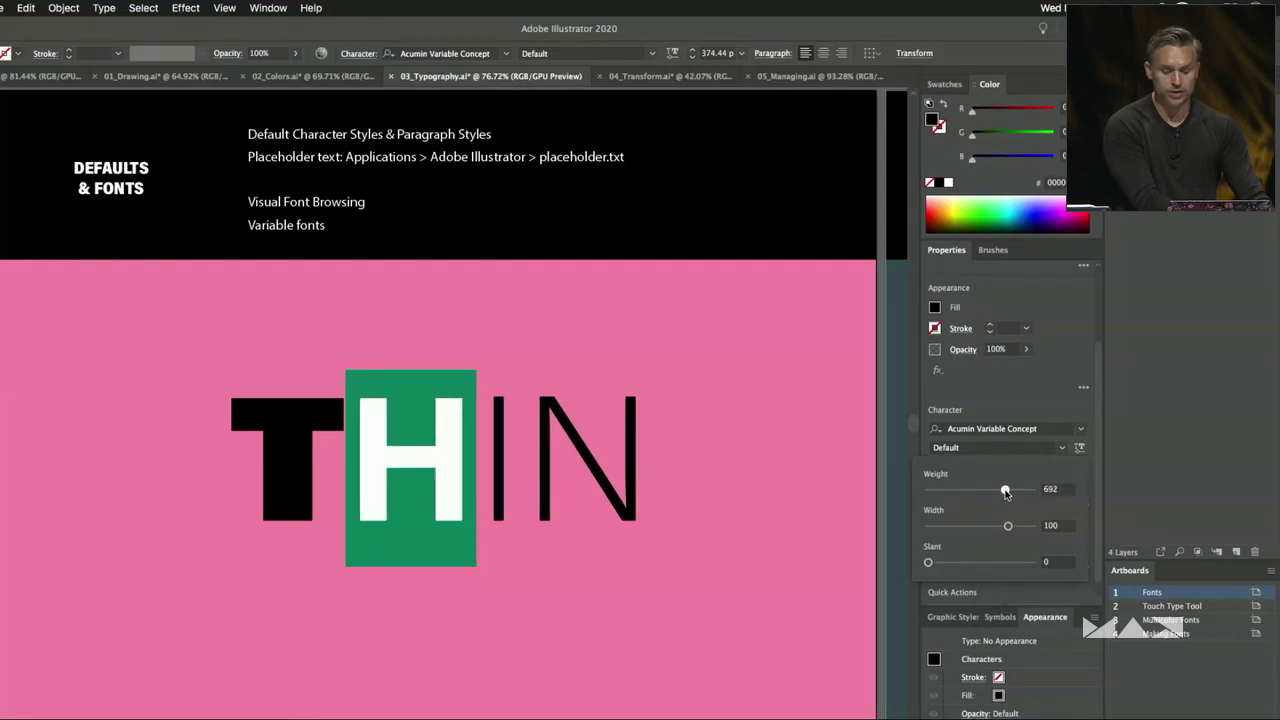
Highlight the letter I of THIN.
{"action": "left_click", "coordinate": [487, 429]}
{"action": "left_click_drag", "start_coordinate": [485, 427], "coordinate": [513, 428]}
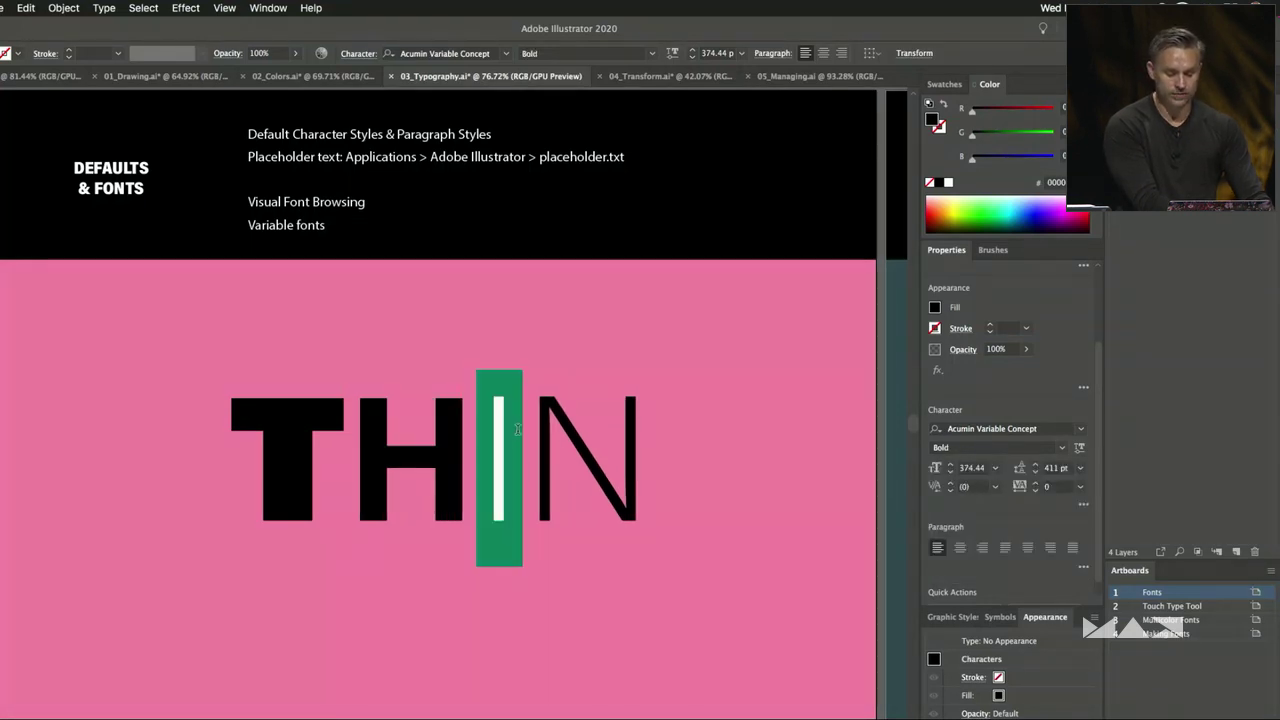
{"action": "left_click", "coordinate": [1080, 428]}
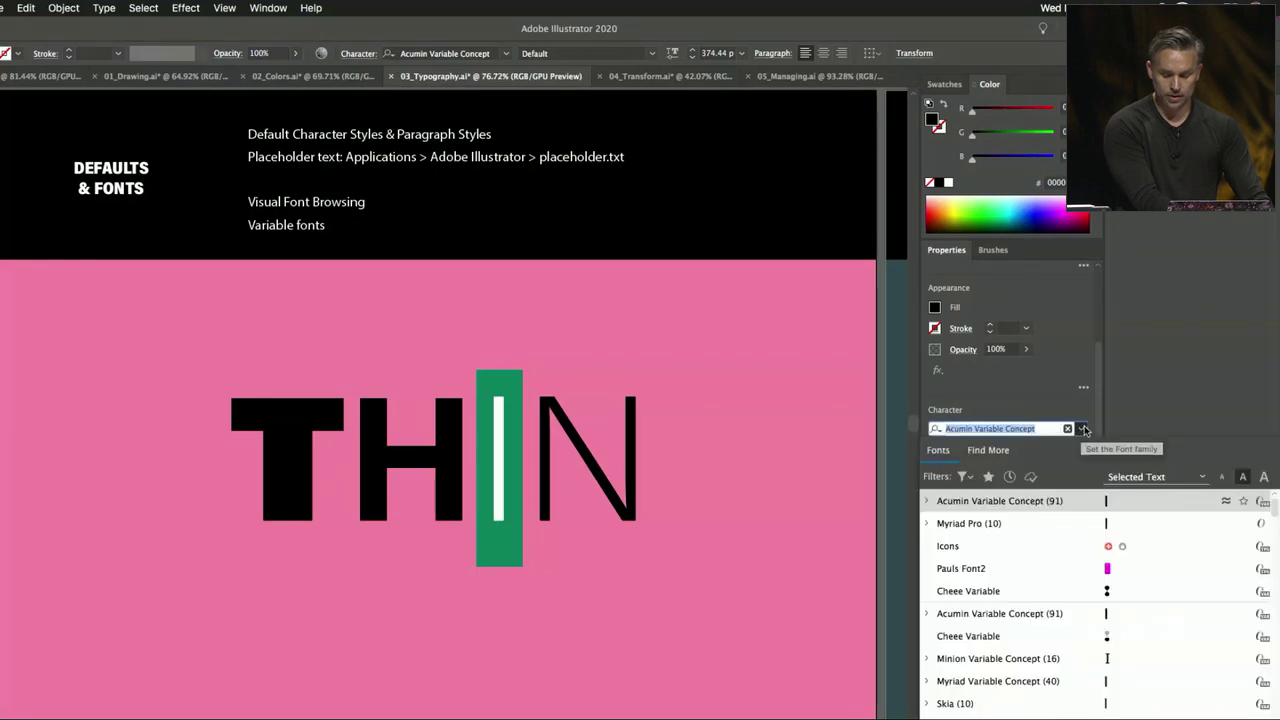
{"action": "left_click", "coordinate": [927, 501]}
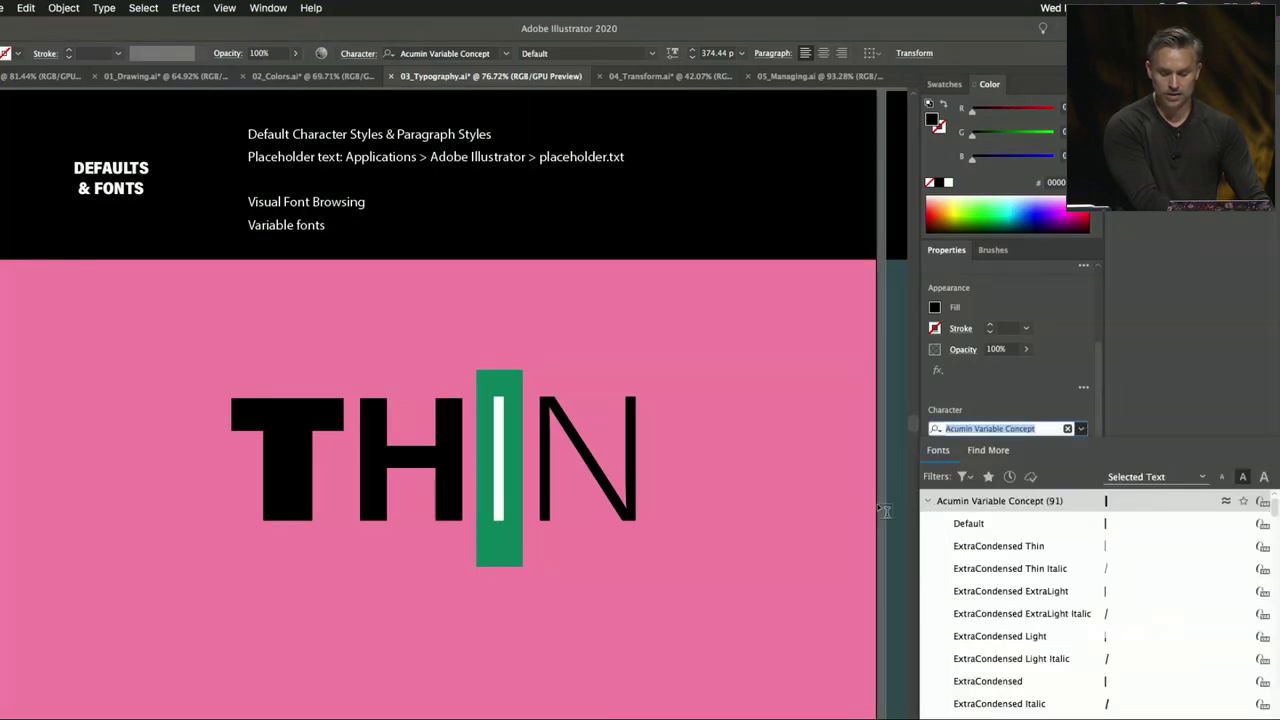
{"action": "scroll", "coordinate": [950, 575], "scroll_direction": "down", "scroll_amount": 10}
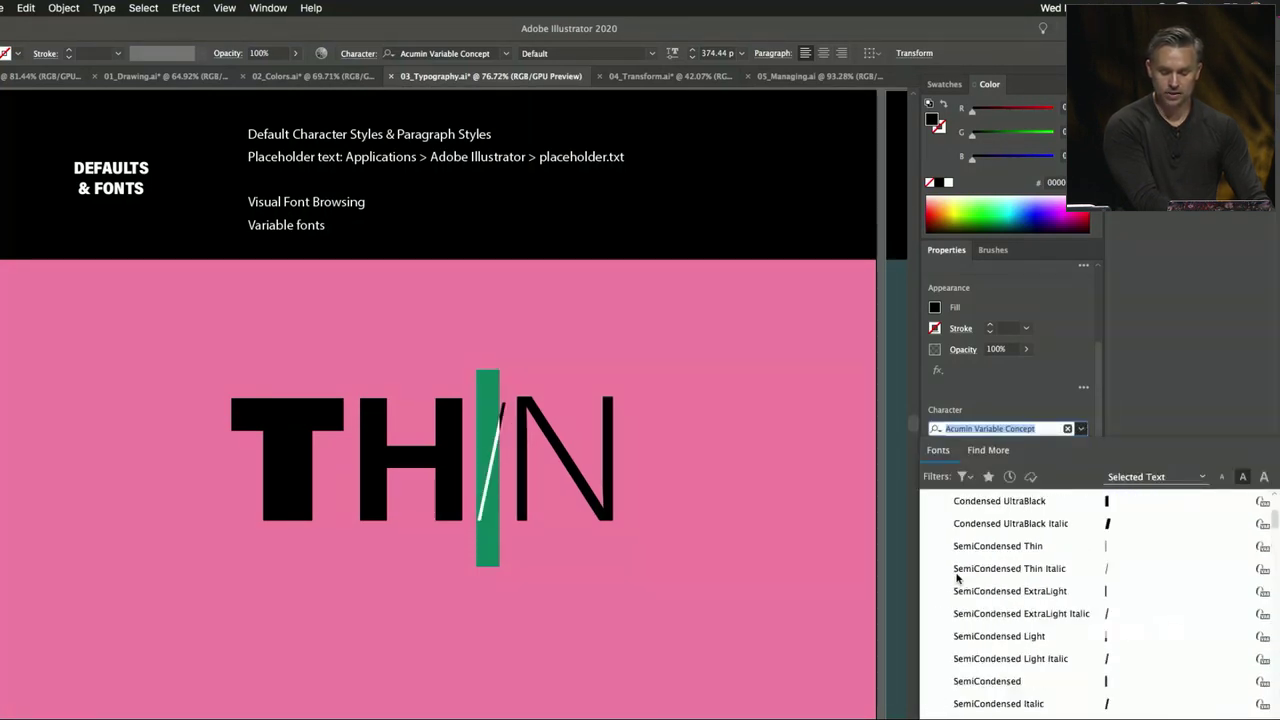
{"action": "scroll", "coordinate": [957, 578], "scroll_direction": "up", "scroll_amount": 5}
{"action": "left_click", "coordinate": [1045, 410]}
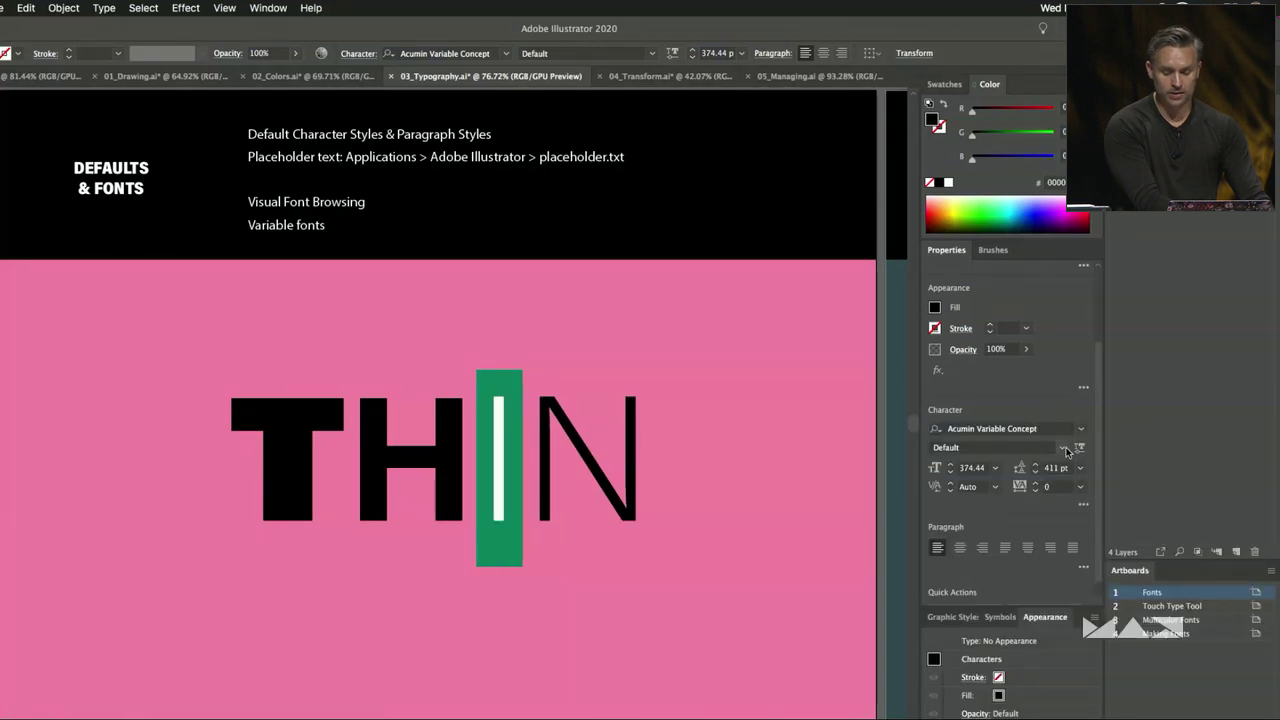
Set the highlighted letter I's variable font weight to 420.
{"action": "left_click", "coordinate": [1078, 448]}
{"action": "left_click_drag", "start_coordinate": [941, 490], "coordinate": [970, 490]}
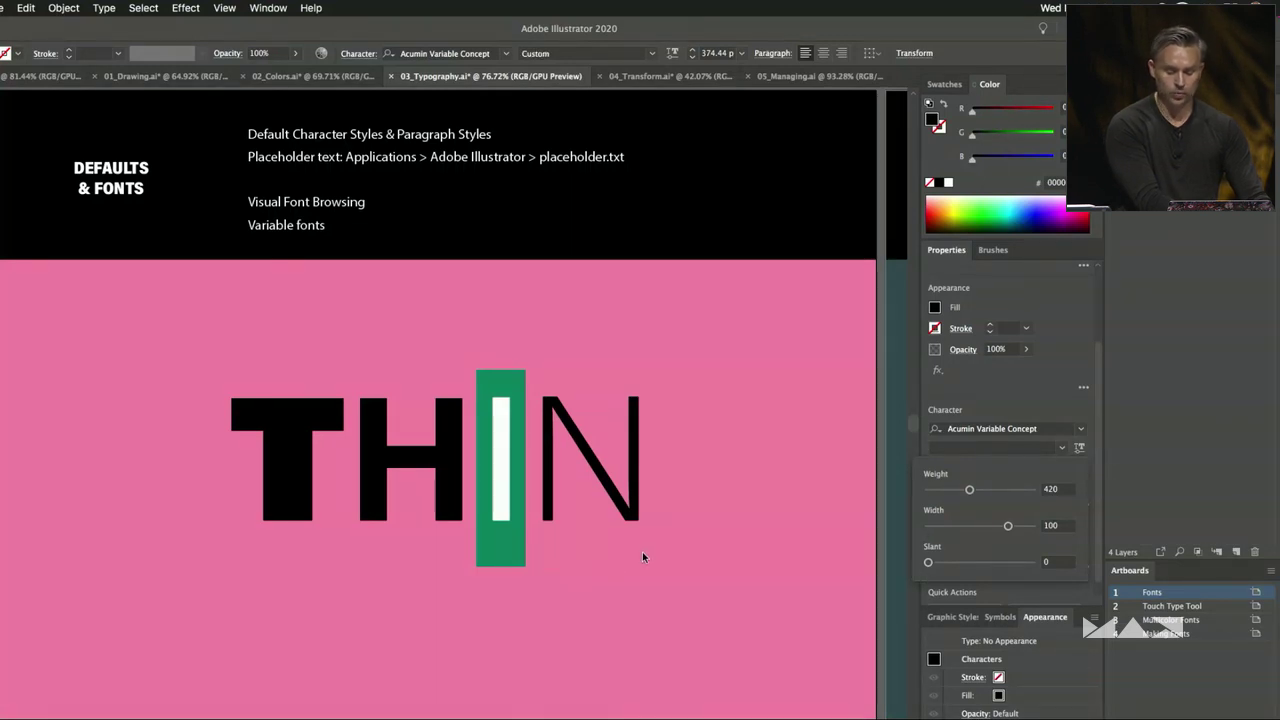
Extend THIN to THINNER and lower the final R's variable font weight to 124.
{"action": "left_click", "coordinate": [620, 453]}
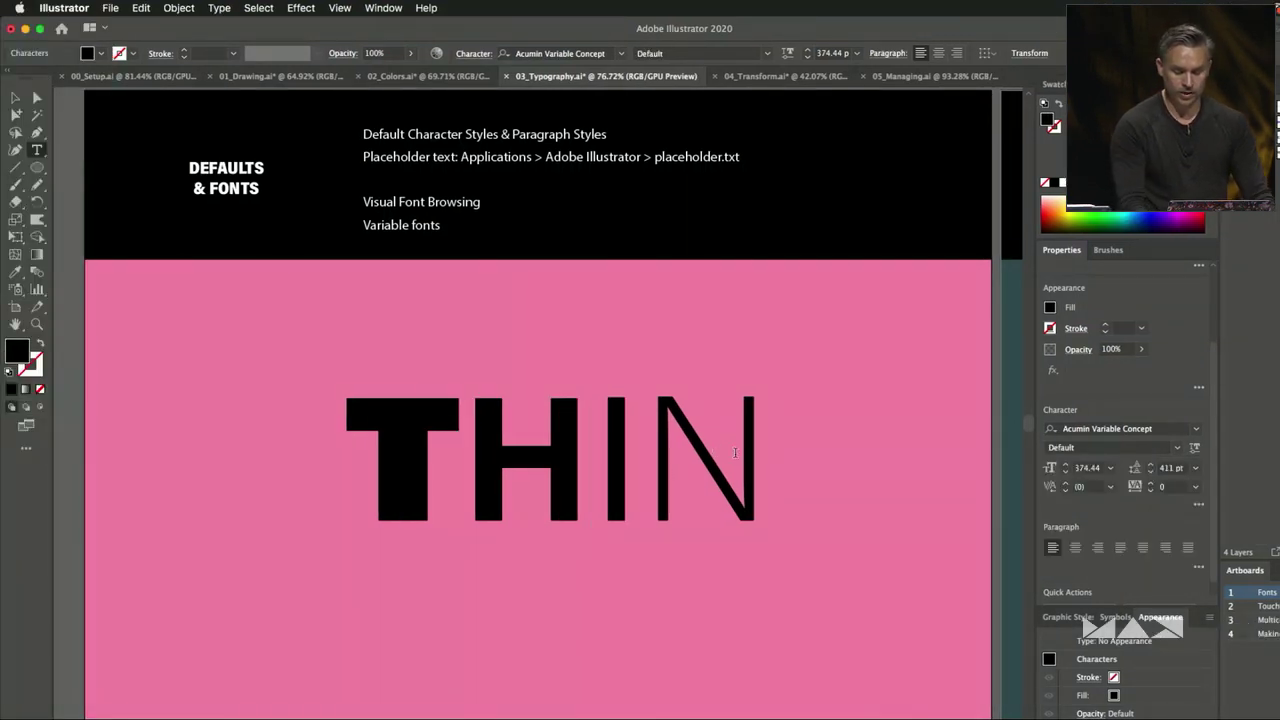
{"action": "type", "text": "NER"}
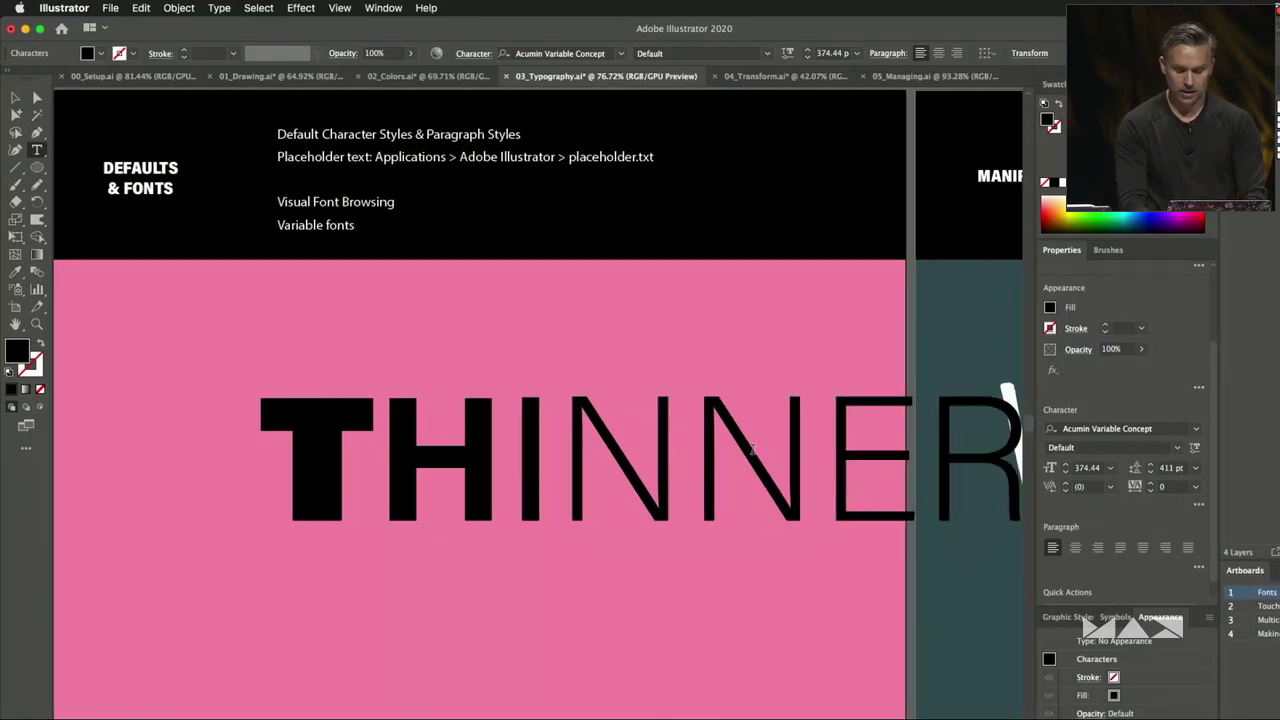
{"action": "key", "text": "shift+Left"}
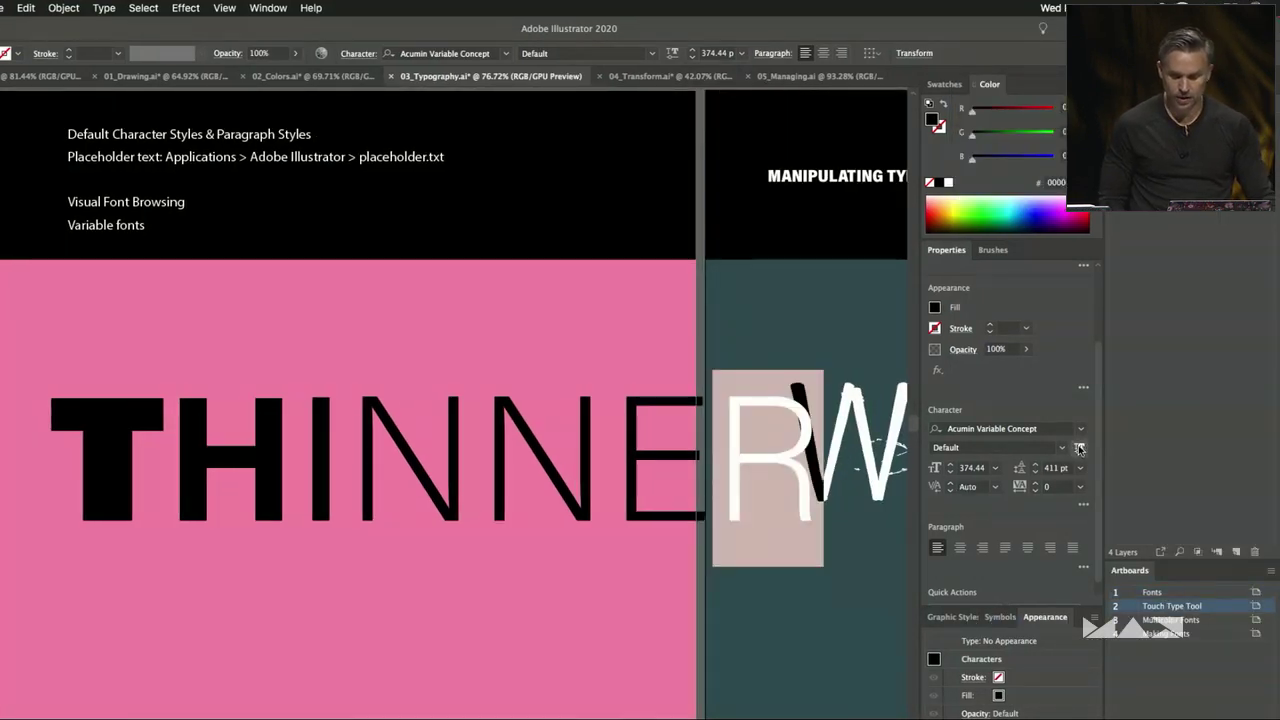
{"action": "left_click", "coordinate": [1079, 447]}
{"action": "left_click_drag", "start_coordinate": [938, 491], "coordinate": [931, 491]}
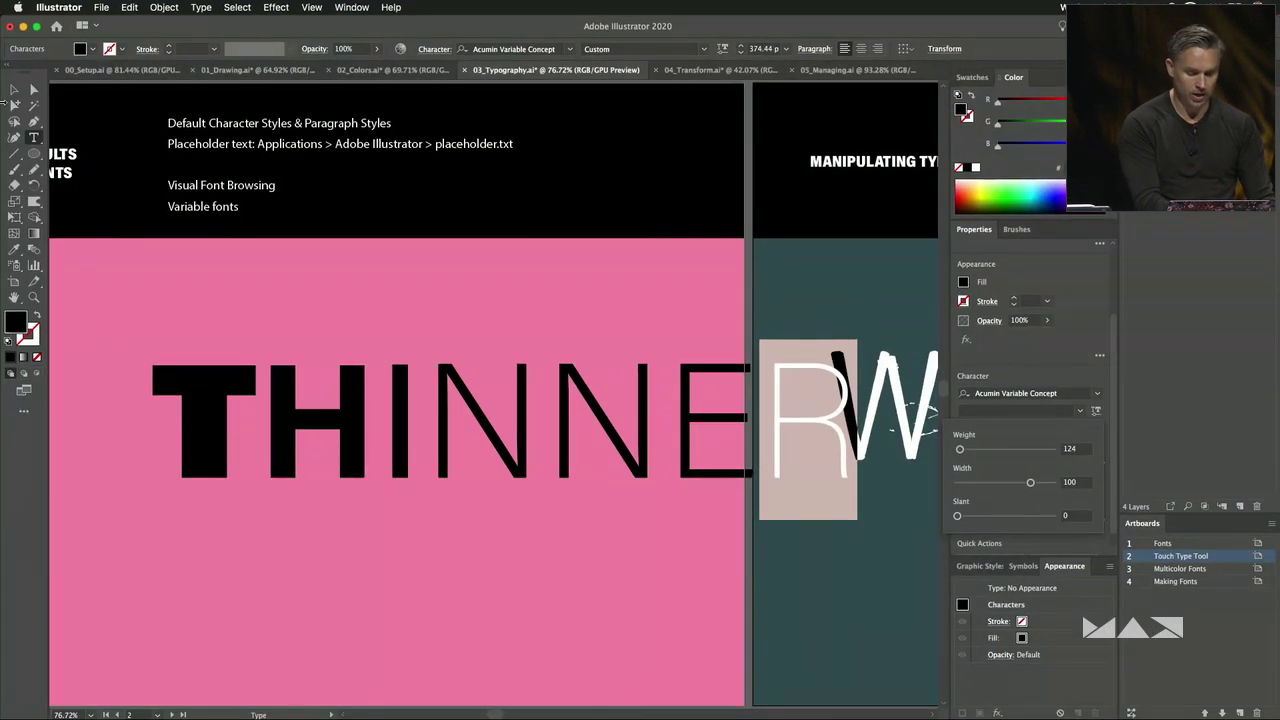
{"action": "key", "text": "Escape"}
Scale THINNER down to about 249 pt and move it to the lower part of the pink artboard.
{"action": "left_click", "coordinate": [14, 89]}
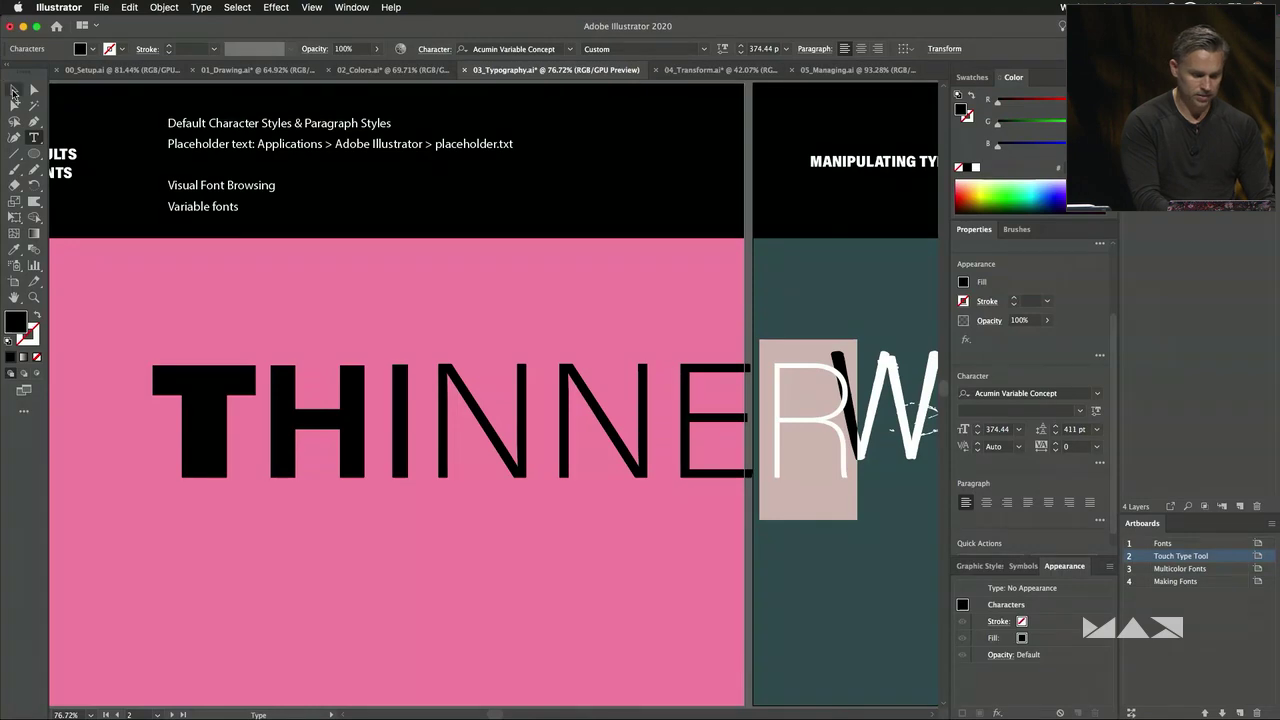
{"action": "left_click_drag", "start_coordinate": [856, 520], "coordinate": [620, 460]}
{"action": "left_click_drag", "start_coordinate": [212, 393], "coordinate": [271, 537]}
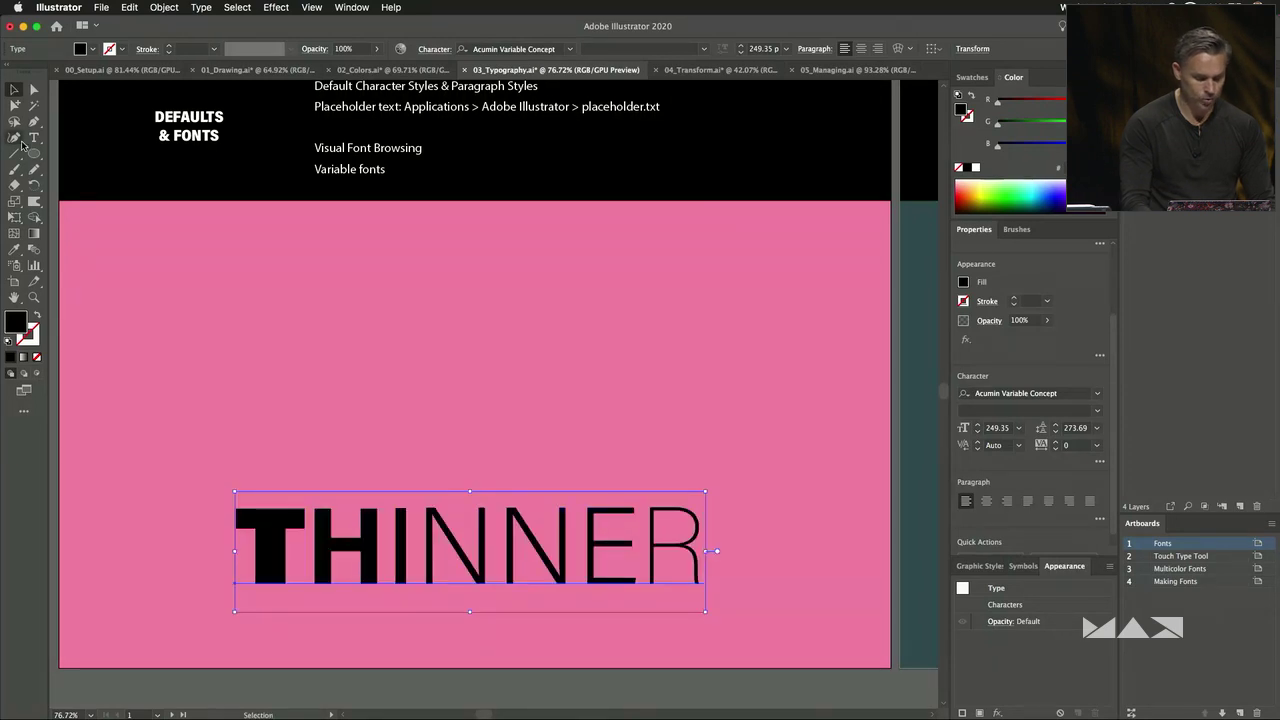
Add the word DISCO in capitals above THINNER, enlarge it to about 272 pt and shift it slightly up.
{"action": "left_click", "coordinate": [34, 137]}
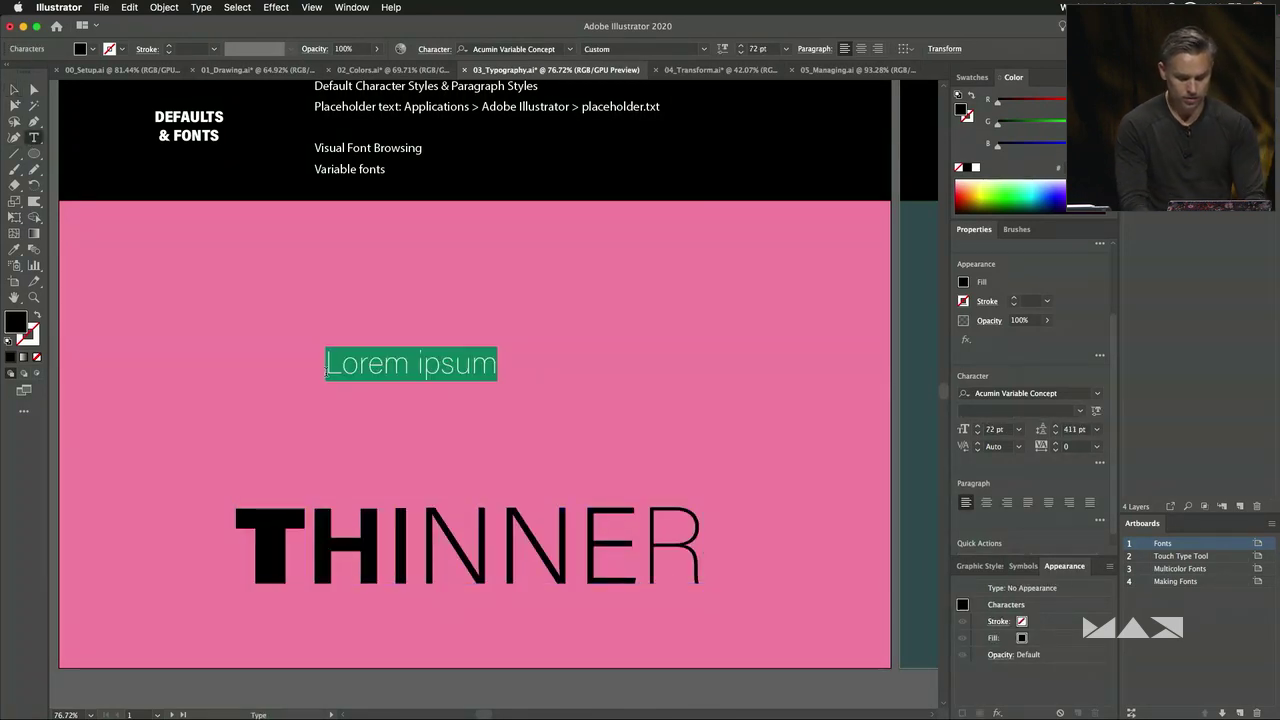
{"action": "type", "text": "DISCO"}
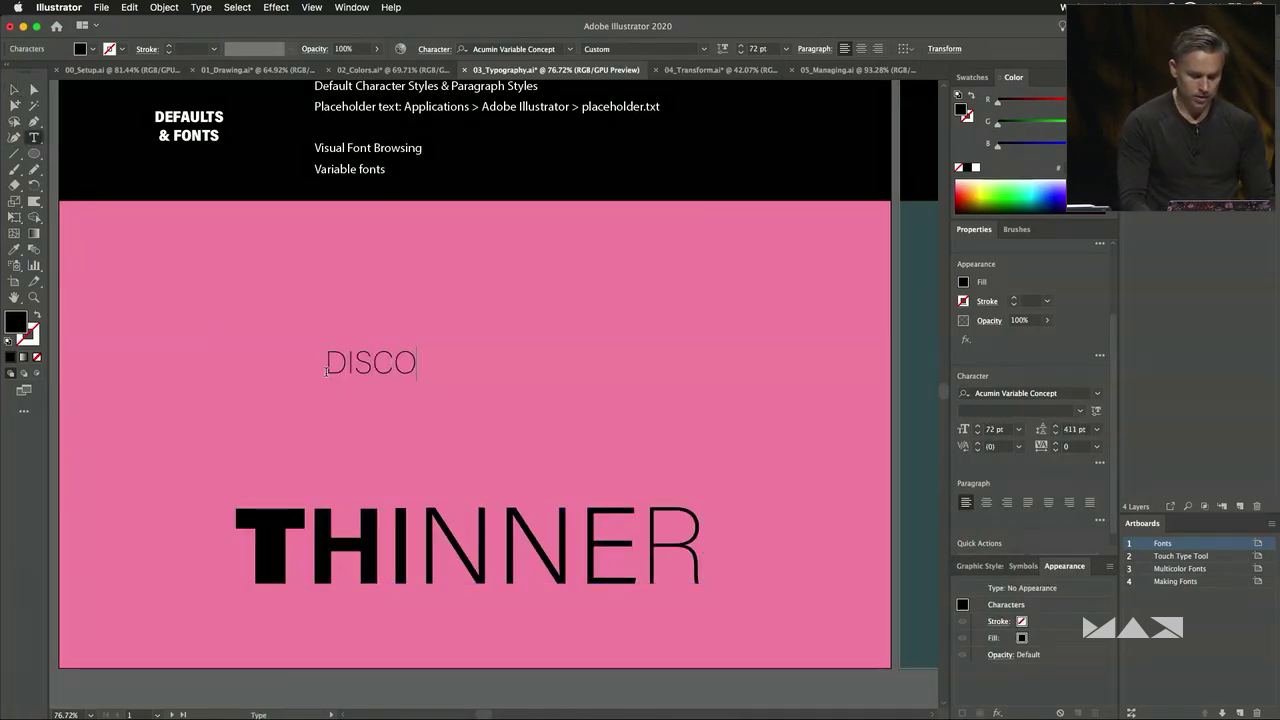
{"action": "left_click", "coordinate": [33, 91]}
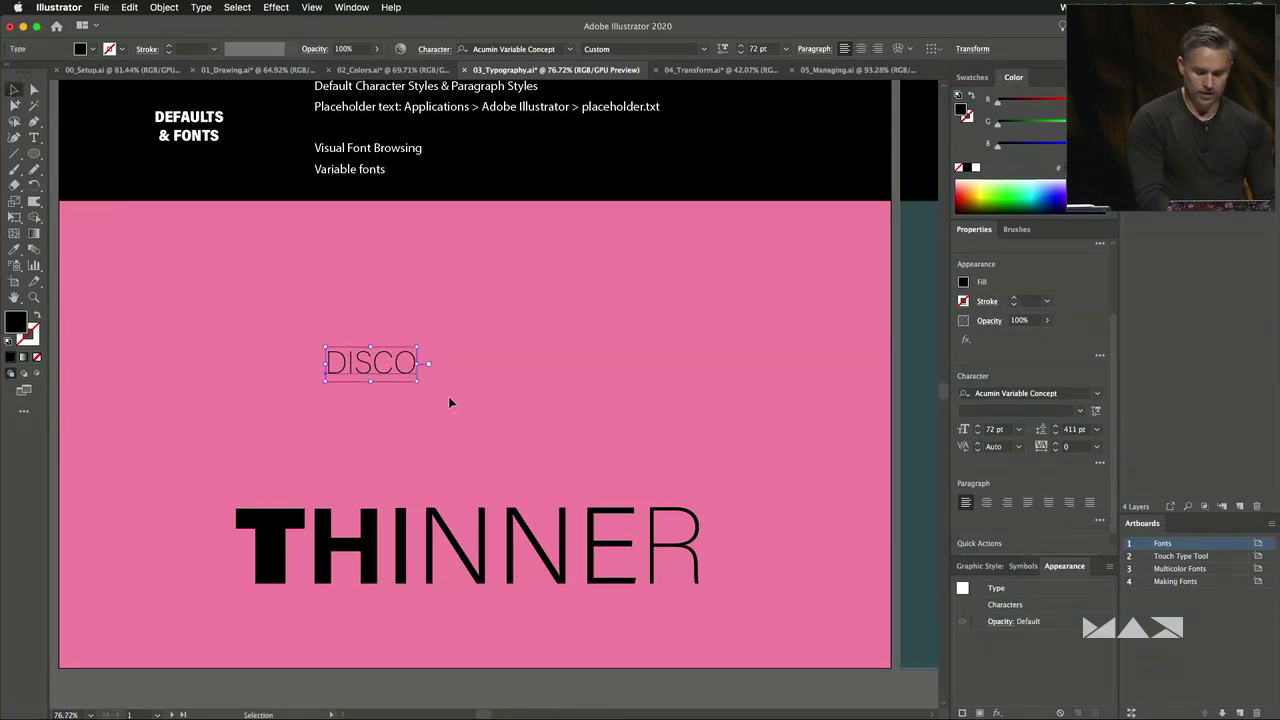
{"action": "left_click_drag", "start_coordinate": [418, 381], "coordinate": [672, 476]}
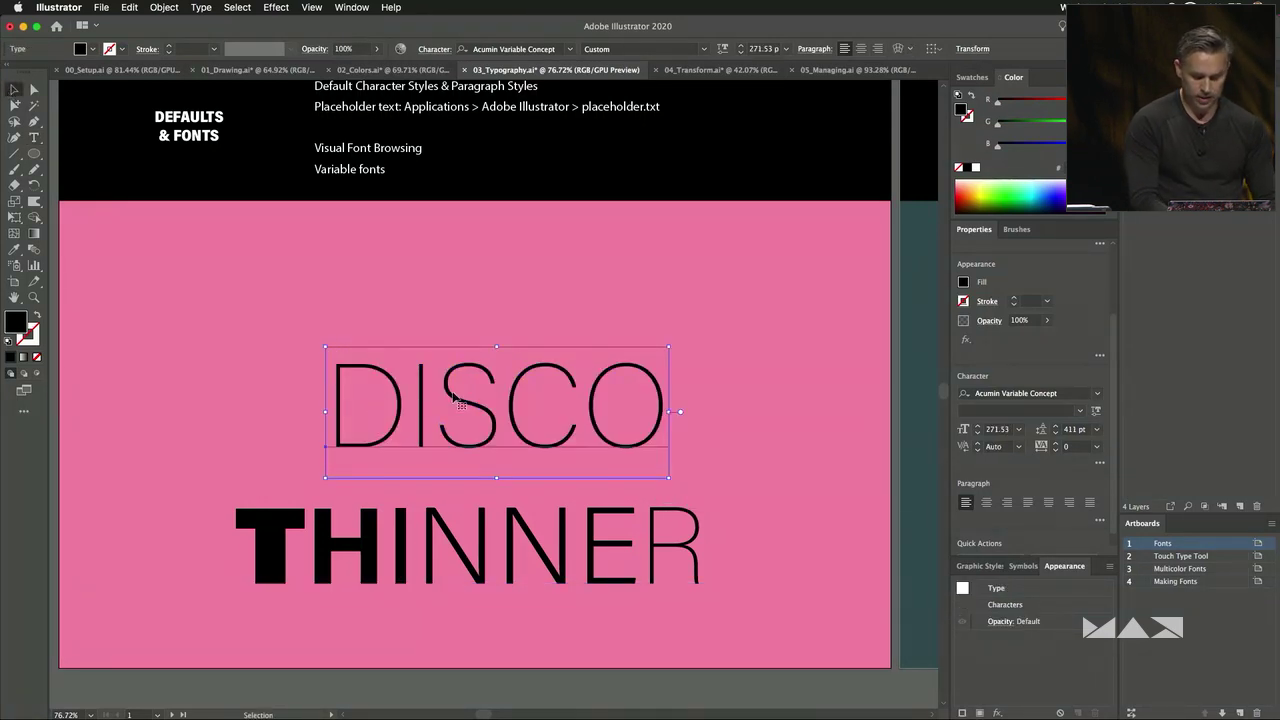
{"action": "left_click_drag", "start_coordinate": [458, 402], "coordinate": [437, 357]}
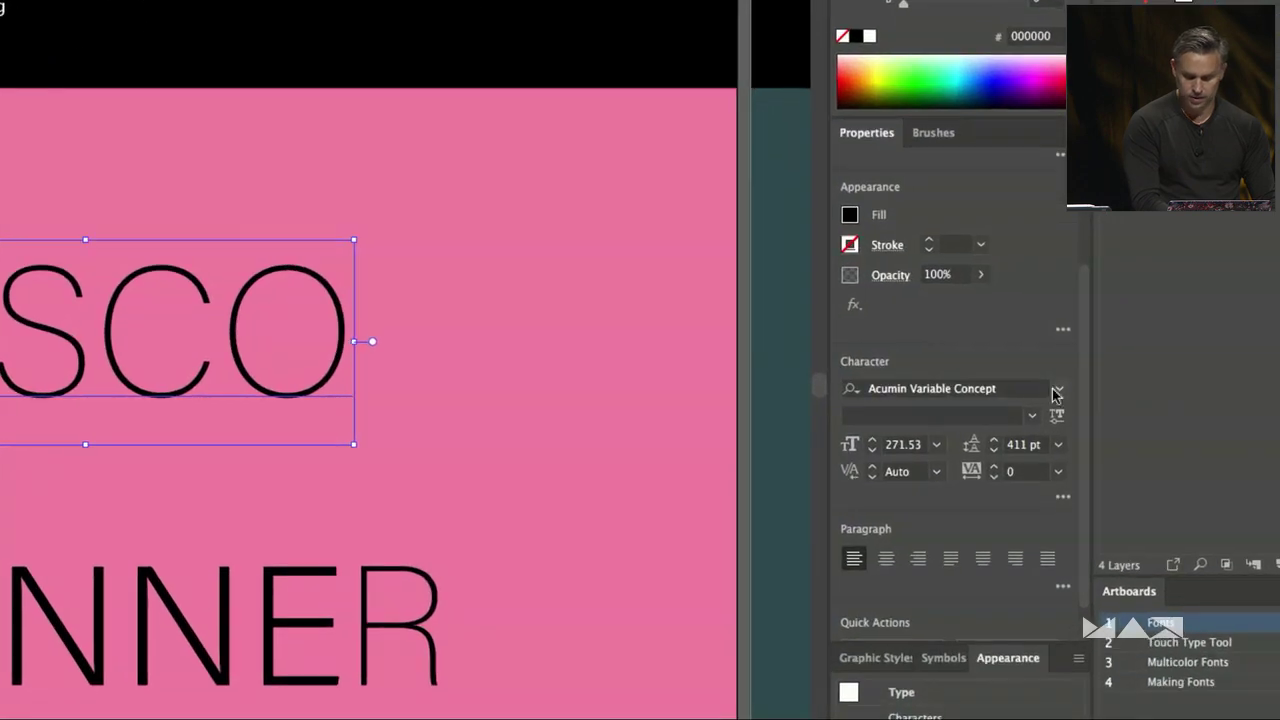
Change the DISCO text's font to Cheee Variable.
{"action": "key", "text": "super+alt+shift+m"}
{"action": "type", "text": "CHEE"}
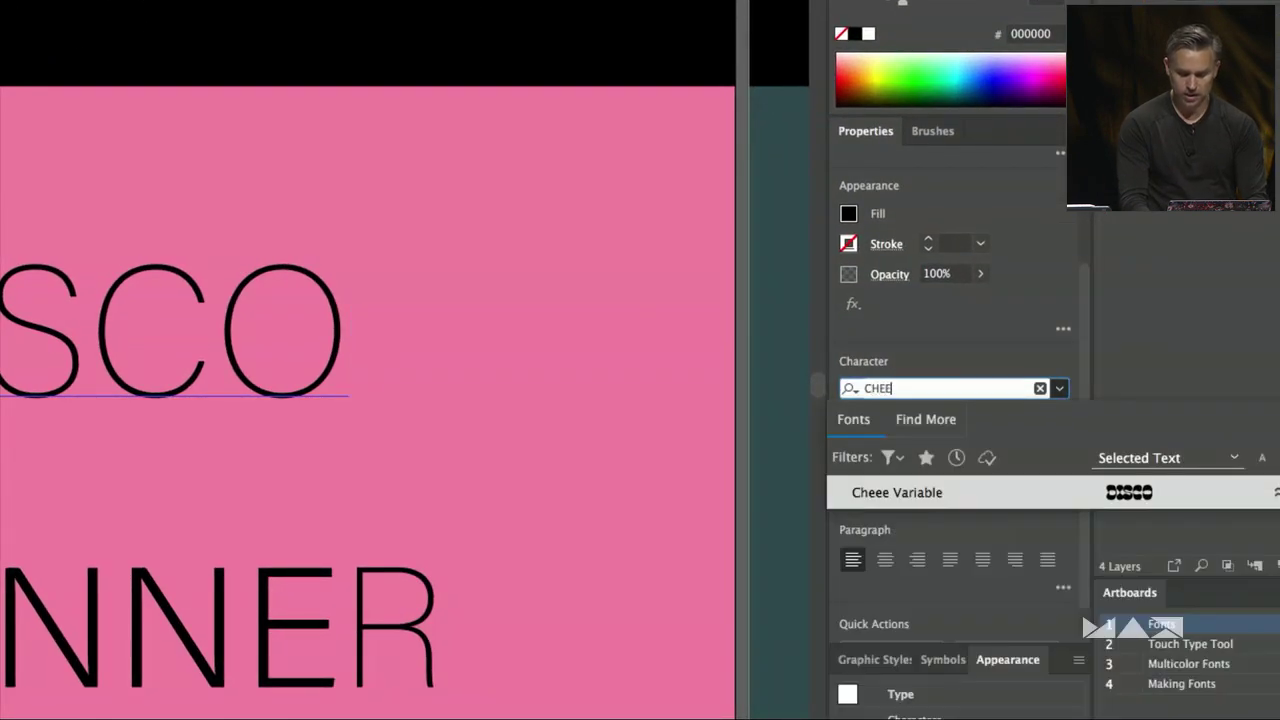
{"action": "left_click", "coordinate": [959, 502]}
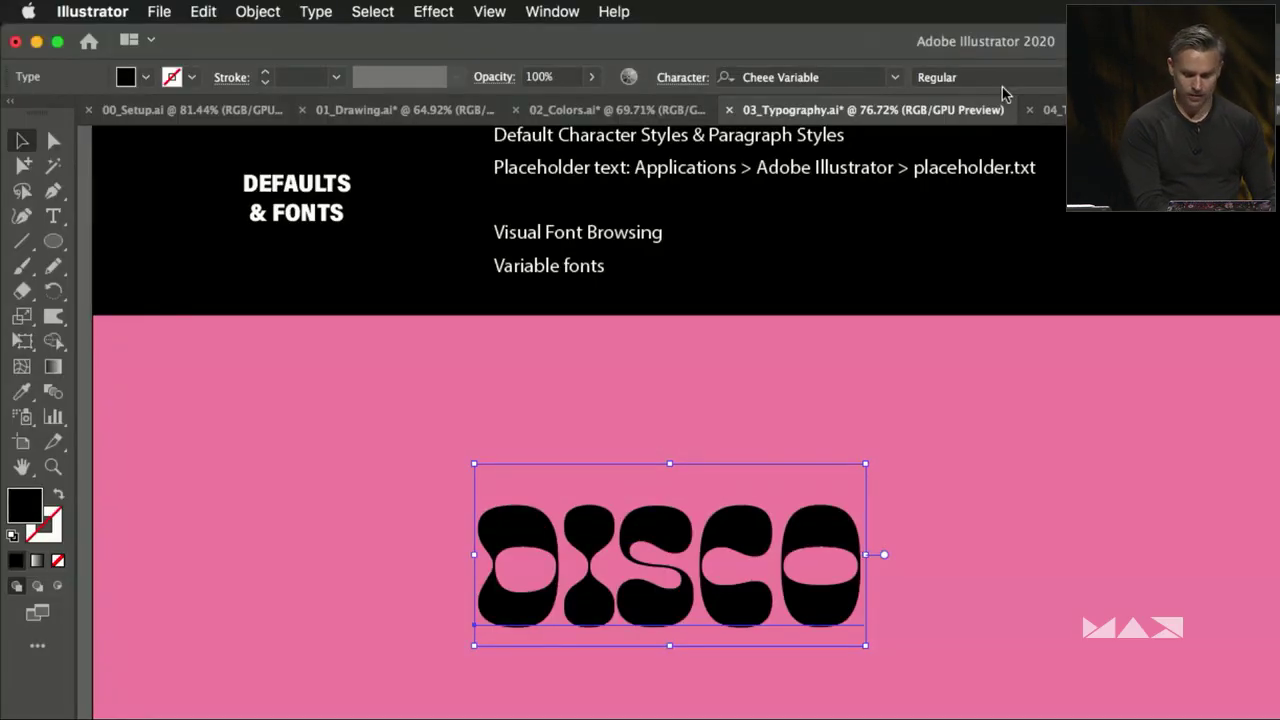
Adjust DISCO's variable font axes to yeast 510, gravity 490 and temperature 570.
{"action": "scroll", "coordinate": [1070, 421], "scroll_direction": "up", "scroll_amount": 3}
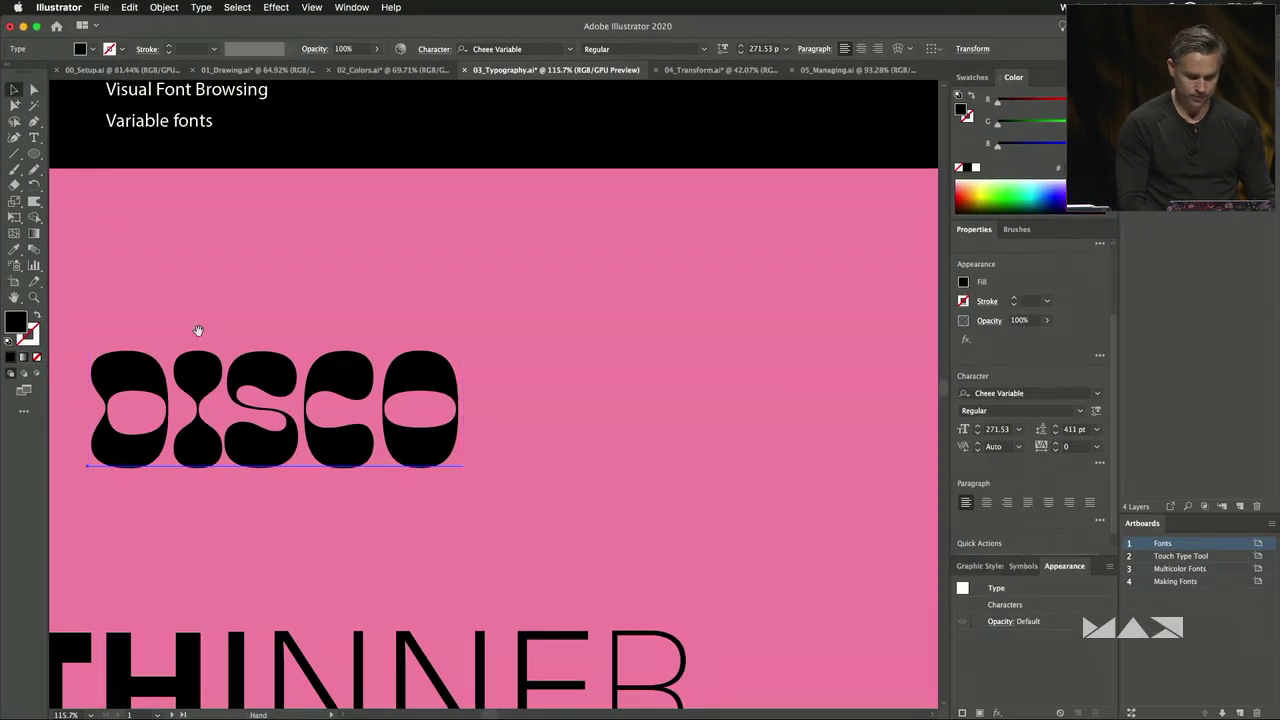
{"action": "mouse_move", "coordinate": [197, 329]}
{"action": "left_mouse_down"}
{"action": "mouse_move", "coordinate": [360, 134]}
{"action": "mouse_move", "coordinate": [398, 120]}
{"action": "mouse_move", "coordinate": [358, 152]}
{"action": "mouse_move", "coordinate": [380, 151]}
{"action": "mouse_move", "coordinate": [387, 179]}
{"action": "left_mouse_up"}
{"action": "scroll", "coordinate": [400, 134], "scroll_direction": "up", "scroll_amount": 3}
{"action": "scroll", "coordinate": [359, 120], "scroll_direction": "down", "scroll_amount": 2}
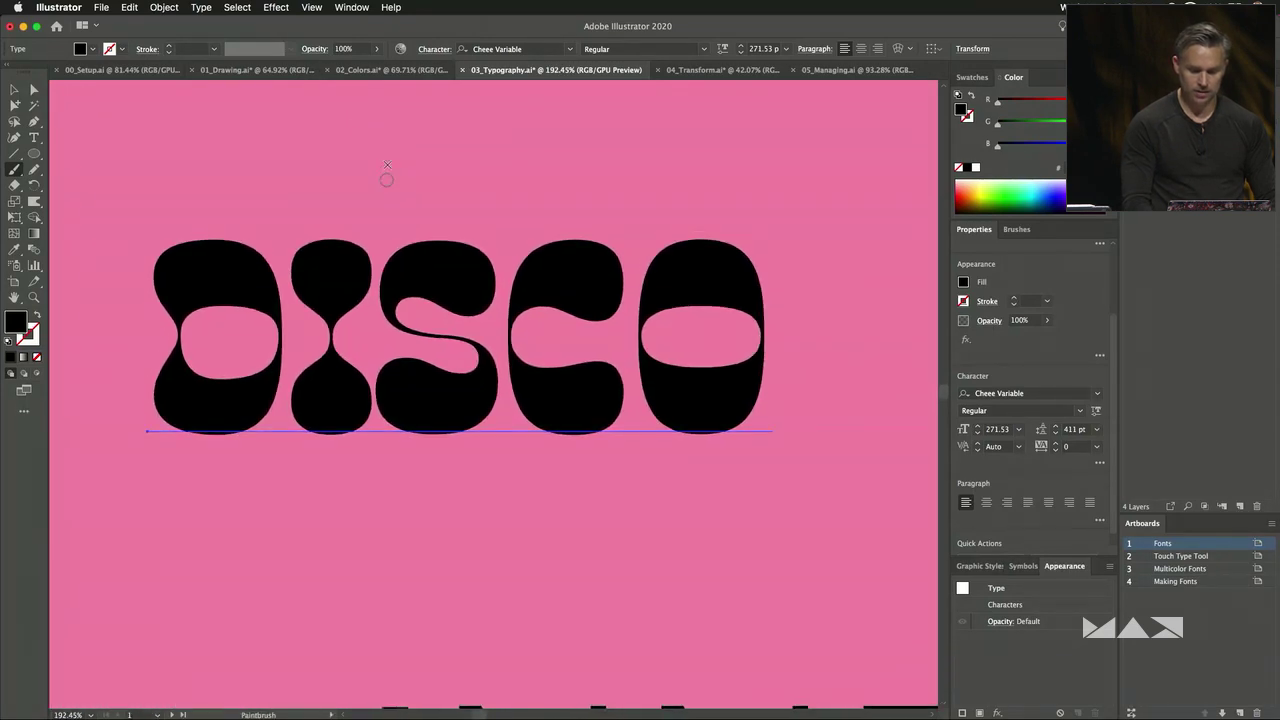
{"action": "left_click", "coordinate": [722, 50]}
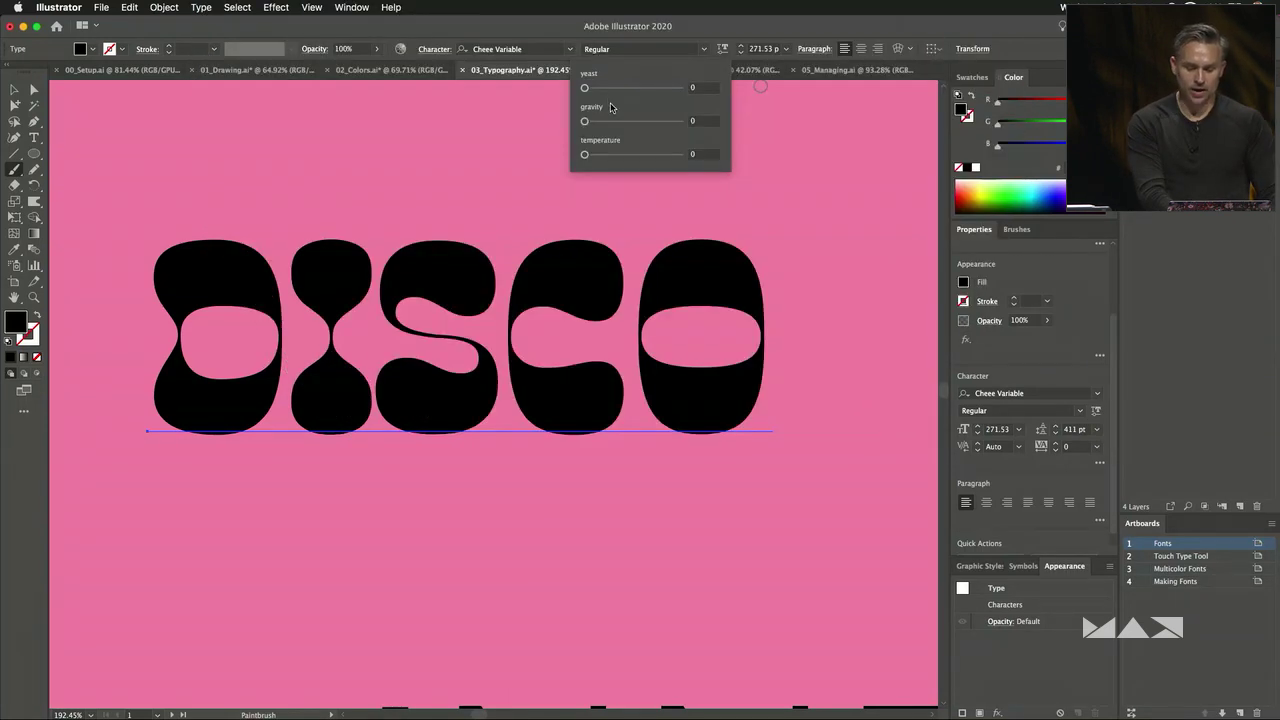
{"action": "left_click_drag", "start_coordinate": [585, 88], "coordinate": [602, 125]}
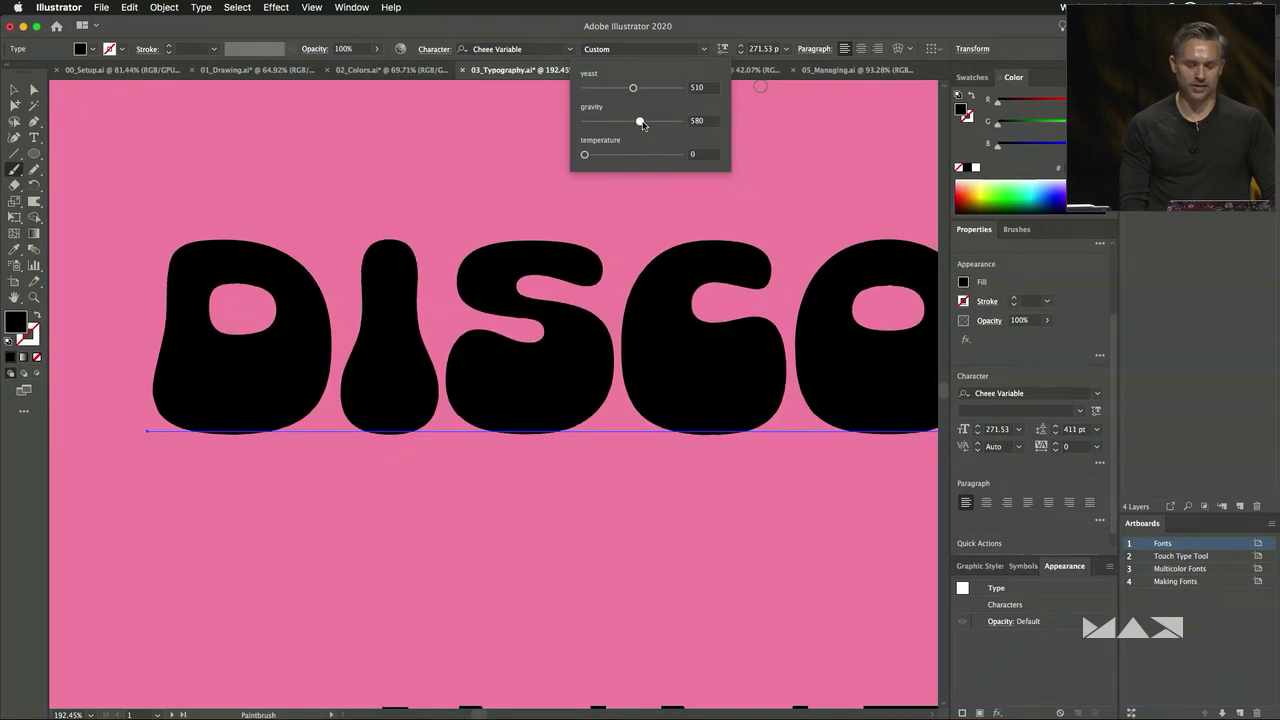
{"action": "left_click_drag", "start_coordinate": [650, 124], "coordinate": [632, 125]}
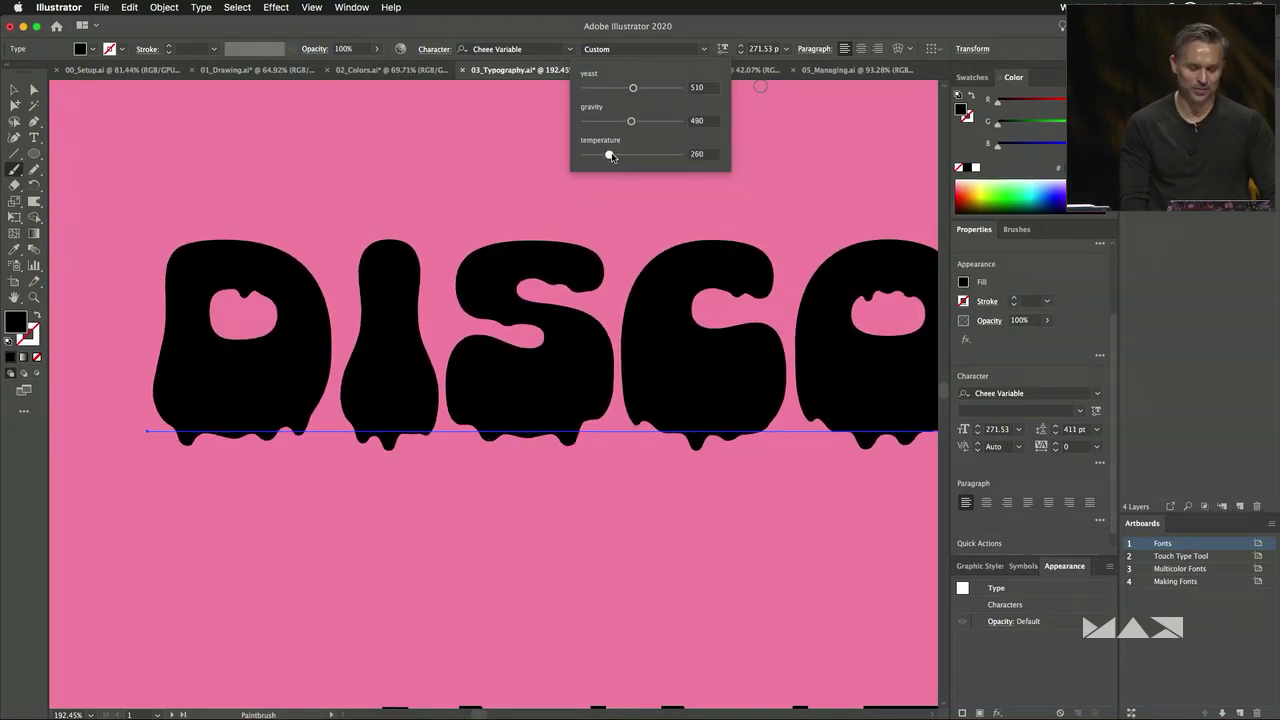
{"action": "left_click_drag", "start_coordinate": [620, 155], "coordinate": [636, 157]}
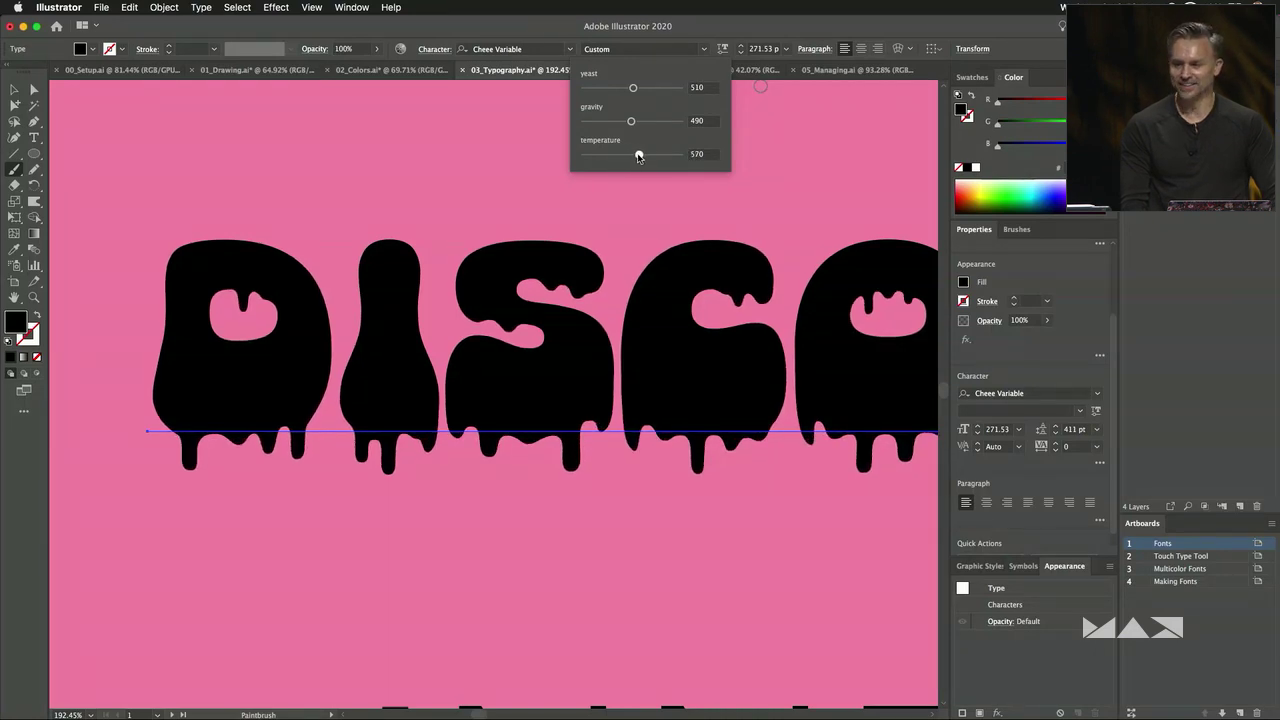
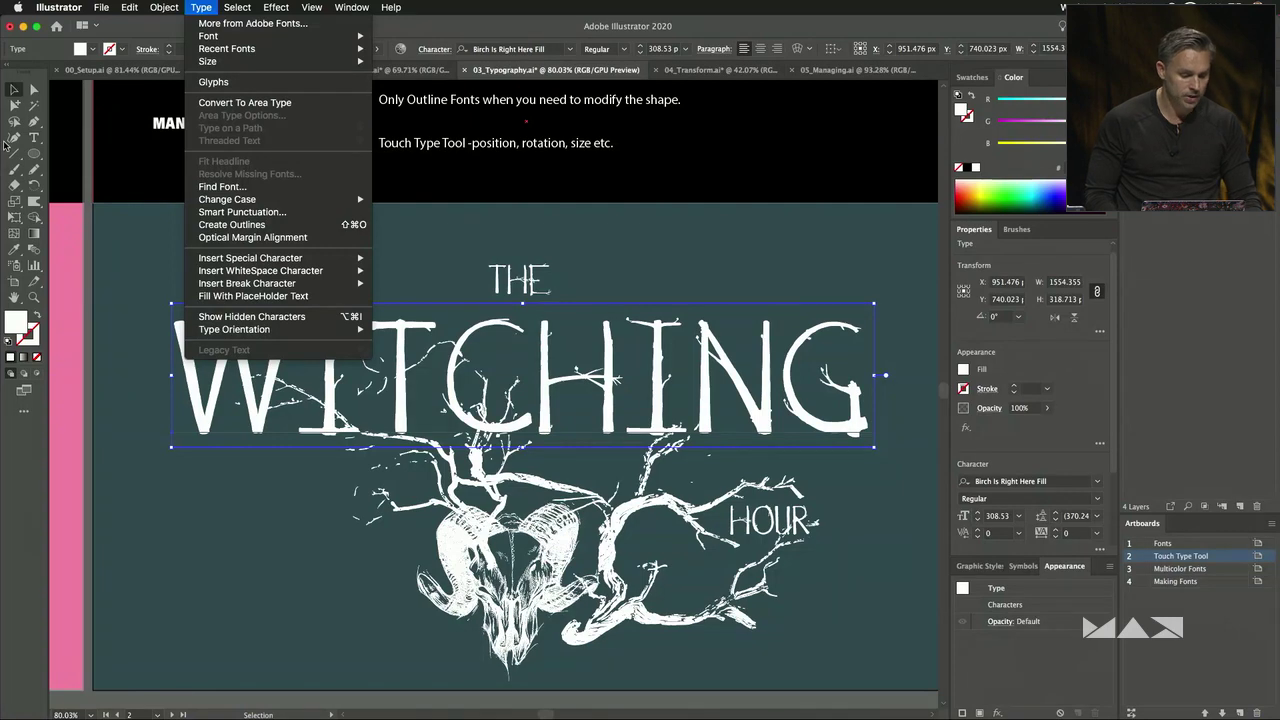
With the Touch Type Tool, lower the W of WITCHING and raise the first I and the T.
{"action": "left_click", "coordinate": [33, 138]}
{"action": "left_click_drag", "start_coordinate": [33, 138], "coordinate": [65, 232]}
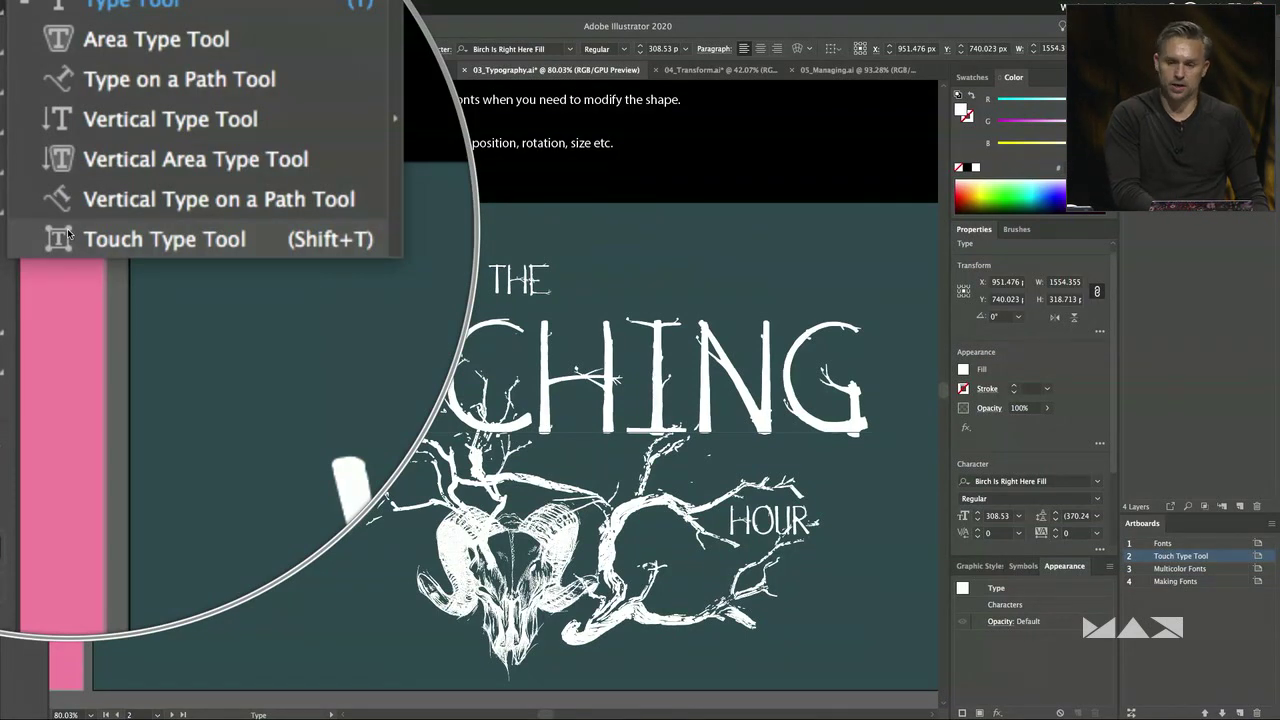
{"action": "left_click_drag", "start_coordinate": [67, 233], "coordinate": [67, 233]}
{"action": "left_click_drag", "start_coordinate": [37, 143], "coordinate": [67, 233]}
{"action": "left_click", "coordinate": [228, 392]}
{"action": "left_click_drag", "start_coordinate": [228, 392], "coordinate": [240, 477]}
{"action": "left_click_drag", "start_coordinate": [342, 348], "coordinate": [340, 291]}
{"action": "left_click_drag", "start_coordinate": [430, 352], "coordinate": [430, 282]}
Stagger the remaining letters of WITCHING by raising the H and second I and lowering the C, N and G.
{"action": "left_click", "coordinate": [508, 340]}
{"action": "left_click_drag", "start_coordinate": [508, 340], "coordinate": [606, 316]}
{"action": "left_click", "coordinate": [600, 360]}
{"action": "left_click", "coordinate": [716, 372]}
{"action": "left_click_drag", "start_coordinate": [716, 372], "coordinate": [718, 338]}
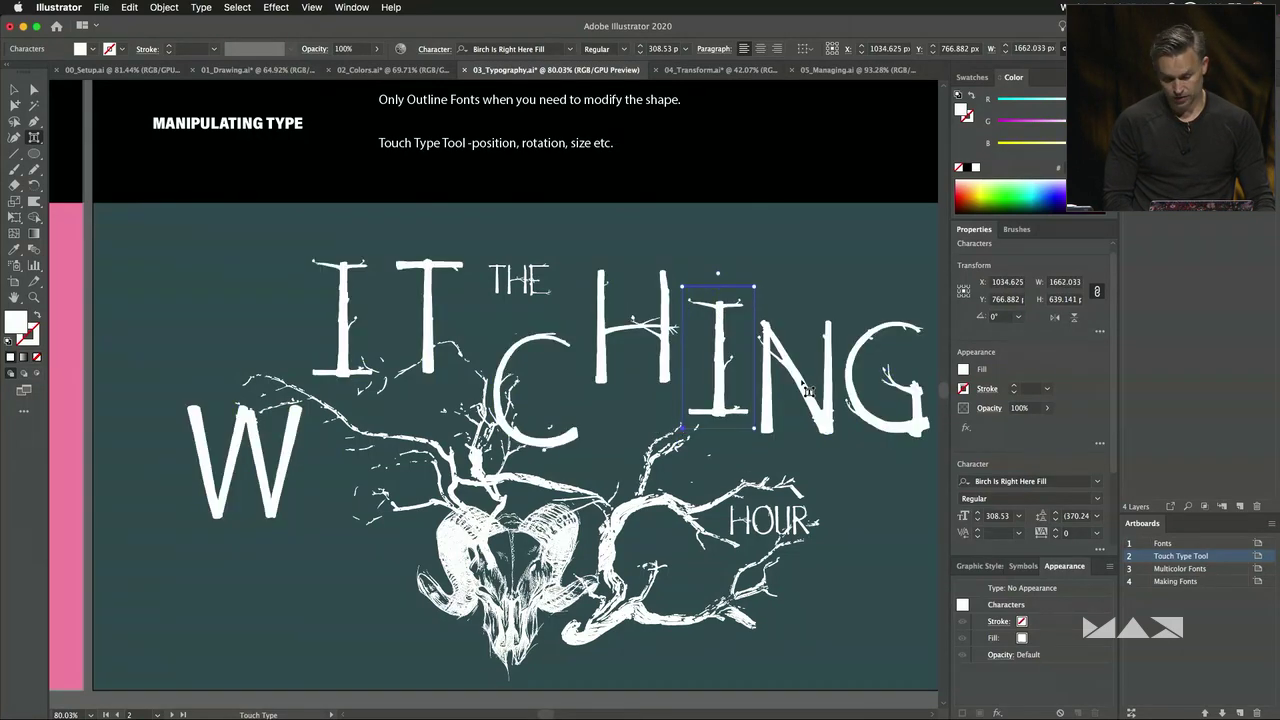
{"action": "left_click_drag", "start_coordinate": [800, 390], "coordinate": [801, 407]}
{"action": "left_click", "coordinate": [884, 433]}
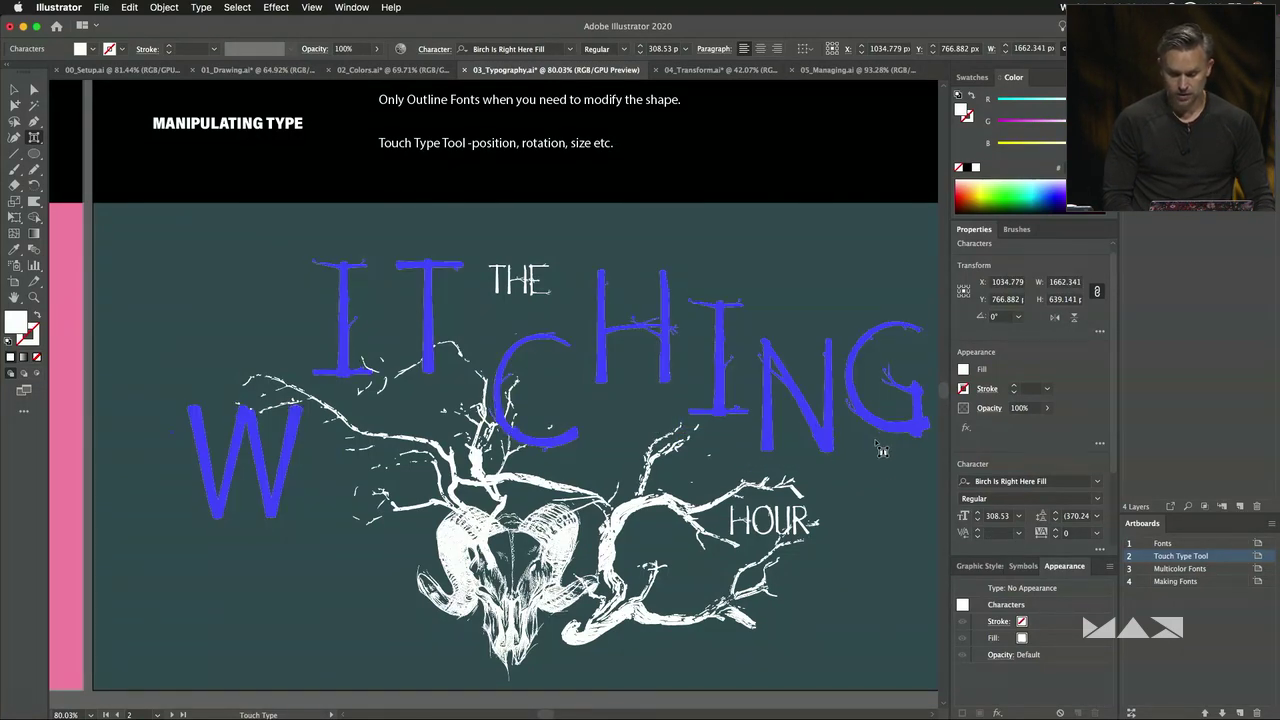
{"action": "left_click_drag", "start_coordinate": [884, 433], "coordinate": [892, 508]}
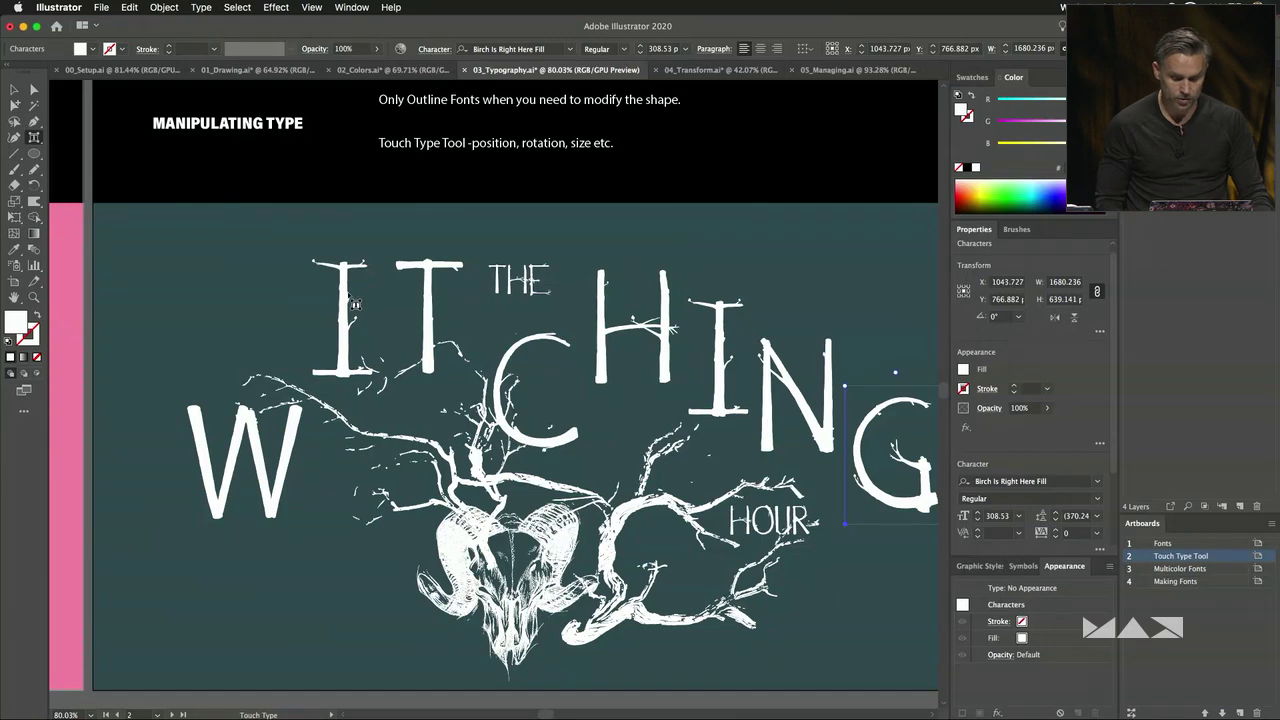
Tilt the first I of WITCHING counterclockwise at a slightly smaller size, and switch back to the regular Type Tool.
{"action": "left_click_drag", "start_coordinate": [343, 233], "coordinate": [381, 270]}
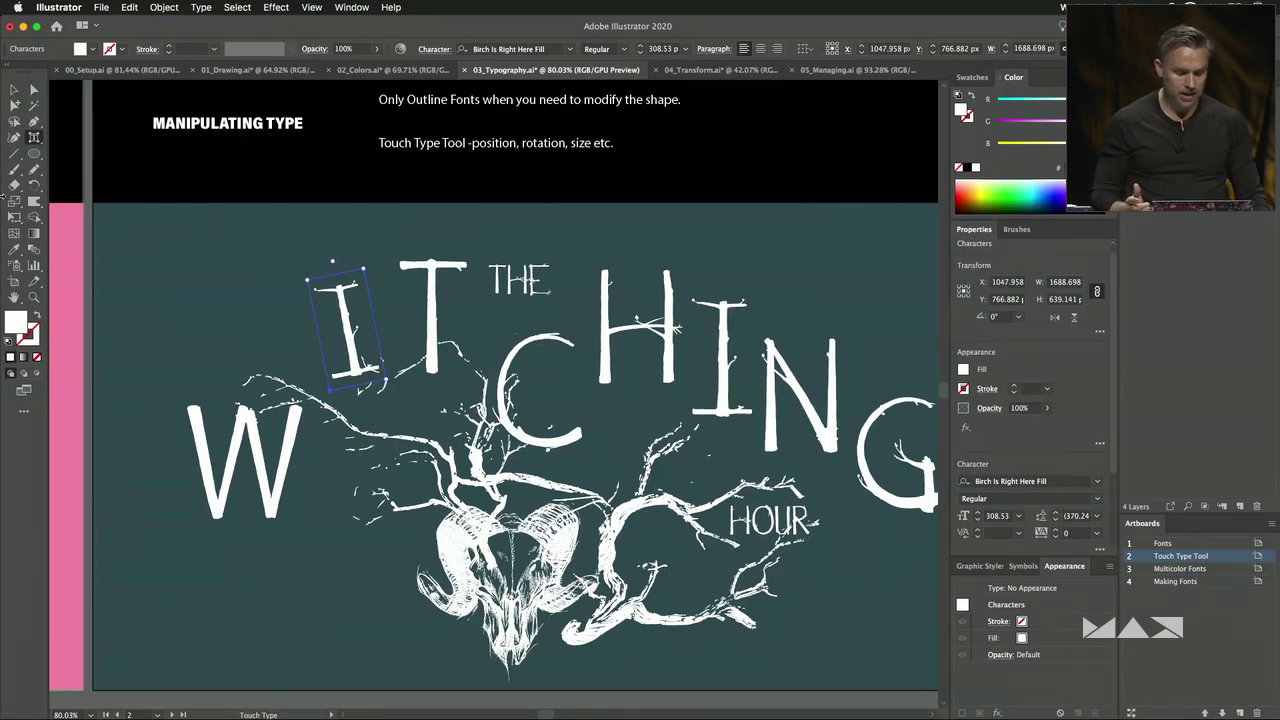
{"action": "left_click_drag", "start_coordinate": [33, 140], "coordinate": [75, 137]}
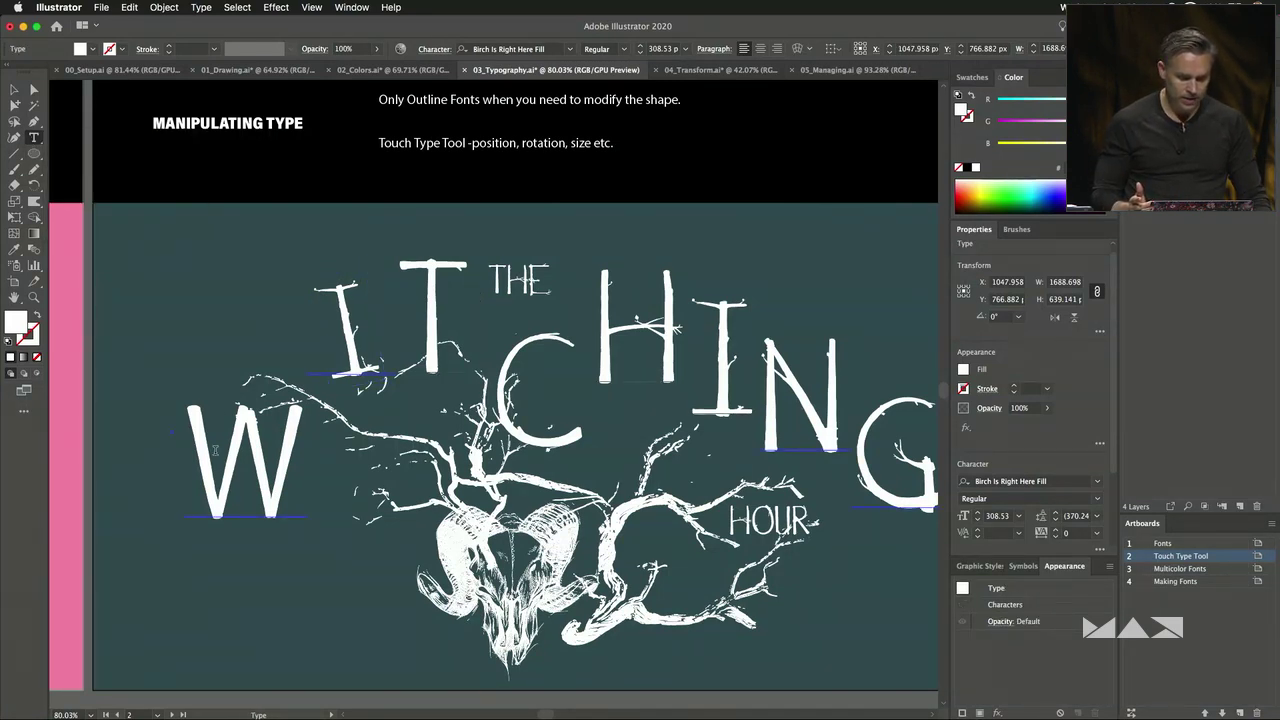
Highlight the staggered letters of WITCHING with the Type Tool to check that they are still live text.
{"action": "left_click_drag", "start_coordinate": [255, 452], "coordinate": [490, 452]}
{"action": "left_click_drag", "start_coordinate": [605, 444], "coordinate": [694, 440]}
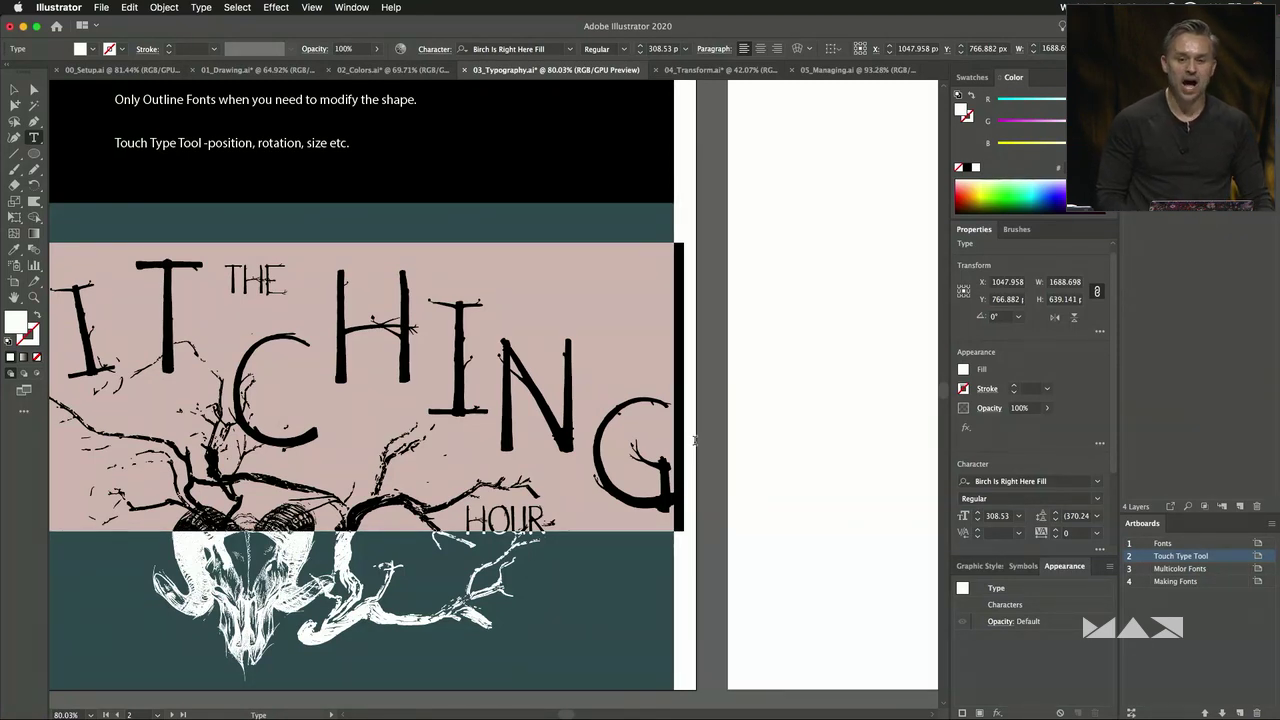
{"action": "left_click_drag", "start_coordinate": [695, 440], "coordinate": [695, 440]}
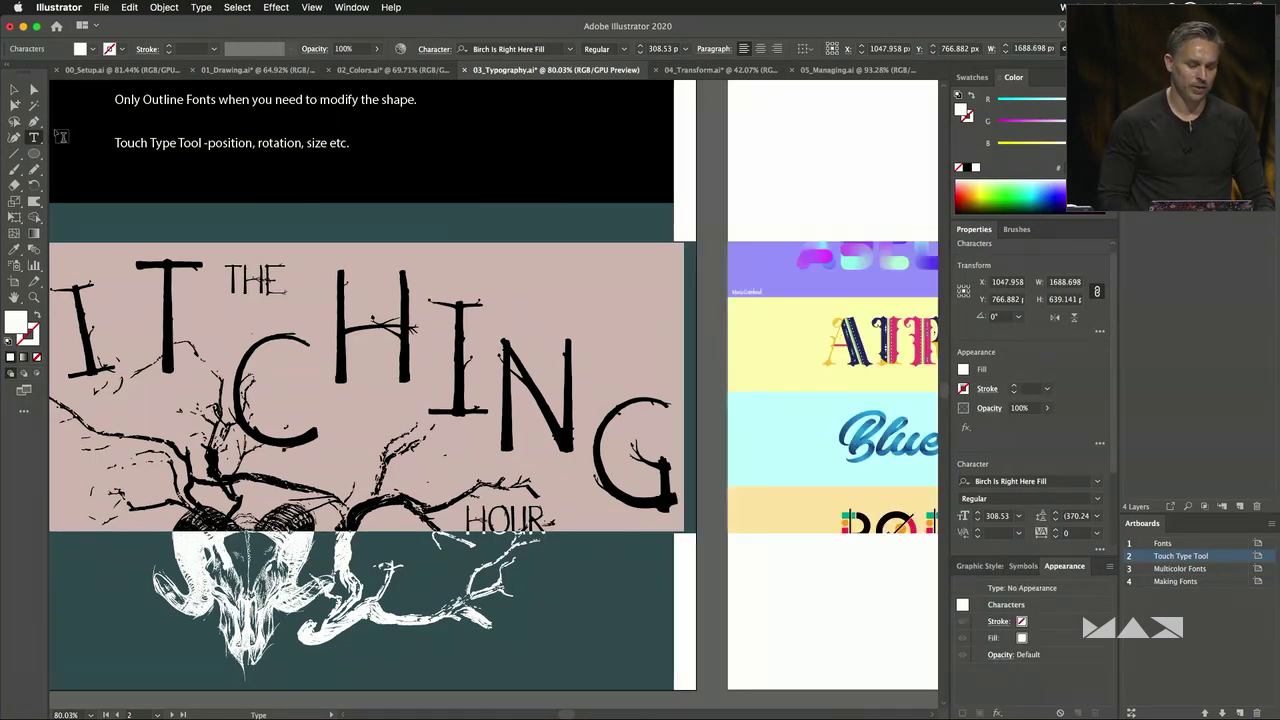
With the Touch Type Tool, lower the H of WITCHING slightly and tilt it clockwise.
{"action": "left_click", "coordinate": [14, 92]}
{"action": "left_click_drag", "start_coordinate": [33, 138], "coordinate": [110, 232]}
{"action": "left_click", "coordinate": [384, 336]}
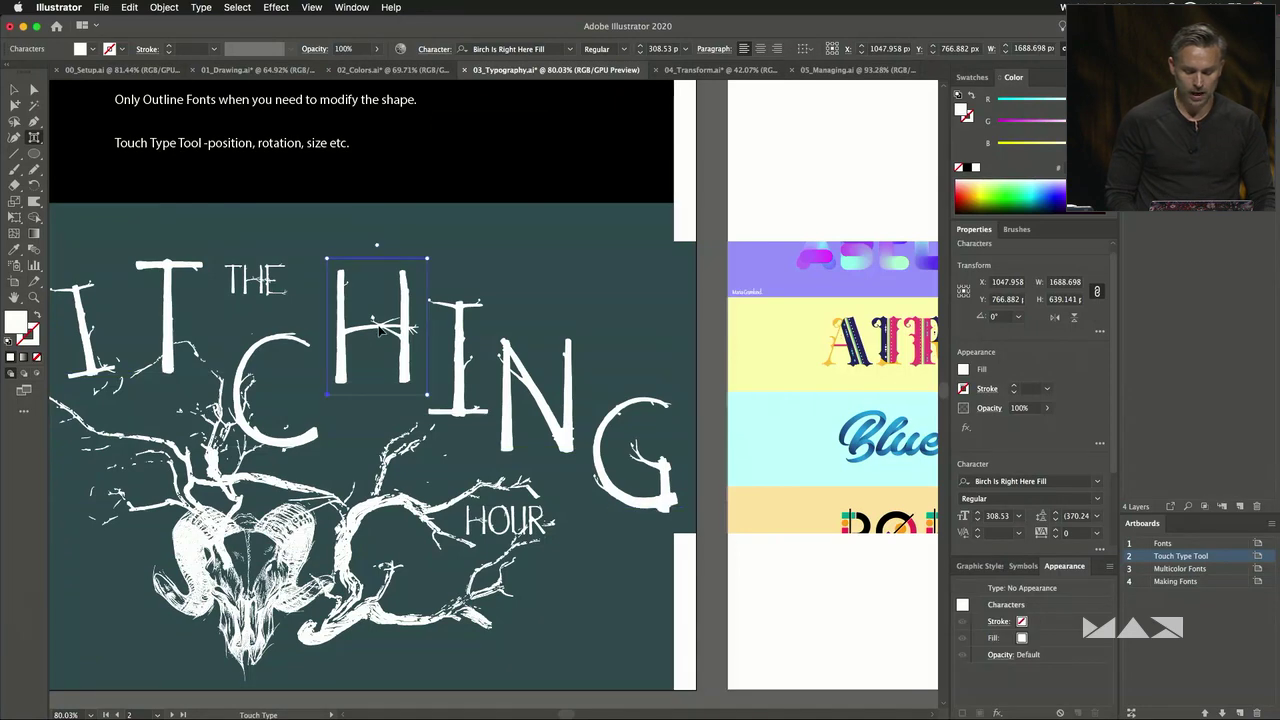
{"action": "left_click_drag", "start_coordinate": [384, 326], "coordinate": [386, 343]}
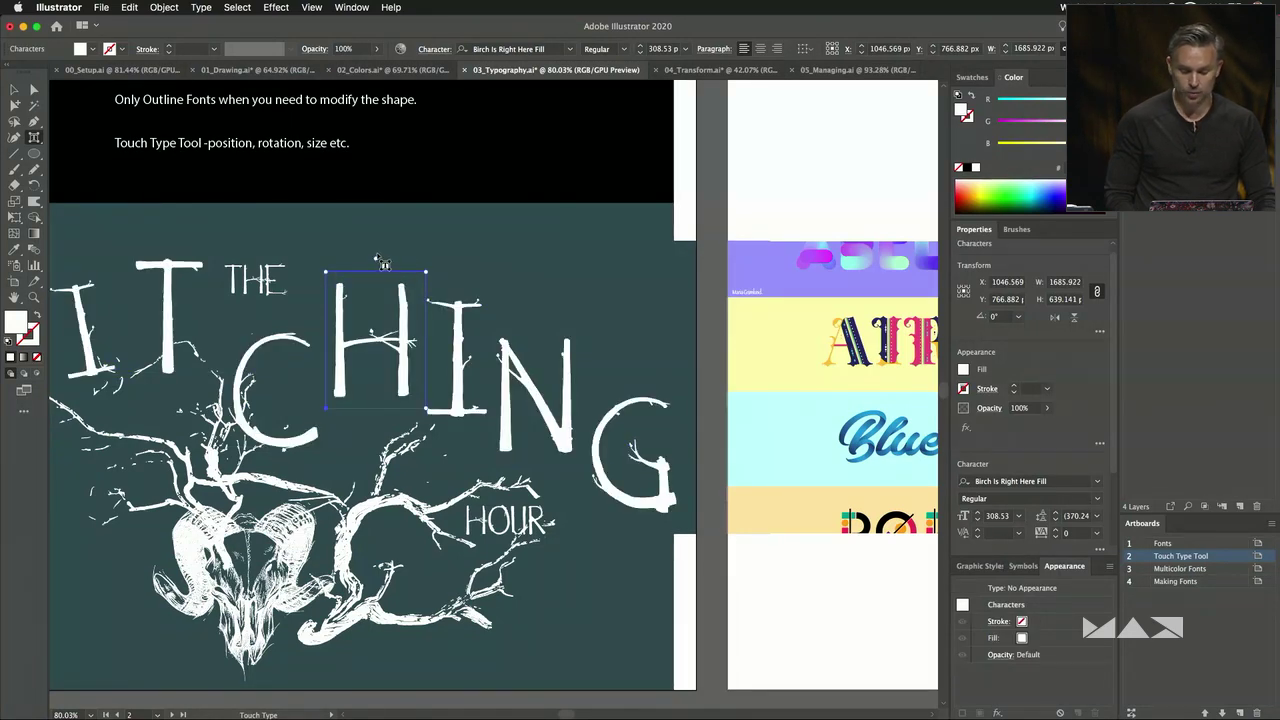
{"action": "left_click_drag", "start_coordinate": [373, 257], "coordinate": [392, 260]}
Lower the second I of WITCHING and tilt it clockwise, shift the N and G lower and closer in, and deselect the text.
{"action": "mouse_move", "coordinate": [458, 350]}
{"action": "left_mouse_down"}
{"action": "mouse_move", "coordinate": [477, 350]}
{"action": "mouse_move", "coordinate": [468, 364]}
{"action": "left_mouse_up"}
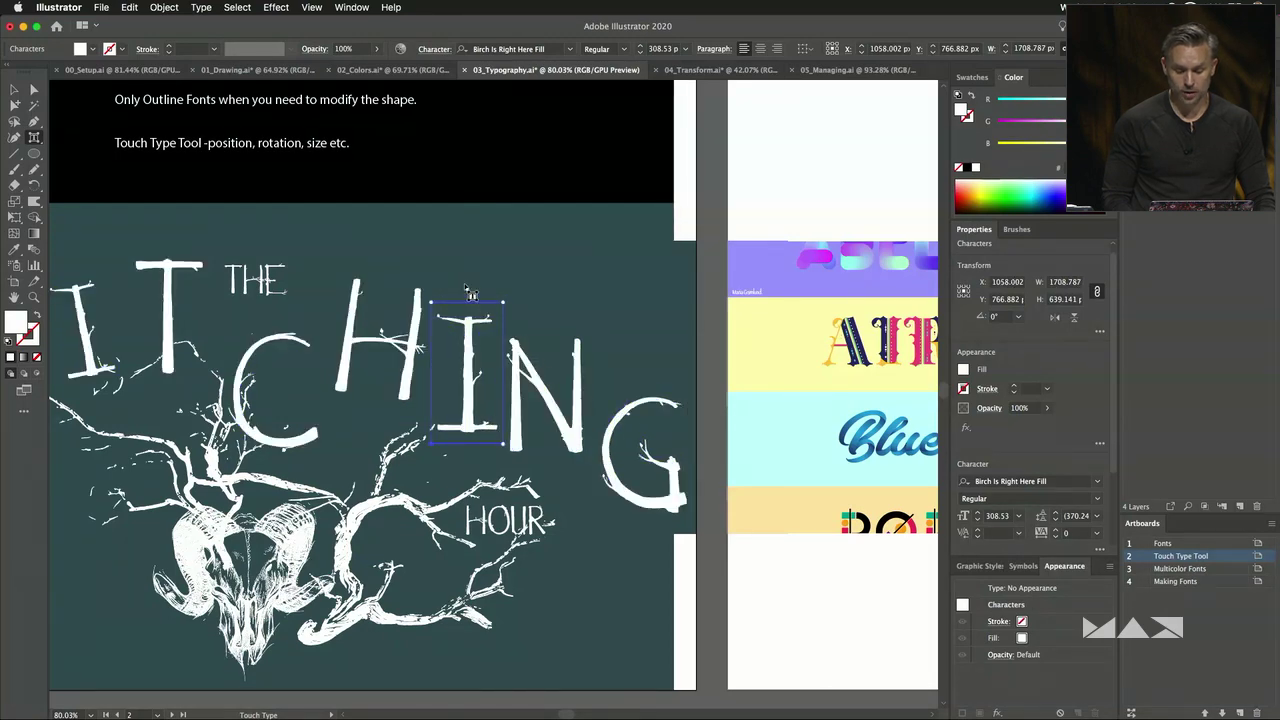
{"action": "left_click_drag", "start_coordinate": [468, 292], "coordinate": [506, 296]}
{"action": "left_click_drag", "start_coordinate": [548, 372], "coordinate": [530, 378]}
{"action": "left_click_drag", "start_coordinate": [620, 490], "coordinate": [575, 544]}
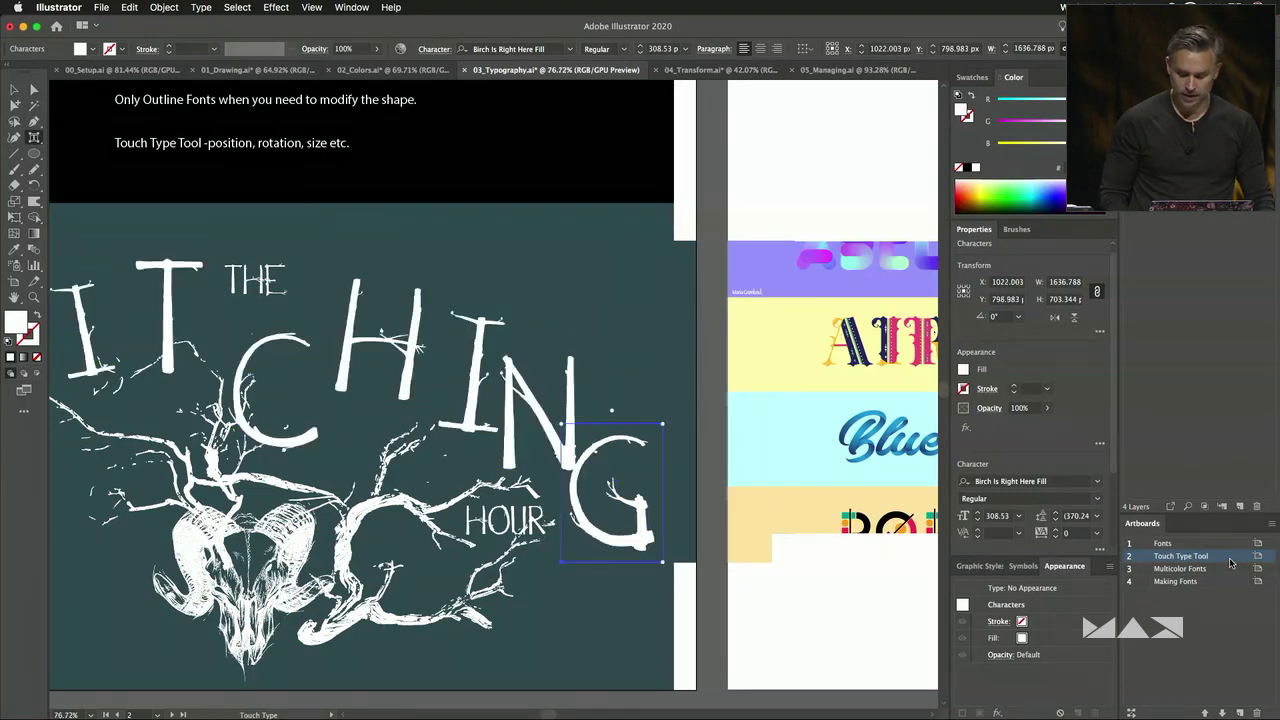
{"action": "double_click", "coordinate": [1230, 562]}
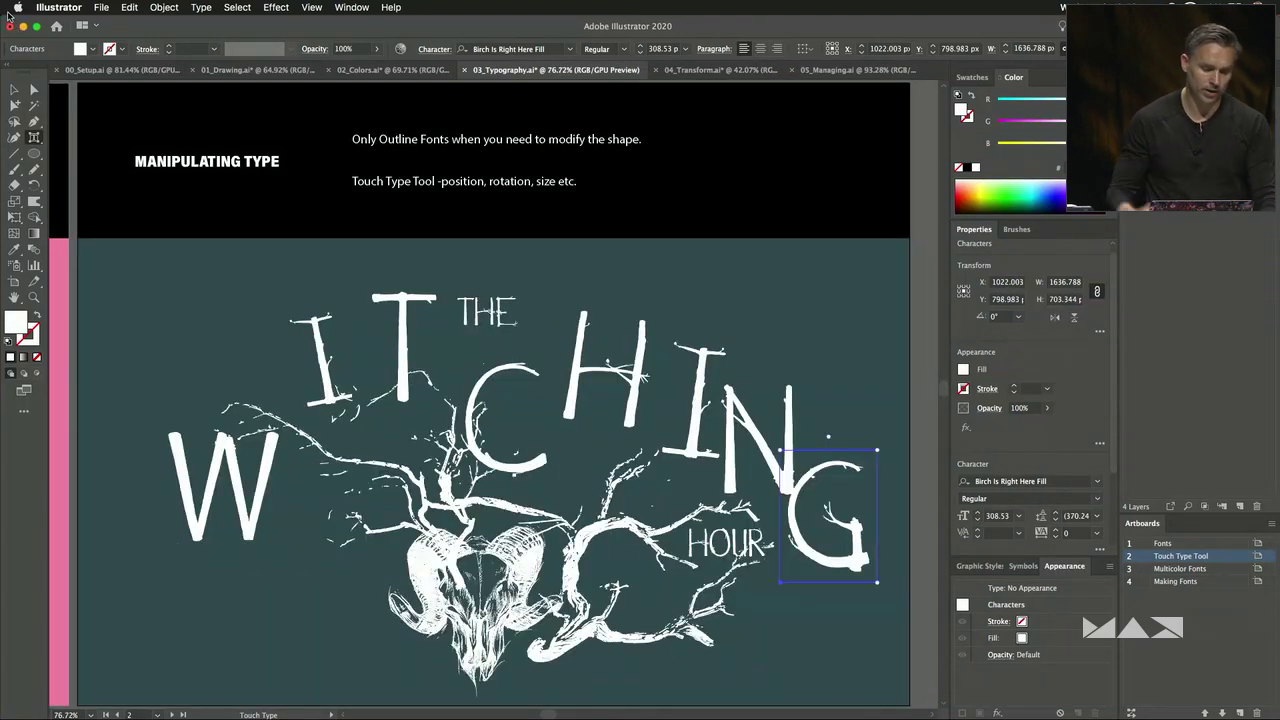
{"action": "left_click", "coordinate": [14, 90]}
{"action": "left_click", "coordinate": [128, 313]}
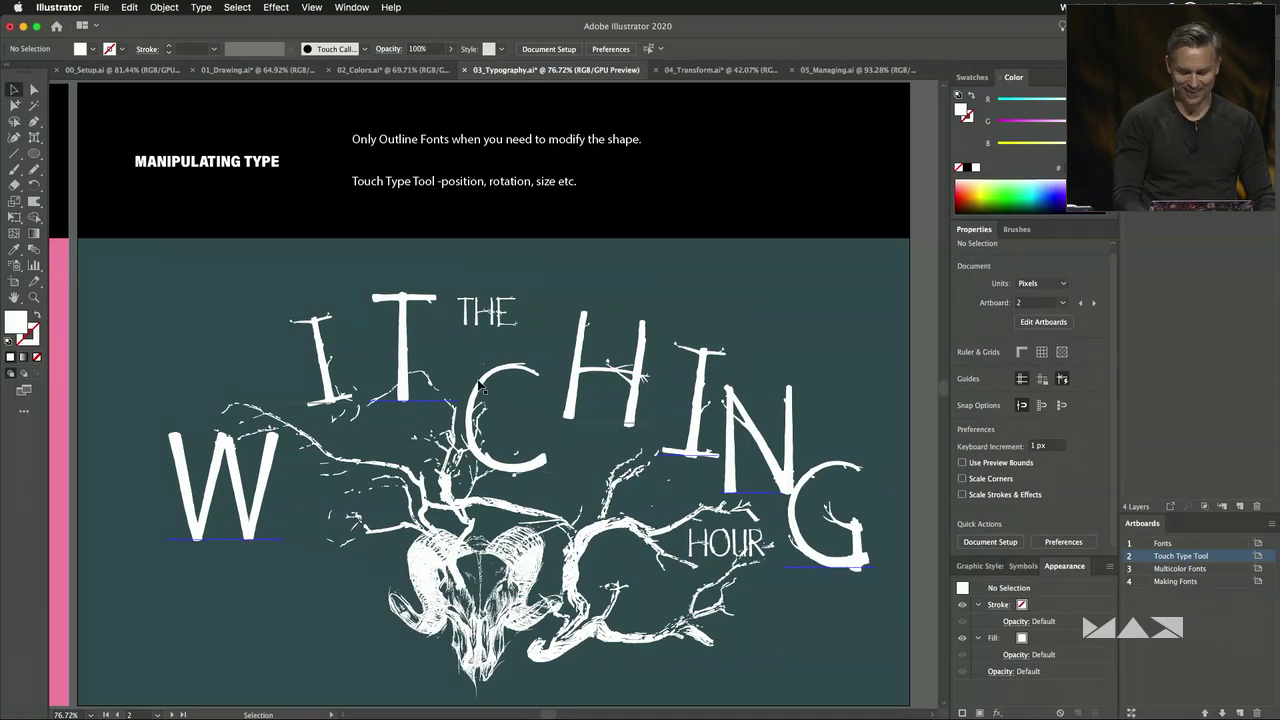
Go to the Multicolor Fonts artboard and select the POPSKY sample to inspect its font.
{"action": "left_click", "coordinate": [1214, 569]}
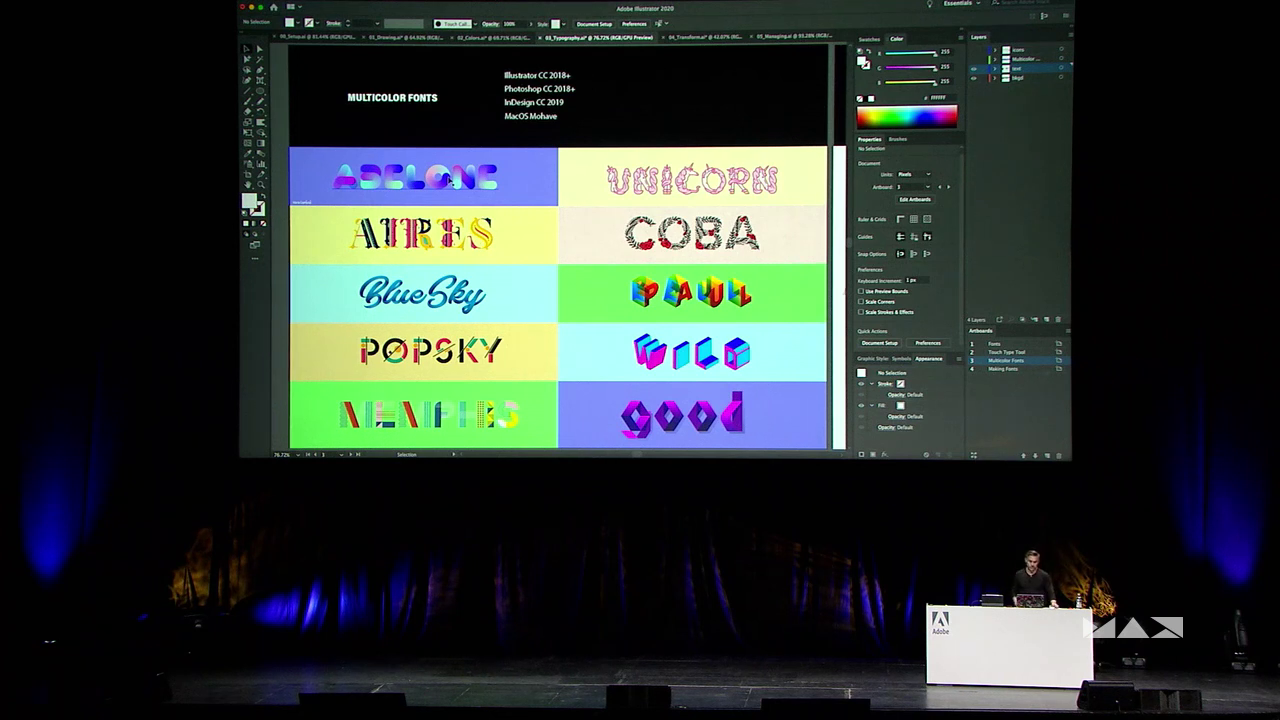
{"action": "left_click", "coordinate": [400, 358]}
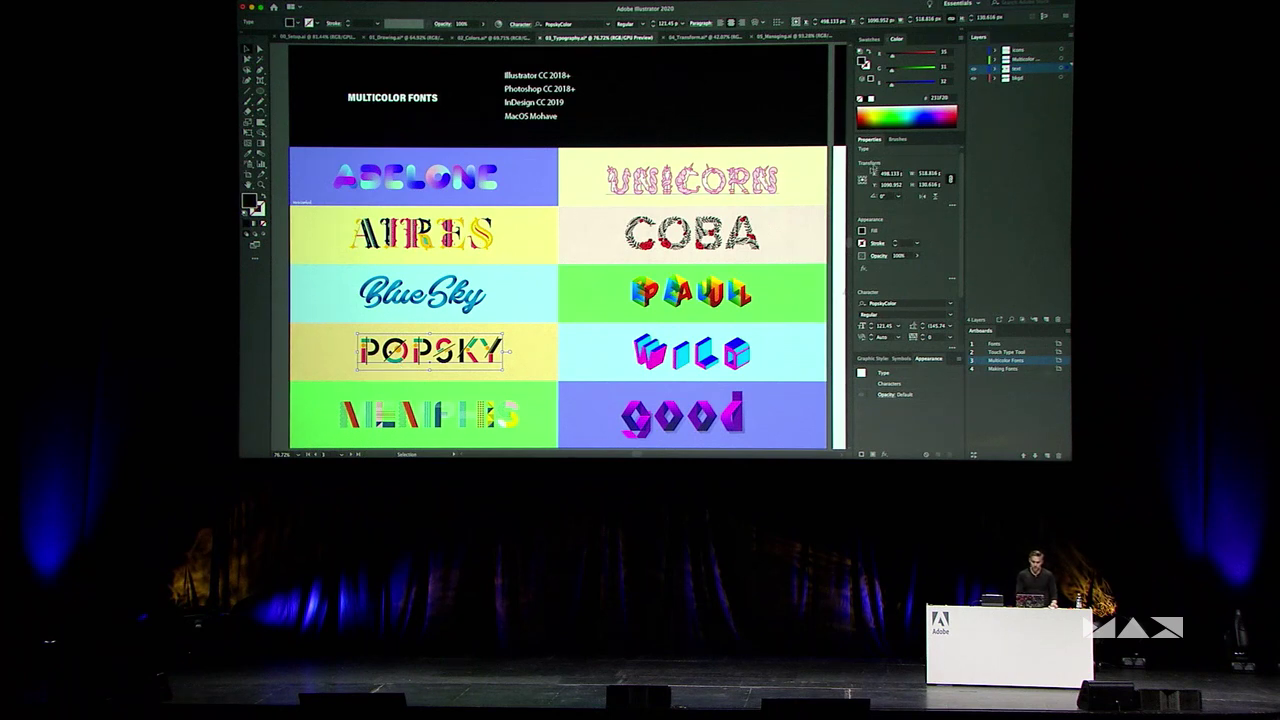
{"action": "key", "text": "Page_Down"}
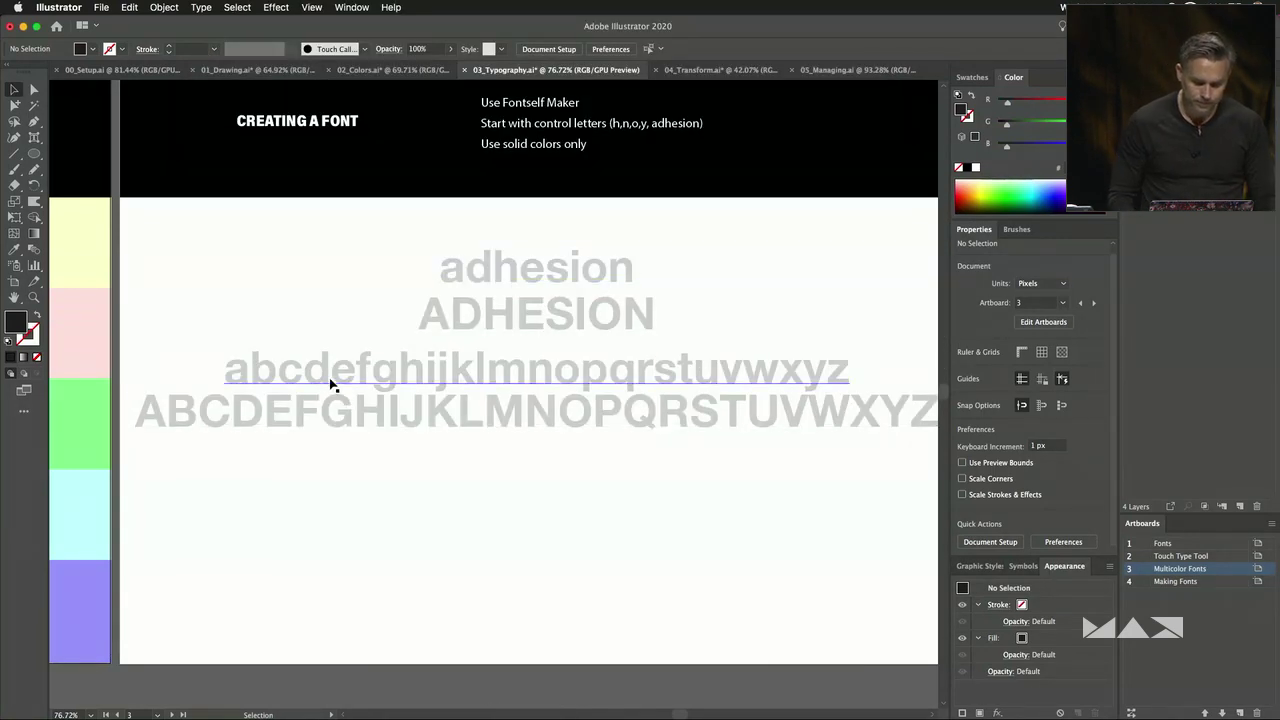
Lock the text layer holding the gray guide alphabet on the Making Fonts artboard and add a new layer above it.
{"action": "left_click", "coordinate": [324, 381]}
{"action": "left_click", "coordinate": [145, 318]}
{"action": "left_click", "coordinate": [200, 409]}
{"action": "left_click", "coordinate": [177, 343]}
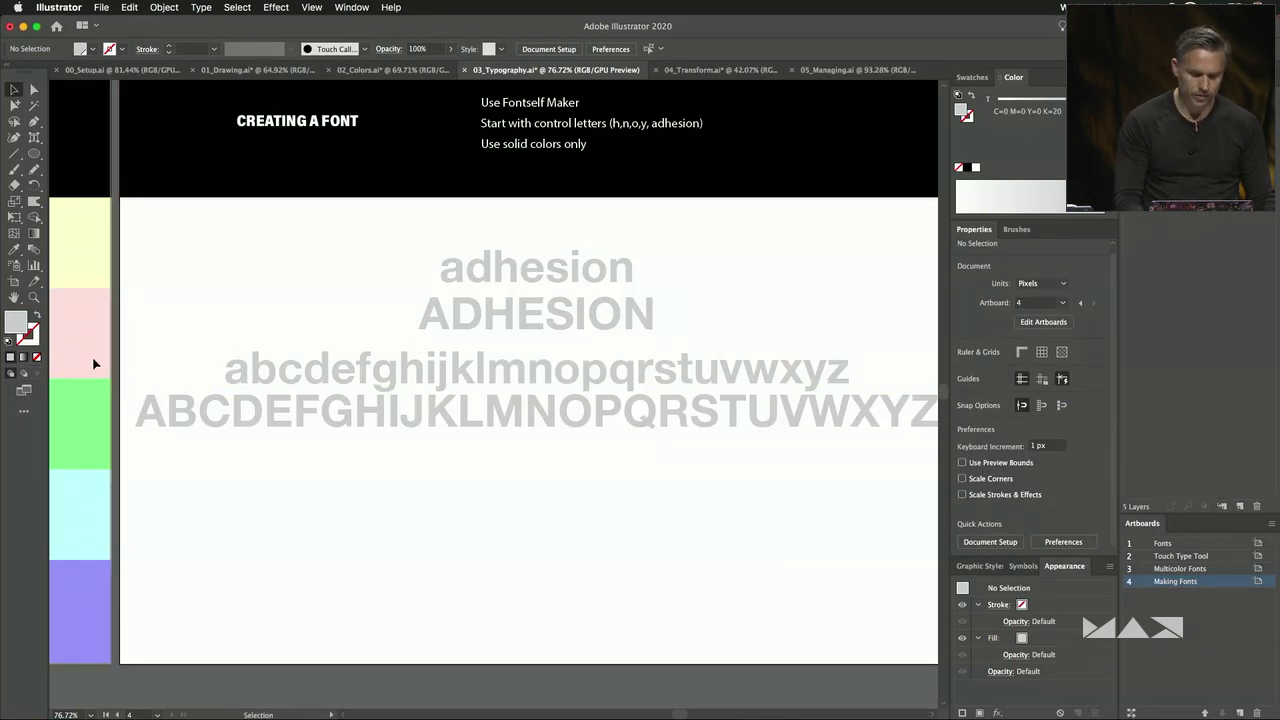
Trace a closed triangle over the gray capital A with the Pen tool.
{"action": "scroll", "coordinate": [129, 351], "scroll_direction": "up", "scroll_amount": 3}
{"action": "scroll", "coordinate": [243, 457], "scroll_direction": "up", "scroll_amount": 3}
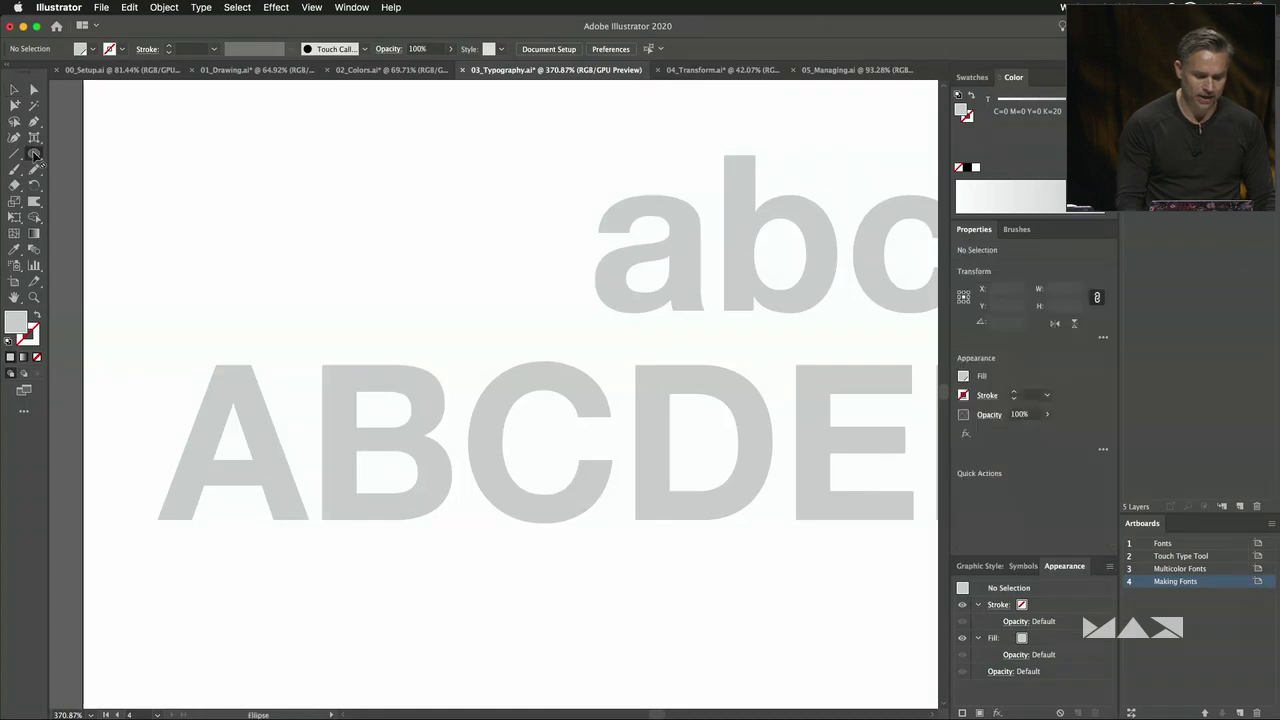
{"action": "key", "text": "p"}
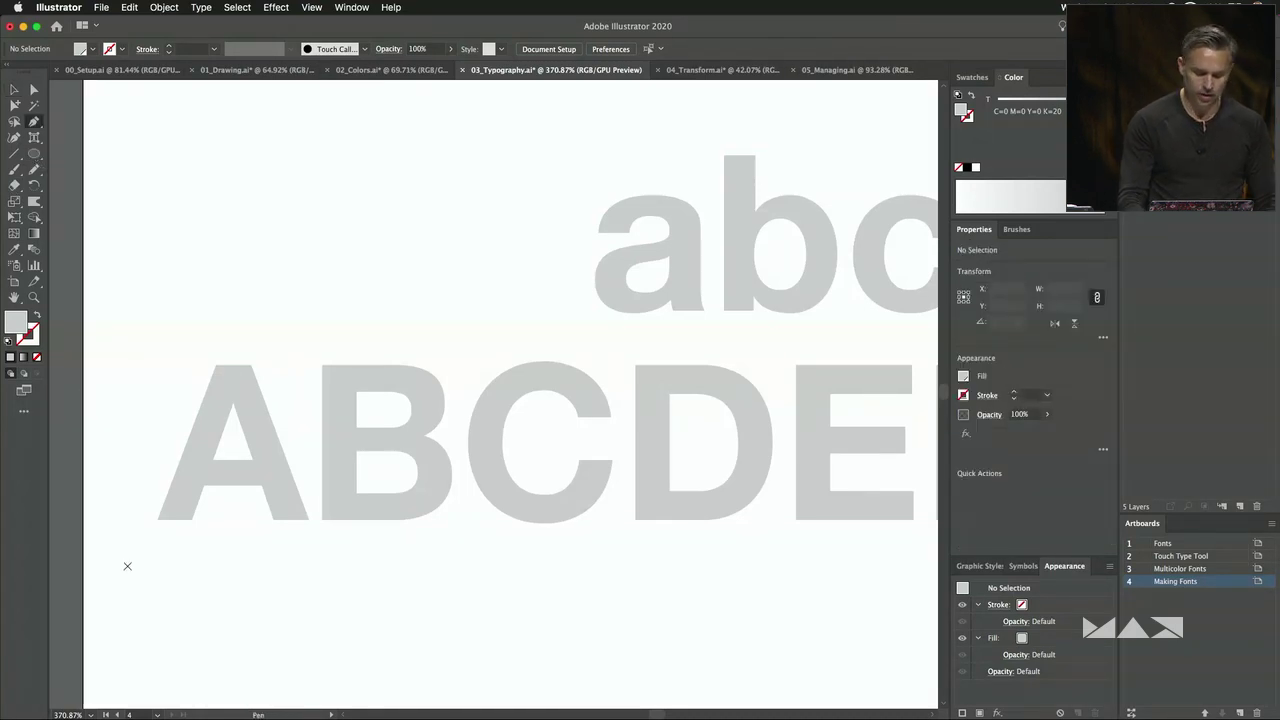
{"action": "left_click_drag", "start_coordinate": [160, 520], "coordinate": [176, 489]}
{"action": "left_click", "coordinate": [230, 355]}
{"action": "left_click", "coordinate": [305, 520]}
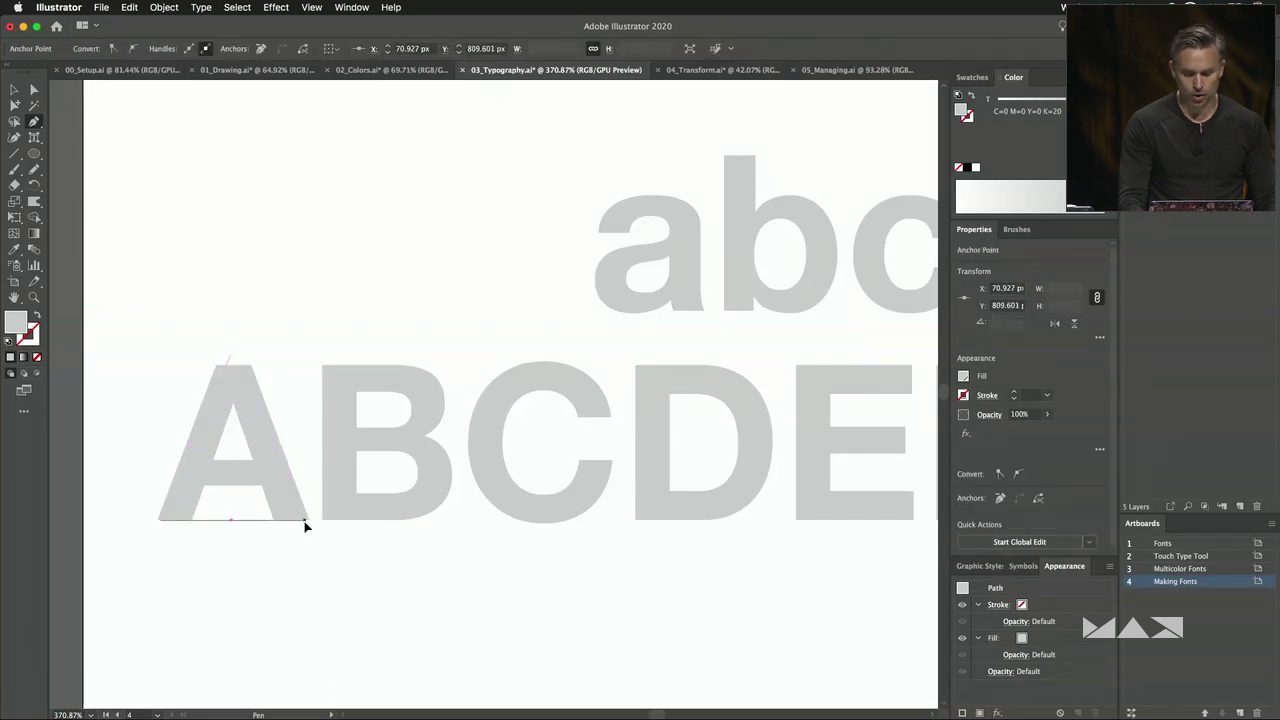
{"action": "left_click", "coordinate": [160, 520]}
{"action": "left_click", "coordinate": [14, 89]}
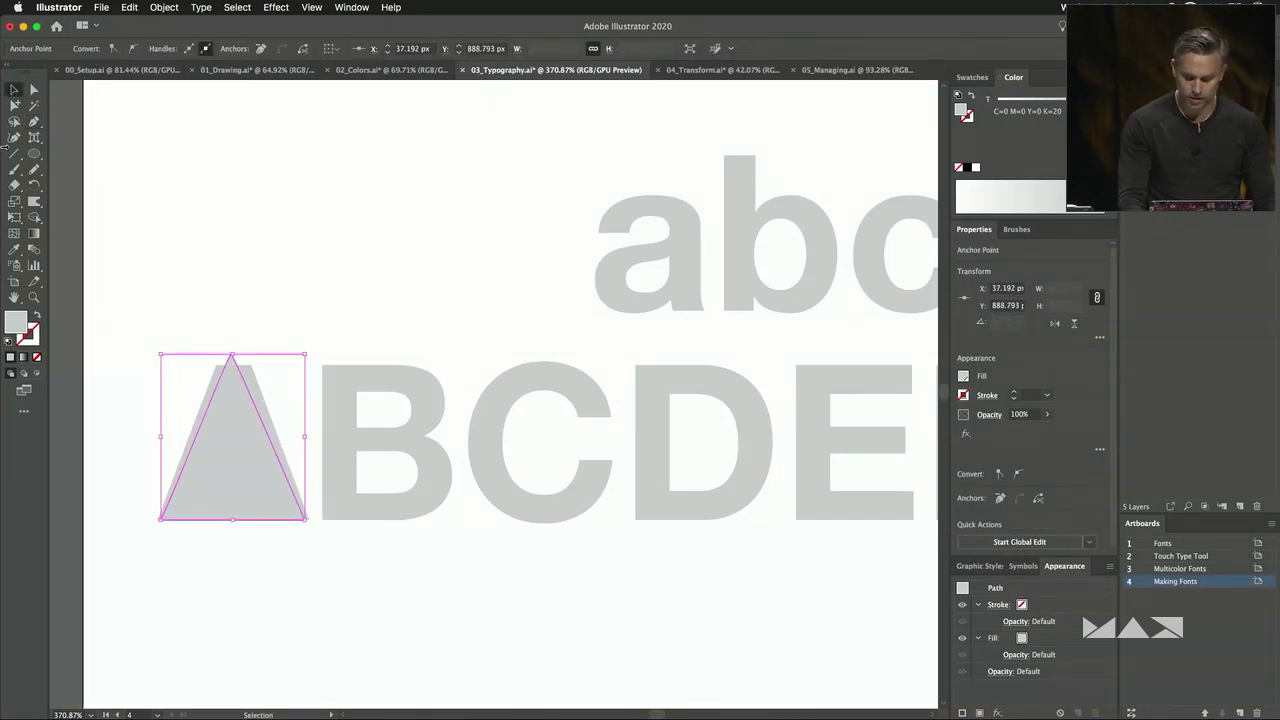
Undo the triangle traced over the gray capital A.
{"action": "key", "text": "super+z"}
{"action": "key", "text": "super+z"}
{"action": "key", "text": "super+z"}
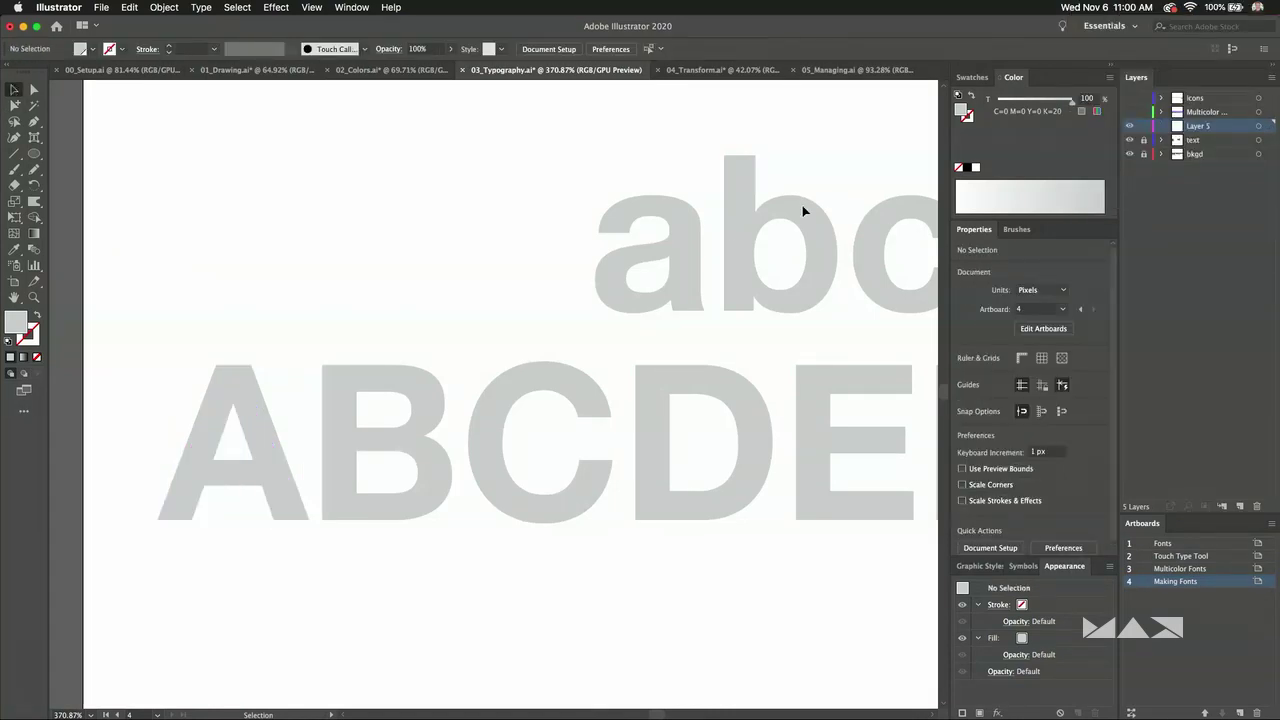
Show the hidden Multicolor layer, make it active and select the magenta and blue letter A.
{"action": "left_click", "coordinate": [1130, 111]}
{"action": "left_click", "coordinate": [1195, 113]}
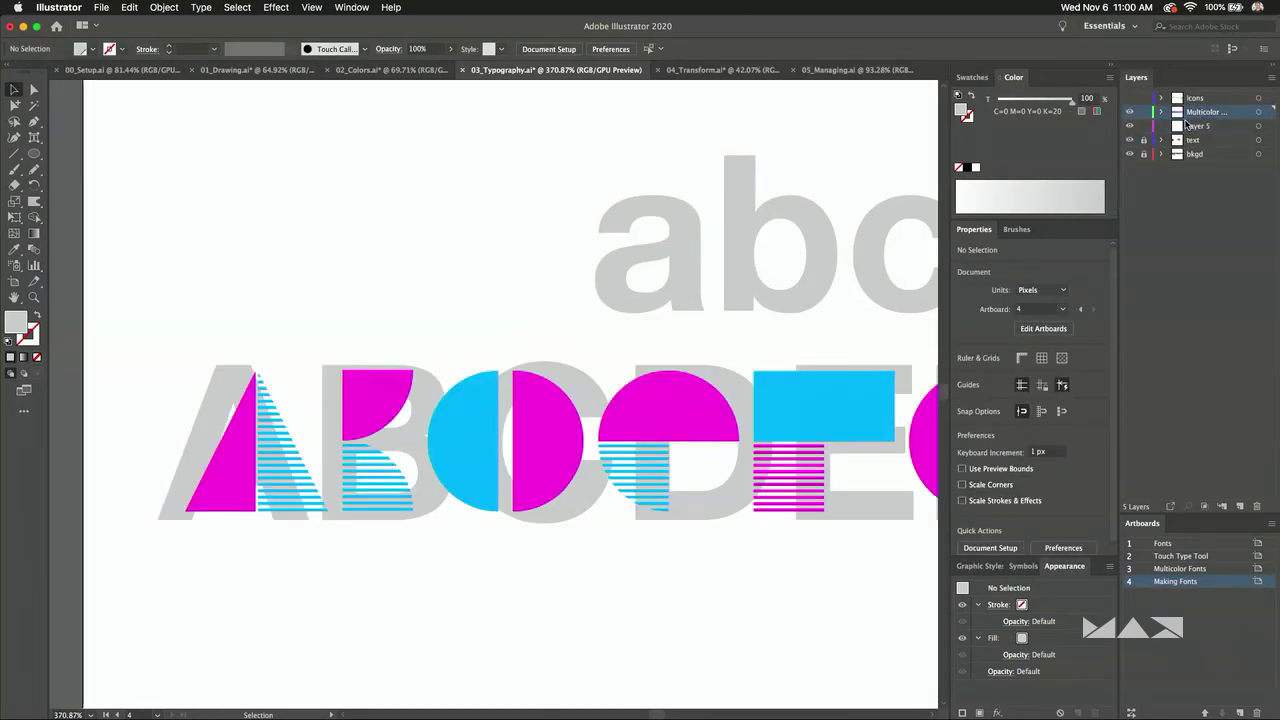
{"action": "left_click", "coordinate": [243, 457]}
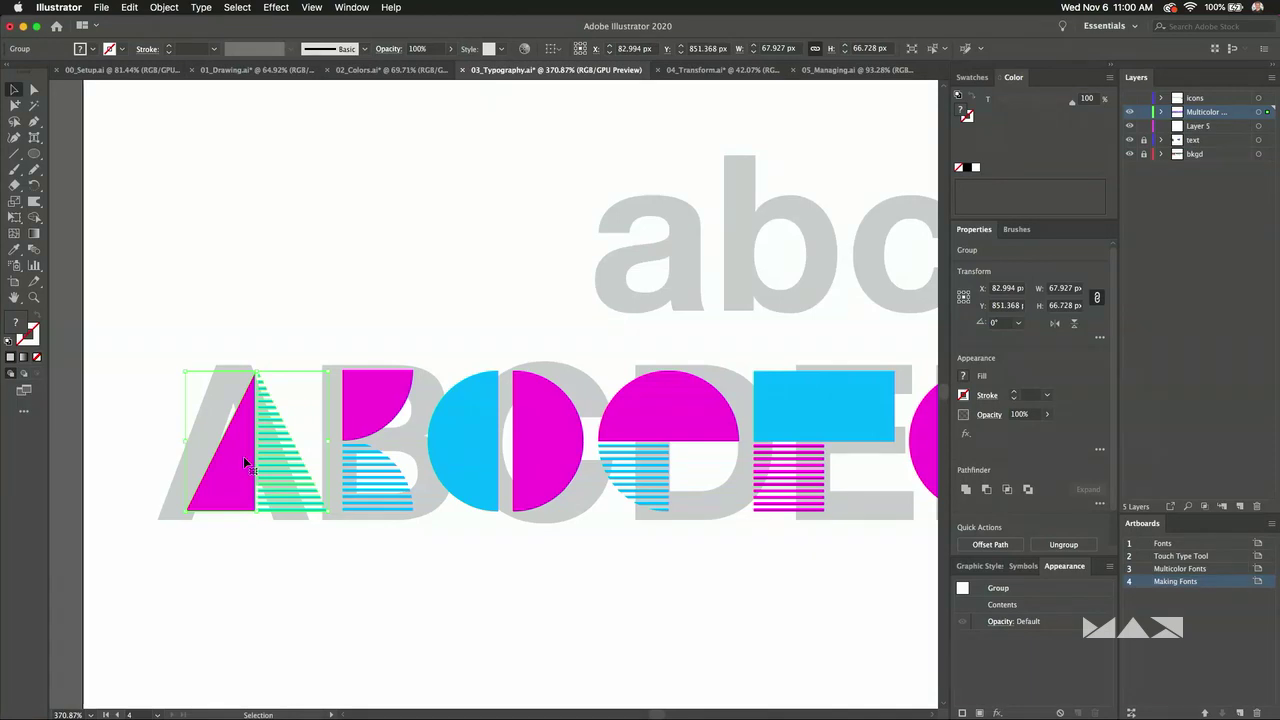
Expand the Multicolor layer and examine how the groups for the individual letters are named, down to A and B.
{"action": "left_click", "coordinate": [1161, 112]}
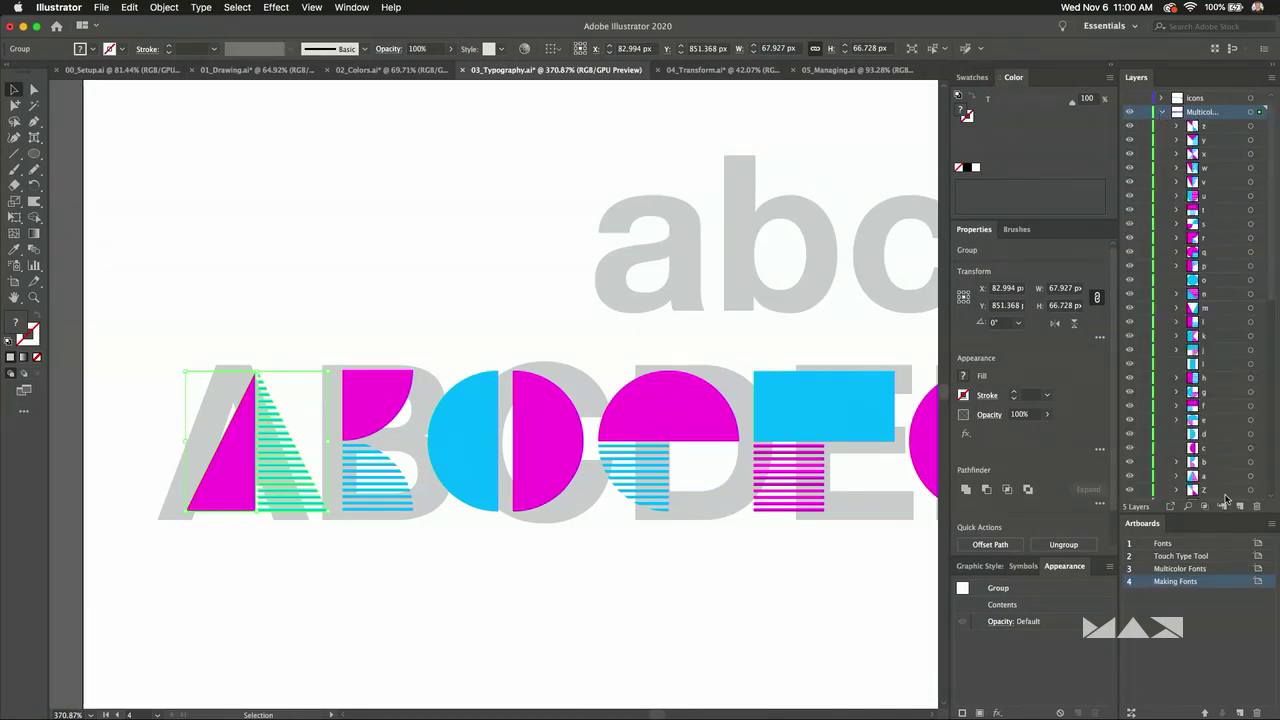
{"action": "scroll", "coordinate": [1225, 490], "scroll_direction": "down", "scroll_amount": 3}
{"action": "scroll", "coordinate": [1225, 490], "scroll_direction": "down", "scroll_amount": 5}
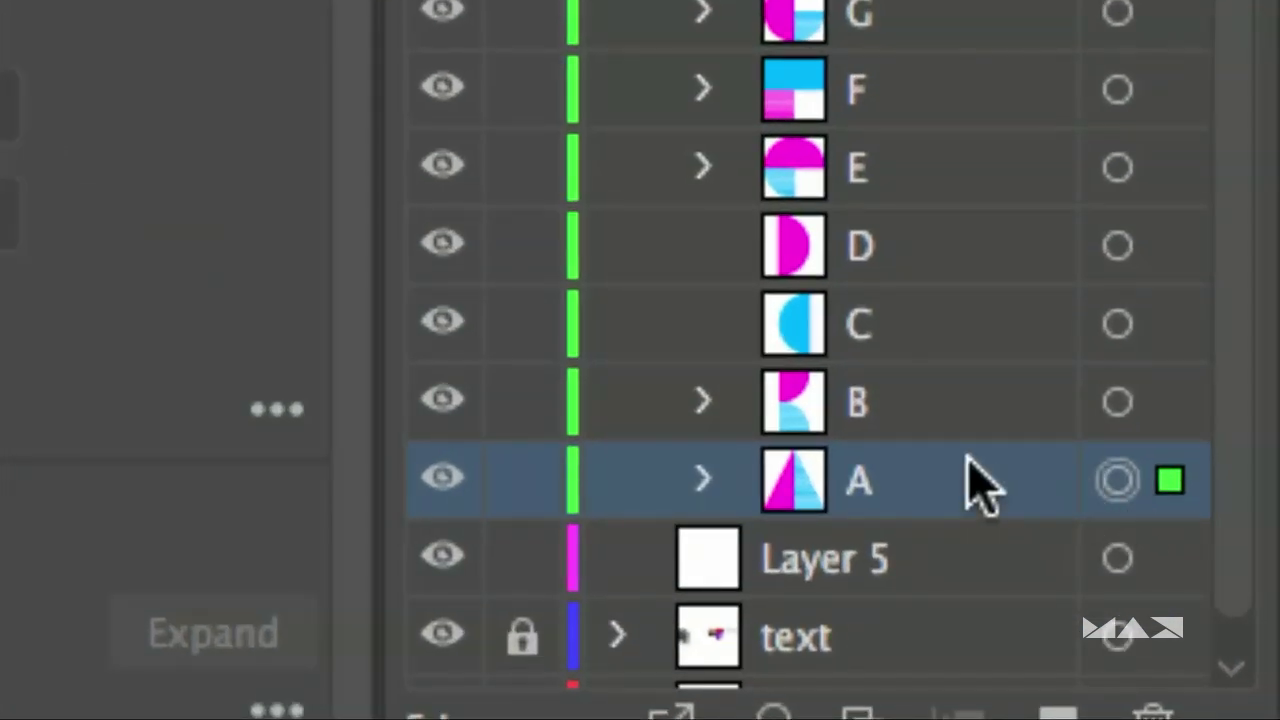
{"action": "left_click", "coordinate": [1219, 447]}
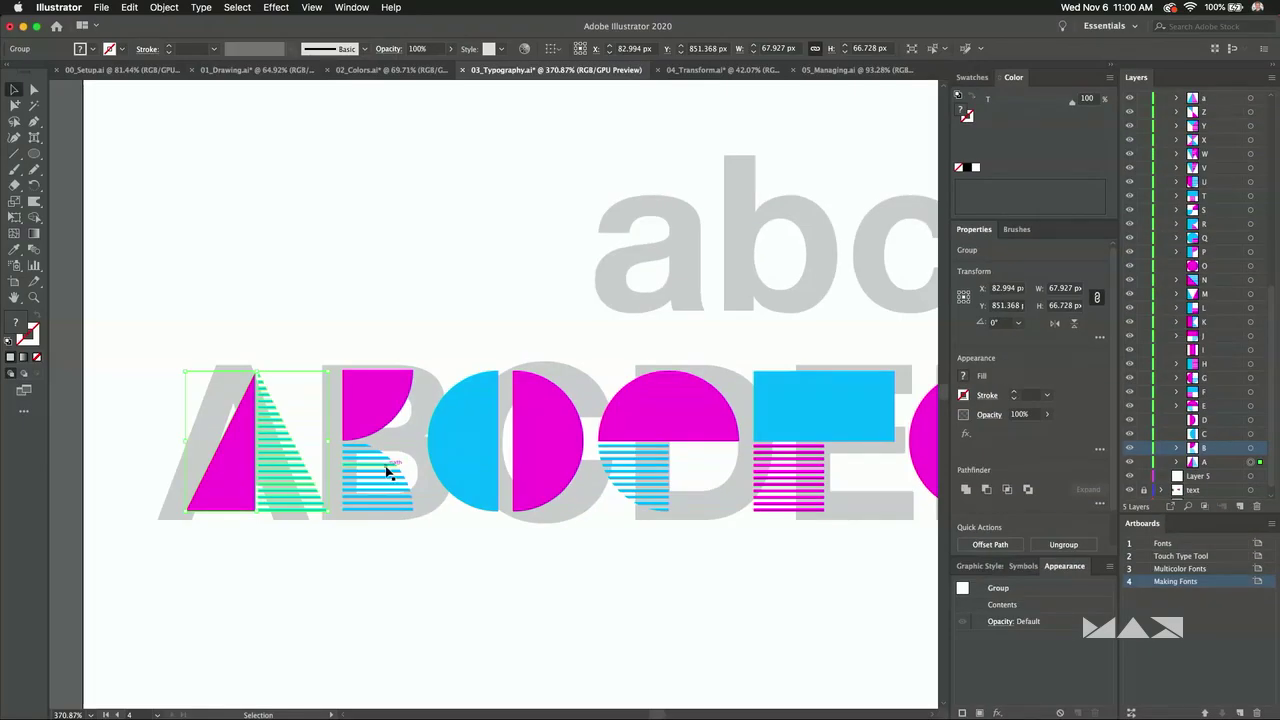
Open the Fontself Maker 3.4.0 extension and start a new font instead of a new style.
{"action": "scroll", "coordinate": [386, 471], "scroll_direction": "down", "scroll_amount": 3}
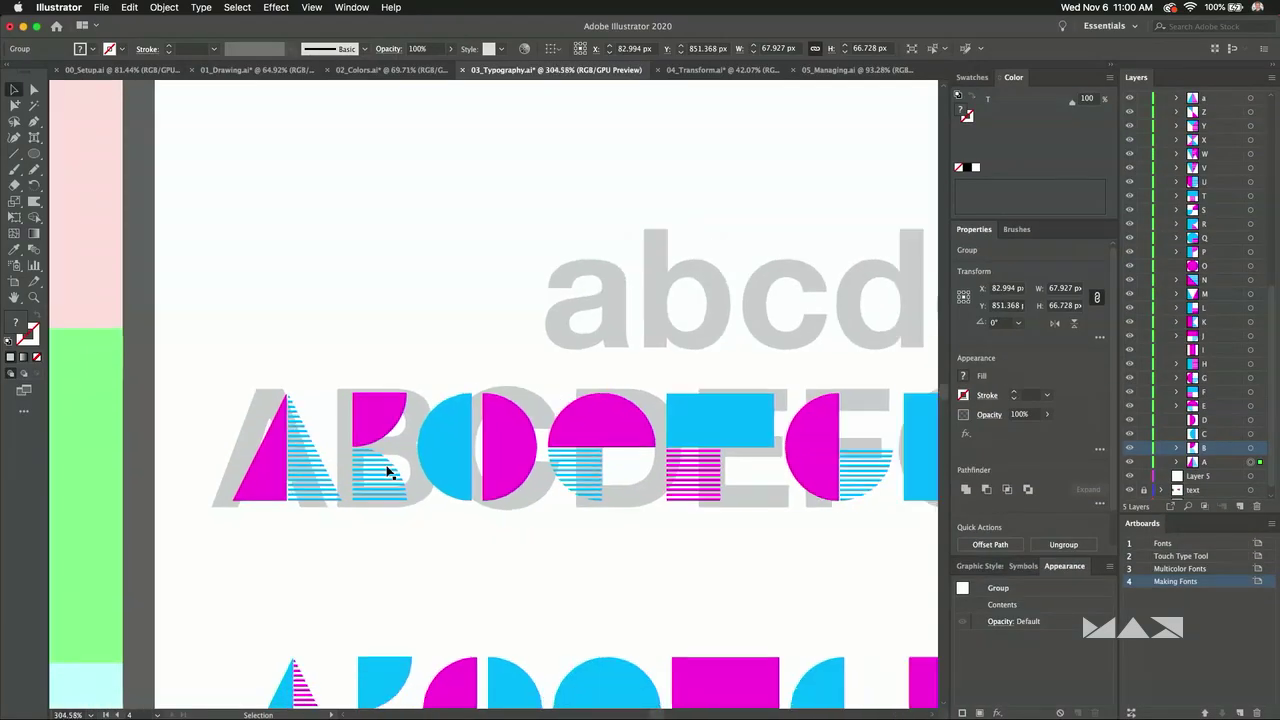
{"action": "scroll", "coordinate": [400, 470], "scroll_direction": "down", "scroll_amount": 3}
{"action": "left_click", "coordinate": [350, 7]}
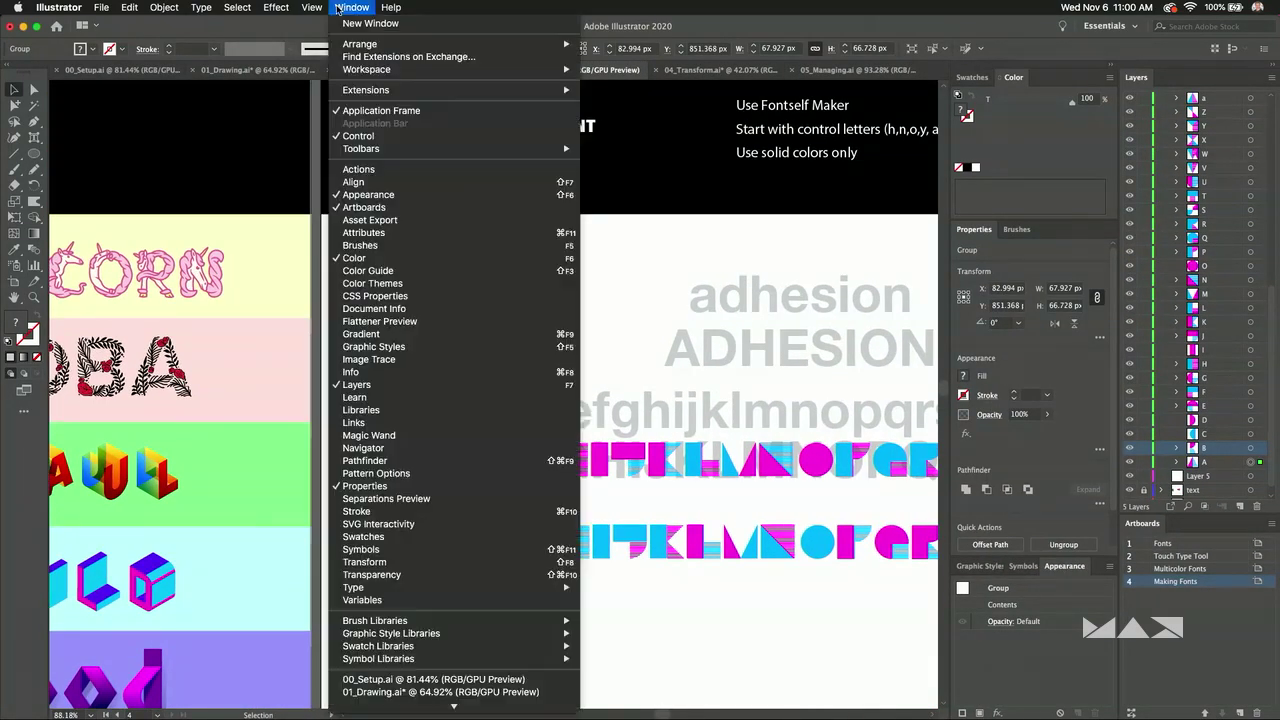
{"action": "mouse_move", "coordinate": [313, 7]}
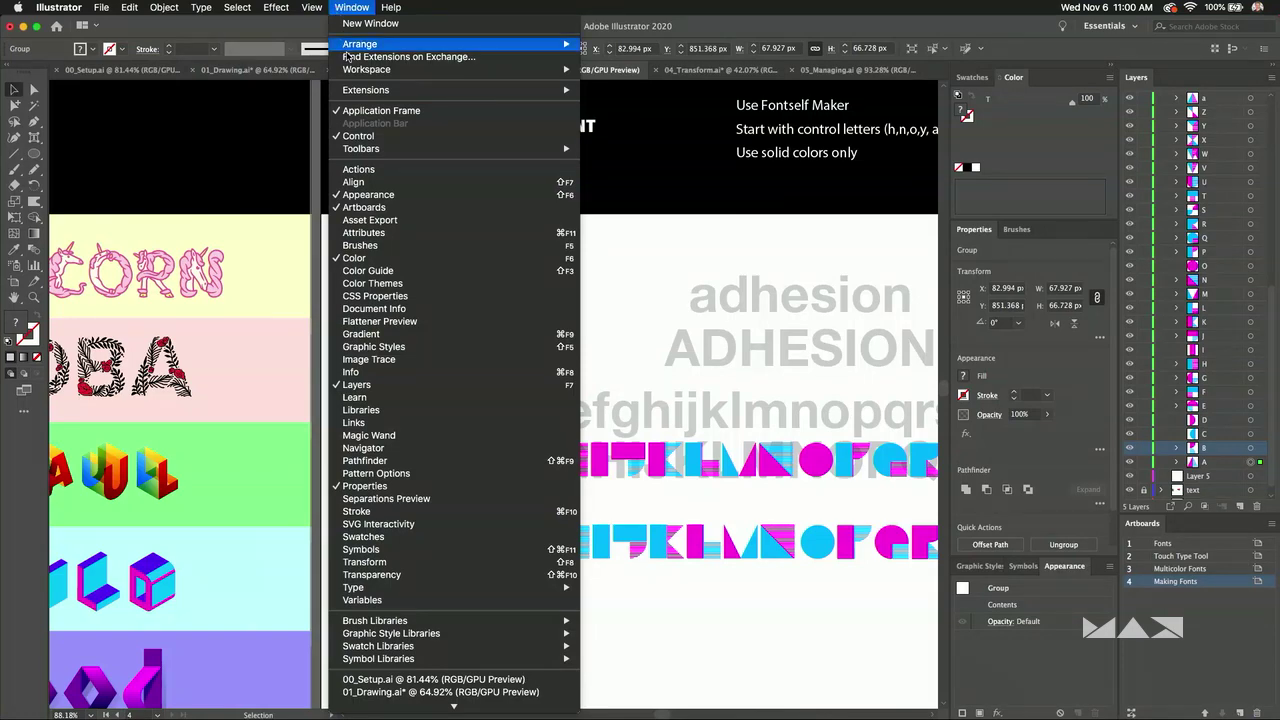
{"action": "mouse_move", "coordinate": [362, 92]}
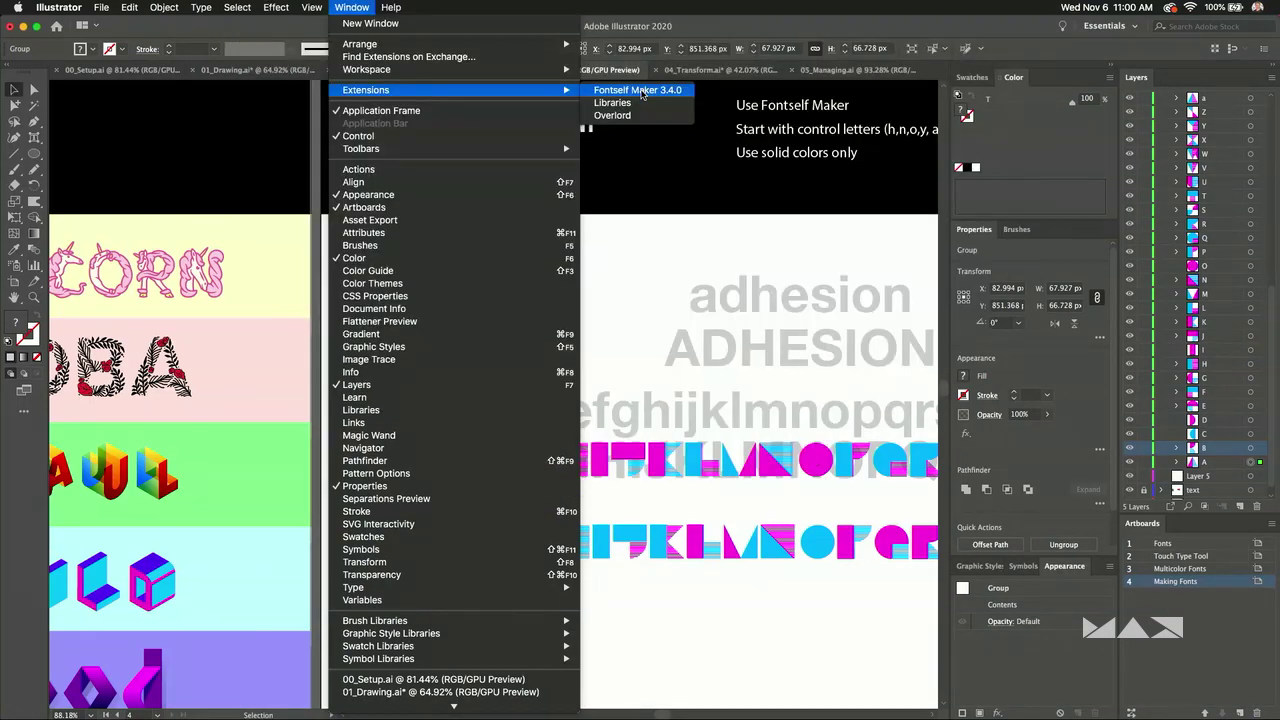
{"action": "left_click", "coordinate": [638, 90]}
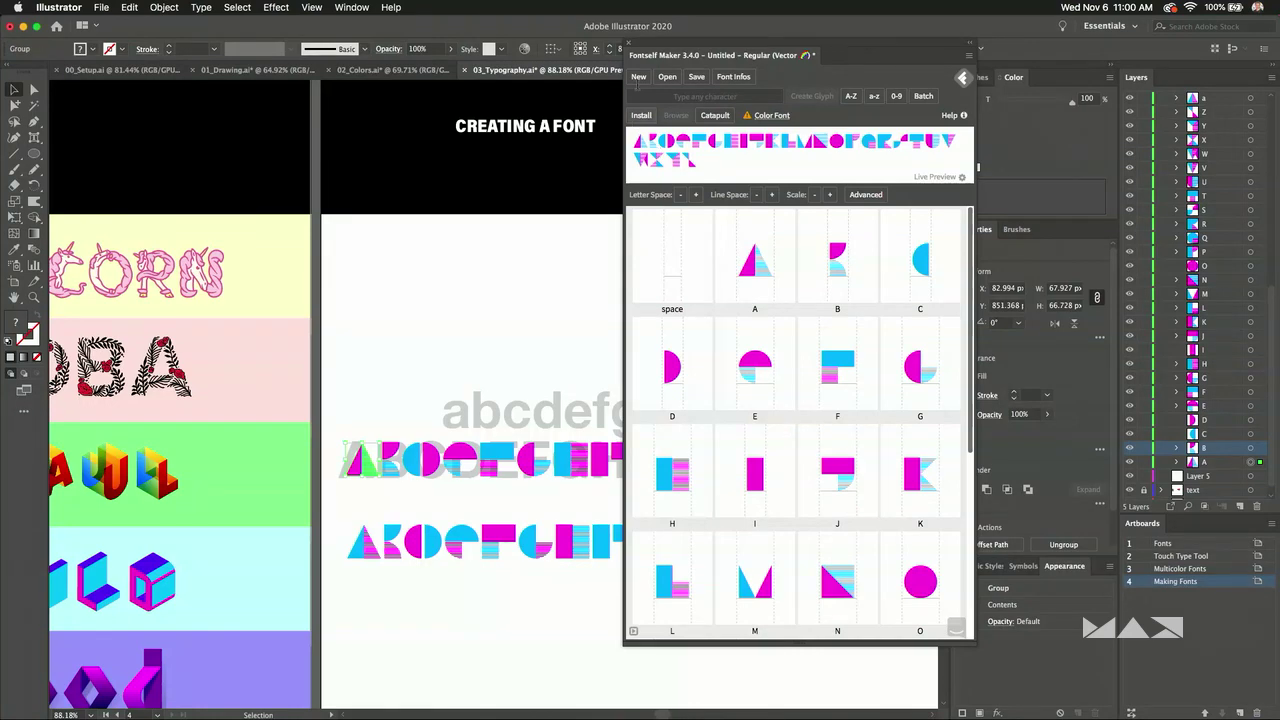
{"action": "left_click", "coordinate": [638, 77]}
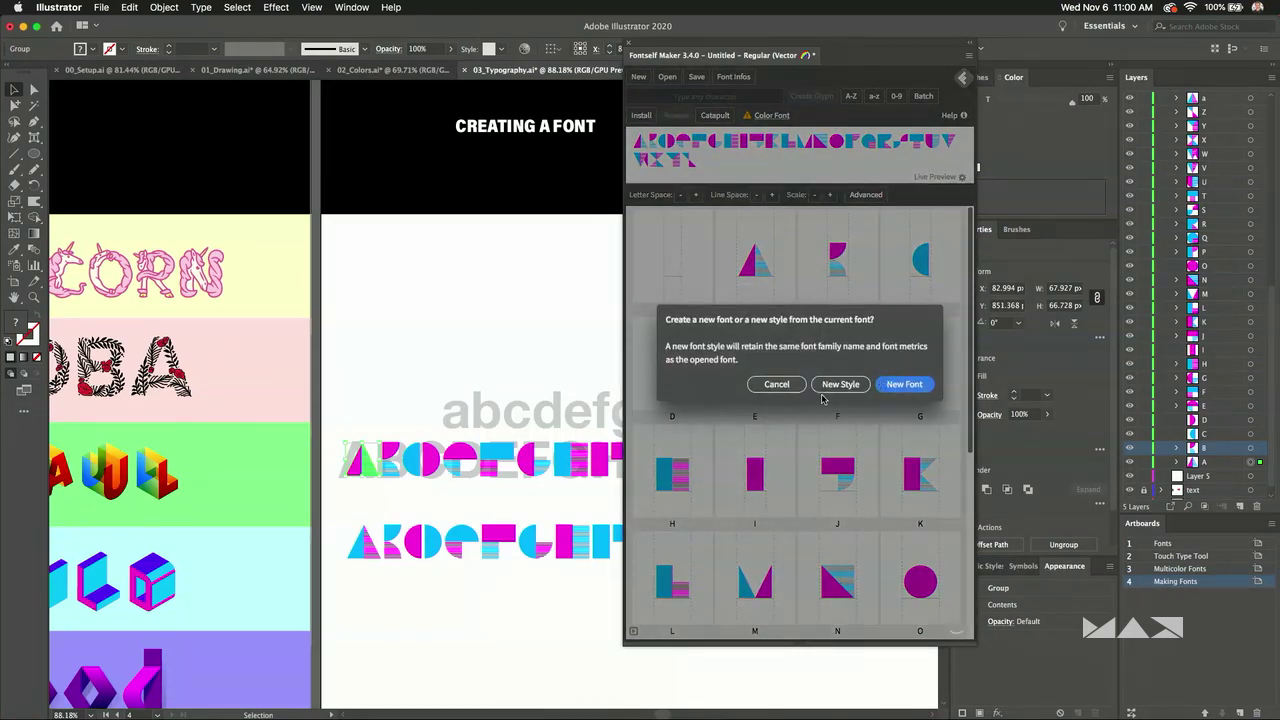
{"action": "left_click", "coordinate": [910, 385]}
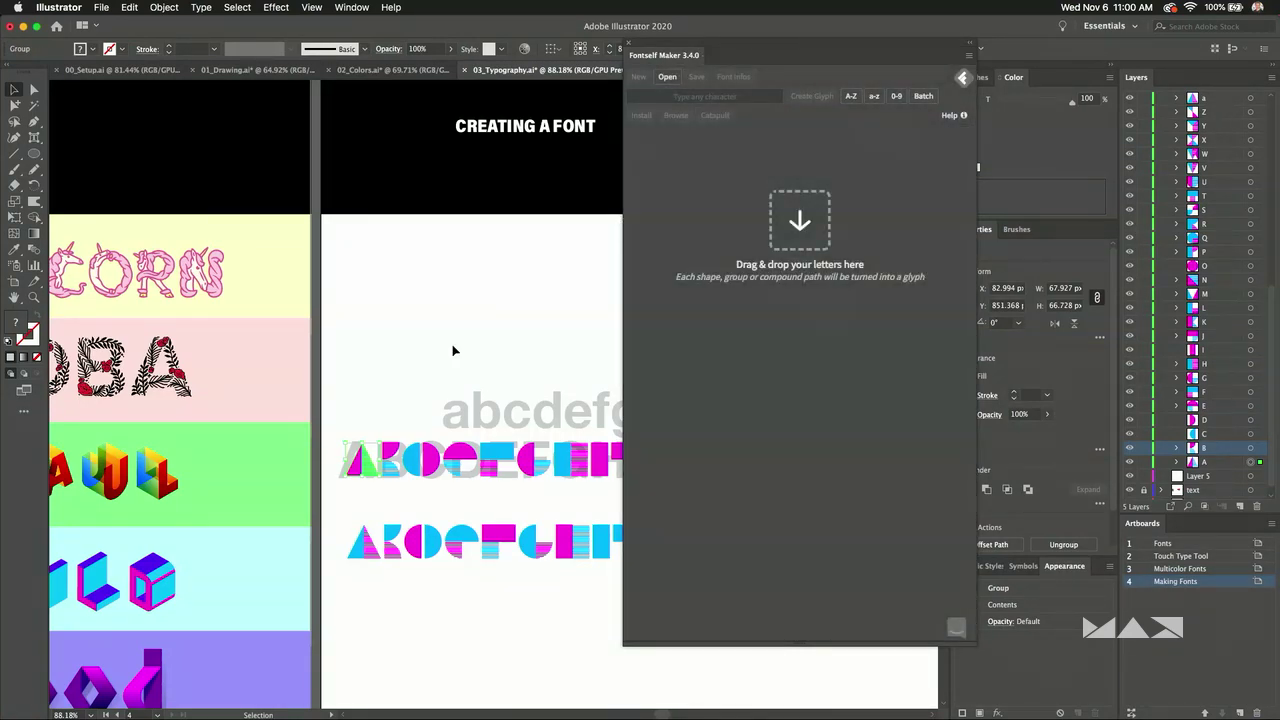
Move Fontself Maker clear of the colored alphabet and import the upper row's A as the glyph for A.
{"action": "left_click_drag", "start_coordinate": [745, 57], "coordinate": [900, 119]}
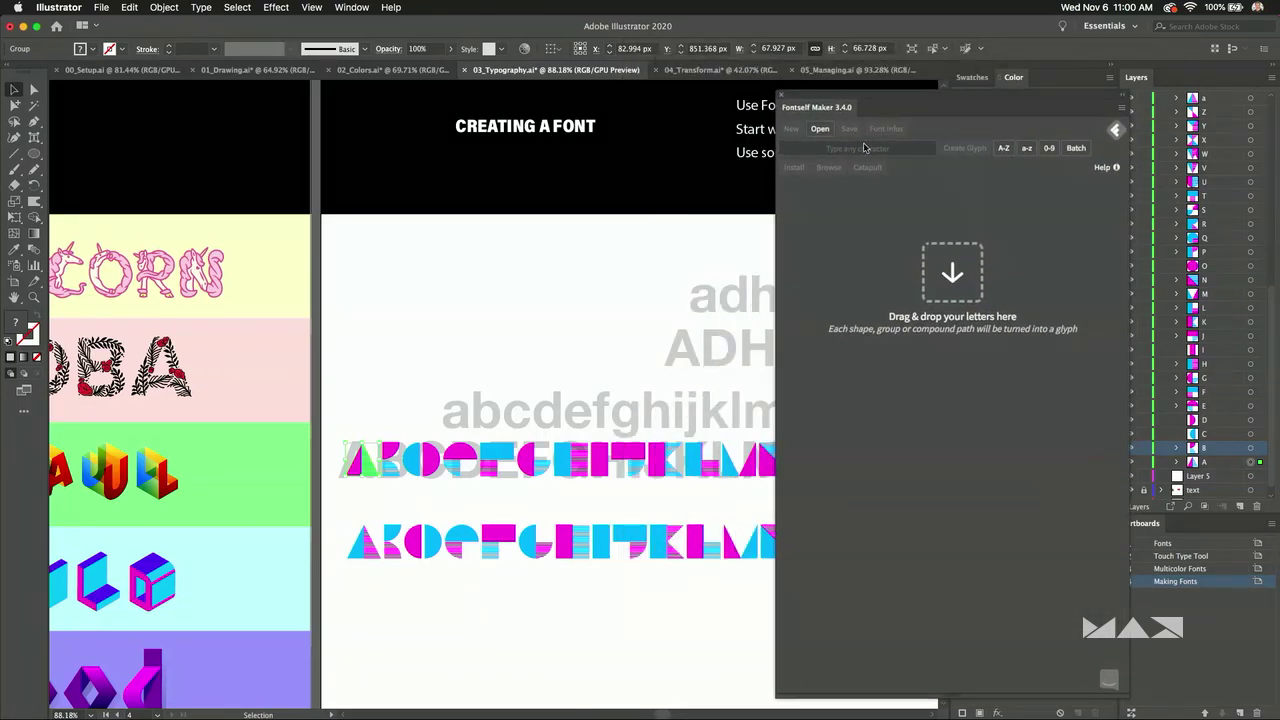
{"action": "left_click", "coordinate": [356, 472]}
{"action": "left_click_drag", "start_coordinate": [355, 478], "coordinate": [943, 610]}
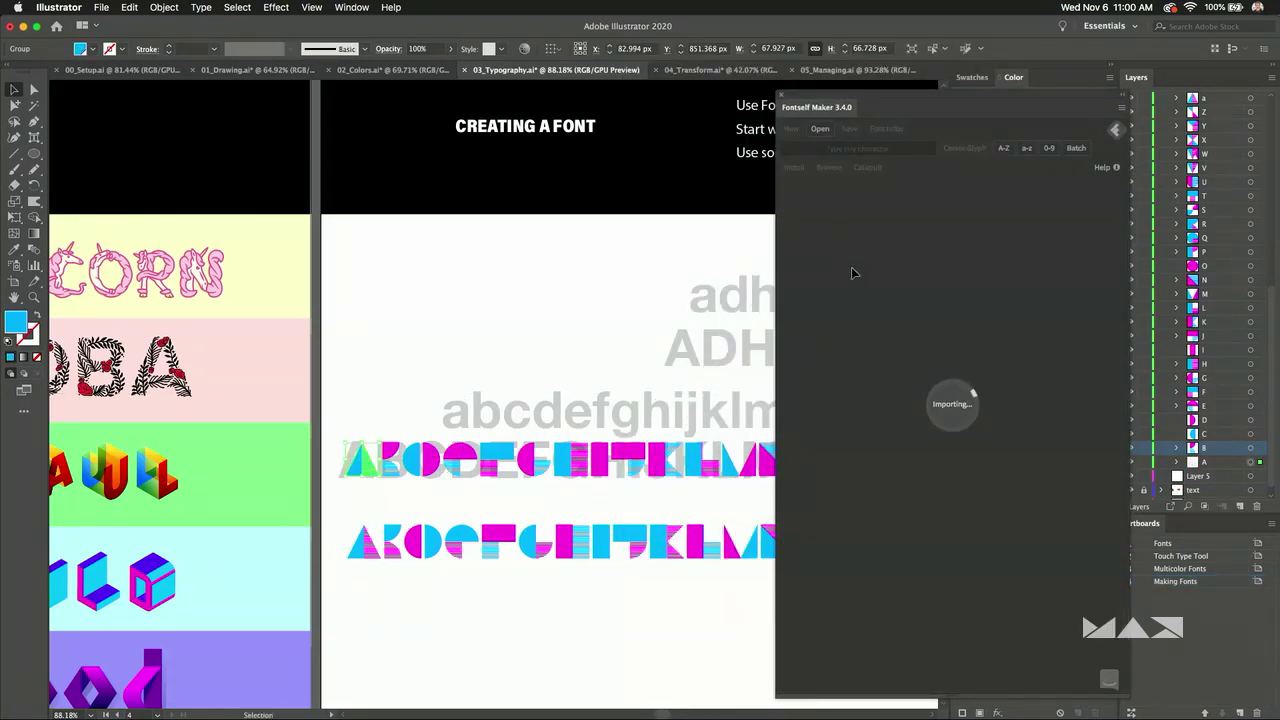
{"action": "left_click", "coordinate": [994, 361]}
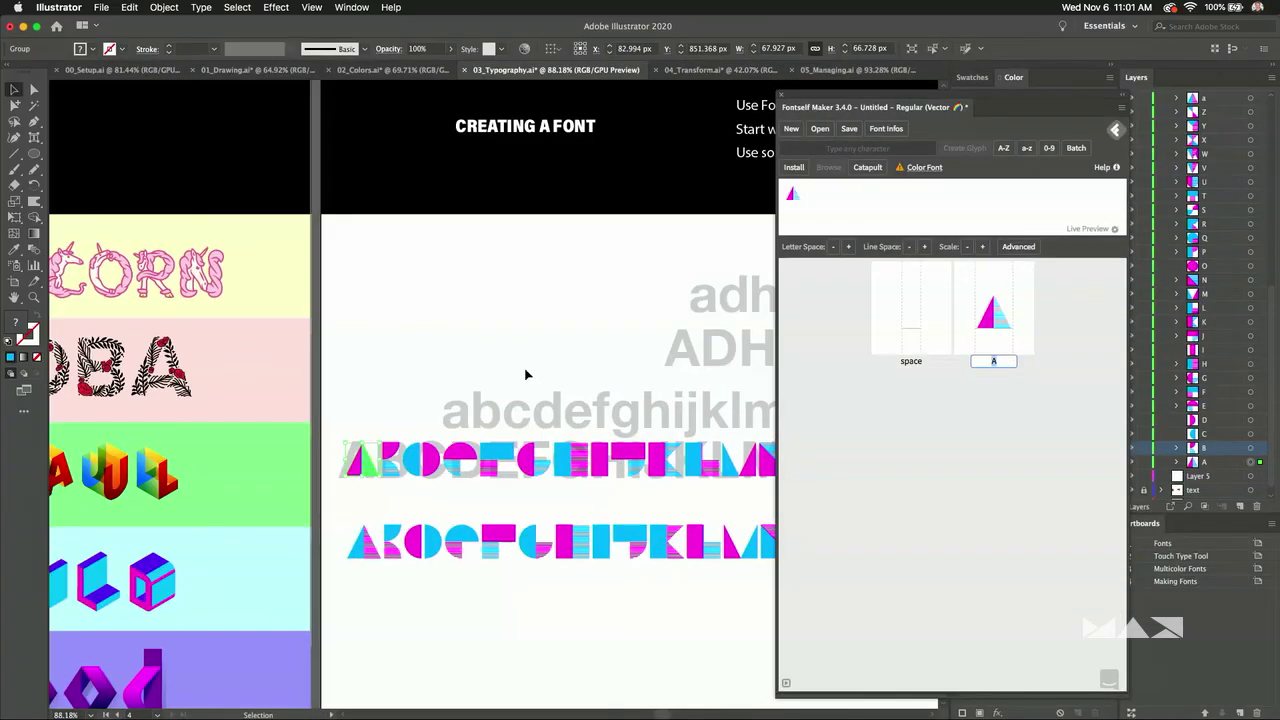
Import the whole upper row of colored letters into Fontself Maker as the font's uppercase glyphs.
{"action": "left_click", "coordinate": [522, 362]}
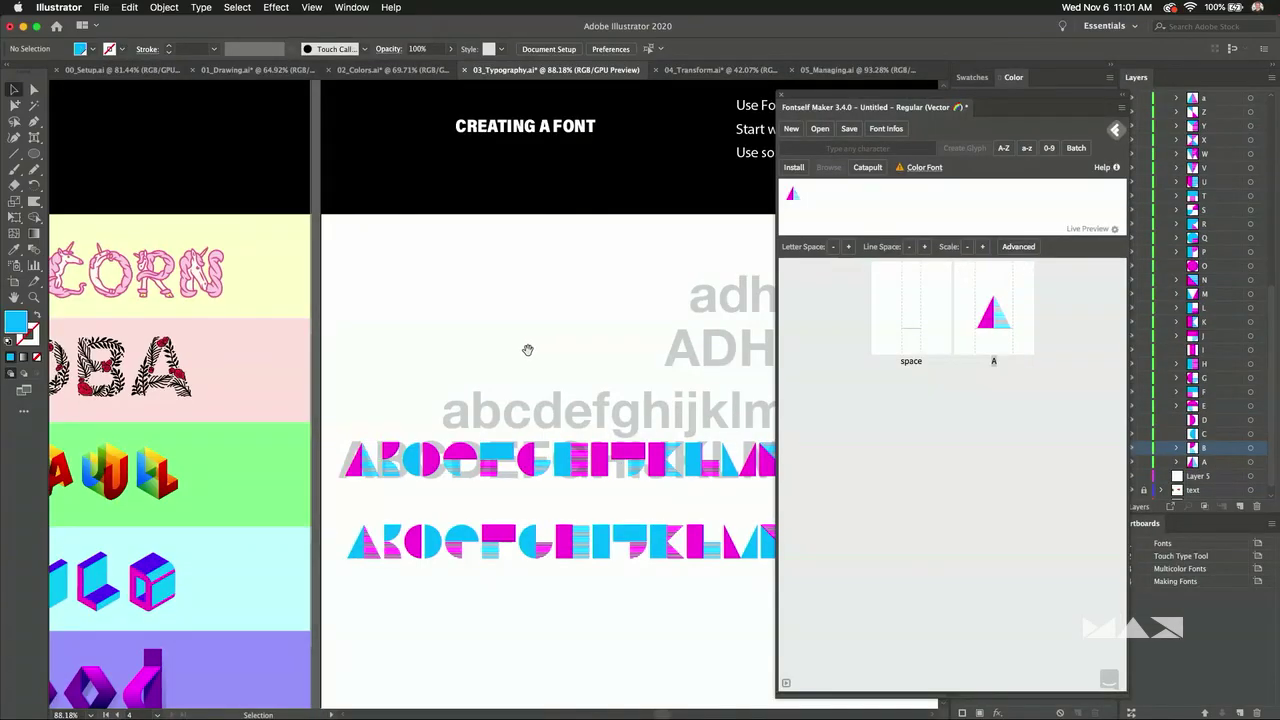
{"action": "scroll", "coordinate": [197, 317], "scroll_direction": "down", "scroll_amount": 5}
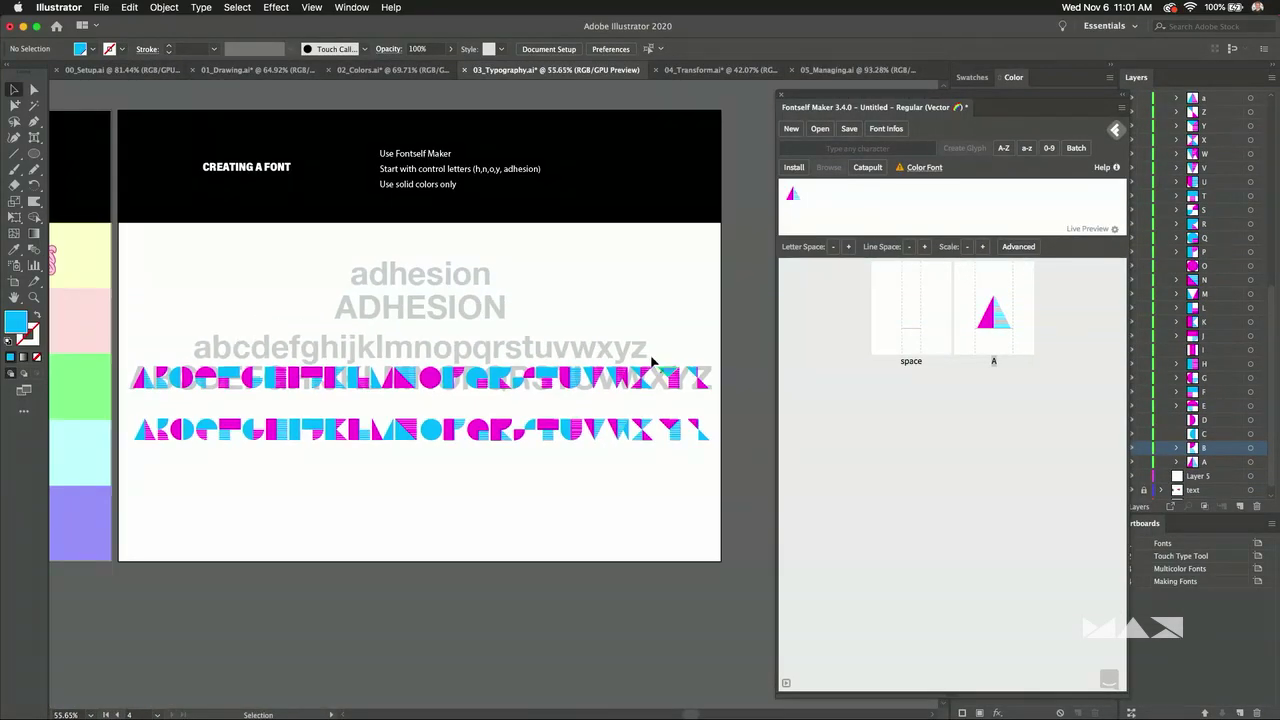
{"action": "left_click_drag", "start_coordinate": [723, 351], "coordinate": [968, 566]}
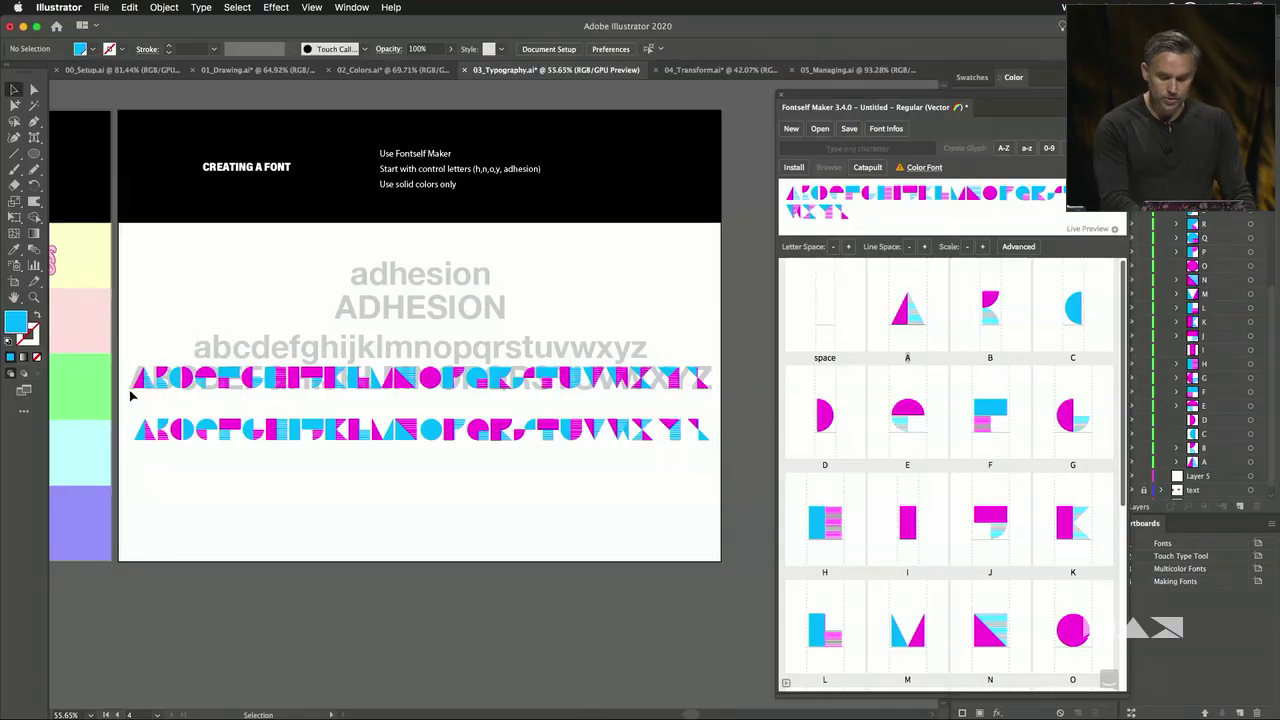
Save the font to the Desktop as an OTF, naming it COOL FONT followed by the author's first name.
{"action": "scroll", "coordinate": [134, 397], "scroll_direction": "up", "scroll_amount": 5}
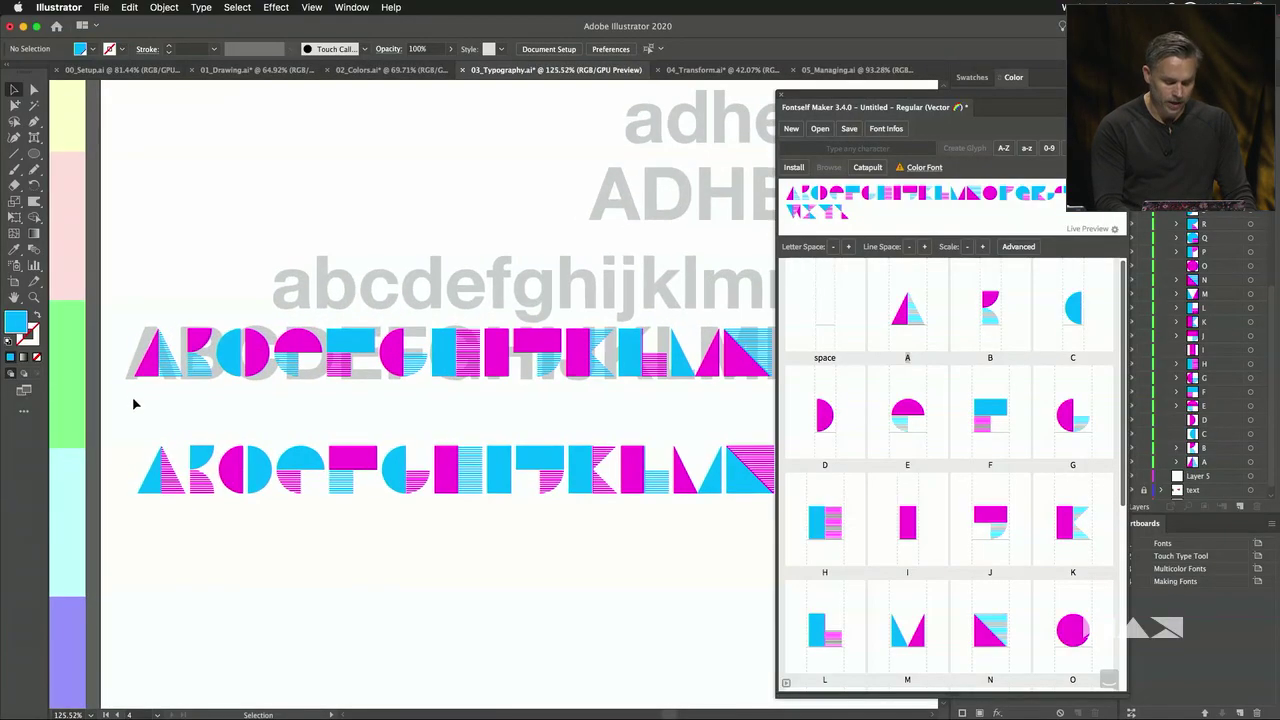
{"action": "scroll", "coordinate": [133, 403], "scroll_direction": "up", "scroll_amount": 4}
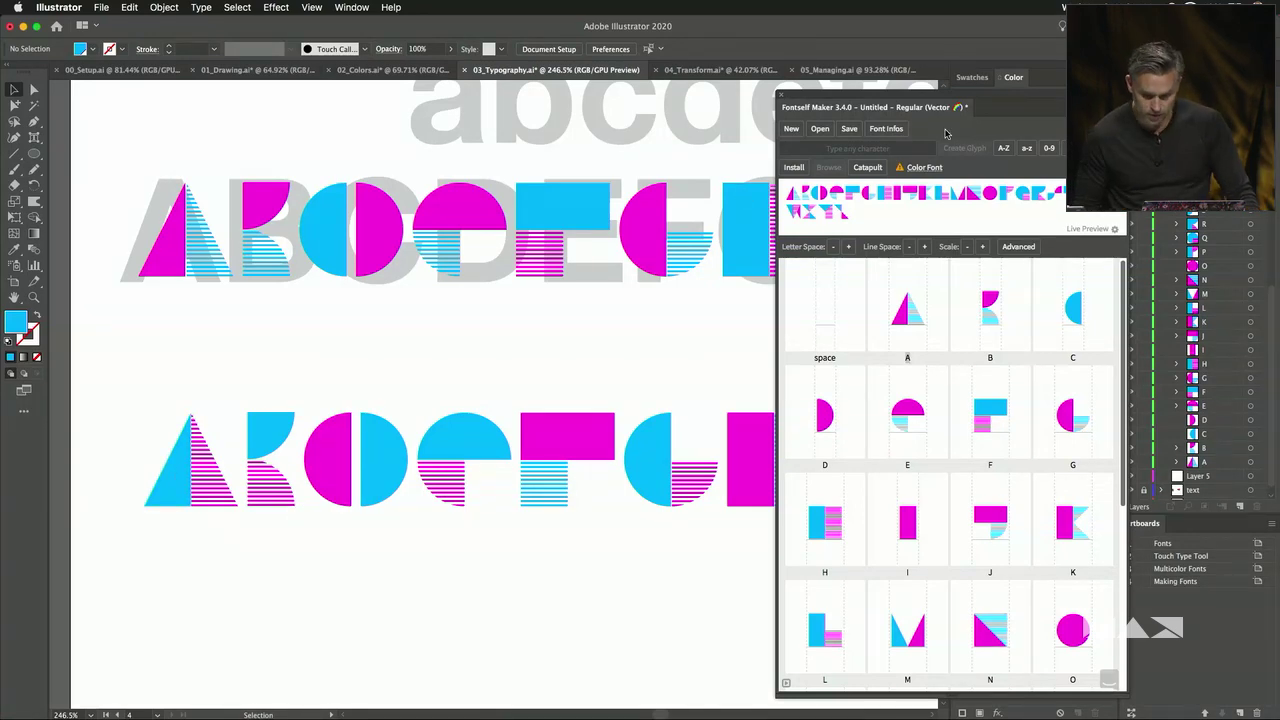
{"action": "left_click", "coordinate": [849, 129]}
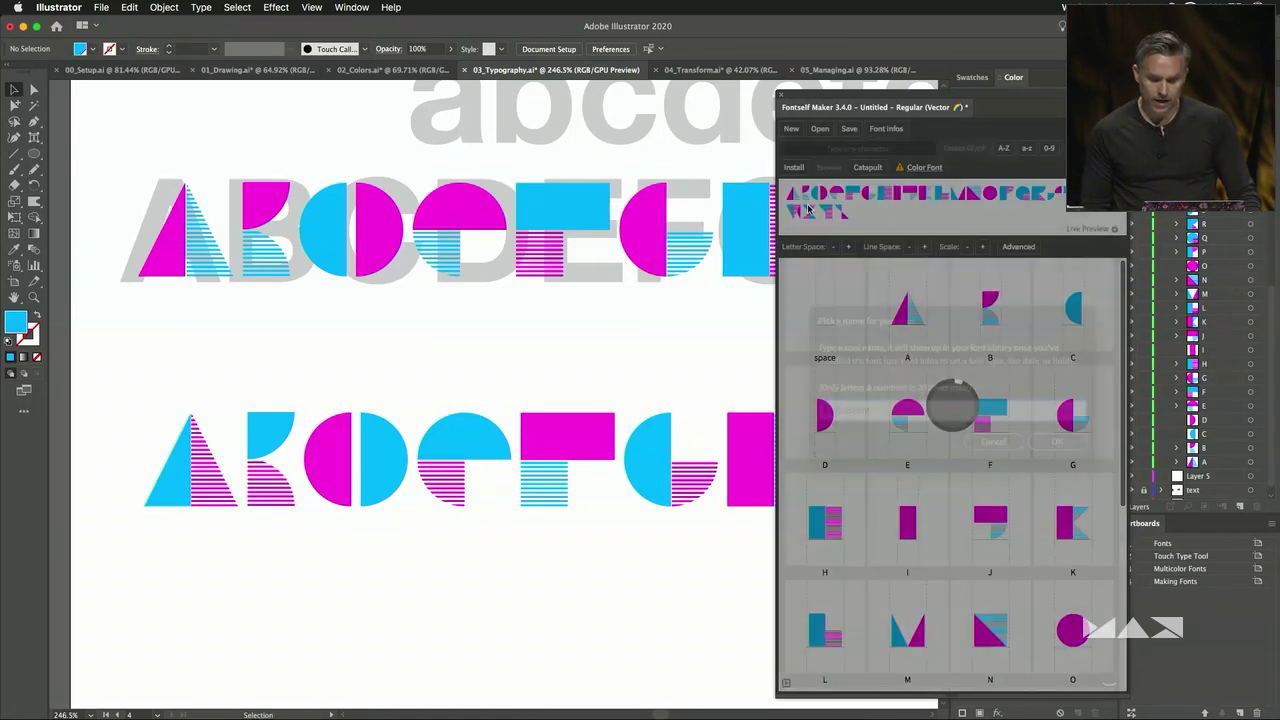
{"action": "type", "text": "COOL FONT PAUL"}
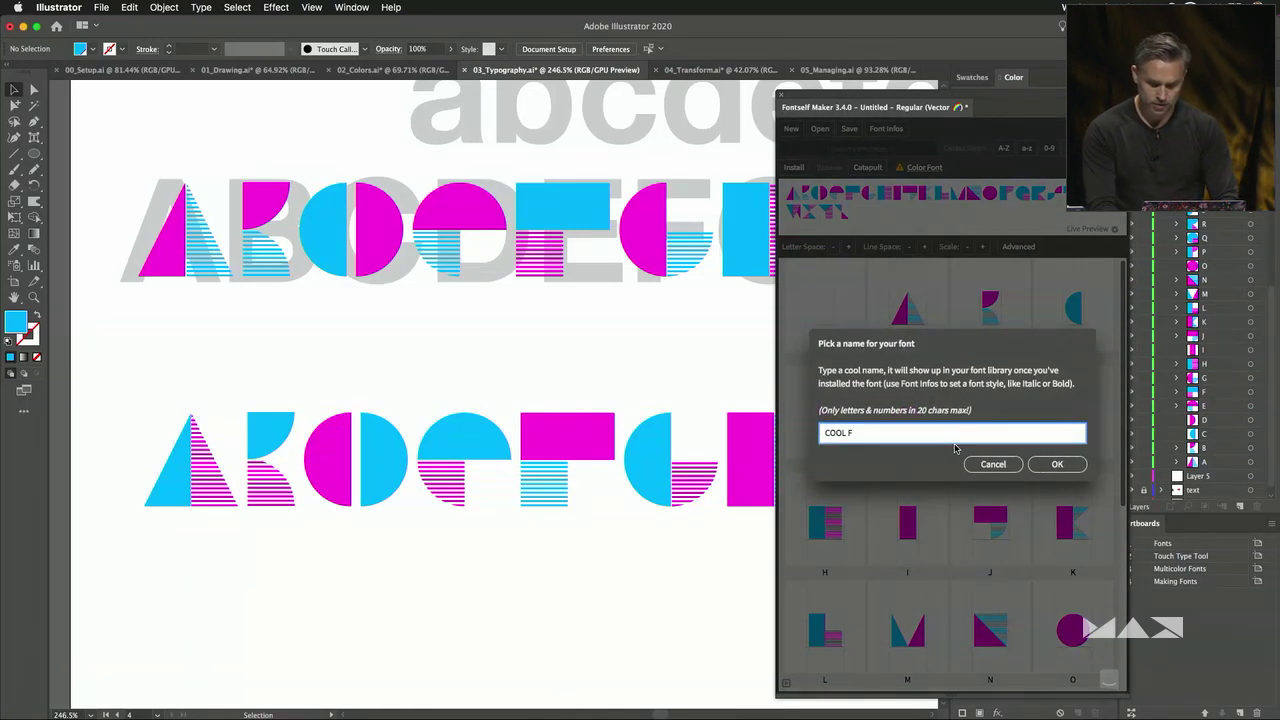
{"action": "left_click", "coordinate": [1045, 464]}
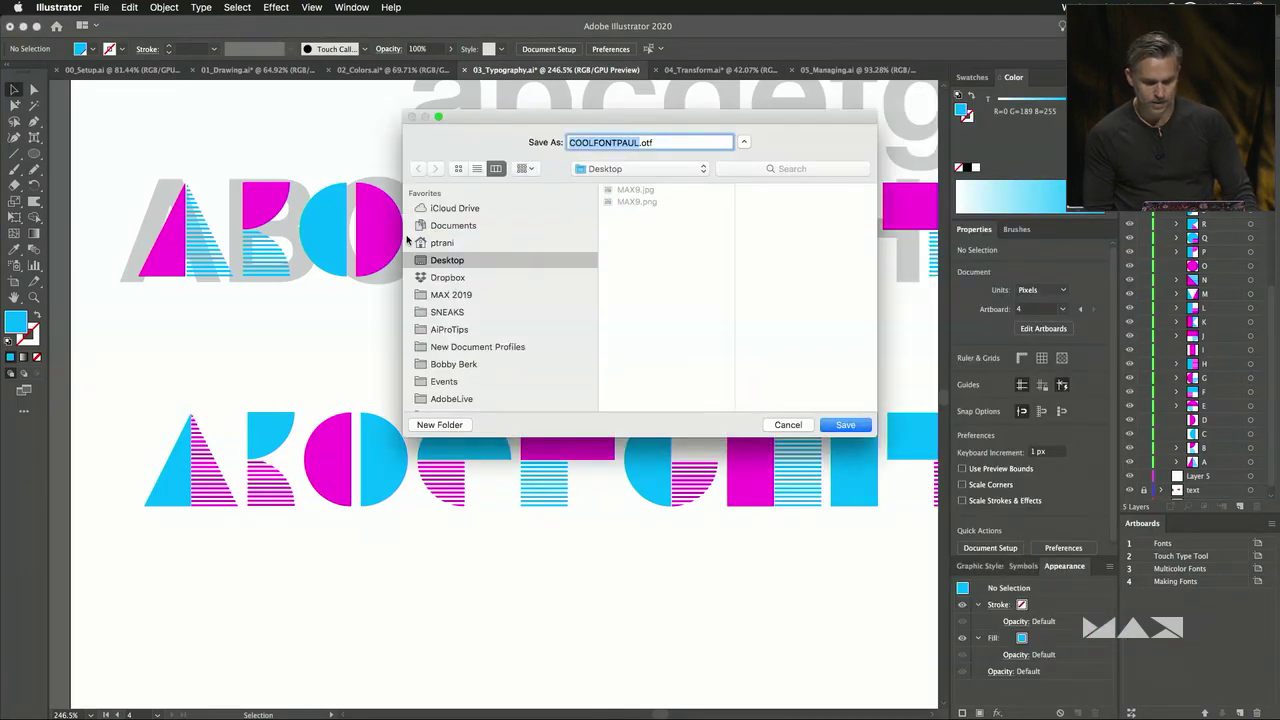
{"action": "left_click", "coordinate": [843, 425]}
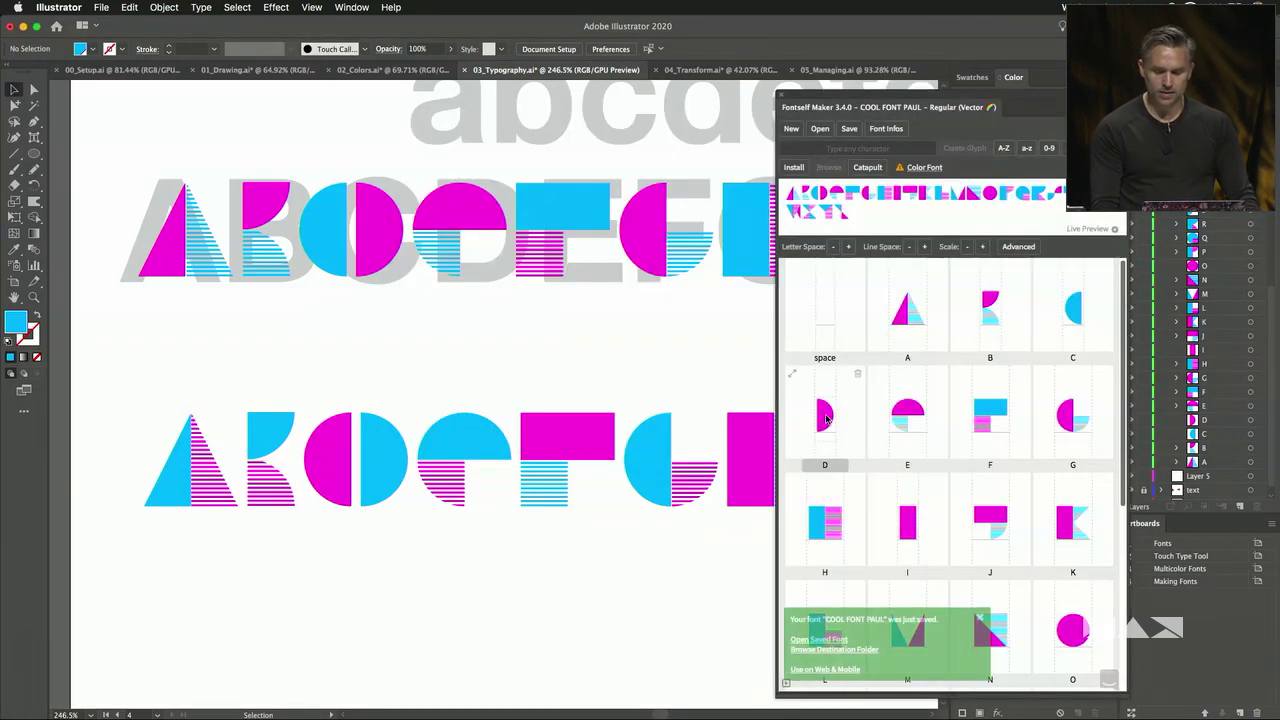
Open the newly saved font in Font Book, install it, and return to the 03_Typography document in Illustrator.
{"action": "left_click", "coordinate": [800, 640]}
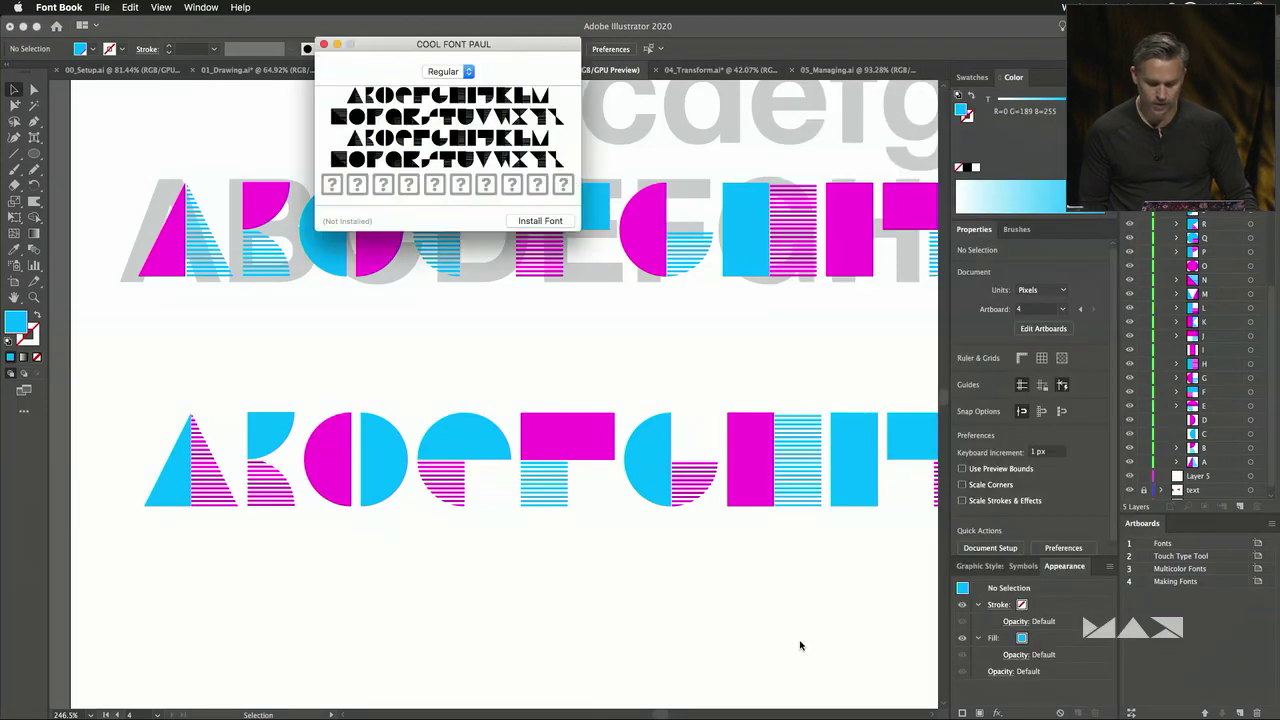
{"action": "left_click", "coordinate": [538, 221]}
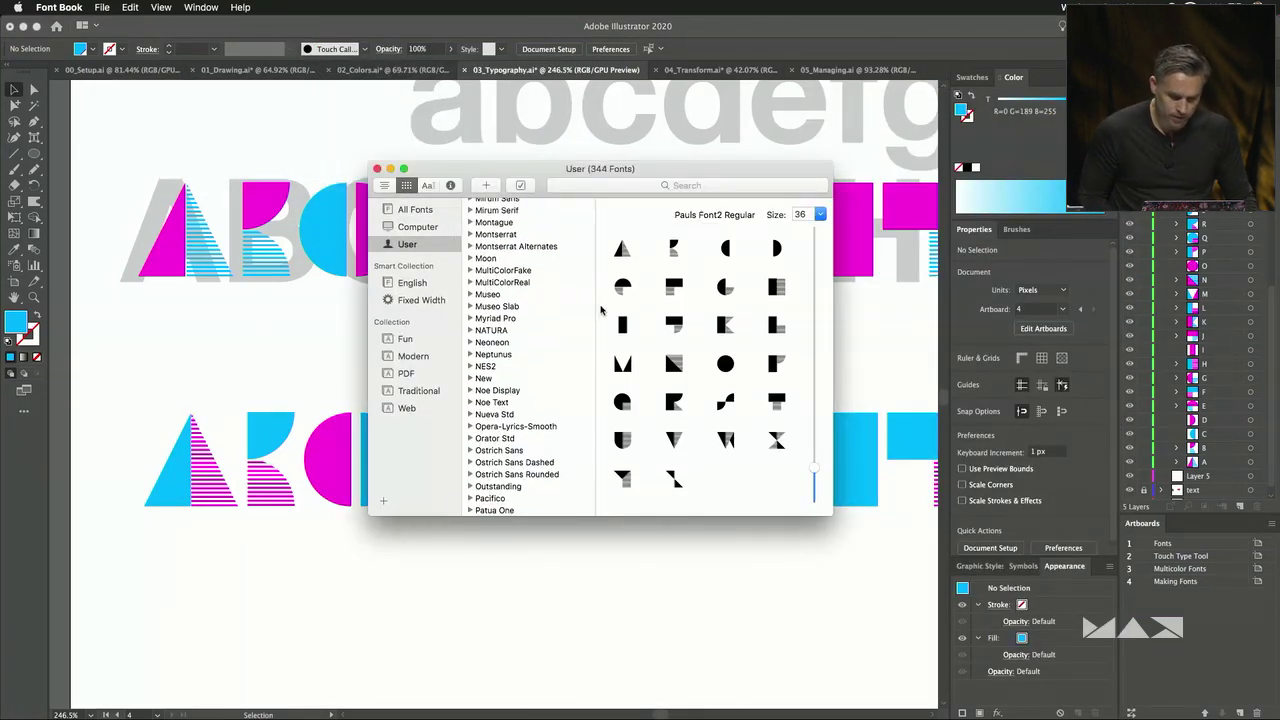
{"action": "left_click", "coordinate": [549, 69]}
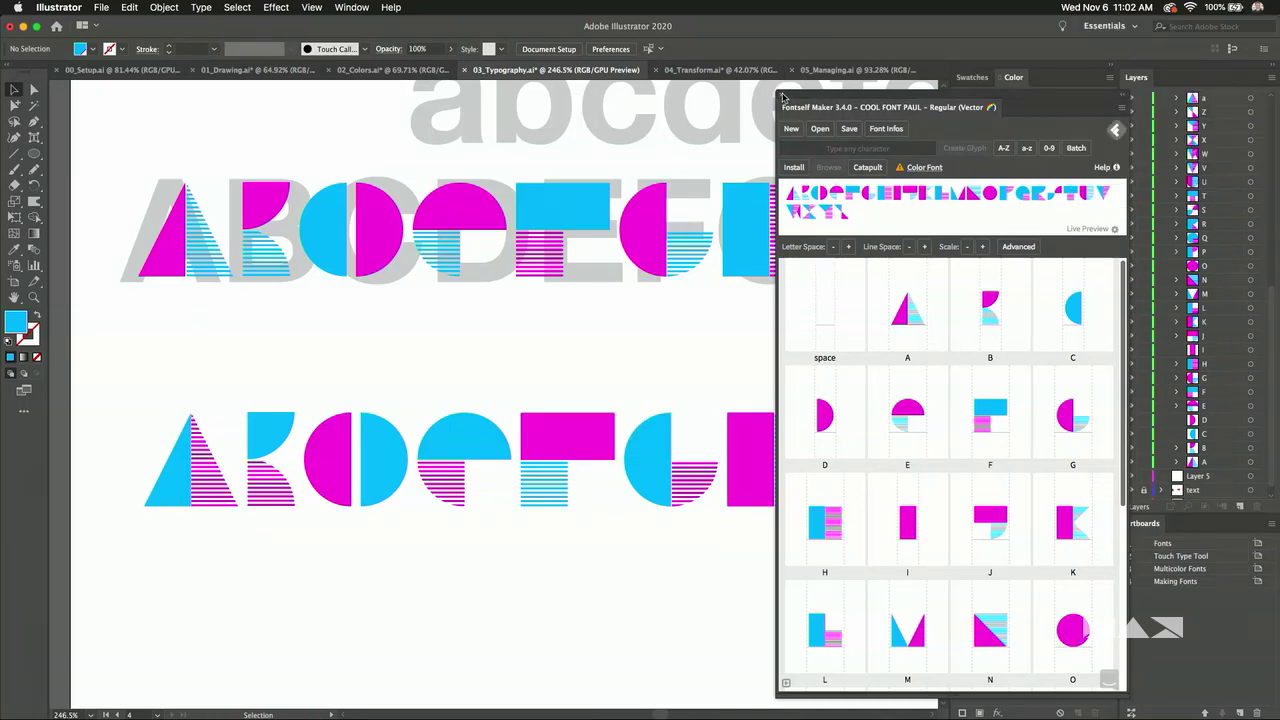
Collapse the Multicolor layer and unlock the text layer that holds the adhesion sample words.
{"action": "left_click_drag", "start_coordinate": [251, 157], "coordinate": [141, 411]}
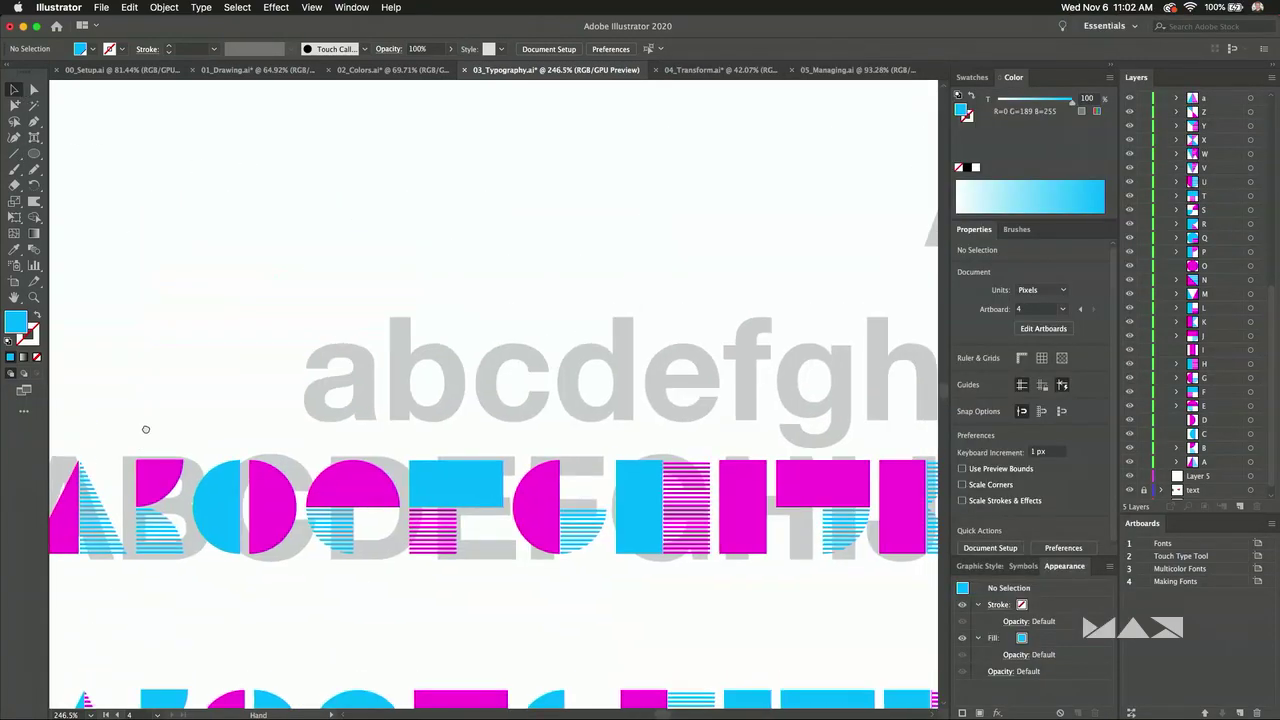
{"action": "left_click_drag", "start_coordinate": [506, 229], "coordinate": [296, 329]}
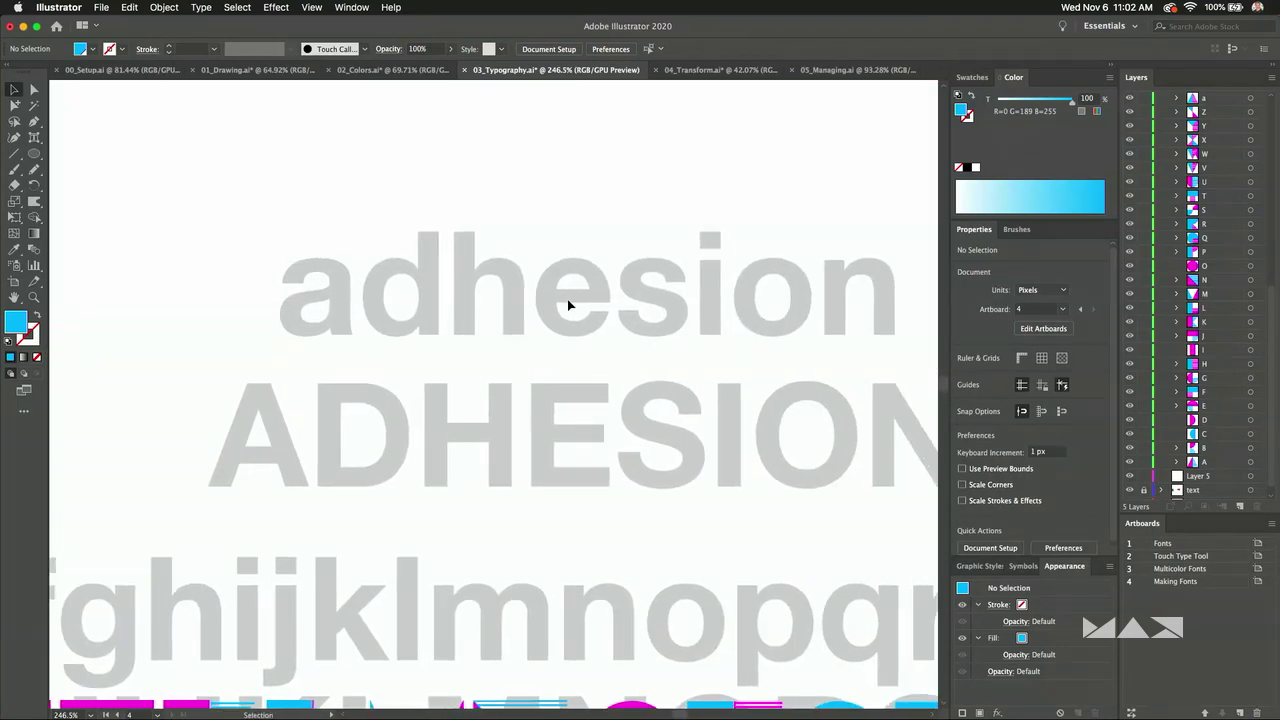
{"action": "scroll", "coordinate": [1190, 213], "scroll_direction": "up", "scroll_amount": 8}
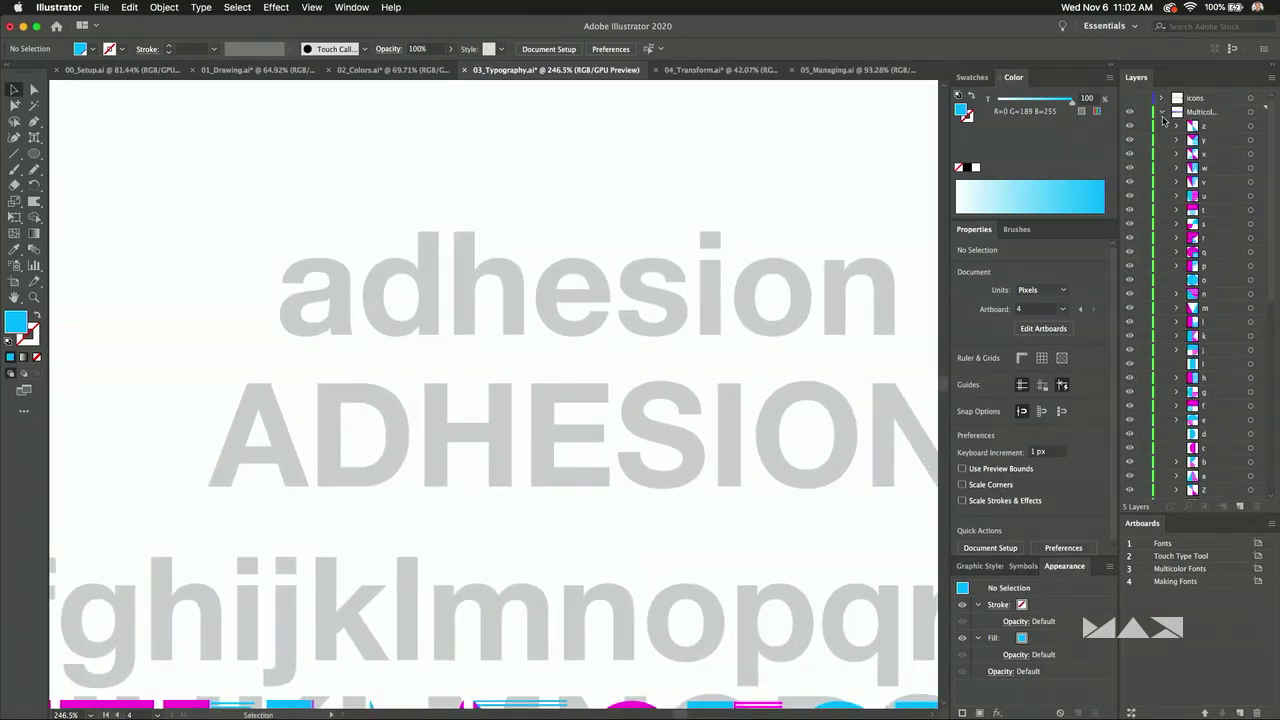
{"action": "left_click", "coordinate": [1230, 113]}
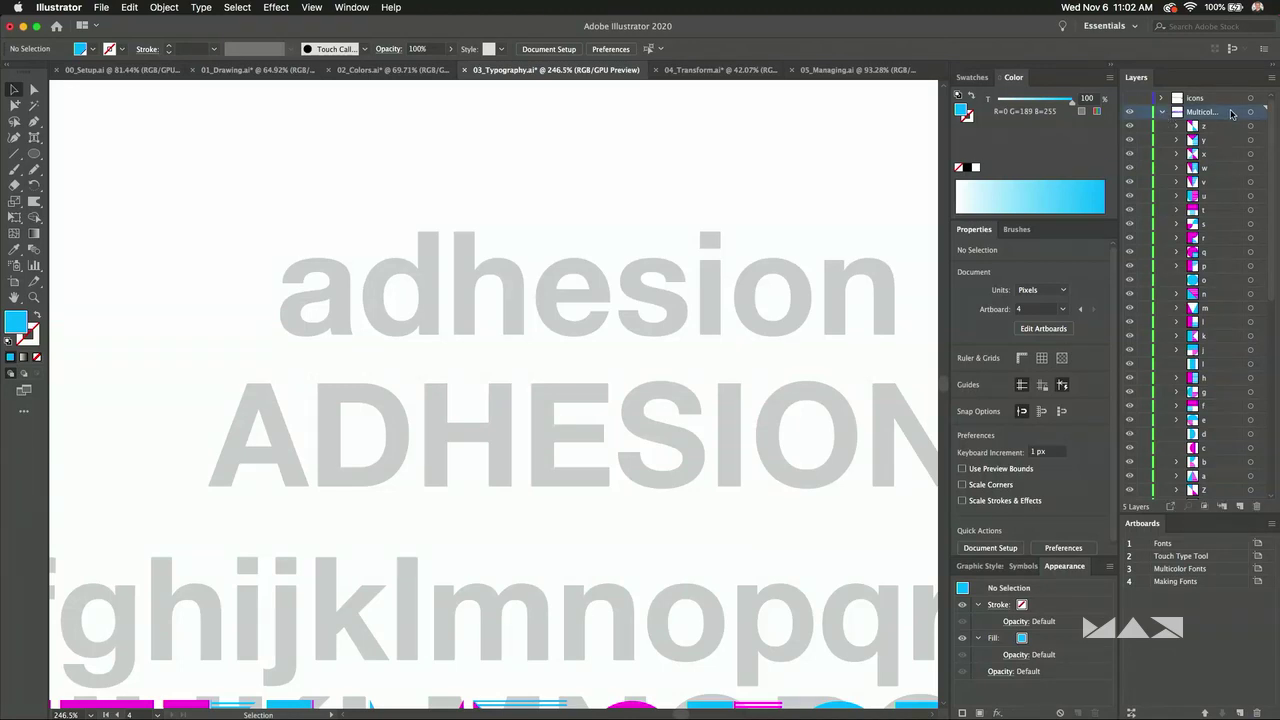
{"action": "left_click", "coordinate": [1162, 113]}
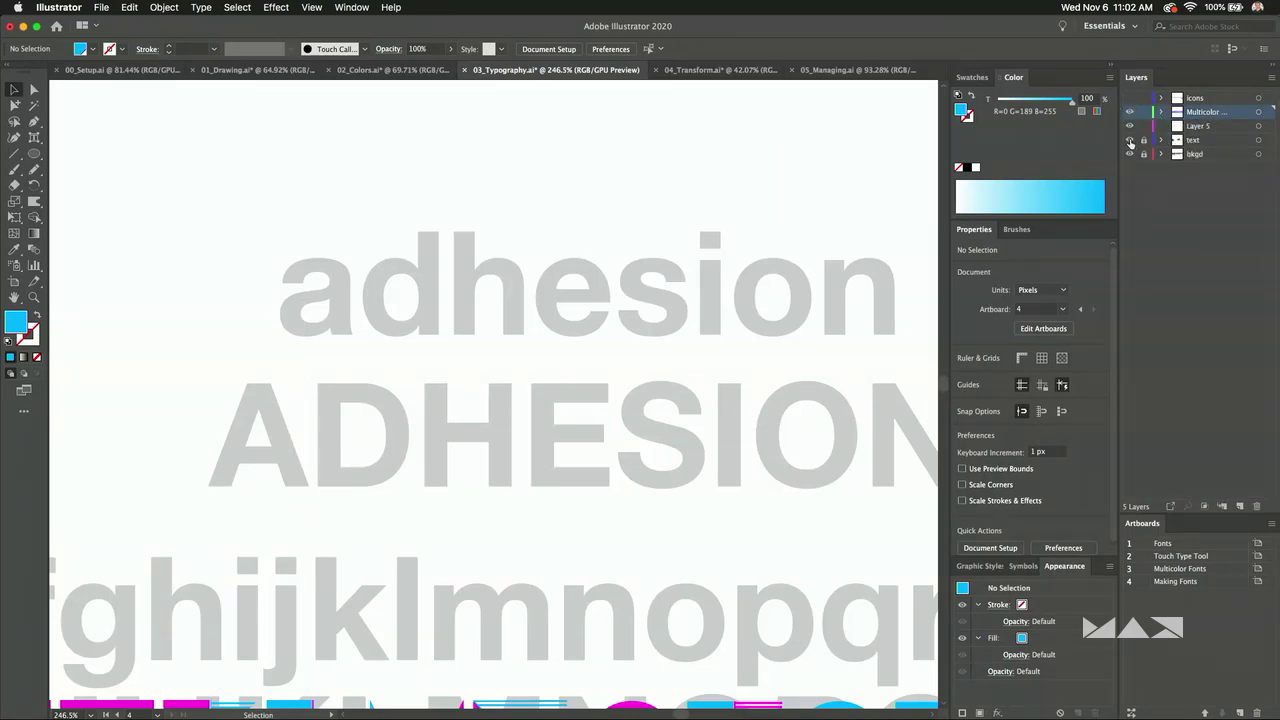
{"action": "left_click", "coordinate": [1143, 143]}
Set both the lowercase and uppercase adhesion text lines in the newly installed COOL FONT typeface.
{"action": "left_click_drag", "start_coordinate": [371, 183], "coordinate": [509, 463]}
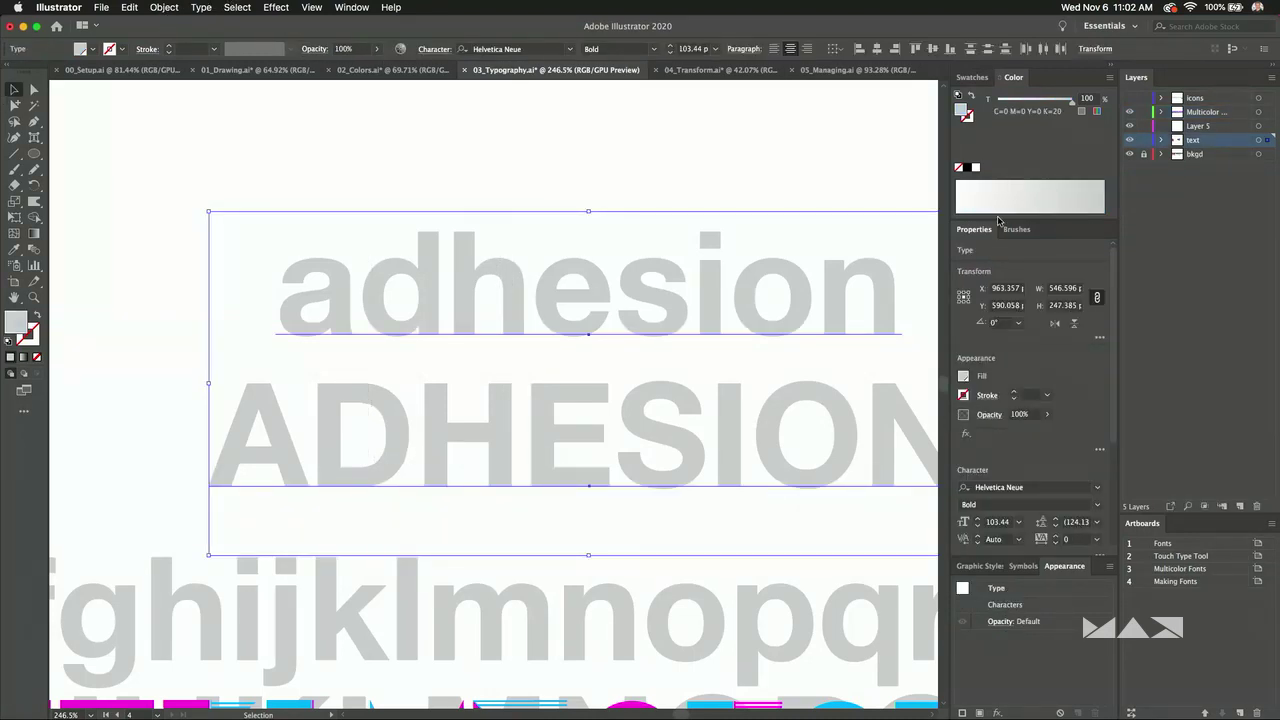
{"action": "left_click", "coordinate": [1006, 482]}
{"action": "type", "text": "COOL FONT PAUL"}
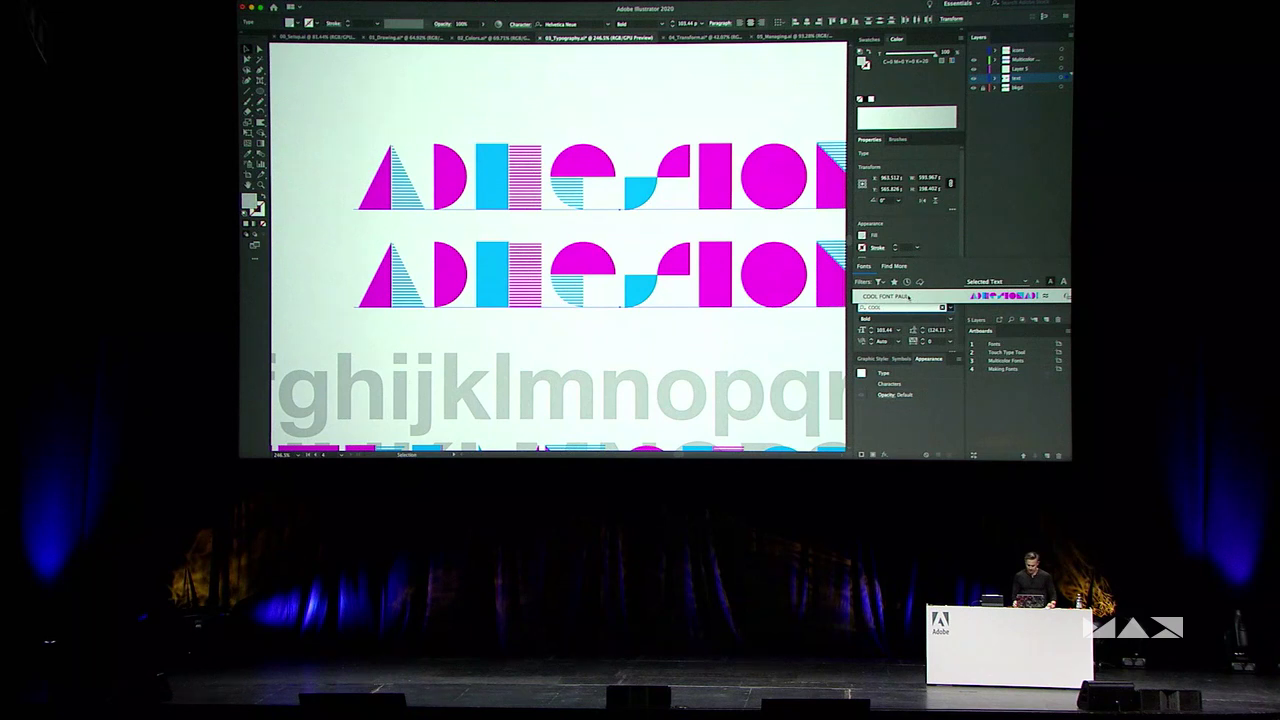
{"action": "left_click", "coordinate": [391, 100]}
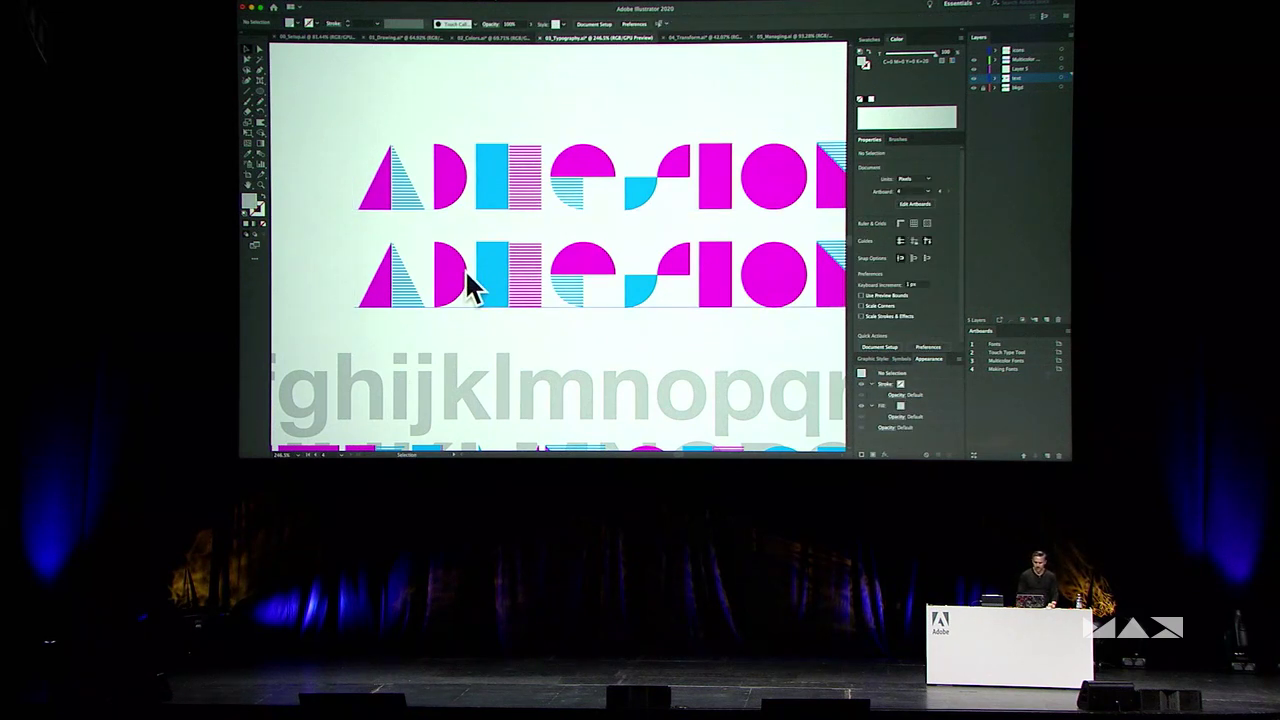
Move the second ADHESION line up so it sits just beneath the first one.
{"action": "key", "text": "super+0"}
{"action": "left_click", "coordinate": [467, 460]}
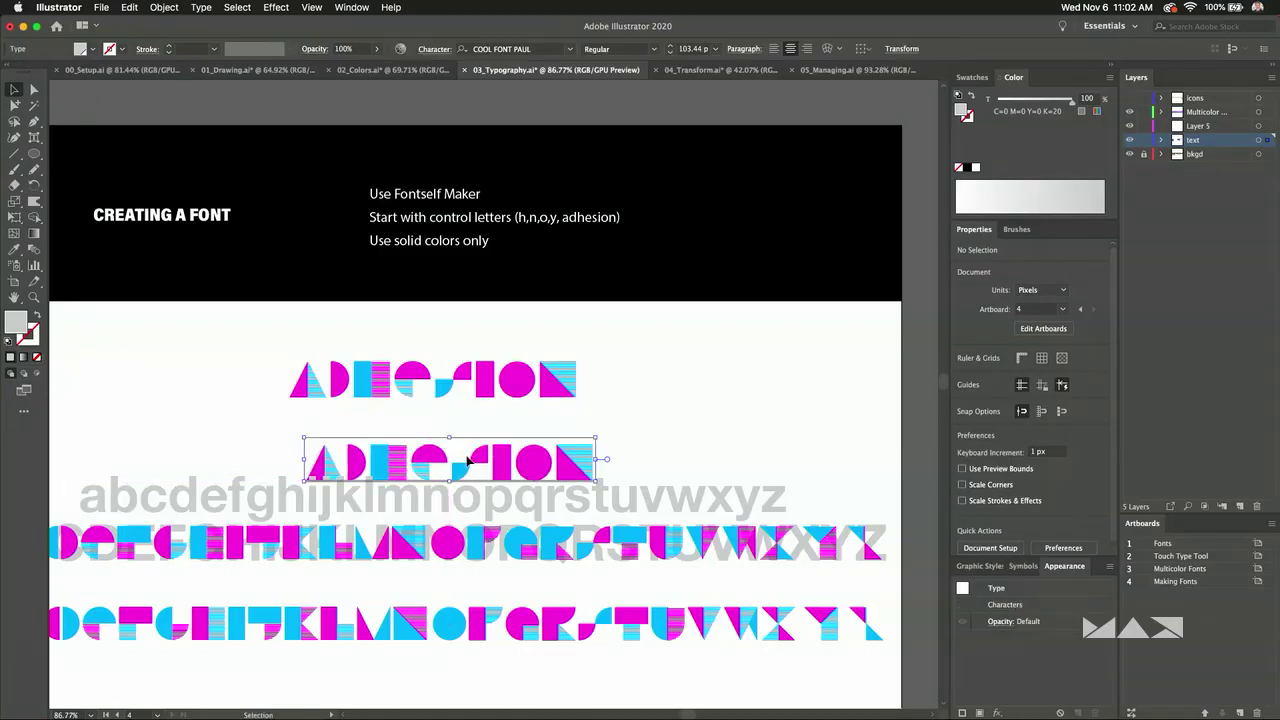
{"action": "left_click_drag", "start_coordinate": [467, 460], "coordinate": [456, 428]}
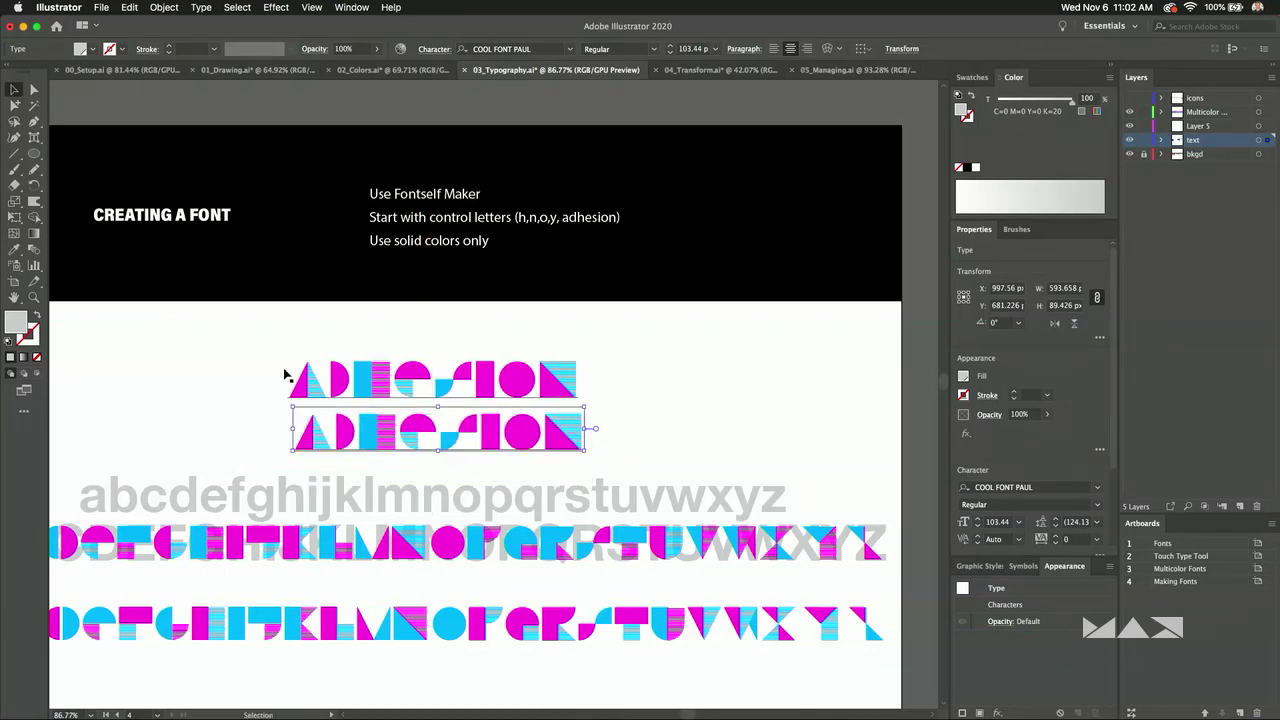
{"action": "left_click", "coordinate": [405, 462]}
Show the icons layer and make it the active layer.
{"action": "scroll", "coordinate": [500, 420], "scroll_direction": "down", "scroll_amount": 5}
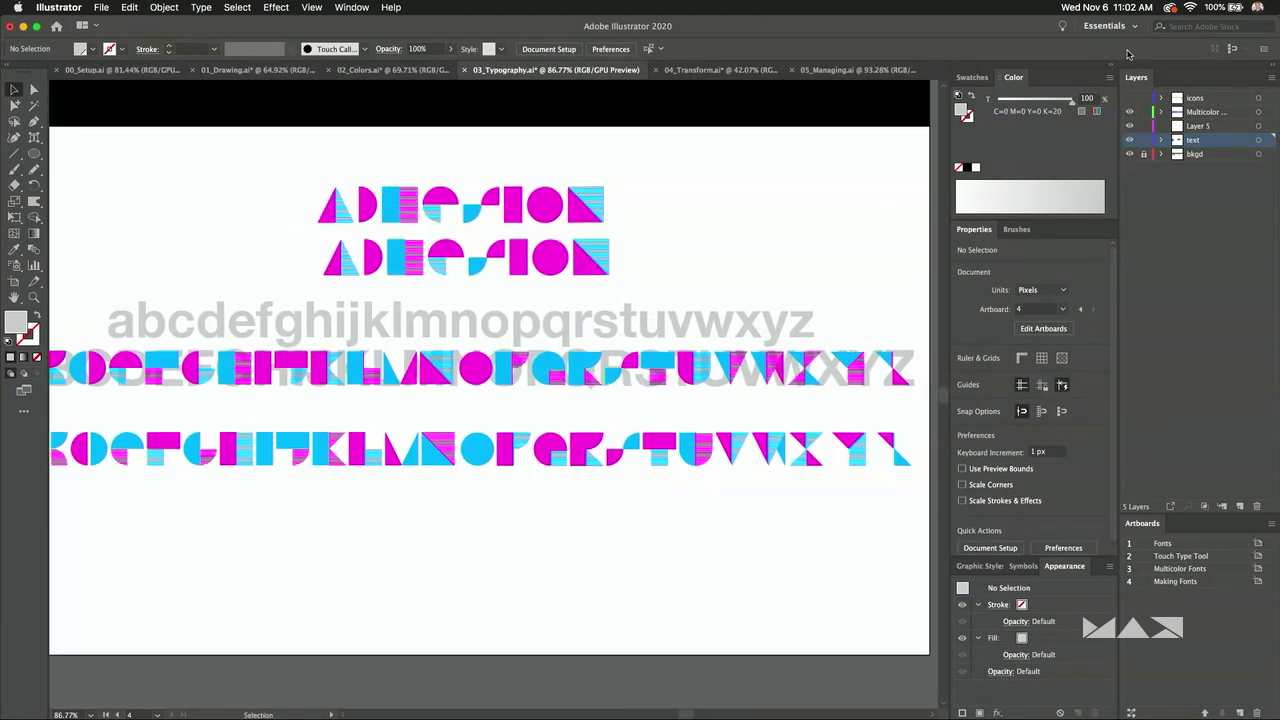
{"action": "left_click", "coordinate": [1130, 98]}
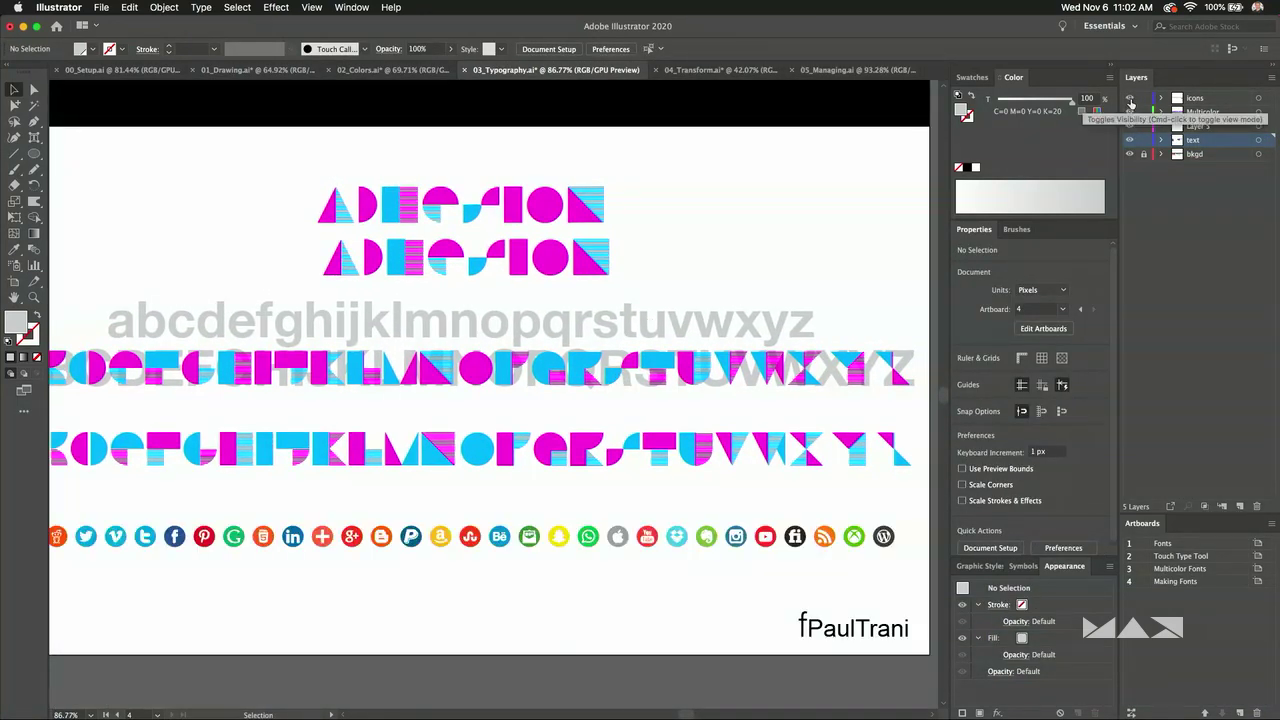
{"action": "left_click", "coordinate": [1207, 96]}
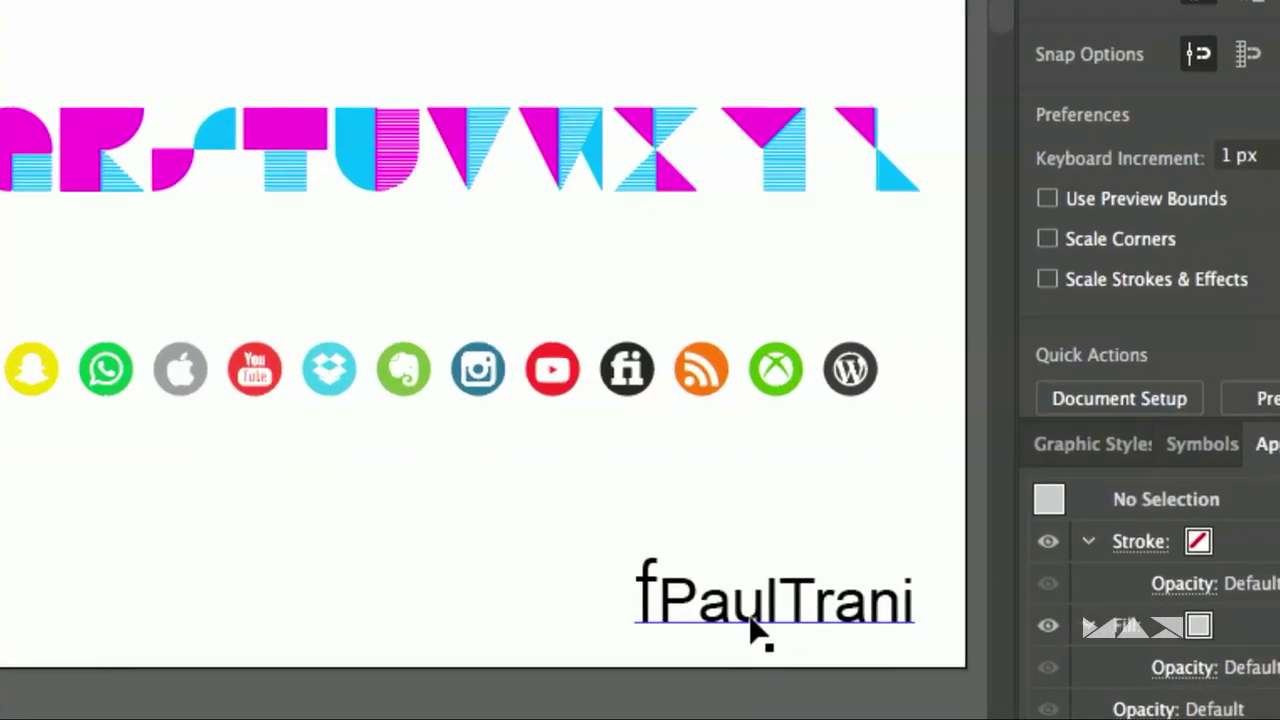
Select only the leading f in the black text line beneath the row of social icons.
{"action": "left_click", "coordinate": [845, 636]}
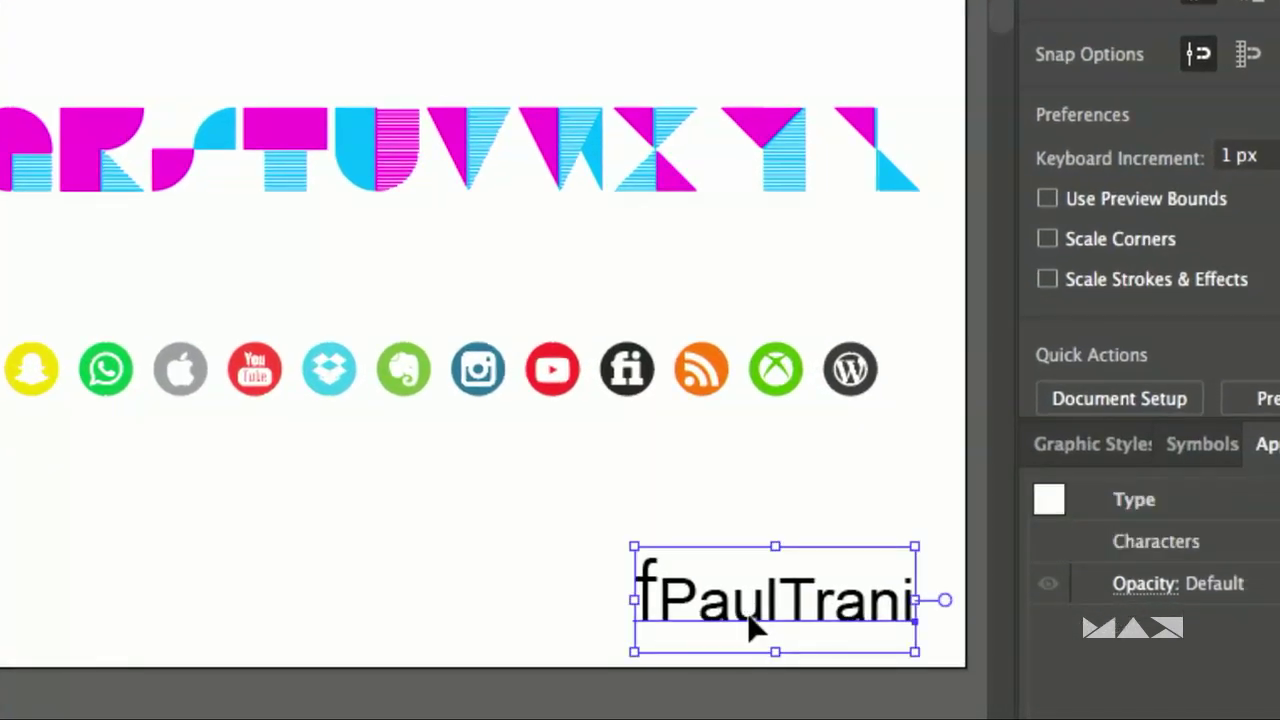
{"action": "double_click", "coordinate": [753, 617]}
{"action": "left_click_drag", "start_coordinate": [668, 592], "coordinate": [591, 608]}
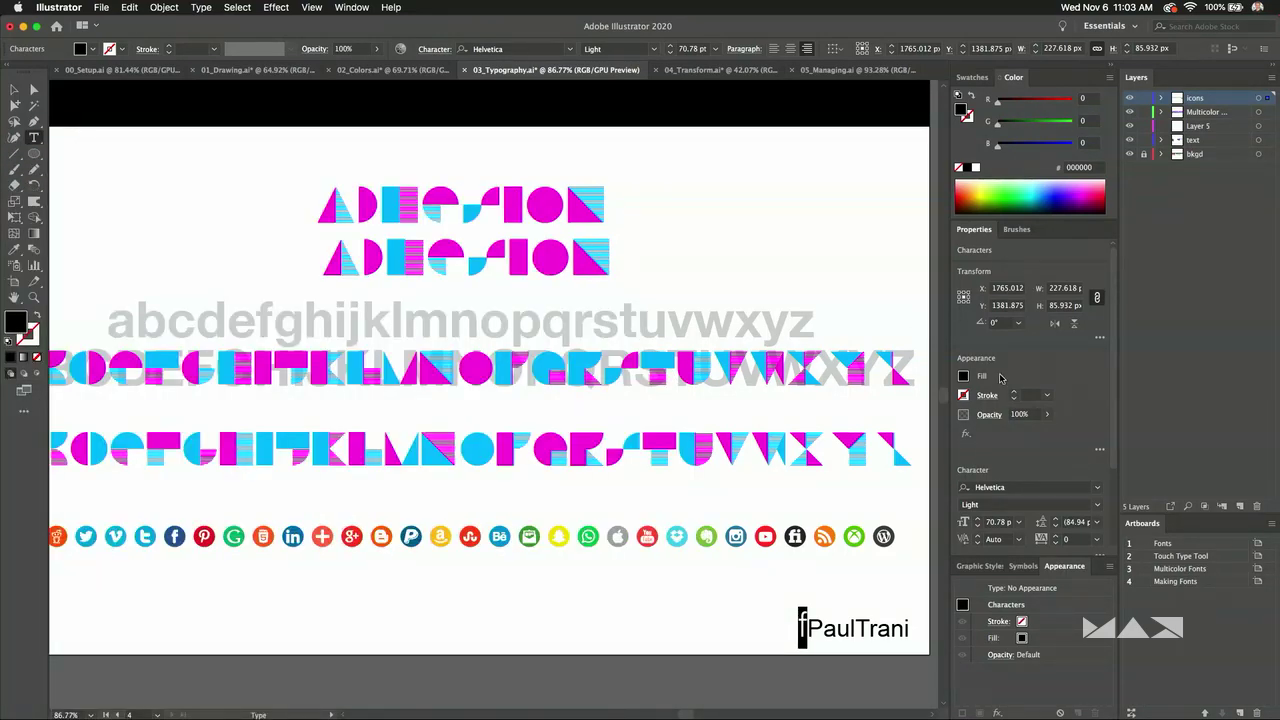
{"action": "left_click", "coordinate": [1011, 484]}
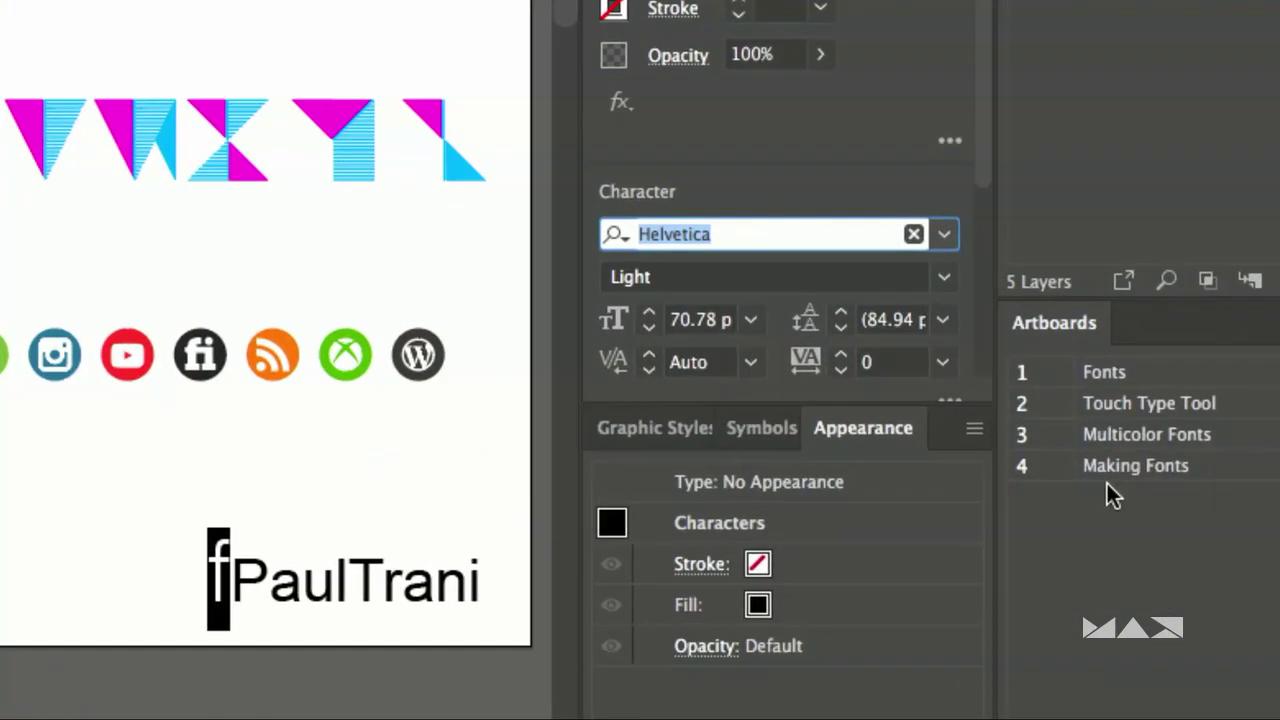
{"action": "type", "text": "ICON"}
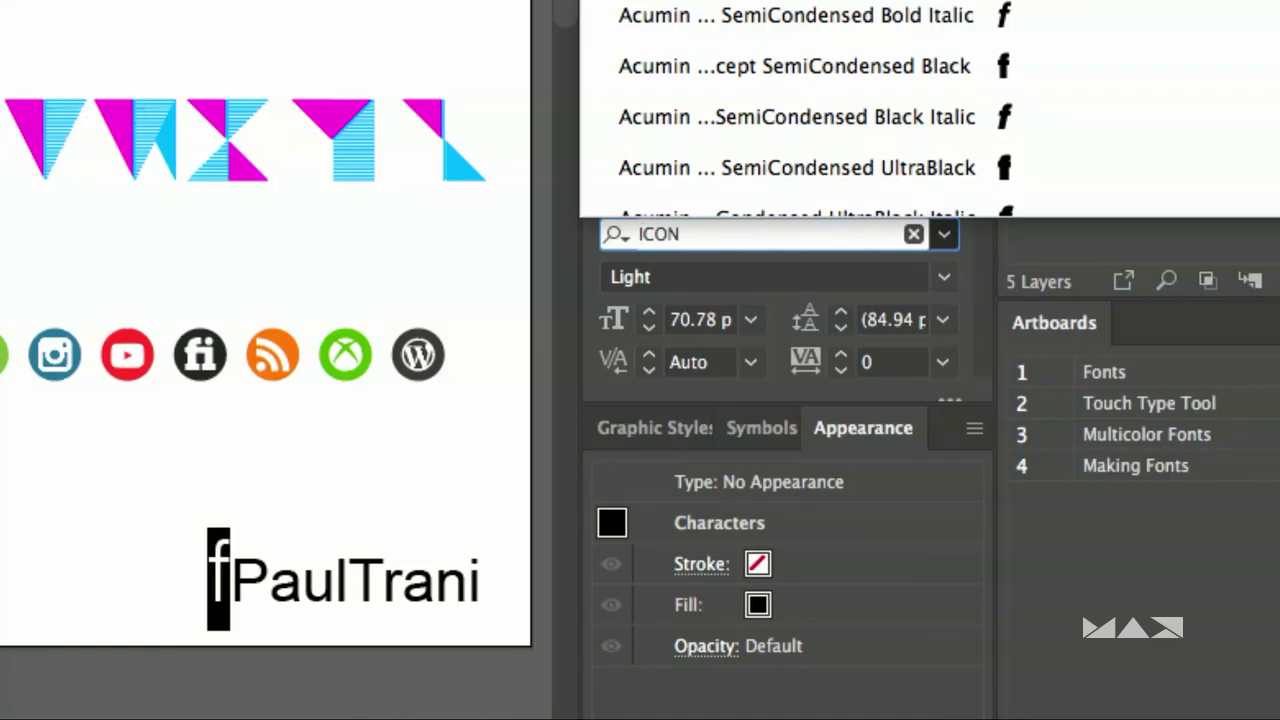
{"action": "key", "text": "Escape"}
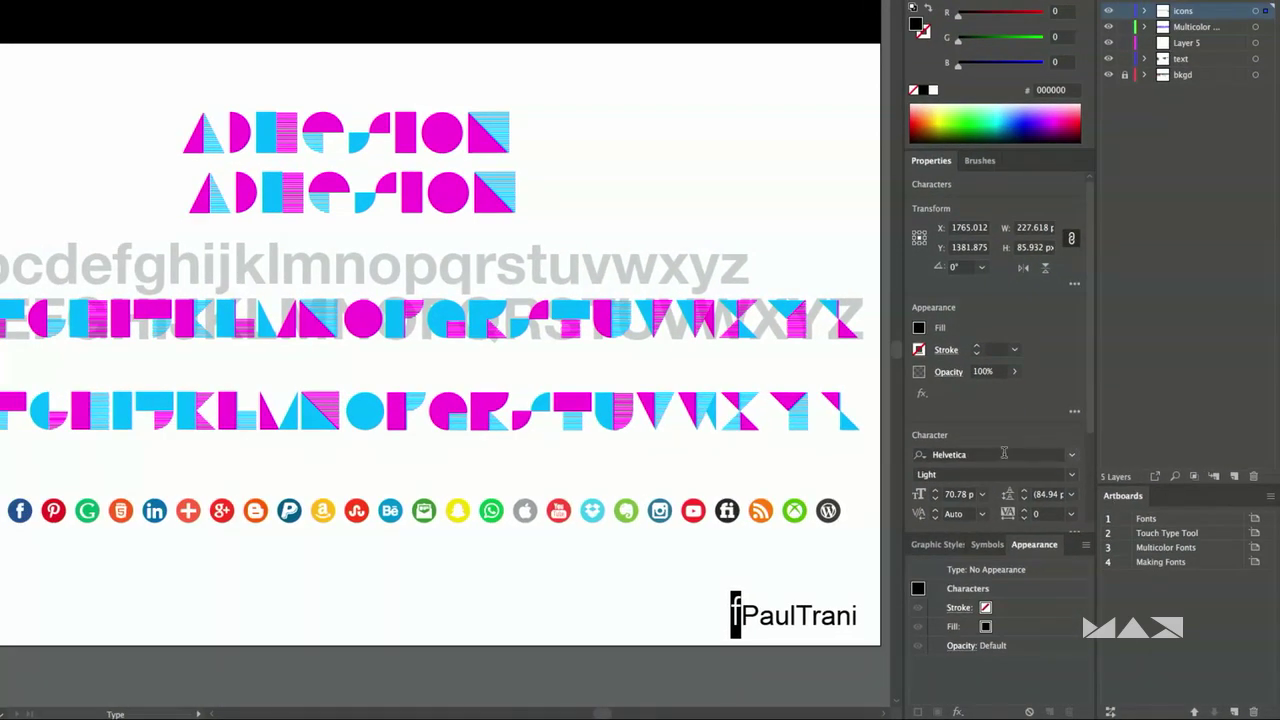
Change the selected letter f to the Icons font so it is set as a social icon.
{"action": "left_click", "coordinate": [1004, 454]}
{"action": "type", "text": "ICON"}
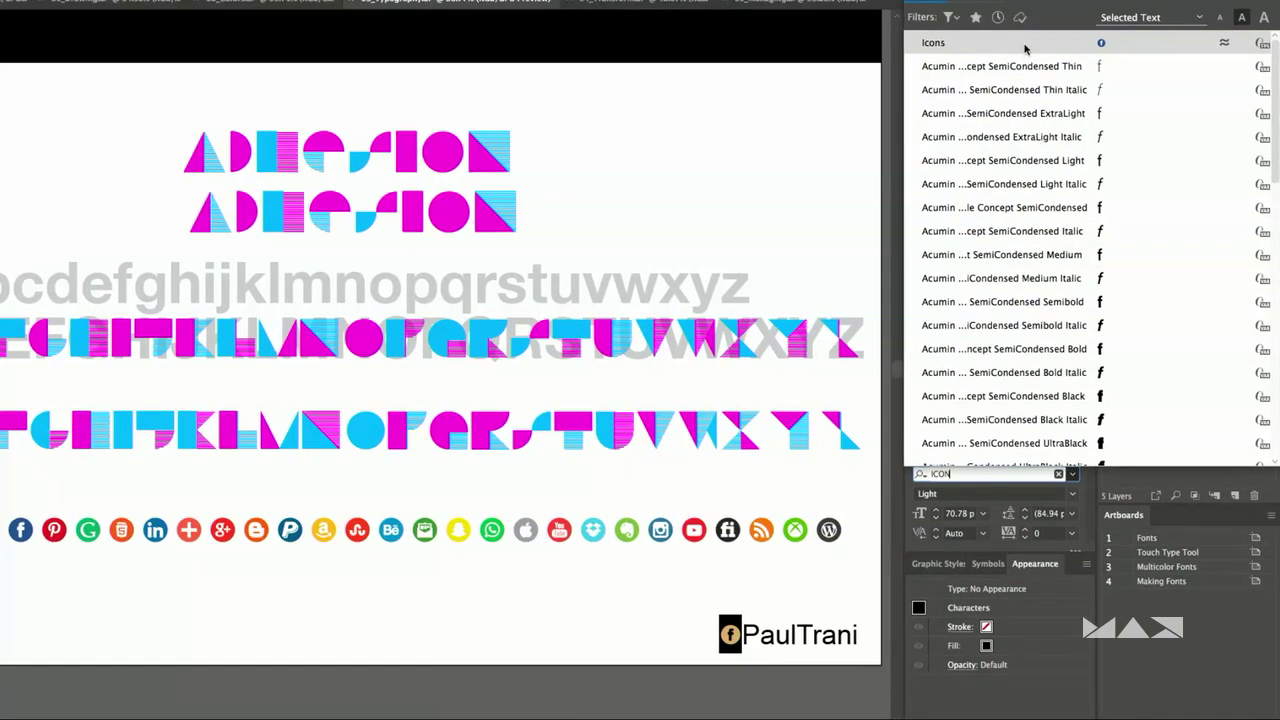
{"action": "key", "text": "Return"}
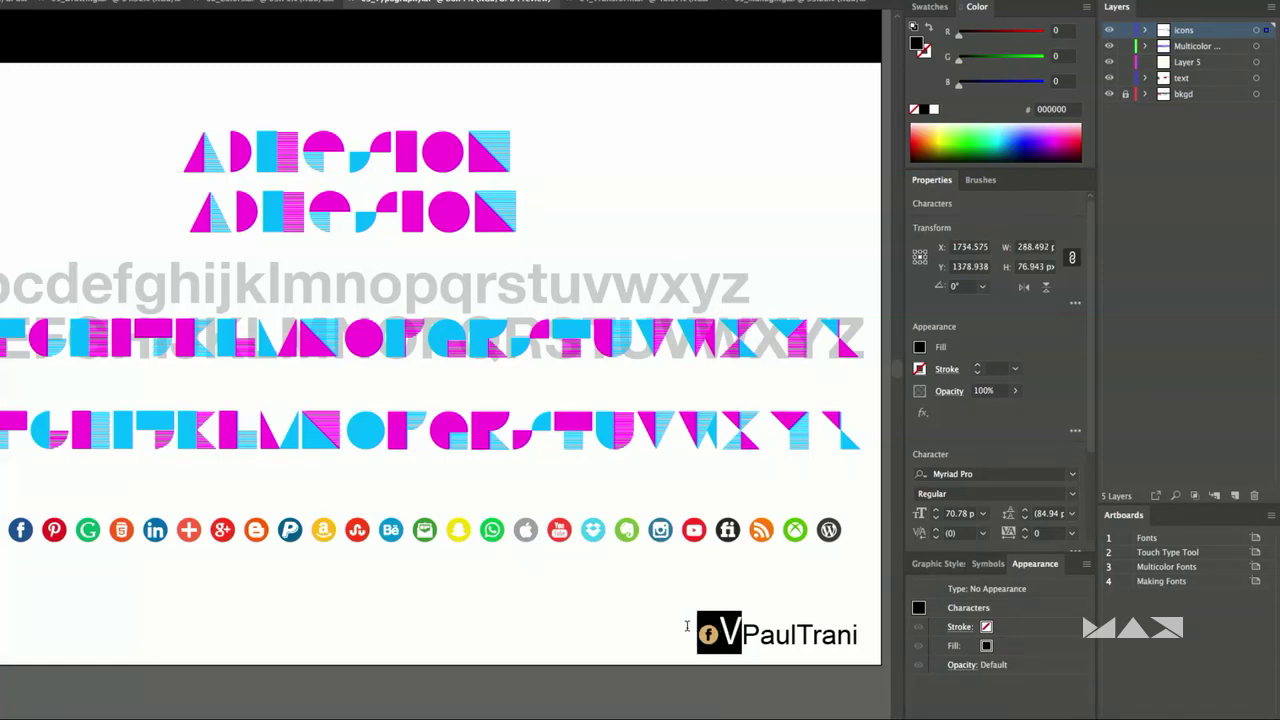
Try to apply the Icons font to the V beside the f icon, and delete that V.
{"action": "left_click", "coordinate": [965, 466]}
{"action": "type", "text": "ICON"}
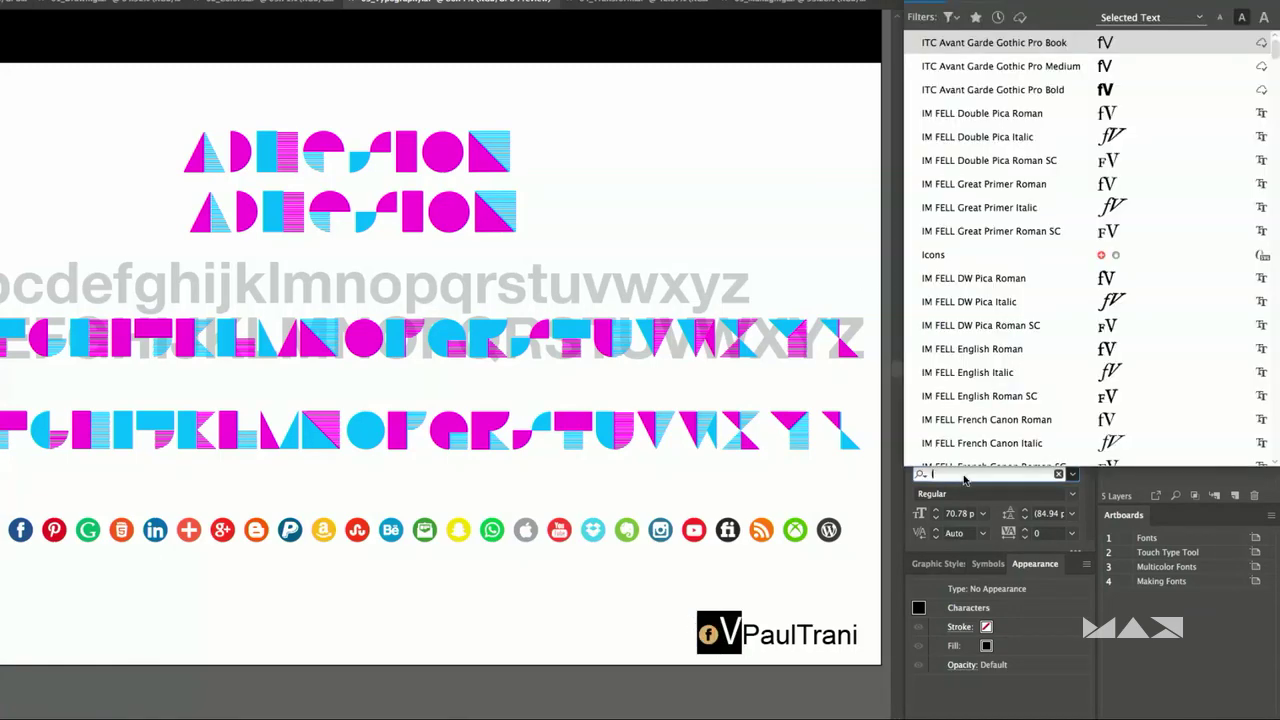
{"action": "key", "text": "Escape"}
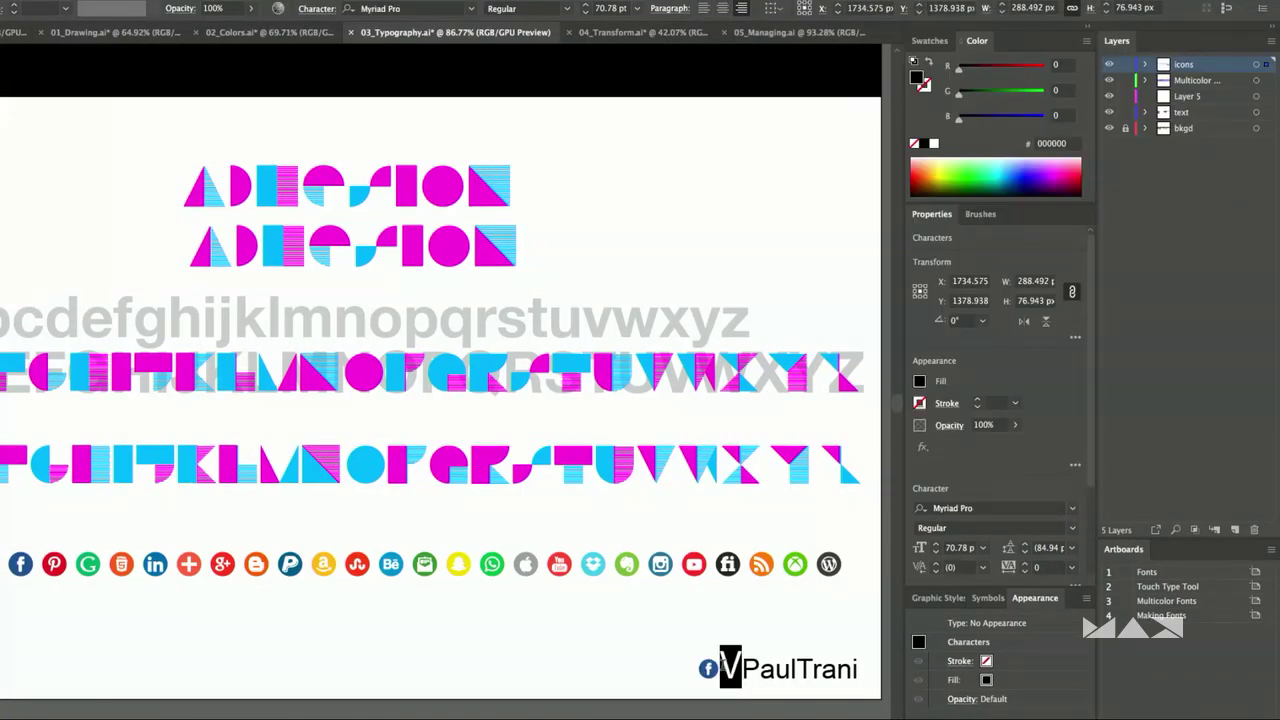
{"action": "left_click", "coordinate": [990, 508]}
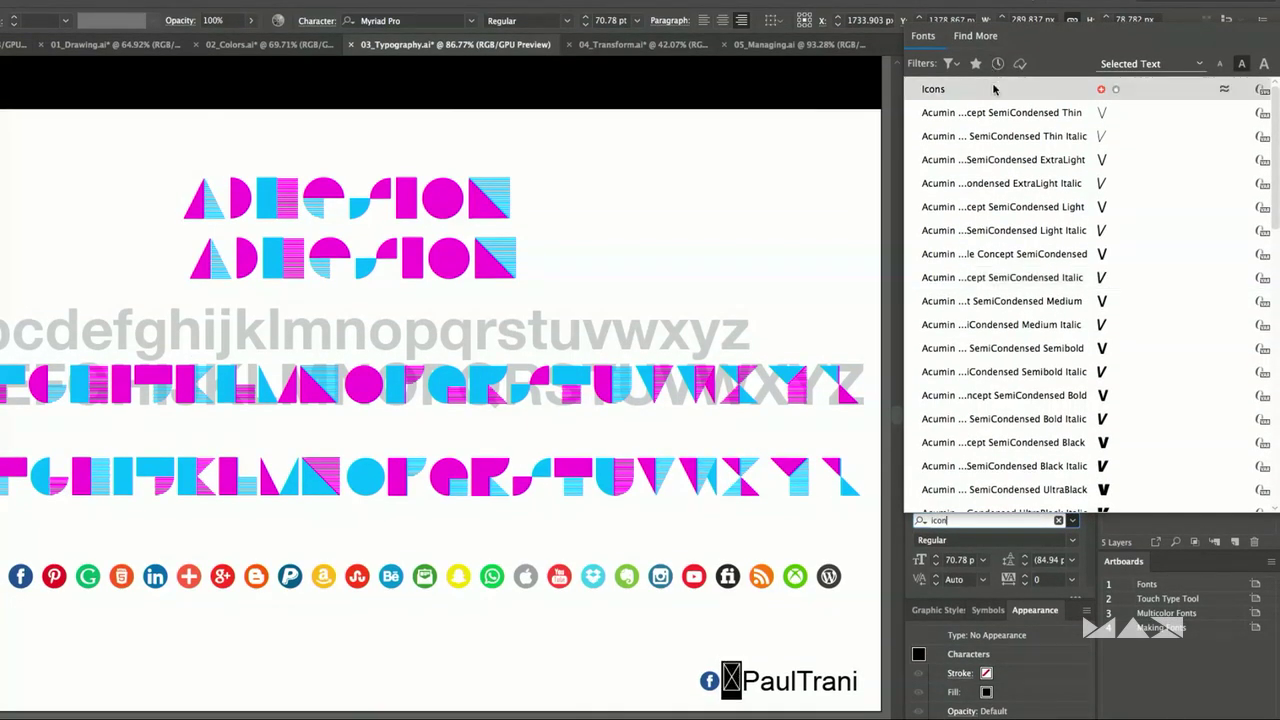
{"action": "key", "text": "Escape"}
{"action": "key", "text": "BackSpace"}
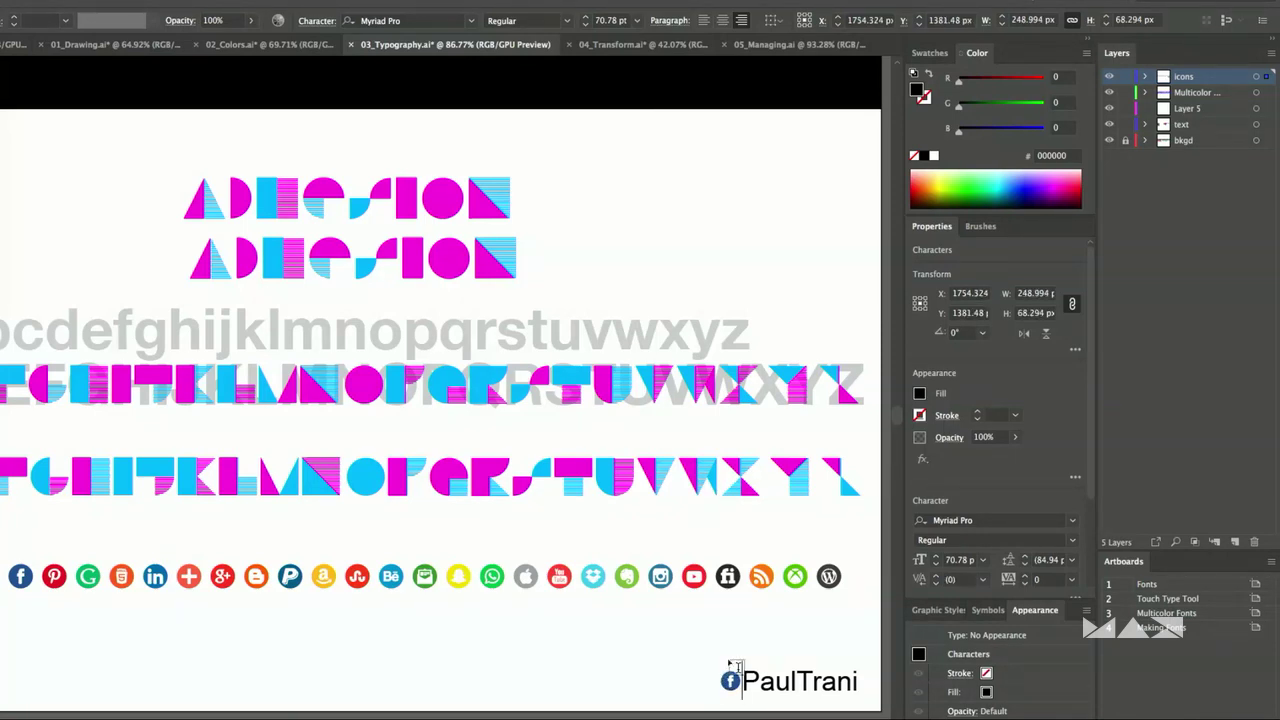
Insert the letters t and i in the Icons font before the Facebook icon to add Twitter and Instagram icons.
{"action": "key", "text": "shift+Left"}
{"action": "key", "text": "Left"}
{"action": "type", "text": "t"}
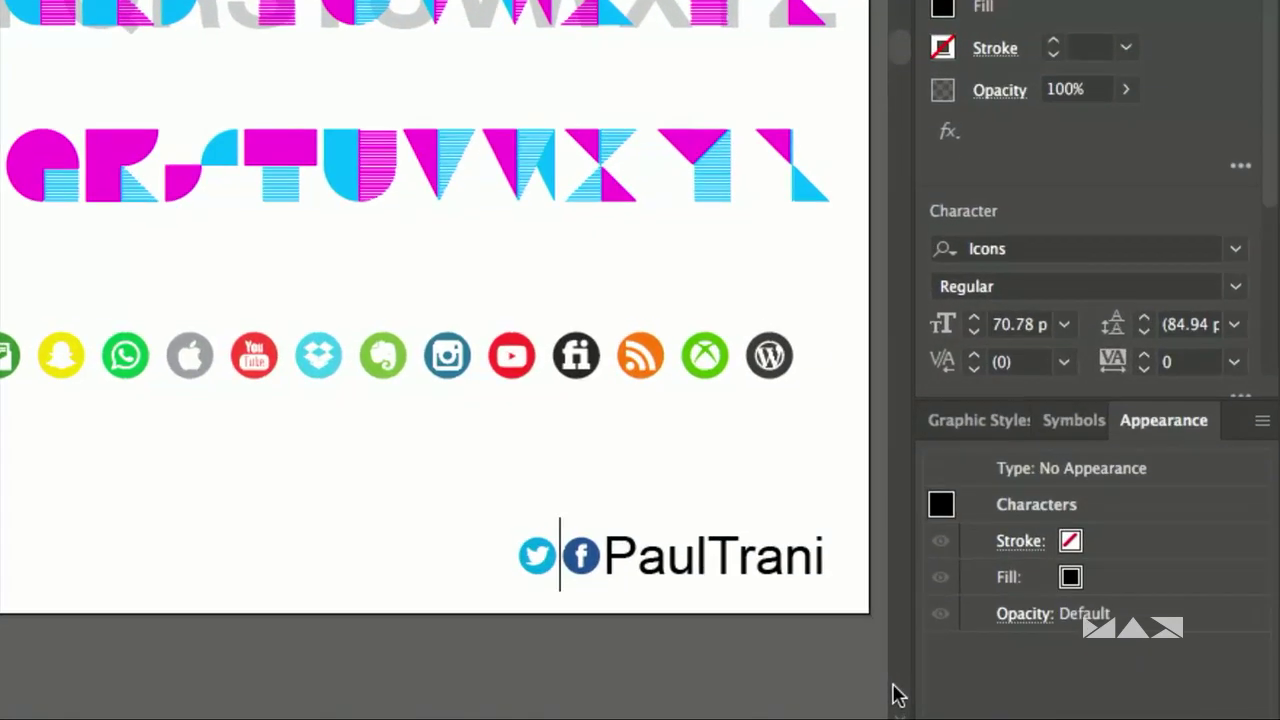
{"action": "type", "text": "i"}
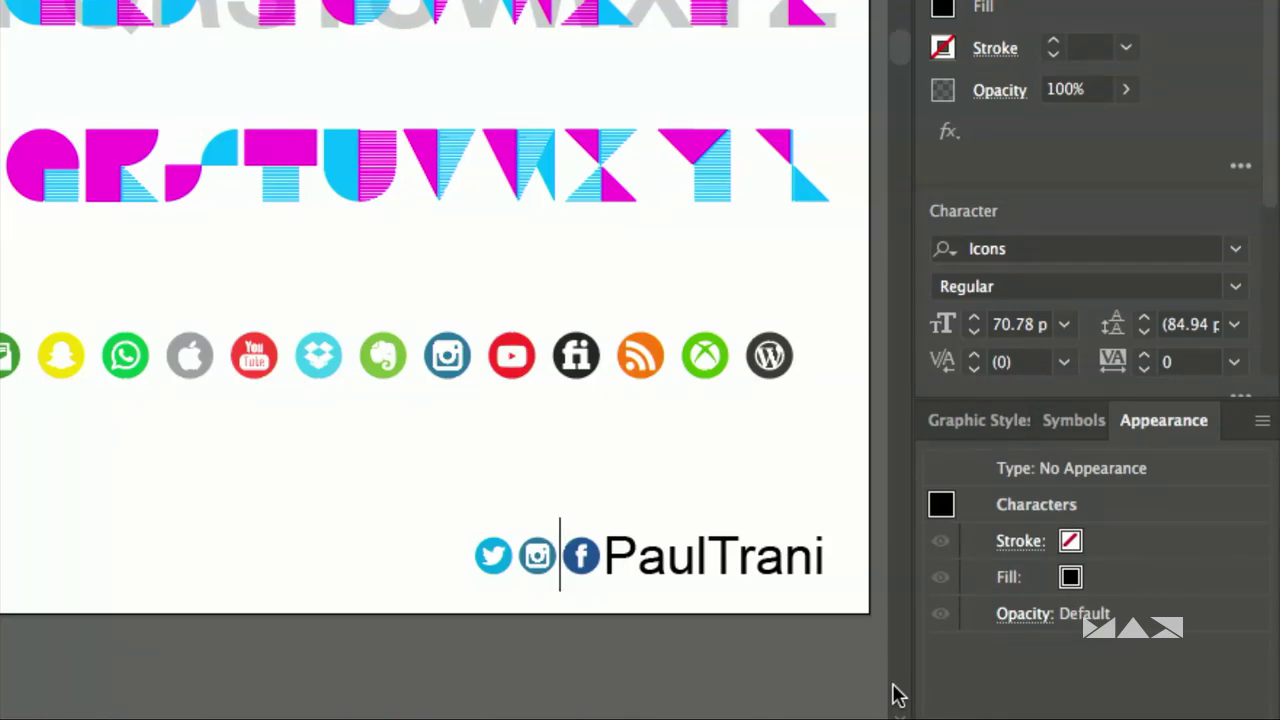
Insert the letter b in the Icons font between the Instagram and Facebook icons to add a Behance icon, and leave text editing.
{"action": "type", "text": "b"}
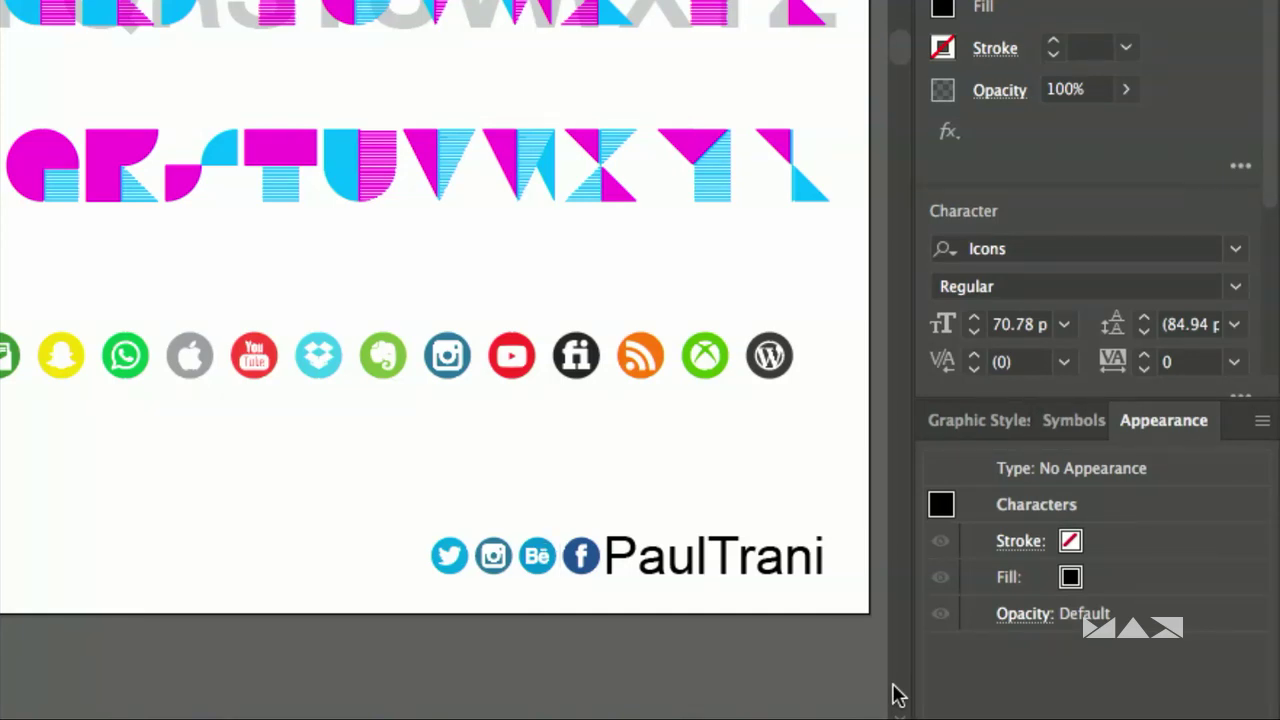
{"action": "scroll", "coordinate": [893, 685], "scroll_direction": "up", "scroll_amount": 1}
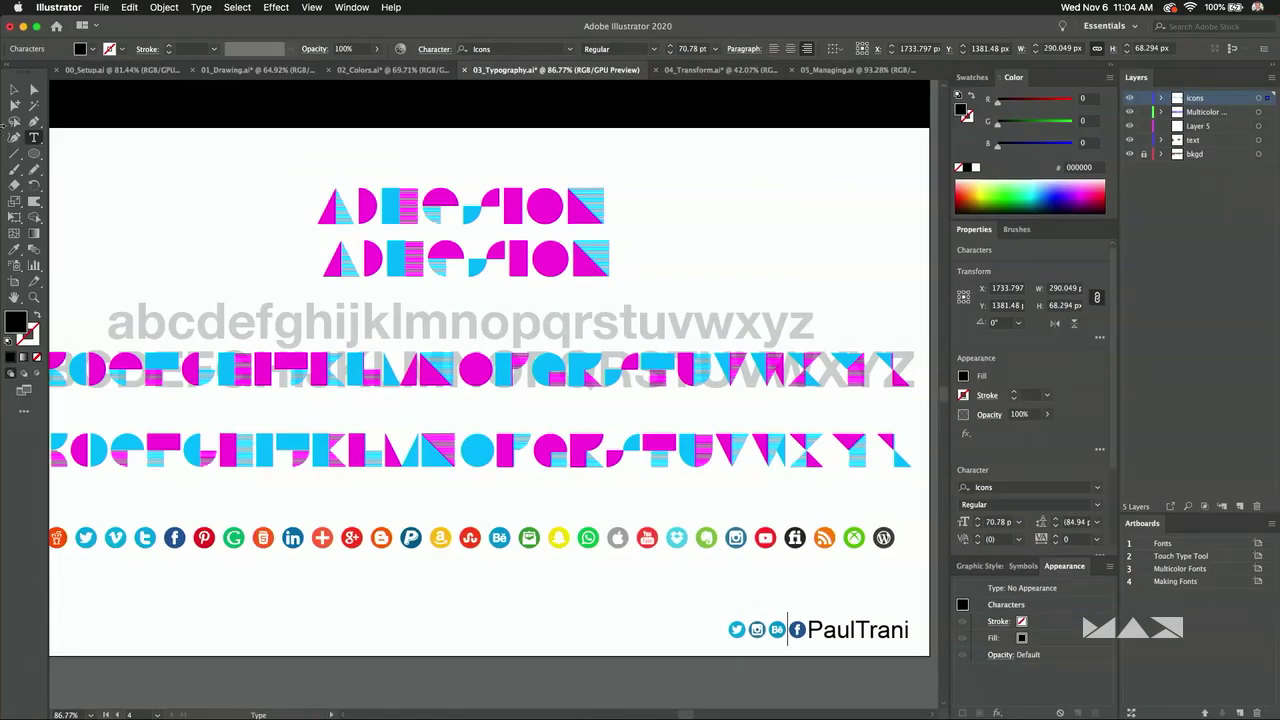
{"action": "left_click", "coordinate": [14, 89]}
{"action": "left_click", "coordinate": [294, 643]}
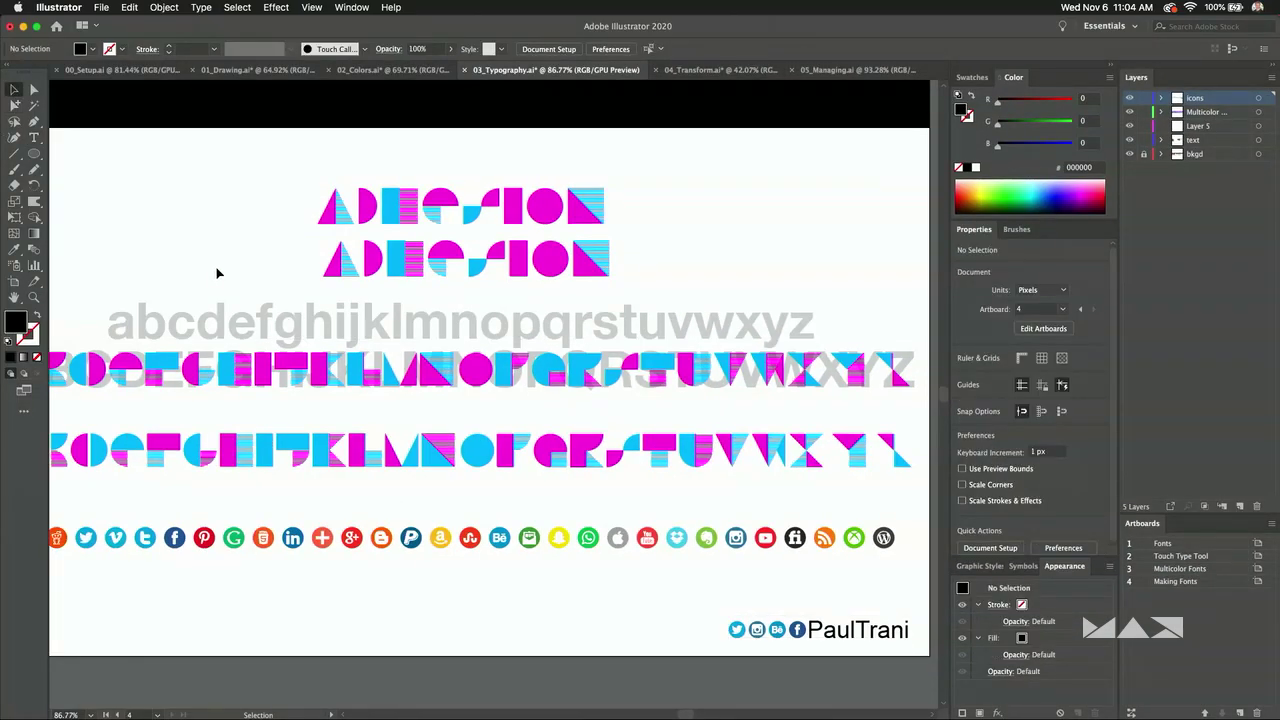
Review the Multicolor Fonts artboard, and return to the Making Fonts artboard.
{"action": "double_click", "coordinate": [1224, 549]}
{"action": "double_click", "coordinate": [1224, 556]}
{"action": "left_click", "coordinate": [1224, 569]}
{"action": "double_click", "coordinate": [1224, 570]}
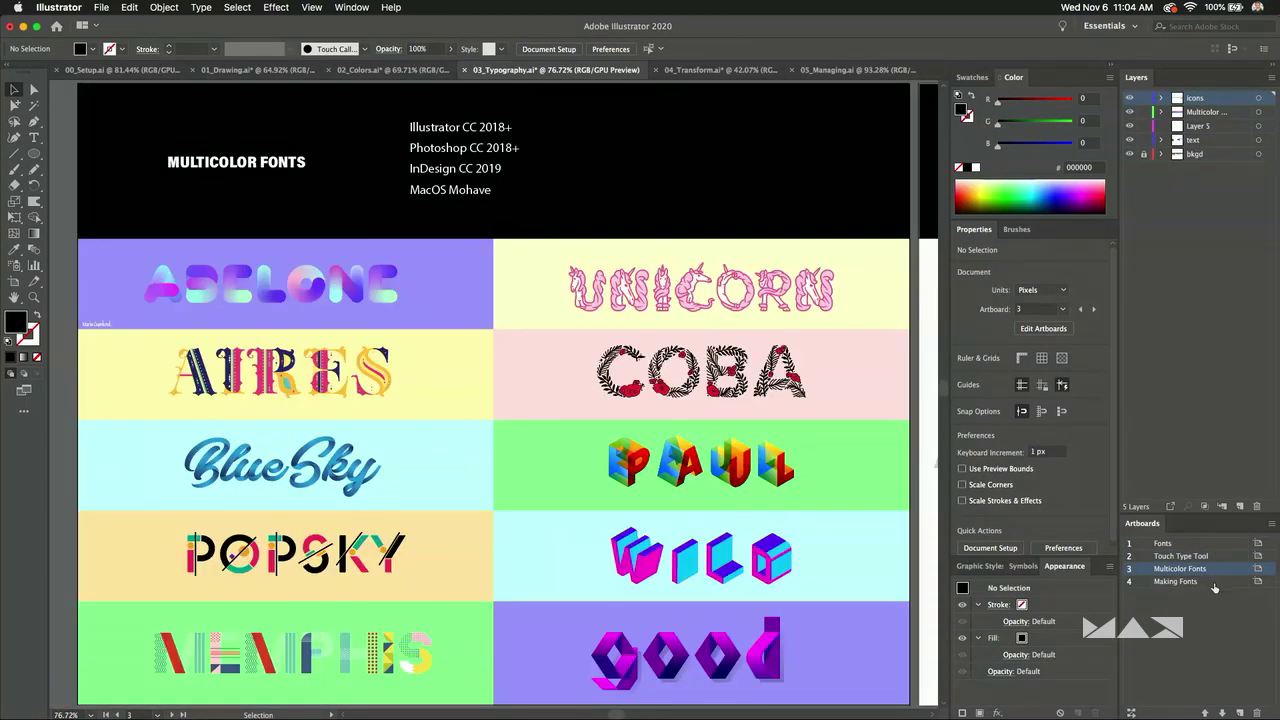
{"action": "double_click", "coordinate": [1217, 582]}
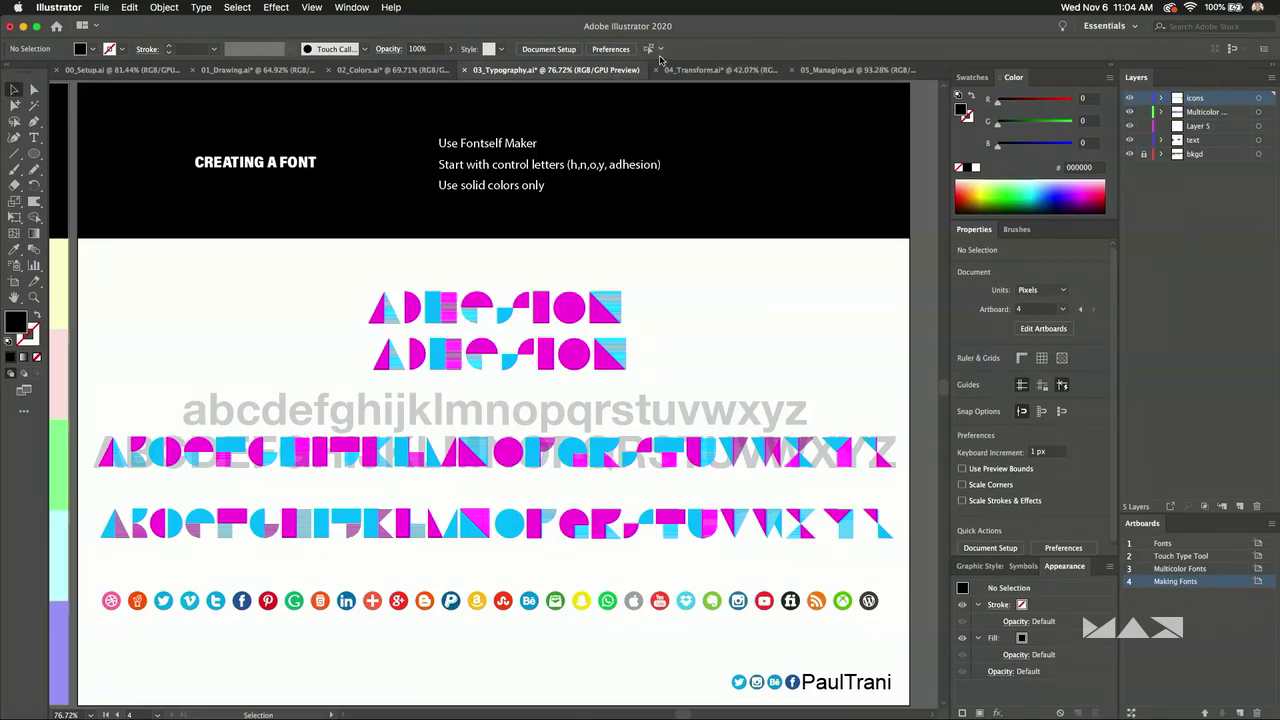
Switch to the 04_Transform.ai document and shift the first blond man on the artboard slightly towards his duplicate.
{"action": "left_click", "coordinate": [698, 71]}
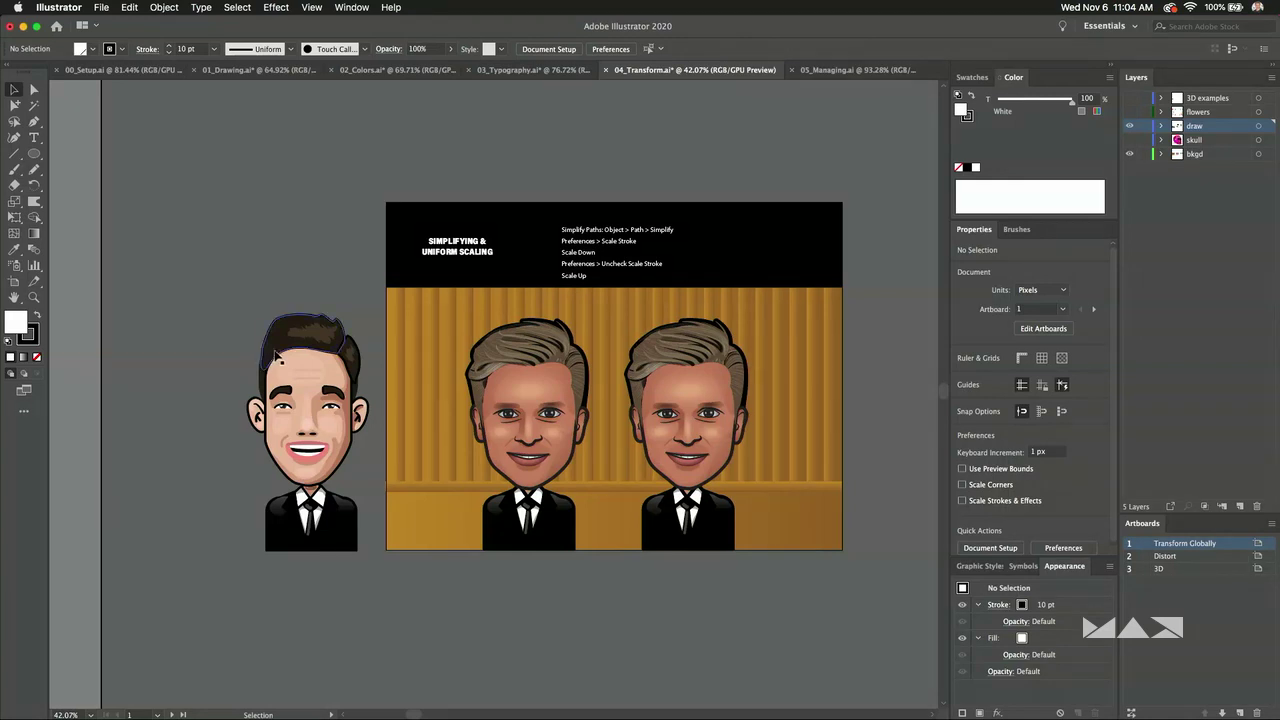
{"action": "left_click_drag", "start_coordinate": [545, 391], "coordinate": [530, 351]}
{"action": "left_click", "coordinate": [547, 157]}
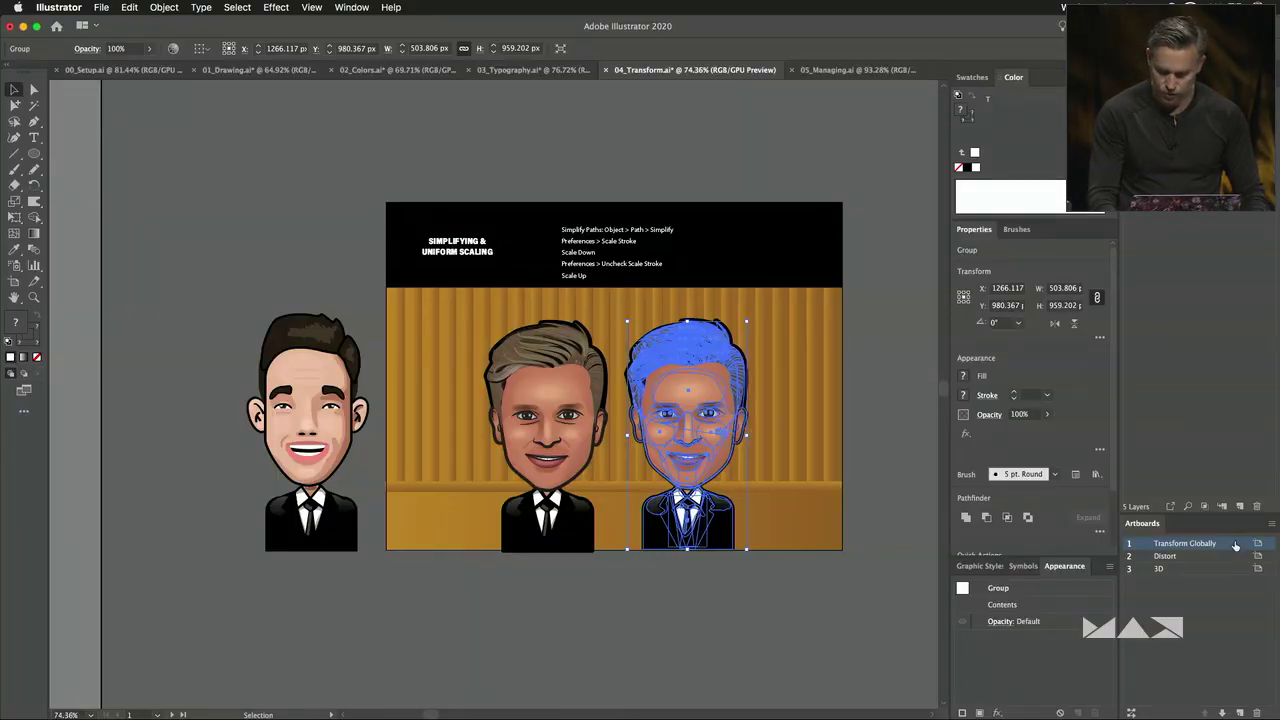
Undo and redo the last change on the Transform Globally artboard to compare both states of the second blond man.
{"action": "scroll", "coordinate": [770, 354], "scroll_direction": "up", "scroll_amount": 3}
{"action": "key", "text": "super+z"}
{"action": "key", "text": "shift+super+z"}
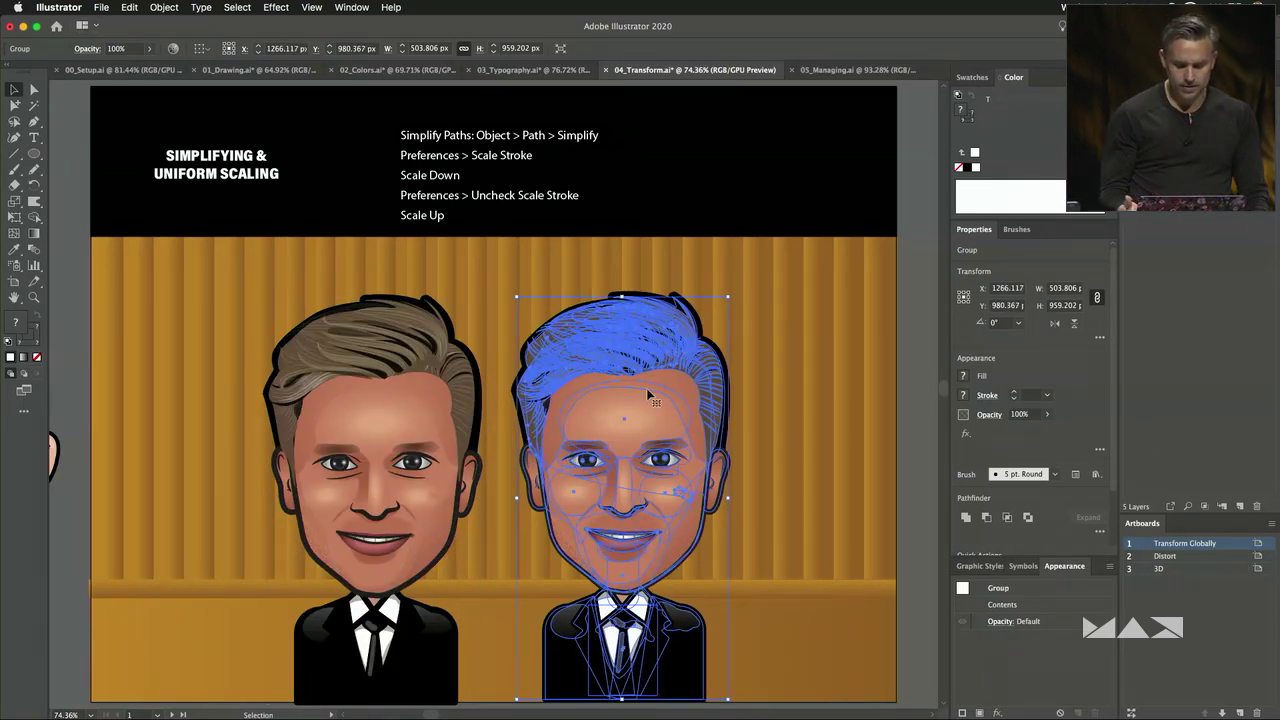
{"action": "key", "text": "super+z"}
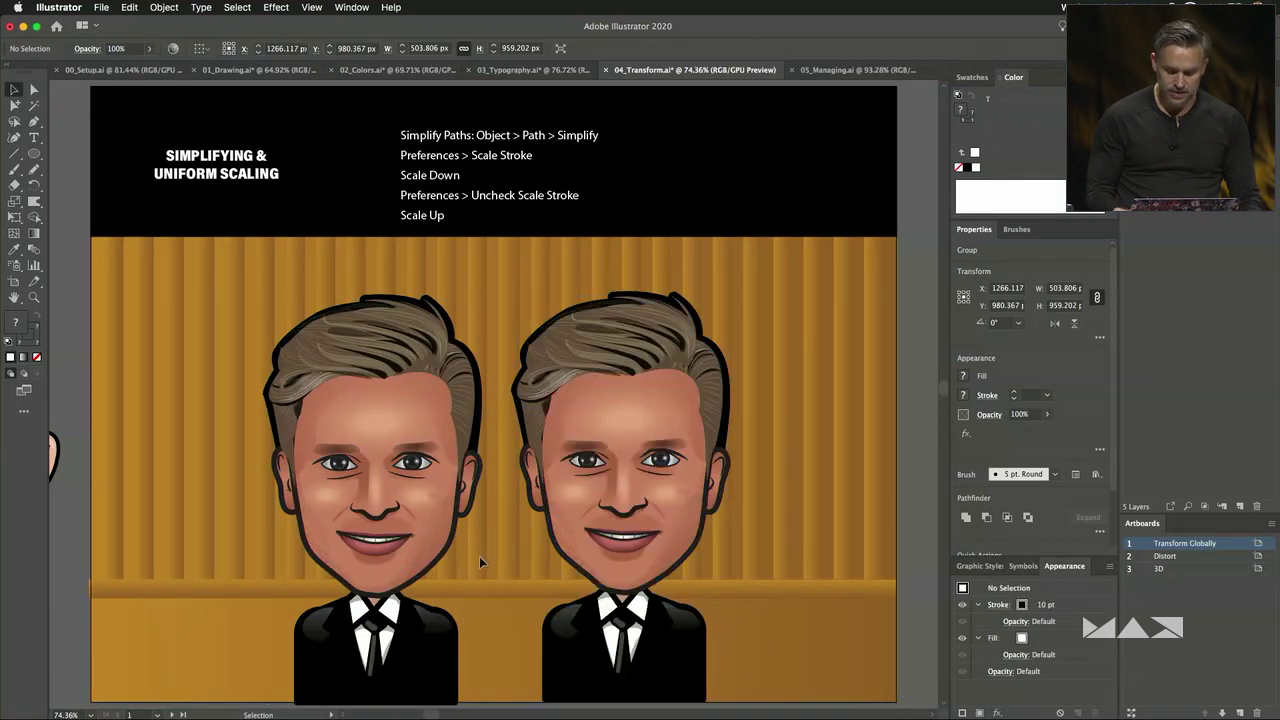
{"action": "key", "text": "shift+super+z"}
Keep Scale Strokes & Effects off in the general preferences and scale the second blond man down to about 225 by 429 px.
{"action": "left_click", "coordinate": [59, 7]}
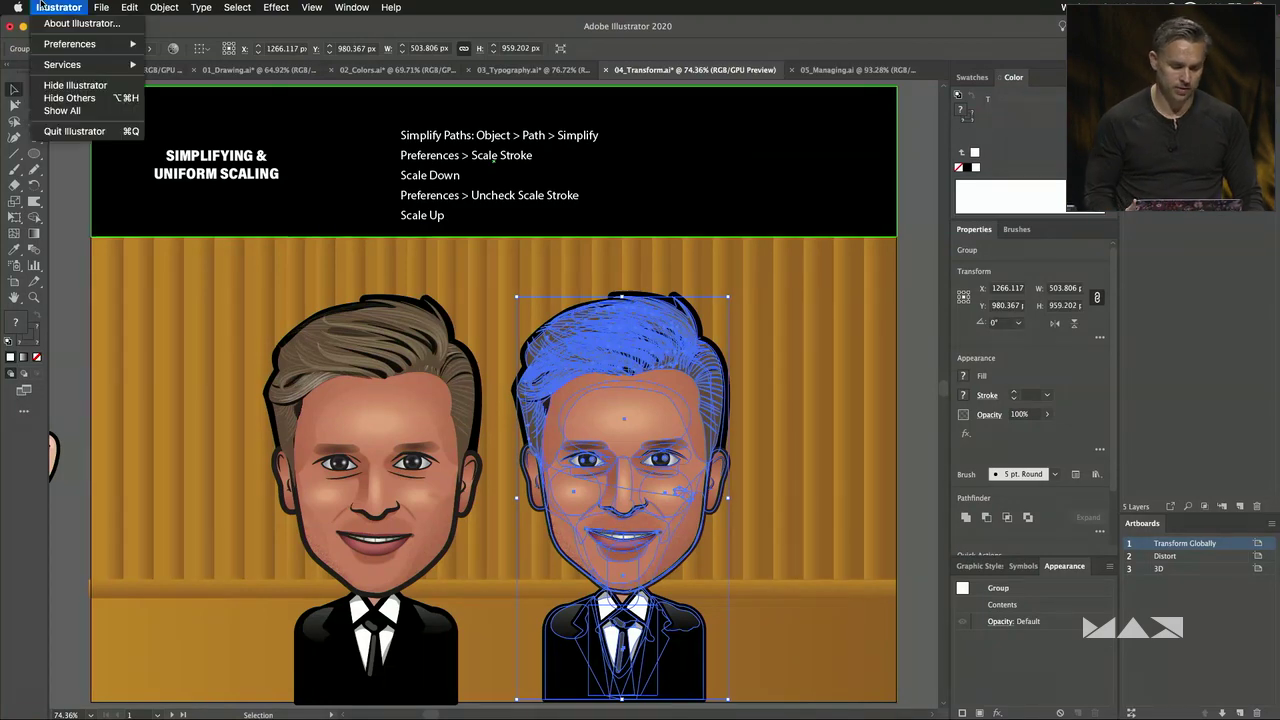
{"action": "mouse_move", "coordinate": [90, 44]}
{"action": "left_click", "coordinate": [174, 44]}
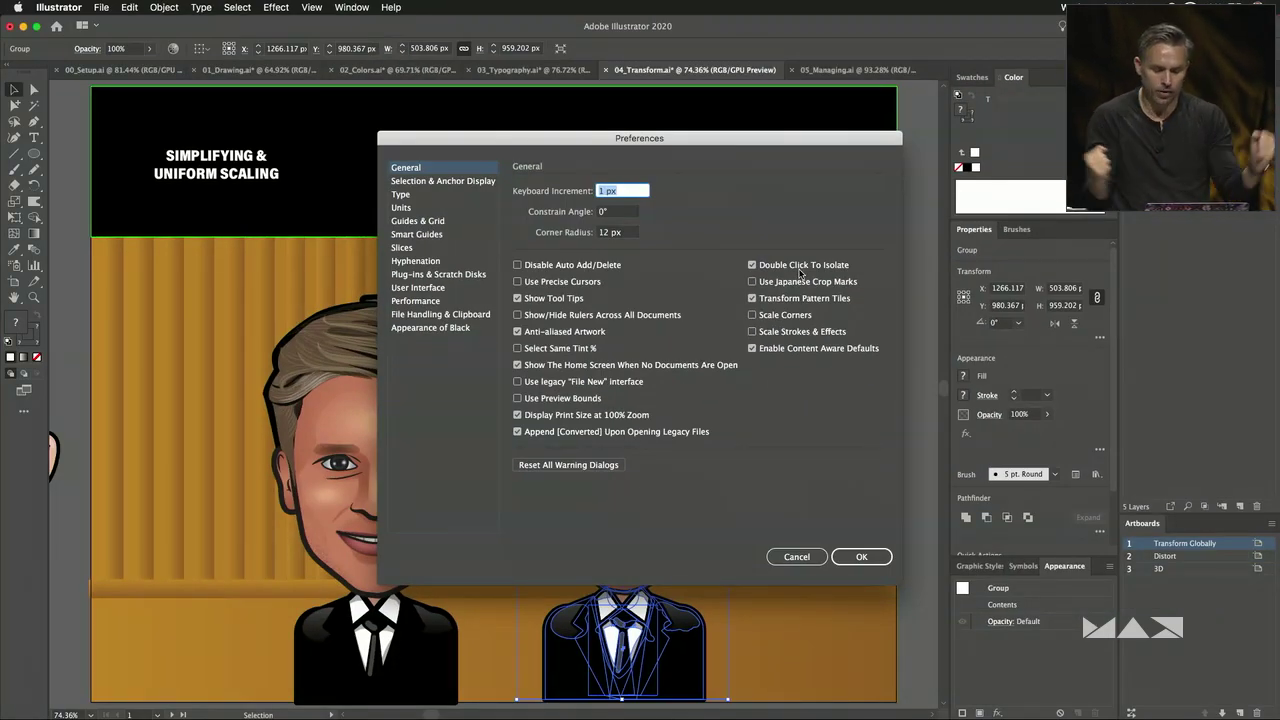
{"action": "left_click", "coordinate": [861, 556]}
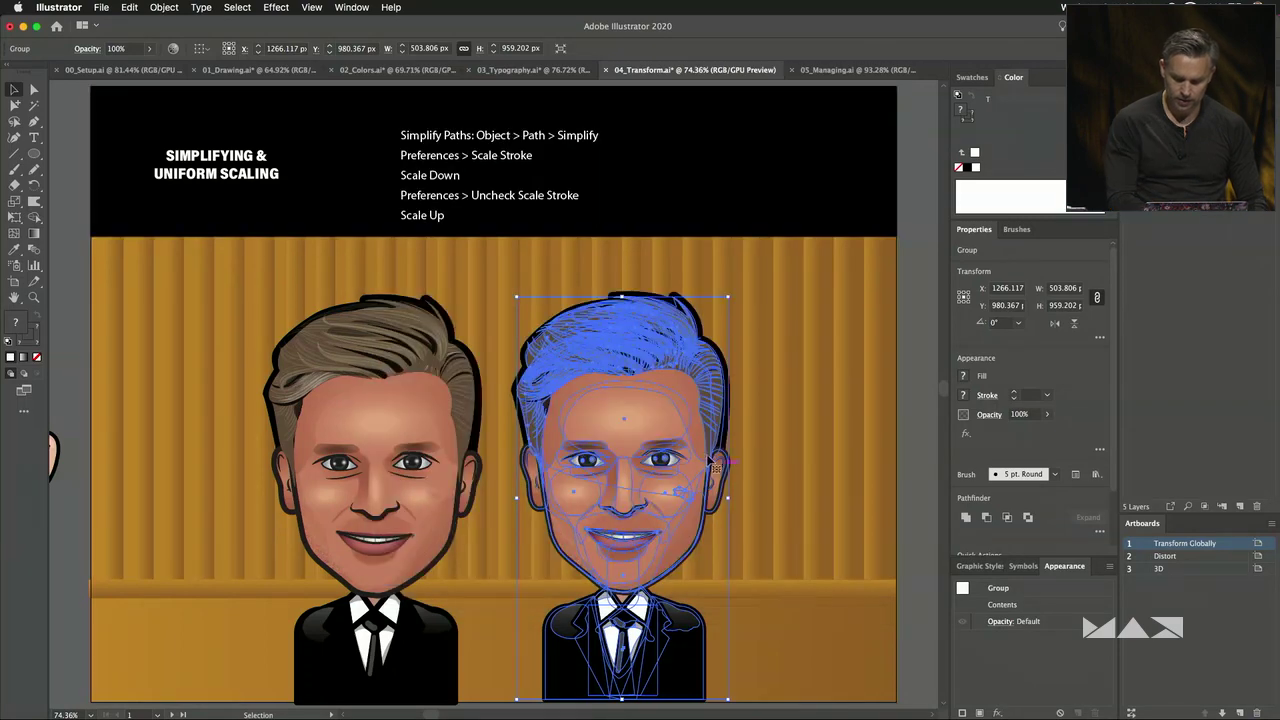
{"action": "left_click_drag", "start_coordinate": [728, 296], "coordinate": [646, 519]}
{"action": "left_click", "coordinate": [497, 614]}
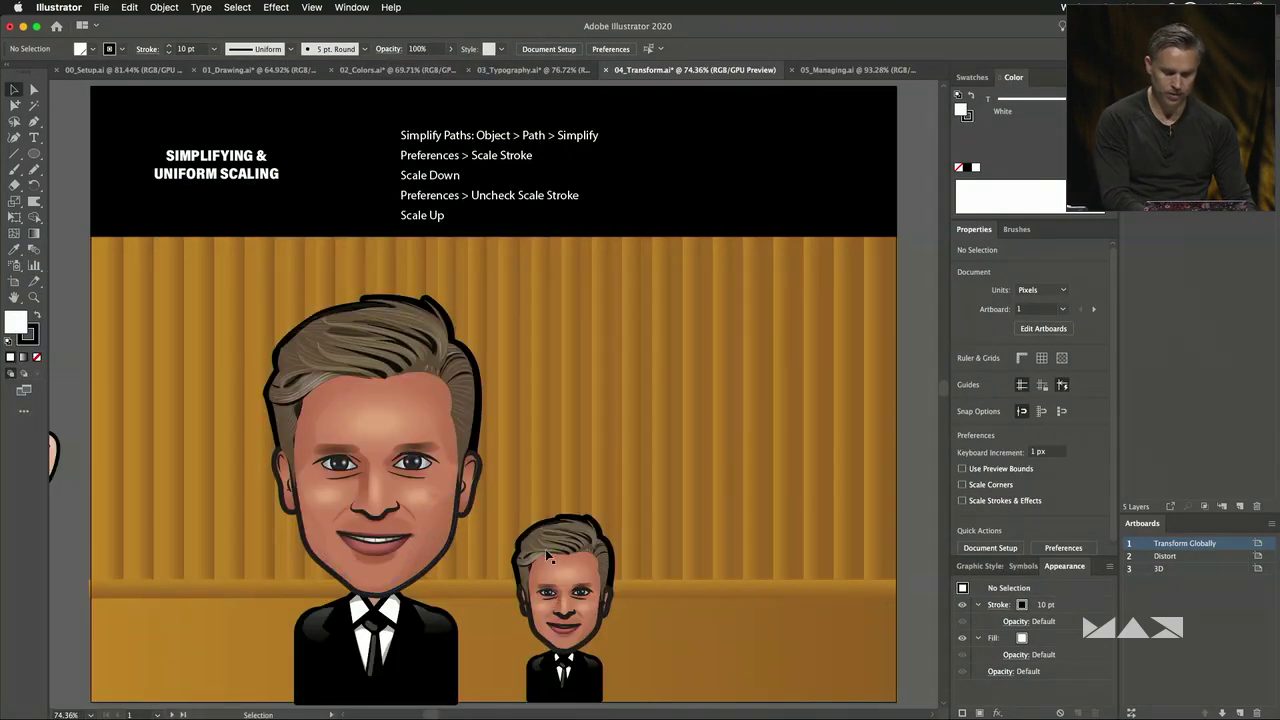
Turn on Scale Strokes & Effects in the general preferences and scale the small blond man up to about the other man's height.
{"action": "left_click", "coordinate": [545, 549]}
{"action": "left_click", "coordinate": [75, 6]}
{"action": "mouse_move", "coordinate": [70, 44]}
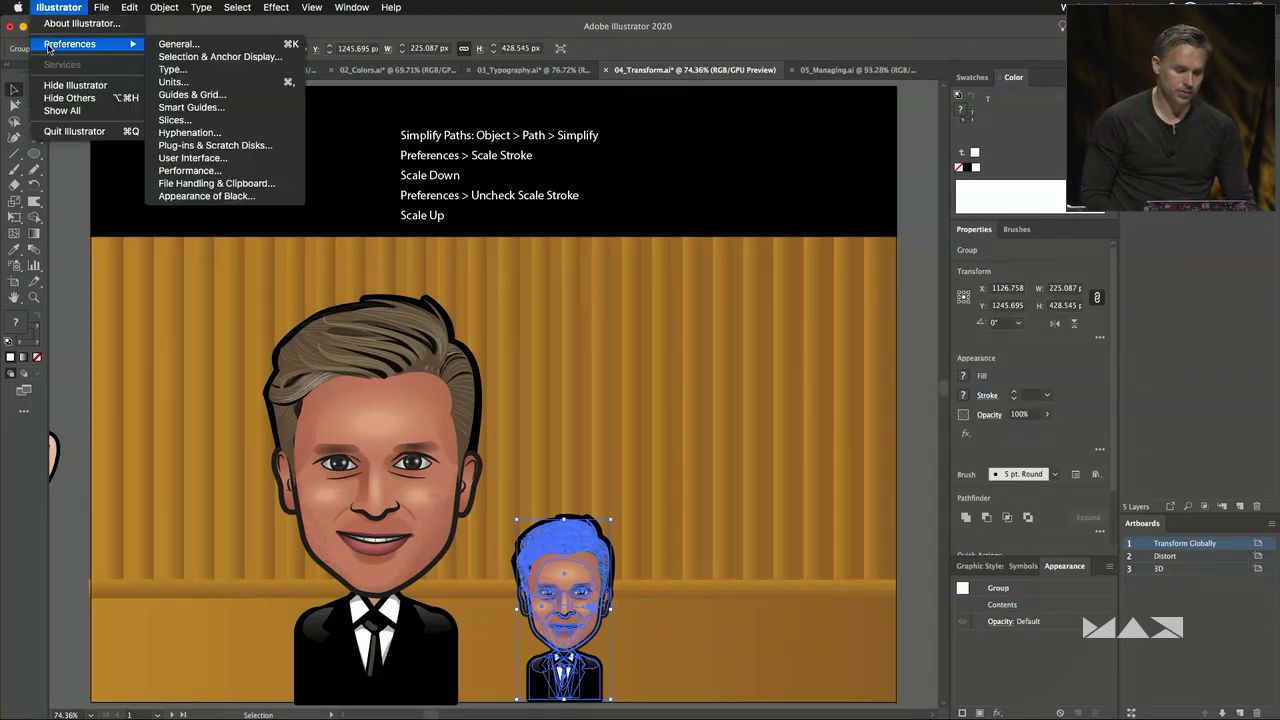
{"action": "left_click", "coordinate": [276, 47]}
{"action": "left_click", "coordinate": [753, 332]}
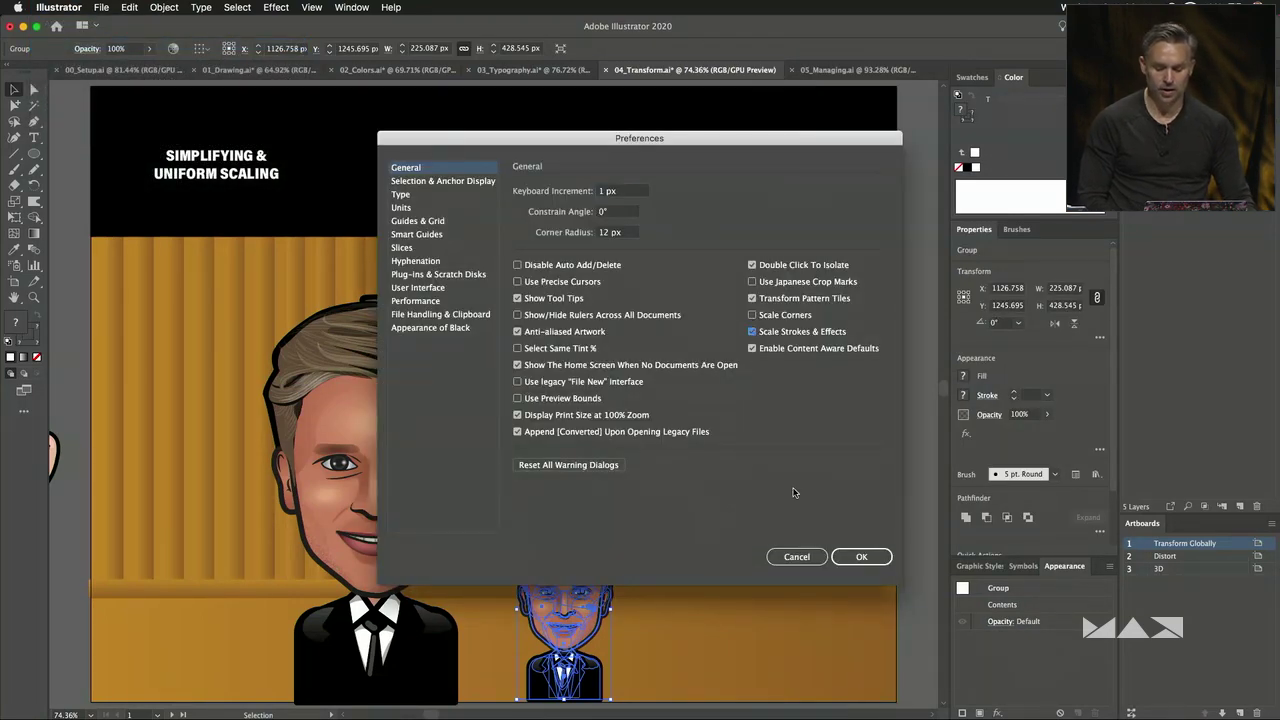
{"action": "left_click", "coordinate": [851, 557]}
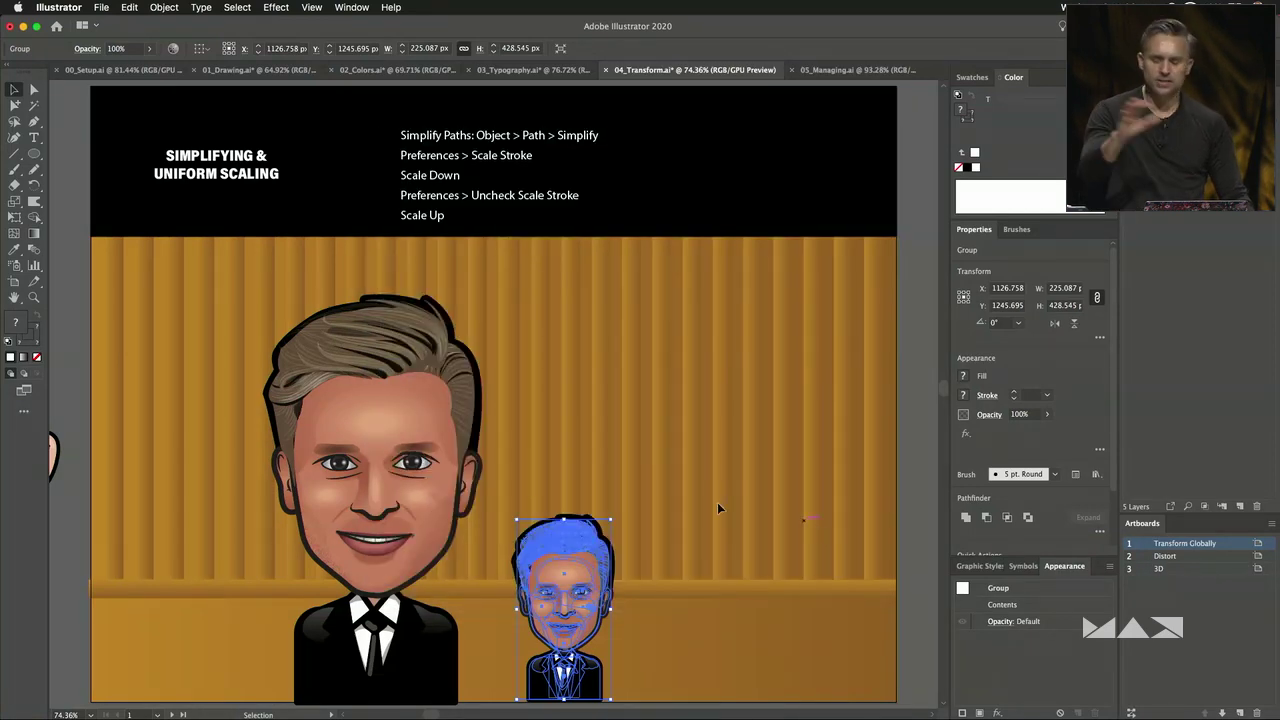
{"action": "left_click_drag", "start_coordinate": [609, 520], "coordinate": [795, 297]}
{"action": "left_click", "coordinate": [796, 440]}
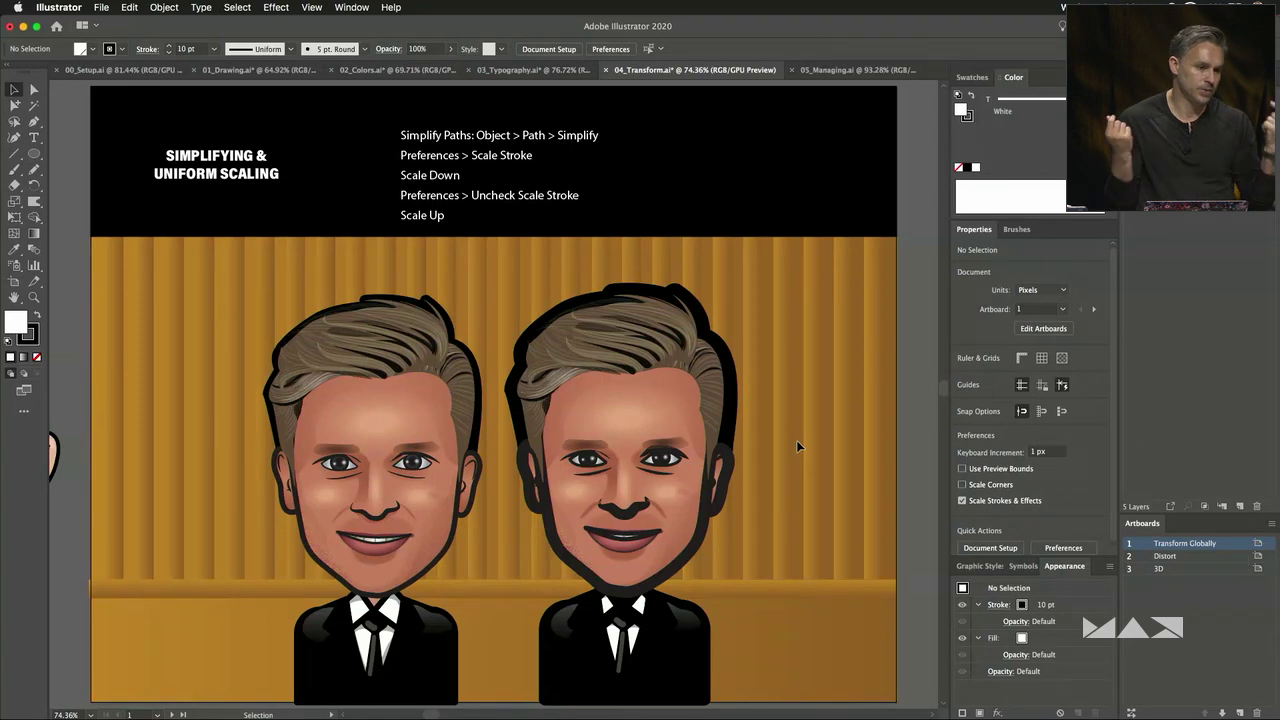
Go to the Distort artboard and fit it in the view.
{"action": "scroll", "coordinate": [900, 302], "scroll_direction": "down", "scroll_amount": 3}
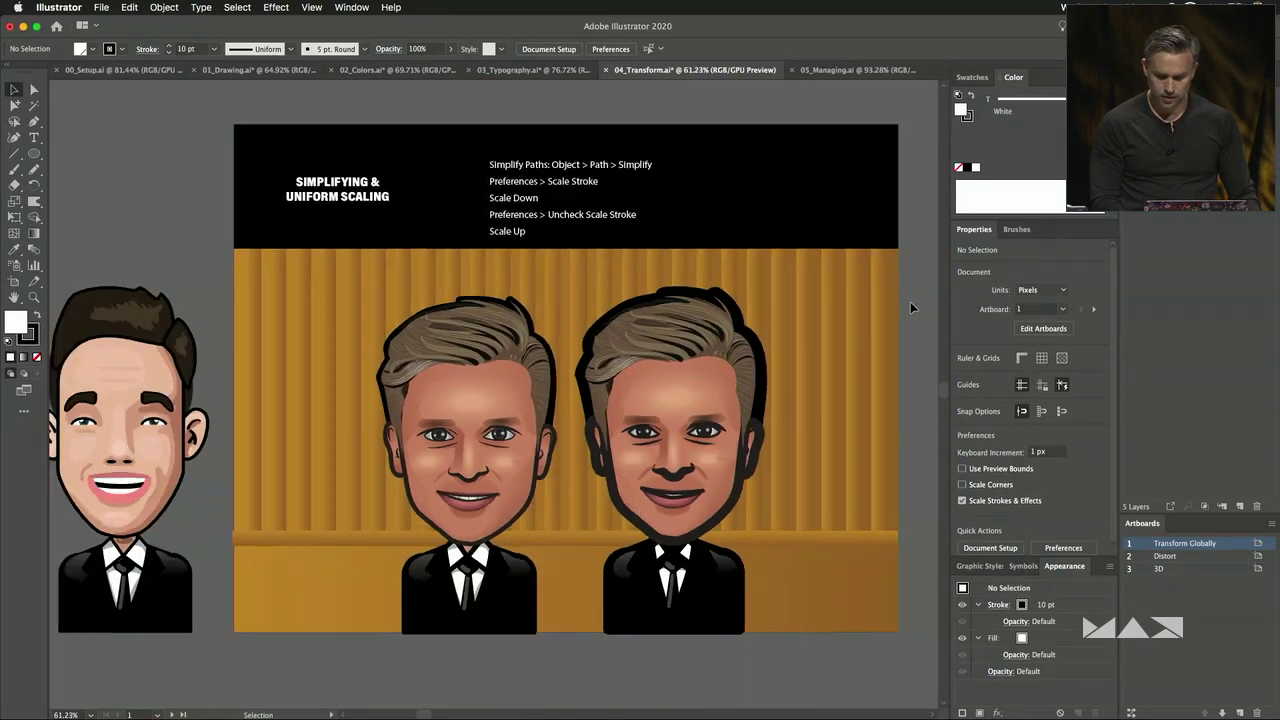
{"action": "left_click_drag", "start_coordinate": [898, 290], "coordinate": [870, 293]}
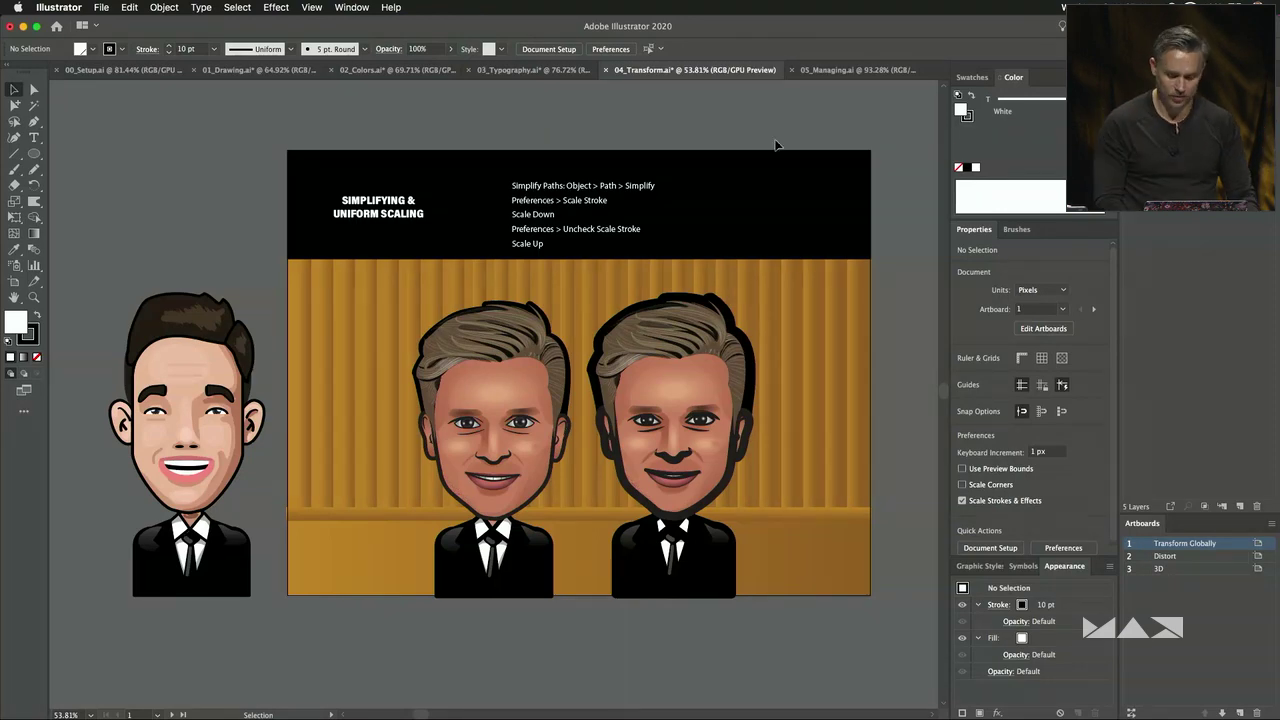
{"action": "left_click_drag", "start_coordinate": [842, 169], "coordinate": [357, 263]}
{"action": "scroll", "coordinate": [311, 271], "scroll_direction": "up", "scroll_amount": 3}
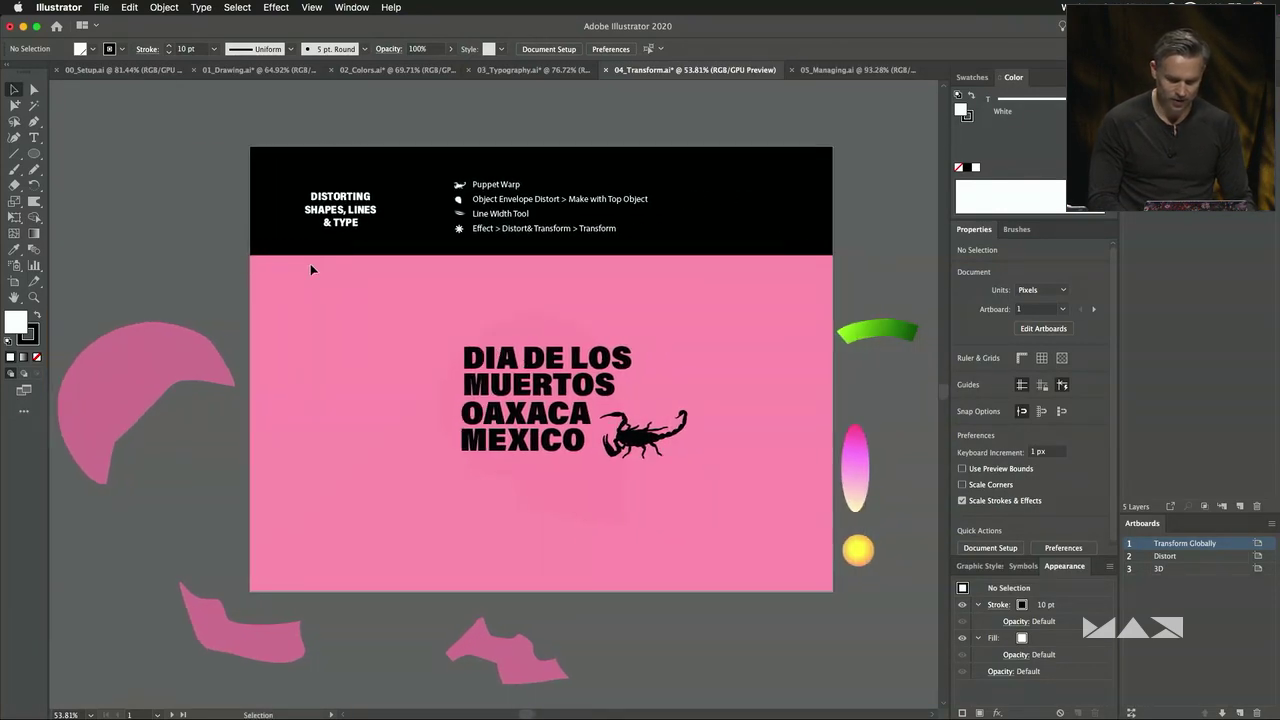
{"action": "double_click", "coordinate": [1217, 557]}
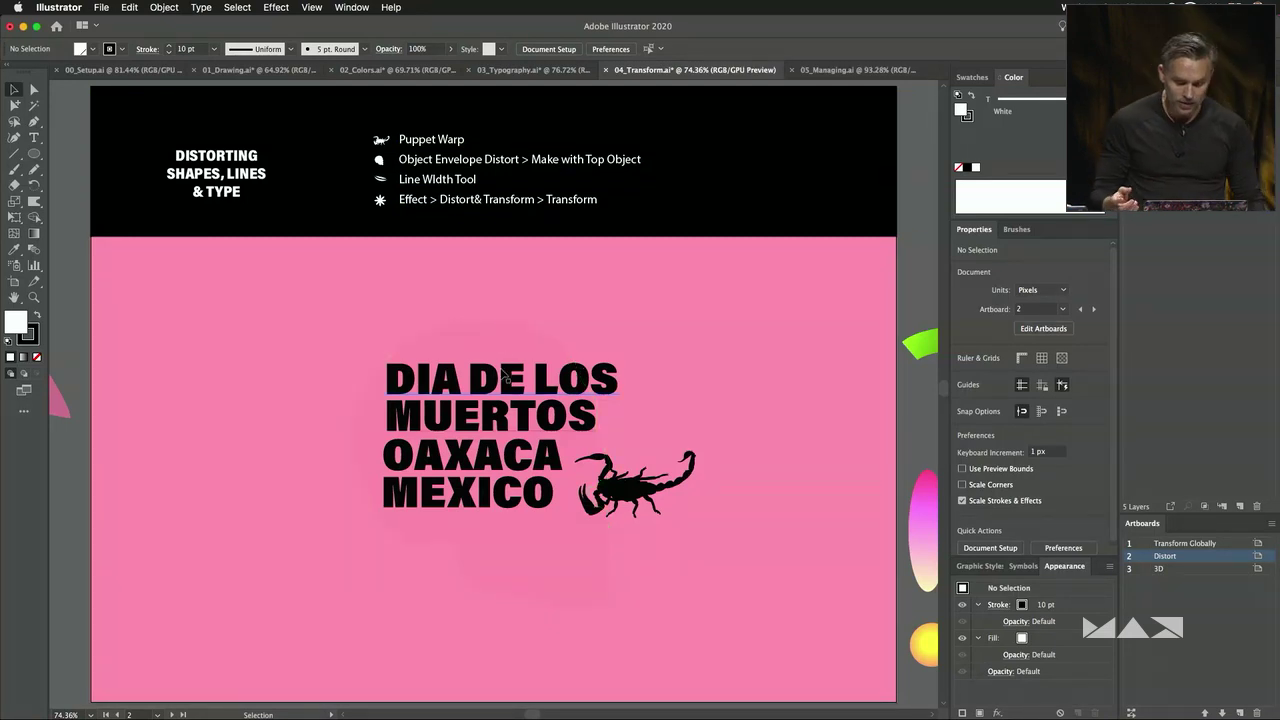
{"action": "left_click", "coordinate": [580, 385]}
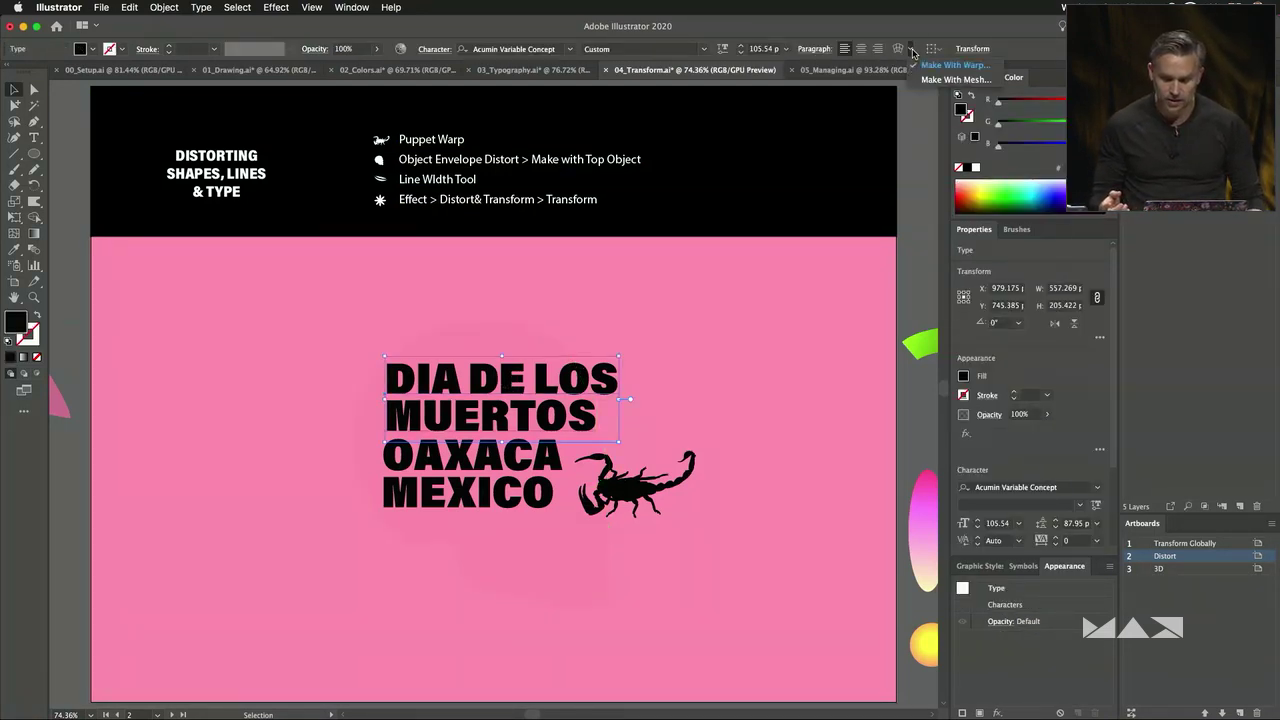
{"action": "key", "text": "alt+super+m"}
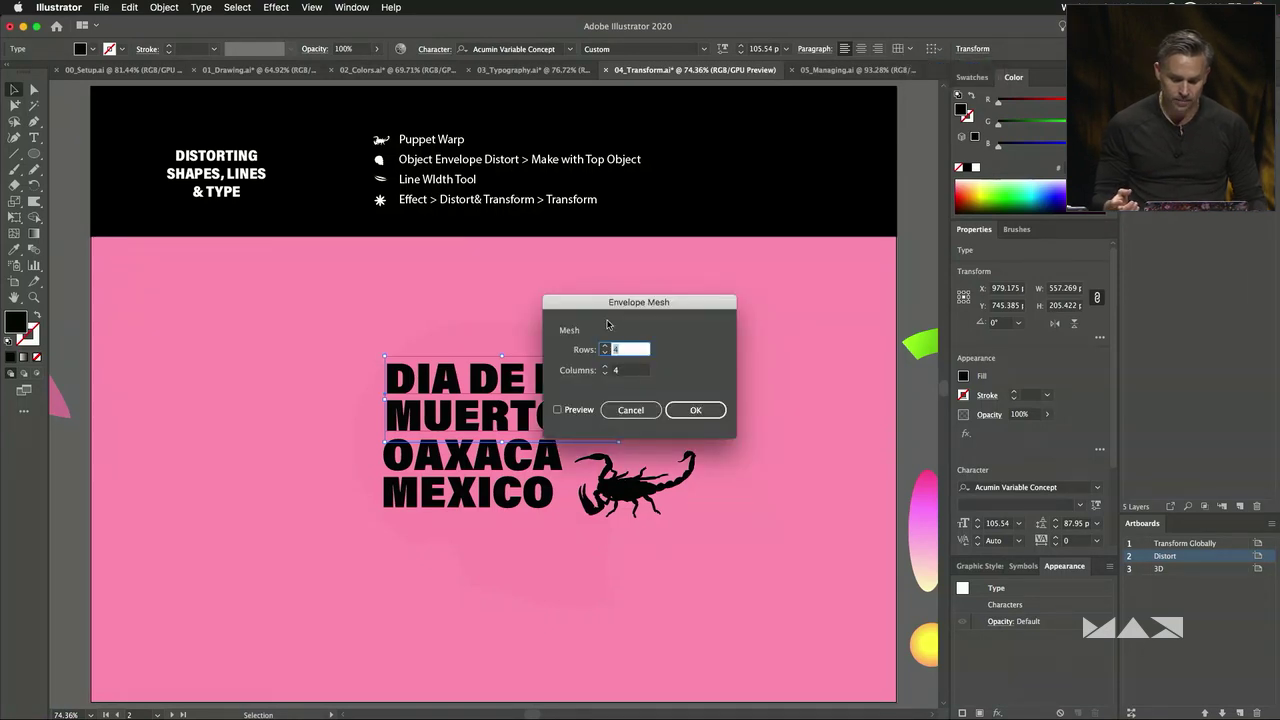
{"action": "left_click", "coordinate": [630, 410]}
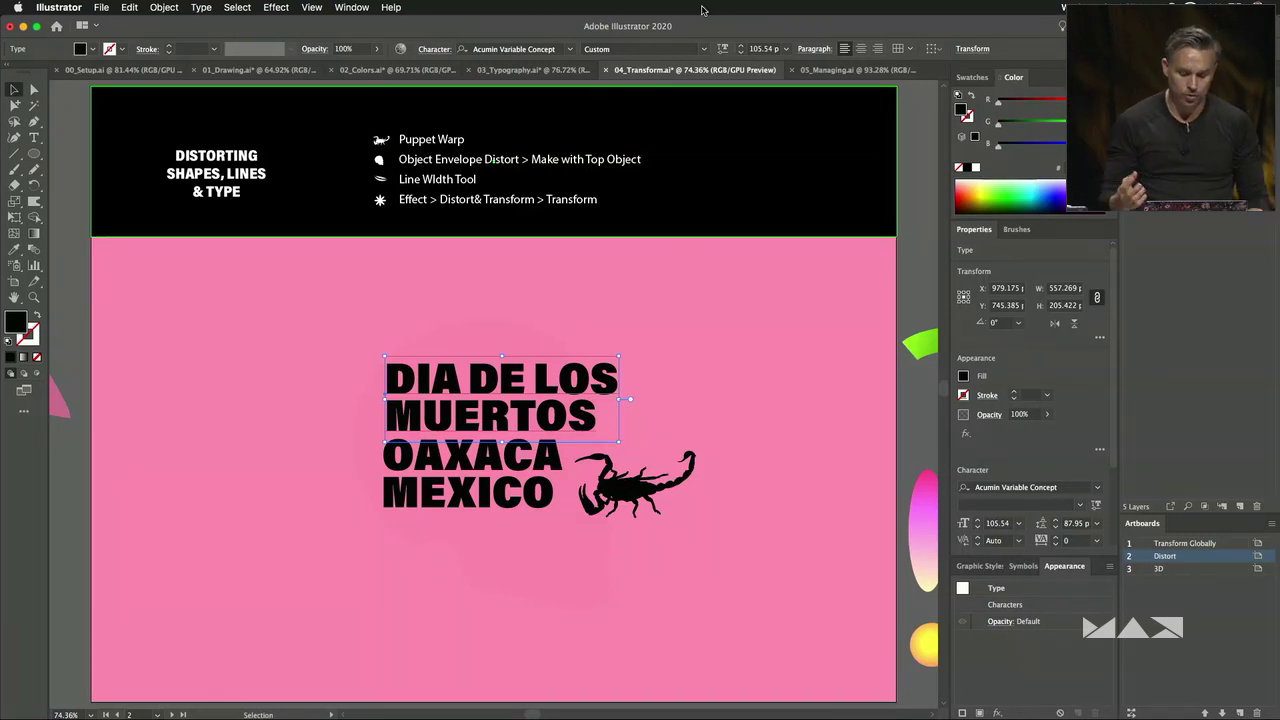
Move the DIA DE LOS MUERTOS text off the skull outline, place the curved pink shape over it, and select both.
{"action": "left_click", "coordinate": [323, 410]}
{"action": "left_click_drag", "start_coordinate": [58, 408], "coordinate": [352, 388]}
{"action": "left_click", "coordinate": [298, 405], "text": "shift"}
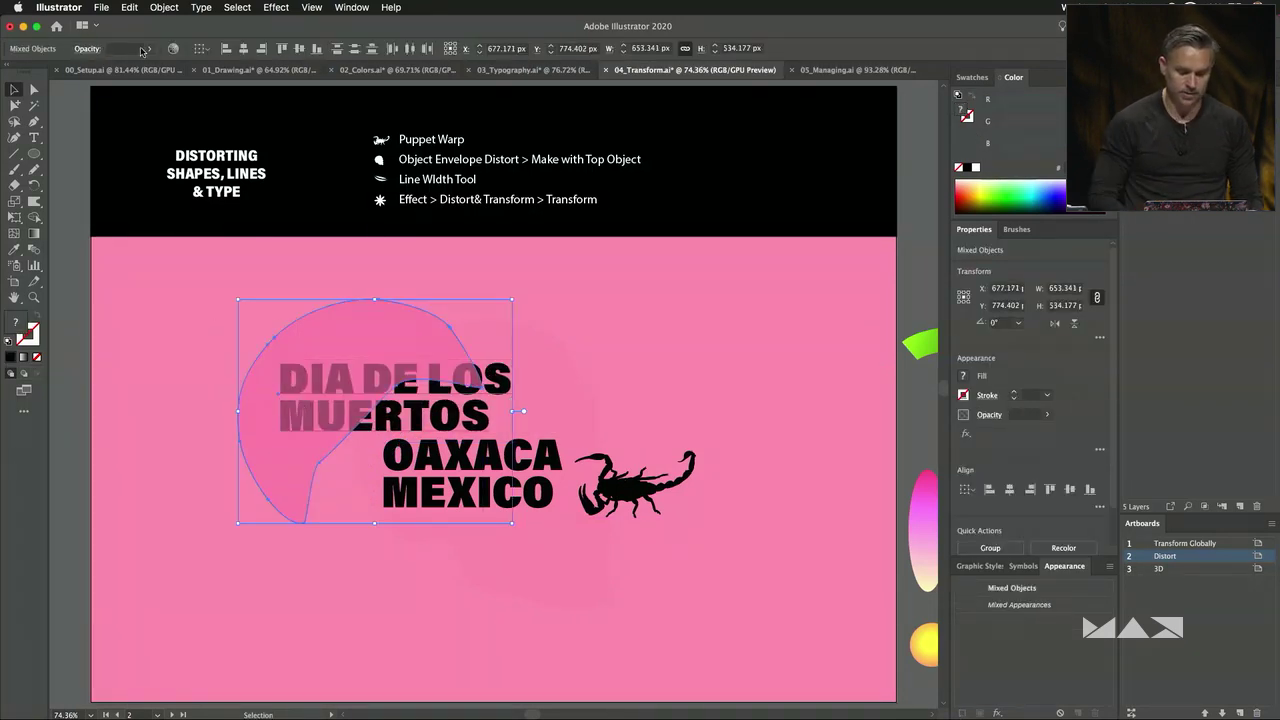
Warp the DIA DE LOS MUERTOS text into the curved shape with Envelope Distort, Make with Top Object.
{"action": "left_click", "coordinate": [164, 7]}
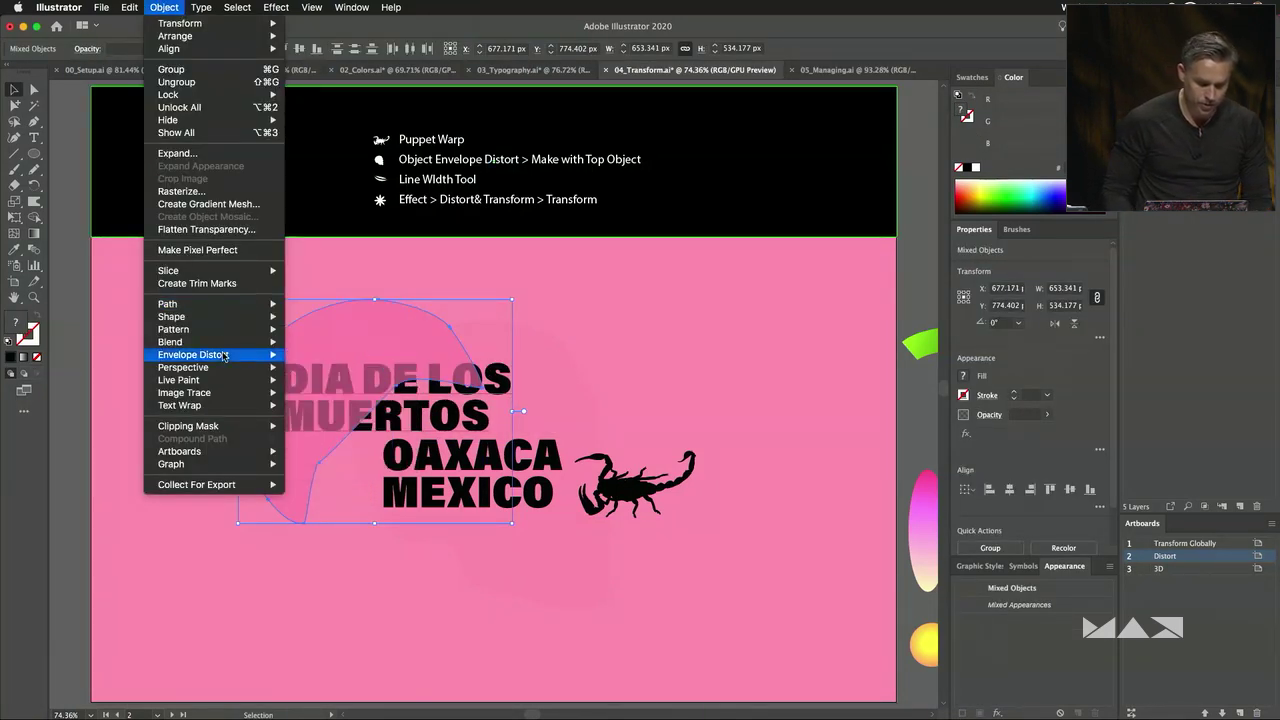
{"action": "mouse_move", "coordinate": [226, 356]}
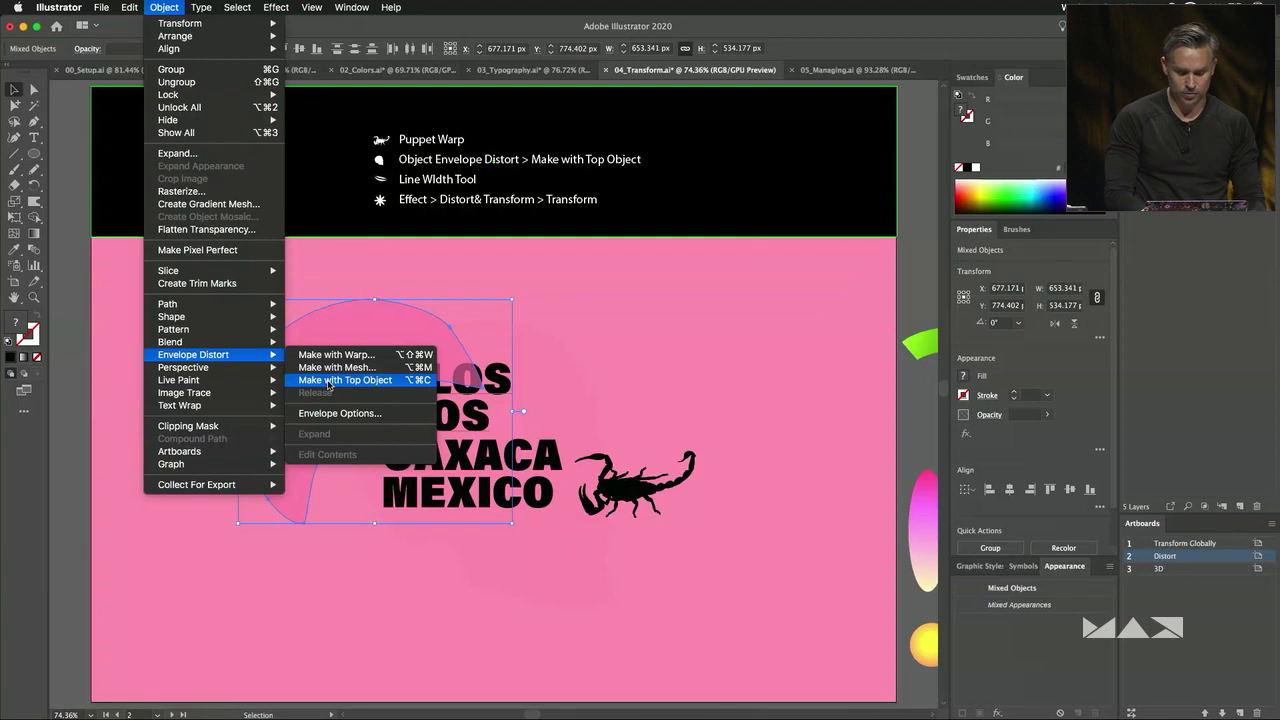
{"action": "left_click", "coordinate": [328, 382]}
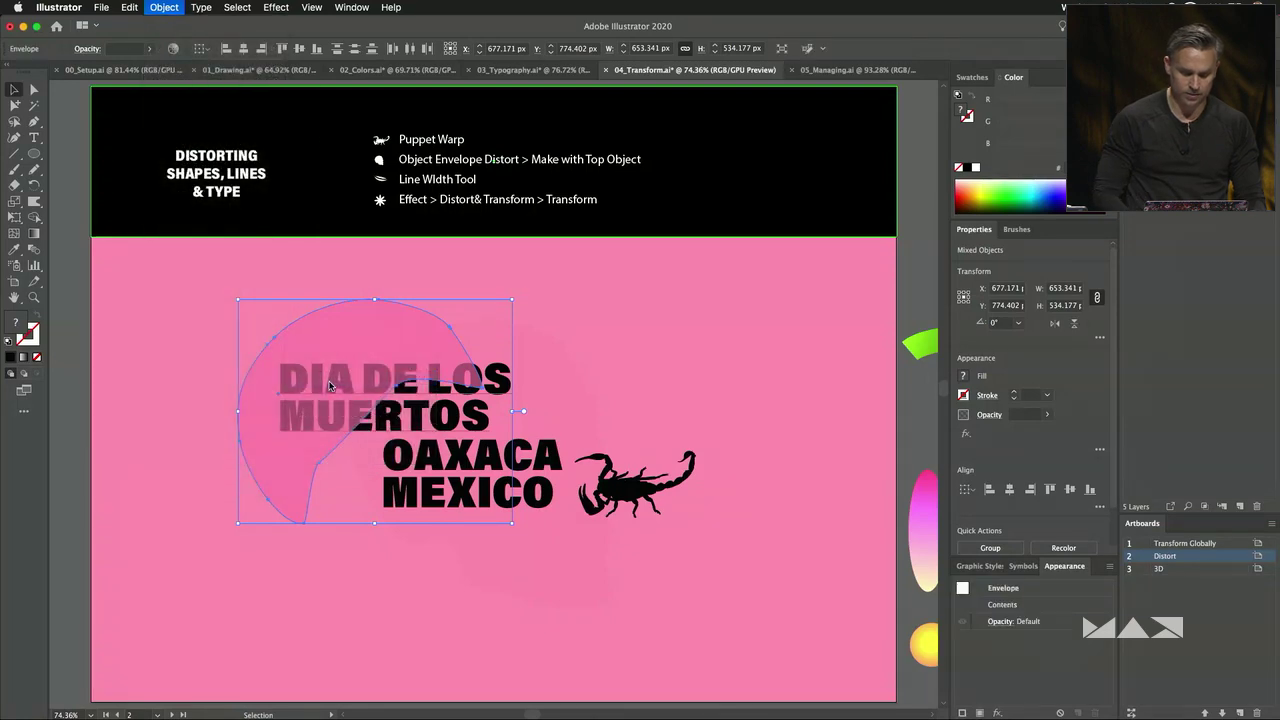
{"action": "left_click", "coordinate": [183, 352]}
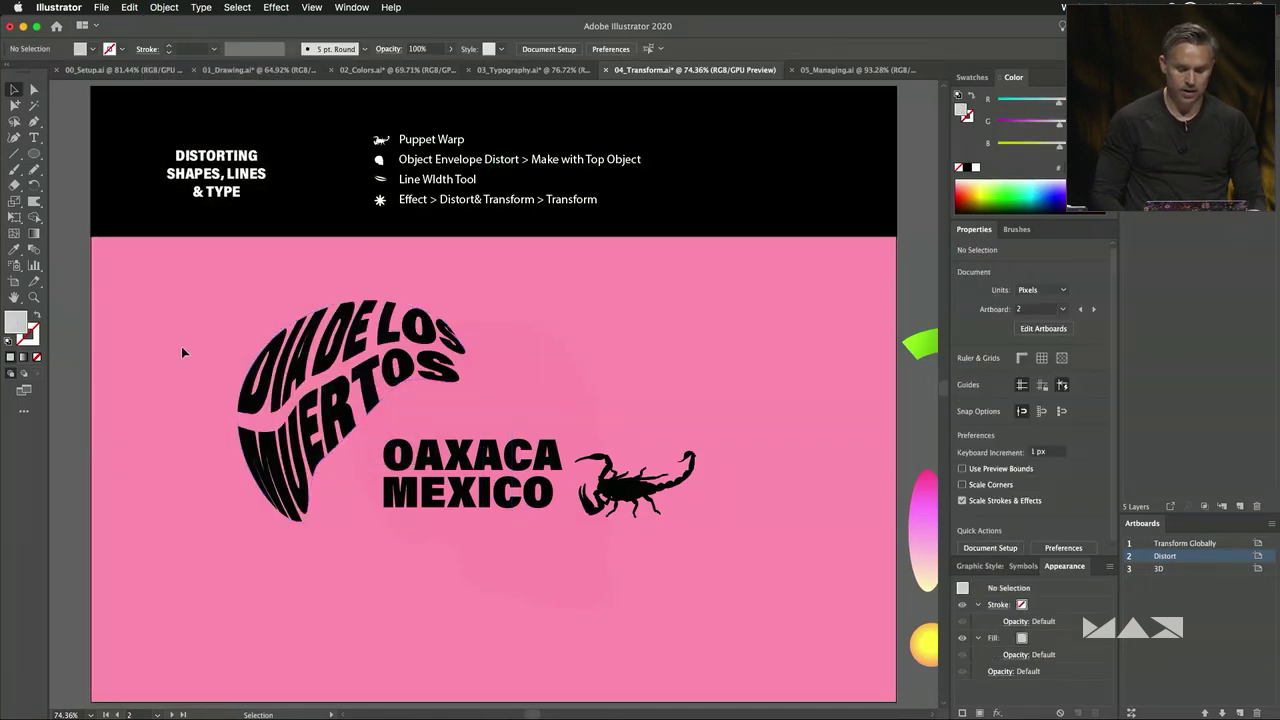
Enter the warped DIA DE LOS MUERTOS envelope to show that its text is still editable, and exit isolation mode.
{"action": "double_click", "coordinate": [297, 375]}
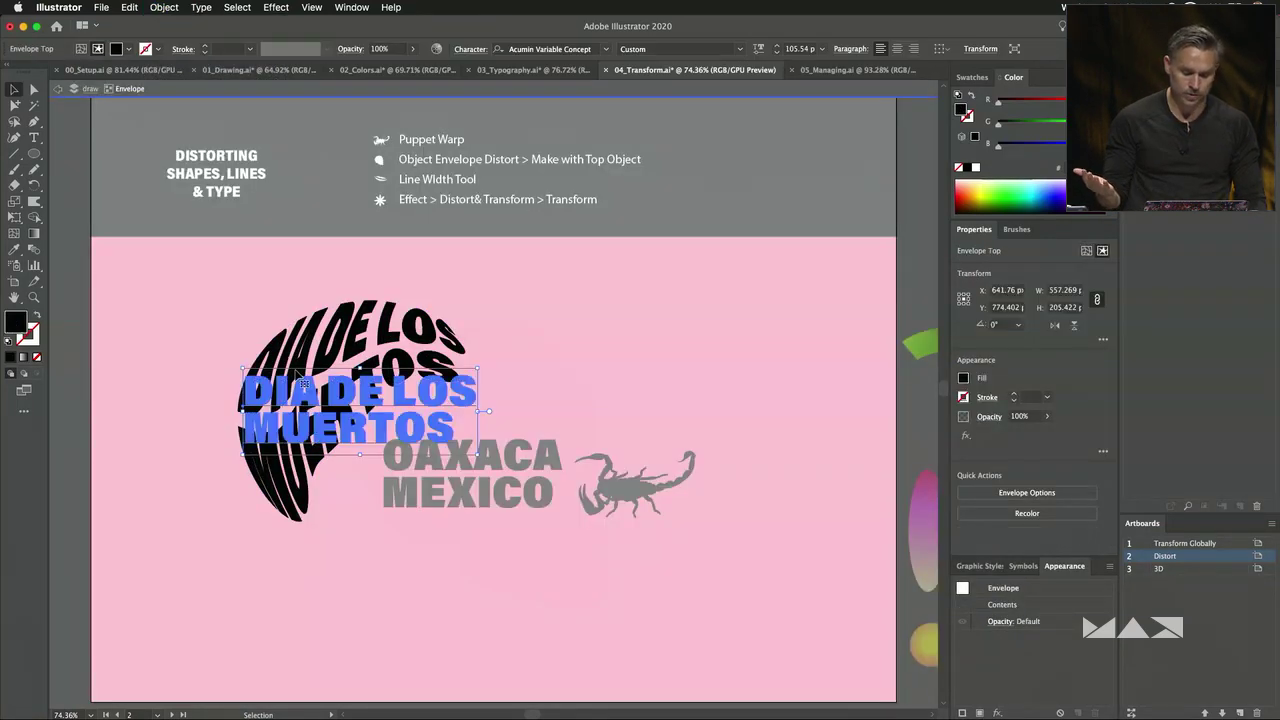
{"action": "double_click", "coordinate": [304, 398]}
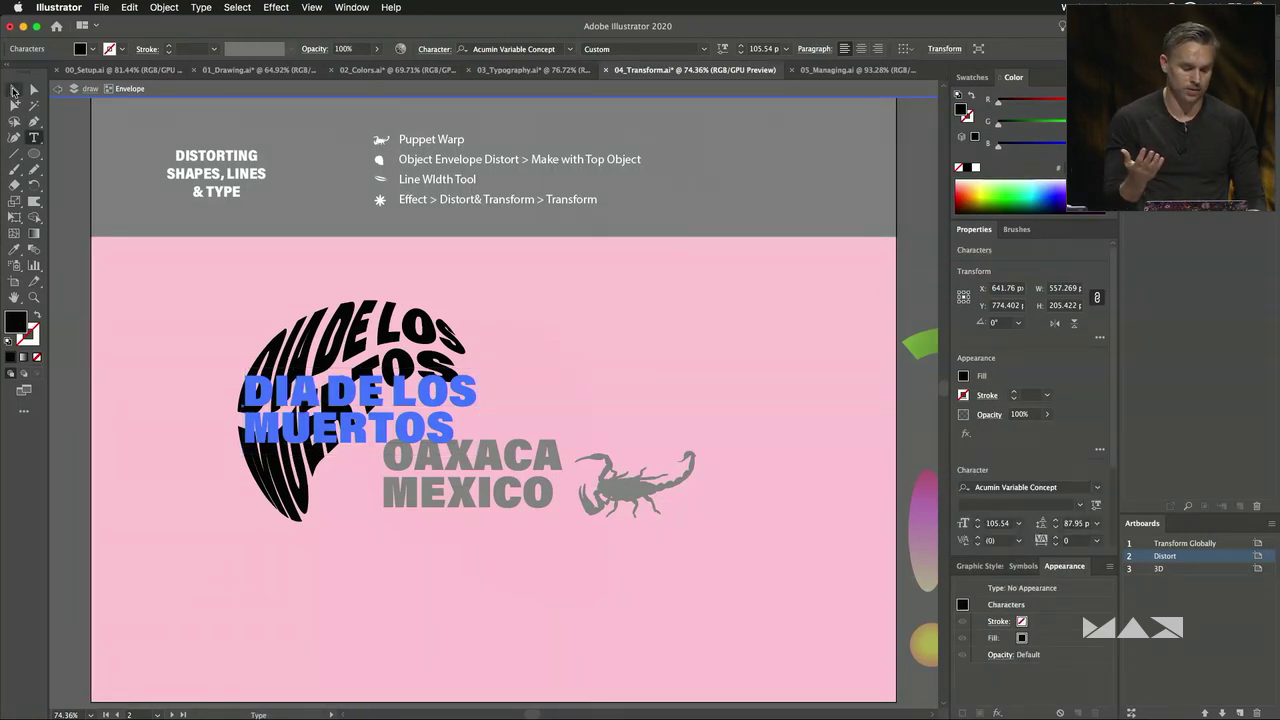
{"action": "left_click", "coordinate": [14, 89]}
{"action": "left_click", "coordinate": [54, 89]}
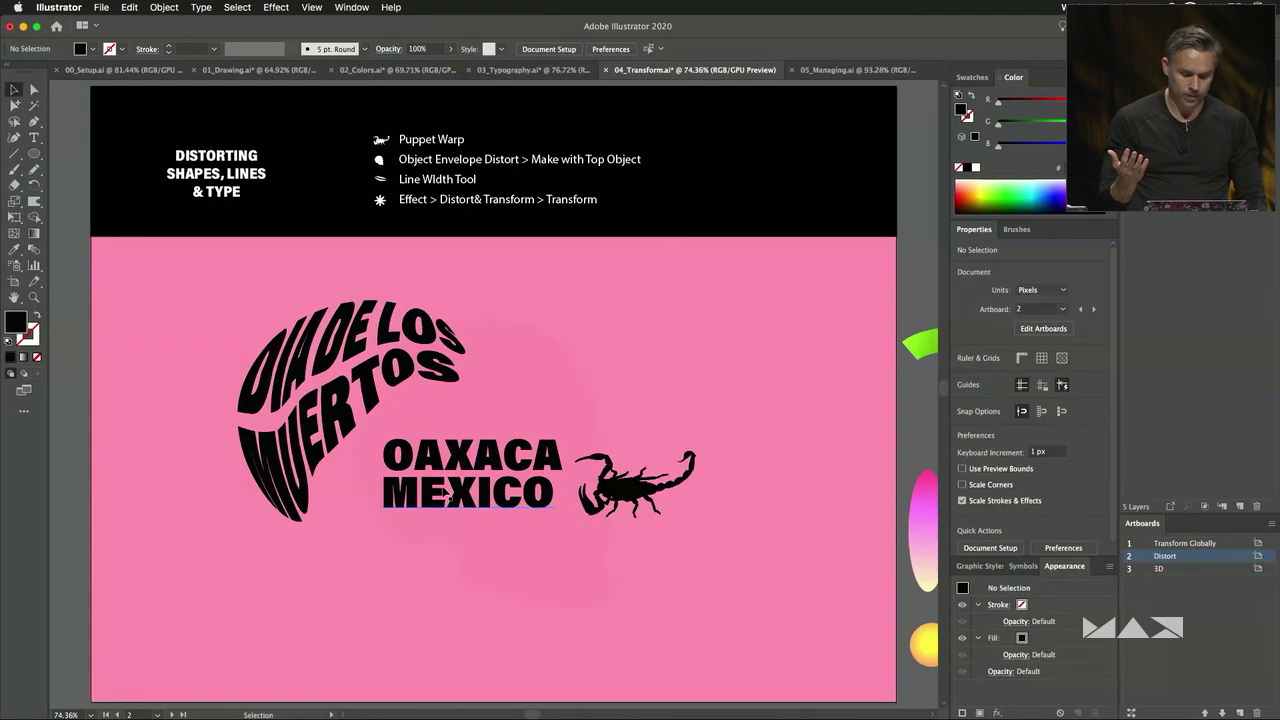
Move the pink jaw-like shape from below the artboard to just under the warped DIA DE LOS MUERTOS text.
{"action": "scroll", "coordinate": [371, 549], "scroll_direction": "down", "scroll_amount": 5}
{"action": "scroll", "coordinate": [371, 549], "scroll_direction": "left", "scroll_amount": 3}
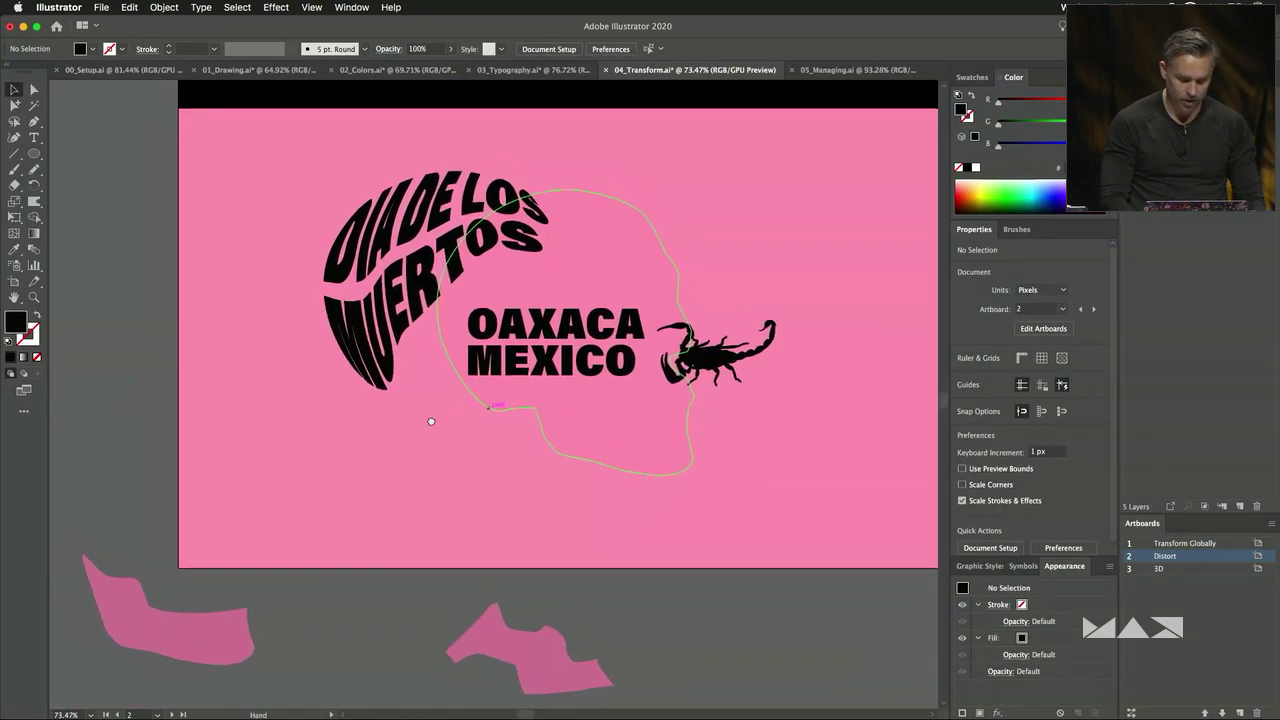
{"action": "left_click_drag", "start_coordinate": [158, 611], "coordinate": [418, 467]}
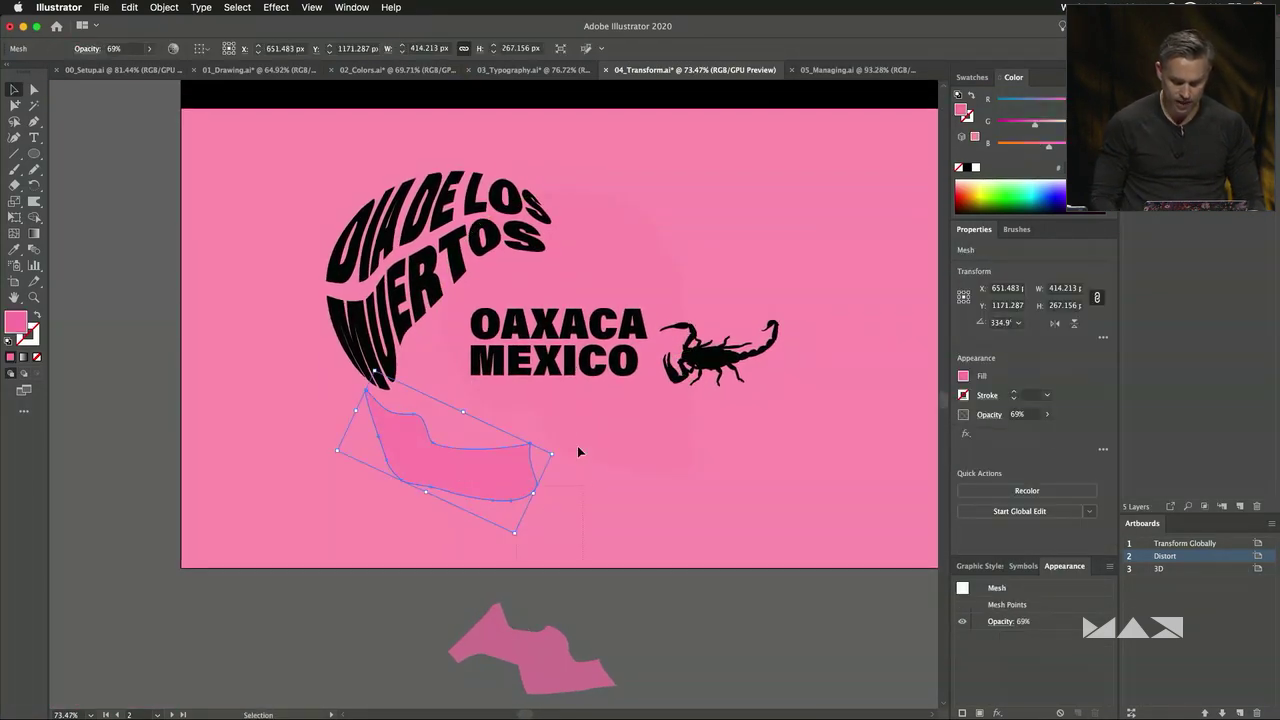
{"action": "left_click", "coordinate": [570, 490], "text": "shift"}
Place the remaining jagged pink shape beside the warped text, move the OAXACA text onto it, and select both.
{"action": "left_click", "coordinate": [489, 651]}
{"action": "left_click_drag", "start_coordinate": [489, 651], "coordinate": [594, 238]}
{"action": "left_click_drag", "start_coordinate": [557, 327], "coordinate": [650, 253]}
{"action": "left_click", "coordinate": [590, 228], "text": "shift"}
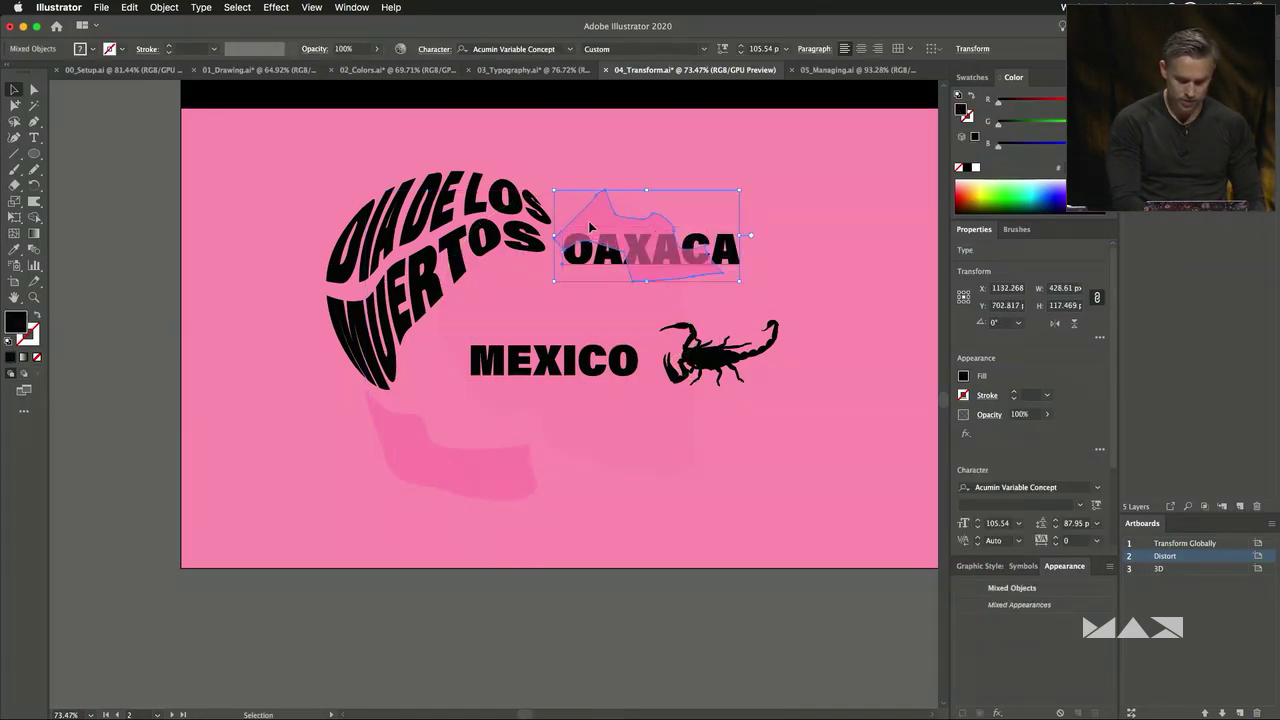
Warp OAXACA into the jagged shape and MEXICO into the jaw shape with Envelope Distort, Make with Top Object.
{"action": "left_click", "coordinate": [162, 7]}
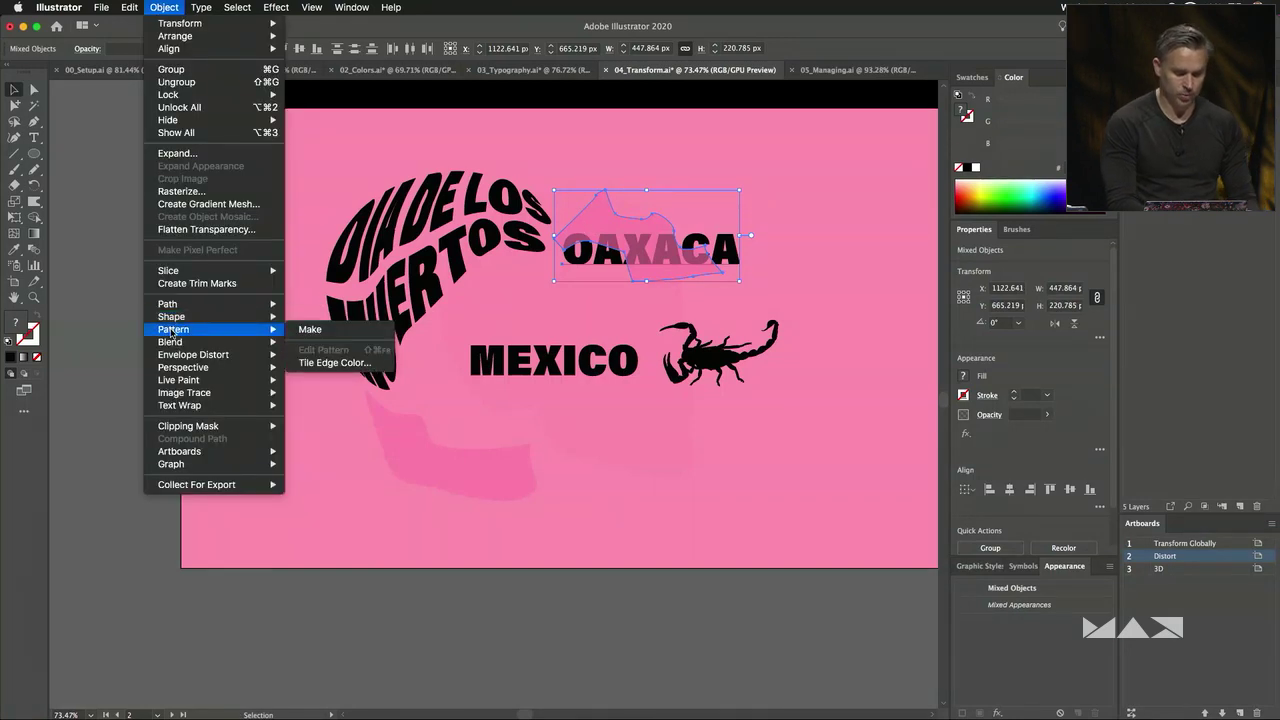
{"action": "left_click", "coordinate": [331, 380]}
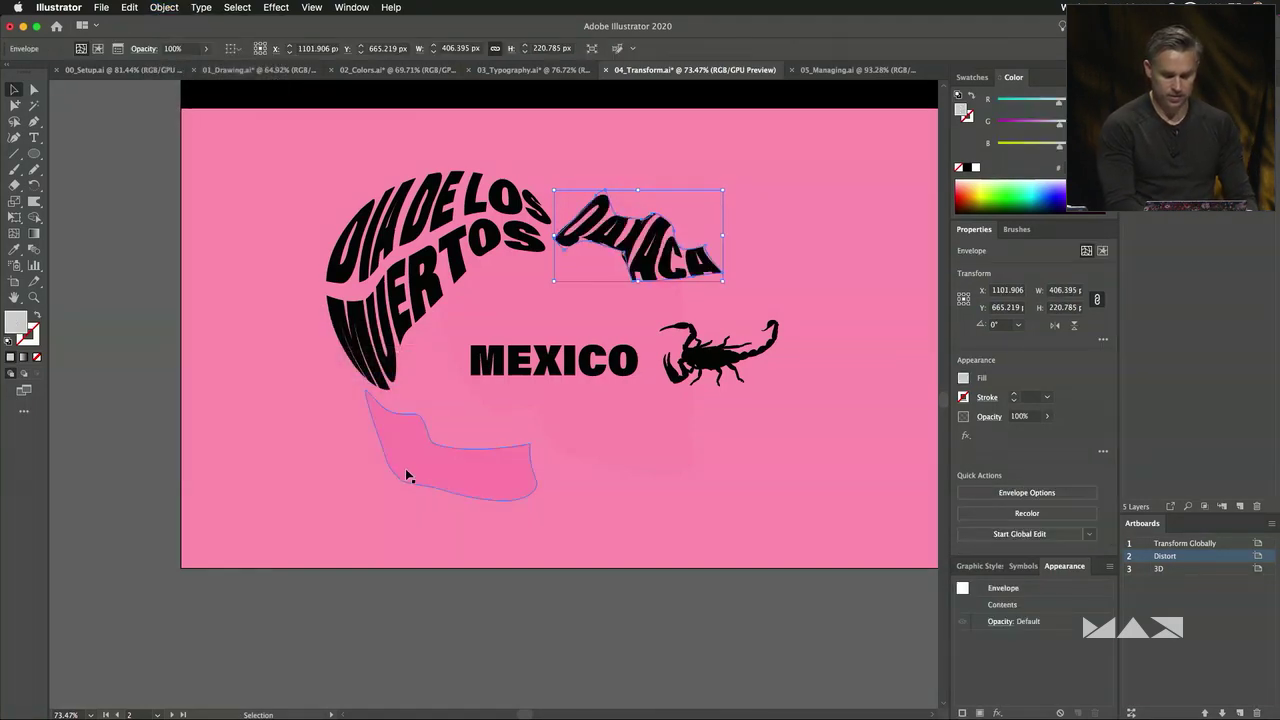
{"action": "left_click_drag", "start_coordinate": [492, 366], "coordinate": [452, 461]}
{"action": "left_click", "coordinate": [395, 440], "text": "shift"}
{"action": "left_click", "coordinate": [162, 7]}
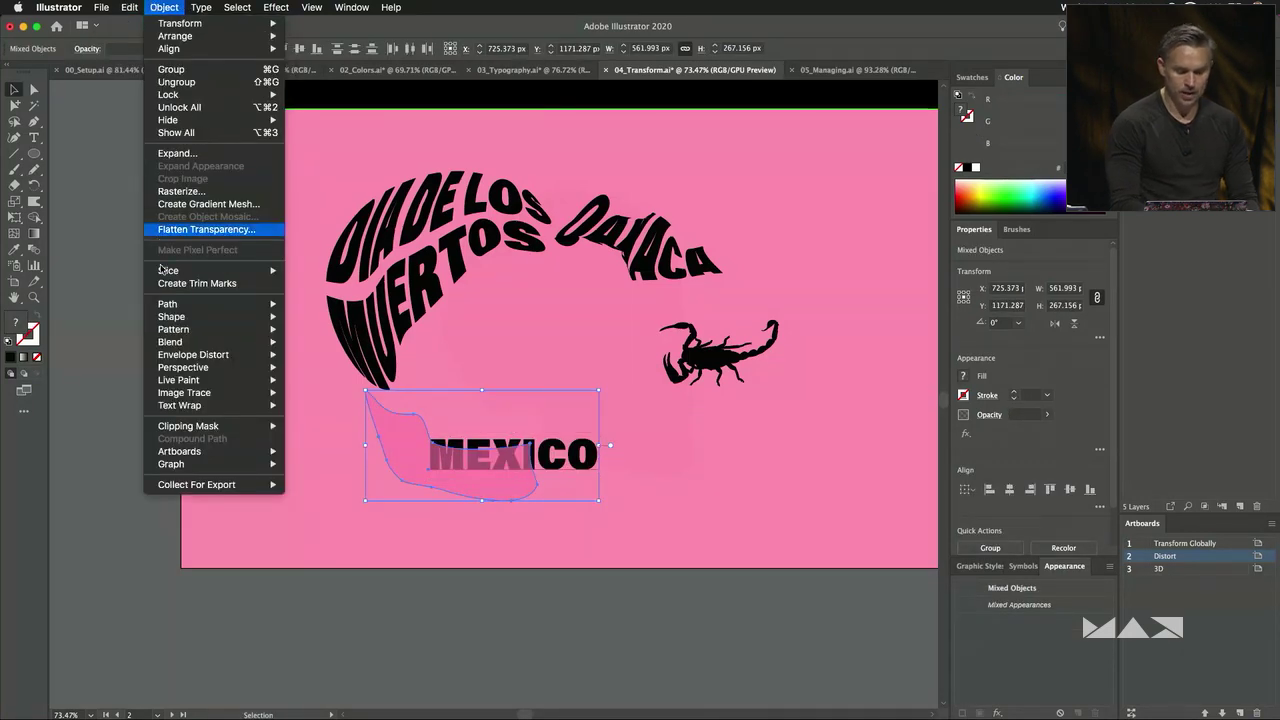
{"action": "mouse_move", "coordinate": [171, 344]}
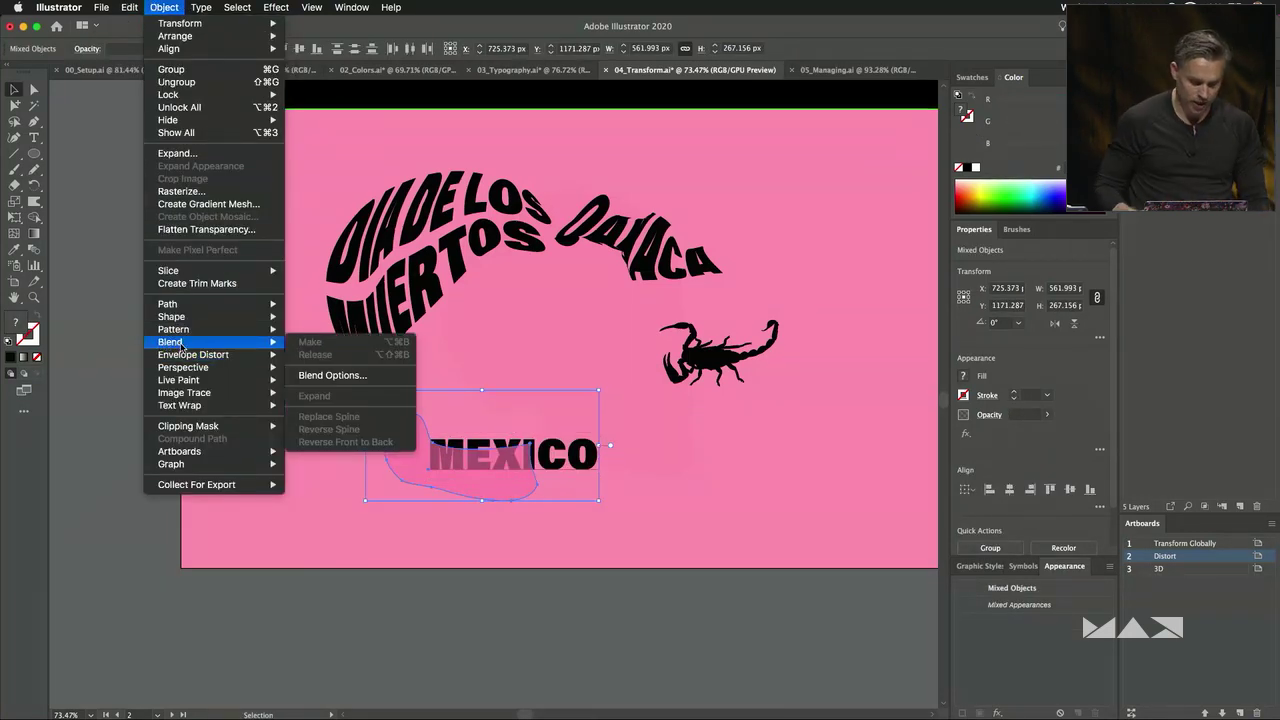
{"action": "left_click", "coordinate": [292, 381]}
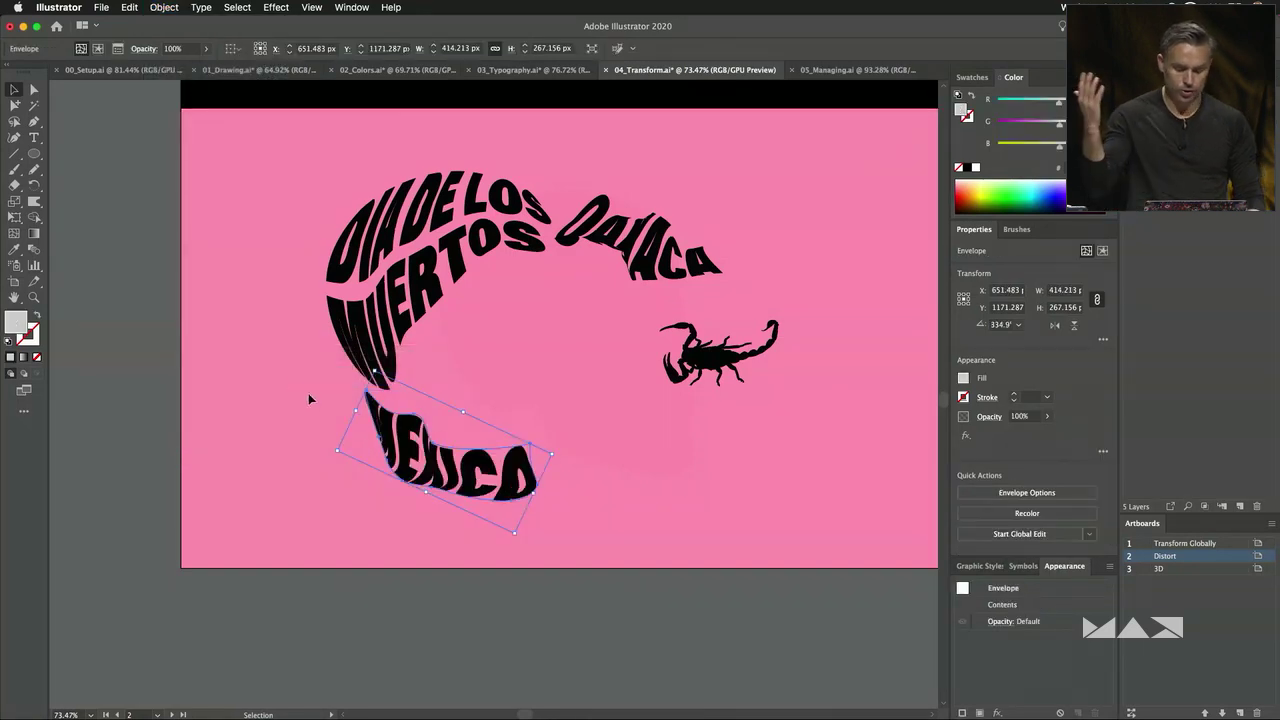
Position the warped MEXICO and OAXACA texts beneath the DIA DE LOS MUERTOS text to form a skull.
{"action": "left_click_drag", "start_coordinate": [418, 468], "coordinate": [478, 428]}
{"action": "left_click_drag", "start_coordinate": [657, 230], "coordinate": [497, 375]}
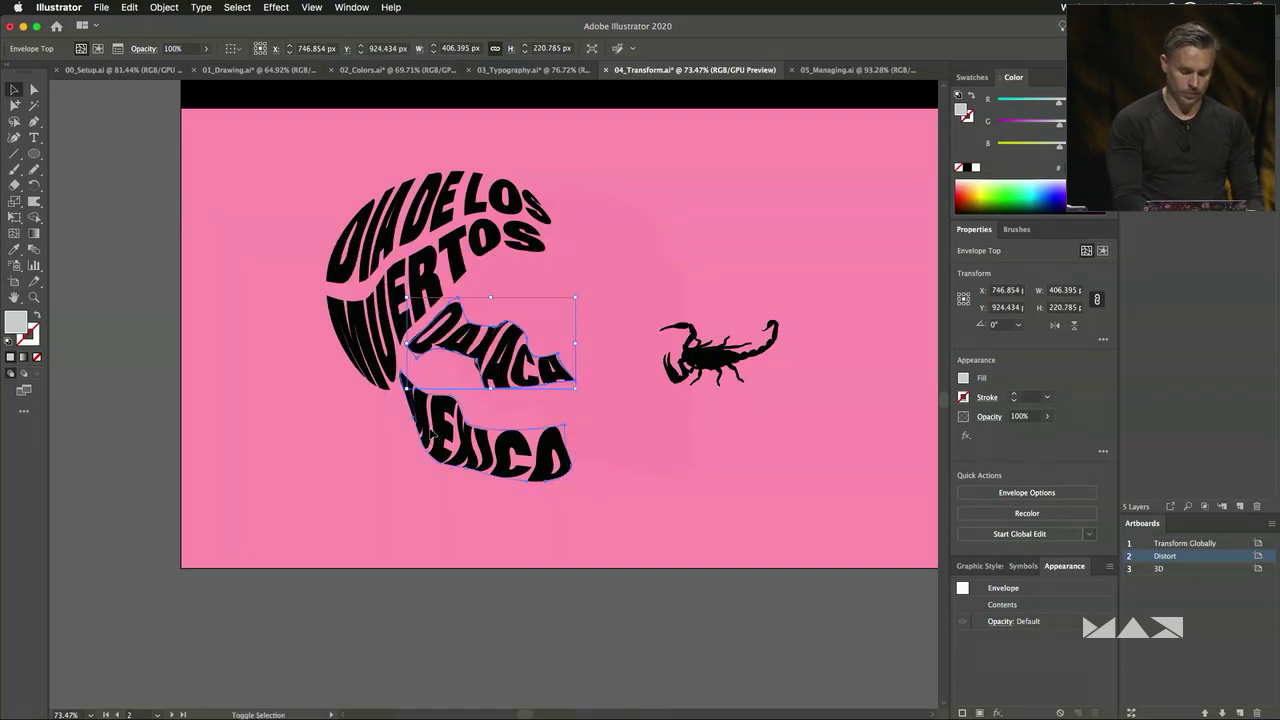
{"action": "left_click", "coordinate": [433, 437], "text": "shift"}
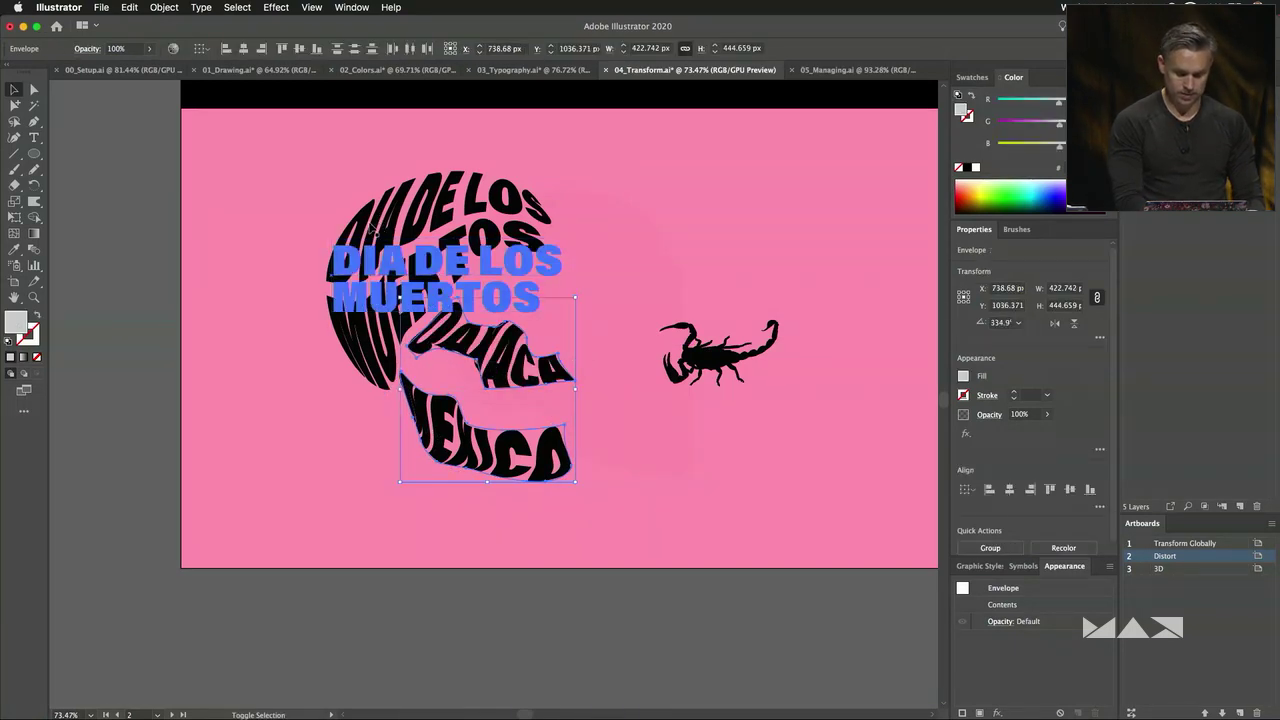
{"action": "left_click", "coordinate": [309, 189]}
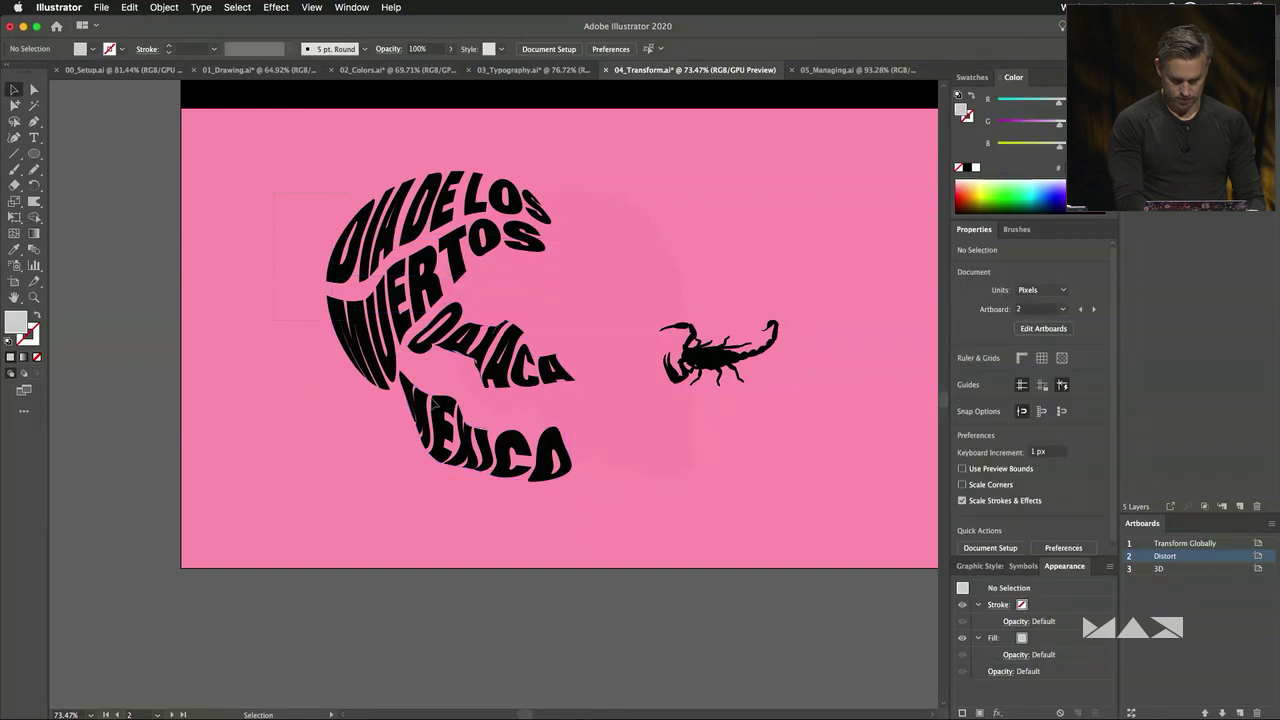
Select all three warped texts and move them together to the right, up to the scorpion.
{"action": "left_click", "coordinate": [439, 439]}
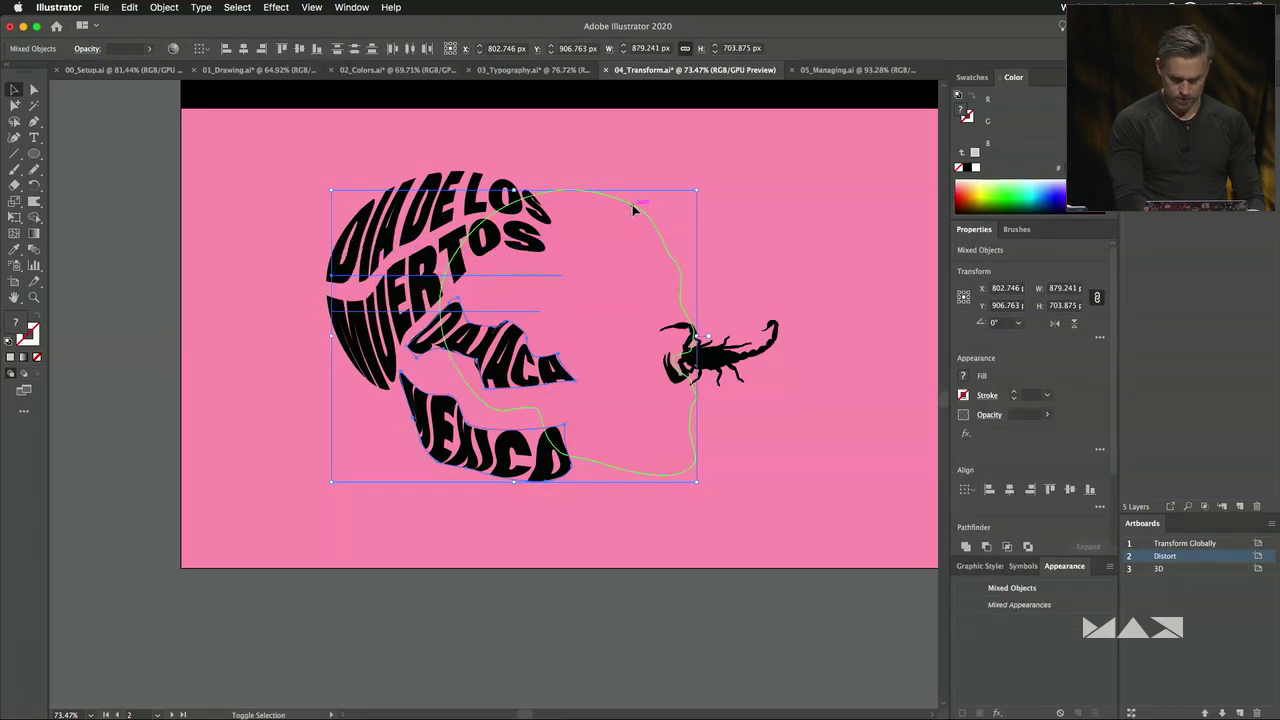
{"action": "left_click", "coordinate": [281, 179]}
{"action": "left_click", "coordinate": [415, 445]}
{"action": "left_click_drag", "start_coordinate": [415, 350], "coordinate": [542, 362]}
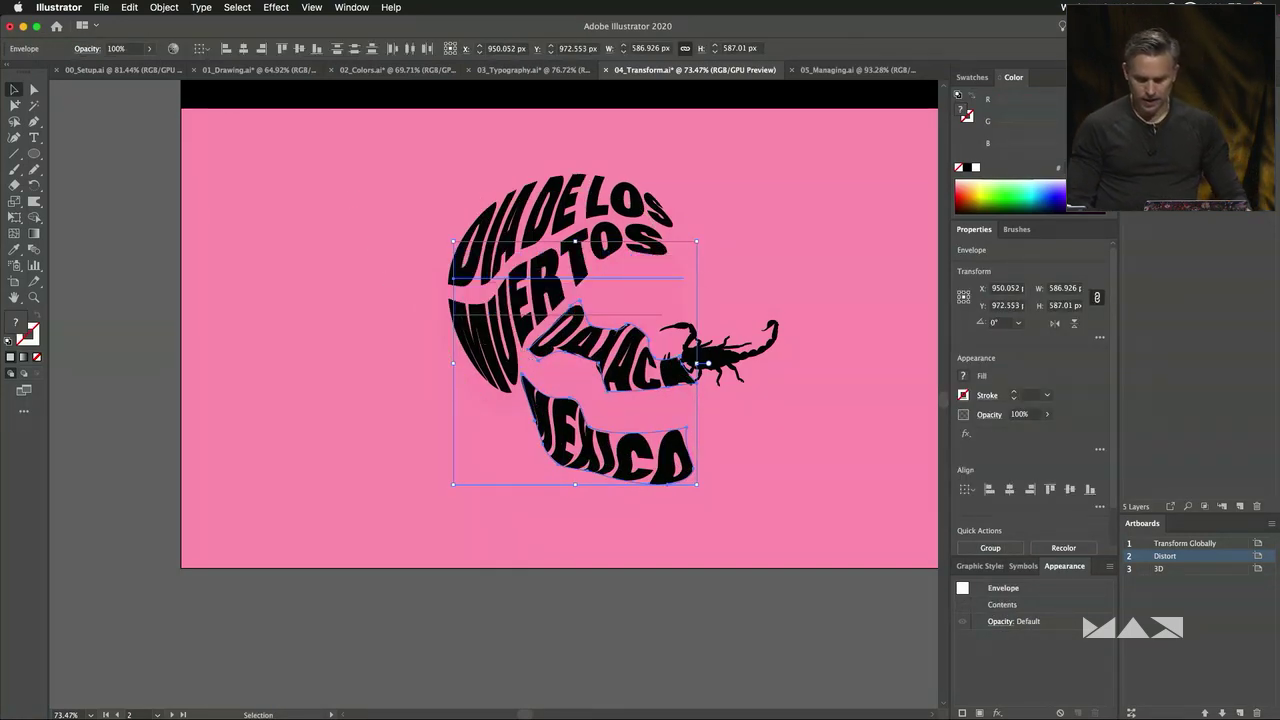
Show the hidden skull artwork and fit the warped texts over its cranium, cheek and jaw.
{"action": "key", "text": "super+alt+3"}
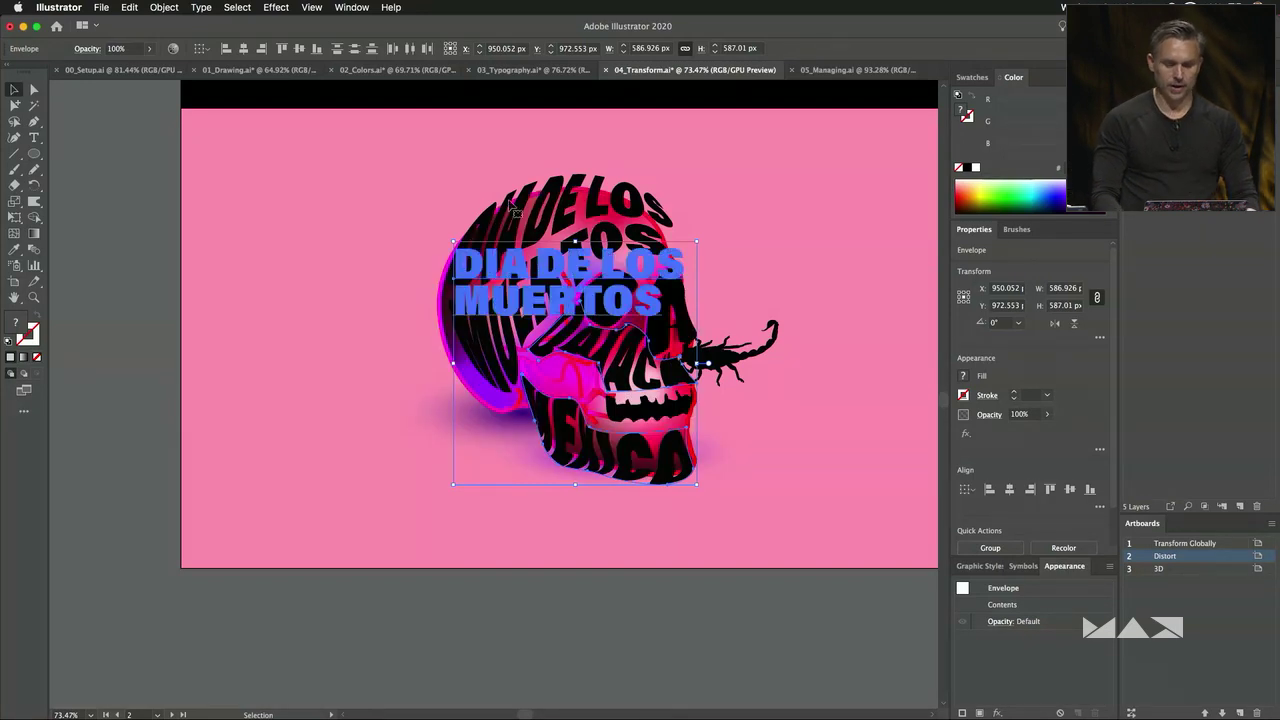
{"action": "left_click_drag", "start_coordinate": [522, 258], "coordinate": [519, 273]}
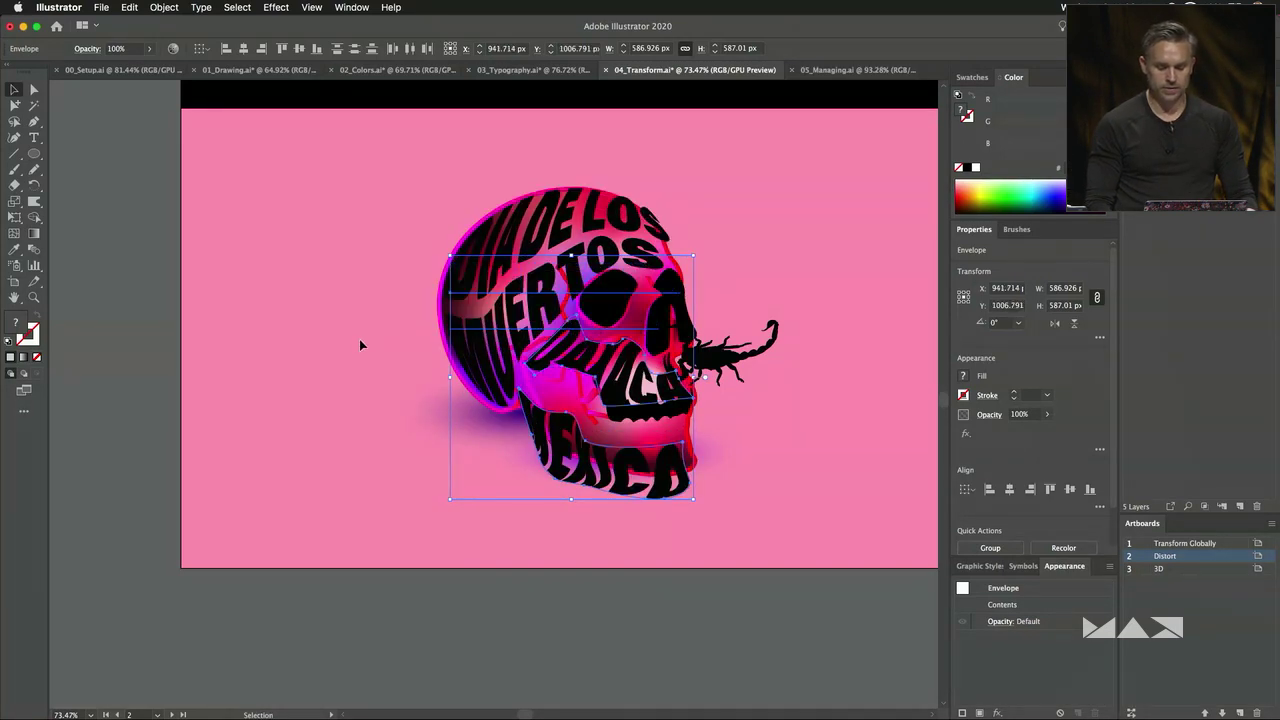
{"action": "left_click", "coordinate": [523, 492]}
{"action": "left_click", "coordinate": [586, 409]}
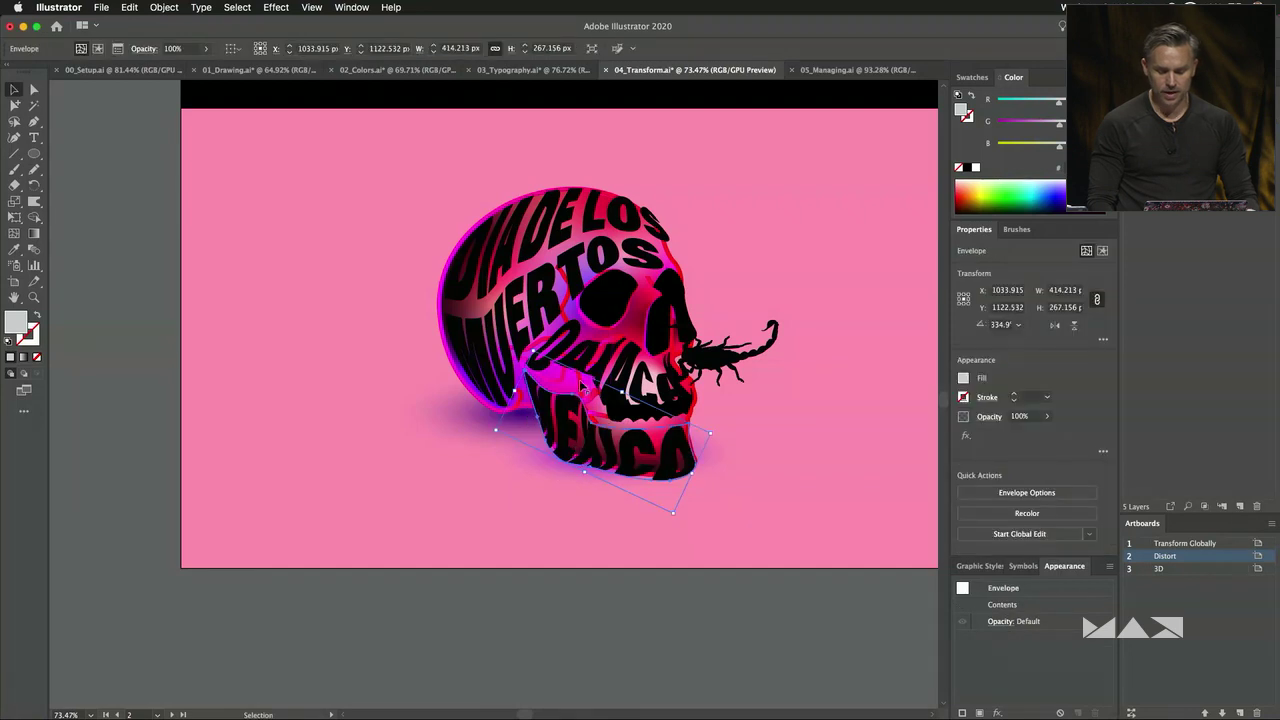
{"action": "left_click", "coordinate": [578, 378]}
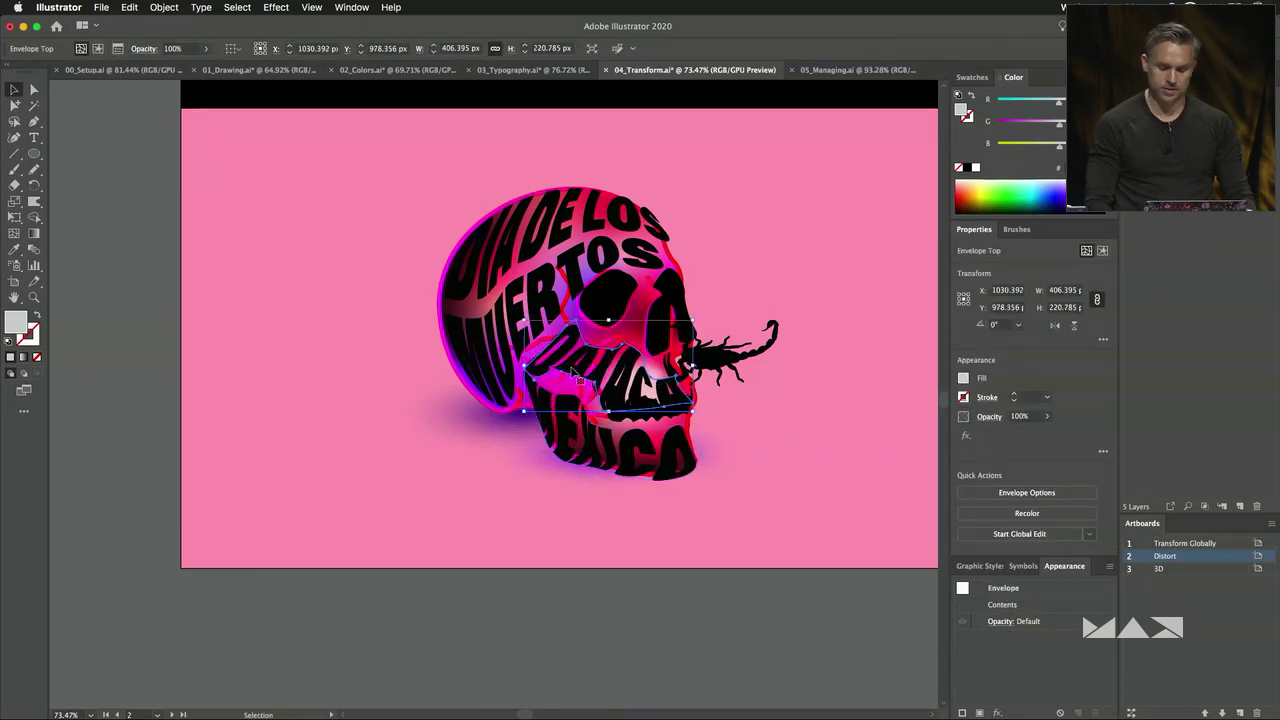
{"action": "left_click", "coordinate": [286, 266]}
Move the scorpion clear of the skull into the empty pink area beside it.
{"action": "left_click_drag", "start_coordinate": [712, 364], "coordinate": [770, 378]}
{"action": "scroll", "coordinate": [814, 376], "scroll_direction": "up", "scroll_amount": 2}
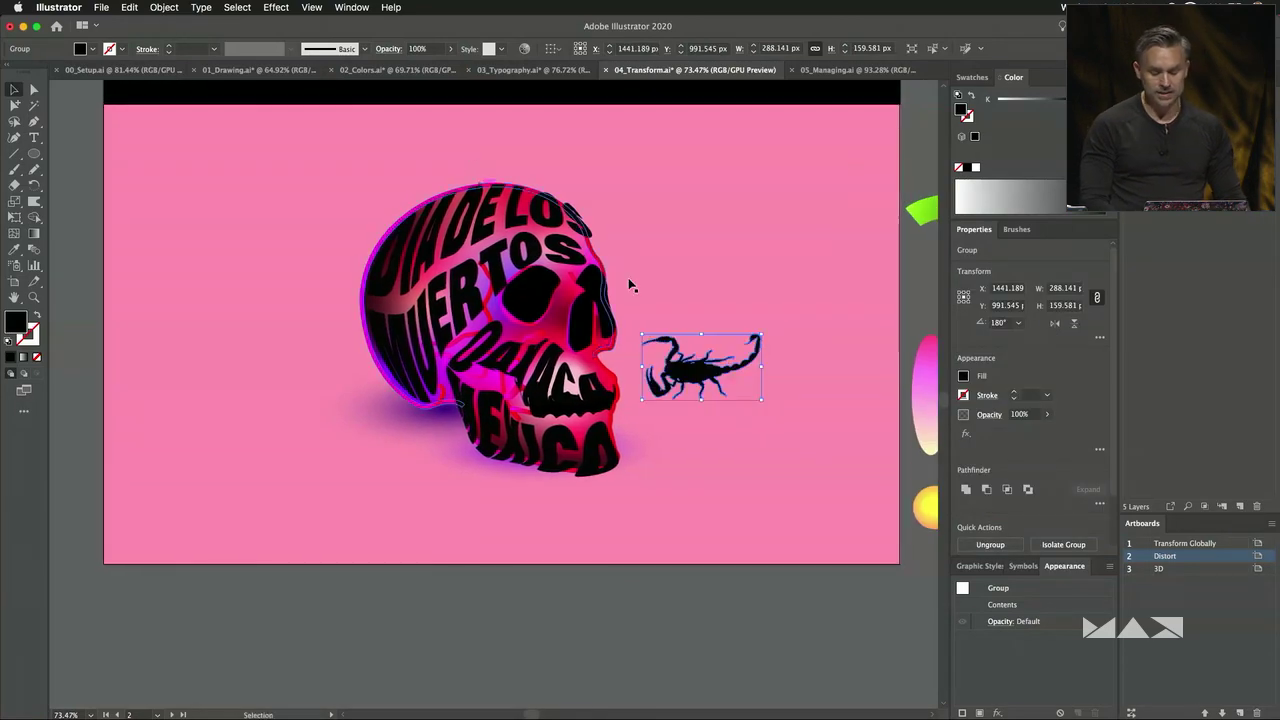
{"action": "scroll", "coordinate": [815, 376], "scroll_direction": "up", "scroll_amount": 4}
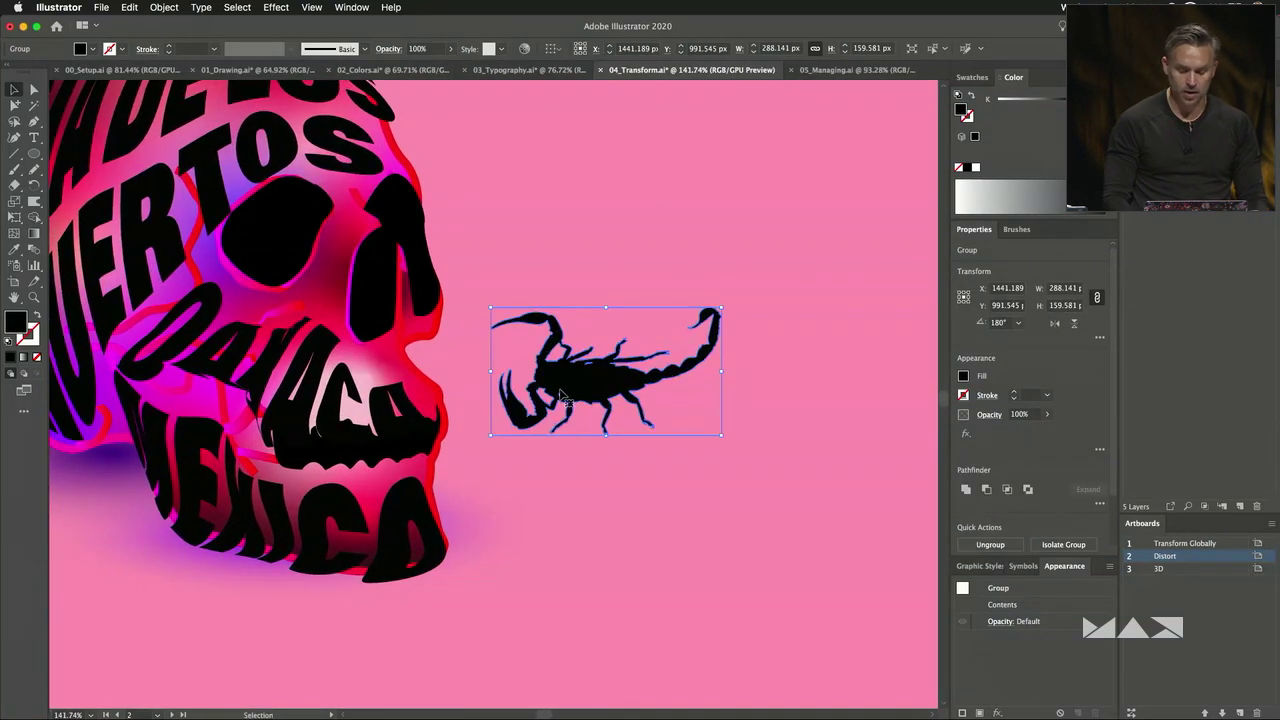
{"action": "scroll", "coordinate": [562, 386], "scroll_direction": "up", "scroll_amount": 1}
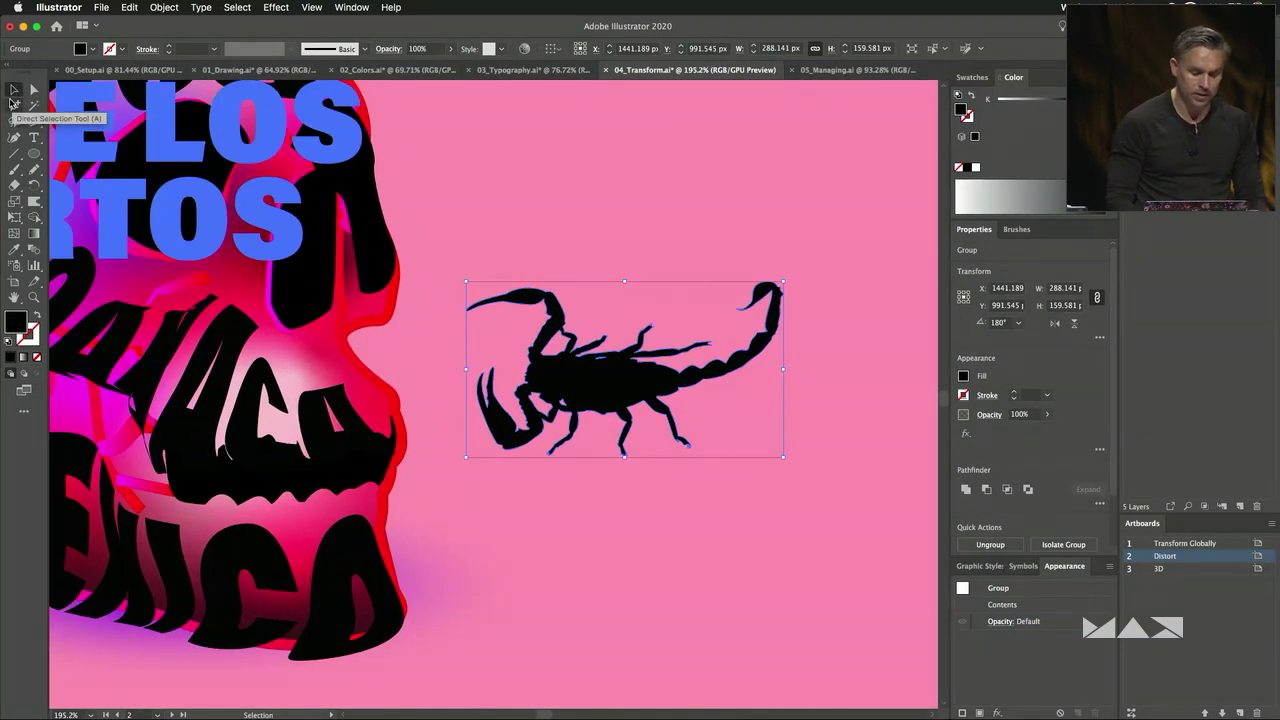
Try to reshape the tip of the scorpion's tail by moving a single anchor point with Direct Selection.
{"action": "left_click", "coordinate": [32, 90]}
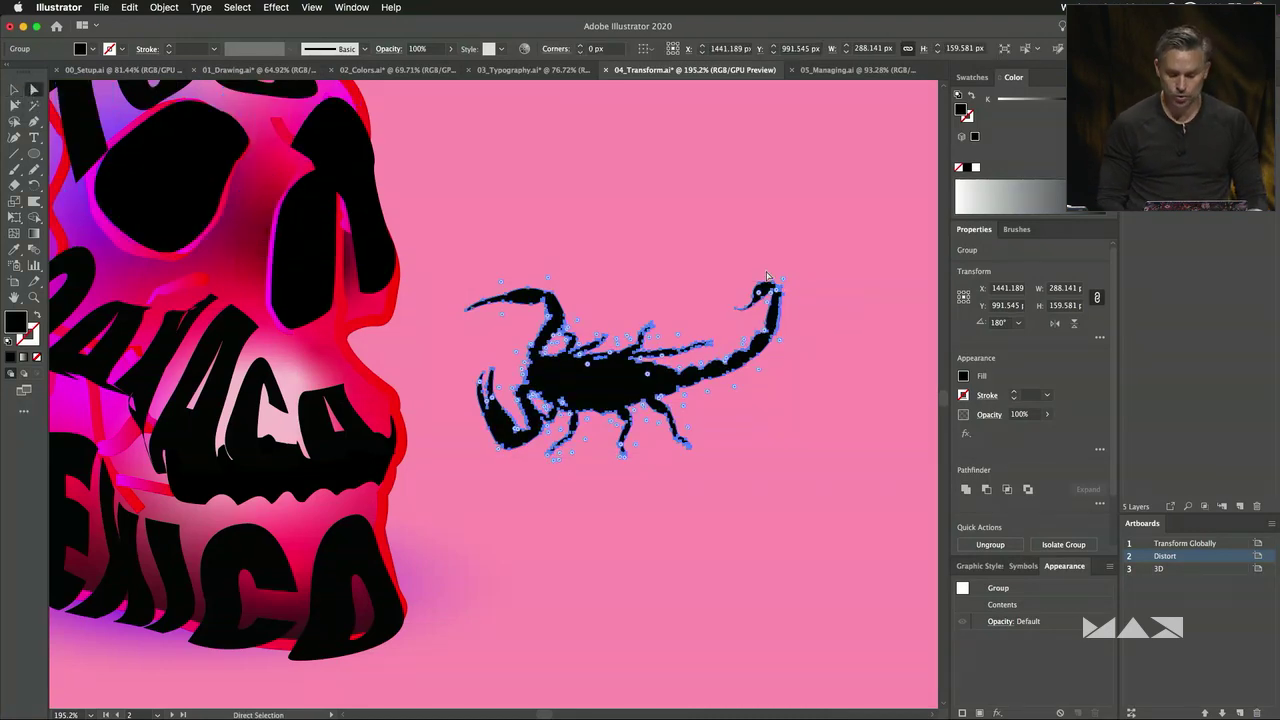
{"action": "scroll", "coordinate": [782, 274], "scroll_direction": "up", "scroll_amount": 3}
{"action": "left_click_drag", "start_coordinate": [770, 302], "coordinate": [769, 288]}
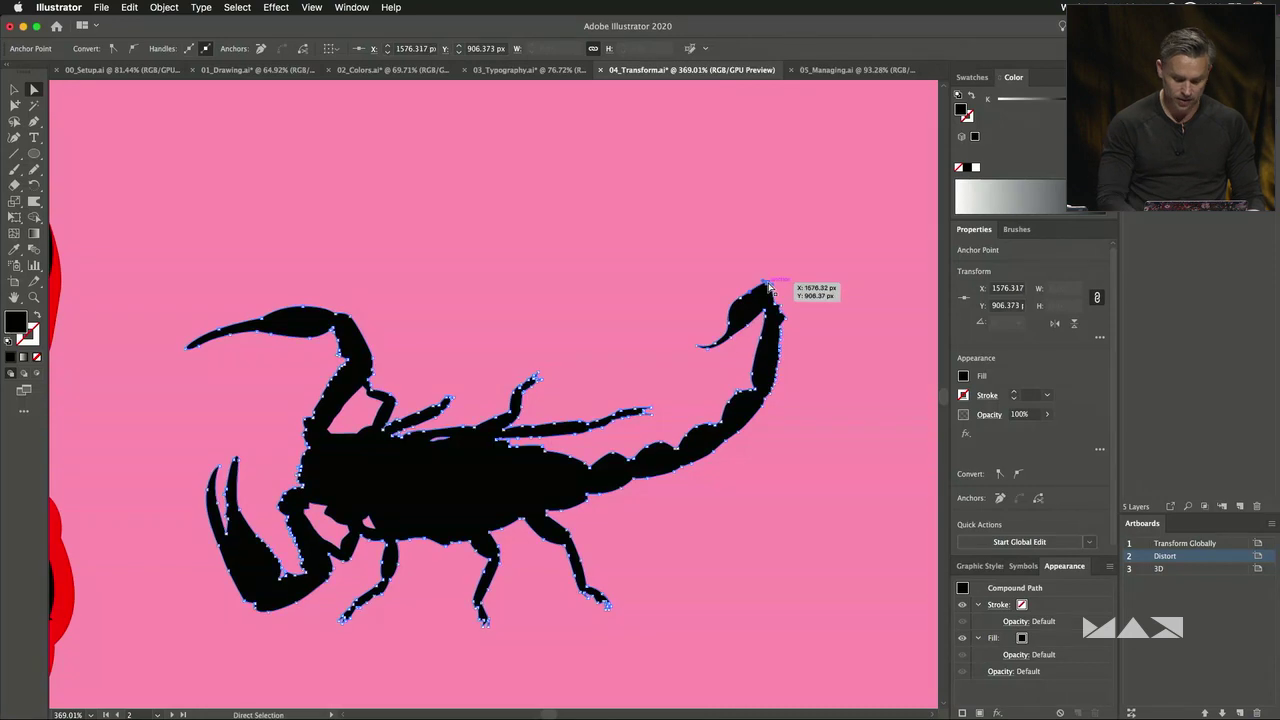
{"action": "key", "text": "v"}
{"action": "left_click", "coordinate": [355, 220]}
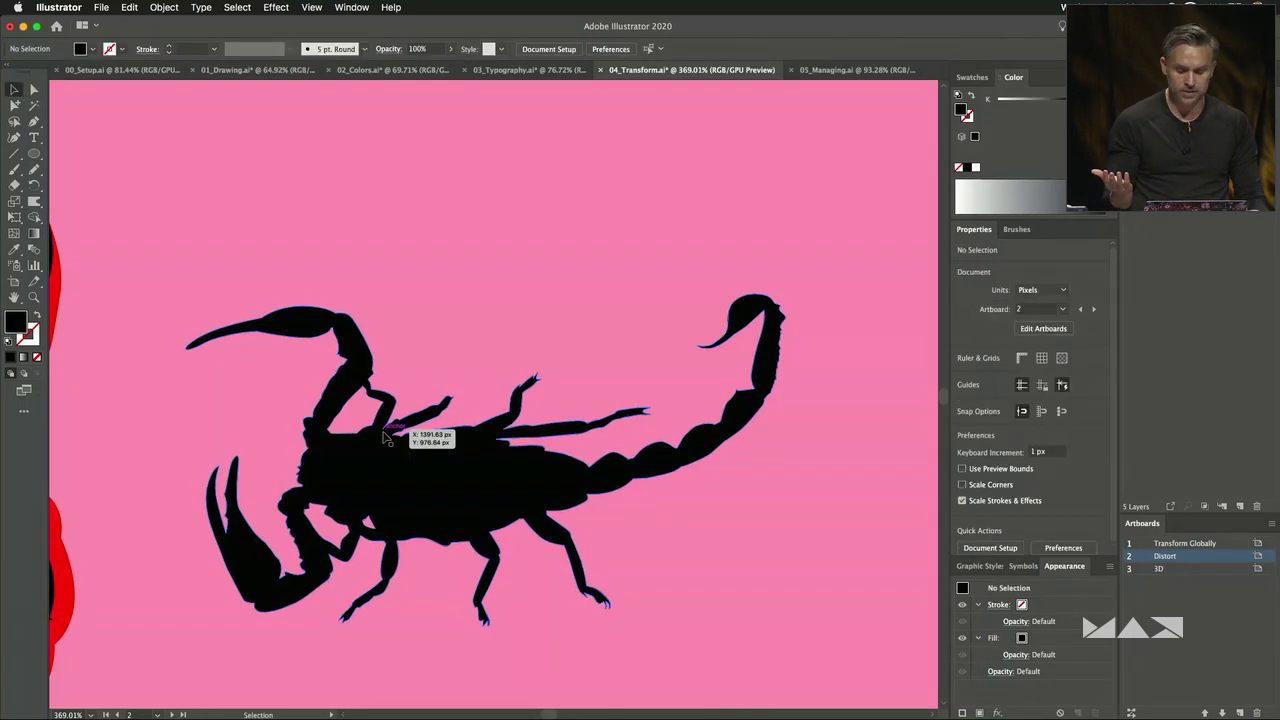
Select the scorpion, activate the Puppet Warp tool on it and add a pin at the base of its tail.
{"action": "left_click", "coordinate": [370, 479]}
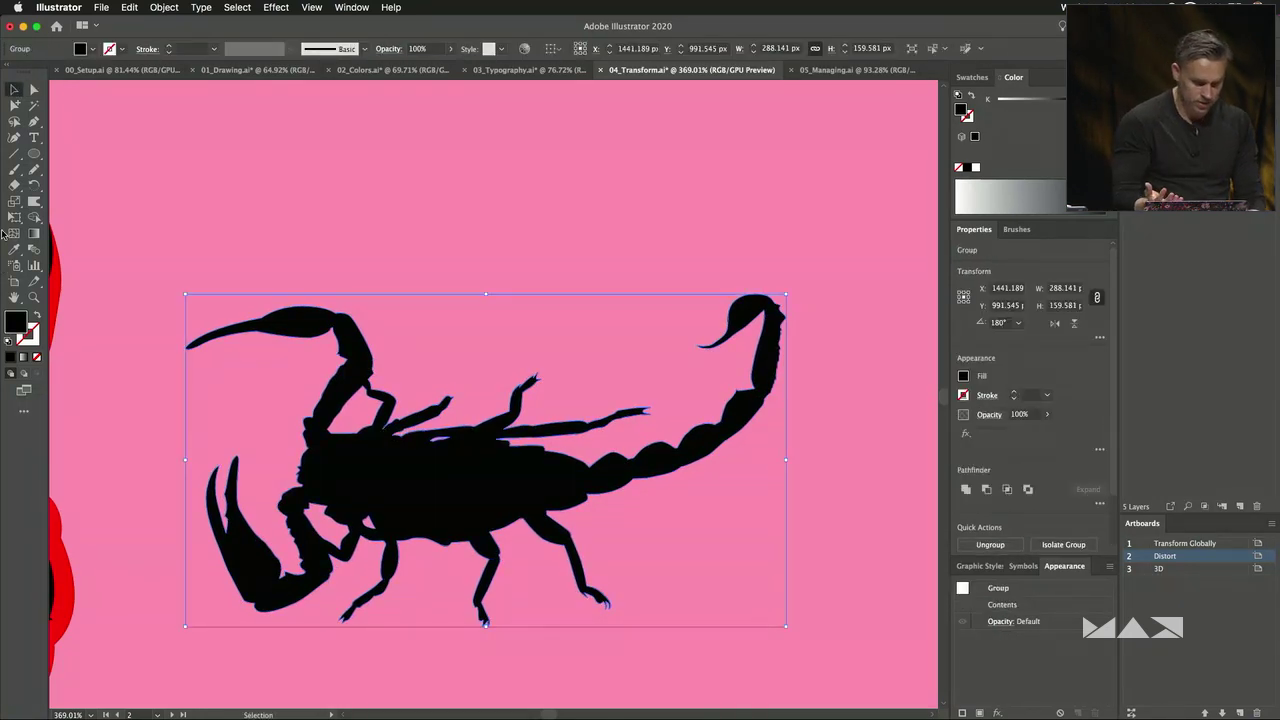
{"action": "left_click", "coordinate": [33, 203]}
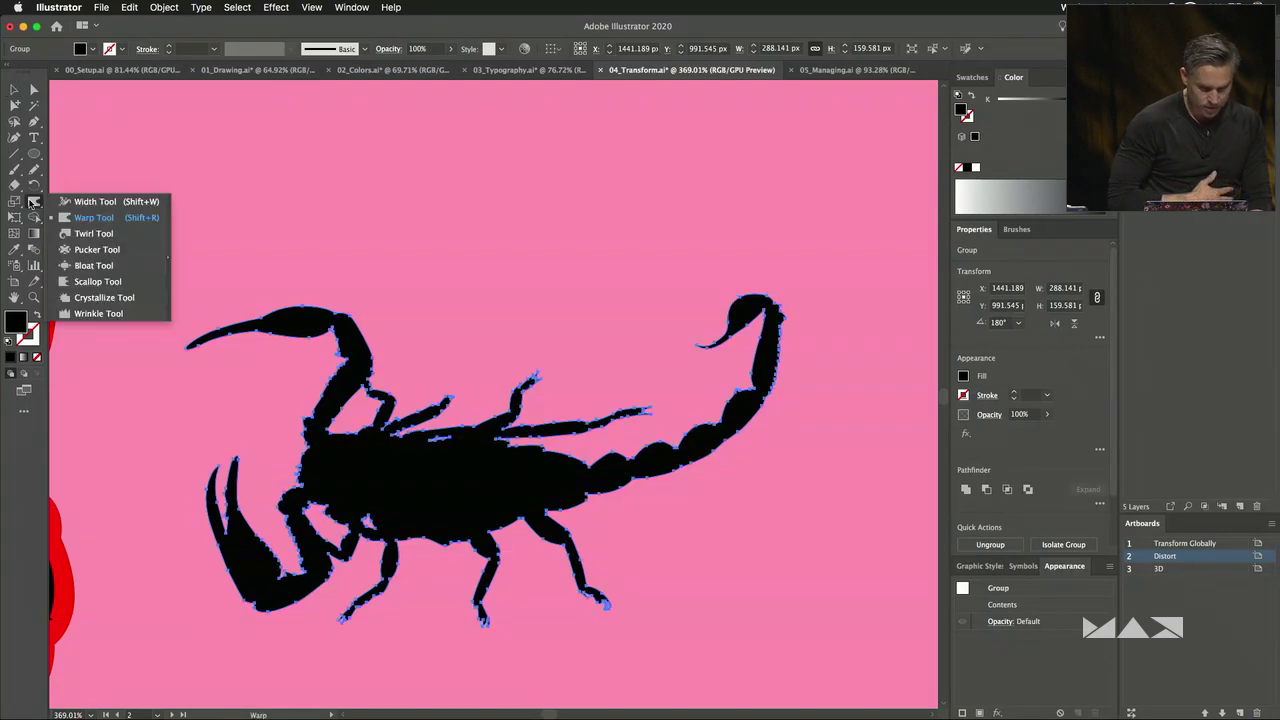
{"action": "left_click", "coordinate": [33, 217]}
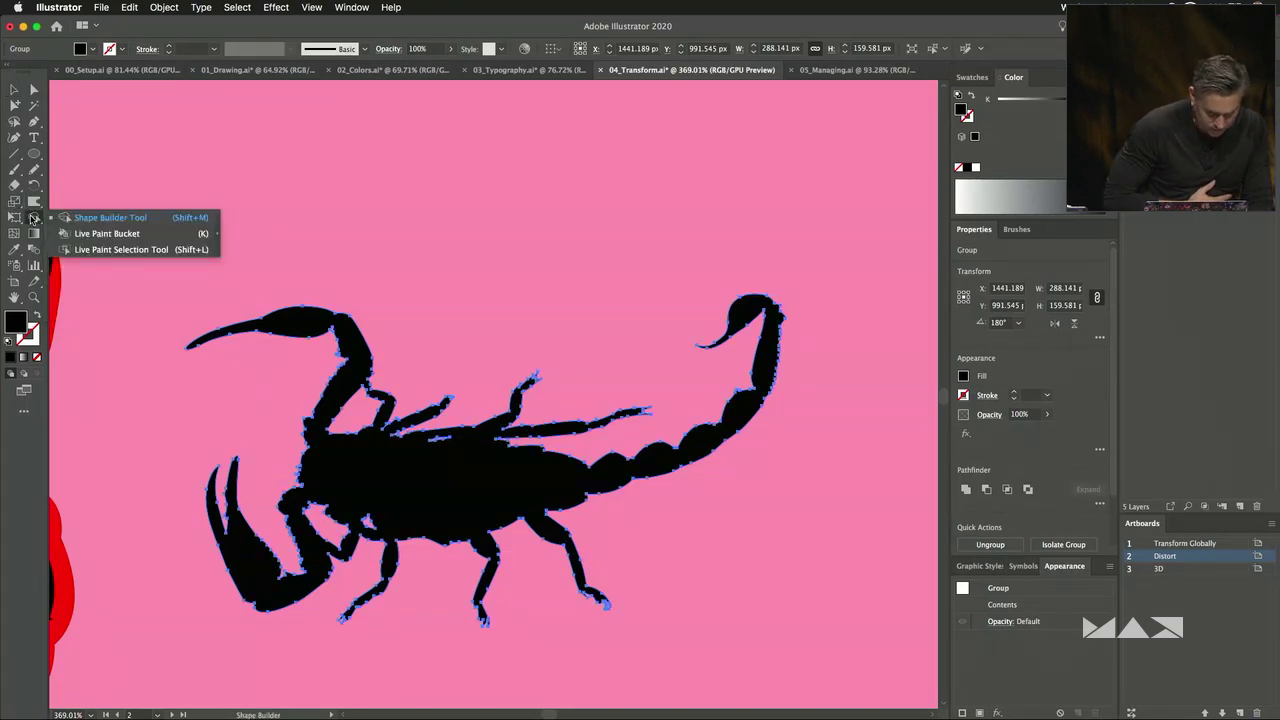
{"action": "left_click", "coordinate": [13, 218]}
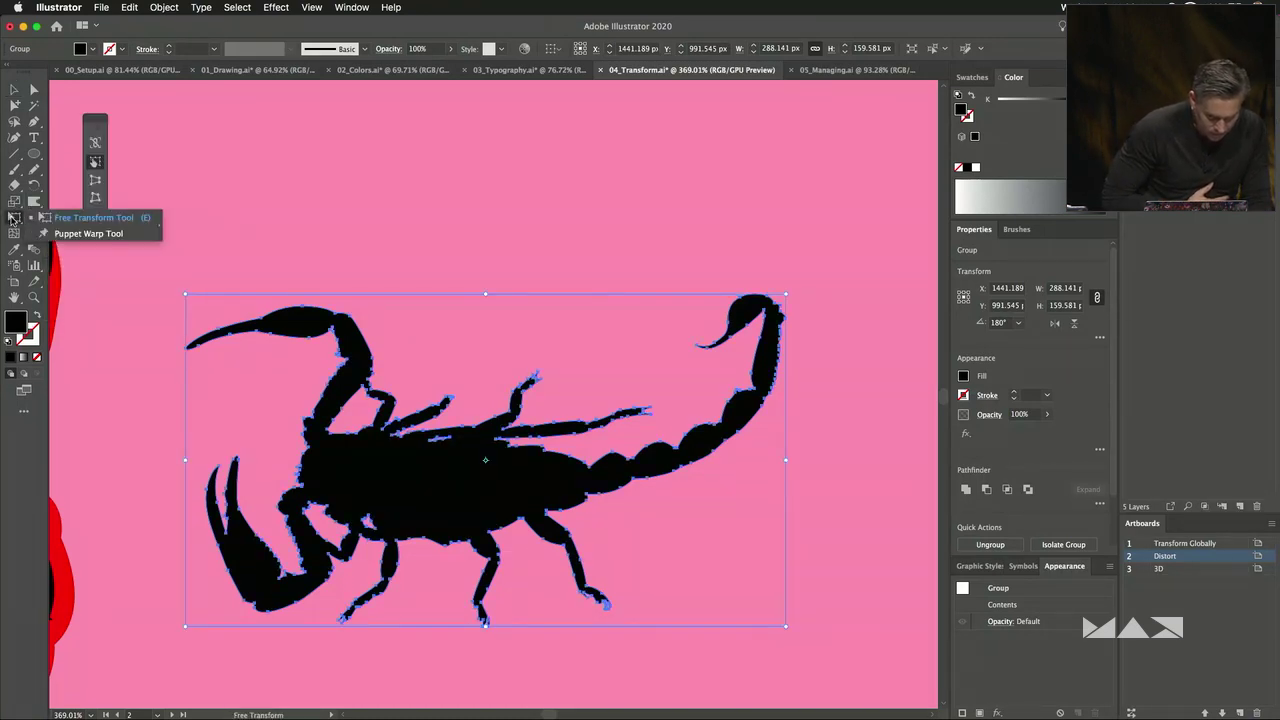
{"action": "left_click", "coordinate": [72, 234]}
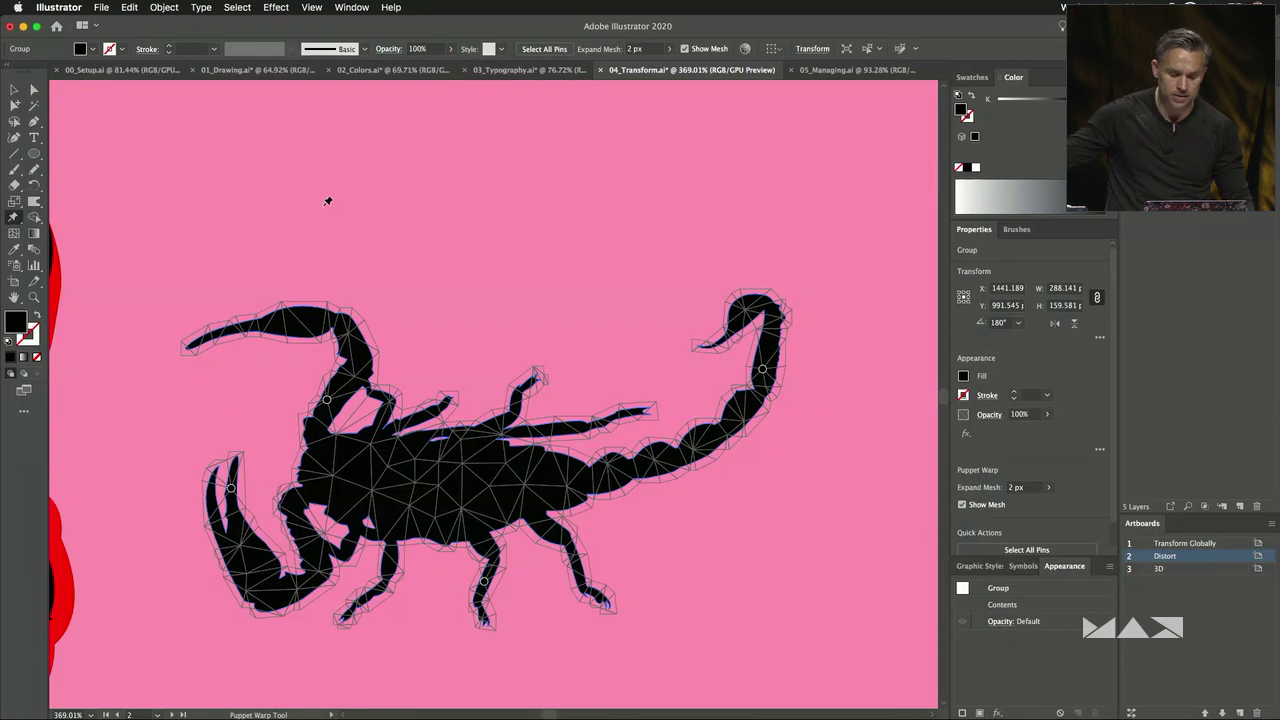
{"action": "left_click", "coordinate": [558, 479]}
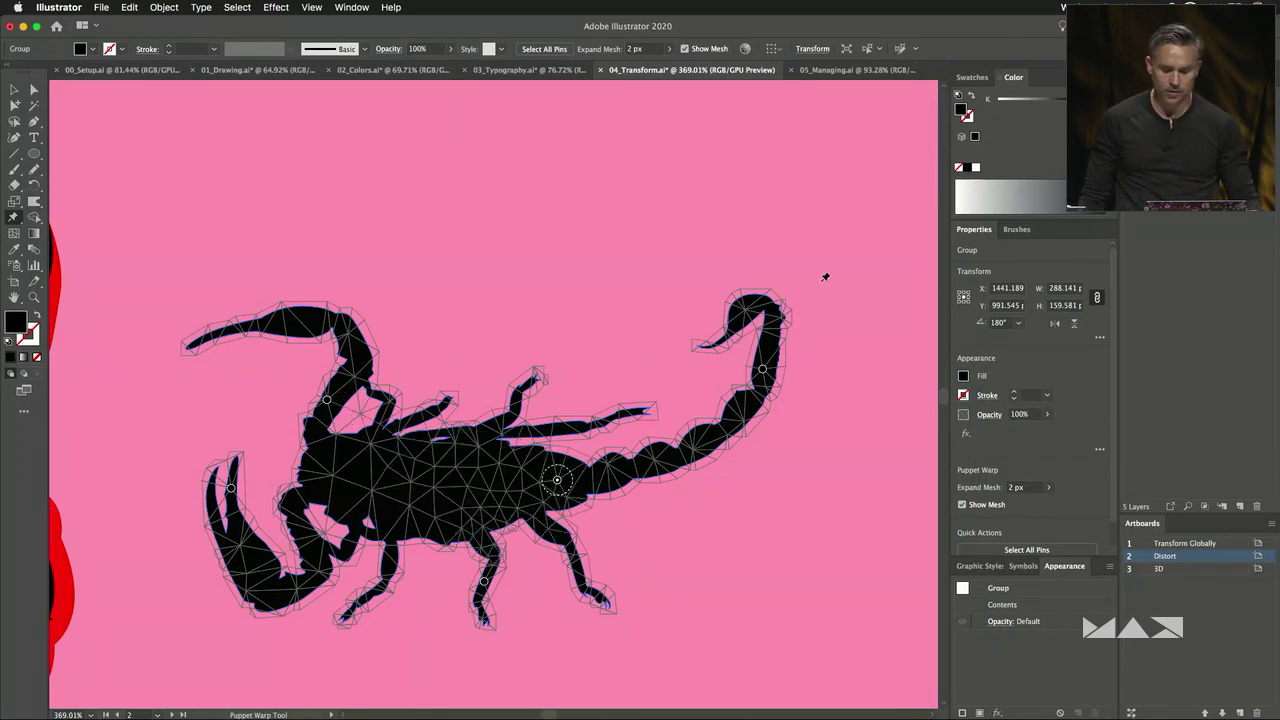
Raise and curl the scorpion's tail over its body by moving its pin and adding pins near the stinger and lower tail.
{"action": "left_click_drag", "start_coordinate": [762, 372], "coordinate": [724, 215]}
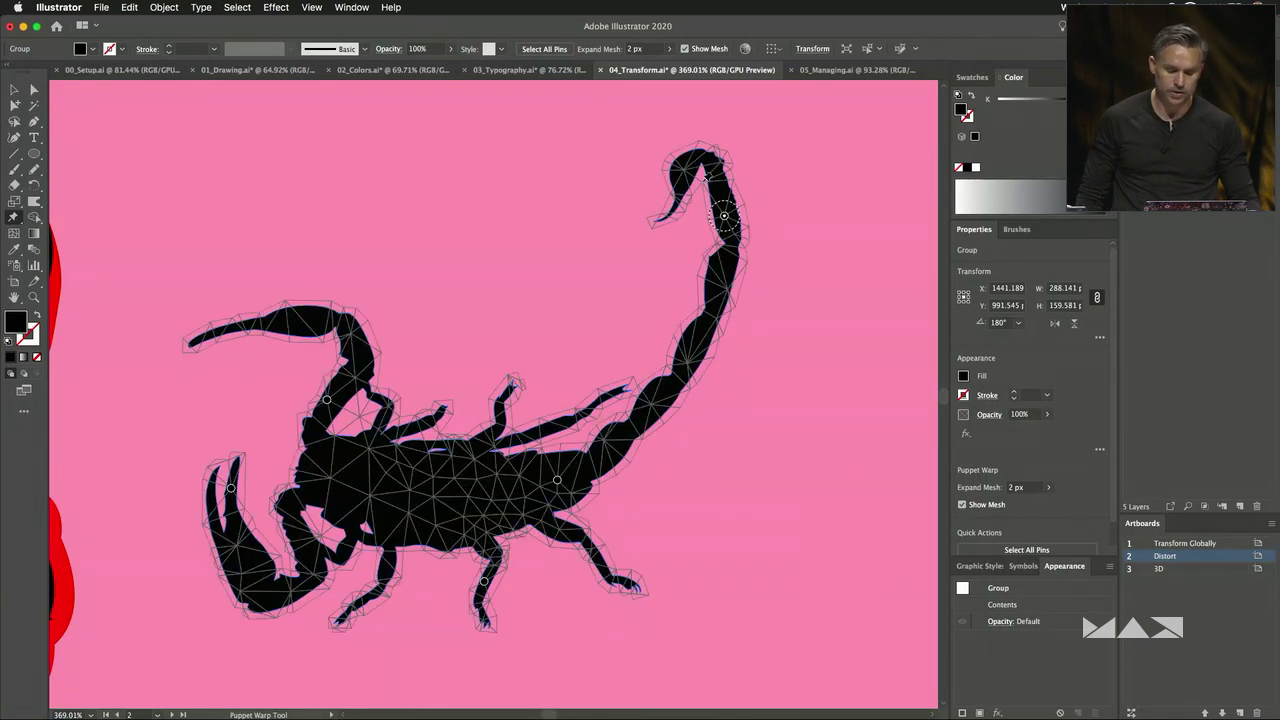
{"action": "left_click_drag", "start_coordinate": [688, 171], "coordinate": [602, 162]}
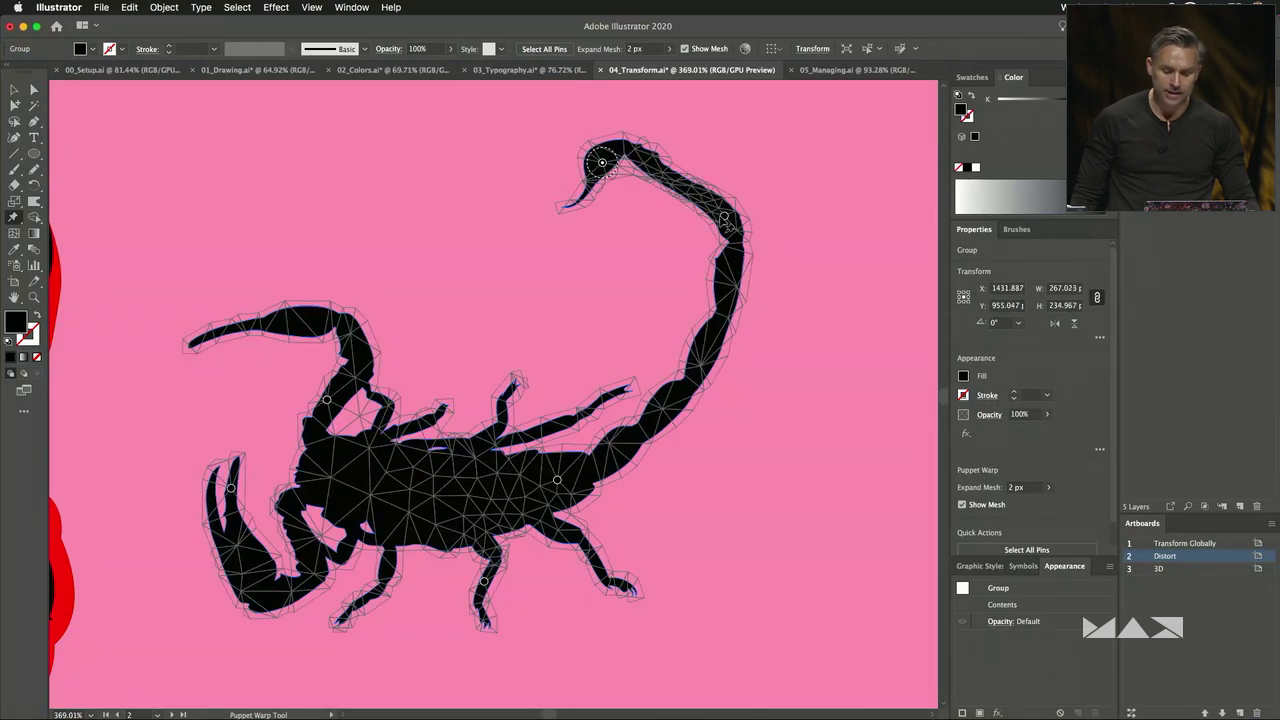
{"action": "left_click_drag", "start_coordinate": [724, 216], "coordinate": [720, 222]}
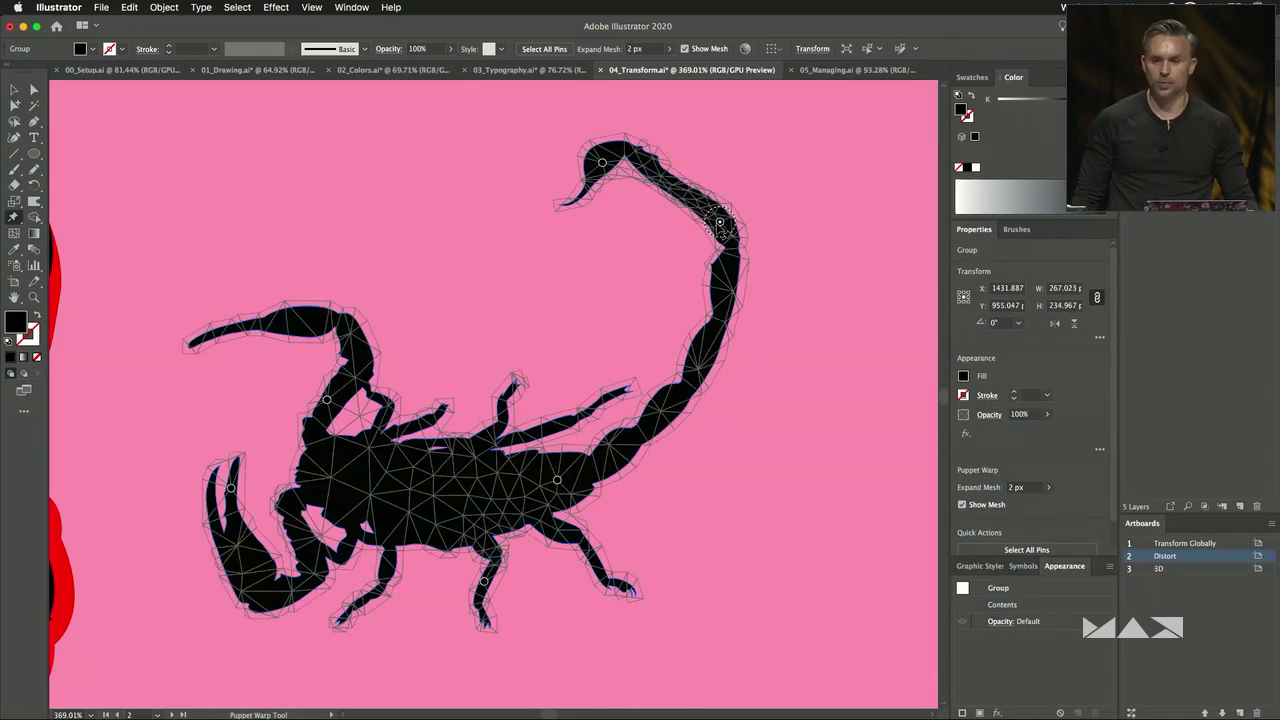
{"action": "left_click_drag", "start_coordinate": [658, 425], "coordinate": [708, 449]}
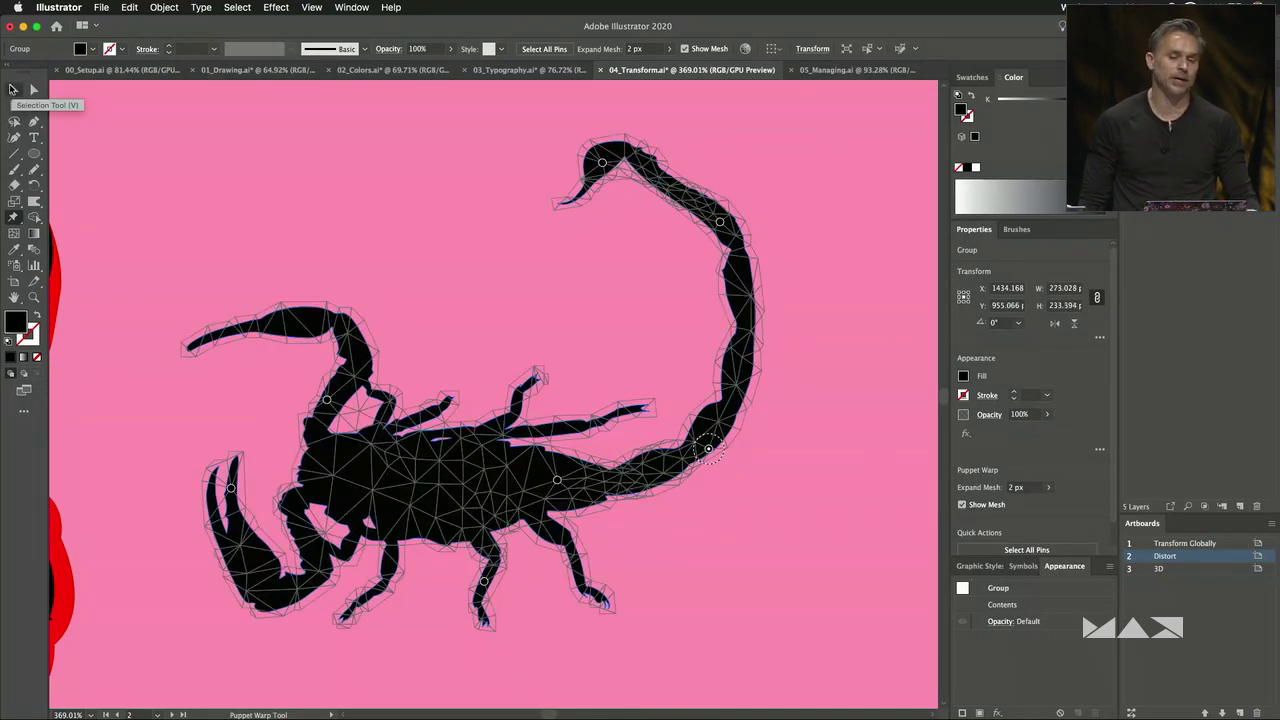
Leave Puppet Warp, inspect the scorpion's anchor points with the Direct Selection tool, and deselect it.
{"action": "left_click", "coordinate": [12, 89]}
{"action": "left_click", "coordinate": [33, 89]}
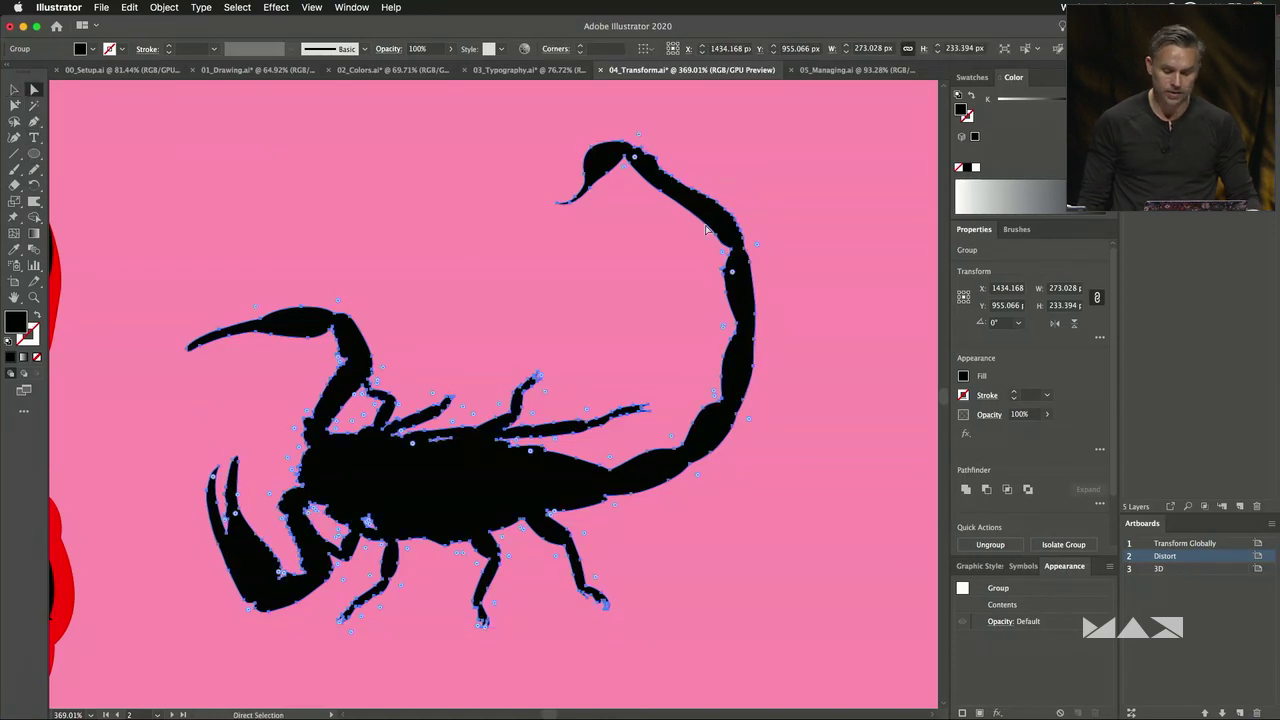
{"action": "left_click", "coordinate": [661, 195]}
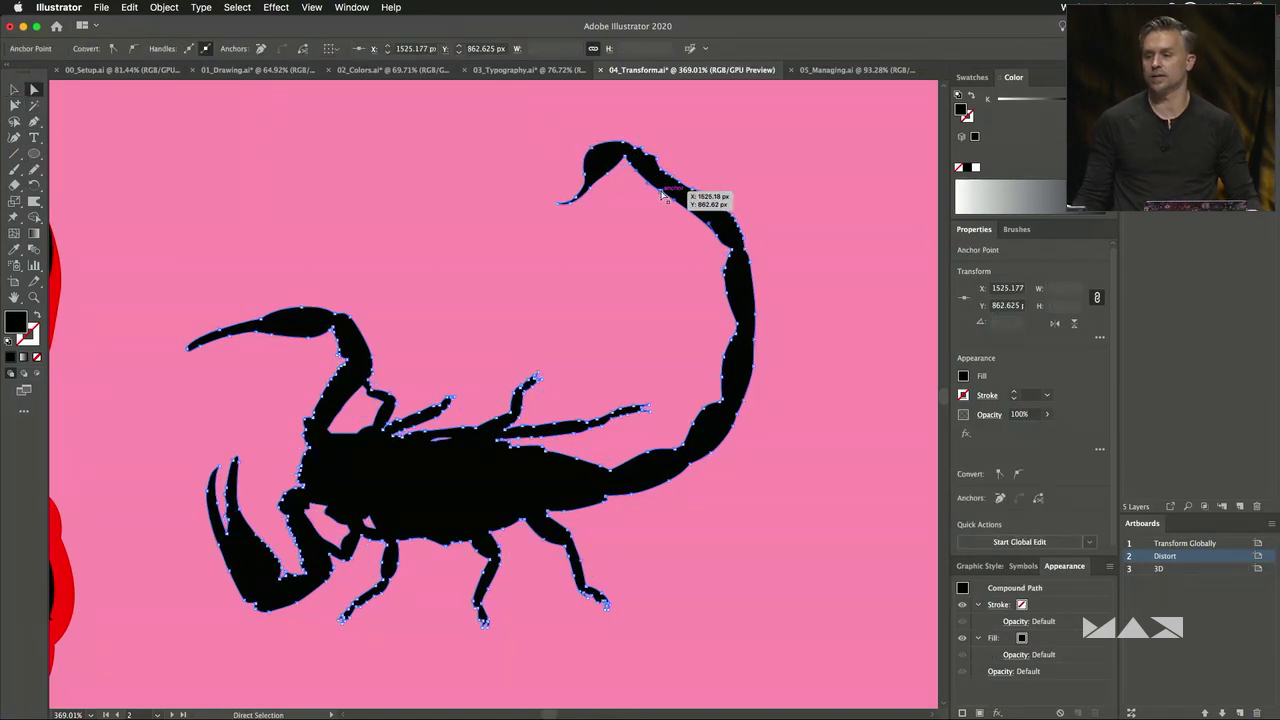
{"action": "left_click", "coordinate": [459, 190]}
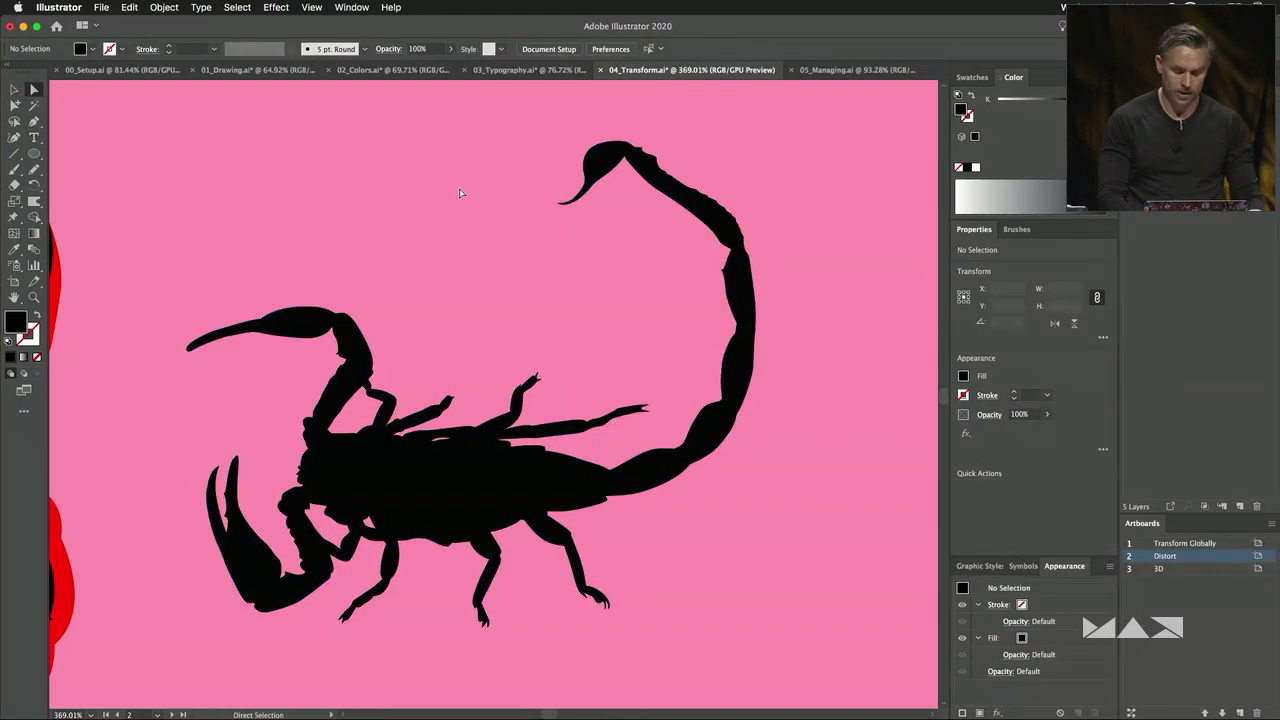
Move the curved green gradient stroke from beside the artboard onto the pink background above the scorpion.
{"action": "scroll", "coordinate": [461, 196], "scroll_direction": "down", "scroll_amount": 6}
{"action": "scroll", "coordinate": [507, 257], "scroll_direction": "down", "scroll_amount": 4}
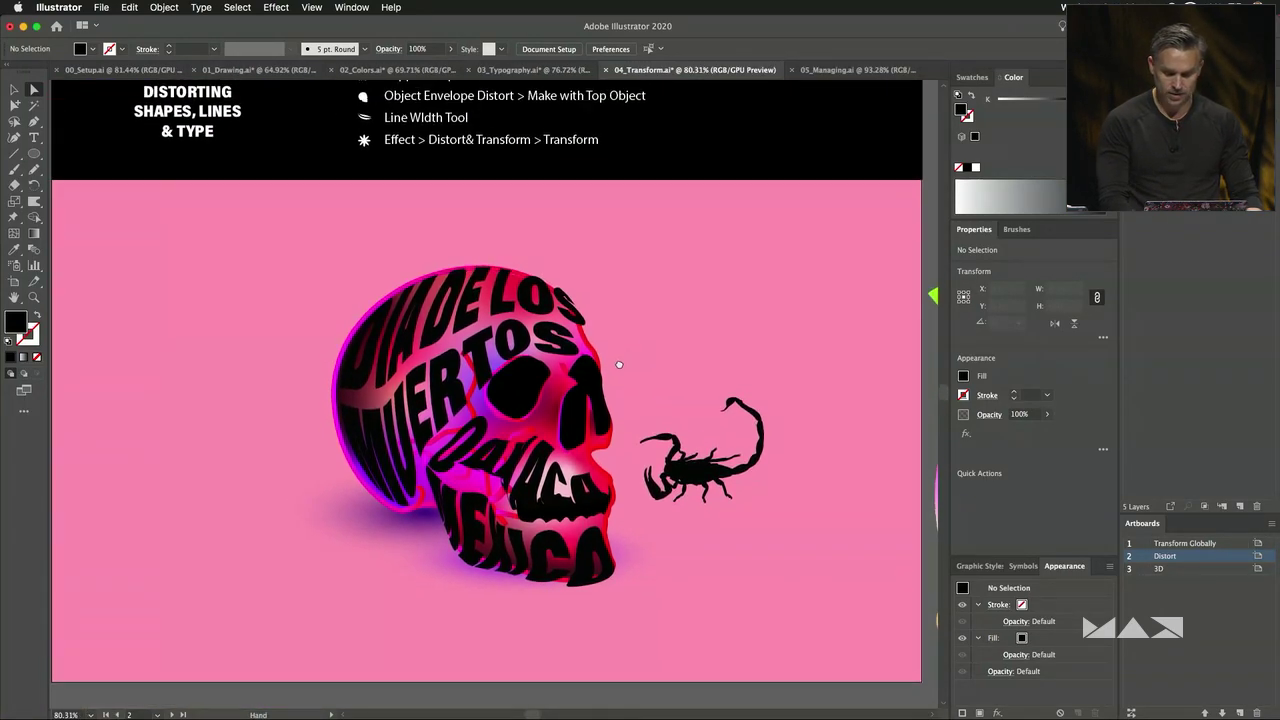
{"action": "left_click_drag", "start_coordinate": [619, 364], "coordinate": [514, 339]}
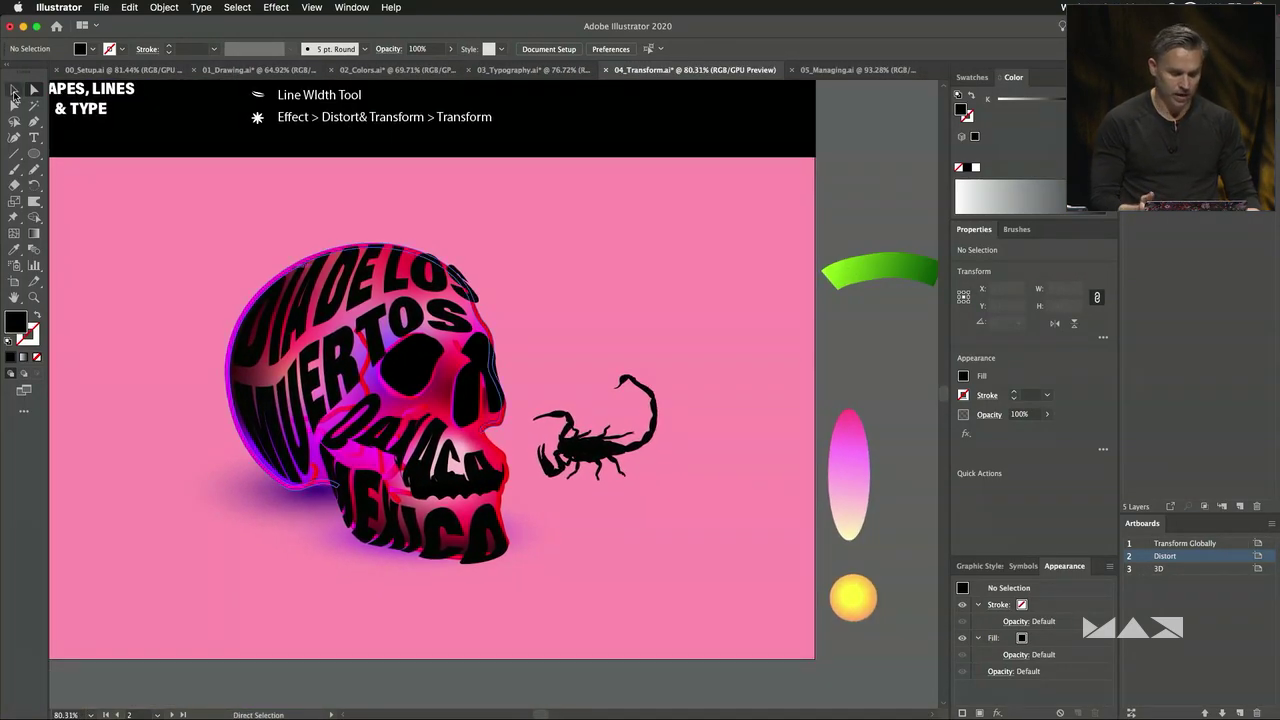
{"action": "key", "text": "v"}
{"action": "left_click_drag", "start_coordinate": [826, 268], "coordinate": [628, 262]}
{"action": "scroll", "coordinate": [628, 260], "scroll_direction": "up", "scroll_amount": 4}
{"action": "scroll", "coordinate": [449, 183], "scroll_direction": "right", "scroll_amount": 5}
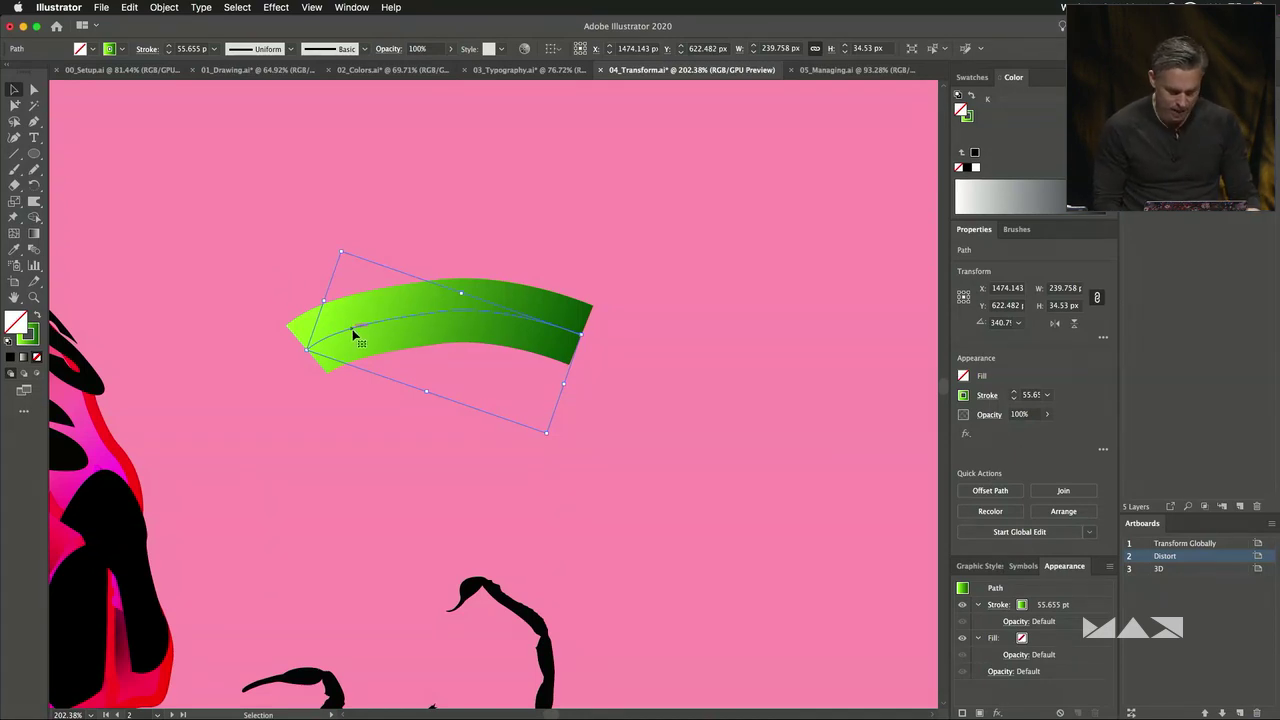
{"action": "left_click_drag", "start_coordinate": [393, 286], "coordinate": [396, 268]}
{"action": "scroll", "coordinate": [396, 262], "scroll_direction": "down", "scroll_amount": 5}
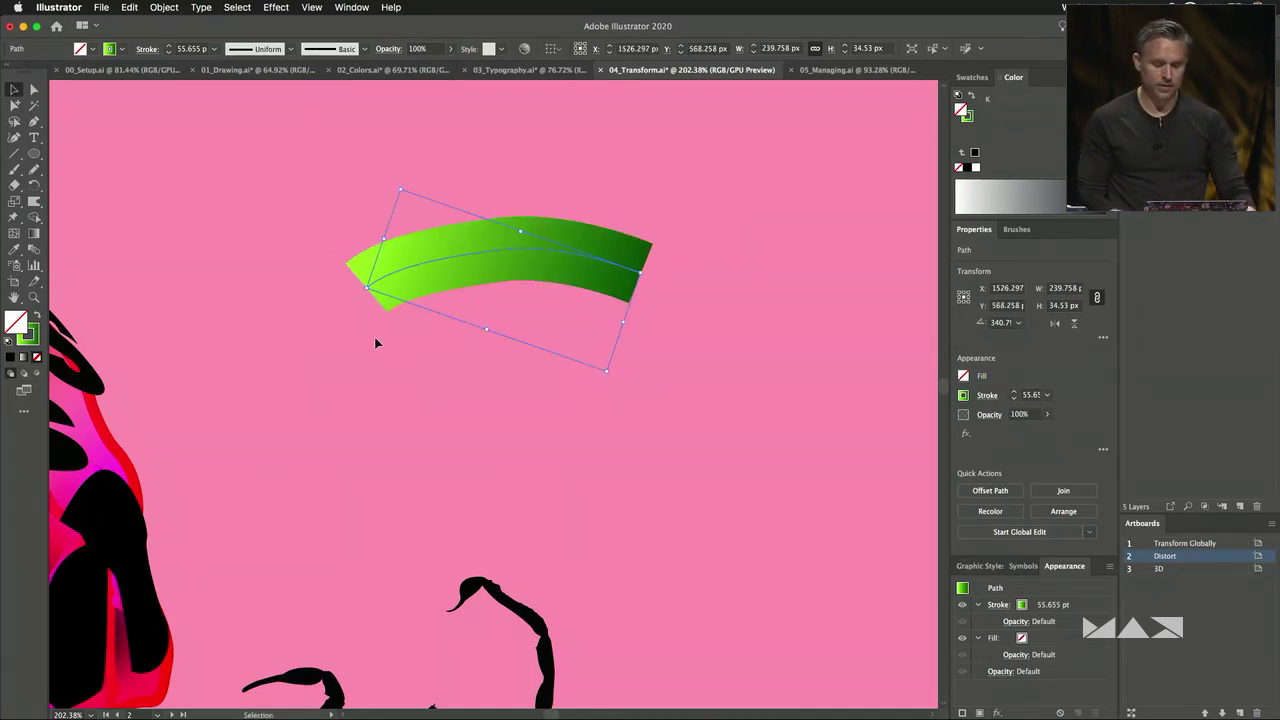
{"action": "left_click_drag", "start_coordinate": [302, 320], "coordinate": [577, 283]}
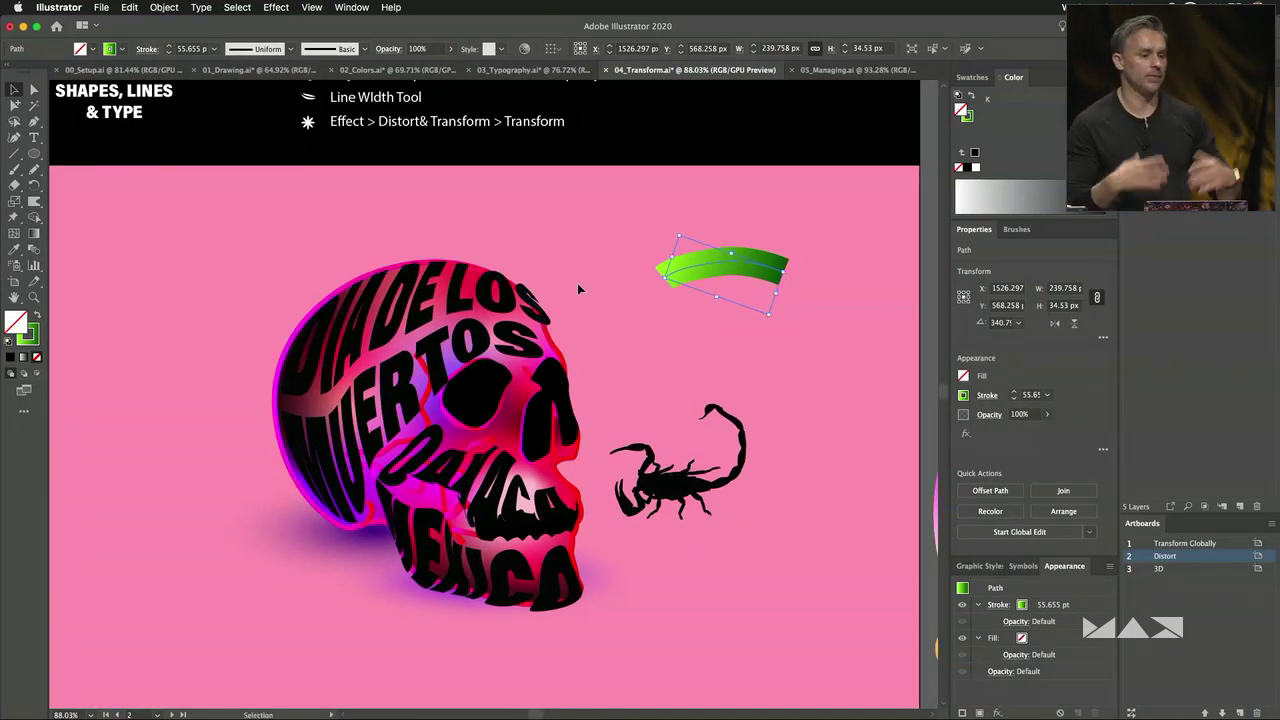
Apply the elliptical variable width profile, tapered at both ends, to the green gradient stroke.
{"action": "scroll", "coordinate": [577, 283], "scroll_direction": "up", "scroll_amount": 5}
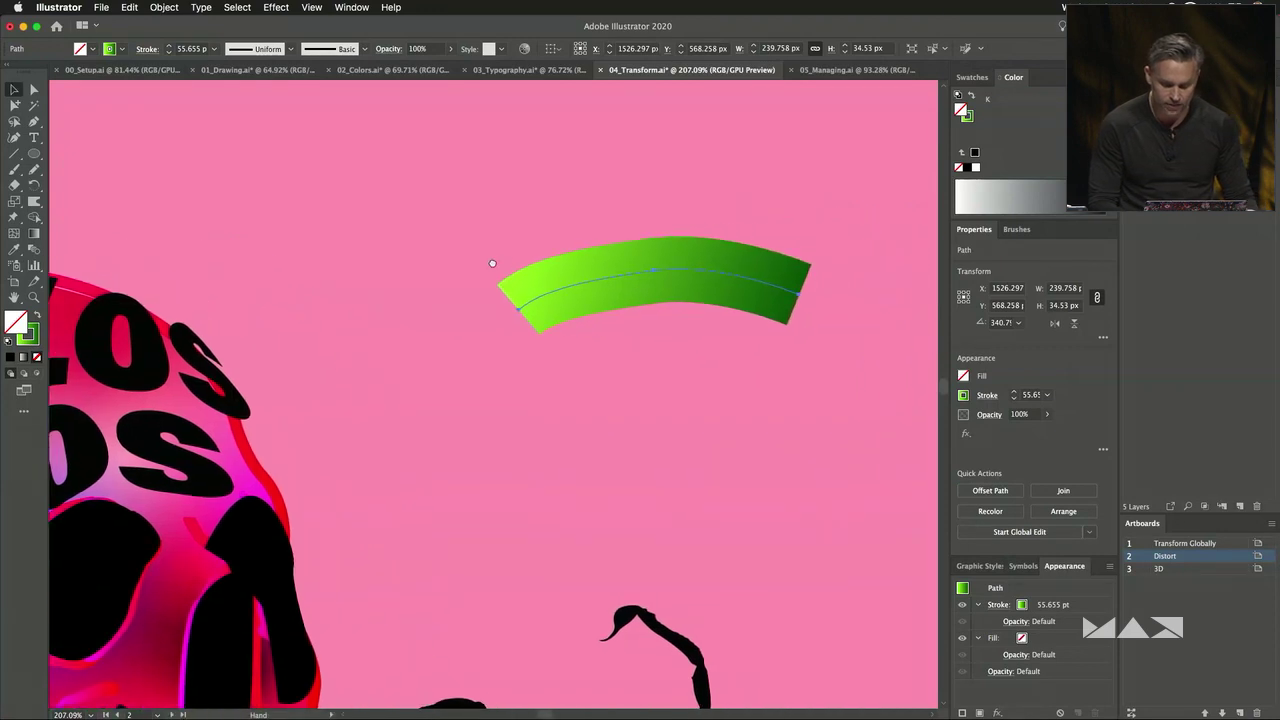
{"action": "scroll", "coordinate": [440, 240], "scroll_direction": "up", "scroll_amount": 2}
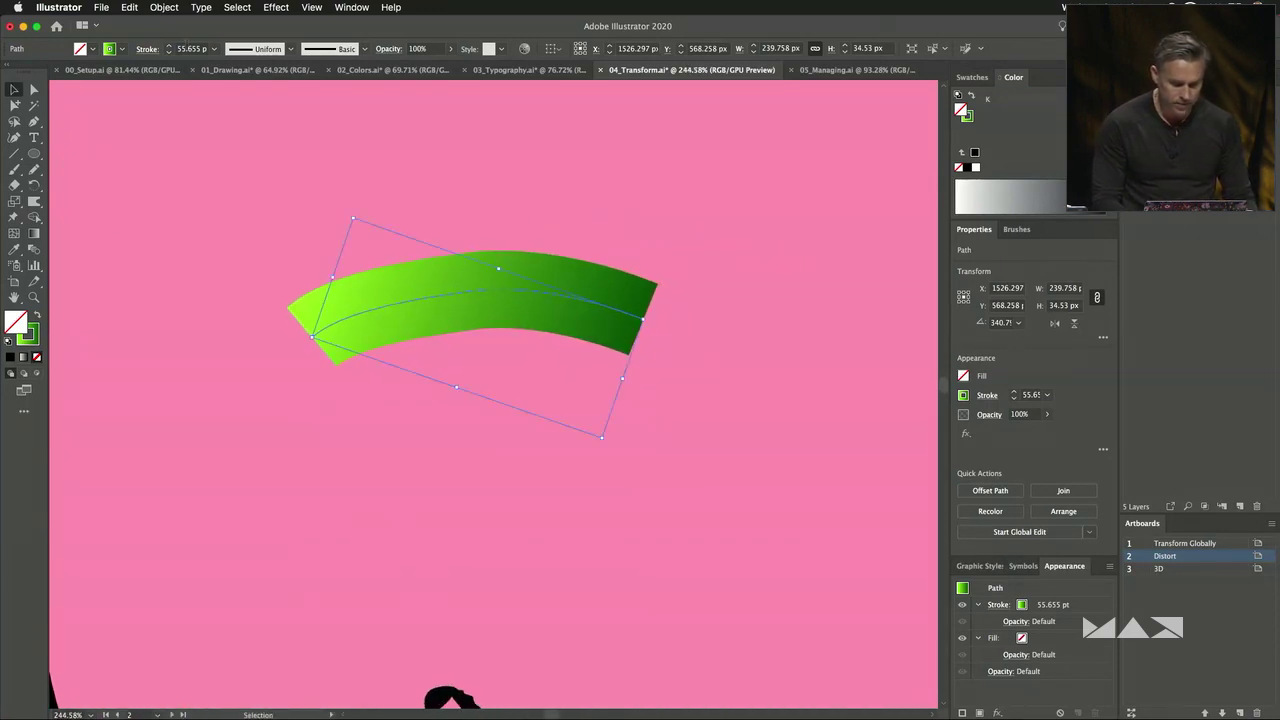
{"action": "left_click", "coordinate": [292, 49]}
{"action": "left_click", "coordinate": [243, 99]}
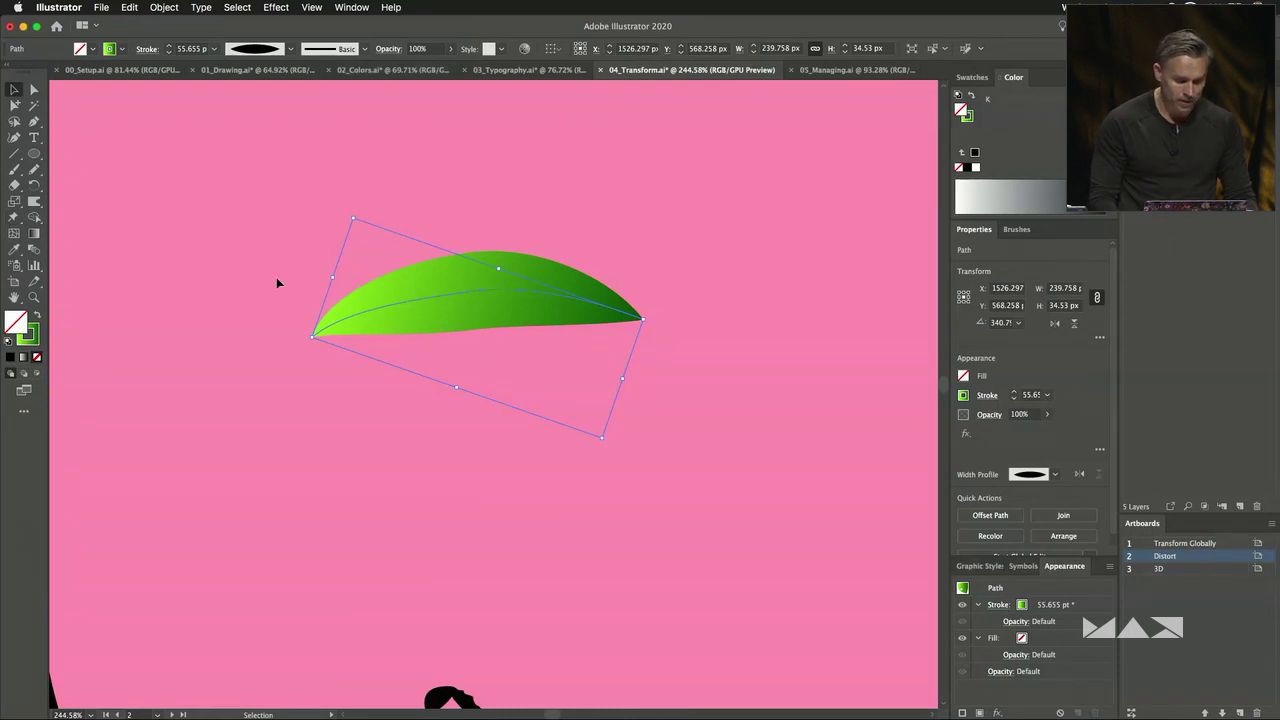
{"action": "left_click", "coordinate": [33, 217]}
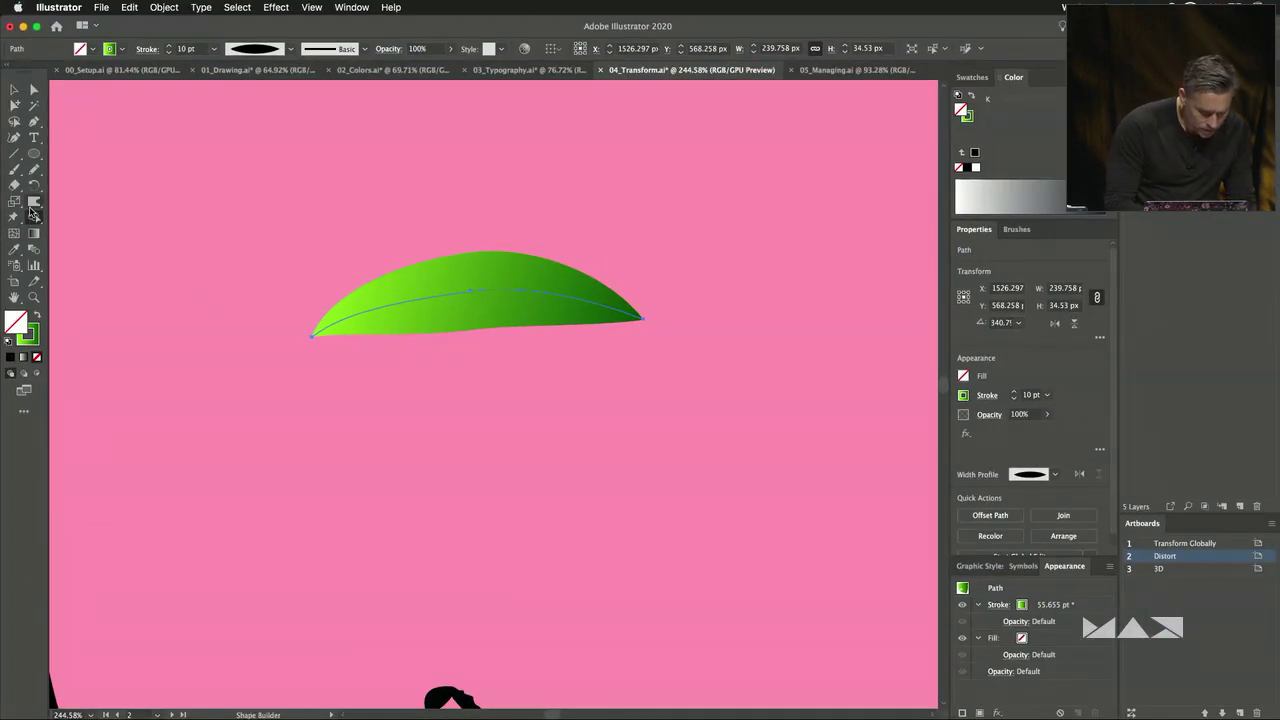
{"action": "left_click", "coordinate": [14, 218]}
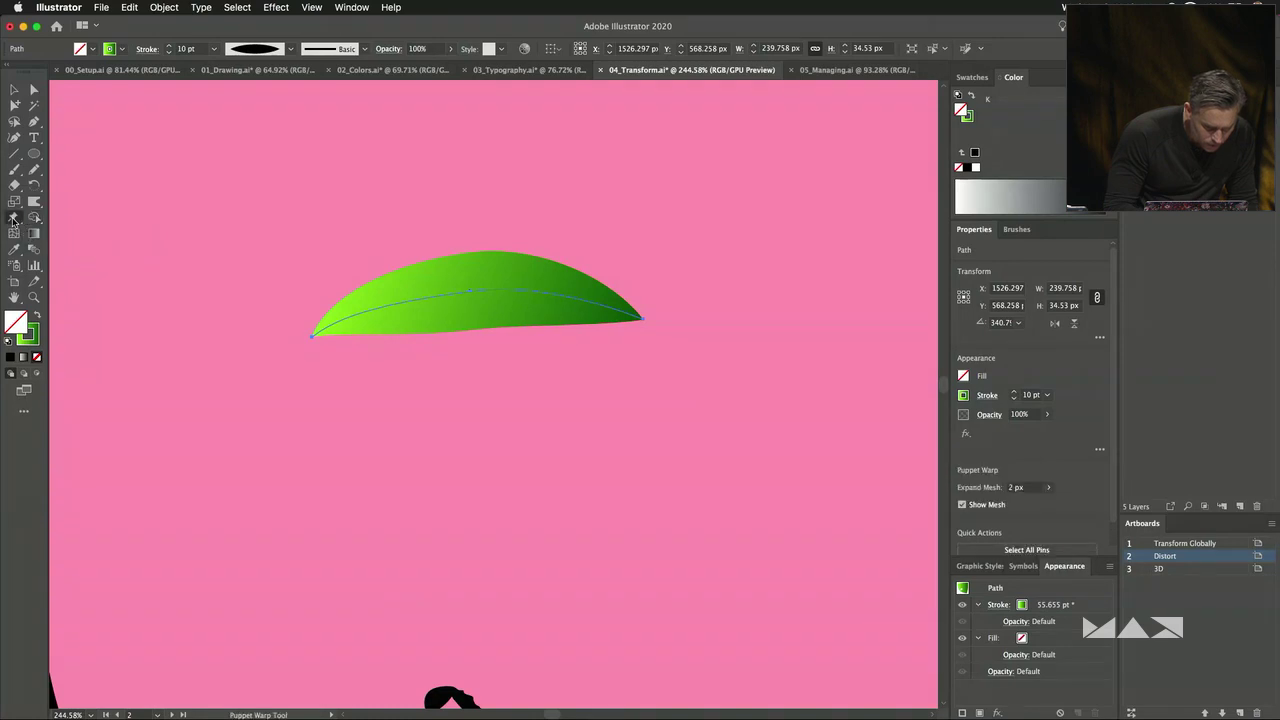
{"action": "left_click", "coordinate": [13, 220]}
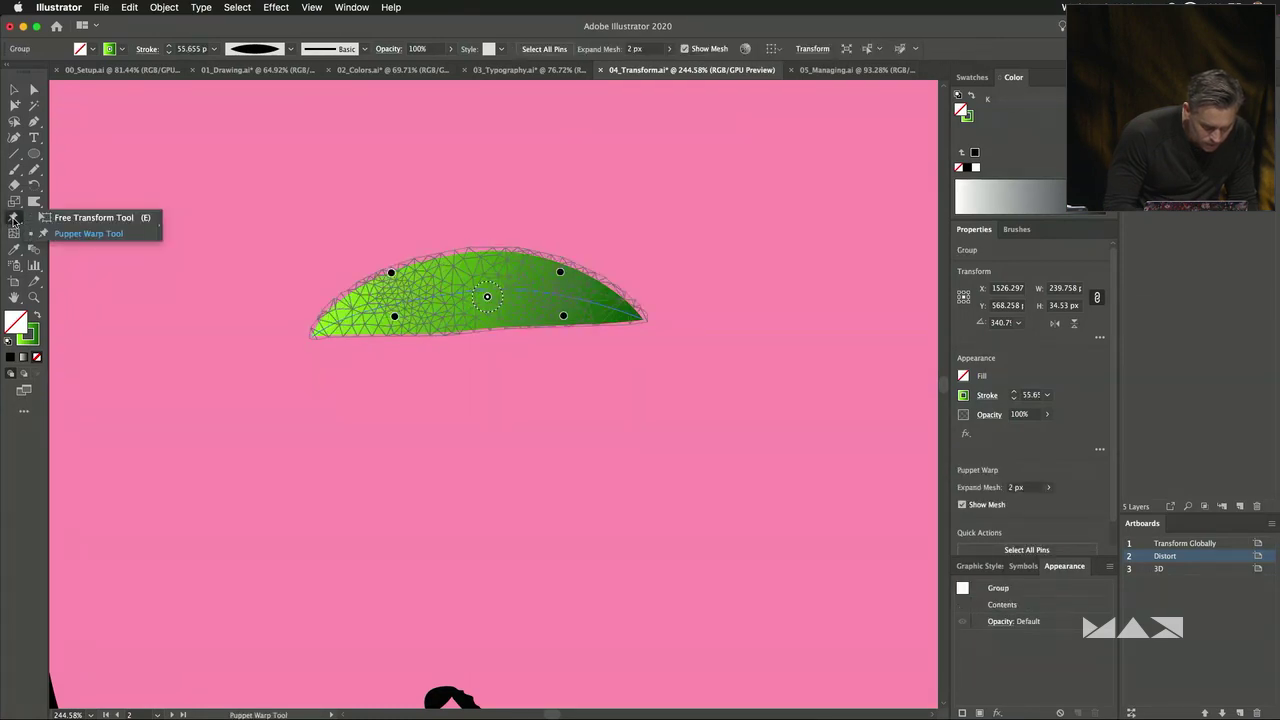
{"action": "left_click", "coordinate": [94, 217]}
Collapse the leaf stroke's lower side onto its path with the Width tool, leaving about 35.5 px on the upper side.
{"action": "left_click_drag", "start_coordinate": [34, 201], "coordinate": [75, 213]}
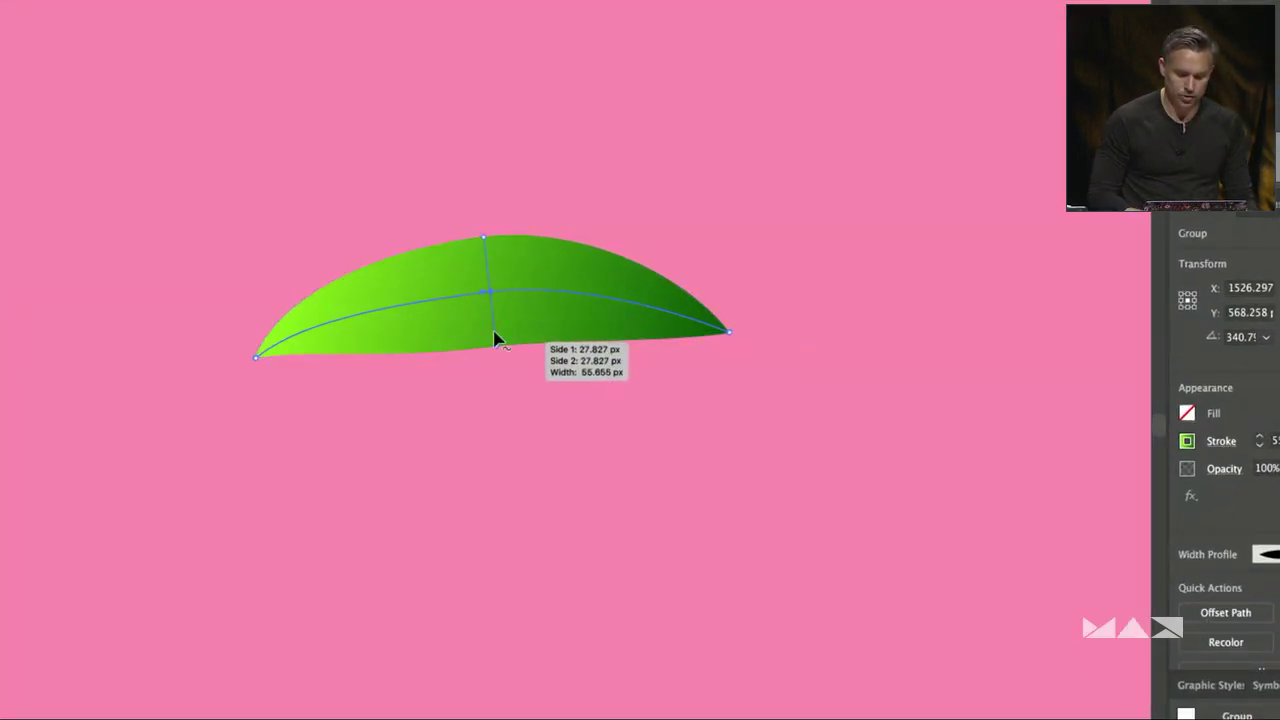
{"action": "mouse_move", "coordinate": [497, 351]}
{"action": "left_mouse_down"}
{"action": "mouse_move", "coordinate": [499, 366]}
{"action": "mouse_move", "coordinate": [495, 290]}
{"action": "left_mouse_up"}
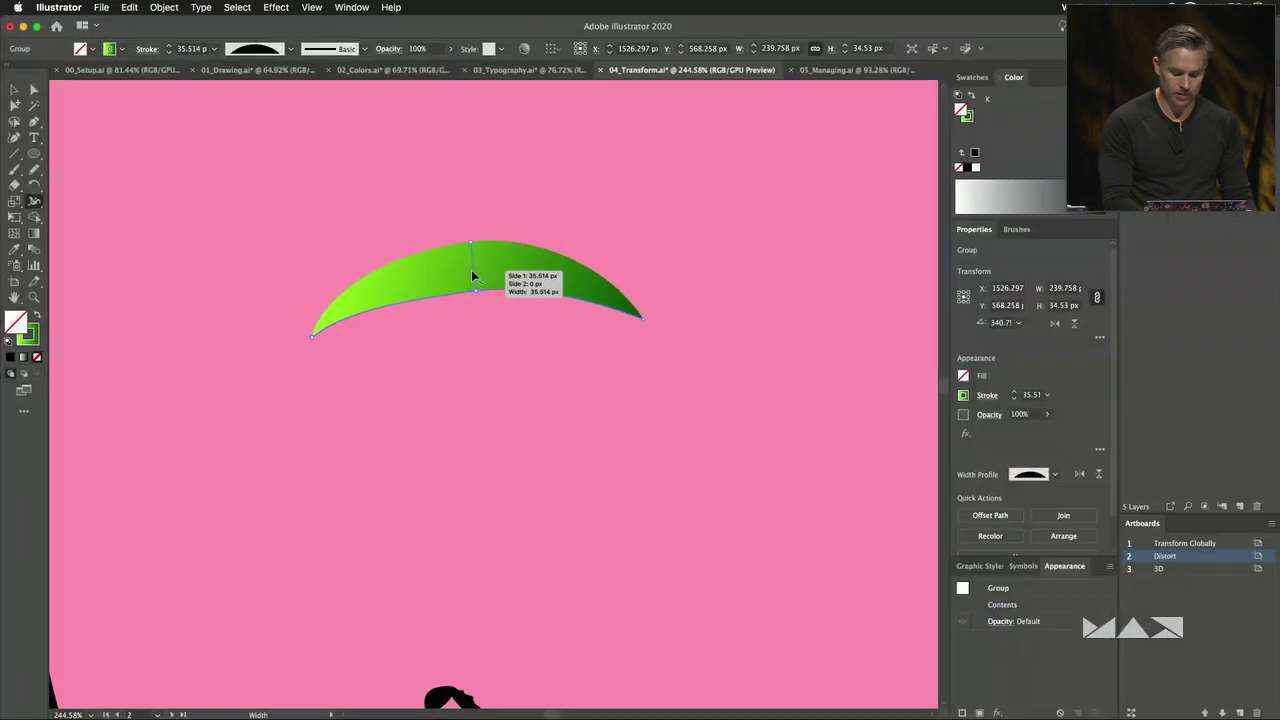
{"action": "key", "text": "v"}
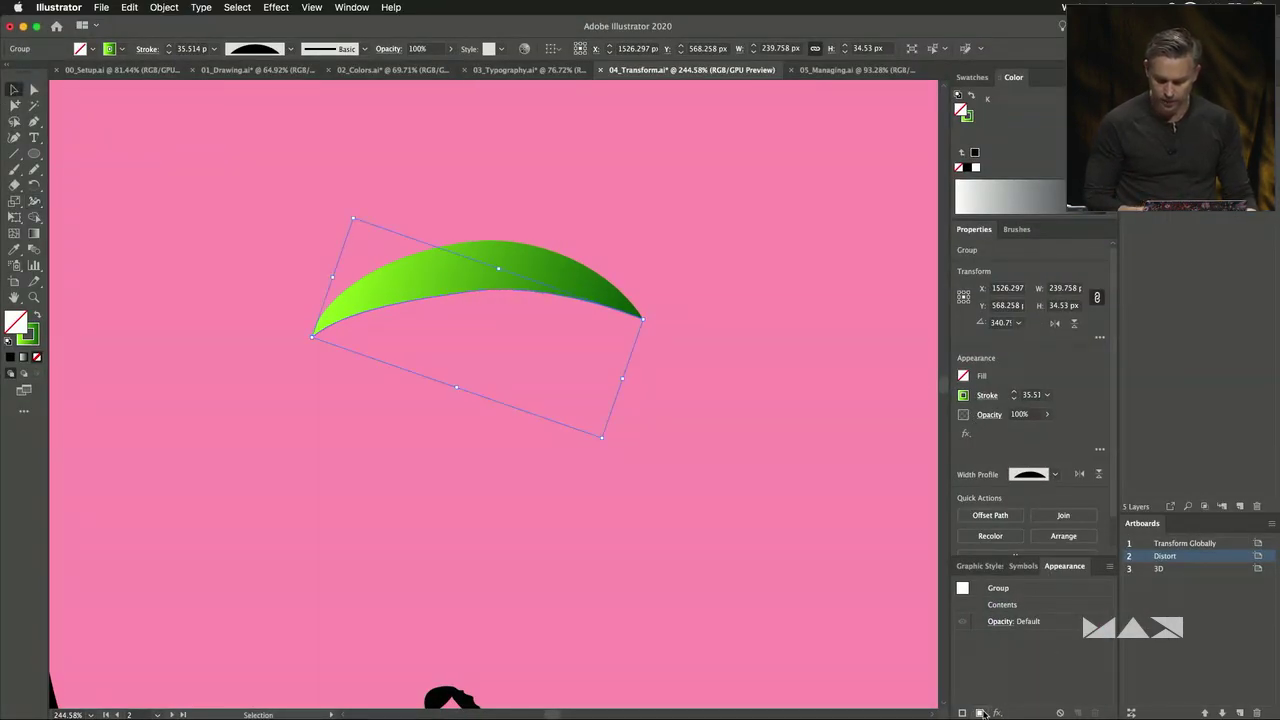
Add a new fill to the leaf group and set it to the yellow-to-green gradient swatch.
{"action": "left_click", "coordinate": [978, 713]}
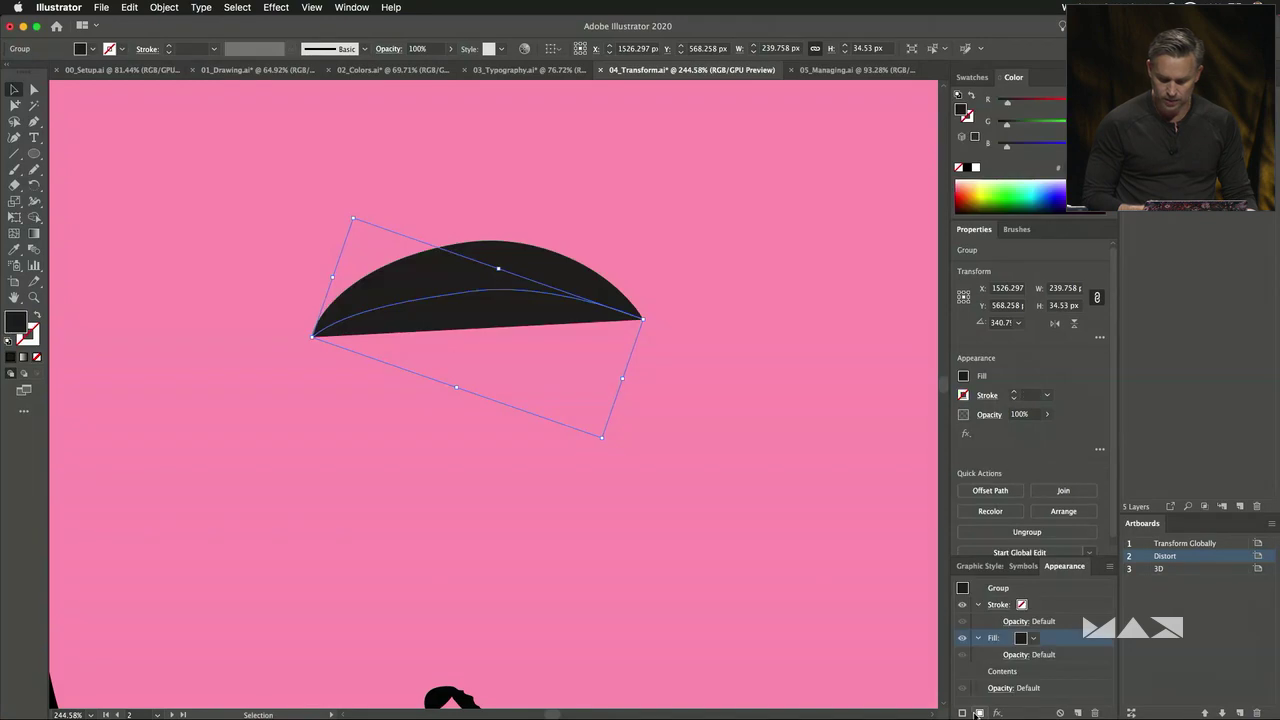
{"action": "left_click", "coordinate": [1020, 637]}
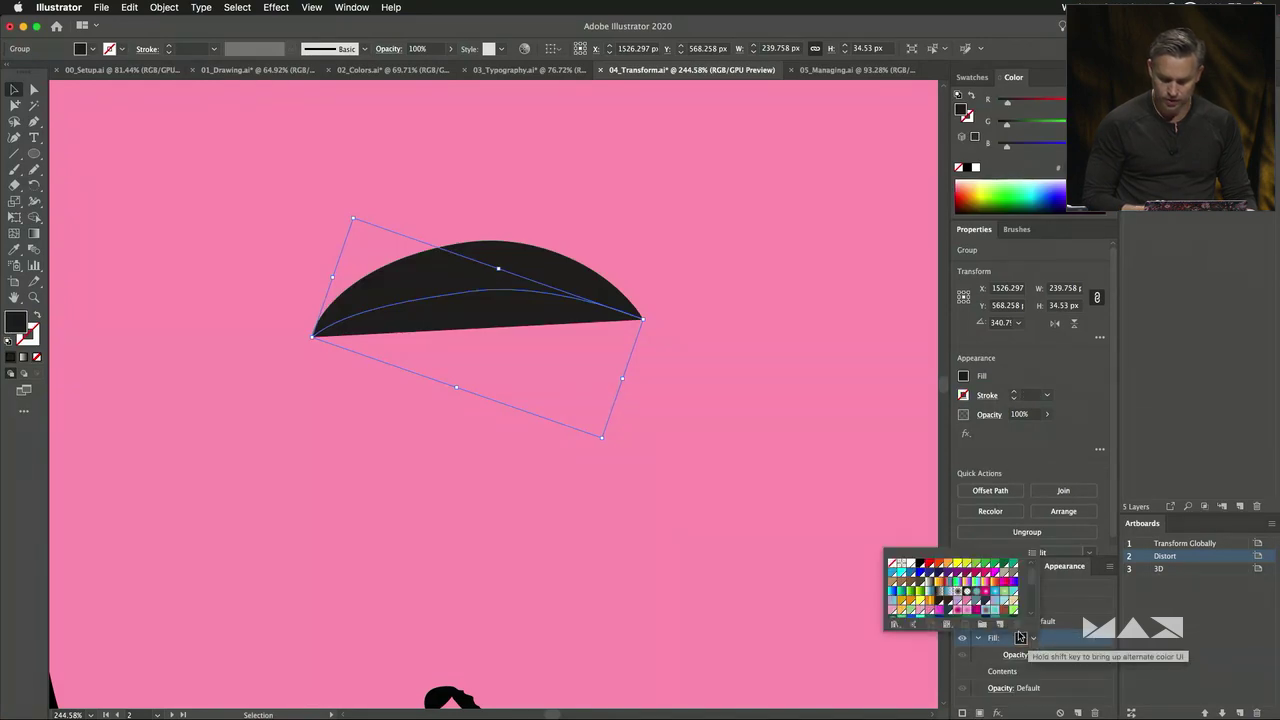
{"action": "left_click", "coordinate": [918, 595]}
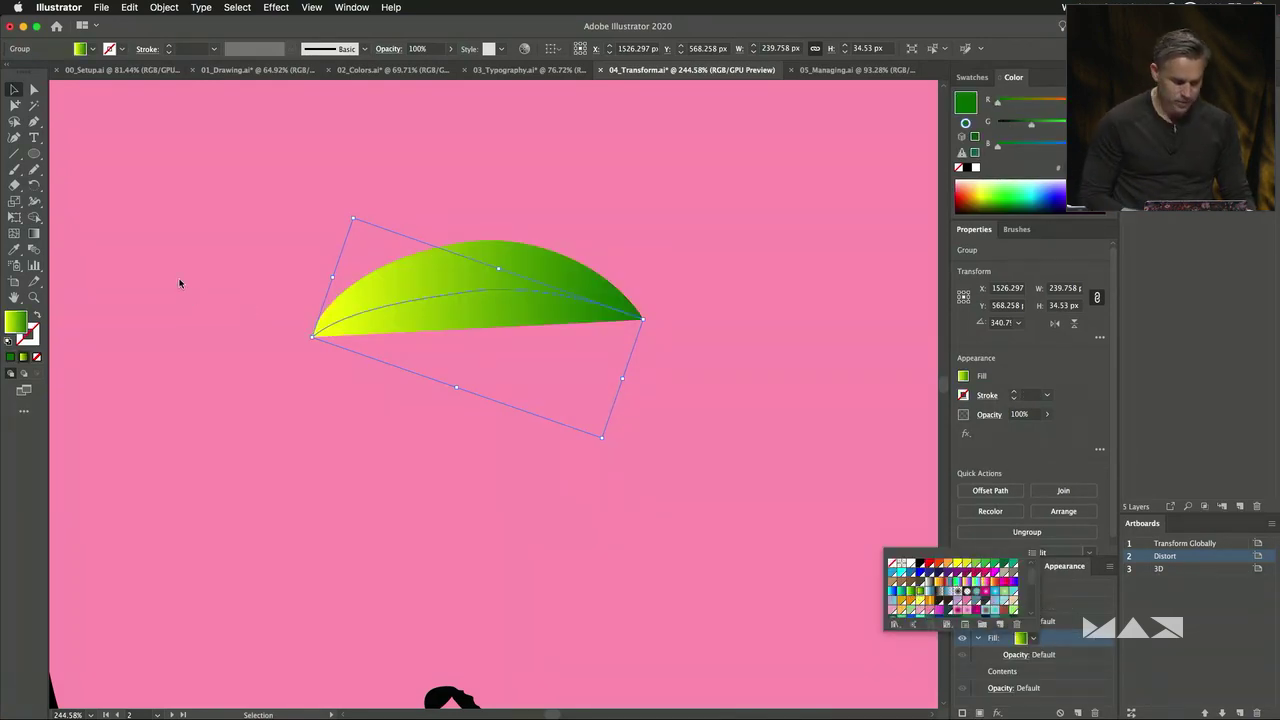
{"action": "left_click", "coordinate": [33, 220]}
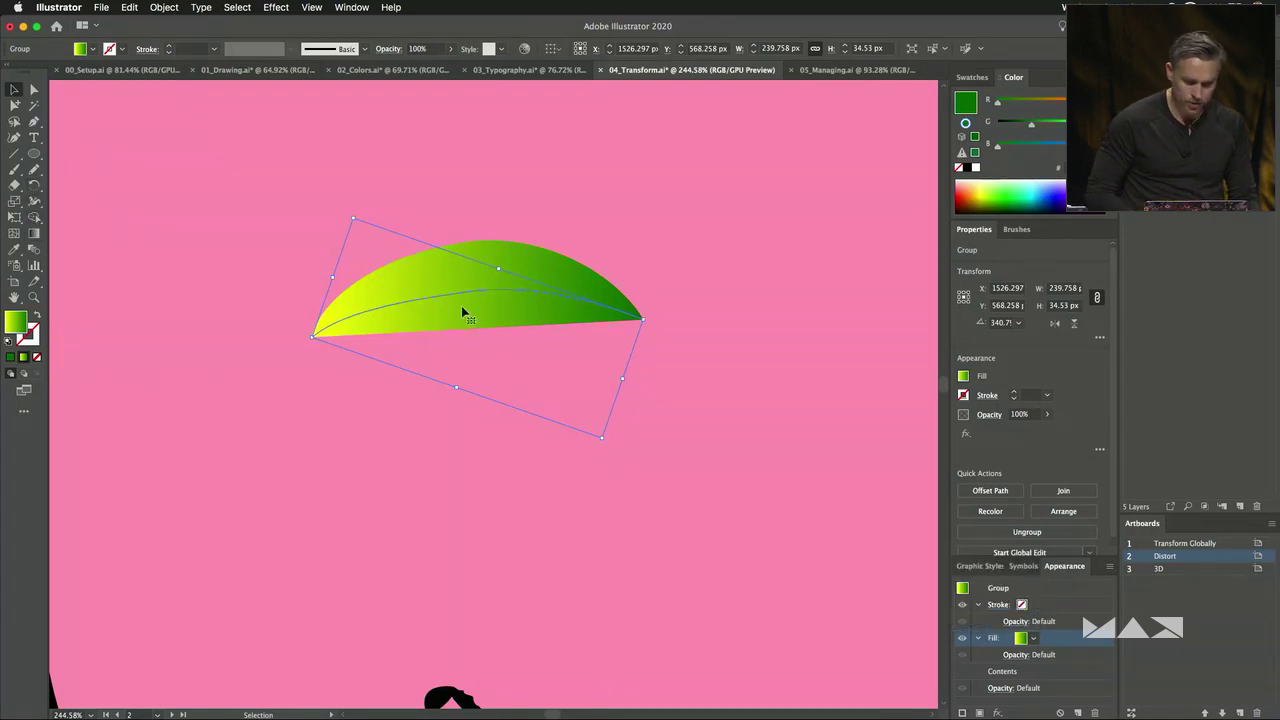
Float the Appearance panel beside the leaf and try adjusting the filled shape near its midpoint with the Width tool.
{"action": "left_click", "coordinate": [33, 202]}
{"action": "mouse_move", "coordinate": [473, 288]}
{"action": "left_mouse_down"}
{"action": "mouse_move", "coordinate": [486, 291]}
{"action": "mouse_move", "coordinate": [472, 291]}
{"action": "left_mouse_up"}
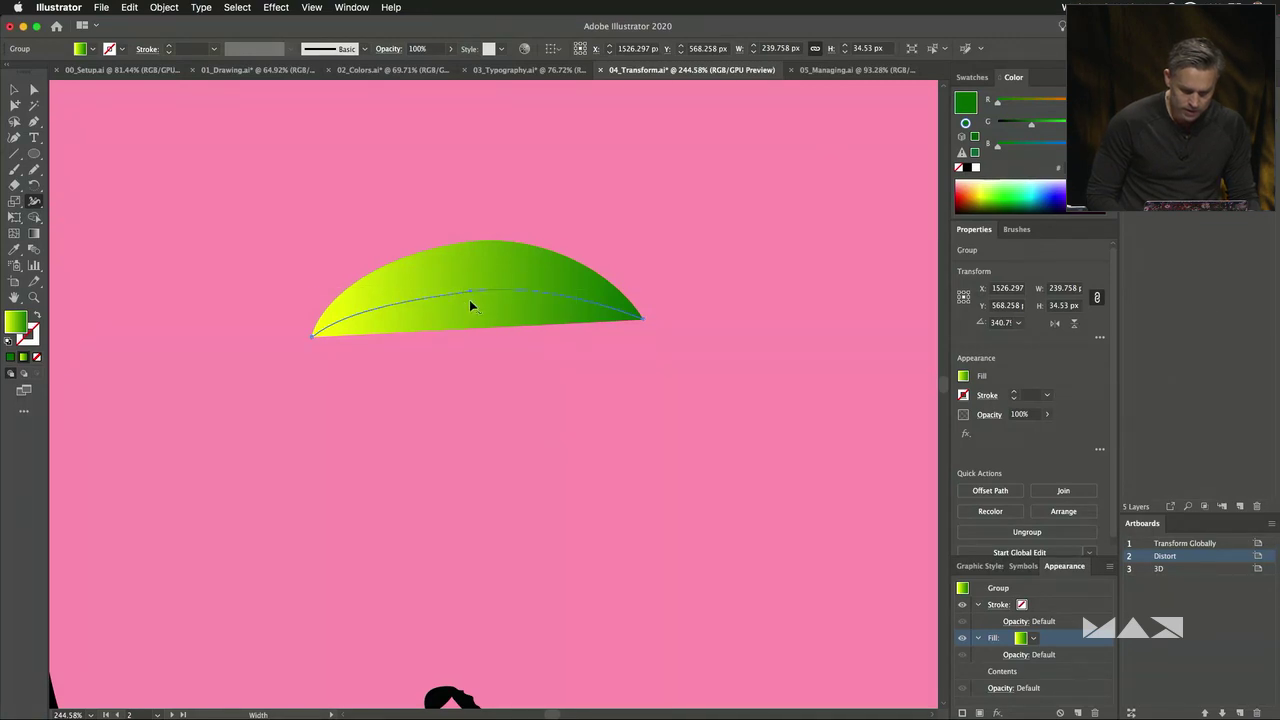
{"action": "left_click_drag", "start_coordinate": [1064, 566], "coordinate": [739, 211]}
{"action": "mouse_move", "coordinate": [377, 296]}
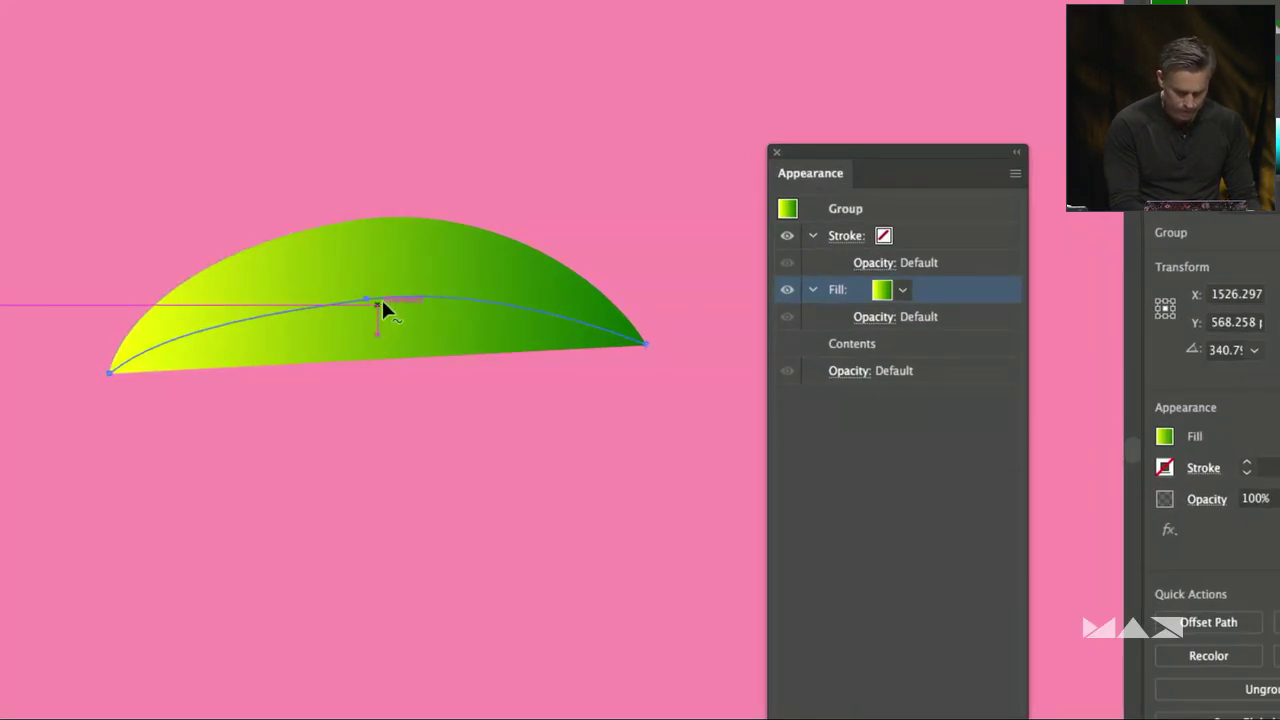
{"action": "left_click_drag", "start_coordinate": [376, 298], "coordinate": [417, 292]}
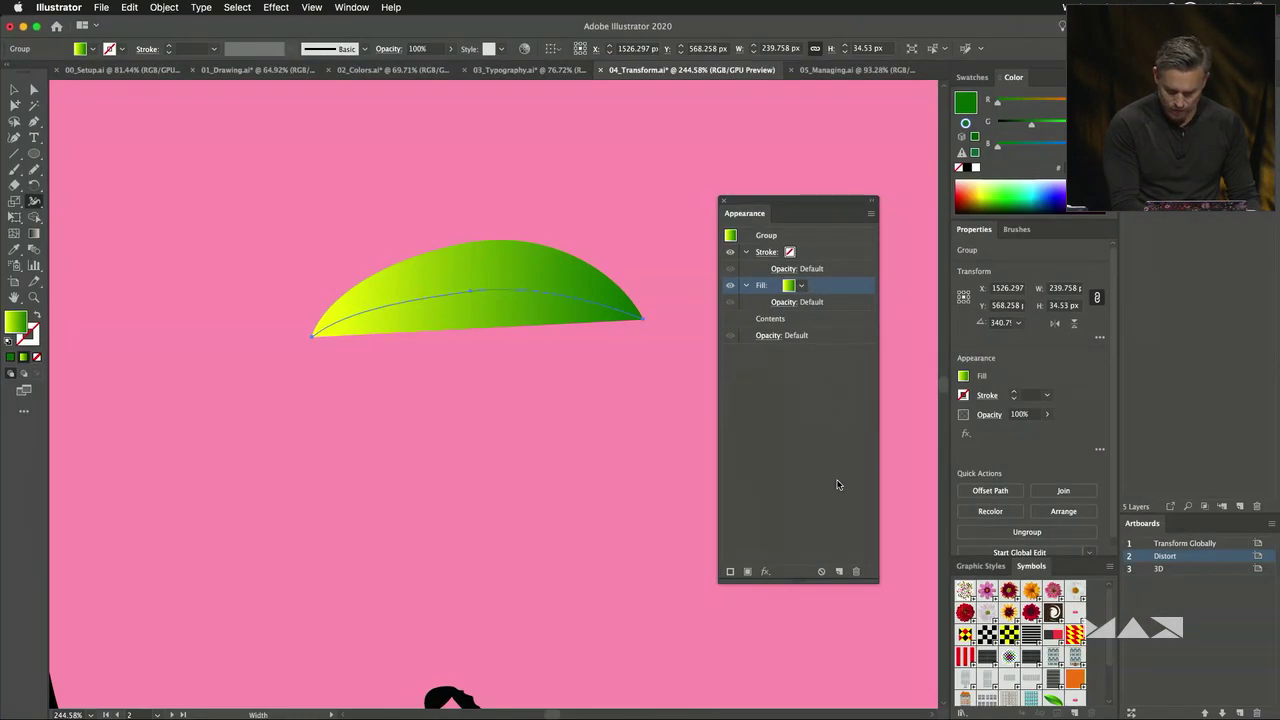
Add a second fill to the leaf and widen the shape on both sides of its middle point with the Width tool.
{"action": "left_click", "coordinate": [747, 572]}
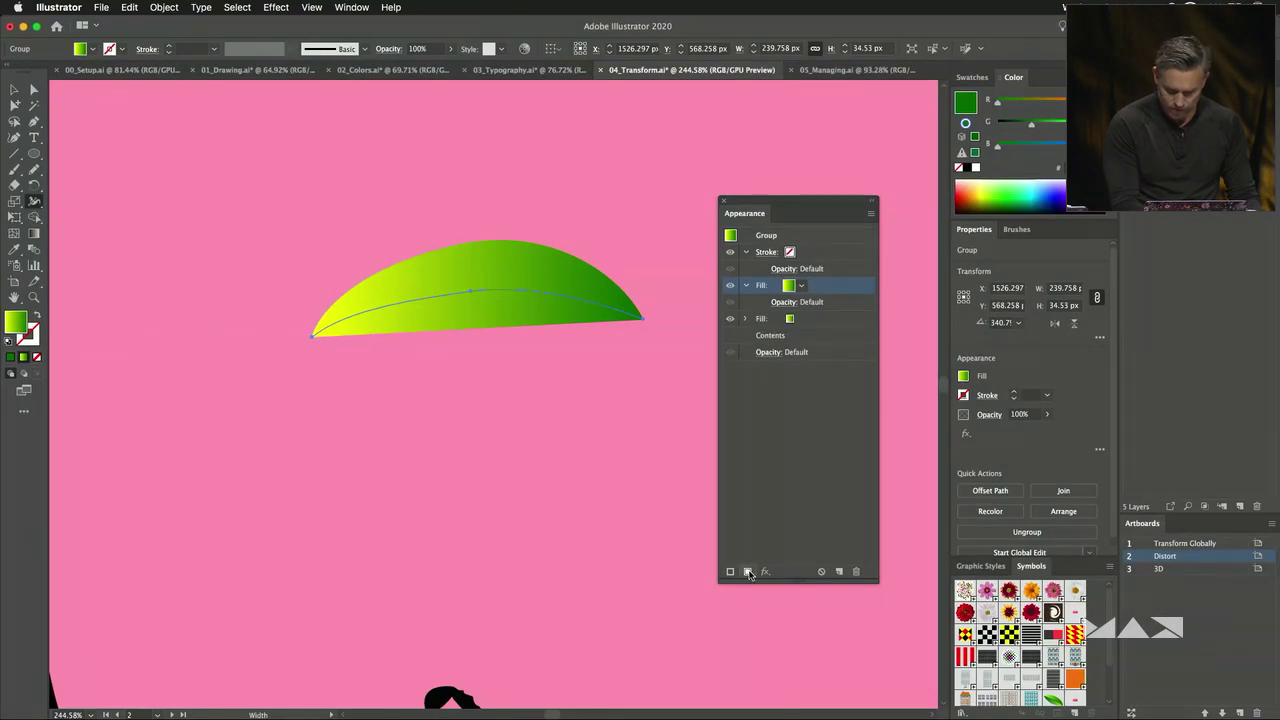
{"action": "left_click", "coordinate": [801, 288]}
{"action": "left_click", "coordinate": [466, 298]}
{"action": "left_click_drag", "start_coordinate": [471, 291], "coordinate": [478, 346]}
Delete the leaf's lower duplicate fill and pull the lower width handle up to the path.
{"action": "left_click", "coordinate": [826, 320]}
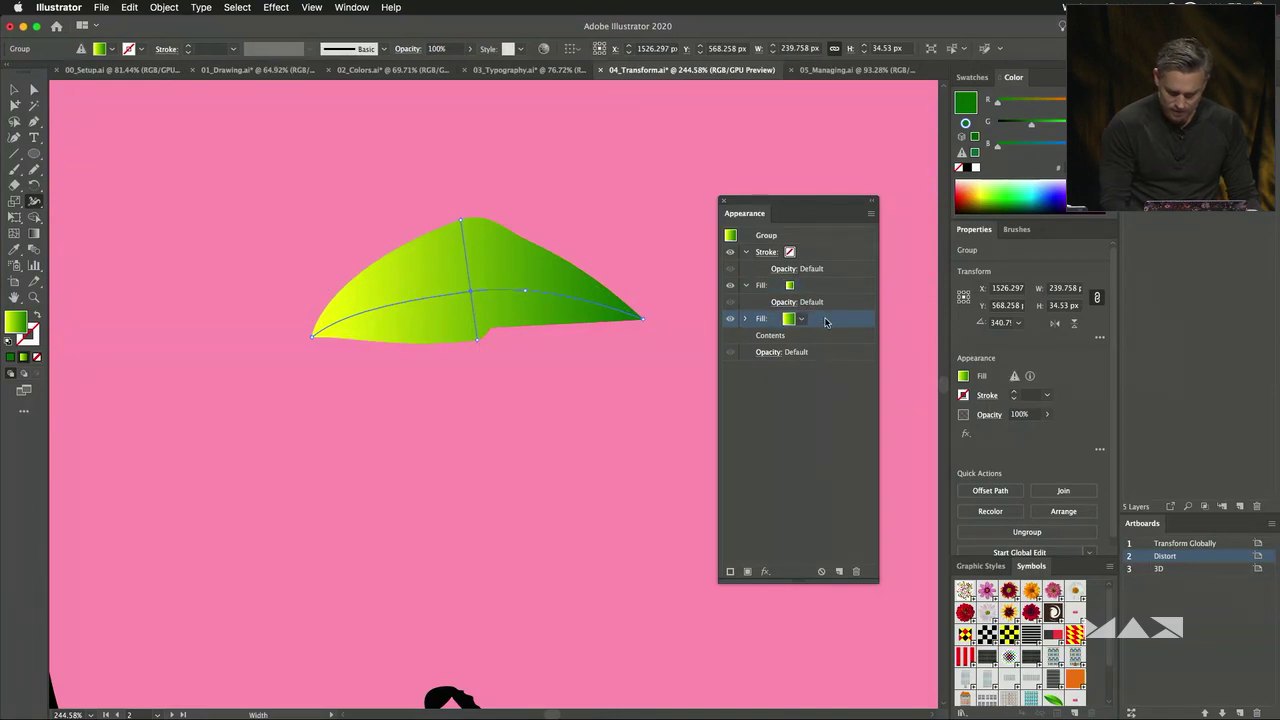
{"action": "left_click", "coordinate": [855, 572]}
{"action": "left_click_drag", "start_coordinate": [480, 337], "coordinate": [463, 240]}
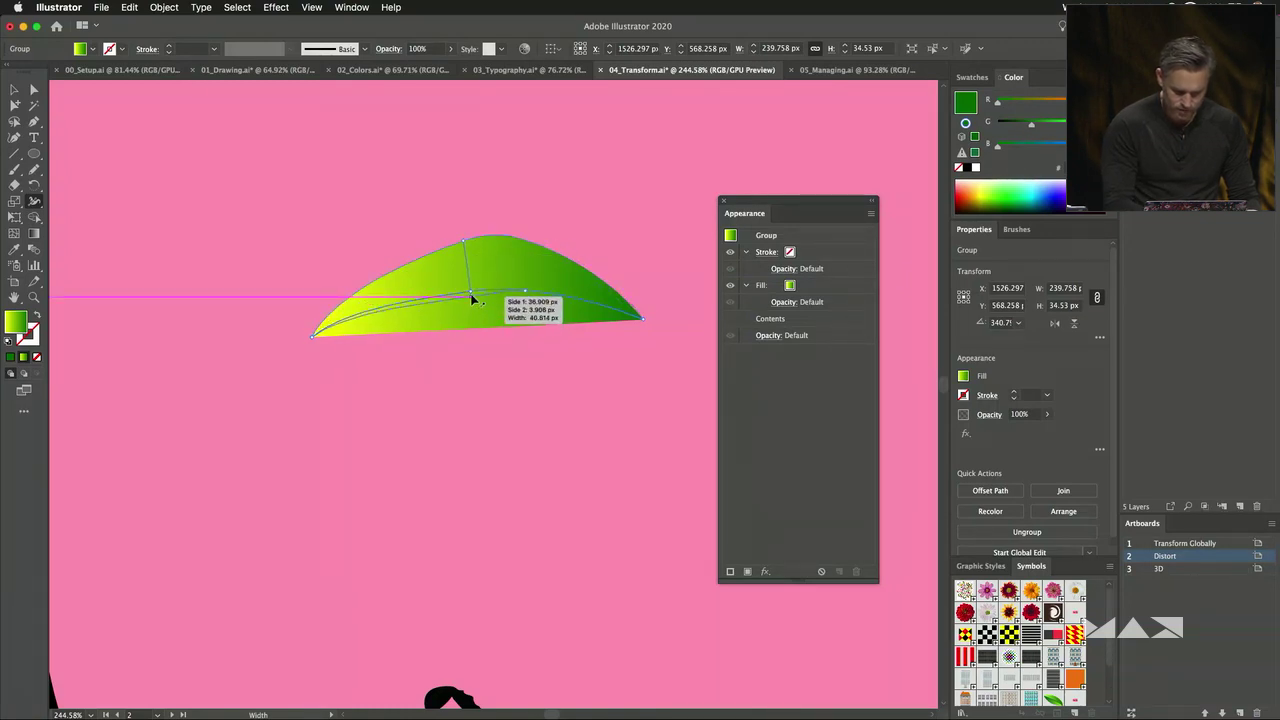
Open the gradient settings for the leaf's fill and reverse the gradient so it runs from green to yellow.
{"action": "left_click", "coordinate": [823, 291]}
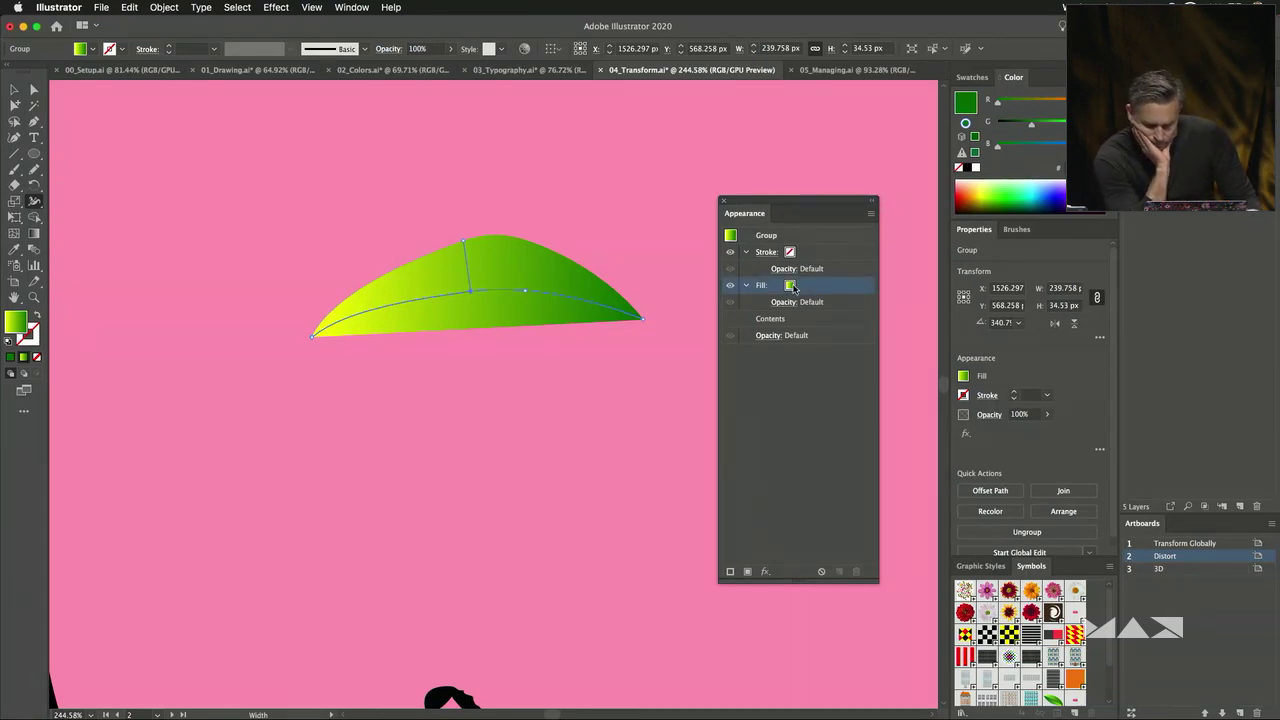
{"action": "left_click", "coordinate": [790, 287]}
{"action": "left_click", "coordinate": [790, 287]}
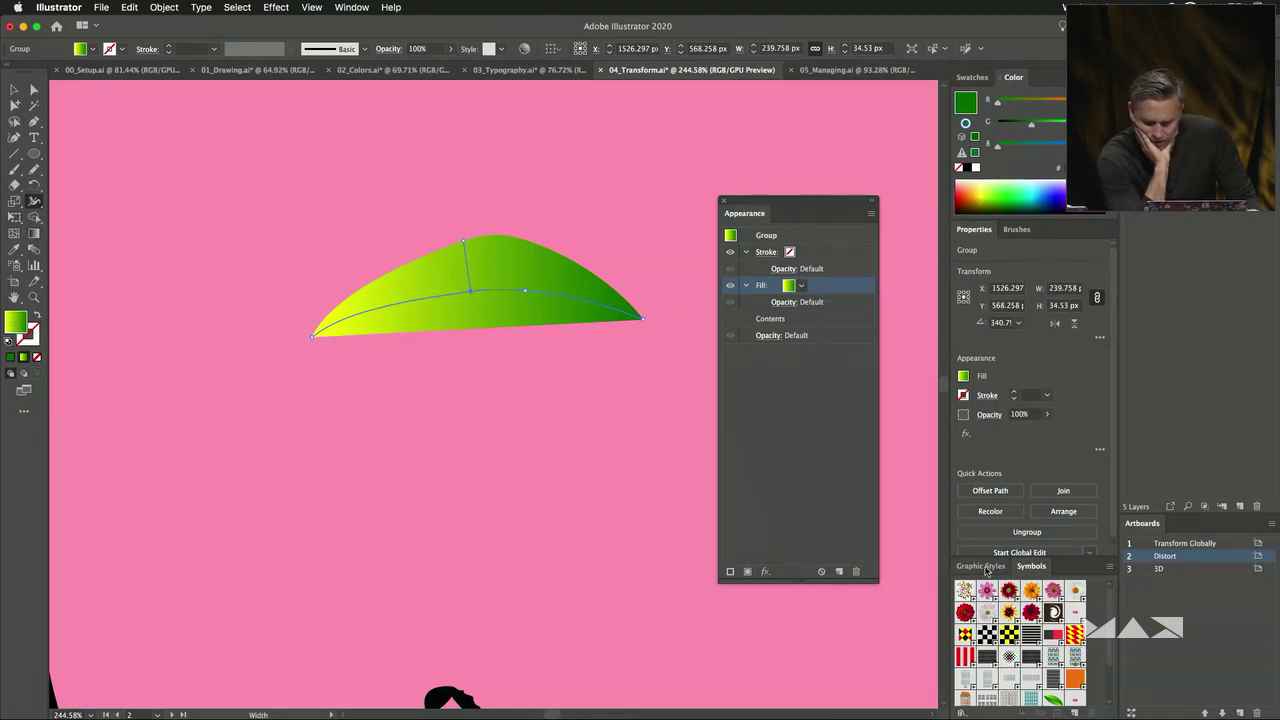
{"action": "left_click", "coordinate": [345, 8]}
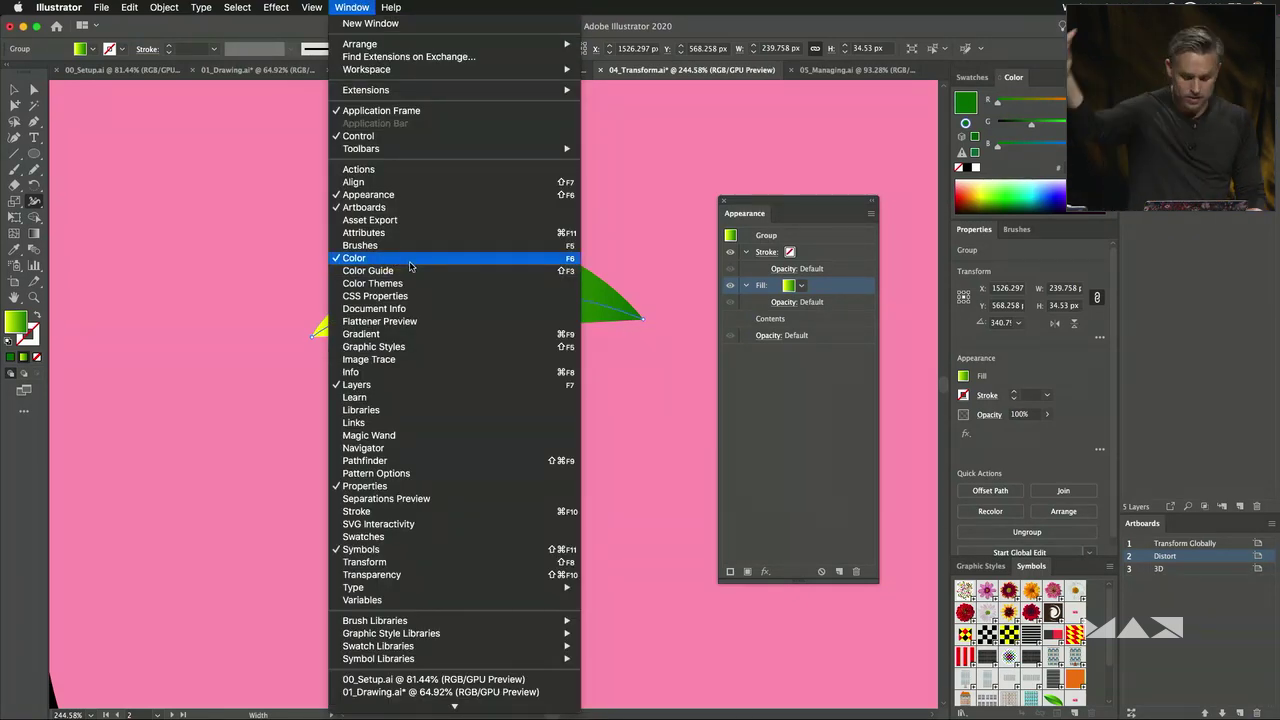
{"action": "left_click", "coordinate": [403, 336]}
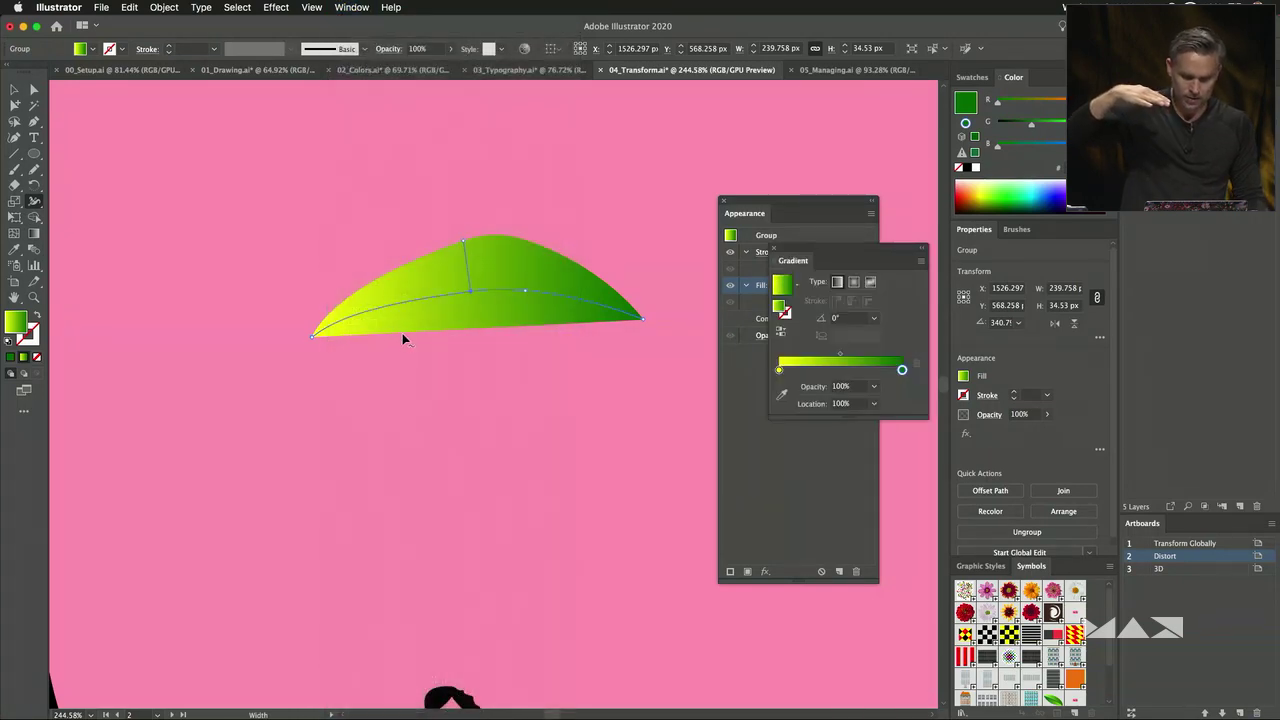
{"action": "left_click", "coordinate": [781, 333]}
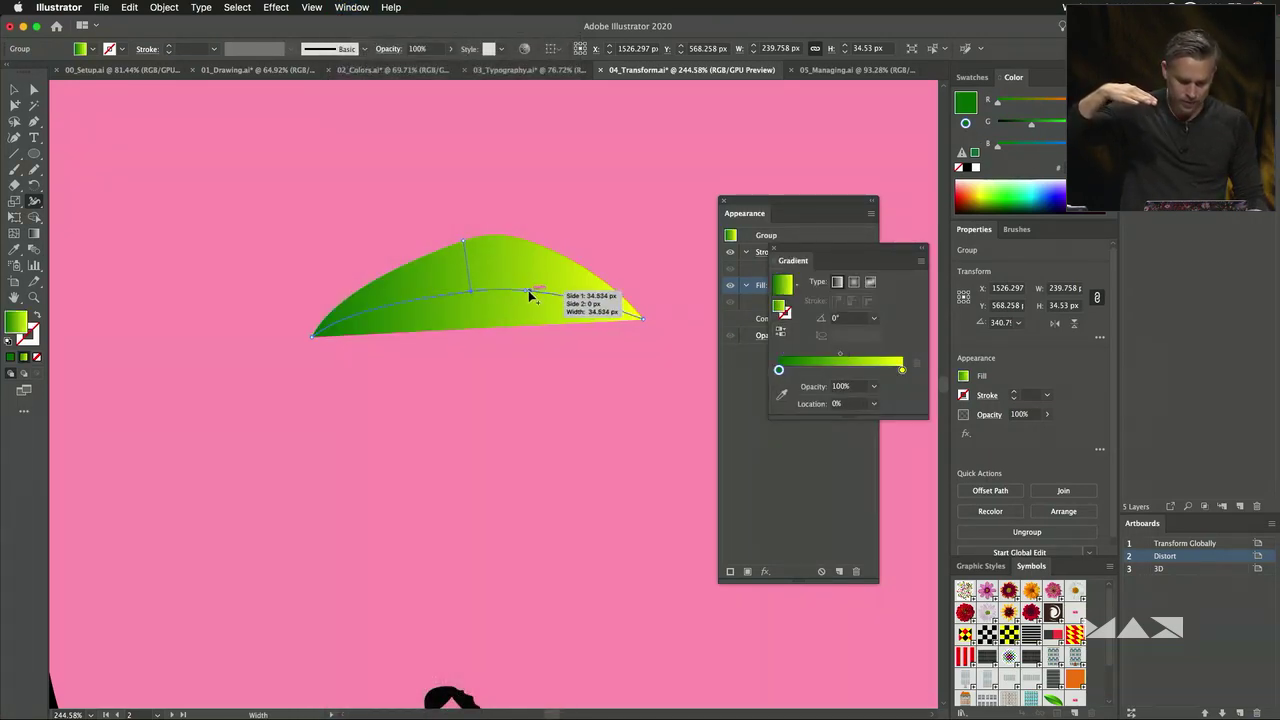
Widen the leaf below its path at the middle width point with the Width tool, and deselect the leaf.
{"action": "left_click_drag", "start_coordinate": [528, 291], "coordinate": [521, 331]}
{"action": "left_click_drag", "start_coordinate": [472, 293], "coordinate": [460, 386]}
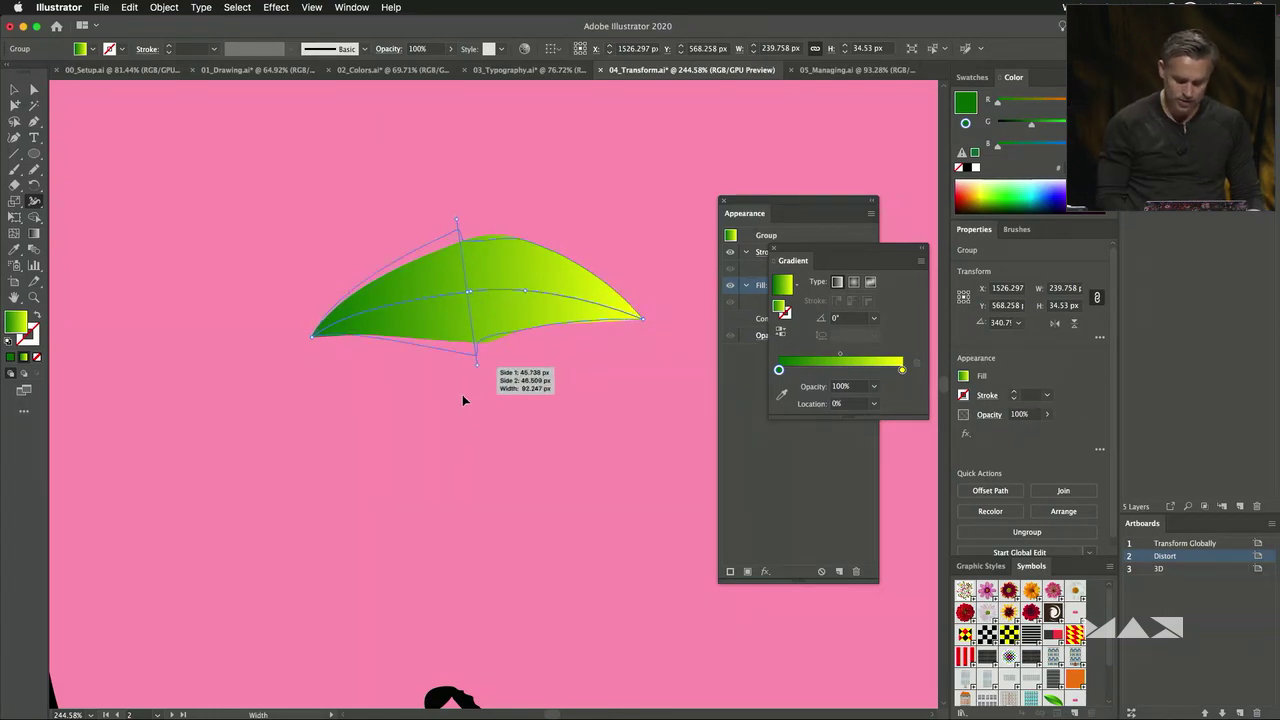
{"action": "scroll", "coordinate": [460, 386], "scroll_direction": "right", "scroll_amount": 2}
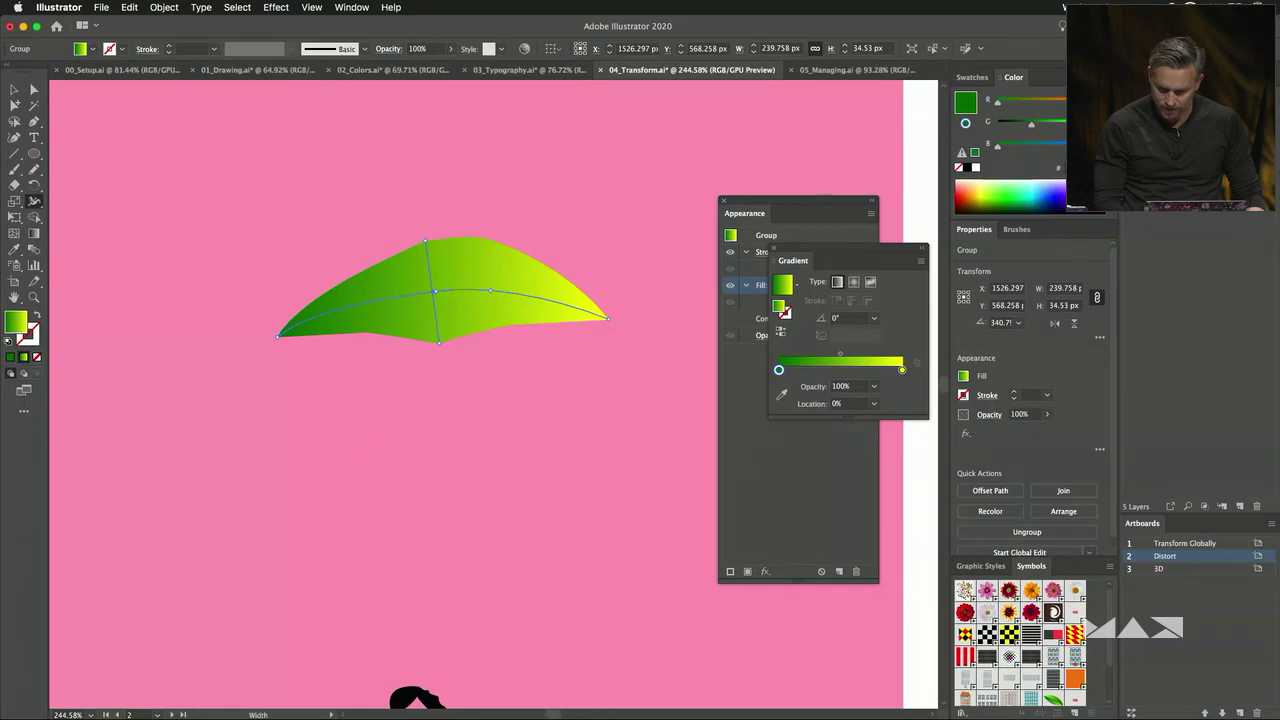
{"action": "left_click", "coordinate": [14, 90]}
{"action": "left_click", "coordinate": [101, 141]}
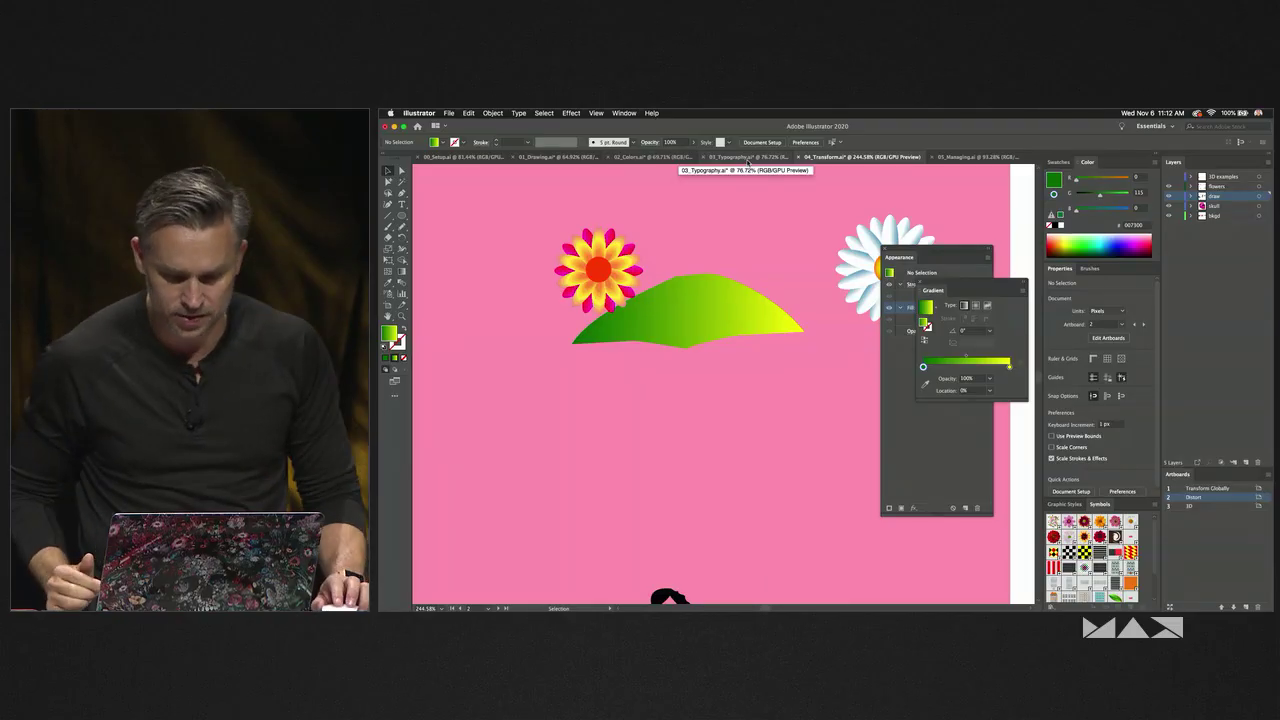
Switch to the 02_Colors document and bring its Gradient artboard with the toucan into view.
{"action": "left_click", "coordinate": [631, 158]}
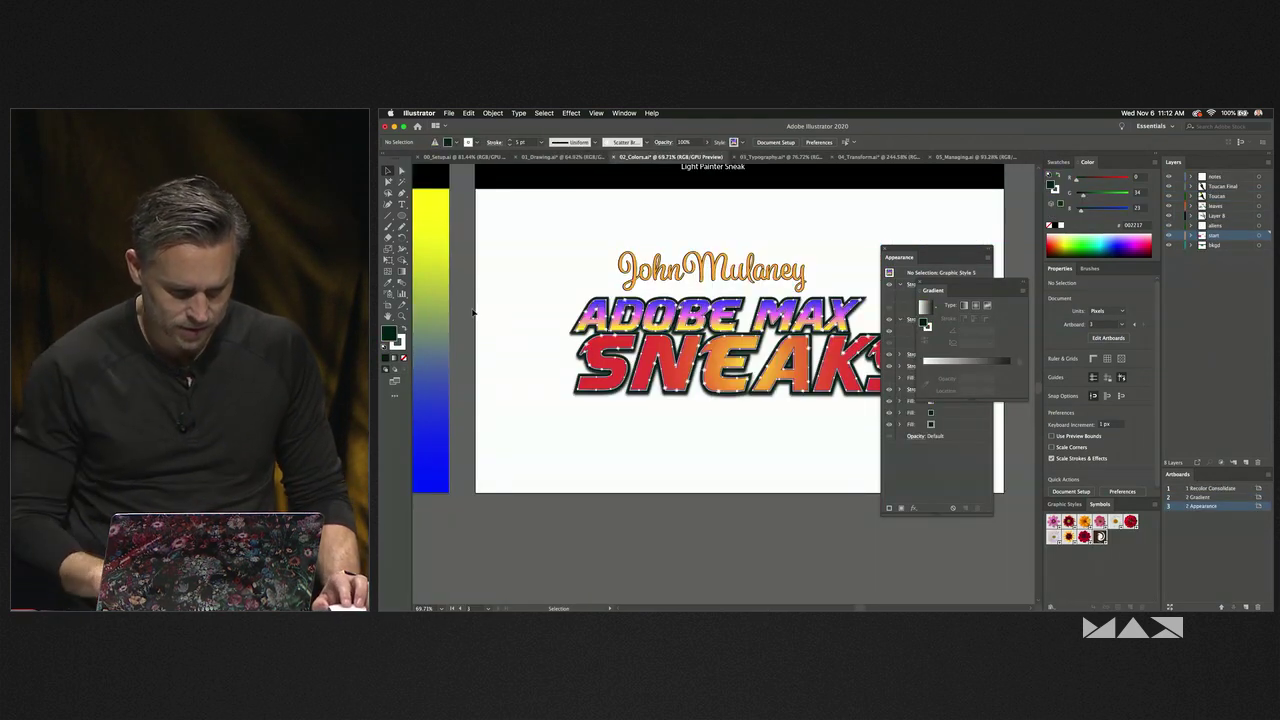
{"action": "double_click", "coordinate": [1200, 497]}
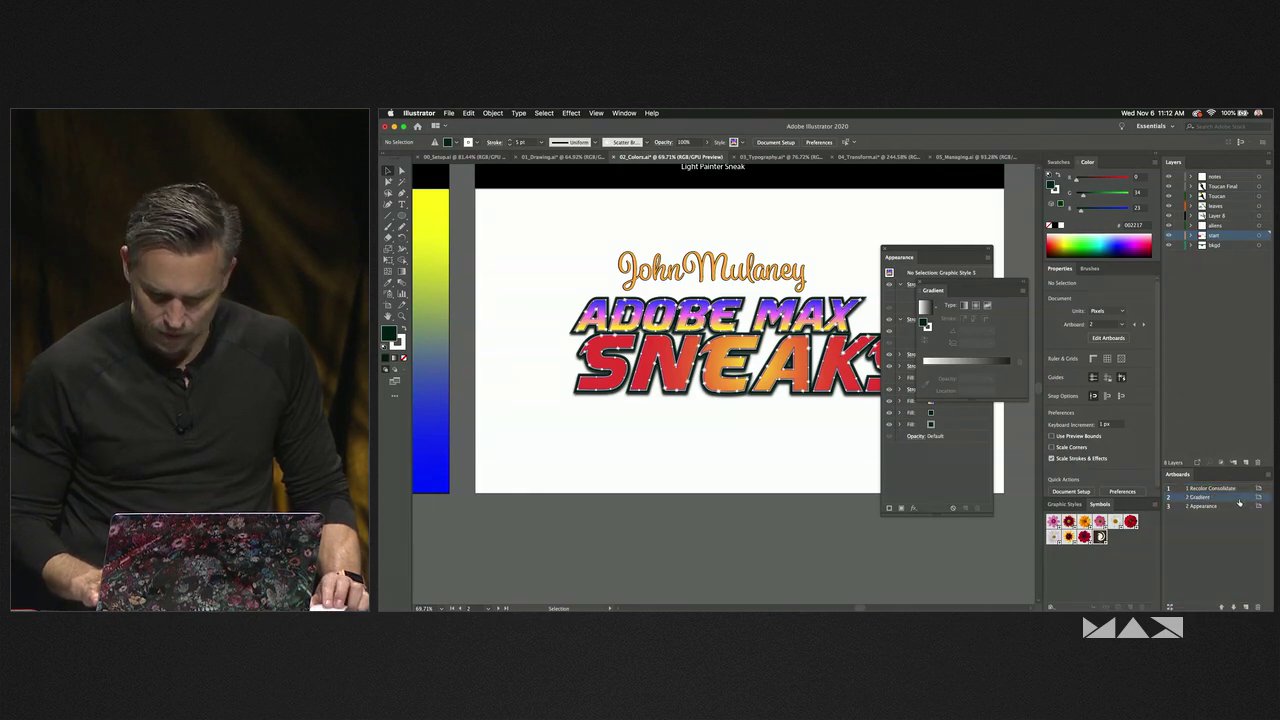
{"action": "key", "text": "Return"}
{"action": "scroll", "coordinate": [441, 432], "scroll_direction": "up", "scroll_amount": 10}
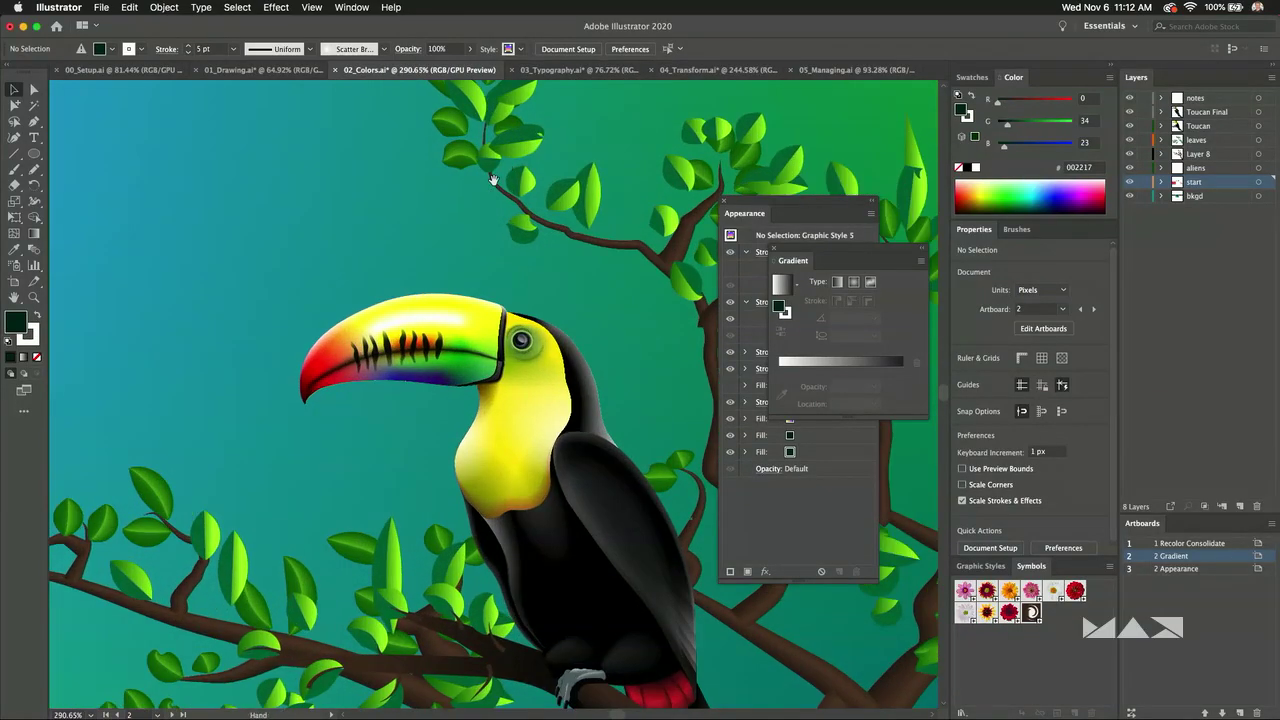
Move one leaf away from the foliage onto the open background, and shift the floating gradient settings out of the way.
{"action": "scroll", "coordinate": [347, 322], "scroll_direction": "up", "scroll_amount": 4}
{"action": "left_click", "coordinate": [517, 327]}
{"action": "left_click_drag", "start_coordinate": [517, 327], "coordinate": [651, 186]}
{"action": "scroll", "coordinate": [651, 186], "scroll_direction": "up", "scroll_amount": 3}
{"action": "scroll", "coordinate": [651, 186], "scroll_direction": "right", "scroll_amount": 3}
{"action": "left_click_drag", "start_coordinate": [829, 257], "coordinate": [512, 394]}
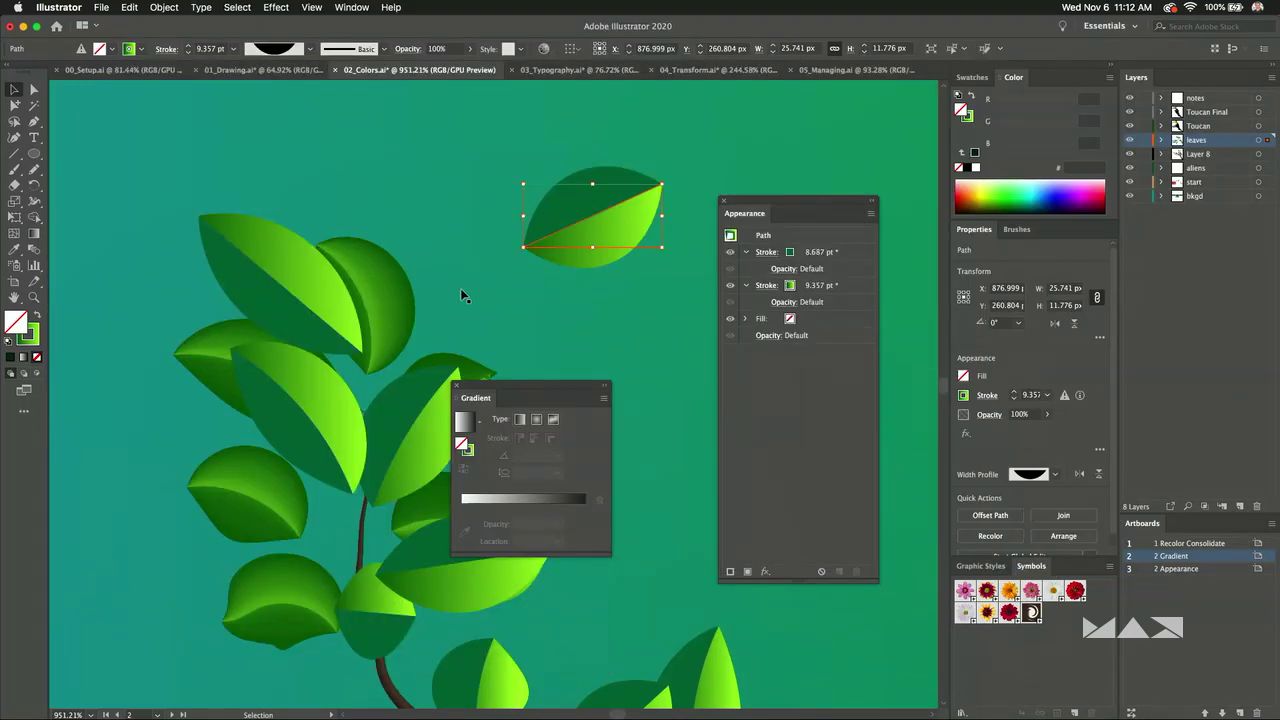
Draw four more leaves around the foliage as short curved Pencil strokes using the selected leaf's appearance.
{"action": "key", "text": "n"}
{"action": "mouse_move", "coordinate": [438, 216]}
{"action": "left_mouse_down"}
{"action": "mouse_move", "coordinate": [462, 151]}
{"action": "mouse_move", "coordinate": [520, 104]}
{"action": "left_mouse_up"}
{"action": "left_click_drag", "start_coordinate": [725, 262], "coordinate": [722, 268]}
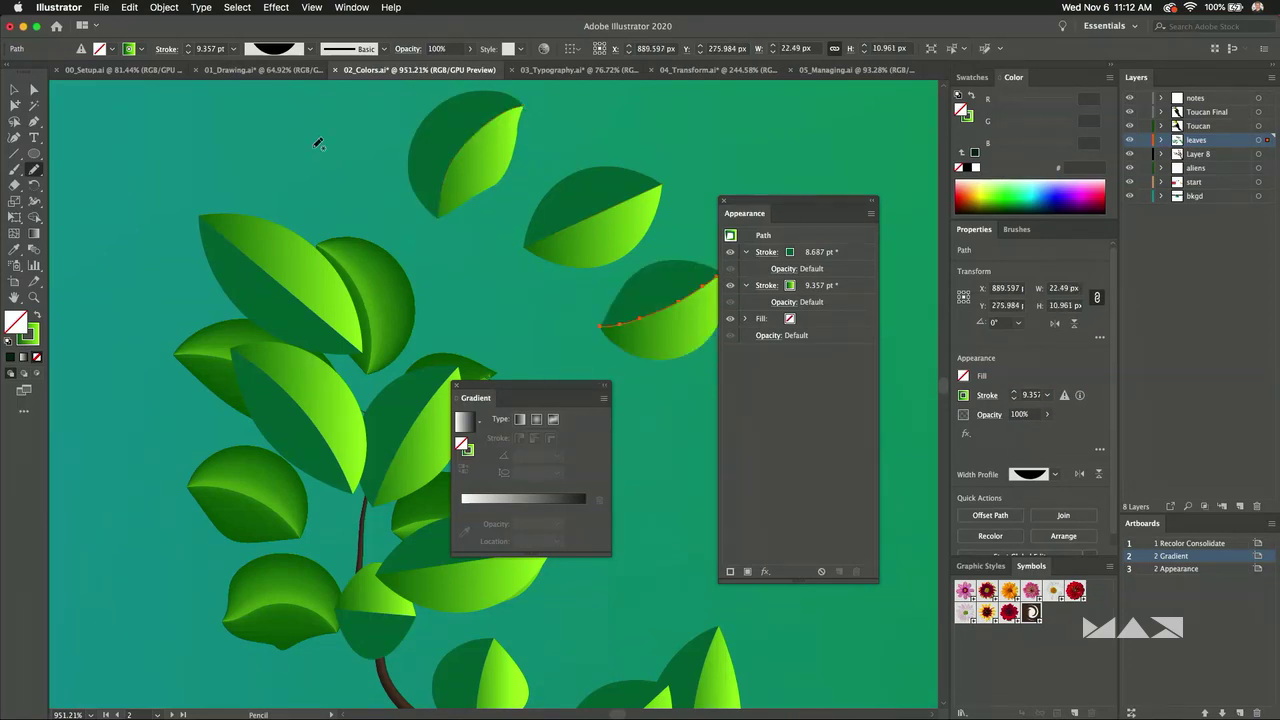
{"action": "left_click_drag", "start_coordinate": [324, 182], "coordinate": [185, 125]}
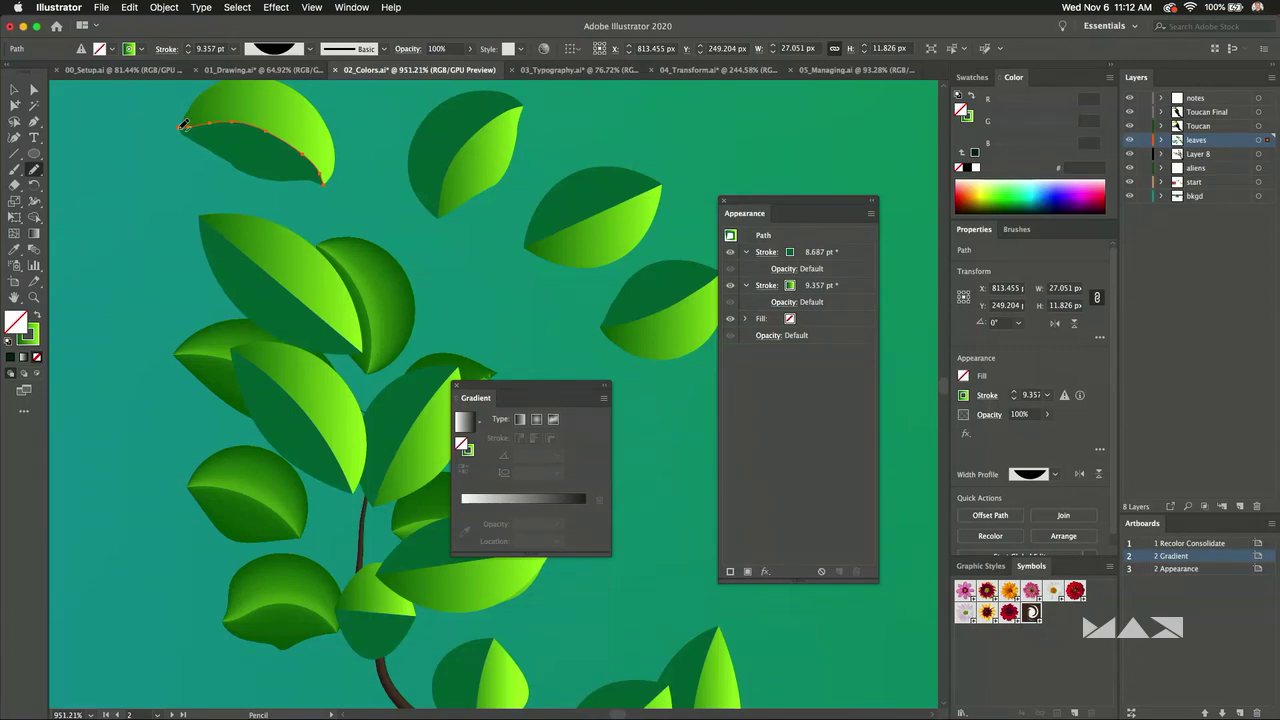
{"action": "left_click_drag", "start_coordinate": [139, 170], "coordinate": [131, 176]}
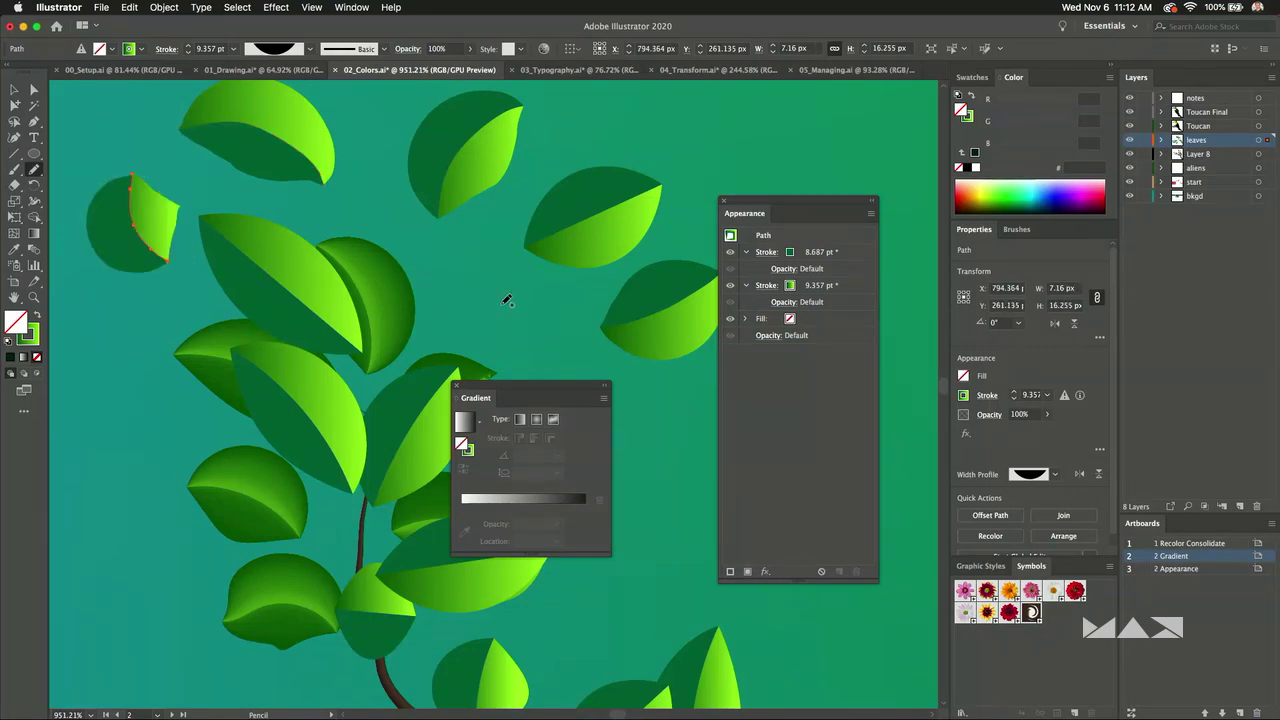
Copy the last drawn leaf into 04_Transform in place of the large green gradient leaf, with the flowers layer hidden.
{"action": "left_click", "coordinate": [12, 88]}
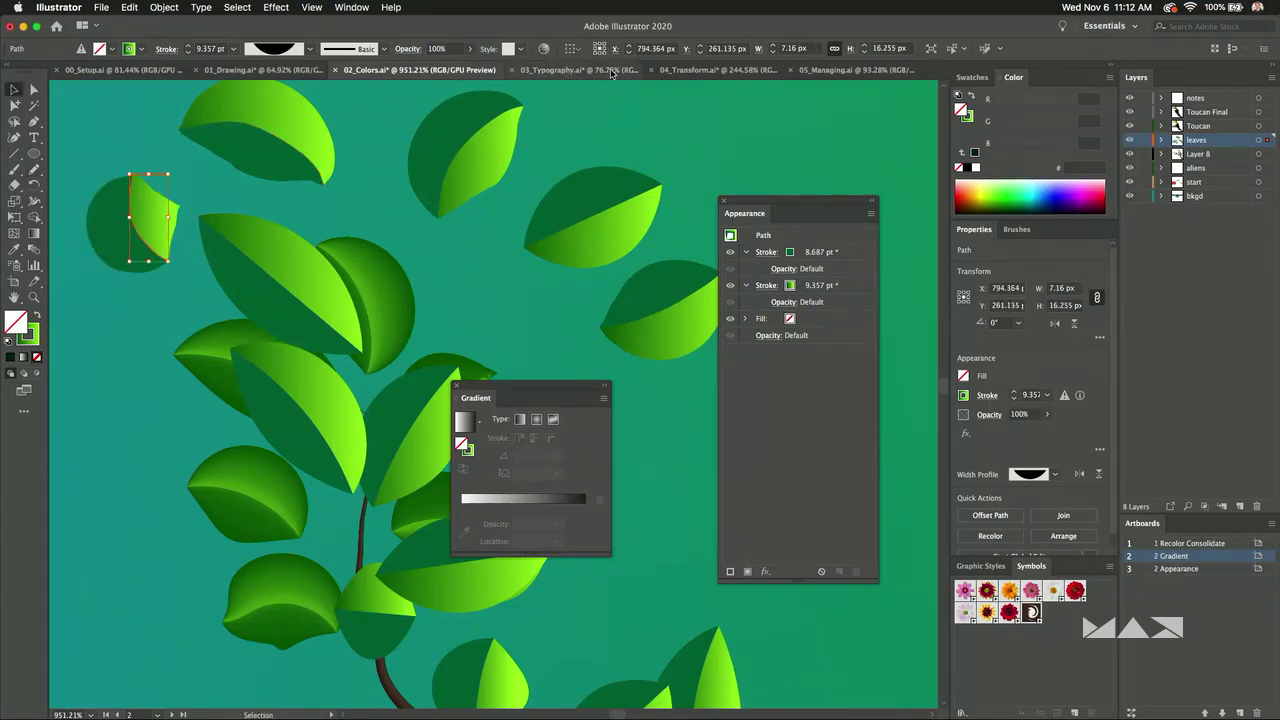
{"action": "left_click", "coordinate": [693, 70]}
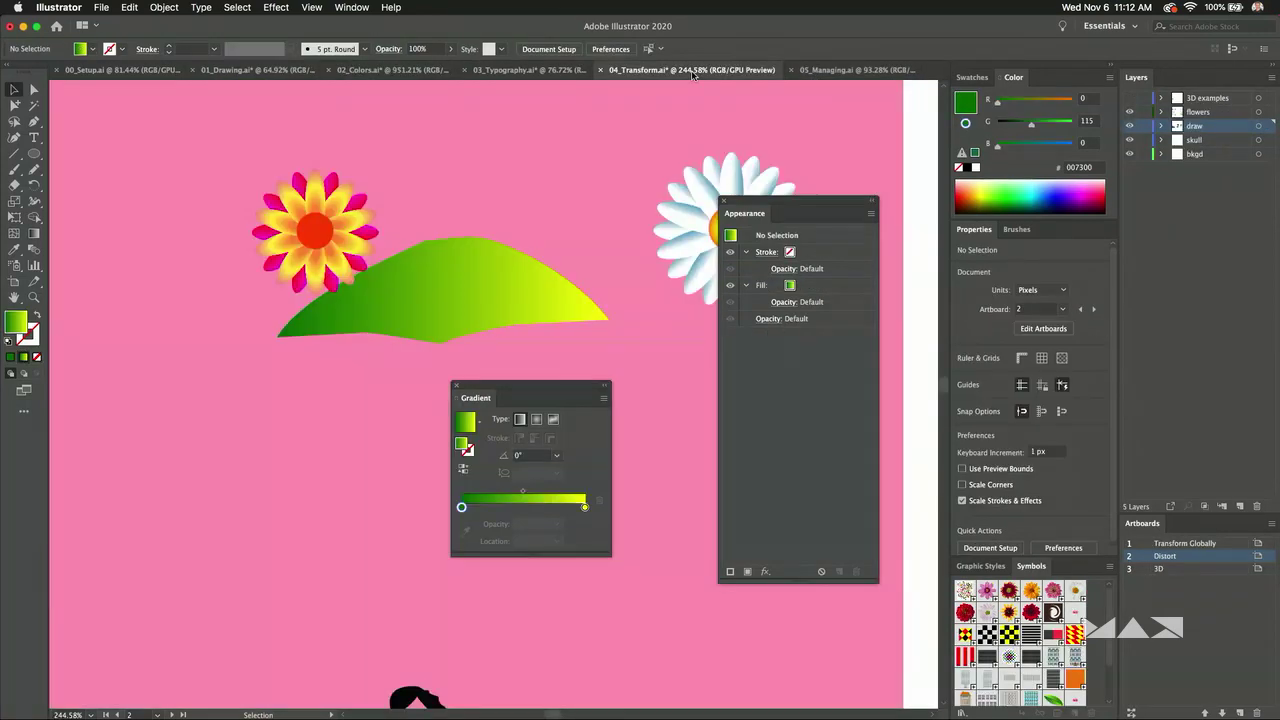
{"action": "scroll", "coordinate": [377, 277], "scroll_direction": "down", "scroll_amount": 5}
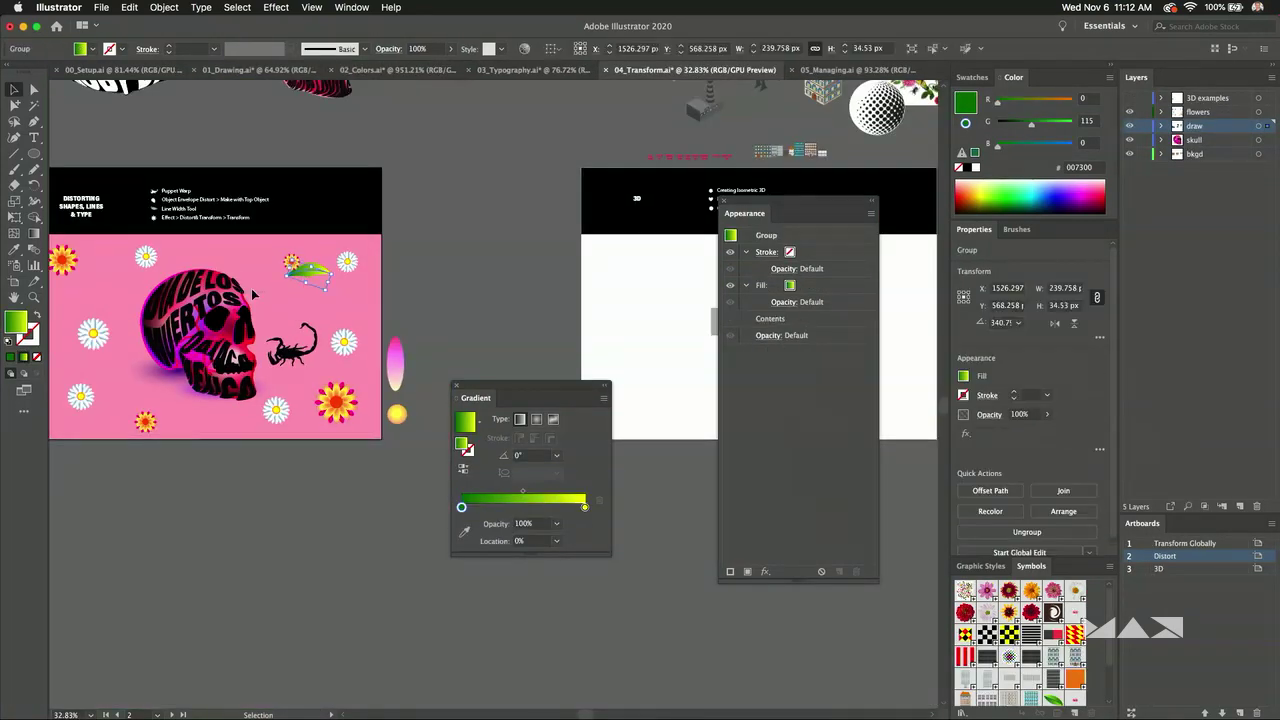
{"action": "scroll", "coordinate": [350, 290], "scroll_direction": "up", "scroll_amount": 2}
{"action": "scroll", "coordinate": [350, 290], "scroll_direction": "left", "scroll_amount": 5}
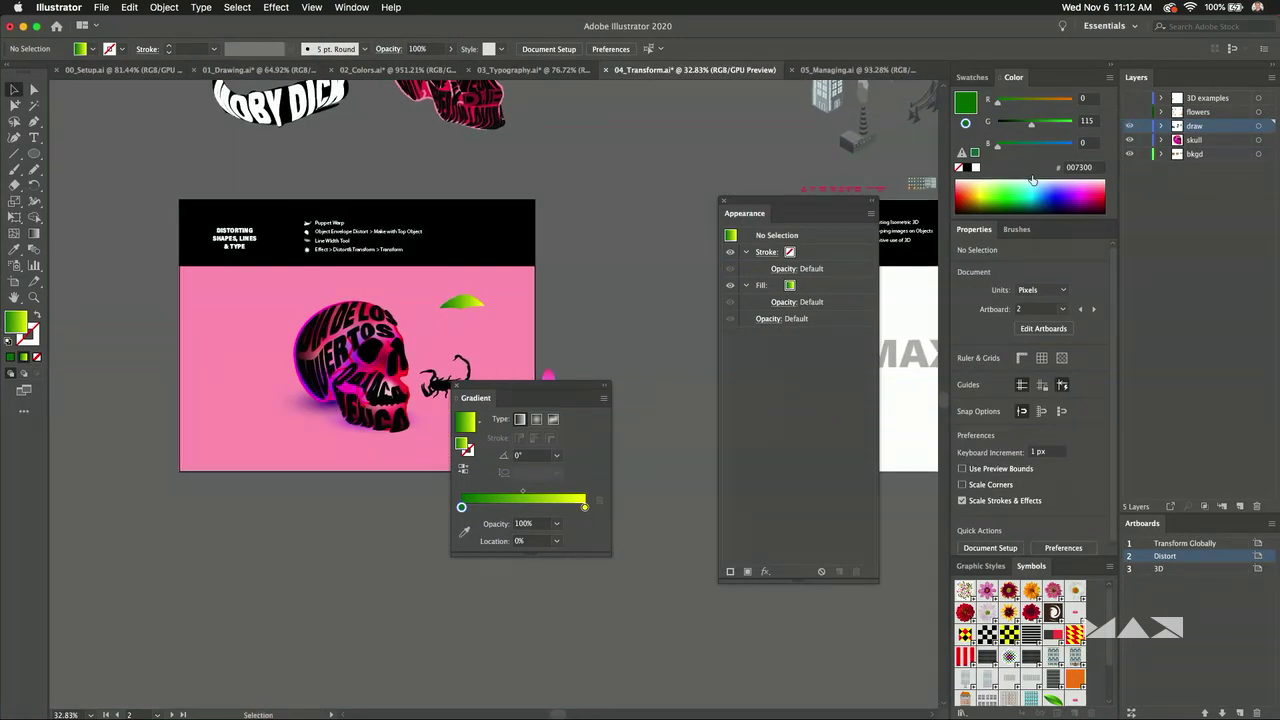
{"action": "left_click", "coordinate": [445, 313]}
{"action": "left_click_drag", "start_coordinate": [520, 398], "coordinate": [588, 510]}
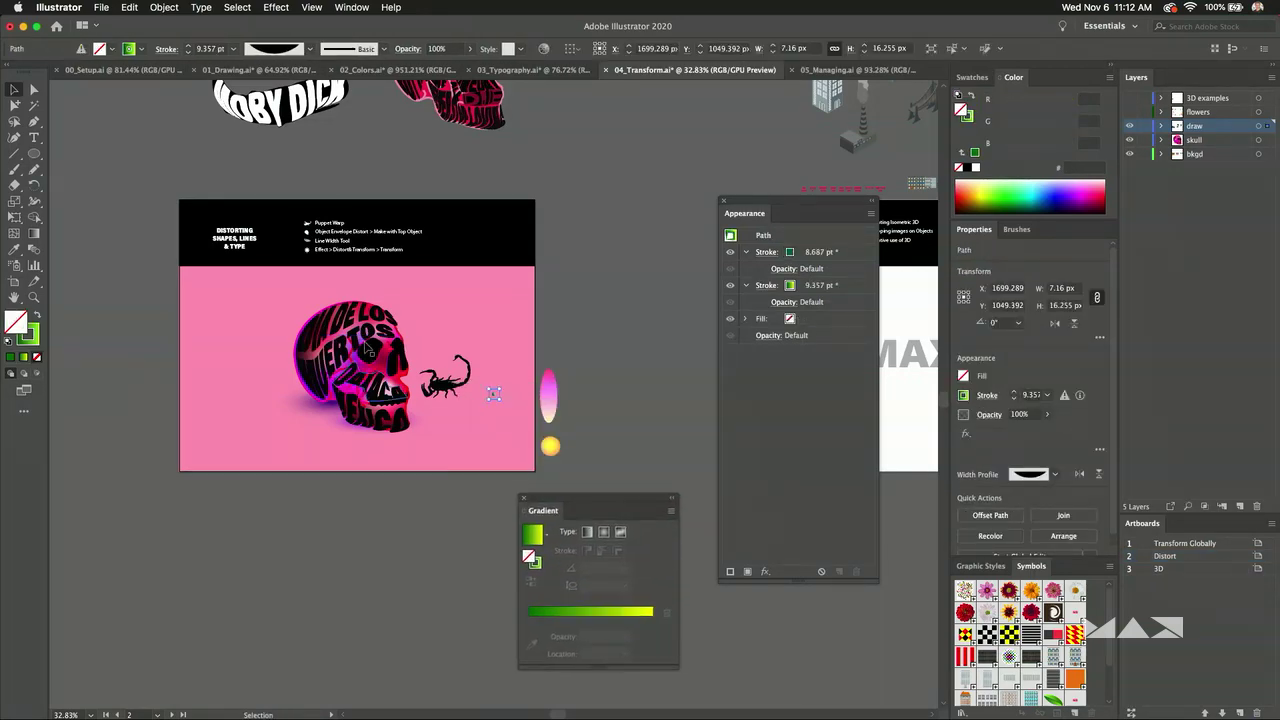
Draw two small curved leaves between the skull and the scorpion's tail with the Pencil tool.
{"action": "scroll", "coordinate": [367, 362], "scroll_direction": "up", "scroll_amount": 3}
{"action": "key", "text": "n"}
{"action": "left_click_drag", "start_coordinate": [530, 291], "coordinate": [530, 292]}
{"action": "left_click_drag", "start_coordinate": [451, 252], "coordinate": [449, 256]}
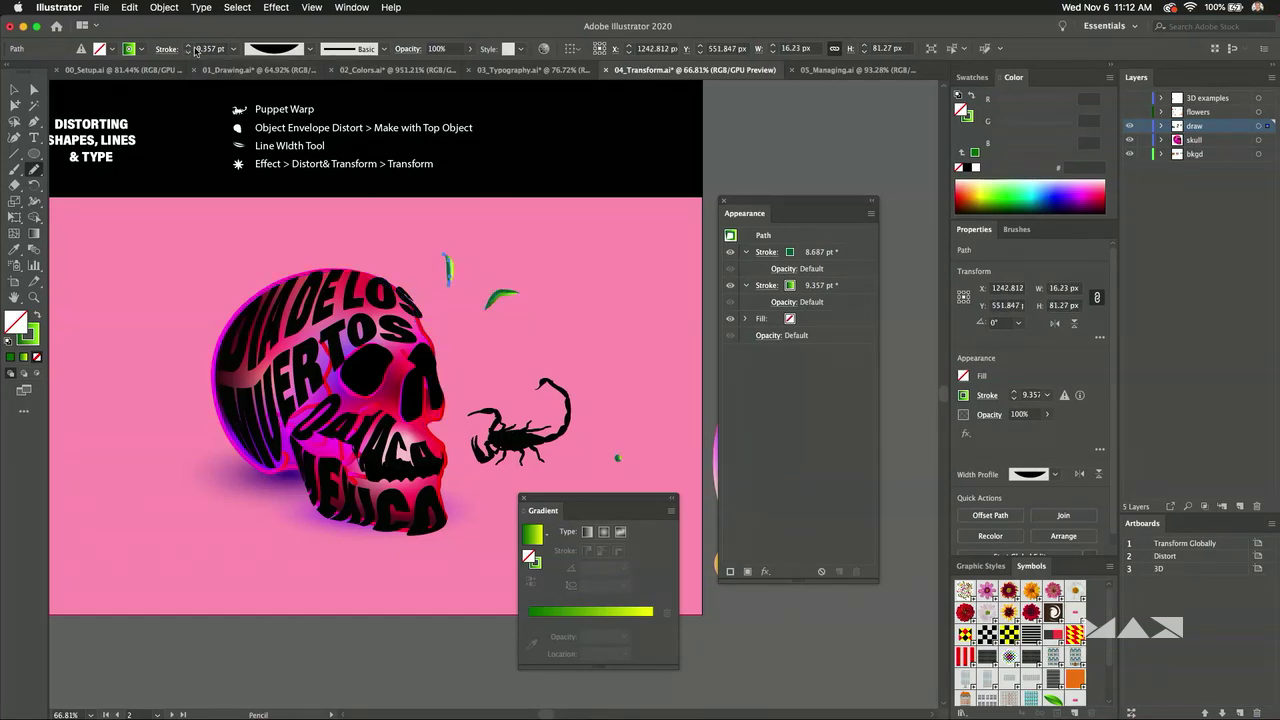
Delete the two leaf strokes drawn above the scorpion.
{"action": "left_click", "coordinate": [12, 90]}
{"action": "left_click", "coordinate": [482, 232]}
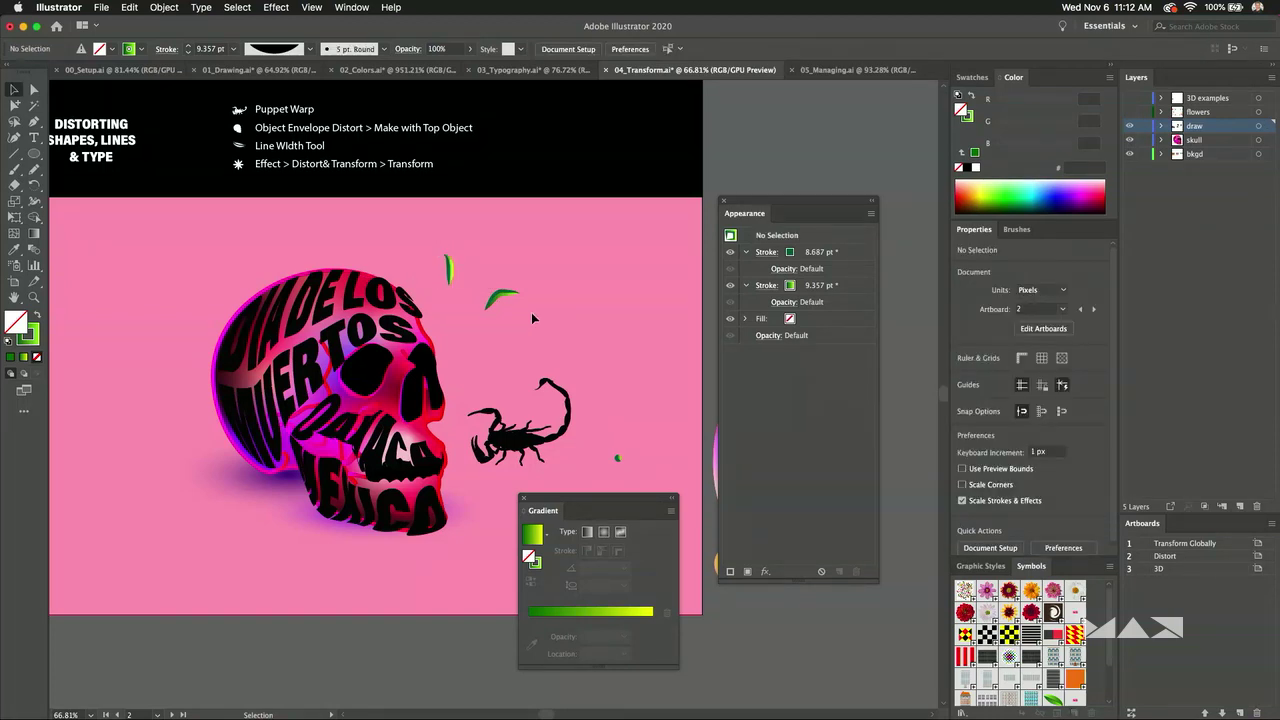
{"action": "left_click_drag", "start_coordinate": [522, 305], "coordinate": [521, 307]}
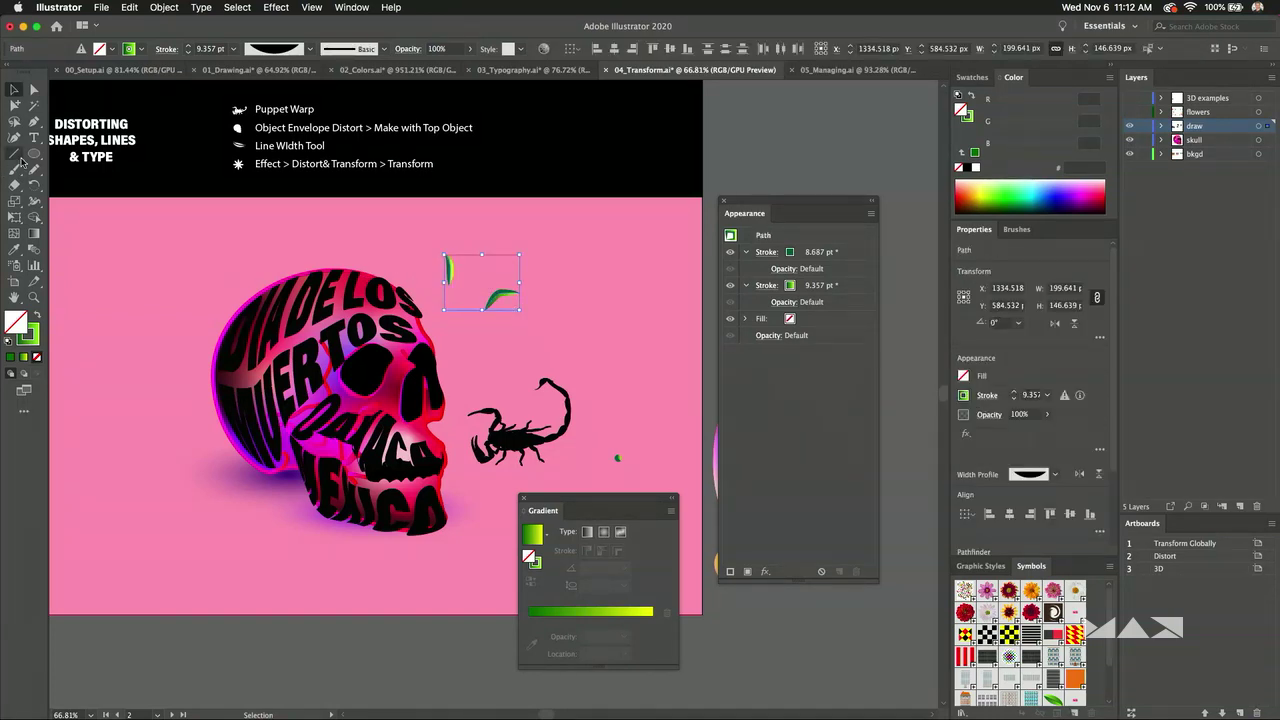
Draw a tall, narrow ellipse about 80 px wide and 196 px high above the scorpion.
{"action": "left_click", "coordinate": [36, 155]}
{"action": "key", "text": "super+shift+a"}
{"action": "mouse_move", "coordinate": [517, 230]}
{"action": "left_mouse_down"}
{"action": "mouse_move", "coordinate": [534, 312]}
{"action": "mouse_move", "coordinate": [548, 307]}
{"action": "left_mouse_up"}
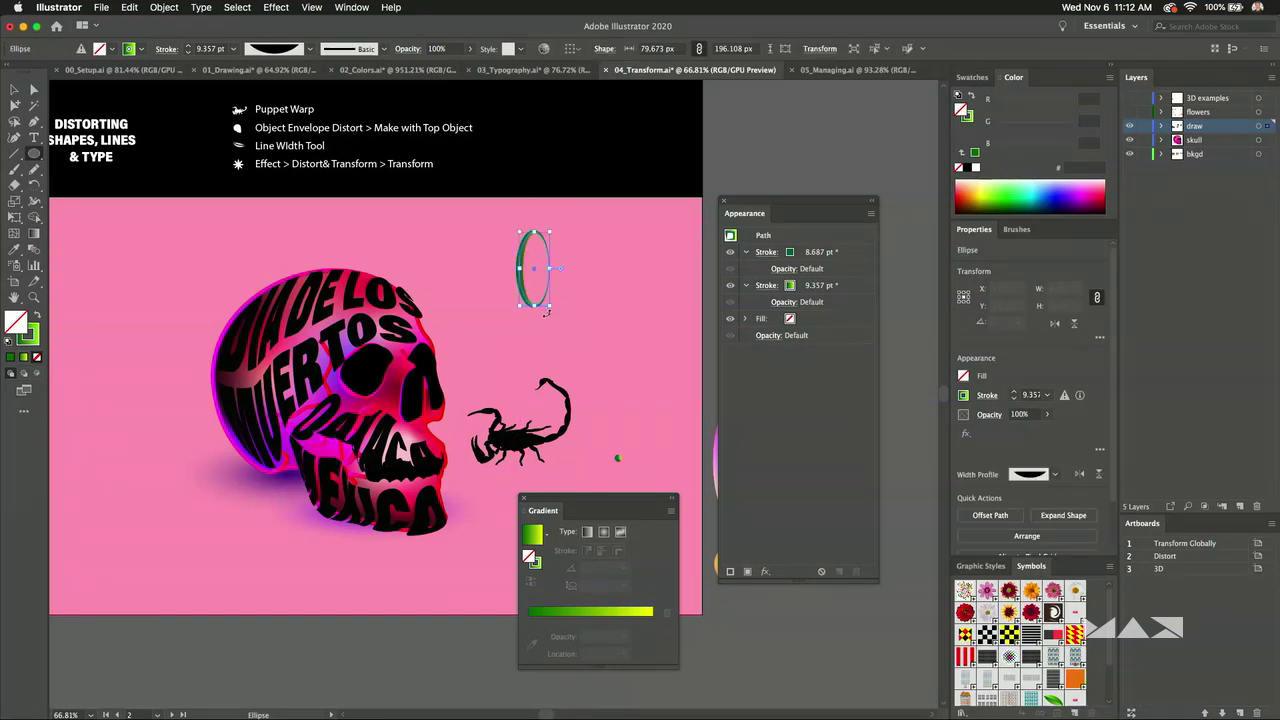
Swap the ellipse's fill and stroke, and delete its dark green stroke and its gradient fill.
{"action": "left_click", "coordinate": [37, 318]}
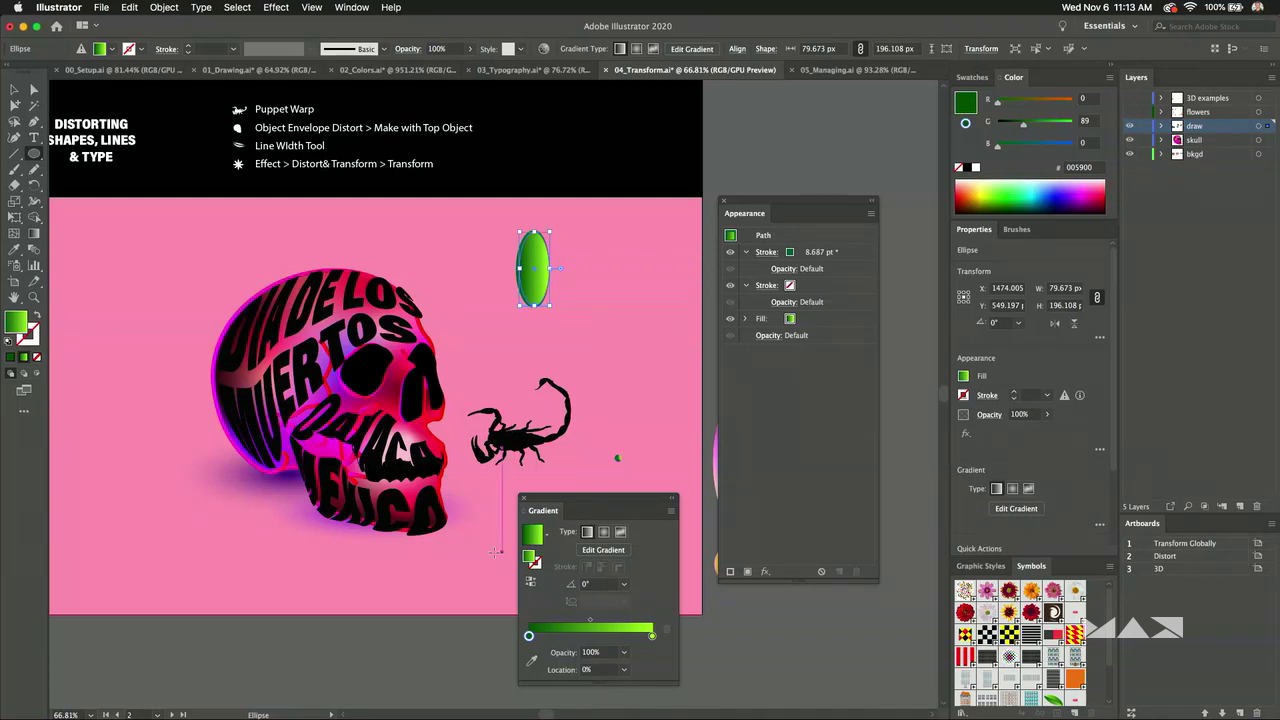
{"action": "left_click", "coordinate": [830, 254]}
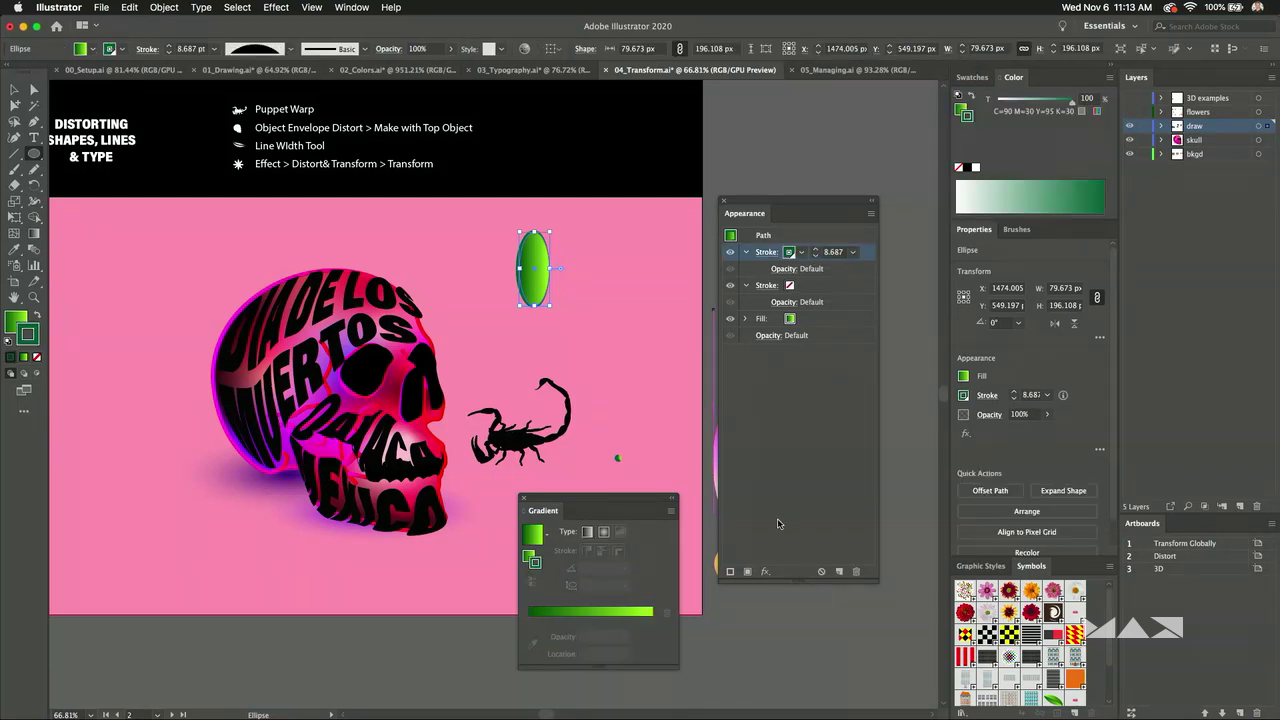
{"action": "left_click", "coordinate": [856, 573]}
{"action": "left_click", "coordinate": [830, 285]}
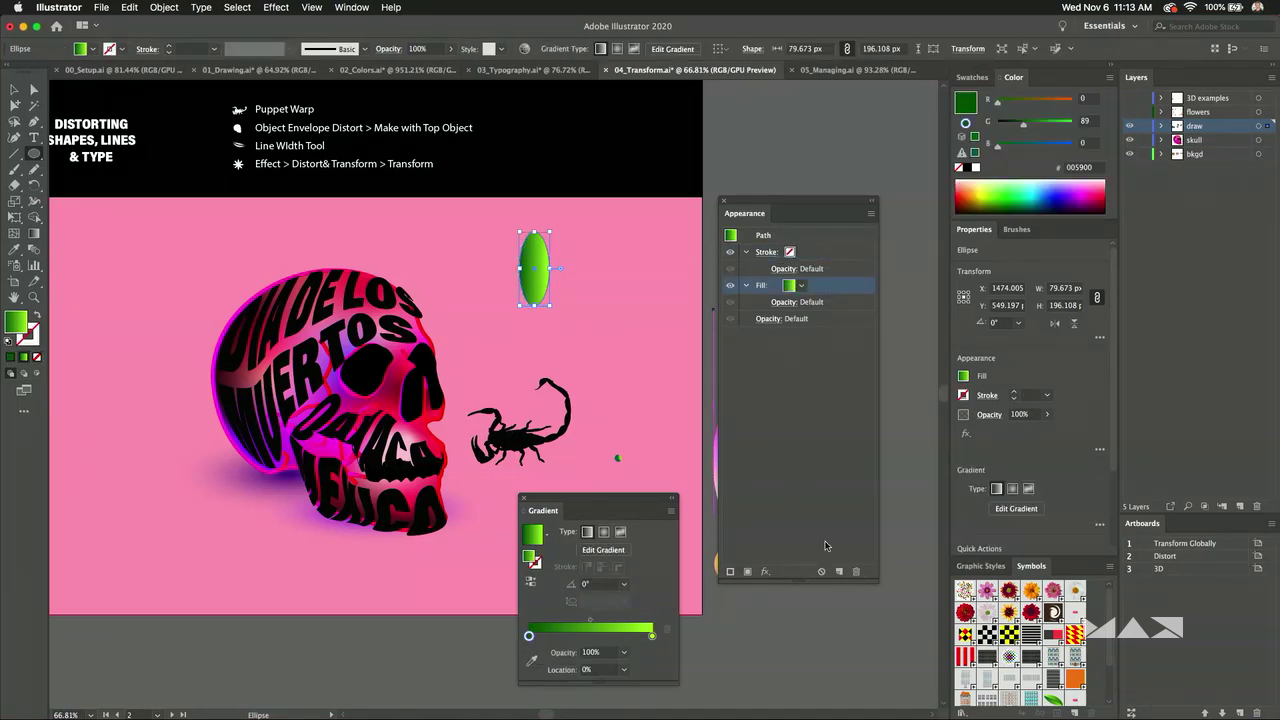
{"action": "left_click", "coordinate": [856, 573]}
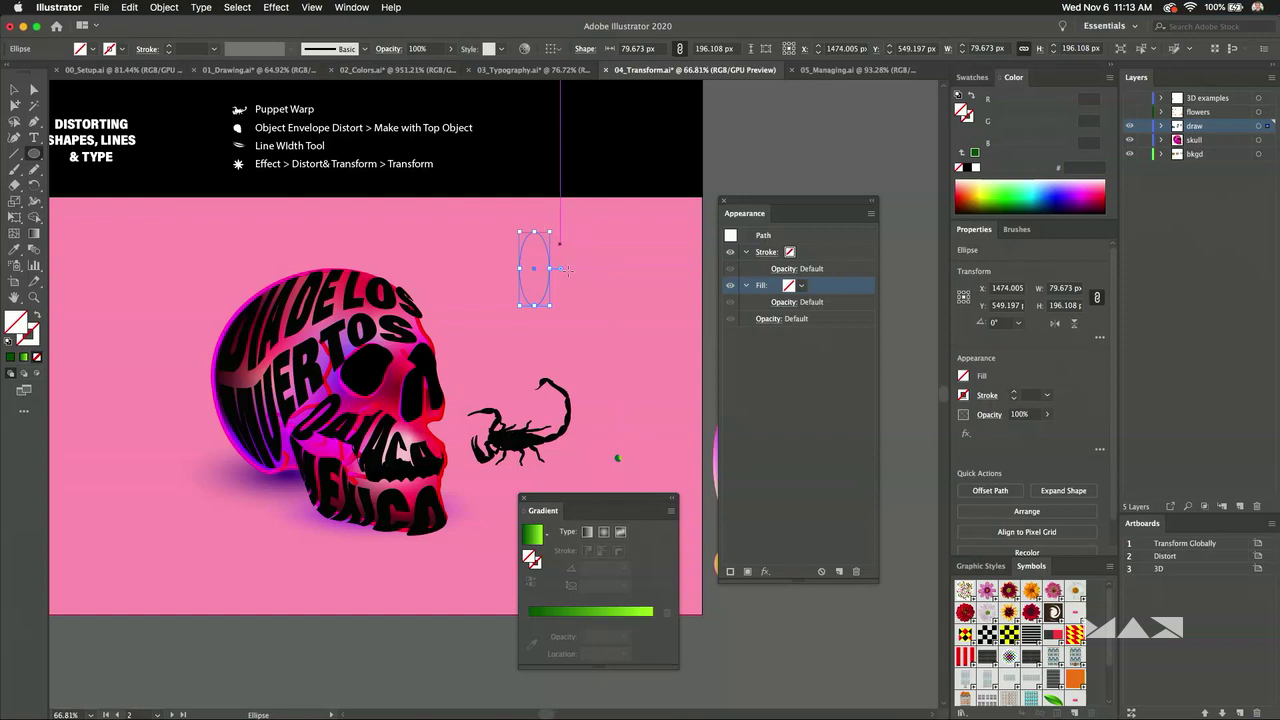
Give the ellipse a plain white fill with no stroke, and activate the Rotate tool for it.
{"action": "left_click", "coordinate": [8, 341]}
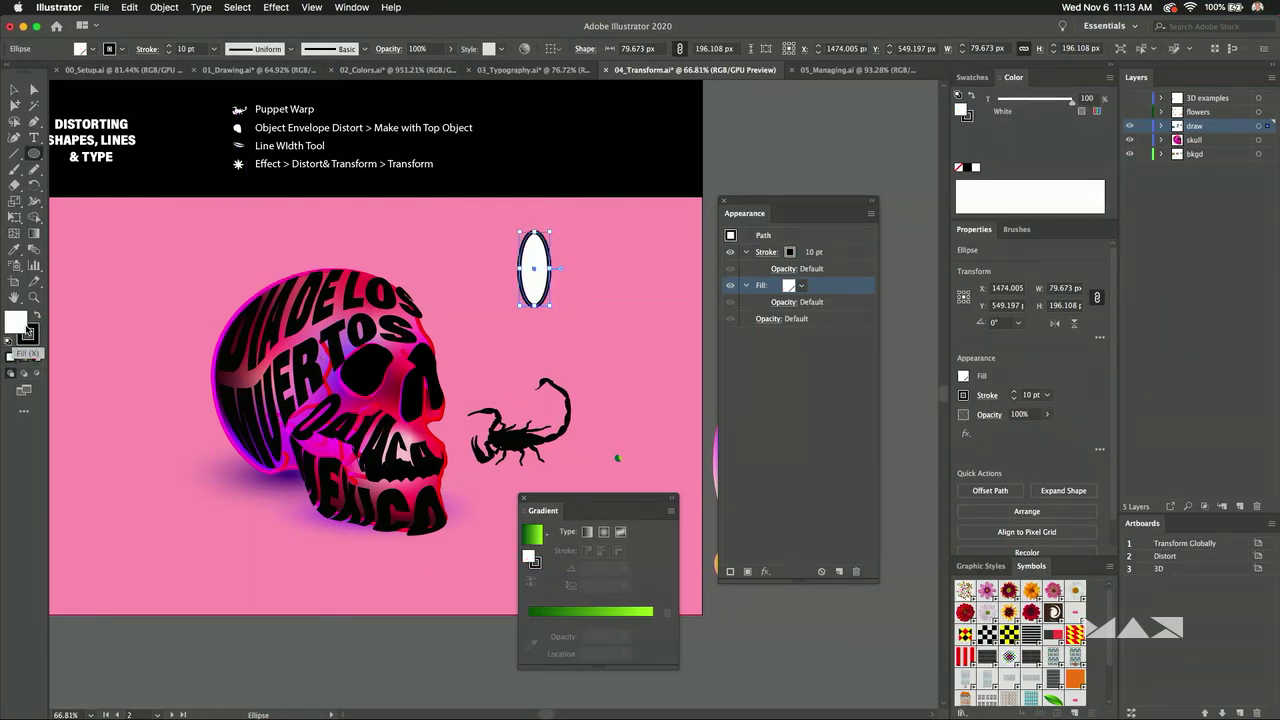
{"action": "left_click", "coordinate": [36, 316]}
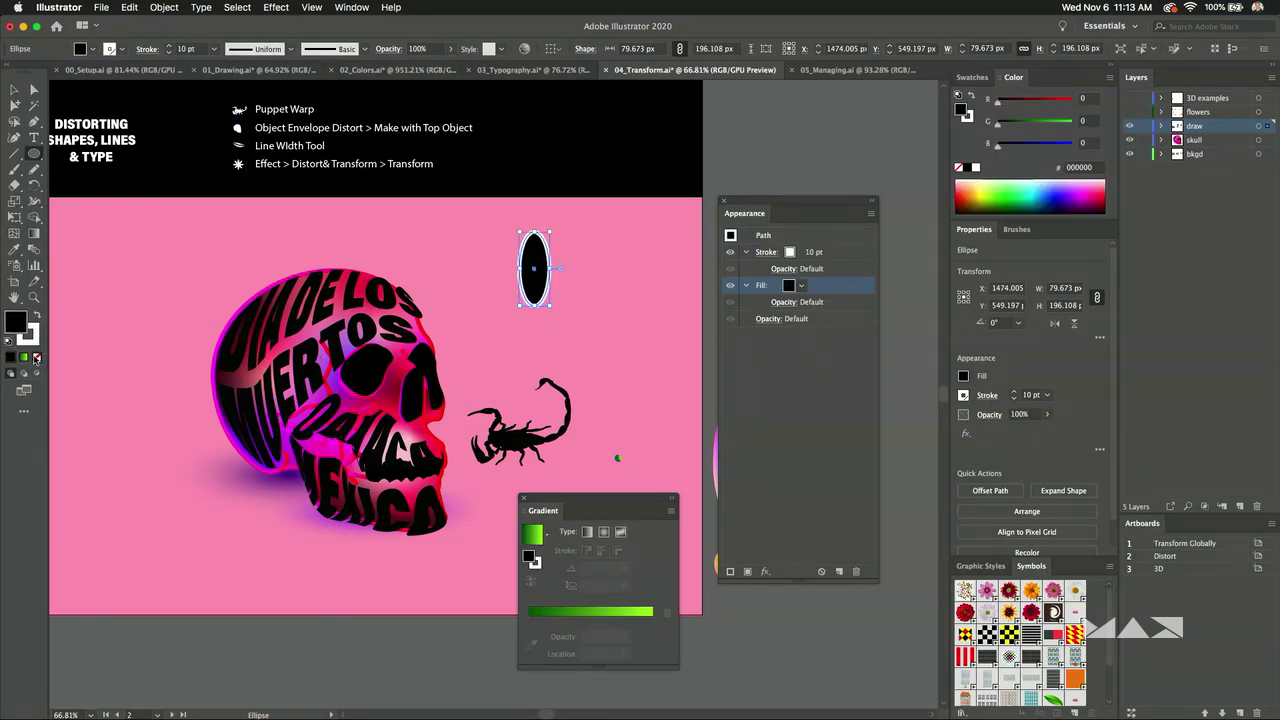
{"action": "left_click", "coordinate": [36, 357]}
{"action": "left_click", "coordinate": [36, 316]}
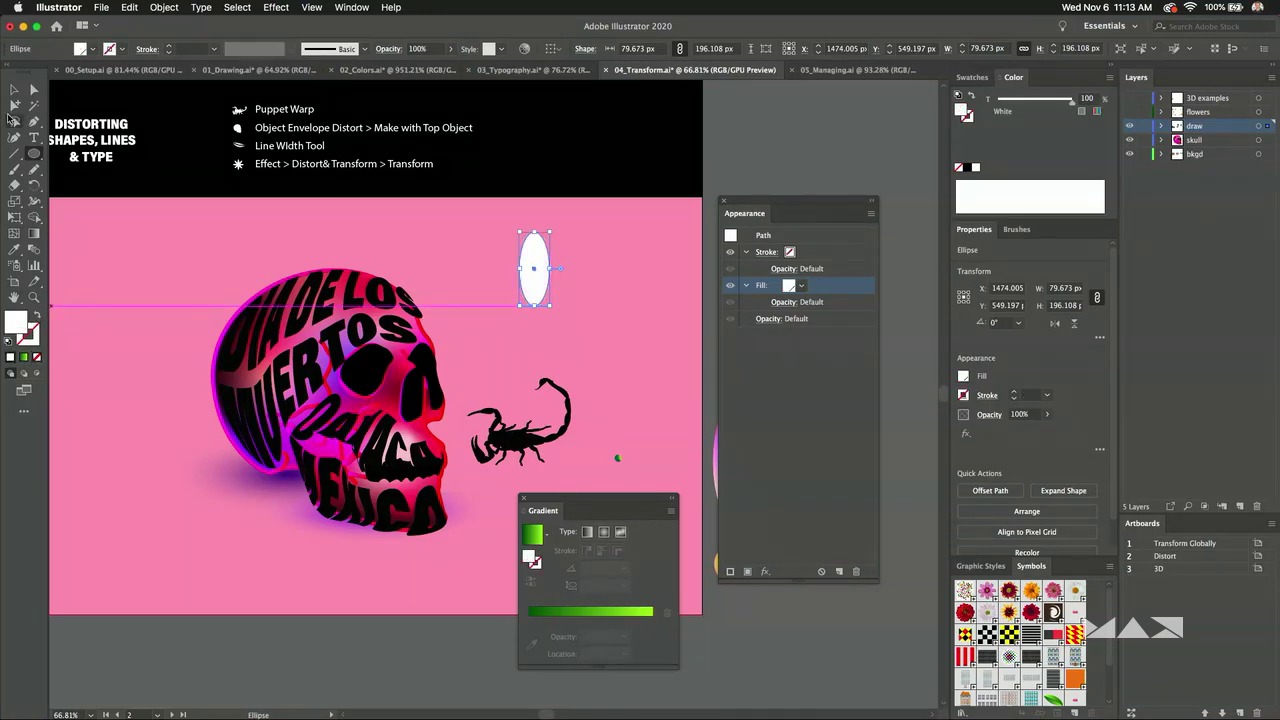
{"action": "left_click", "coordinate": [14, 89]}
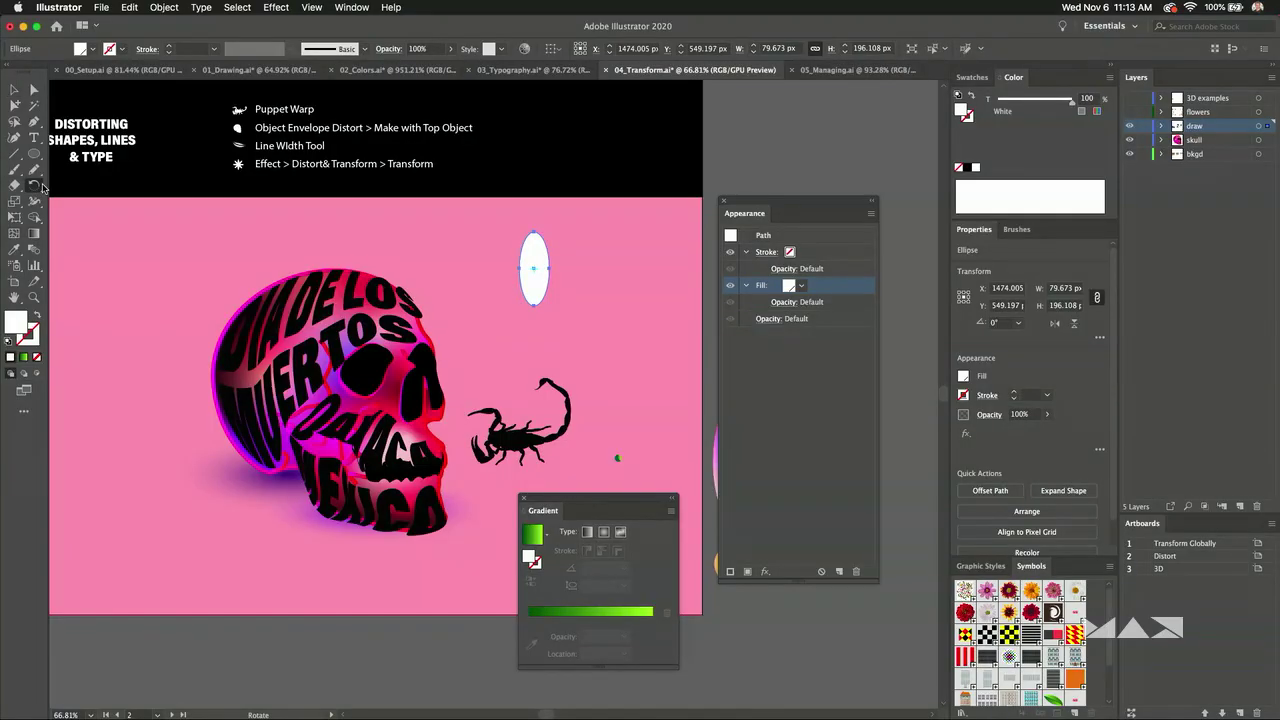
{"action": "left_click", "coordinate": [13, 91]}
{"action": "left_click", "coordinate": [35, 185]}
Switch to Finder and open the Historical Apps folder inside Projects > Adobe.
{"action": "mouse_move", "coordinate": [170, 712]}
{"action": "left_click", "coordinate": [76, 698]}
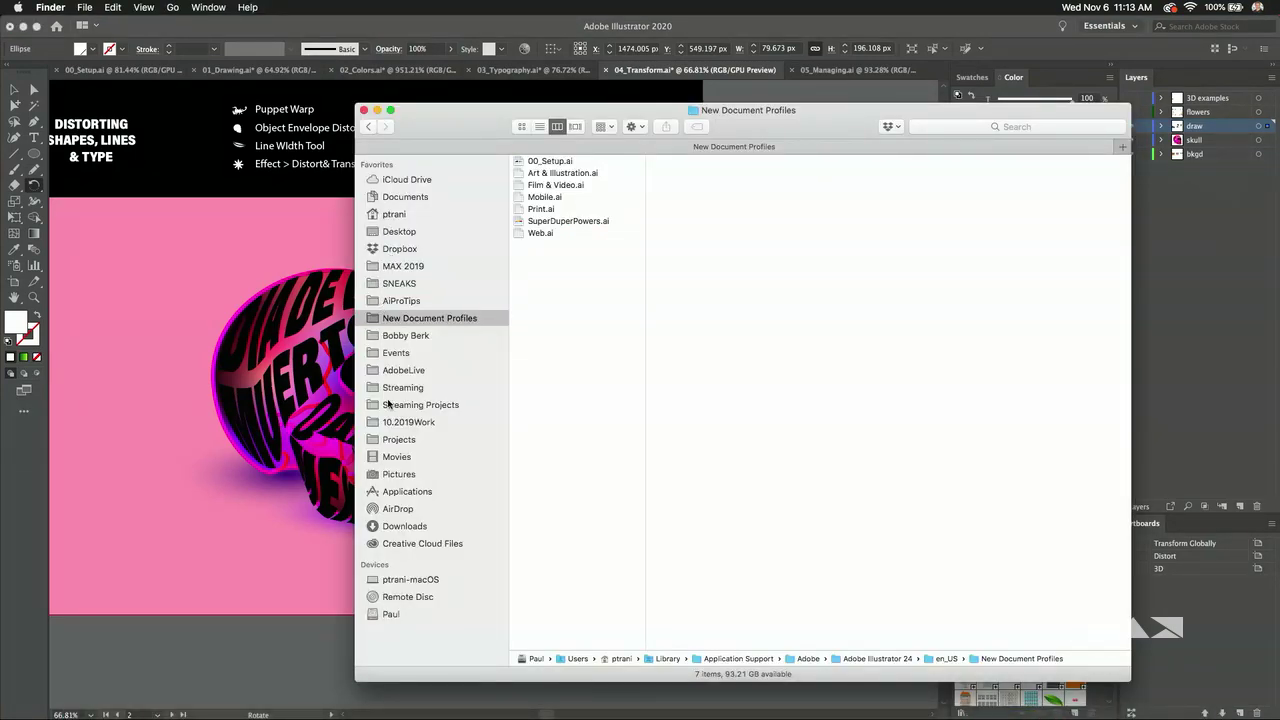
{"action": "left_click", "coordinate": [398, 439]}
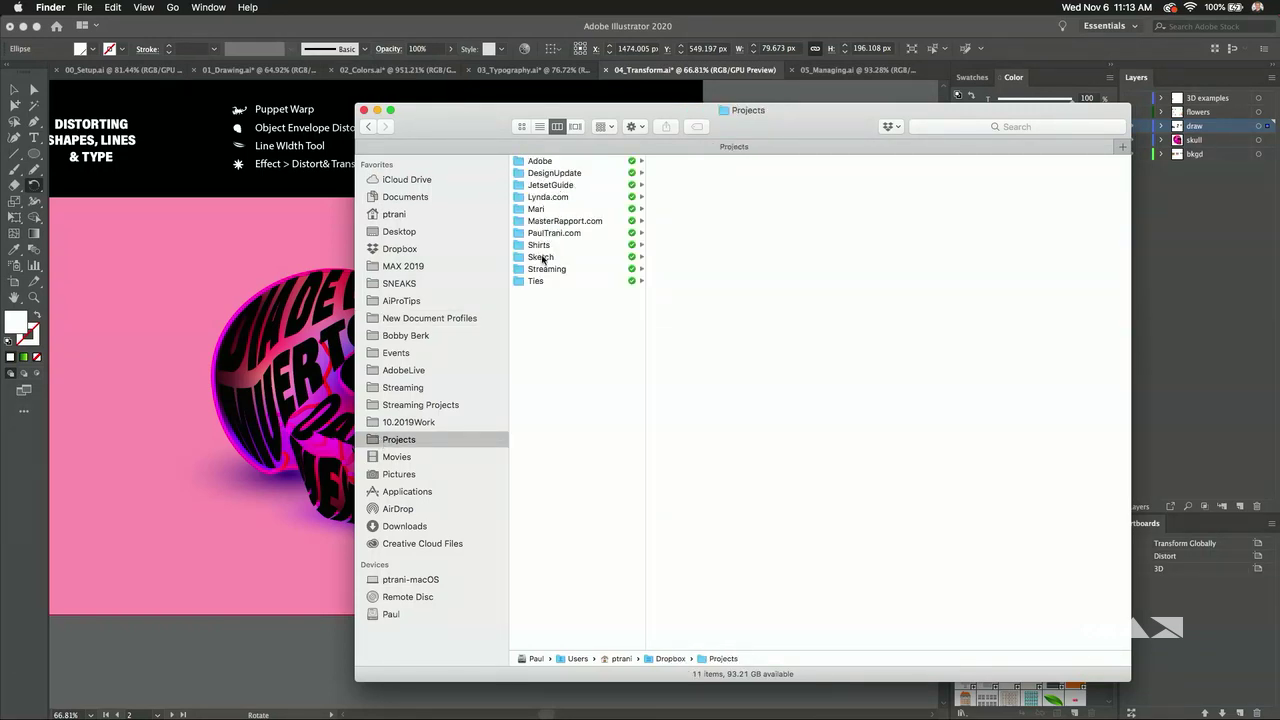
{"action": "left_click", "coordinate": [586, 162]}
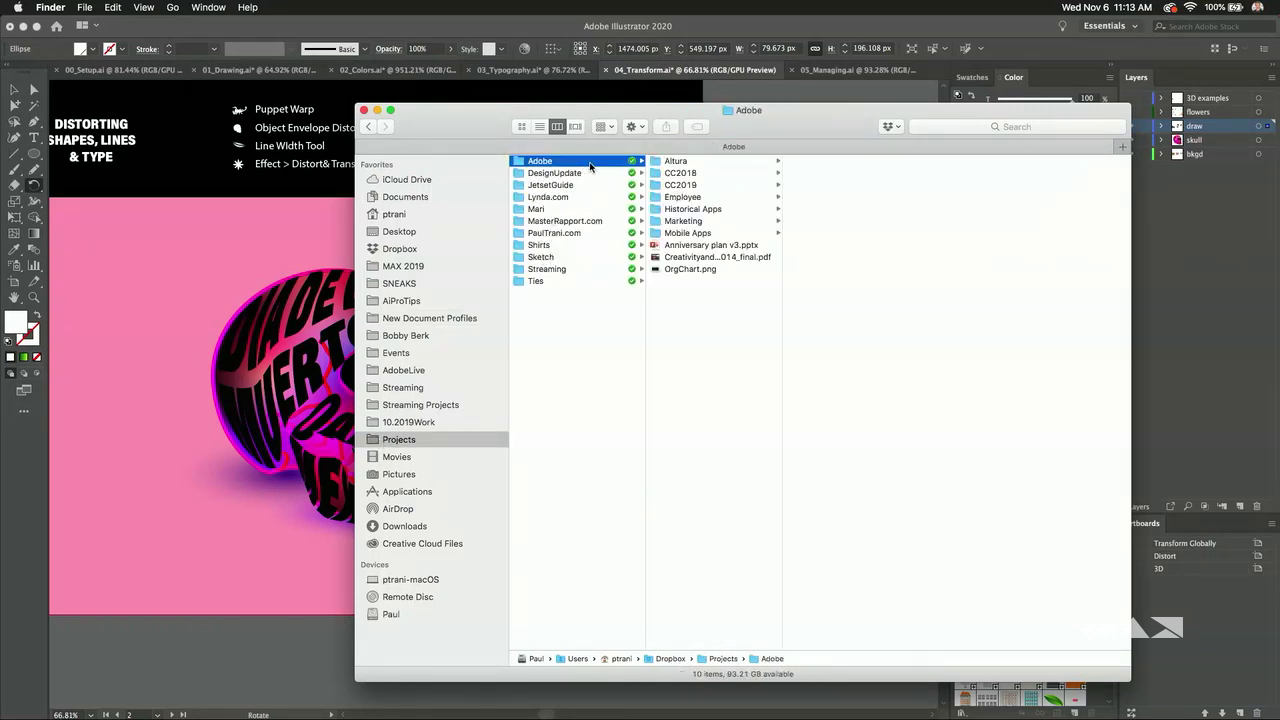
{"action": "left_click", "coordinate": [695, 208]}
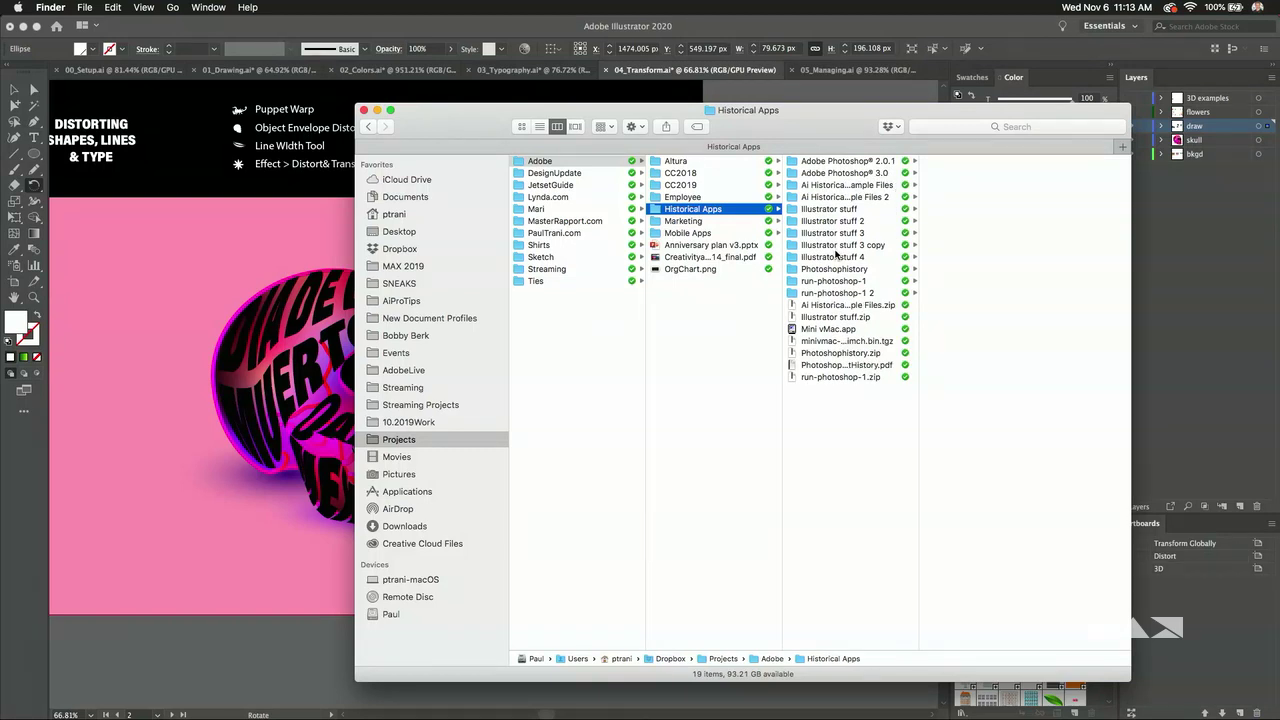
Launch Mini vMac.app from the Illustrator stuff 3 folder and move its window clear of the file list.
{"action": "left_click", "coordinate": [861, 184]}
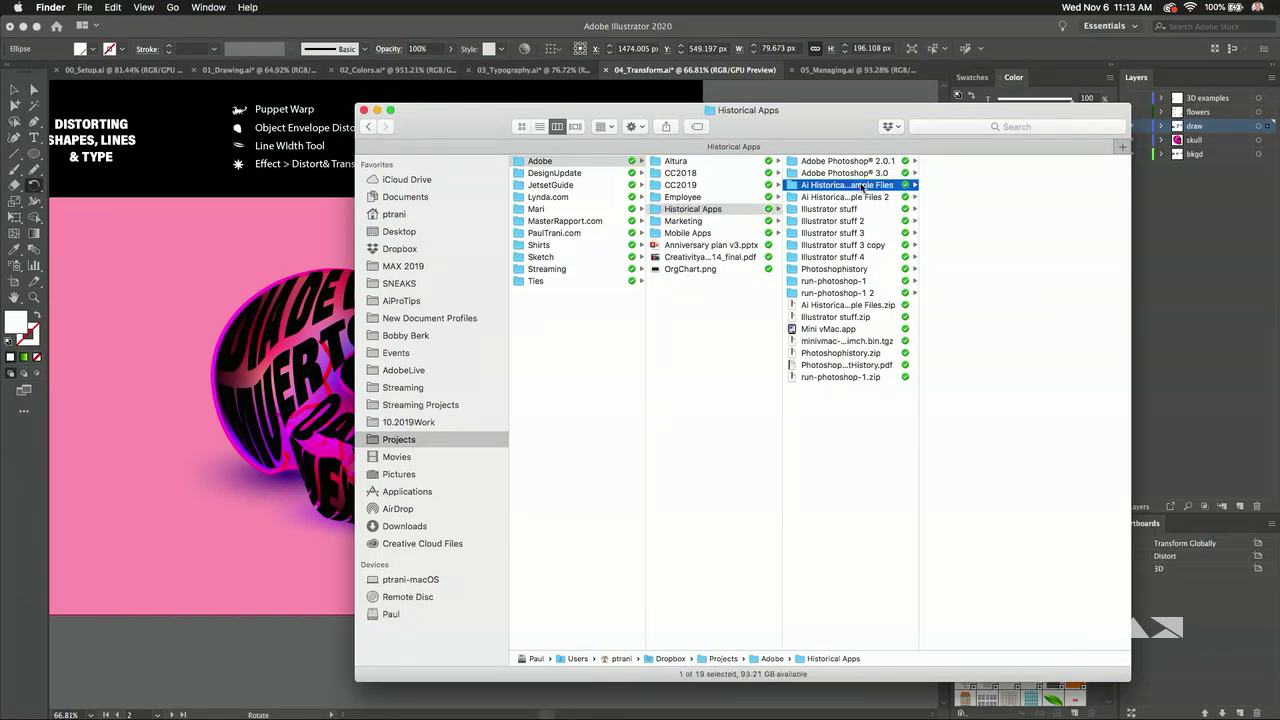
{"action": "left_click", "coordinate": [872, 197]}
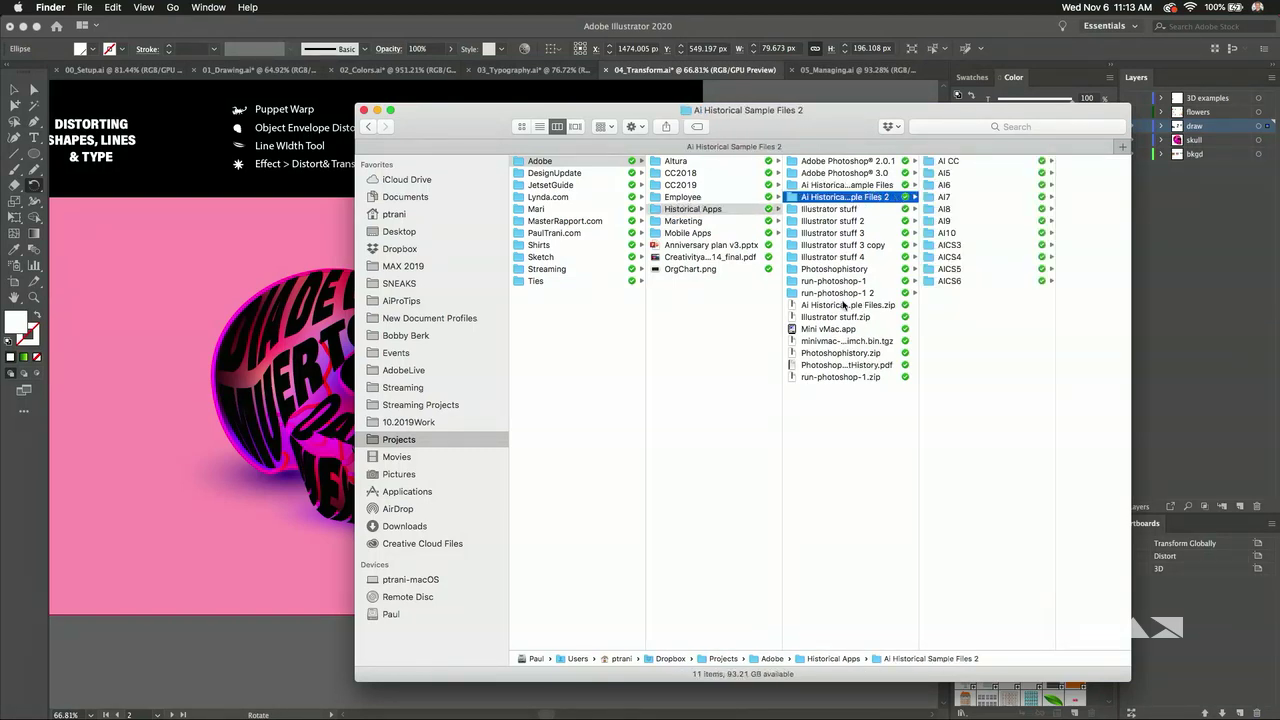
{"action": "left_click", "coordinate": [830, 233]}
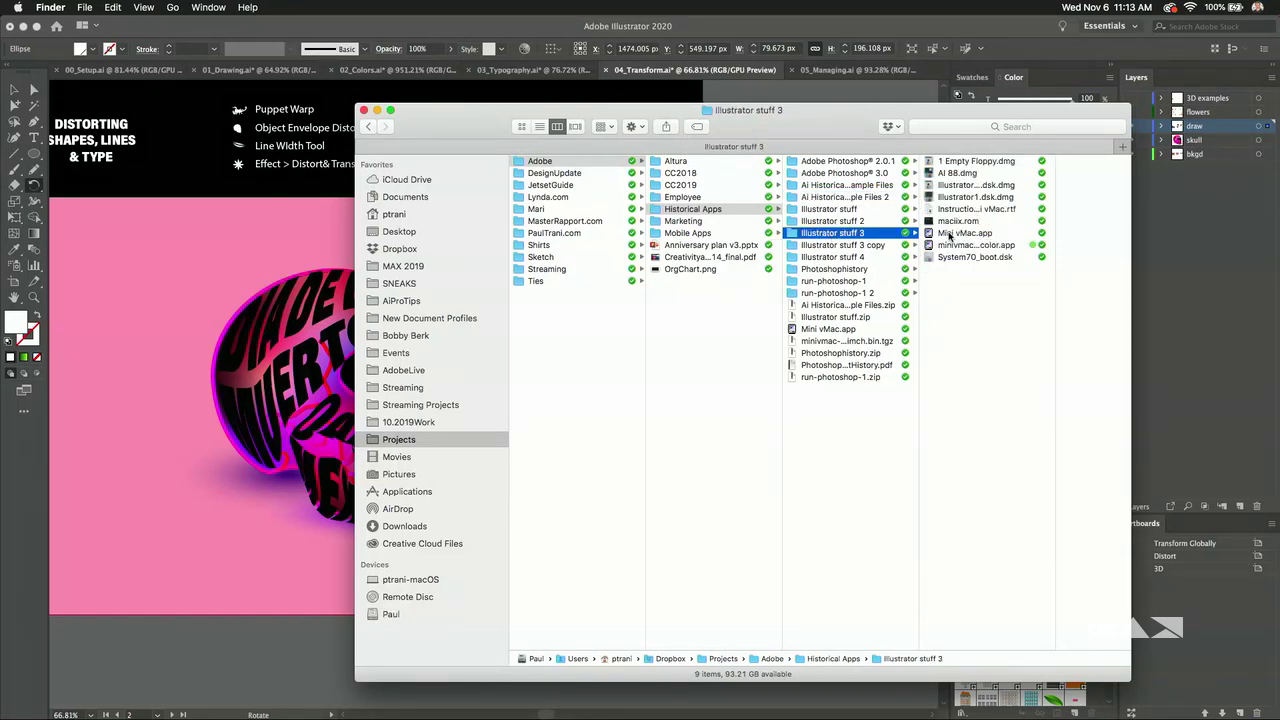
{"action": "double_click", "coordinate": [950, 236]}
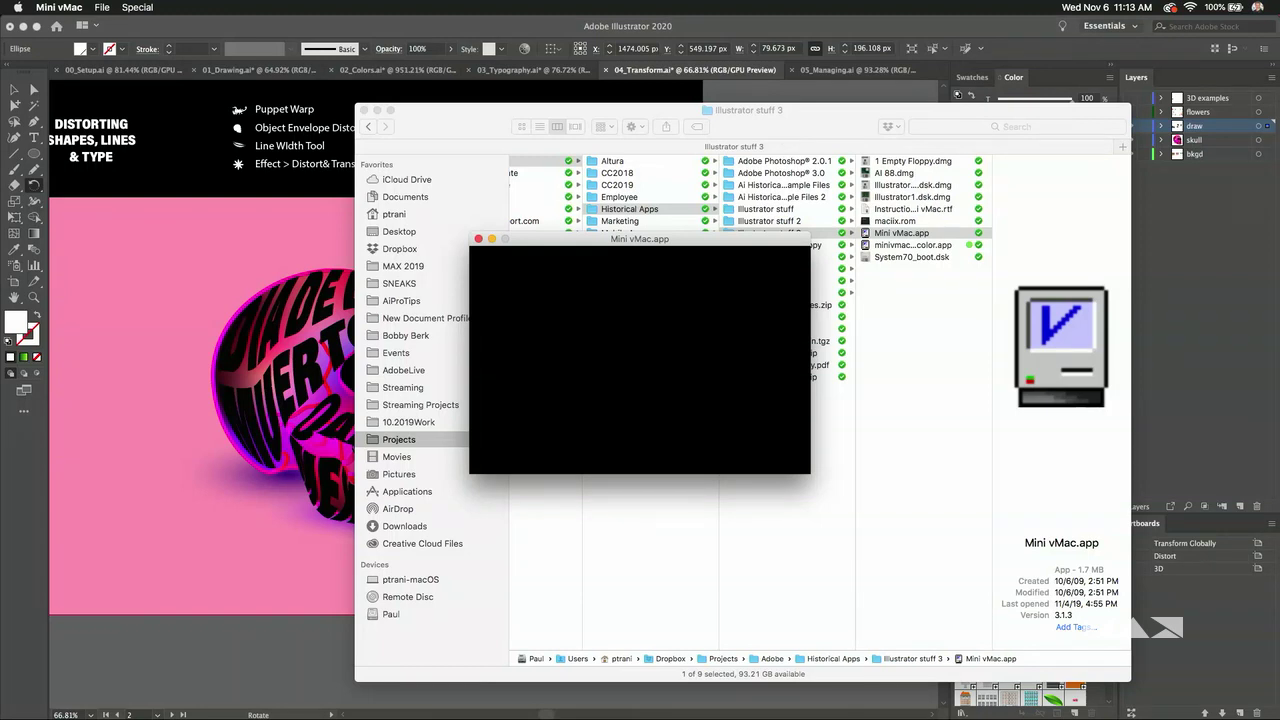
{"action": "left_click_drag", "start_coordinate": [598, 245], "coordinate": [266, 176]}
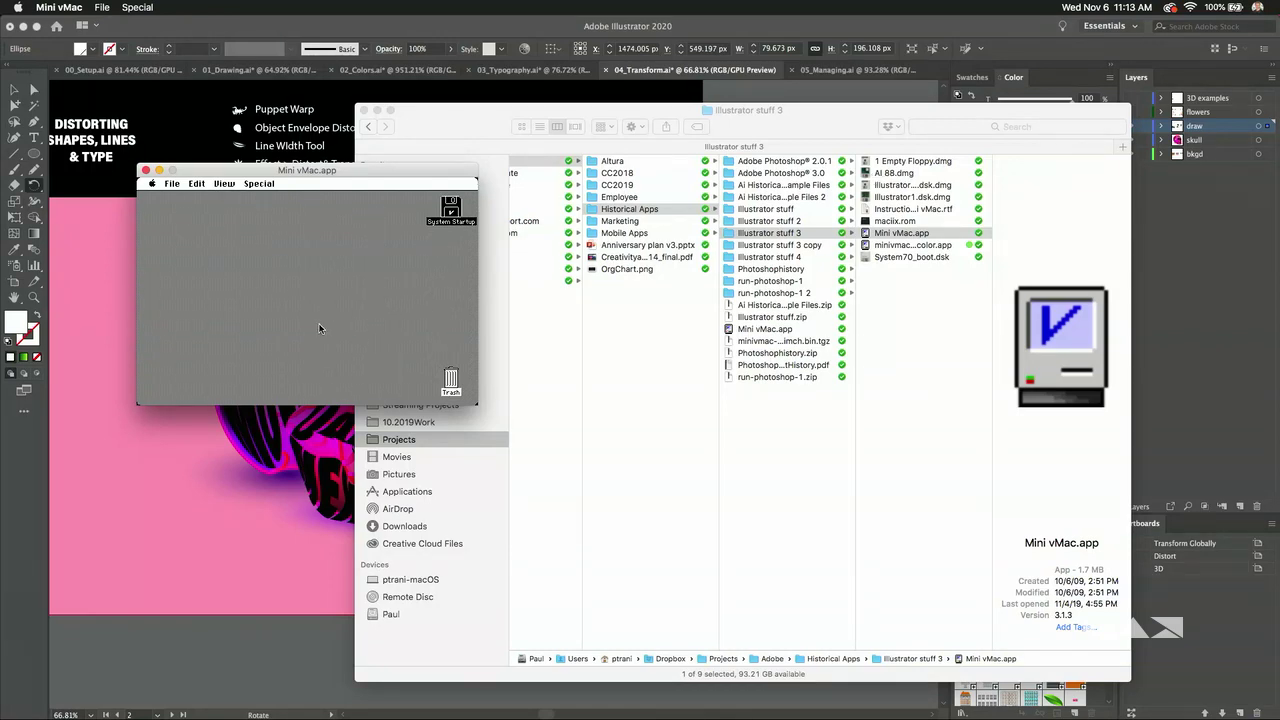
Move the Finder window aside and load the AI 88.dmg disk image into Mini vMac.
{"action": "left_click_drag", "start_coordinate": [451, 127], "coordinate": [608, 142]}
{"action": "left_click", "coordinate": [1035, 205]}
{"action": "left_click_drag", "start_coordinate": [1035, 205], "coordinate": [357, 294]}
{"action": "left_click", "coordinate": [1040, 188]}
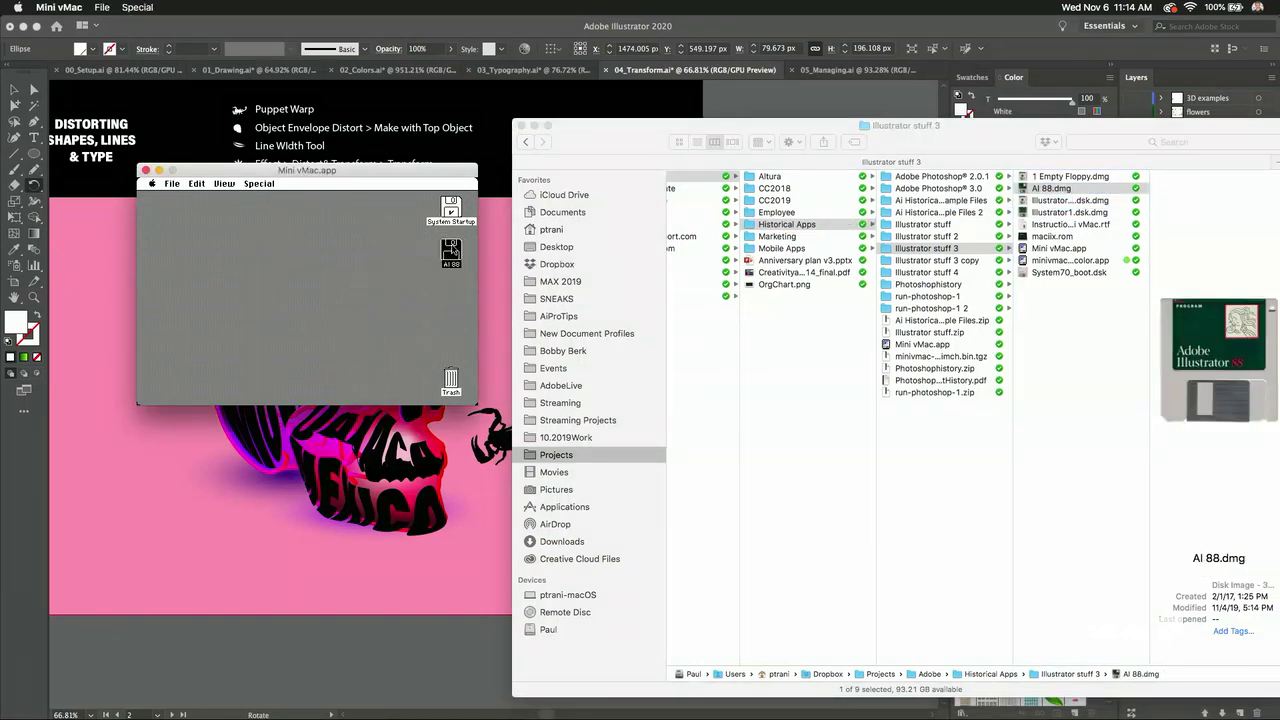
Open the AI 88 disk in Mini vMac, launch Illustrator 88, and create a new artwork without a template.
{"action": "double_click", "coordinate": [451, 252]}
{"action": "double_click", "coordinate": [199, 270]}
{"action": "left_click_drag", "start_coordinate": [158, 186], "coordinate": [178, 197]}
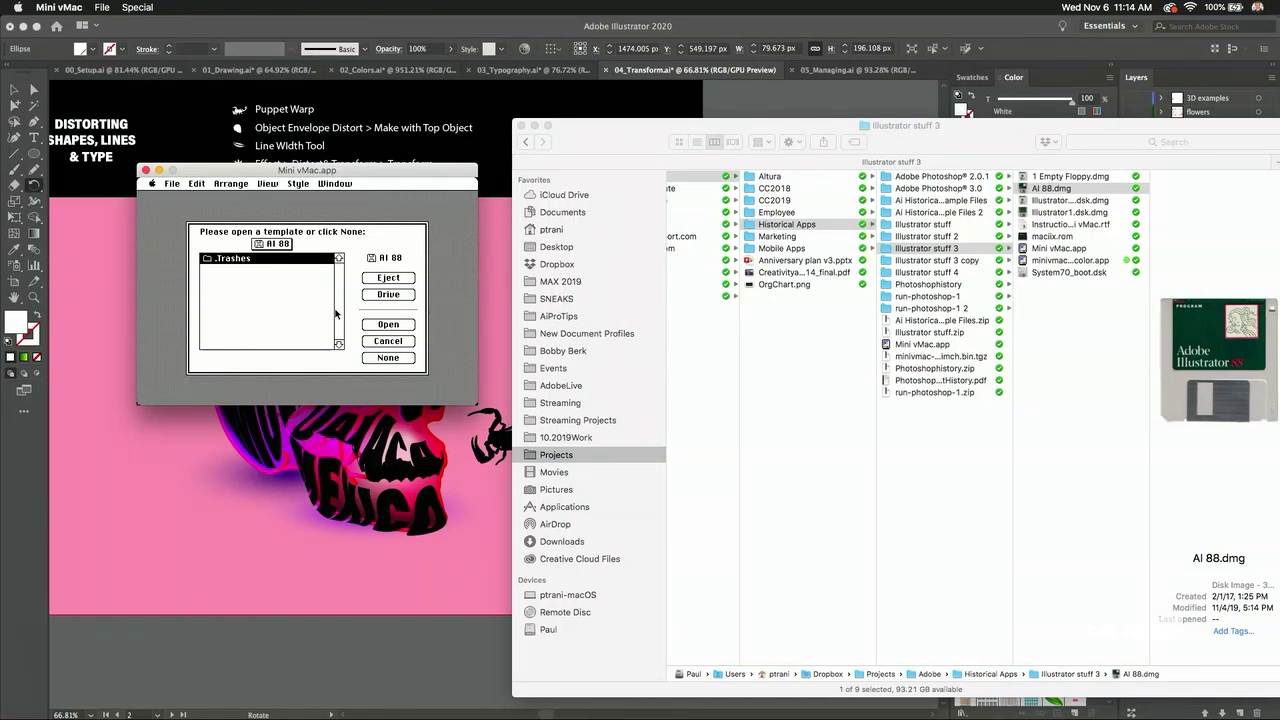
{"action": "left_click", "coordinate": [378, 357]}
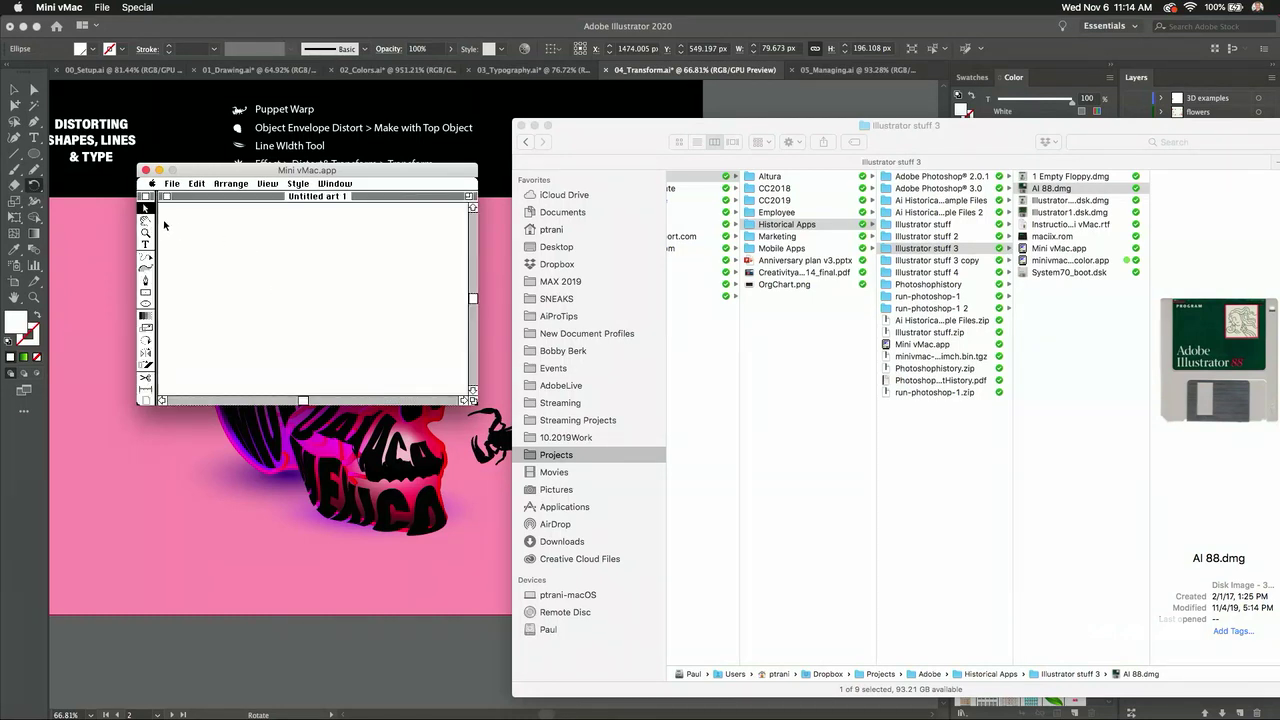
Draw a tall, narrow ellipse near the top of the new Illustrator 88 artwork.
{"action": "left_click", "coordinate": [145, 303]}
{"action": "key", "text": "ctrl"}
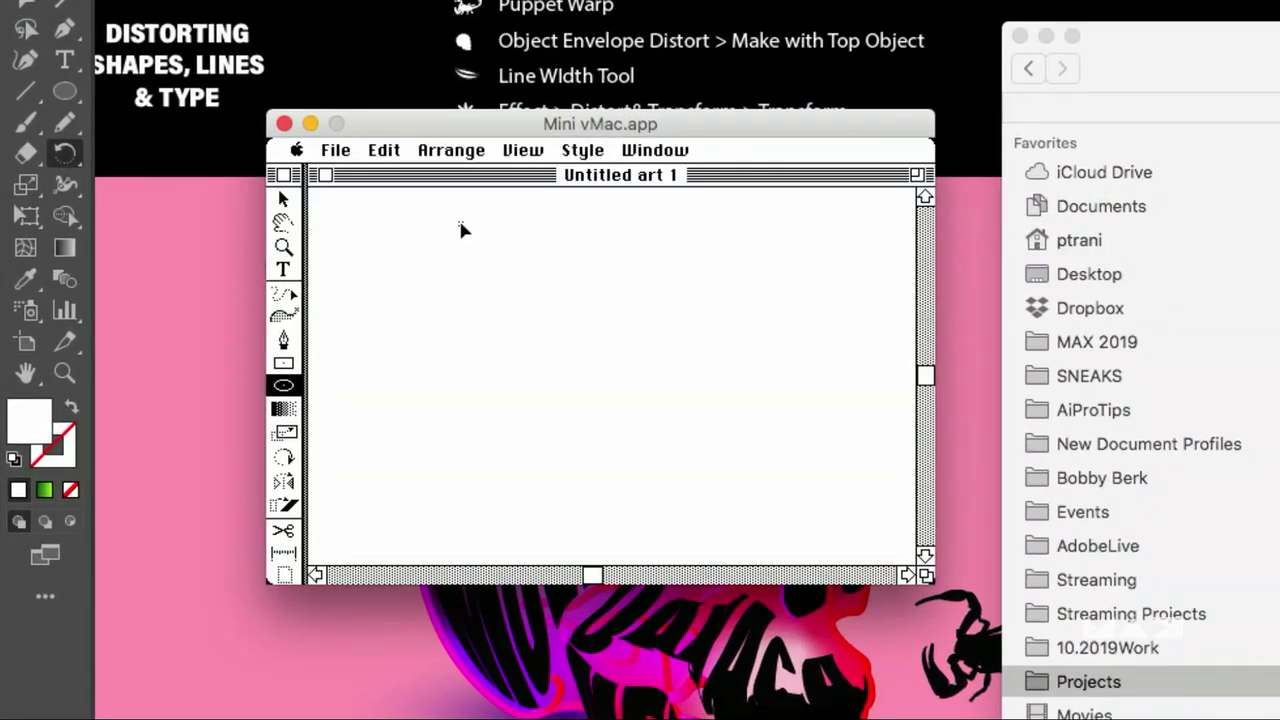
{"action": "left_click_drag", "start_coordinate": [455, 201], "coordinate": [500, 360]}
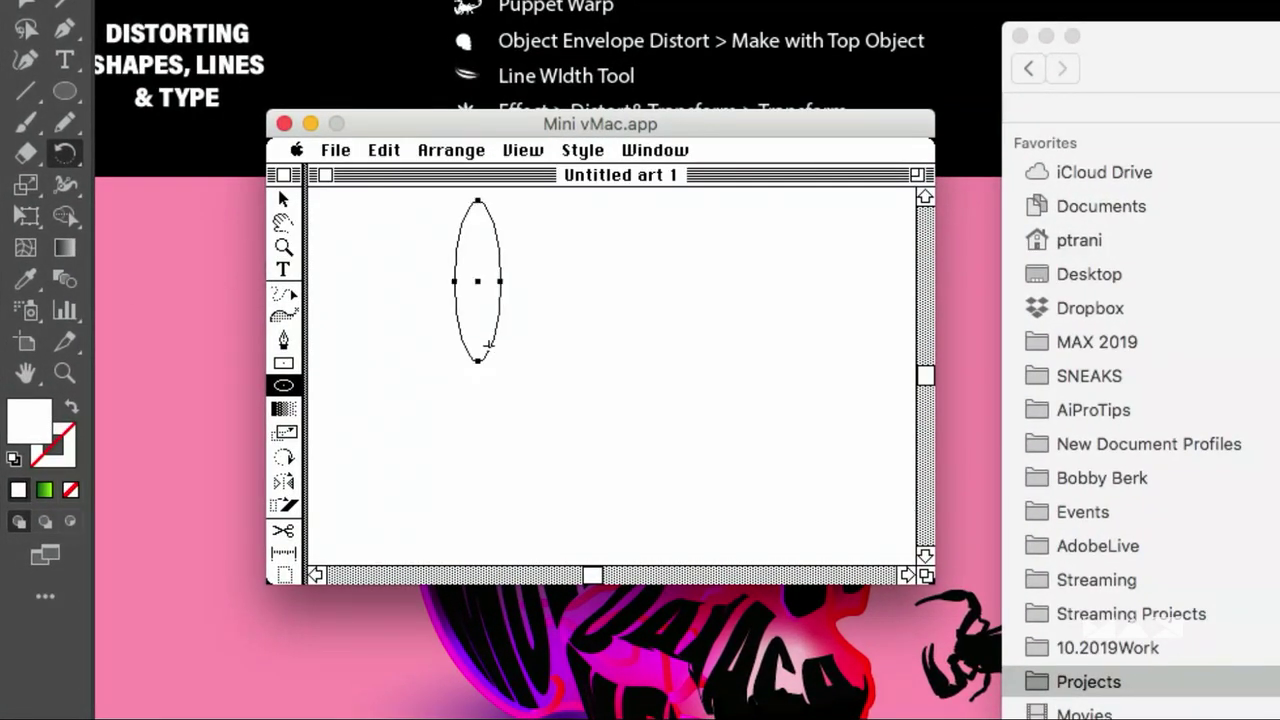
Make a copy of the ellipse rotated 45° around its bottom anchor point.
{"action": "left_click", "coordinate": [284, 459]}
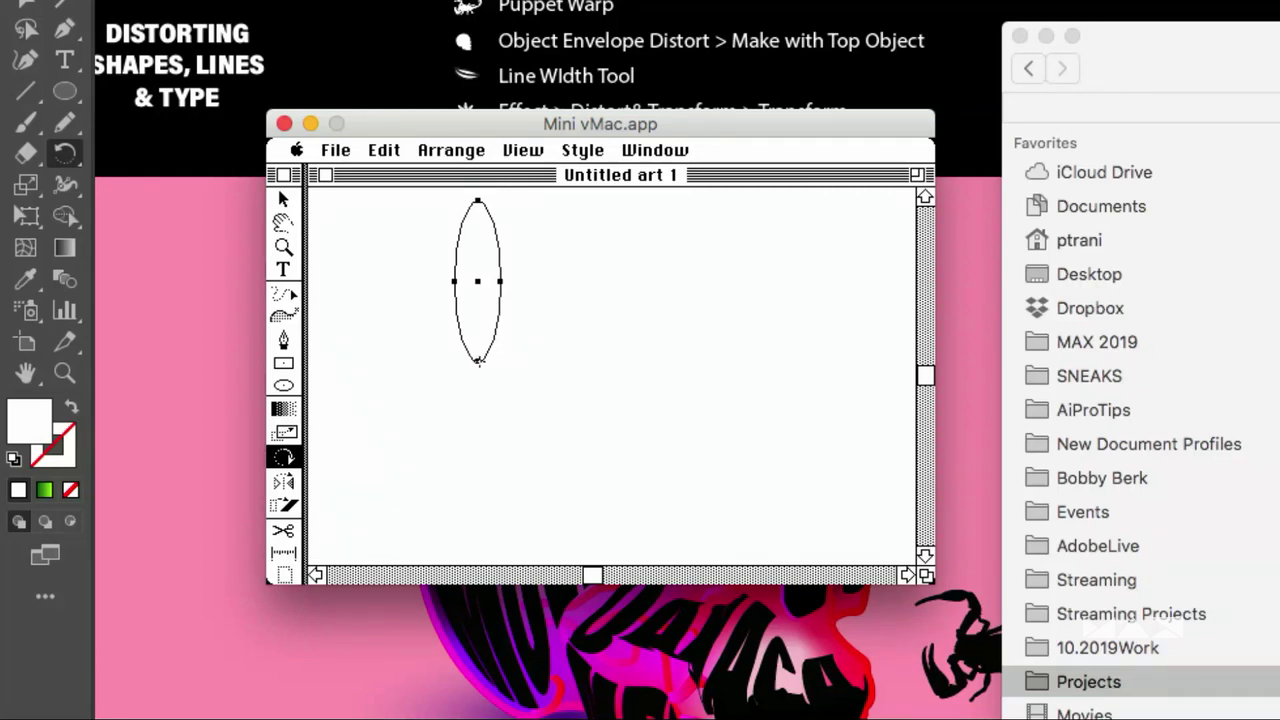
{"action": "left_click", "coordinate": [478, 360]}
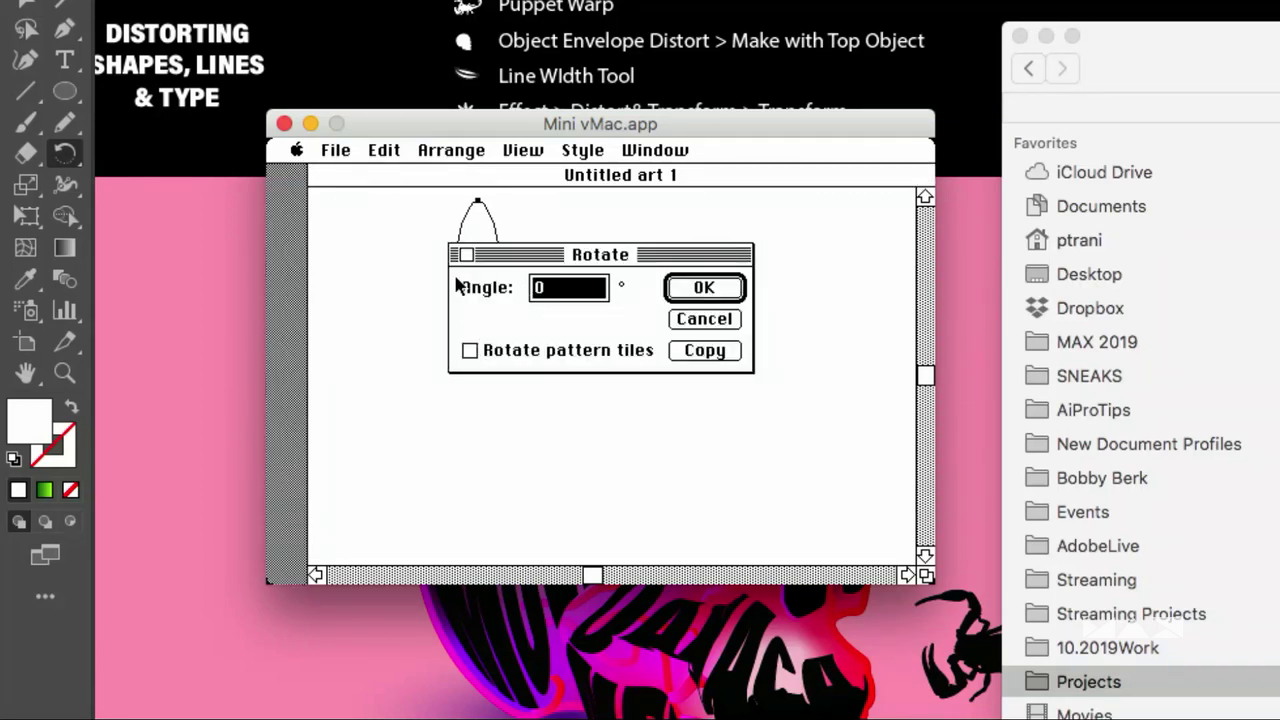
{"action": "type", "text": "45"}
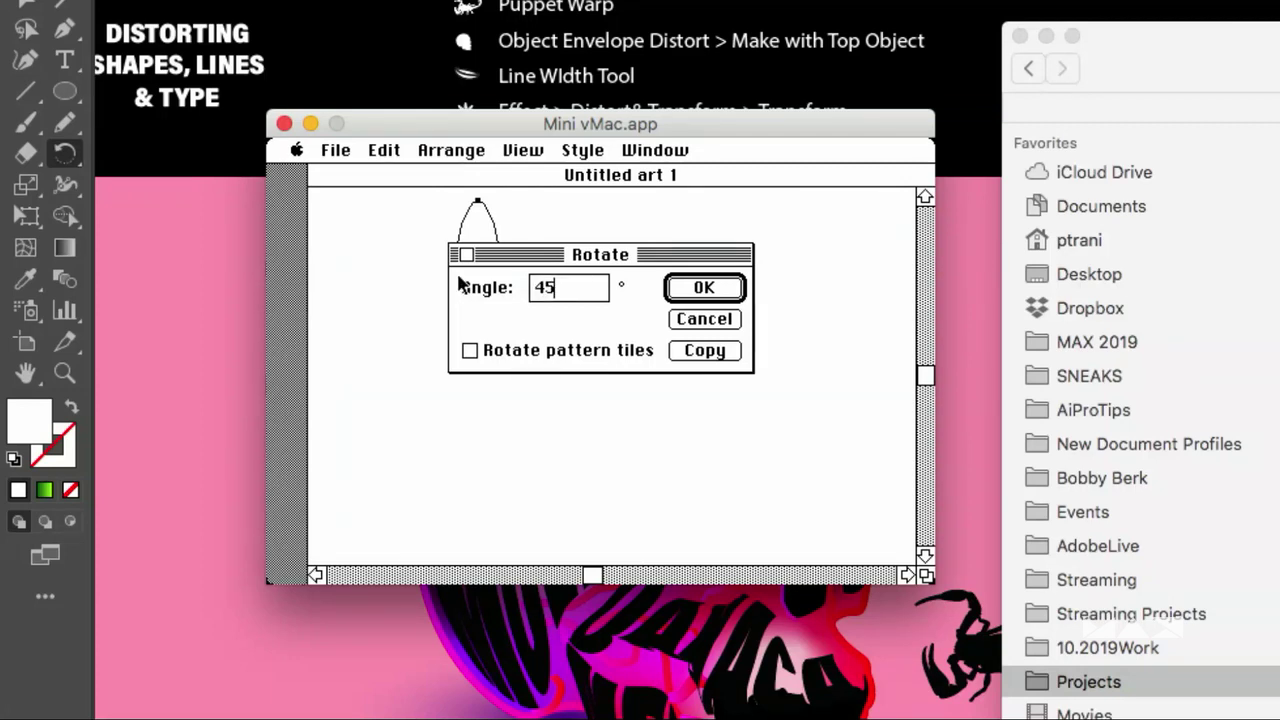
{"action": "left_click", "coordinate": [700, 350]}
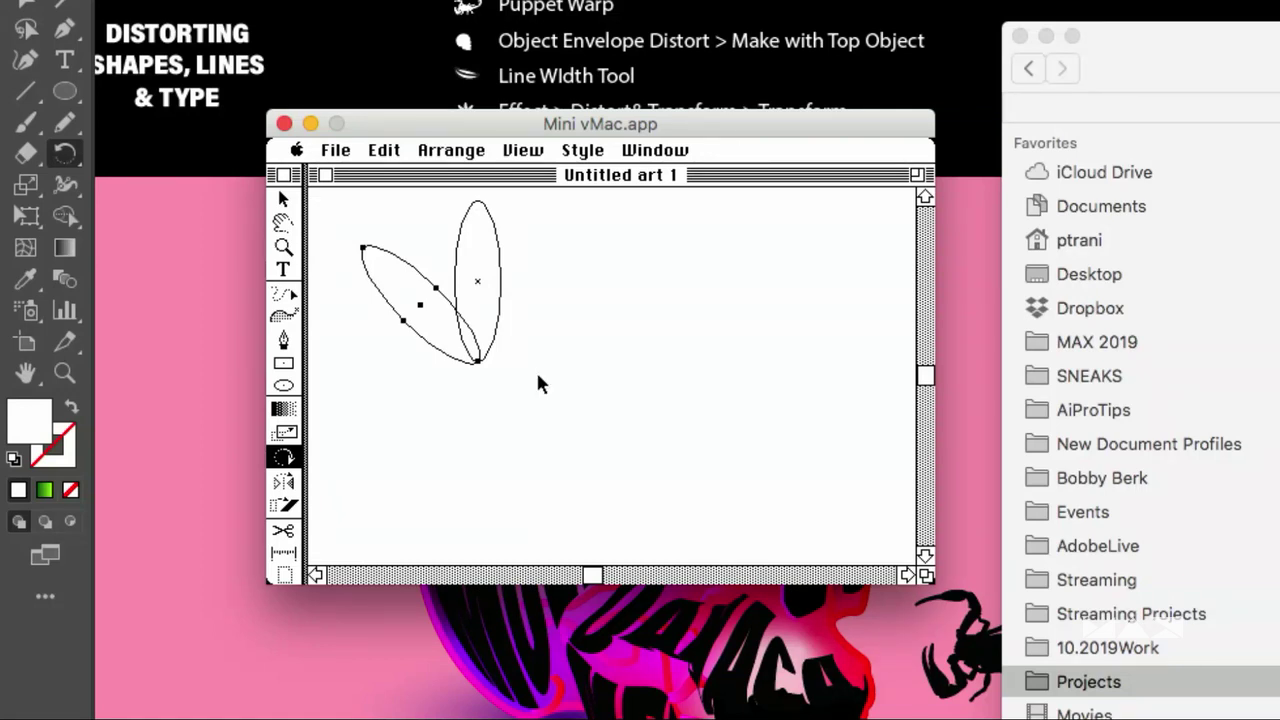
Repeat the rotated copy until eight petals form a full flower.
{"action": "key", "text": "super+d"}
{"action": "key", "text": "super+d"}
{"action": "key", "text": "super+d"}
{"action": "key", "text": "super+d"}
{"action": "key", "text": "super+d"}
{"action": "key", "text": "super+d"}
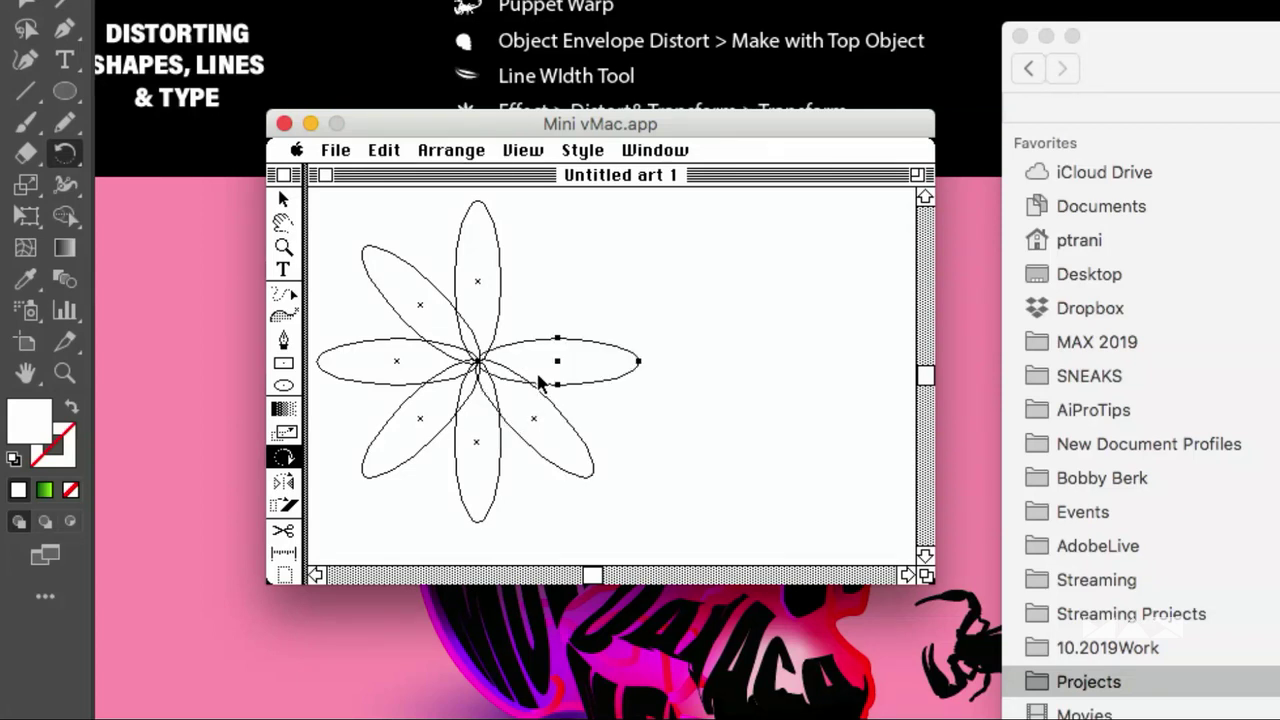
Narrow the artwork window, open a second window of the same artwork, and arrange the two side by side.
{"action": "left_click", "coordinate": [280, 198]}
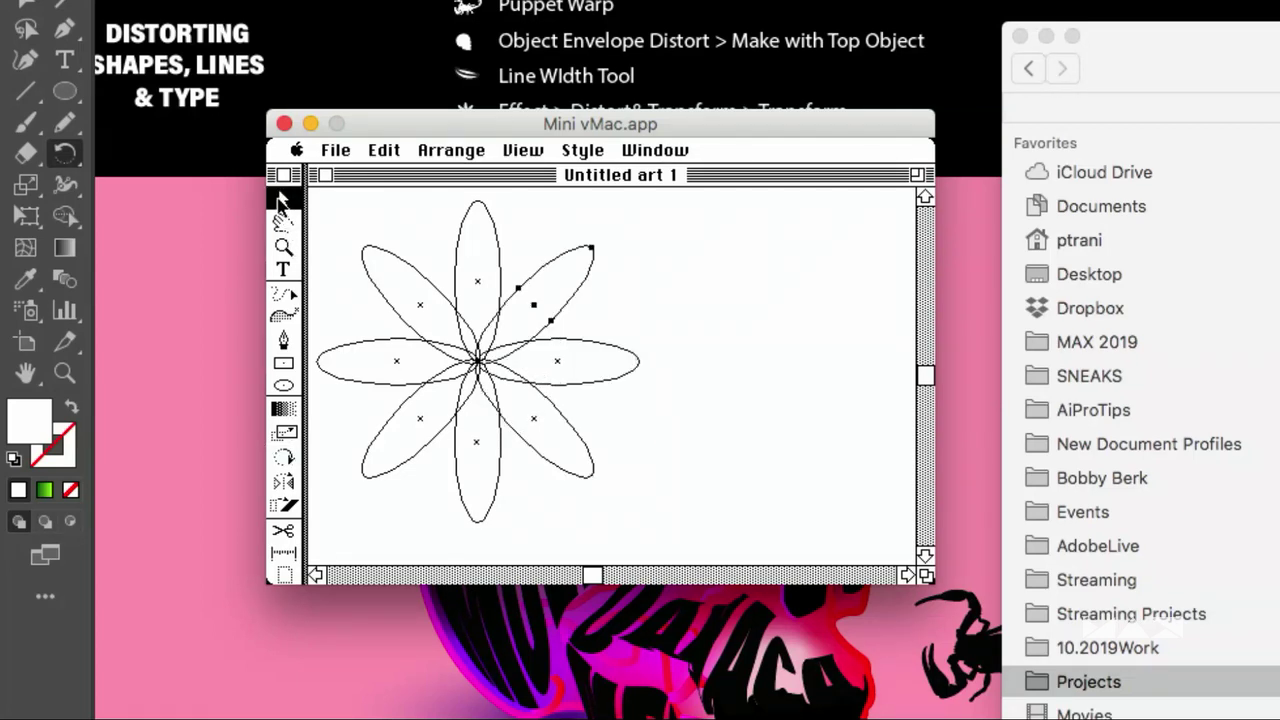
{"action": "left_click_drag", "start_coordinate": [925, 580], "coordinate": [650, 576]}
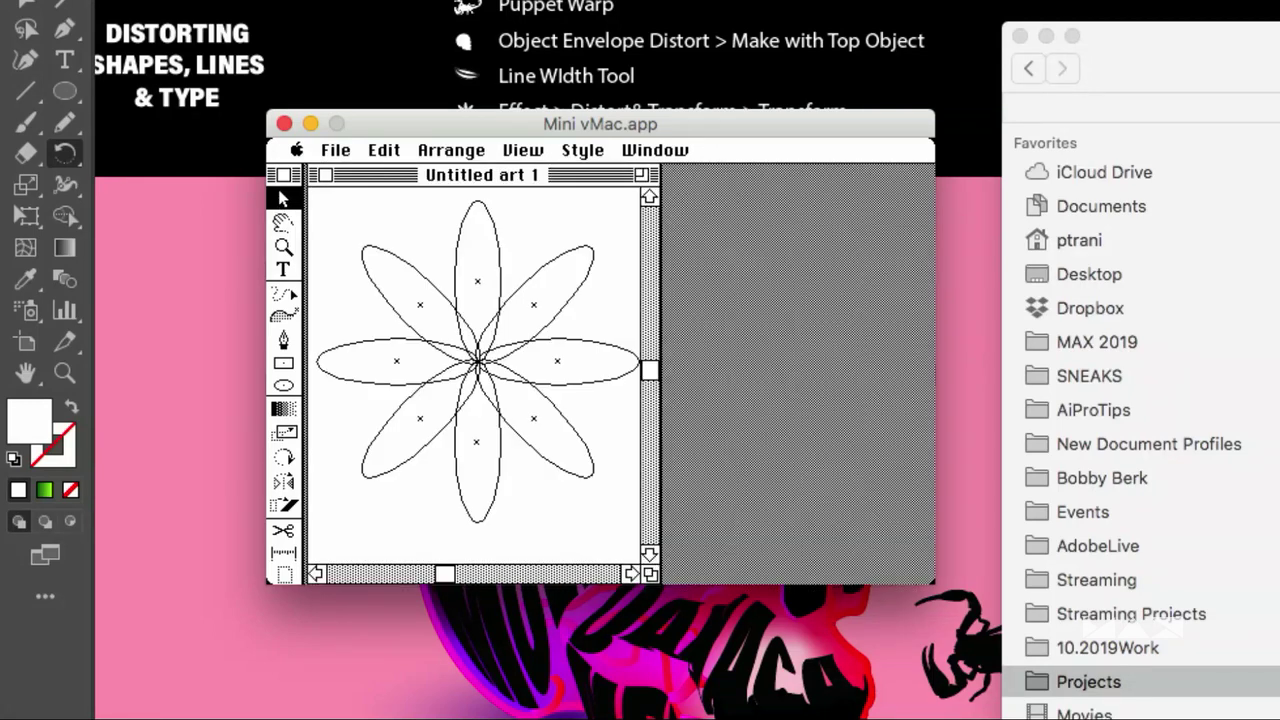
{"action": "left_click_drag", "start_coordinate": [581, 150], "coordinate": [665, 250]}
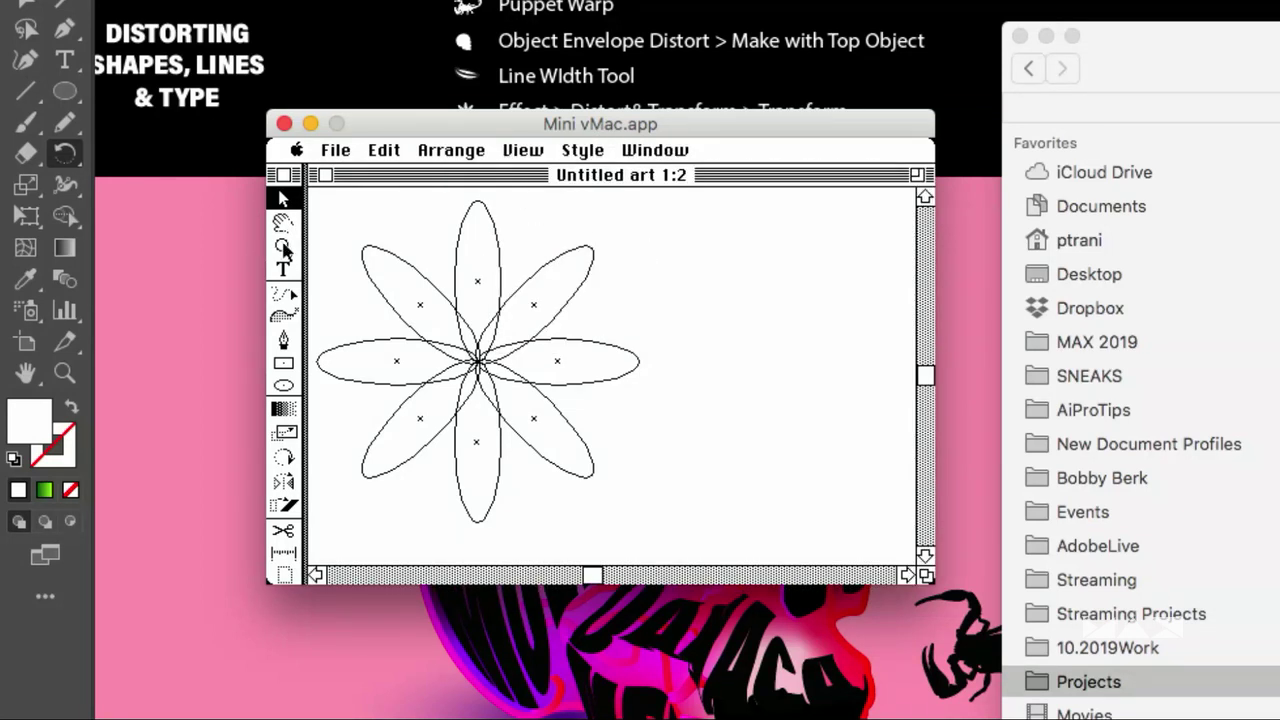
{"action": "left_click_drag", "start_coordinate": [925, 576], "coordinate": [650, 576]}
{"action": "left_click_drag", "start_coordinate": [383, 185], "coordinate": [668, 180]}
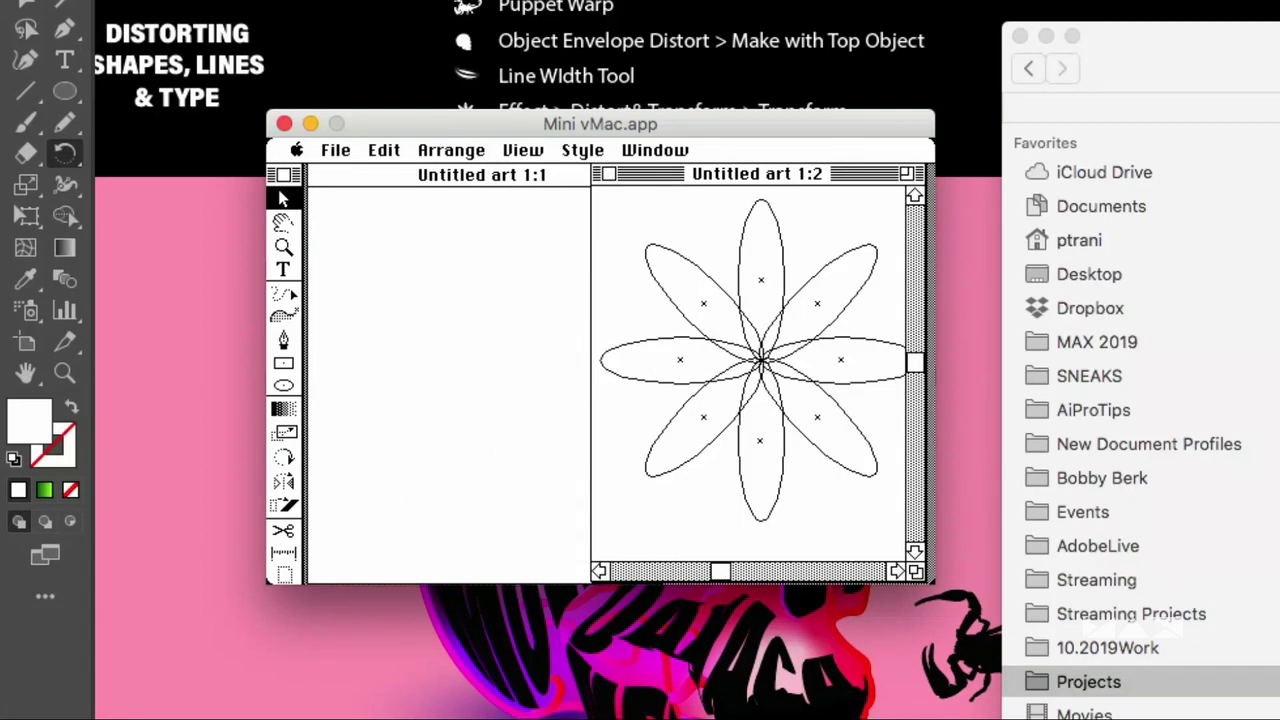
Show the second window in filled preview mode and make the outline window active again.
{"action": "left_click", "coordinate": [527, 151]}
{"action": "left_click", "coordinate": [538, 175]}
{"action": "left_click", "coordinate": [428, 244]}
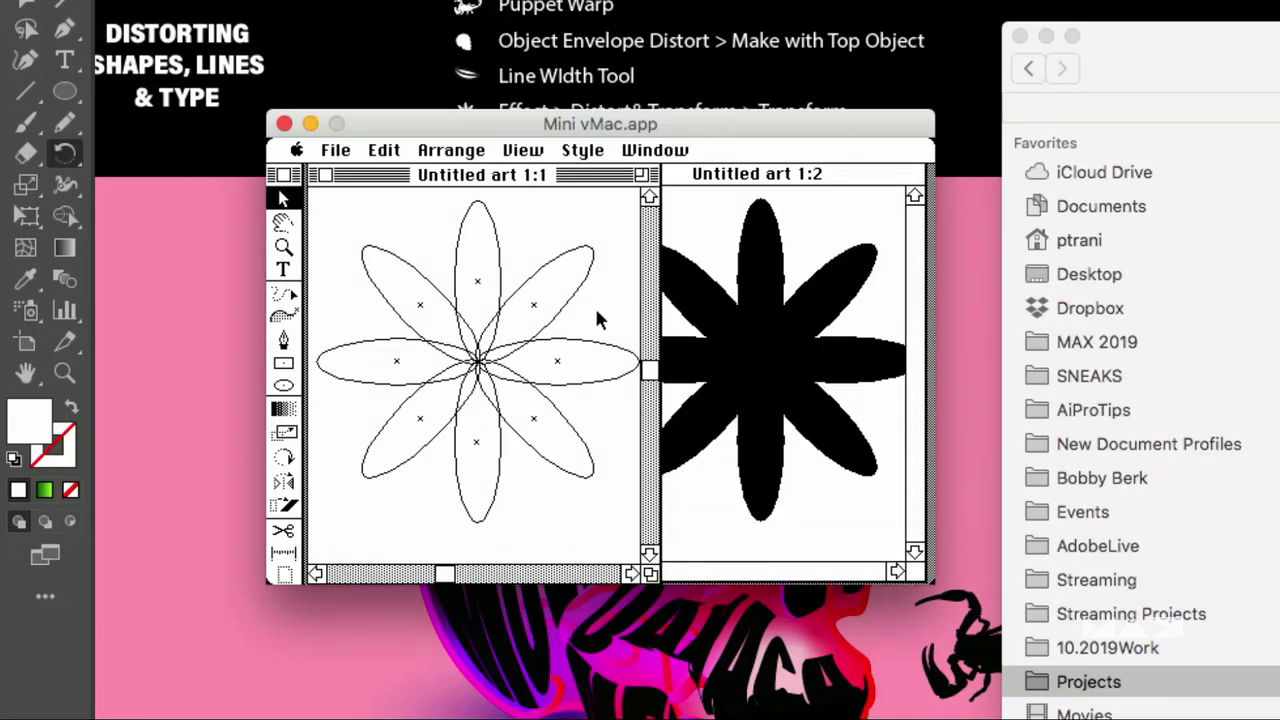
{"action": "left_click", "coordinate": [724, 209]}
{"action": "left_click", "coordinate": [337, 294]}
Discard a trial circle above the petals and draw a circle centred on the flower's middle.
{"action": "left_click", "coordinate": [285, 385]}
{"action": "left_click_drag", "start_coordinate": [387, 209], "coordinate": [443, 266]}
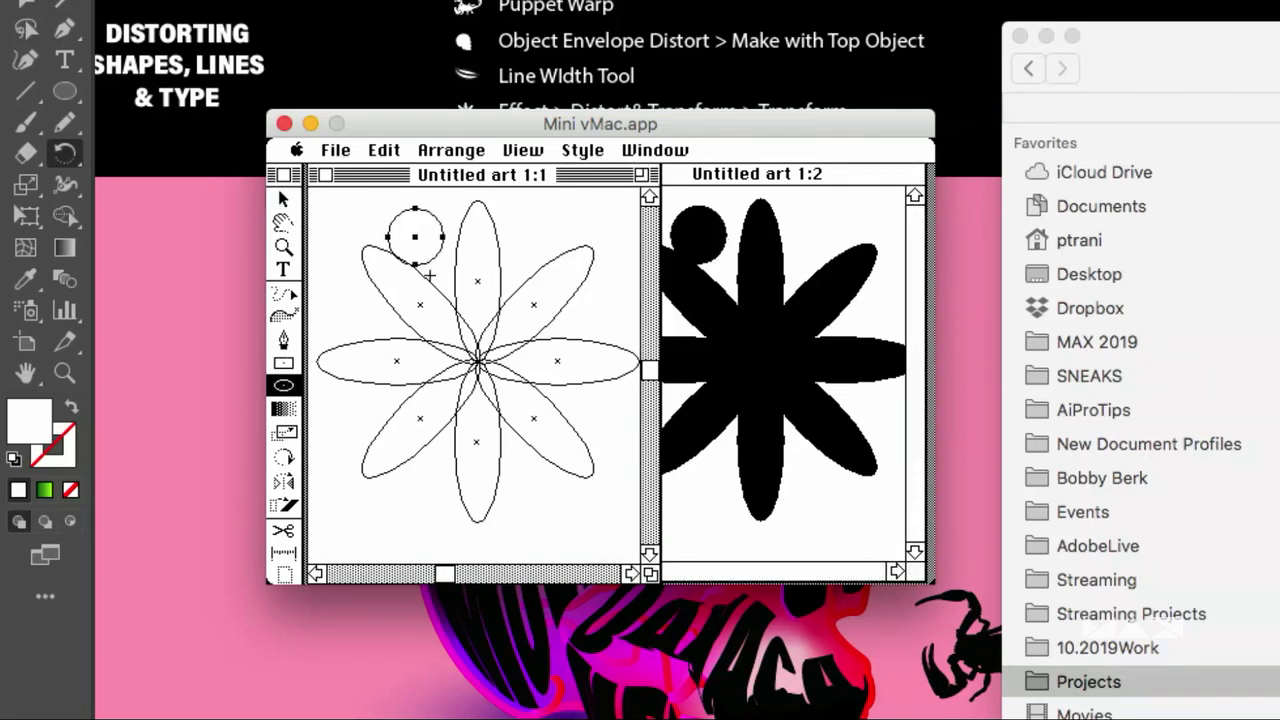
{"action": "key", "text": "BackSpace"}
{"action": "left_click_drag", "start_coordinate": [478, 362], "coordinate": [508, 398]}
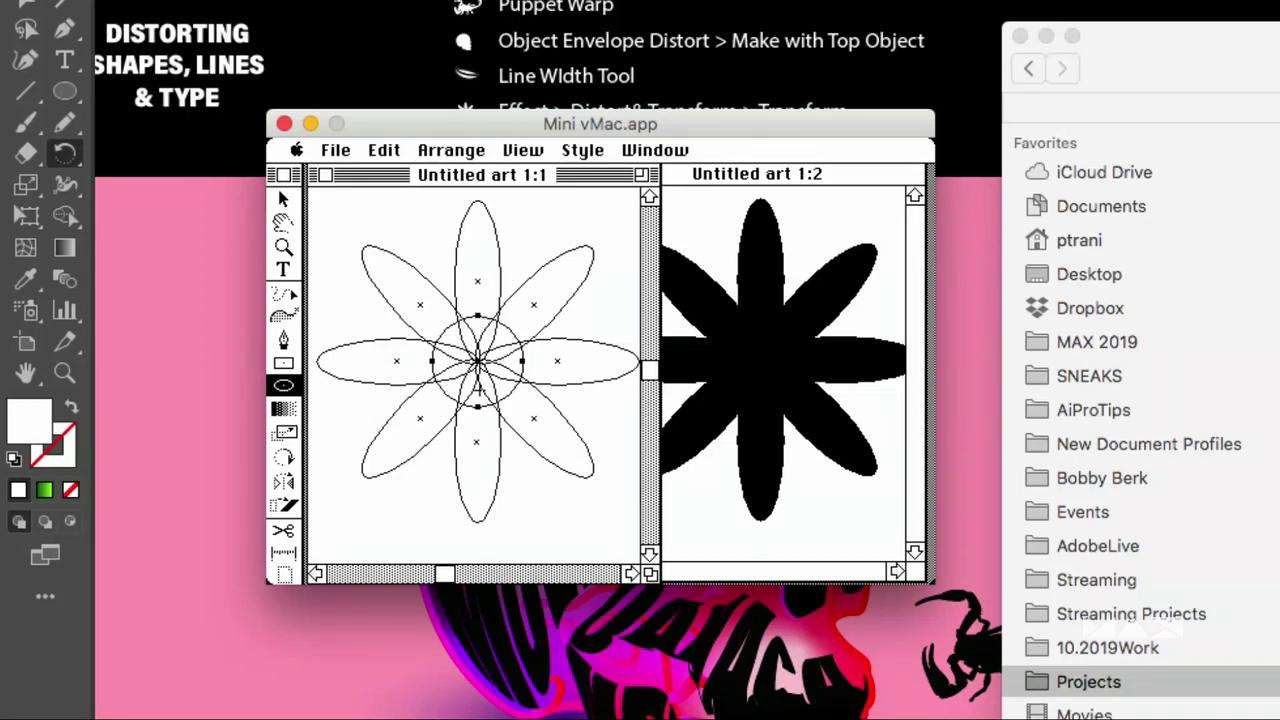
Fill the centre circle with a process color of 100% yellow, then switch back to Illustrator 2020.
{"action": "left_click_drag", "start_coordinate": [556, 152], "coordinate": [565, 178]}
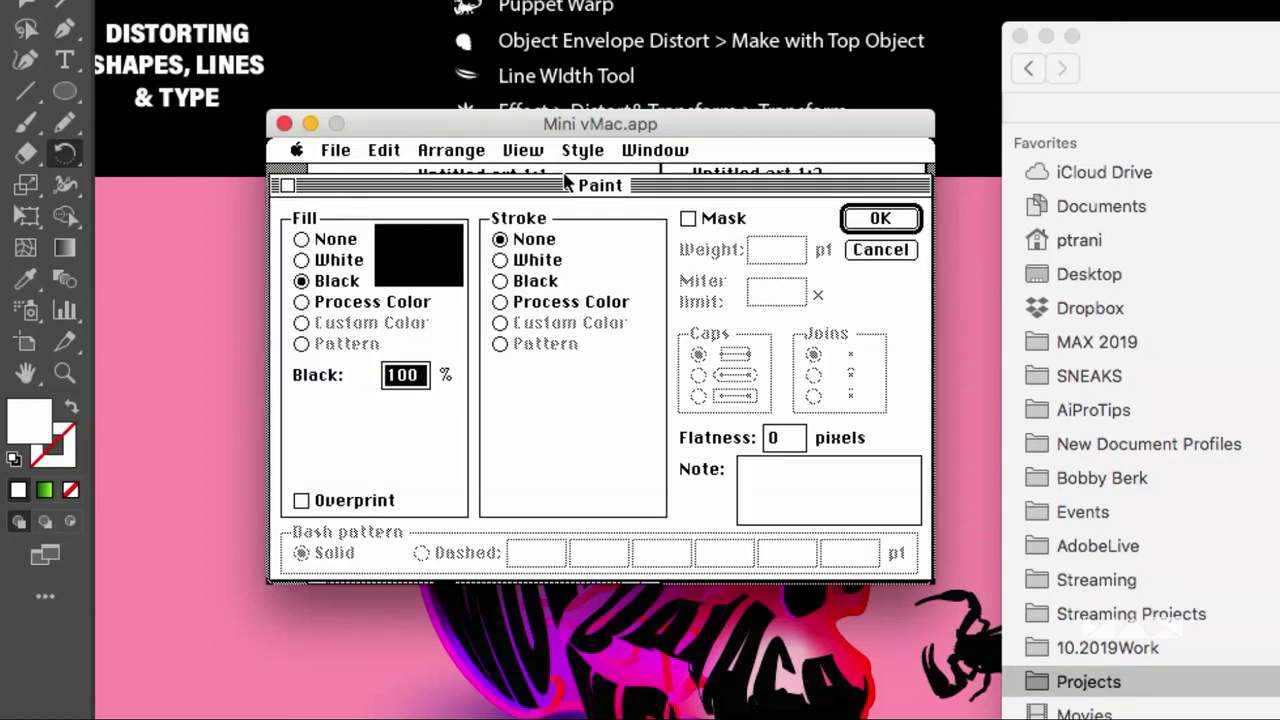
{"action": "left_click", "coordinate": [302, 302]}
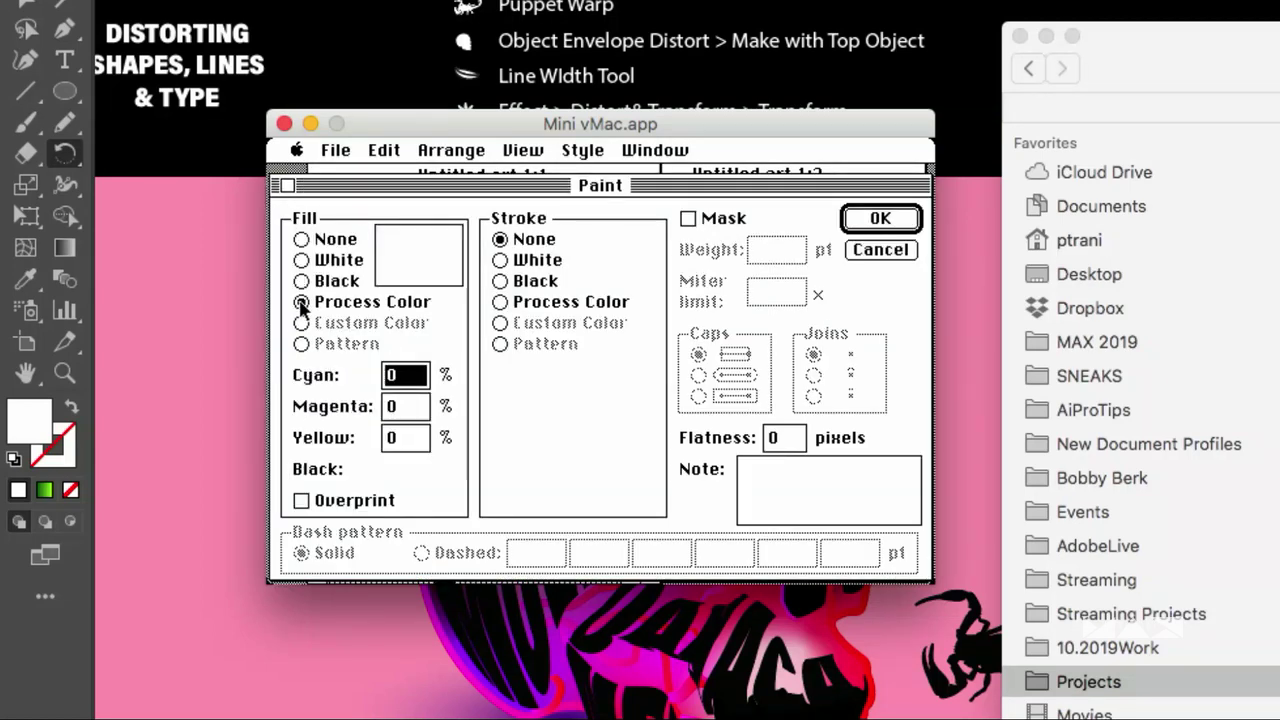
{"action": "double_click", "coordinate": [388, 440]}
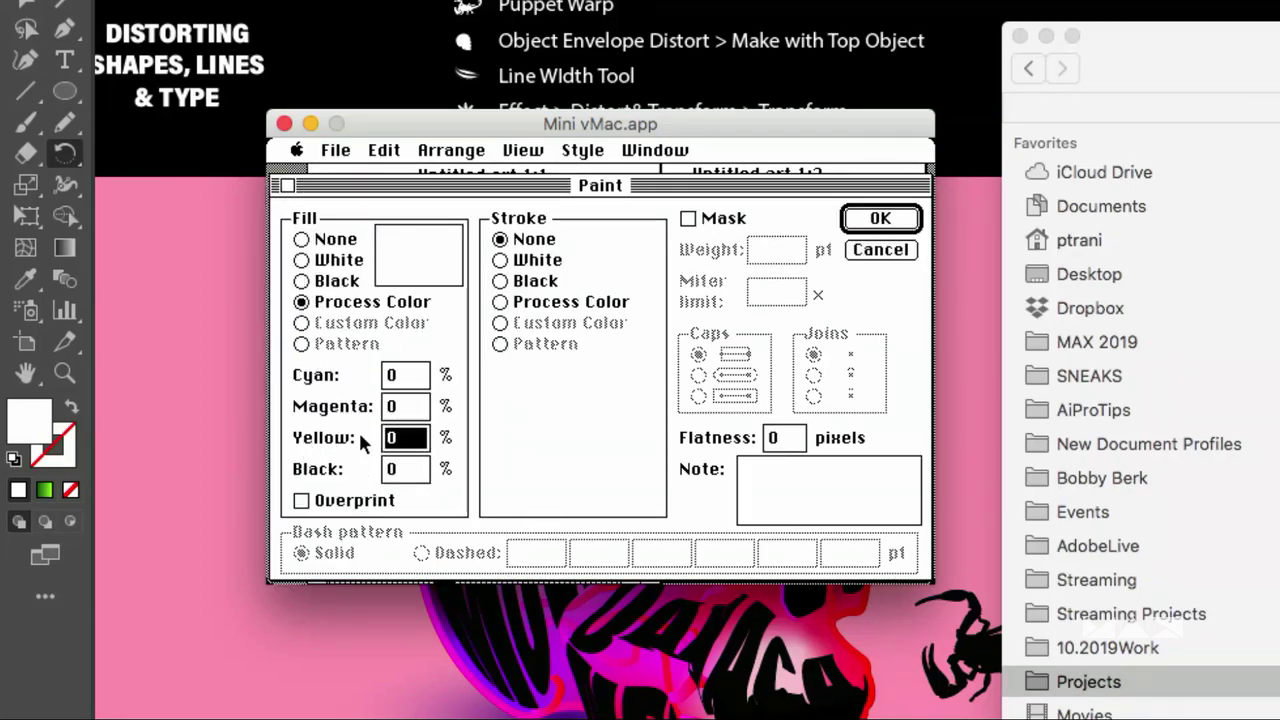
{"action": "type", "text": "100"}
{"action": "left_click", "coordinate": [878, 218]}
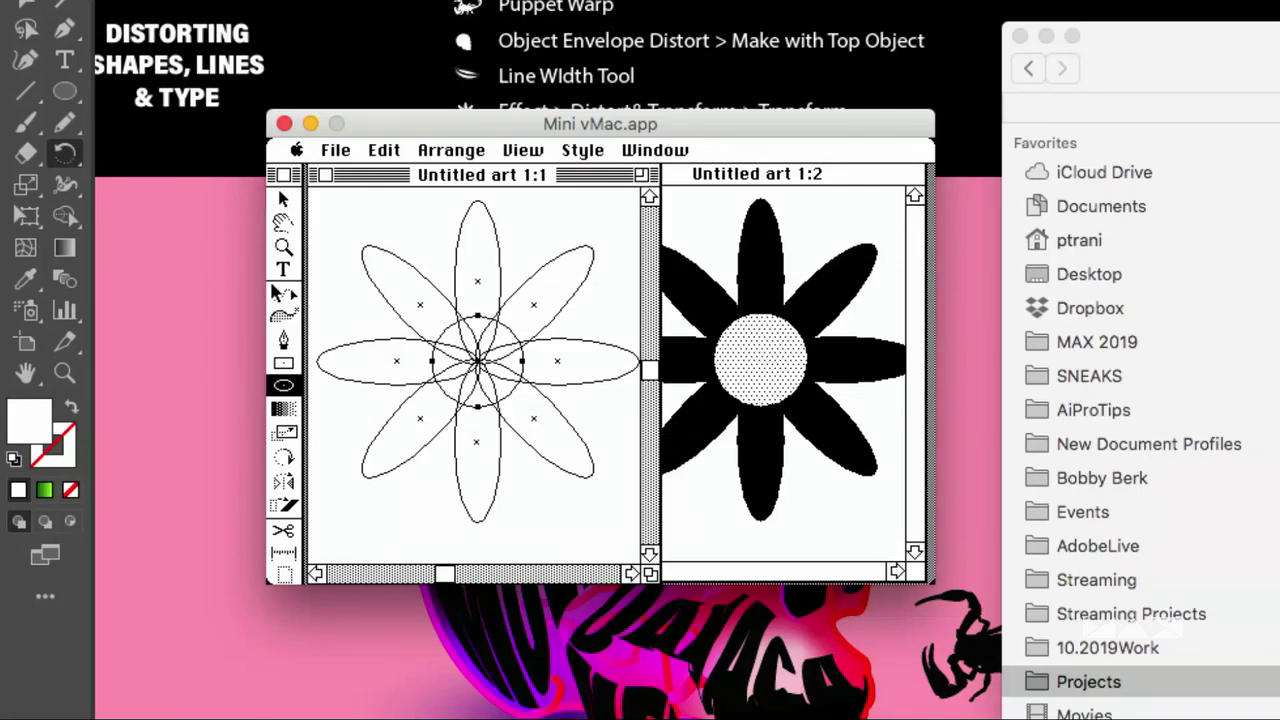
{"action": "key", "text": "ctrl"}
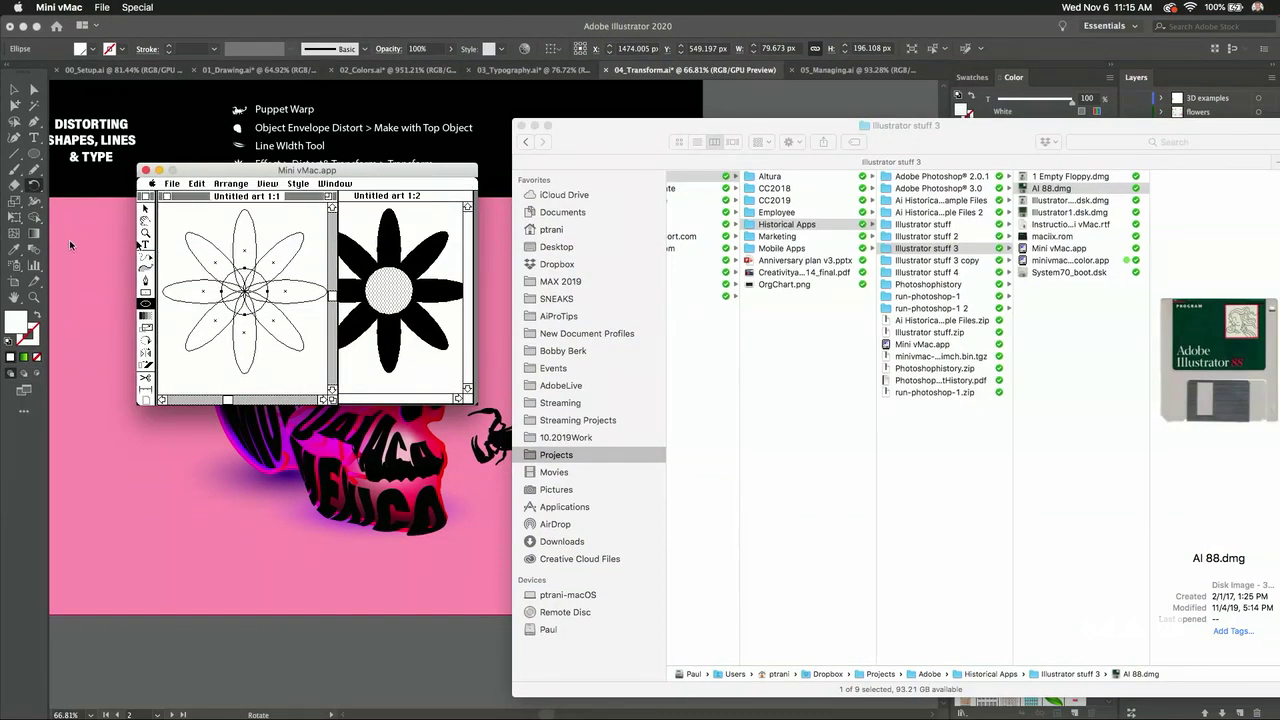
{"action": "left_click", "coordinate": [69, 239]}
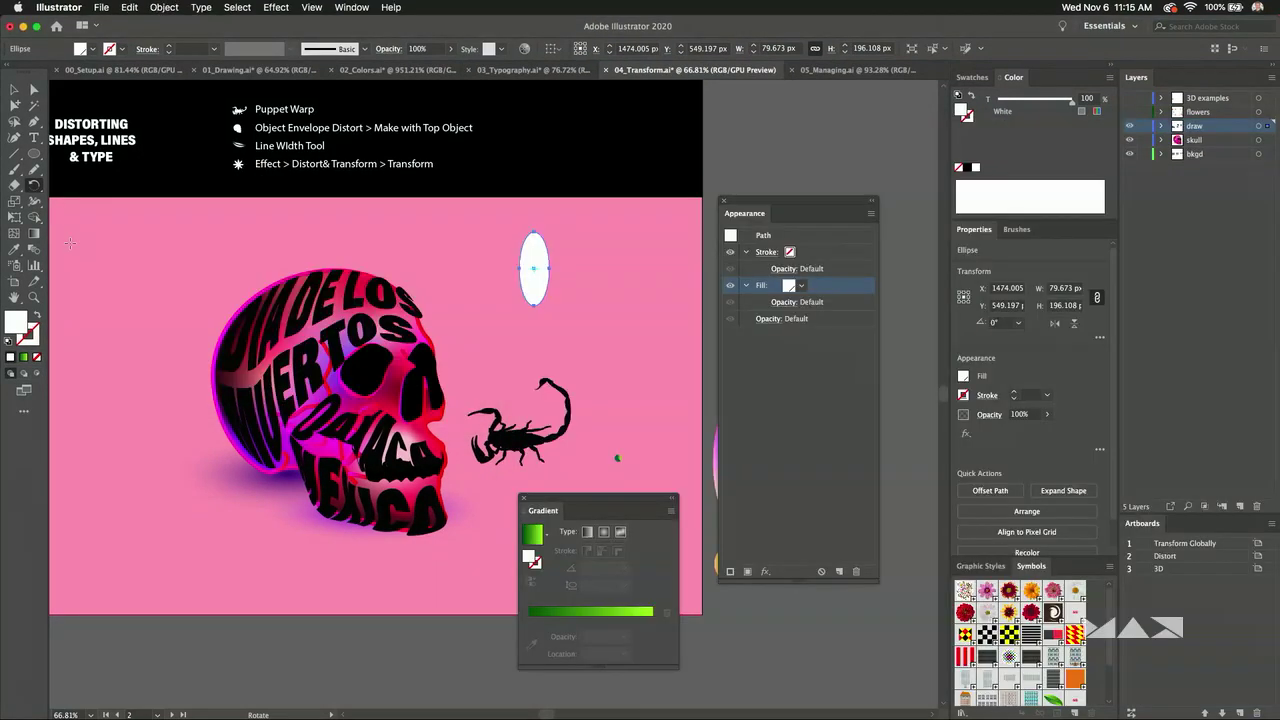
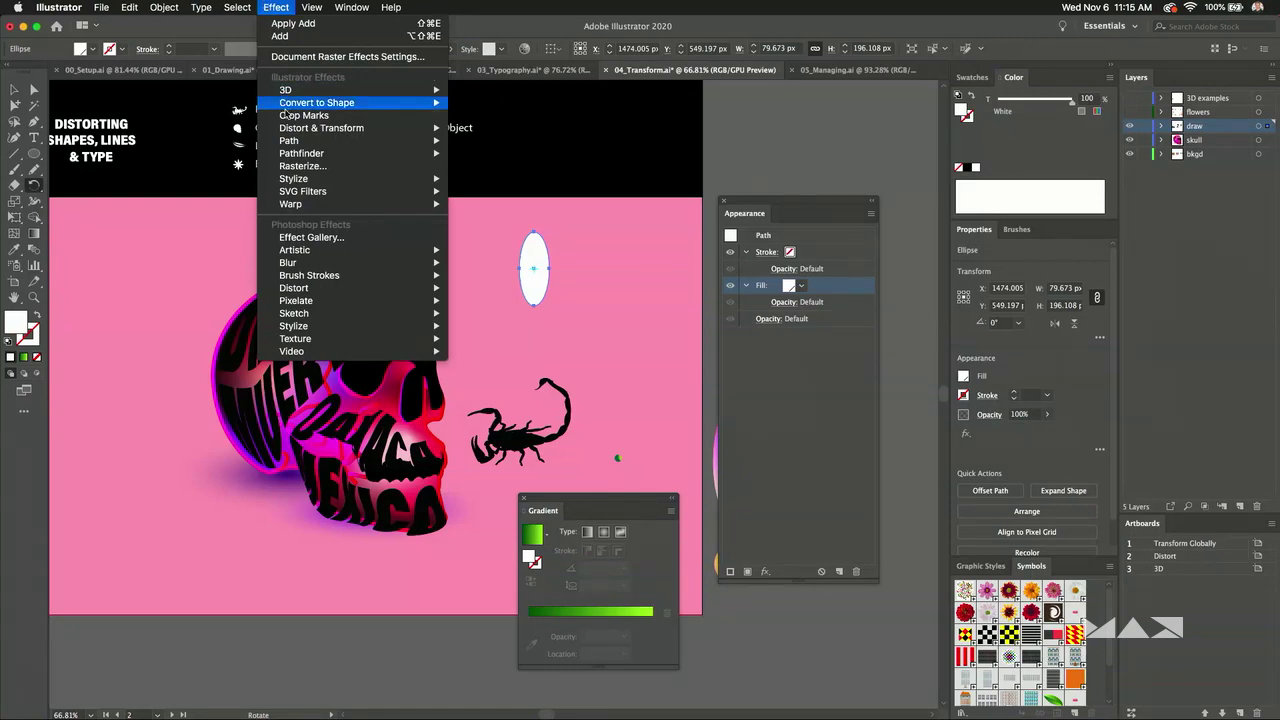
{"action": "mouse_move", "coordinate": [385, 130]}
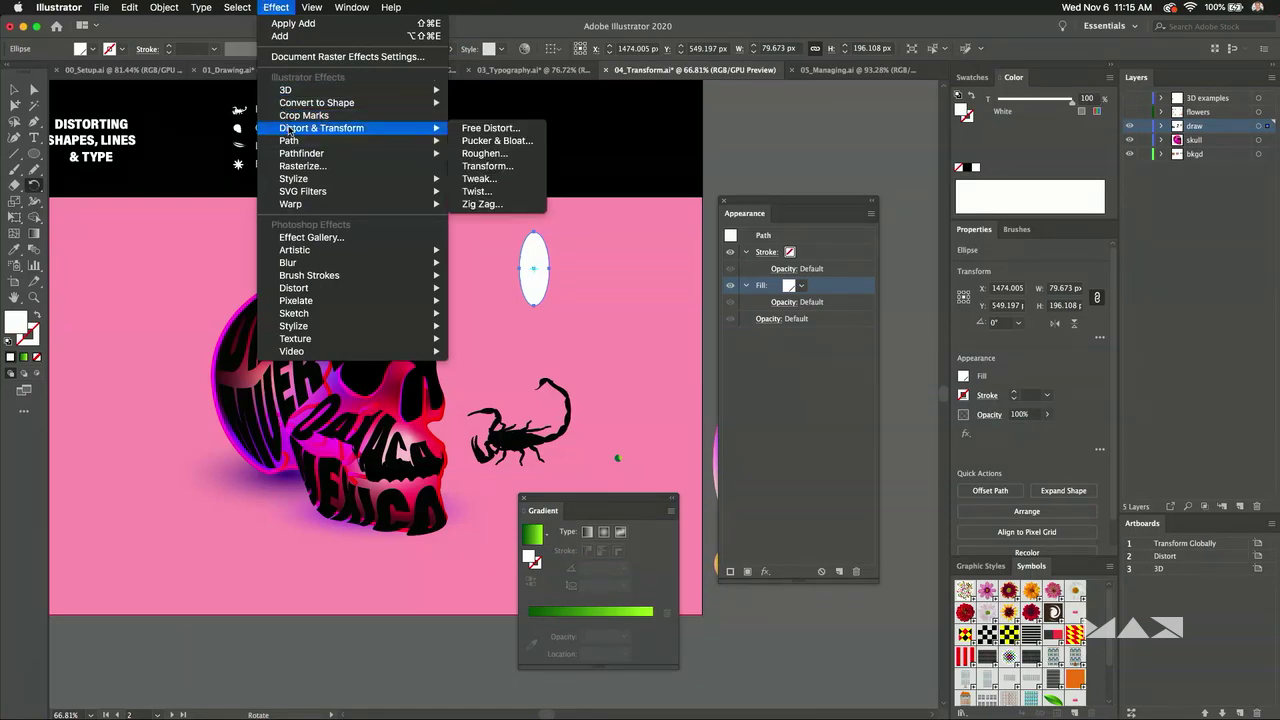
{"action": "left_click", "coordinate": [487, 166]}
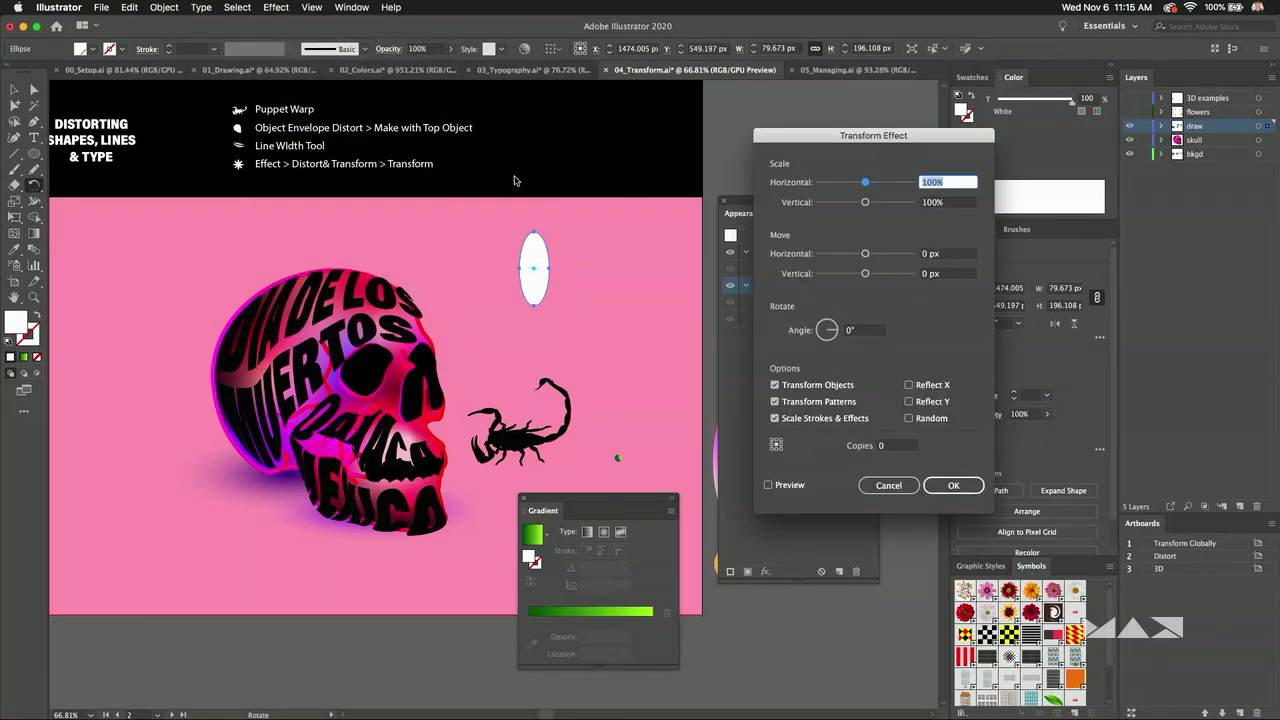
{"action": "left_click_drag", "start_coordinate": [830, 137], "coordinate": [596, 113]}
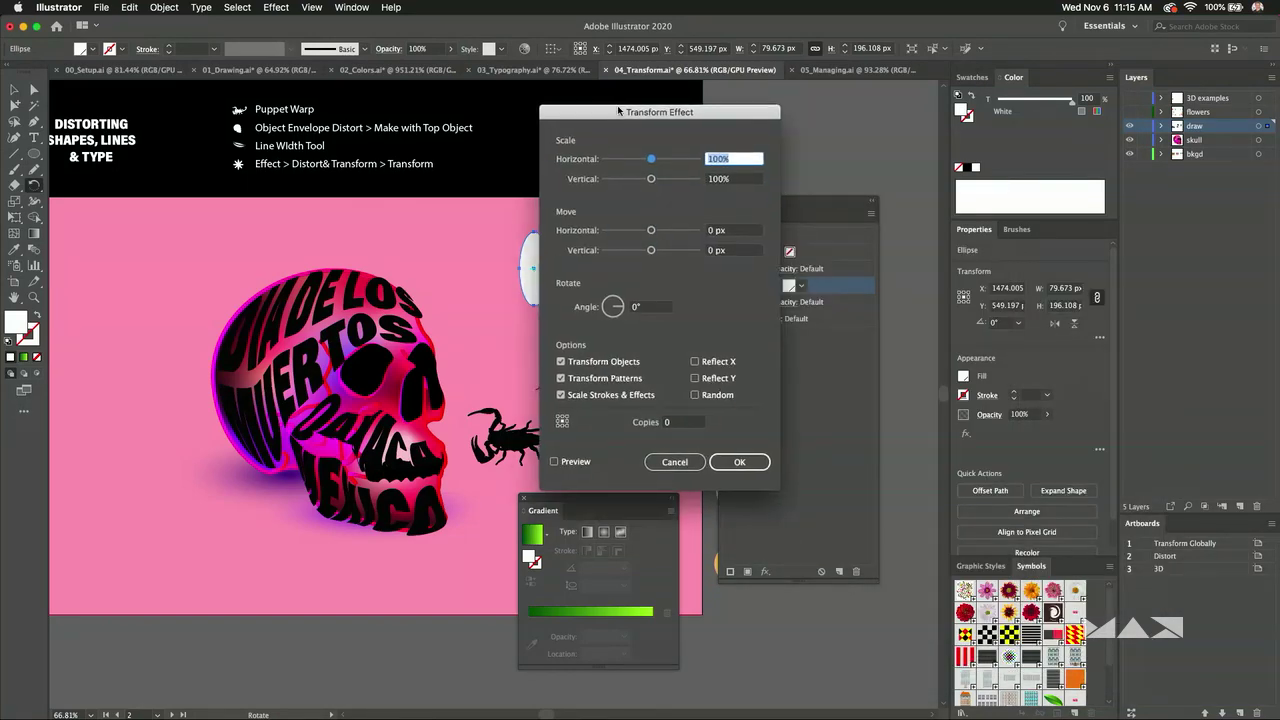
{"action": "left_click", "coordinate": [656, 459]}
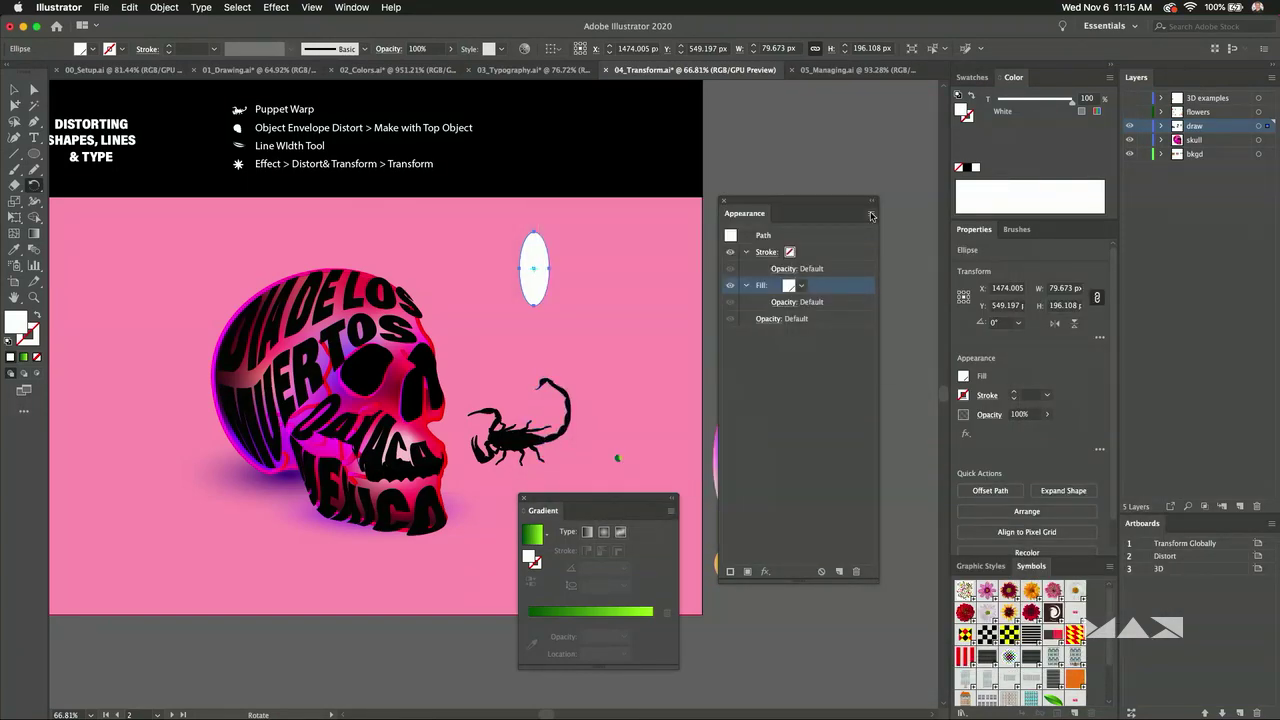
Draw a new narrow white ellipse about 65 × 198 px just left of the existing ellipse.
{"action": "left_click", "coordinate": [870, 214]}
{"action": "left_click", "coordinate": [930, 306]}
{"action": "left_click", "coordinate": [34, 155]}
{"action": "left_click_drag", "start_coordinate": [497, 232], "coordinate": [519, 308]}
Delete the older white ellipse and move the new one to the right, above the scorpion's tail.
{"action": "left_click", "coordinate": [14, 89]}
{"action": "left_click", "coordinate": [543, 263]}
{"action": "key", "text": "Delete"}
{"action": "left_click_drag", "start_coordinate": [514, 268], "coordinate": [569, 265]}
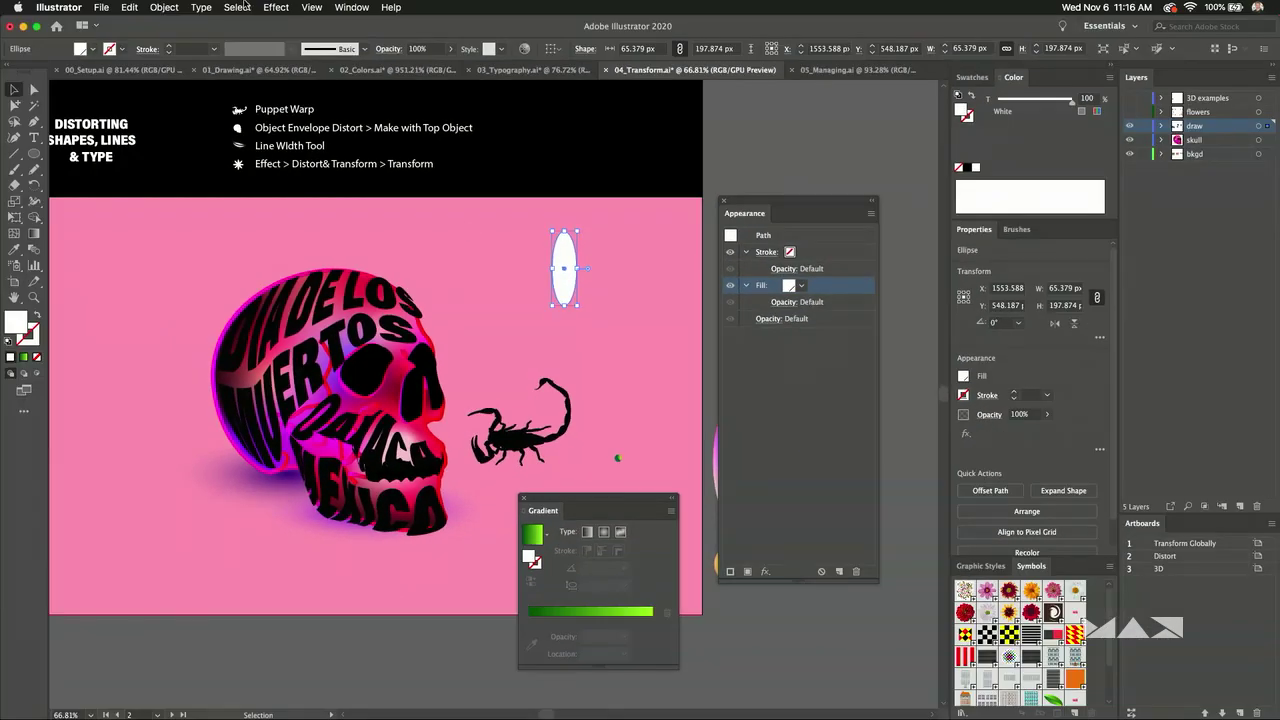
Start a Distort & Transform > Transform effect on the ellipse with a bottom-centre reference point and preview enabled.
{"action": "left_click", "coordinate": [237, 7]}
{"action": "mouse_move", "coordinate": [265, 7]}
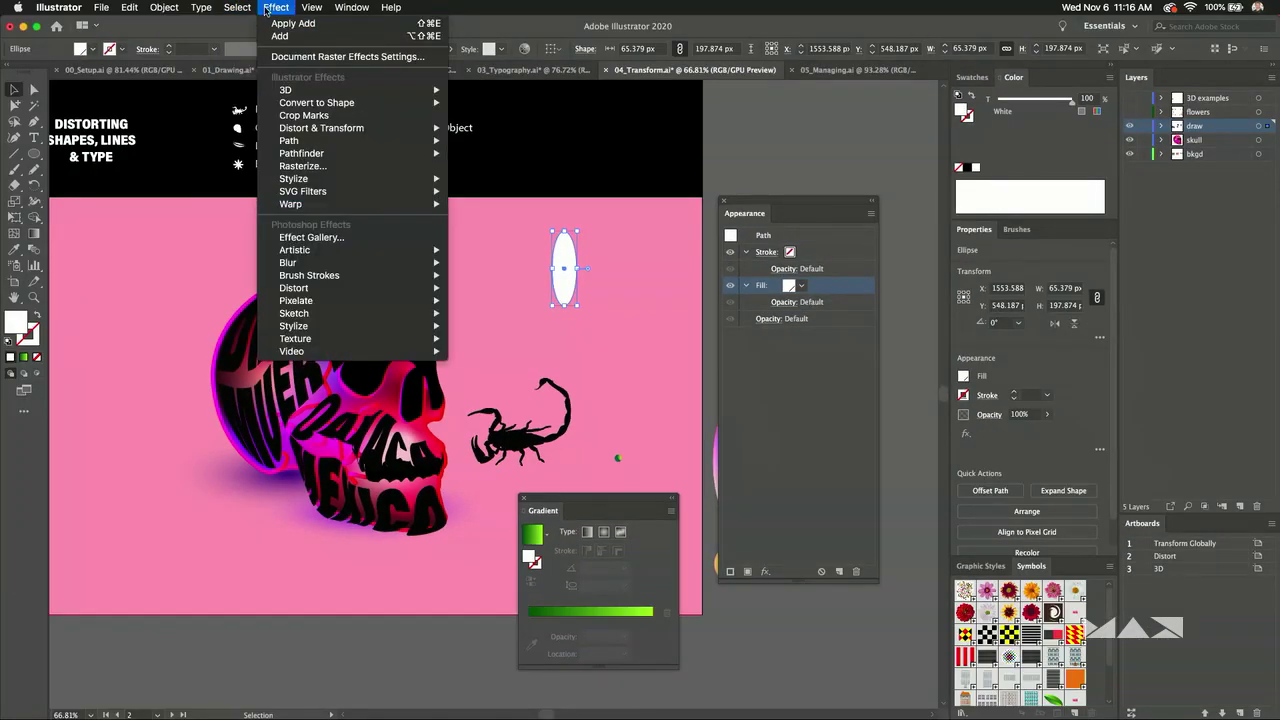
{"action": "mouse_move", "coordinate": [313, 130]}
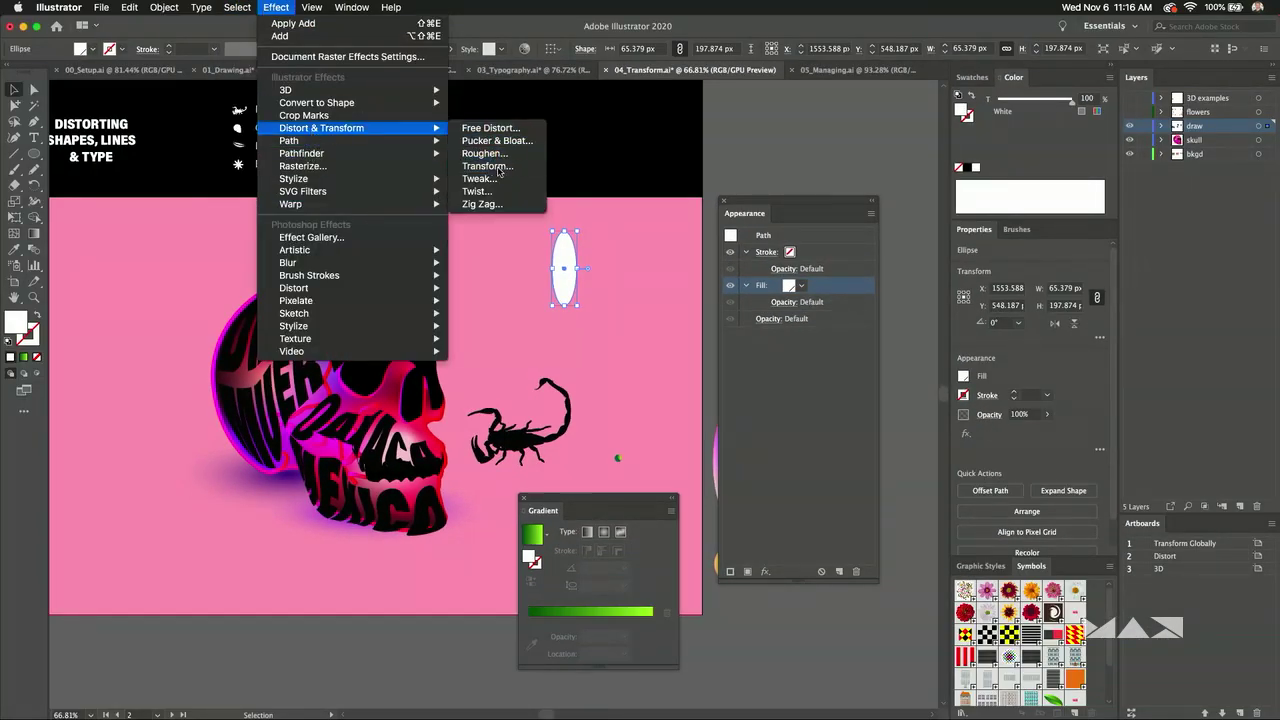
{"action": "left_click", "coordinate": [486, 166]}
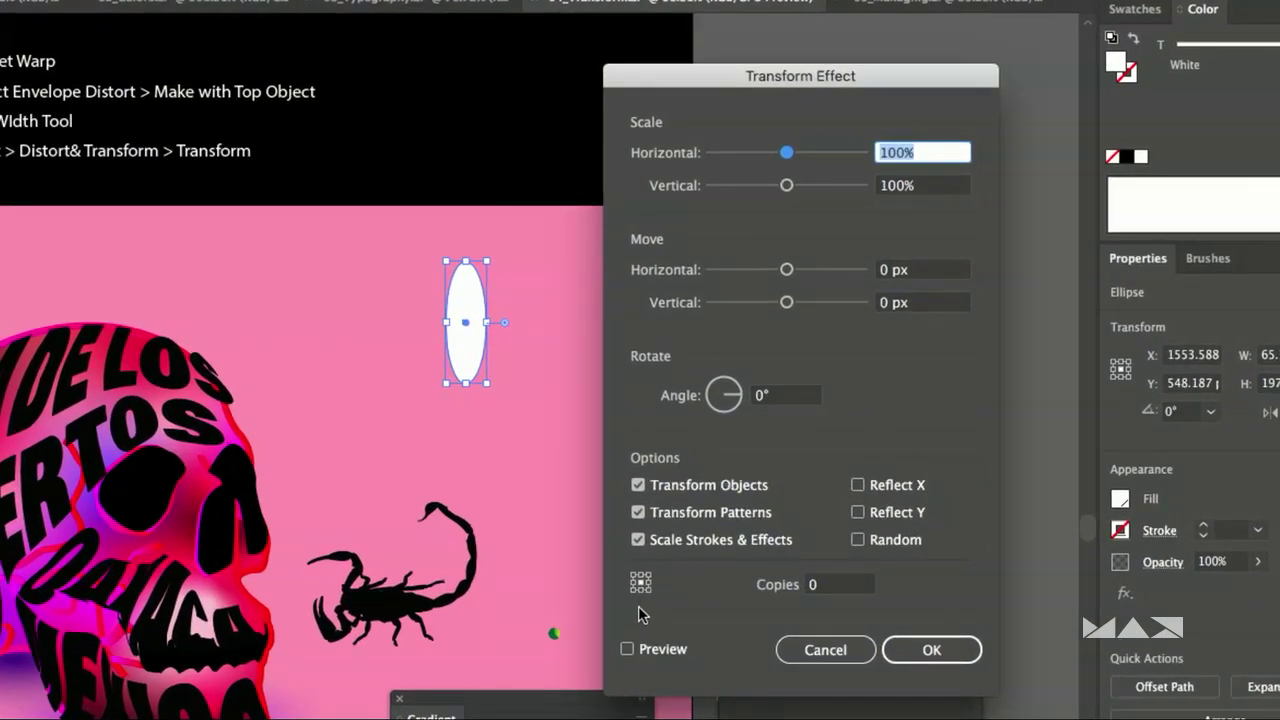
{"action": "left_click", "coordinate": [627, 649]}
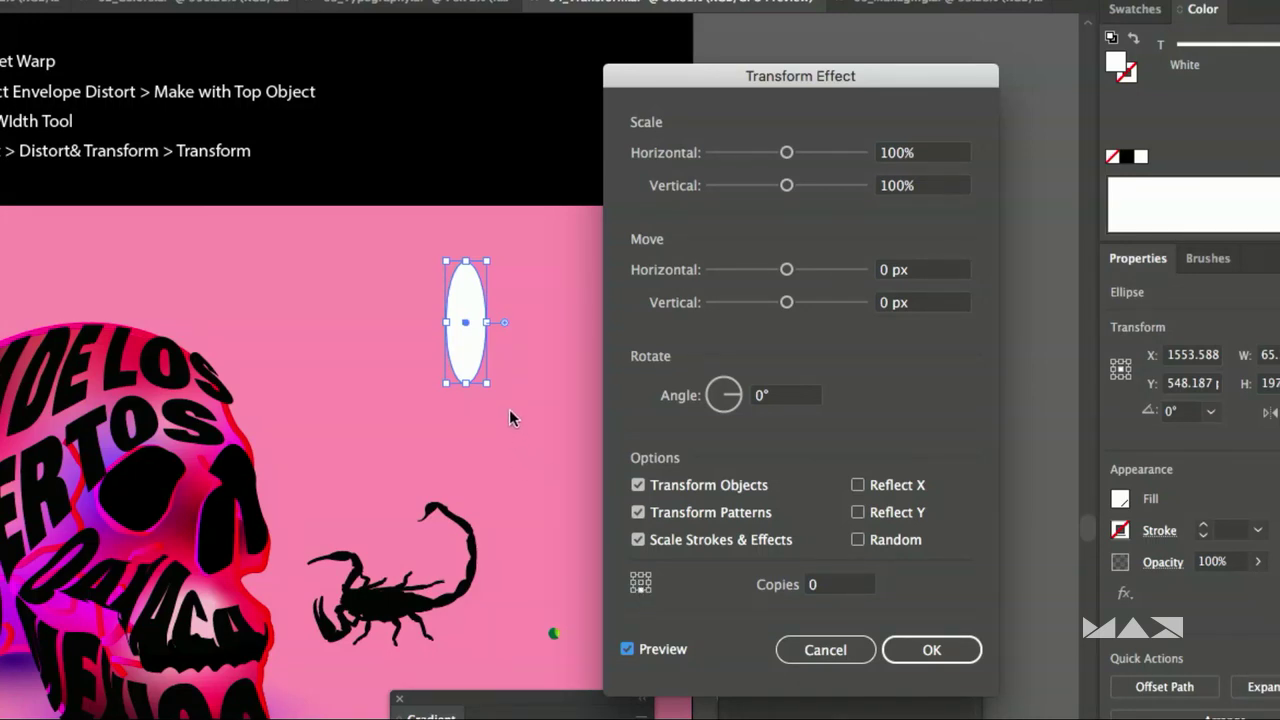
Set the Transform effect's rotation angle to 360° and the number of copies to 18.
{"action": "left_click", "coordinate": [685, 398]}
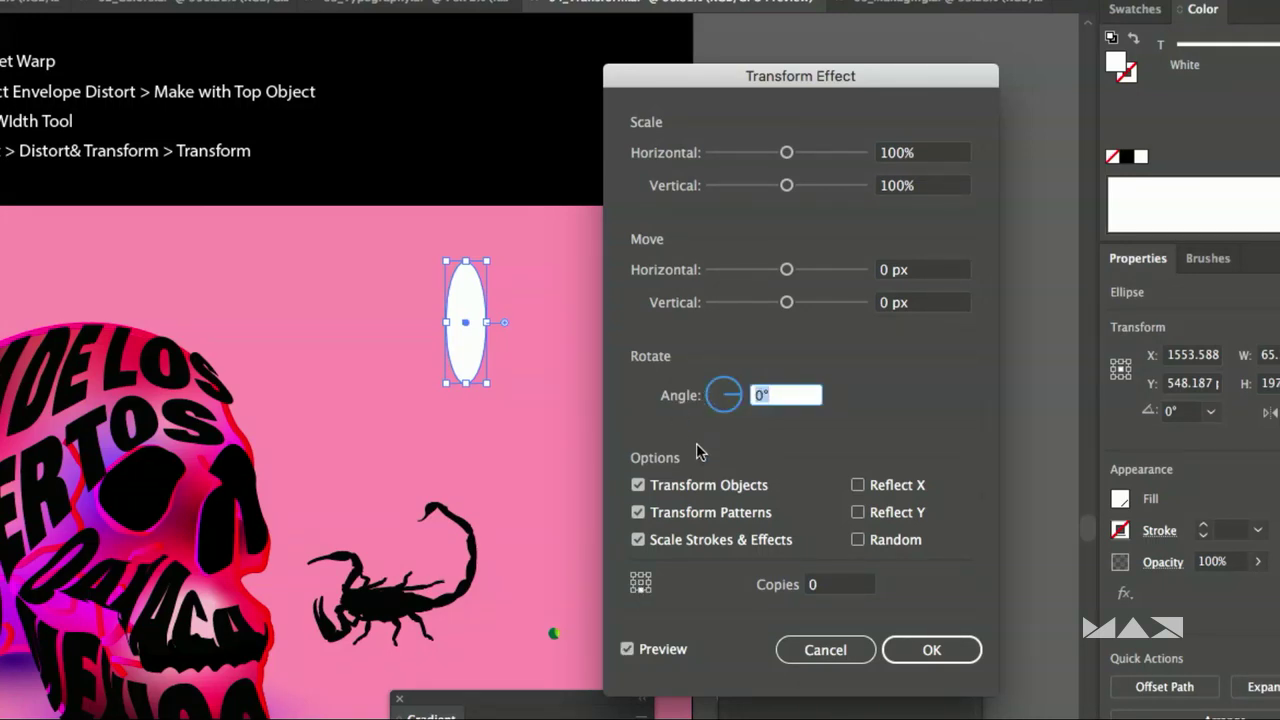
{"action": "type", "text": "180"}
{"action": "key", "text": "super+a"}
{"action": "type", "text": "360"}
{"action": "key", "text": "Tab"}
{"action": "type", "text": "1"}
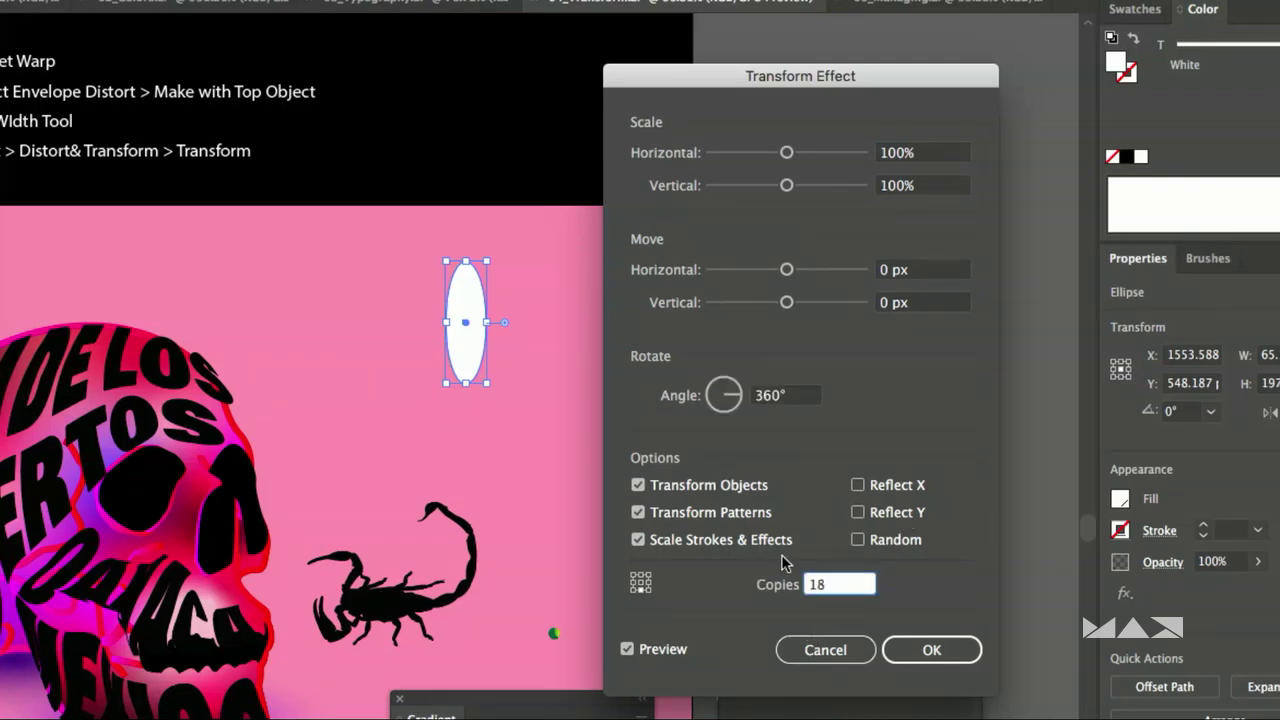
{"action": "key", "text": "Tab"}
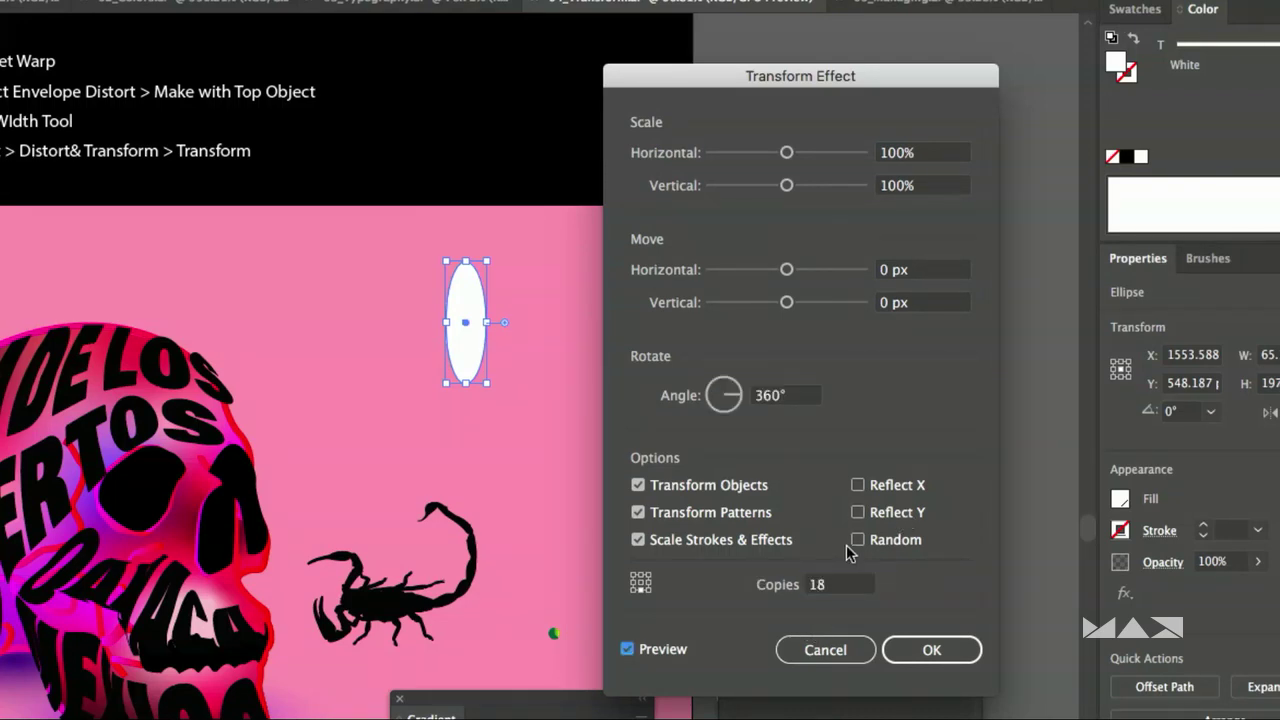
Turn off Transform Objects and Scale Strokes & Effects, keep Transform Patterns on, and apply the Transform effect to the ellipse's fill.
{"action": "left_click", "coordinate": [638, 512]}
{"action": "left_click", "coordinate": [638, 539]}
{"action": "left_click", "coordinate": [637, 485]}
{"action": "left_click", "coordinate": [638, 512]}
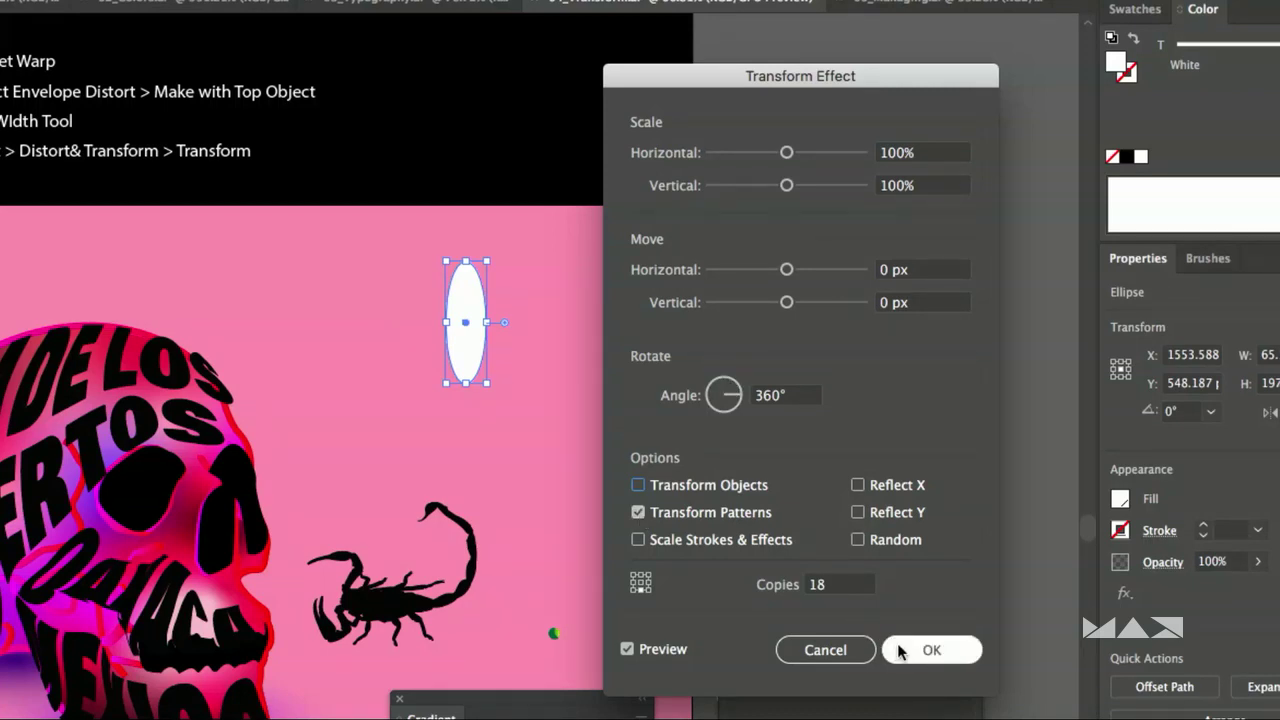
{"action": "left_click_drag", "start_coordinate": [733, 408], "coordinate": [750, 402]}
{"action": "left_click", "coordinate": [912, 649]}
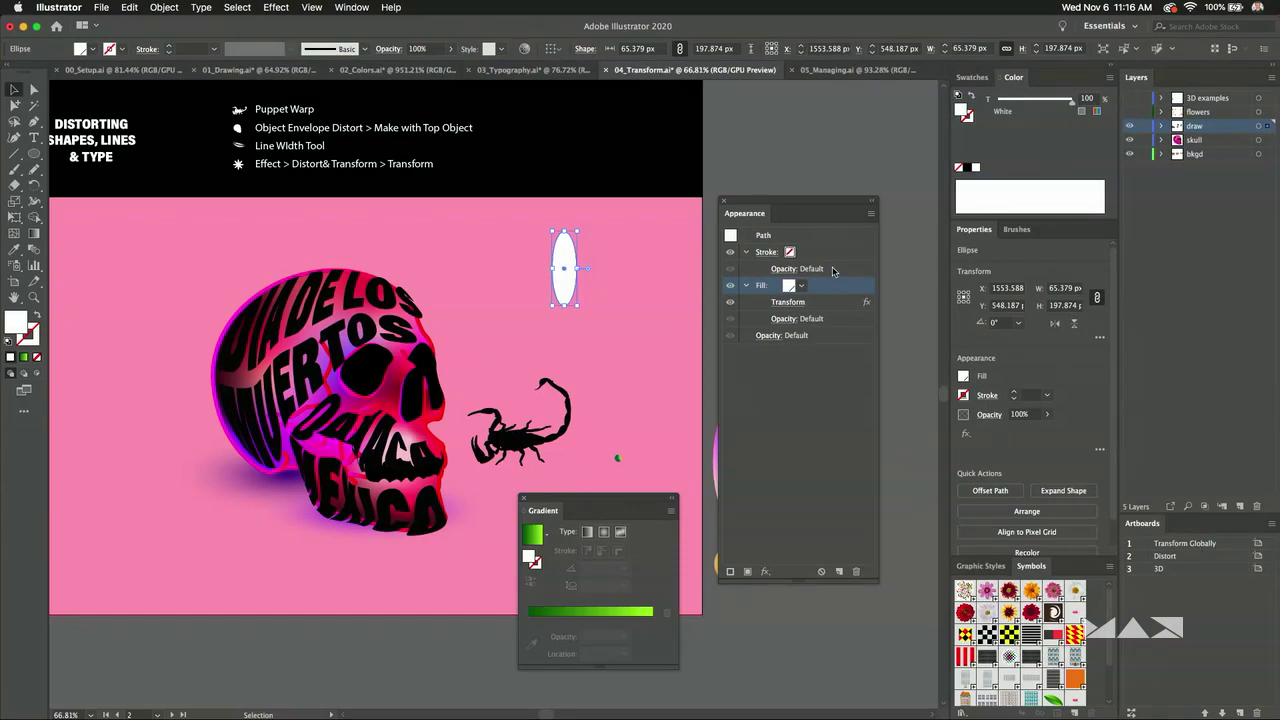
Target the whole path instead of its fill and duplicate the white ellipse about 171 px to its left.
{"action": "left_click", "coordinate": [905, 273]}
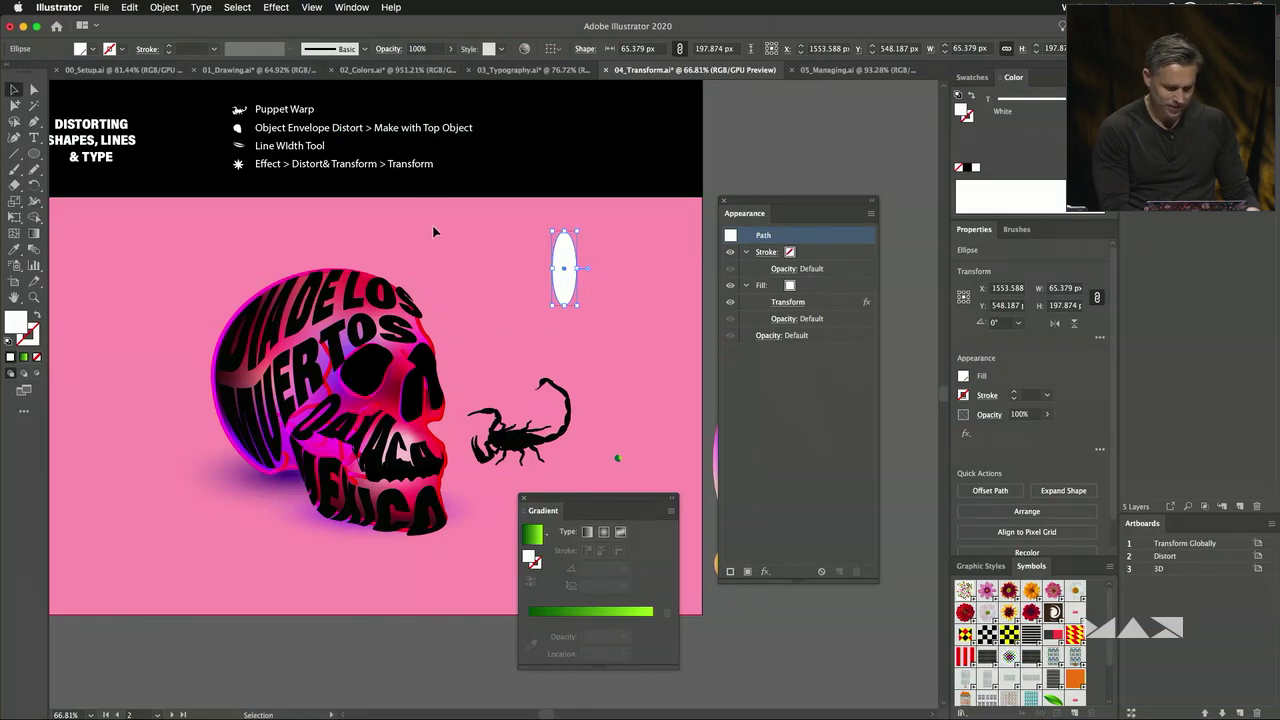
{"action": "scroll", "coordinate": [510, 235], "scroll_direction": "up", "scroll_amount": 3}
{"action": "left_click_drag", "start_coordinate": [597, 277], "coordinate": [480, 277]}
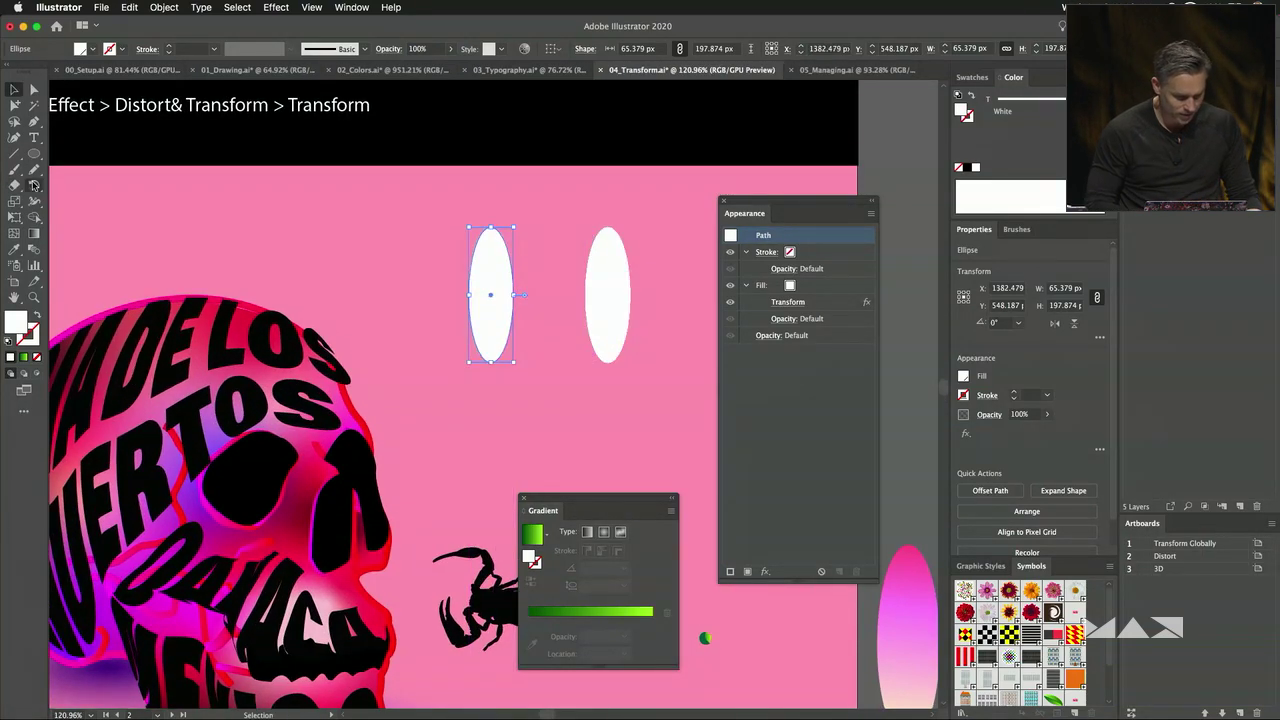
Start a Transform effect on the copied ellipse with preview, a bottom-centre reference point, a 360° rotation angle and 360 copies.
{"action": "left_click", "coordinate": [268, 6]}
{"action": "mouse_move", "coordinate": [333, 130]}
{"action": "left_click", "coordinate": [486, 167]}
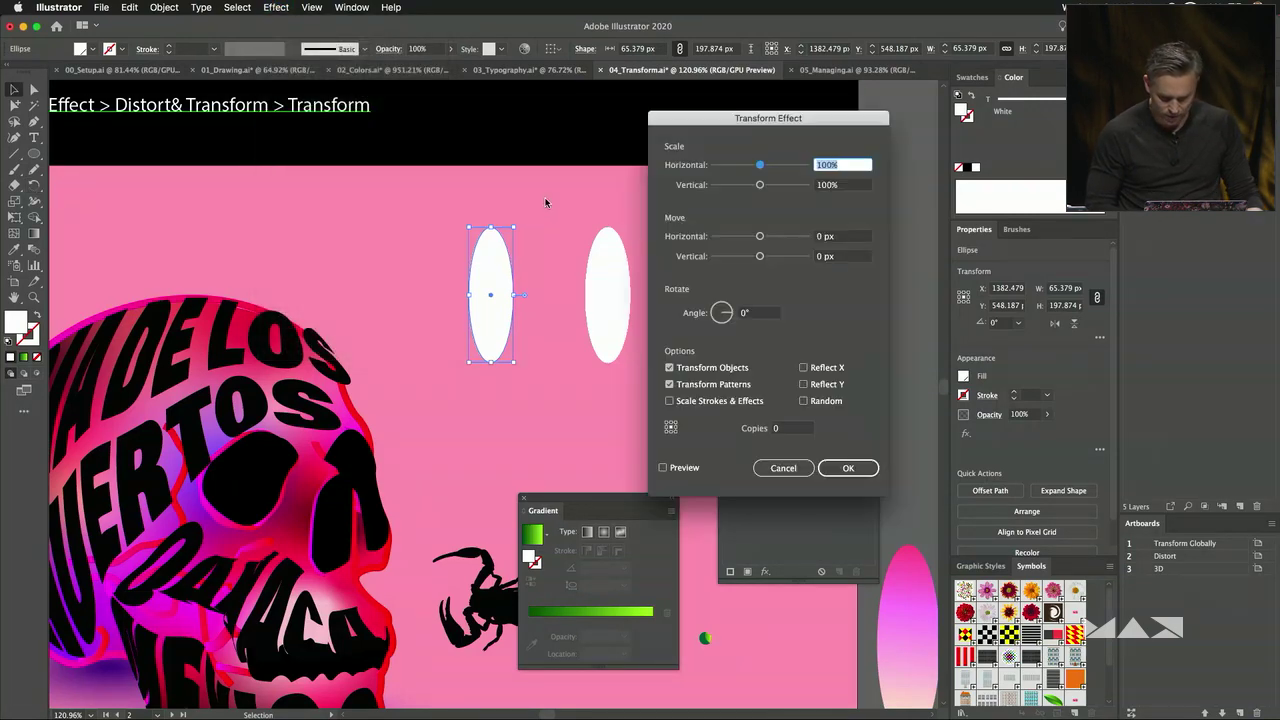
{"action": "left_click", "coordinate": [662, 468]}
{"action": "left_click", "coordinate": [681, 311]}
{"action": "type", "text": "360"}
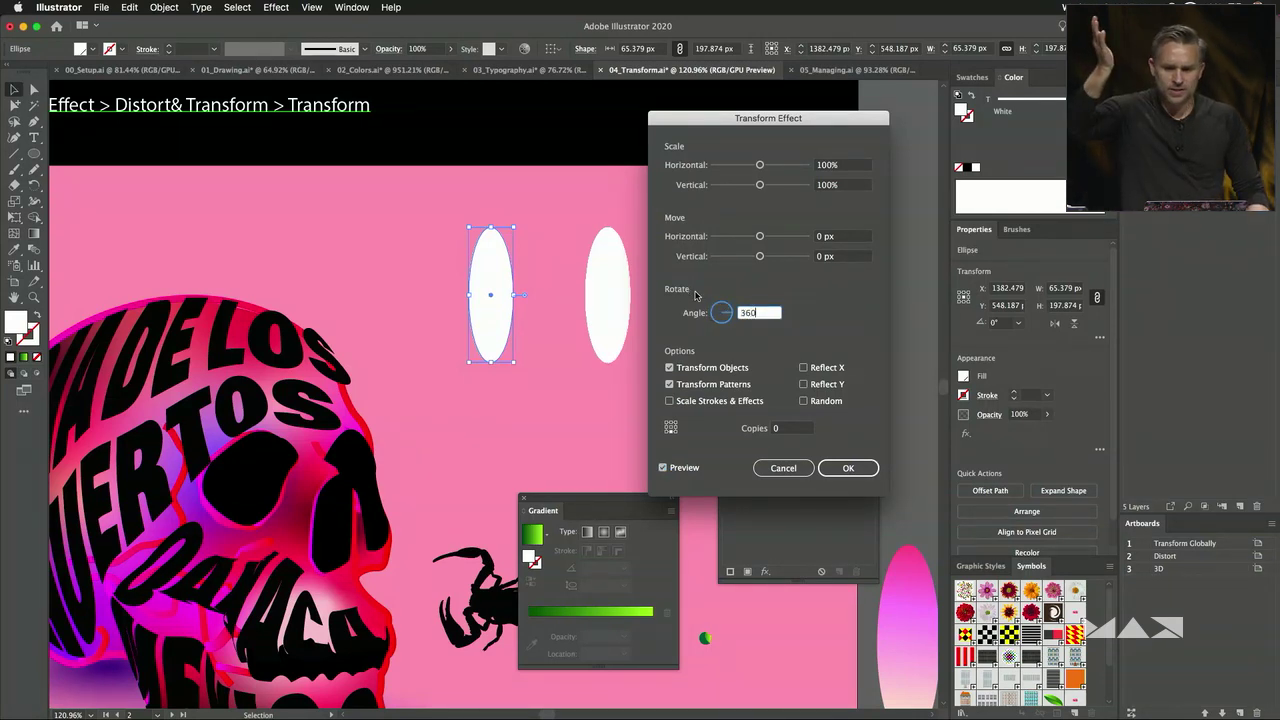
{"action": "left_click", "coordinate": [783, 431]}
{"action": "type", "text": "360"}
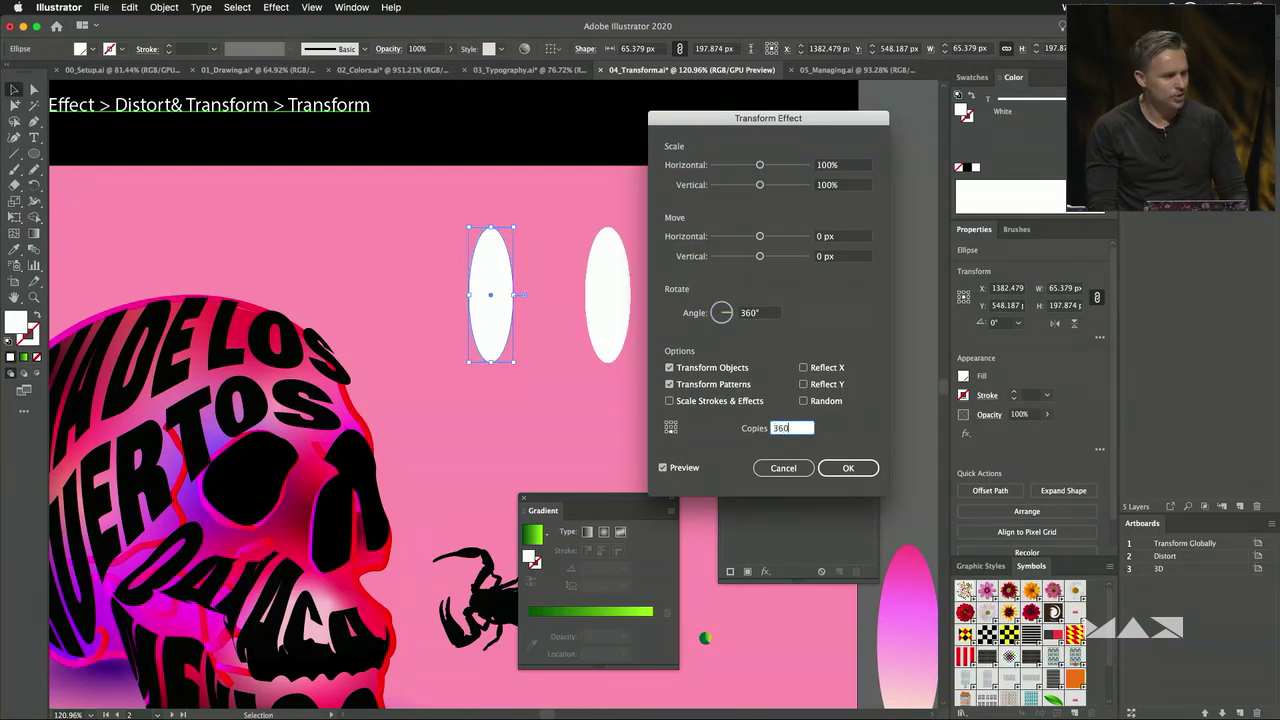
{"action": "key", "text": "Tab"}
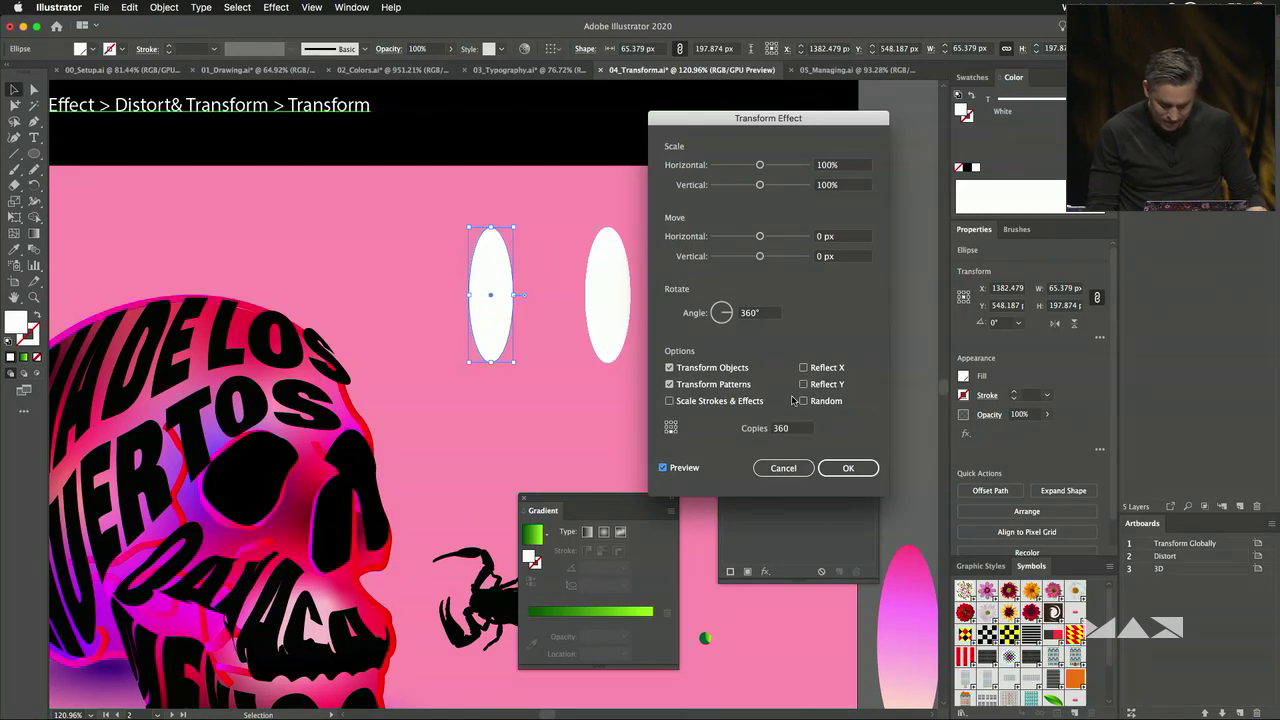
Try changing the Transform effect's number of copies to 36.
{"action": "left_click", "coordinate": [785, 428]}
{"action": "type", "text": "3"}
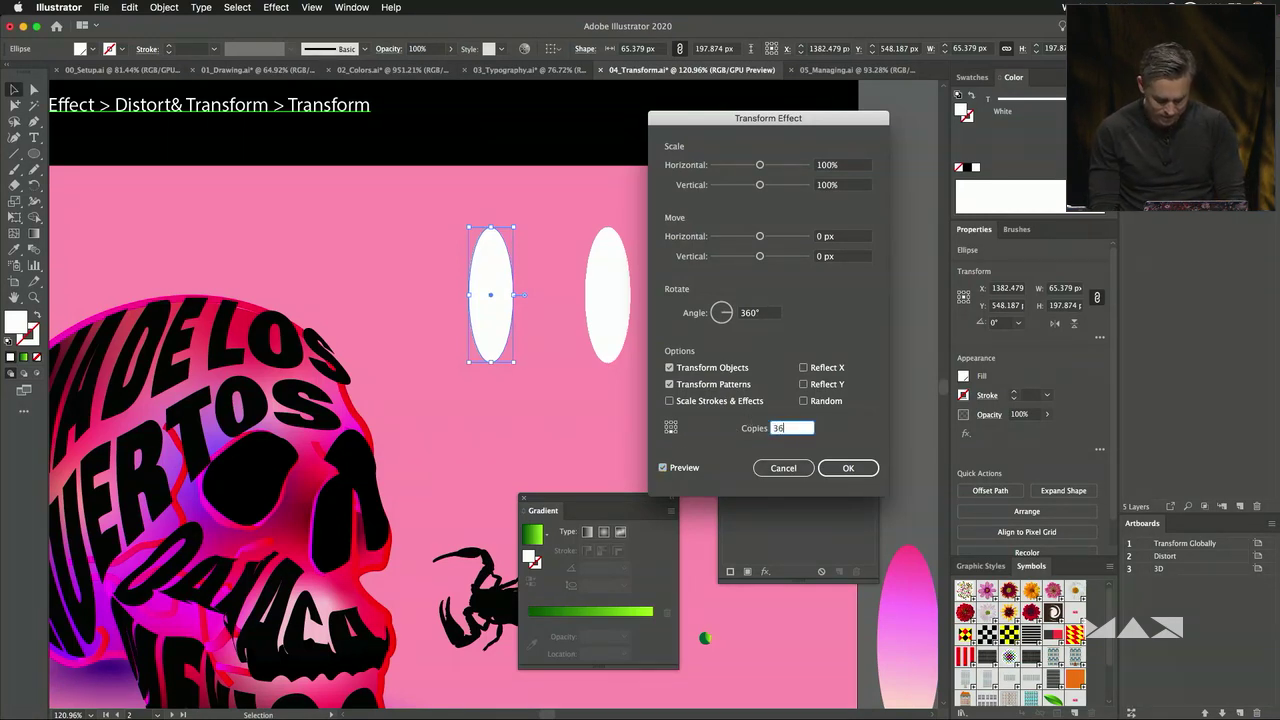
{"action": "type", "text": "6"}
{"action": "key", "text": "BackSpace"}
{"action": "key", "text": "BackSpace"}
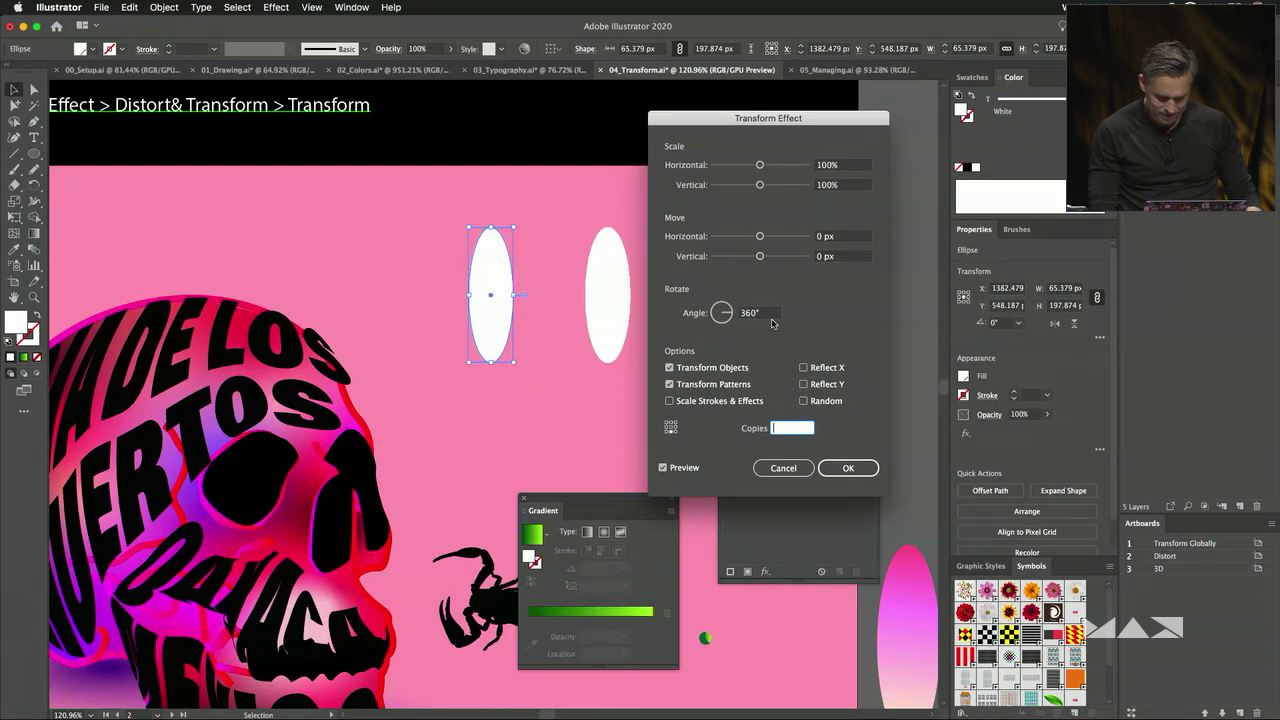
Set the Transform effect's rotation angle to 180° and enable Scale Strokes & Effects.
{"action": "left_click", "coordinate": [722, 312]}
{"action": "type", "text": "180"}
{"action": "key", "text": "Tab"}
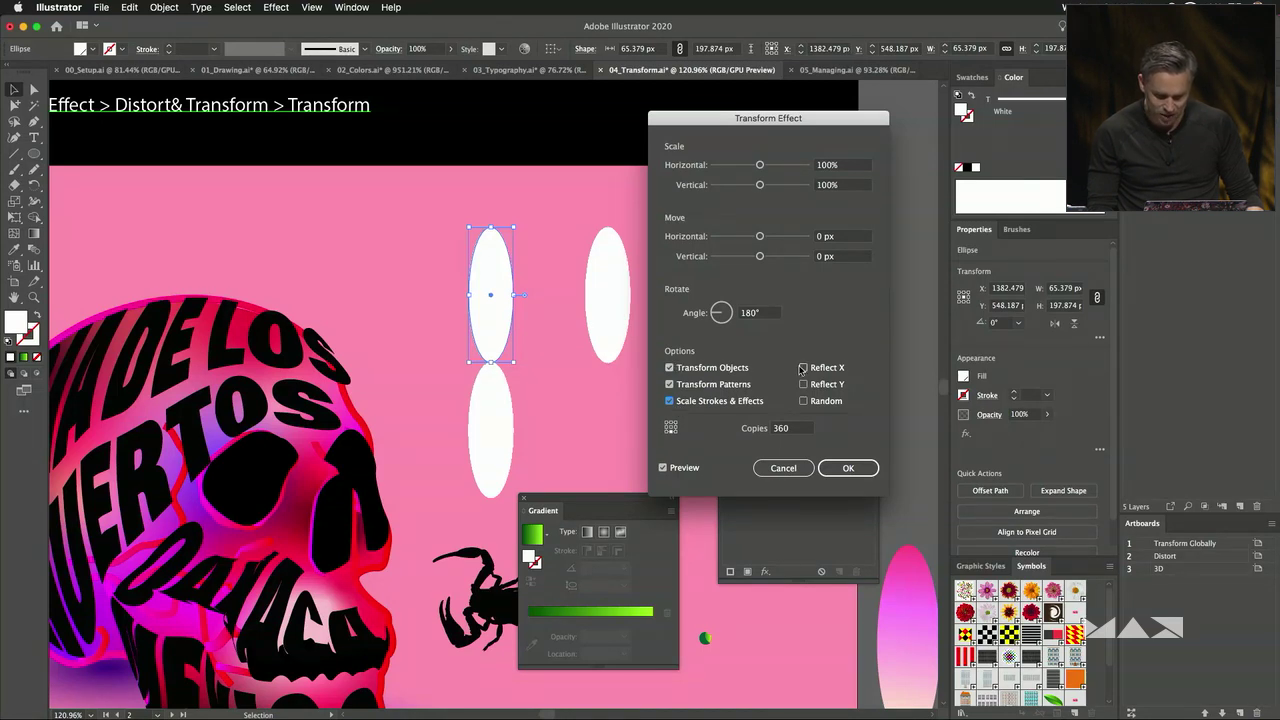
Enable Reflect X, Reflect Y and Random for the copies and apply the Transform effect.
{"action": "left_click", "coordinate": [803, 368]}
{"action": "left_click", "coordinate": [803, 384]}
{"action": "left_click", "coordinate": [803, 401]}
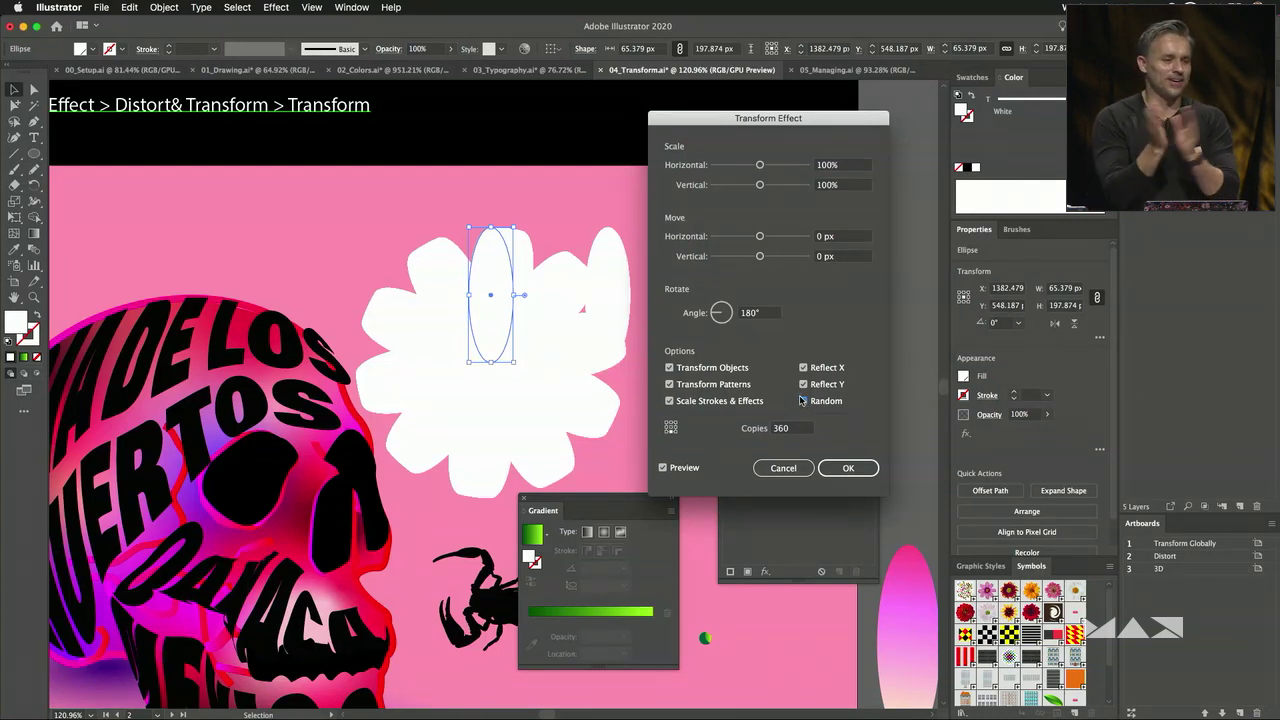
{"action": "left_click", "coordinate": [803, 400]}
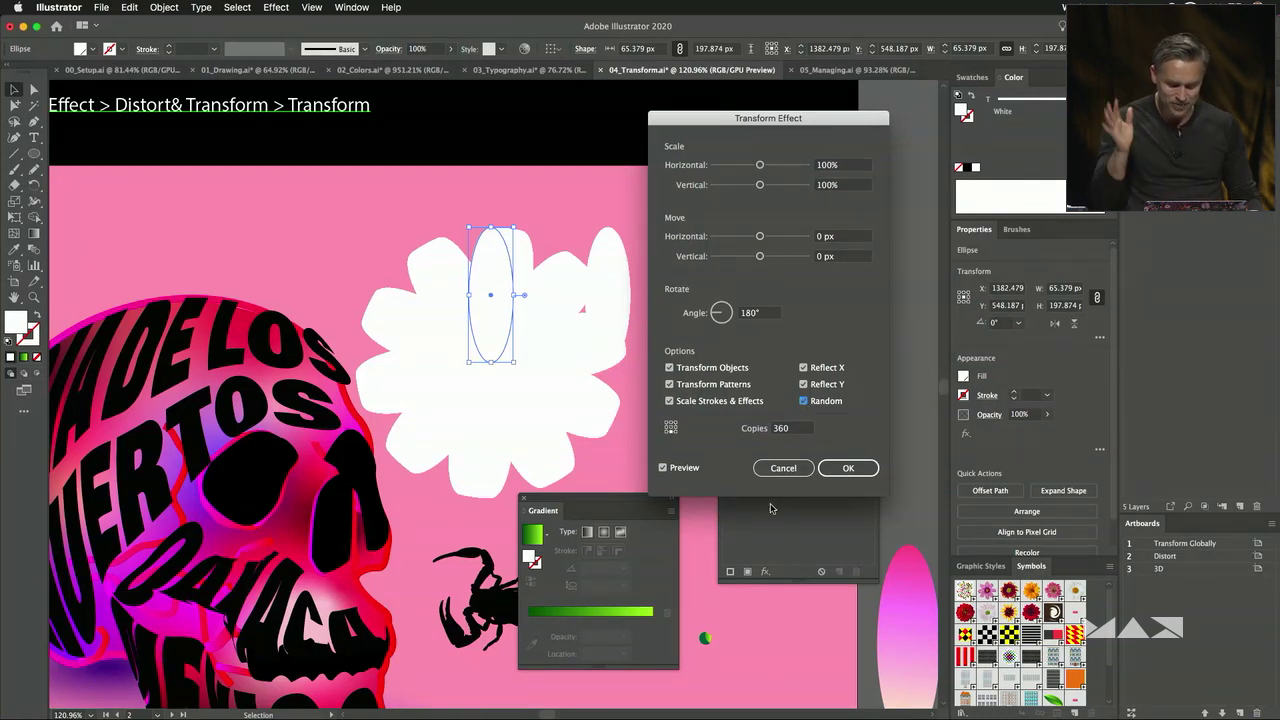
{"action": "left_click", "coordinate": [848, 468]}
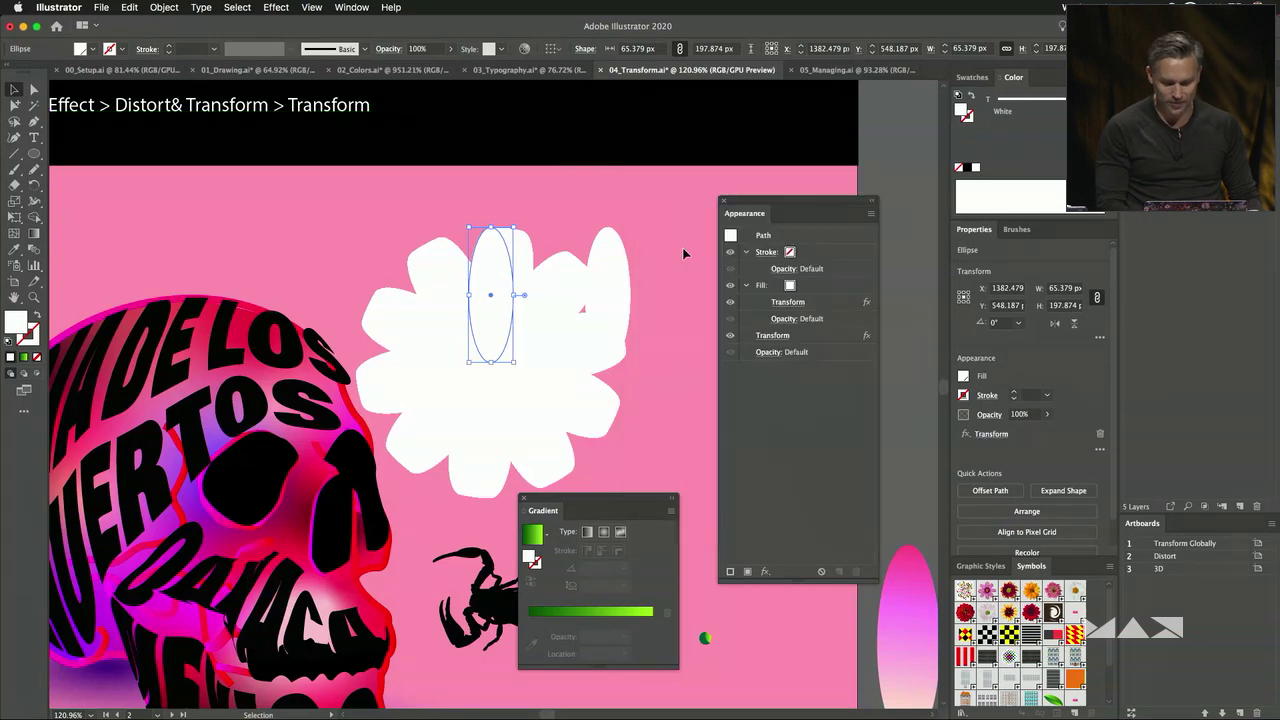
Close the Appearance panel and show the flowers layer in place of the draw layer, with nothing selected.
{"action": "left_click", "coordinate": [723, 201]}
{"action": "scroll", "coordinate": [661, 264], "scroll_direction": "down", "scroll_amount": 5}
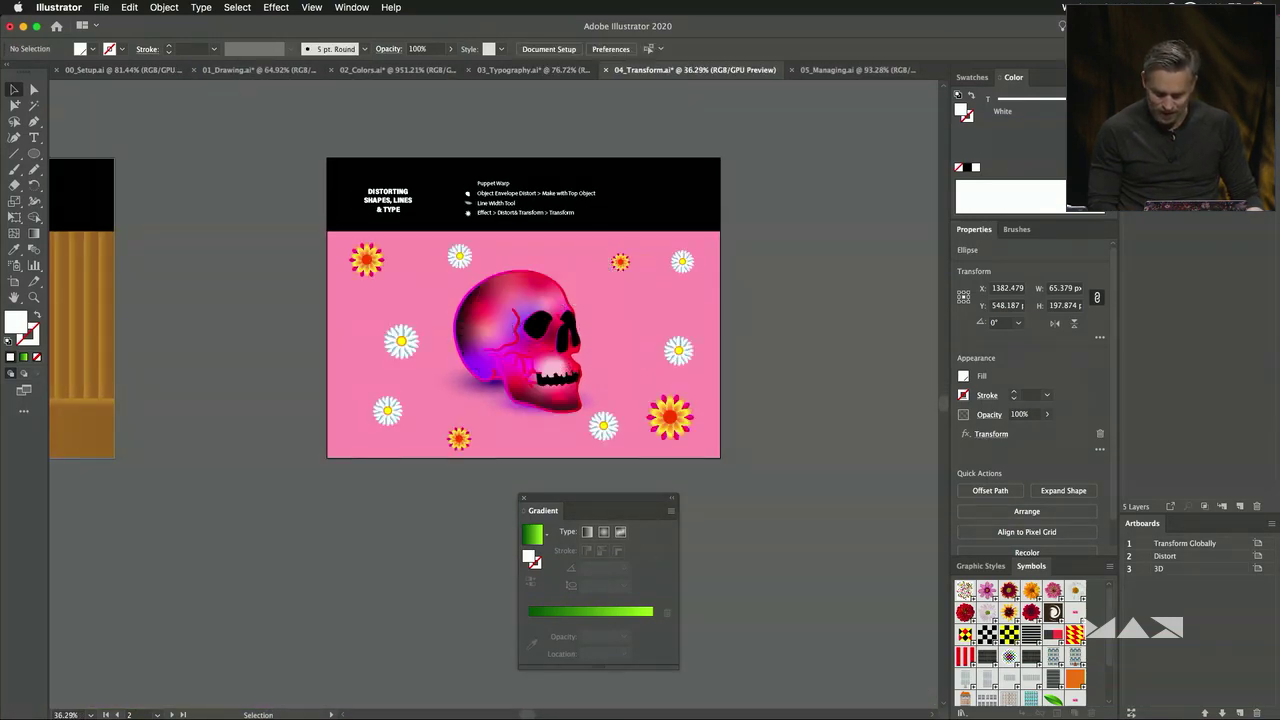
{"action": "left_click", "coordinate": [775, 176]}
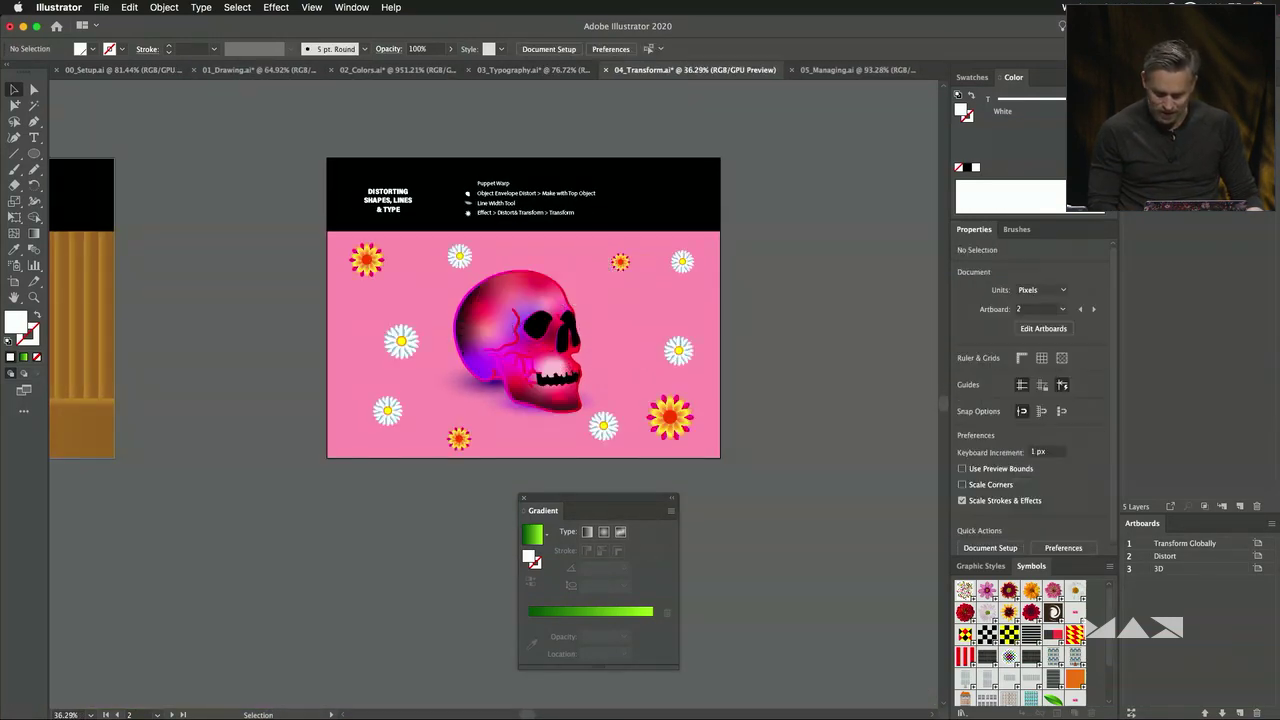
Examine the white daisy in the upper part of the Distort artboard by selecting its grouped petal and yellow centre.
{"action": "scroll", "coordinate": [339, 476], "scroll_direction": "up", "scroll_amount": 5}
{"action": "scroll", "coordinate": [339, 476], "scroll_direction": "down", "scroll_amount": 5}
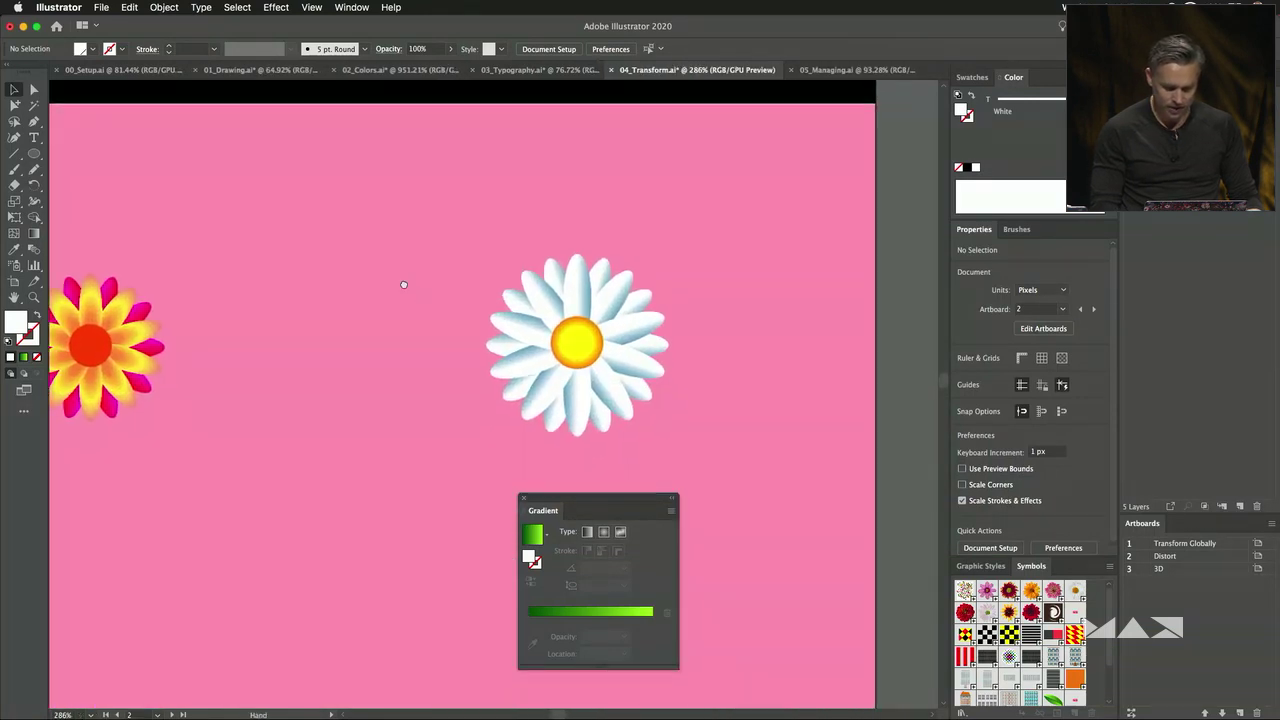
{"action": "left_click", "coordinate": [560, 278]}
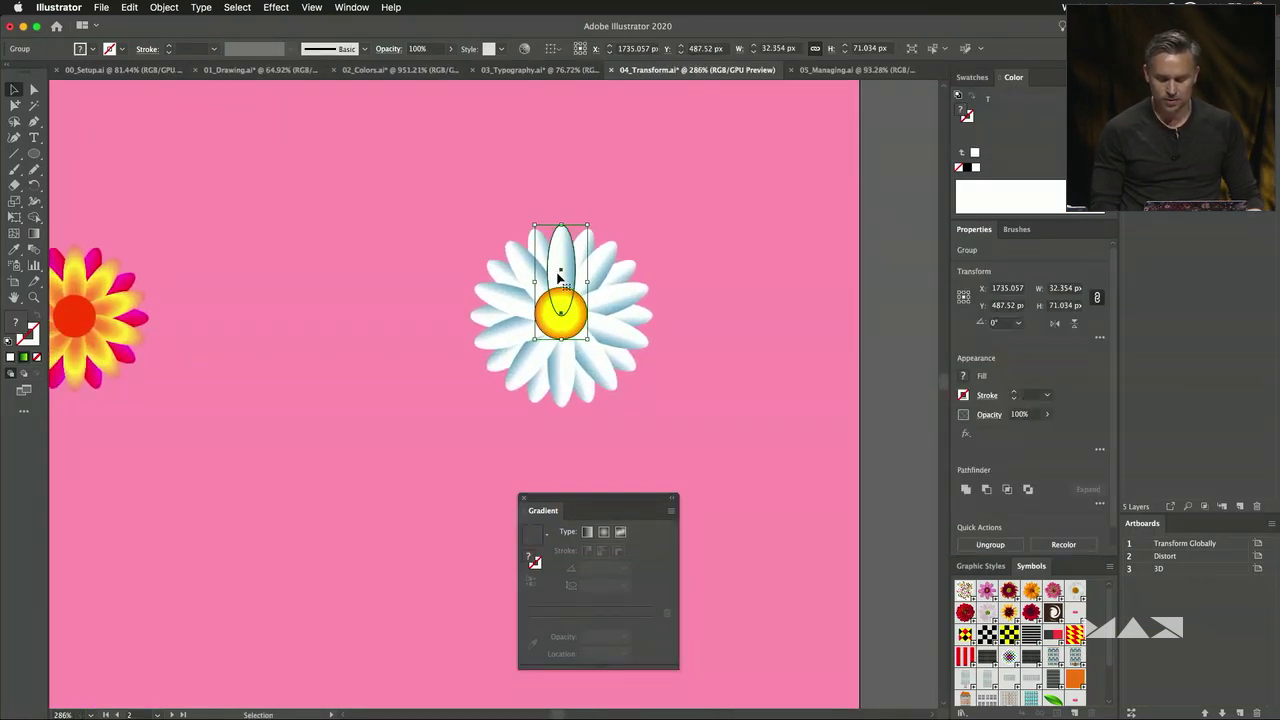
{"action": "scroll", "coordinate": [998, 438], "scroll_direction": "down", "scroll_amount": 1}
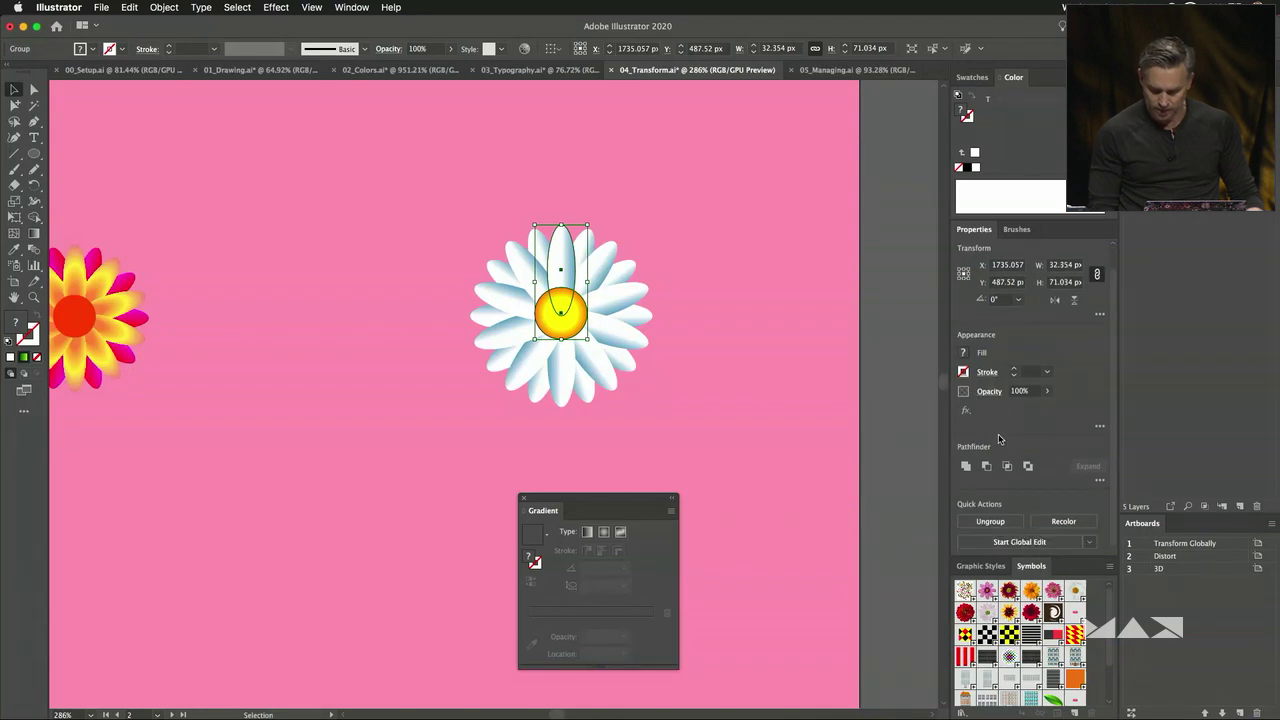
{"action": "left_click", "coordinate": [440, 208]}
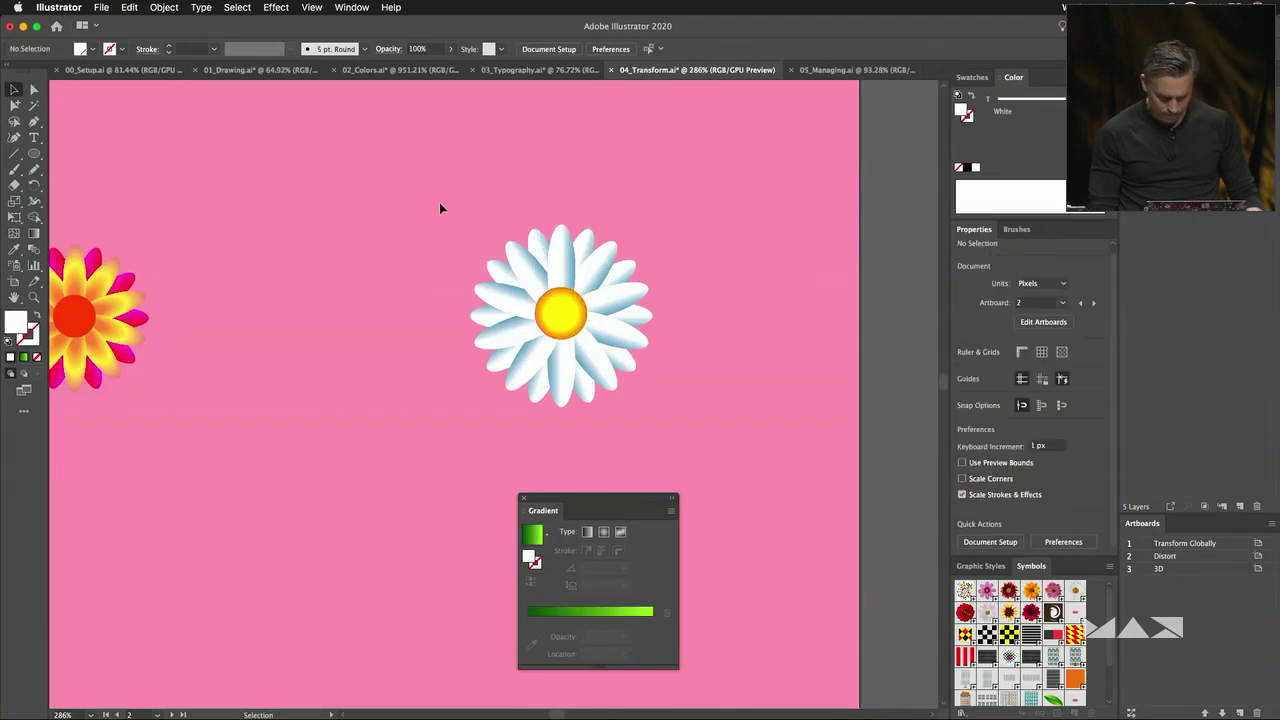
{"action": "left_click", "coordinate": [560, 276]}
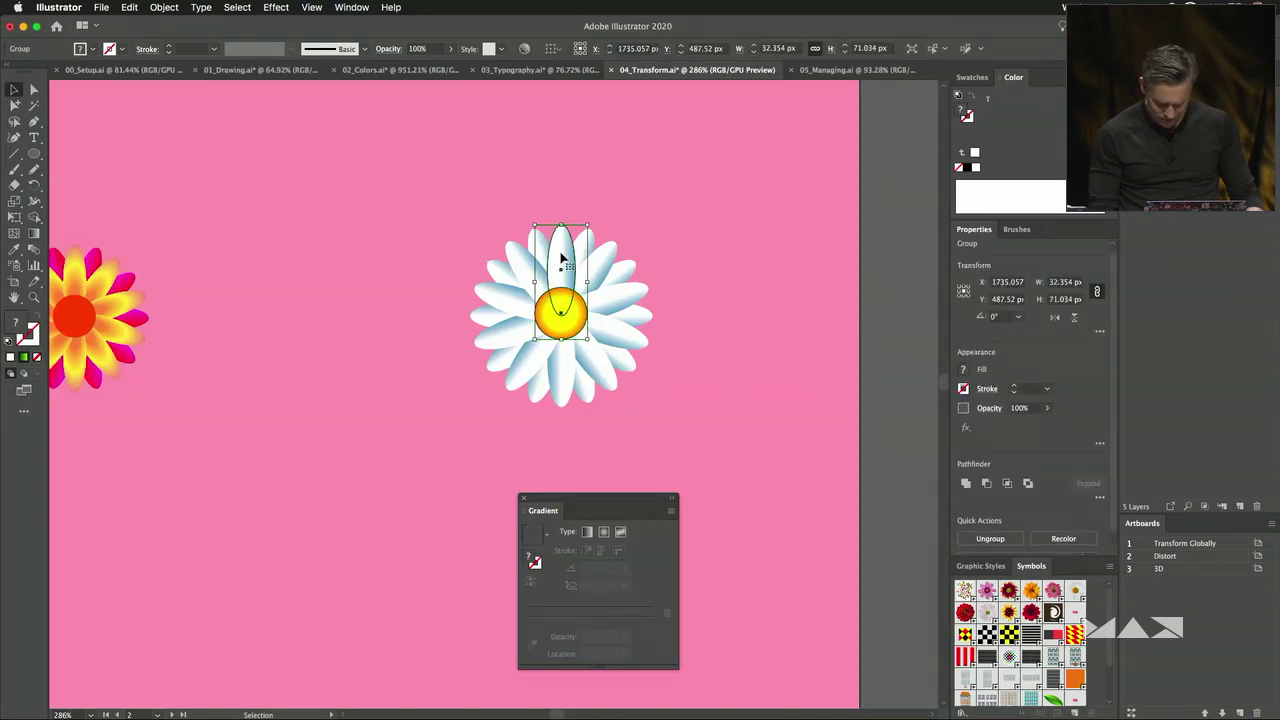
{"action": "left_click", "coordinate": [966, 430]}
{"action": "left_click", "coordinate": [558, 280]}
{"action": "left_click", "coordinate": [410, 185]}
{"action": "left_click", "coordinate": [560, 266]}
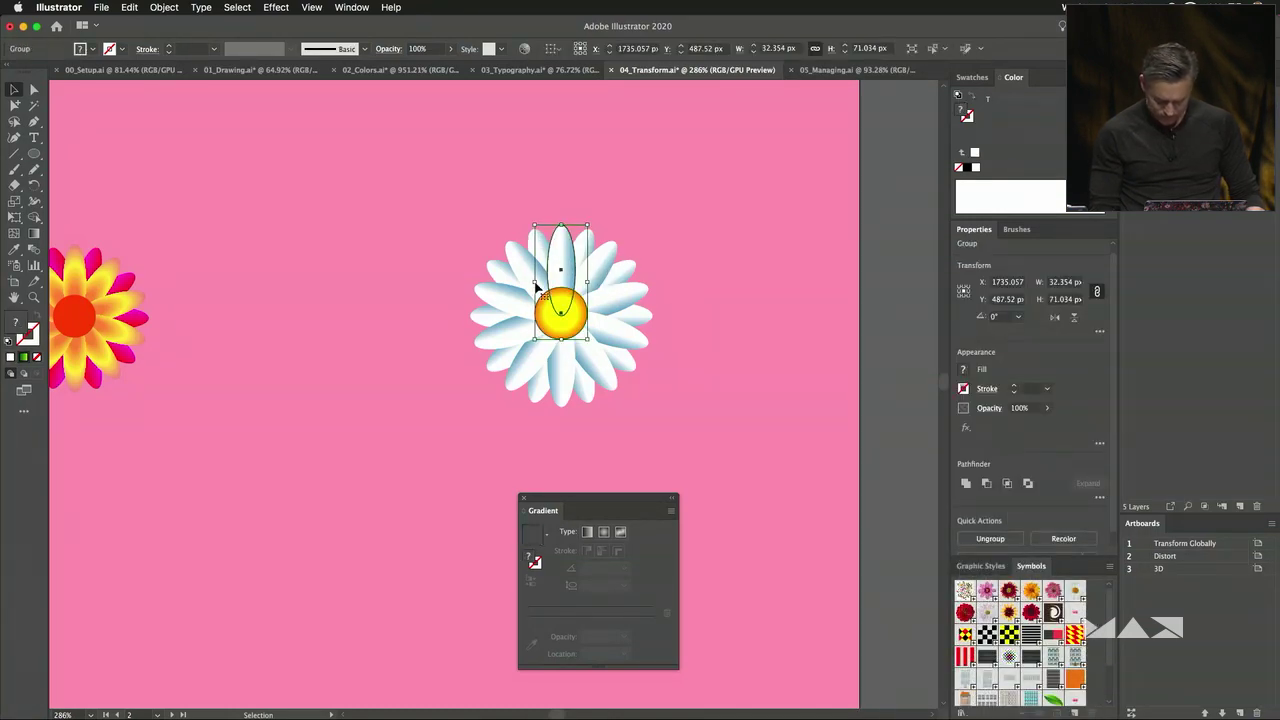
Open the Appearance panel to inspect the selected daisy group's attributes, and deselect the group.
{"action": "left_click", "coordinate": [336, 7]}
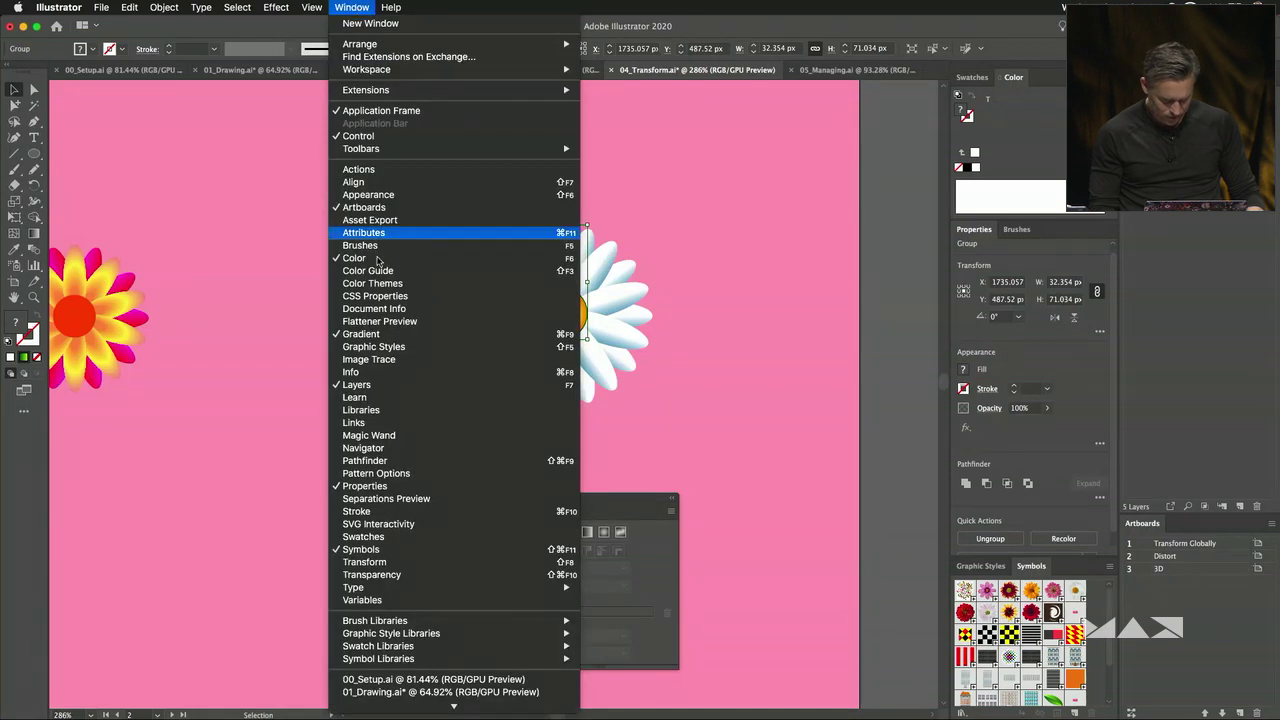
{"action": "left_click", "coordinate": [385, 195]}
{"action": "left_click", "coordinate": [489, 217]}
{"action": "left_click", "coordinate": [561, 262]}
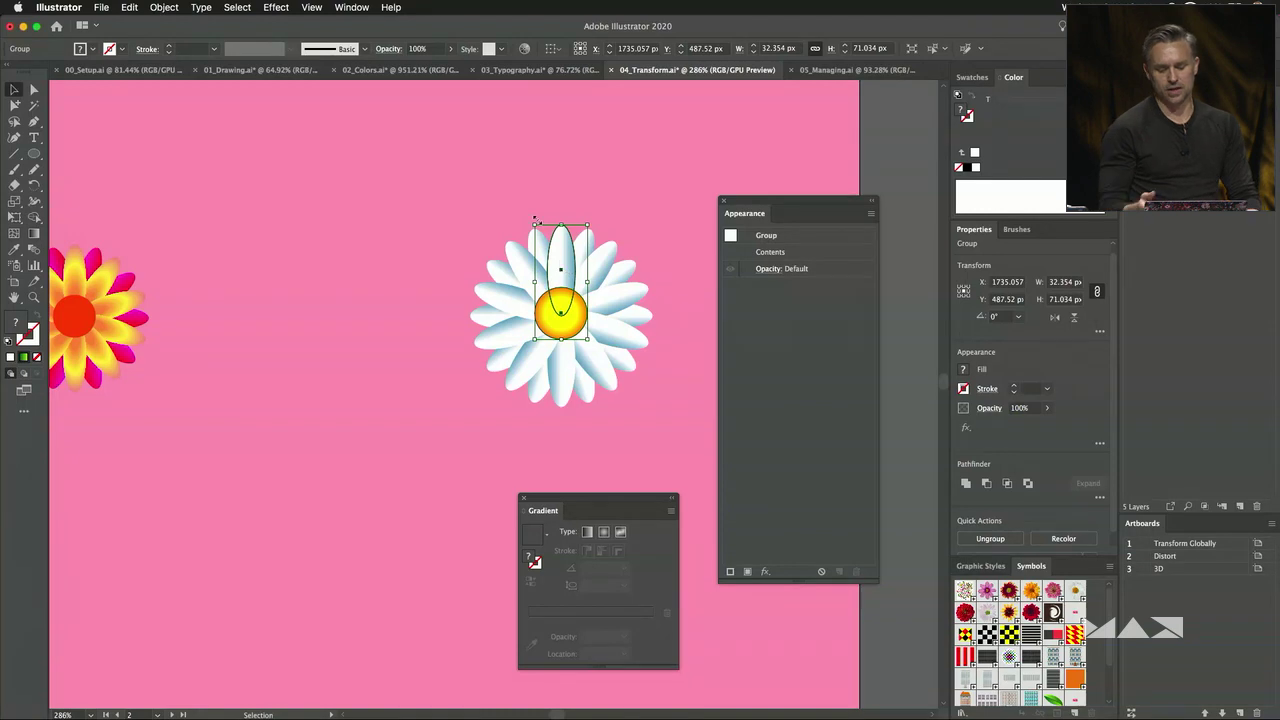
{"action": "left_click", "coordinate": [242, 293]}
{"action": "key", "text": "super+0"}
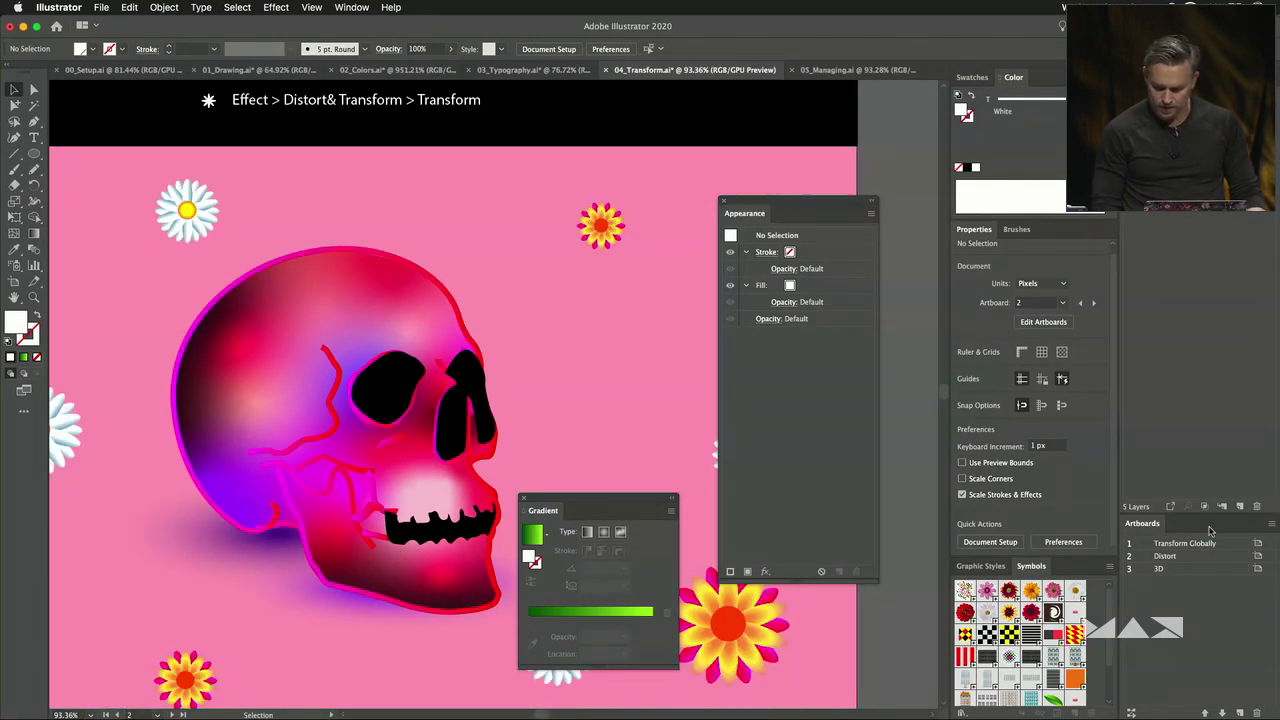
Go to the 3D artboard and dock the Appearance and Gradient panels with Graphic Styles and Symbols.
{"action": "double_click", "coordinate": [1201, 557]}
{"action": "double_click", "coordinate": [1199, 569]}
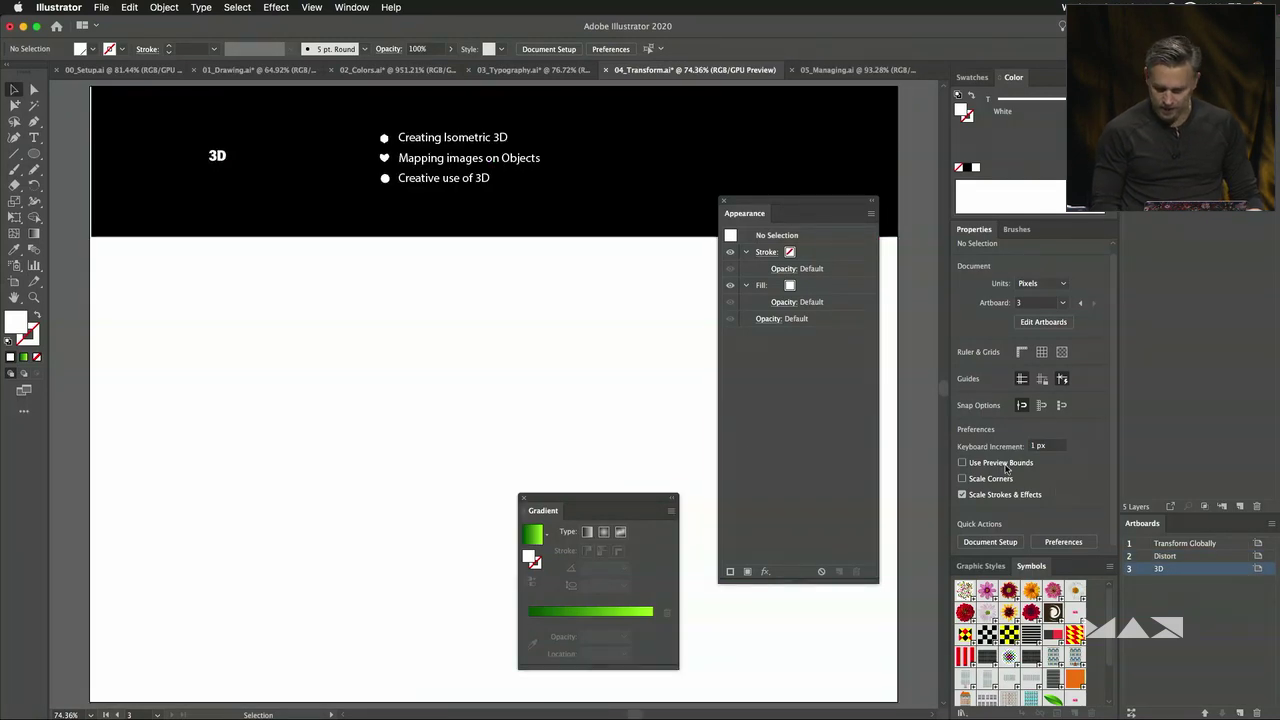
{"action": "left_click_drag", "start_coordinate": [746, 214], "coordinate": [1000, 566]}
{"action": "left_click_drag", "start_coordinate": [533, 513], "coordinate": [1068, 566]}
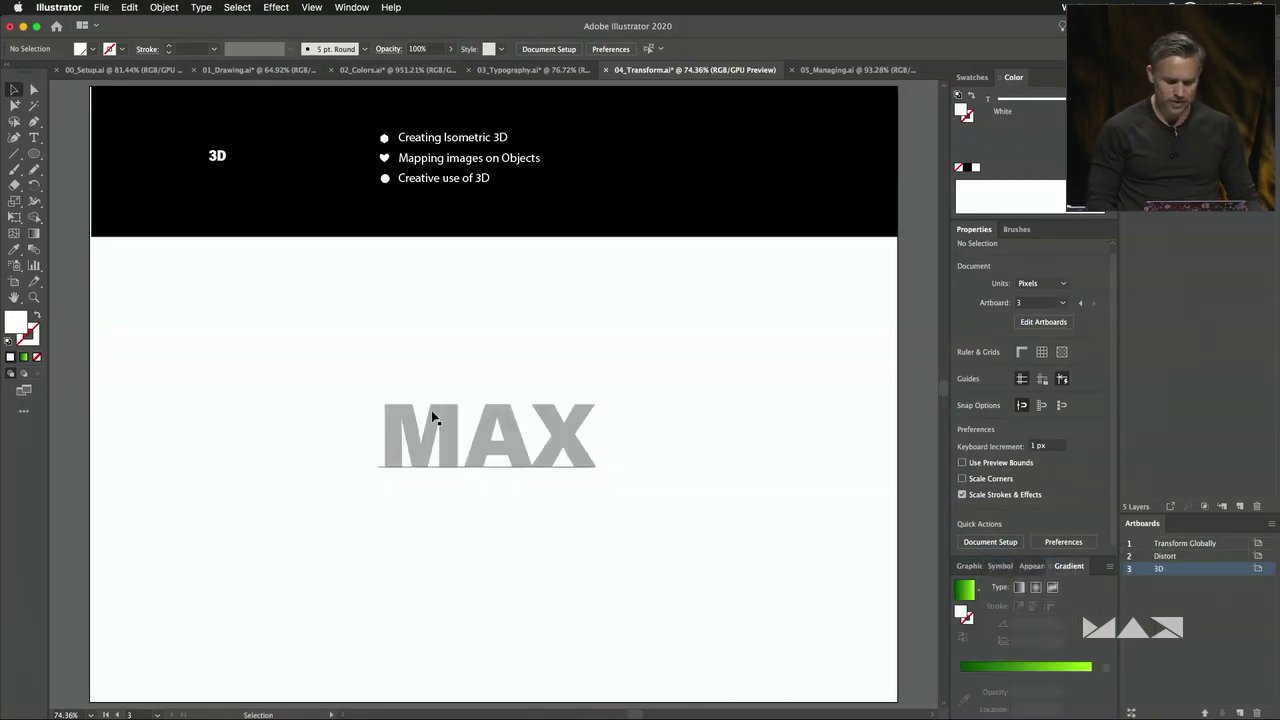
Move the gray MAX text slightly to the left on the 3D artboard.
{"action": "left_click", "coordinate": [431, 416]}
{"action": "left_click_drag", "start_coordinate": [443, 434], "coordinate": [417, 437]}
{"action": "left_click", "coordinate": [276, 7]}
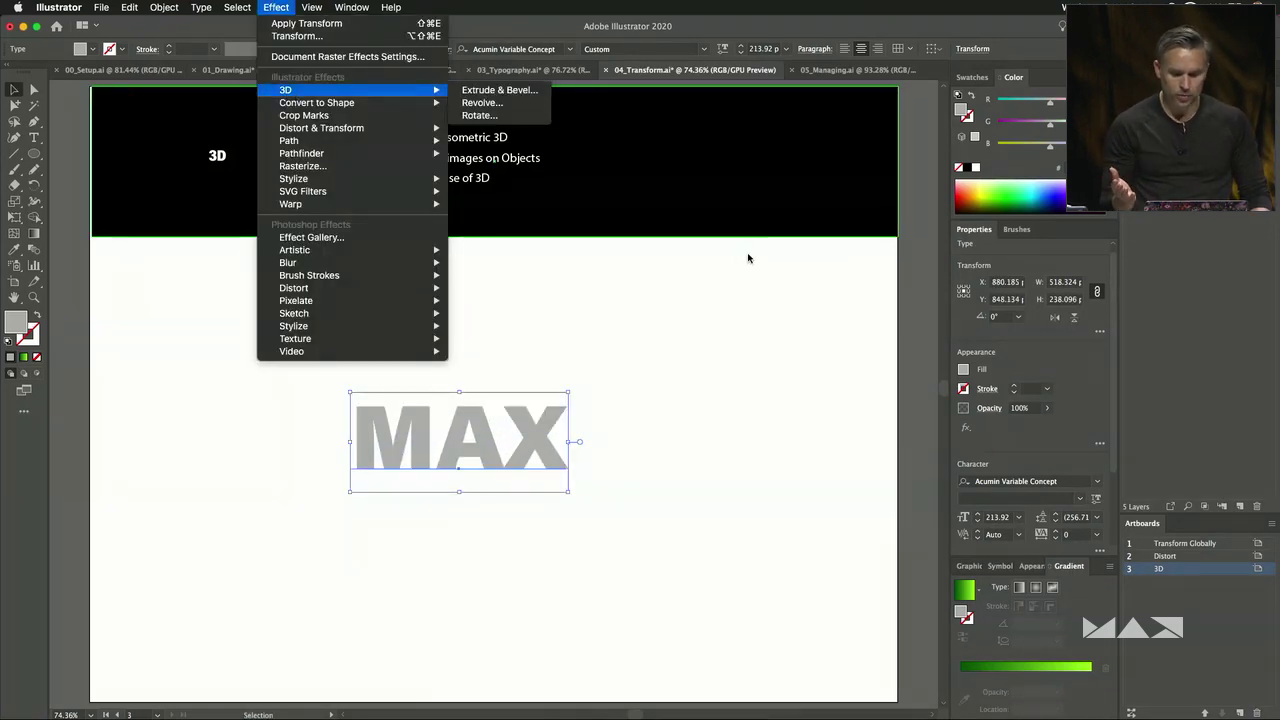
{"action": "left_click", "coordinate": [1018, 92]}
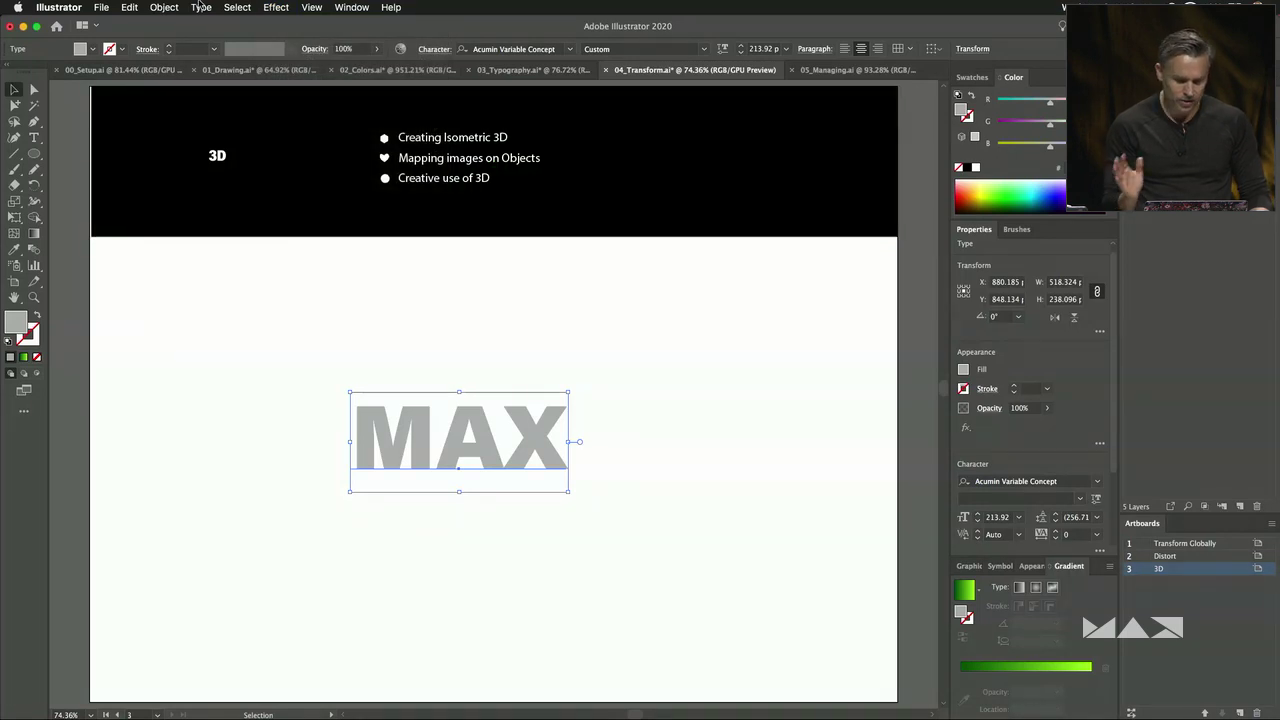
Start a 3D Extrude & Bevel effect on the MAX text with the Isometric Left position and preview enabled.
{"action": "left_click", "coordinate": [276, 7]}
{"action": "mouse_move", "coordinate": [320, 90]}
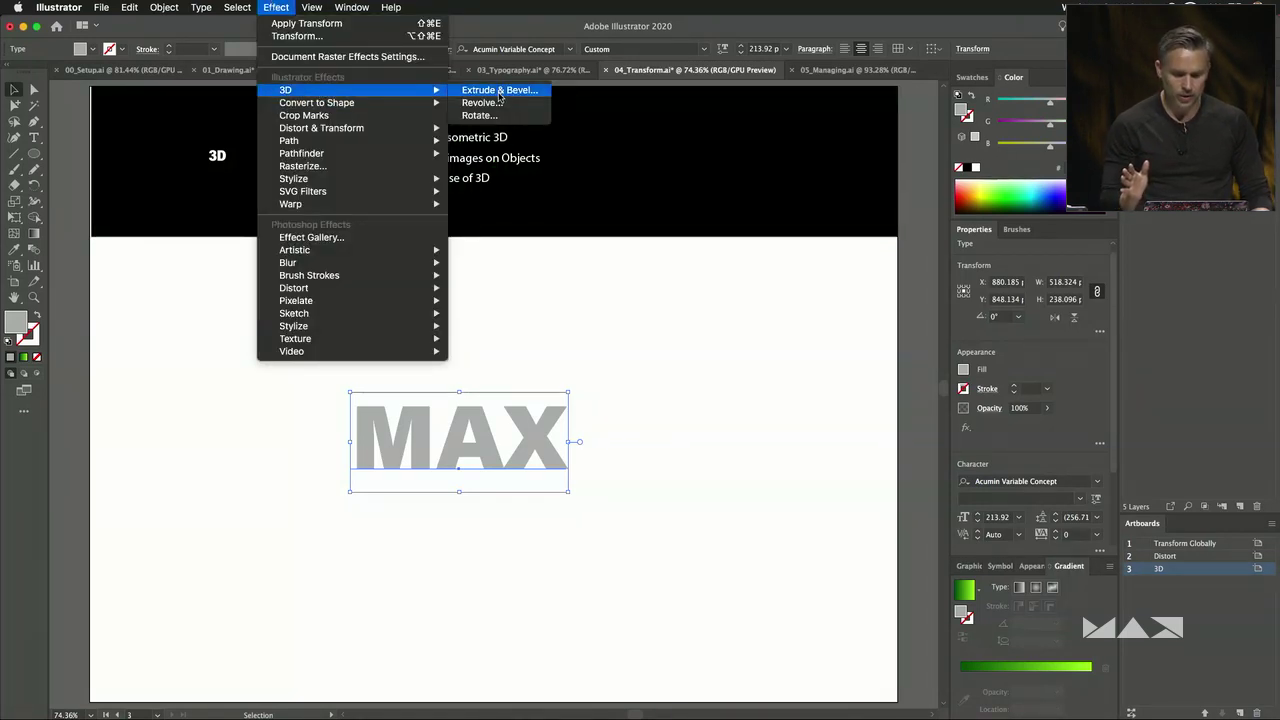
{"action": "left_click", "coordinate": [497, 90]}
{"action": "left_click", "coordinate": [668, 125]}
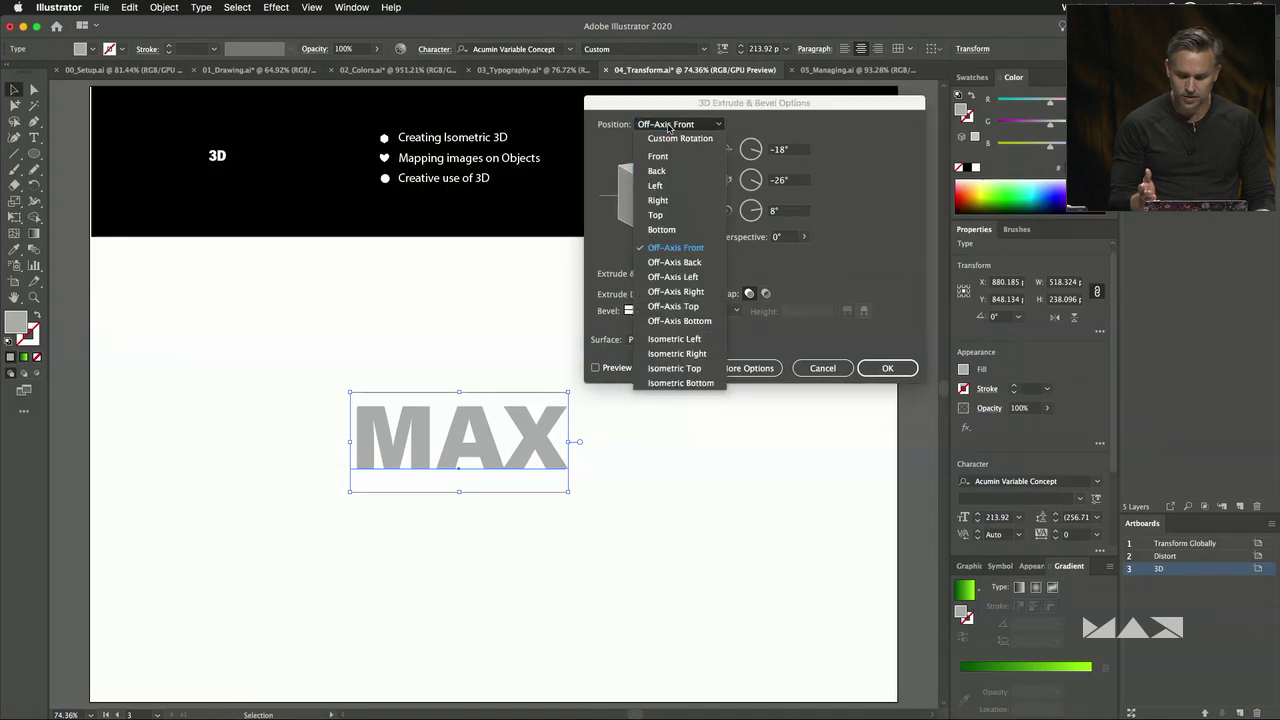
{"action": "left_click", "coordinate": [668, 340]}
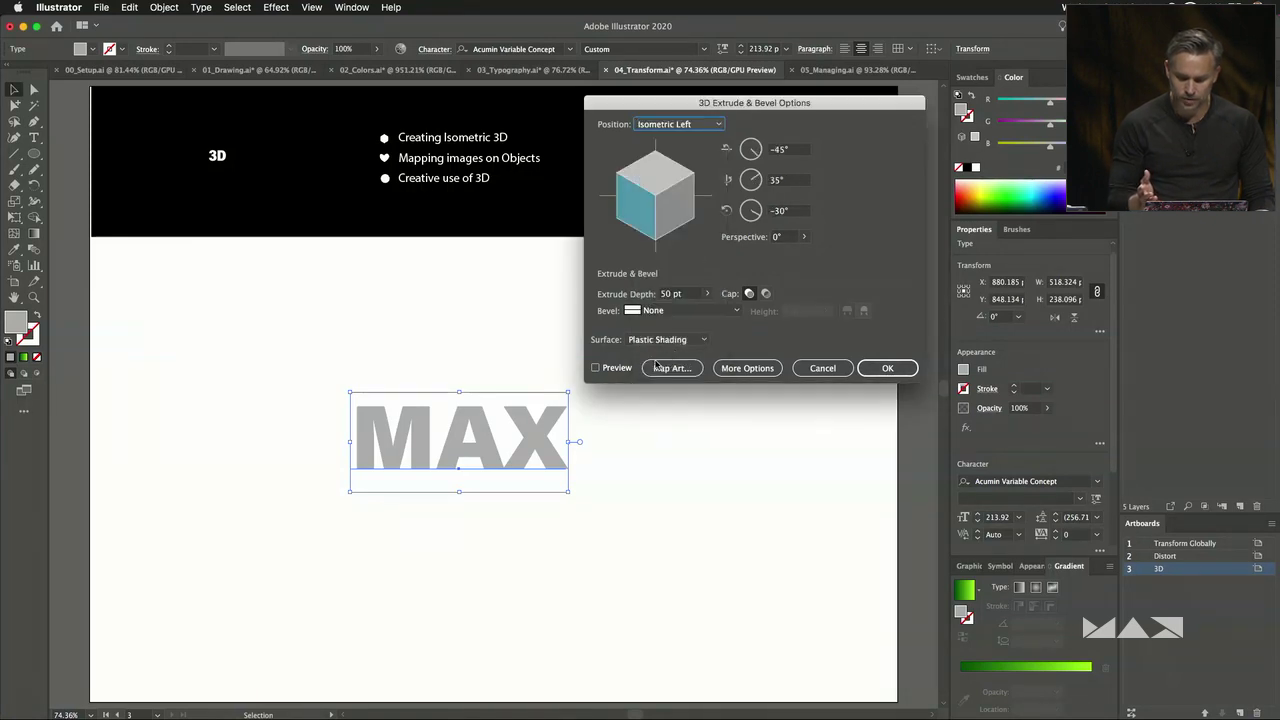
{"action": "left_click", "coordinate": [596, 369]}
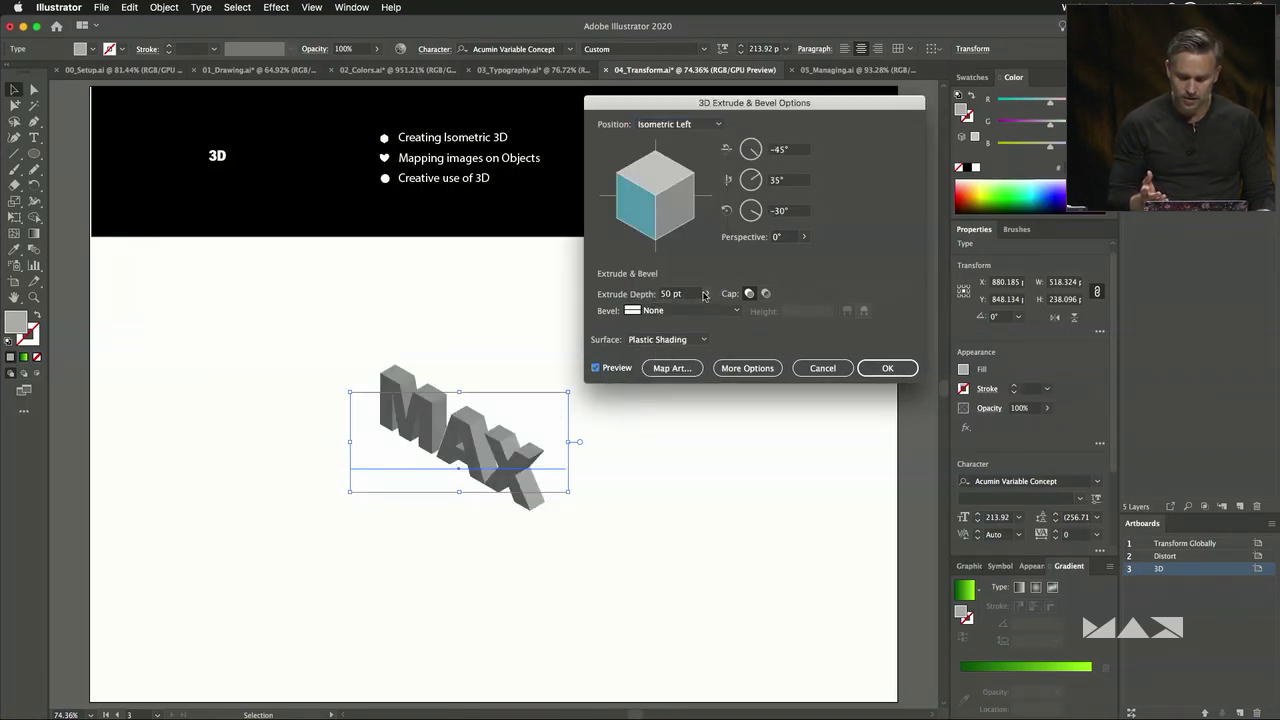
Set the MAX text's extrude depth to 257 pt and reposition the light source in the expanded surface options.
{"action": "left_click", "coordinate": [705, 294]}
{"action": "left_click_drag", "start_coordinate": [690, 312], "coordinate": [667, 313]}
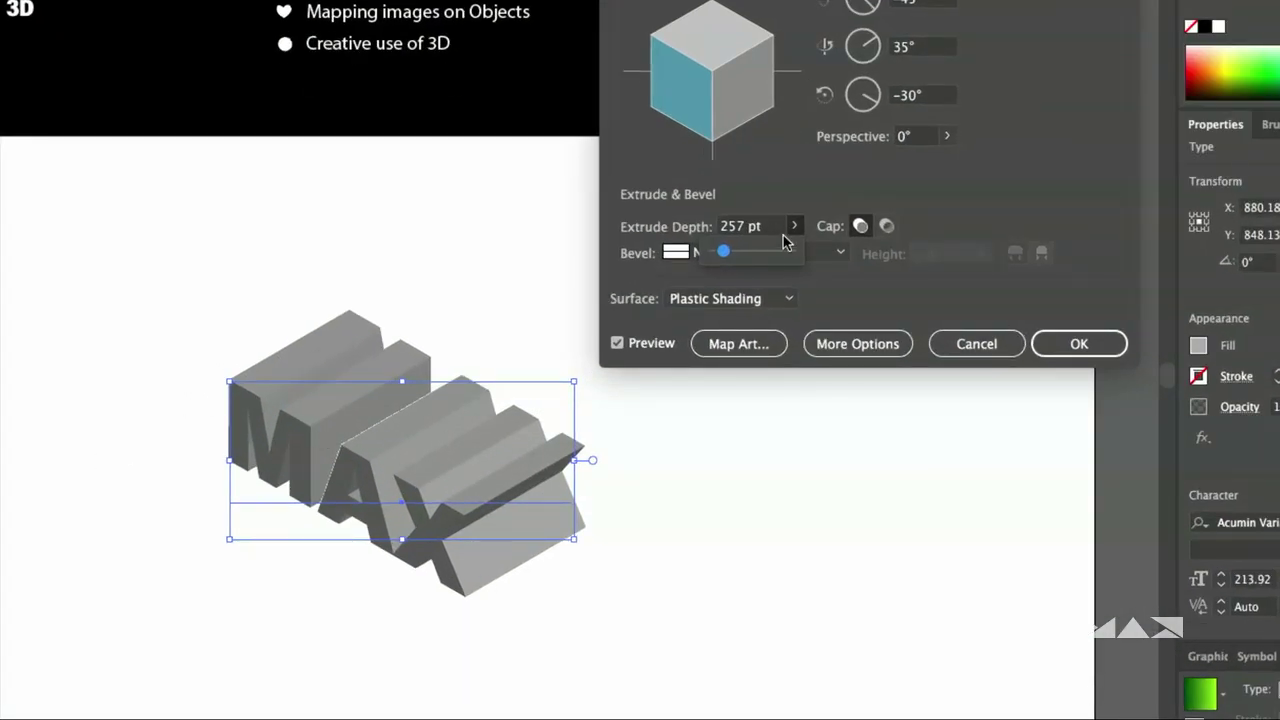
{"action": "left_click", "coordinate": [855, 343]}
{"action": "left_click_drag", "start_coordinate": [638, 362], "coordinate": [648, 355]}
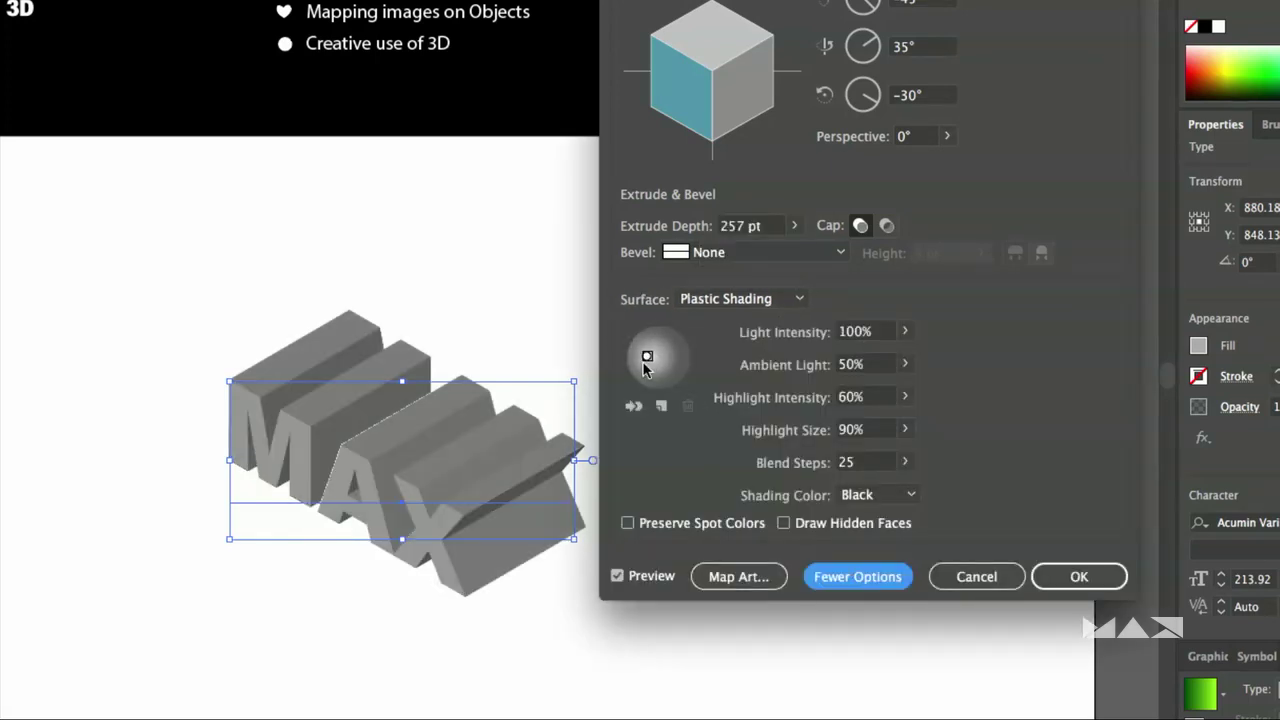
Map the Flowers symbol onto the front face and right side of the letter M, surfaces 1 and 3.
{"action": "left_click", "coordinate": [712, 578]}
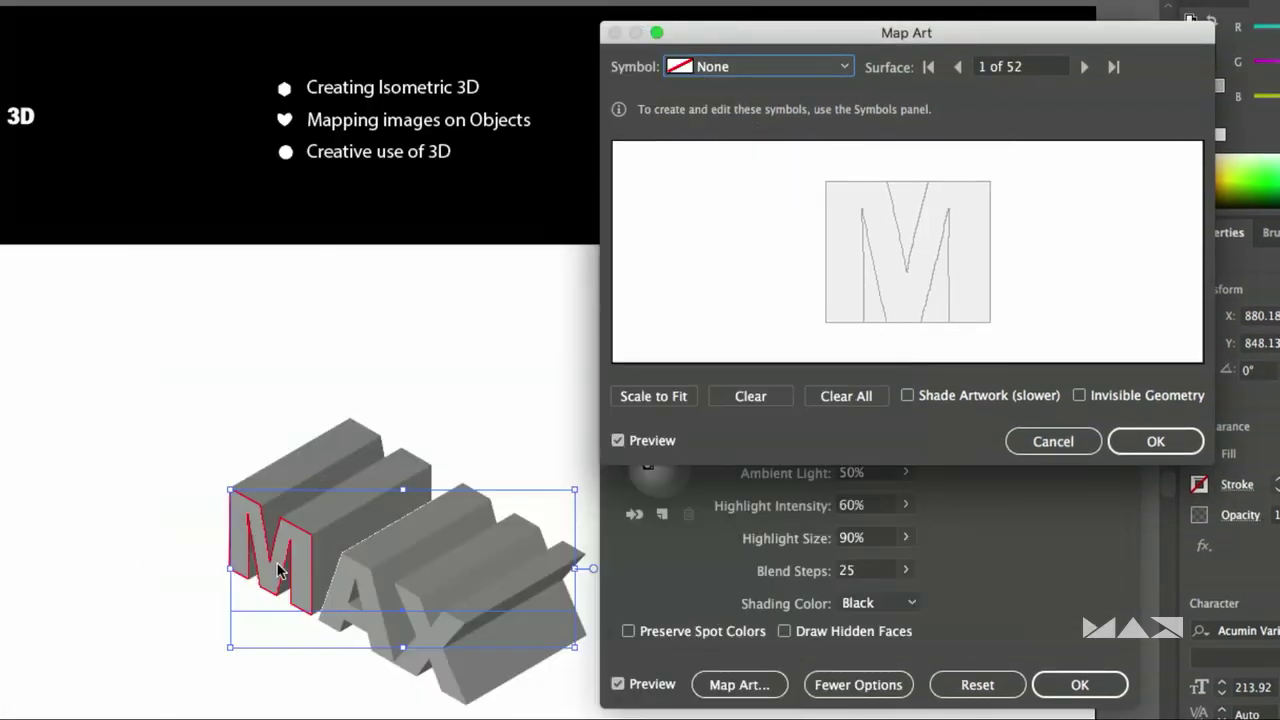
{"action": "left_click", "coordinate": [731, 60]}
{"action": "left_click", "coordinate": [737, 112]}
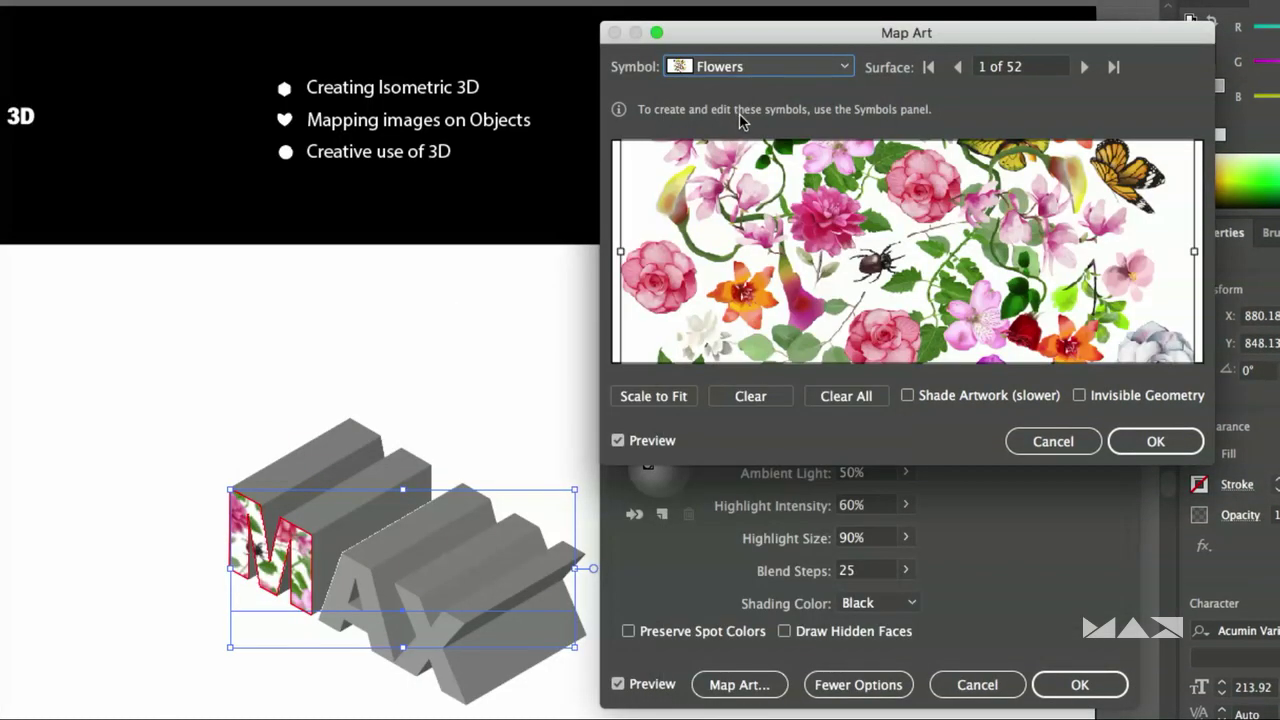
{"action": "left_click", "coordinate": [1084, 66]}
{"action": "left_click", "coordinate": [1084, 66]}
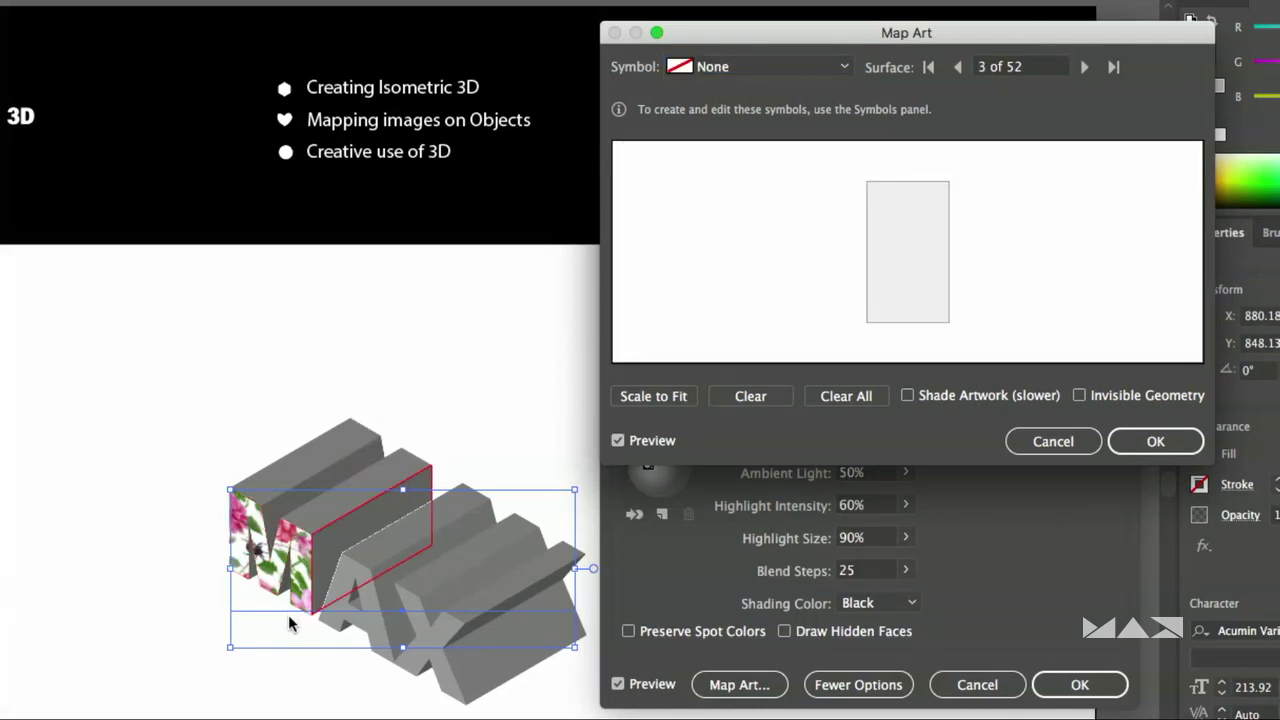
{"action": "left_click", "coordinate": [768, 67]}
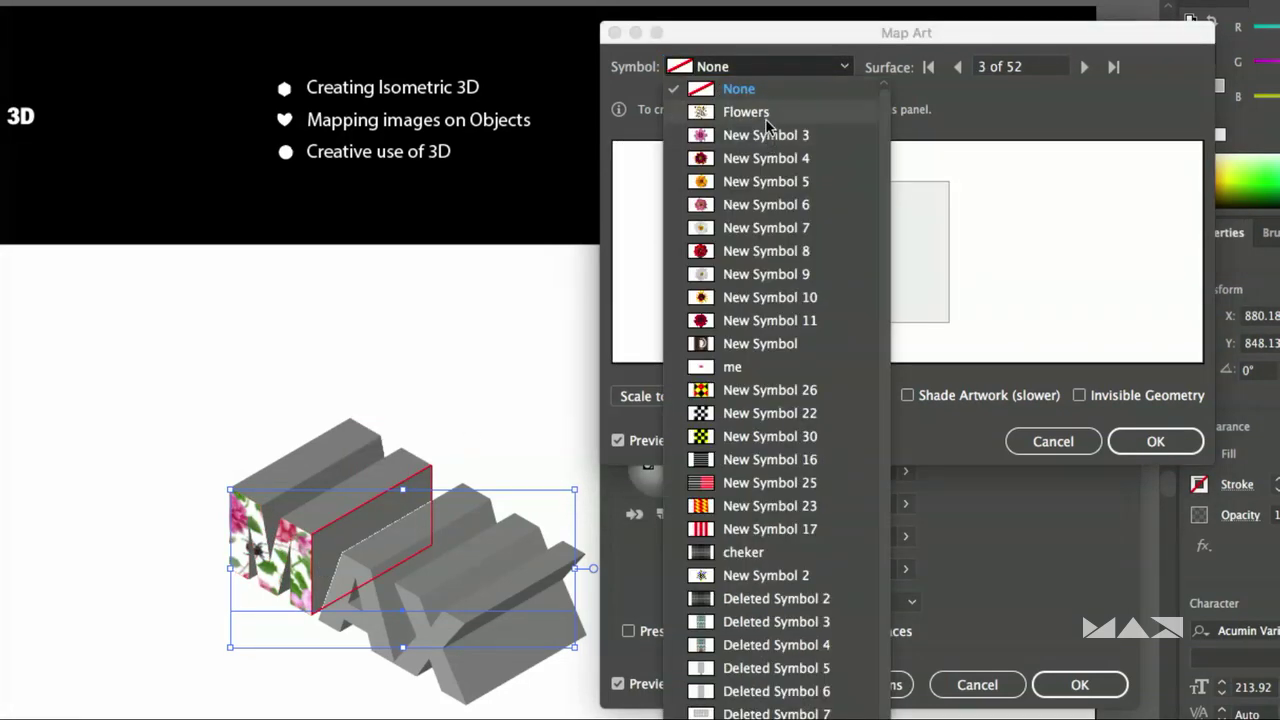
{"action": "left_click", "coordinate": [766, 113]}
Map the Flowers symbol onto the top face of the M's left stem, surface 16.
{"action": "left_click", "coordinate": [1080, 66]}
{"action": "left_click", "coordinate": [1081, 66]}
{"action": "left_click", "coordinate": [1081, 67]}
{"action": "left_click", "coordinate": [1082, 67]}
{"action": "left_click", "coordinate": [1083, 67]}
{"action": "left_click", "coordinate": [1083, 67]}
{"action": "left_click", "coordinate": [1083, 67]}
{"action": "left_click", "coordinate": [1083, 67]}
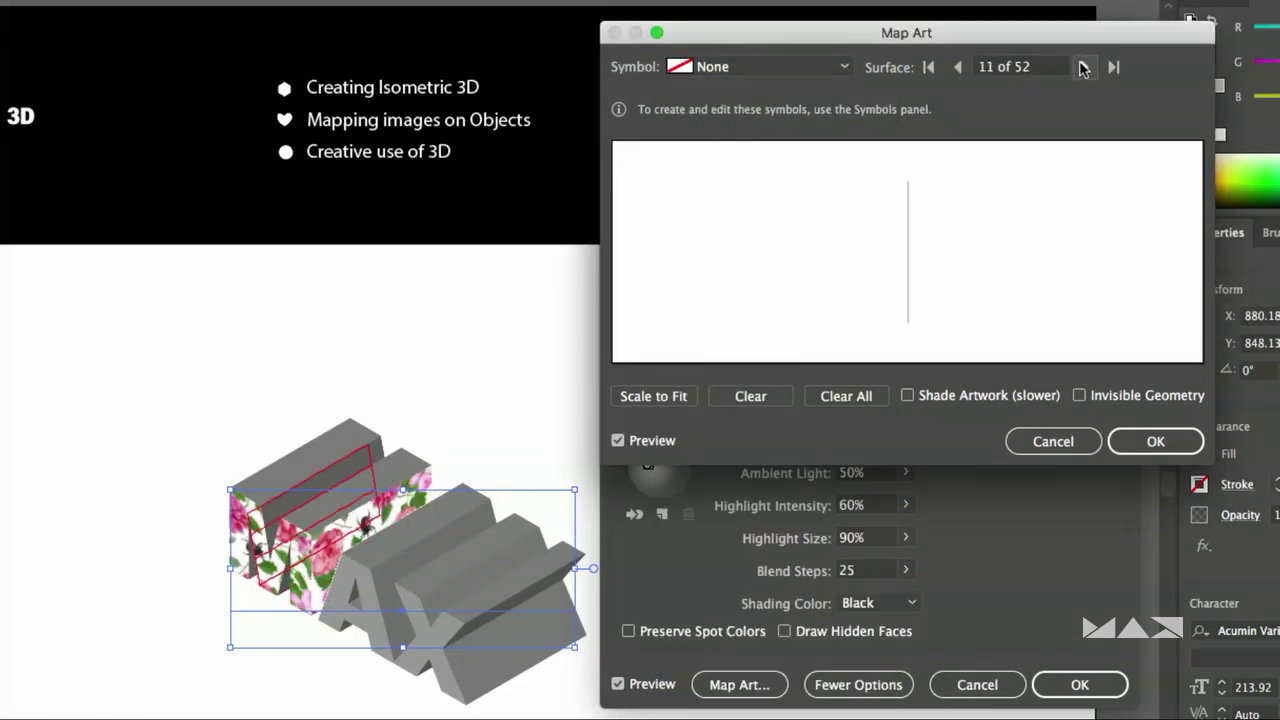
{"action": "left_click", "coordinate": [960, 67]}
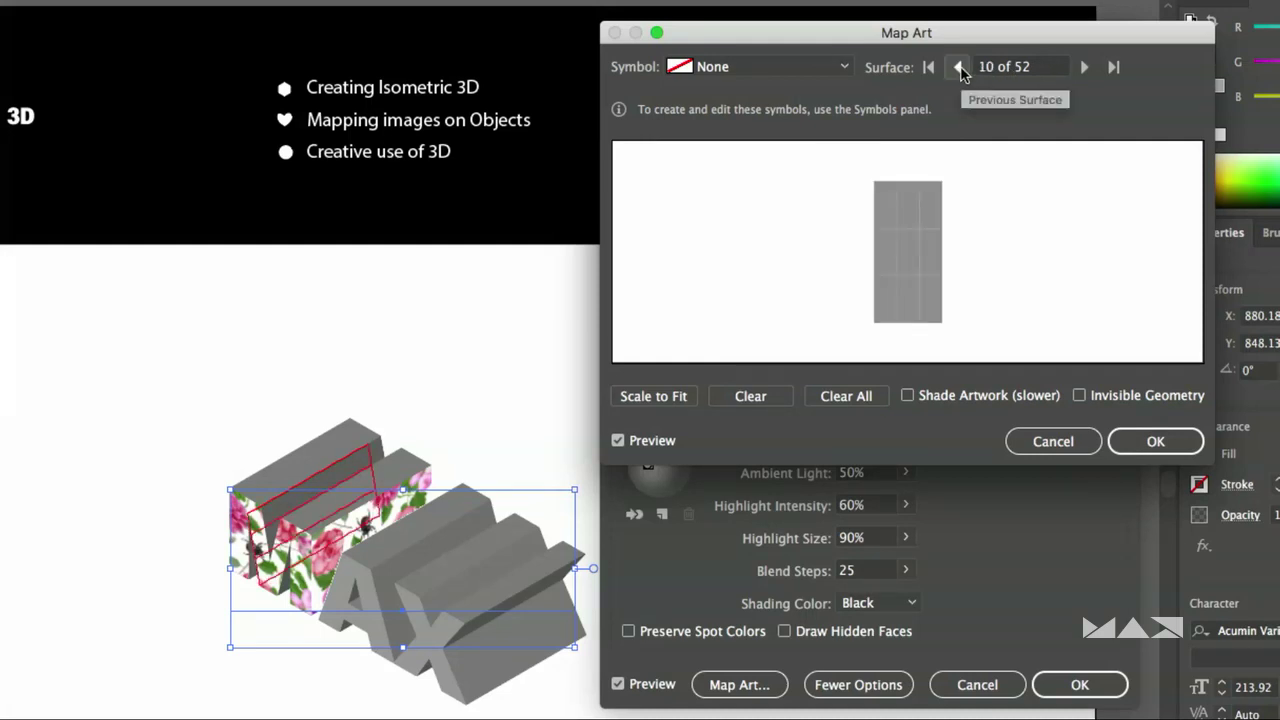
{"action": "left_click", "coordinate": [1084, 67]}
{"action": "left_click", "coordinate": [1085, 67]}
{"action": "left_click", "coordinate": [1087, 67]}
{"action": "left_click", "coordinate": [1087, 67]}
{"action": "left_click", "coordinate": [1087, 67]}
{"action": "left_click", "coordinate": [1087, 67]}
{"action": "left_click", "coordinate": [770, 66]}
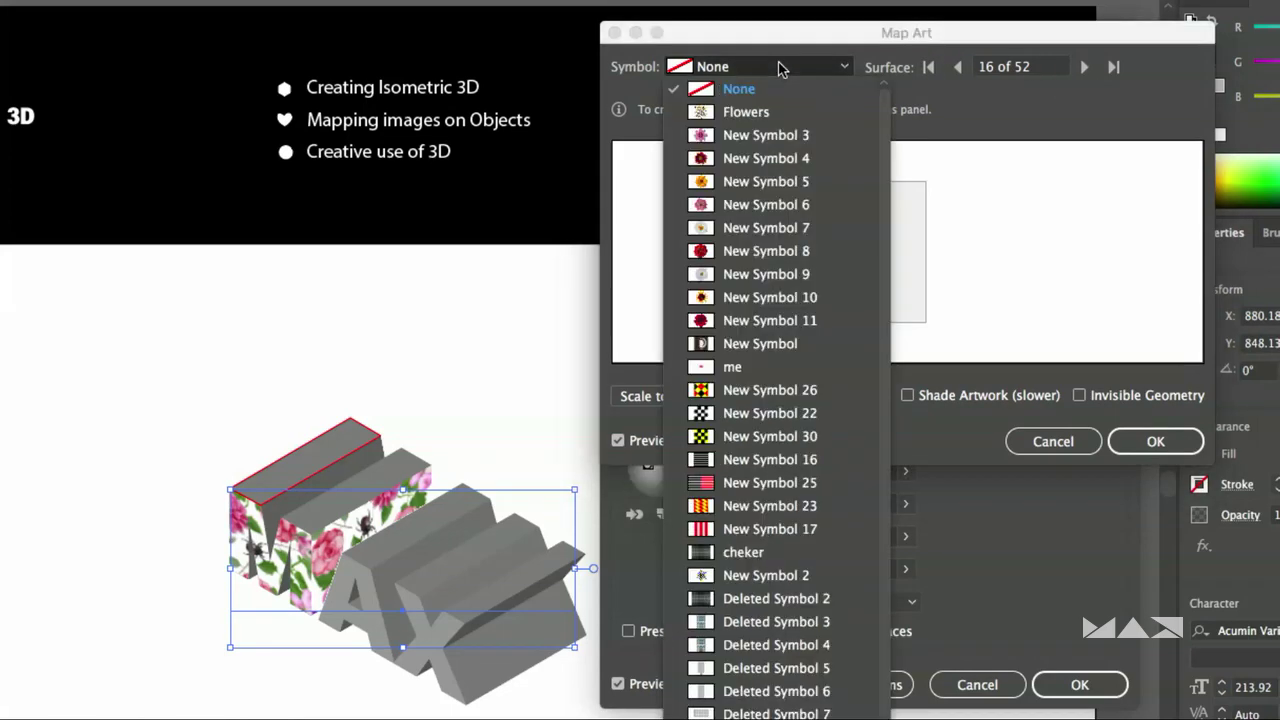
{"action": "left_click", "coordinate": [763, 113]}
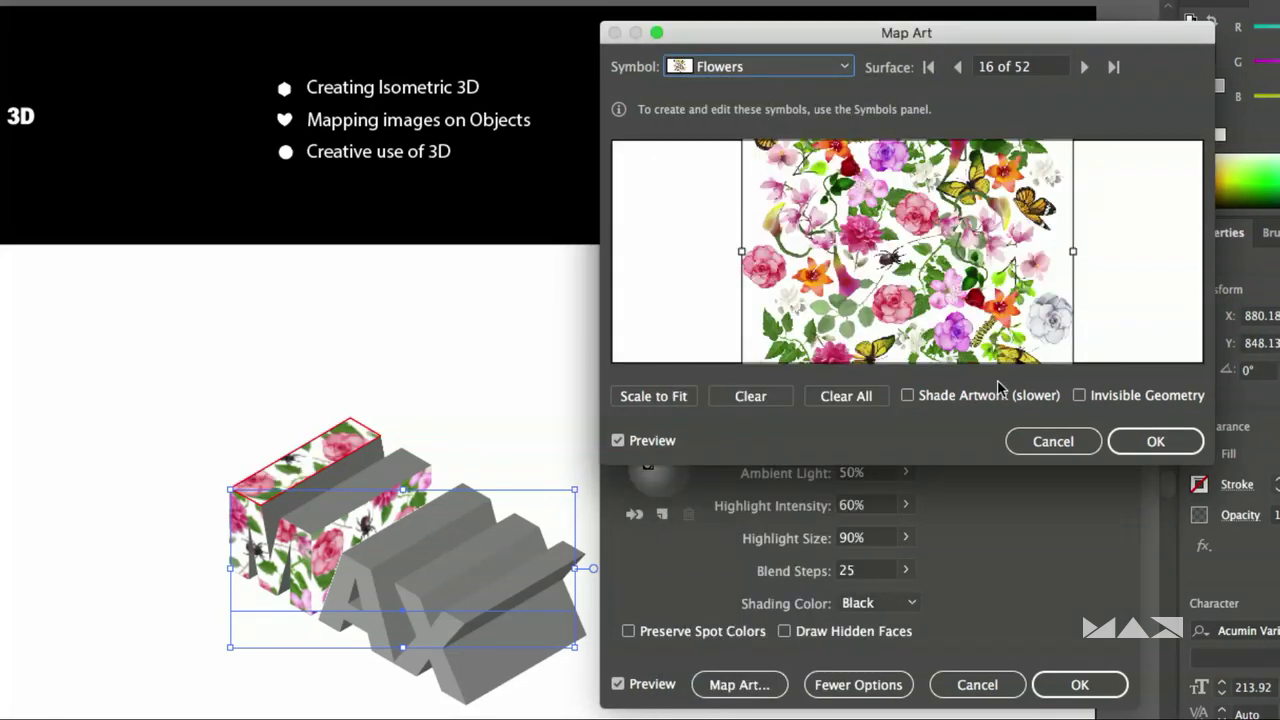
Accept the mapped art, rotate the MAX text freely to -43°, 15°, -13°, and apply the 3D effect.
{"action": "left_click", "coordinate": [1112, 441]}
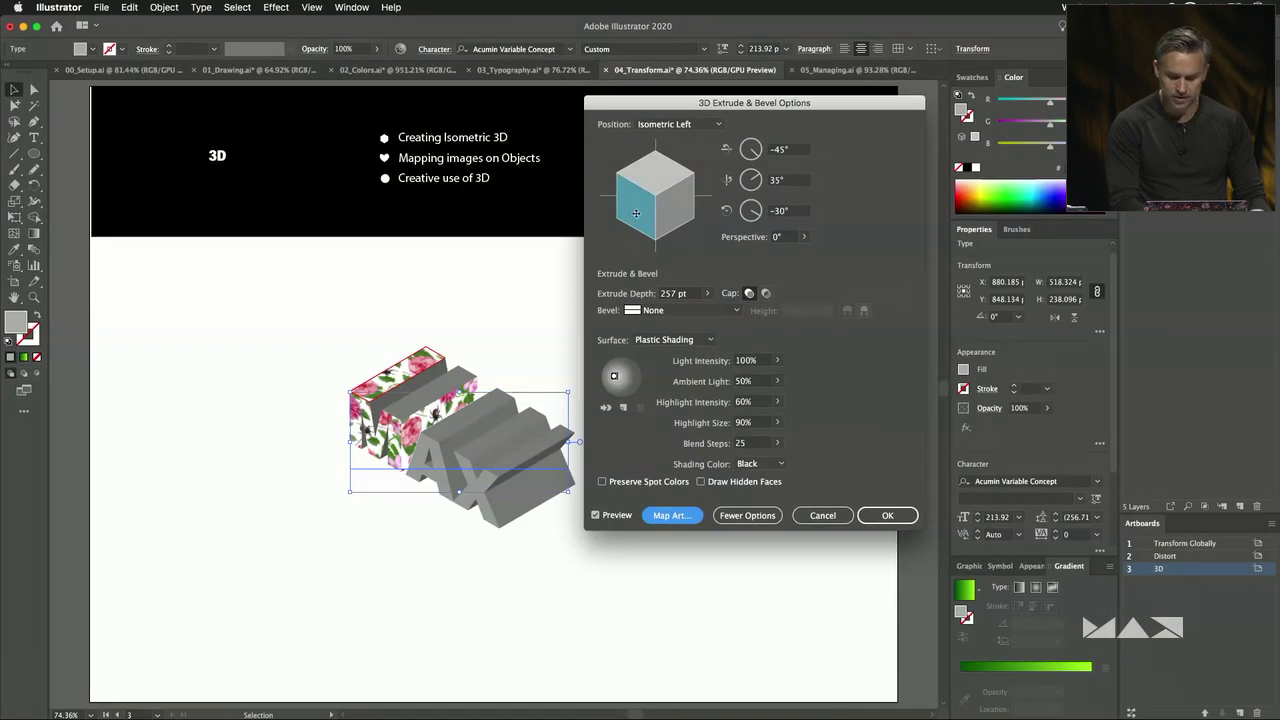
{"action": "left_click_drag", "start_coordinate": [653, 203], "coordinate": [666, 214]}
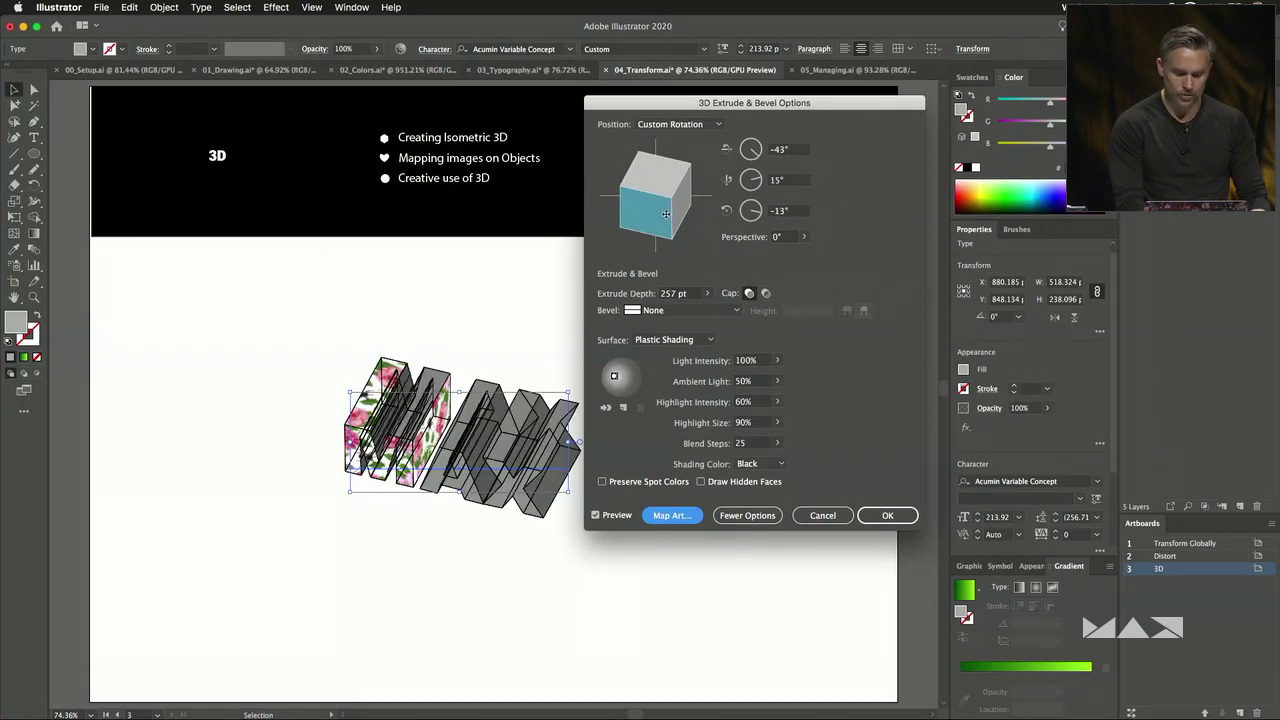
{"action": "left_click", "coordinate": [887, 515]}
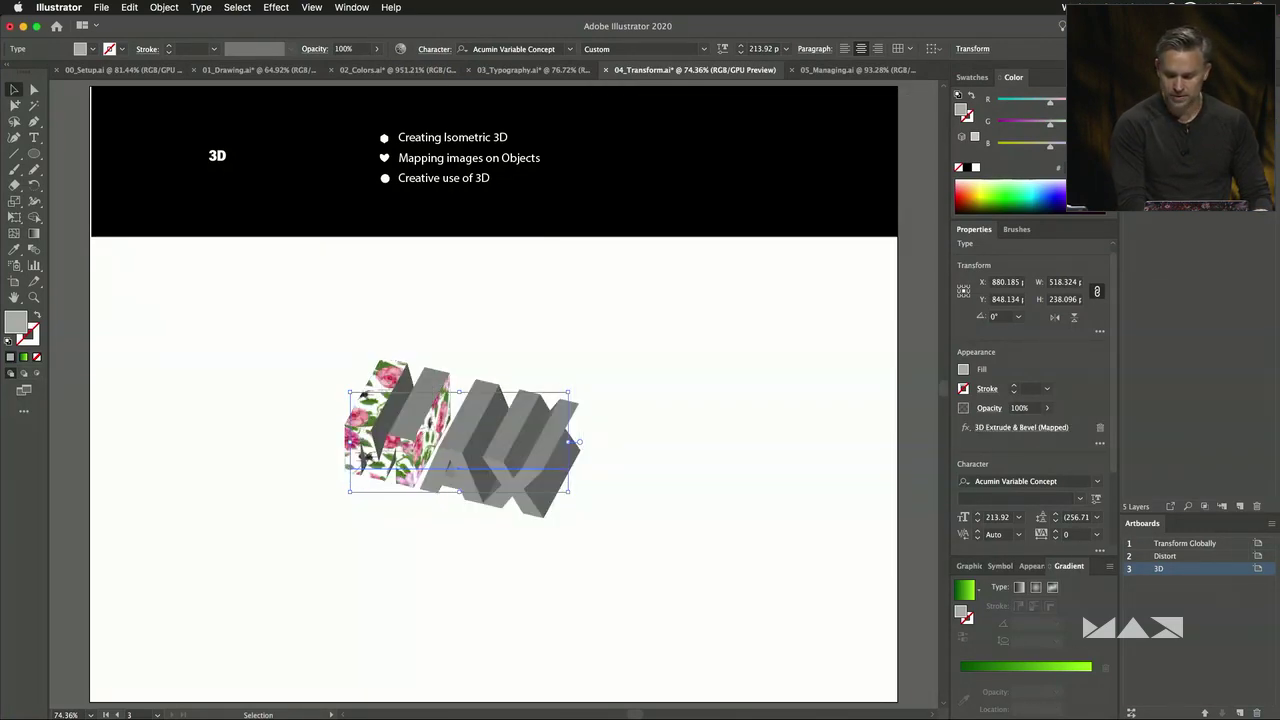
Examine the finished flower-mapped 3D text and the neighbouring isometric city and candy heart examples.
{"action": "left_click_drag", "start_coordinate": [437, 462], "coordinate": [455, 606]}
{"action": "left_click", "coordinate": [483, 628]}
{"action": "scroll", "coordinate": [483, 628], "scroll_direction": "up", "scroll_amount": 3}
{"action": "left_click", "coordinate": [488, 480]}
{"action": "scroll", "coordinate": [488, 480], "scroll_direction": "up", "scroll_amount": 3}
{"action": "left_click", "coordinate": [397, 160]}
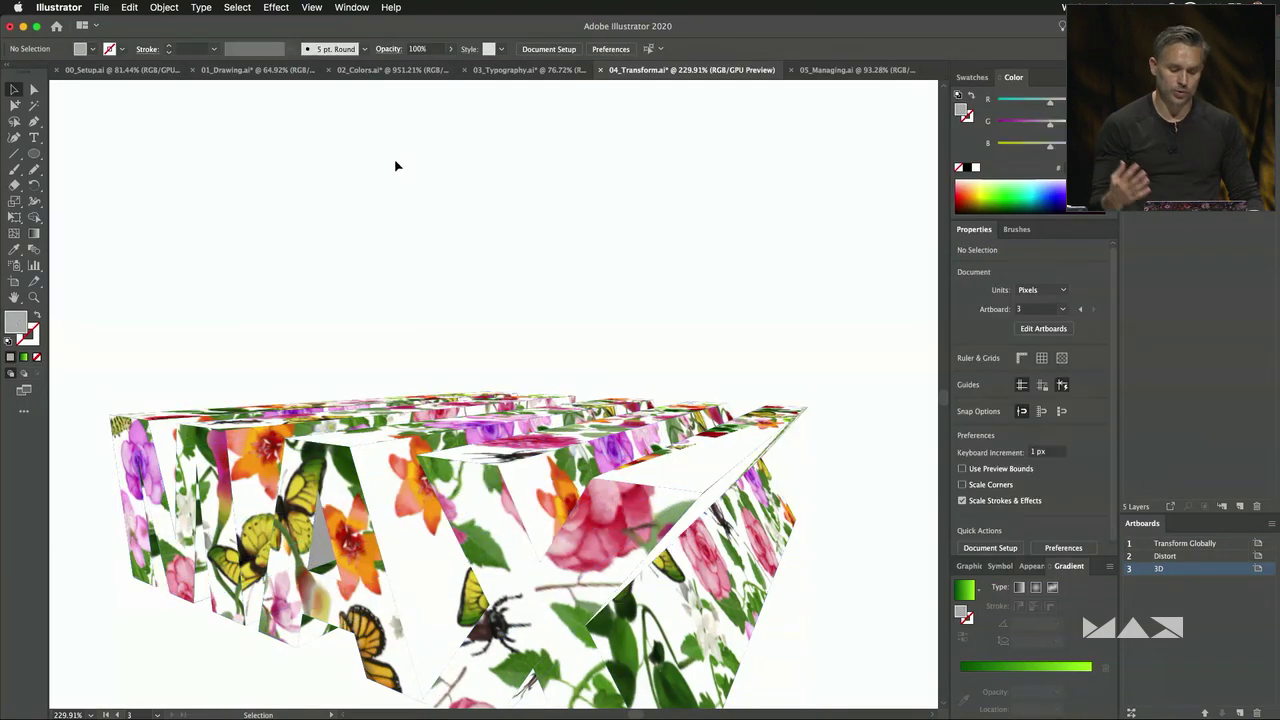
{"action": "scroll", "coordinate": [407, 175], "scroll_direction": "down", "scroll_amount": 4}
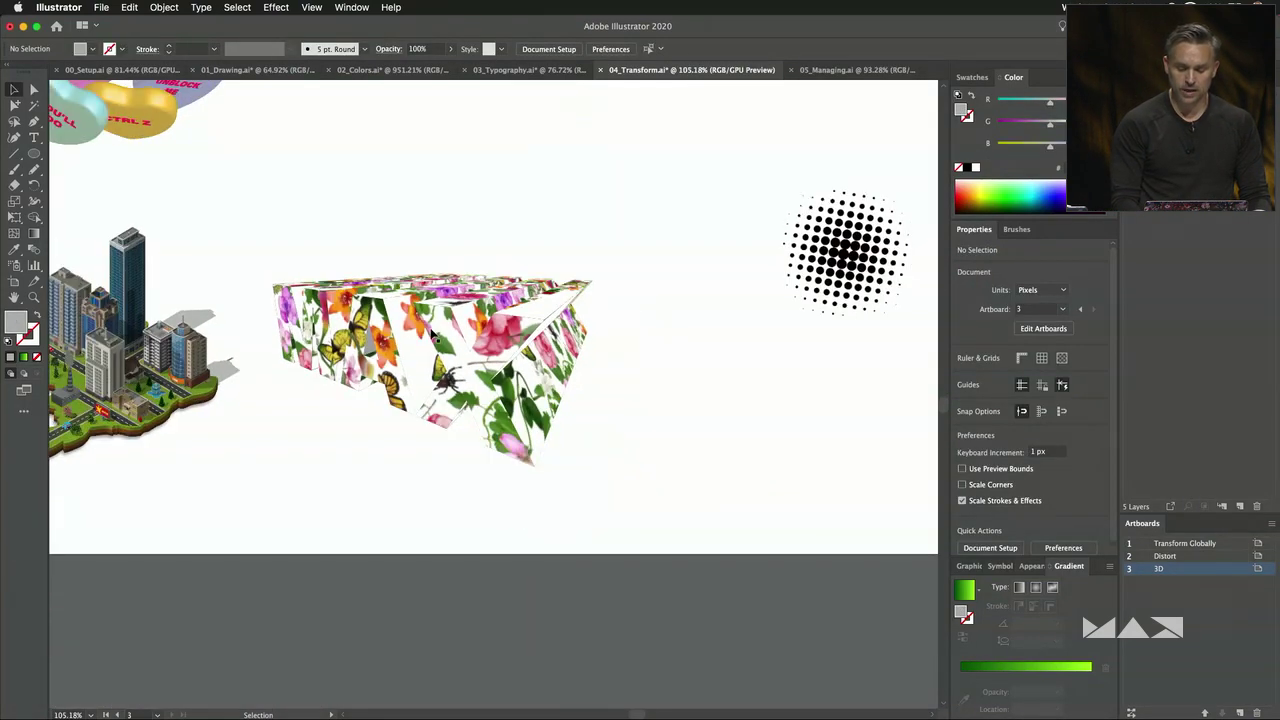
{"action": "left_click_drag", "start_coordinate": [341, 223], "coordinate": [366, 278]}
{"action": "left_click_drag", "start_coordinate": [425, 356], "coordinate": [459, 420]}
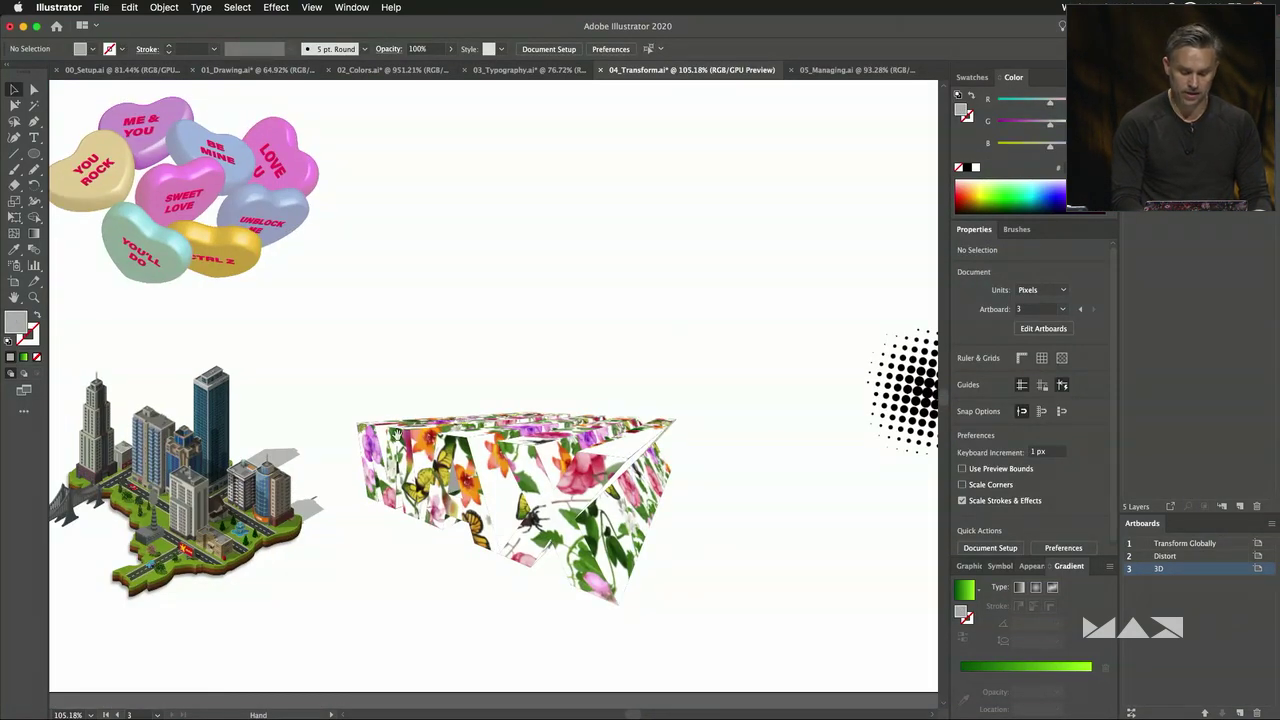
{"action": "left_click_drag", "start_coordinate": [160, 510], "coordinate": [395, 393]}
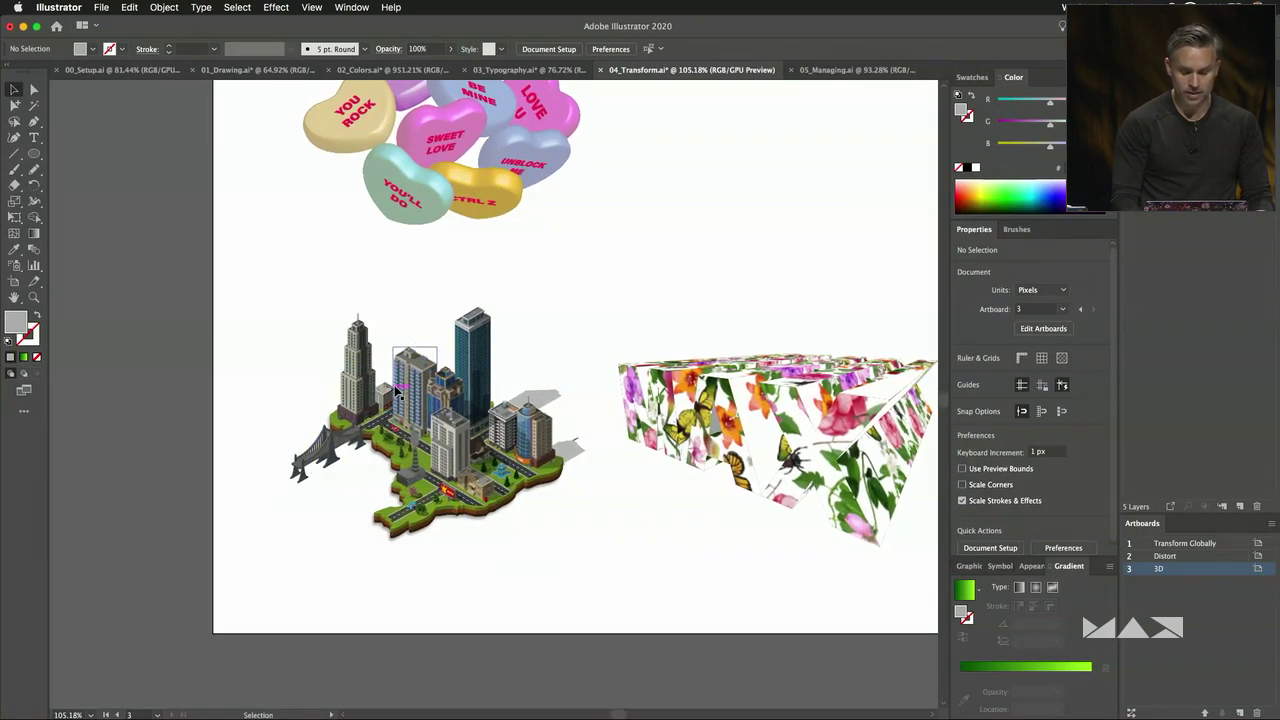
{"action": "scroll", "coordinate": [395, 393], "scroll_direction": "up", "scroll_amount": 3}
{"action": "scroll", "coordinate": [395, 393], "scroll_direction": "down", "scroll_amount": 5}
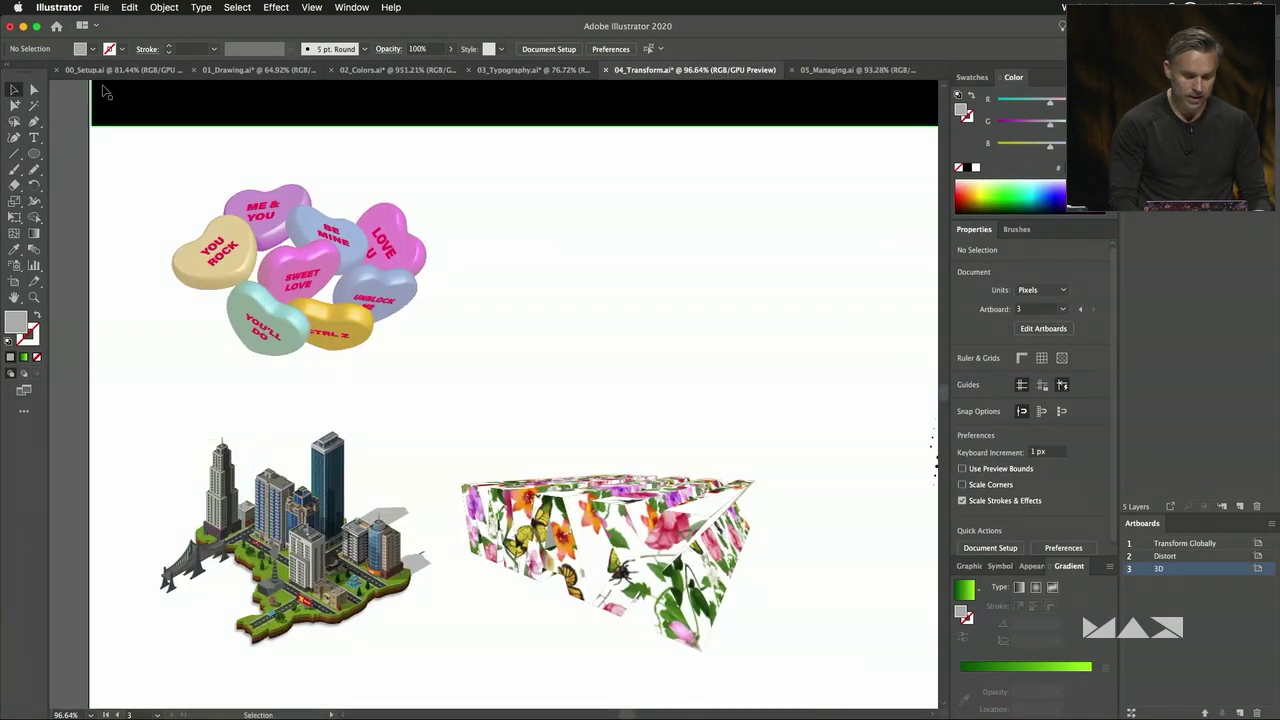
Draw a gray rectangle about 115 by 251 px beside the candy hearts and check the flat building artwork above the artboard.
{"action": "left_click", "coordinate": [34, 153]}
{"action": "left_click", "coordinate": [100, 152]}
{"action": "left_click_drag", "start_coordinate": [550, 231], "coordinate": [611, 366]}
{"action": "left_click_drag", "start_coordinate": [566, 191], "coordinate": [404, 697]}
{"action": "scroll", "coordinate": [578, 424], "scroll_direction": "up", "scroll_amount": 3}
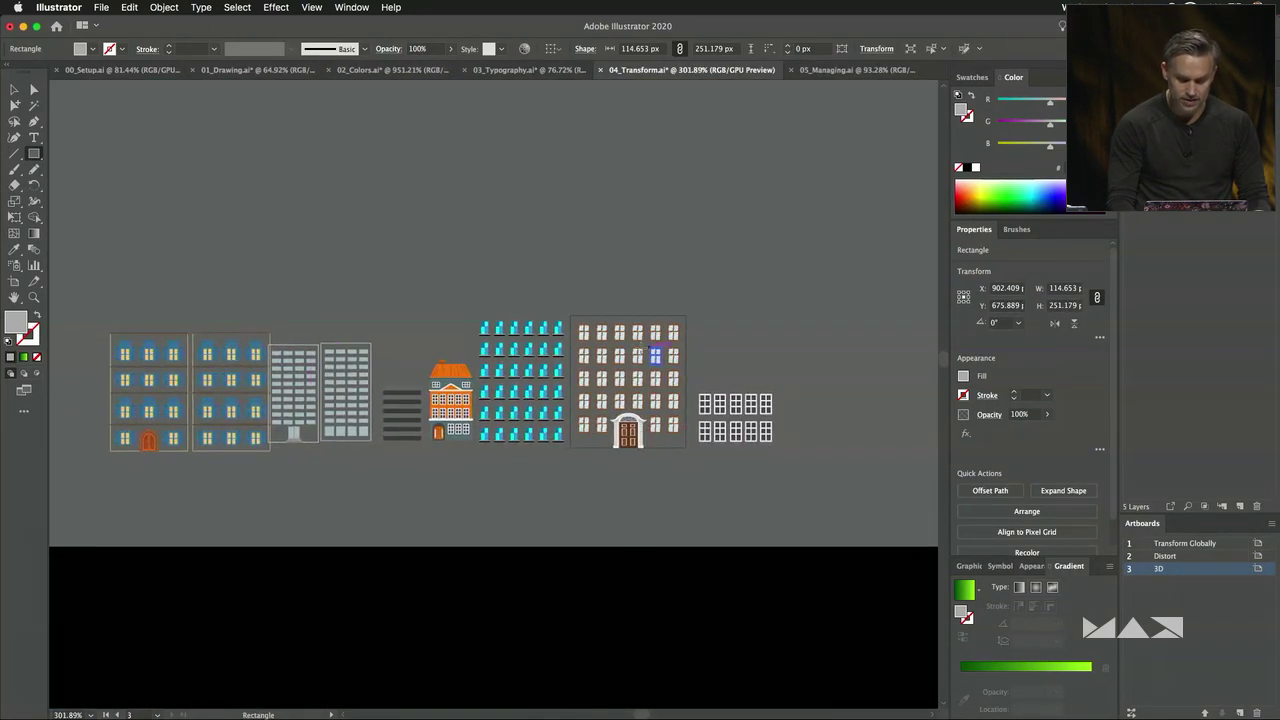
{"action": "scroll", "coordinate": [472, 522], "scroll_direction": "down", "scroll_amount": 4}
{"action": "scroll", "coordinate": [472, 522], "scroll_direction": "down", "scroll_amount": 5}
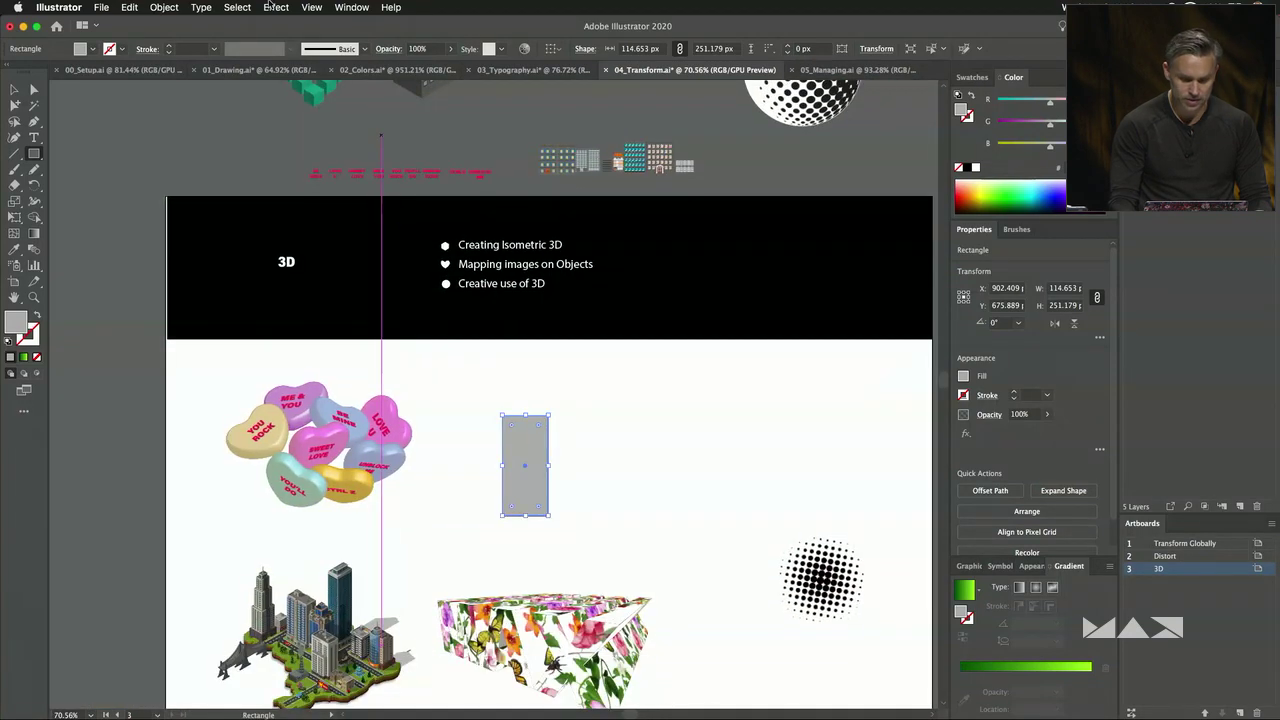
Start a 3D Extrude & Bevel effect on the rectangle with Isometric Left position, preview enabled and a 209 pt extrude depth.
{"action": "left_click", "coordinate": [274, 6]}
{"action": "mouse_move", "coordinate": [290, 89]}
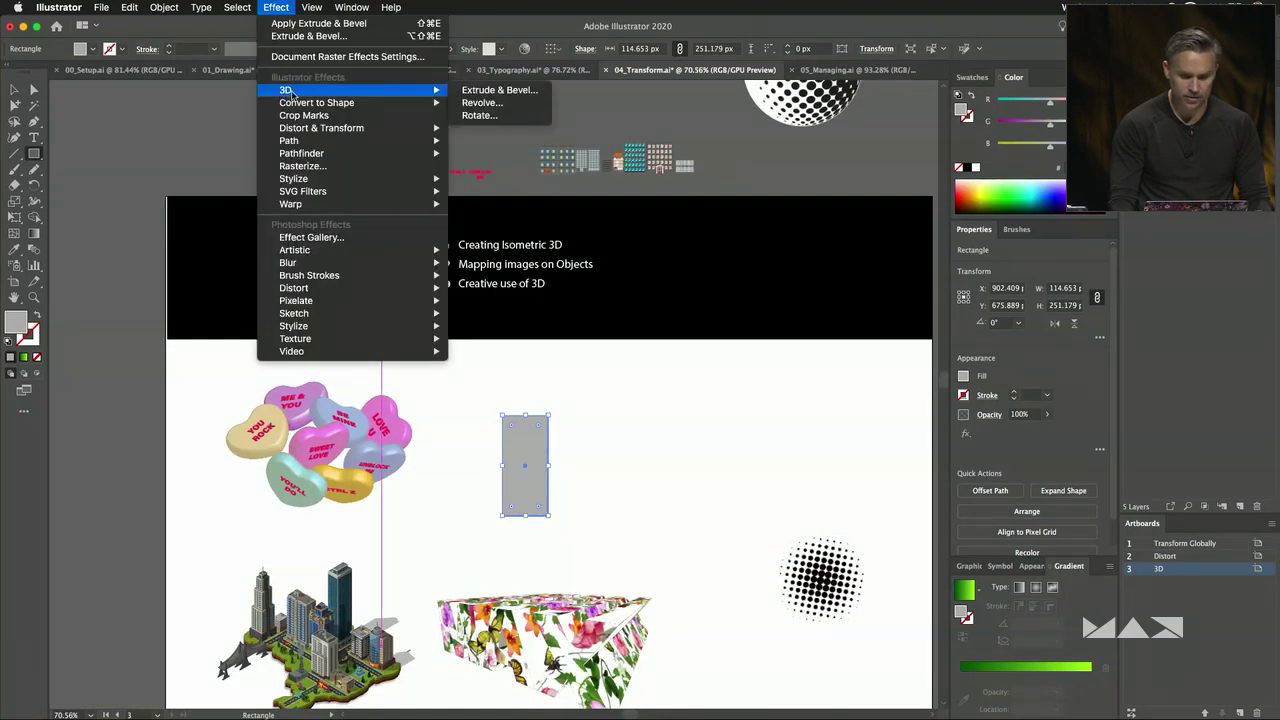
{"action": "left_click", "coordinate": [500, 89]}
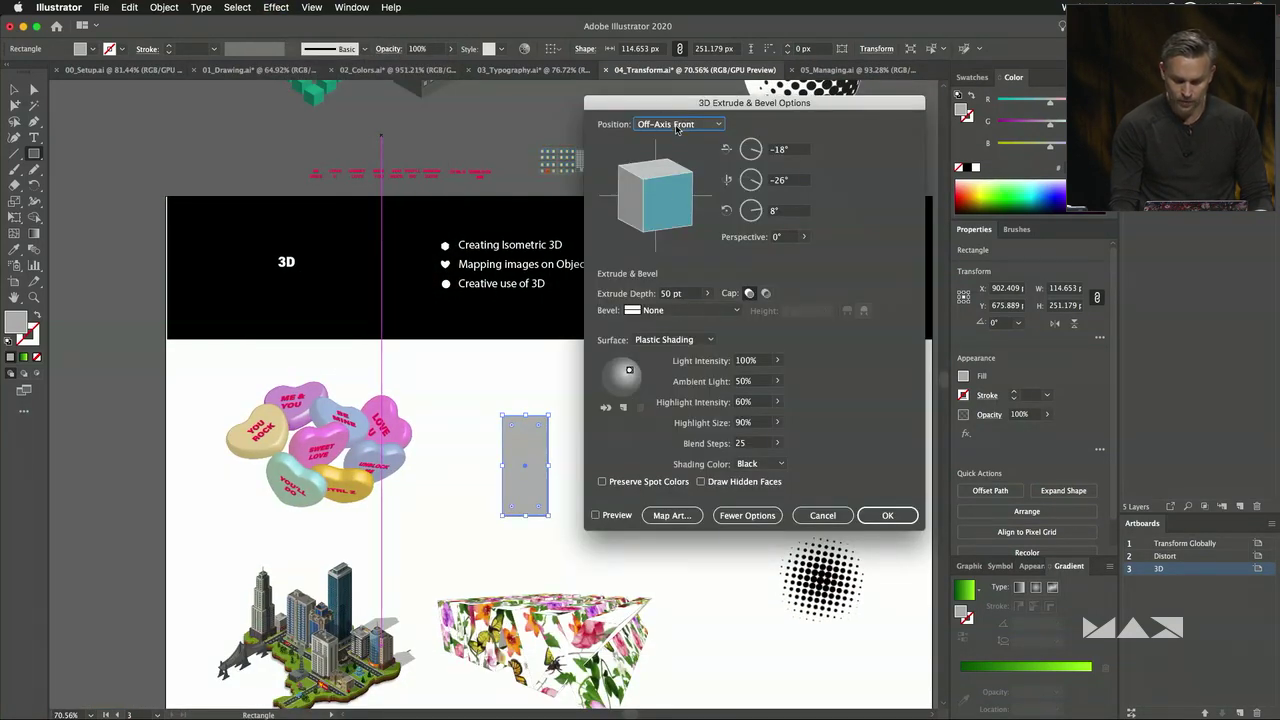
{"action": "left_click", "coordinate": [678, 126]}
{"action": "left_click", "coordinate": [668, 340]}
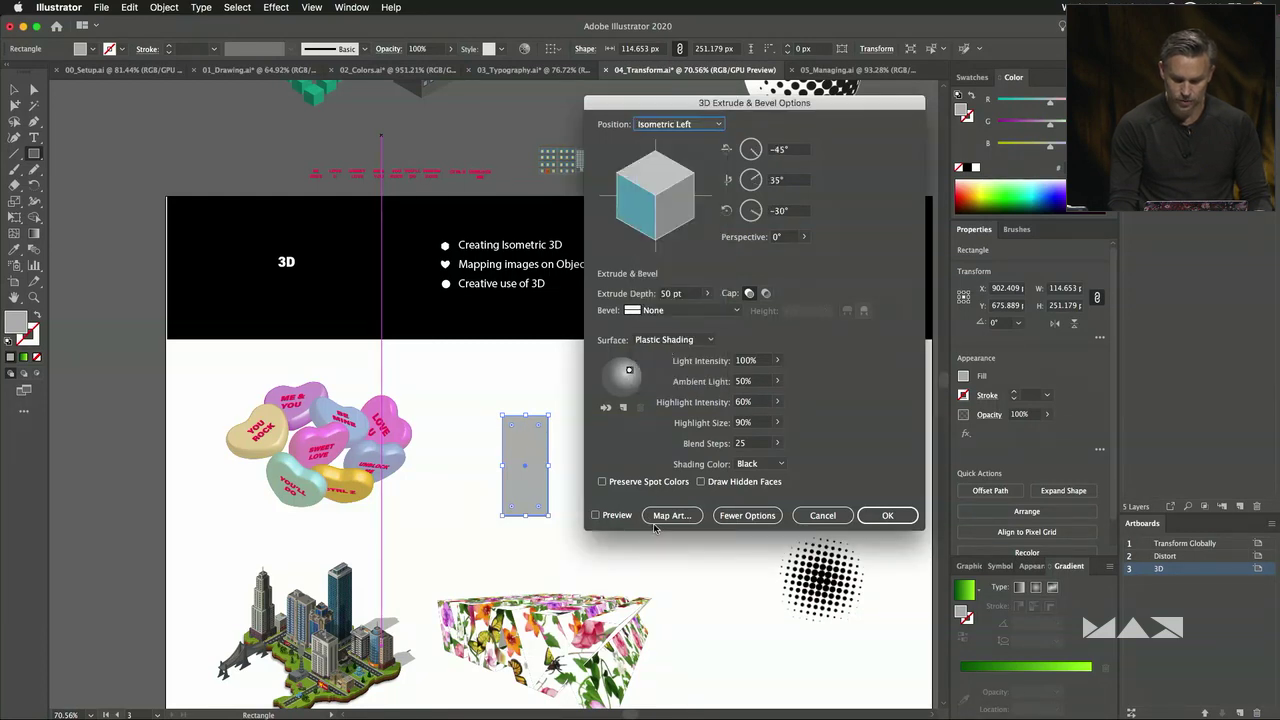
{"action": "left_click", "coordinate": [595, 515]}
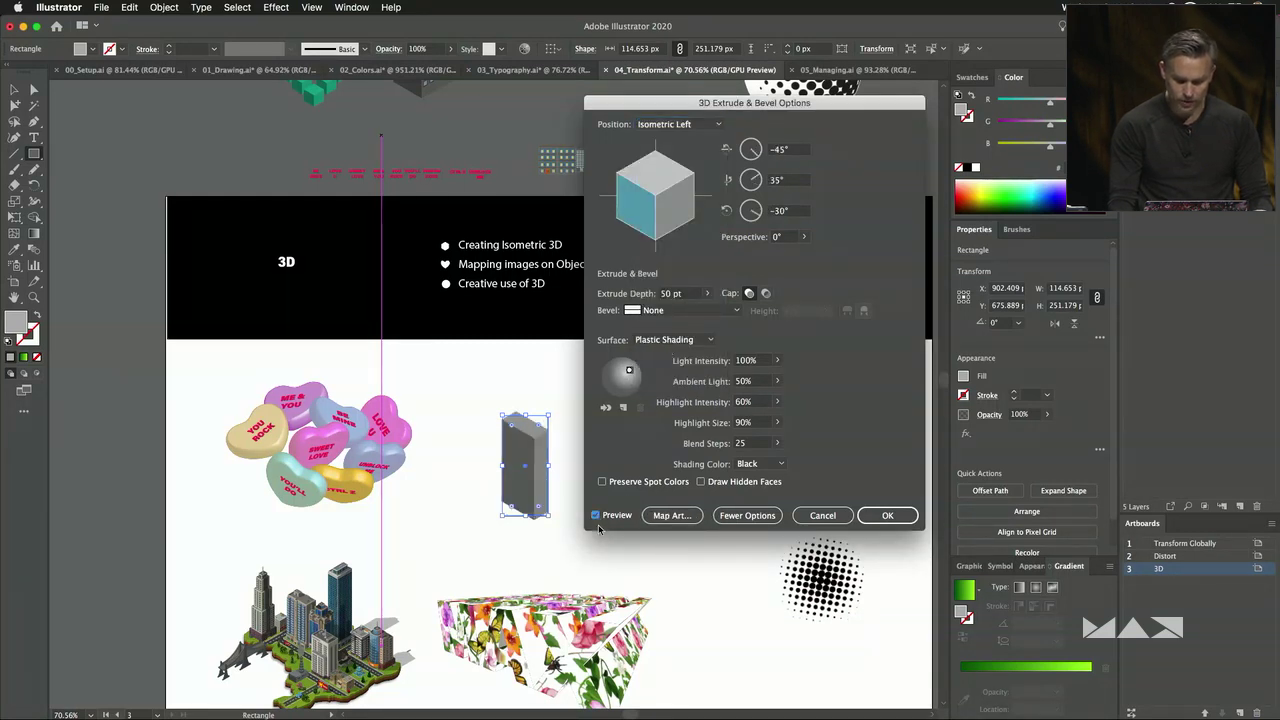
{"action": "left_click", "coordinate": [709, 293]}
{"action": "left_click_drag", "start_coordinate": [668, 310], "coordinate": [662, 311]}
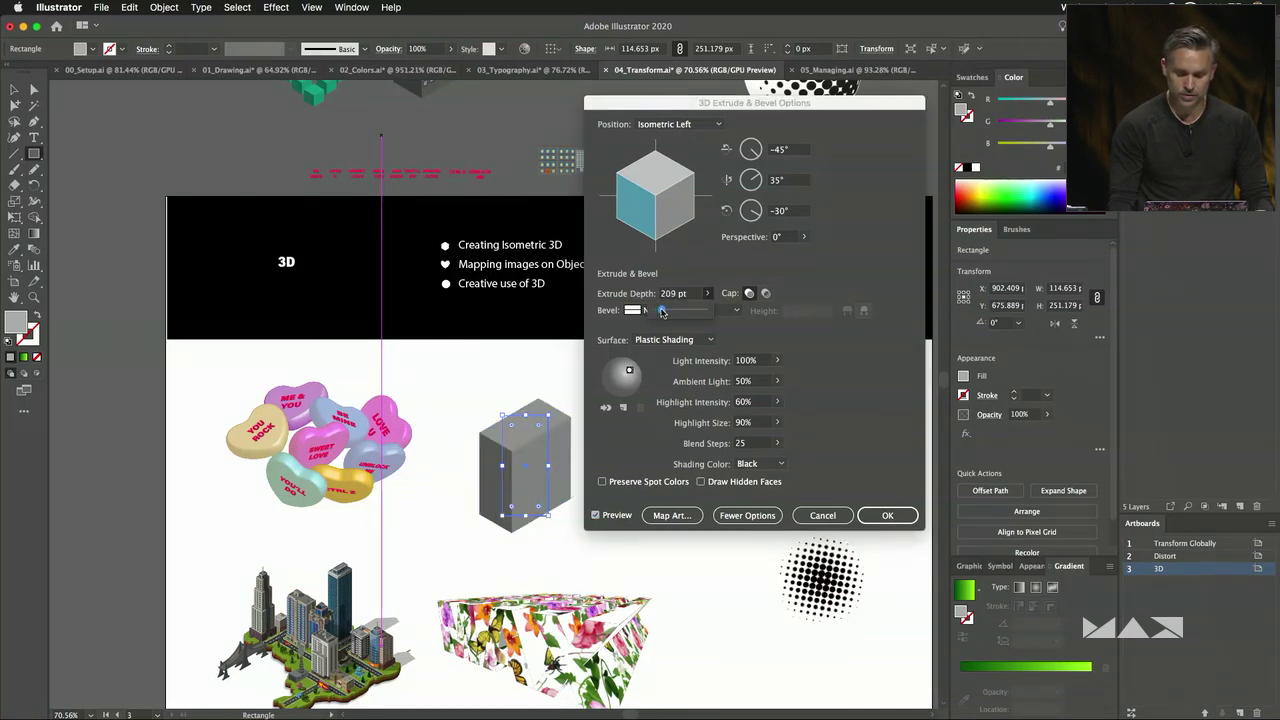
Map the blue window pattern, Deleted Symbol 14, onto the block's front face and scale it to fit.
{"action": "left_click", "coordinate": [672, 515]}
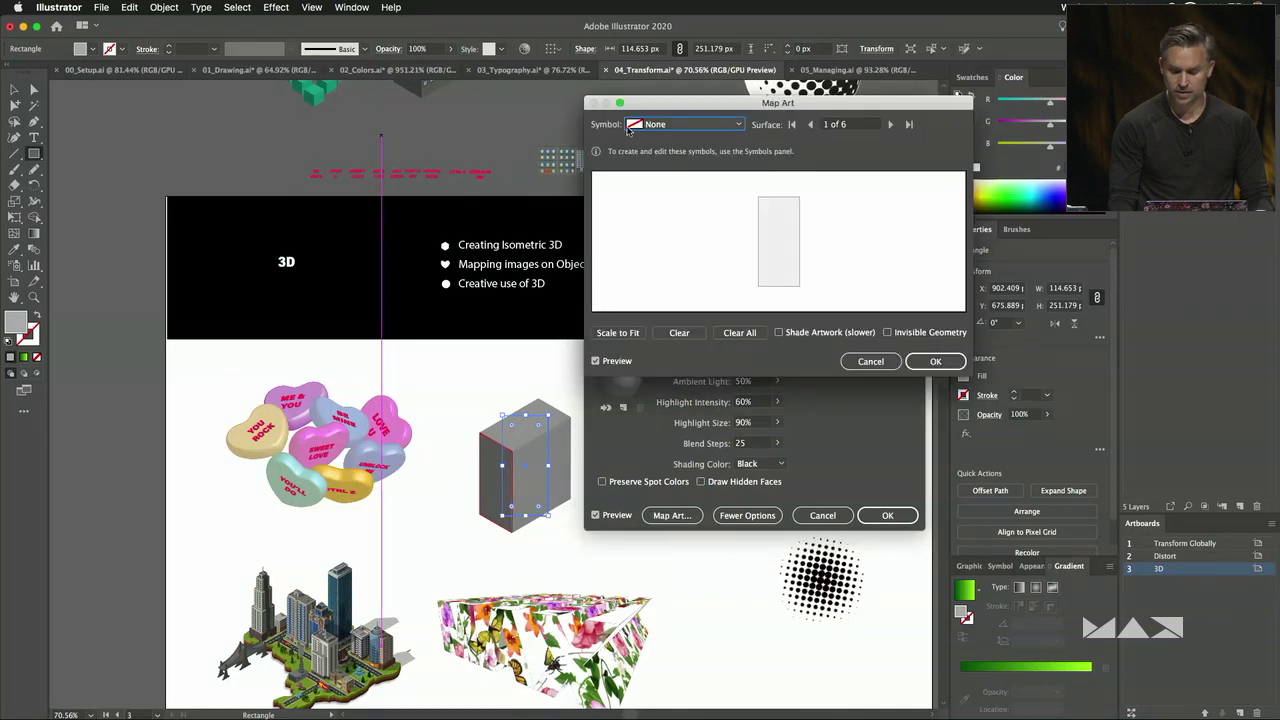
{"action": "left_click", "coordinate": [679, 125]}
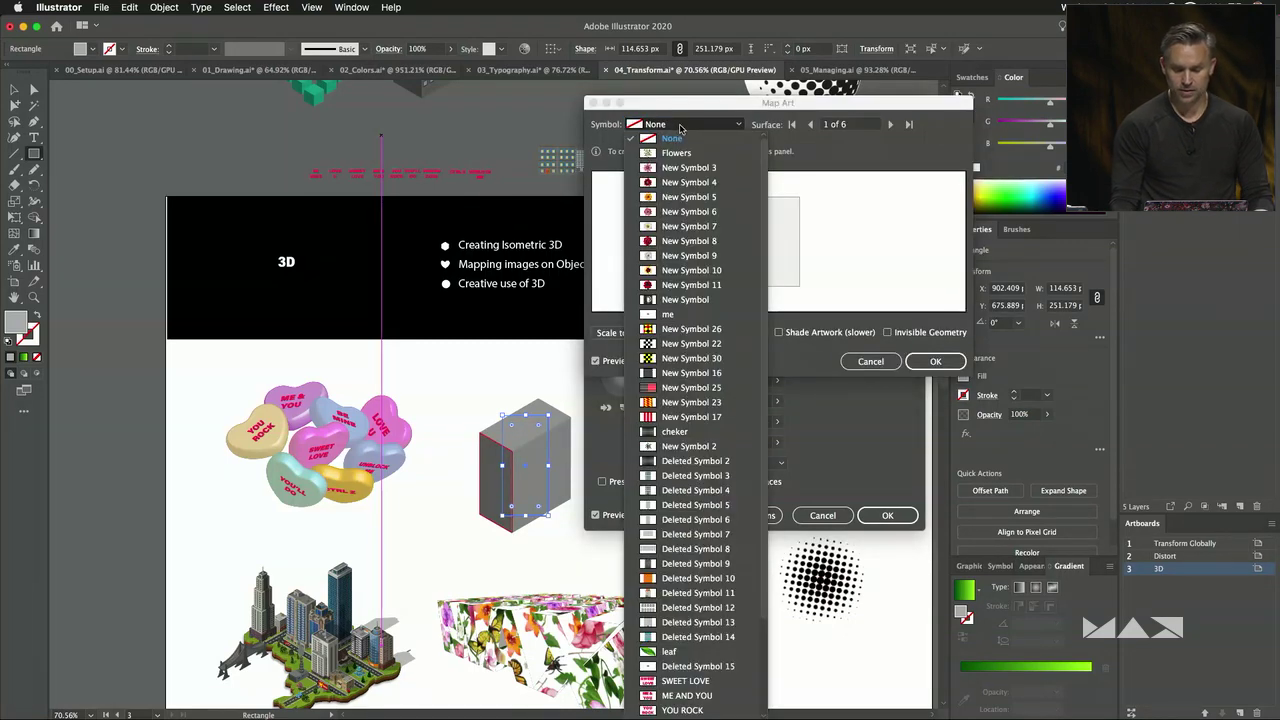
{"action": "left_click", "coordinate": [686, 564]}
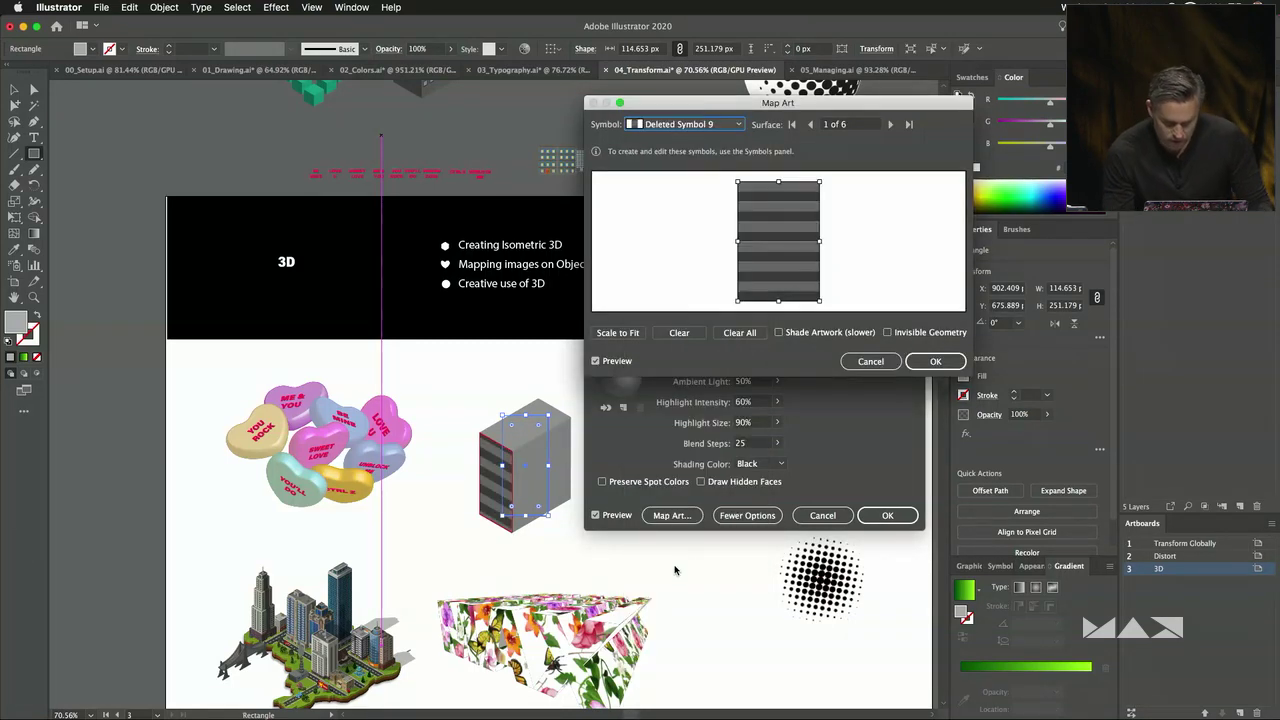
{"action": "left_click", "coordinate": [704, 124]}
{"action": "left_click", "coordinate": [662, 521]}
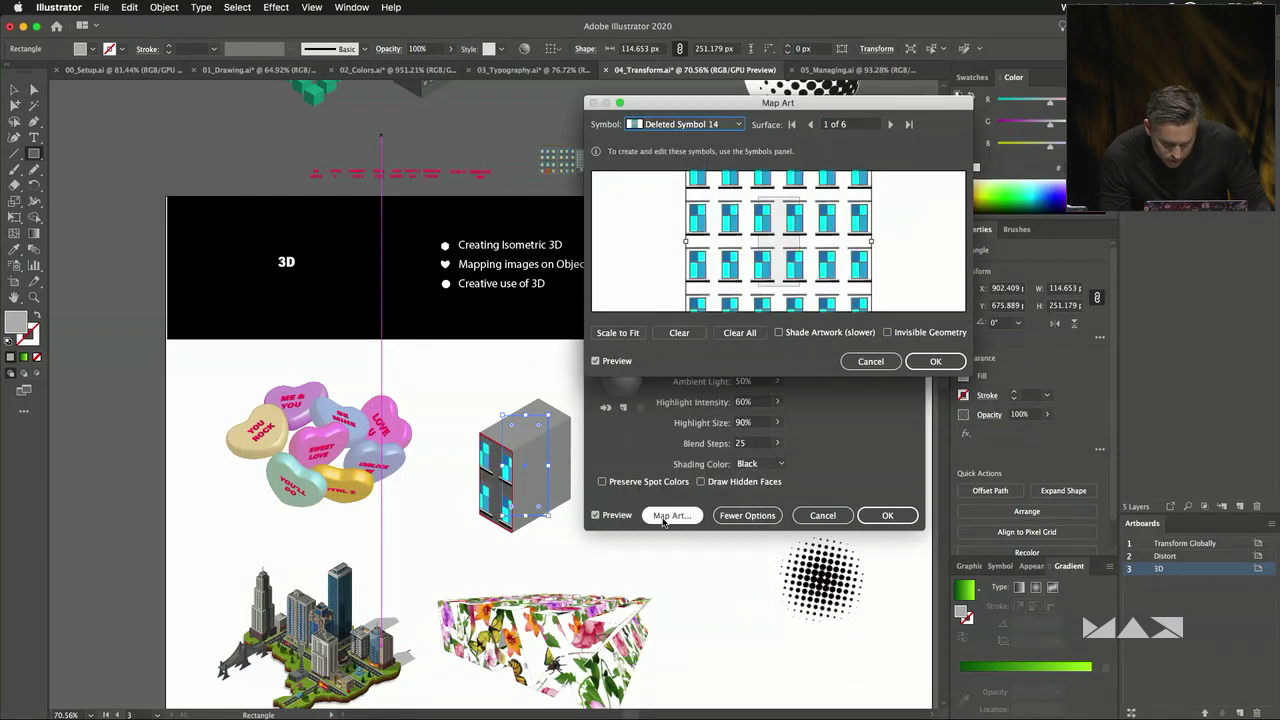
{"action": "left_click", "coordinate": [615, 332]}
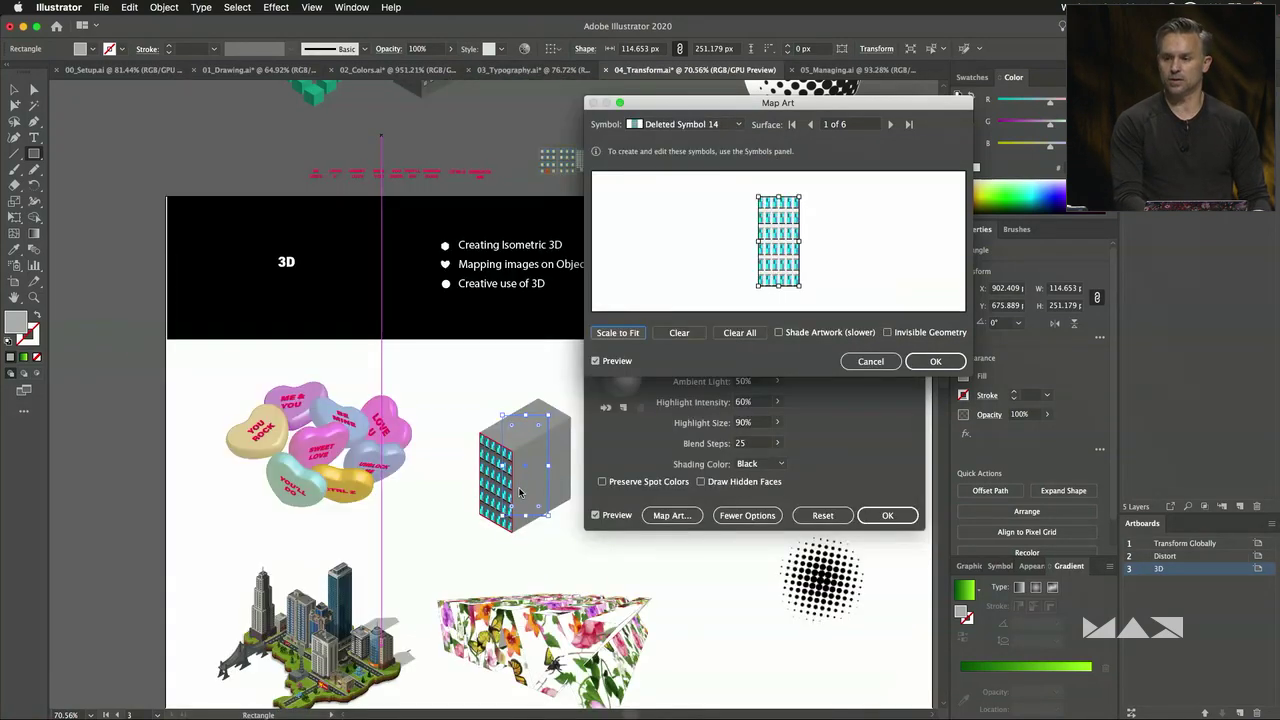
Cancel the art mapping and the 3D effect, and delete the rectangle.
{"action": "left_click", "coordinate": [865, 361]}
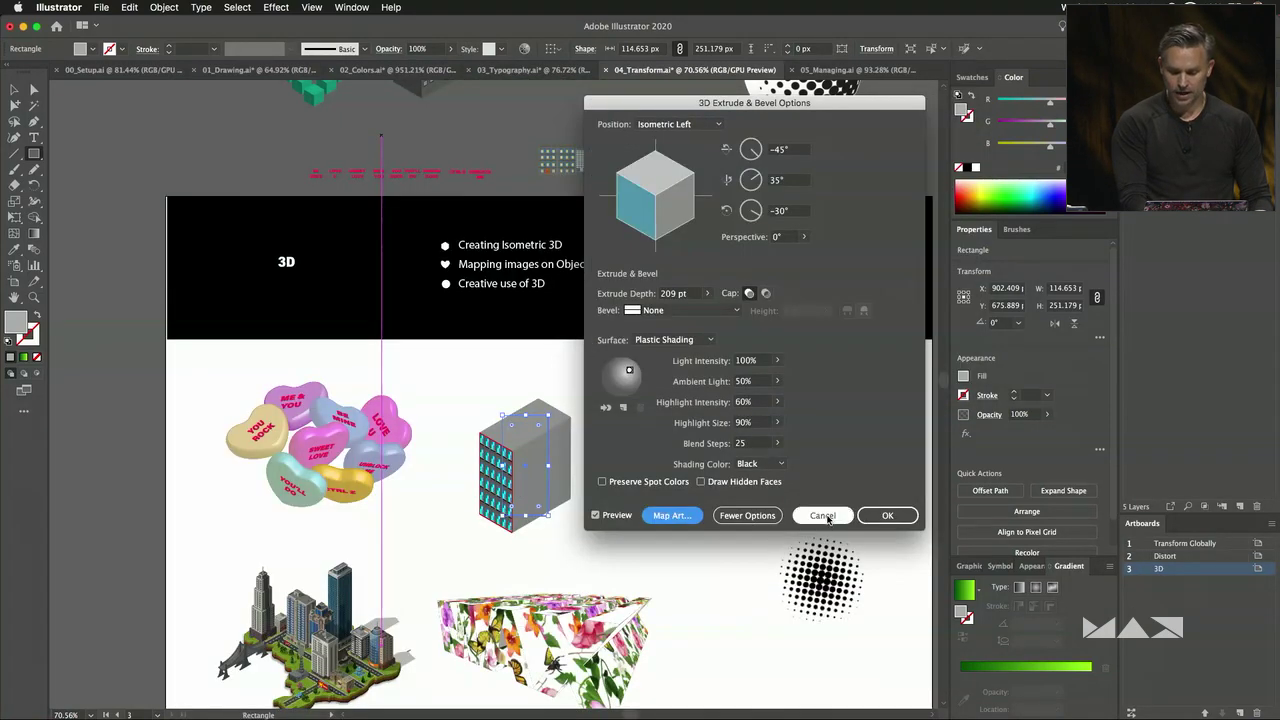
{"action": "left_click", "coordinate": [822, 515]}
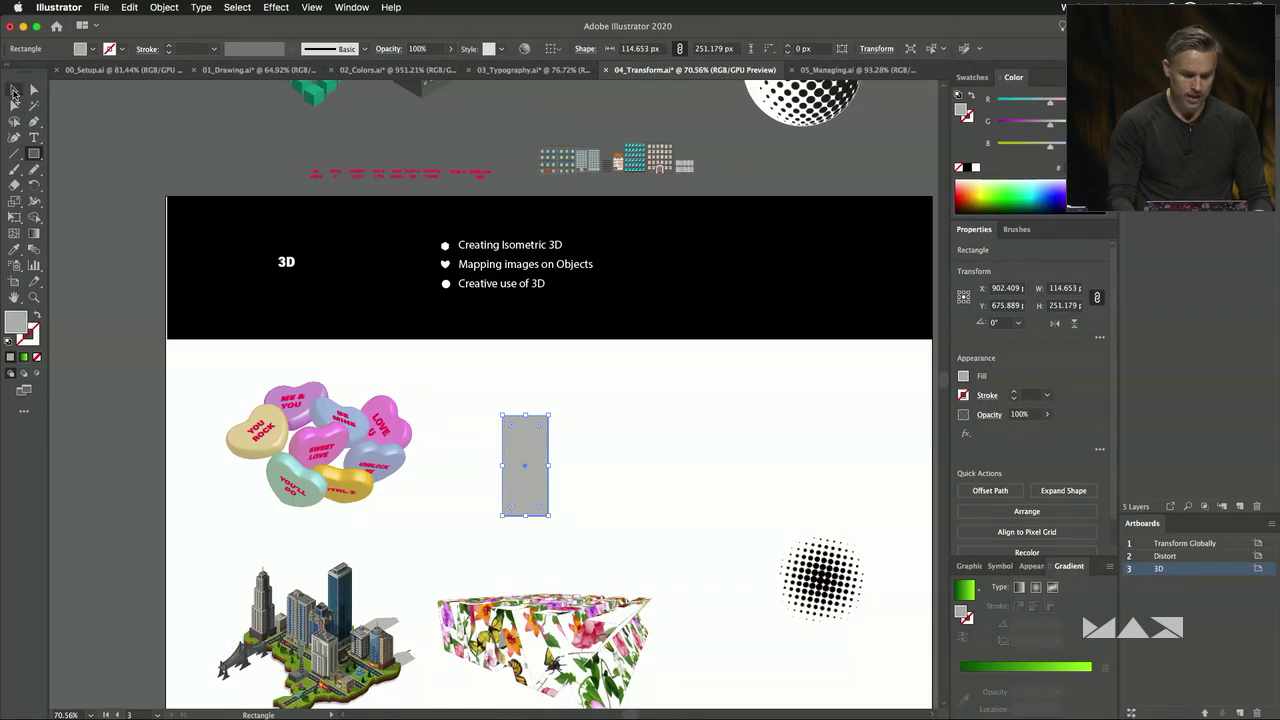
{"action": "left_click", "coordinate": [14, 92]}
{"action": "key", "text": "Delete"}
Inspect how the isometric city, its map-shaped base and the SWEET LOVE candy heart are built.
{"action": "scroll", "coordinate": [290, 500], "scroll_direction": "down", "scroll_amount": 3}
{"action": "scroll", "coordinate": [275, 399], "scroll_direction": "up", "scroll_amount": 5}
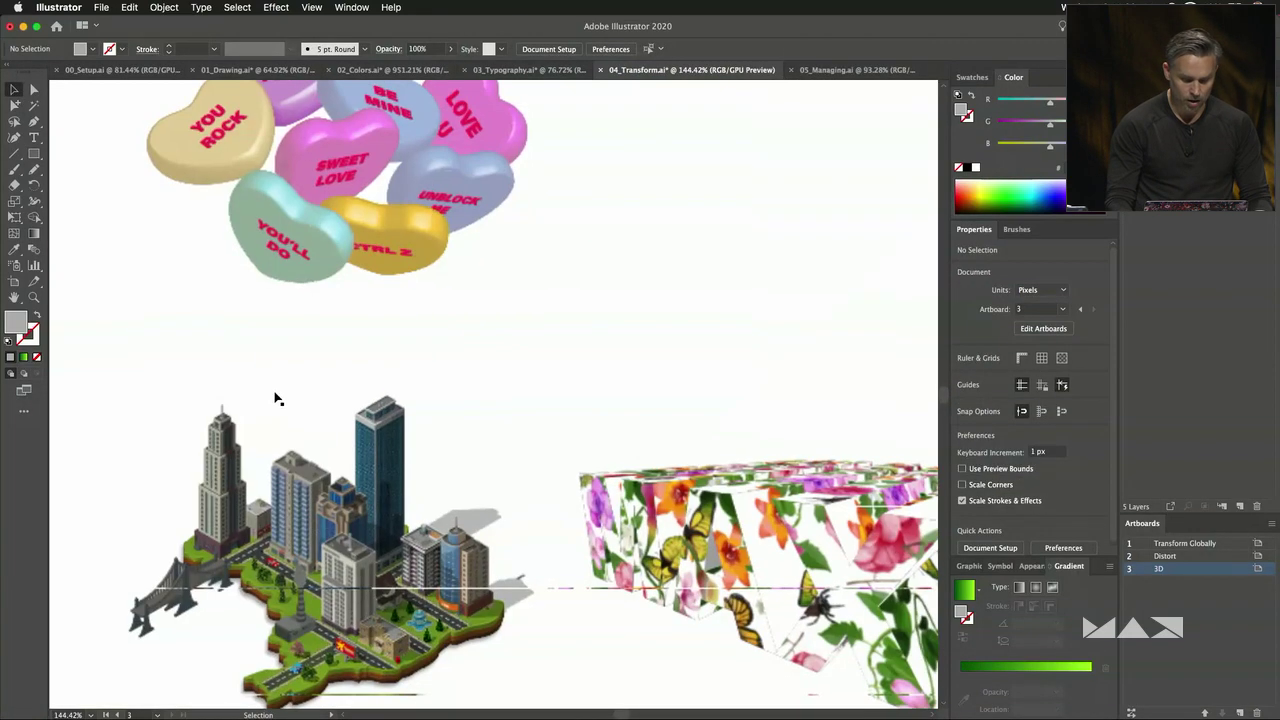
{"action": "scroll", "coordinate": [263, 374], "scroll_direction": "up", "scroll_amount": 2}
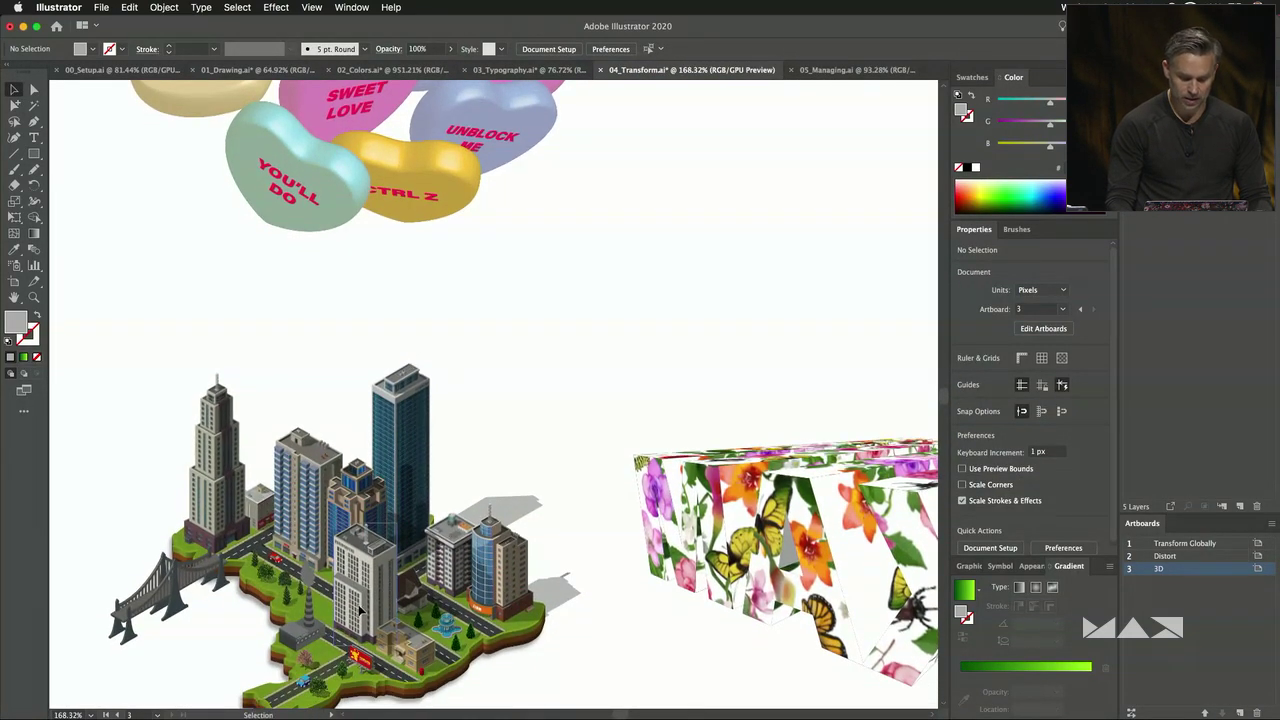
{"action": "left_click", "coordinate": [361, 614]}
{"action": "scroll", "coordinate": [277, 363], "scroll_direction": "down", "scroll_amount": 5}
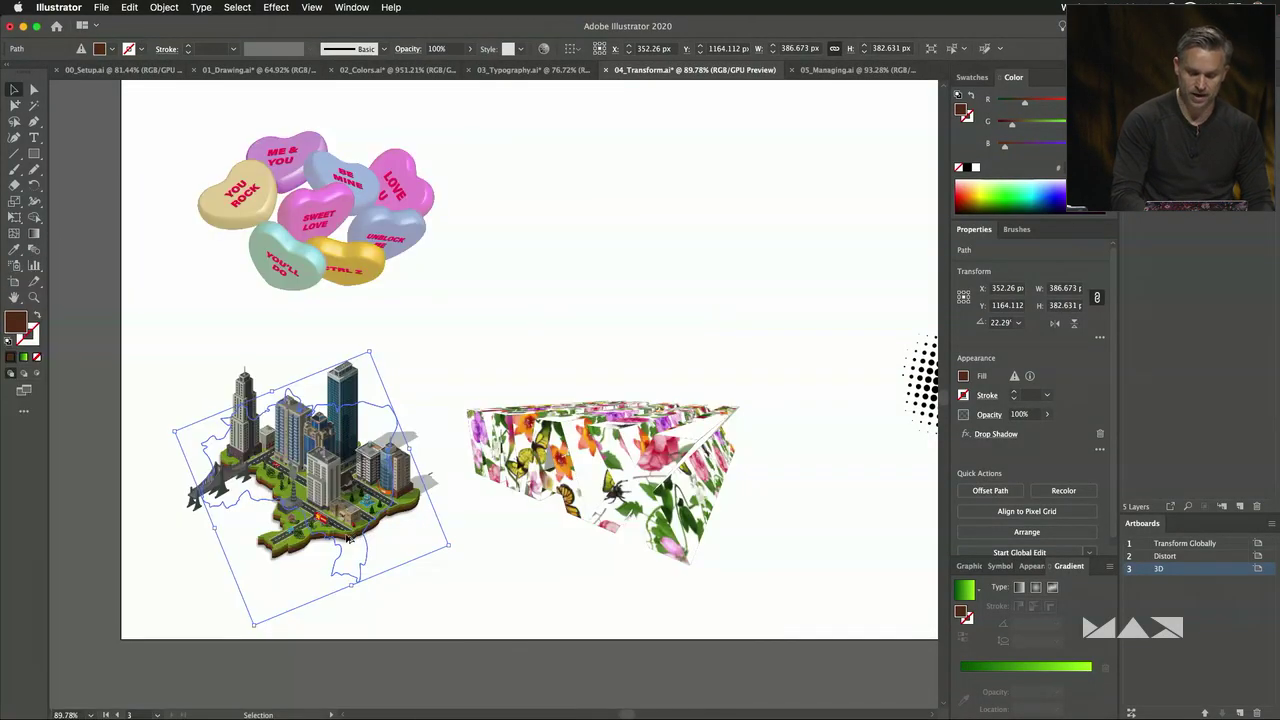
{"action": "left_click", "coordinate": [300, 230]}
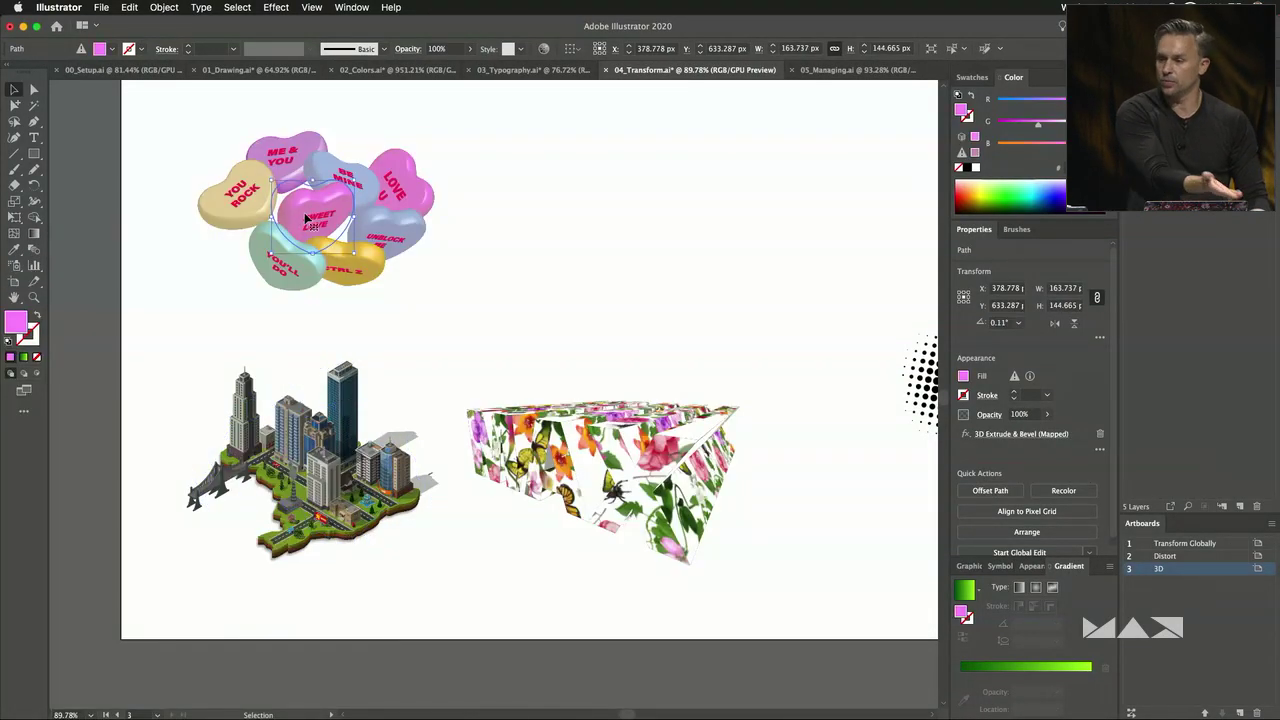
{"action": "left_click", "coordinate": [600, 237]}
Draw a pink circle about 187 px in diameter in the empty area above the halftone dots.
{"action": "left_click_drag", "start_coordinate": [586, 290], "coordinate": [185, 366]}
{"action": "left_click_drag", "start_coordinate": [33, 153], "coordinate": [92, 186]}
{"action": "left_click_drag", "start_coordinate": [481, 262], "coordinate": [541, 308]}
{"action": "scroll", "coordinate": [497, 220], "scroll_direction": "up", "scroll_amount": 5}
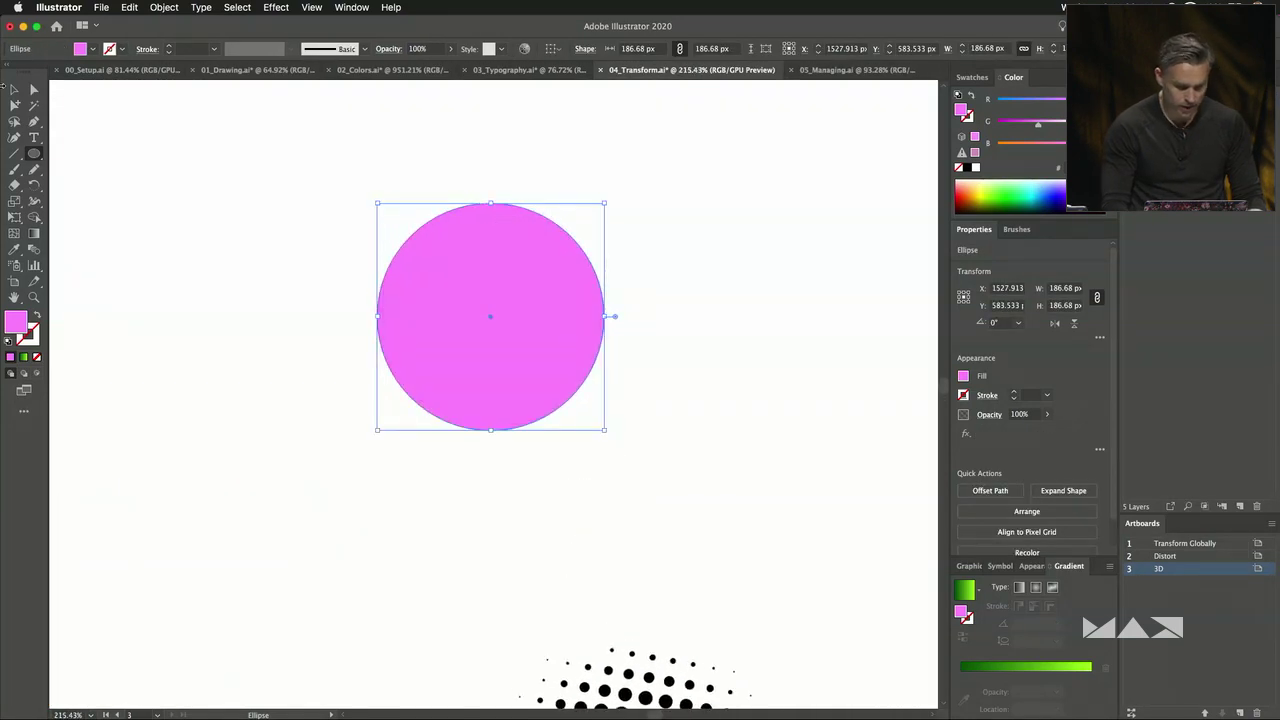
Remove the anchor point on the circle's left side so only the right half remains.
{"action": "left_click", "coordinate": [34, 90]}
{"action": "left_click_drag", "start_coordinate": [420, 385], "coordinate": [418, 384]}
{"action": "key", "text": "Delete"}
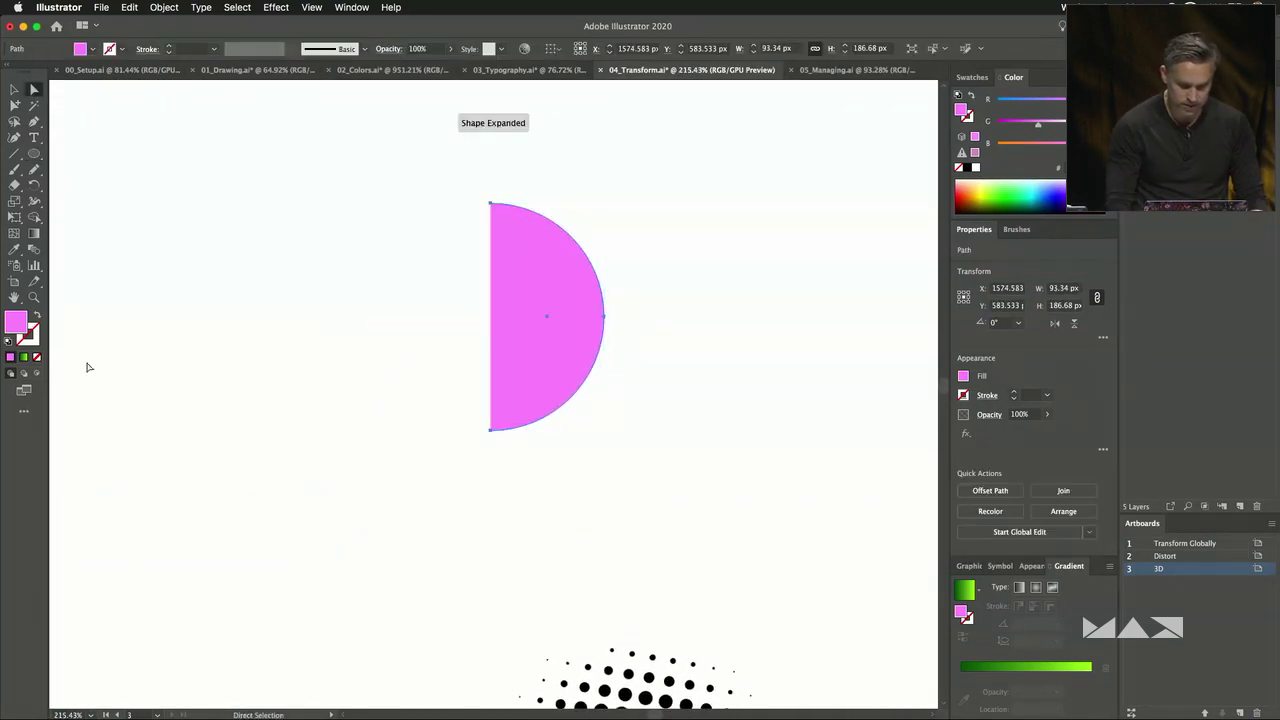
Turn the half circle's pink fill into a stroke with no fill, and set the stroke color to white, FFFFFF.
{"action": "left_click", "coordinate": [37, 316]}
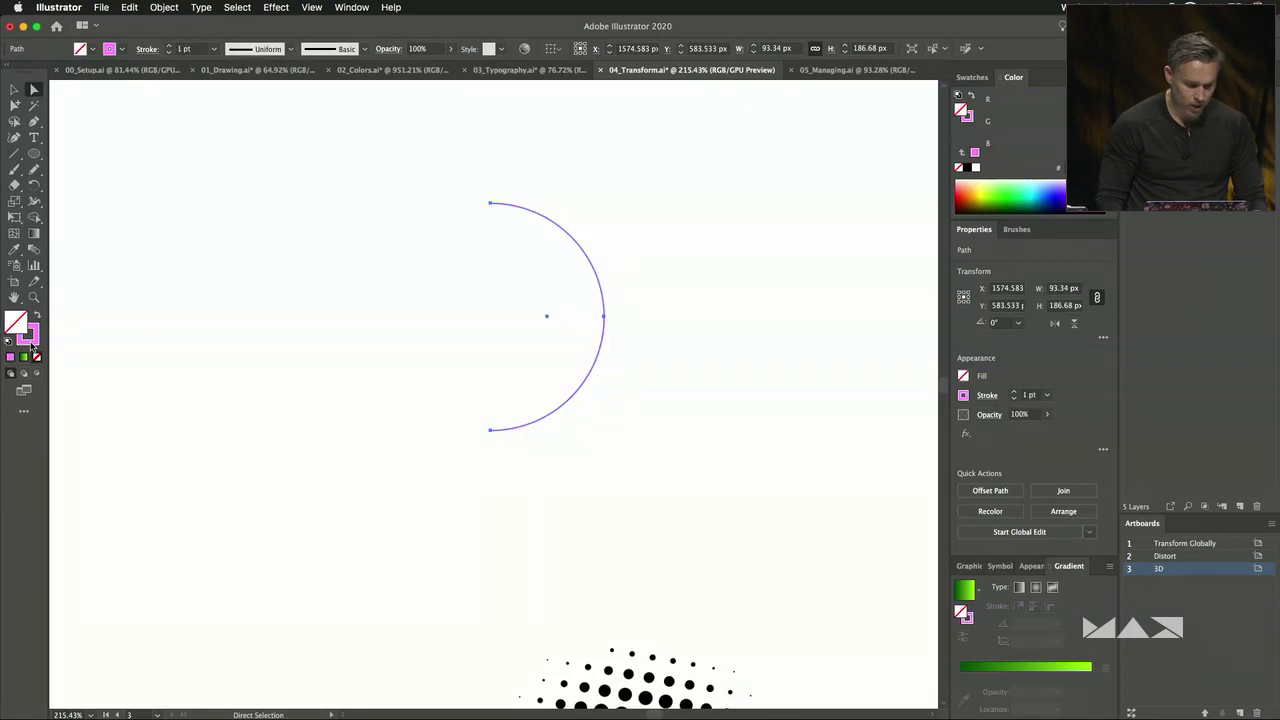
{"action": "left_click_drag", "start_coordinate": [466, 304], "coordinate": [456, 256]}
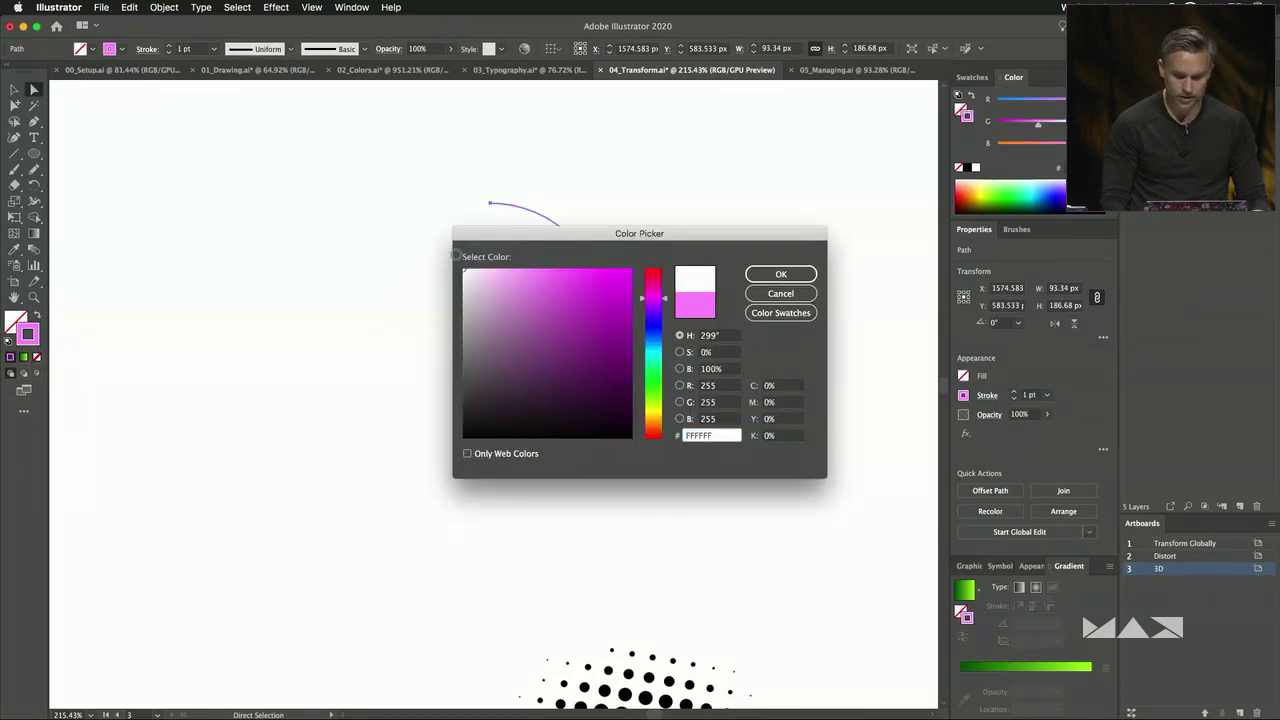
{"action": "left_click", "coordinate": [781, 274]}
Apply a 360° 3D Revolve from the left edge to the half circle, with preview on and rotations of -15°, -15° and 7°.
{"action": "left_click", "coordinate": [14, 90]}
{"action": "left_click", "coordinate": [276, 7]}
{"action": "mouse_move", "coordinate": [420, 90]}
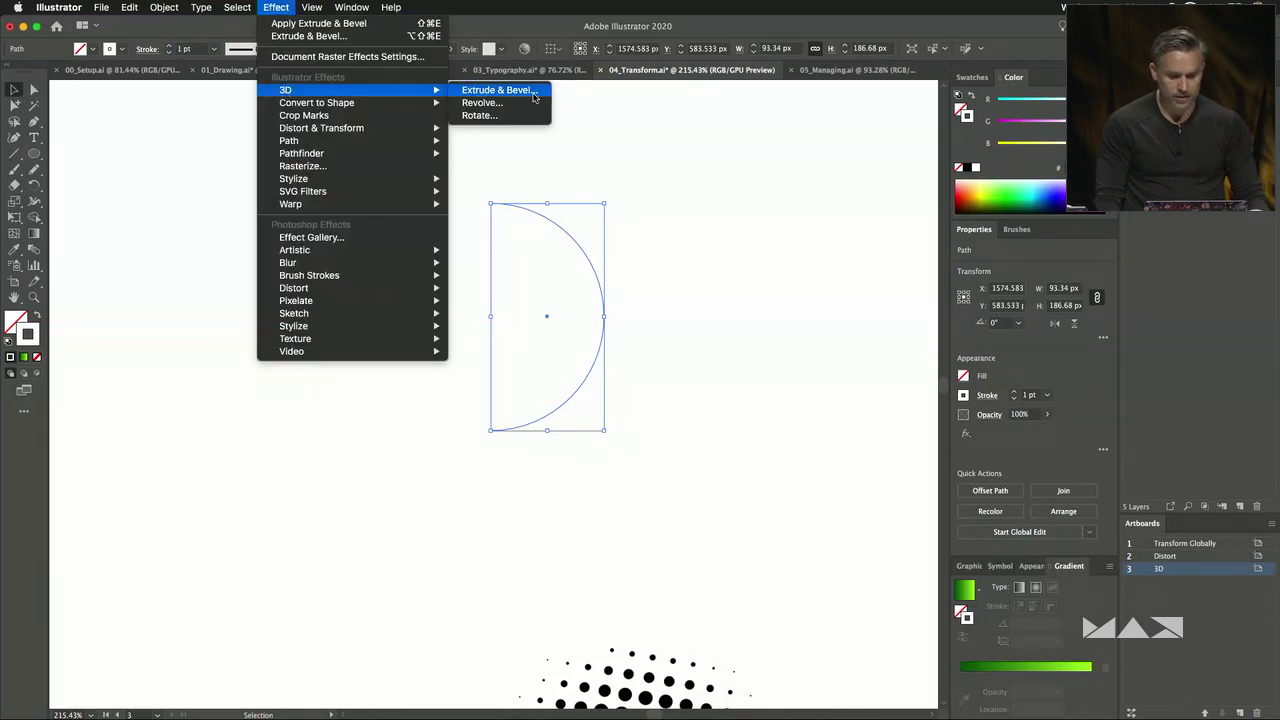
{"action": "left_click", "coordinate": [528, 104]}
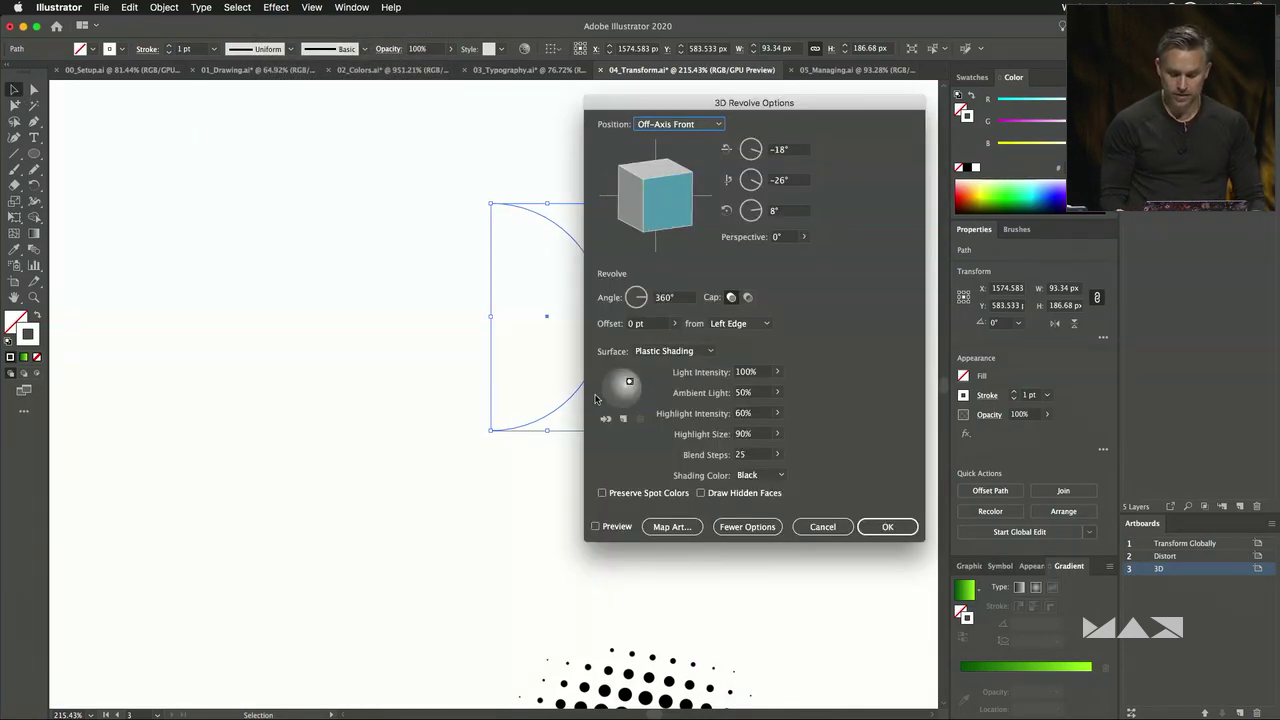
{"action": "left_click", "coordinate": [595, 527]}
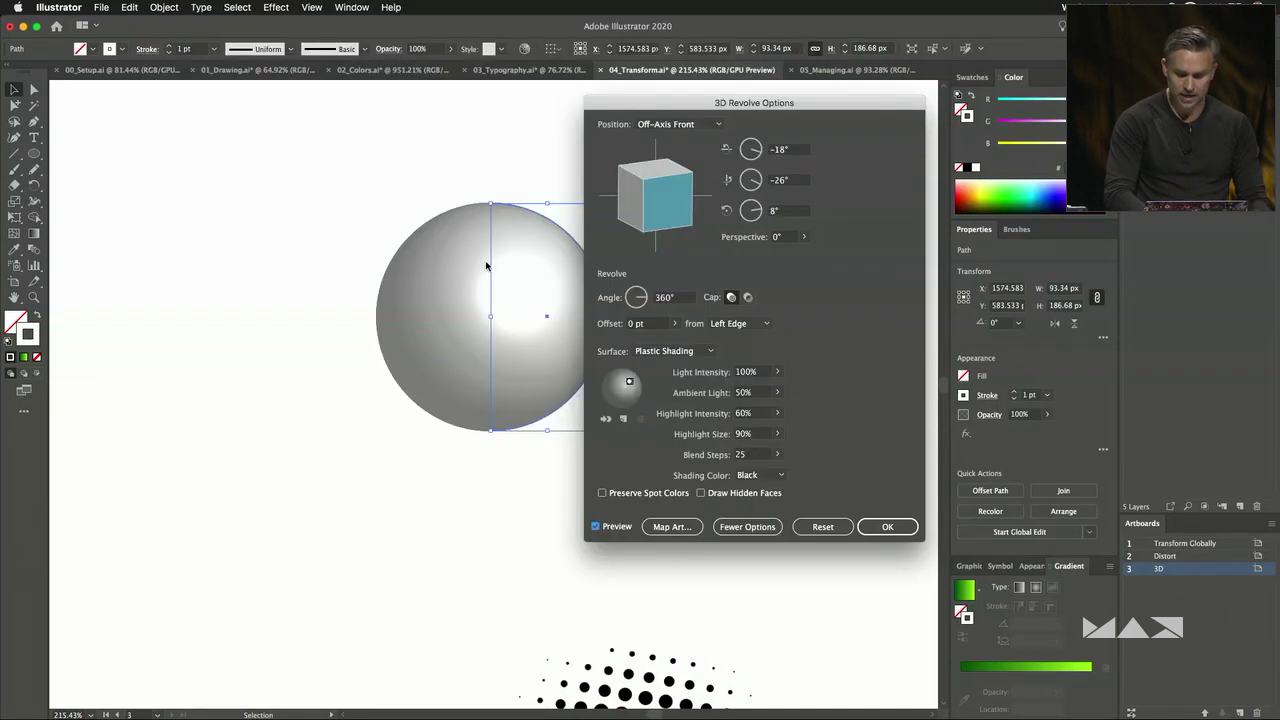
{"action": "mouse_move", "coordinate": [640, 195]}
{"action": "left_mouse_down"}
{"action": "mouse_move", "coordinate": [649, 208]}
{"action": "mouse_move", "coordinate": [660, 196]}
{"action": "left_mouse_up"}
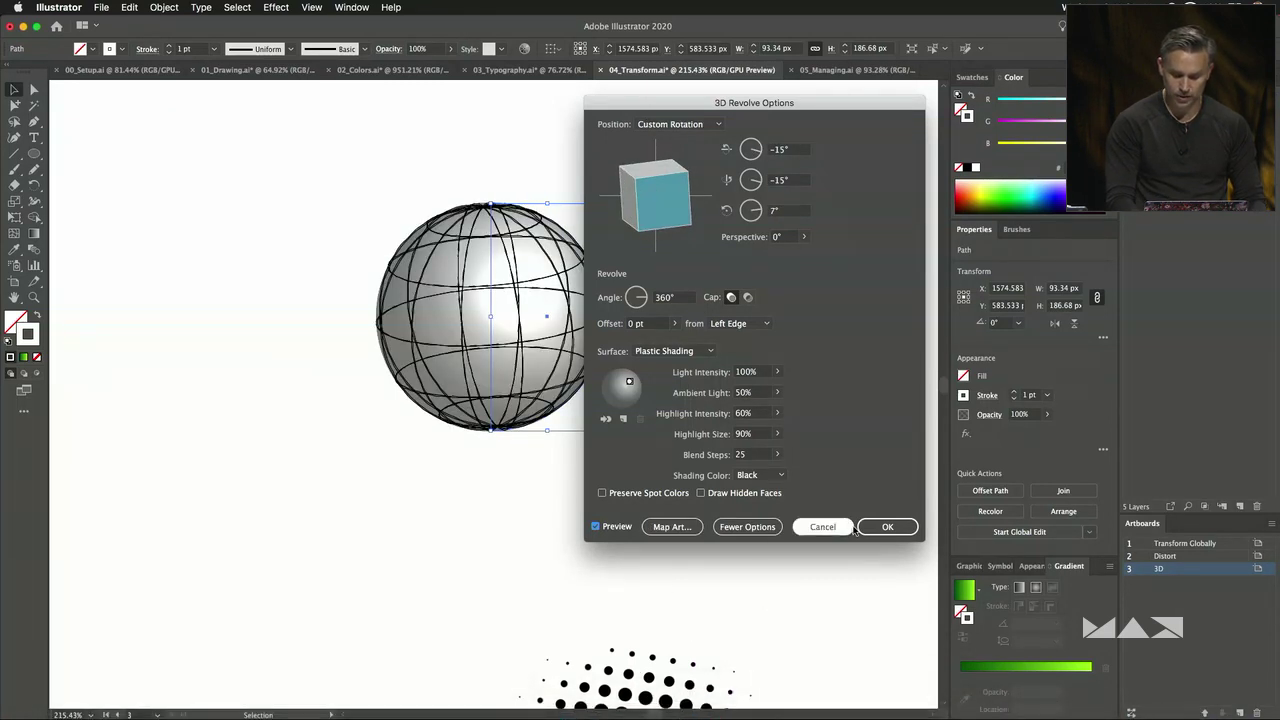
{"action": "left_click", "coordinate": [887, 526]}
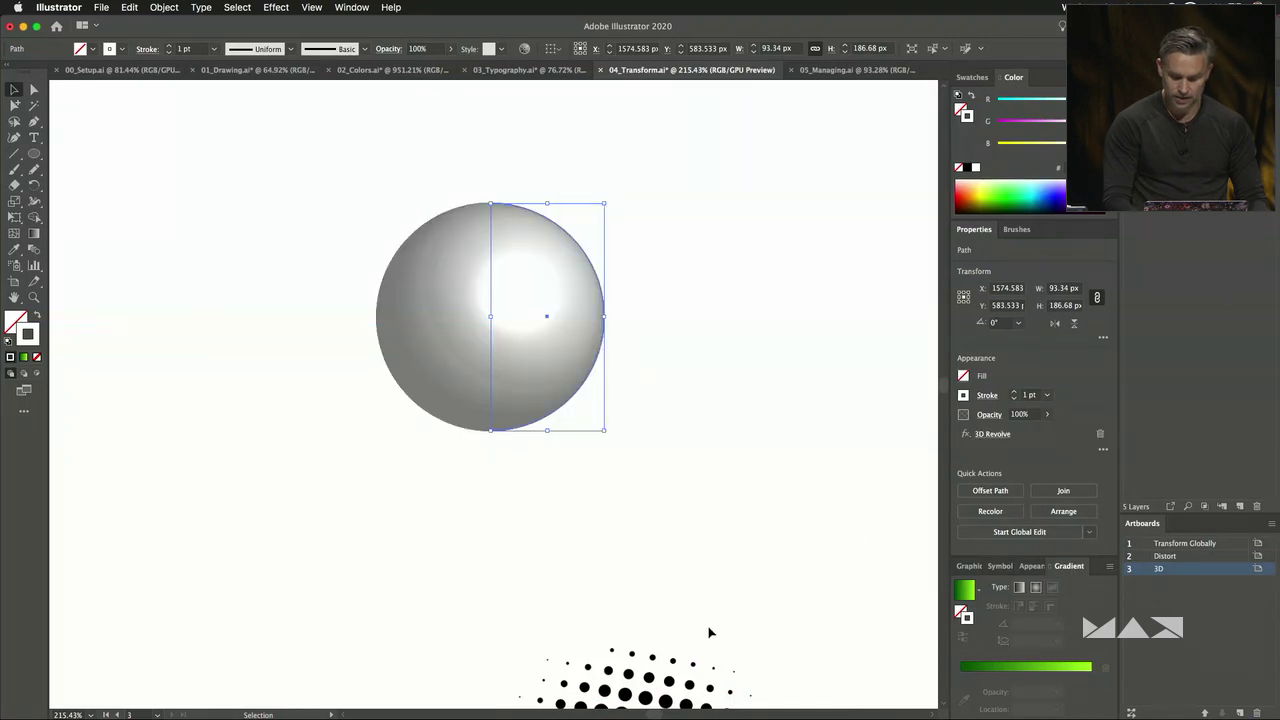
Move the halftone square up toward the sphere, shift the sphere up and left, and check the square's Color Halftone settings.
{"action": "left_click_drag", "start_coordinate": [652, 678], "coordinate": [735, 477]}
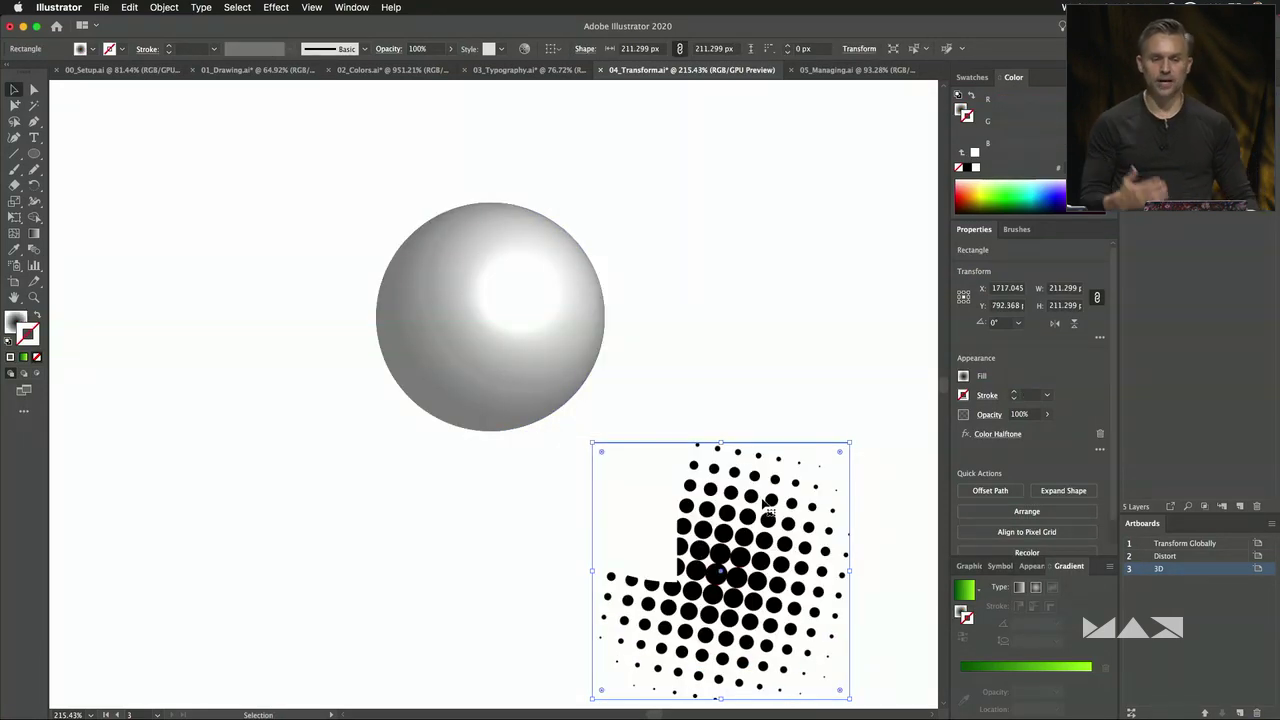
{"action": "left_click_drag", "start_coordinate": [500, 314], "coordinate": [410, 264]}
{"action": "left_click_drag", "start_coordinate": [528, 385], "coordinate": [323, 606]}
{"action": "key", "text": "super+shift+a"}
{"action": "left_click_drag", "start_coordinate": [725, 510], "coordinate": [700, 445]}
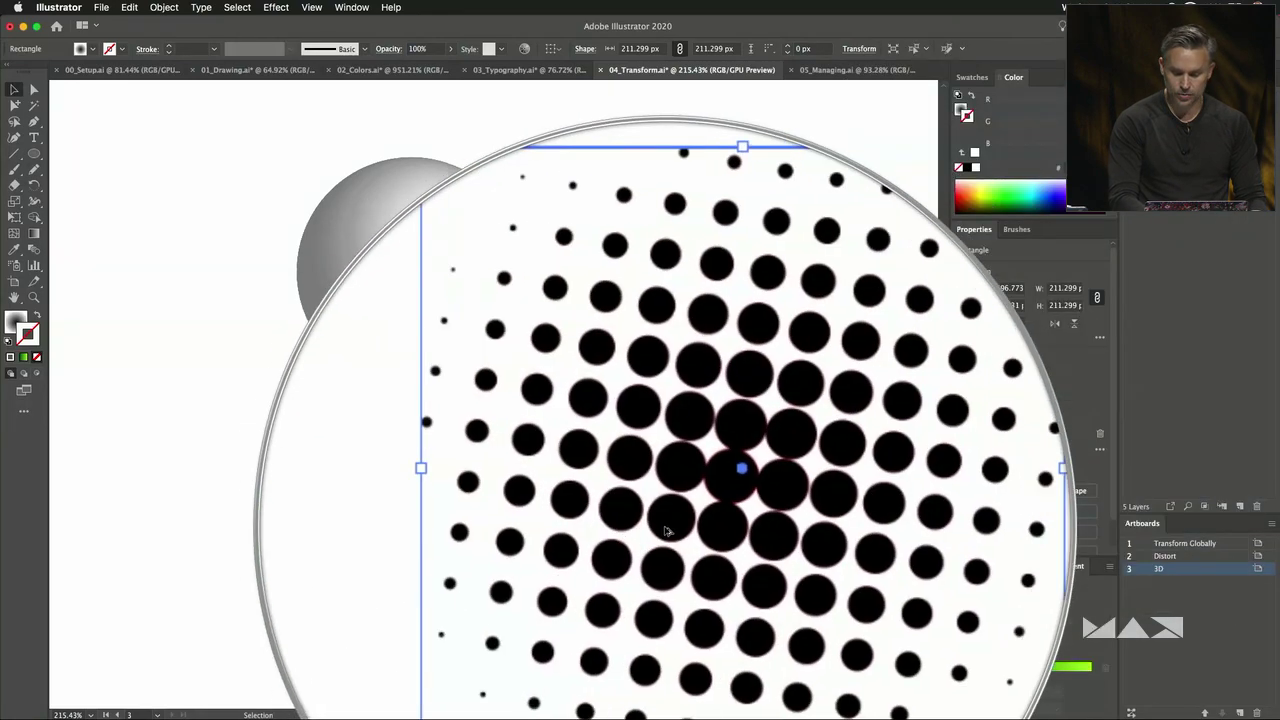
{"action": "left_click", "coordinate": [998, 434]}
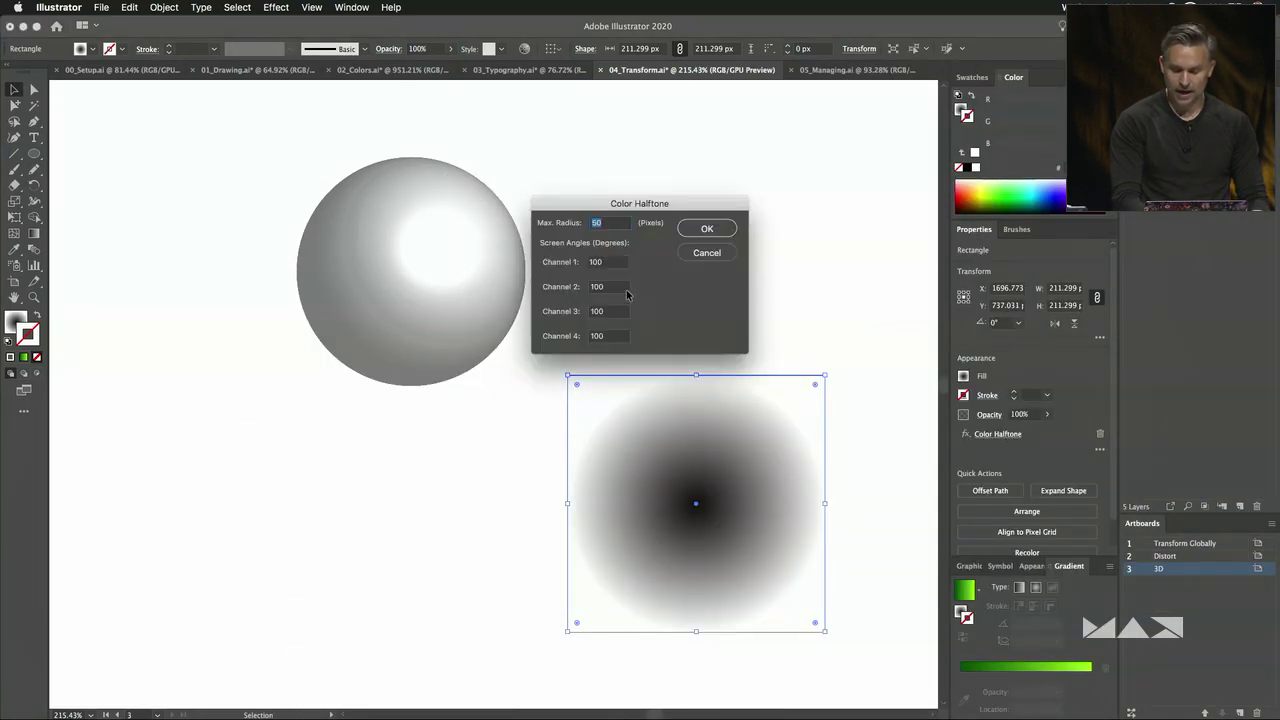
{"action": "left_click", "coordinate": [704, 253]}
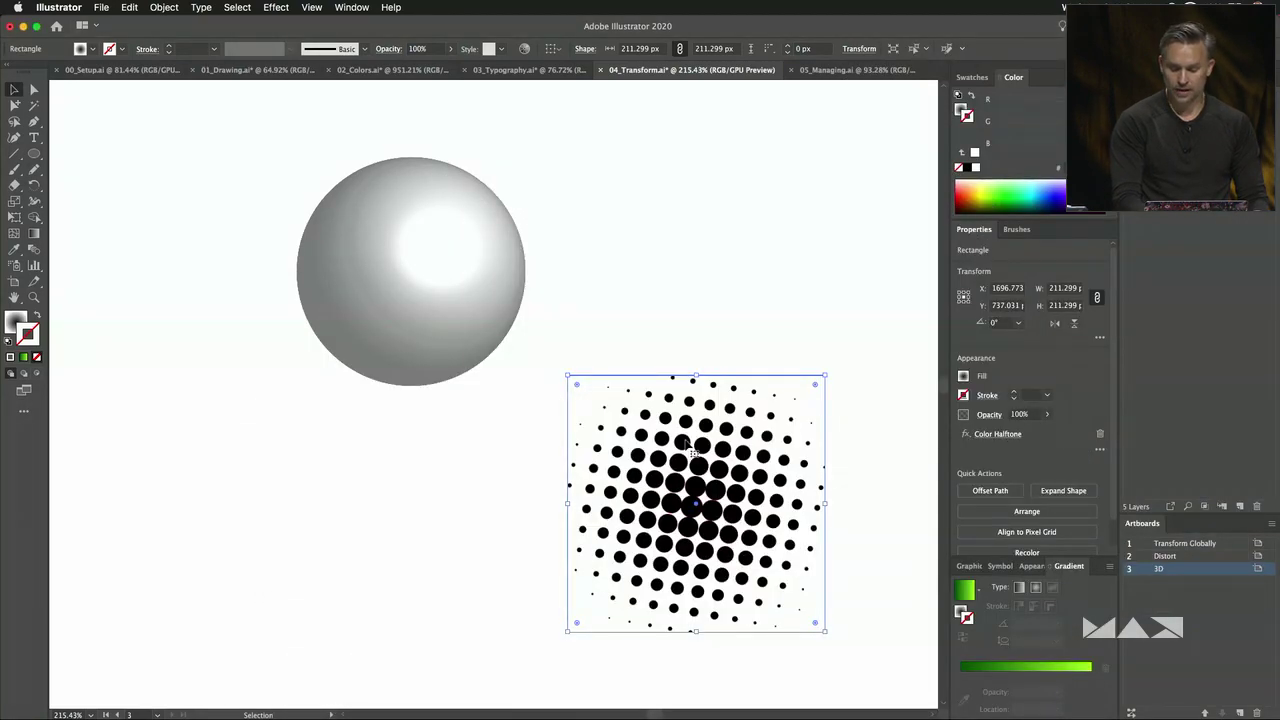
Reopen the sphere's 3D Revolve settings with preview on, and open its art mapping.
{"action": "left_click", "coordinate": [418, 268]}
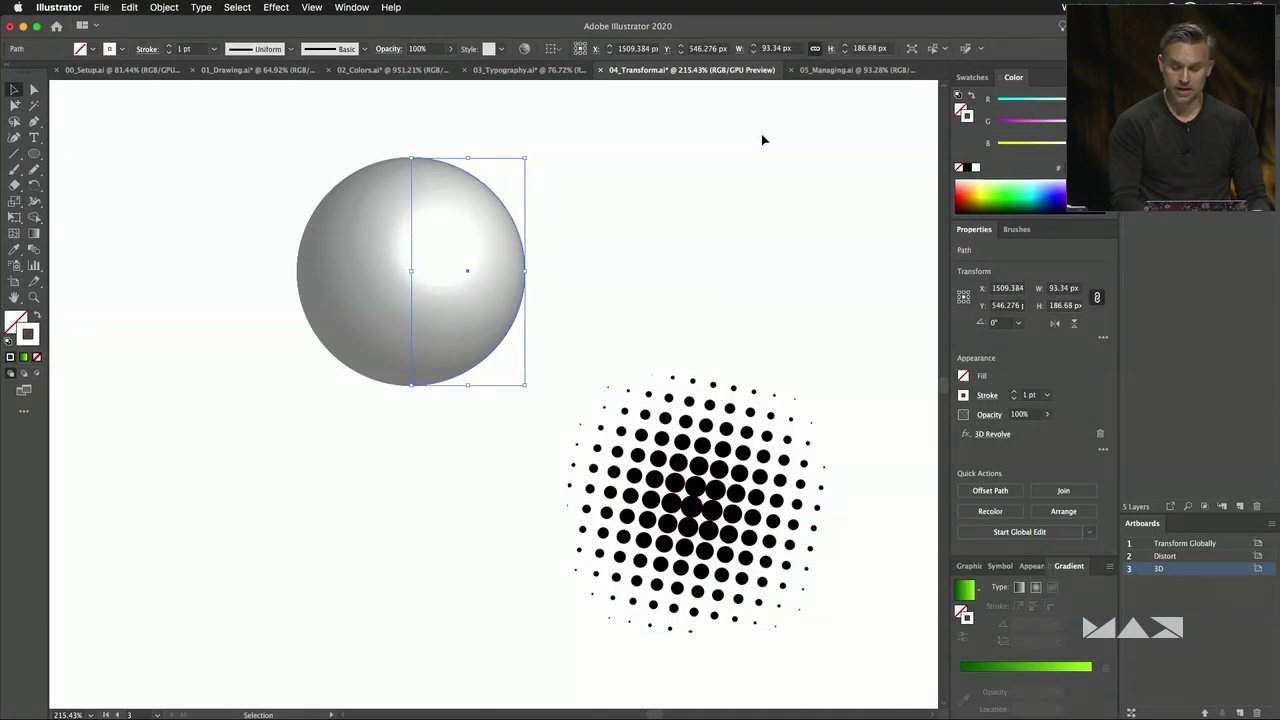
{"action": "left_click", "coordinate": [289, 8]}
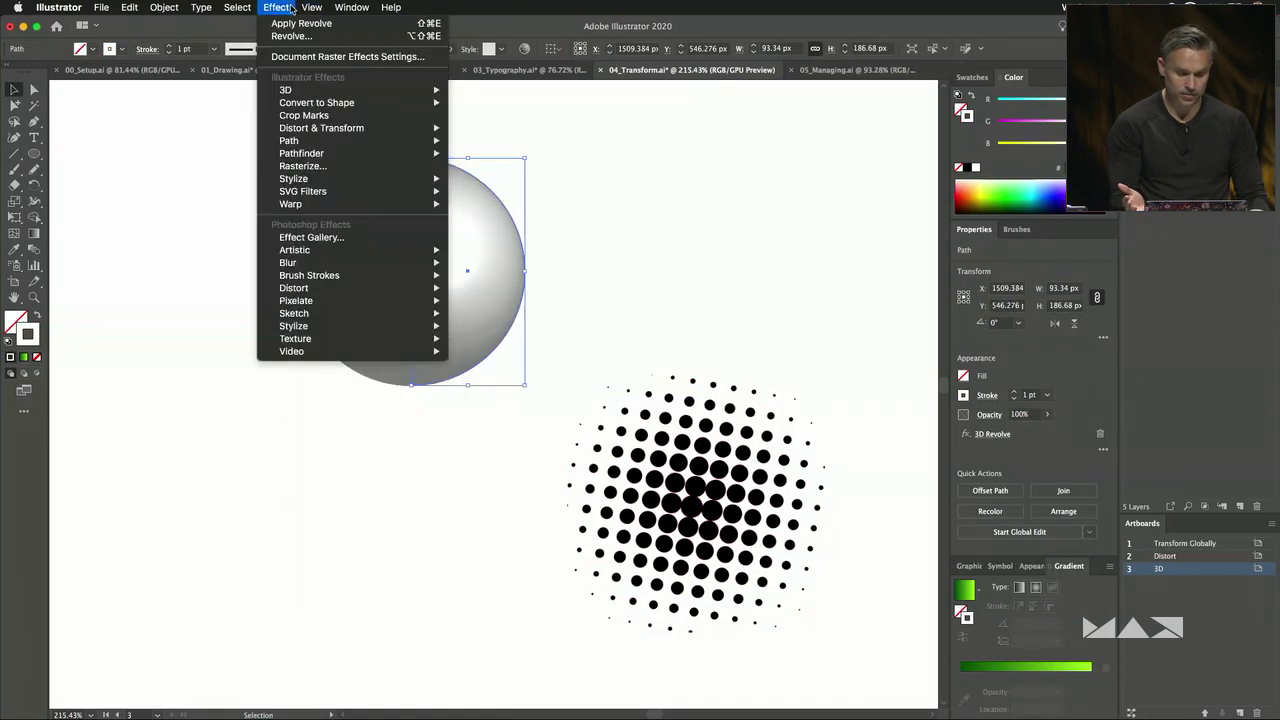
{"action": "left_click", "coordinate": [289, 8]}
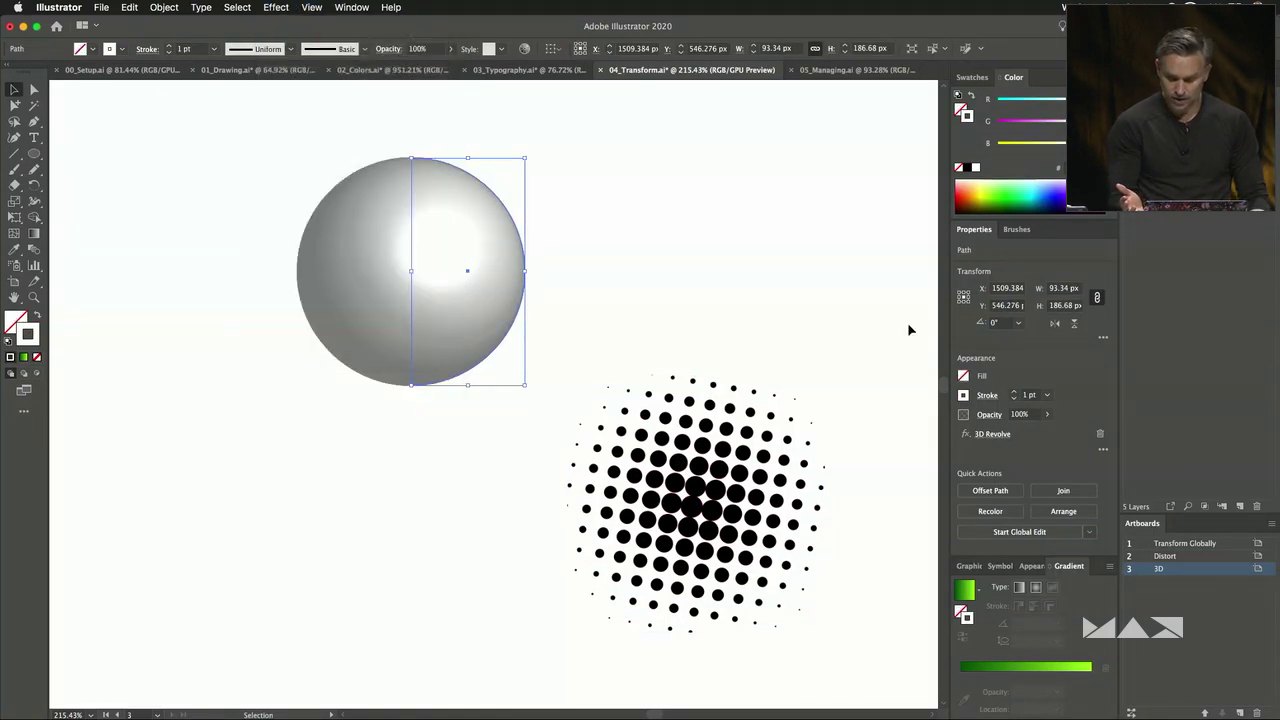
{"action": "left_click", "coordinate": [988, 434]}
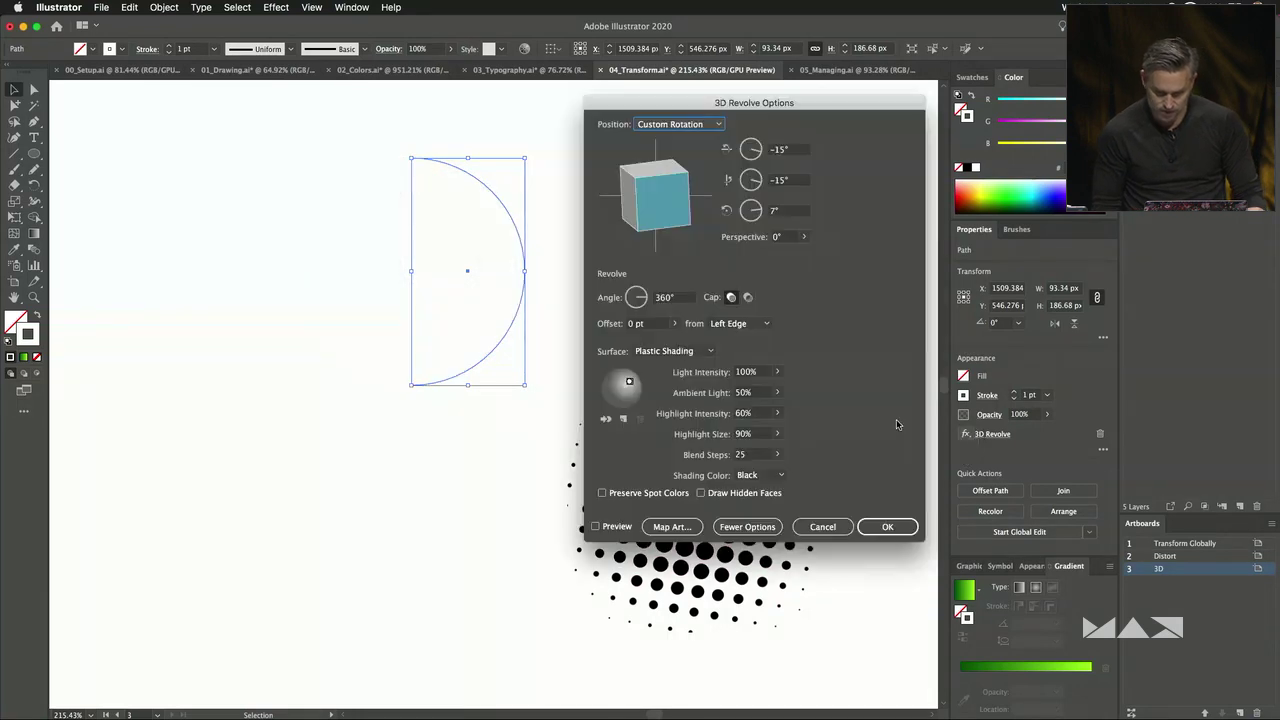
{"action": "left_click", "coordinate": [595, 527]}
{"action": "left_click", "coordinate": [671, 527]}
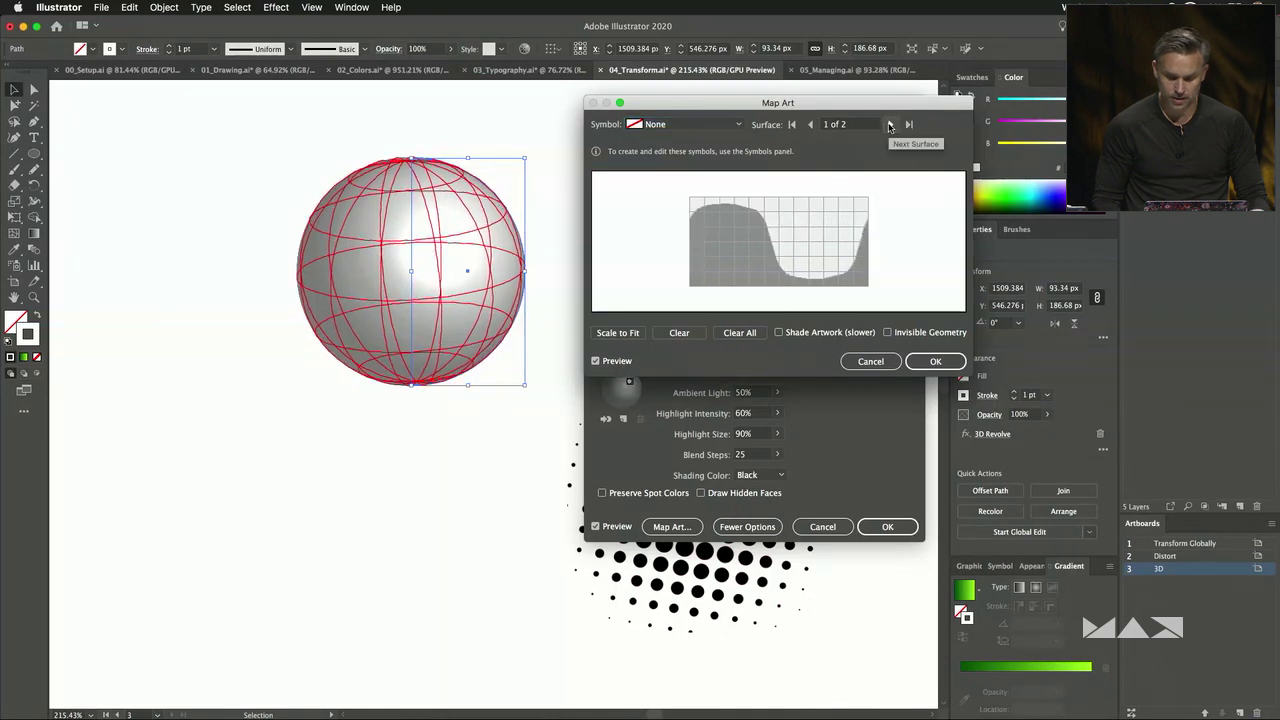
Map New Symbol 2, the colored halftone dots, onto surface 1 of 2 and scale it to fit.
{"action": "left_click", "coordinate": [701, 125]}
{"action": "left_click", "coordinate": [729, 122]}
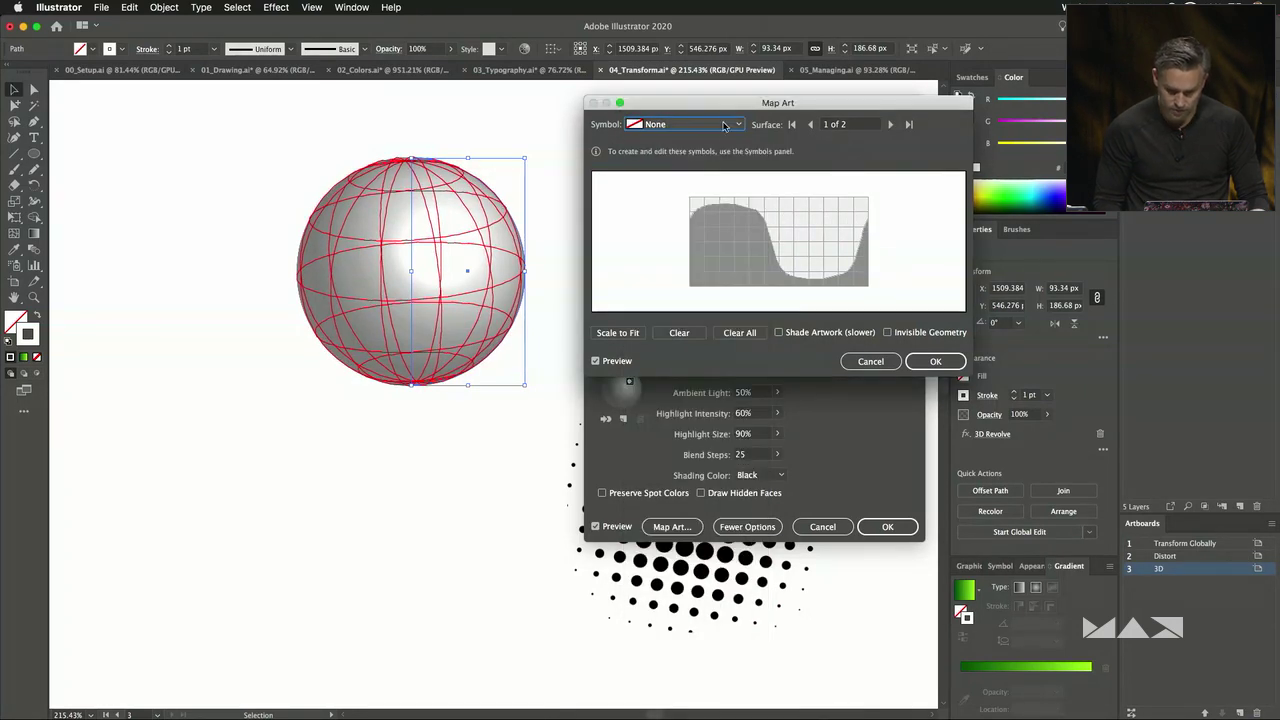
{"action": "left_click", "coordinate": [888, 124]}
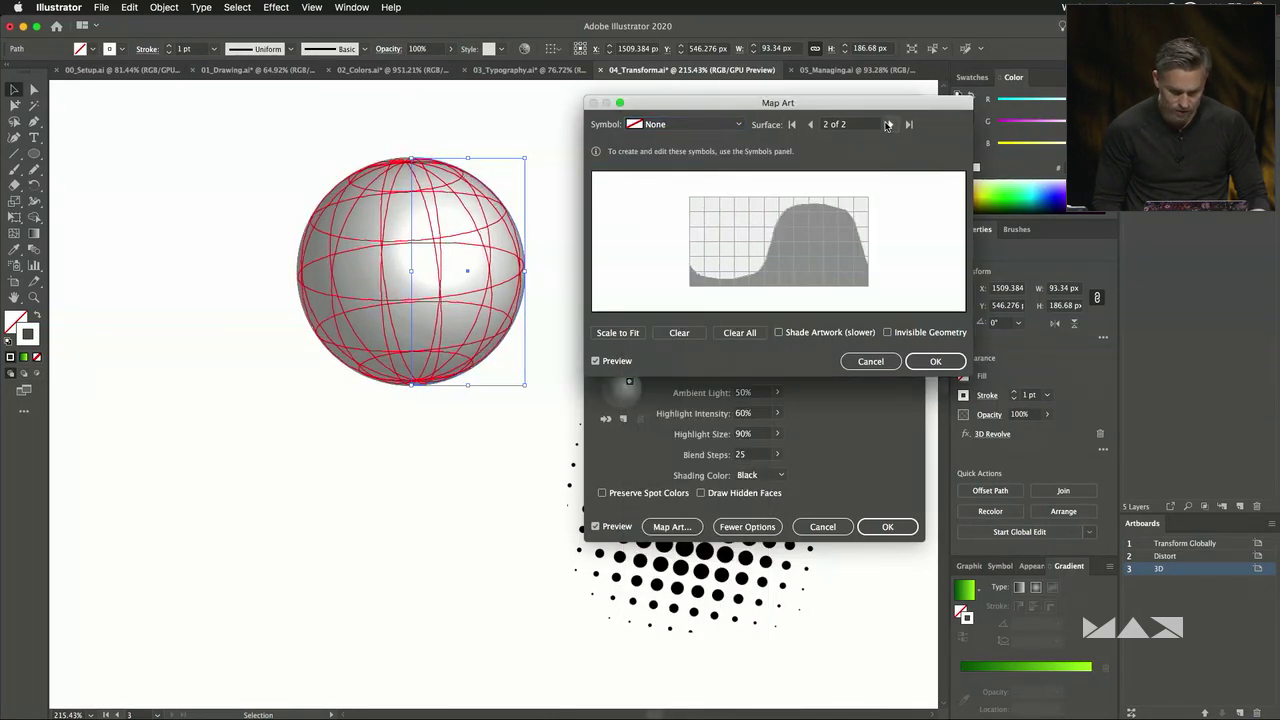
{"action": "left_click", "coordinate": [810, 124]}
{"action": "left_click", "coordinate": [695, 125]}
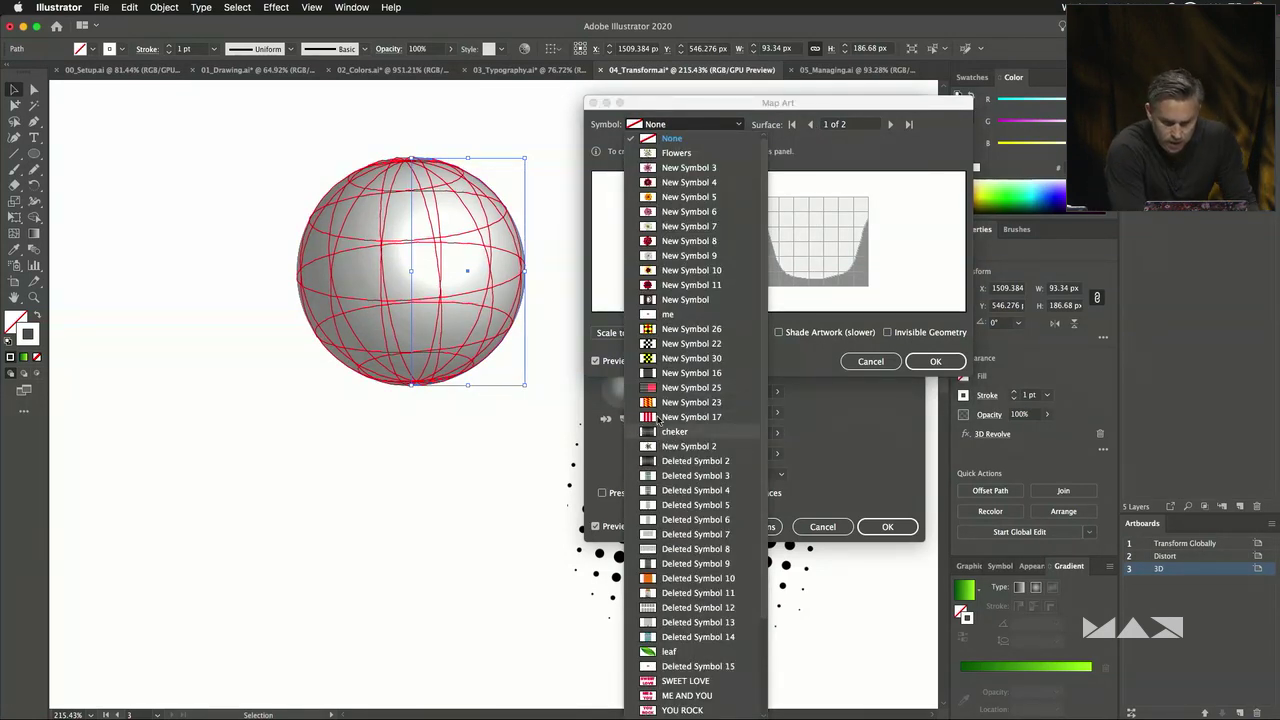
{"action": "scroll", "coordinate": [690, 480], "scroll_direction": "down", "scroll_amount": 3}
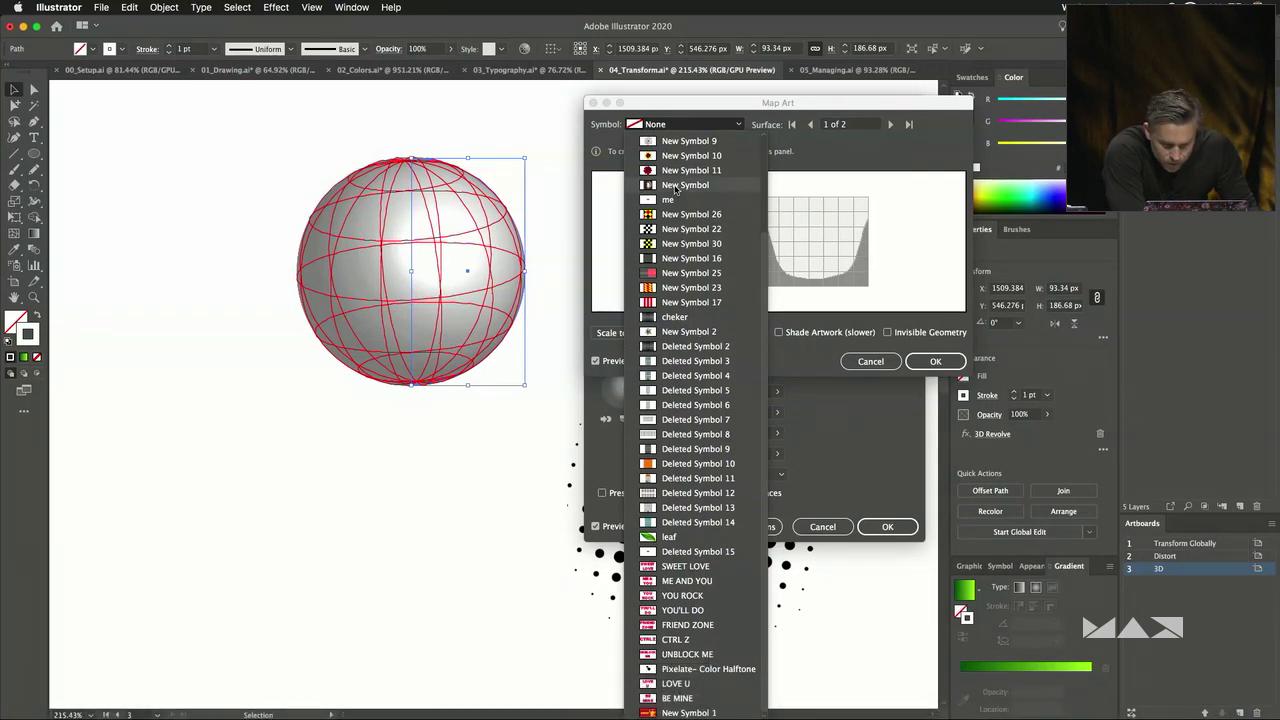
{"action": "left_click", "coordinate": [680, 333]}
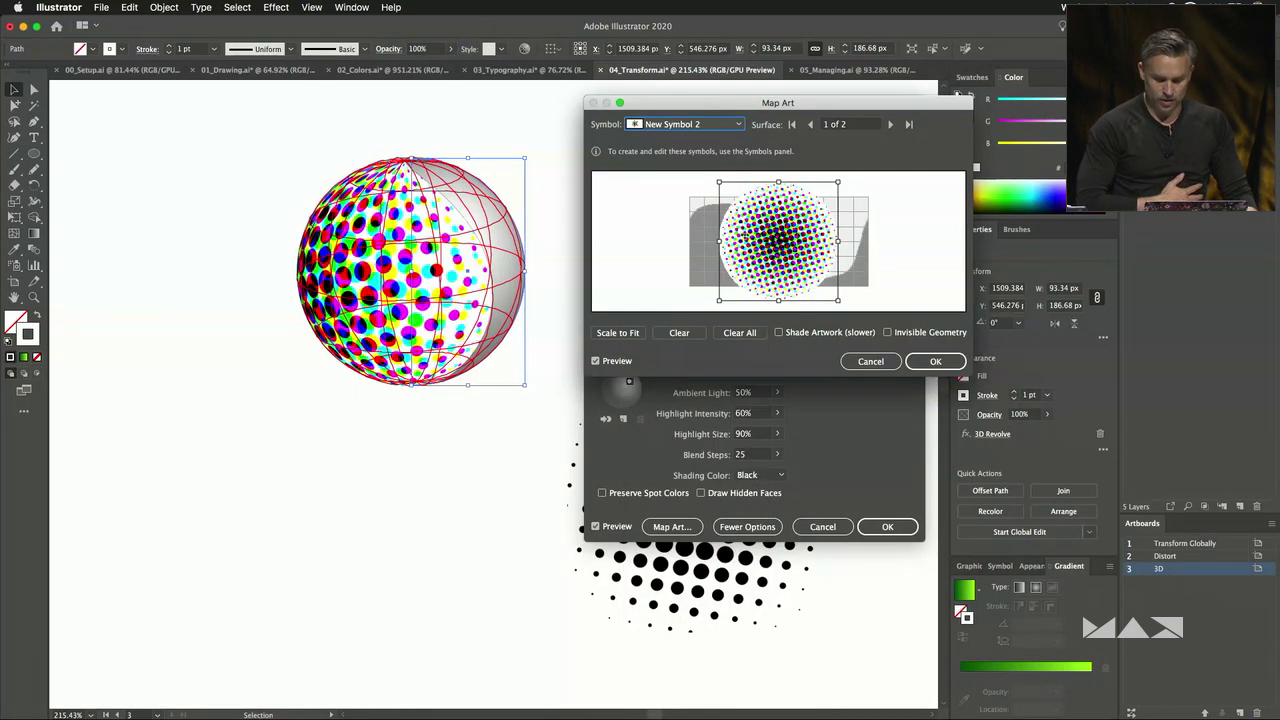
{"action": "left_click", "coordinate": [618, 333]}
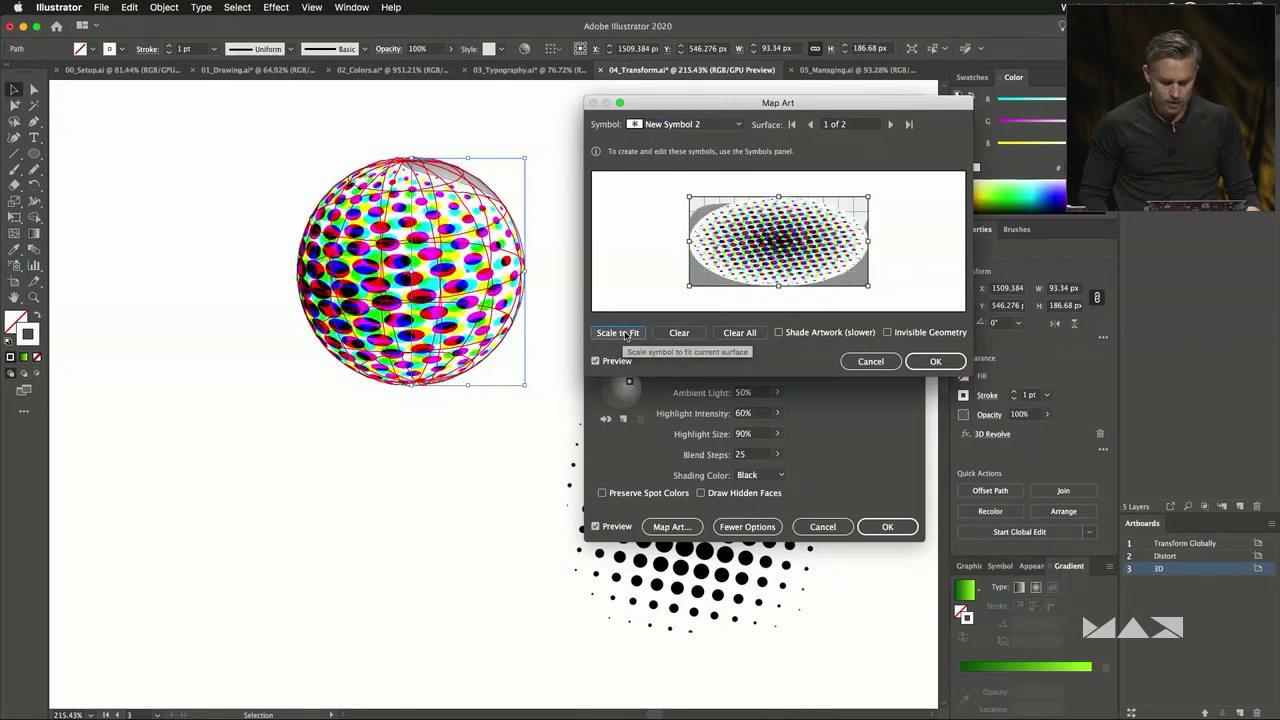
Narrow the mapped halftone symbol from its right side to about two thirds of the surface width, and accept the mapping.
{"action": "left_click_drag", "start_coordinate": [869, 242], "coordinate": [812, 242]}
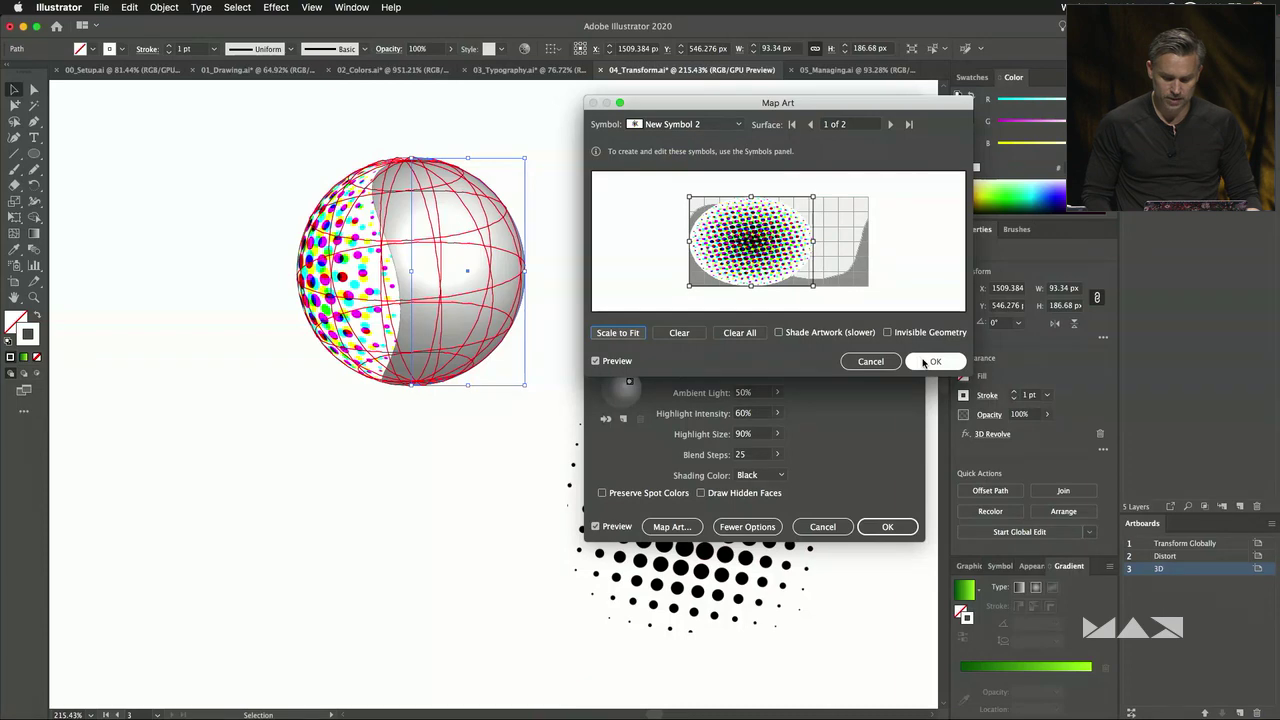
{"action": "left_click", "coordinate": [667, 122]}
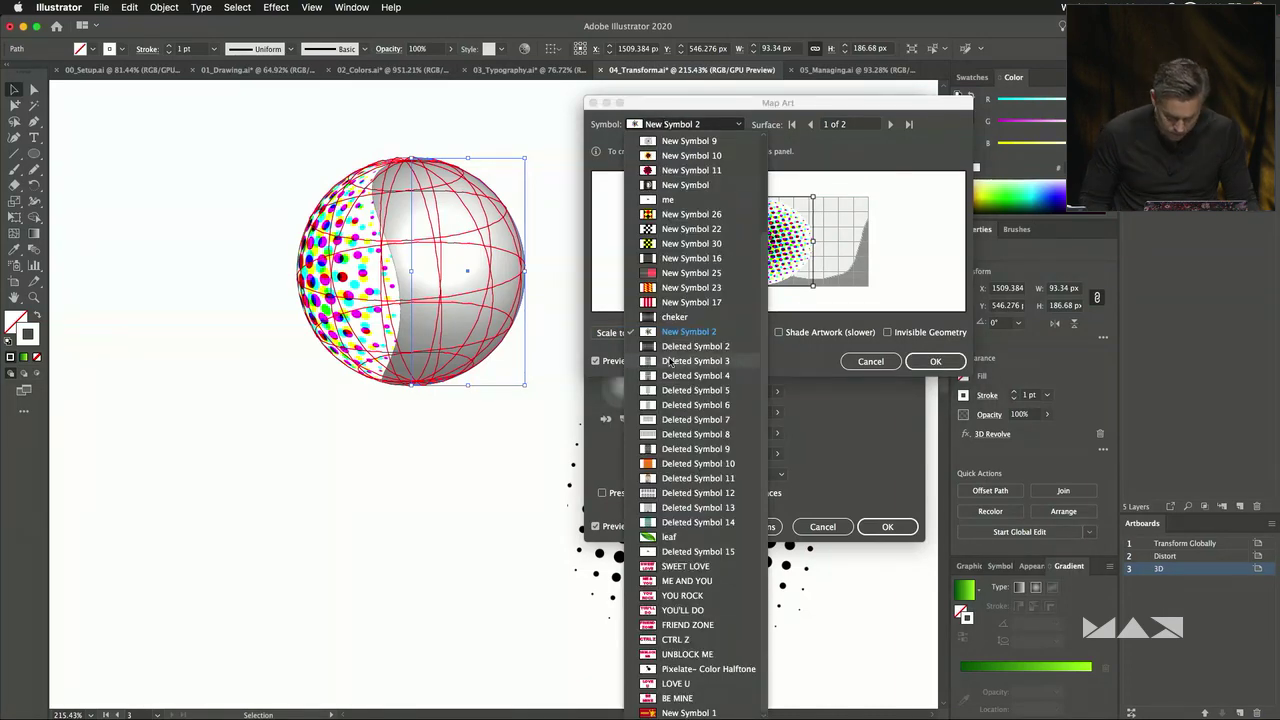
{"action": "left_click", "coordinate": [690, 259]}
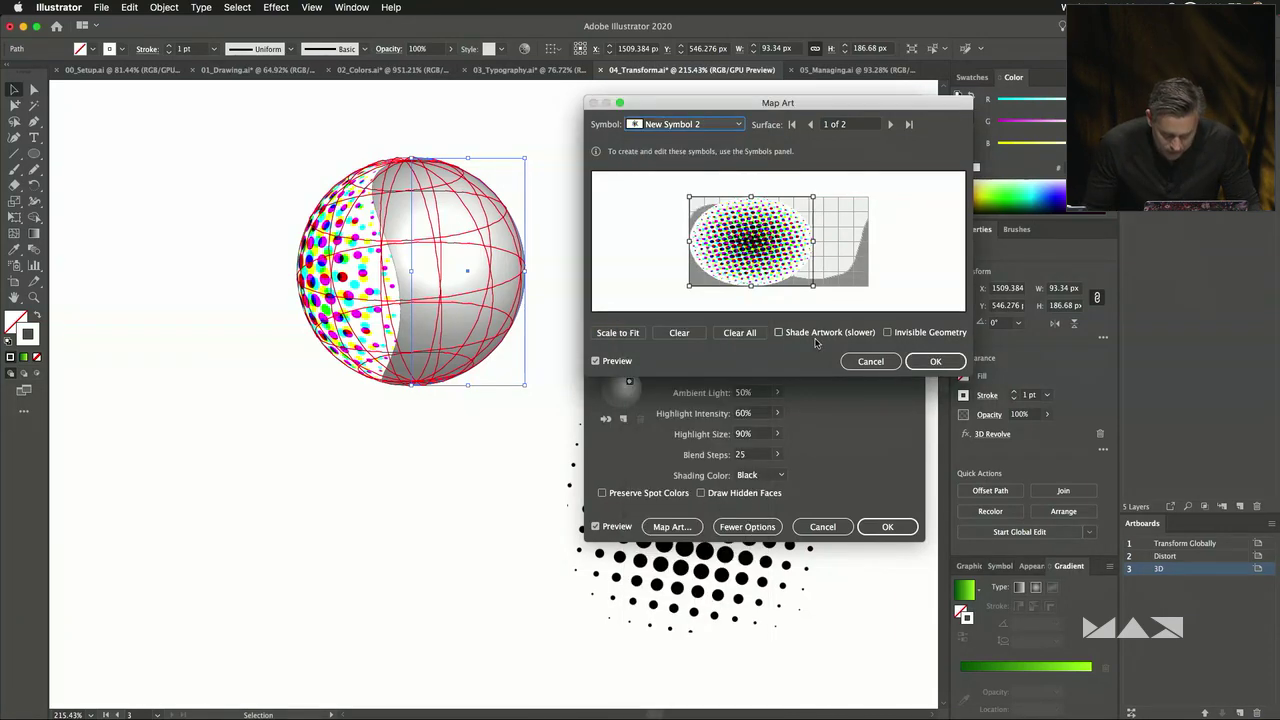
{"action": "left_click", "coordinate": [932, 361]}
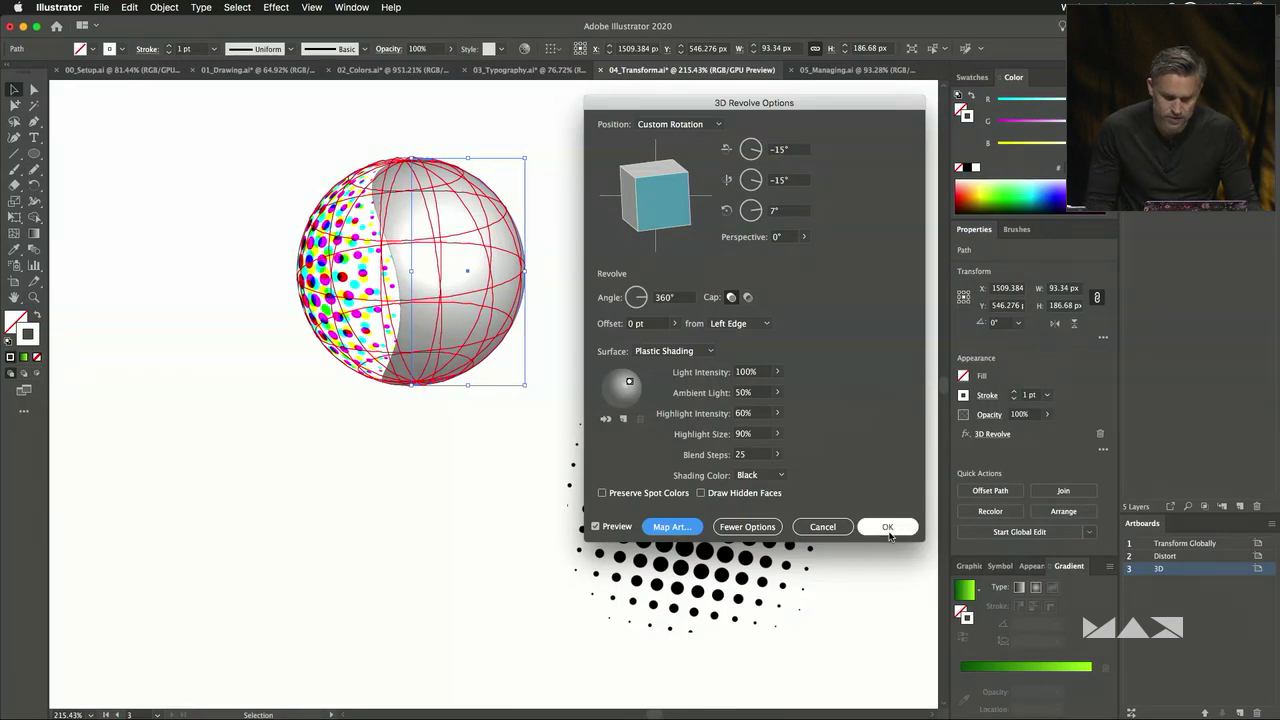
Set the sphere's surface to No Shading, rotate it to -122°, -78° and 111°, and apply the 3D Revolve changes.
{"action": "left_click", "coordinate": [672, 351]}
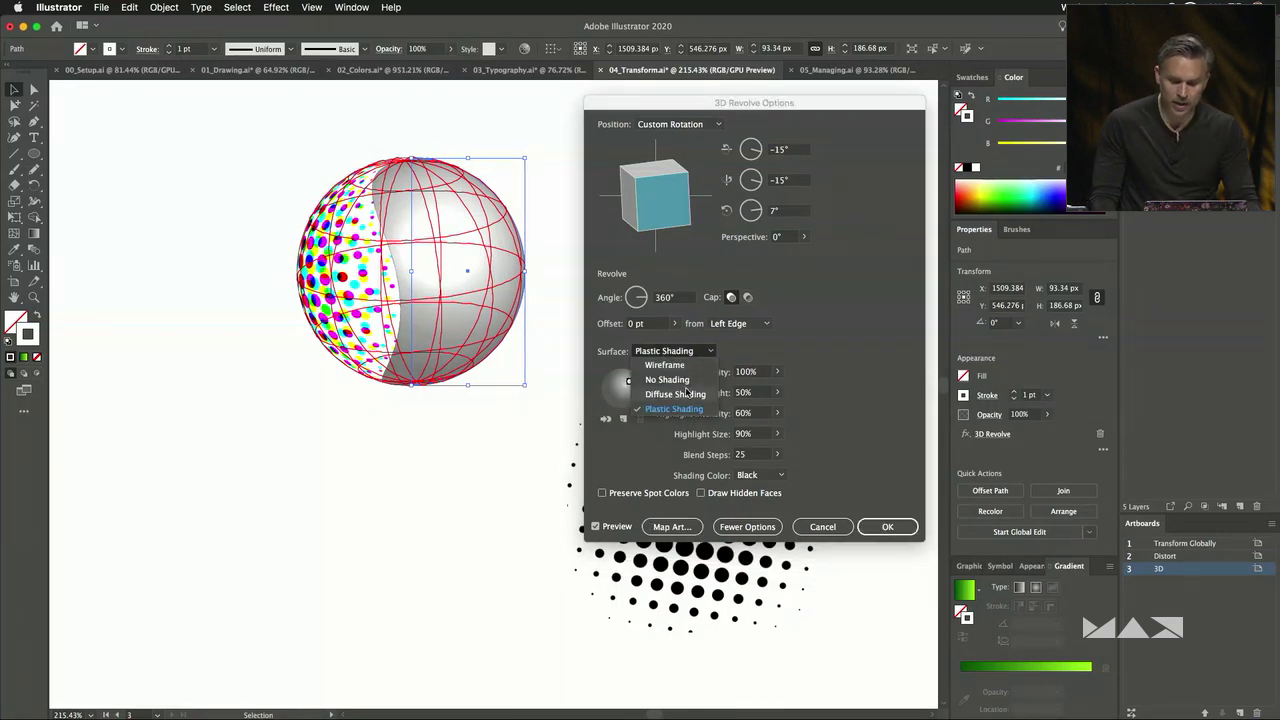
{"action": "left_click", "coordinate": [686, 381]}
{"action": "left_click_drag", "start_coordinate": [657, 185], "coordinate": [645, 220]}
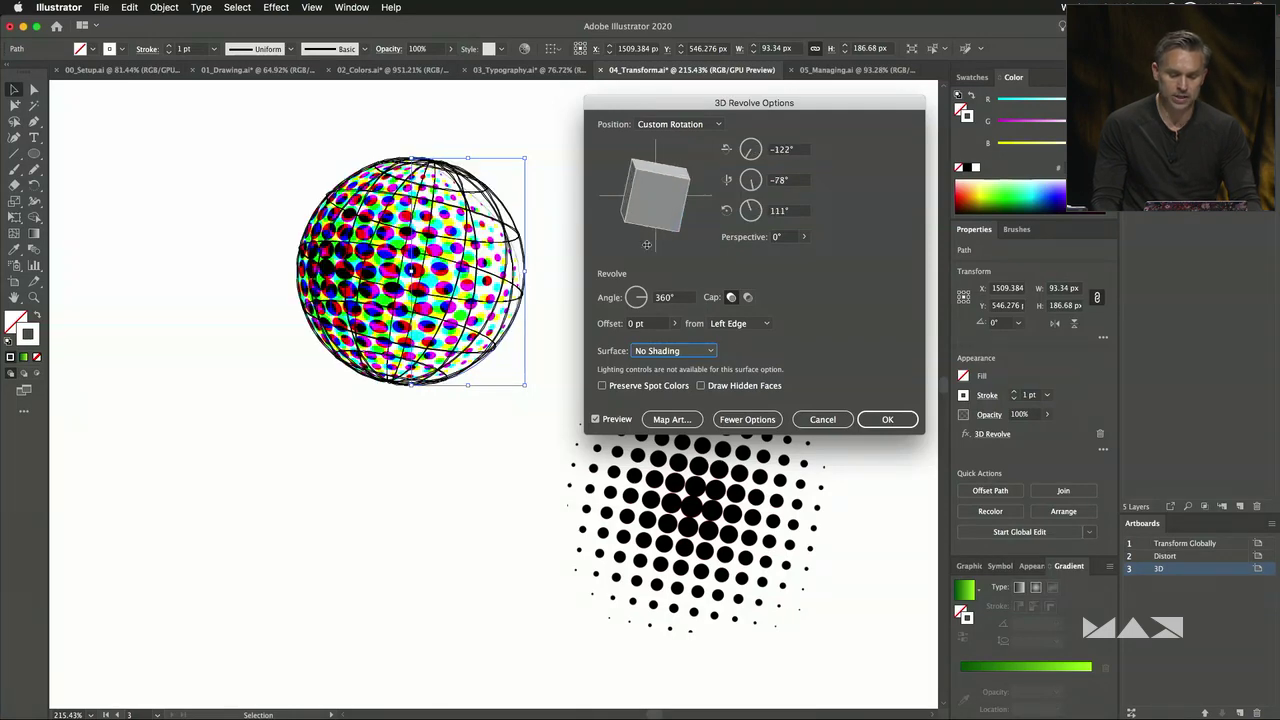
{"action": "left_click", "coordinate": [887, 419]}
{"action": "left_click", "coordinate": [286, 443]}
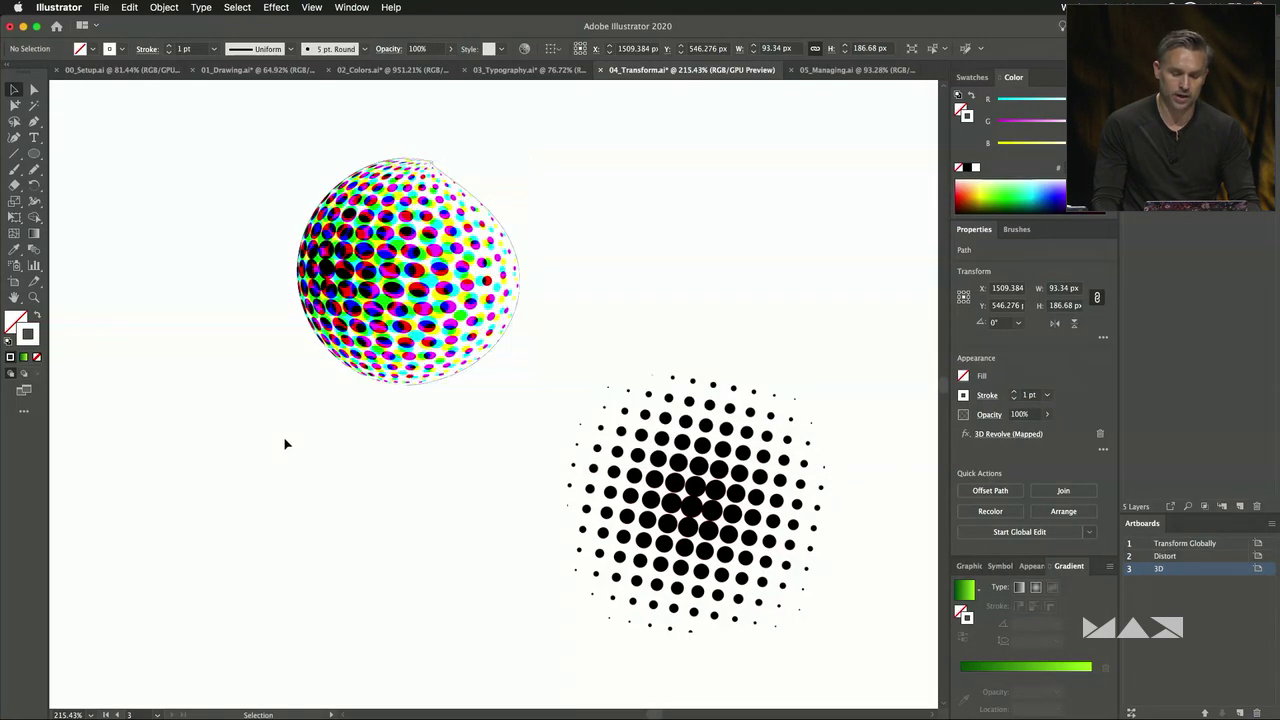
Move the black halftone square straight up beside the dotted sphere and deselect it.
{"action": "left_click_drag", "start_coordinate": [680, 490], "coordinate": [680, 395]}
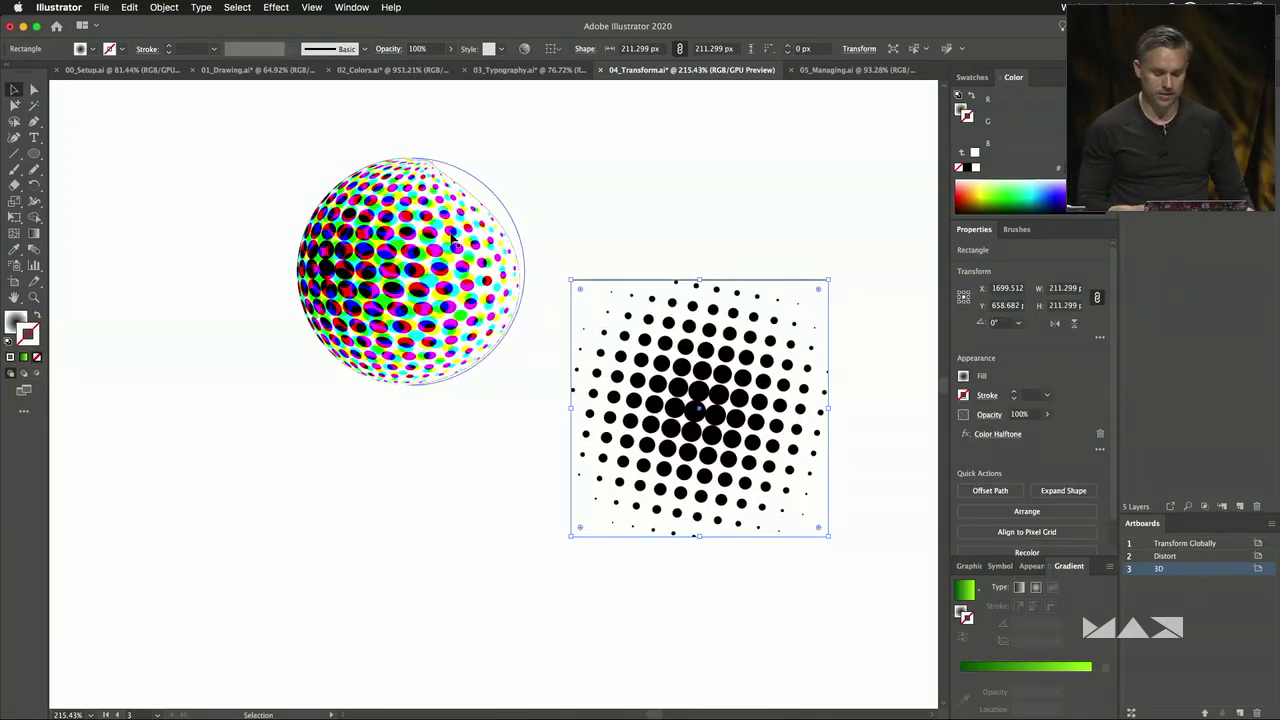
{"action": "left_click", "coordinate": [437, 563]}
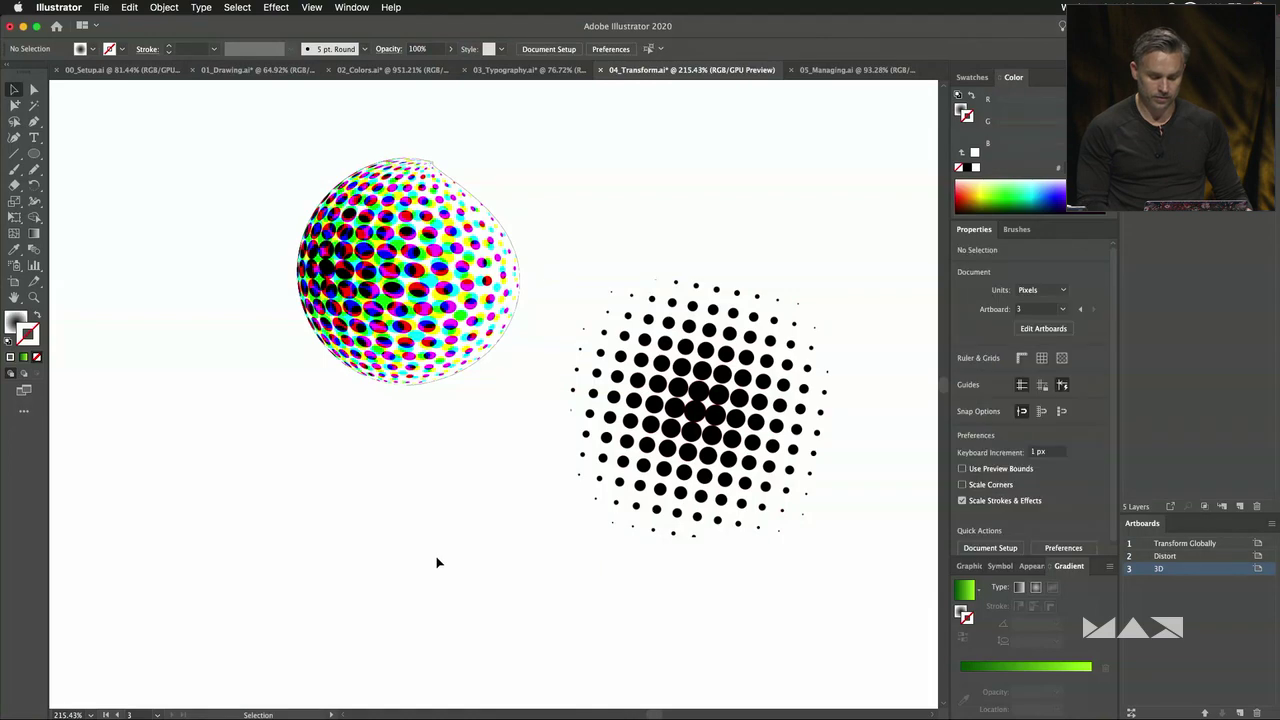
Switch to the 05_Managing.ai document and bring the Global Edits artboard with the fruit pattern into view.
{"action": "left_click", "coordinate": [840, 70]}
{"action": "key", "text": "super+minus"}
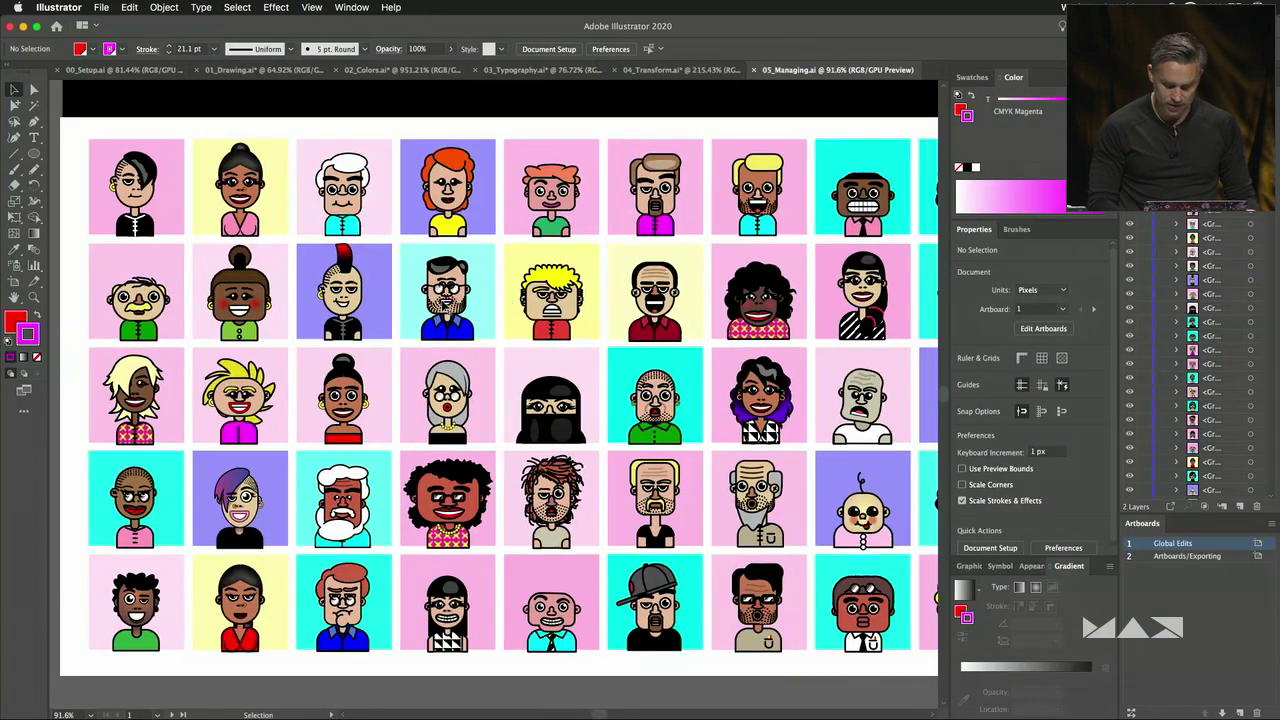
{"action": "scroll", "coordinate": [463, 288], "scroll_direction": "left", "scroll_amount": 10}
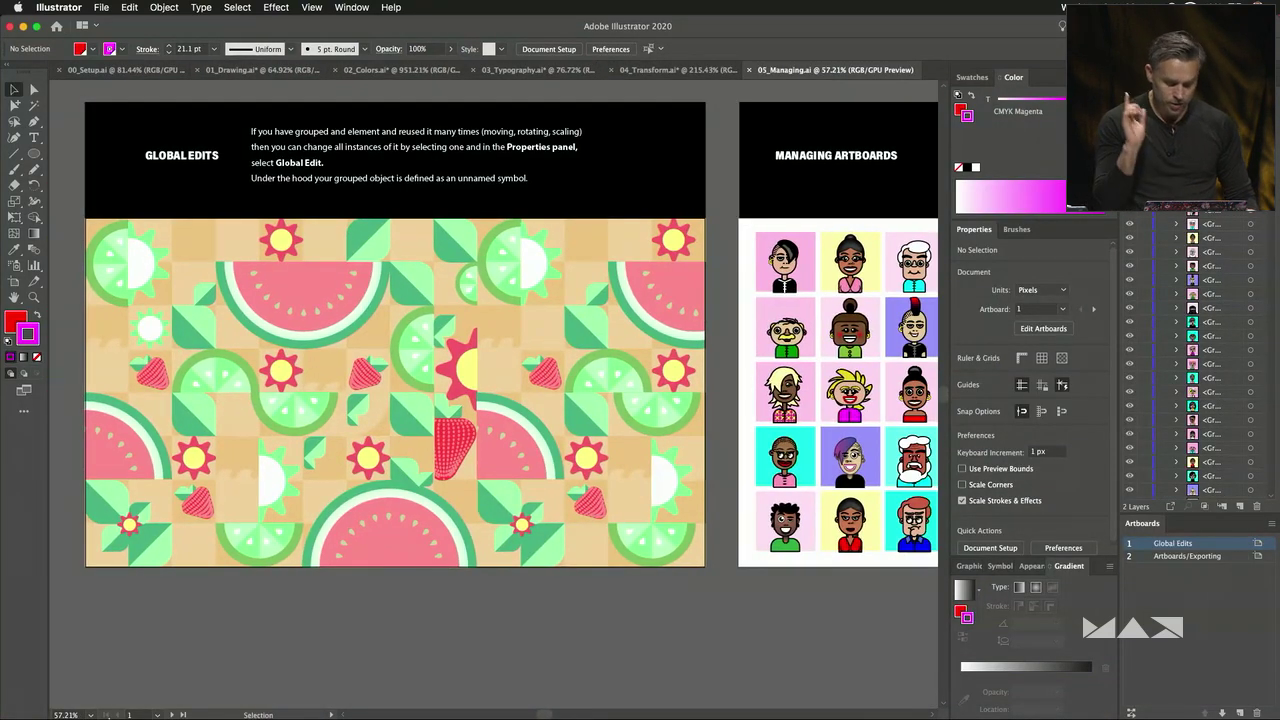
Switch to Finder and open Atlas copy.ai from the AiProTips folder in Illustrator.
{"action": "left_click", "coordinate": [61, 699]}
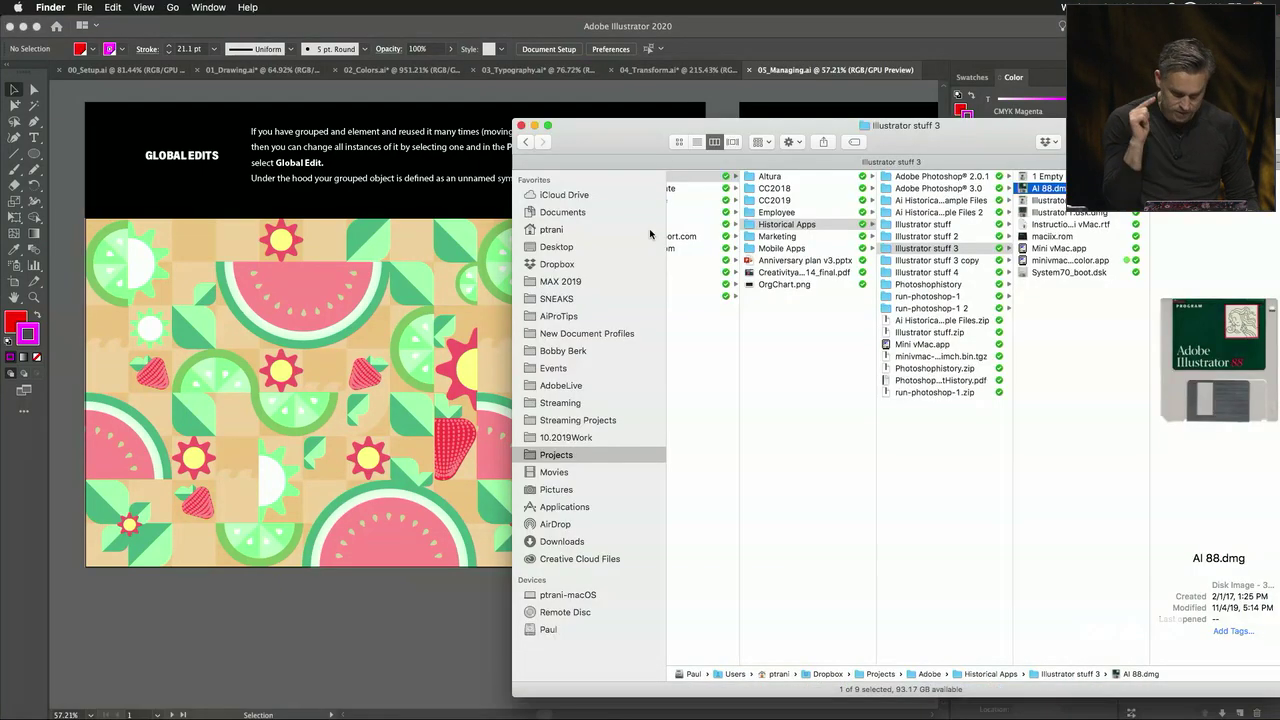
{"action": "left_click_drag", "start_coordinate": [597, 146], "coordinate": [333, 114]}
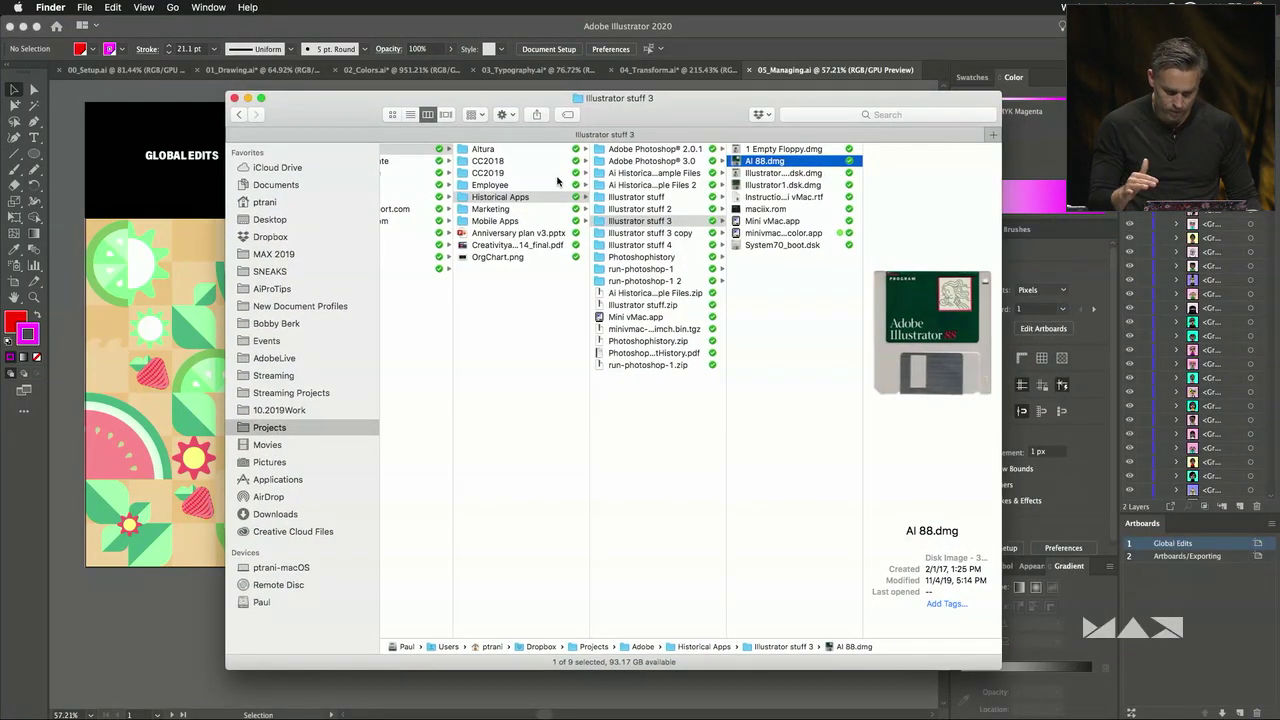
{"action": "left_click", "coordinate": [241, 290]}
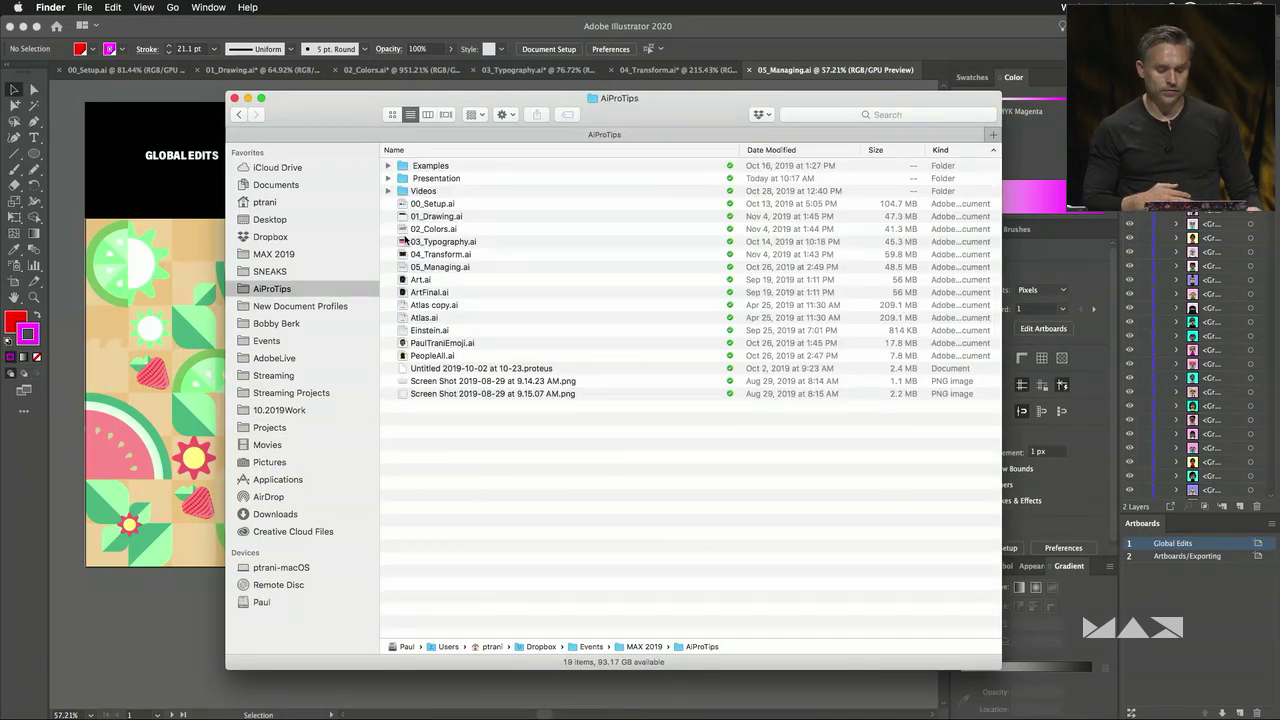
{"action": "left_click", "coordinate": [403, 310]}
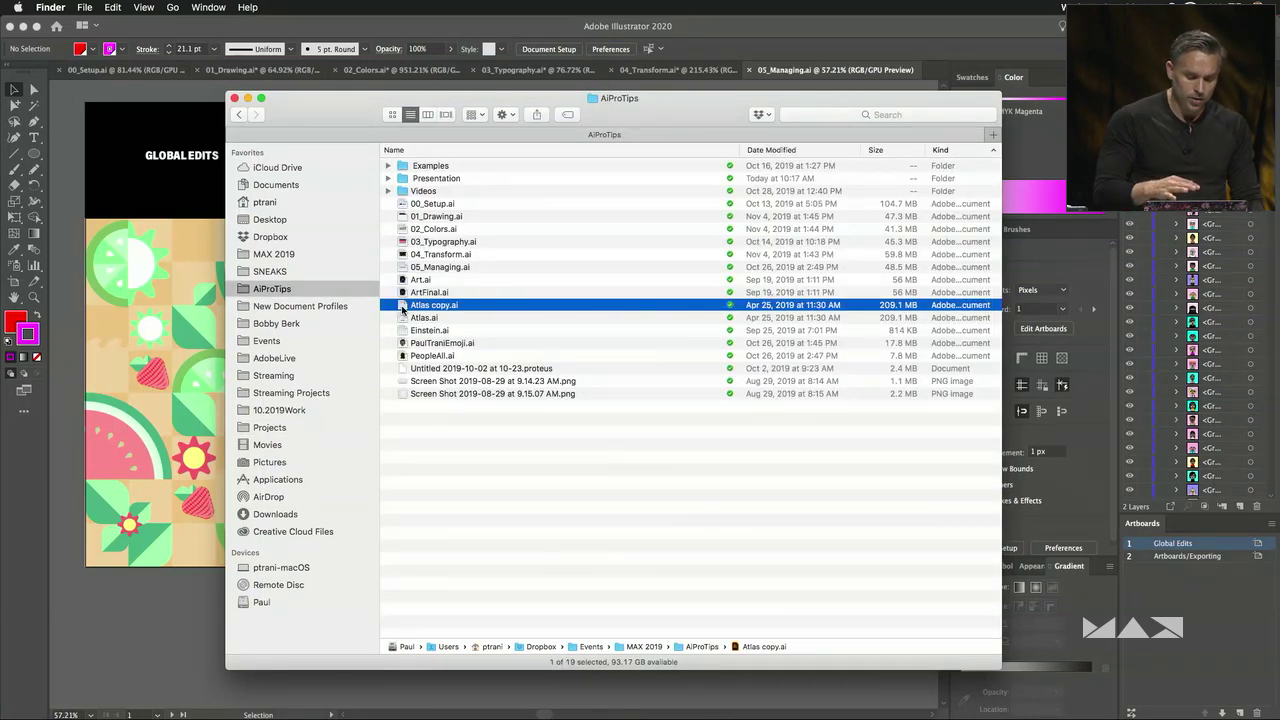
{"action": "double_click", "coordinate": [403, 310]}
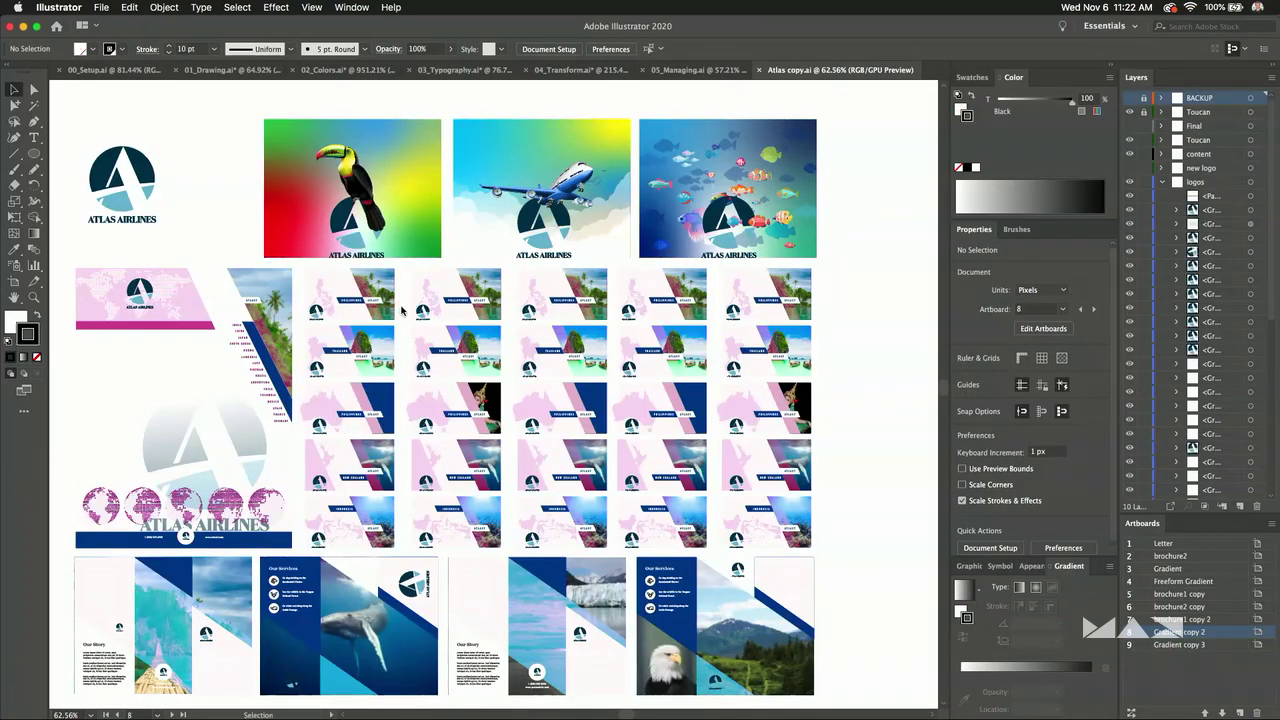
Examine the Atlas Airlines logo and how it is reused across the letter, cards and brochure layouts.
{"action": "left_click", "coordinate": [86, 190], "text": "super"}
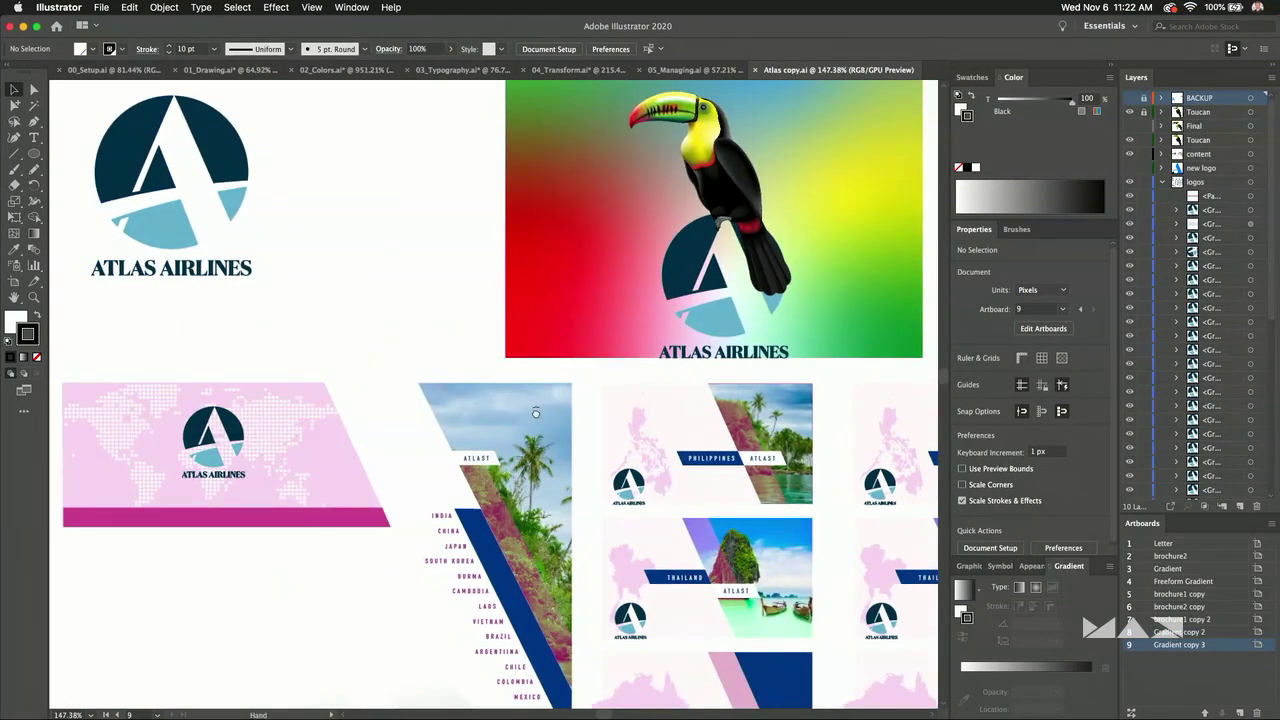
{"action": "left_click_drag", "start_coordinate": [536, 413], "coordinate": [200, 102]}
{"action": "left_click_drag", "start_coordinate": [264, 473], "coordinate": [322, 385]}
{"action": "left_click_drag", "start_coordinate": [169, 367], "coordinate": [504, 380]}
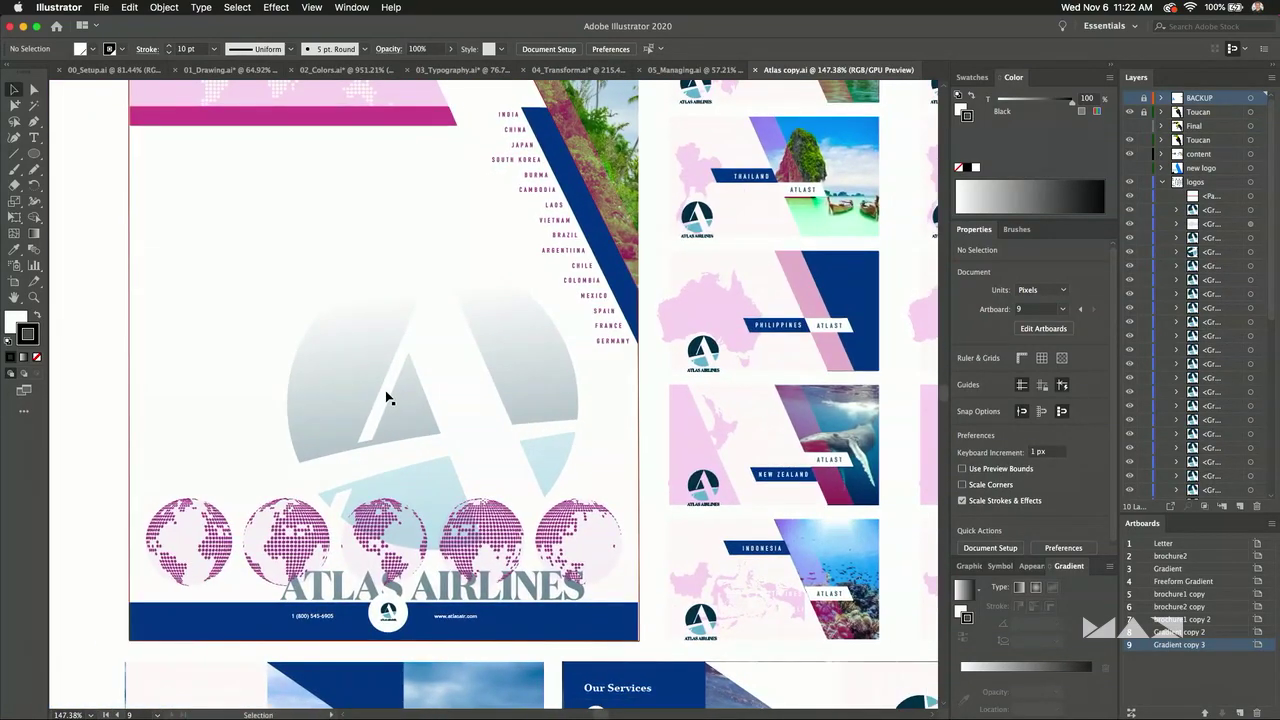
{"action": "left_click", "coordinate": [386, 394]}
{"action": "scroll", "coordinate": [380, 291], "scroll_direction": "down", "scroll_amount": 3}
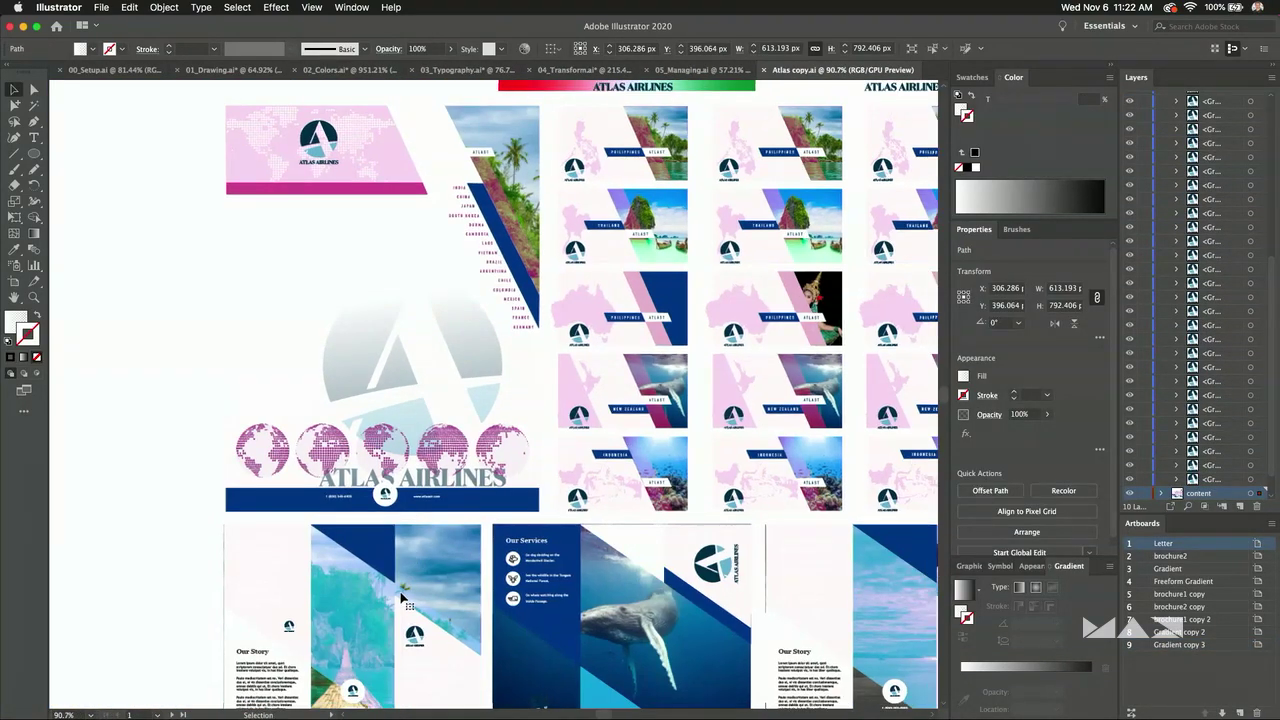
{"action": "left_click", "coordinate": [303, 186]}
{"action": "scroll", "coordinate": [343, 600], "scroll_direction": "up", "scroll_amount": 5}
{"action": "scroll", "coordinate": [388, 381], "scroll_direction": "up", "scroll_amount": 4}
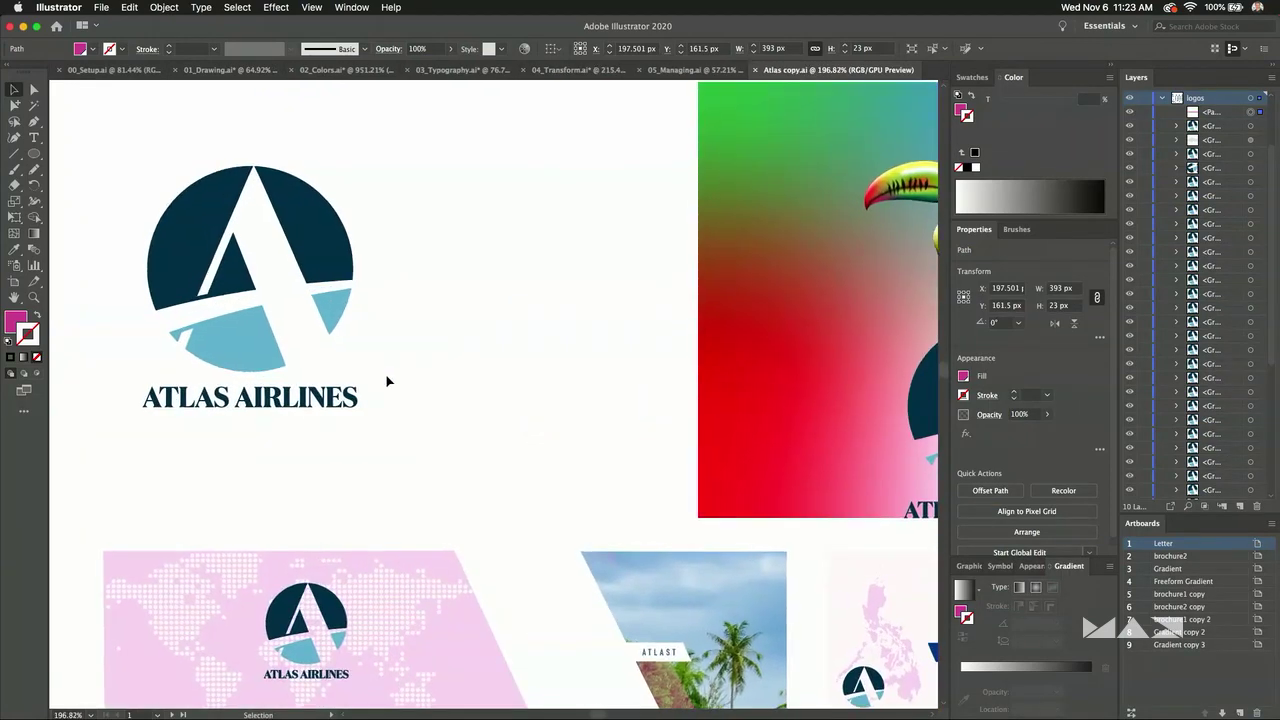
Collapse the logos layer and make the new logo layer visible.
{"action": "left_click", "coordinate": [1163, 98]}
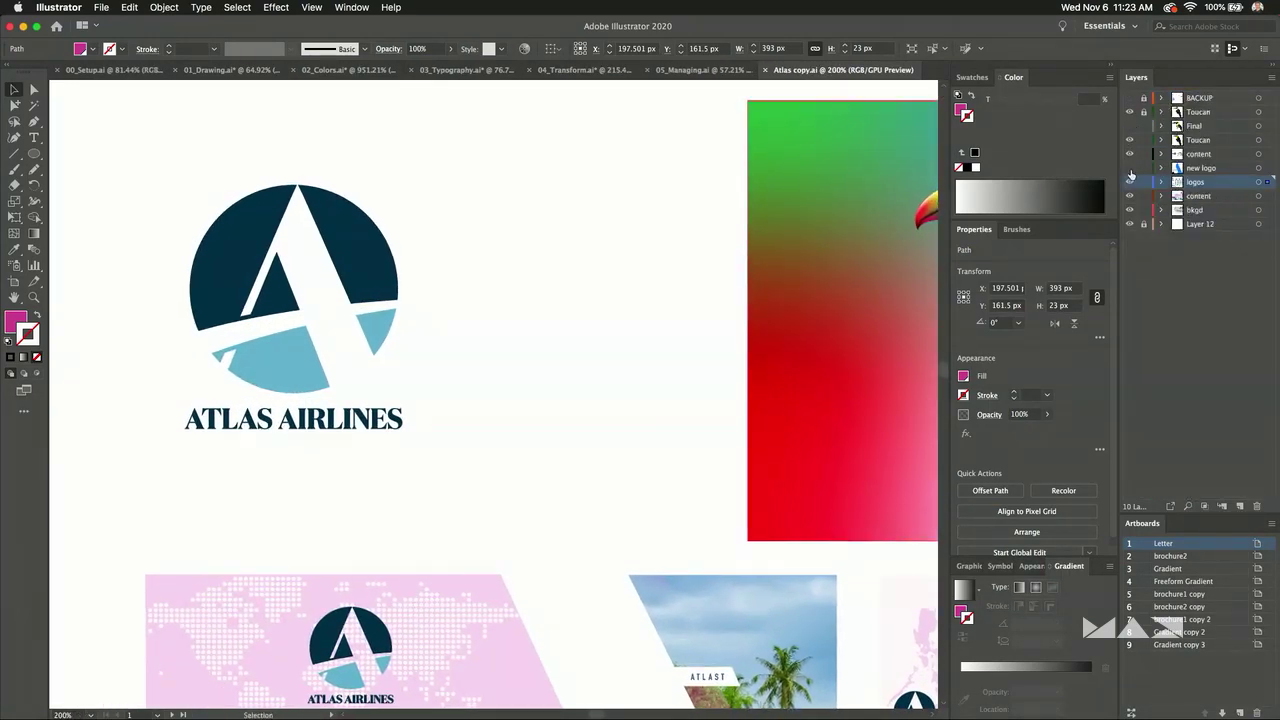
{"action": "left_click", "coordinate": [1130, 168]}
{"action": "scroll", "coordinate": [400, 250], "scroll_direction": "right", "scroll_amount": 1}
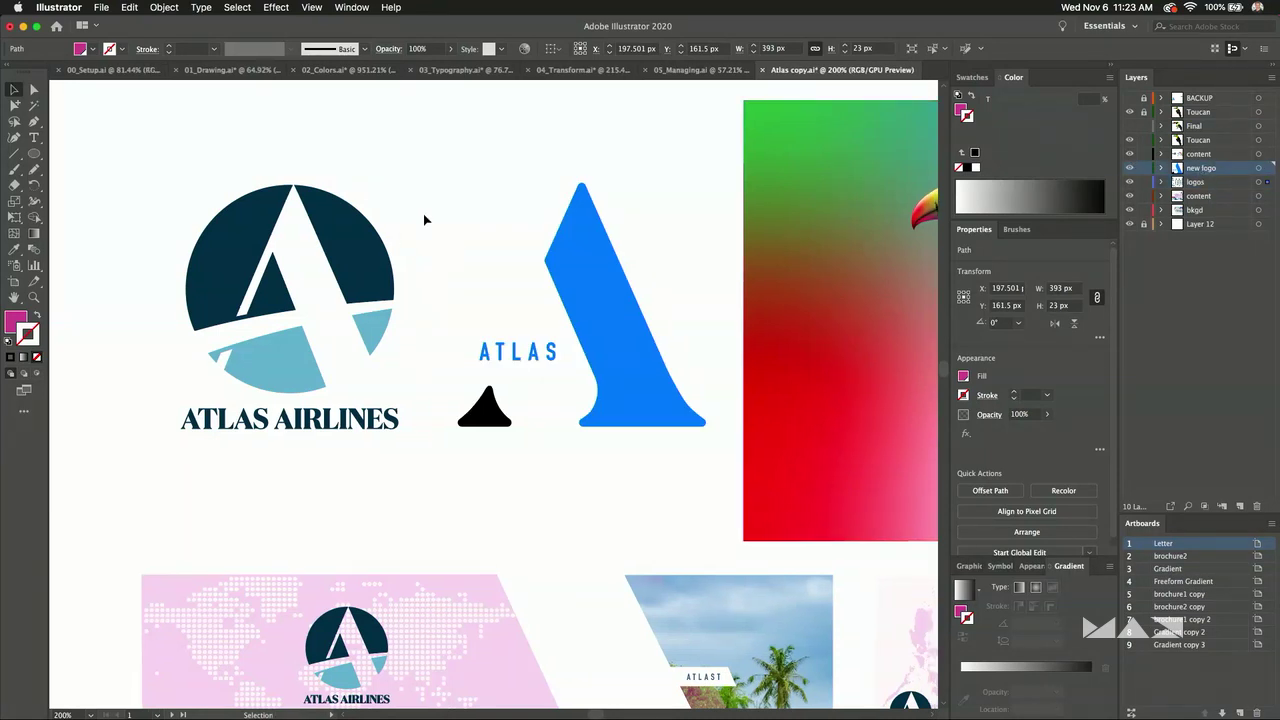
Select the original Atlas Airlines logo group, start a Global Edit on it and look over its matched instances.
{"action": "left_click", "coordinate": [362, 246]}
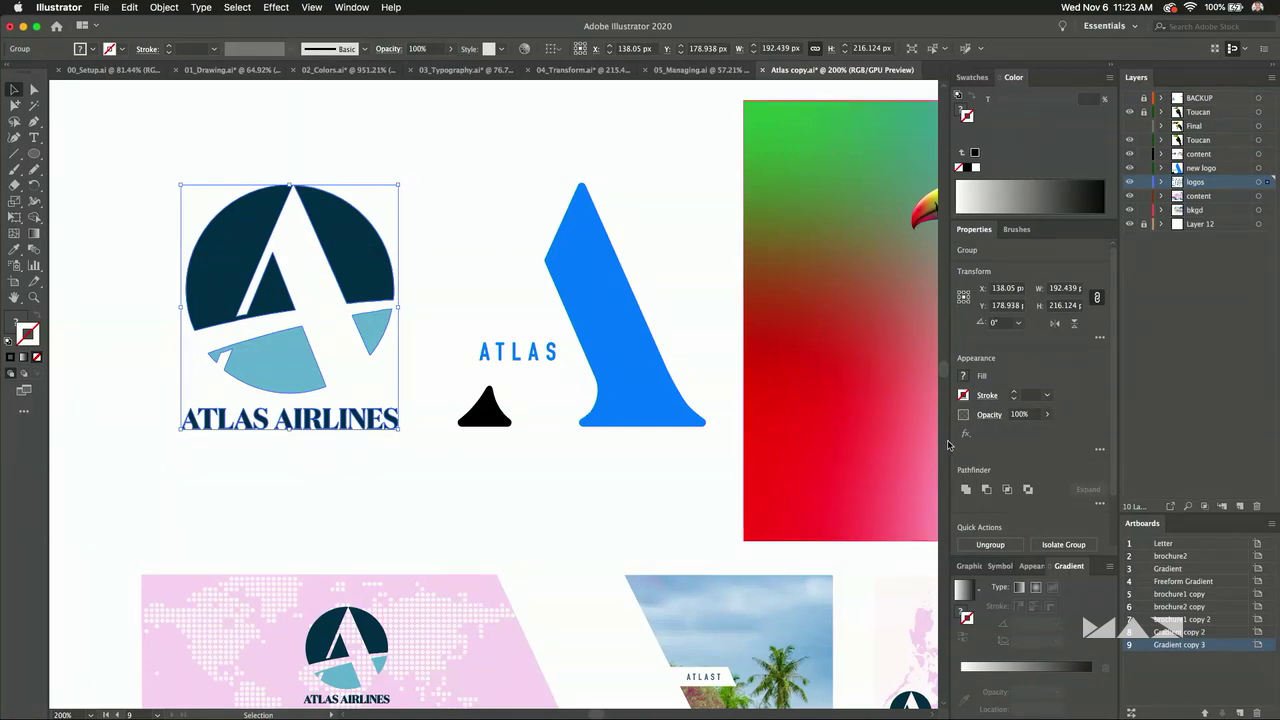
{"action": "scroll", "coordinate": [1100, 488], "scroll_direction": "down", "scroll_amount": 2}
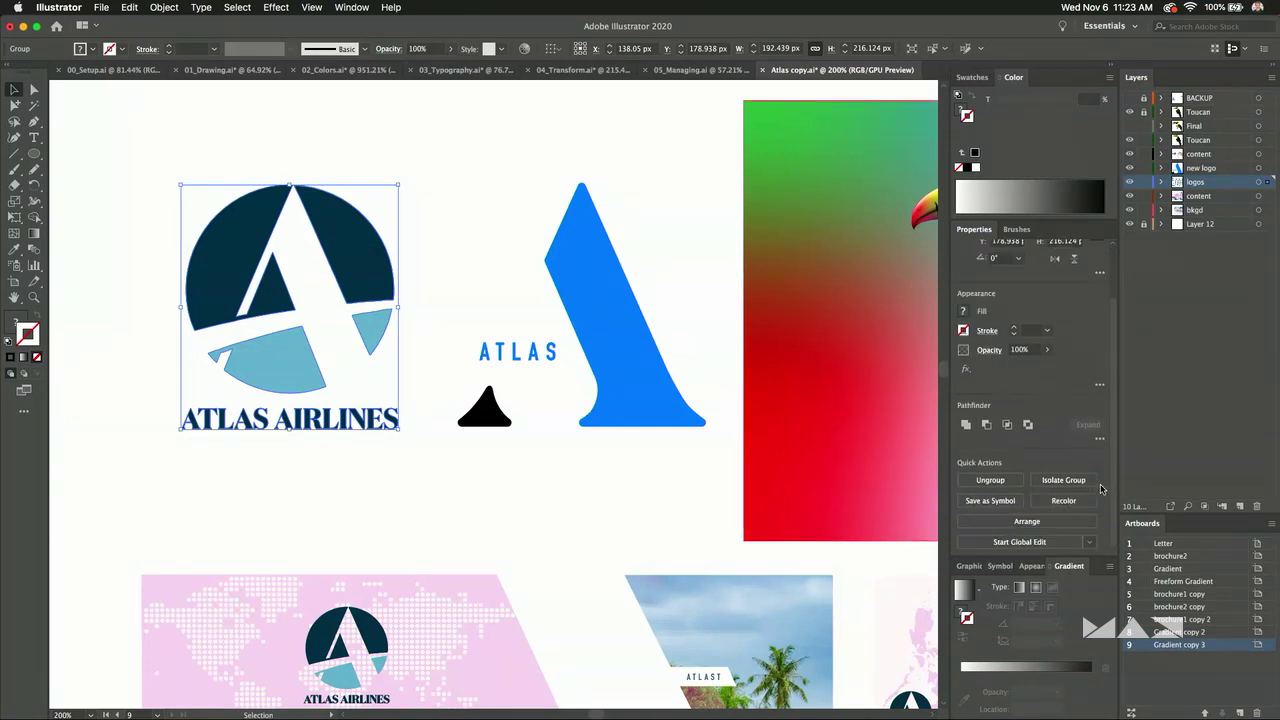
{"action": "double_click", "coordinate": [1099, 567]}
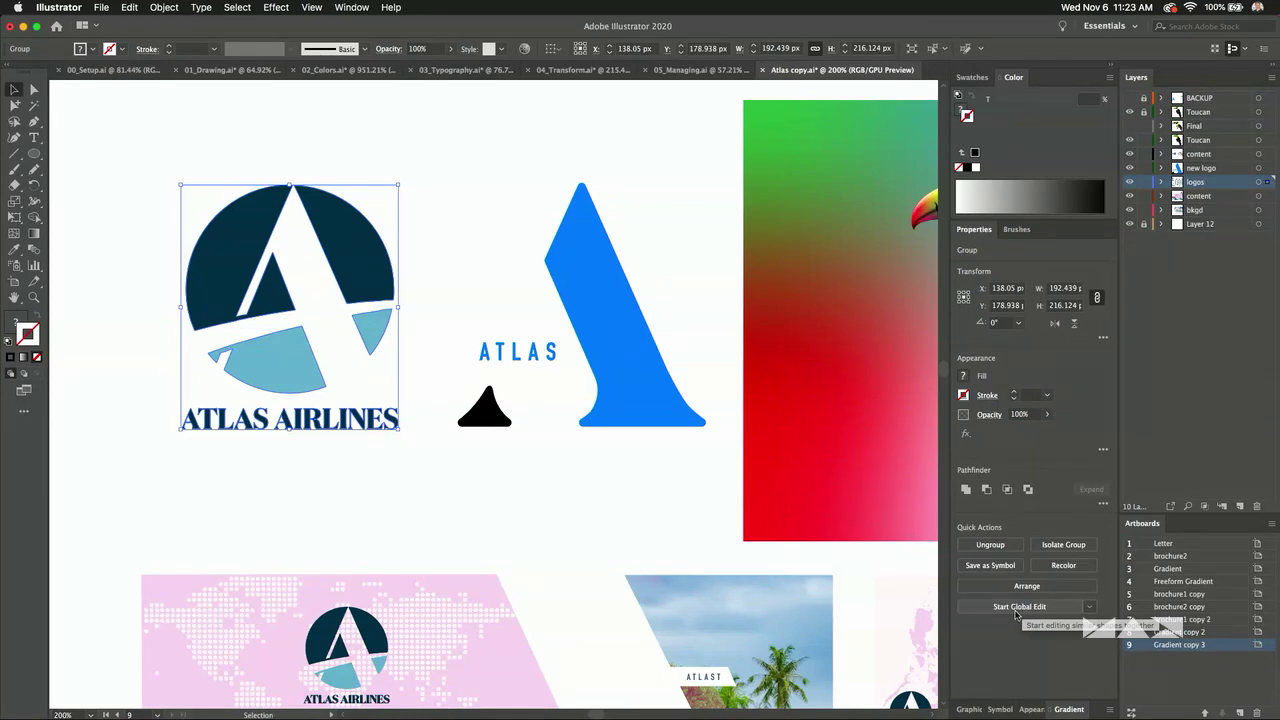
{"action": "left_click", "coordinate": [1017, 607]}
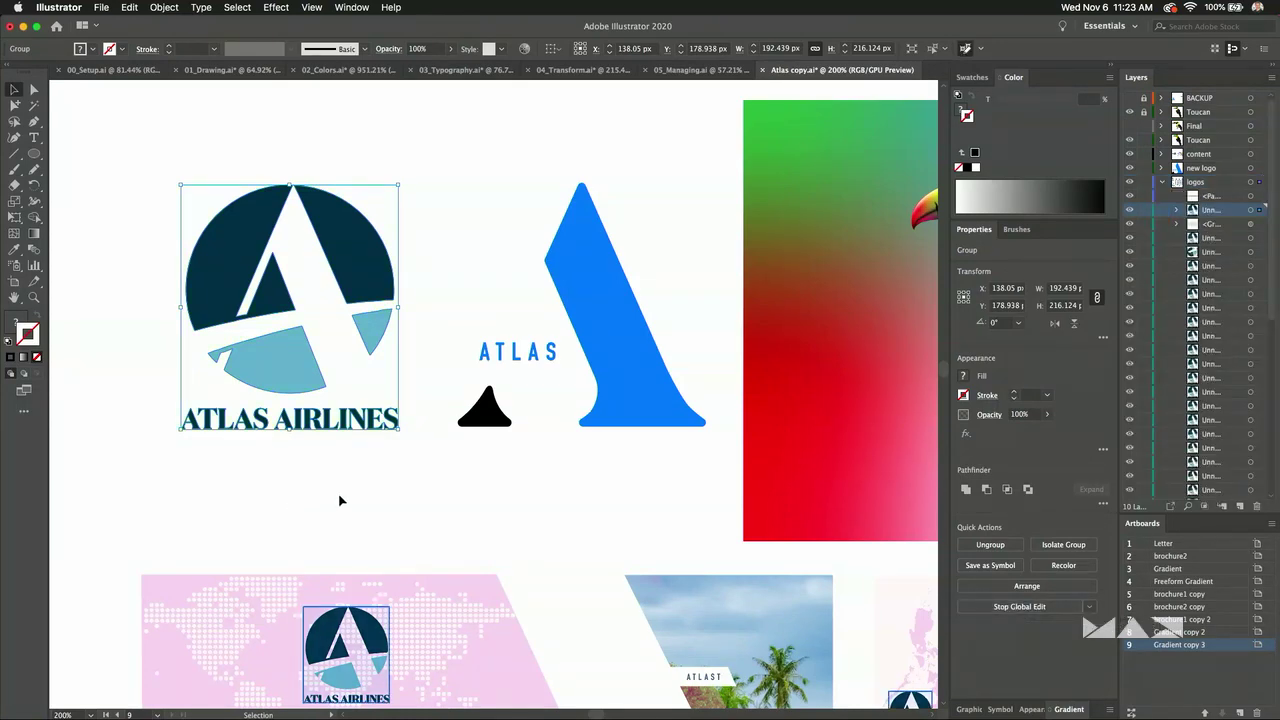
{"action": "scroll", "coordinate": [339, 500], "scroll_direction": "down", "scroll_amount": 5}
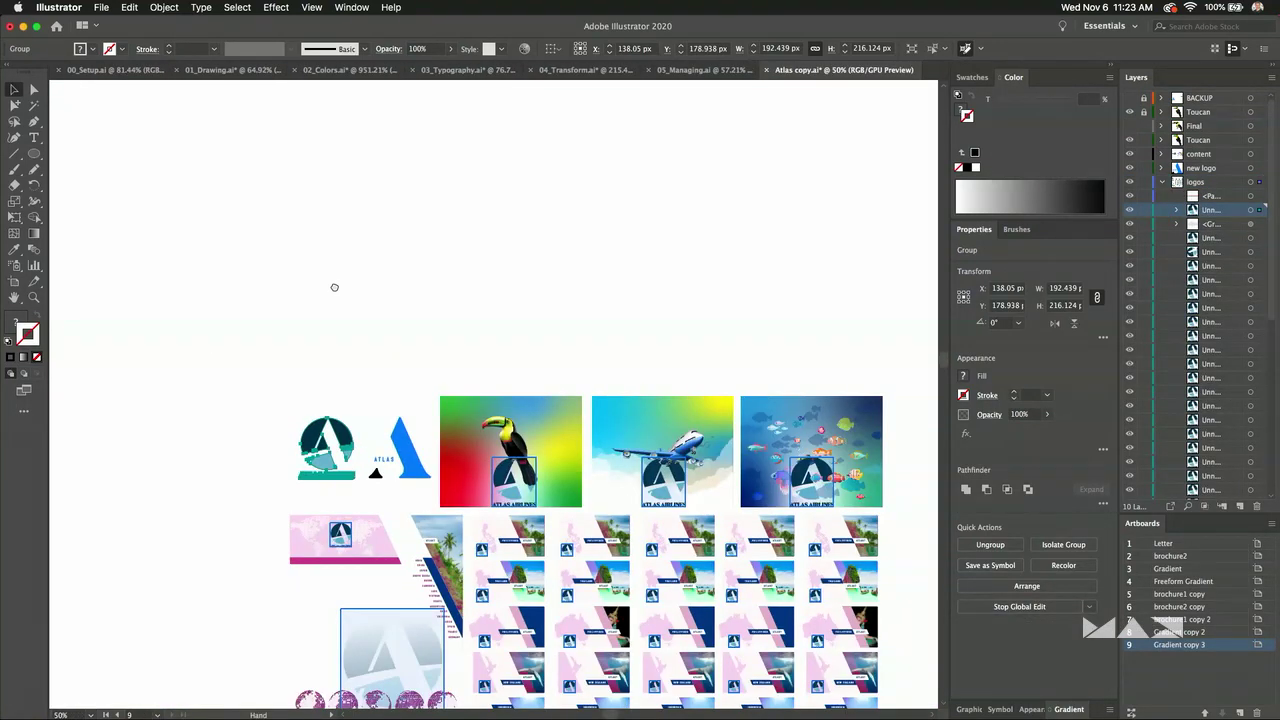
{"action": "scroll", "coordinate": [334, 287], "scroll_direction": "down", "scroll_amount": 3}
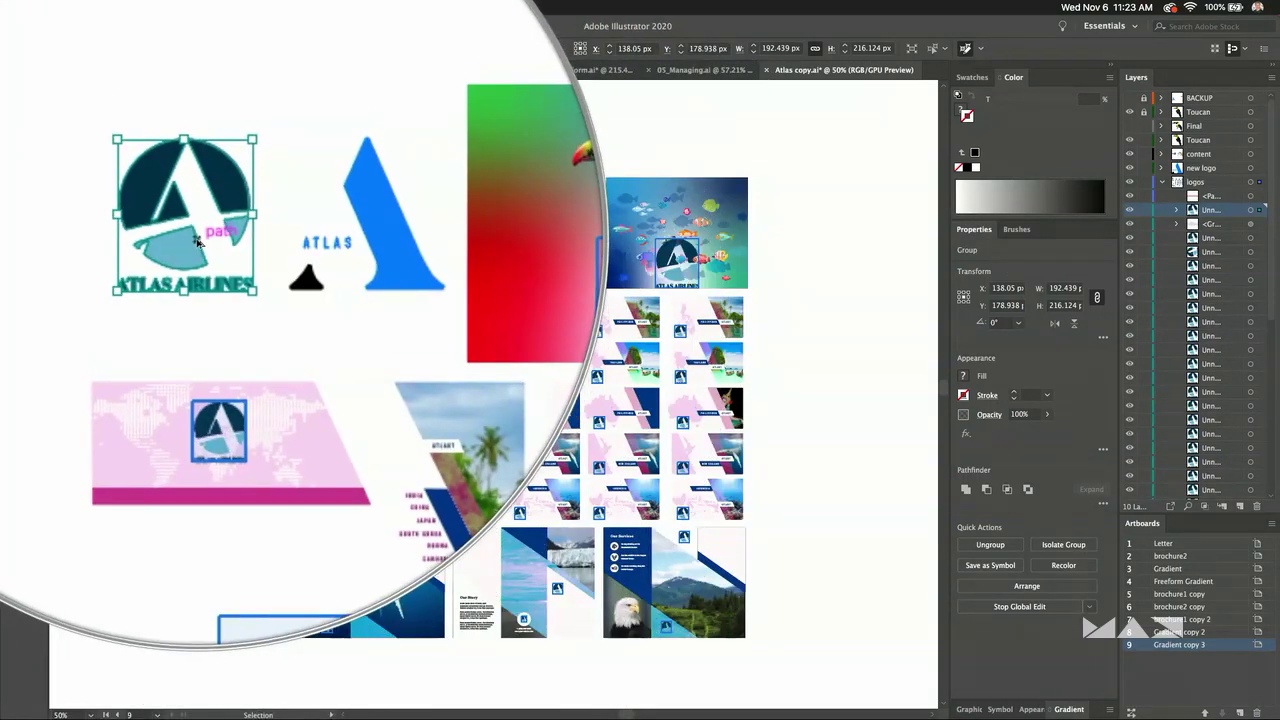
Isolate the dark shape on the logo's left half, fill it with pink F596F0, and exit isolation to end the Global Edit.
{"action": "scroll", "coordinate": [85, 198], "scroll_direction": "up", "scroll_amount": 3}
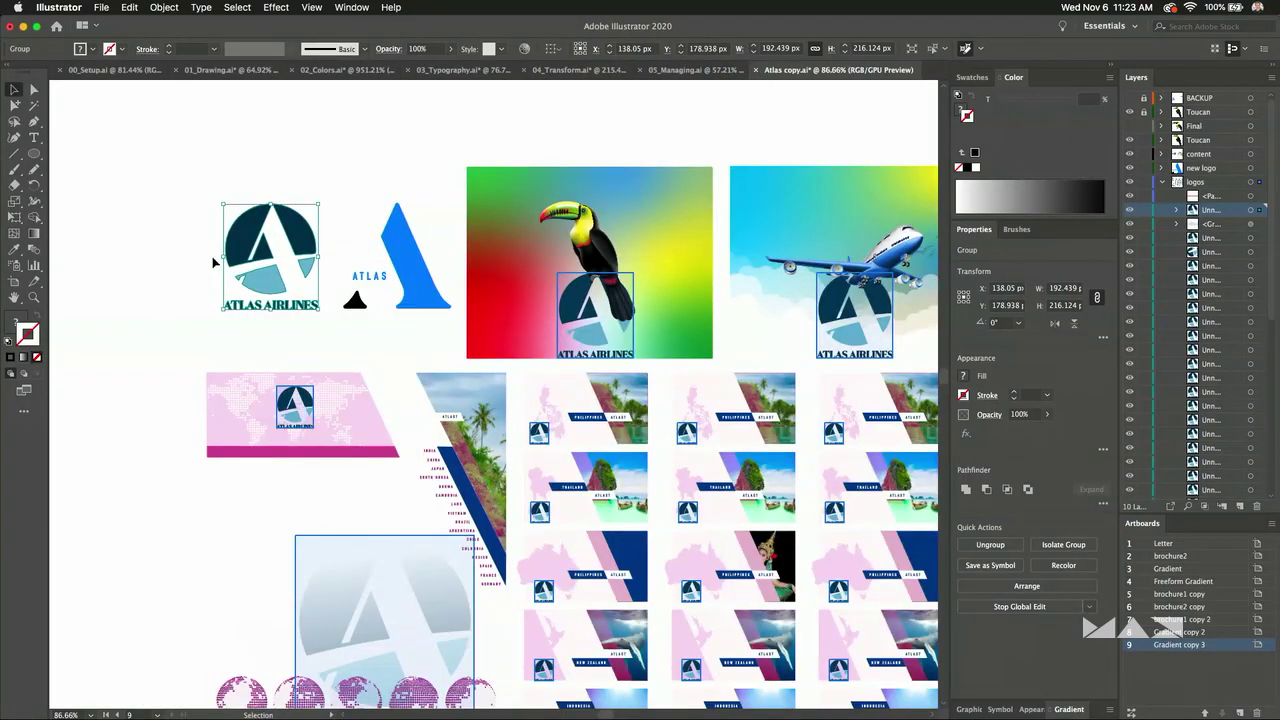
{"action": "scroll", "coordinate": [213, 262], "scroll_direction": "up", "scroll_amount": 3}
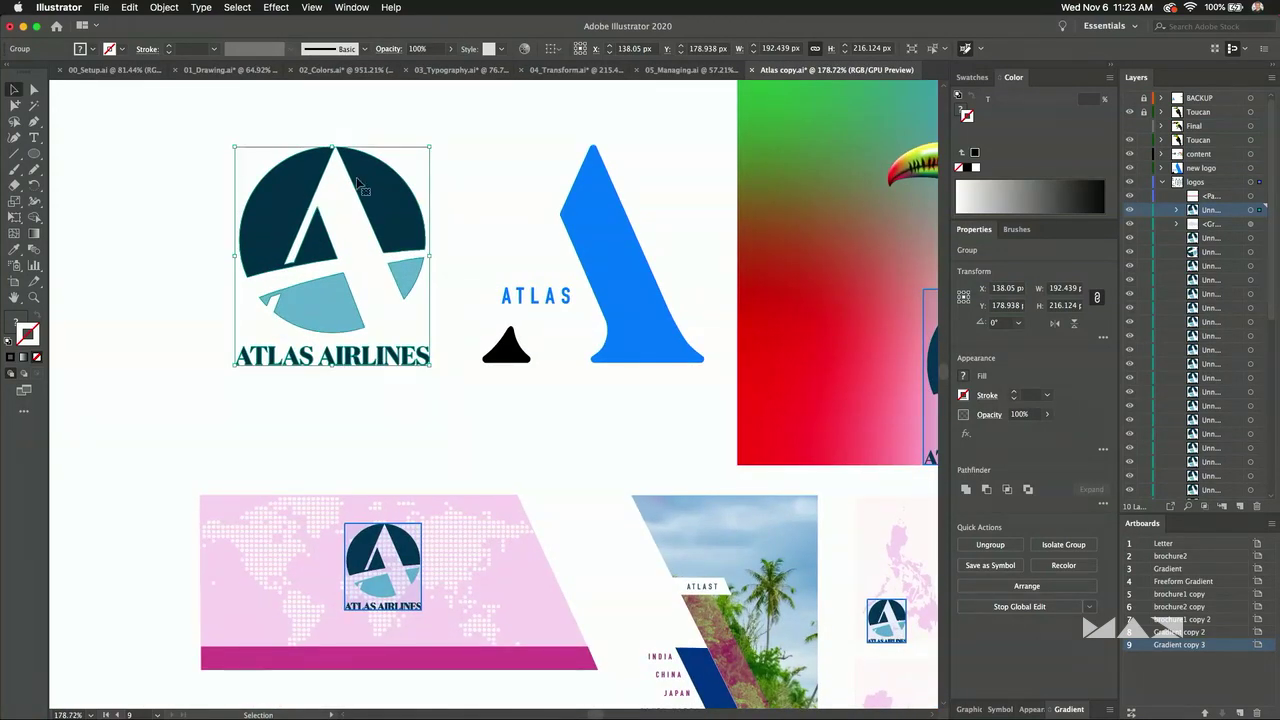
{"action": "double_click", "coordinate": [288, 183]}
{"action": "left_click", "coordinate": [288, 179]}
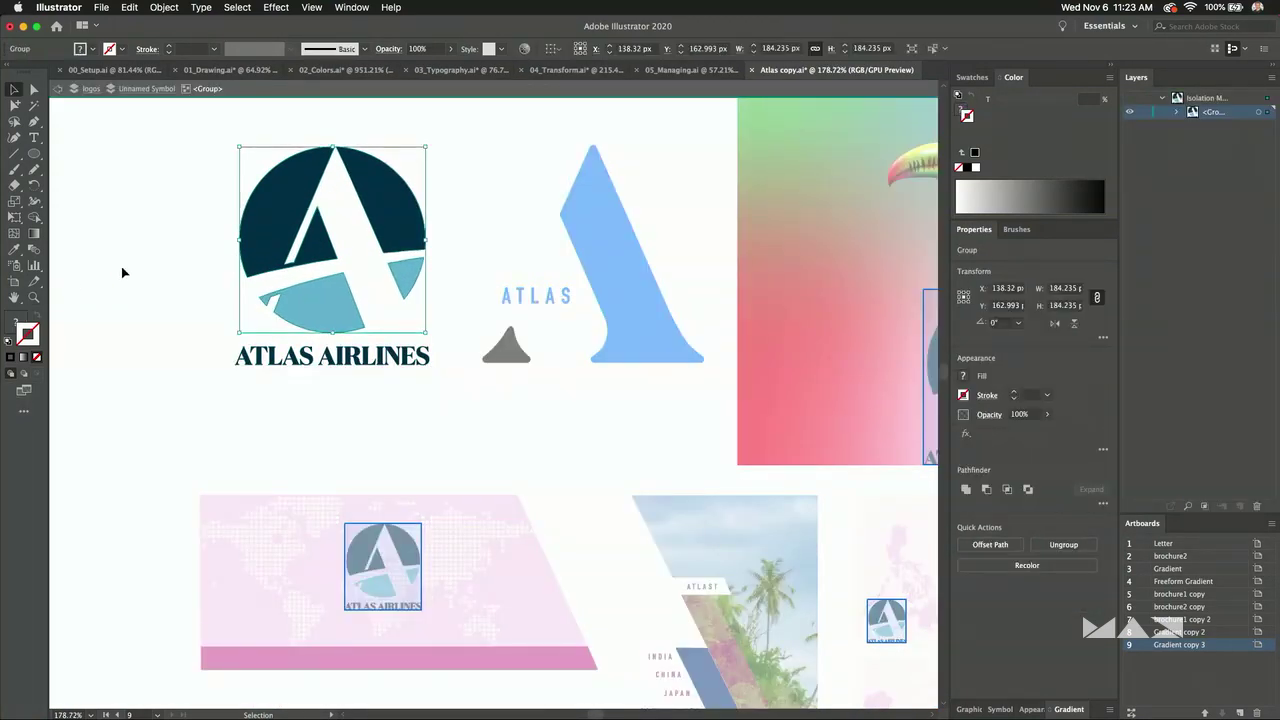
{"action": "double_click", "coordinate": [287, 224]}
{"action": "left_click", "coordinate": [287, 224]}
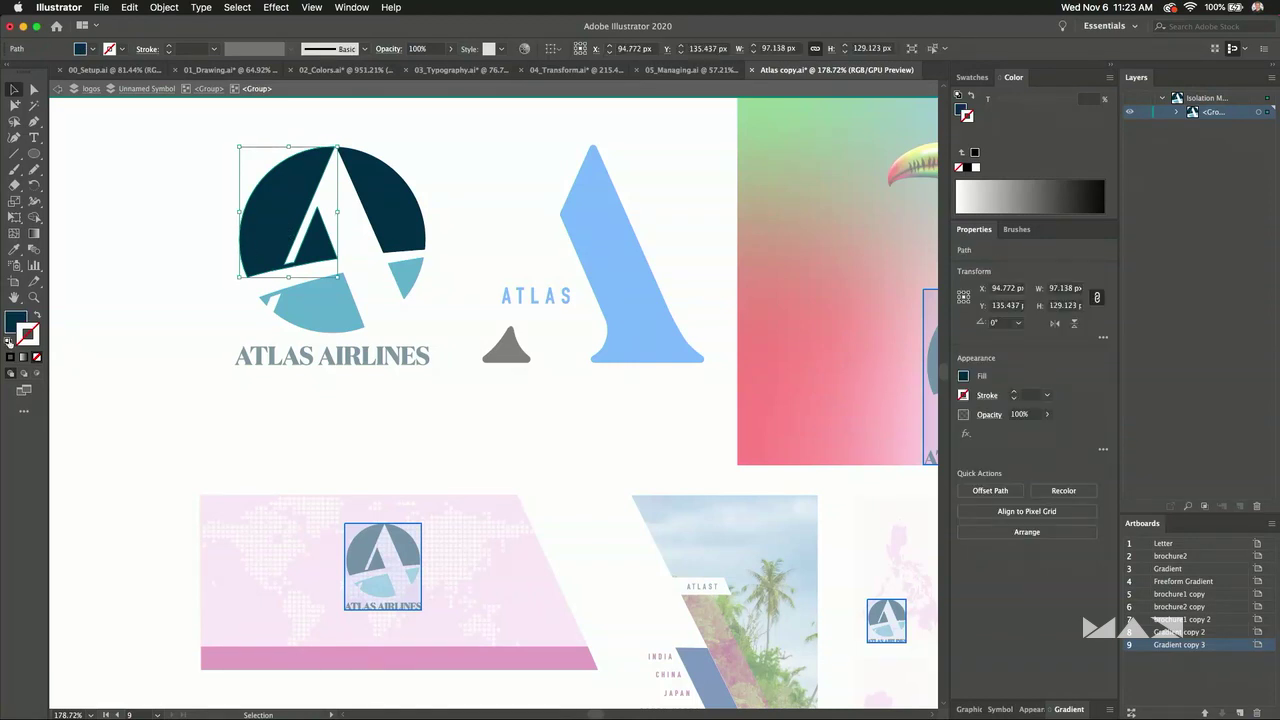
{"action": "left_click", "coordinate": [14, 322]}
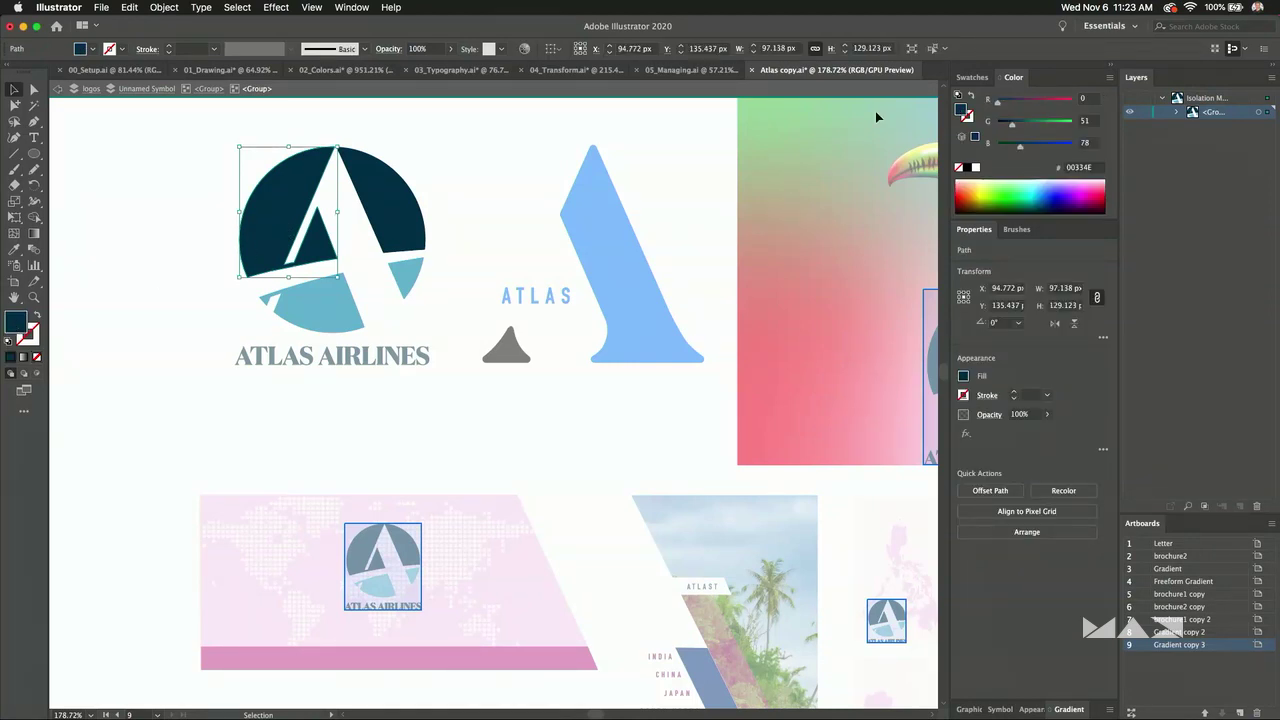
{"action": "left_click", "coordinate": [974, 190]}
{"action": "left_click", "coordinate": [1063, 146]}
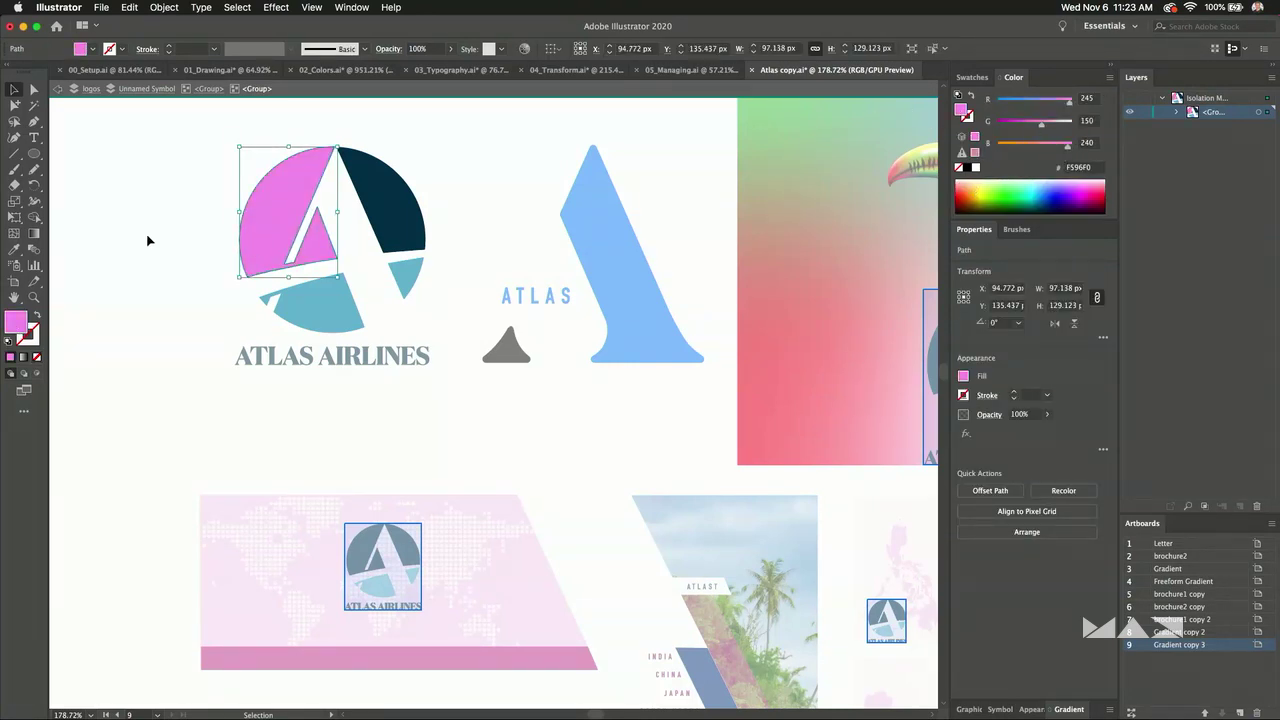
{"action": "left_click", "coordinate": [147, 240]}
{"action": "left_click", "coordinate": [57, 88]}
{"action": "left_click", "coordinate": [57, 88]}
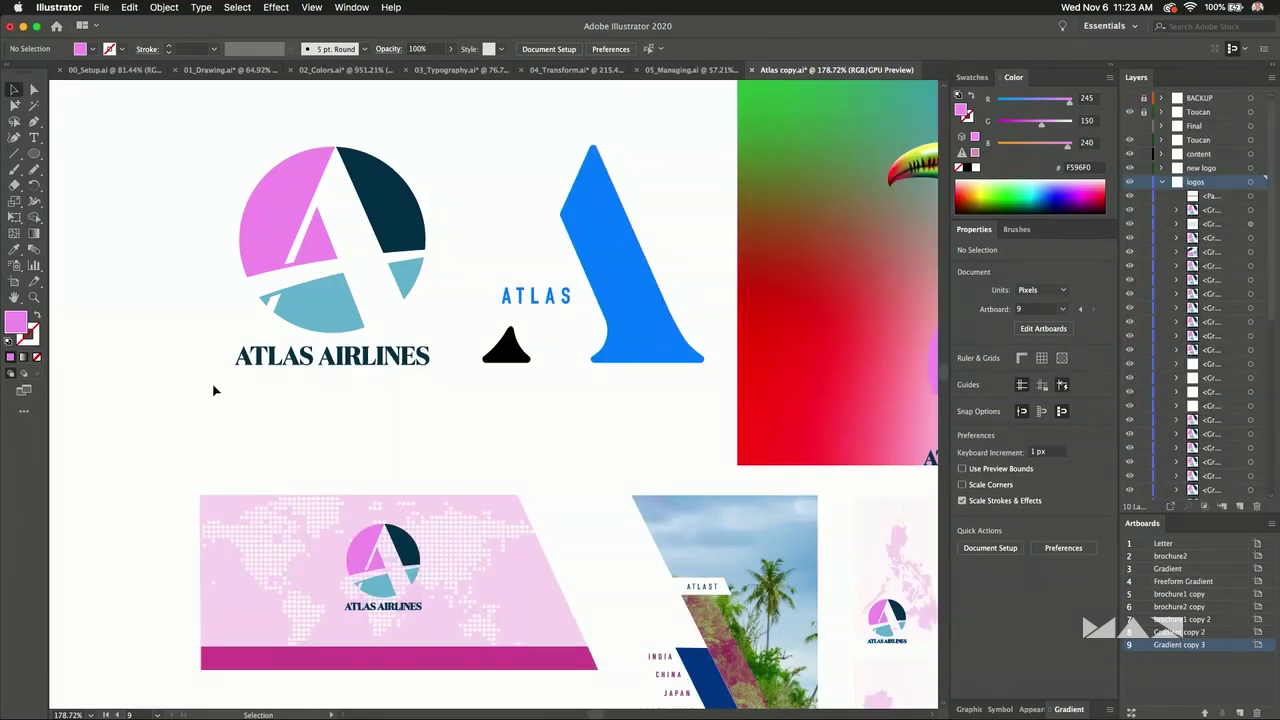
Select the whole blue ATLAS logo group beside the old logo and copy it.
{"action": "left_click_drag", "start_coordinate": [678, 530], "coordinate": [638, 500]}
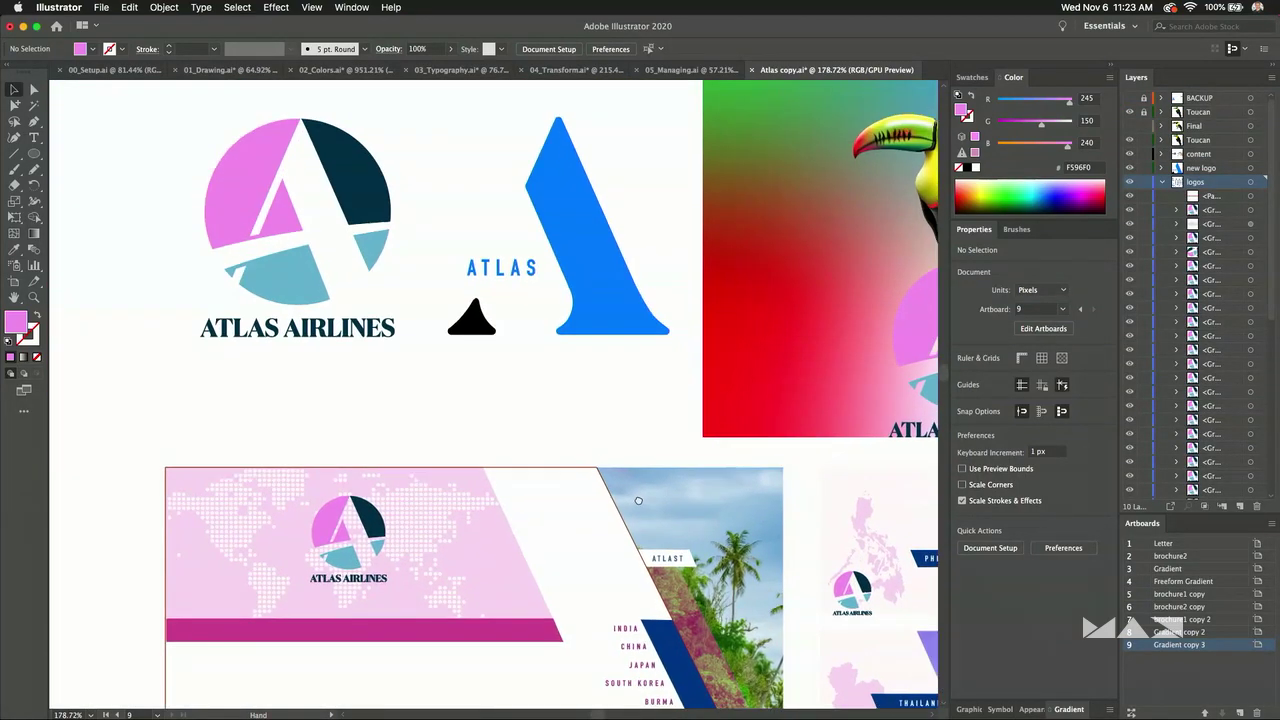
{"action": "left_click", "coordinate": [284, 207]}
{"action": "left_click", "coordinate": [589, 217]}
{"action": "key", "text": "a"}
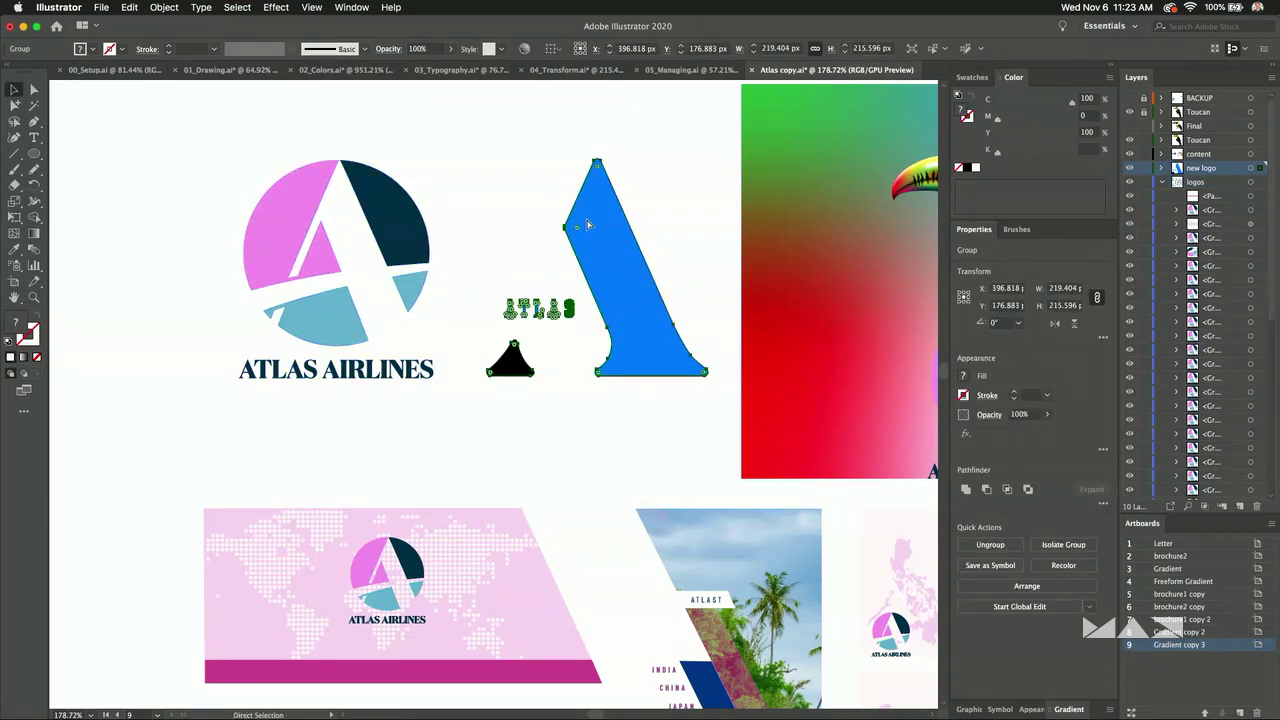
{"action": "key", "text": "v"}
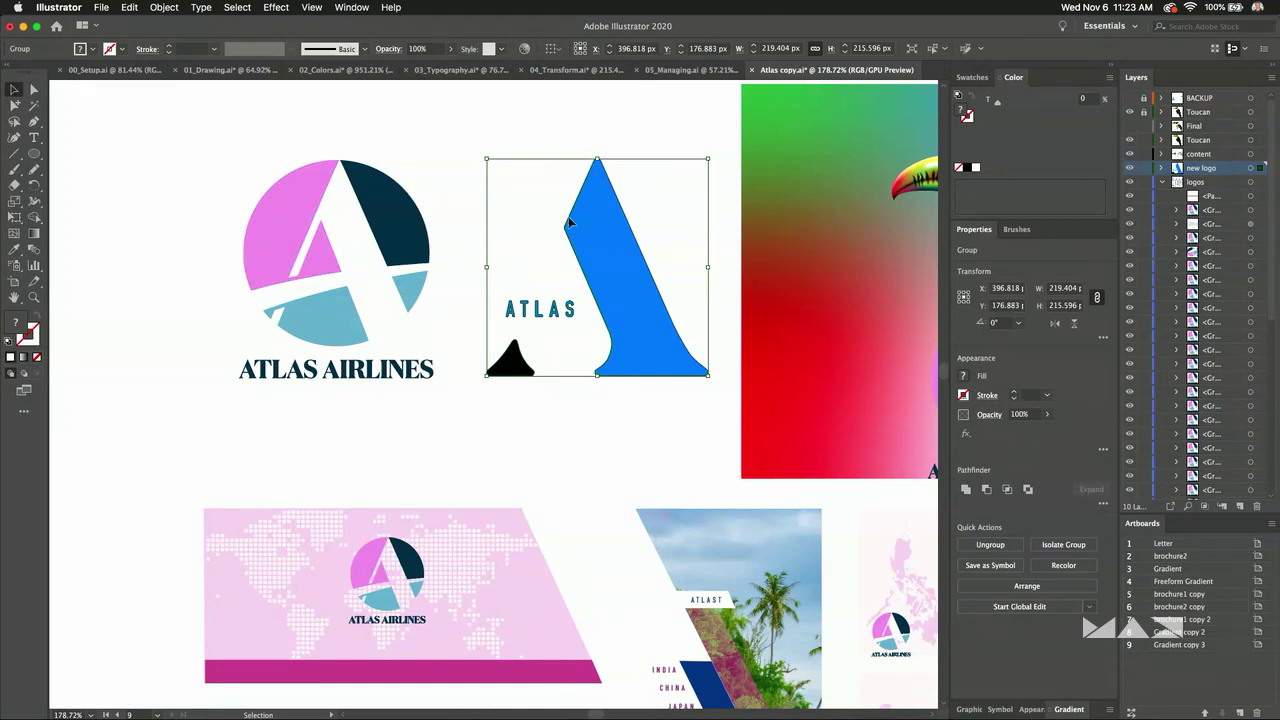
Start a Global Edit on the old circular logo, paste the blue ATLAS logo and place it over the old one.
{"action": "left_click", "coordinate": [286, 194]}
{"action": "left_click", "coordinate": [1019, 606]}
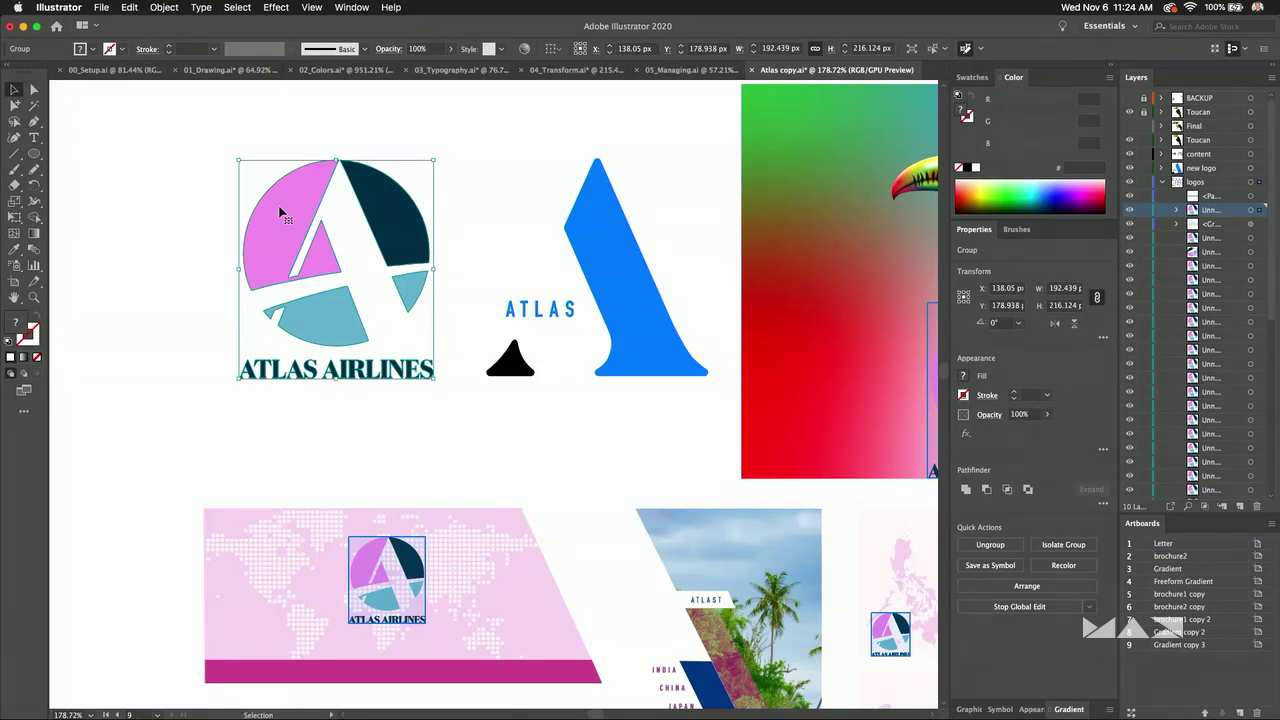
{"action": "key", "text": "super+v"}
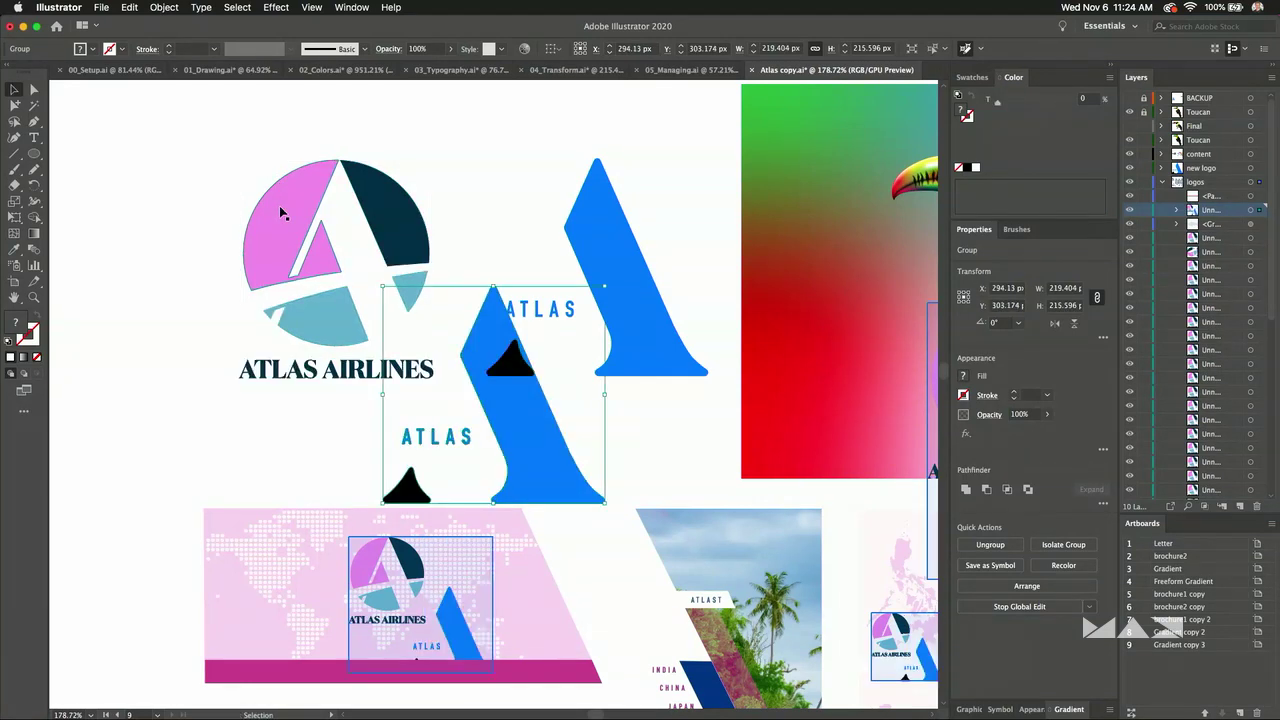
{"action": "left_click_drag", "start_coordinate": [506, 414], "coordinate": [351, 286]}
Delete the old circular logo beneath the pasted ATLAS logo and review the replacement across all artboards.
{"action": "left_click", "coordinate": [240, 211]}
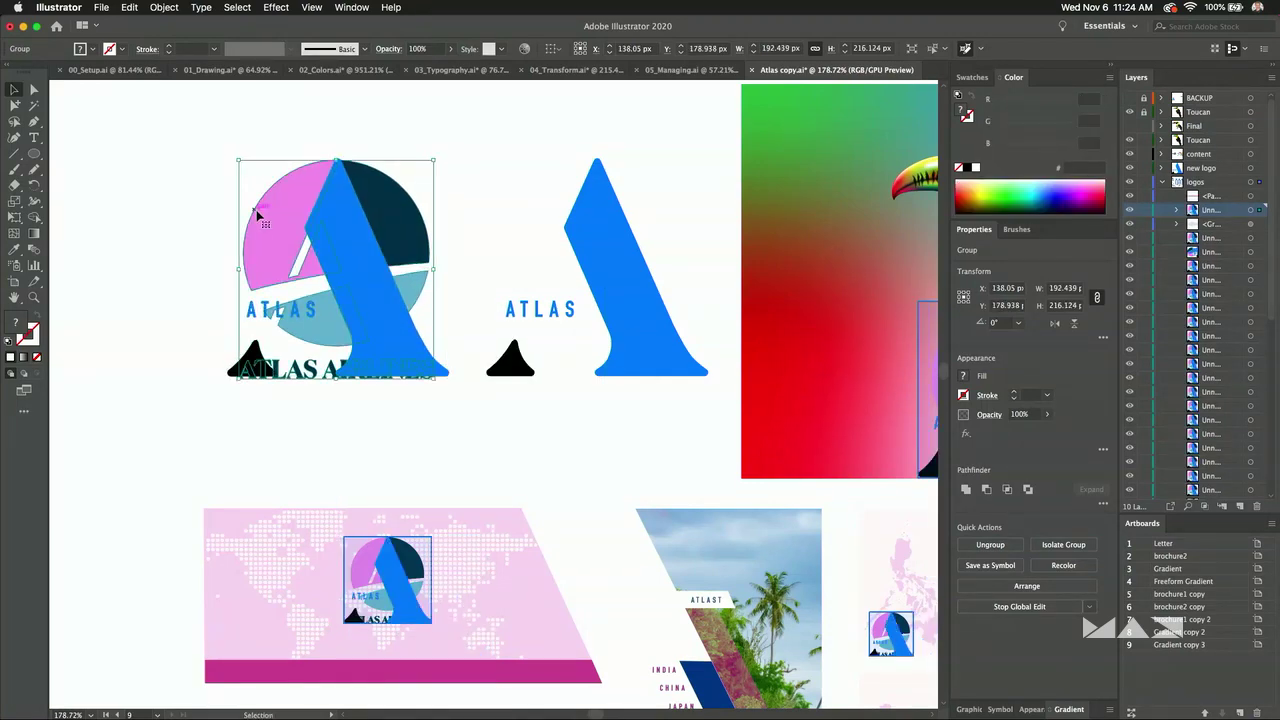
{"action": "key", "text": "Delete"}
{"action": "scroll", "coordinate": [548, 460], "scroll_direction": "down", "scroll_amount": 2}
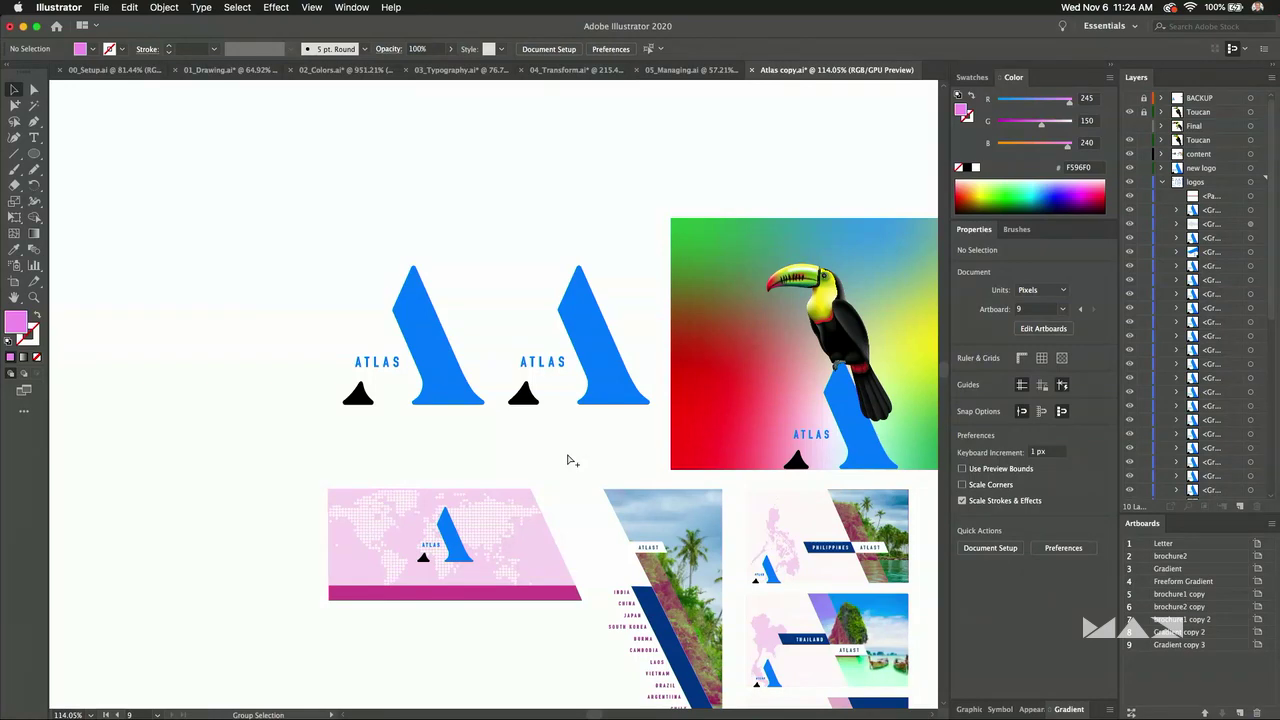
{"action": "key", "text": "super+alt+0"}
{"action": "key", "text": "a"}
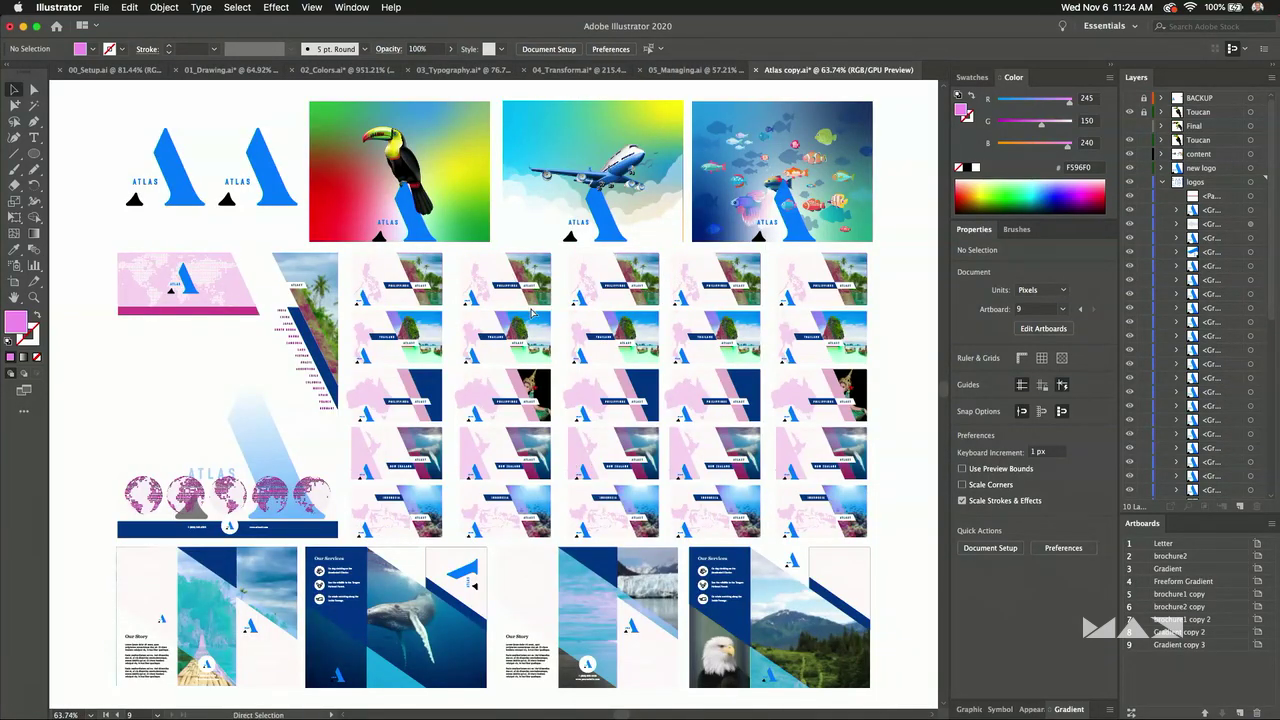
Isolate the leftmost ATLAS logo group, exit isolation, and look over the replaced logos across the artboards.
{"action": "left_click_drag", "start_coordinate": [88, 135], "coordinate": [294, 291]}
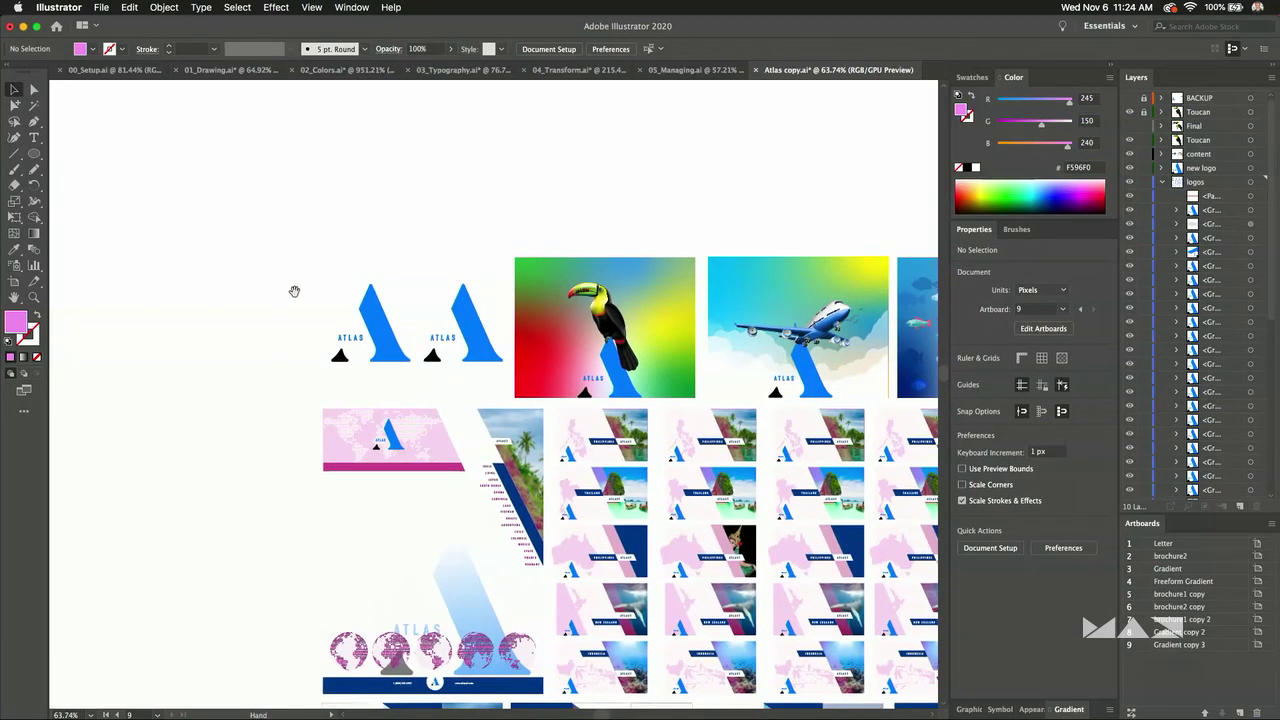
{"action": "scroll", "coordinate": [375, 323], "scroll_direction": "up", "scroll_amount": 5}
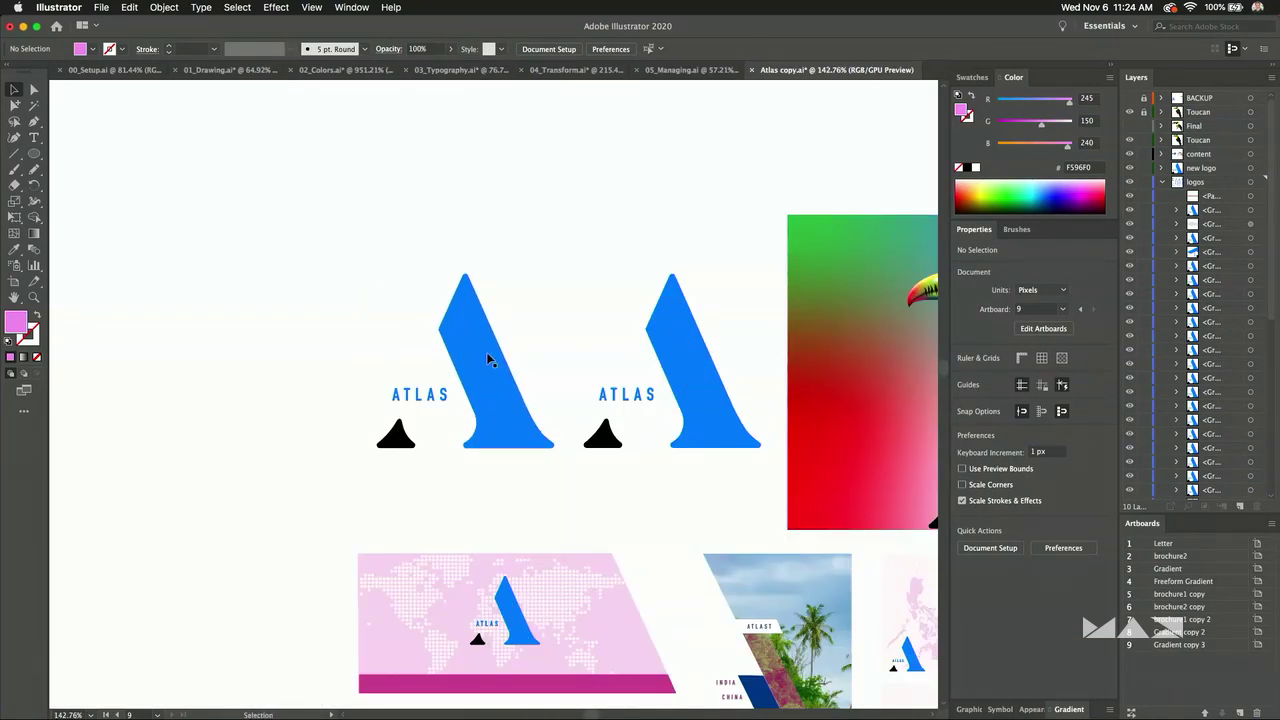
{"action": "double_click", "coordinate": [483, 351]}
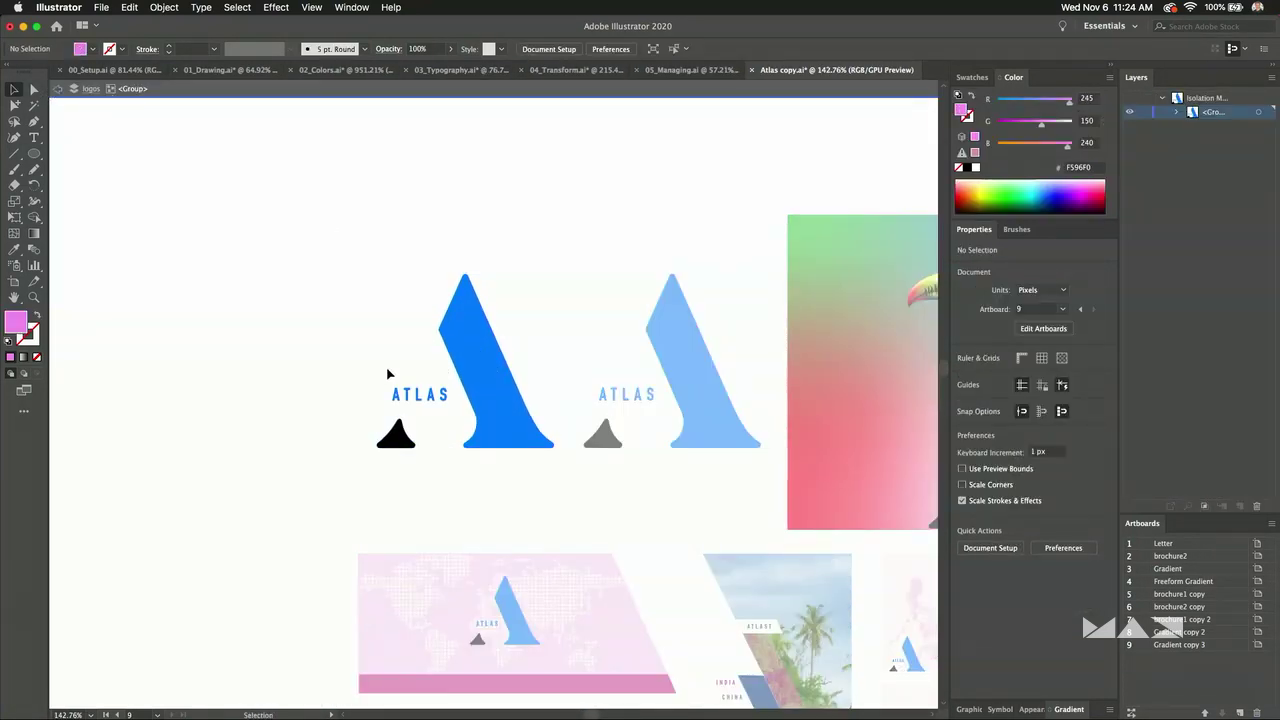
{"action": "left_click", "coordinate": [465, 380]}
{"action": "left_click", "coordinate": [334, 303]}
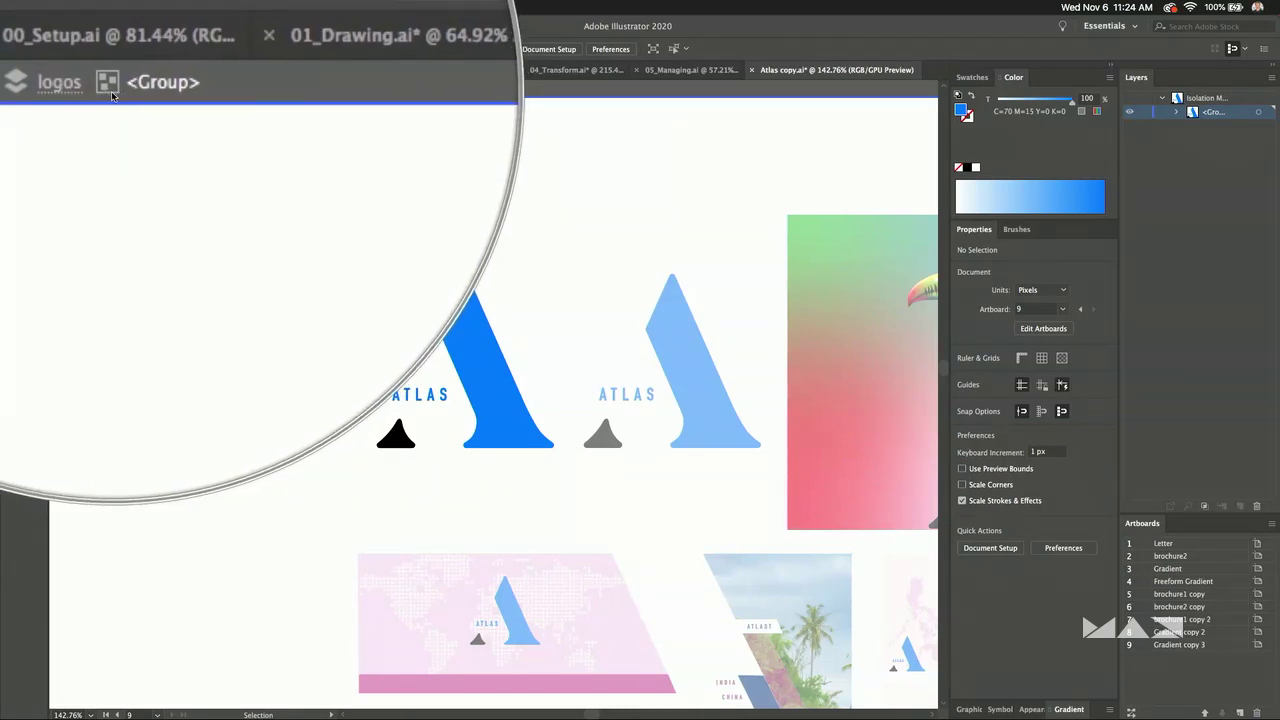
{"action": "left_click", "coordinate": [62, 88]}
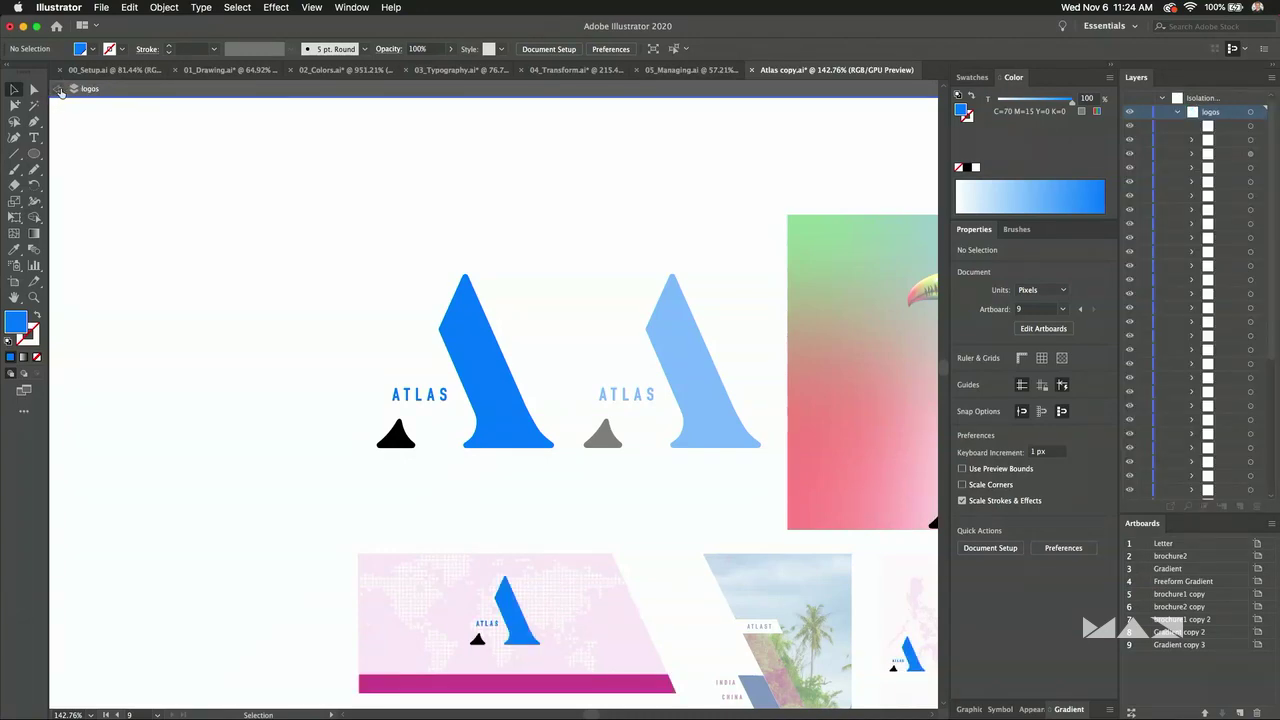
{"action": "left_click_drag", "start_coordinate": [277, 314], "coordinate": [181, 287]}
{"action": "scroll", "coordinate": [181, 287], "scroll_direction": "down", "scroll_amount": 5}
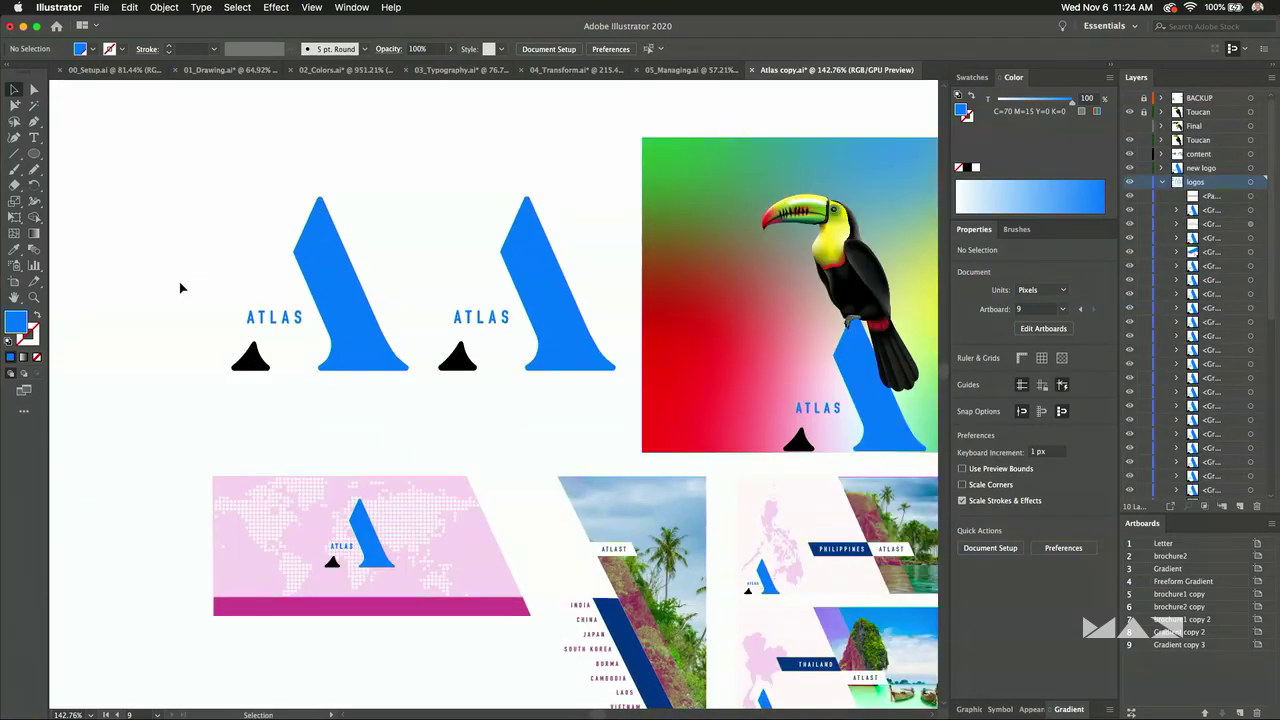
{"action": "scroll", "coordinate": [354, 261], "scroll_direction": "down", "scroll_amount": 1}
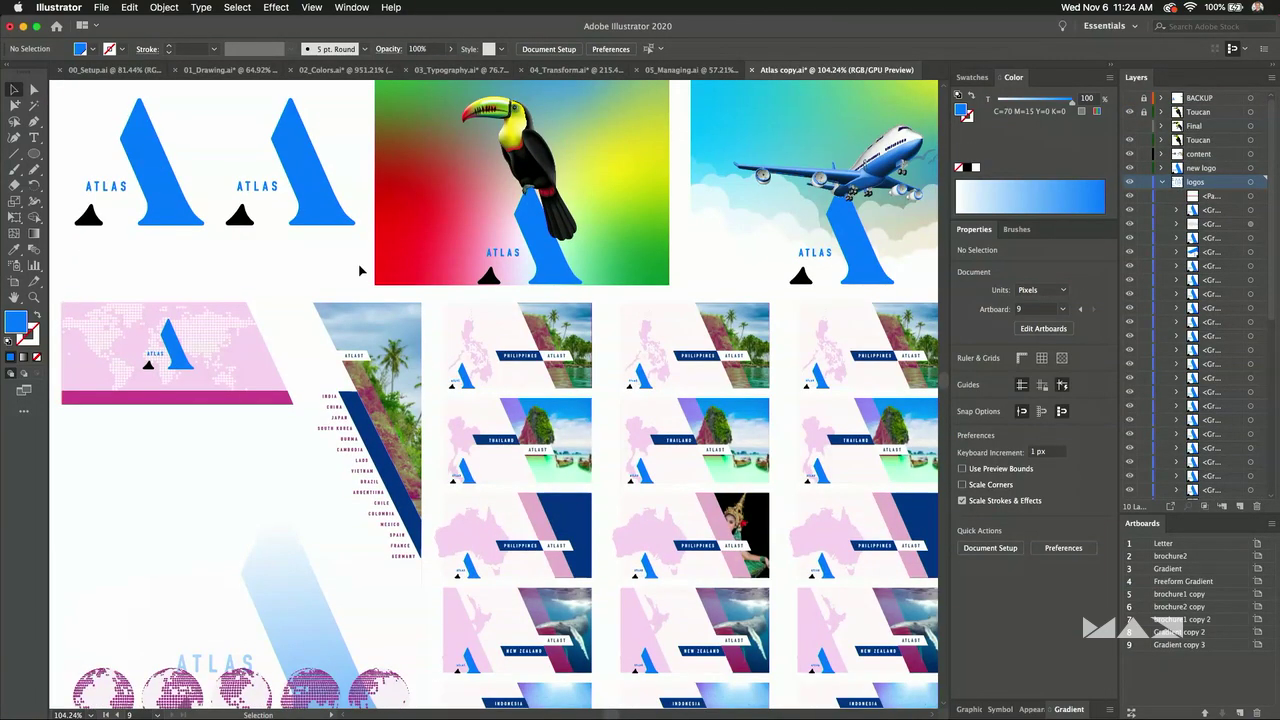
Switch to the 05_Managing.ai document, select the half lime group in the fruit pattern's corner, and look at the Managing Artboards section.
{"action": "left_click", "coordinate": [681, 72]}
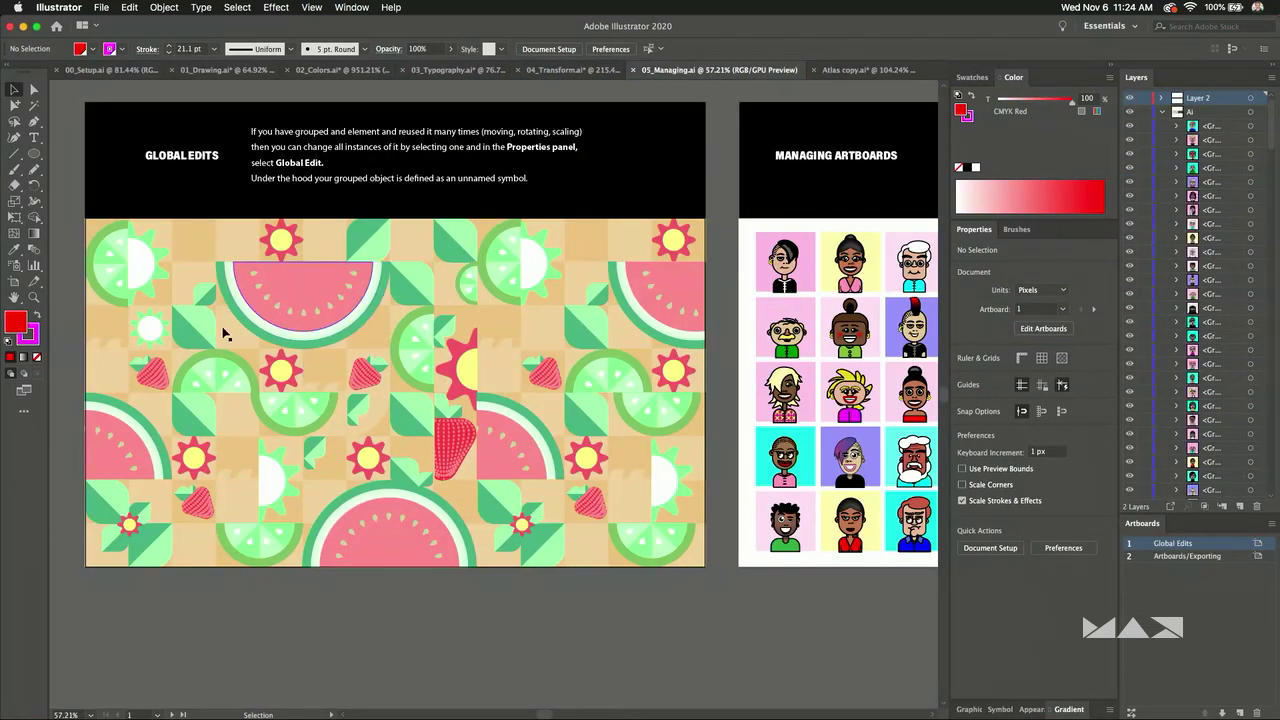
{"action": "left_click", "coordinate": [105, 275]}
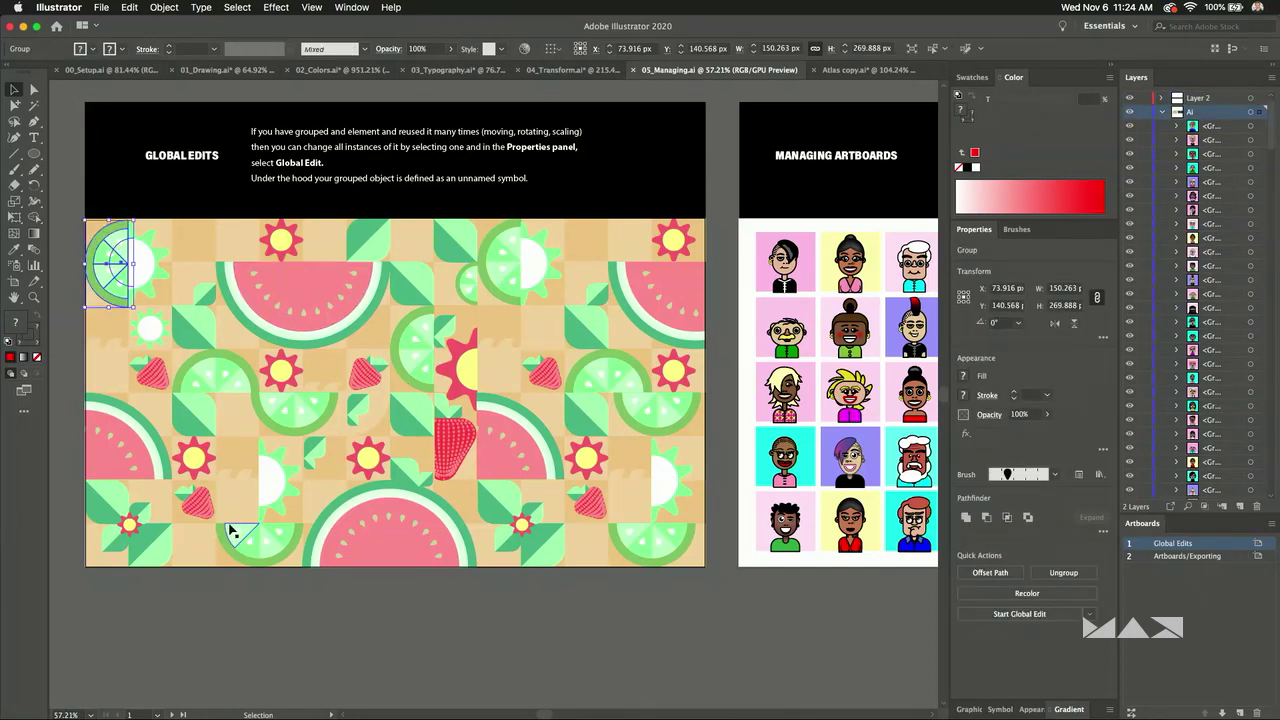
{"action": "left_click_drag", "start_coordinate": [640, 430], "coordinate": [102, 455]}
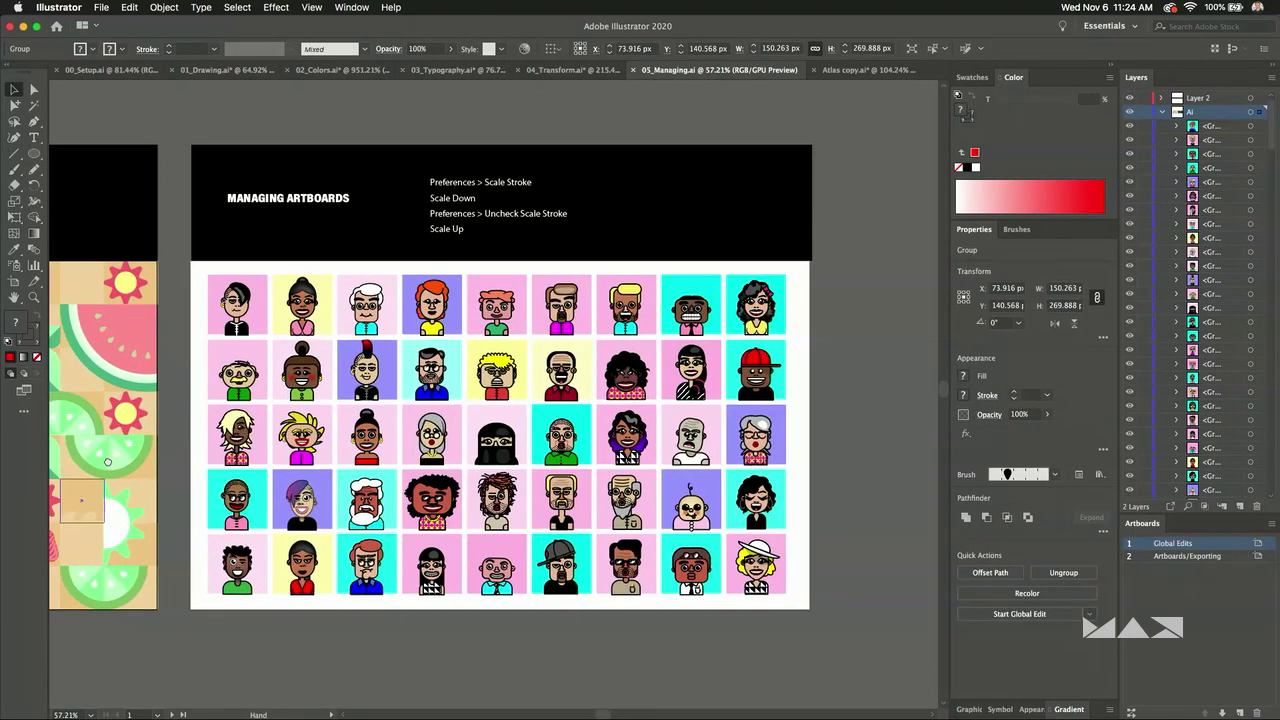
Open PeopleAll.ai from the AiProTips folder in Finder and clear the selection.
{"action": "mouse_move", "coordinate": [288, 700]}
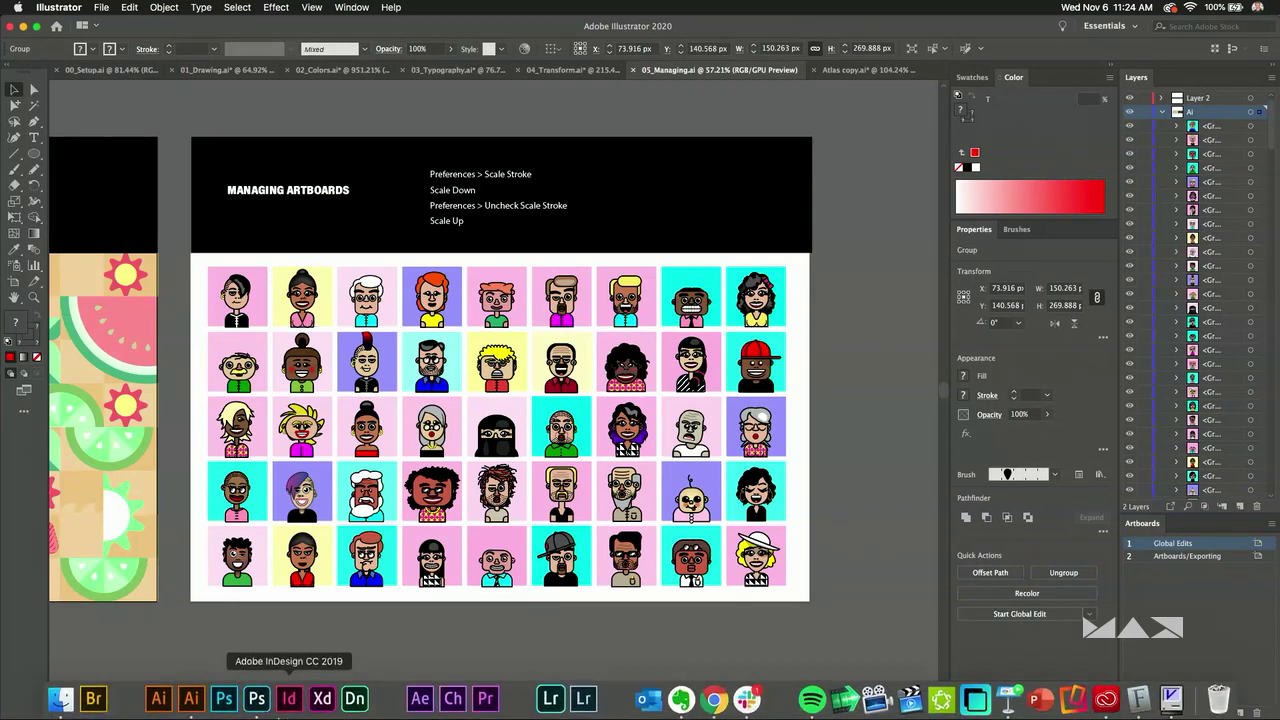
{"action": "left_click", "coordinate": [60, 700]}
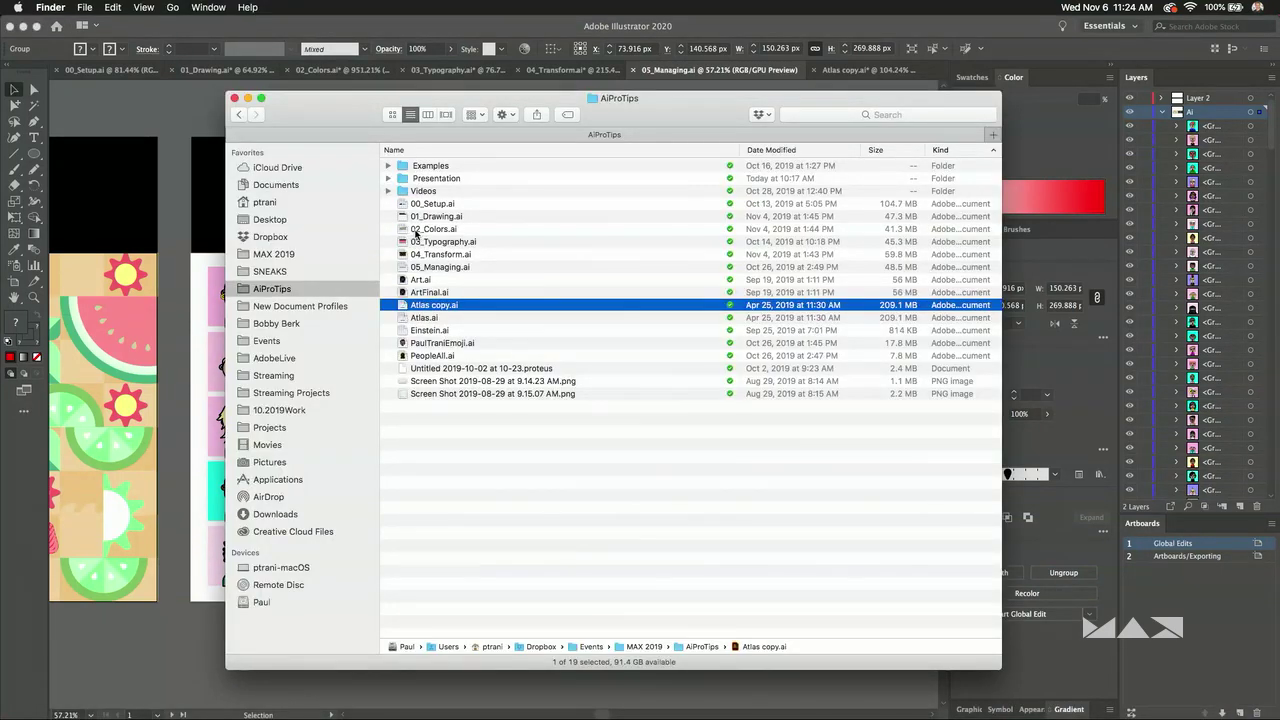
{"action": "left_click", "coordinate": [404, 343]}
{"action": "double_click", "coordinate": [404, 362]}
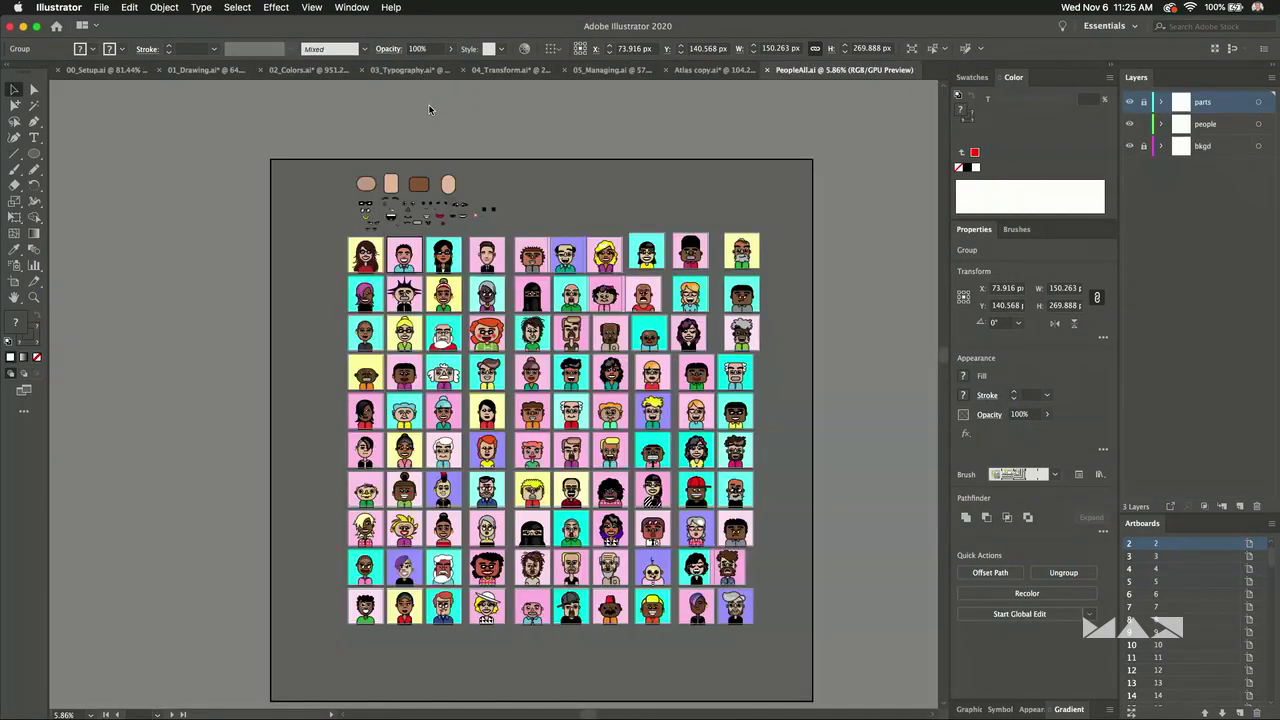
{"action": "left_click", "coordinate": [428, 108]}
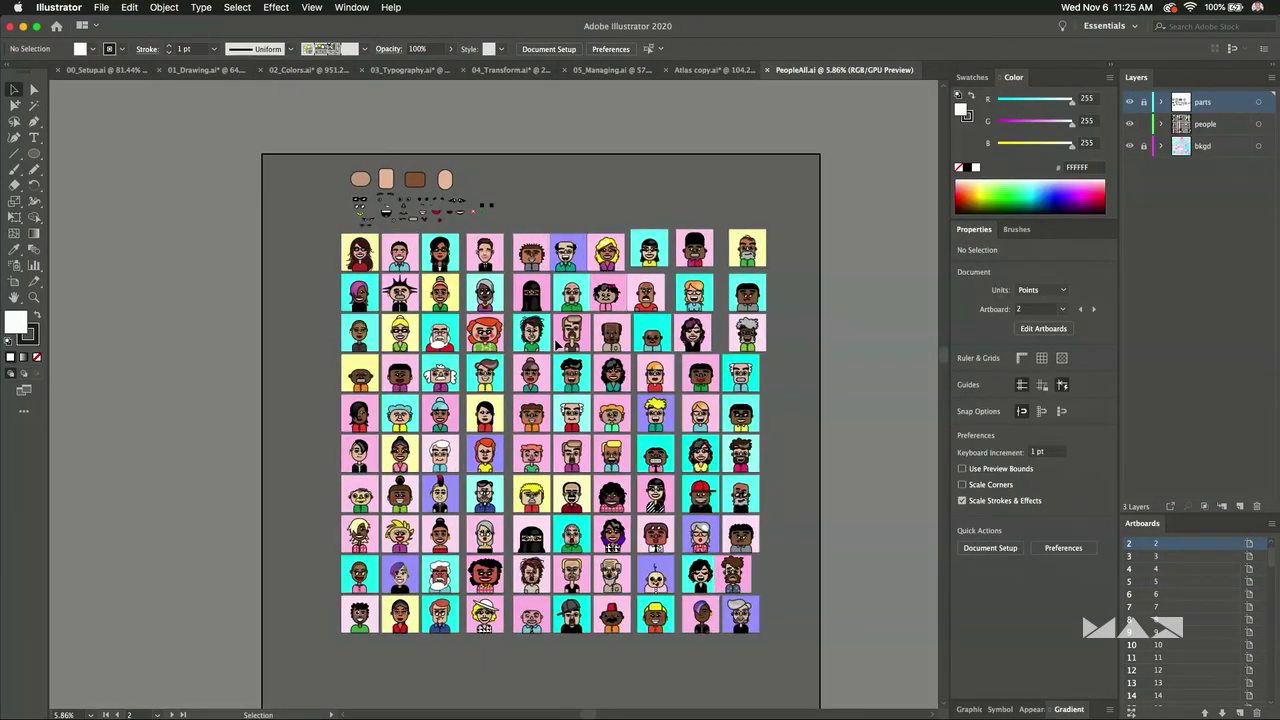
Examine the portrait artboards in PeopleAll.ai for uneven gaps, overlaps and misaligned rows.
{"action": "scroll", "coordinate": [556, 340], "scroll_direction": "up", "scroll_amount": 3}
{"action": "scroll", "coordinate": [116, 137], "scroll_direction": "up", "scroll_amount": 3}
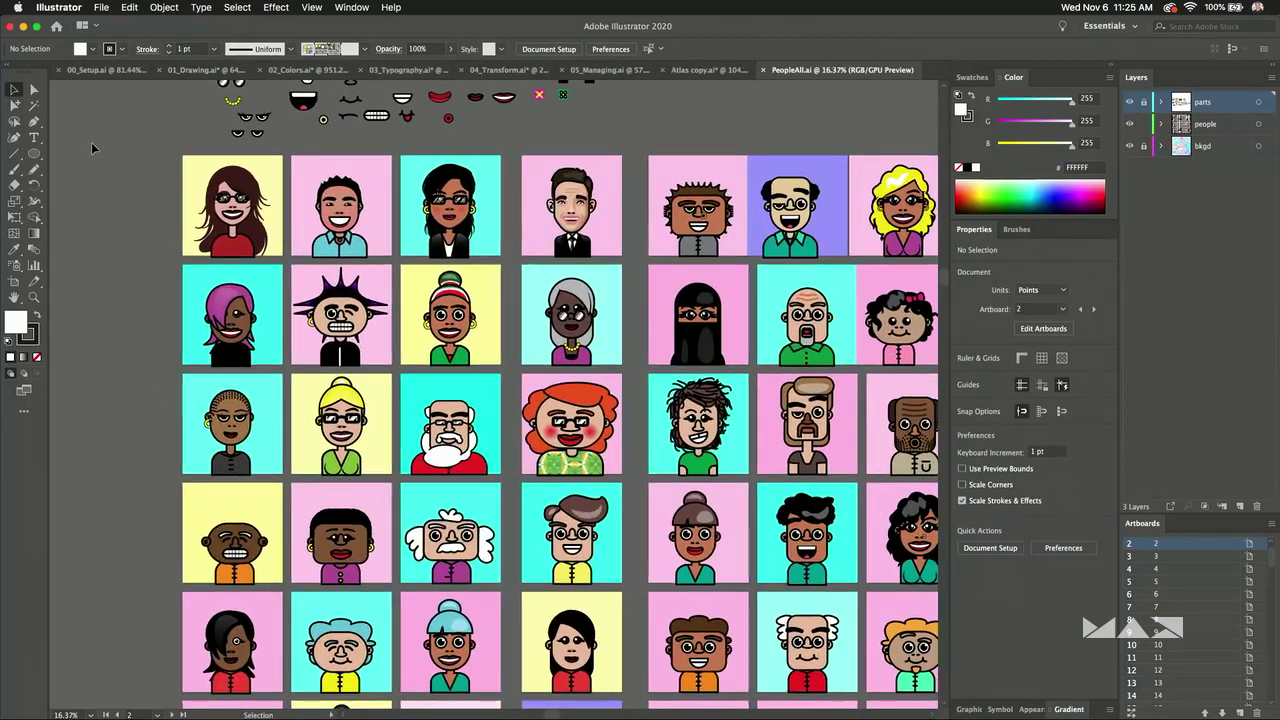
{"action": "scroll", "coordinate": [149, 163], "scroll_direction": "up", "scroll_amount": 2}
{"action": "scroll", "coordinate": [152, 170], "scroll_direction": "down", "scroll_amount": 2}
{"action": "scroll", "coordinate": [152, 170], "scroll_direction": "right", "scroll_amount": 2}
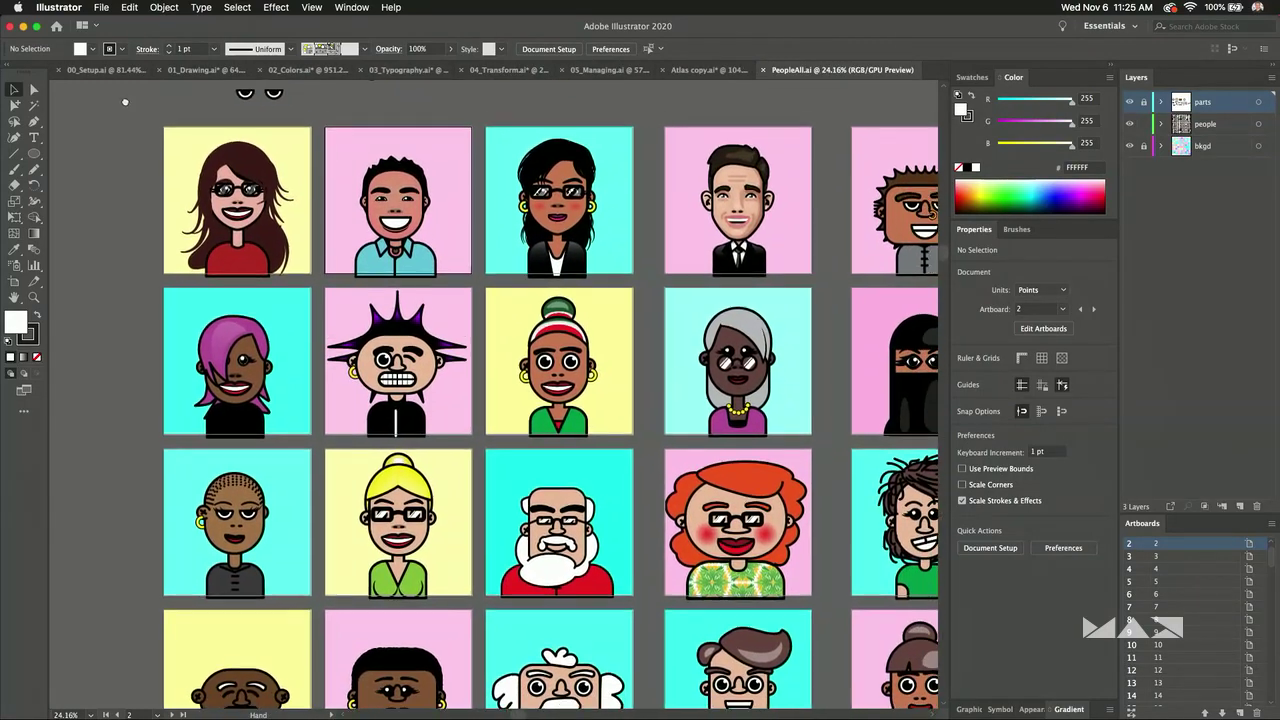
{"action": "scroll", "coordinate": [106, 143], "scroll_direction": "up", "scroll_amount": 1}
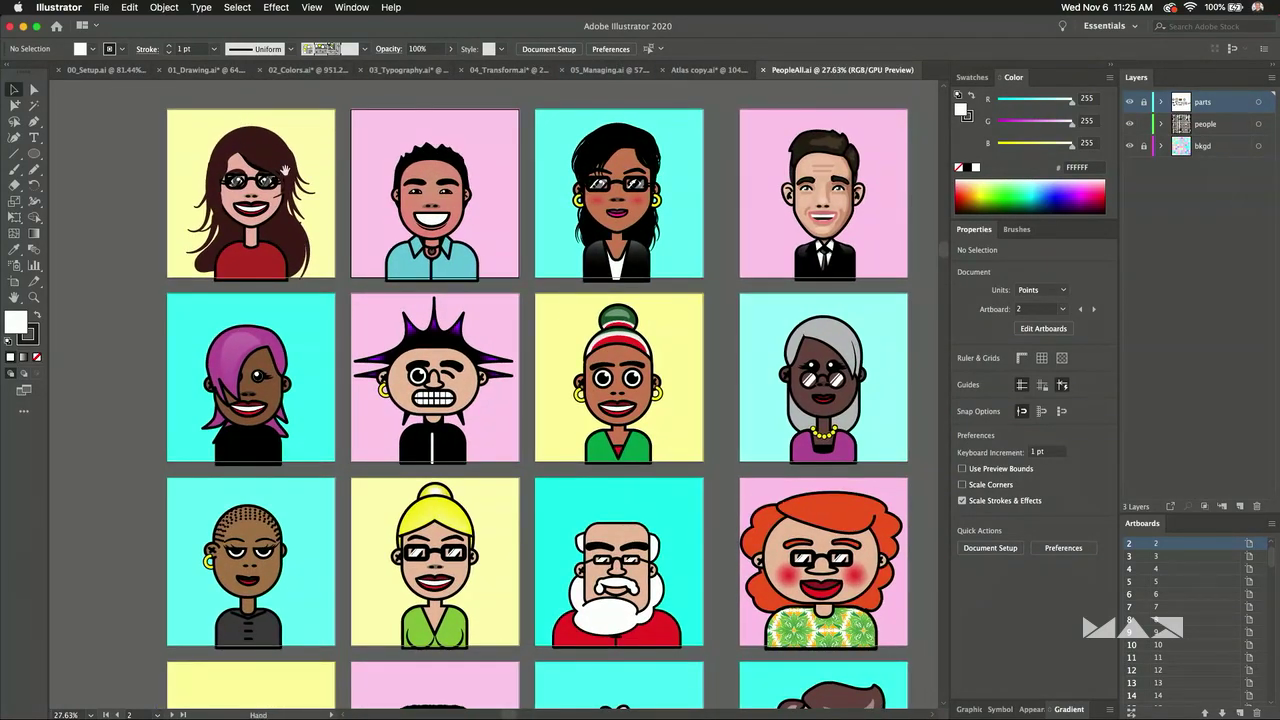
{"action": "scroll", "coordinate": [294, 156], "scroll_direction": "right", "scroll_amount": 1}
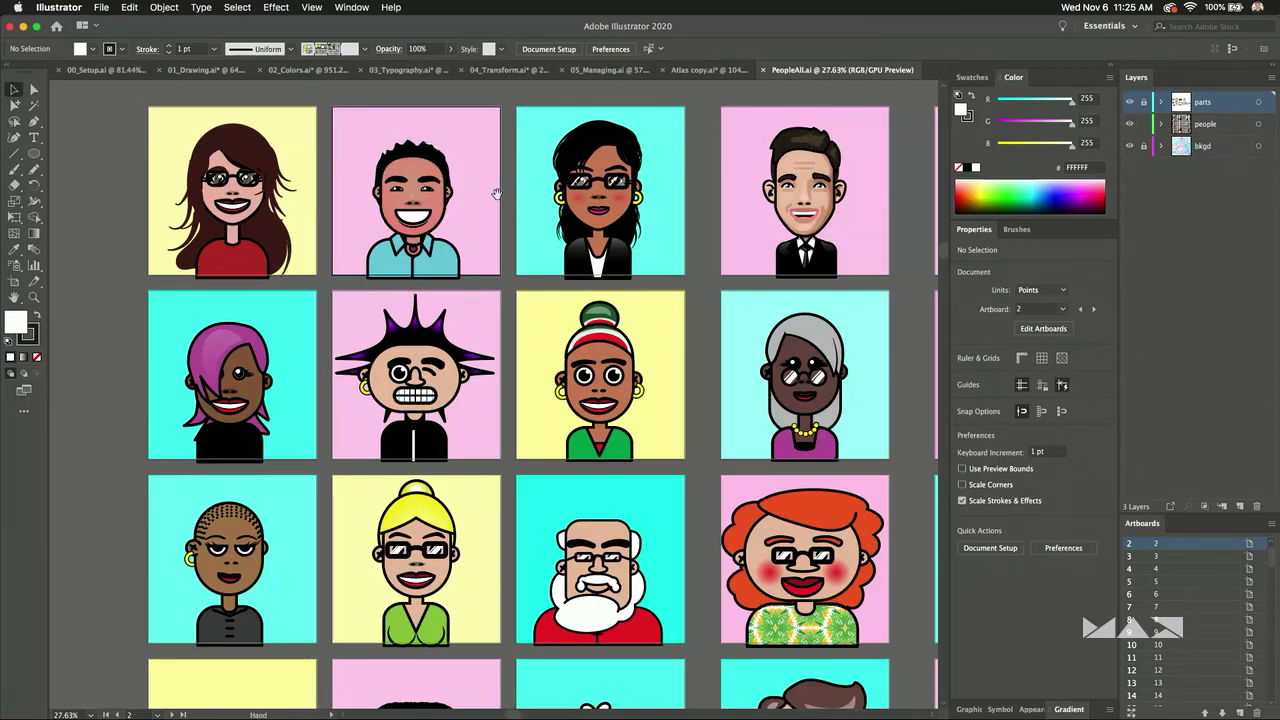
{"action": "scroll", "coordinate": [510, 193], "scroll_direction": "up", "scroll_amount": 3}
{"action": "scroll", "coordinate": [510, 193], "scroll_direction": "right", "scroll_amount": 5}
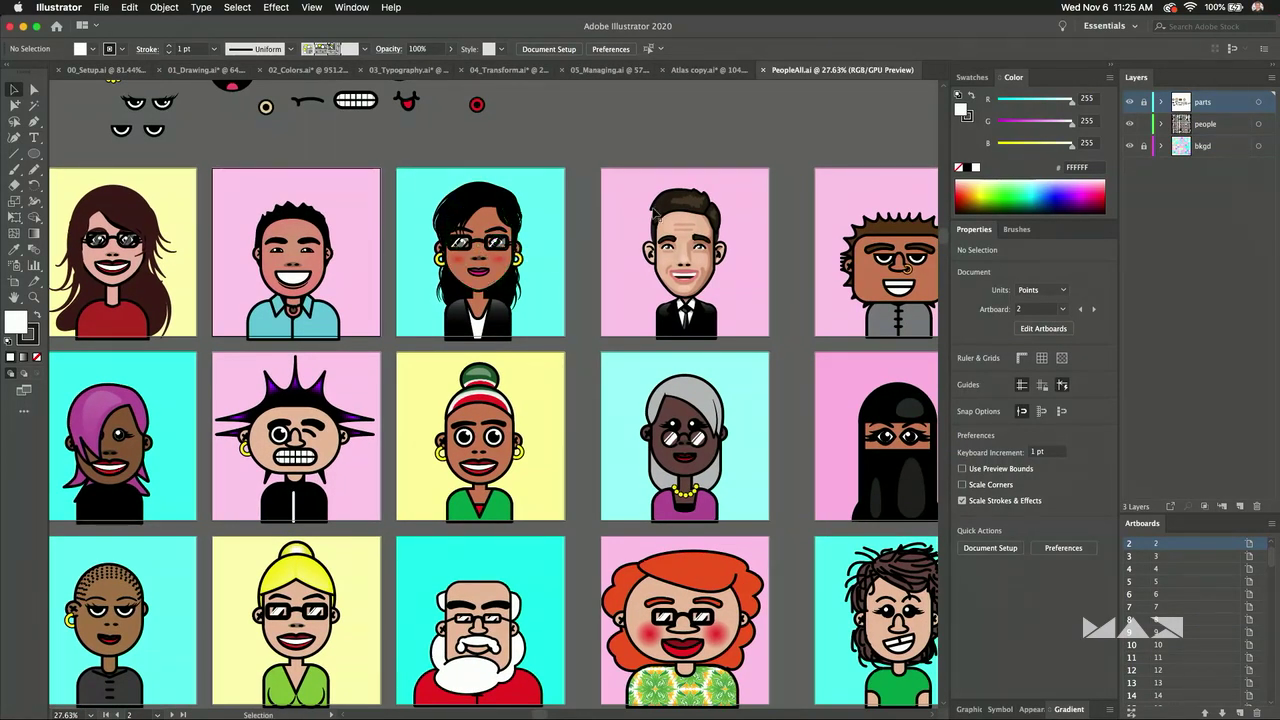
{"action": "scroll", "coordinate": [651, 213], "scroll_direction": "down", "scroll_amount": 3}
{"action": "scroll", "coordinate": [457, 175], "scroll_direction": "right", "scroll_amount": 2}
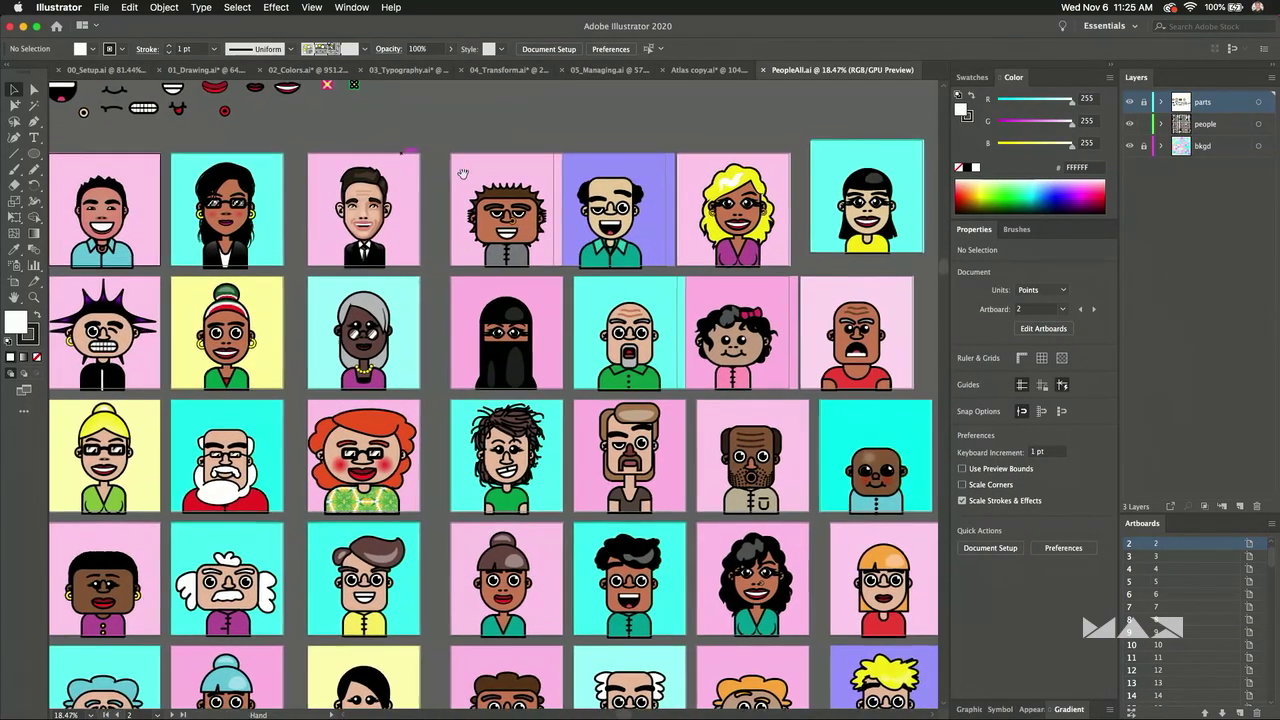
Try to rearrange all artboards into 10 columns with 20 pt spacing, moving the artwork with them.
{"action": "left_click", "coordinate": [1048, 331]}
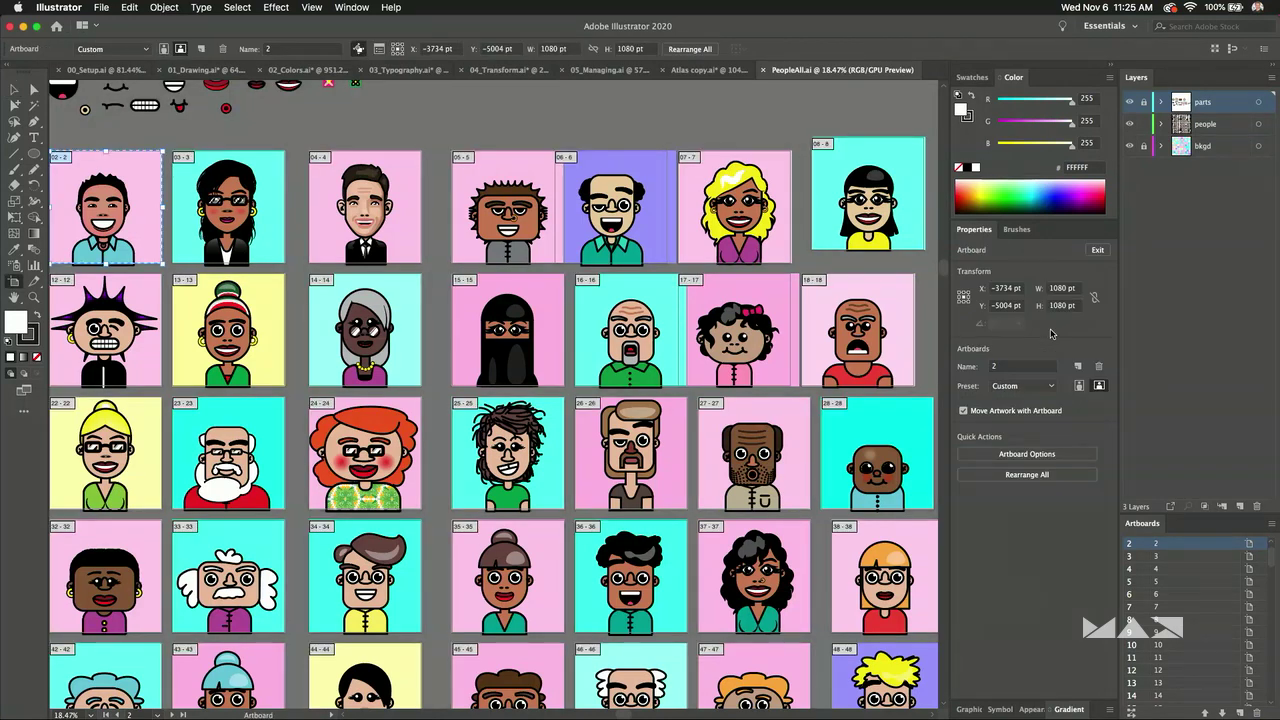
{"action": "left_click", "coordinate": [1025, 475]}
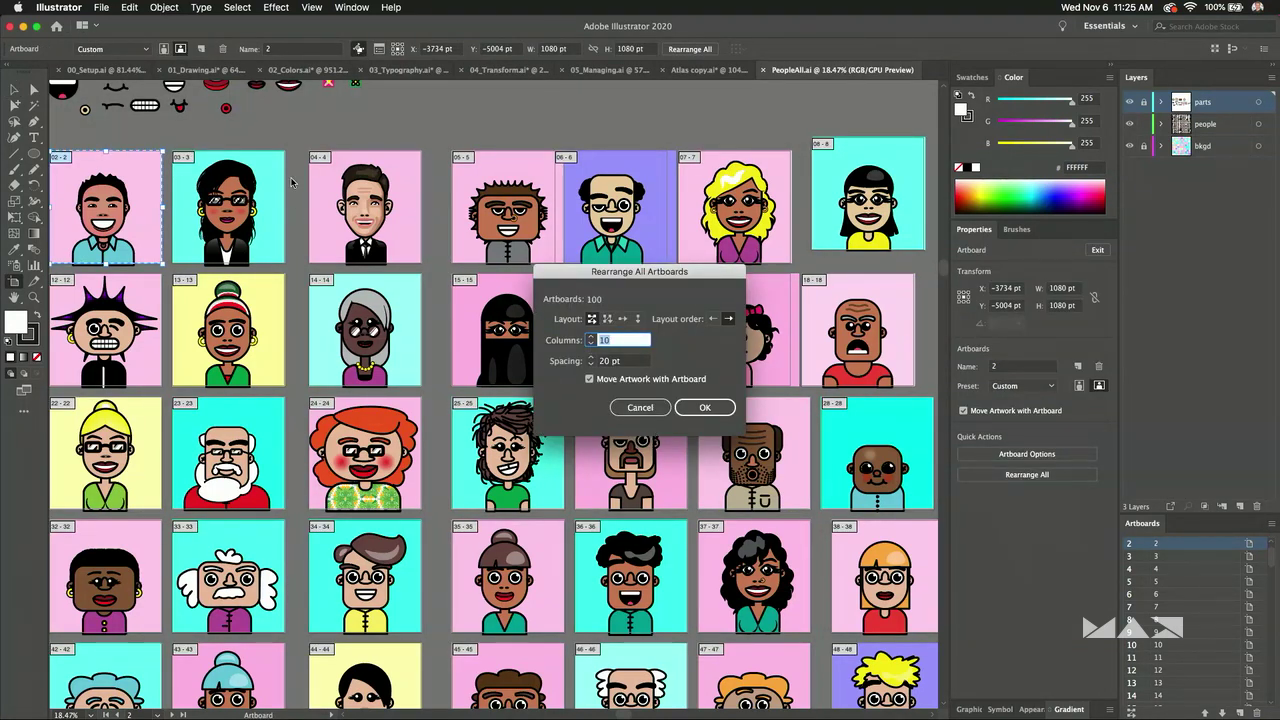
{"action": "left_click", "coordinate": [703, 408]}
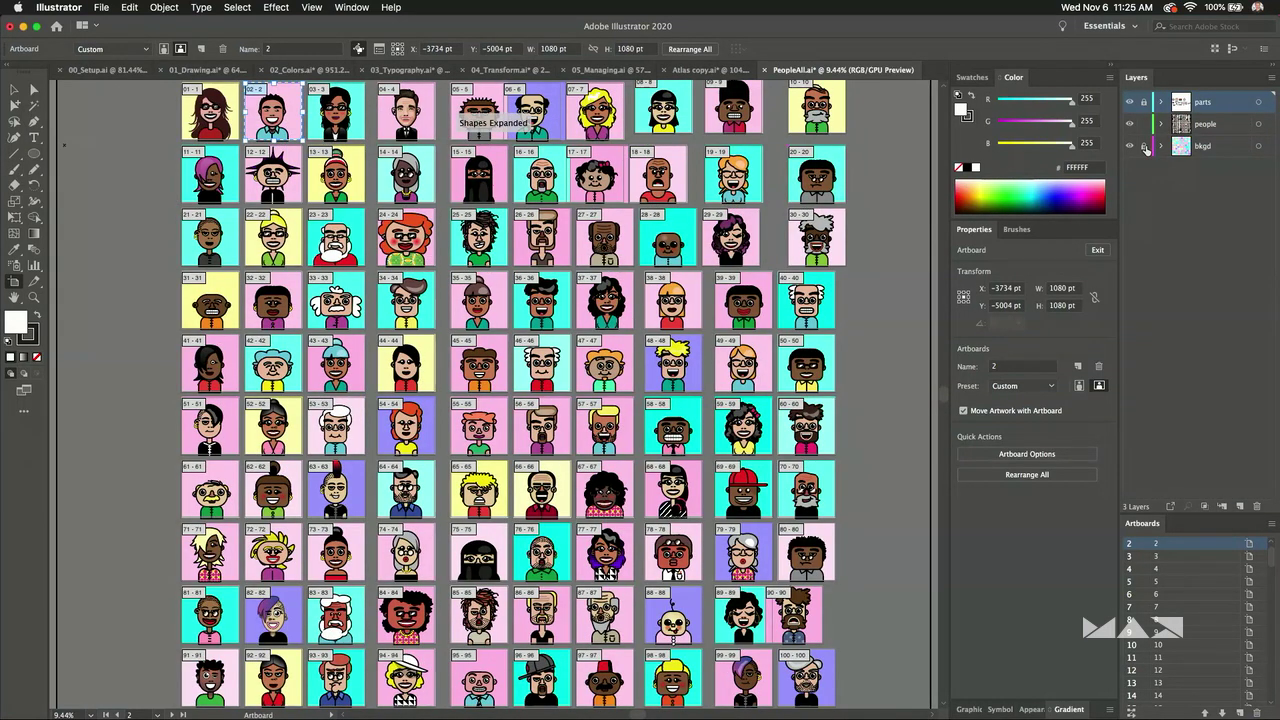
Unlock the bkgd layer, rearrange all artboards with 0 pt spacing, and leave artboard editing.
{"action": "key", "text": "Escape"}
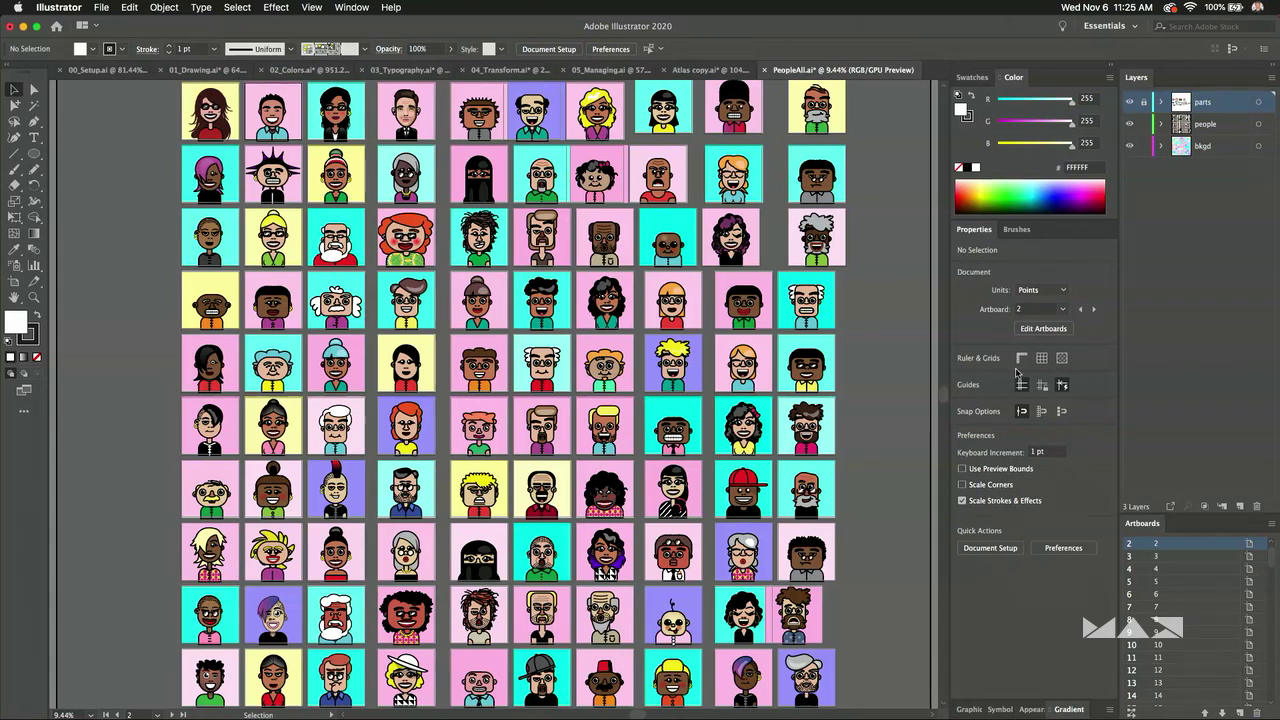
{"action": "left_click", "coordinate": [1031, 329]}
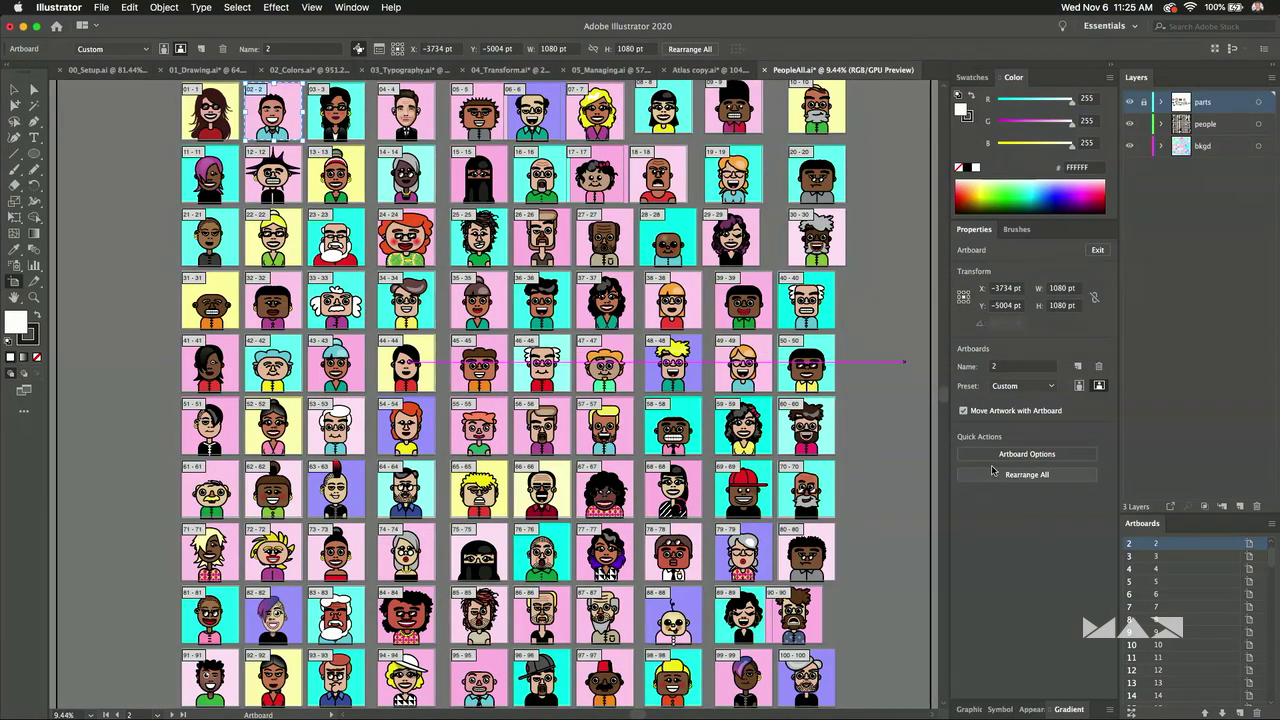
{"action": "left_click", "coordinate": [1016, 476]}
{"action": "type", "text": "0"}
{"action": "key", "text": "Return"}
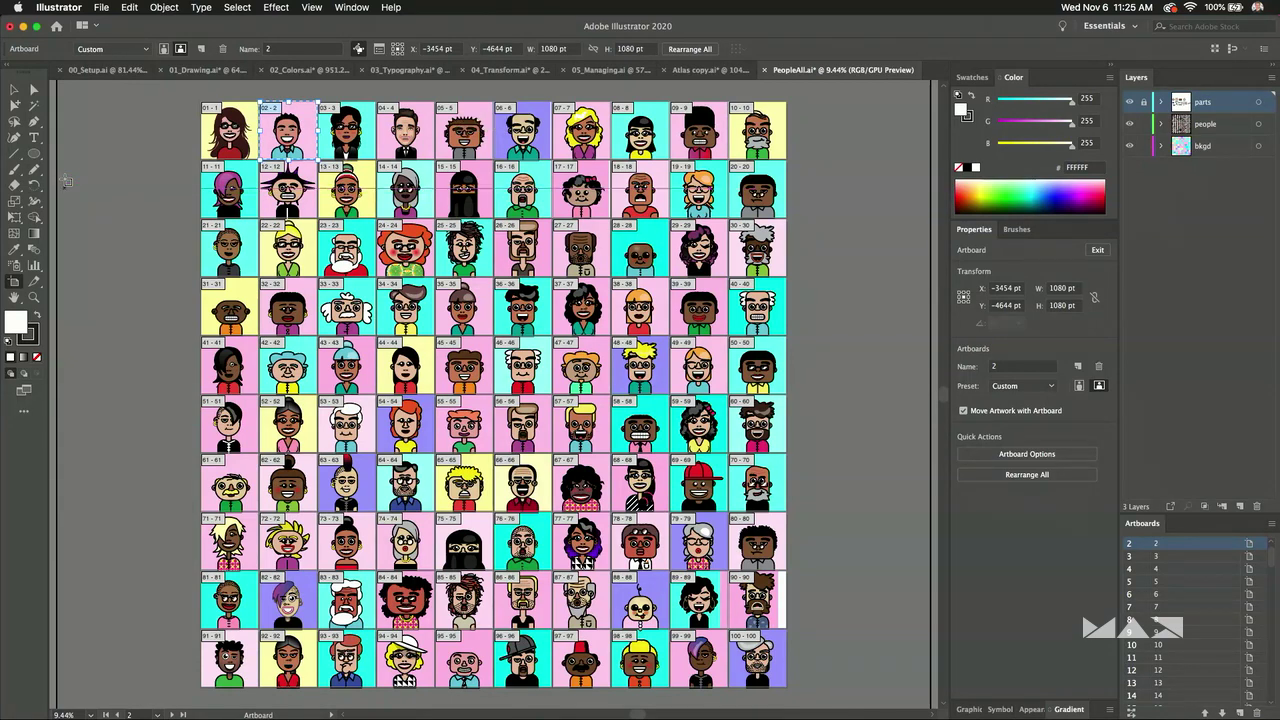
{"action": "left_click", "coordinate": [14, 90]}
View the Export for Screens settings for all artboards and close them without exporting.
{"action": "left_click", "coordinate": [101, 7]}
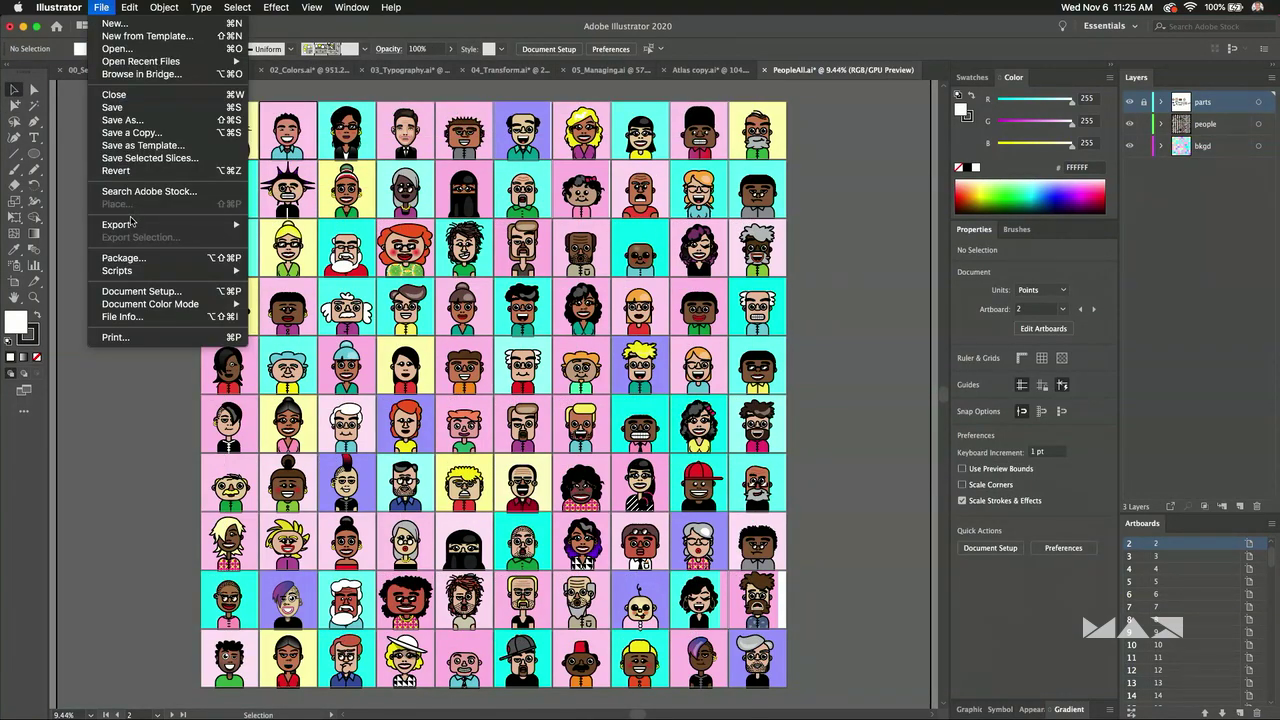
{"action": "mouse_move", "coordinate": [116, 224]}
{"action": "left_click", "coordinate": [296, 227]}
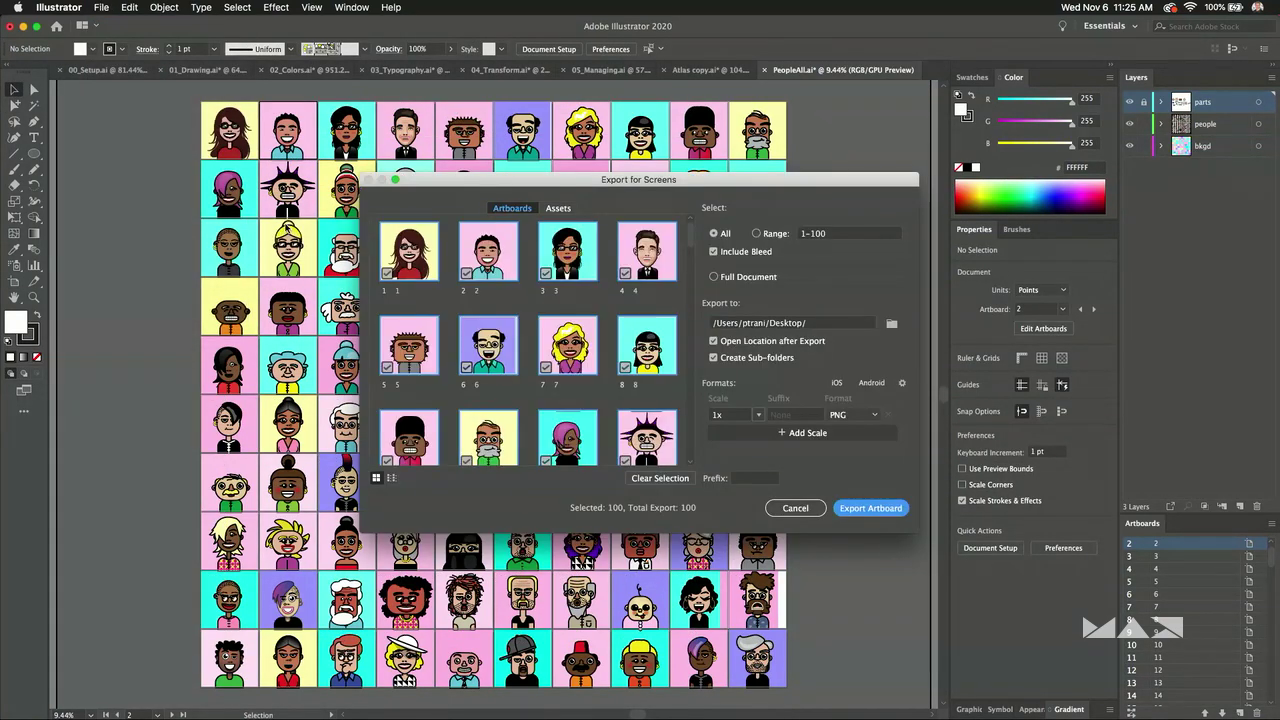
{"action": "left_click", "coordinate": [795, 508]}
Select the black-haired woman in the yellow shirt and add her group to the Asset Export collection.
{"action": "scroll", "coordinate": [655, 96], "scroll_direction": "up", "scroll_amount": 3}
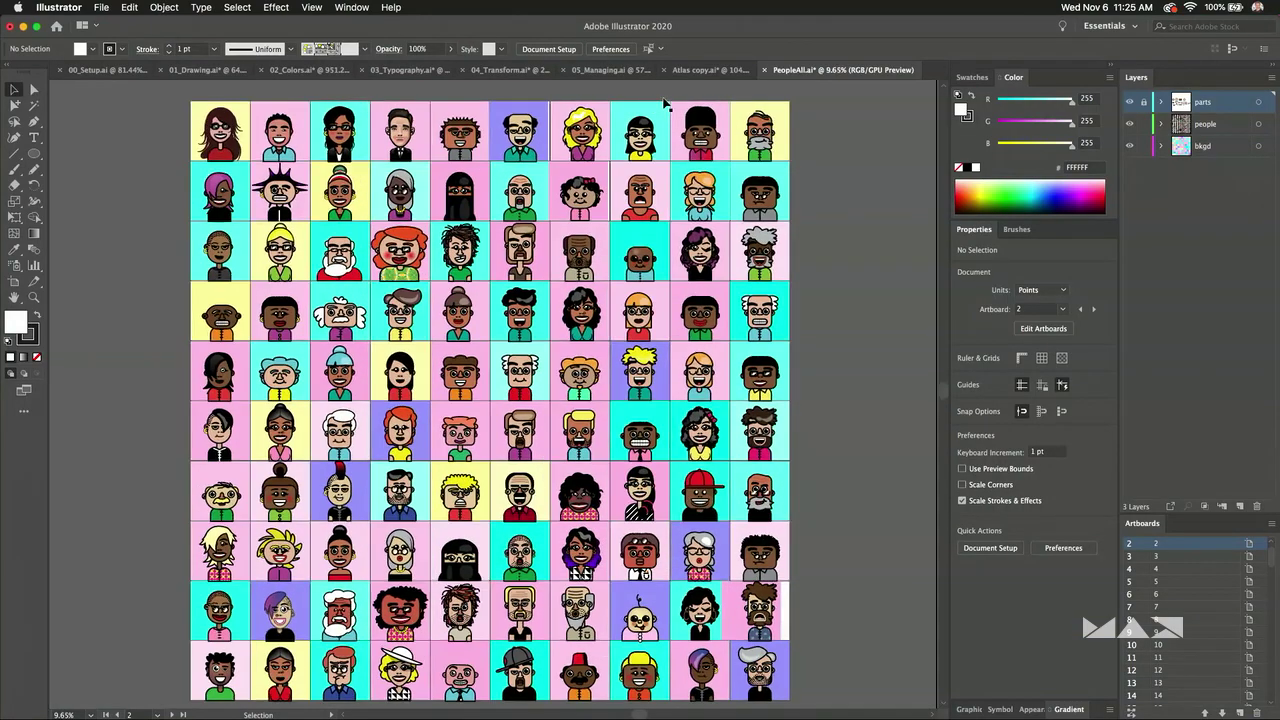
{"action": "scroll", "coordinate": [693, 90], "scroll_direction": "up", "scroll_amount": 4}
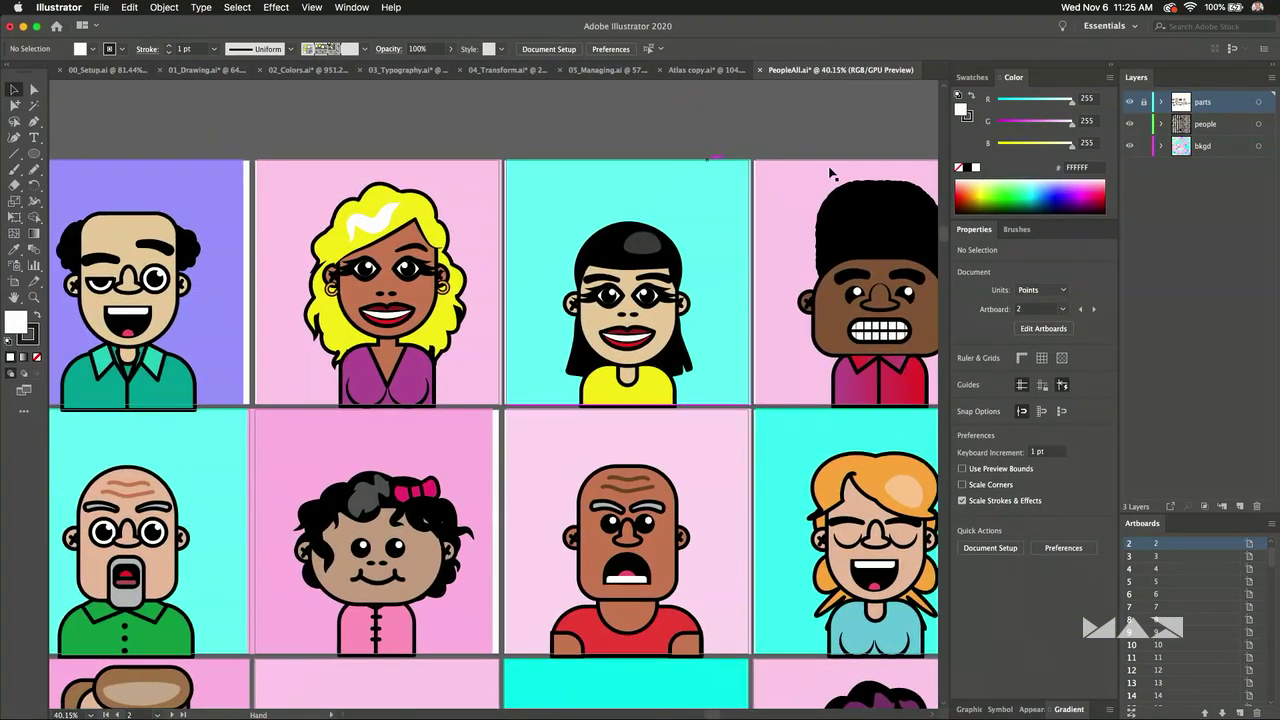
{"action": "left_click", "coordinate": [589, 263]}
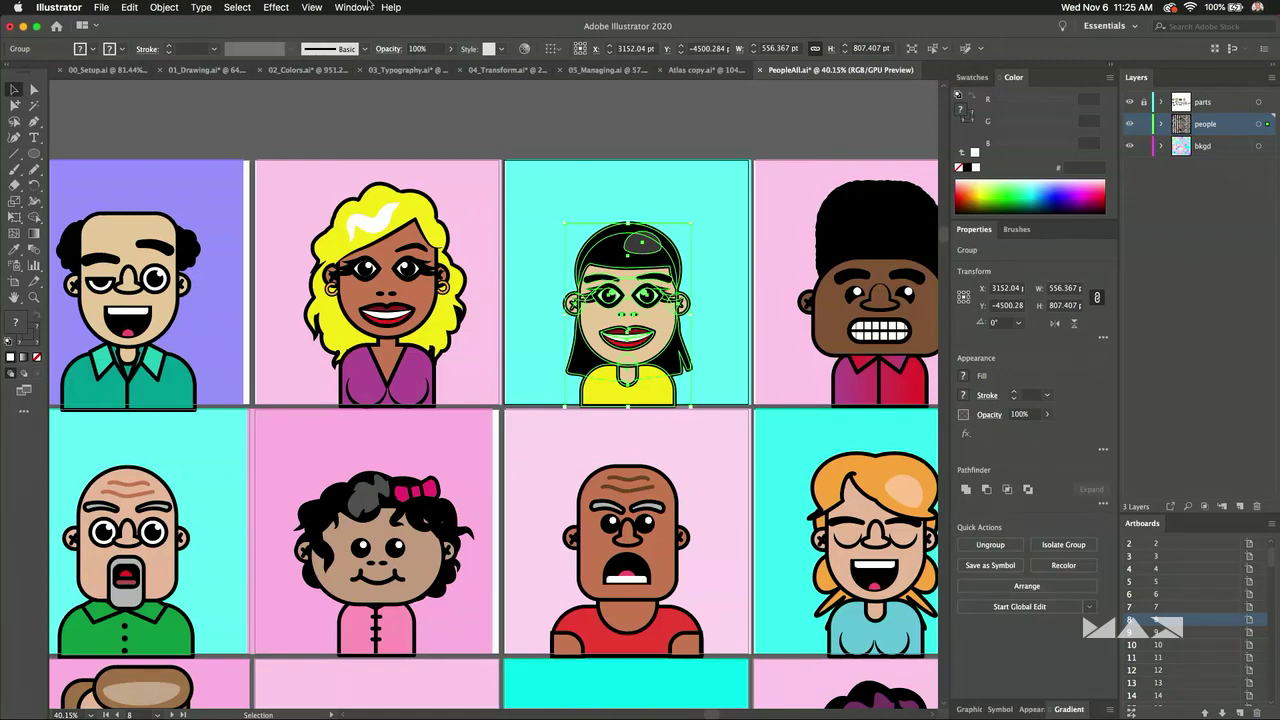
{"action": "left_click", "coordinate": [352, 7]}
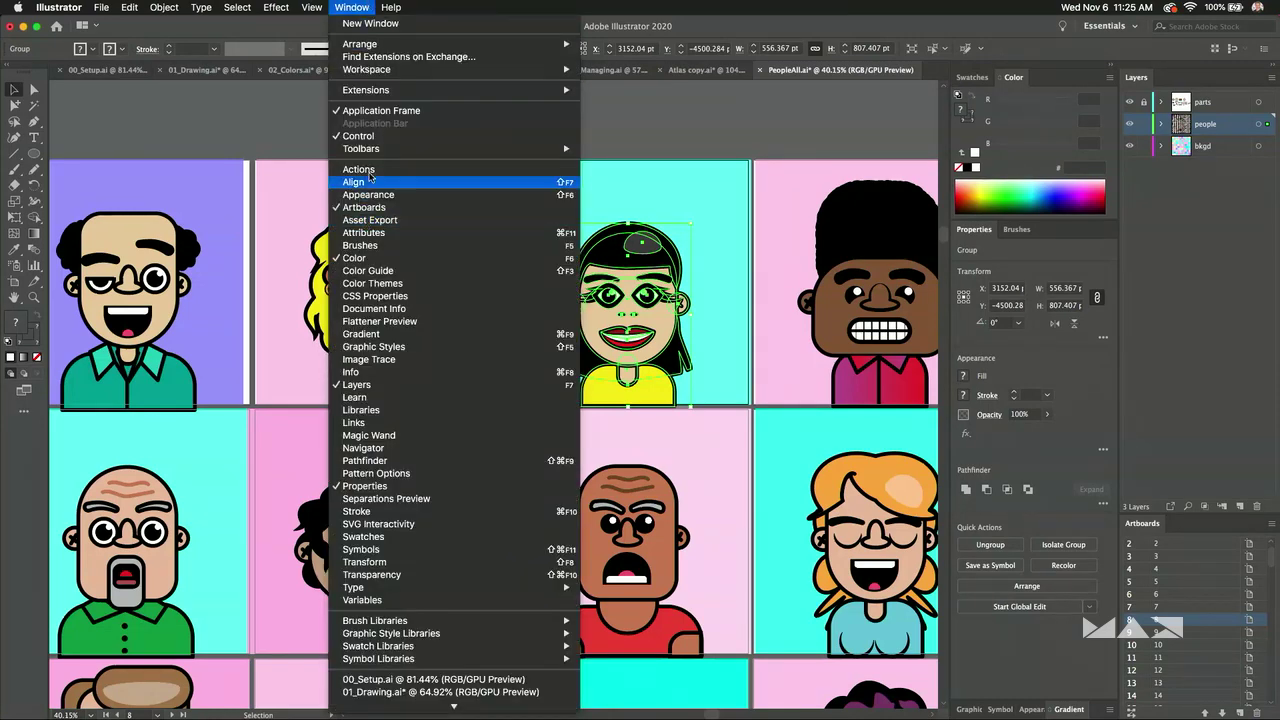
{"action": "left_click", "coordinate": [382, 222]}
{"action": "left_click_drag", "start_coordinate": [612, 258], "coordinate": [810, 275]}
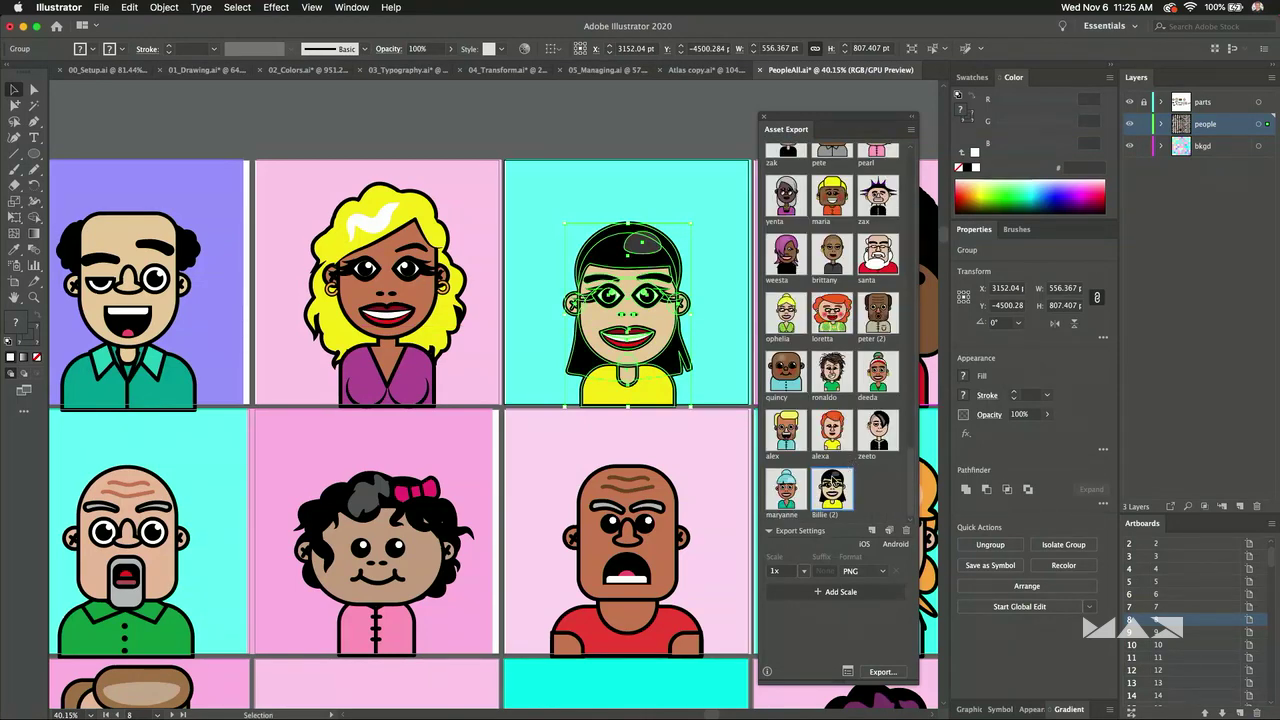
Export all the collected portrait assets as 1x PNG files to the Desktop, deselect the artwork, and close Asset Export.
{"action": "scroll", "coordinate": [825, 497], "scroll_direction": "up", "scroll_amount": 5}
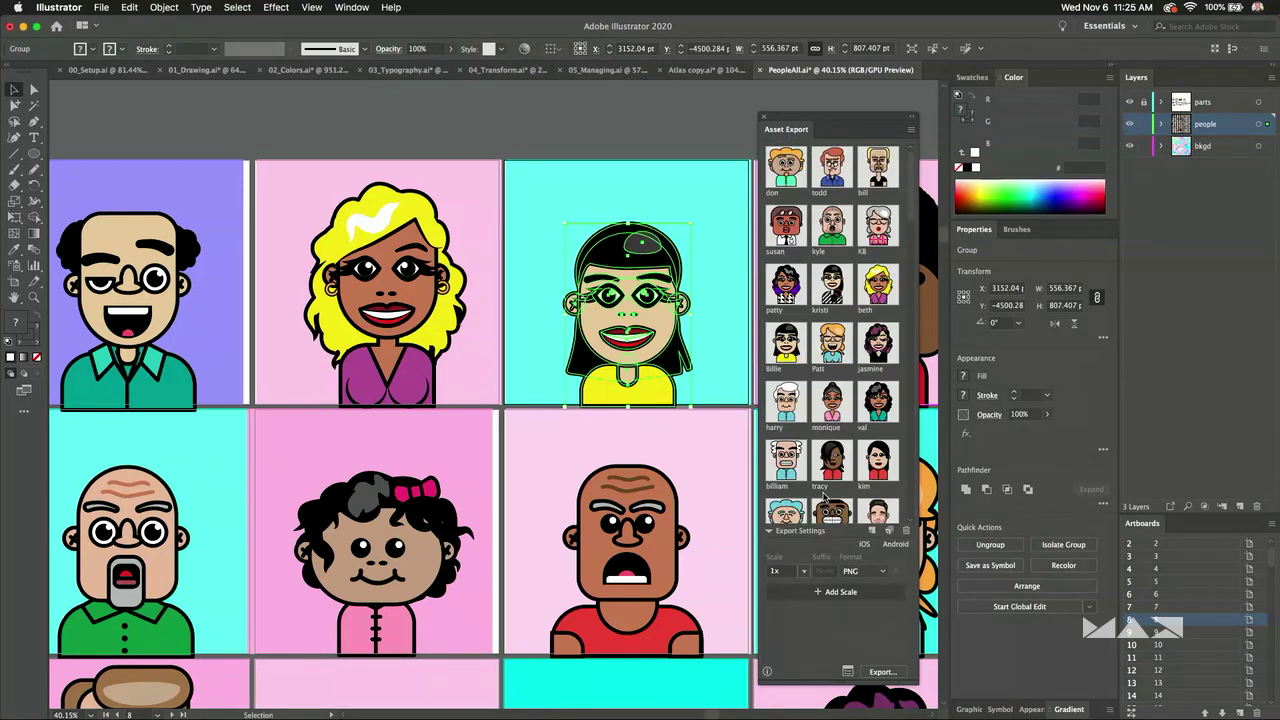
{"action": "left_click", "coordinate": [786, 168]}
{"action": "key", "text": "super+a"}
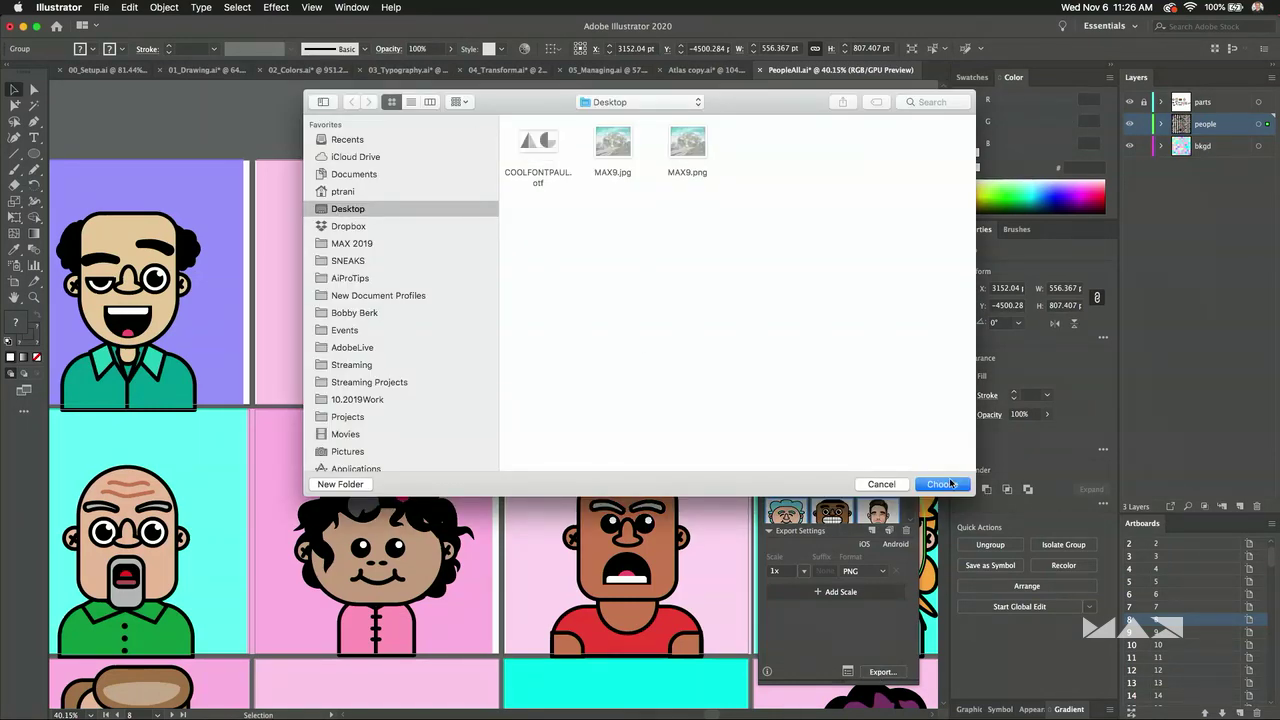
{"action": "left_click", "coordinate": [950, 484]}
{"action": "left_click", "coordinate": [471, 97]}
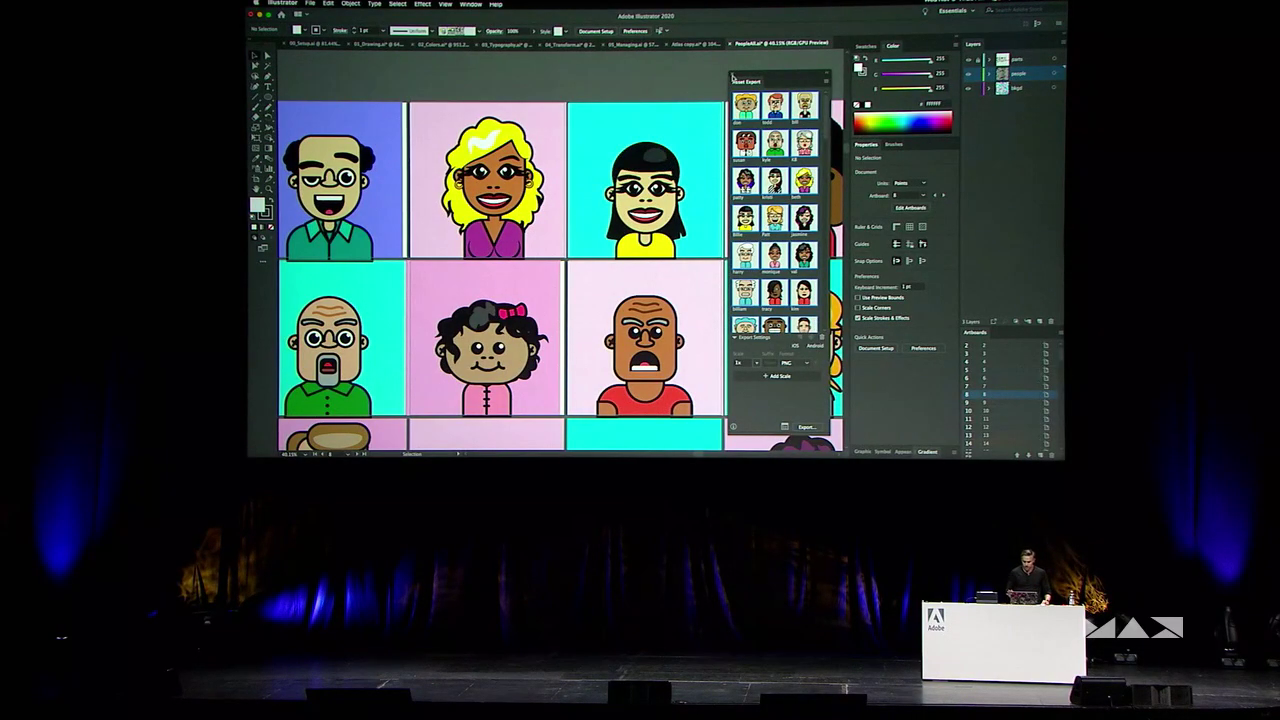
{"action": "left_click", "coordinate": [733, 76]}
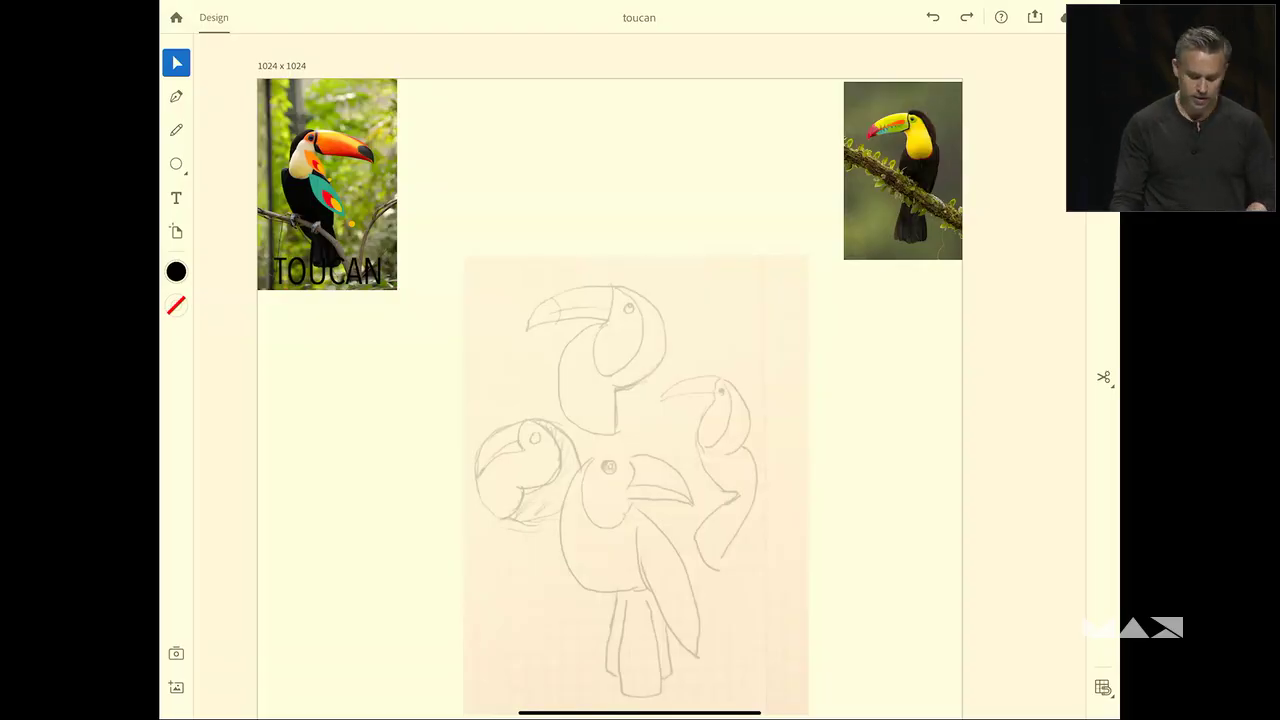
Switch to the toucan drawing in Illustrator on the iPad, view the camera capture frame, and close it without taking a photo.
{"action": "left_click", "coordinate": [176, 653]}
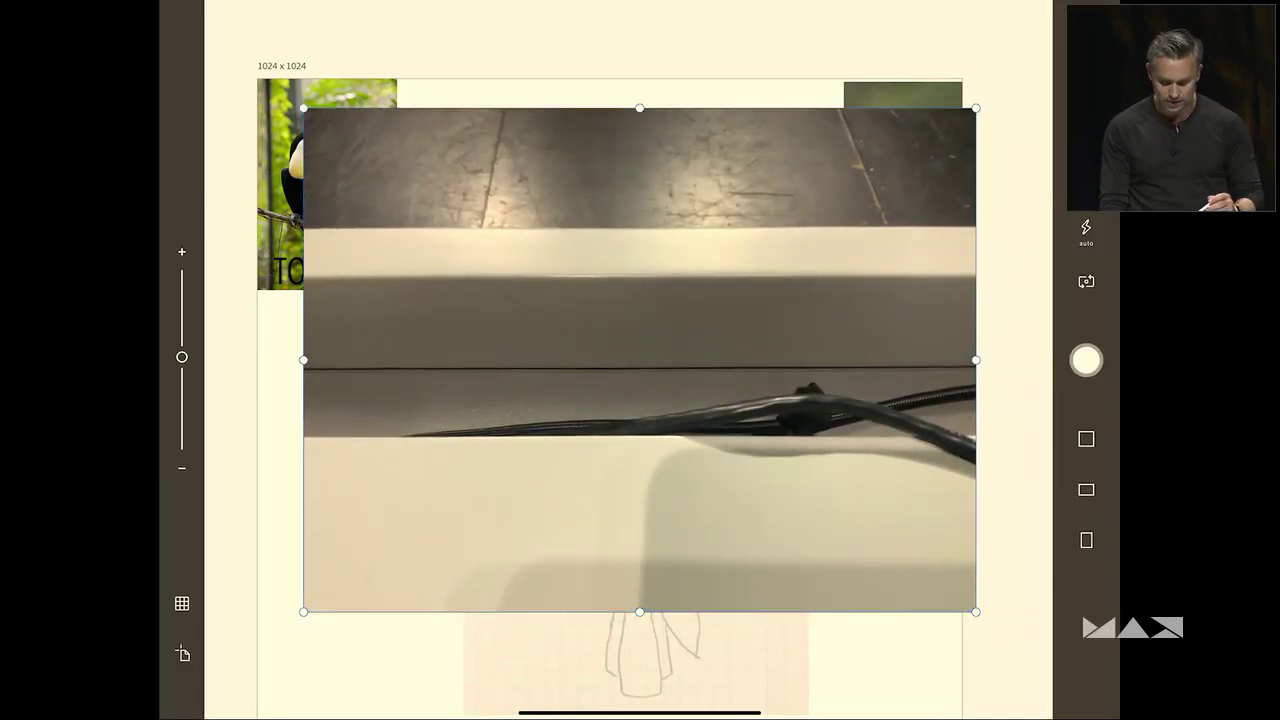
{"action": "left_click", "coordinate": [182, 653]}
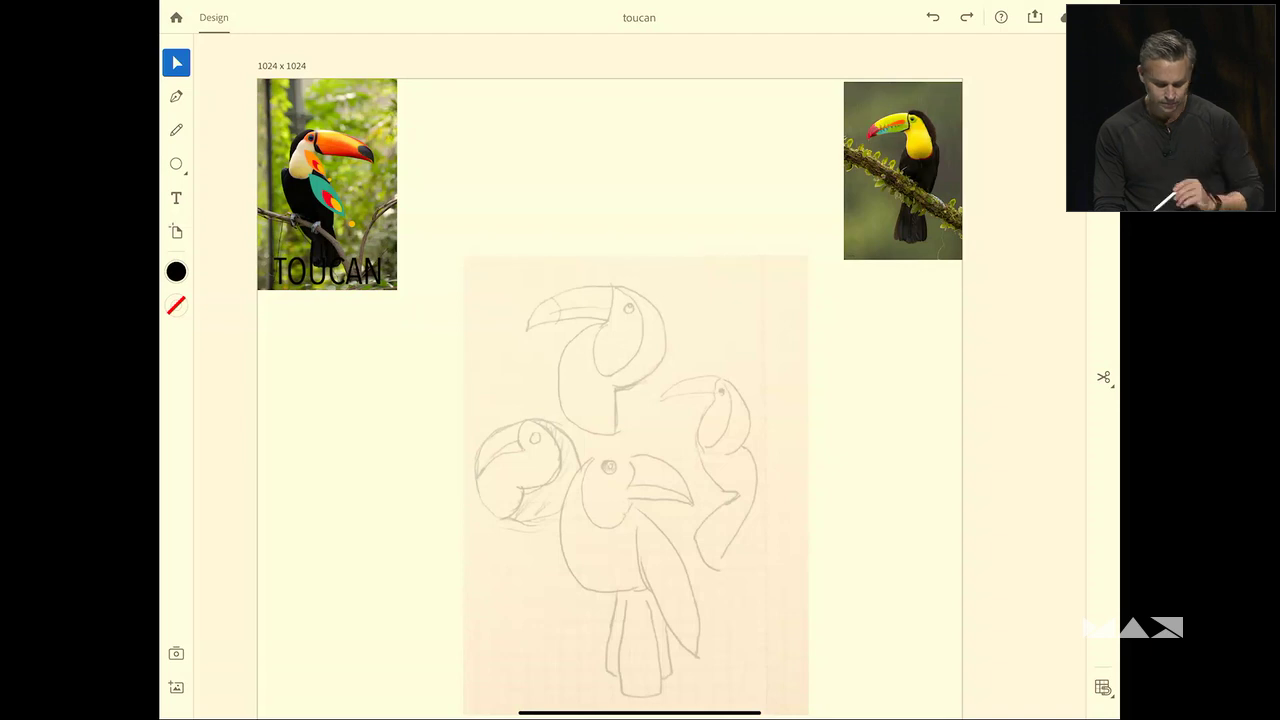
Try tracing the upper edge of the topmost toucan sketch's beak with the Pen tool, and undo the path.
{"action": "scroll", "coordinate": [611, 396], "scroll_direction": "up", "scroll_amount": 5}
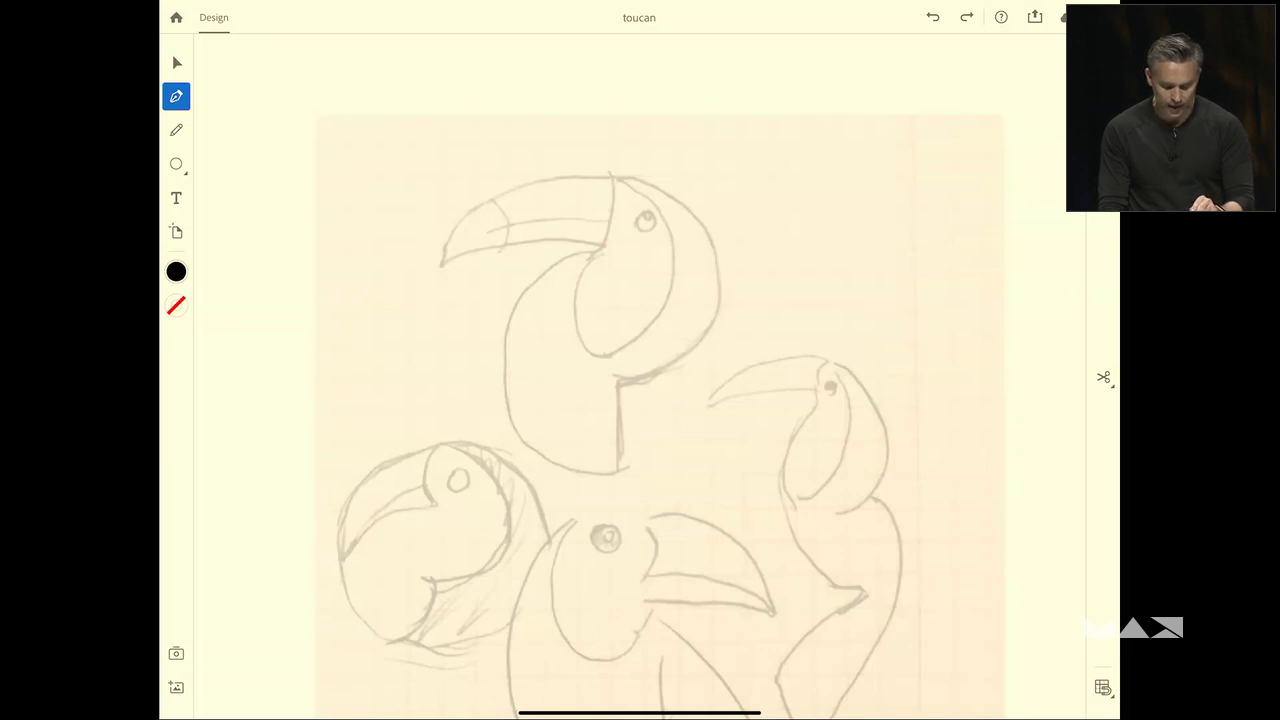
{"action": "left_click", "coordinate": [615, 175]}
{"action": "left_click_drag", "start_coordinate": [434, 268], "coordinate": [472, 212]}
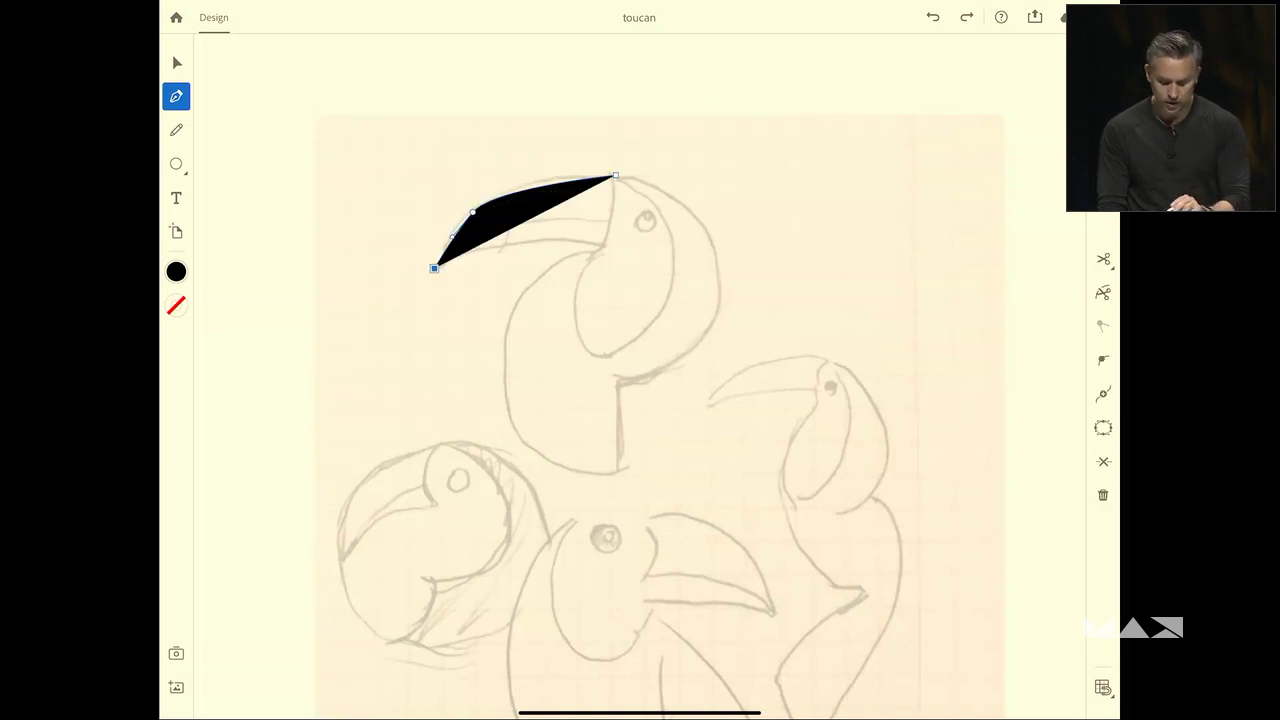
{"action": "key", "text": "ctrl+z"}
{"action": "key", "text": "ctrl+z"}
{"action": "key", "text": "ctrl+z"}
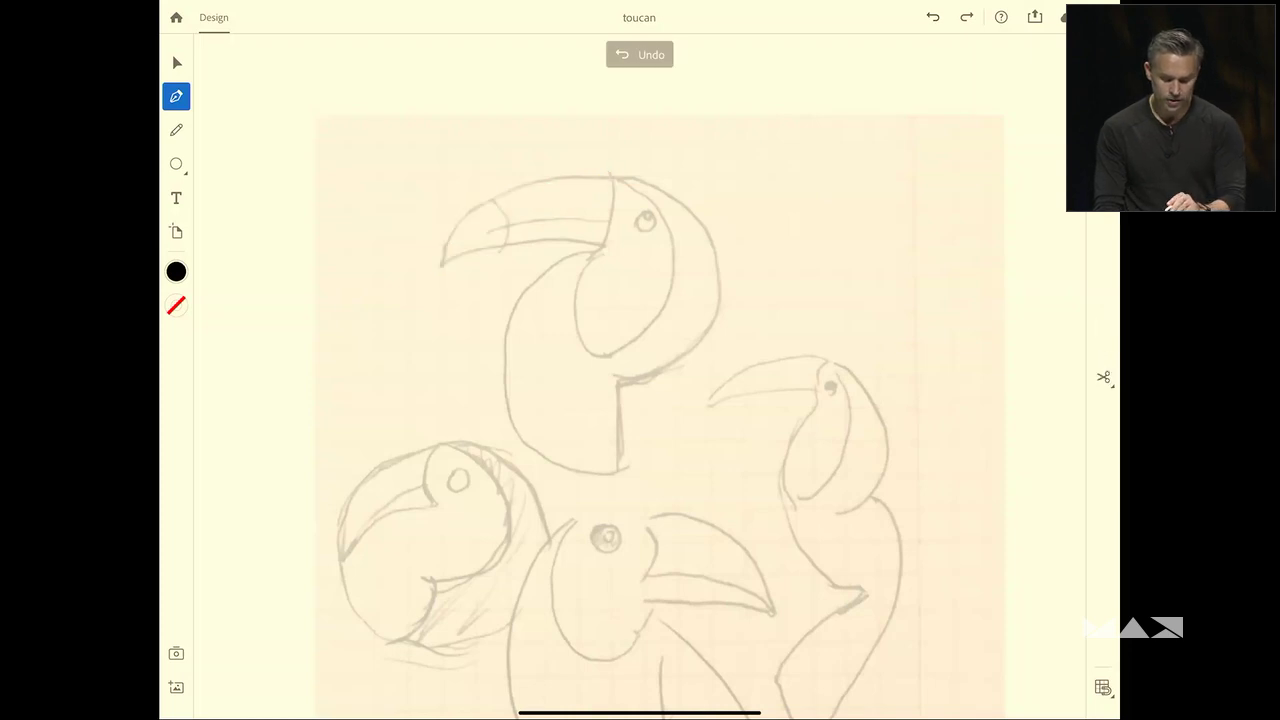
Draw black filled Pencil shapes over the topmost toucan sketch for its beak, its front body, and its curved back.
{"action": "left_click", "coordinate": [176, 130]}
{"action": "scroll", "coordinate": [640, 400], "scroll_direction": "down", "scroll_amount": 2}
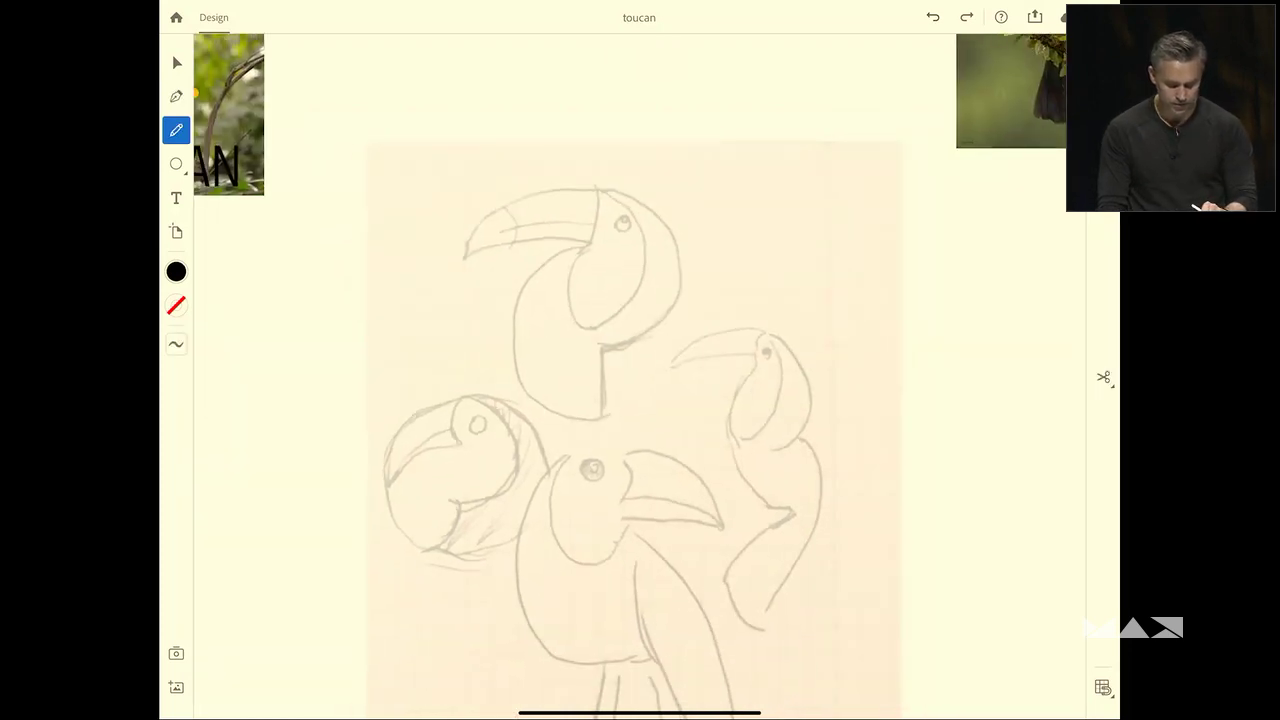
{"action": "mouse_move", "coordinate": [597, 184]}
{"action": "left_mouse_down"}
{"action": "mouse_move", "coordinate": [510, 205]}
{"action": "mouse_move", "coordinate": [446, 264]}
{"action": "mouse_move", "coordinate": [592, 236]}
{"action": "mouse_move", "coordinate": [598, 188]}
{"action": "left_mouse_up"}
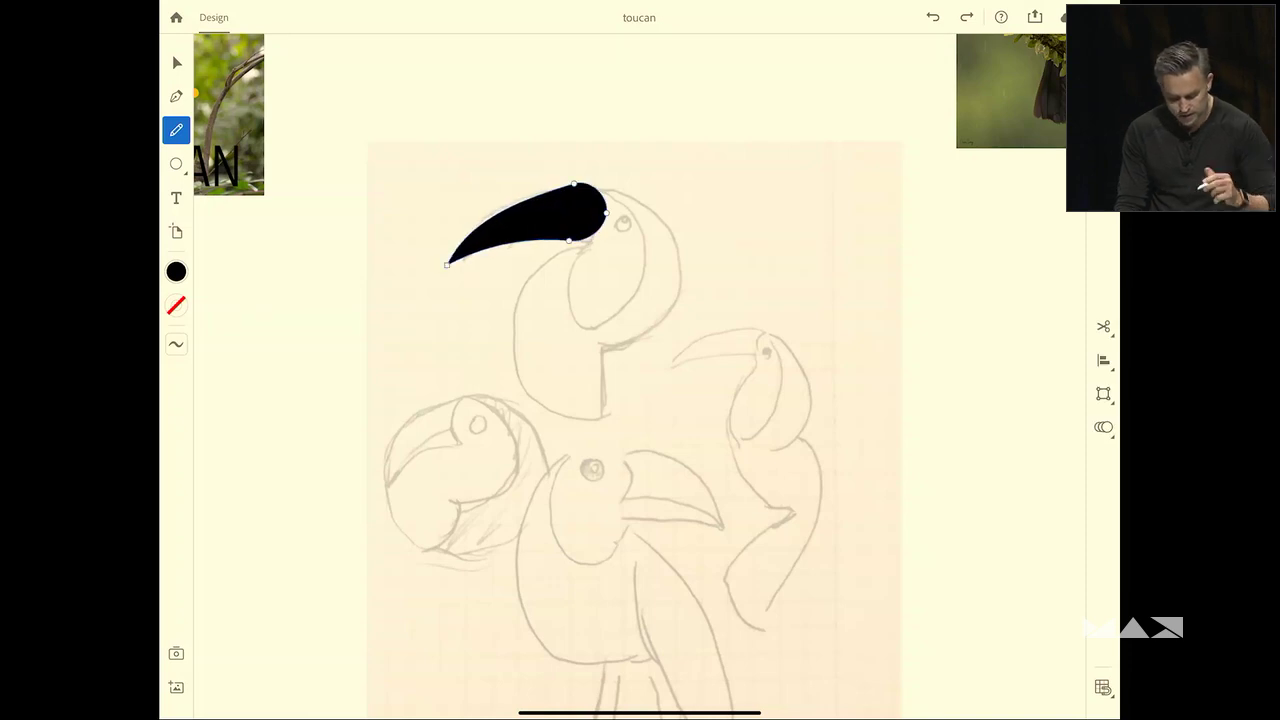
{"action": "mouse_move", "coordinate": [580, 246]}
{"action": "left_mouse_down"}
{"action": "mouse_move", "coordinate": [525, 388]}
{"action": "mouse_move", "coordinate": [586, 390]}
{"action": "mouse_move", "coordinate": [580, 248]}
{"action": "left_mouse_up"}
{"action": "mouse_move", "coordinate": [604, 188]}
{"action": "left_mouse_down"}
{"action": "mouse_move", "coordinate": [631, 286]}
{"action": "mouse_move", "coordinate": [588, 326]}
{"action": "mouse_move", "coordinate": [597, 368]}
{"action": "mouse_move", "coordinate": [659, 320]}
{"action": "mouse_move", "coordinate": [645, 220]}
{"action": "mouse_move", "coordinate": [606, 190]}
{"action": "left_mouse_up"}
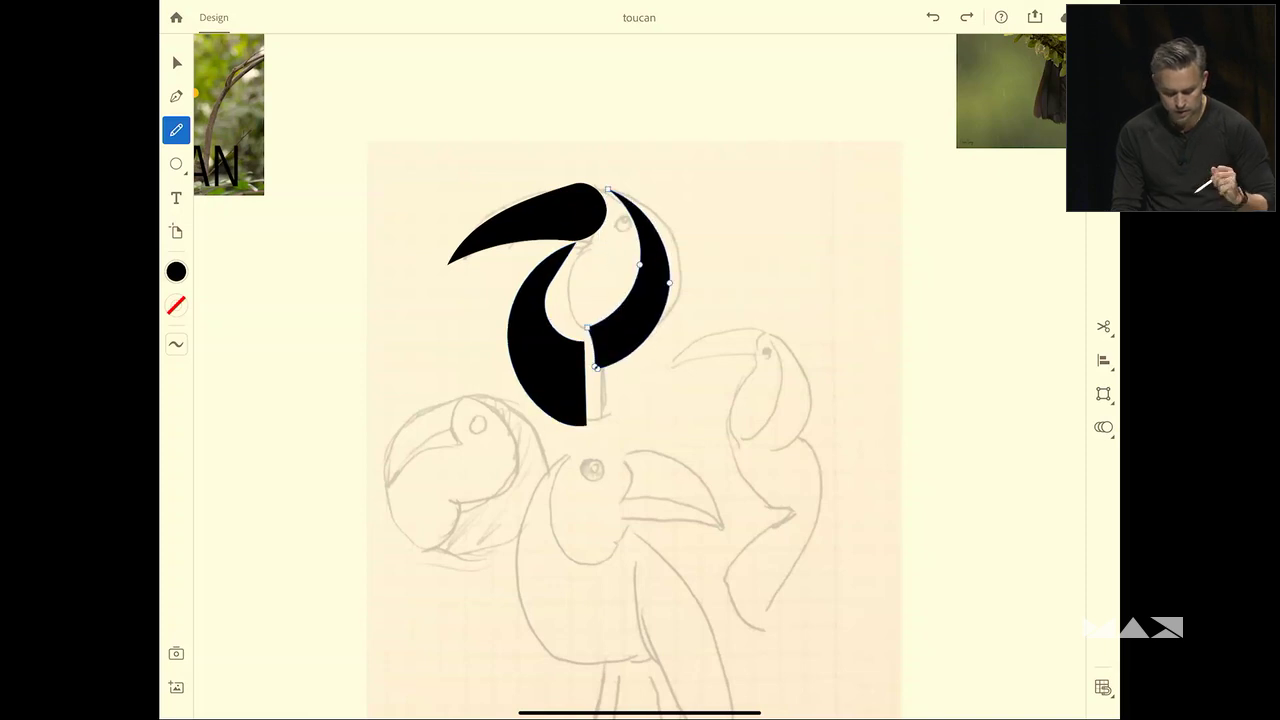
Reshape the beak path by pulling its rear anchor inward and raising the handles along the upper edge into a fuller arch.
{"action": "scroll", "coordinate": [534, 237], "scroll_direction": "up", "scroll_amount": 5}
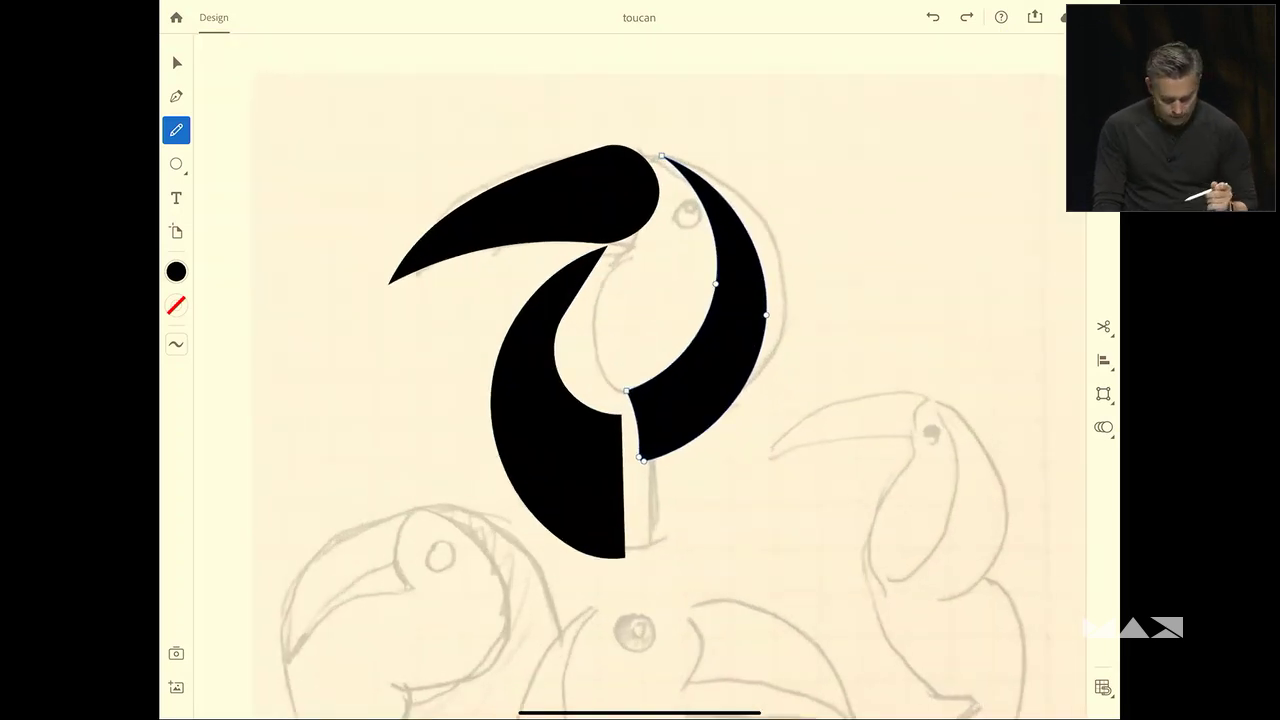
{"action": "left_click", "coordinate": [176, 62]}
{"action": "left_click", "coordinate": [560, 200]}
{"action": "double_click", "coordinate": [560, 200]}
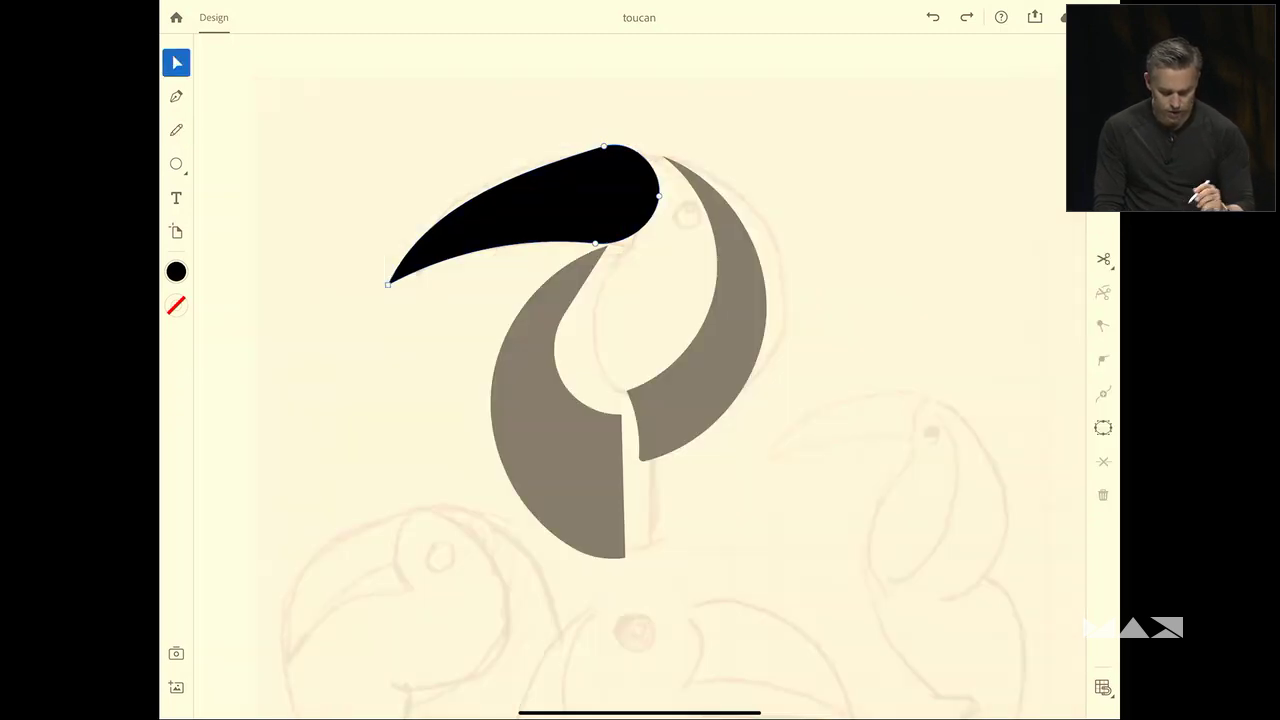
{"action": "left_click_drag", "start_coordinate": [657, 195], "coordinate": [628, 198]}
{"action": "left_click", "coordinate": [388, 284]}
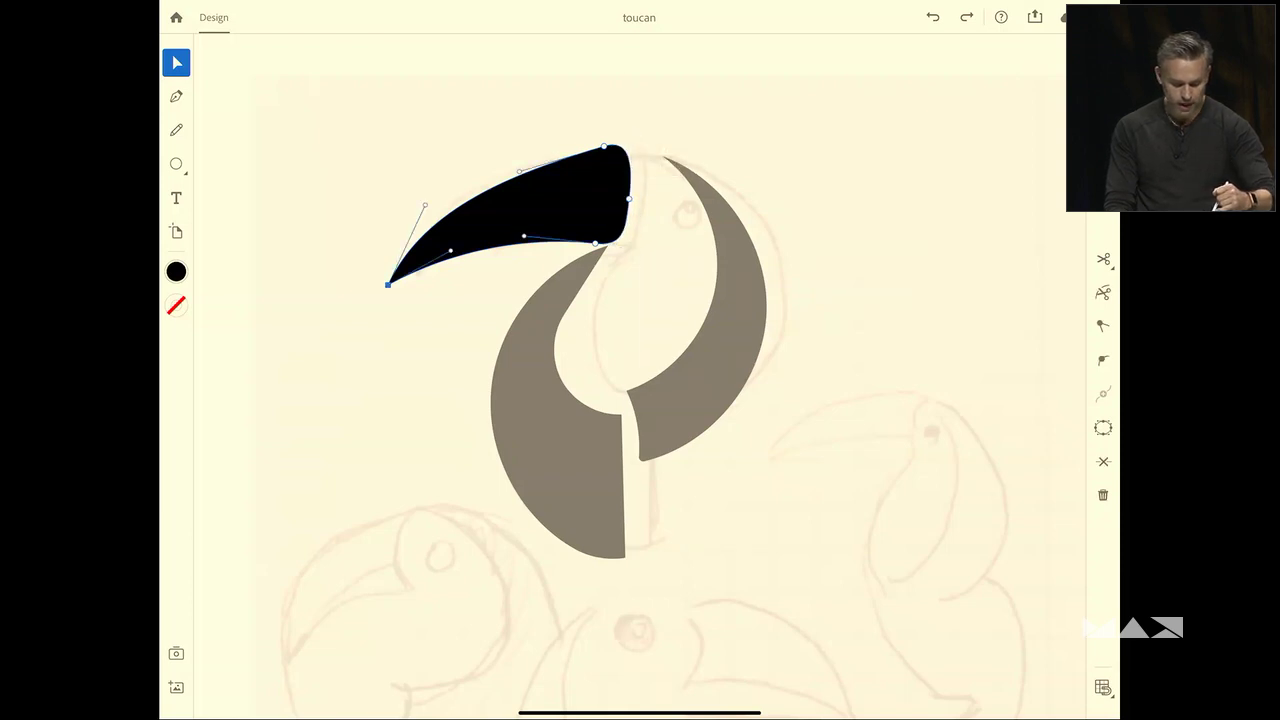
{"action": "left_click_drag", "start_coordinate": [425, 205], "coordinate": [423, 153]}
{"action": "left_click_drag", "start_coordinate": [519, 171], "coordinate": [520, 143]}
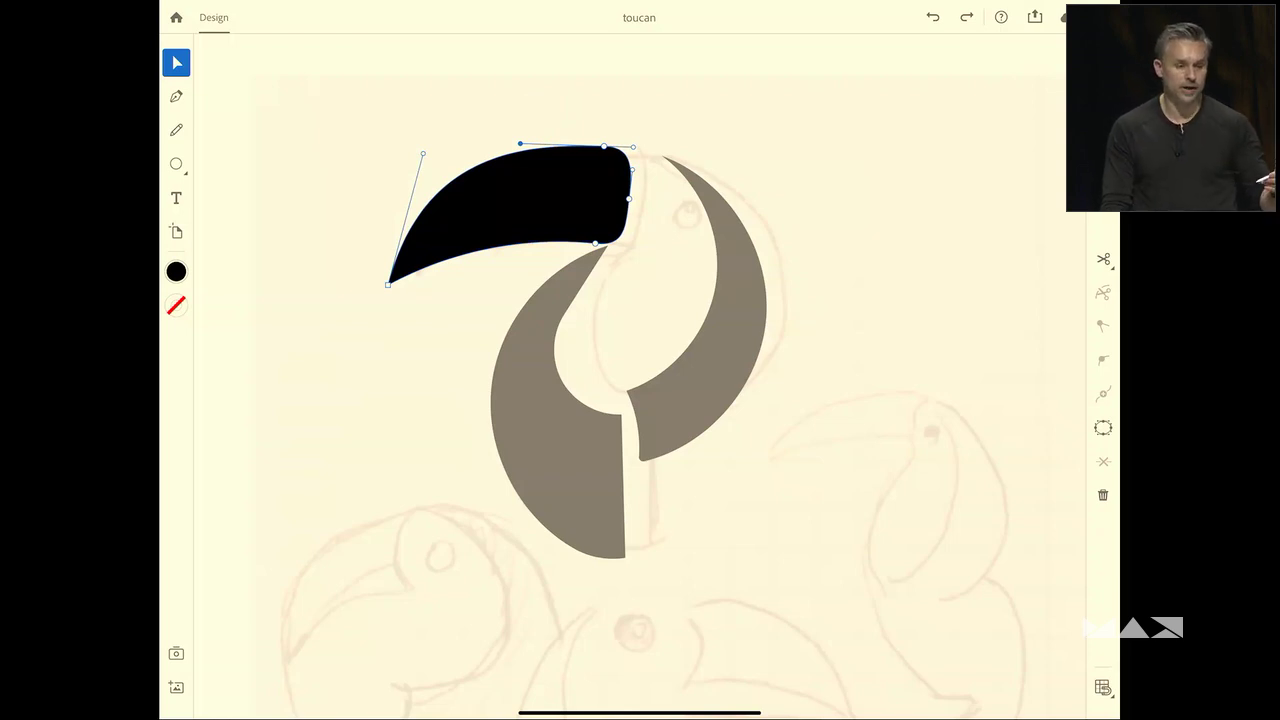
{"action": "left_click", "coordinate": [480, 105]}
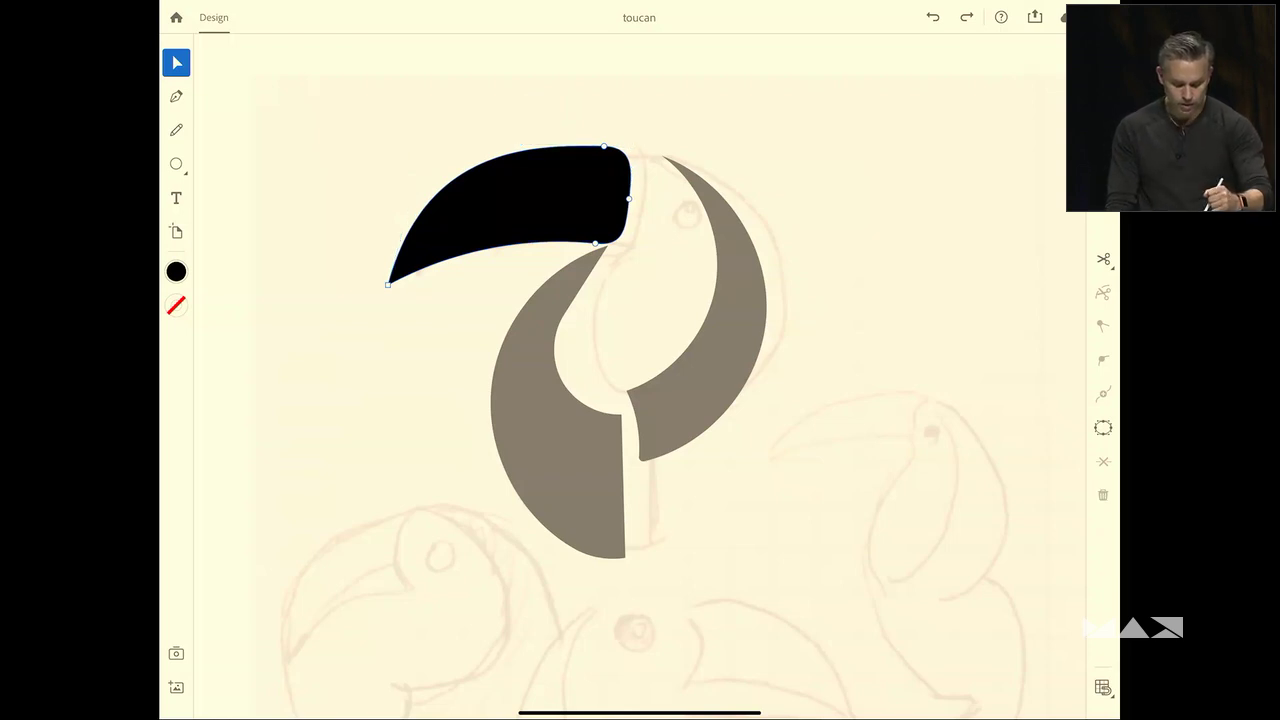
Add an anchor point to the beak's upper edge with the Pen tool and delete that point.
{"action": "double_click", "coordinate": [480, 105]}
{"action": "double_click", "coordinate": [510, 195]}
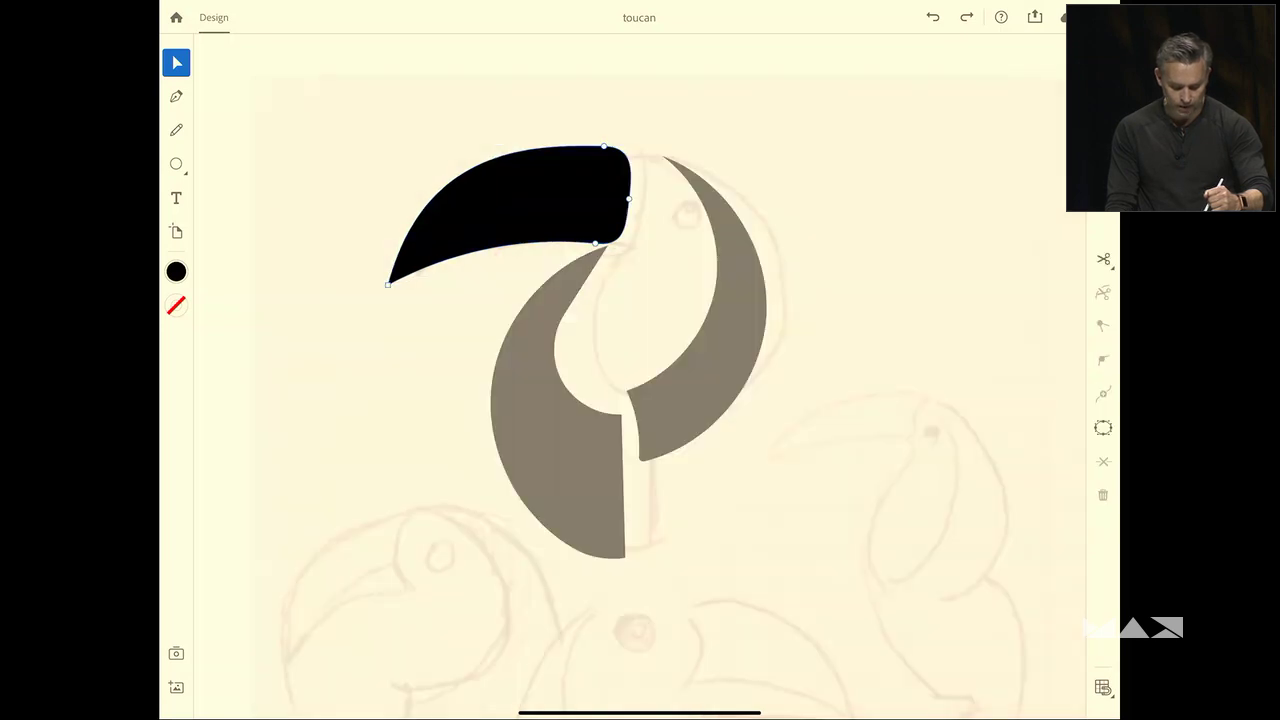
{"action": "key", "text": "p"}
{"action": "left_click", "coordinate": [461, 174]}
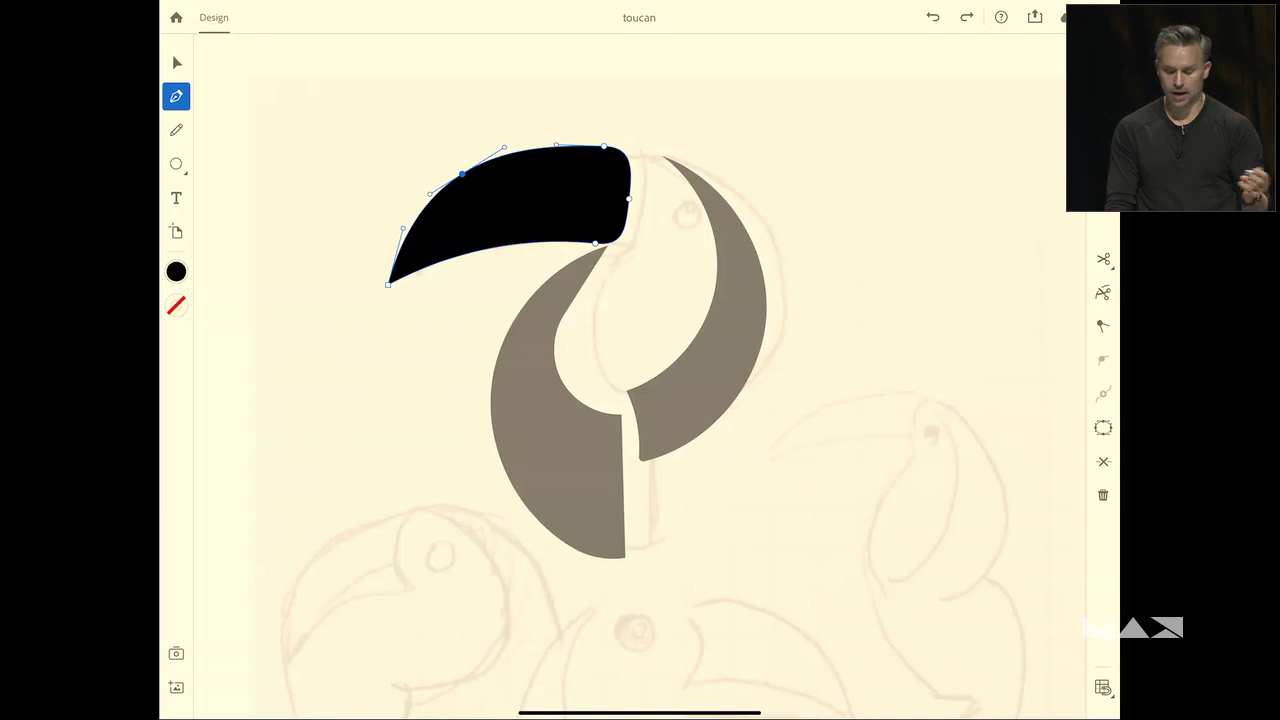
{"action": "key", "text": "Delete"}
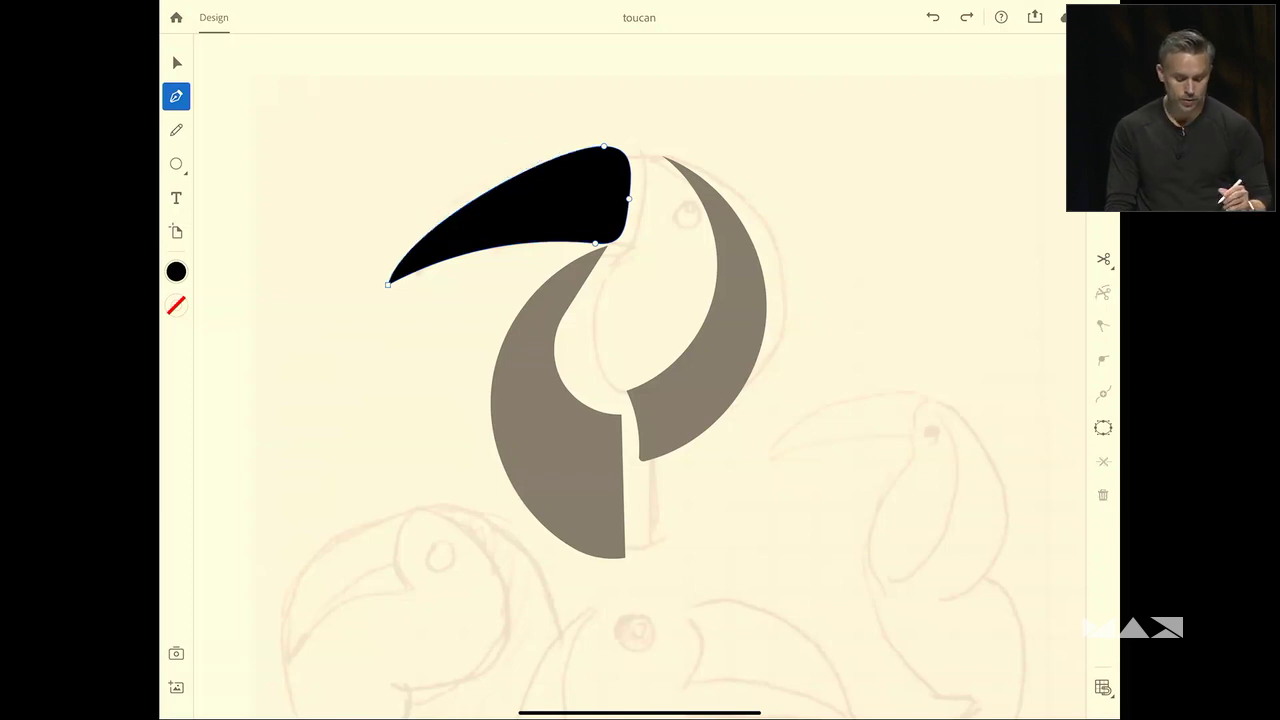
Add an anchor point midway along the beak's upper edge and pull it up and outward to restore the arch.
{"action": "left_click", "coordinate": [488, 190]}
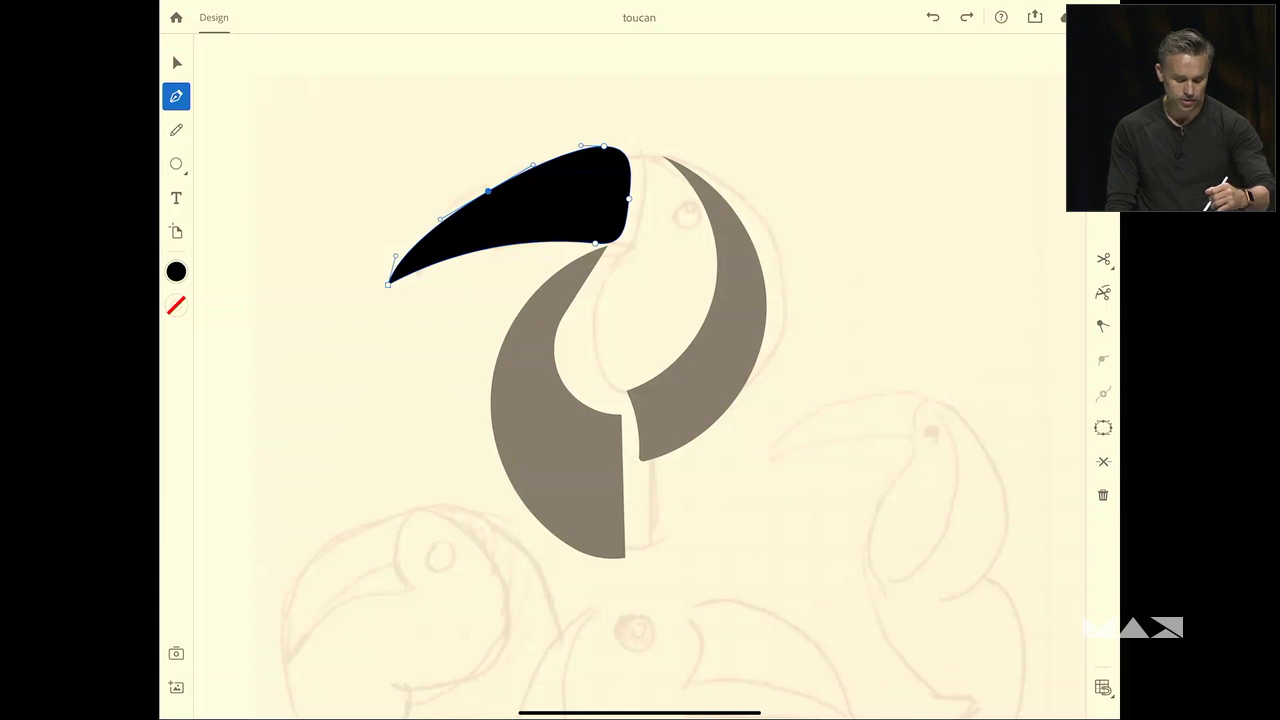
{"action": "key", "text": "v"}
{"action": "key", "text": "a"}
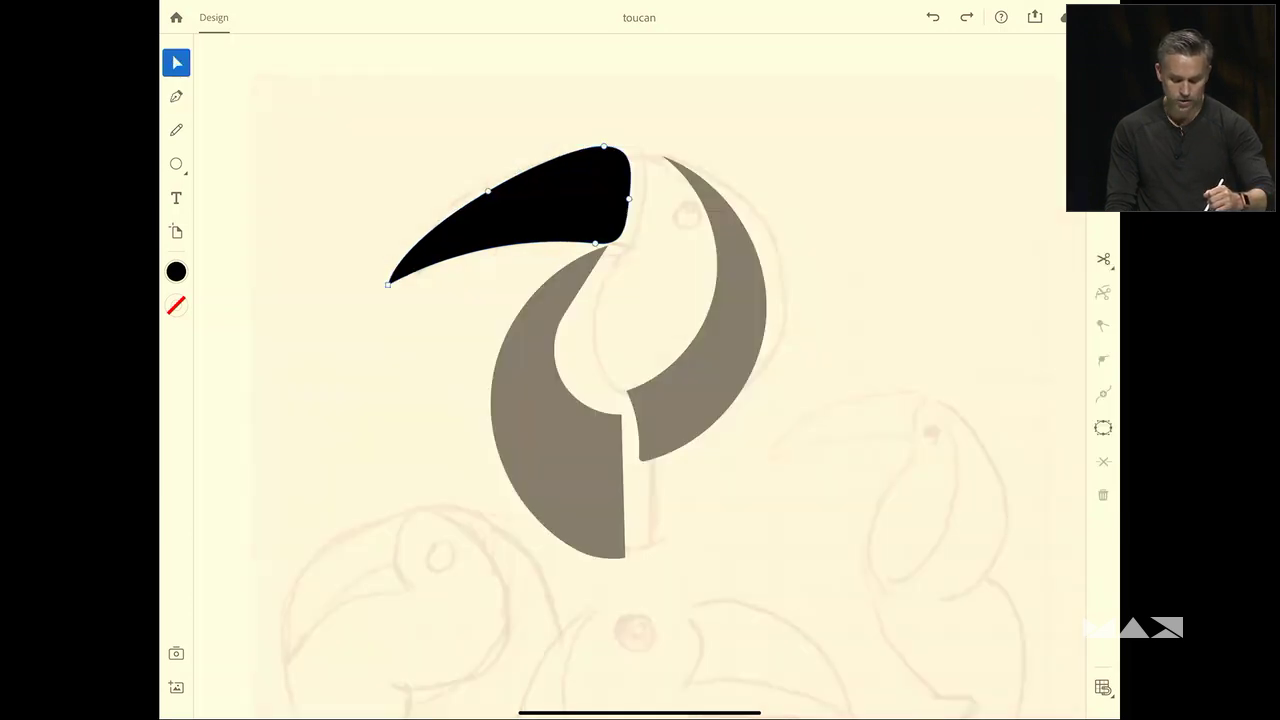
{"action": "left_click_drag", "start_coordinate": [488, 190], "coordinate": [457, 174]}
Draw a small black circle as the toucan's eye between the beak and the back, and deselect it.
{"action": "key", "text": "l"}
{"action": "left_click_drag", "start_coordinate": [648, 196], "coordinate": [678, 225]}
{"action": "key", "text": "v"}
{"action": "key", "text": "super+shift+a"}
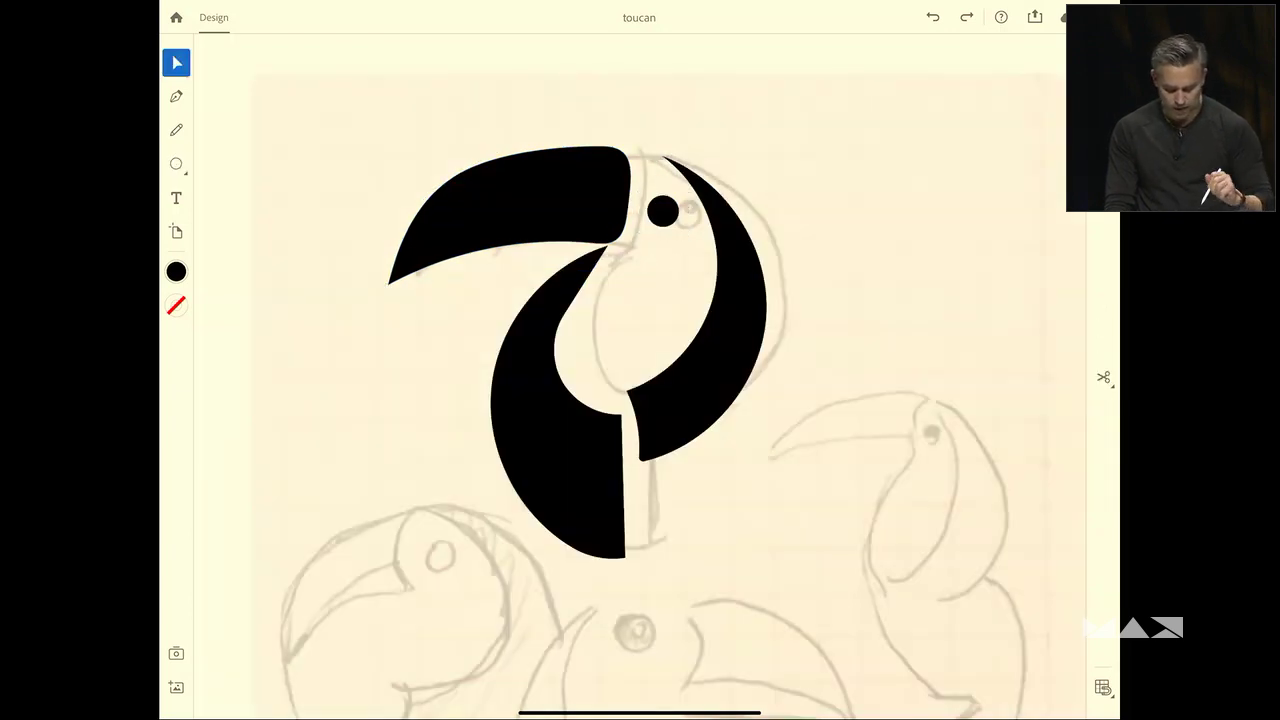
Hide the locked group of reference sketches and photos, and shift the front body shape slightly left and down from the beak.
{"action": "key", "text": "F7"}
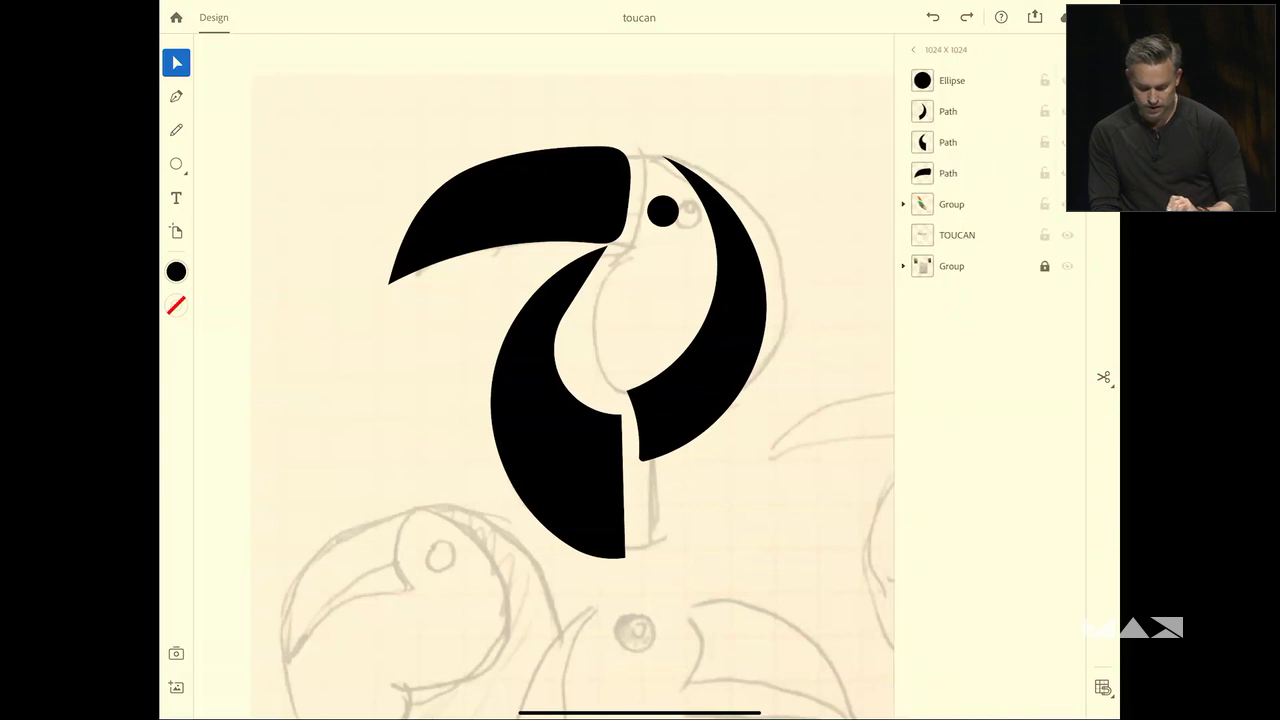
{"action": "left_click", "coordinate": [1067, 266]}
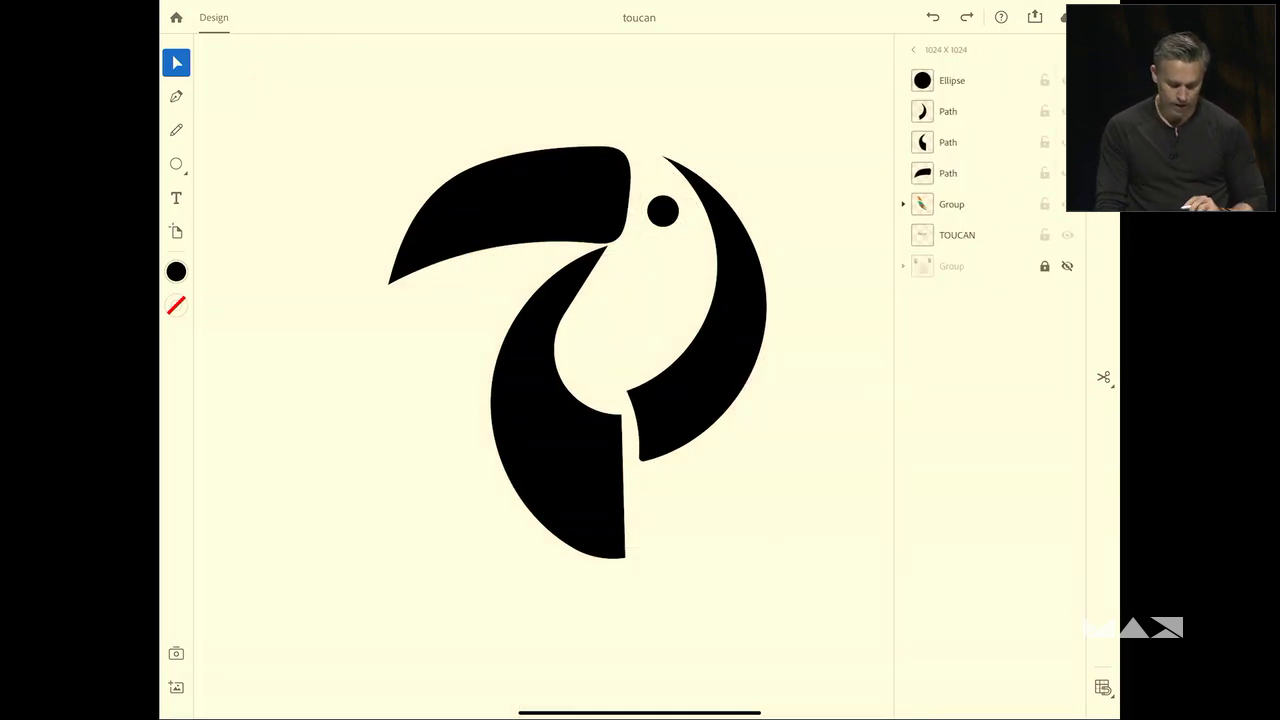
{"action": "key", "text": "super+minus"}
{"action": "left_click", "coordinate": [505, 420]}
{"action": "left_click_drag", "start_coordinate": [505, 420], "coordinate": [487, 427]}
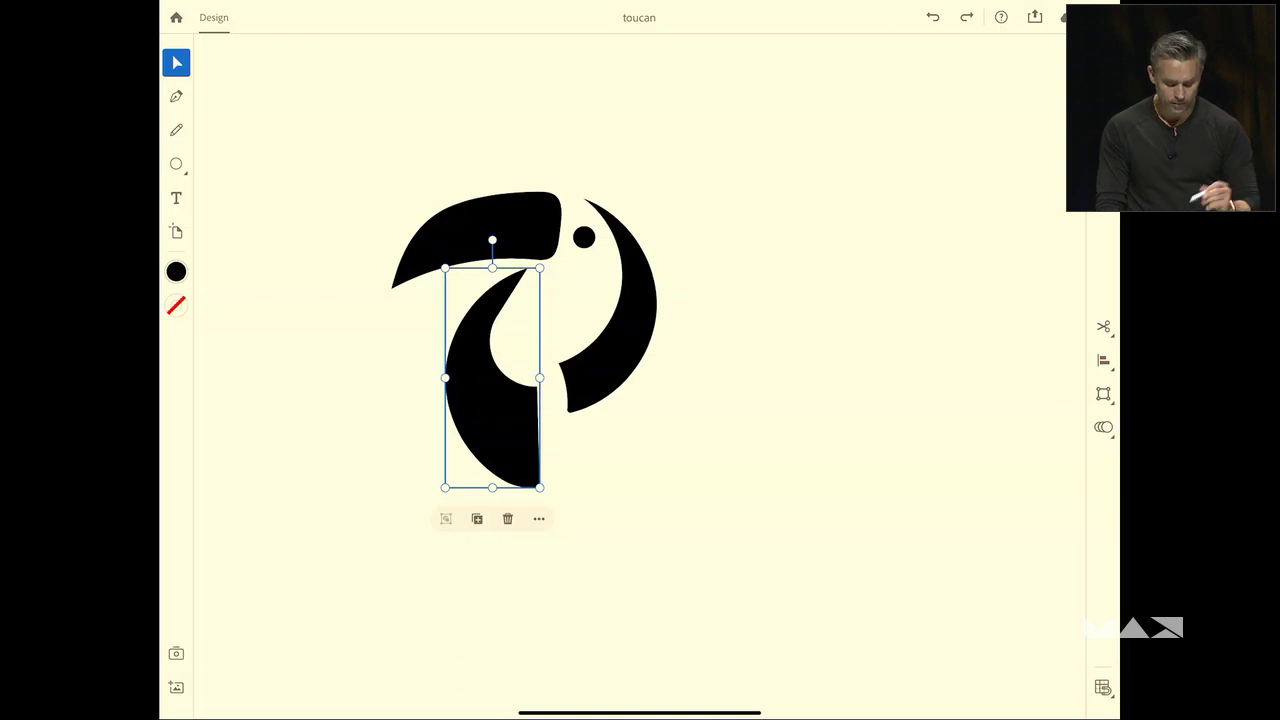
{"action": "left_click", "coordinate": [480, 228]}
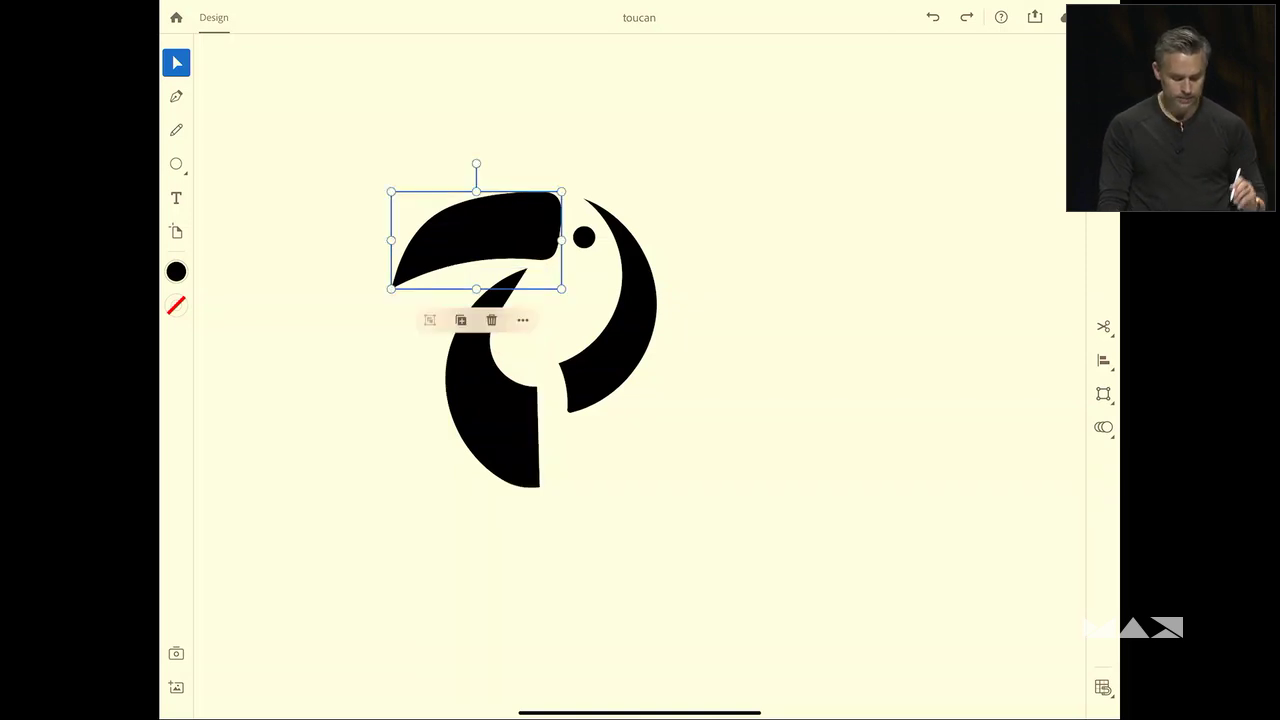
{"action": "left_click", "coordinate": [176, 271]}
{"action": "key", "text": "Escape"}
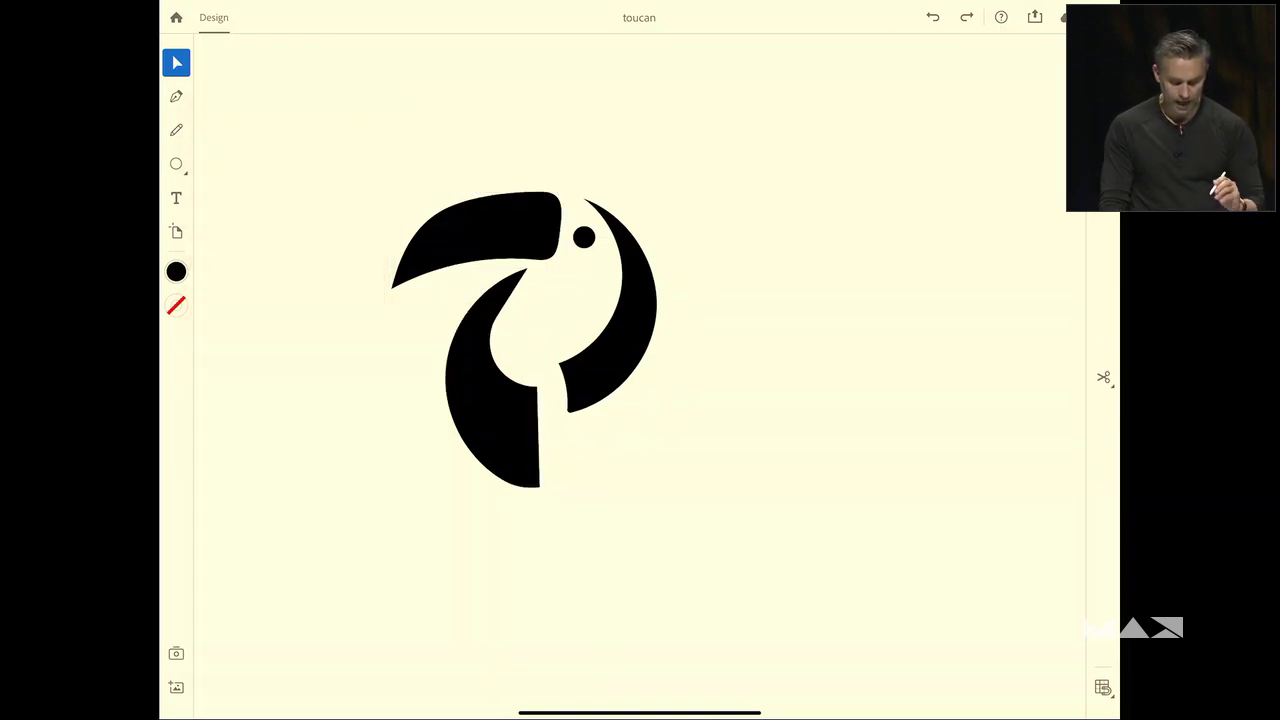
{"action": "left_click", "coordinate": [475, 225]}
{"action": "scroll", "coordinate": [425, 268], "scroll_direction": "up", "scroll_amount": 3}
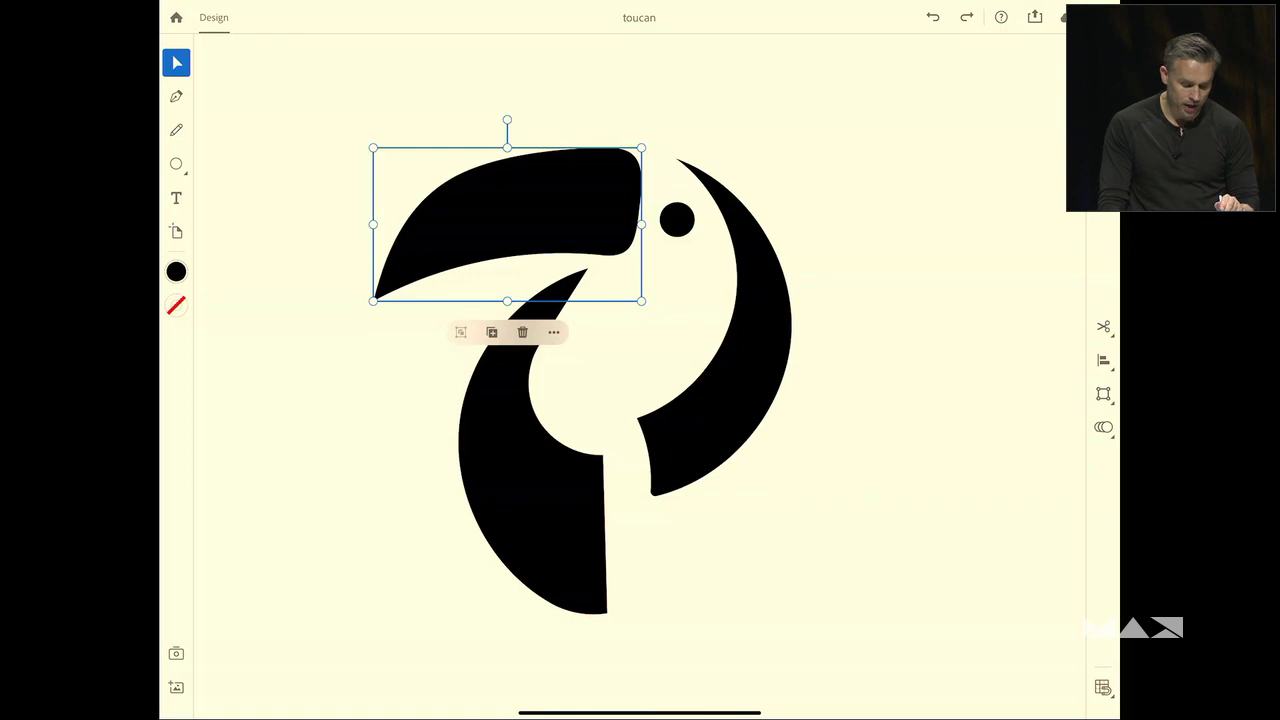
{"action": "left_click", "coordinate": [176, 271]}
{"action": "left_click", "coordinate": [900, 400]}
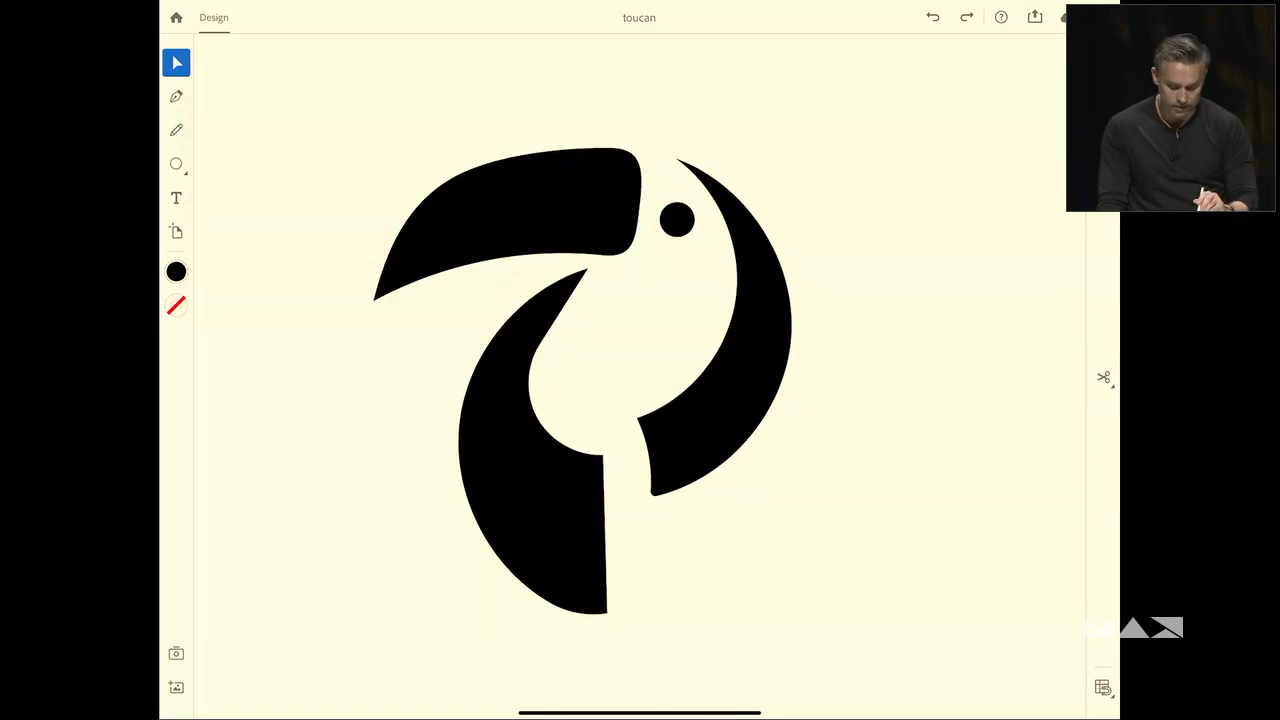
Select the toucan's beak, change its fill from the object's own options to orange, and deselect it.
{"action": "left_click", "coordinate": [520, 200]}
{"action": "left_click", "coordinate": [553, 332]}
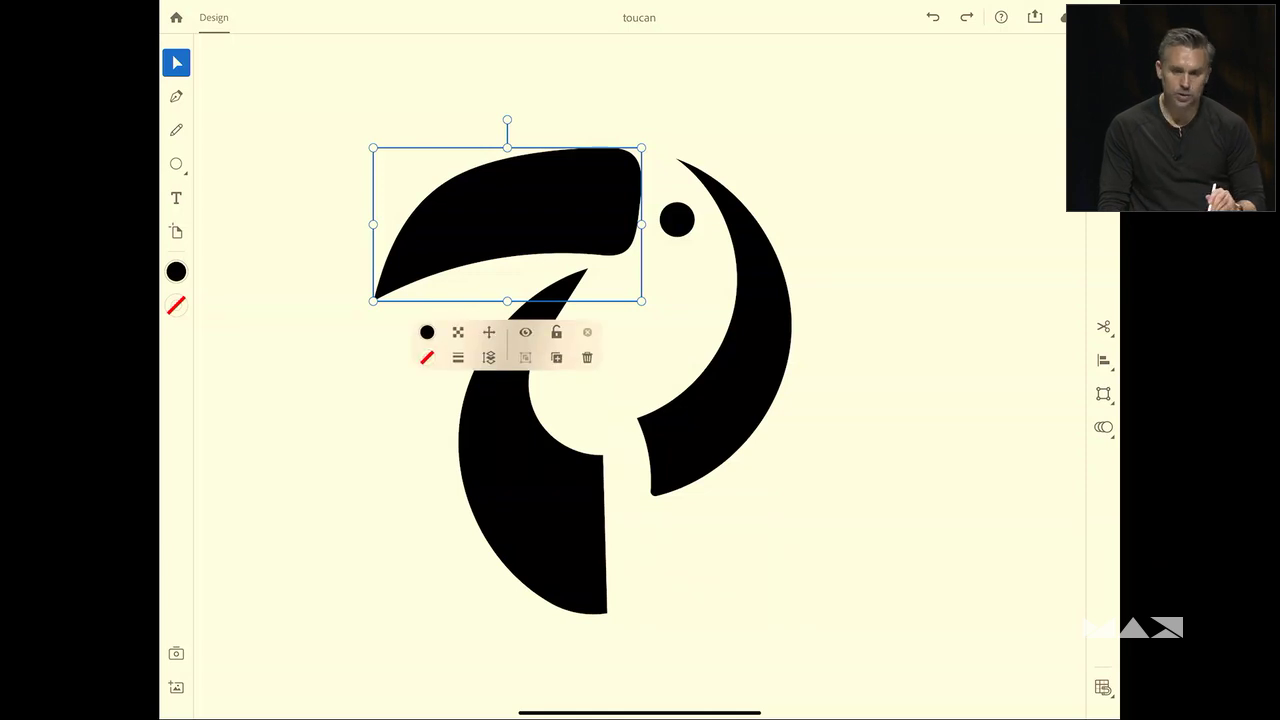
{"action": "left_click_drag", "start_coordinate": [427, 332], "coordinate": [470, 318]}
{"action": "left_click", "coordinate": [320, 400]}
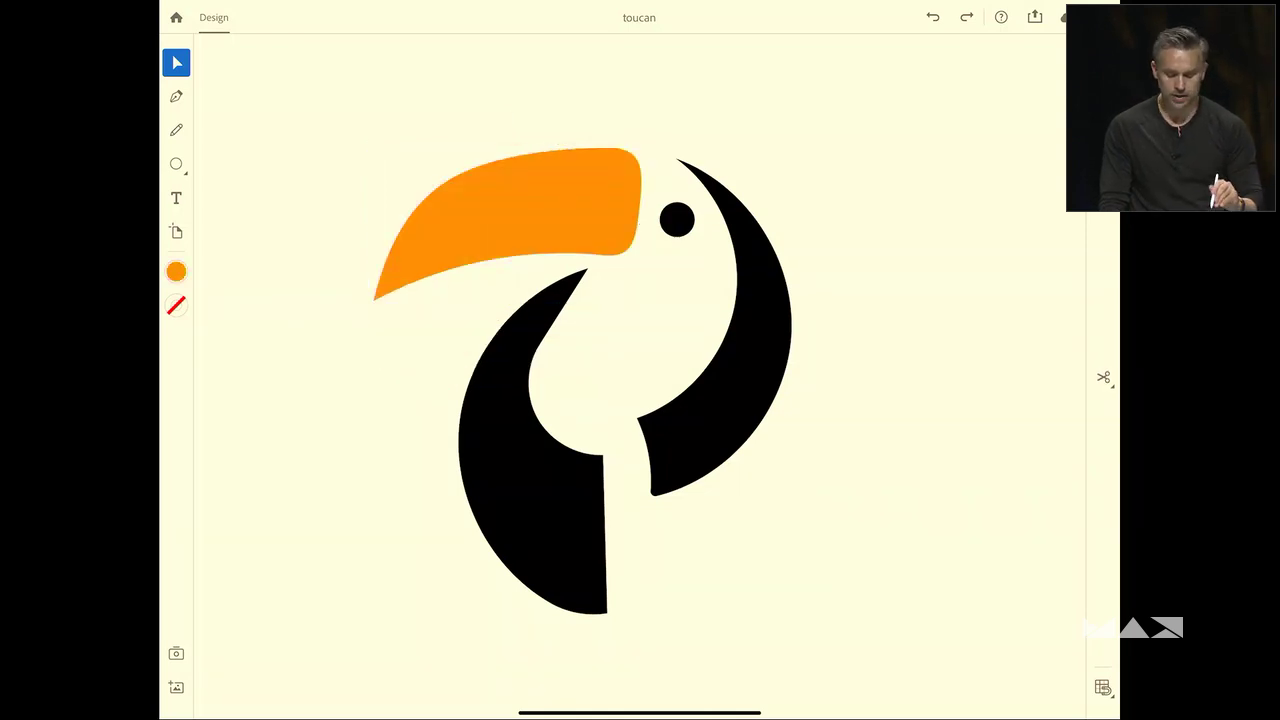
Set the fill to black and draw a slim, vertical half tail feather with the Pencil tool just below the front body shape.
{"action": "scroll", "coordinate": [620, 380], "scroll_direction": "down", "scroll_amount": 5}
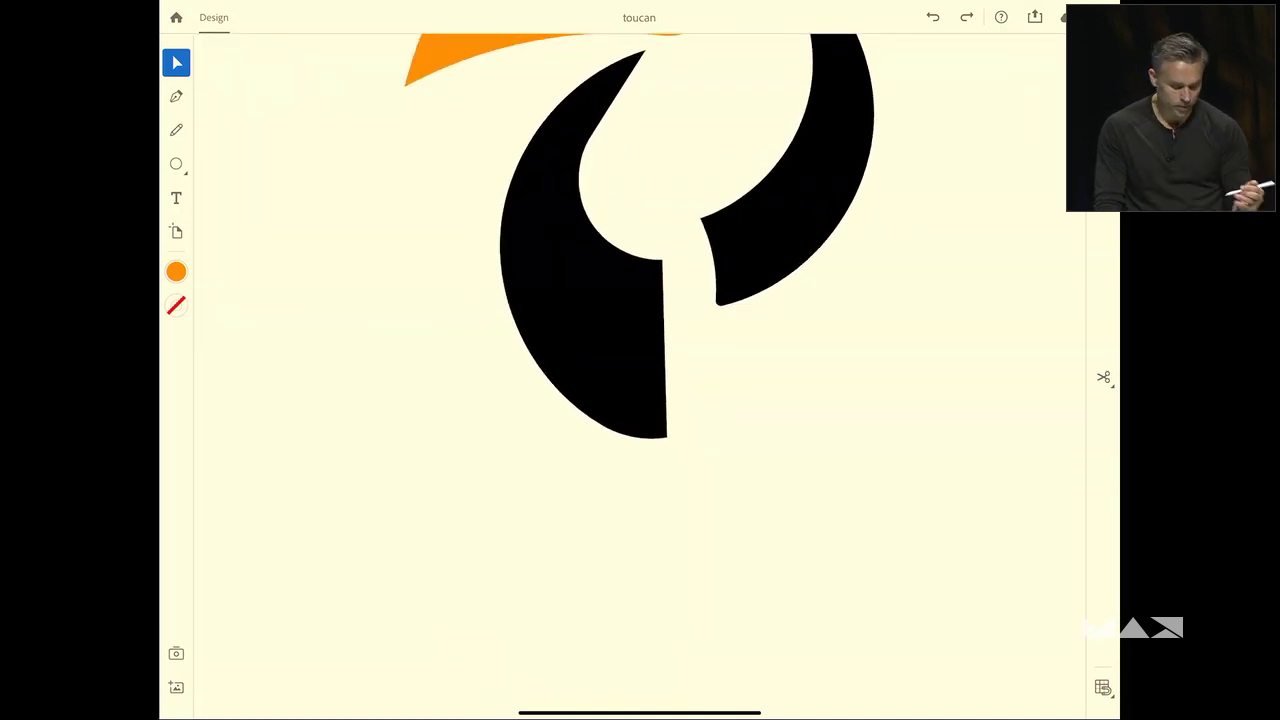
{"action": "left_click", "coordinate": [176, 130]}
{"action": "left_click", "coordinate": [176, 271]}
{"action": "left_click", "coordinate": [214, 401]}
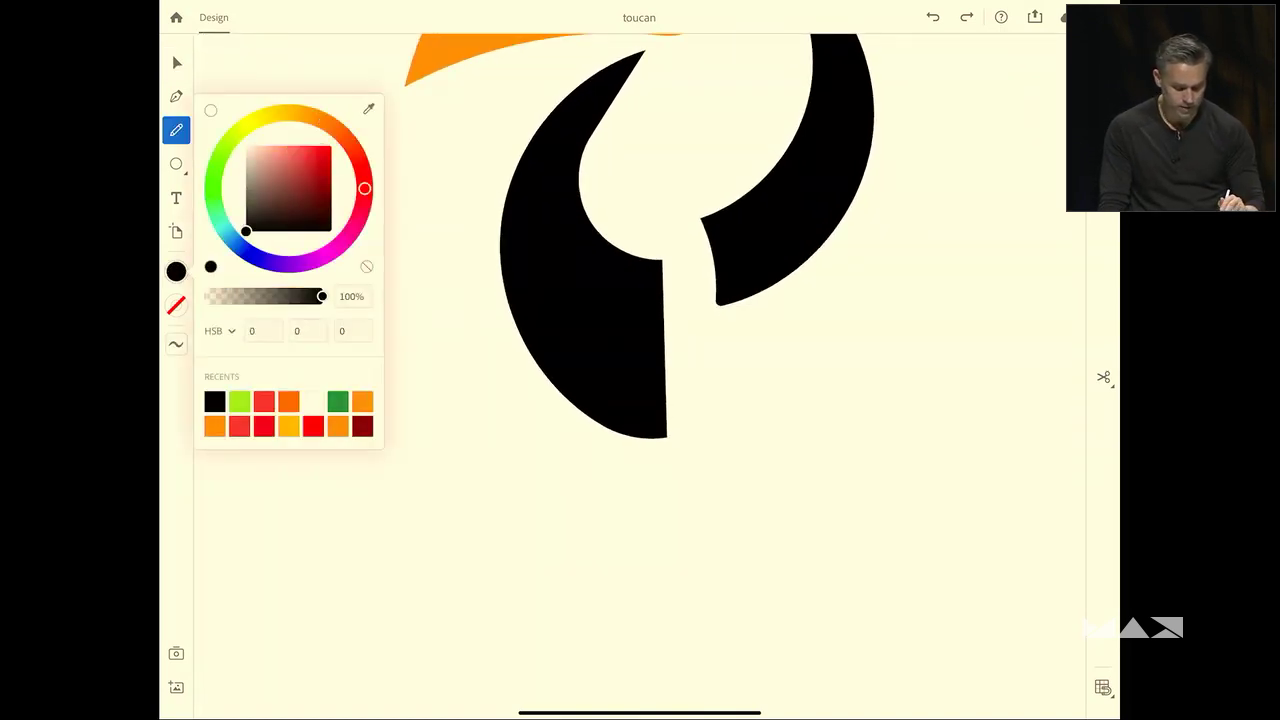
{"action": "scroll", "coordinate": [640, 240], "scroll_direction": "down", "scroll_amount": 3}
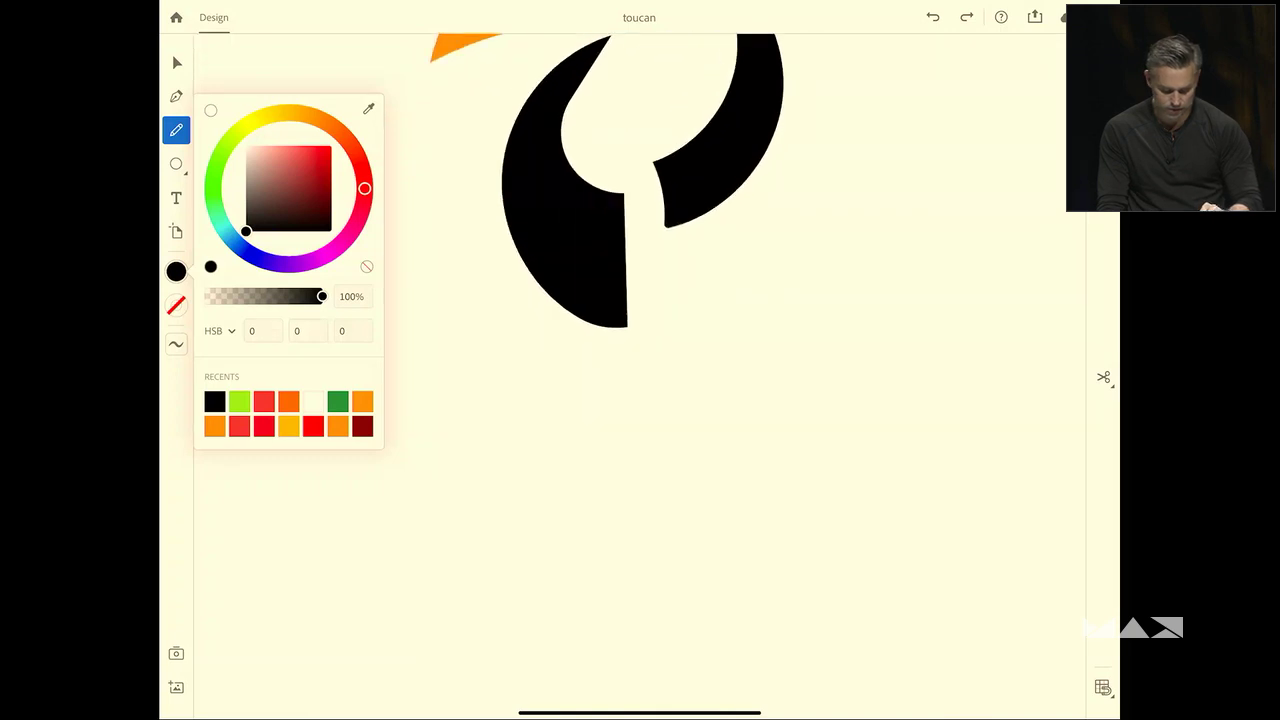
{"action": "mouse_move", "coordinate": [631, 345]}
{"action": "left_mouse_down"}
{"action": "mouse_move", "coordinate": [609, 374]}
{"action": "mouse_move", "coordinate": [634, 352]}
{"action": "left_mouse_up"}
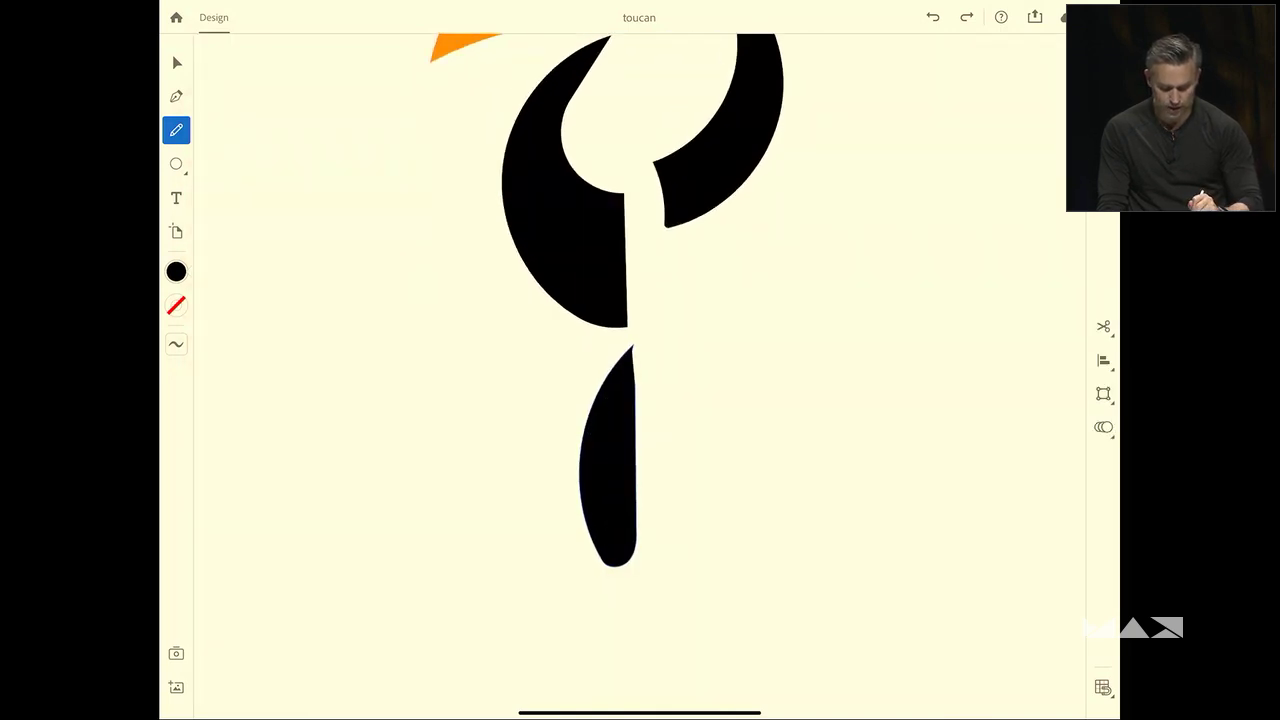
Apply Symmetry to the half tail feather about a vertical axis, and shift the source half toward the axis so both halves meet.
{"action": "left_click", "coordinate": [1103, 426]}
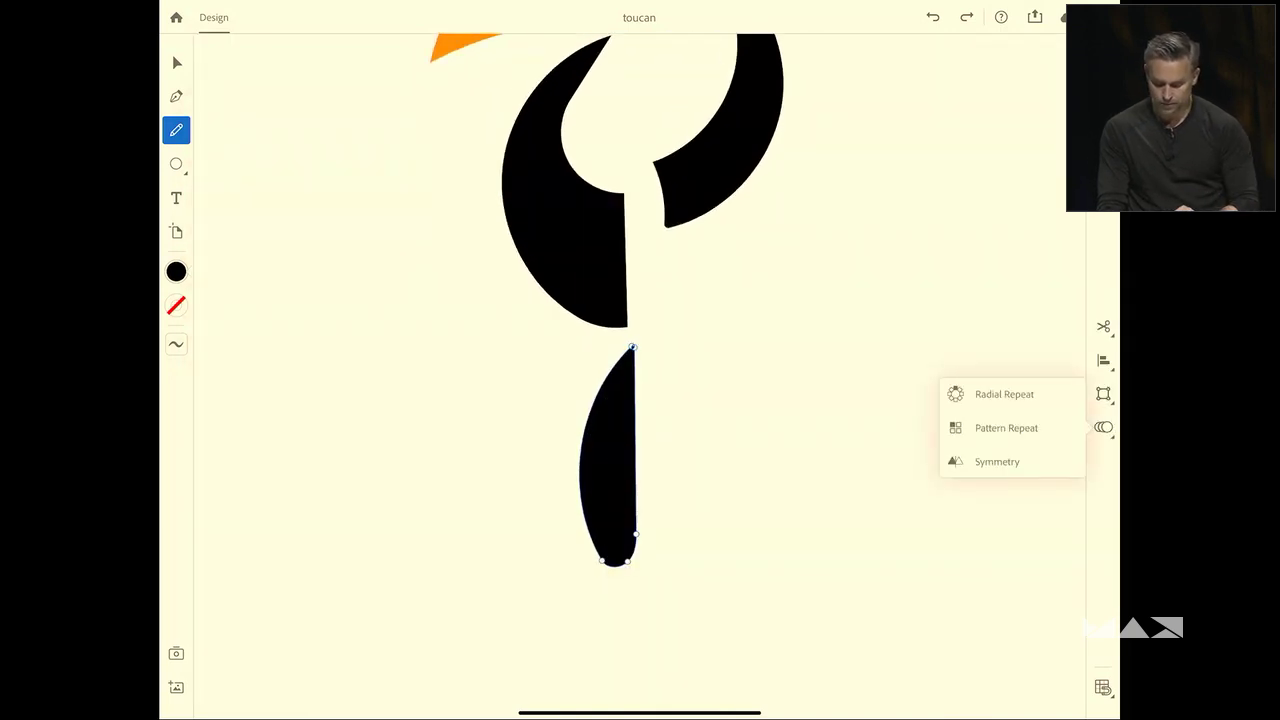
{"action": "left_click", "coordinate": [975, 460]}
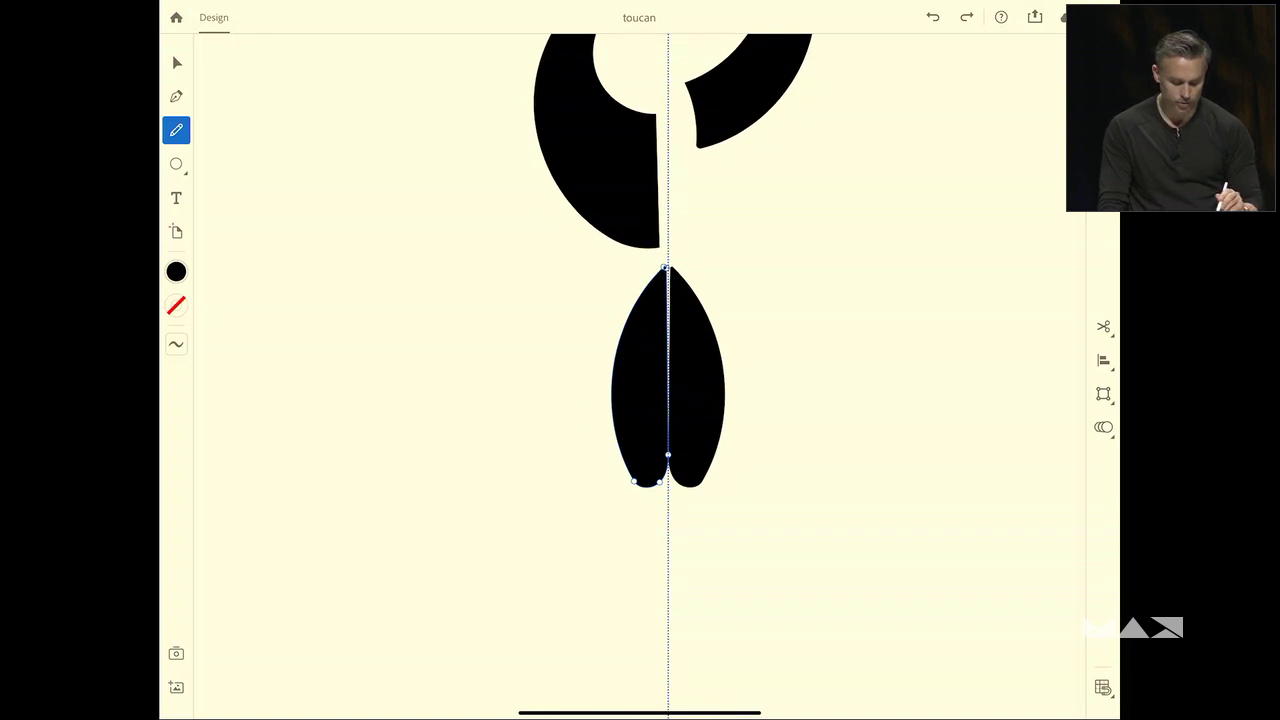
{"action": "left_click", "coordinate": [176, 63]}
{"action": "left_click", "coordinate": [650, 380]}
{"action": "mouse_move", "coordinate": [650, 360]}
{"action": "left_mouse_down"}
{"action": "mouse_move", "coordinate": [600, 350]}
{"action": "mouse_move", "coordinate": [668, 351]}
{"action": "left_mouse_up"}
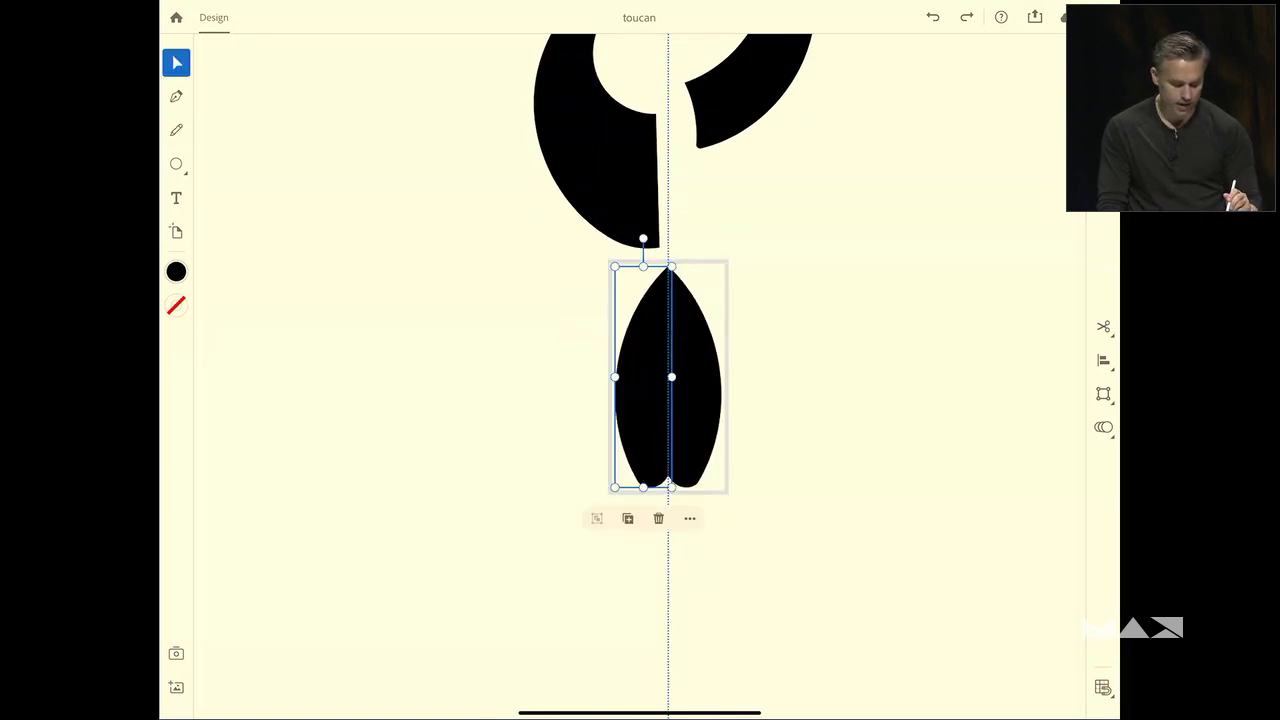
Draw a slim side feather beside the tail within the symmetry, move the tail up against the body's lower end, and deselect it.
{"action": "left_click", "coordinate": [176, 130]}
{"action": "mouse_move", "coordinate": [664, 272]}
{"action": "left_mouse_down"}
{"action": "mouse_move", "coordinate": [586, 357]}
{"action": "mouse_move", "coordinate": [620, 335]}
{"action": "mouse_move", "coordinate": [656, 276]}
{"action": "left_mouse_up"}
{"action": "left_click", "coordinate": [176, 63]}
{"action": "mouse_move", "coordinate": [668, 380]}
{"action": "left_mouse_down"}
{"action": "mouse_move", "coordinate": [660, 357]}
{"action": "mouse_move", "coordinate": [674, 389]}
{"action": "mouse_move", "coordinate": [661, 396]}
{"action": "left_mouse_up"}
{"action": "left_click_drag", "start_coordinate": [661, 283], "coordinate": [661, 223]}
{"action": "left_click_drag", "start_coordinate": [674, 338], "coordinate": [672, 349]}
{"action": "left_click", "coordinate": [850, 380]}
{"action": "scroll", "coordinate": [640, 370], "scroll_direction": "down", "scroll_amount": 2}
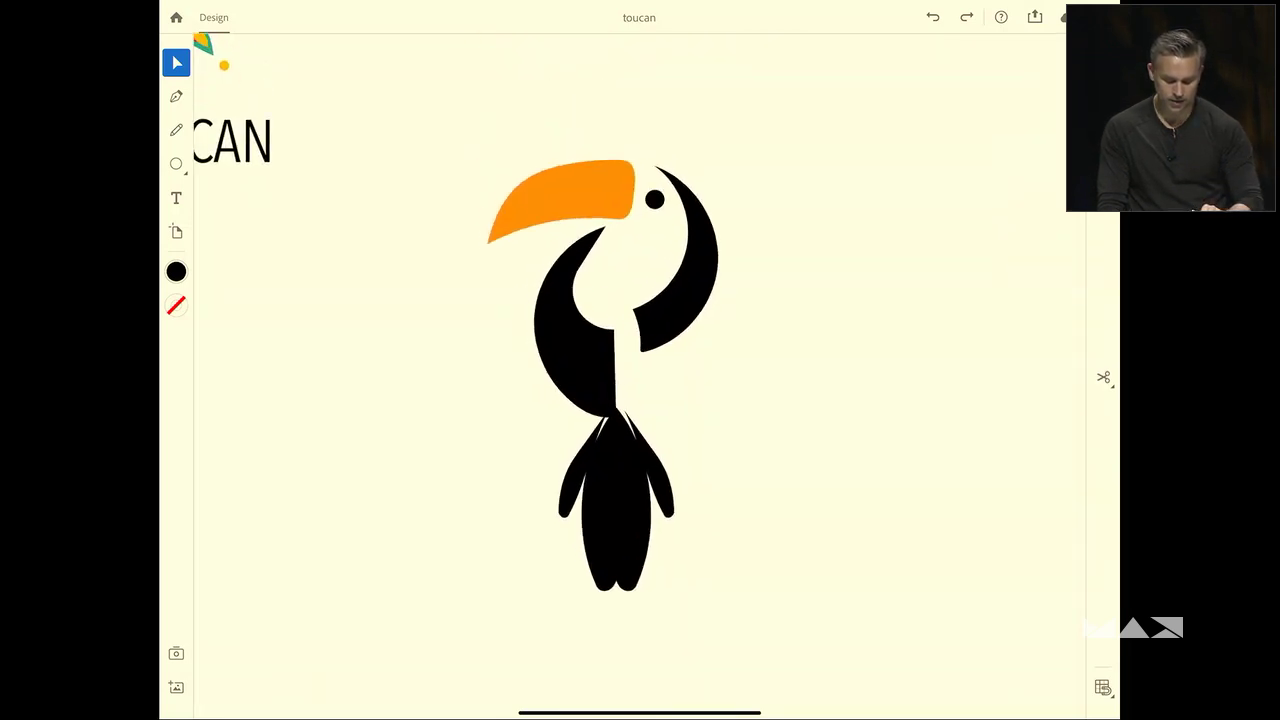
Move the colored feather ornament from above the TOUCAN text to just above the toucan's beak.
{"action": "scroll", "coordinate": [640, 380], "scroll_direction": "down", "scroll_amount": 3}
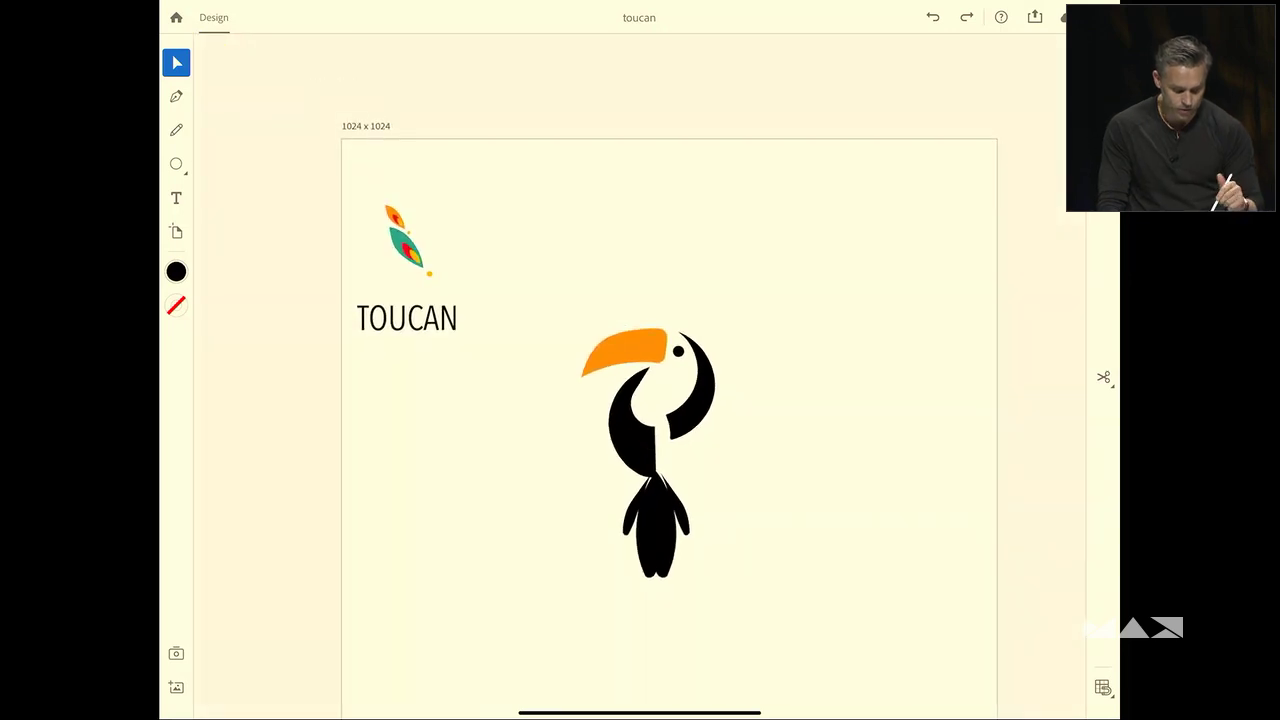
{"action": "left_click", "coordinate": [405, 238]}
{"action": "left_click_drag", "start_coordinate": [405, 238], "coordinate": [567, 279]}
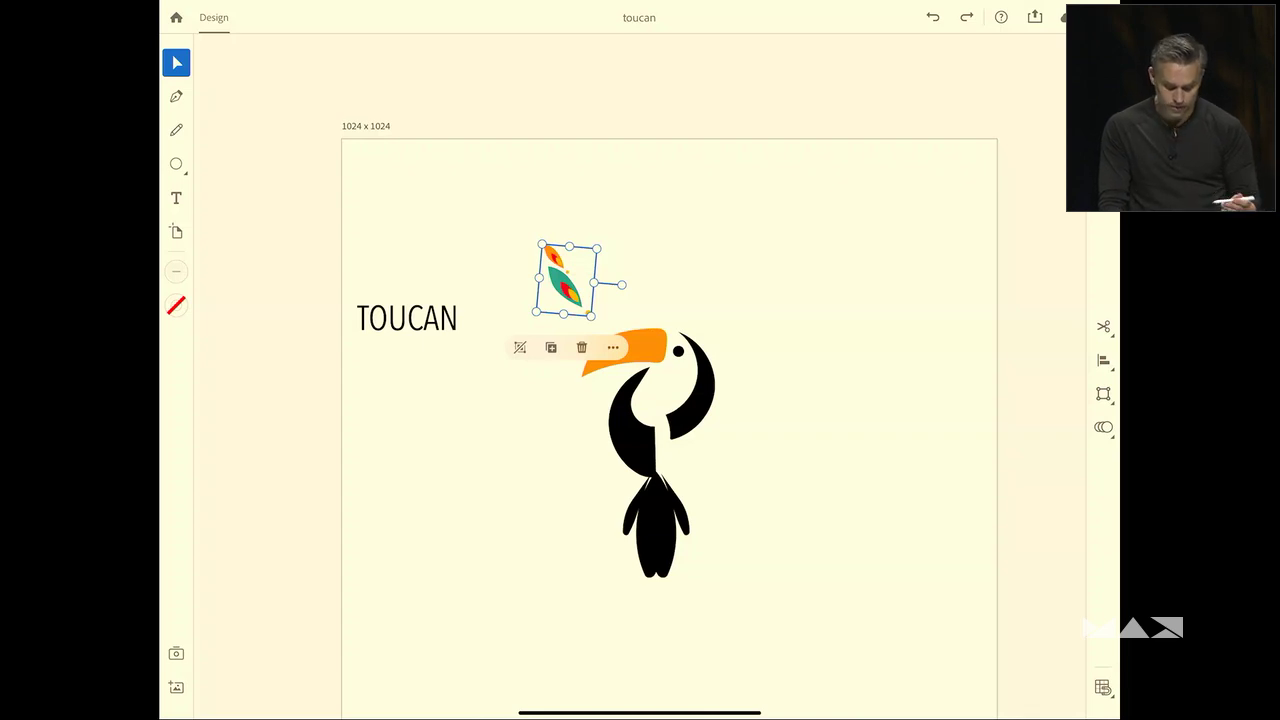
Try placing two copies of the feather ornament above and beside the toucan's head, and delete both copies.
{"action": "left_click_drag", "start_coordinate": [568, 280], "coordinate": [762, 265]}
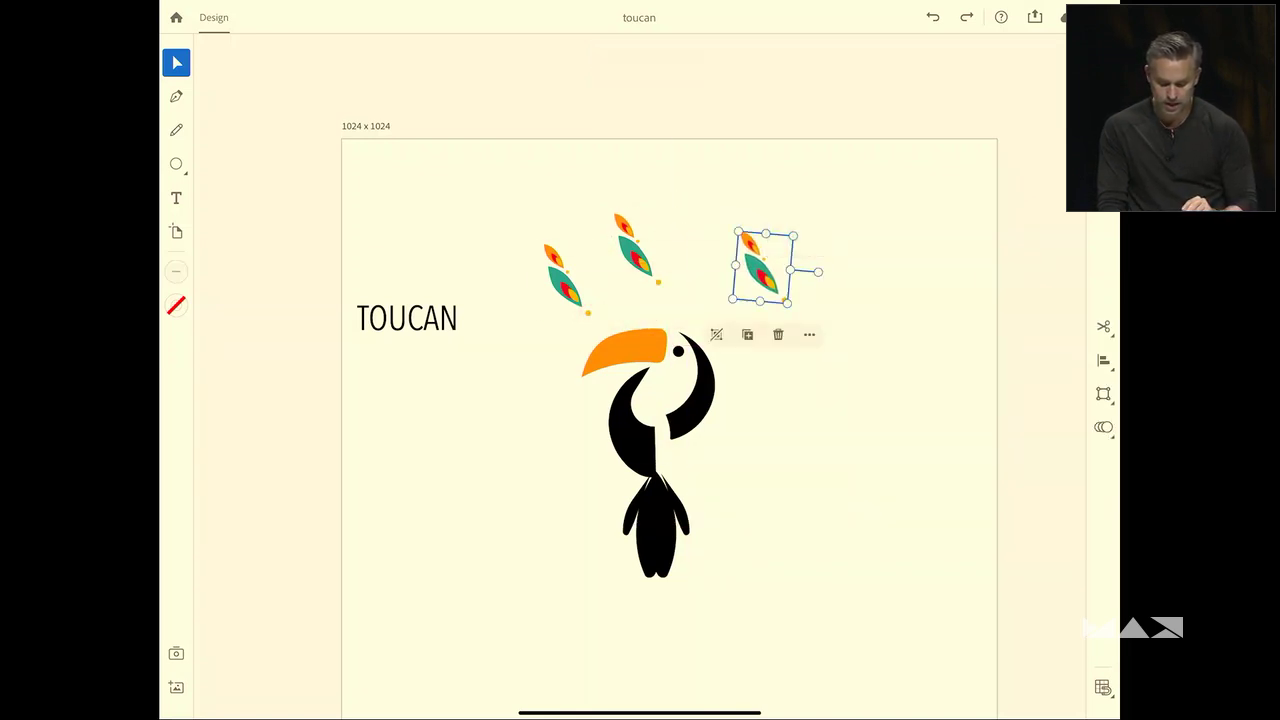
{"action": "left_click", "coordinate": [778, 334]}
{"action": "left_click", "coordinate": [635, 248]}
{"action": "left_click", "coordinate": [650, 316]}
Apply a Radial Repeat to the feather ornament, center the ring on the toucan's body, and widen its radius to encircle the bird.
{"action": "left_click", "coordinate": [565, 280]}
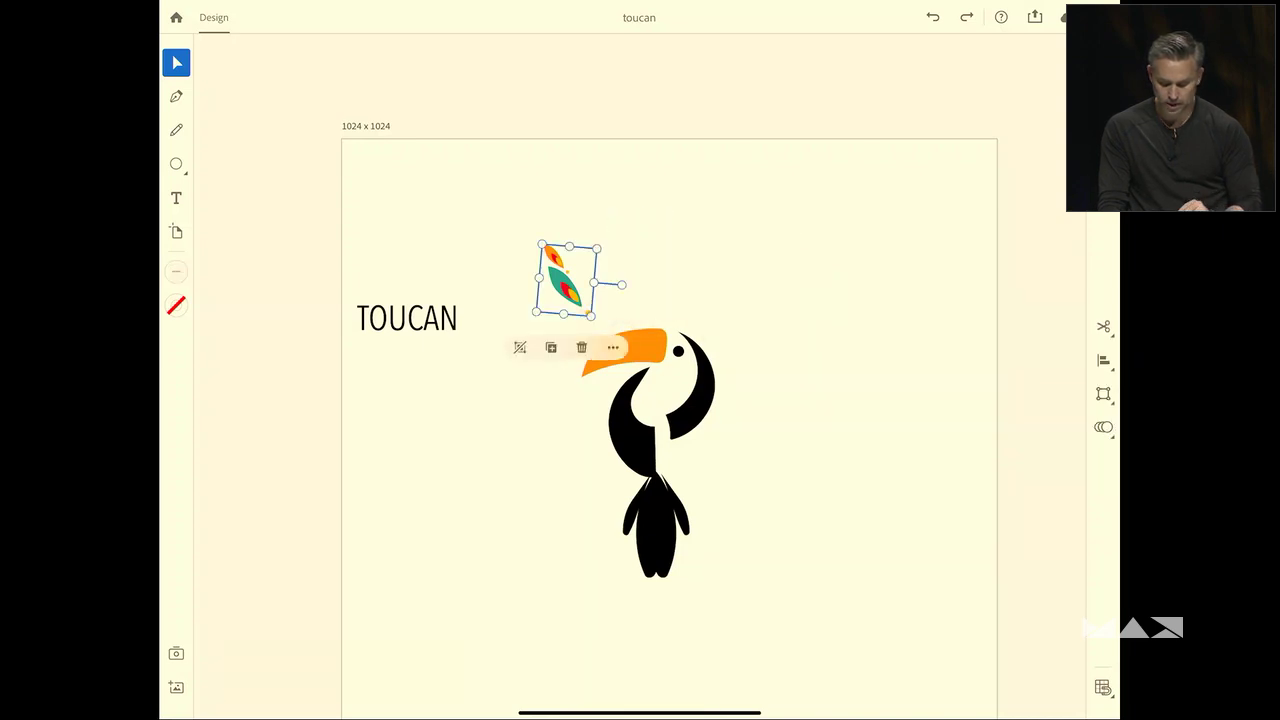
{"action": "left_click", "coordinate": [1103, 427]}
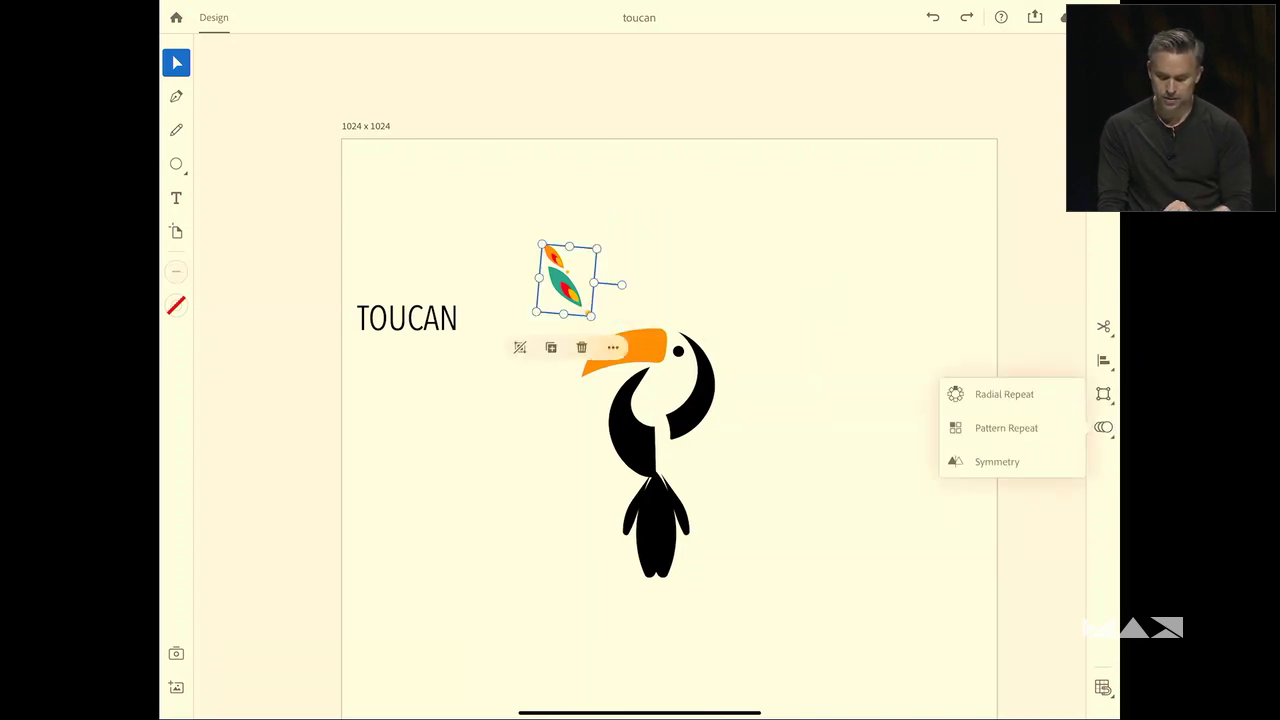
{"action": "left_click", "coordinate": [1000, 391]}
{"action": "scroll", "coordinate": [640, 400], "scroll_direction": "up", "scroll_amount": 5}
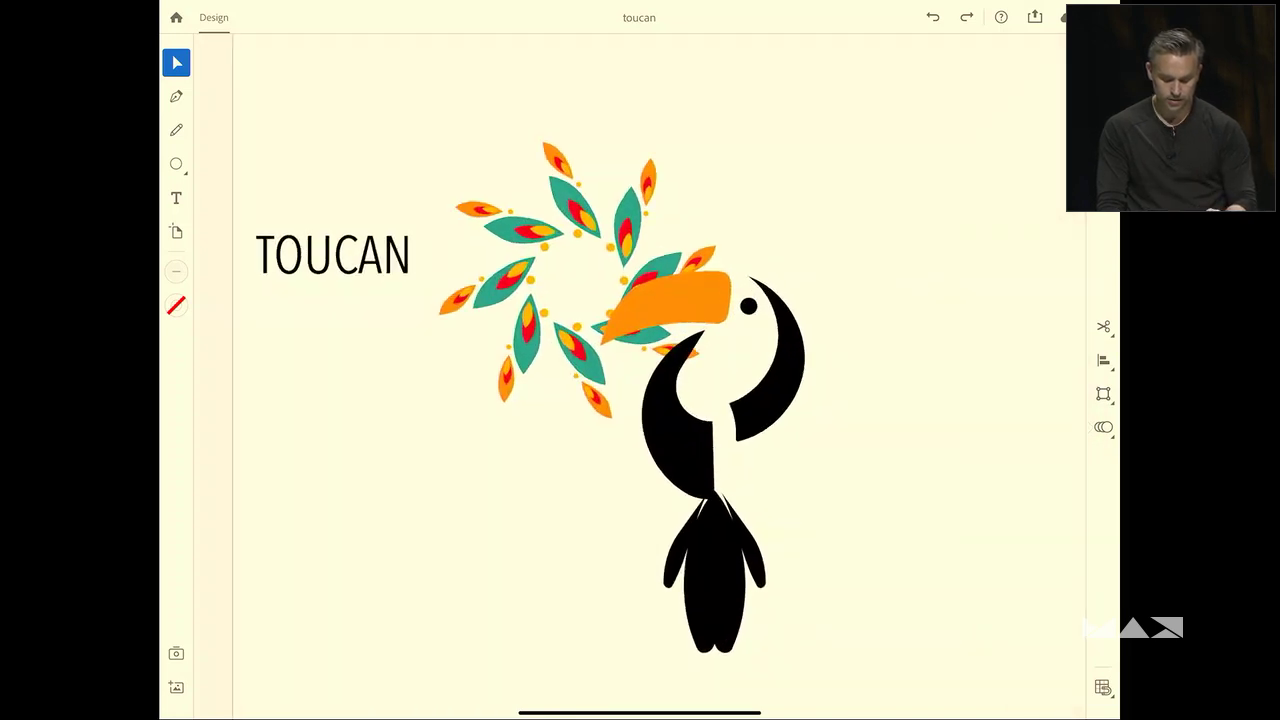
{"action": "left_click_drag", "start_coordinate": [549, 262], "coordinate": [689, 371]}
{"action": "left_click_drag", "start_coordinate": [689, 277], "coordinate": [656, 120]}
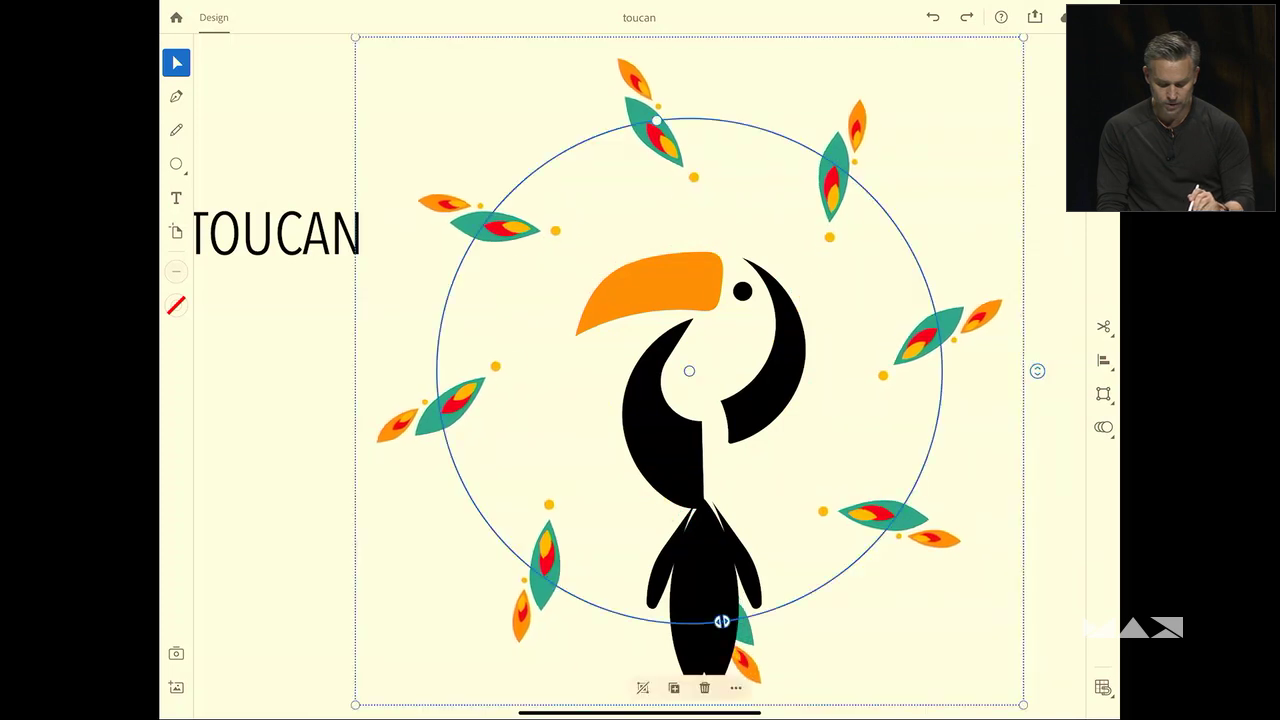
Increase the number of feather copies until they fill the ring densely, and tighten the ring's radius around the toucan.
{"action": "scroll", "coordinate": [640, 370], "scroll_direction": "down", "scroll_amount": 3}
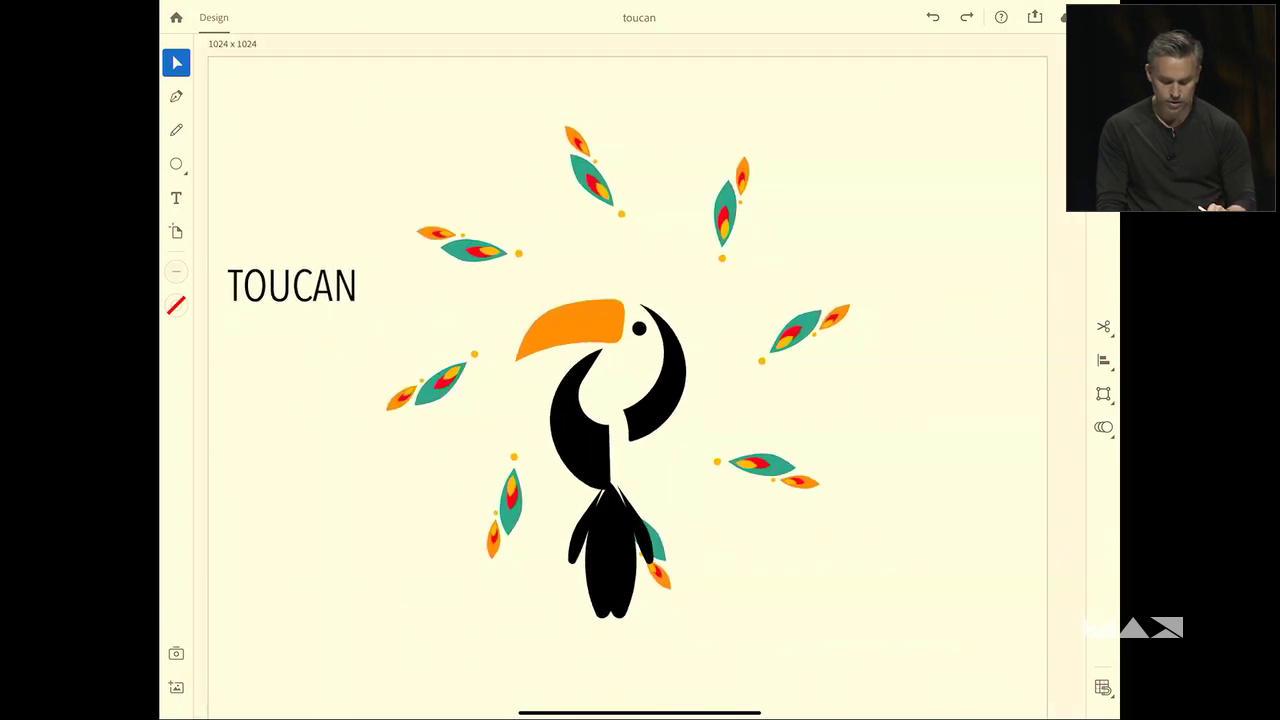
{"action": "left_click_drag", "start_coordinate": [898, 360], "coordinate": [898, 220]}
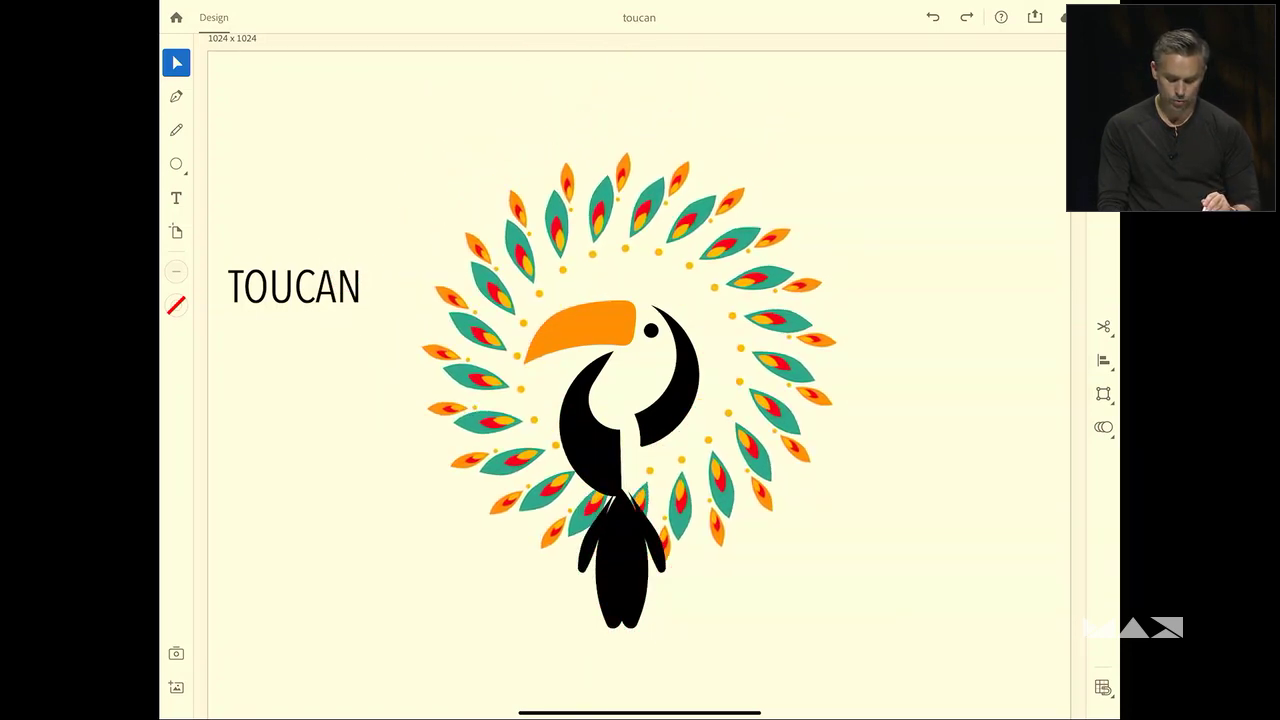
{"action": "left_click", "coordinate": [629, 360]}
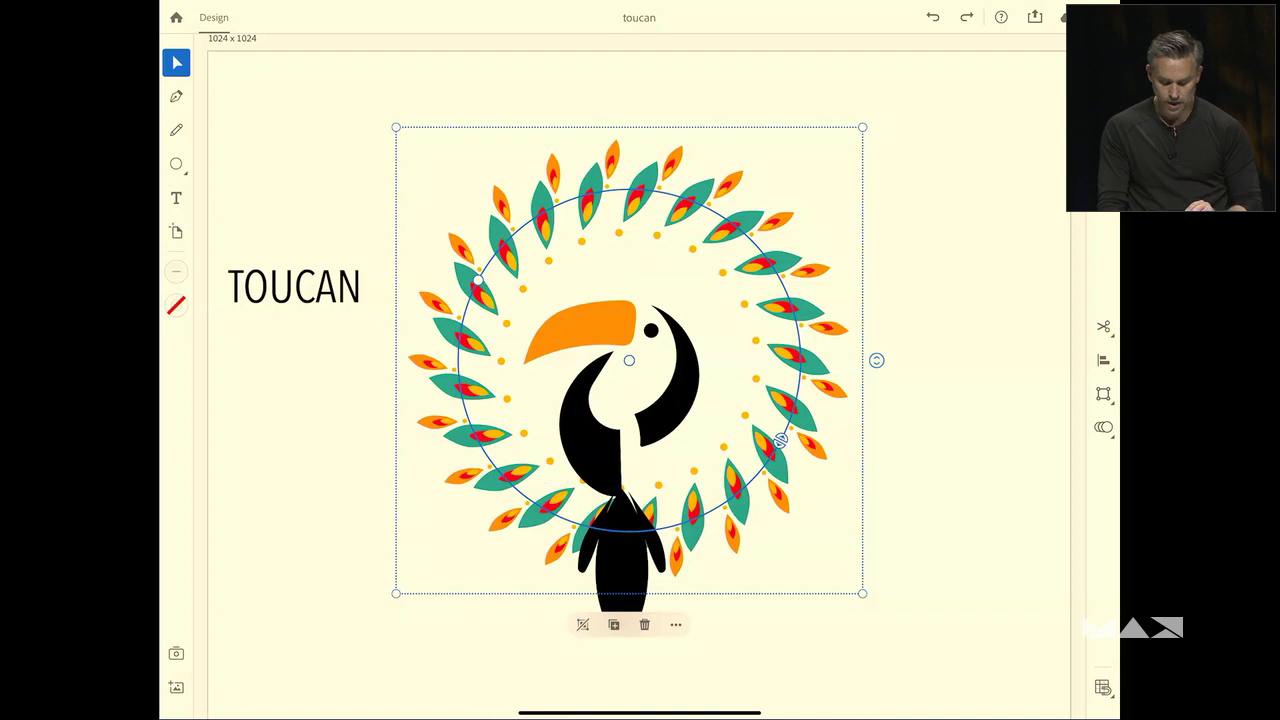
Trim the feather ring to a 306° arc of 17 feathers and rotate it to 60°, so the gap falls around the tail.
{"action": "left_click_drag", "start_coordinate": [780, 440], "coordinate": [724, 502]}
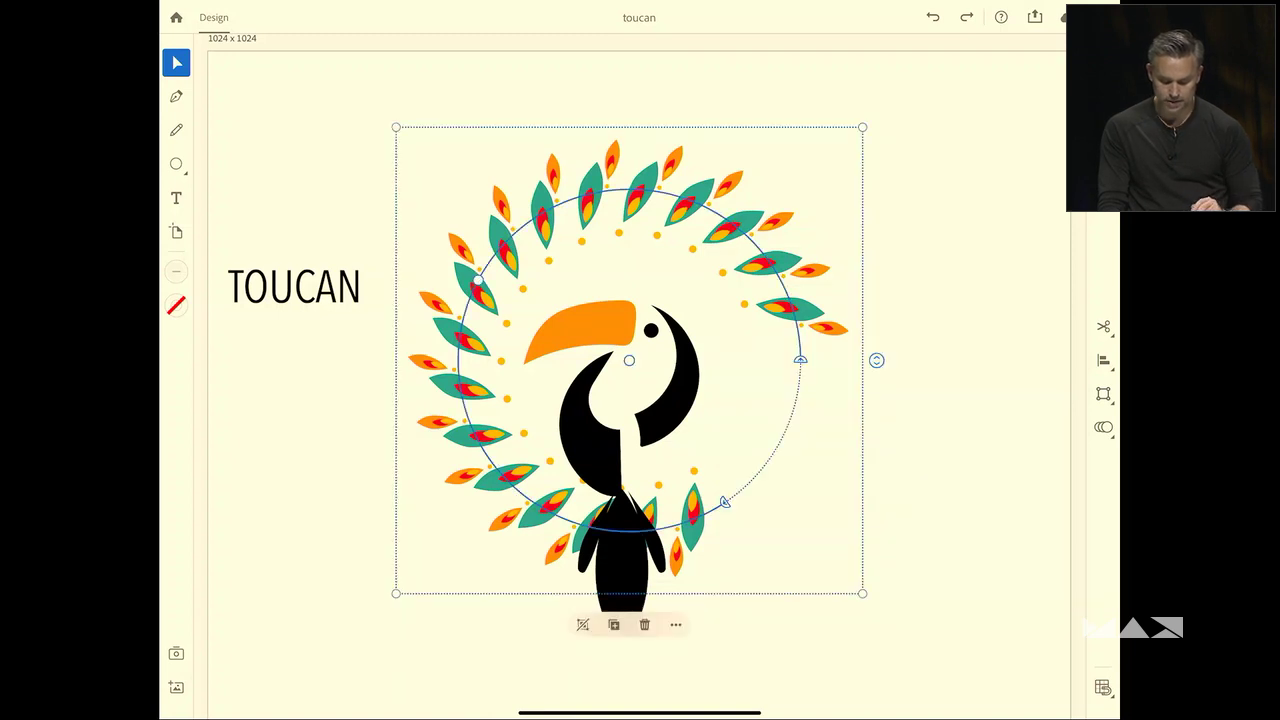
{"action": "left_click", "coordinate": [1103, 96]}
{"action": "left_click_drag", "start_coordinate": [949, 160], "coordinate": [1005, 160]}
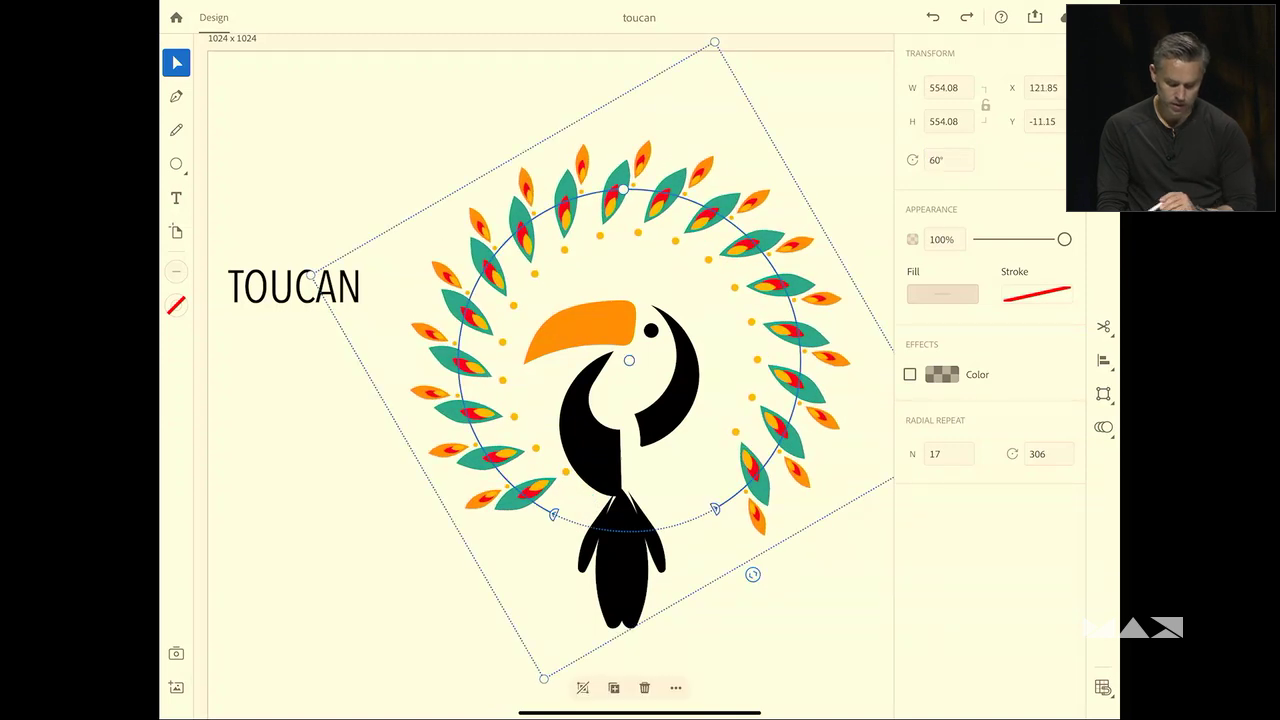
{"action": "left_click", "coordinate": [345, 480]}
{"action": "left_click", "coordinate": [464, 407]}
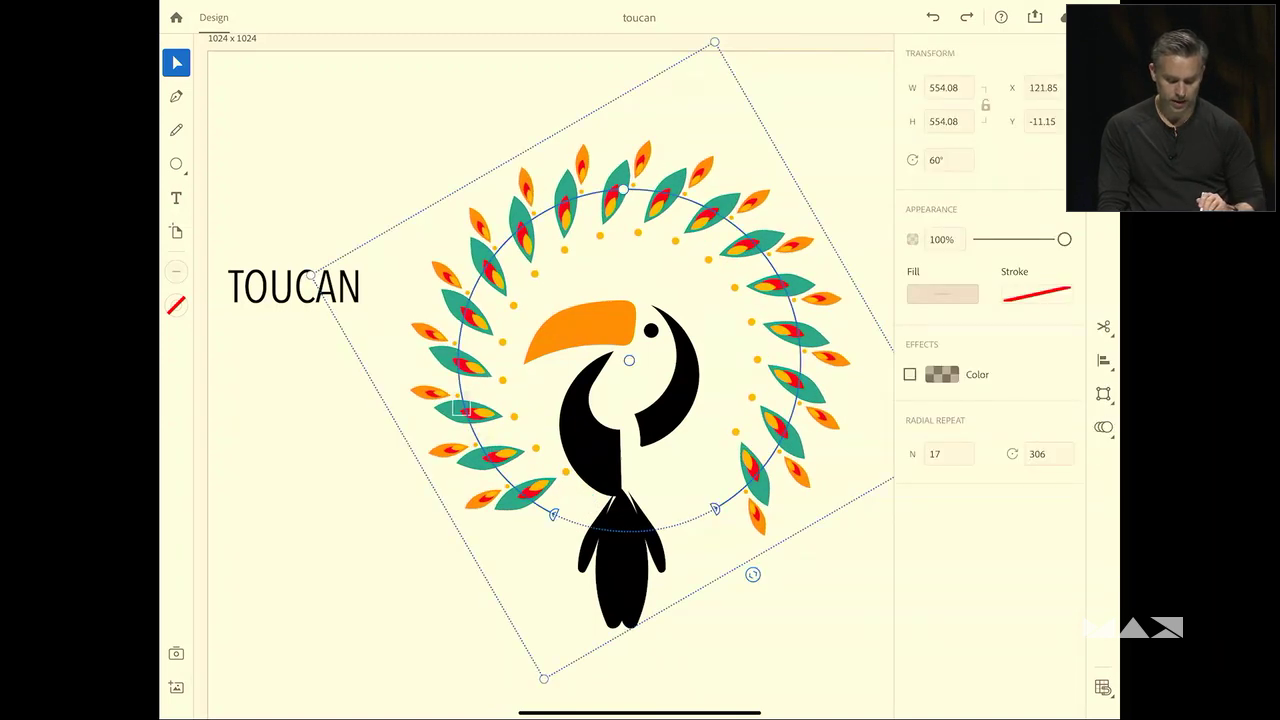
{"action": "left_click", "coordinate": [345, 480]}
{"action": "left_click", "coordinate": [464, 407]}
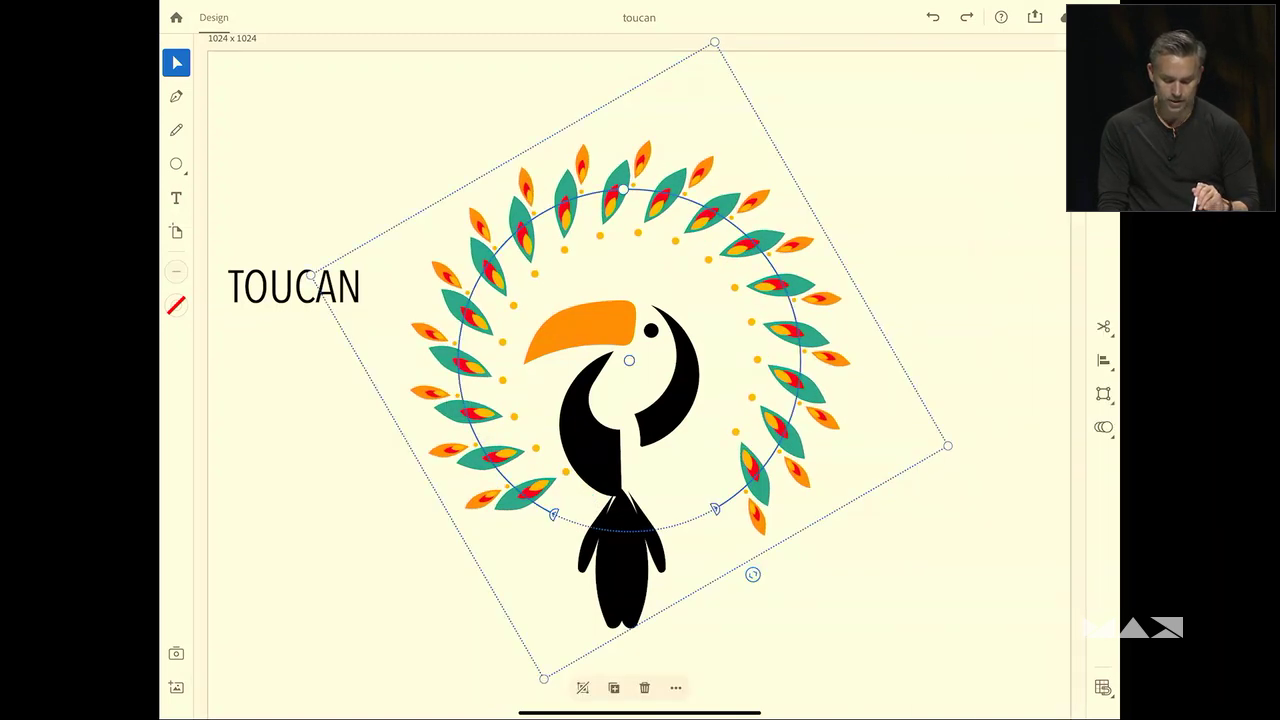
Enter the radial repeat, move the source's small orange feather slightly outward from the green one, and leave the repeat.
{"action": "double_click", "coordinate": [617, 193]}
{"action": "left_click_drag", "start_coordinate": [618, 190], "coordinate": [643, 147]}
{"action": "double_click", "coordinate": [642, 166]}
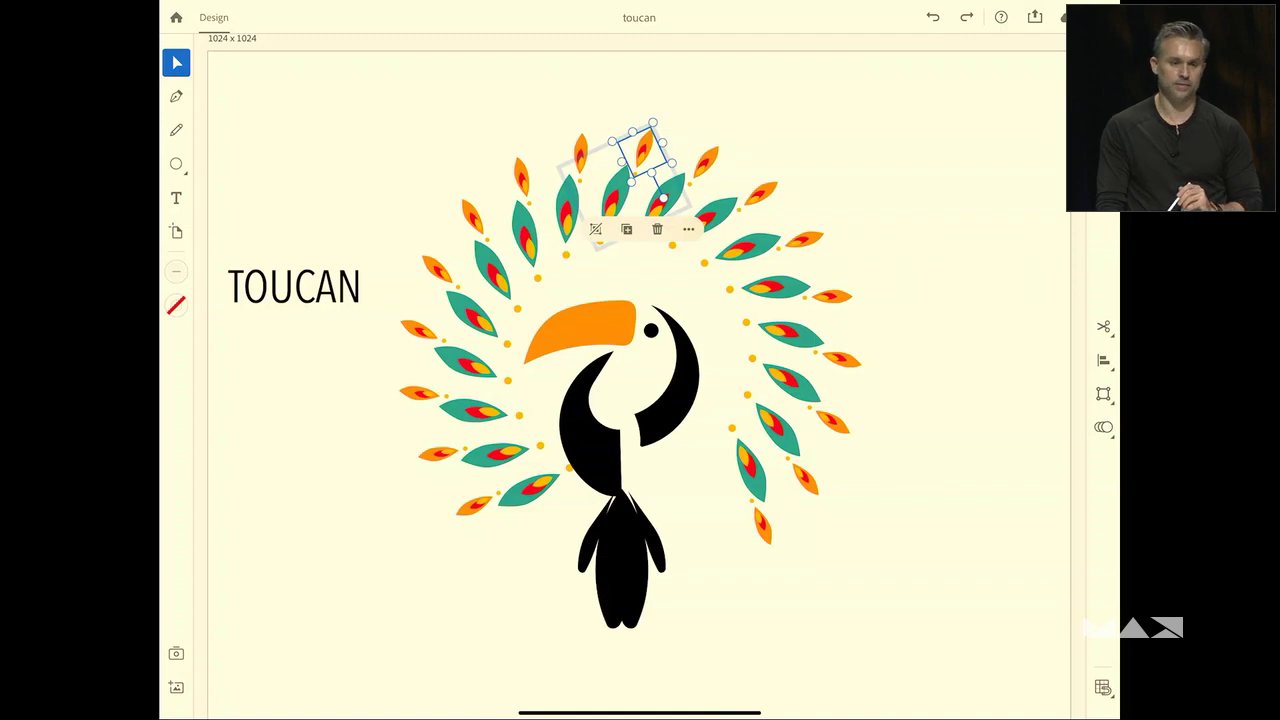
{"action": "left_click", "coordinate": [930, 240]}
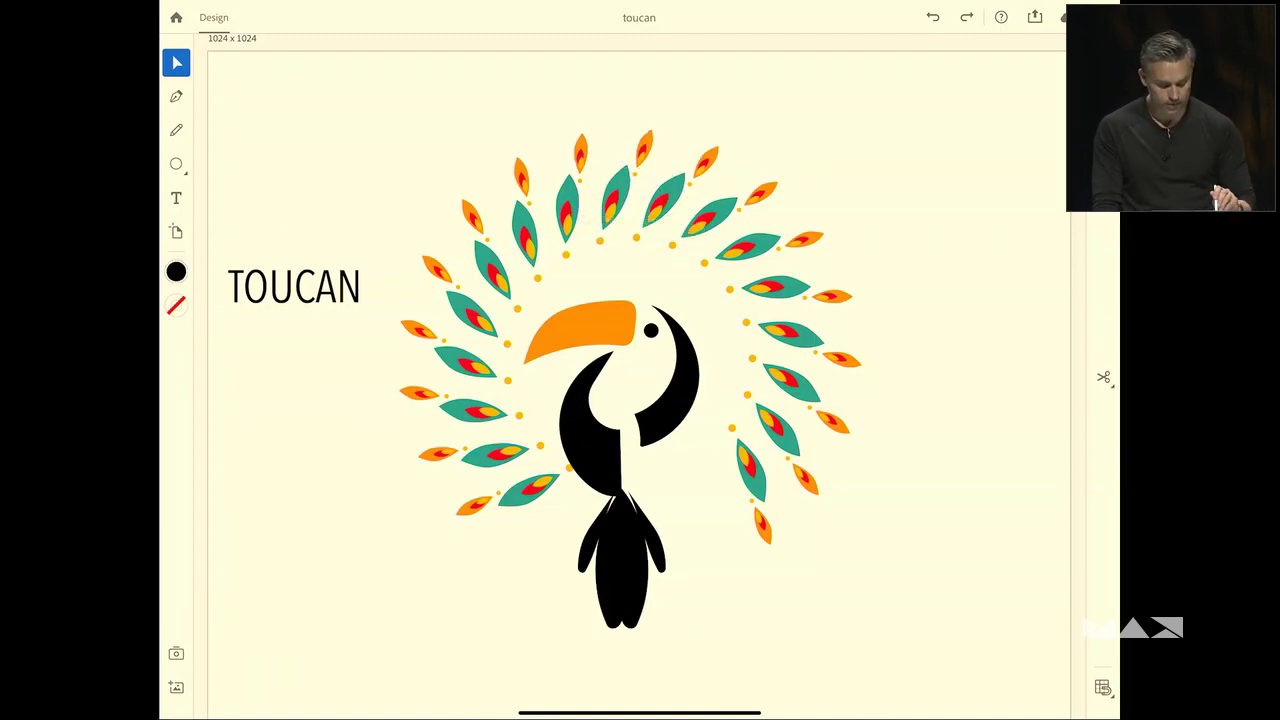
{"action": "left_click", "coordinate": [293, 287]}
{"action": "left_click", "coordinate": [1103, 427]}
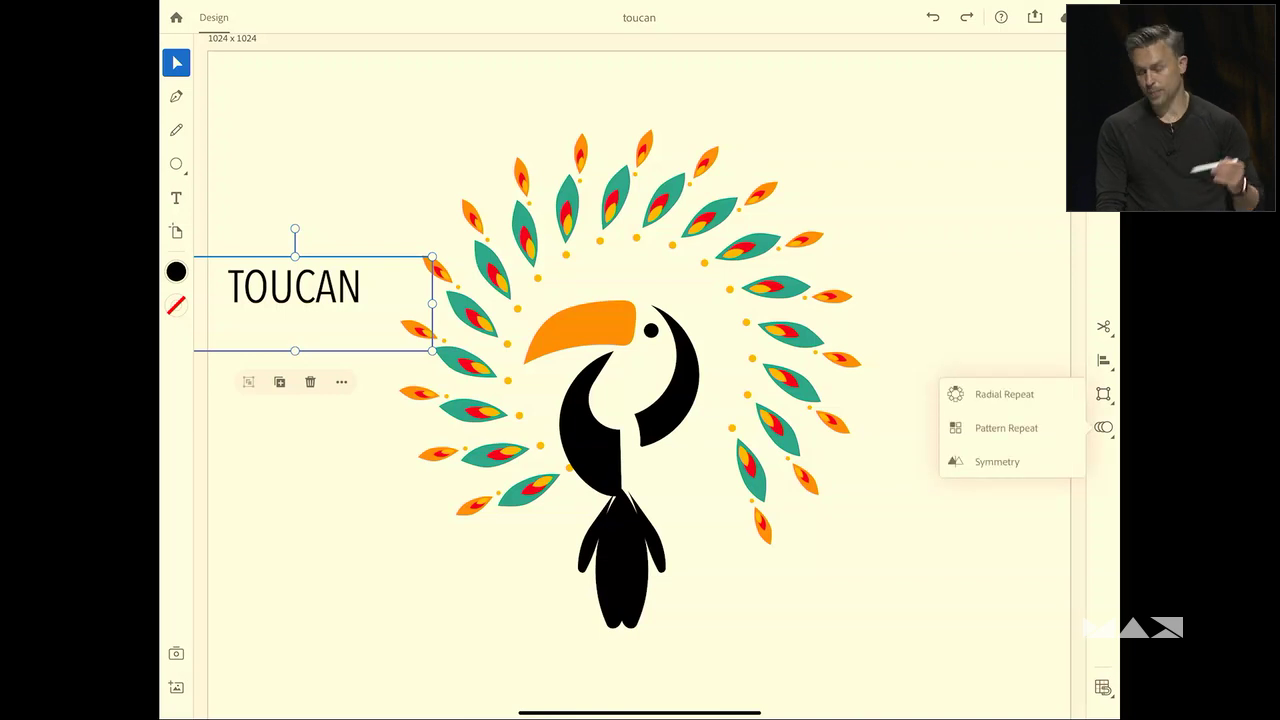
{"action": "left_click", "coordinate": [790, 383]}
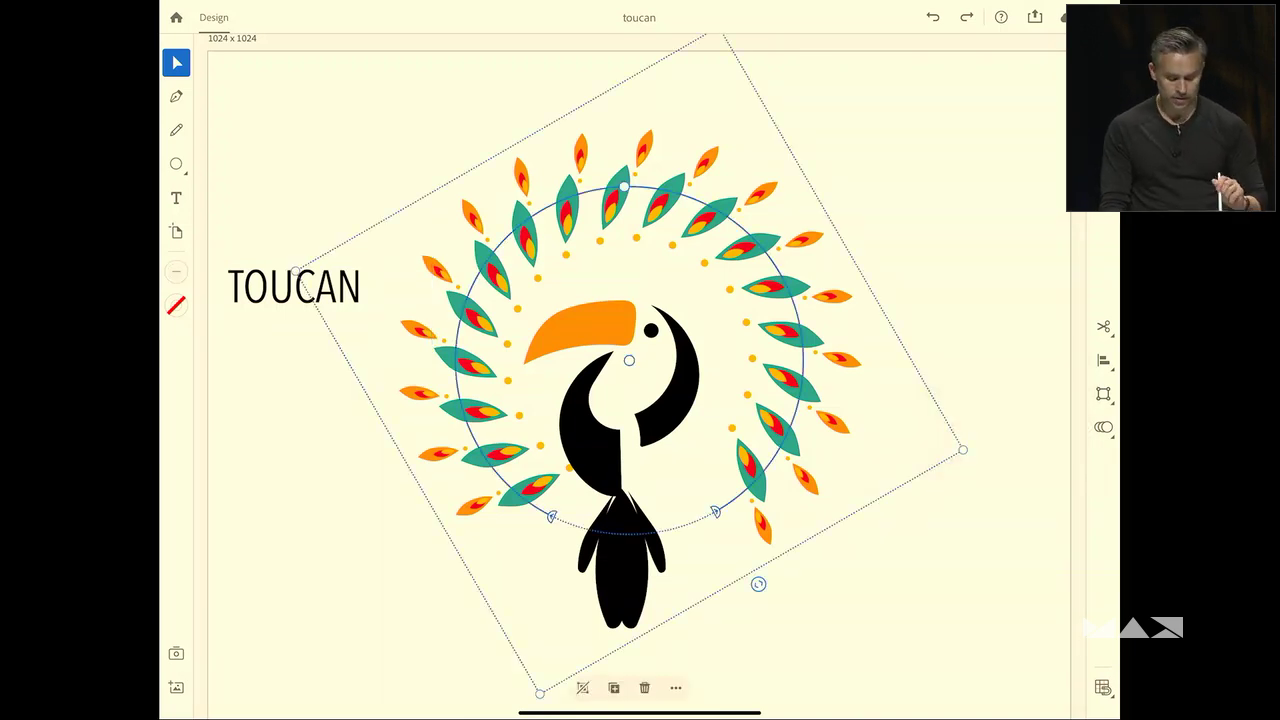
Move the TOUCAN text below the toucan's tail, to X 343.059 and Y 730.
{"action": "left_click", "coordinate": [293, 287]}
{"action": "scroll", "coordinate": [620, 380], "scroll_direction": "down", "scroll_amount": 2}
{"action": "left_click_drag", "start_coordinate": [356, 212], "coordinate": [634, 547]}
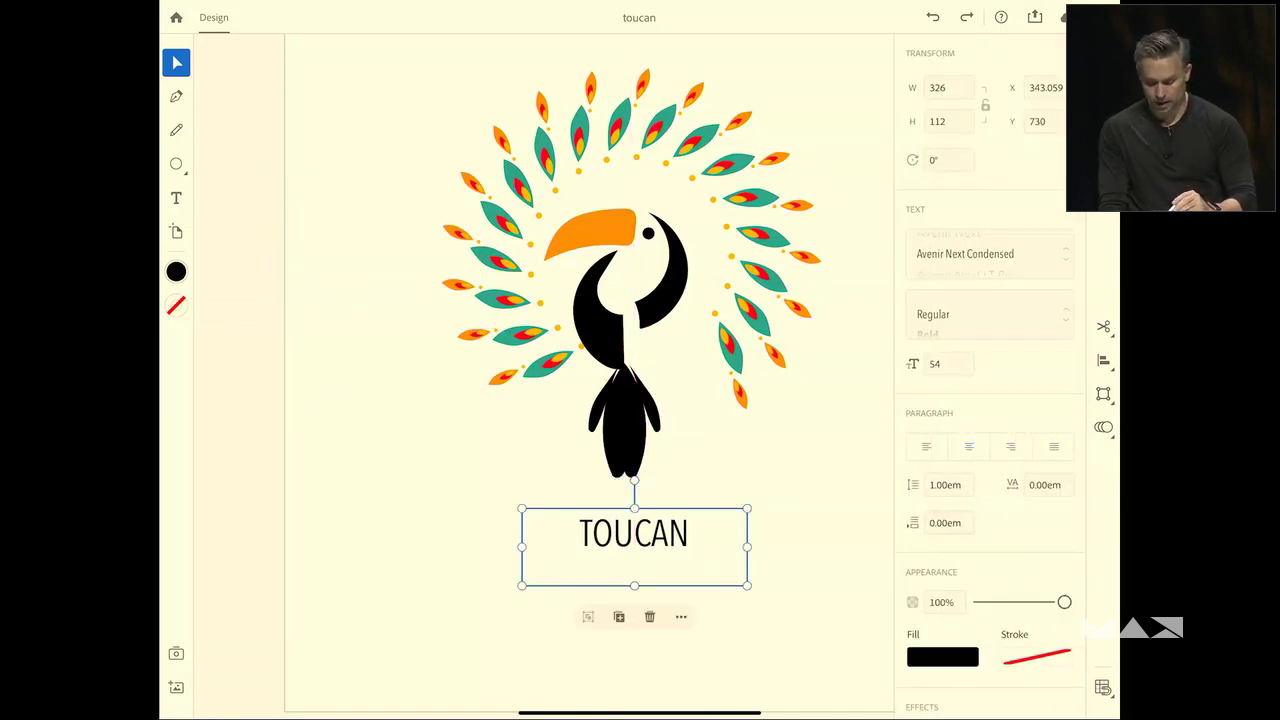
Change the TOUCAN text's font to Arial Rounded MT Bold, Regular, and deselect it.
{"action": "scroll", "coordinate": [990, 254], "scroll_direction": "up", "scroll_amount": 3}
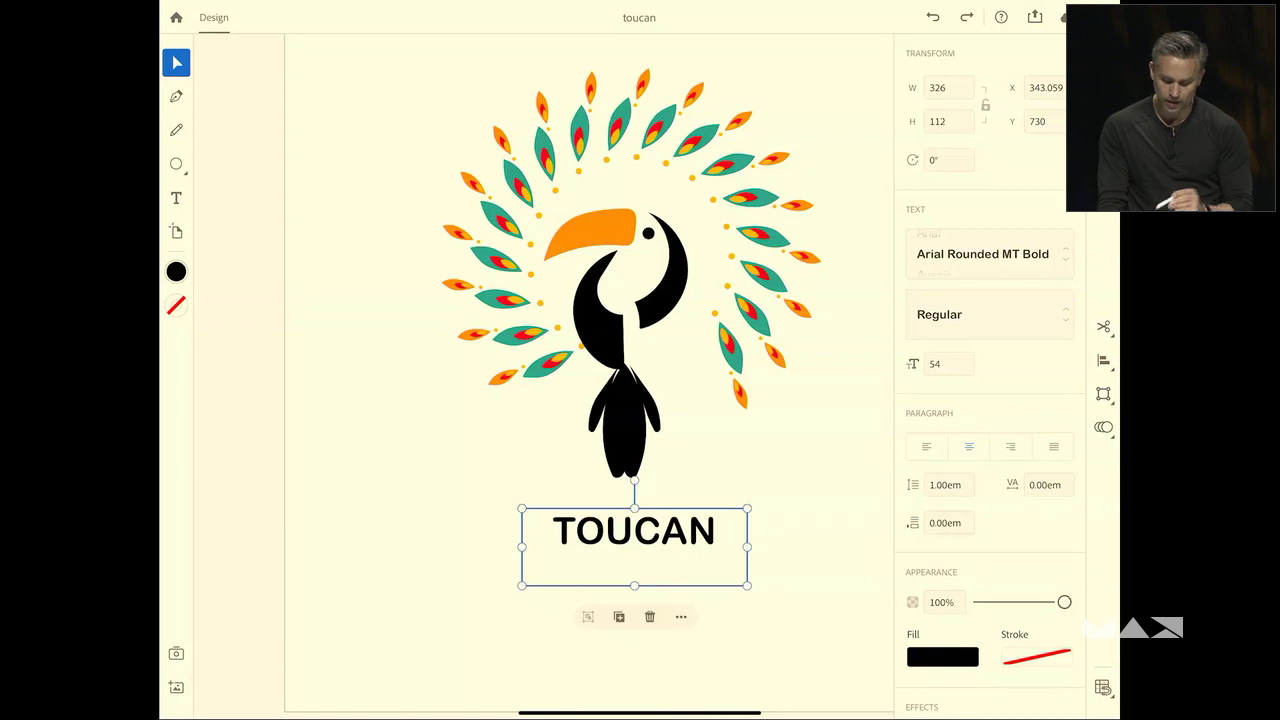
{"action": "scroll", "coordinate": [990, 254], "scroll_direction": "up", "scroll_amount": 3}
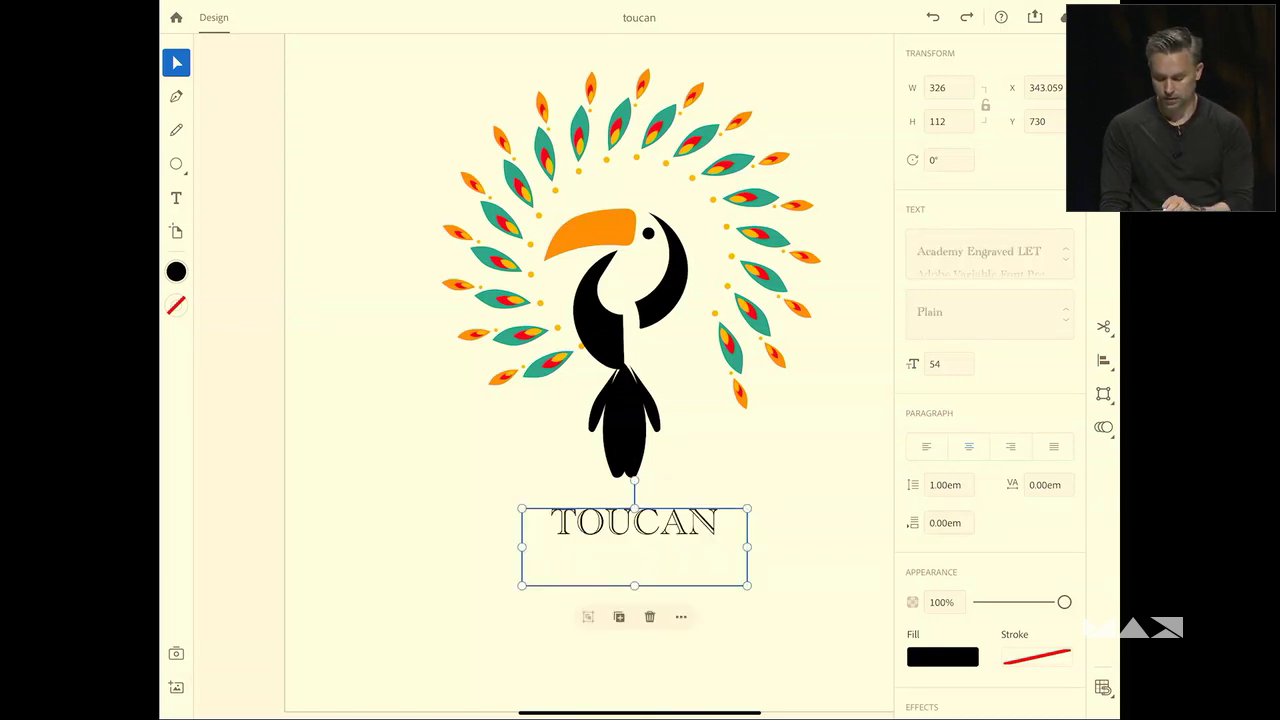
{"action": "scroll", "coordinate": [990, 254], "scroll_direction": "down", "scroll_amount": 4}
{"action": "scroll", "coordinate": [990, 254], "scroll_direction": "up", "scroll_amount": 2}
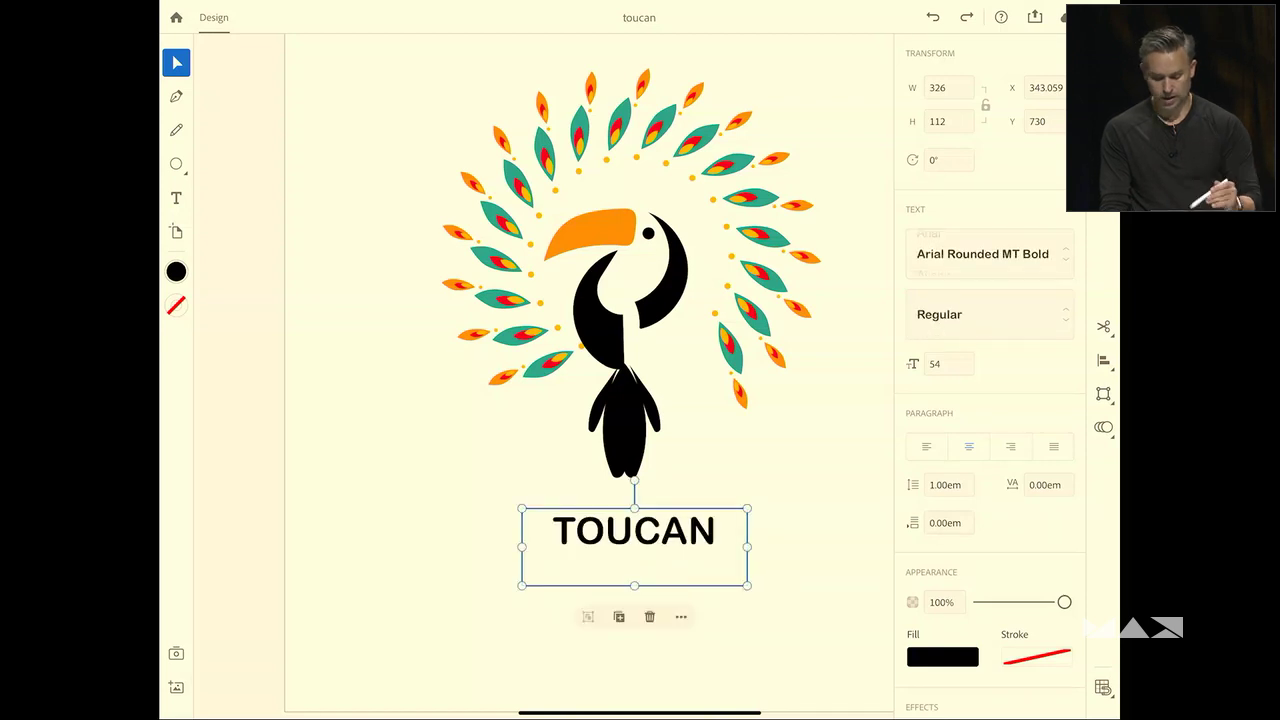
{"action": "left_click", "coordinate": [620, 300]}
{"action": "left_click", "coordinate": [420, 620]}
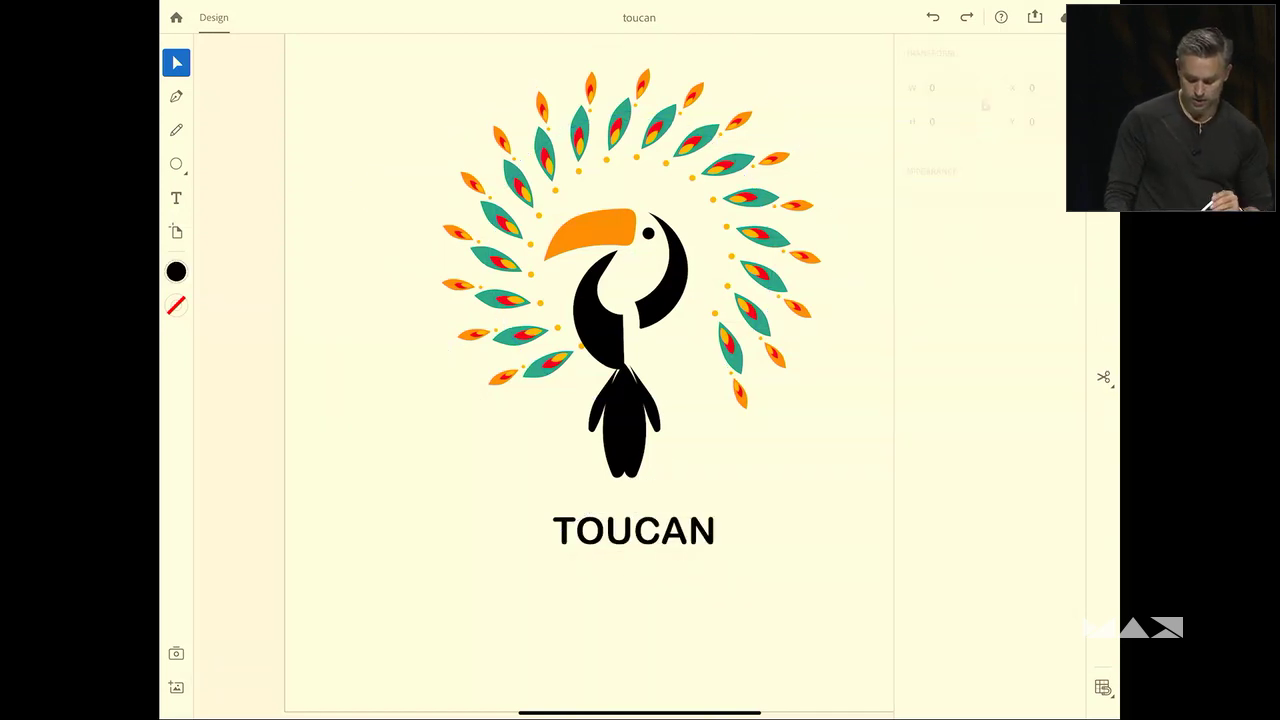